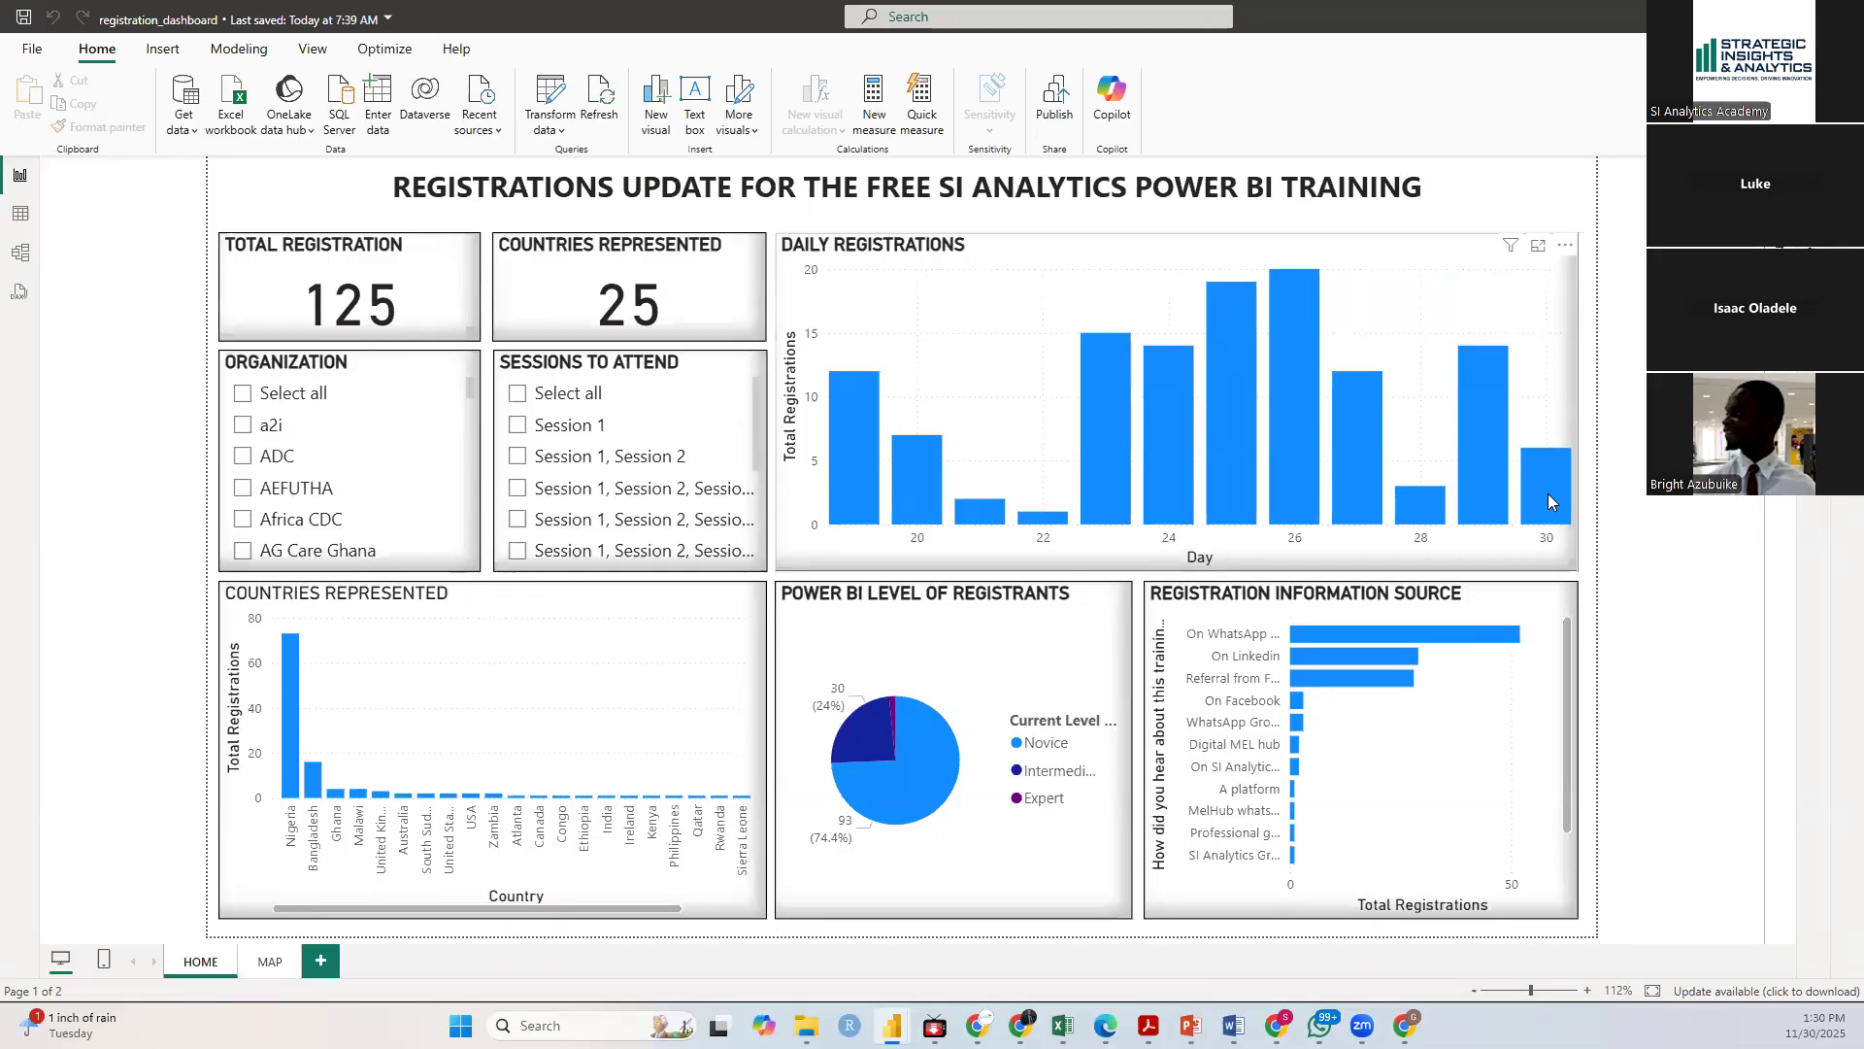
Step: Examine the daily registrations chart and the Power BI level pie chart on the registration dashboard
{"action": "mouse_move", "coordinate": [1549, 501]}
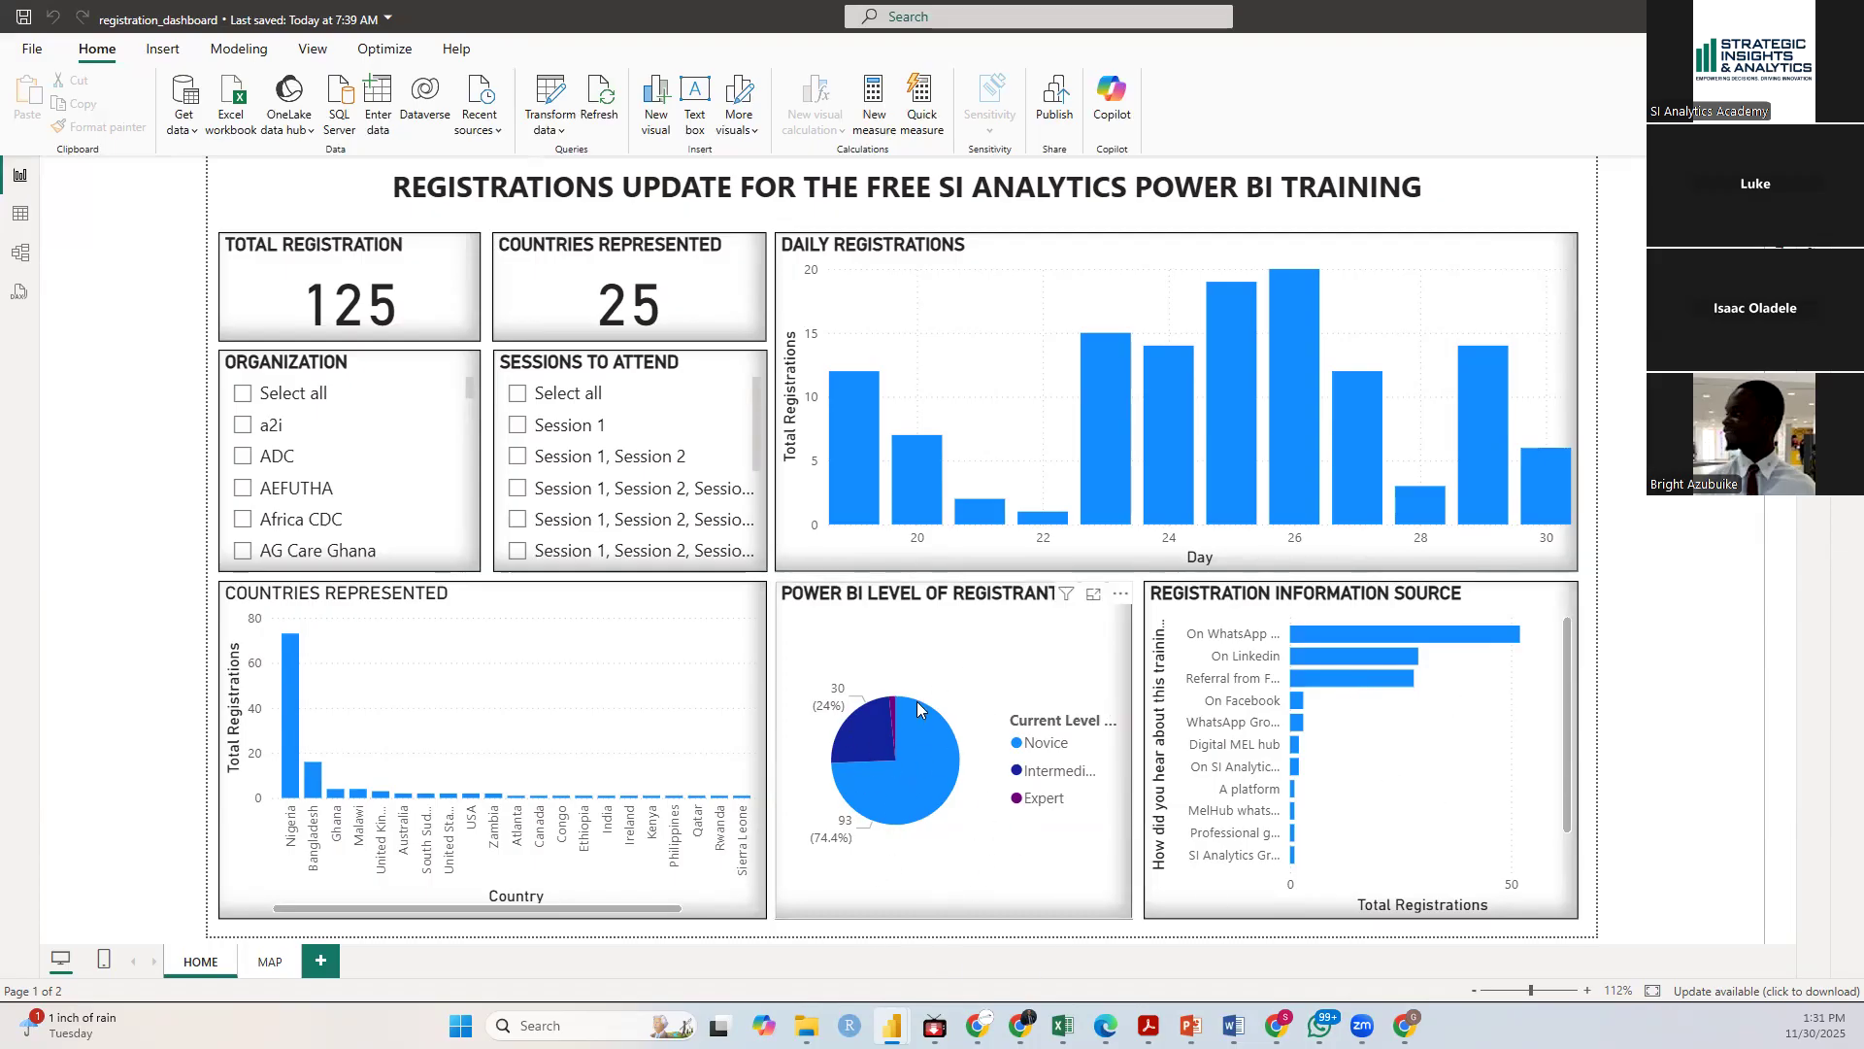
{"action": "mouse_move", "coordinate": [925, 773]}
{"action": "mouse_move", "coordinate": [872, 741]}
{"action": "mouse_move", "coordinate": [890, 705]}
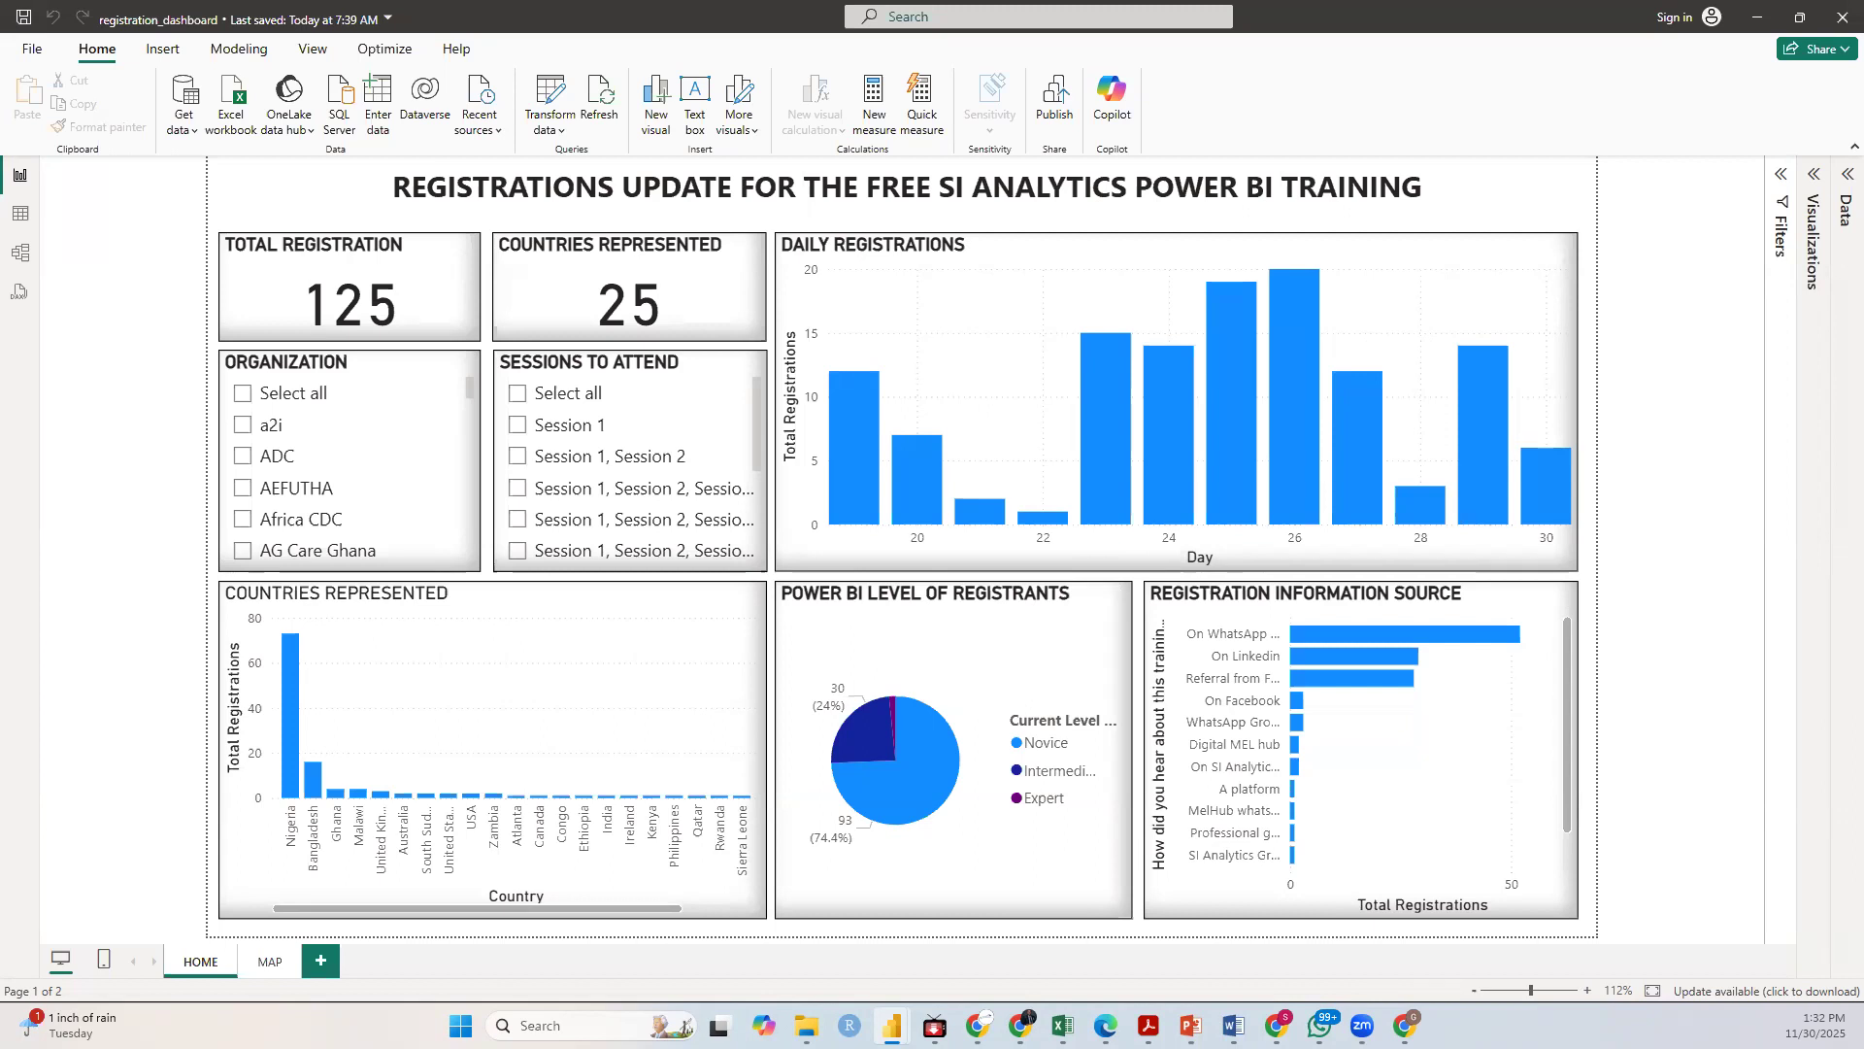
{"action": "key", "text": "alt+Tab"}
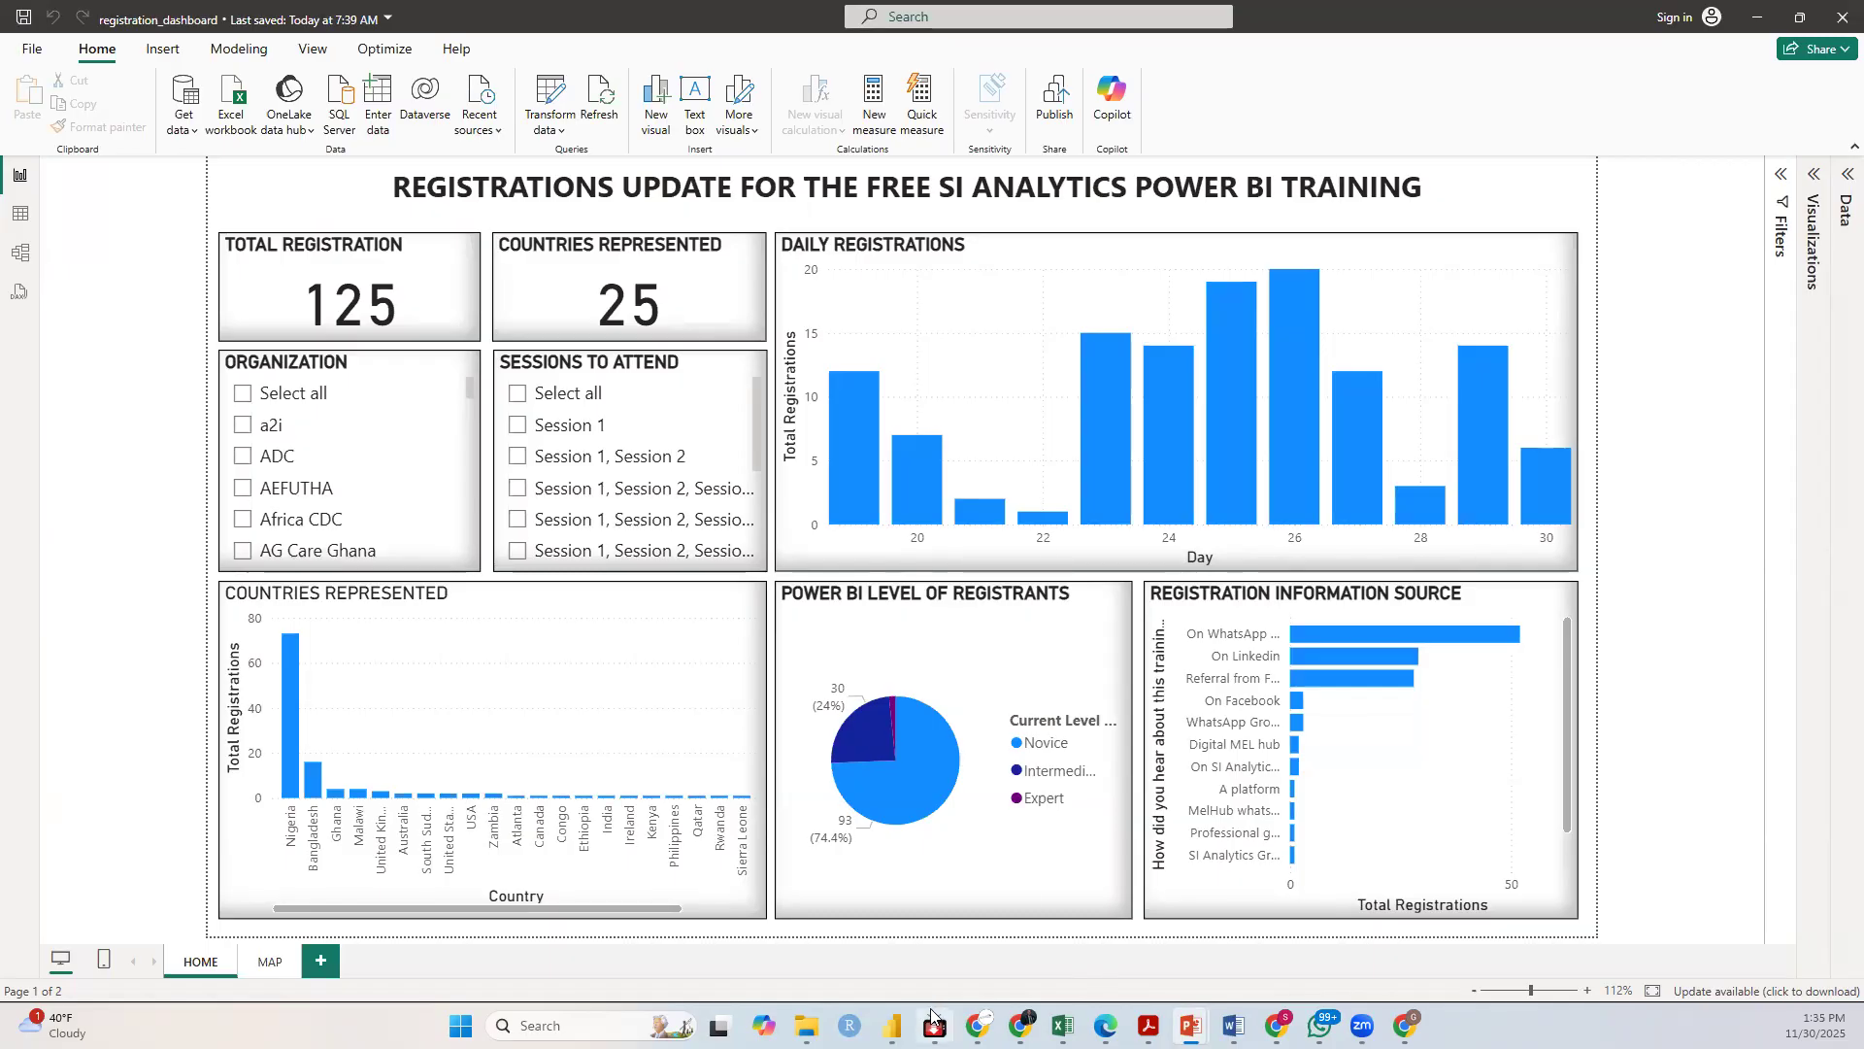
Step: Switch to the untitled Power BI Desktop window, look through its recent files and start a blank report
{"action": "mouse_move", "coordinate": [934, 1025]}
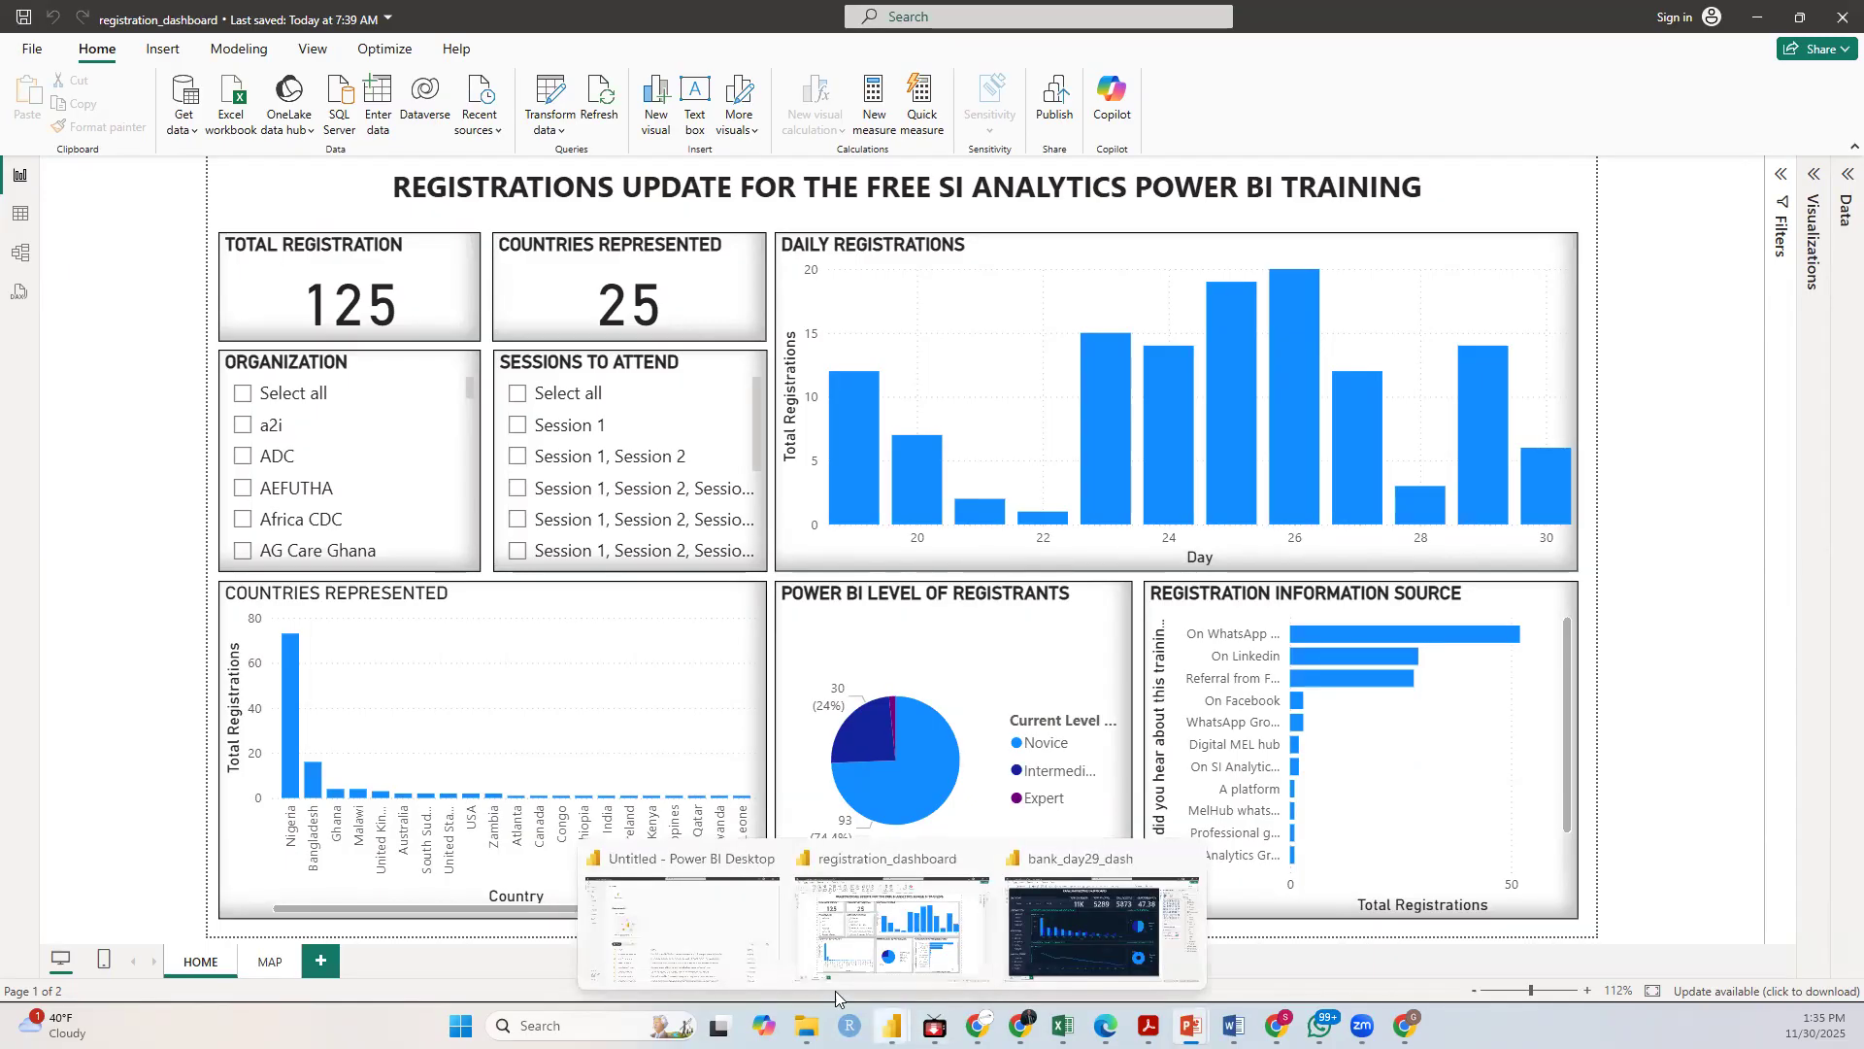
{"action": "left_click", "coordinate": [682, 927]}
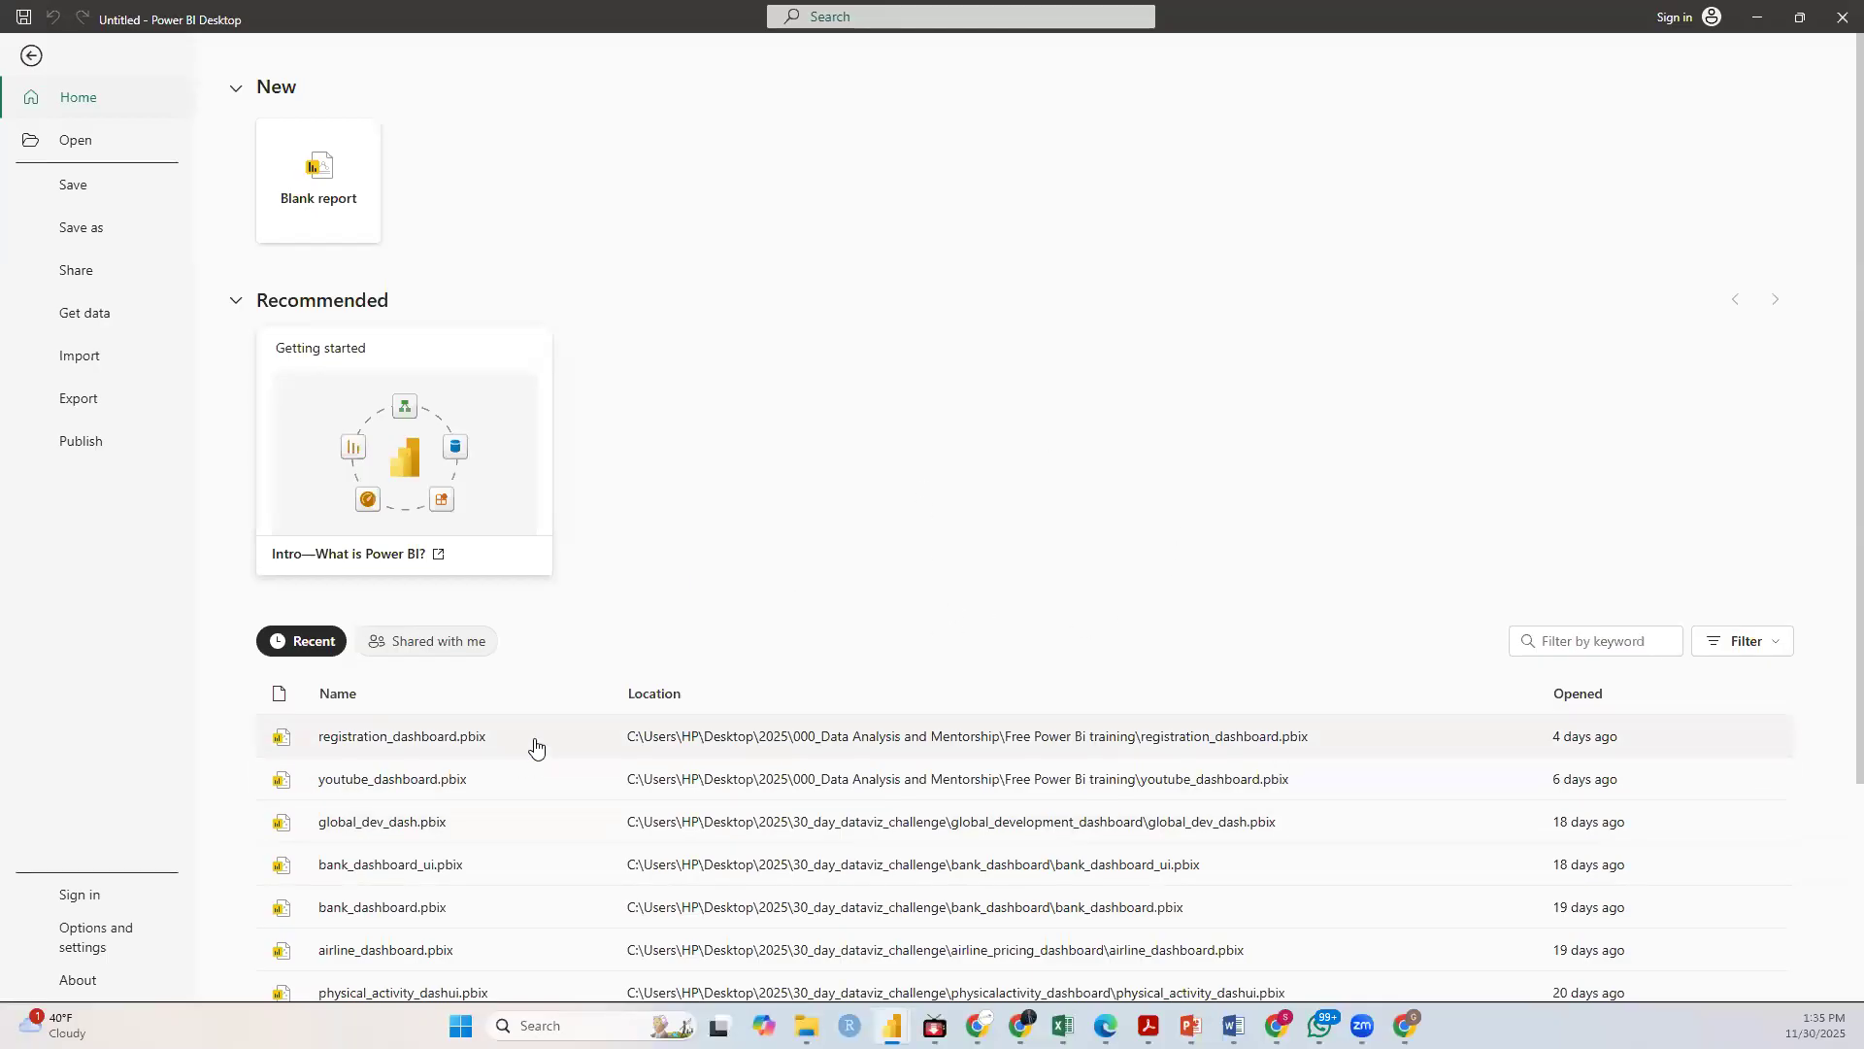
{"action": "scroll", "coordinate": [525, 754], "scroll_direction": "down", "scroll_amount": 1}
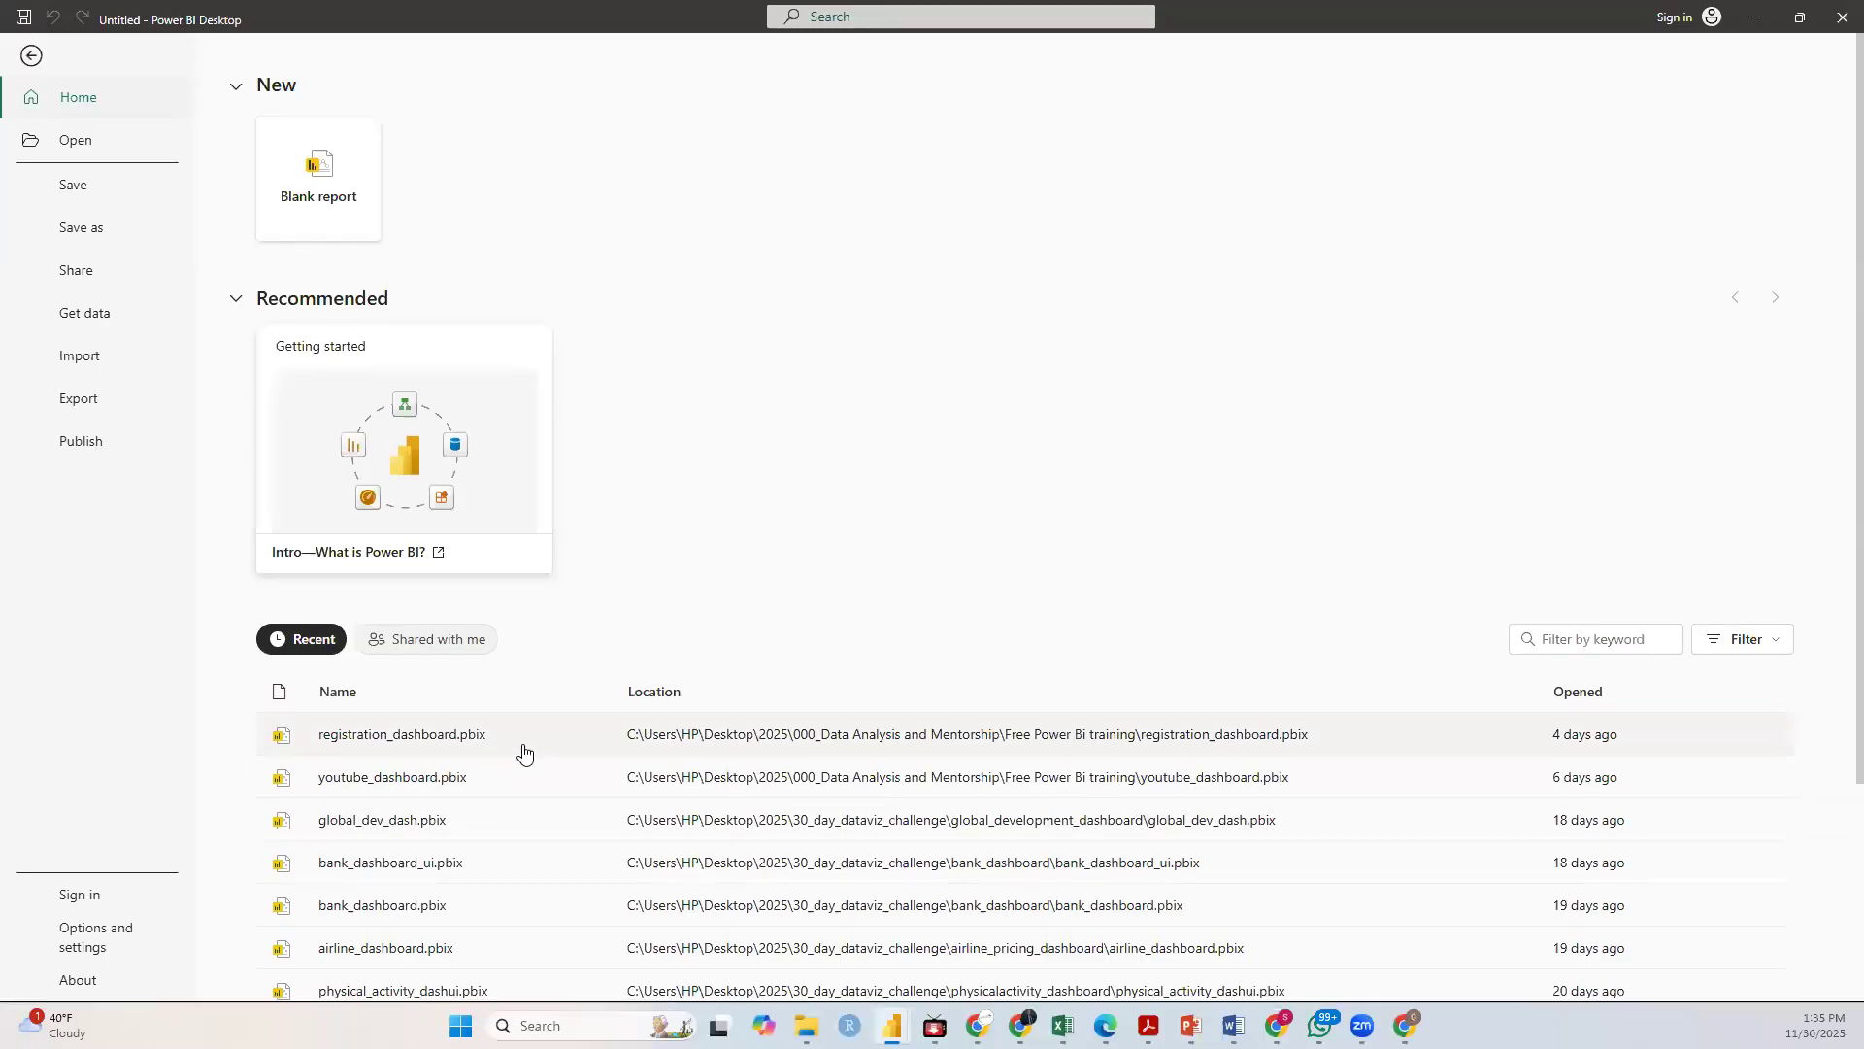
{"action": "scroll", "coordinate": [525, 751], "scroll_direction": "down", "scroll_amount": 3}
{"action": "scroll", "coordinate": [525, 753], "scroll_direction": "up", "scroll_amount": 2}
{"action": "scroll", "coordinate": [524, 753], "scroll_direction": "down", "scroll_amount": 2}
{"action": "scroll", "coordinate": [447, 641], "scroll_direction": "up", "scroll_amount": 2}
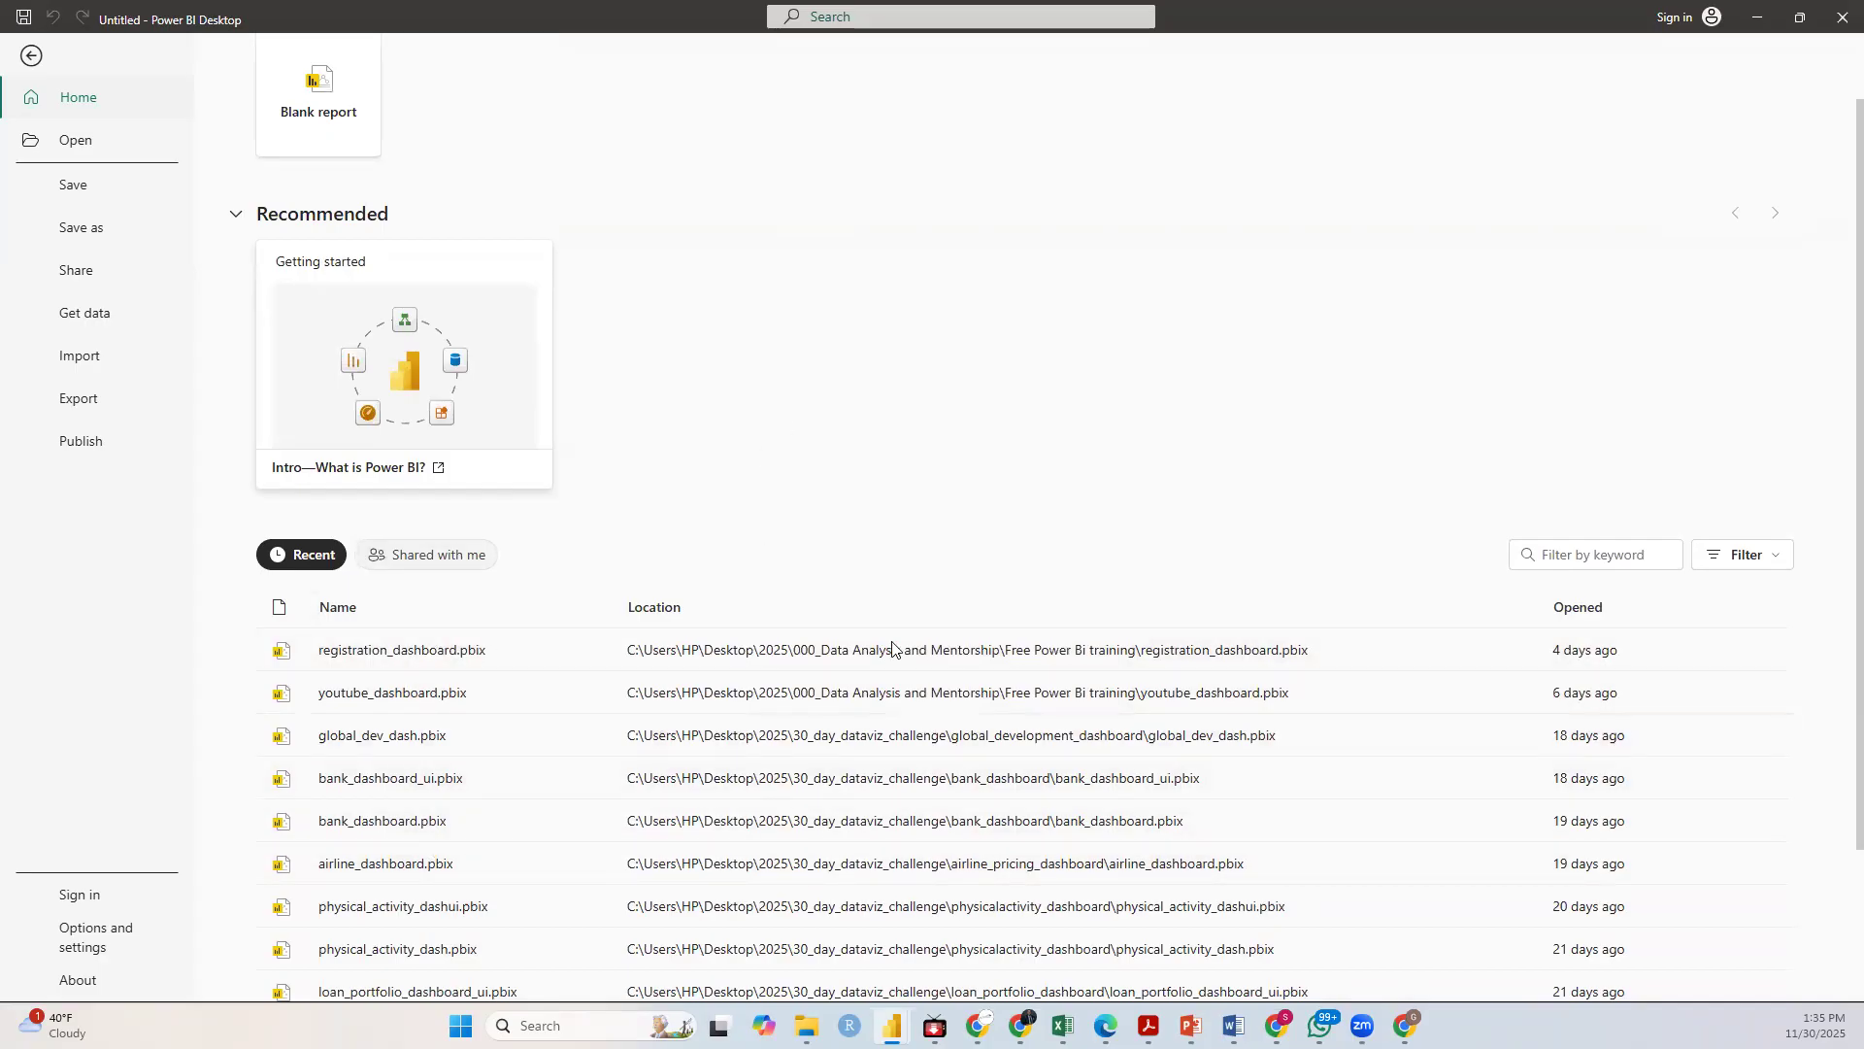
{"action": "left_click", "coordinate": [320, 119]}
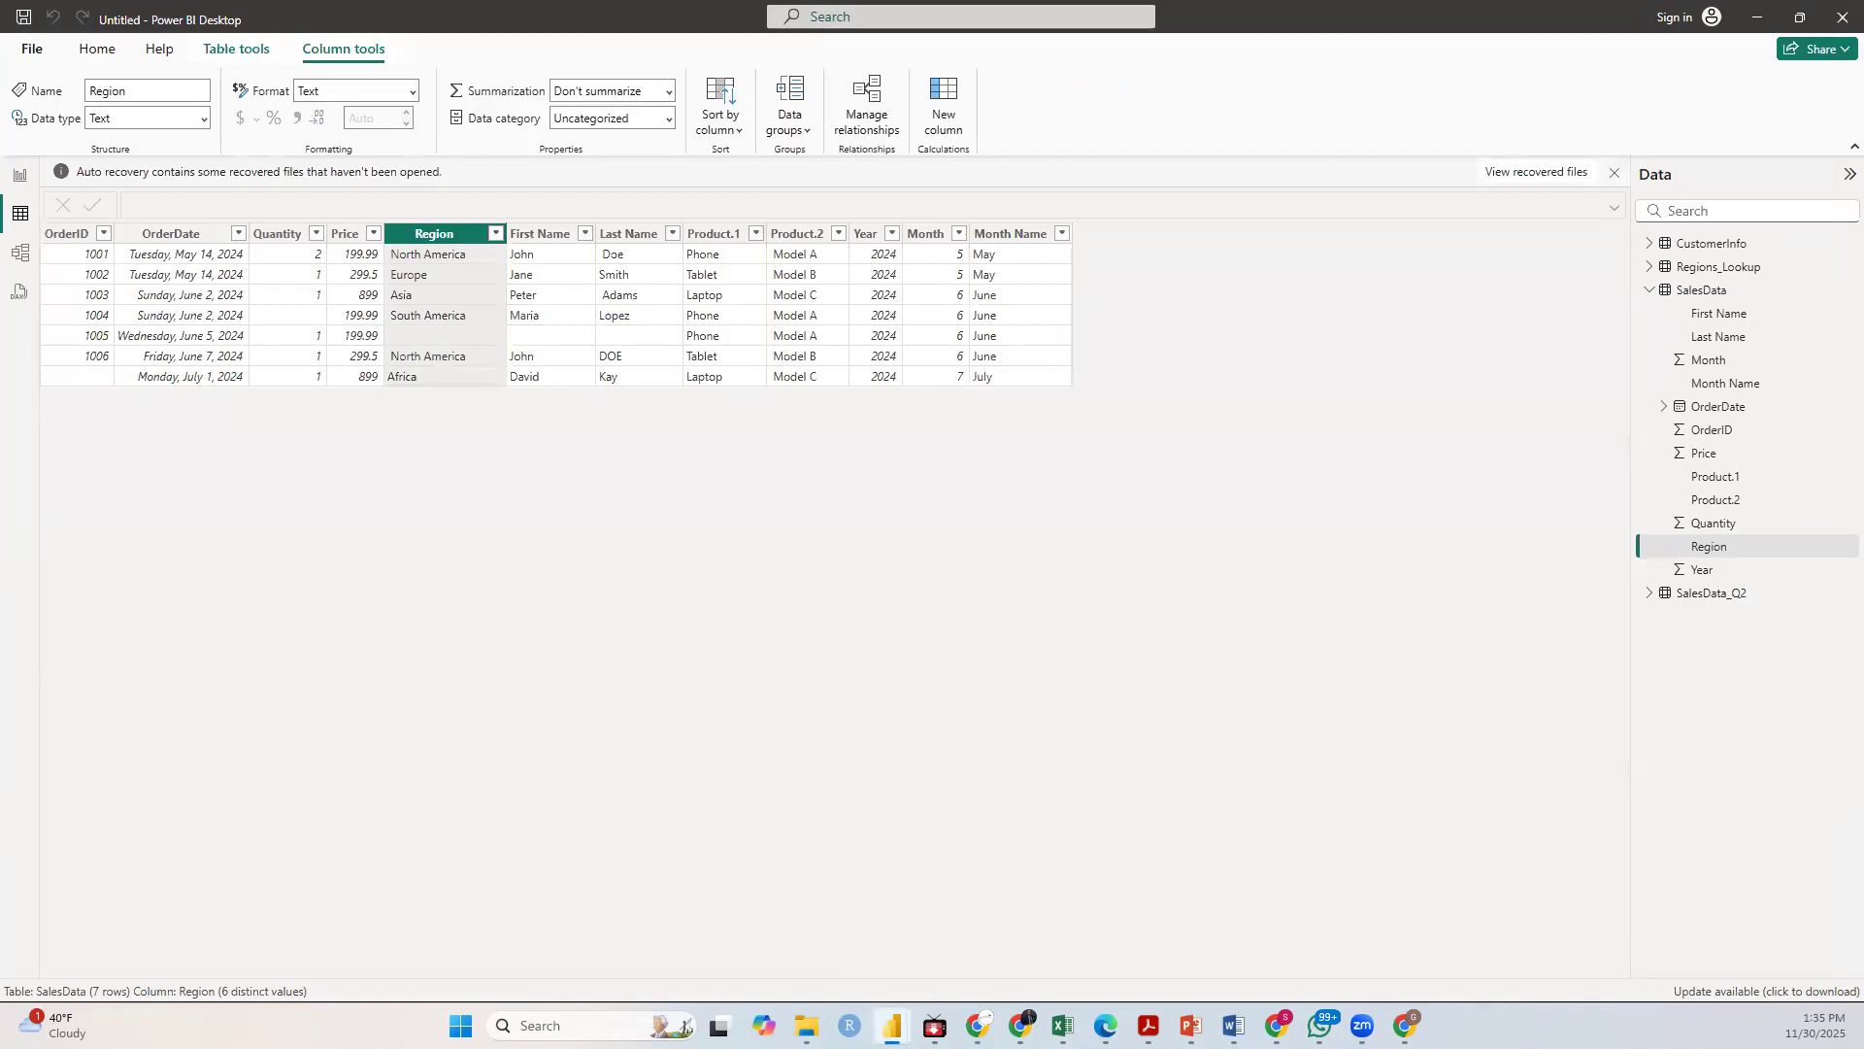
Step: Dismiss the error dialog in the untitled report without reporting the issue
{"action": "mouse_move", "coordinate": [892, 1025]}
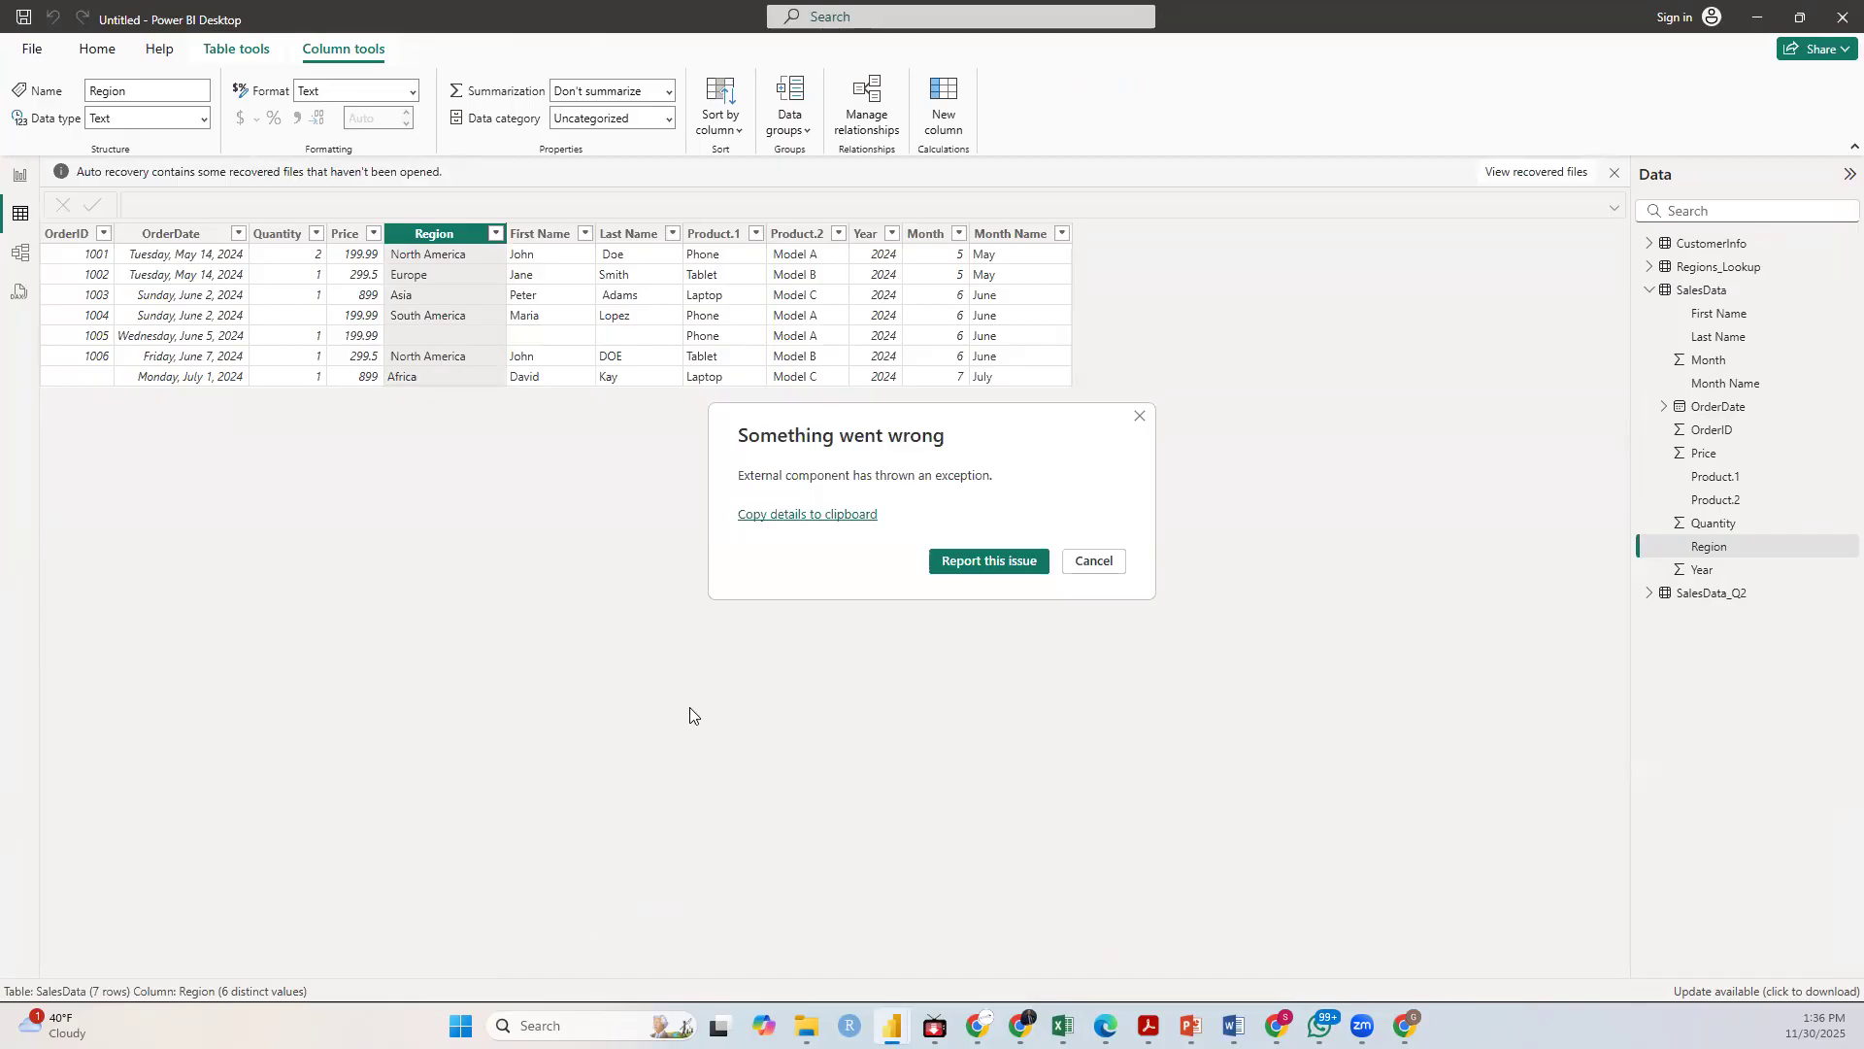
{"action": "left_click", "coordinate": [1092, 563]}
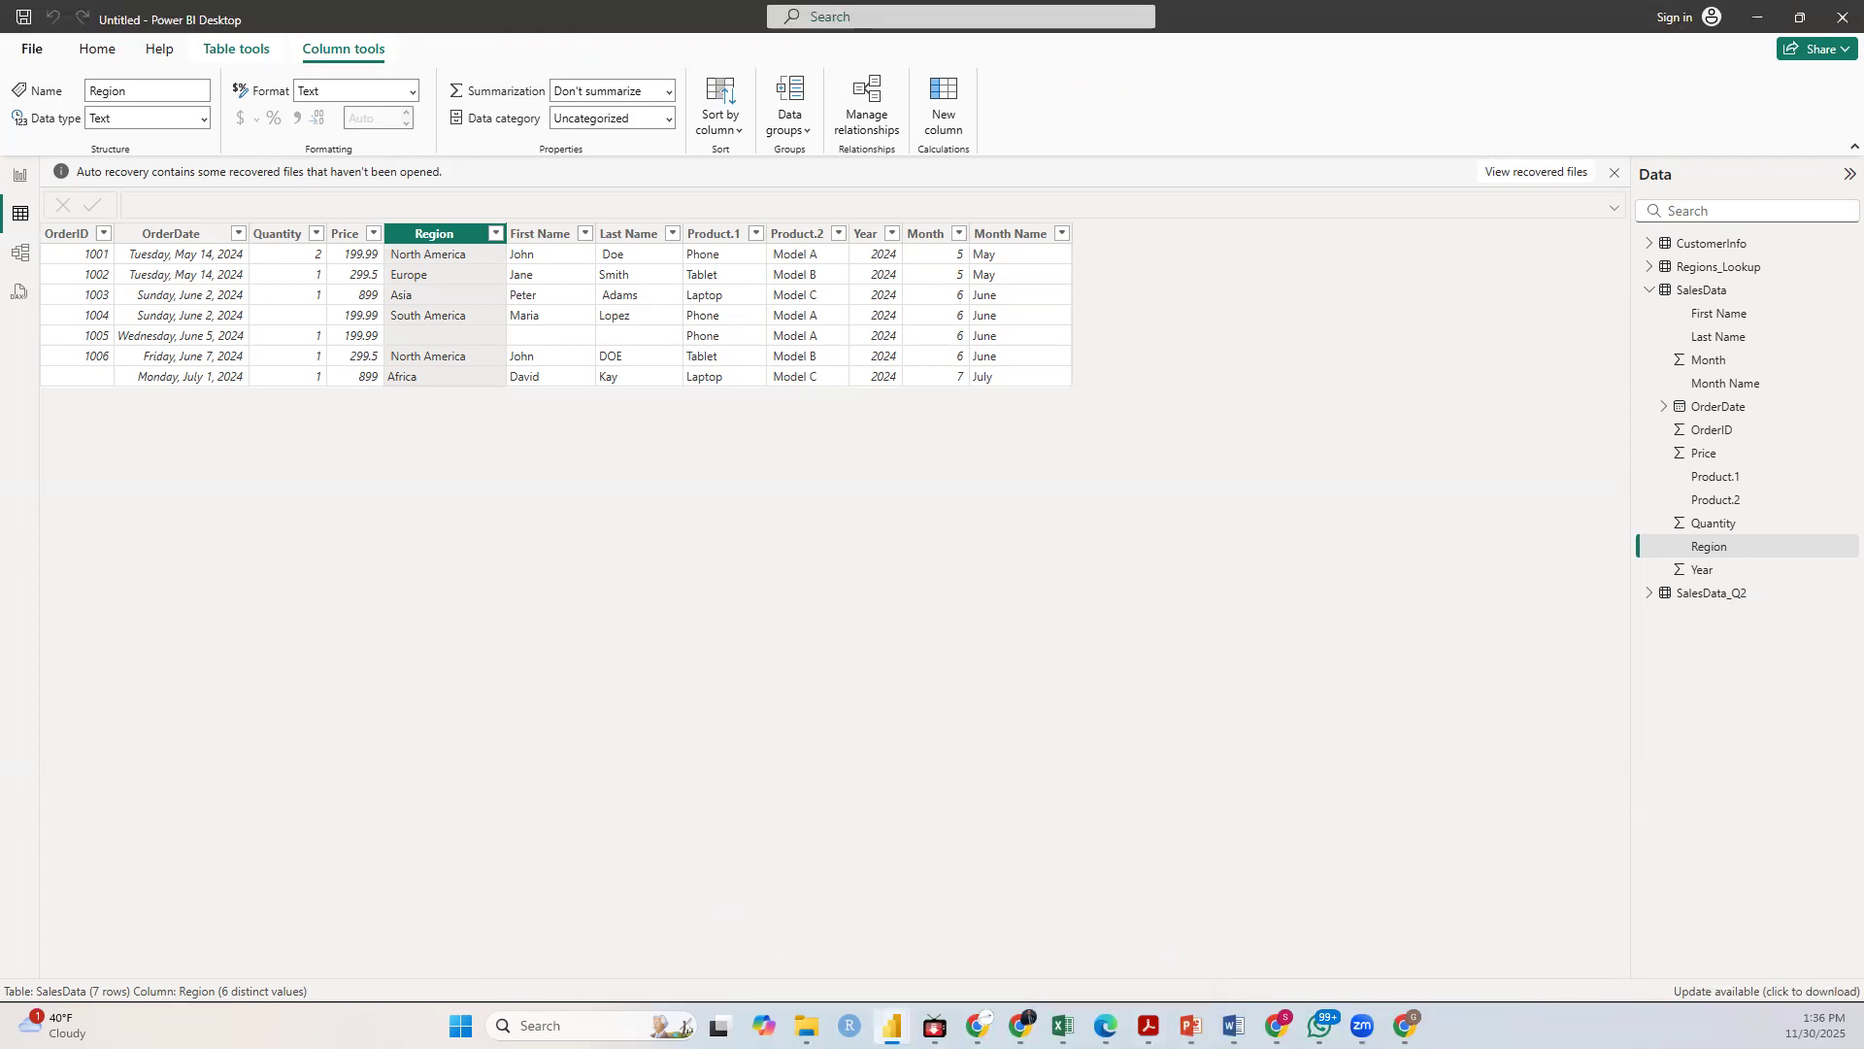
{"action": "key", "text": "alt+Tab"}
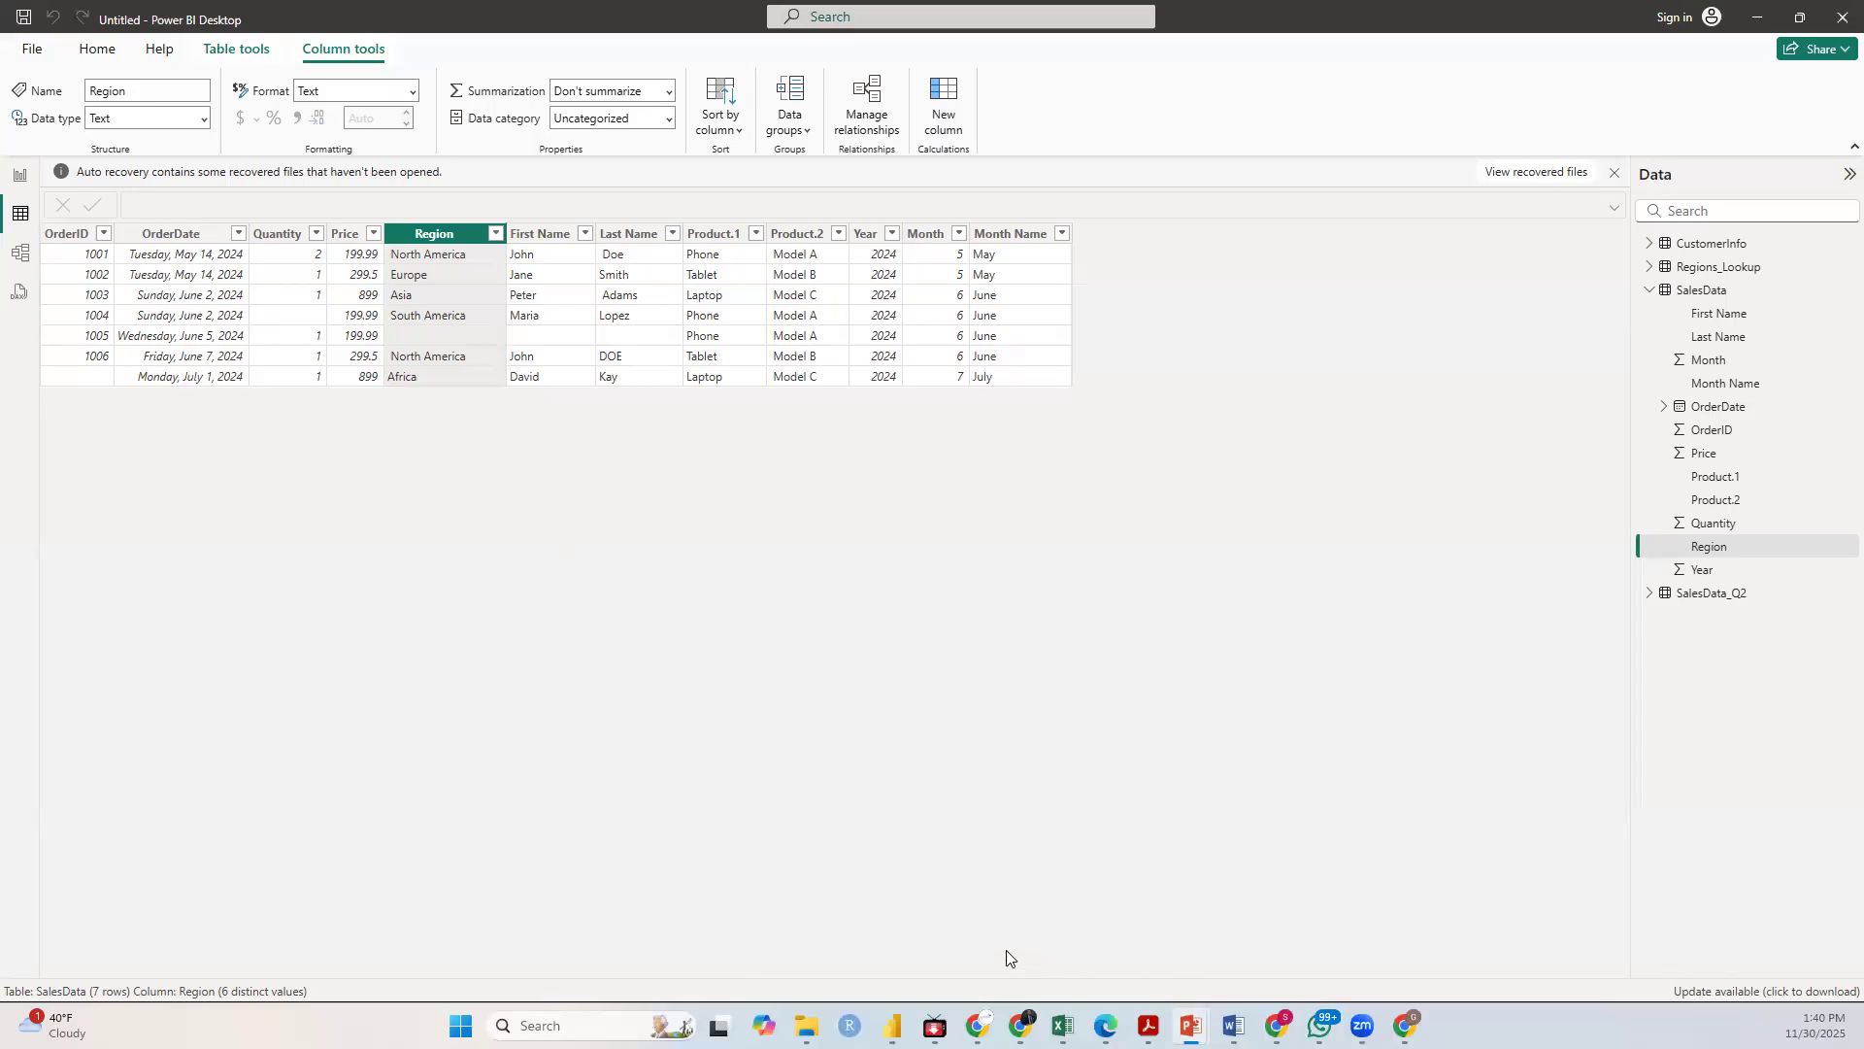
{"action": "mouse_move", "coordinate": [978, 1025]}
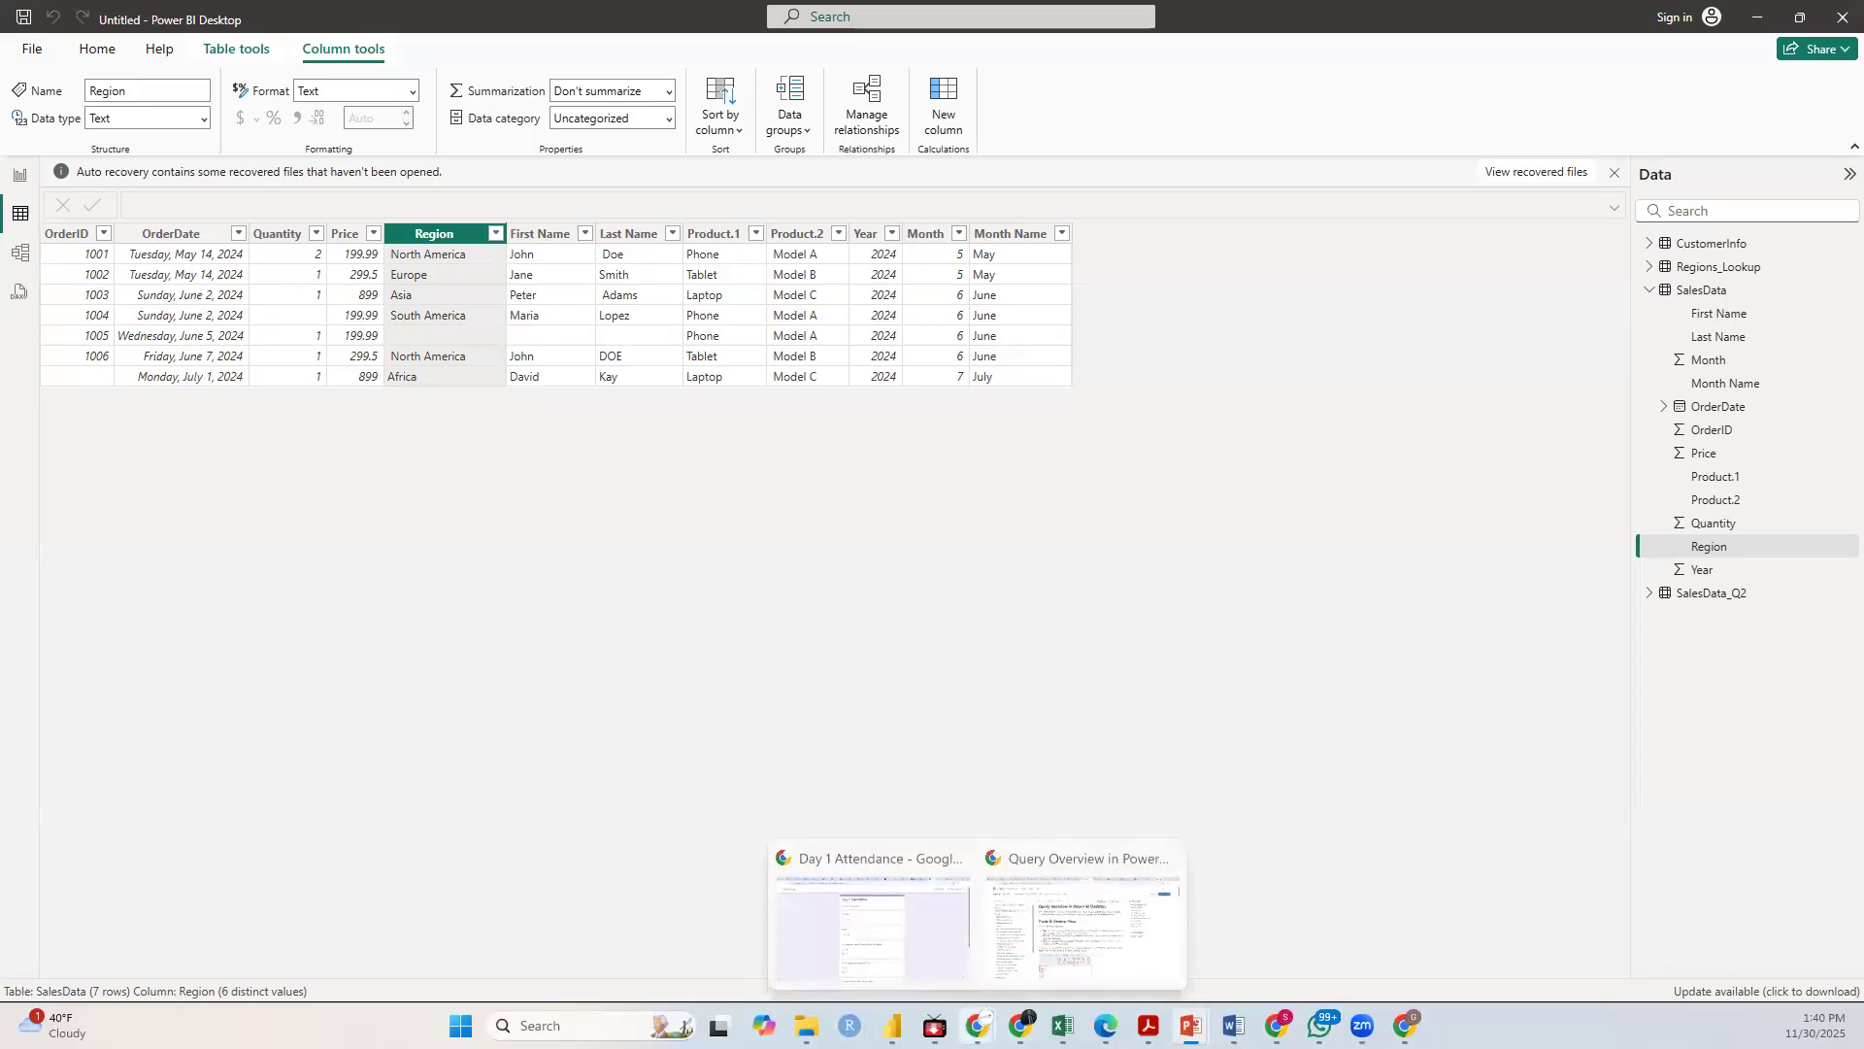
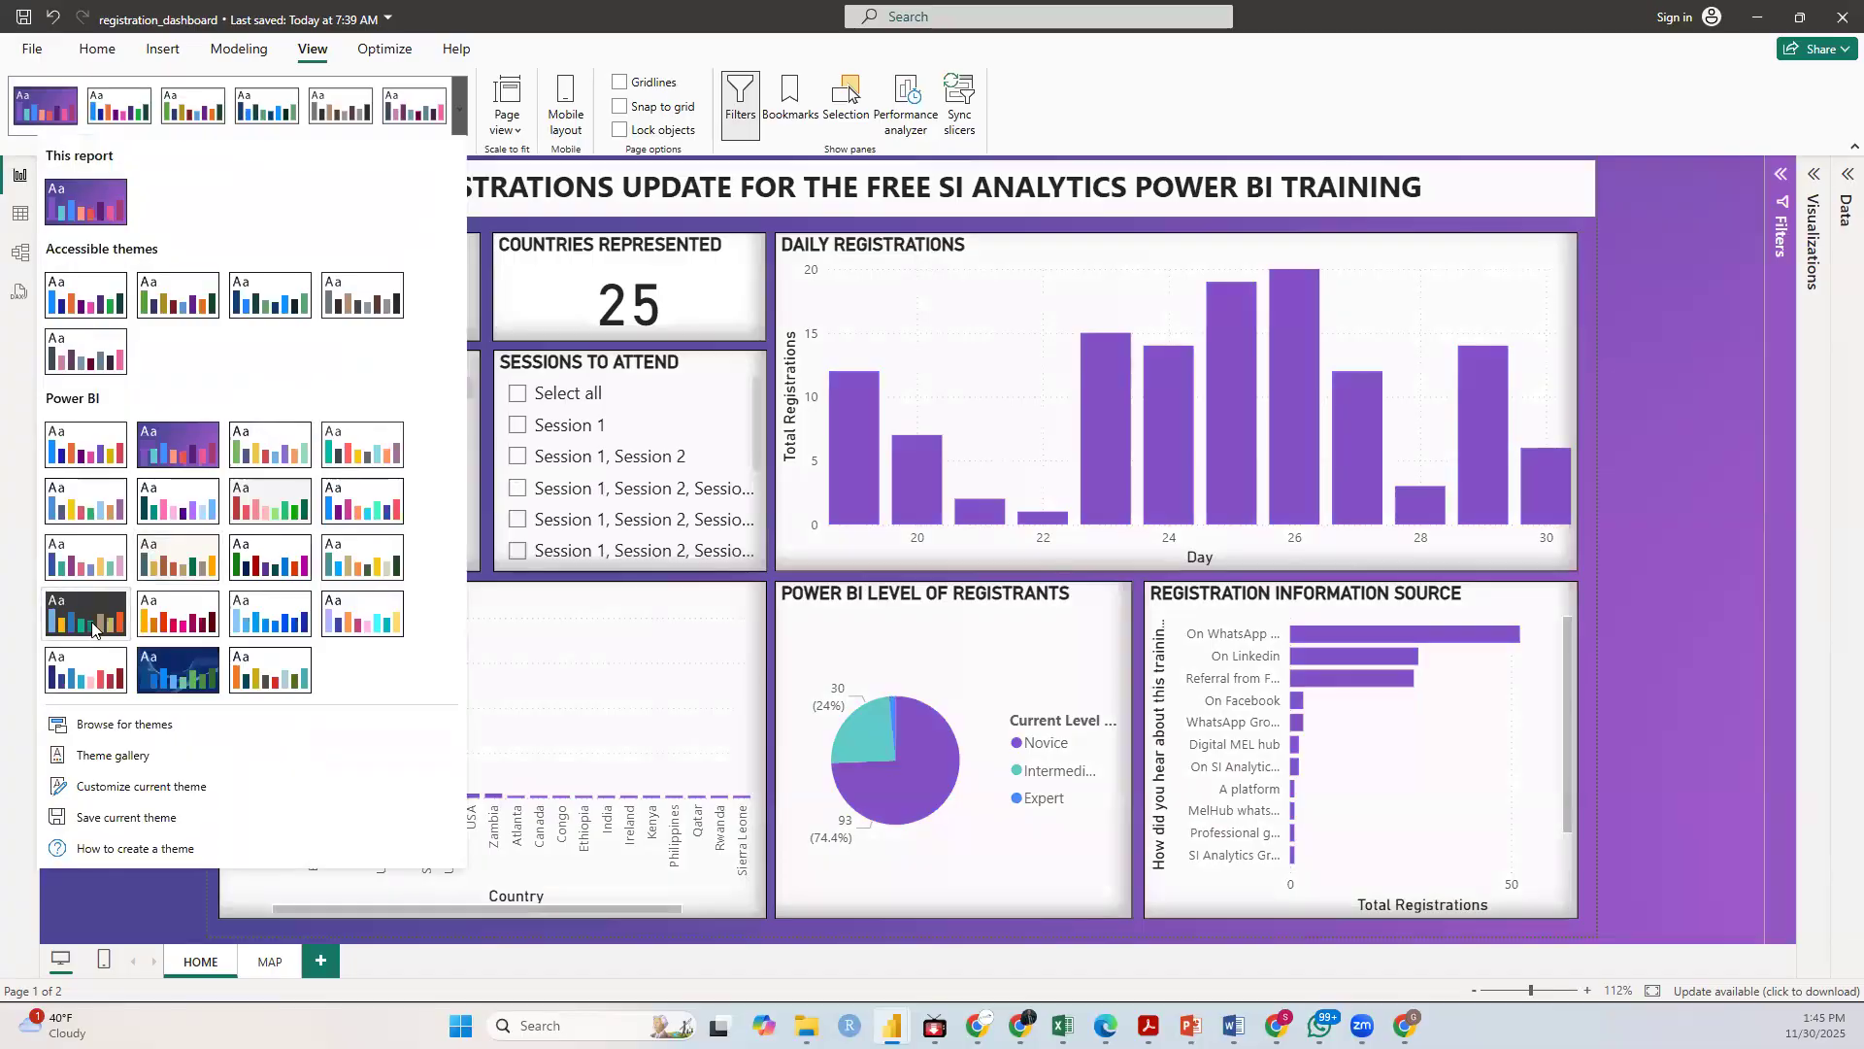
Step: Try the Innovate, Tidal and Accessible Neutral themes on the registration dashboard
{"action": "left_click", "coordinate": [91, 619]}
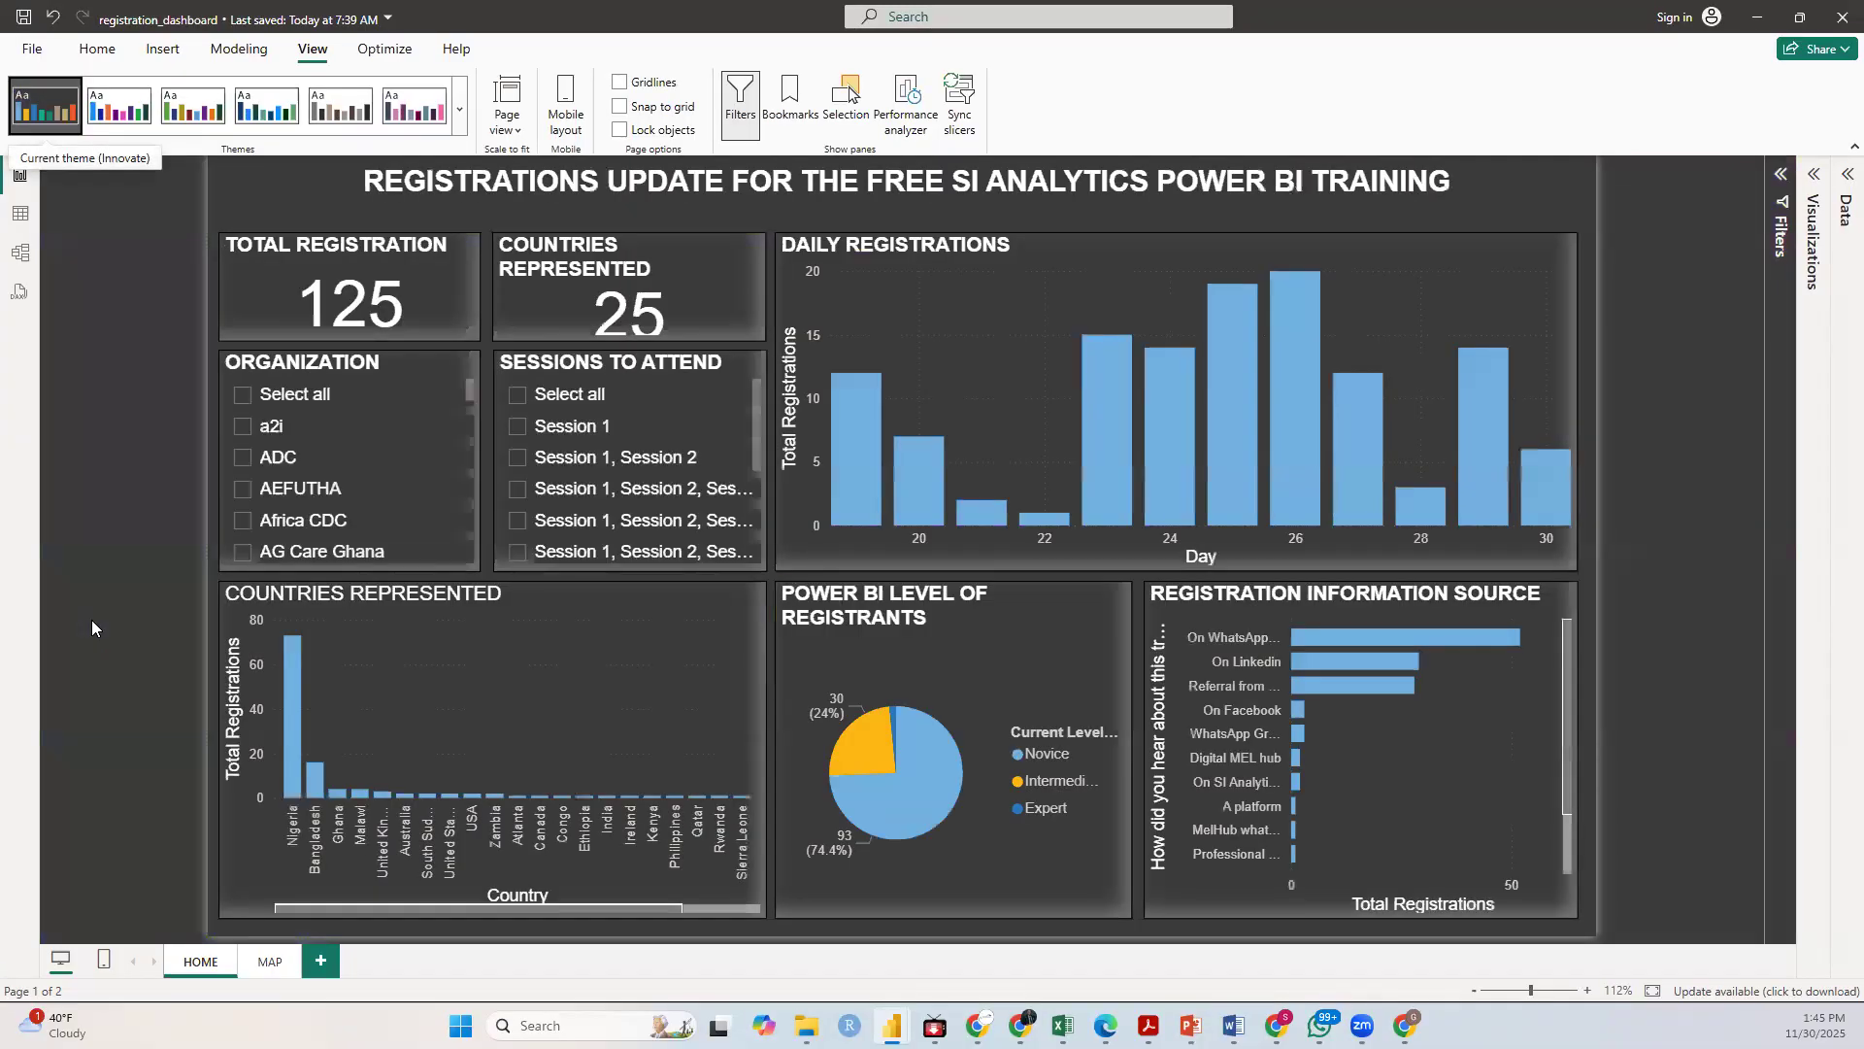
{"action": "left_click", "coordinate": [461, 122]}
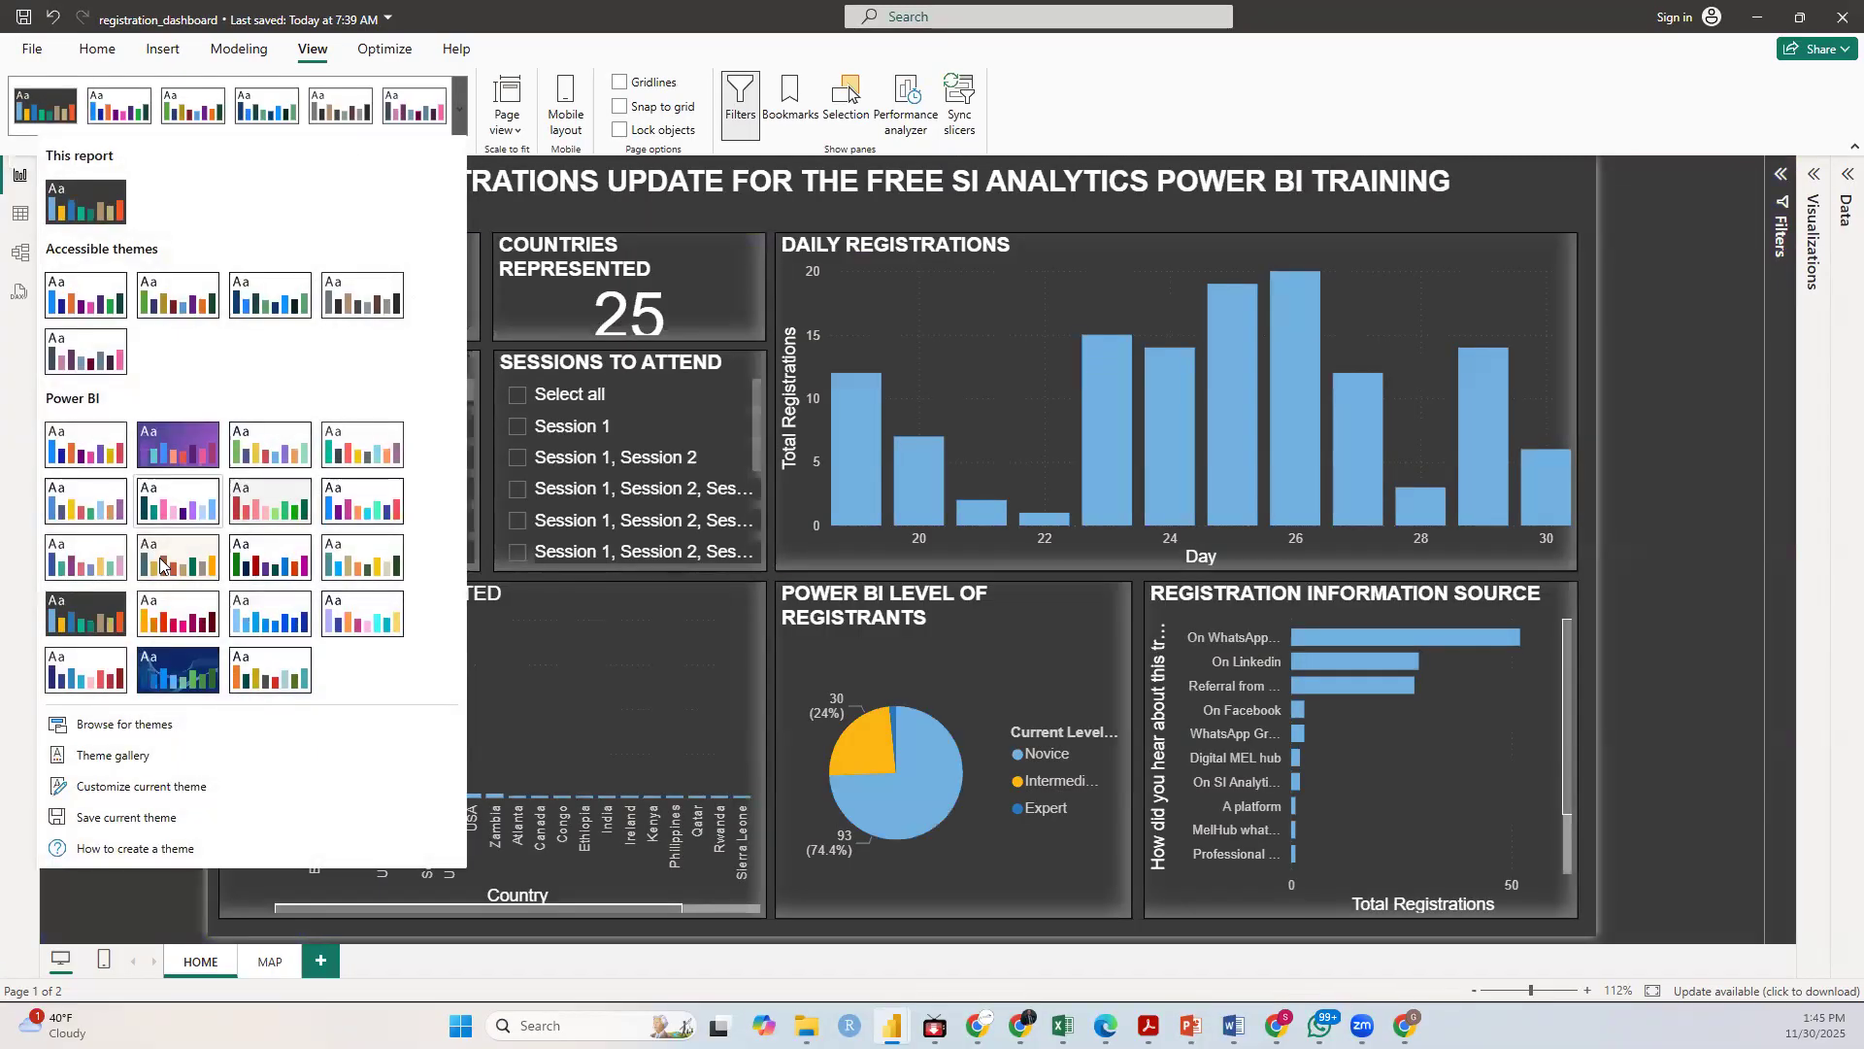
{"action": "left_click", "coordinate": [214, 678]}
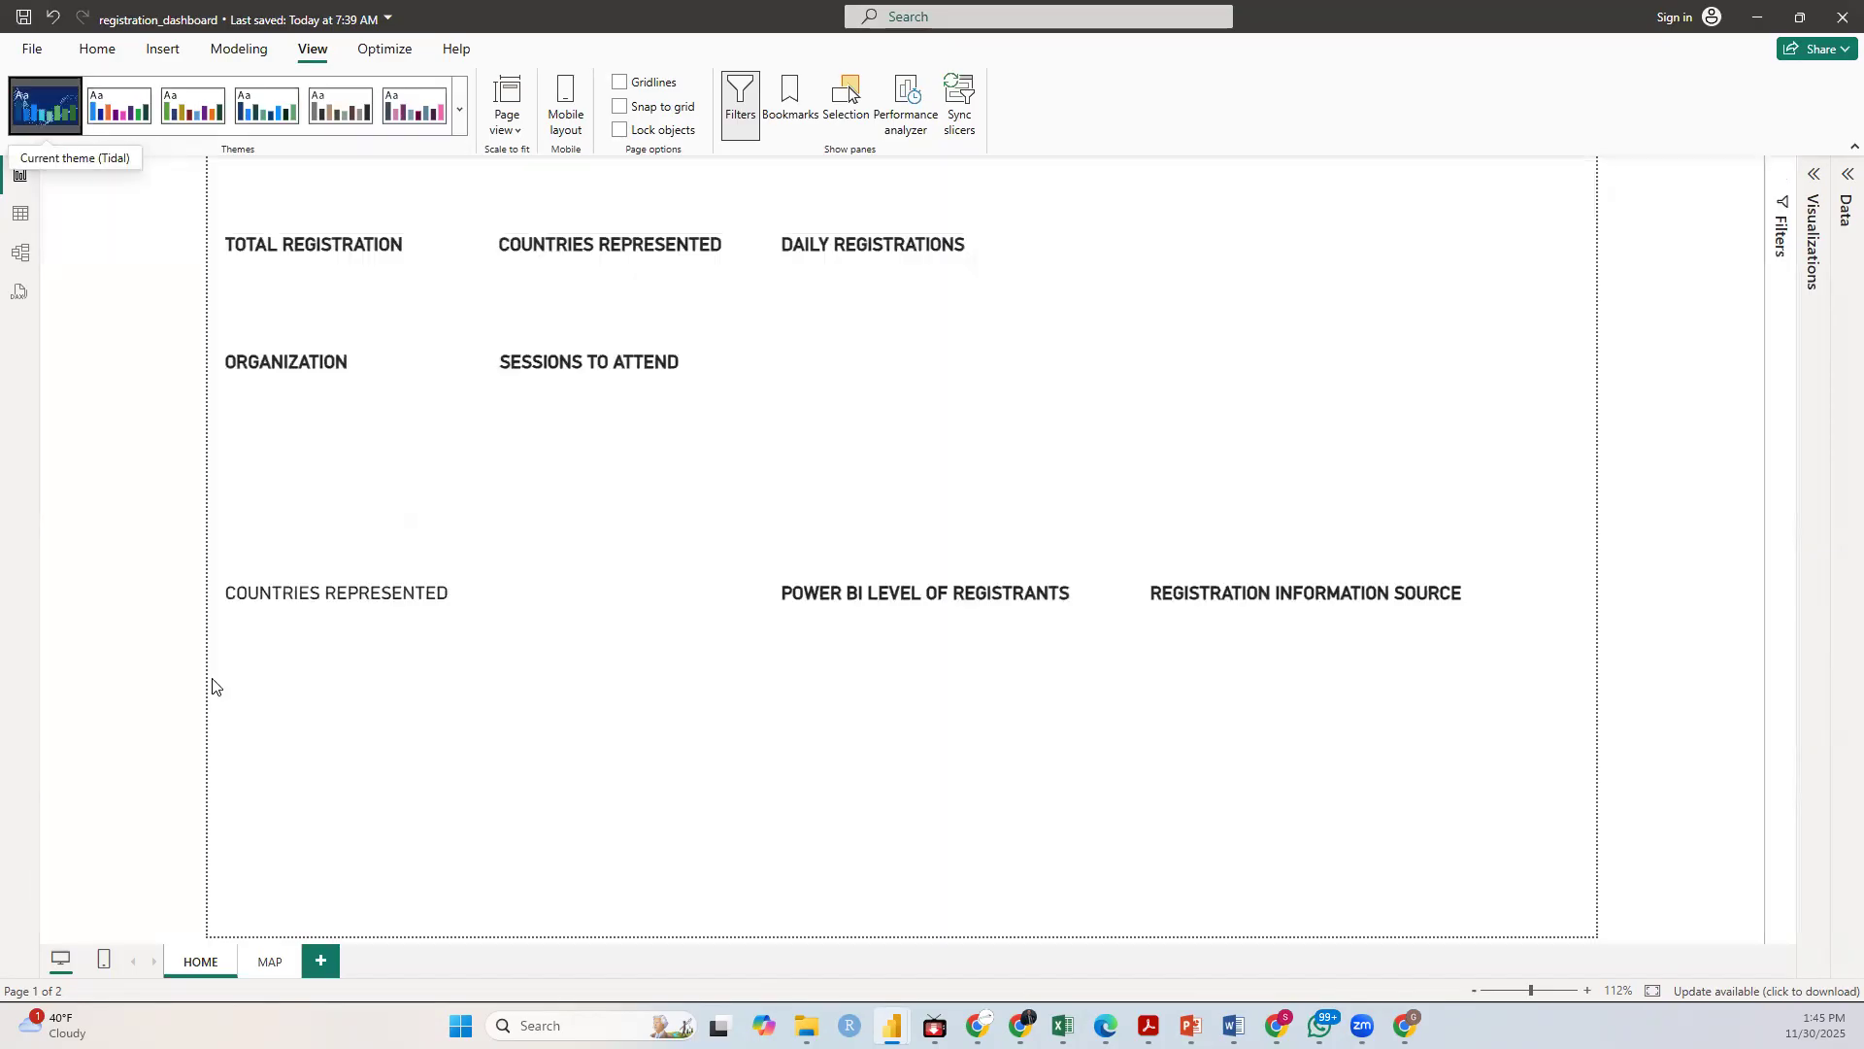
{"action": "left_click", "coordinate": [459, 115]}
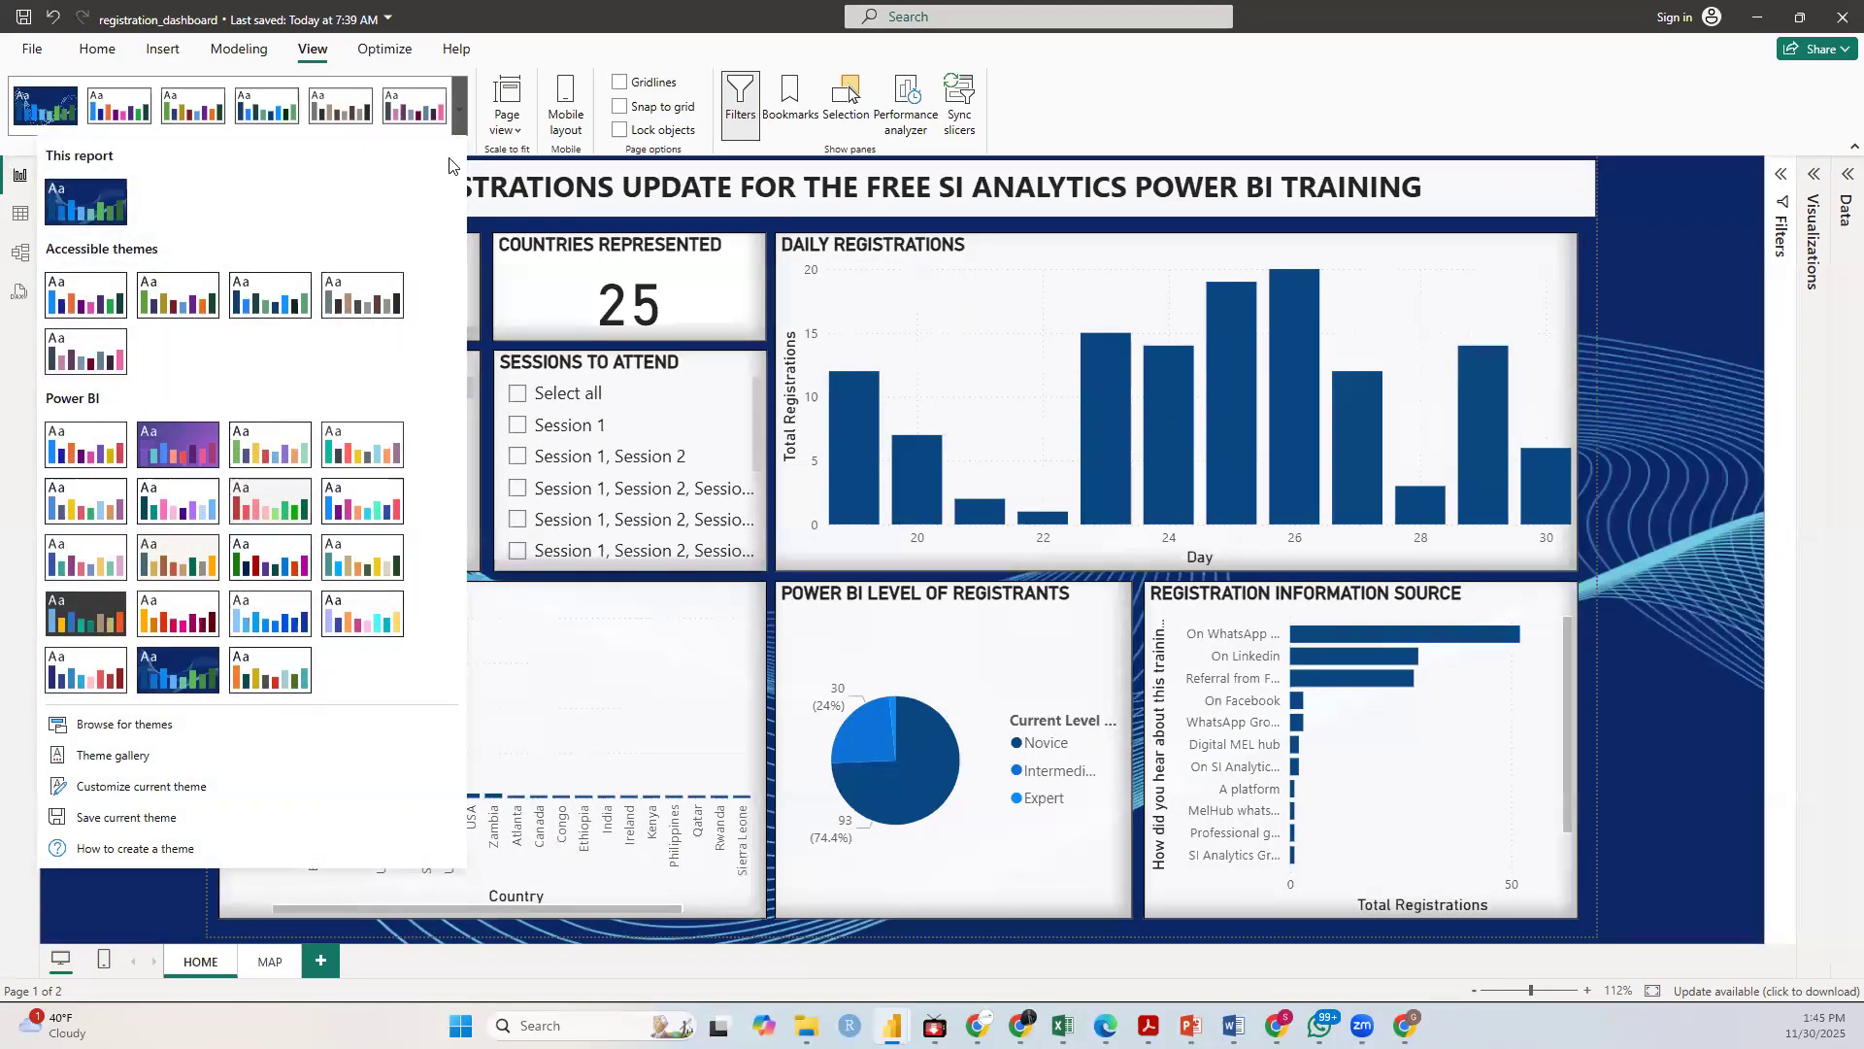
{"action": "left_click", "coordinate": [330, 298]}
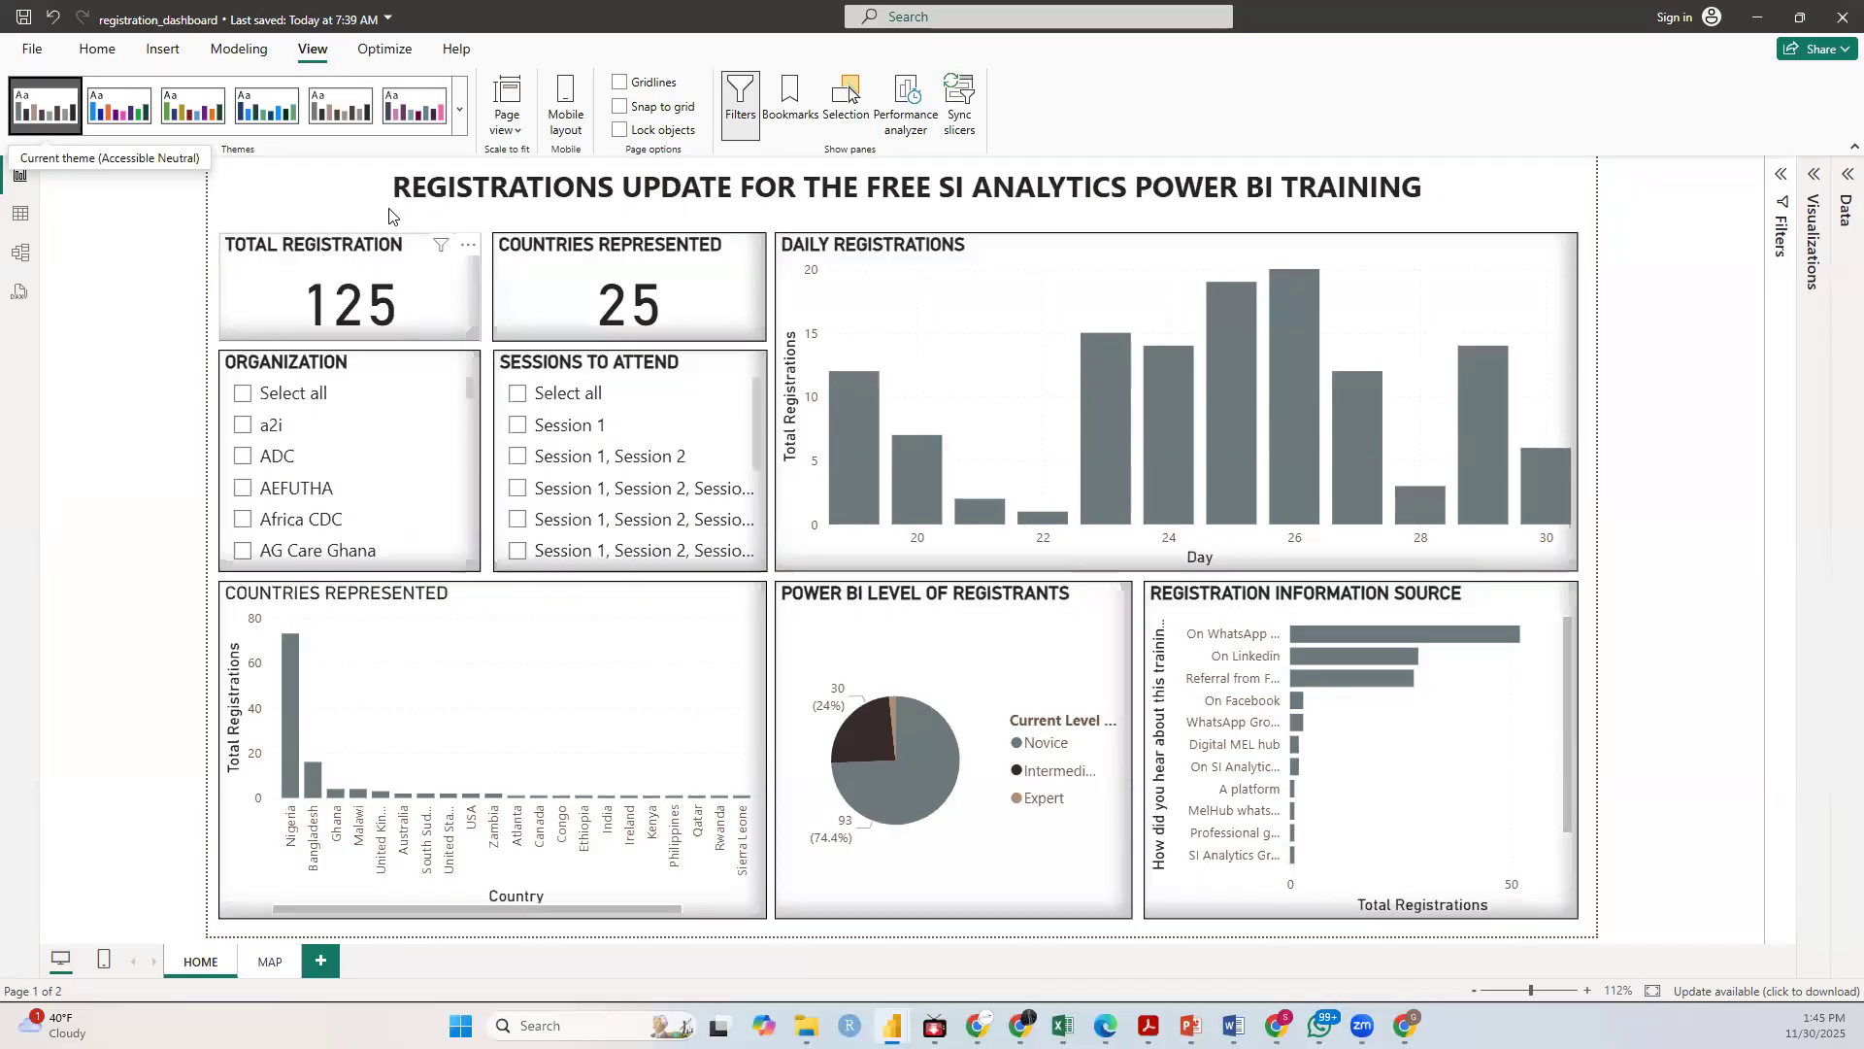
Step: Apply the Accessible Default theme to the registration dashboard
{"action": "left_click", "coordinate": [459, 114]}
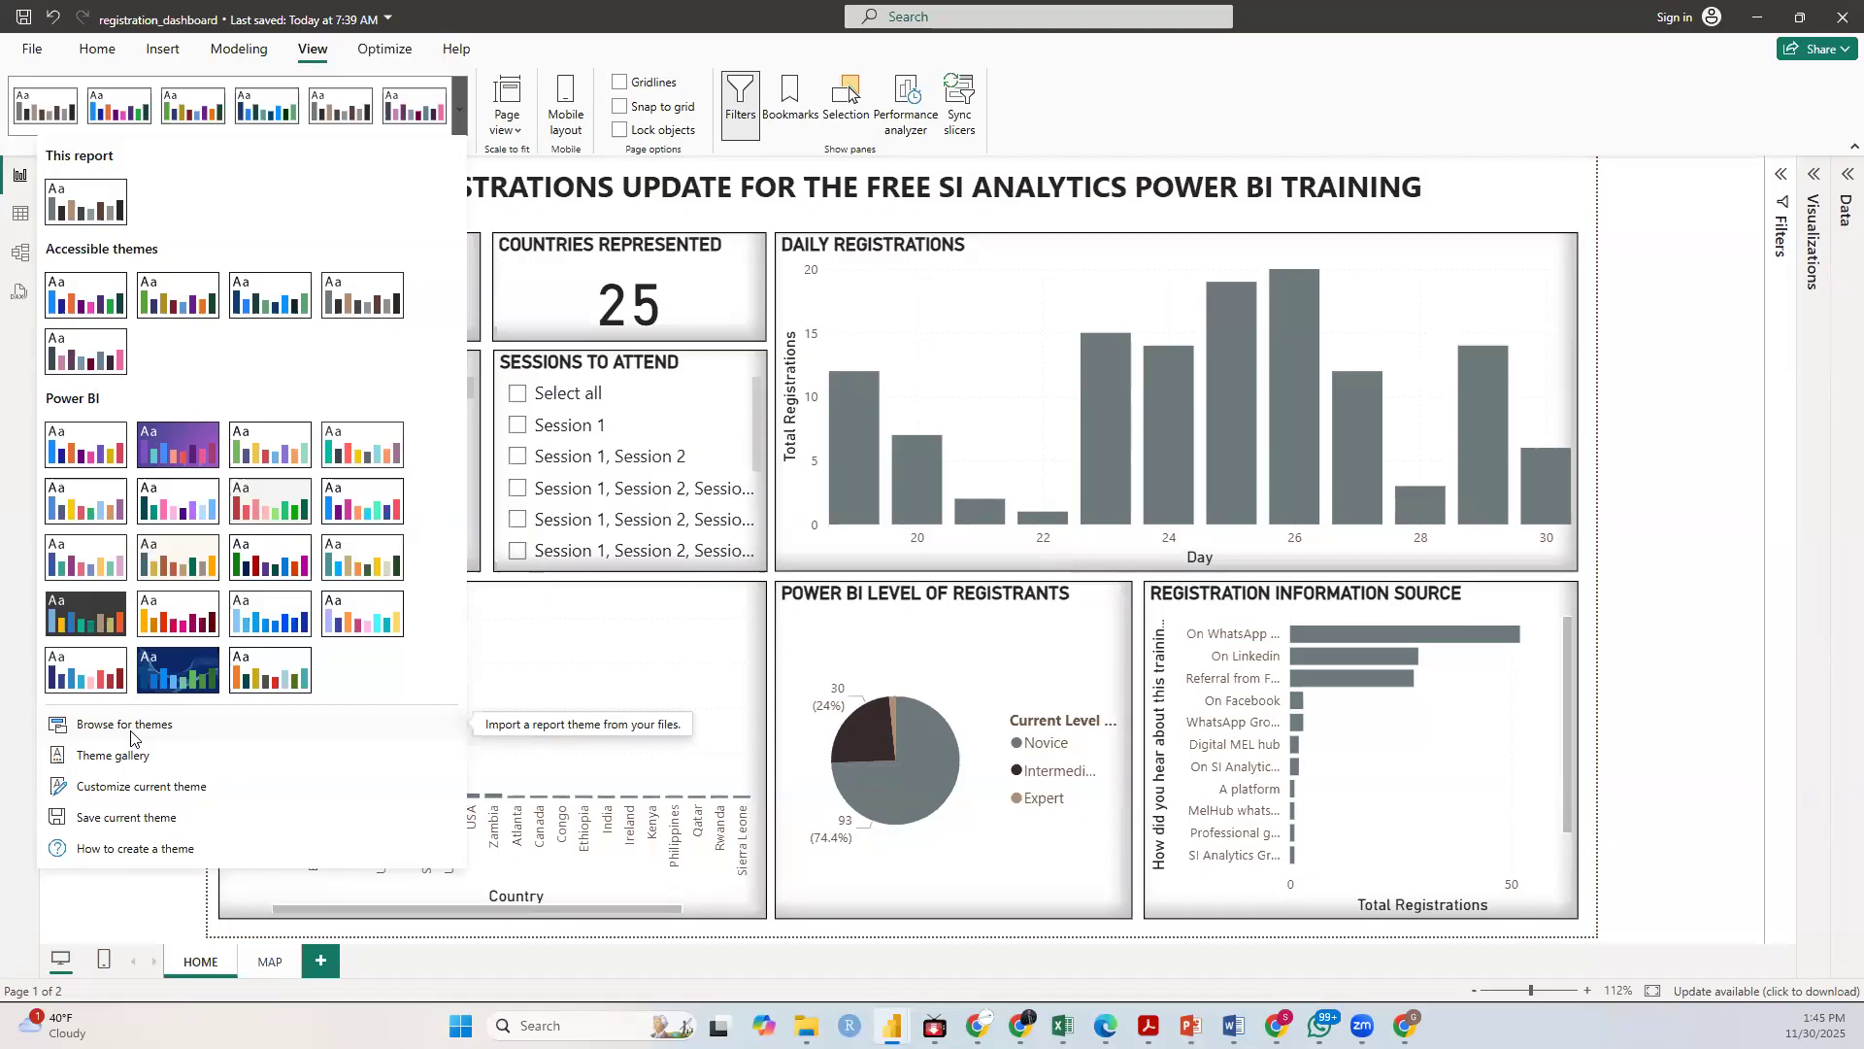
{"action": "left_click", "coordinate": [110, 305]}
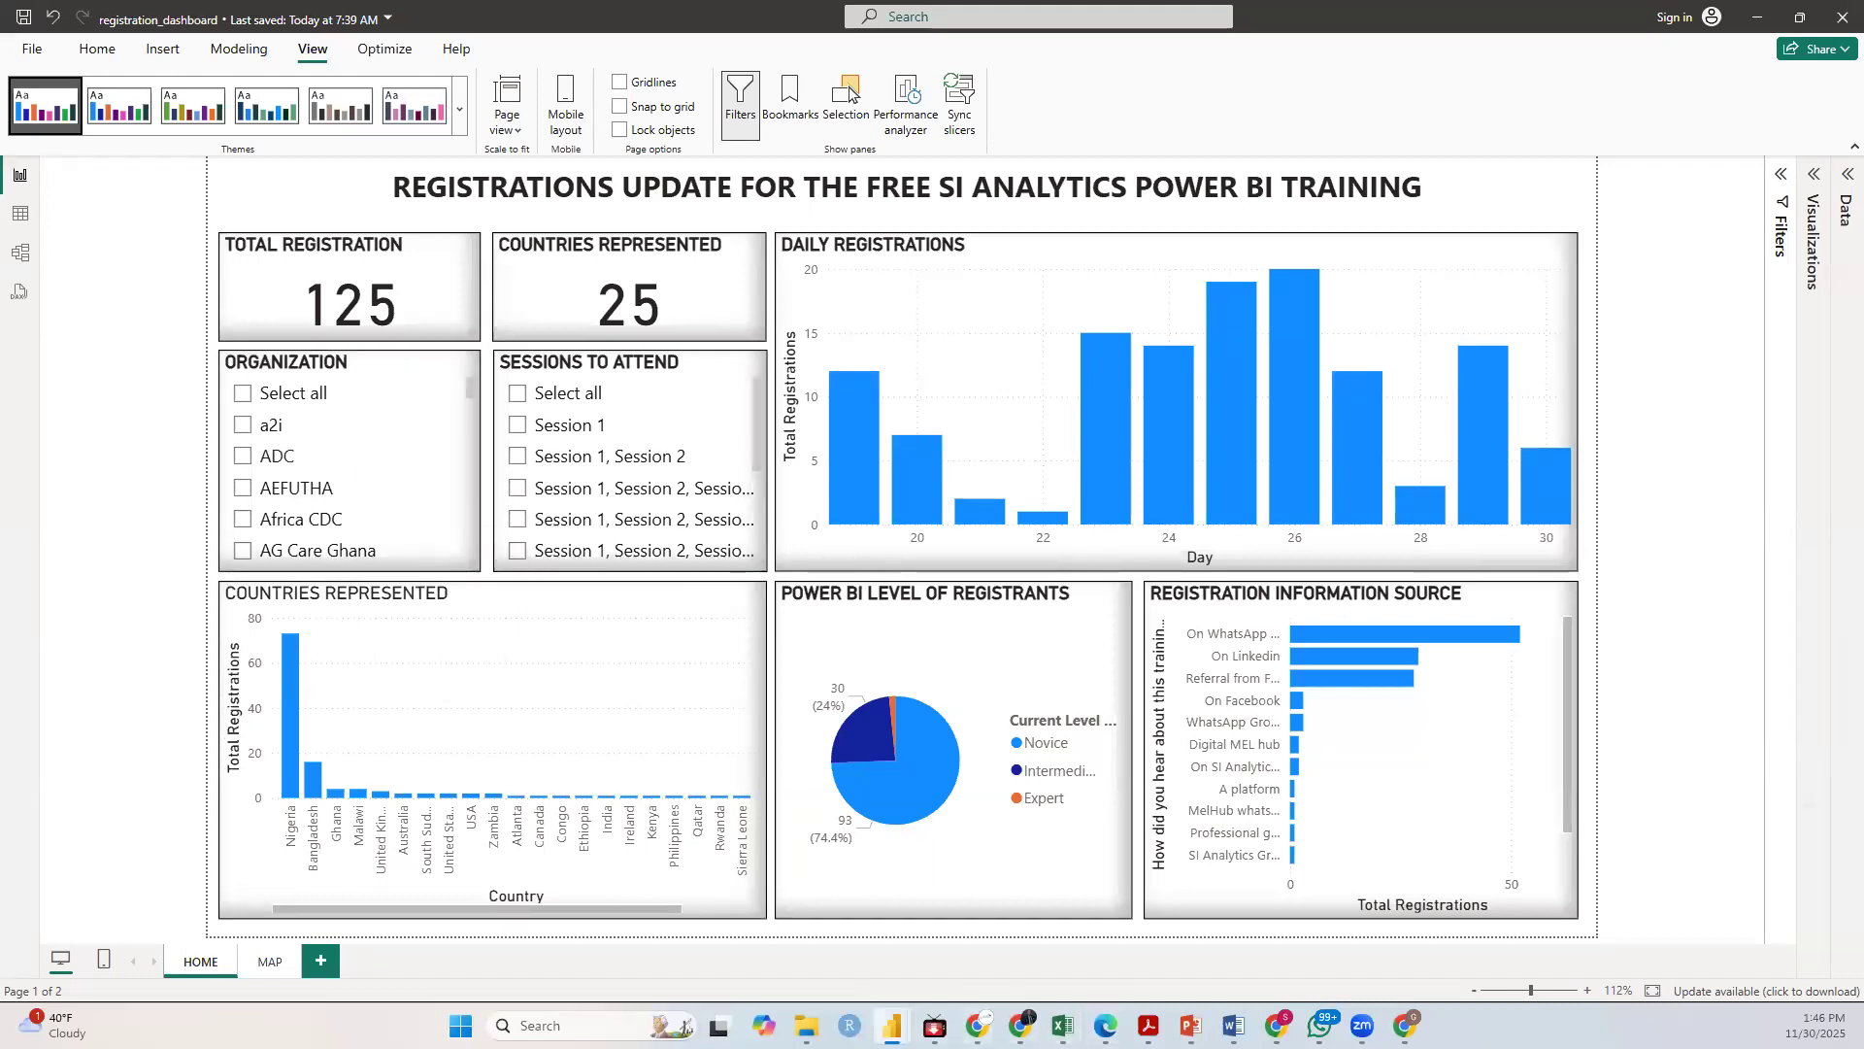
Step: View the bank_day29_dash report and return to the SalesData table in the untitled report, showing its Home commands
{"action": "mouse_move", "coordinate": [892, 1025]}
{"action": "left_click", "coordinate": [1072, 967]}
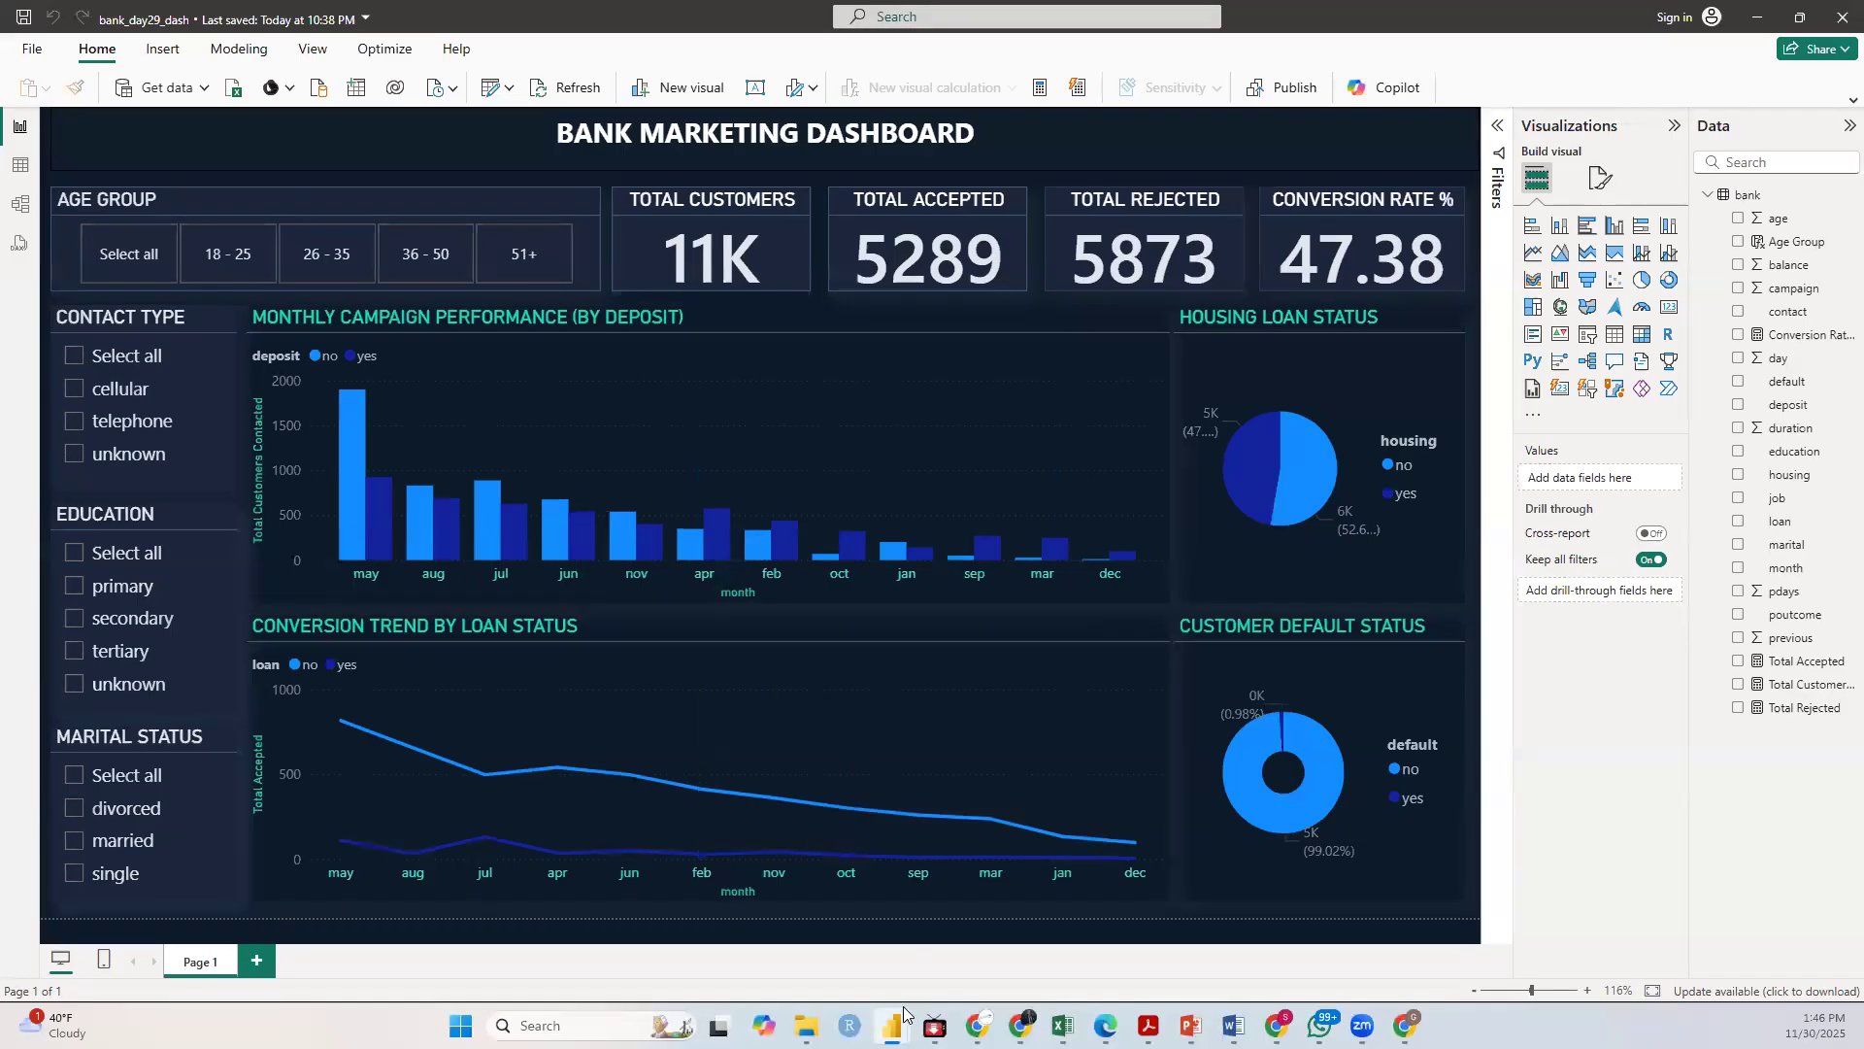
{"action": "mouse_move", "coordinate": [901, 1015]}
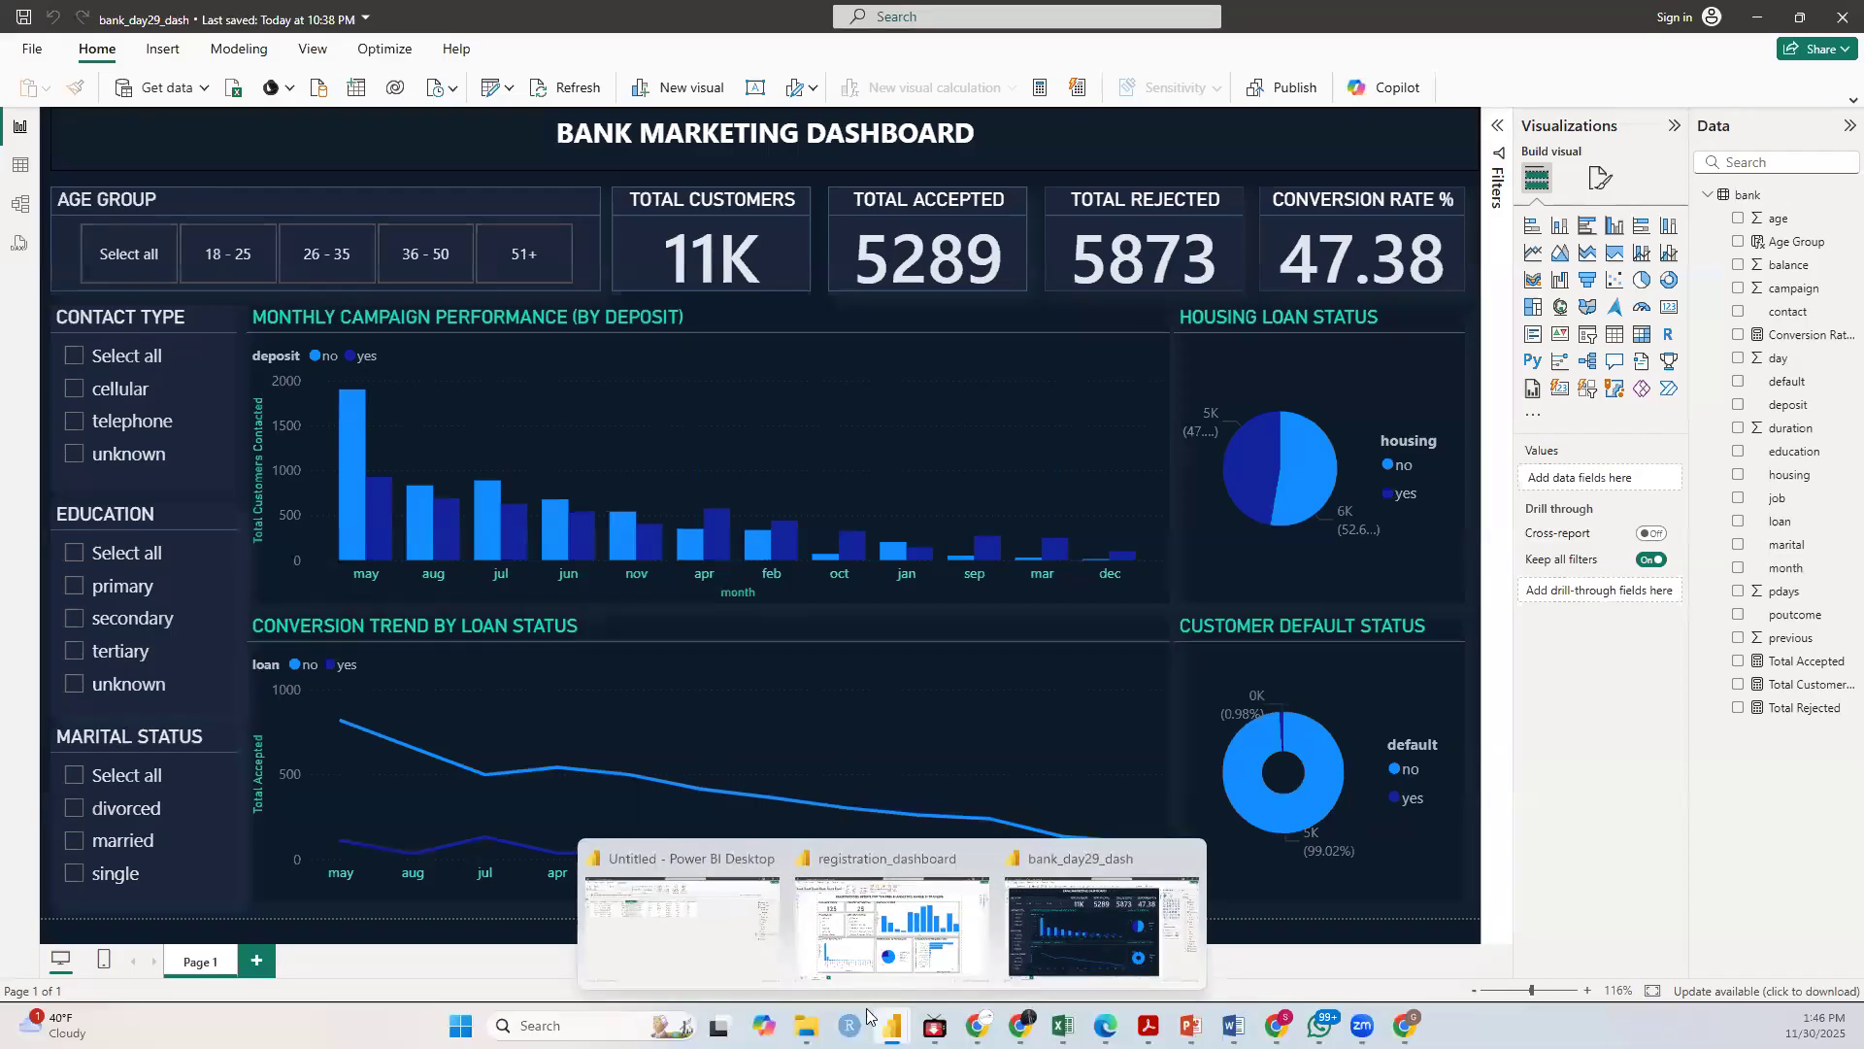
{"action": "left_click", "coordinate": [719, 961]}
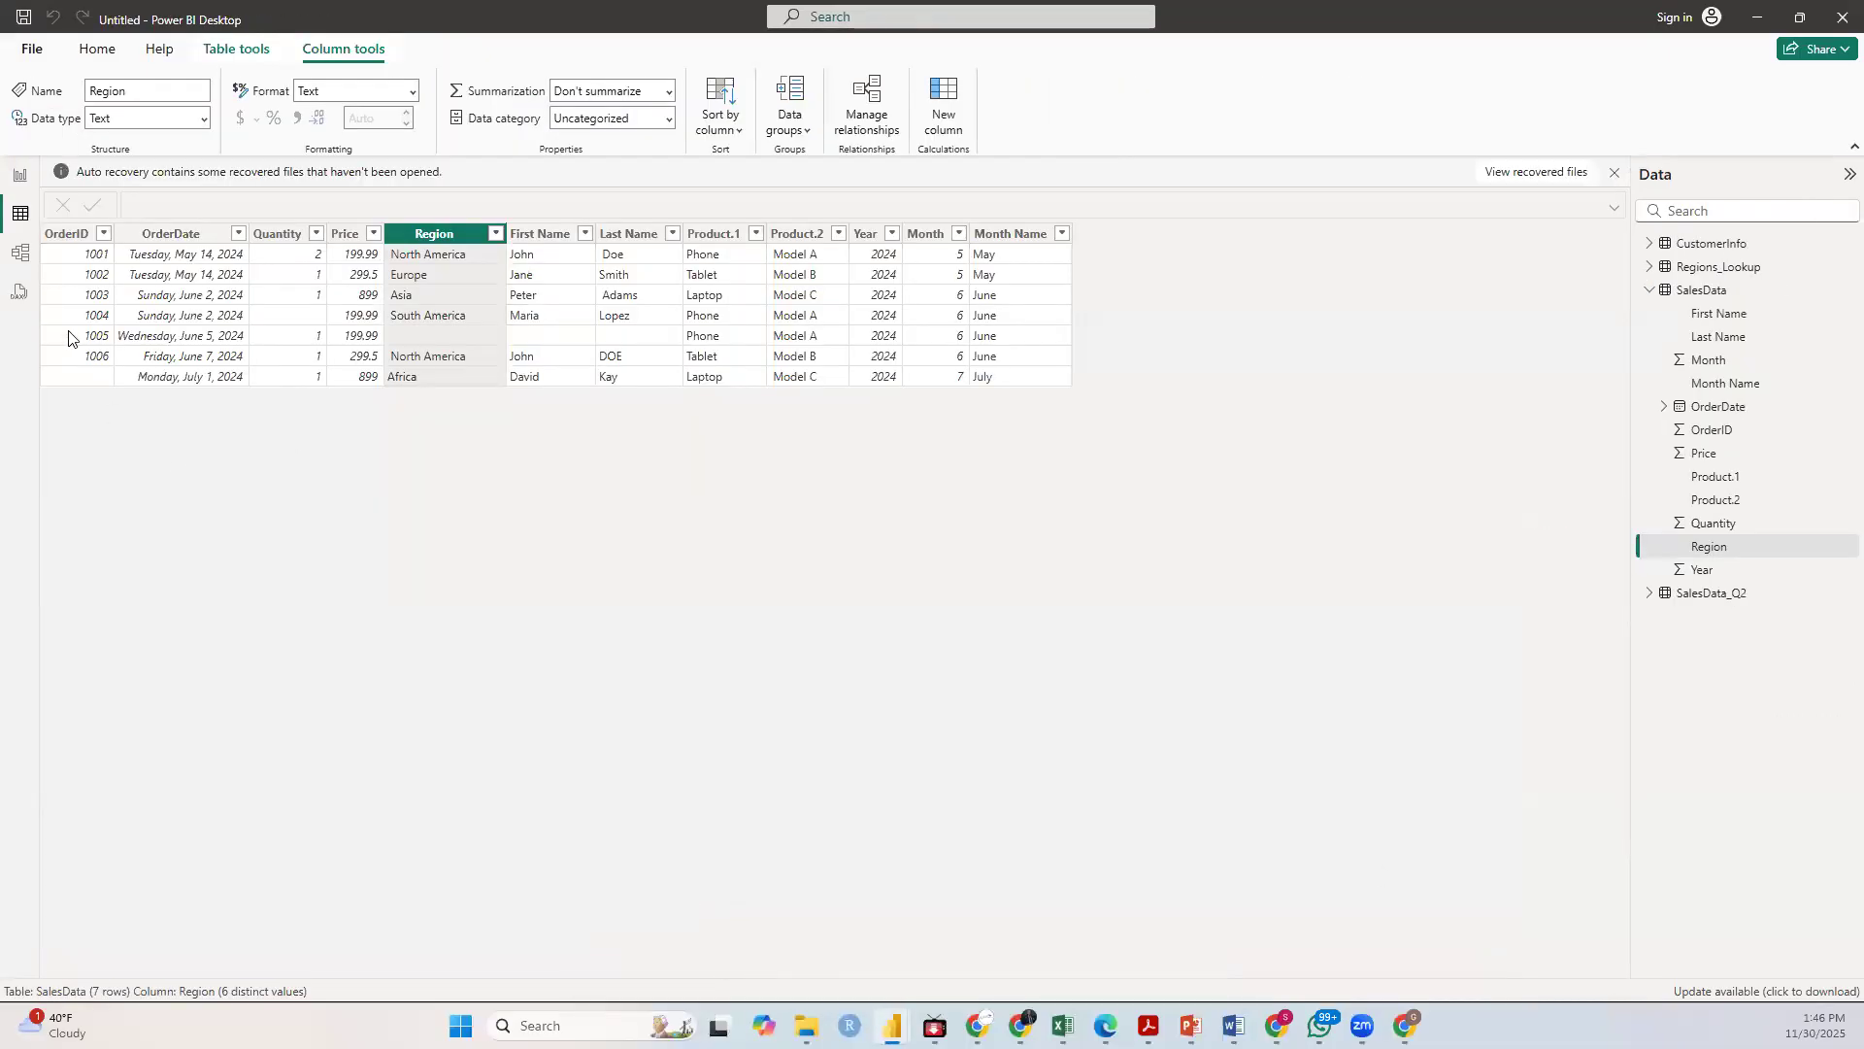
{"action": "left_click", "coordinate": [98, 49]}
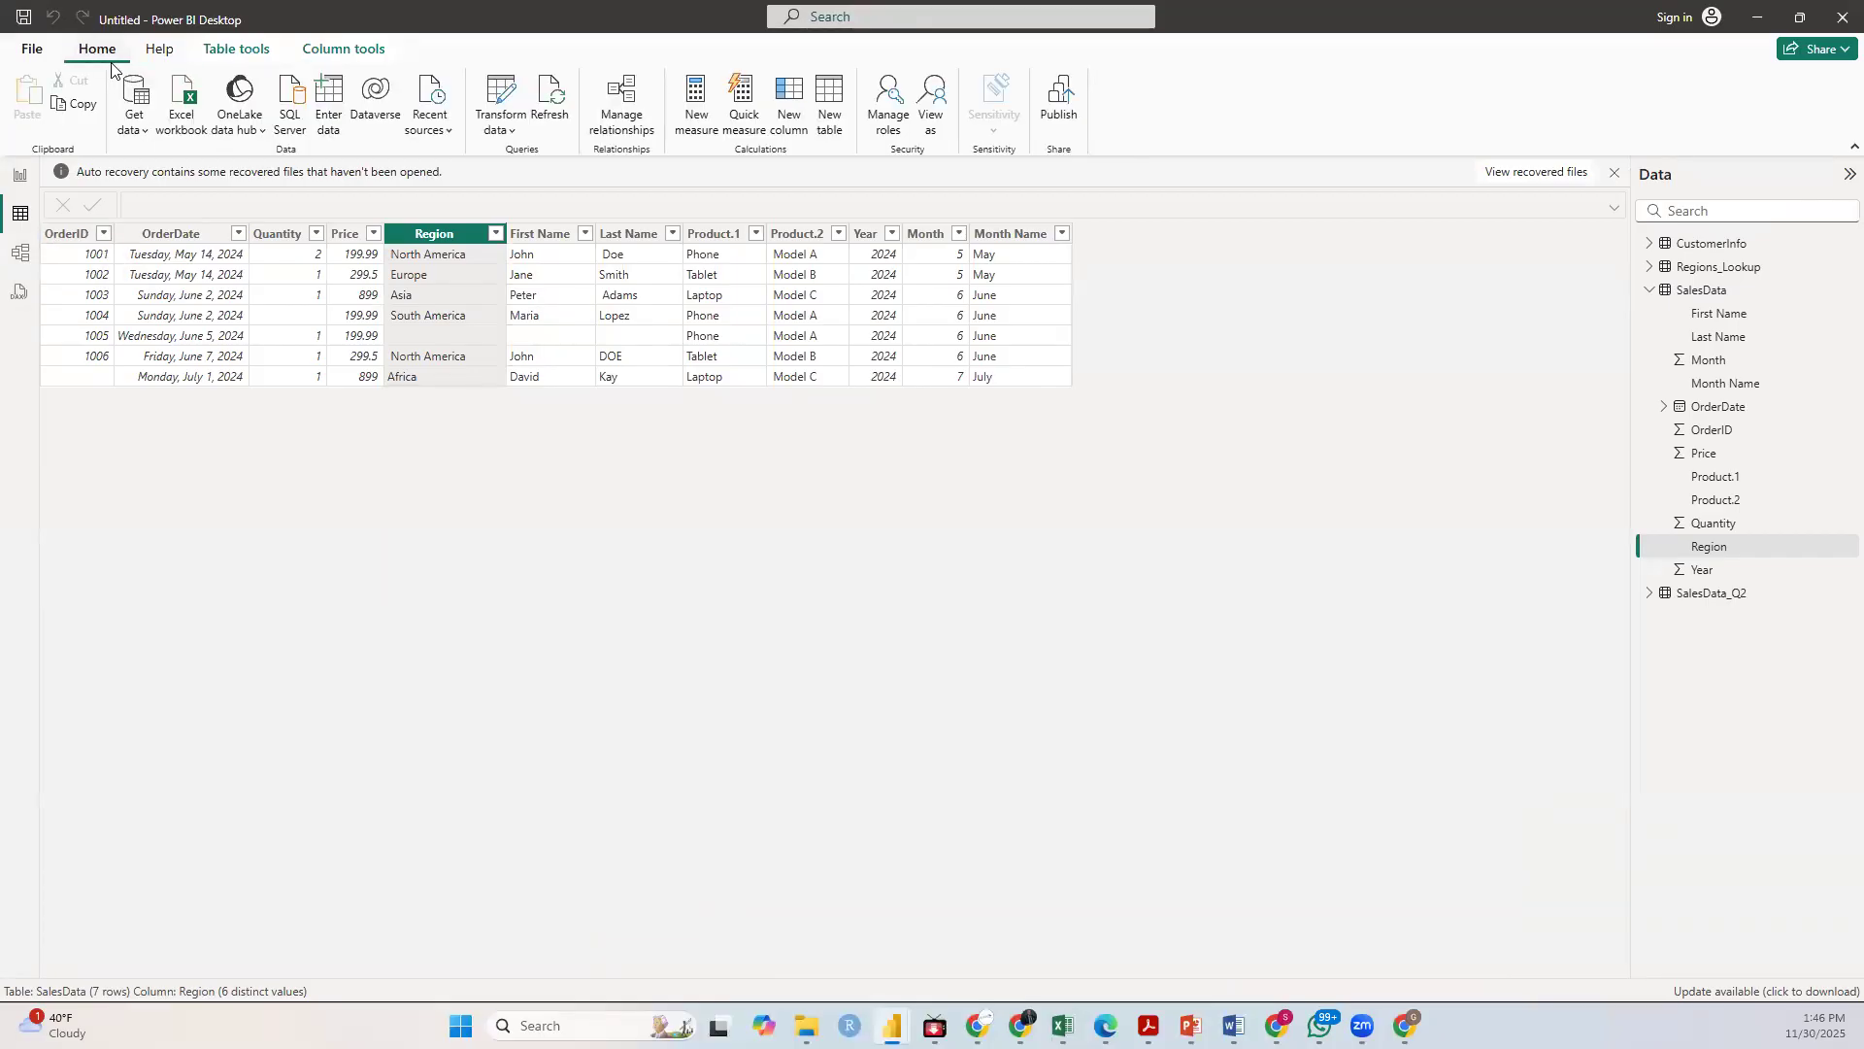
Step: Open the model view, look through the SalesData table's fields and collapse the Properties pane
{"action": "left_click", "coordinate": [20, 253]}
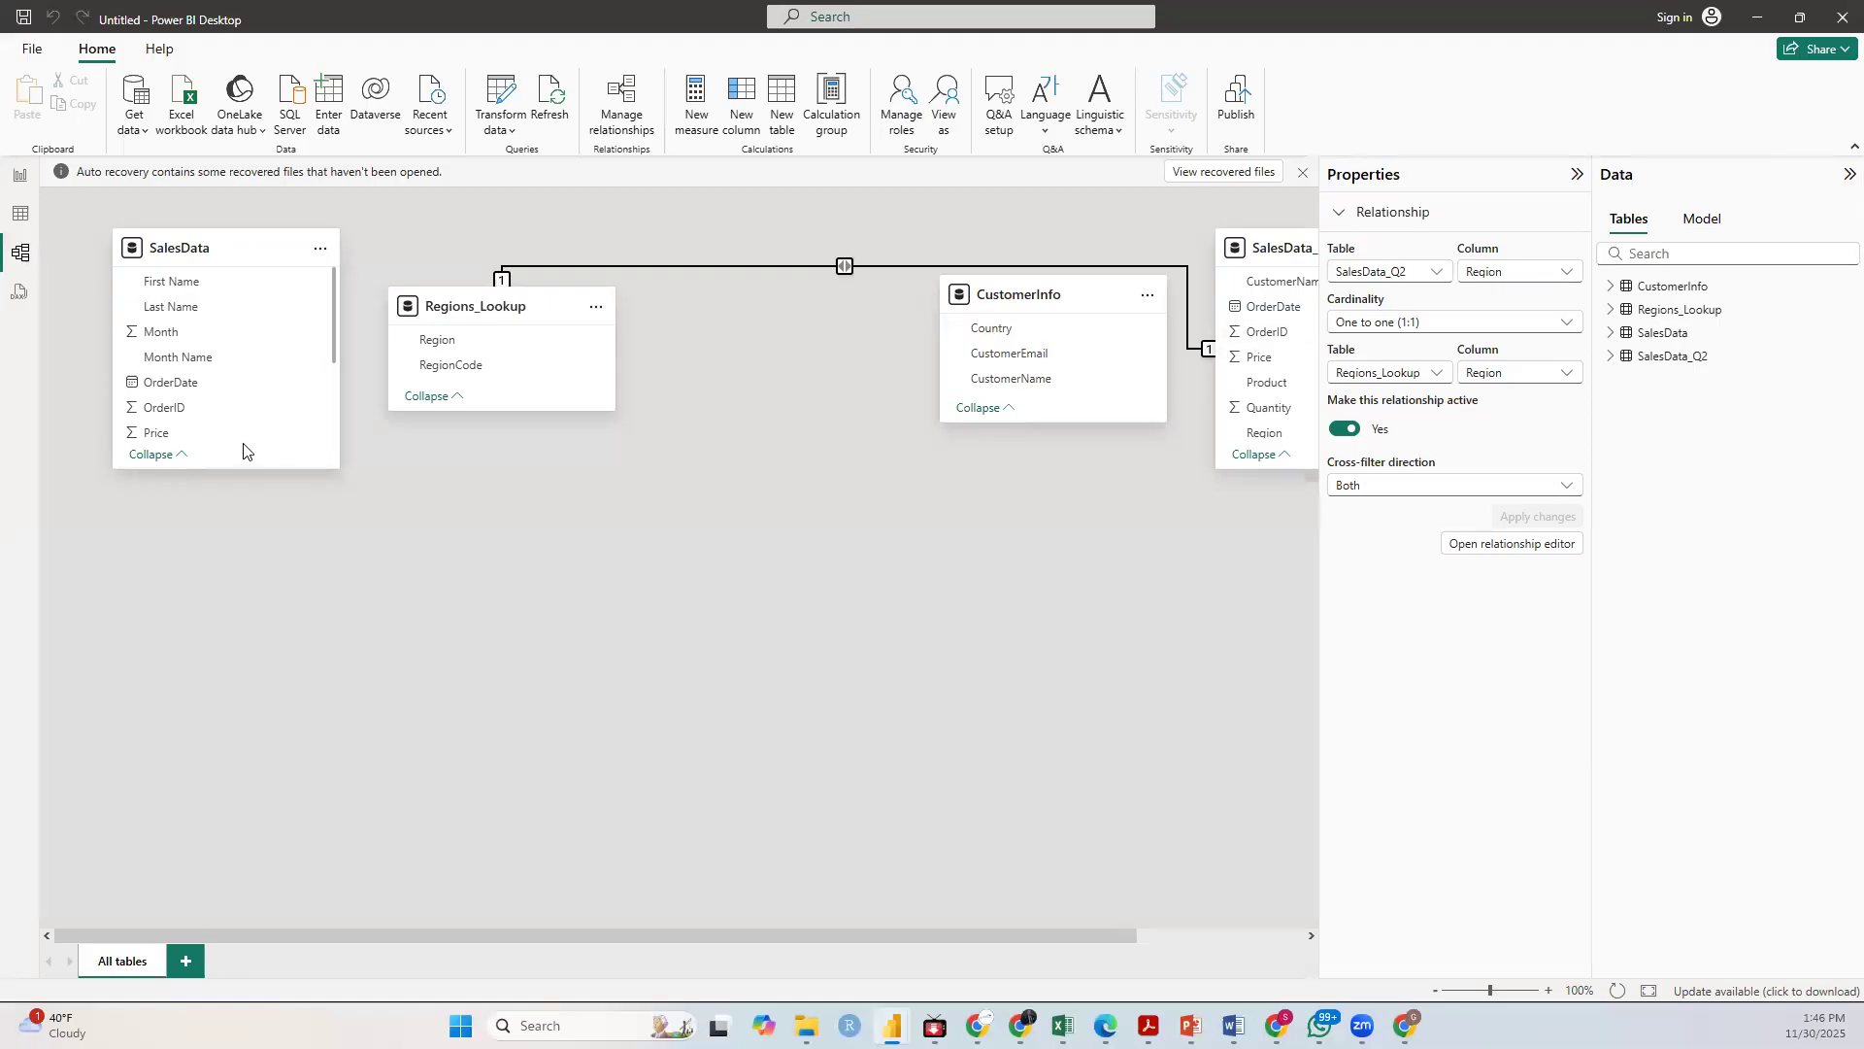
{"action": "left_click_drag", "start_coordinate": [332, 321], "coordinate": [336, 414]}
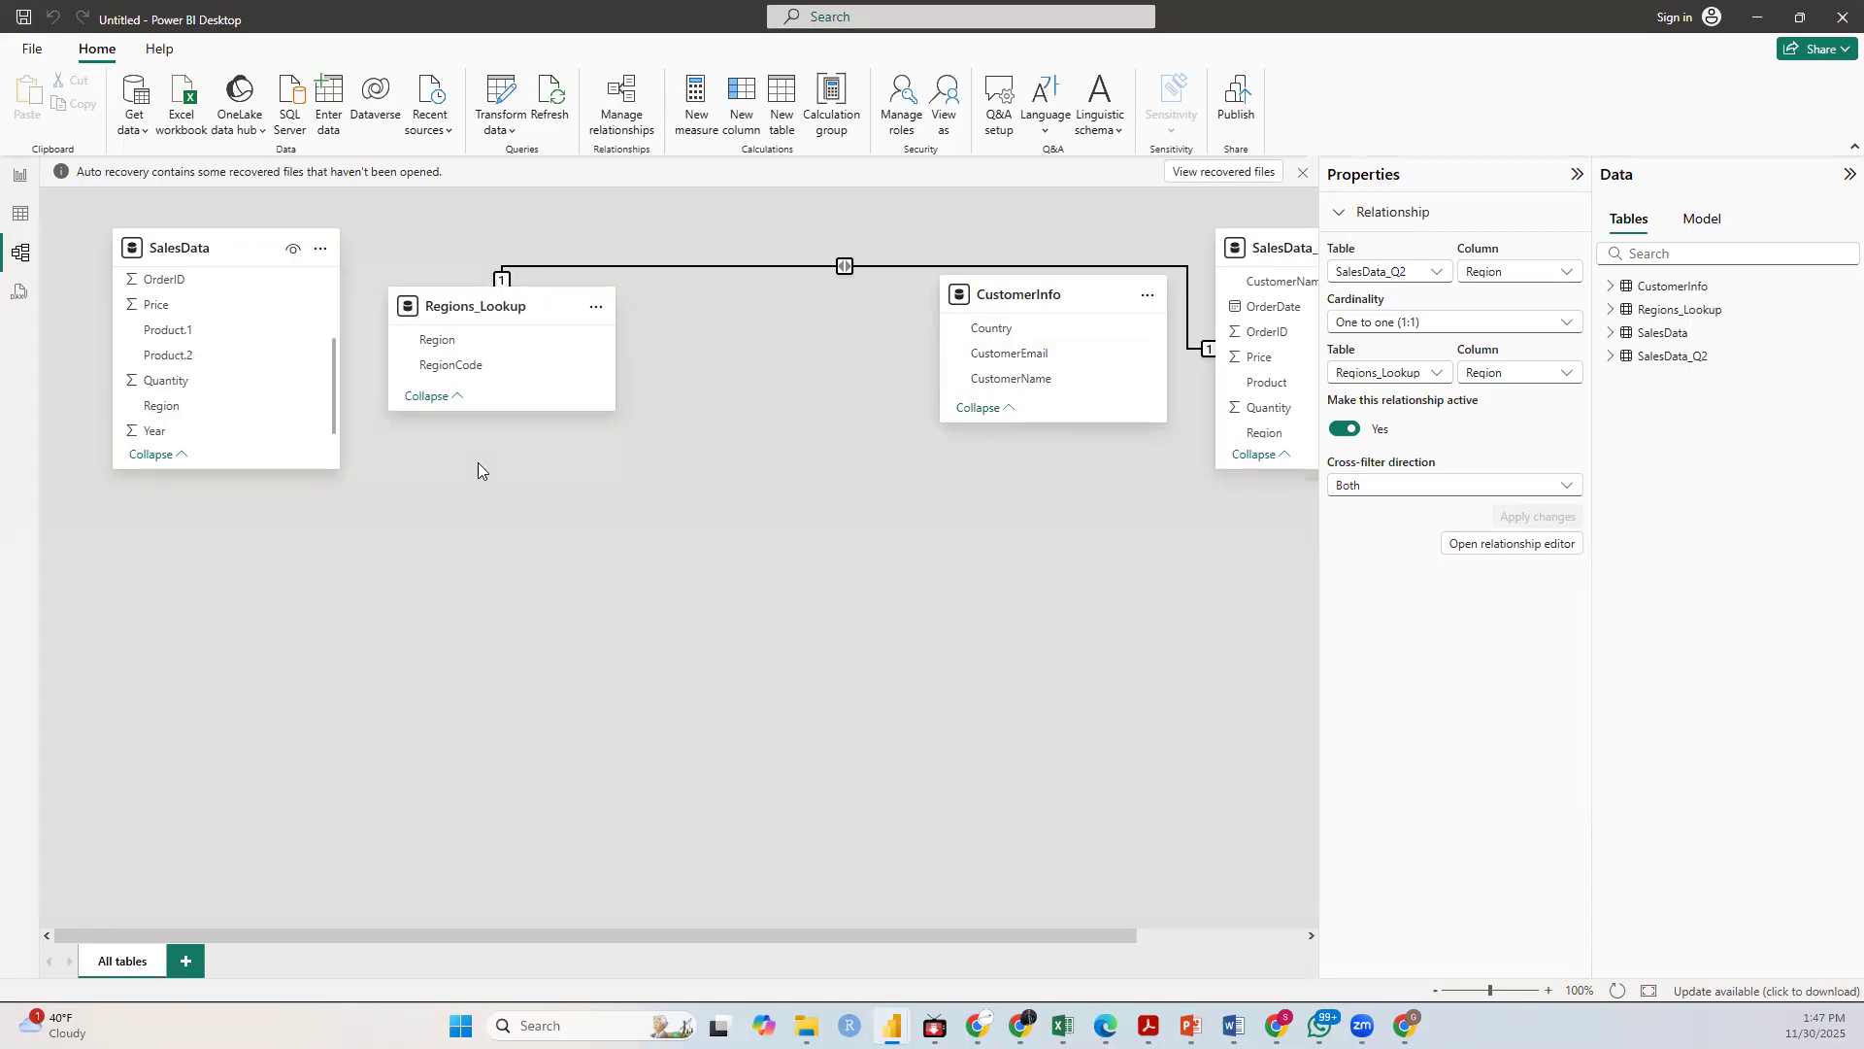
{"action": "left_click_drag", "start_coordinate": [332, 394], "coordinate": [338, 323]}
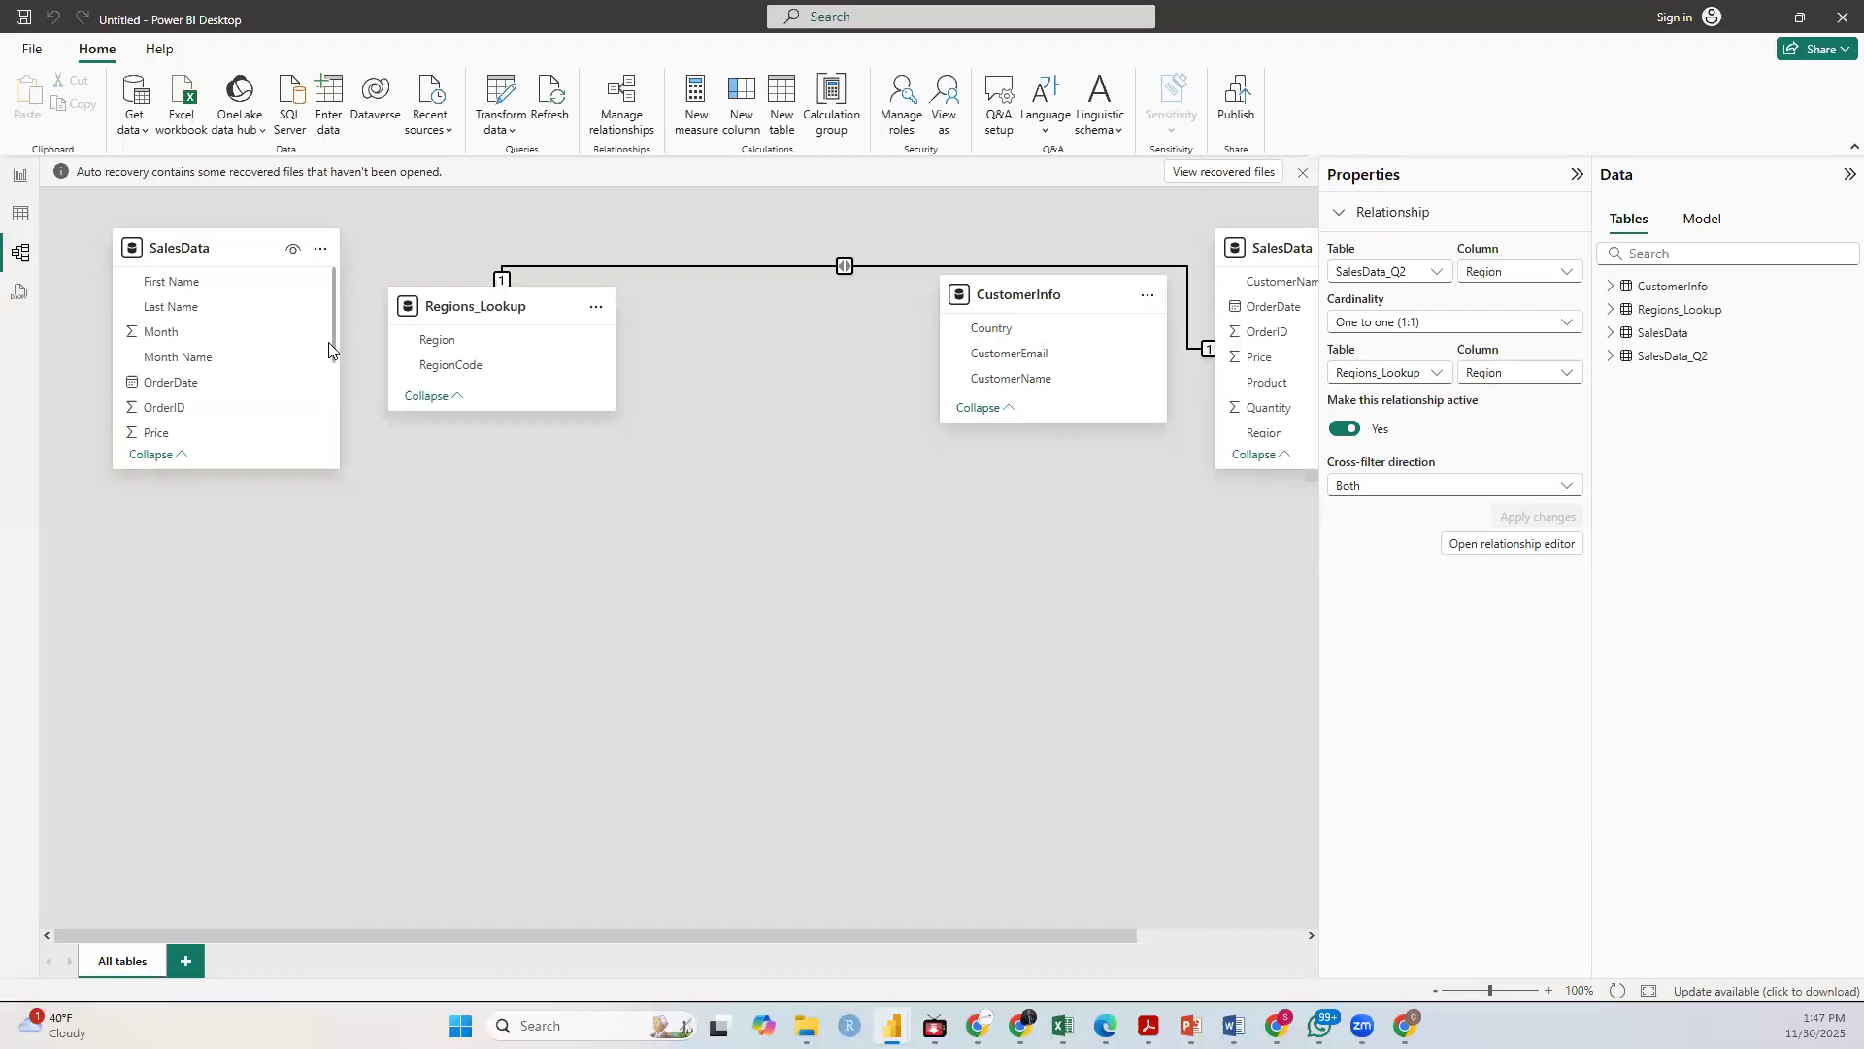
{"action": "left_click_drag", "start_coordinate": [334, 322], "coordinate": [350, 404]}
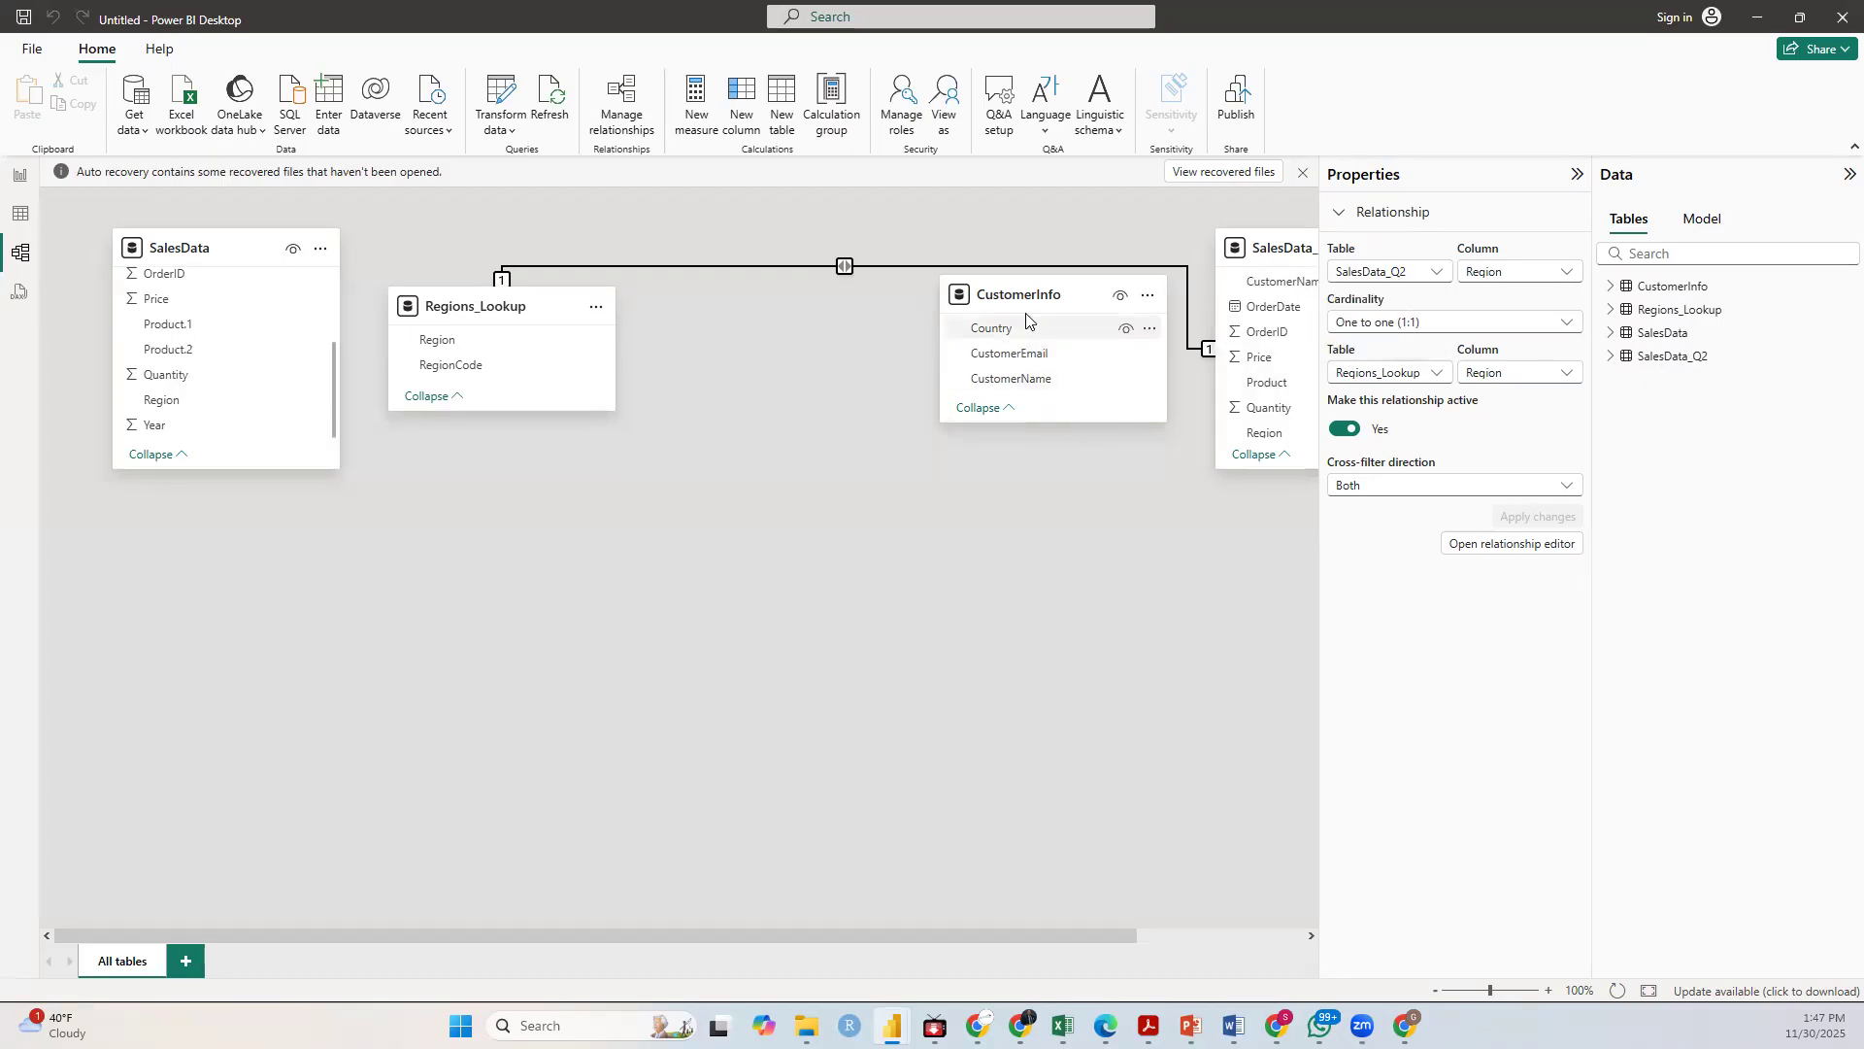
{"action": "left_click", "coordinate": [1577, 174]}
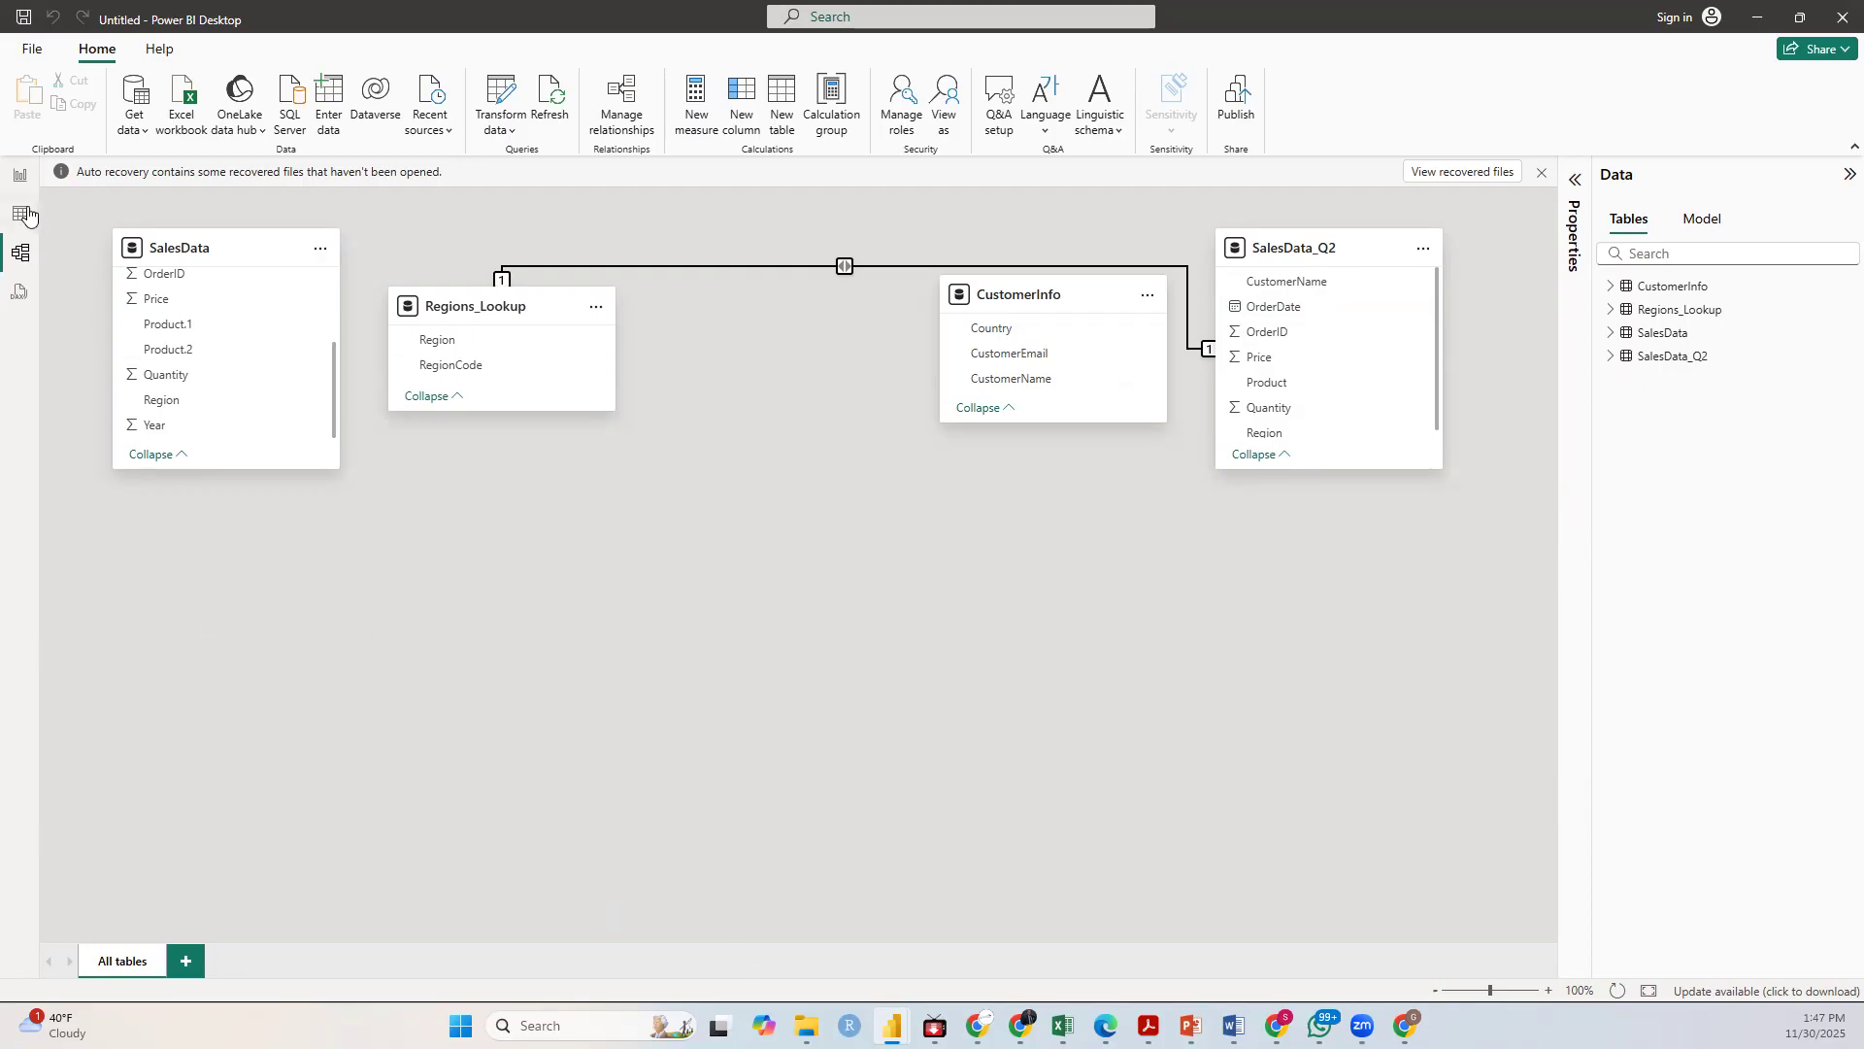
Step: Show the untitled report's report view, and switch to registration_dashboard to expand its Visualizations pane
{"action": "left_click", "coordinate": [19, 177]}
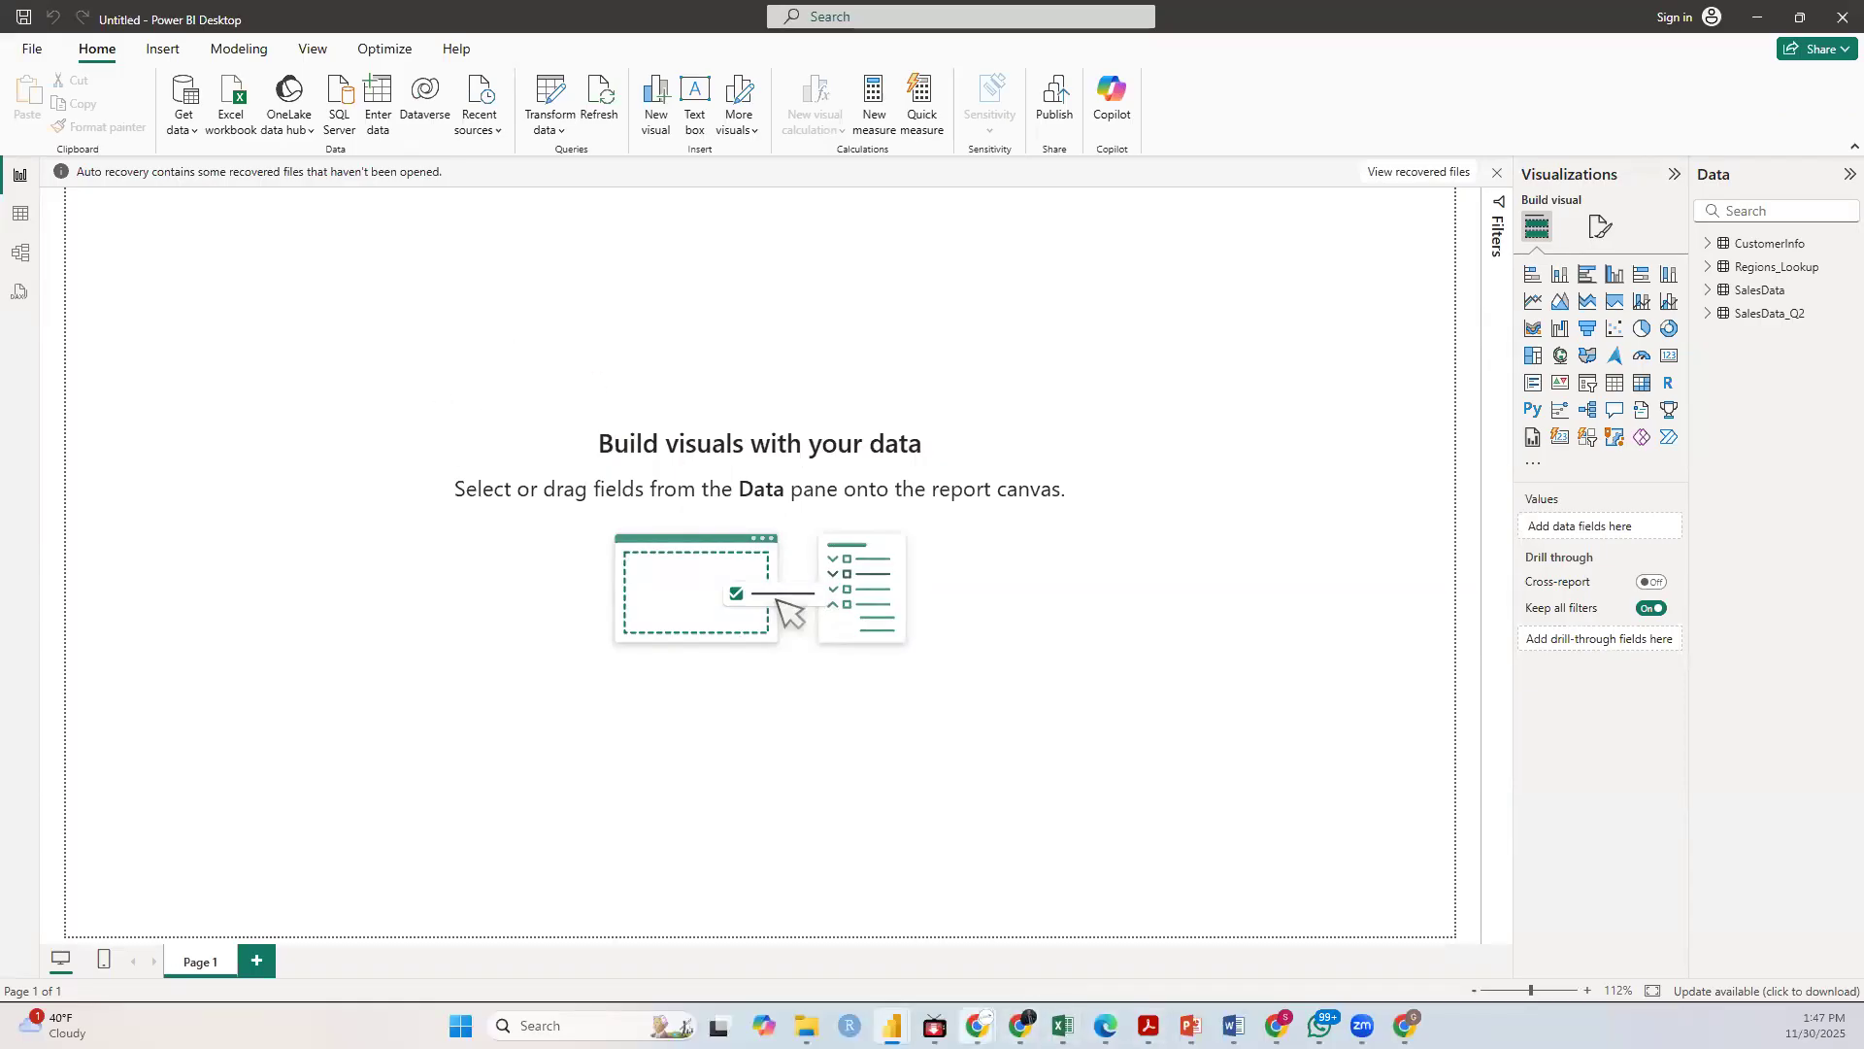
{"action": "mouse_move", "coordinate": [893, 1025]}
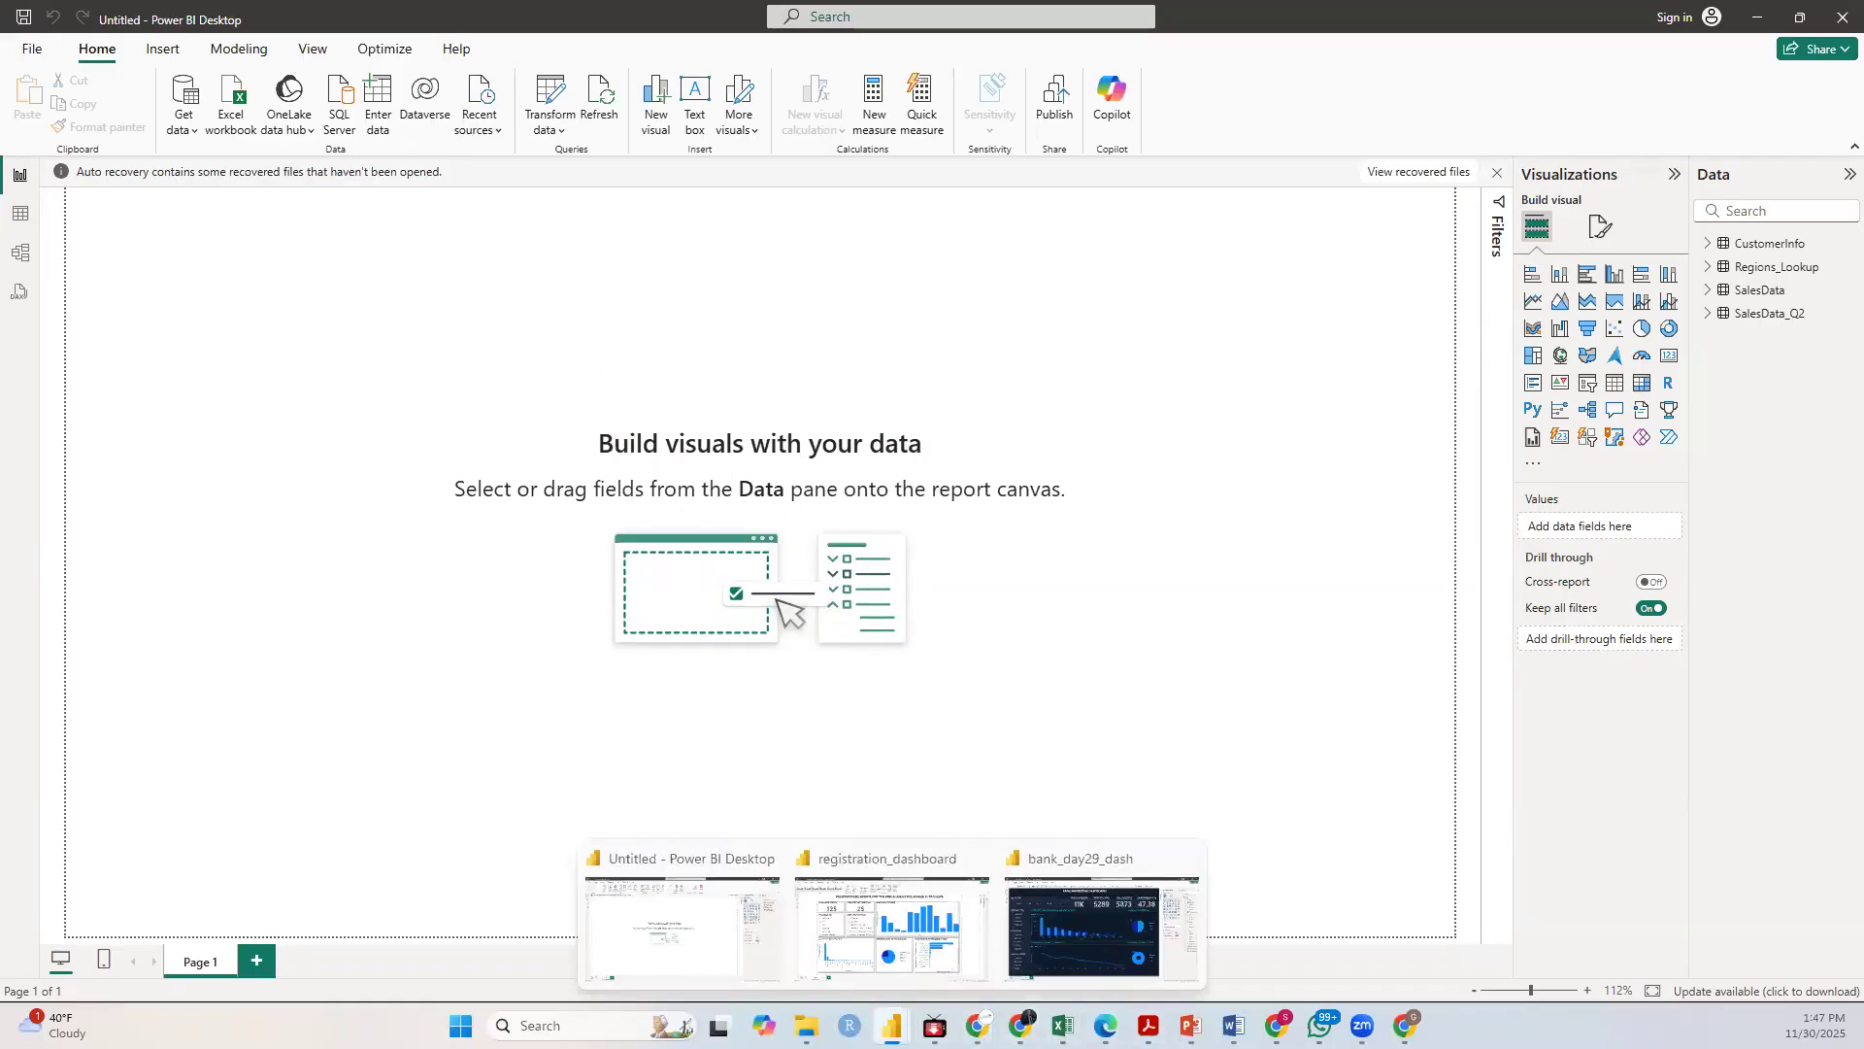
{"action": "left_click", "coordinate": [917, 971]}
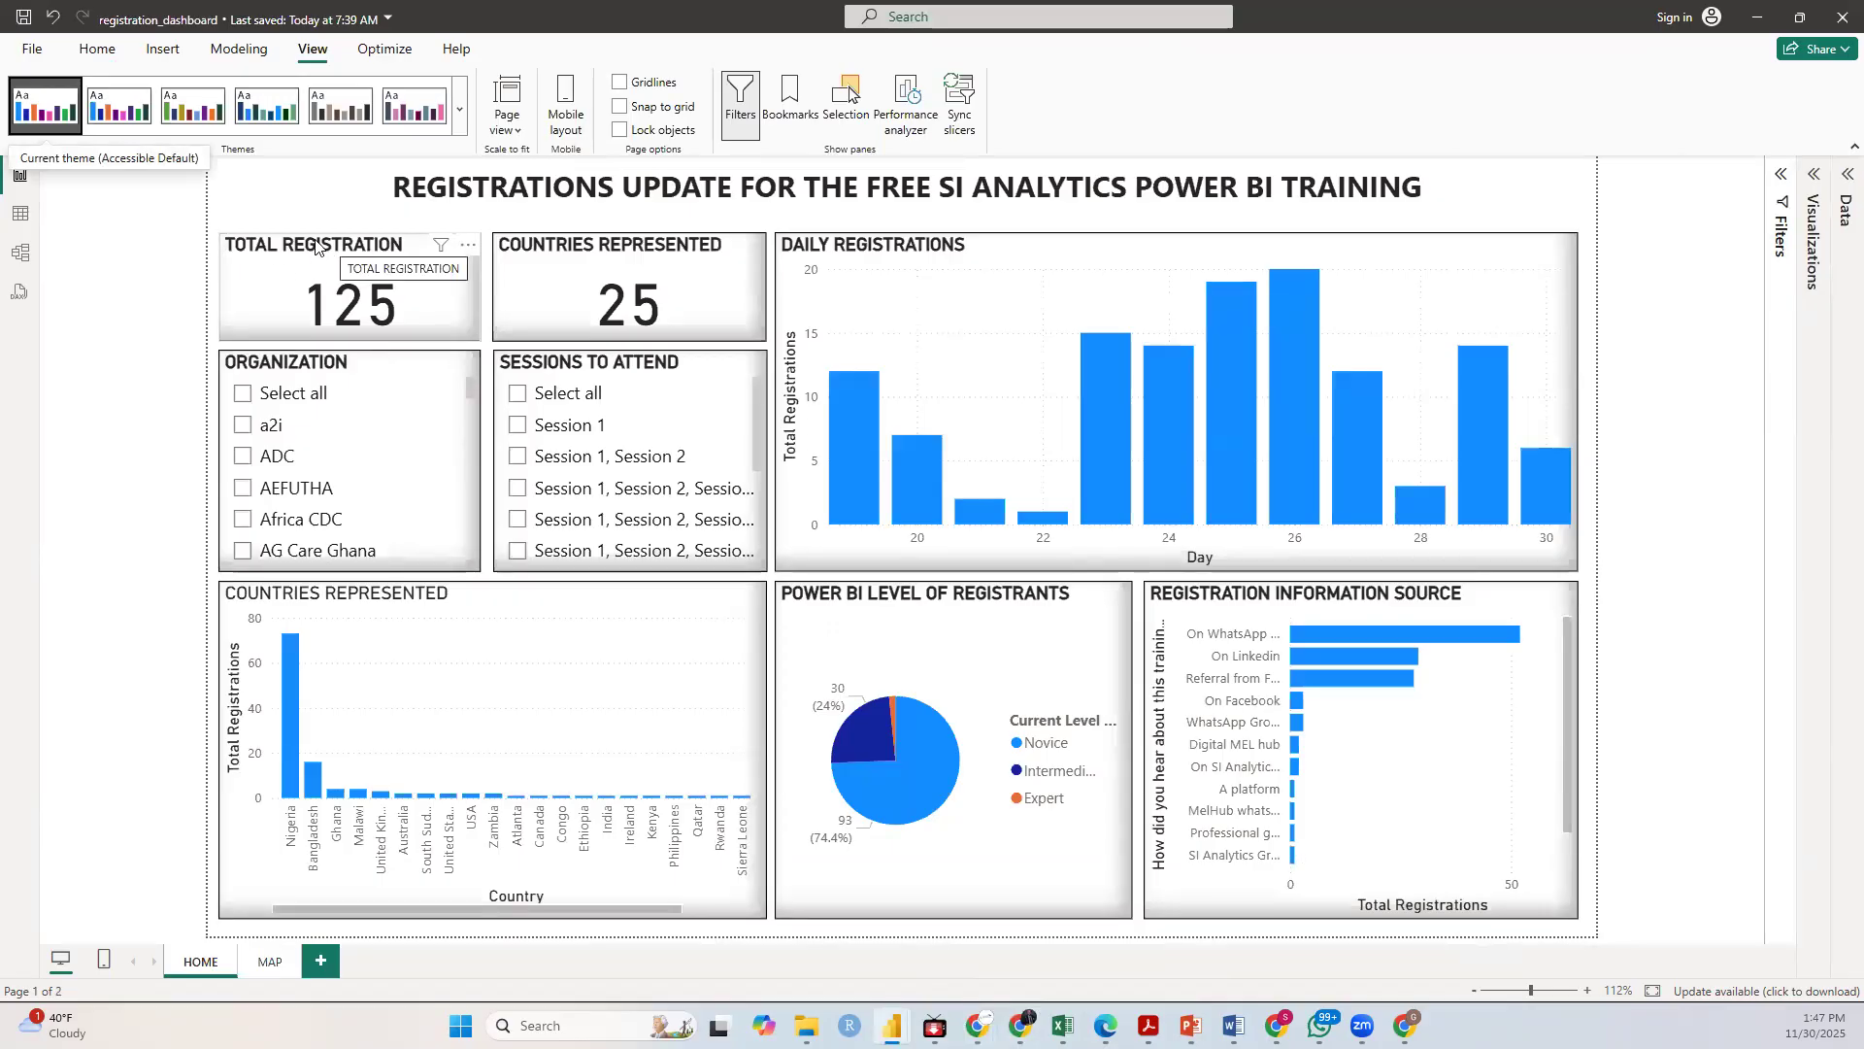
{"action": "left_click", "coordinate": [1814, 177]}
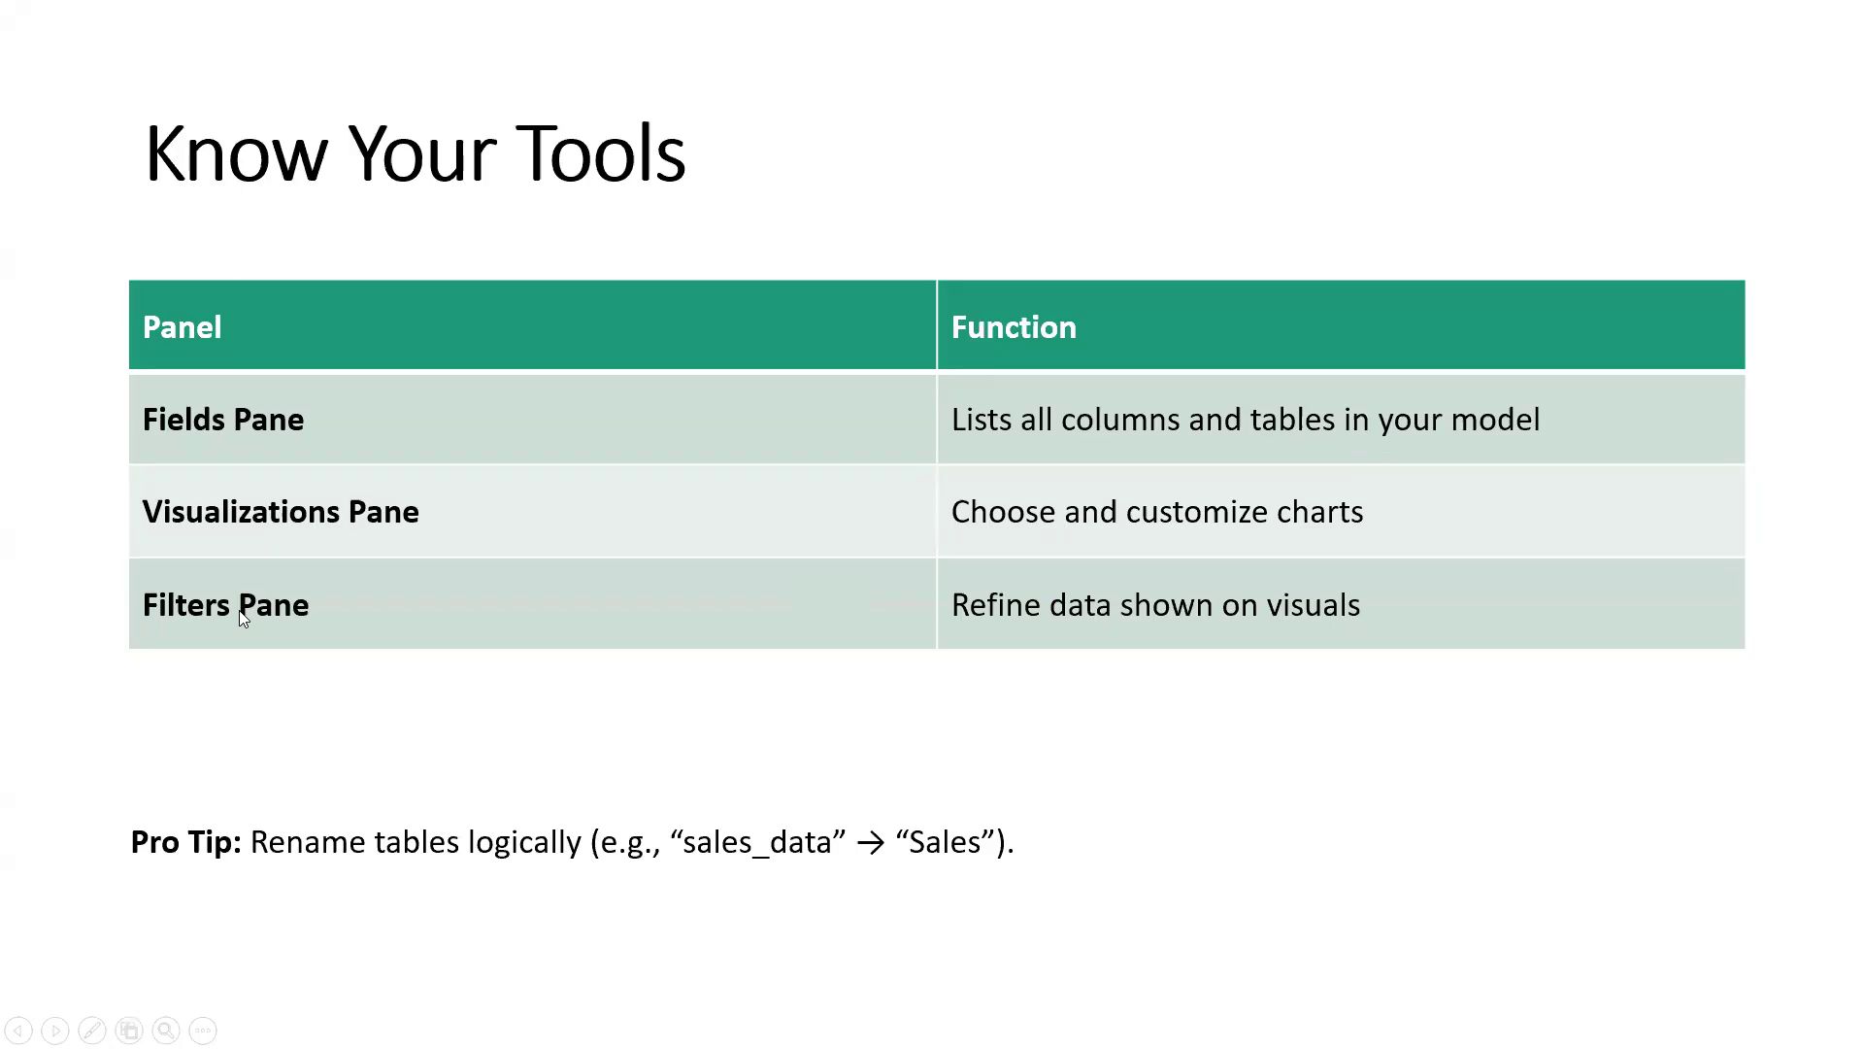
Step: Leave the PowerPoint slide show and switch to the untitled report in Power BI Desktop
{"action": "key", "text": "Escape"}
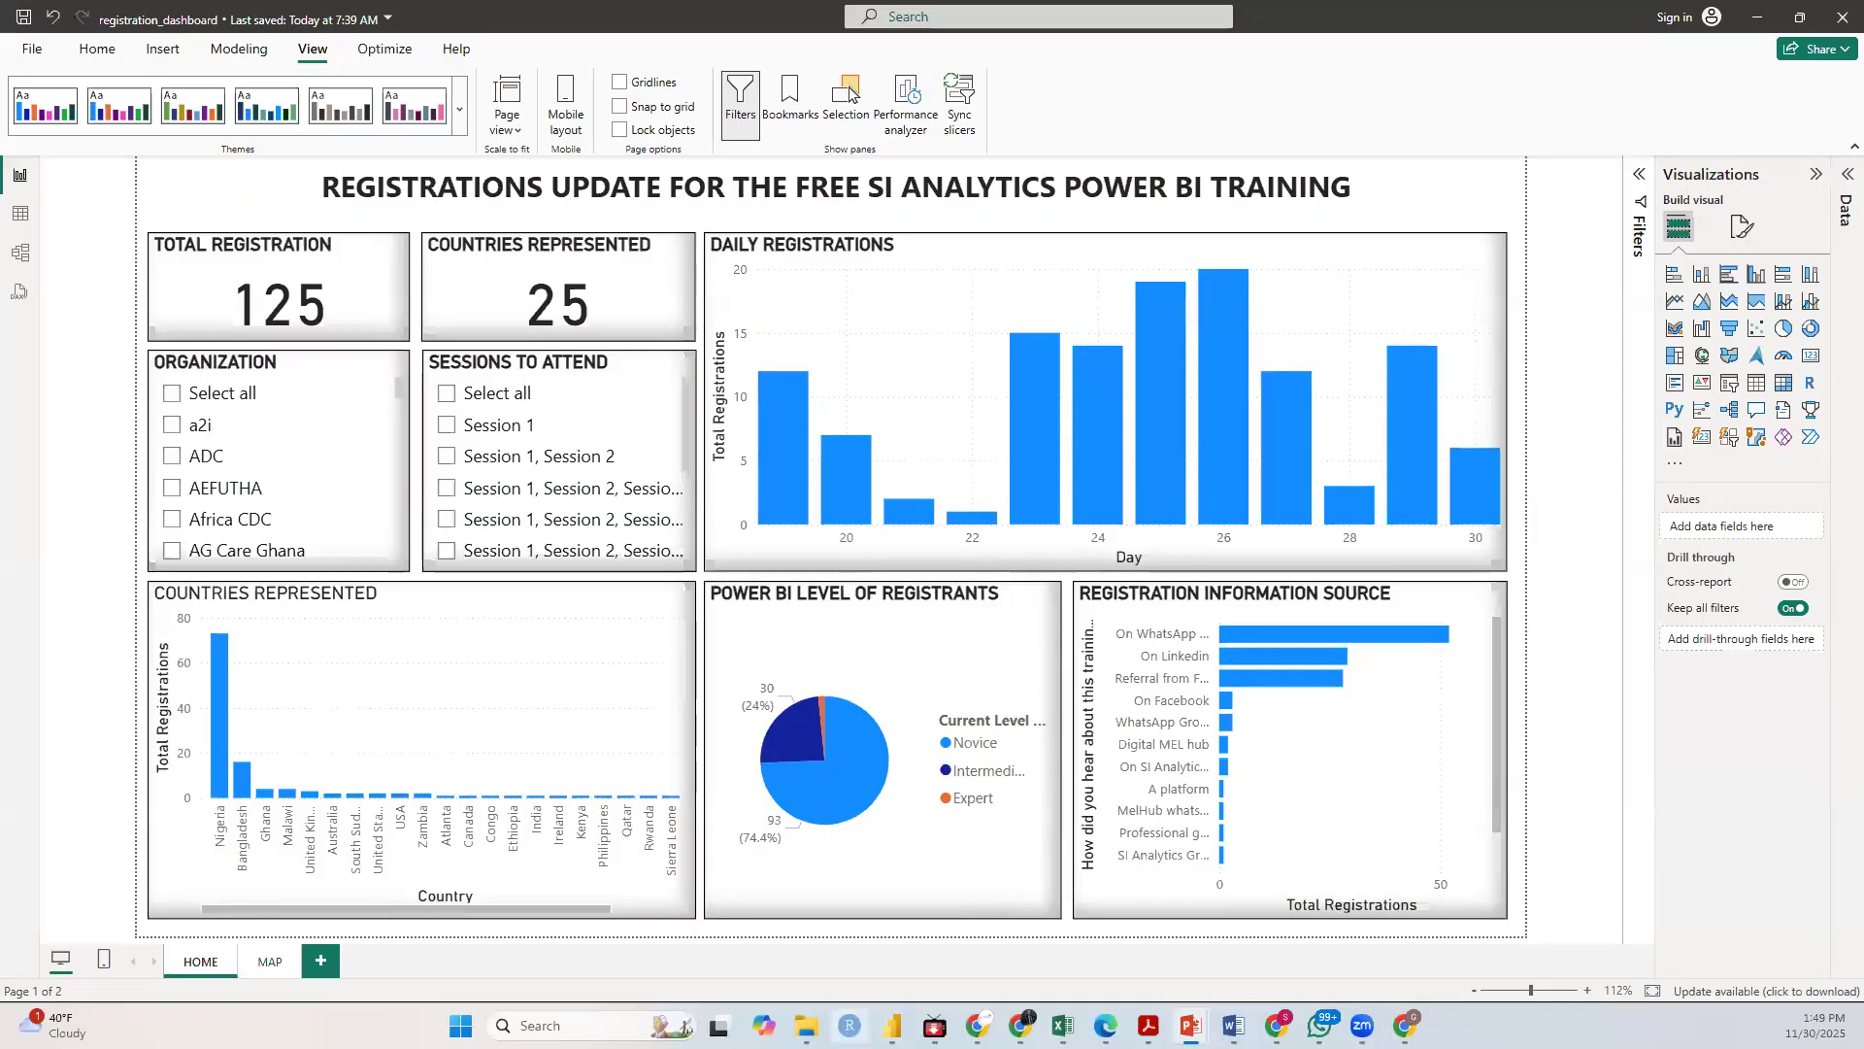
{"action": "mouse_move", "coordinate": [891, 1025]}
{"action": "left_click", "coordinate": [1107, 932]}
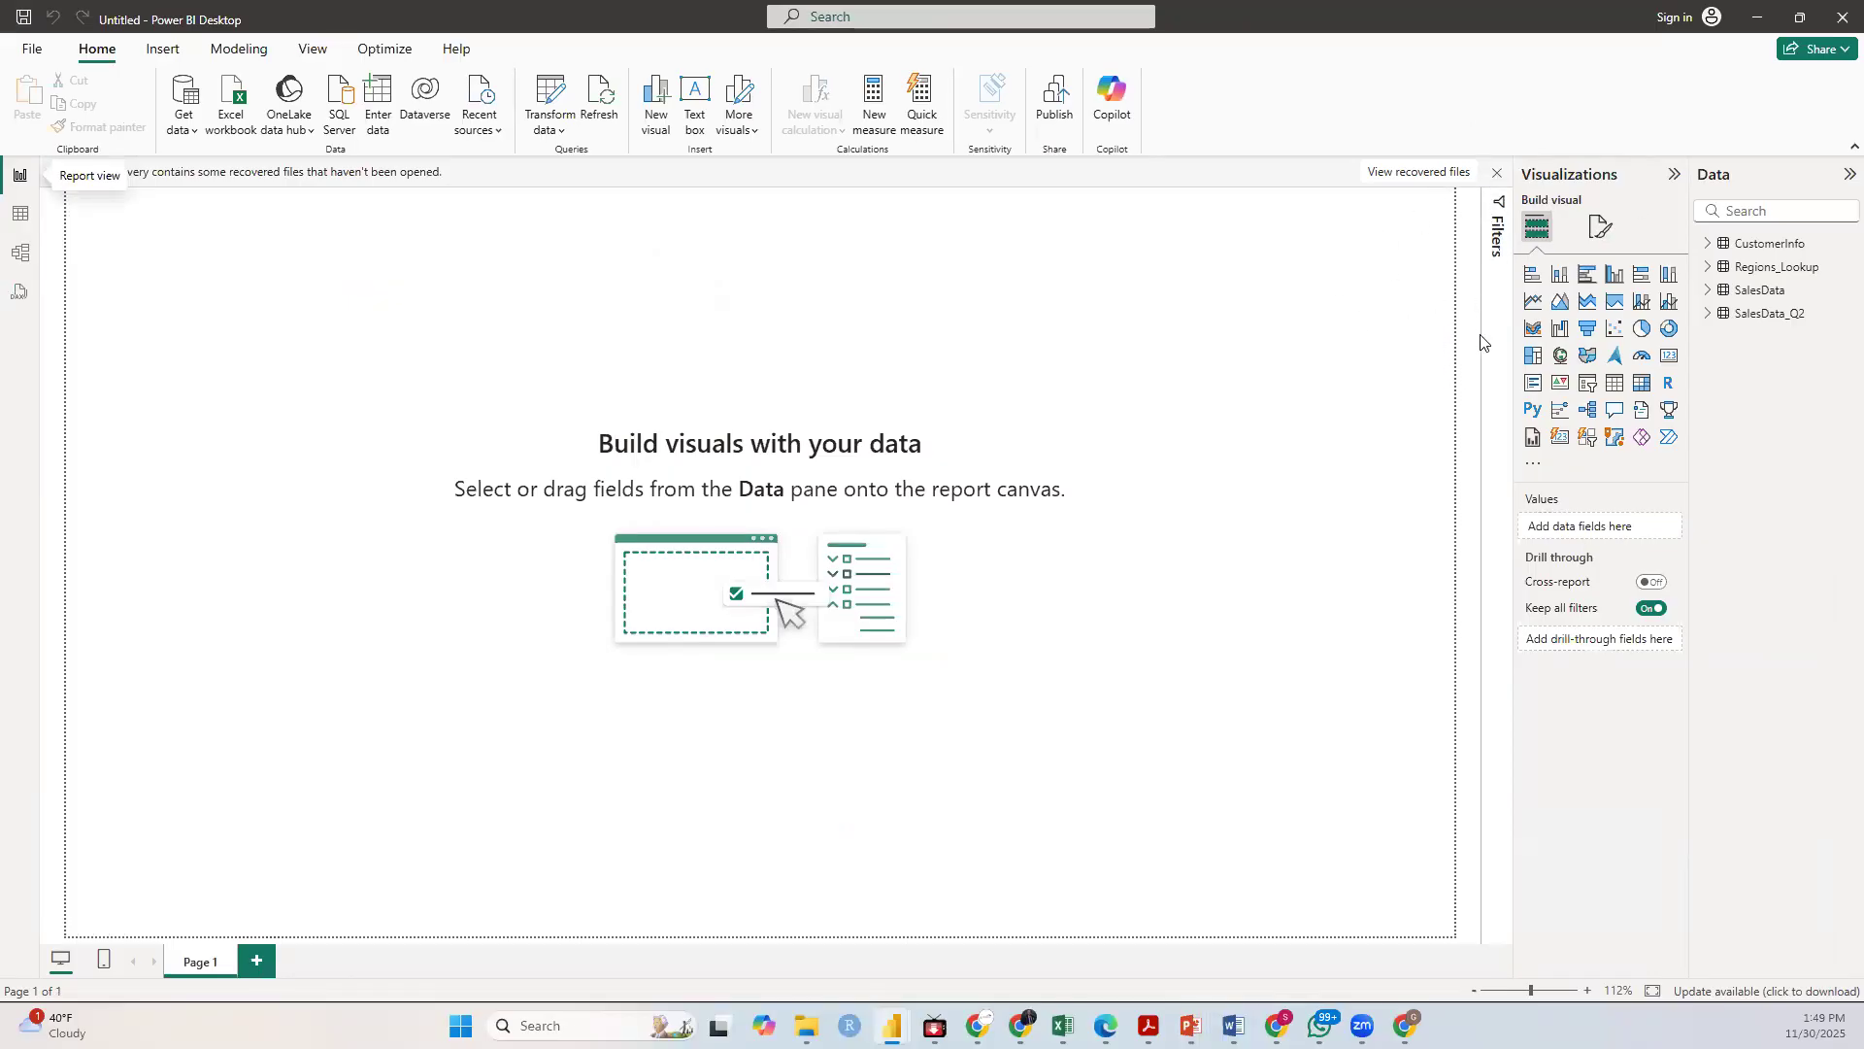
Step: Dismiss the untitled report's auto recovery notice, choosing to view the recovered files later, and expand the Filters pane
{"action": "left_click", "coordinate": [1498, 176]}
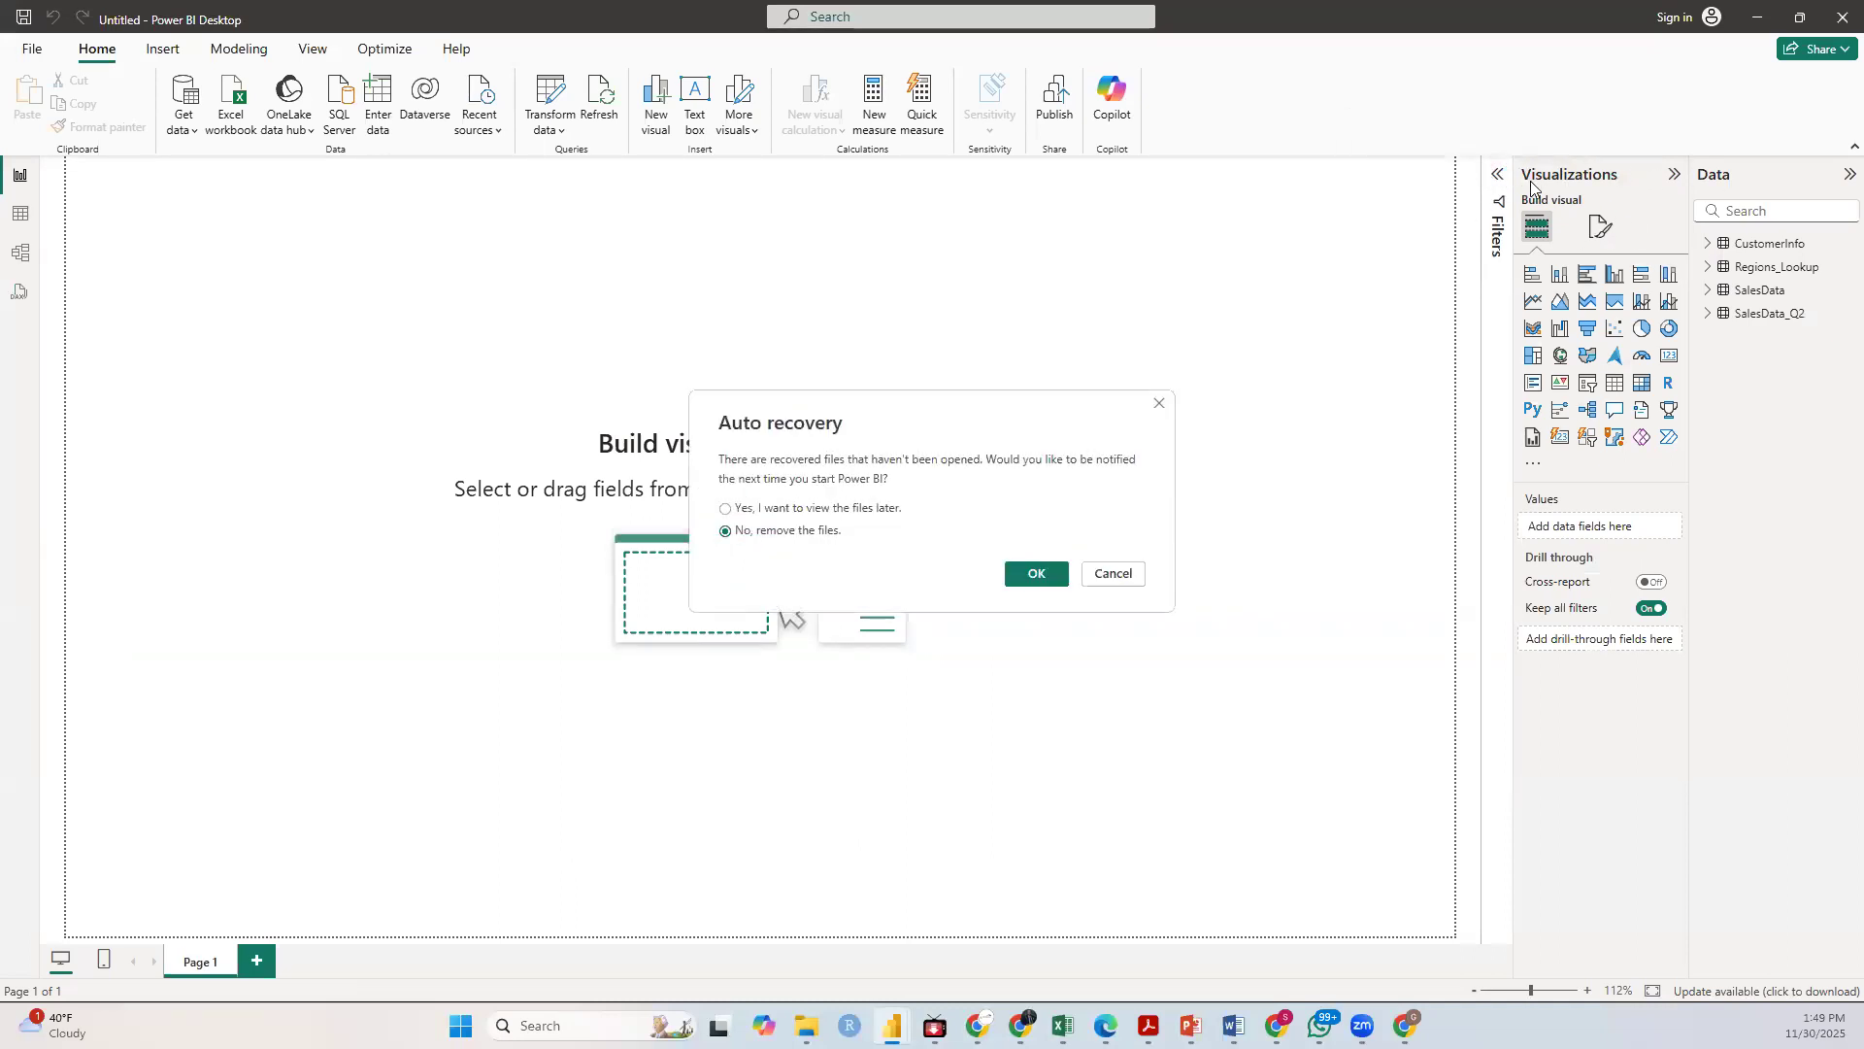
{"action": "left_click", "coordinate": [841, 510]}
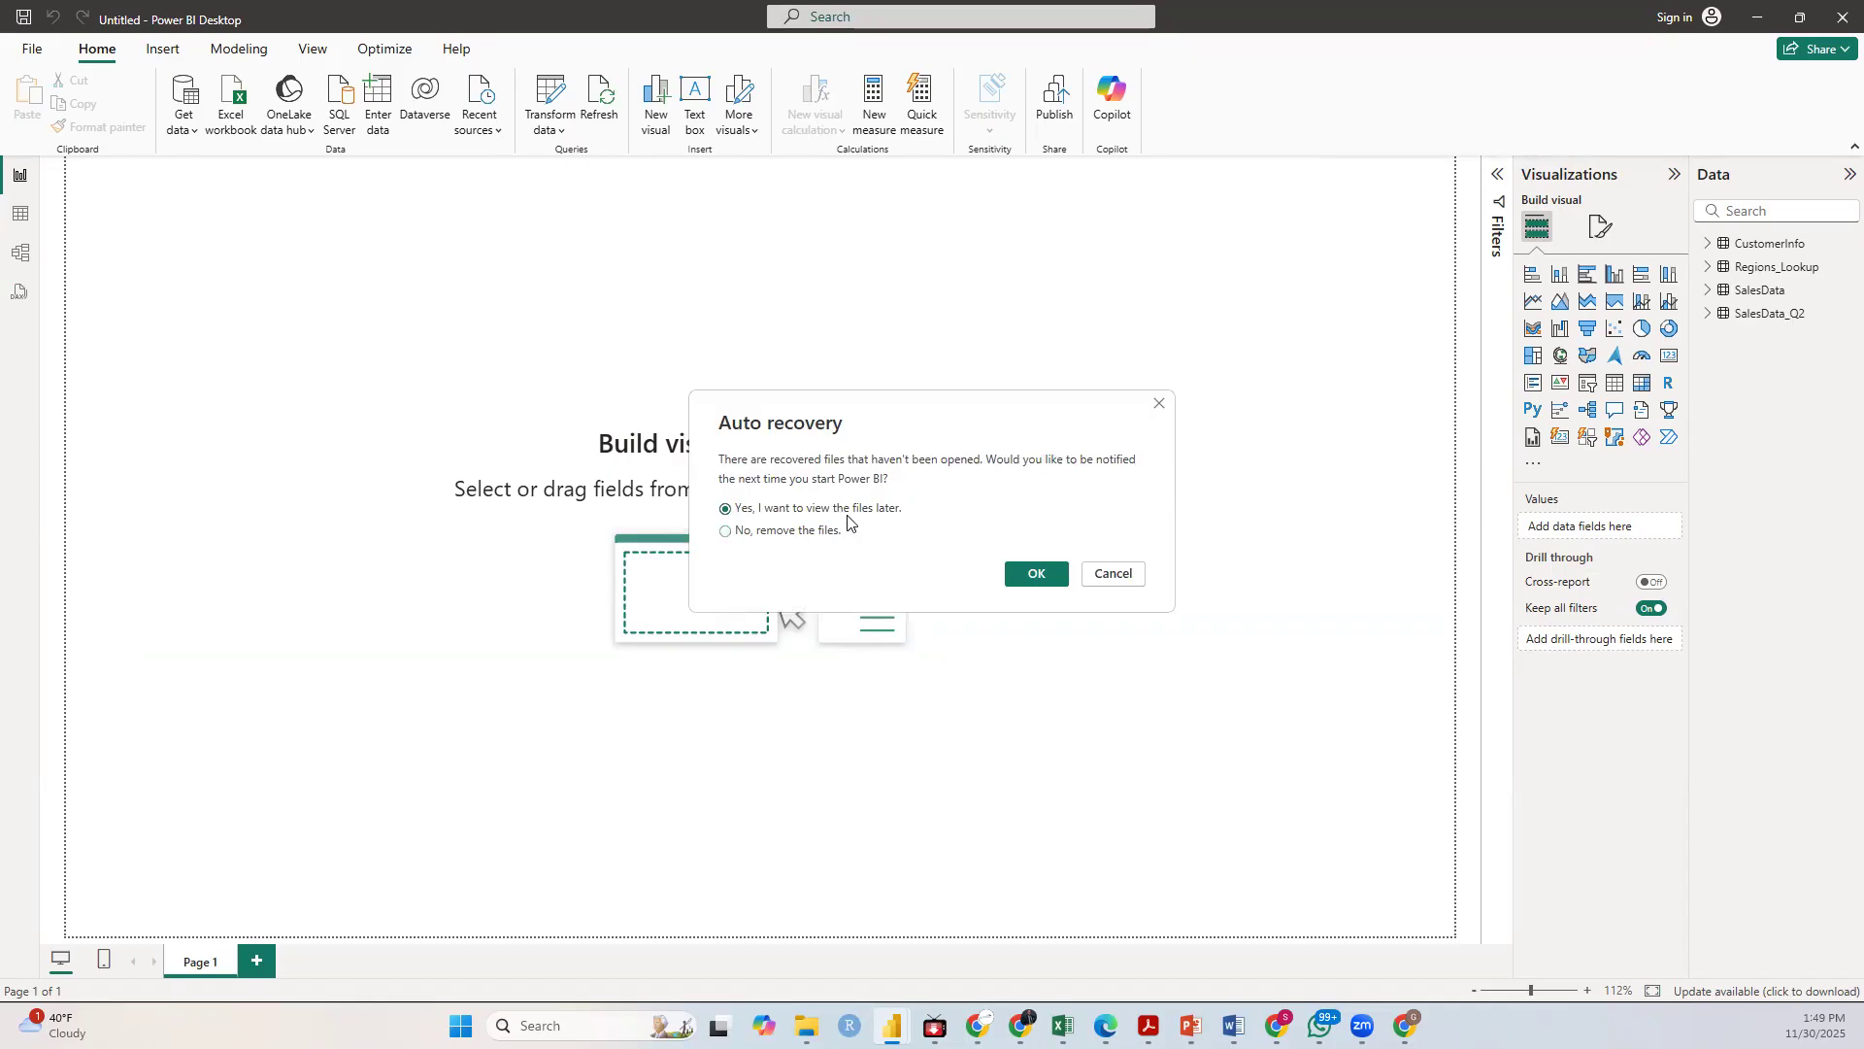
{"action": "left_click", "coordinate": [1040, 581]}
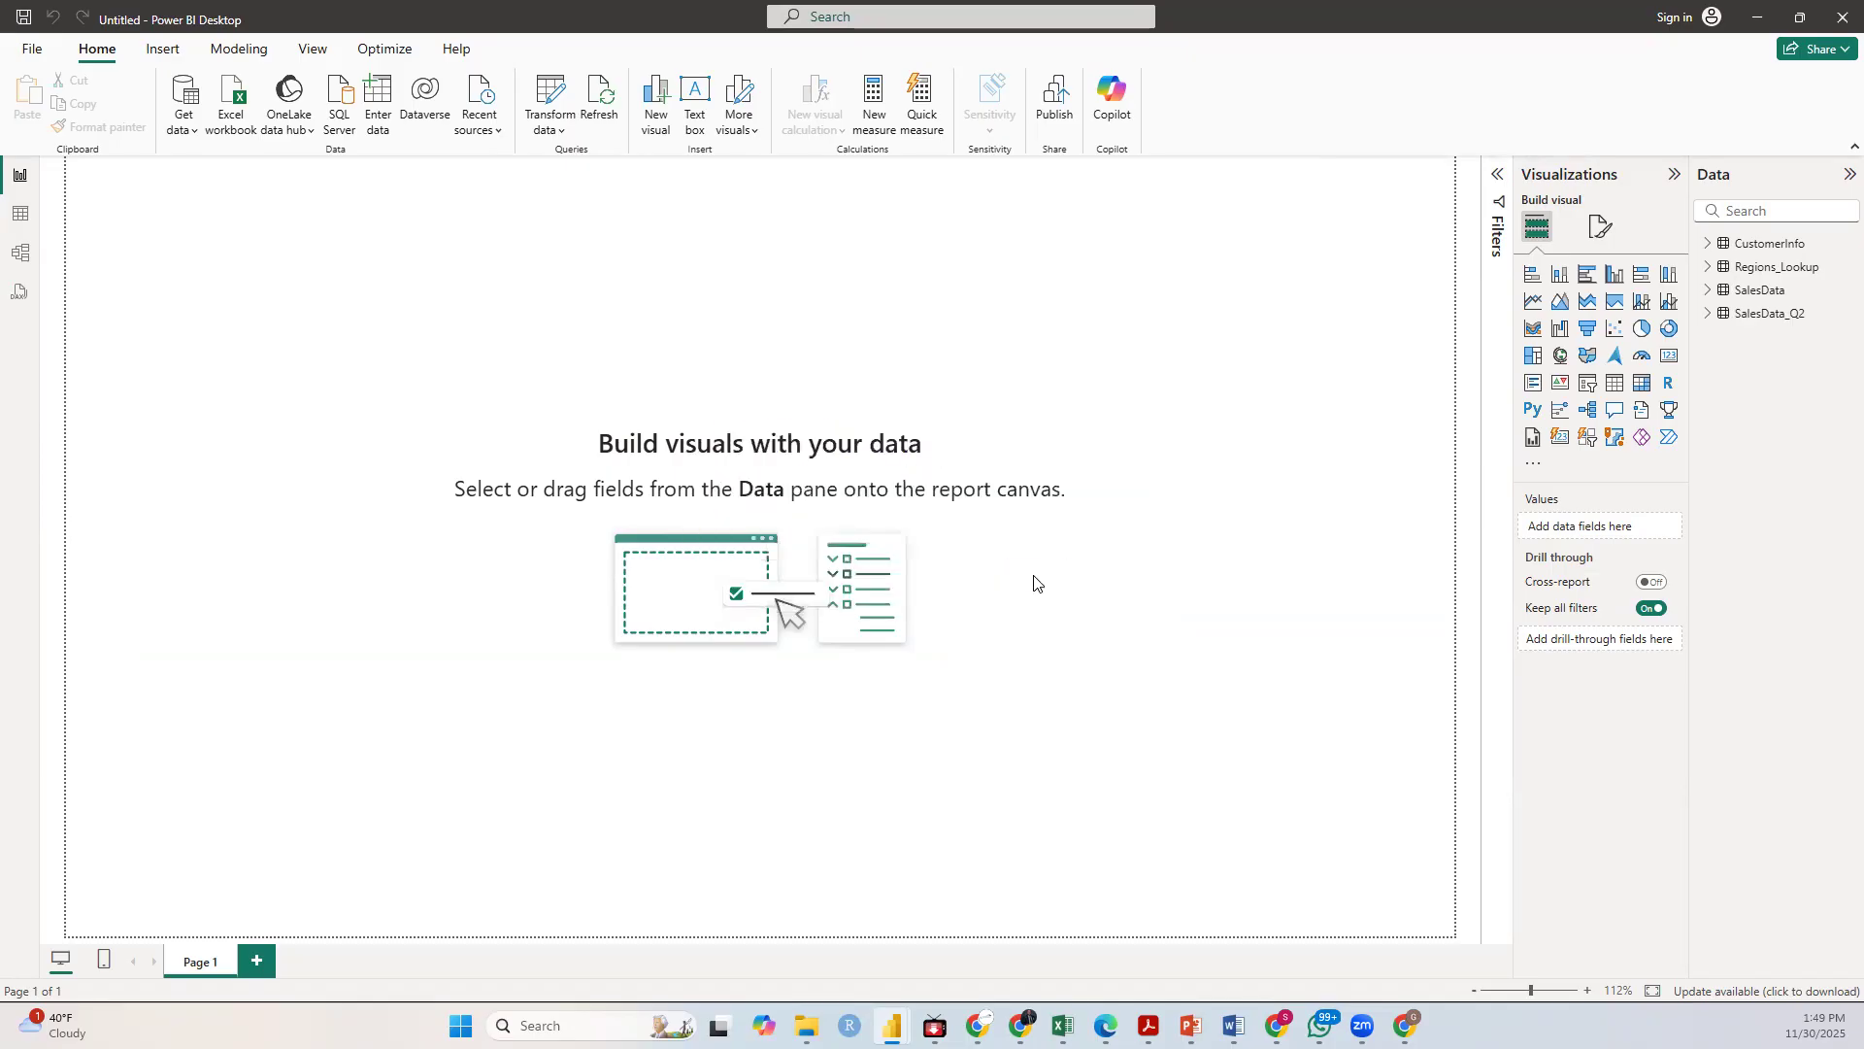
{"action": "left_click", "coordinate": [1498, 179]}
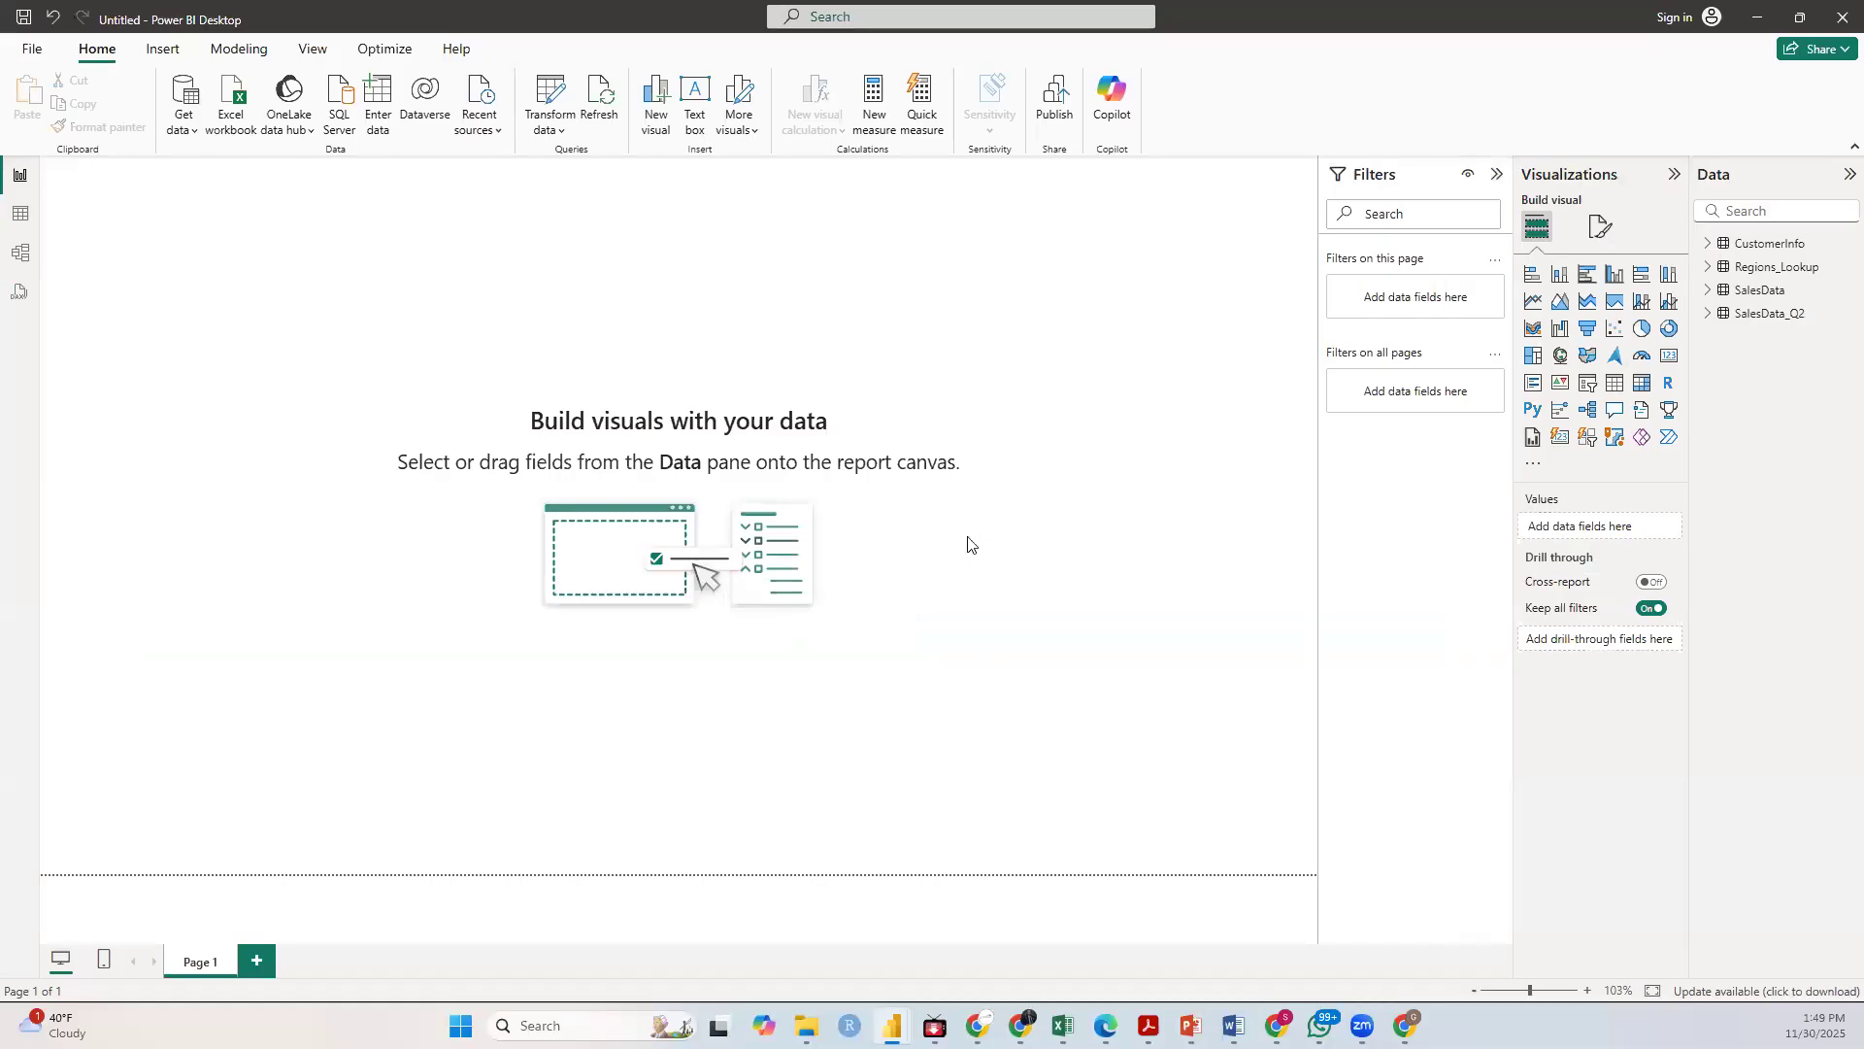
{"action": "key", "text": "alt+Tab"}
{"action": "left_click", "coordinate": [194, 132]}
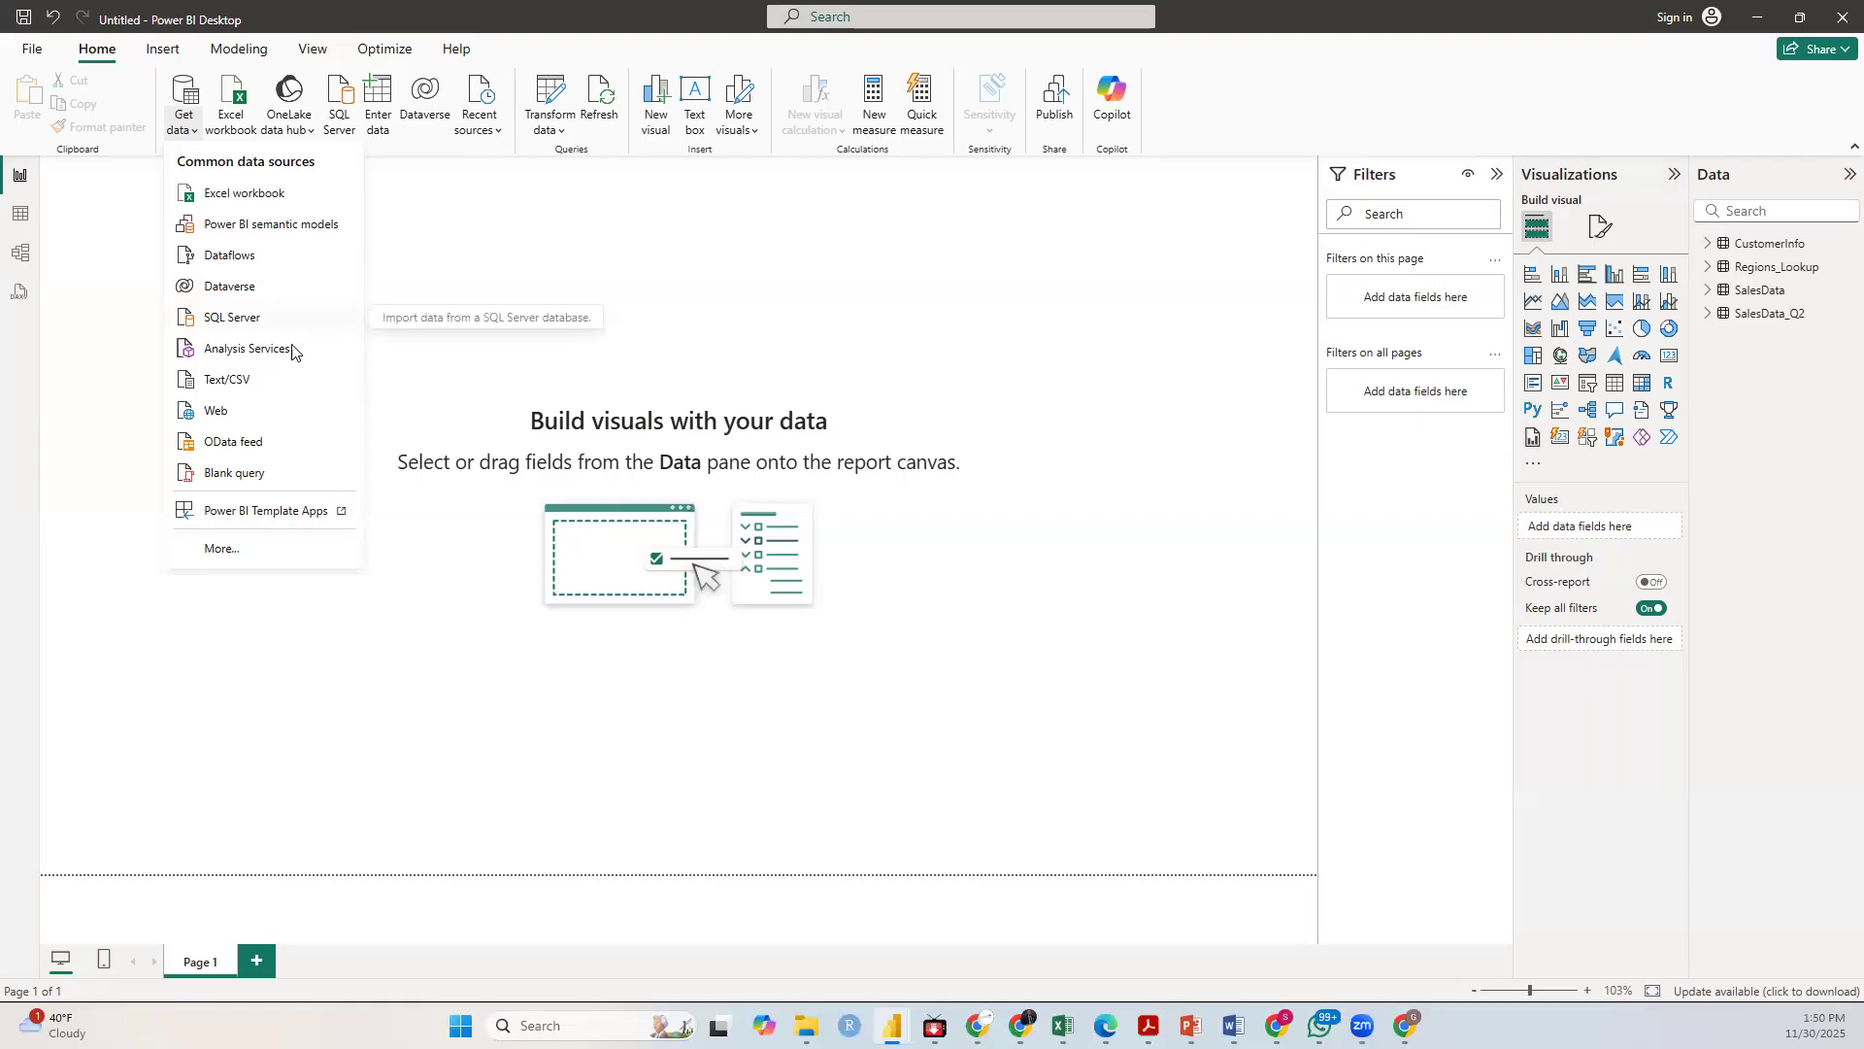
{"action": "left_click", "coordinate": [238, 388]}
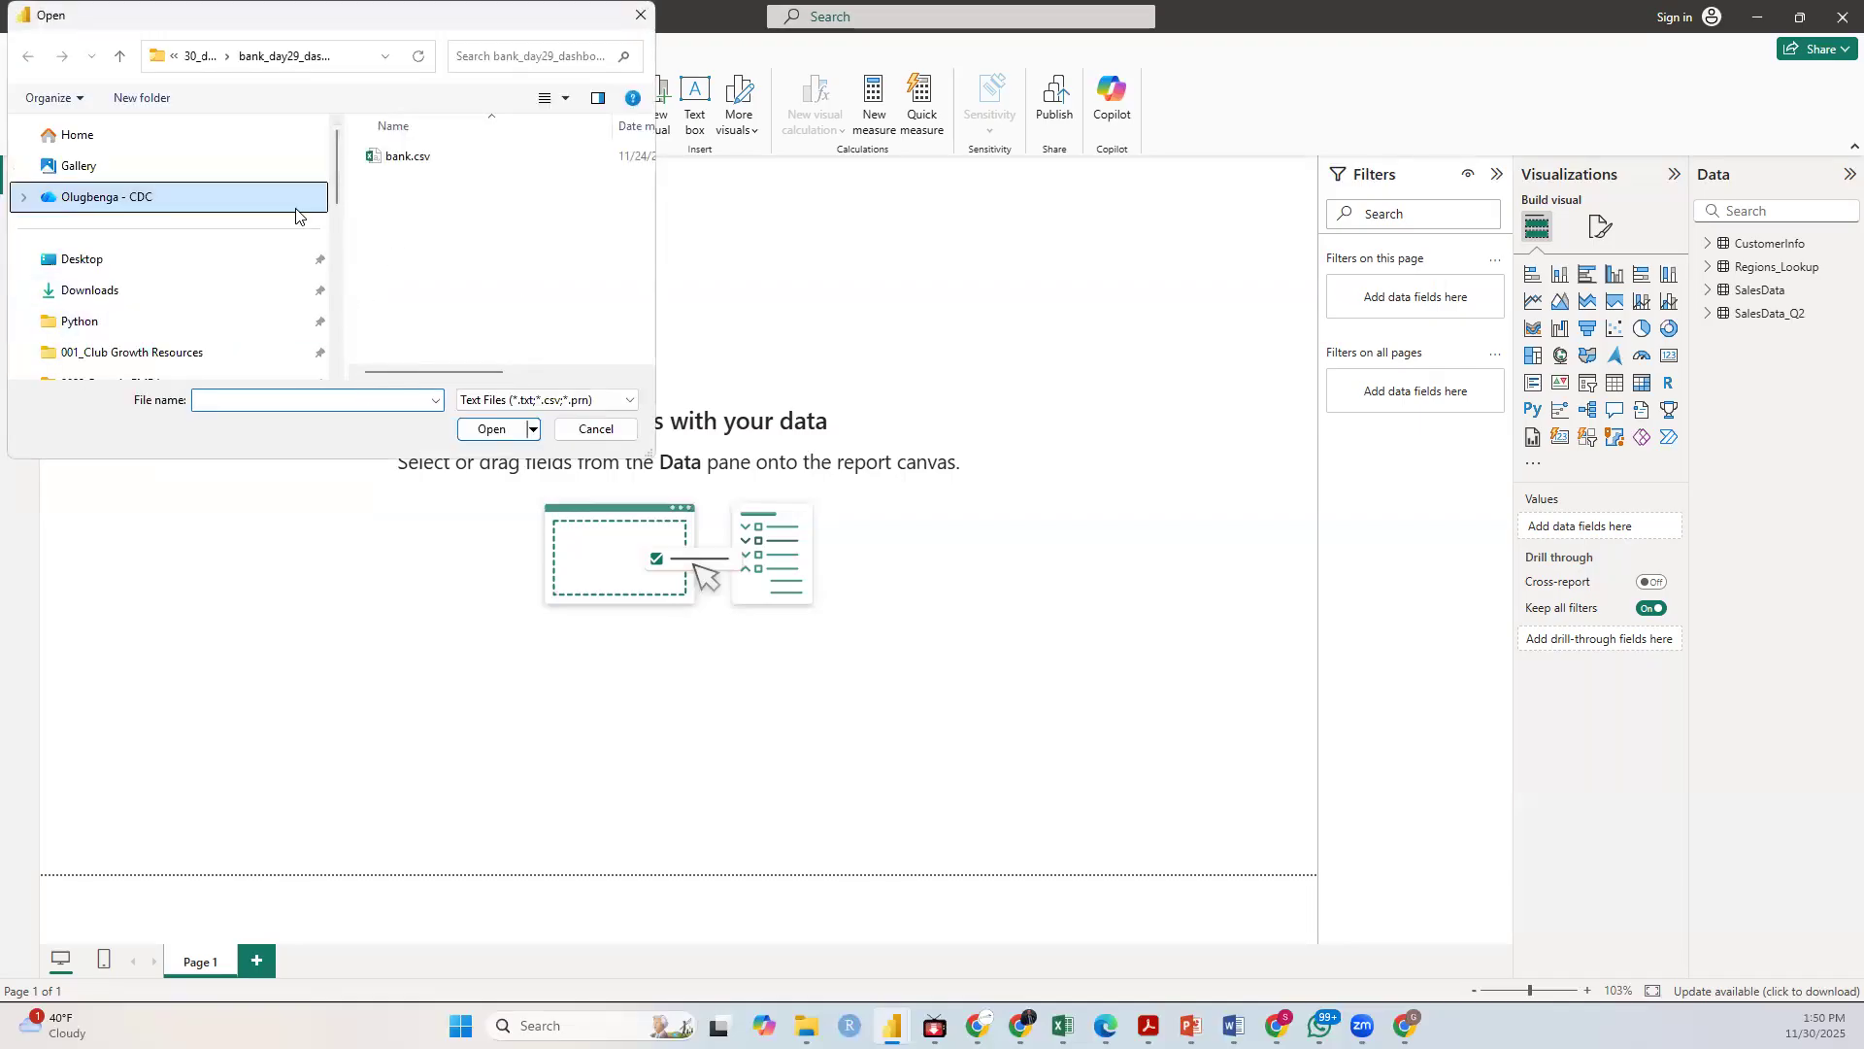
{"action": "left_click", "coordinate": [410, 157]}
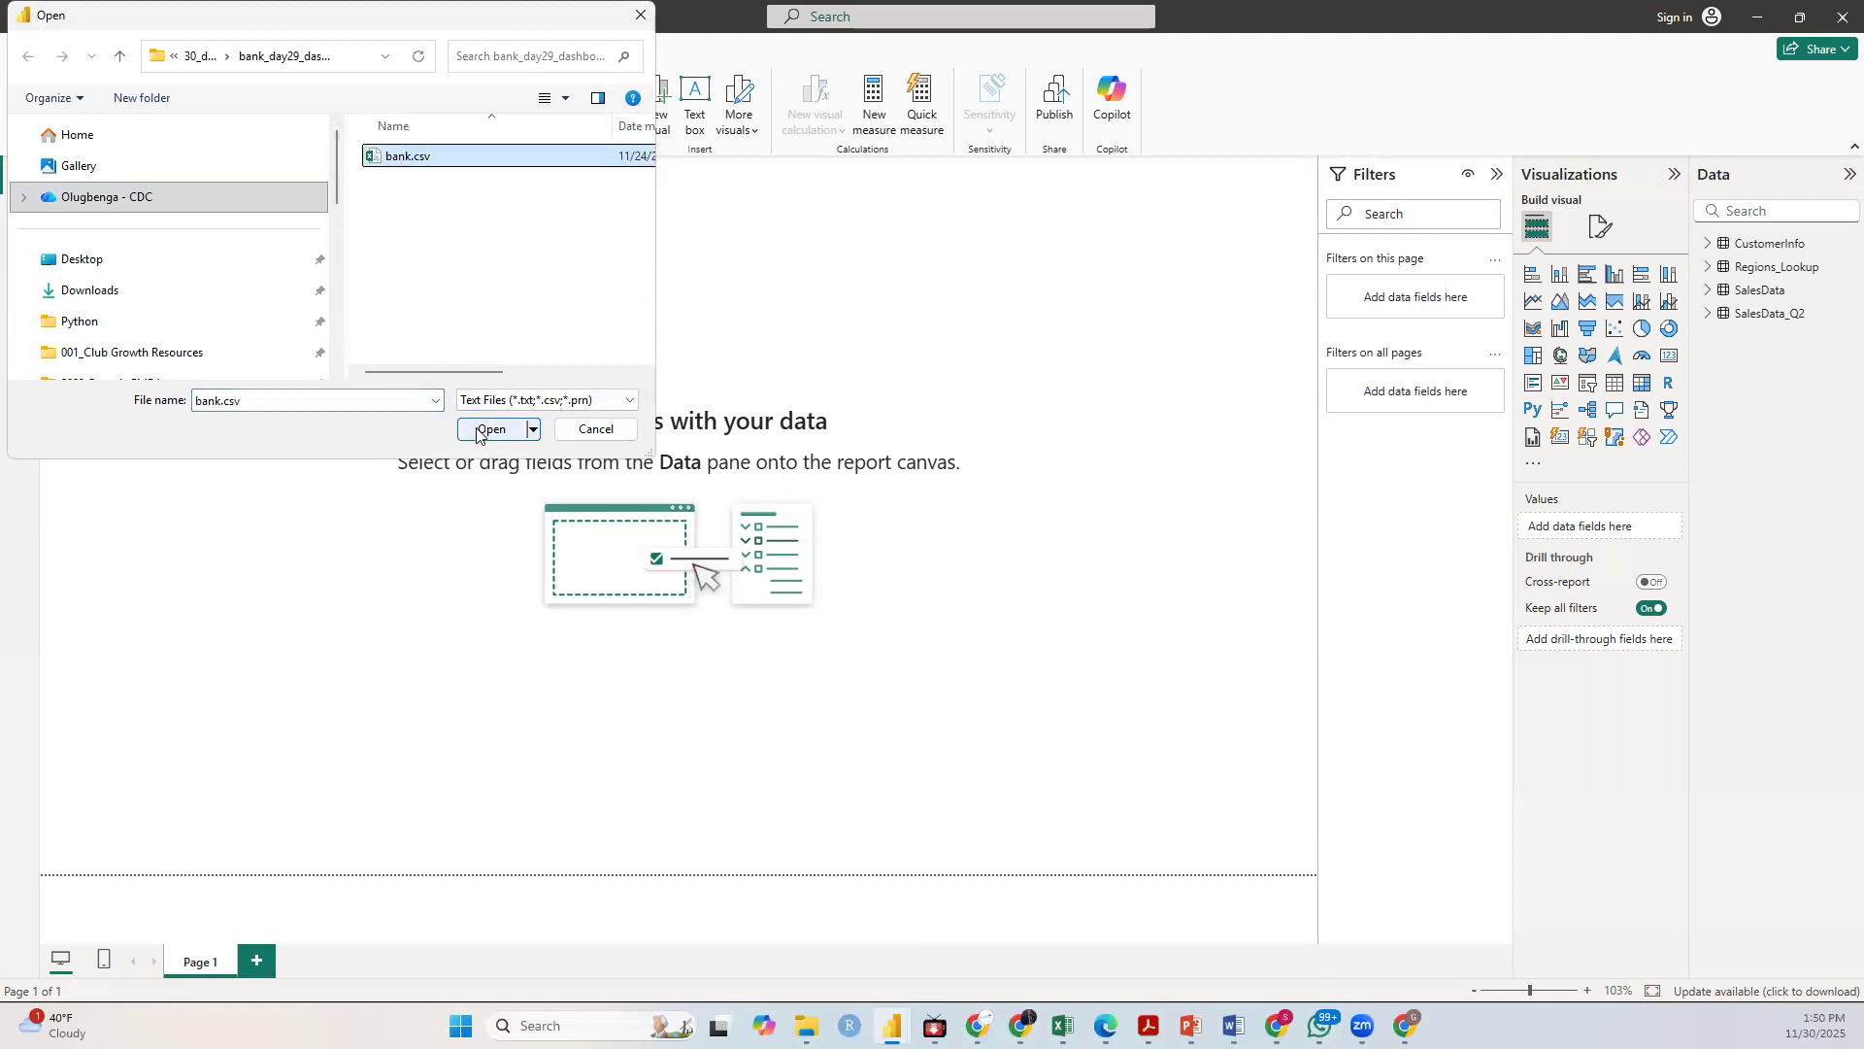
{"action": "left_click", "coordinate": [638, 17]}
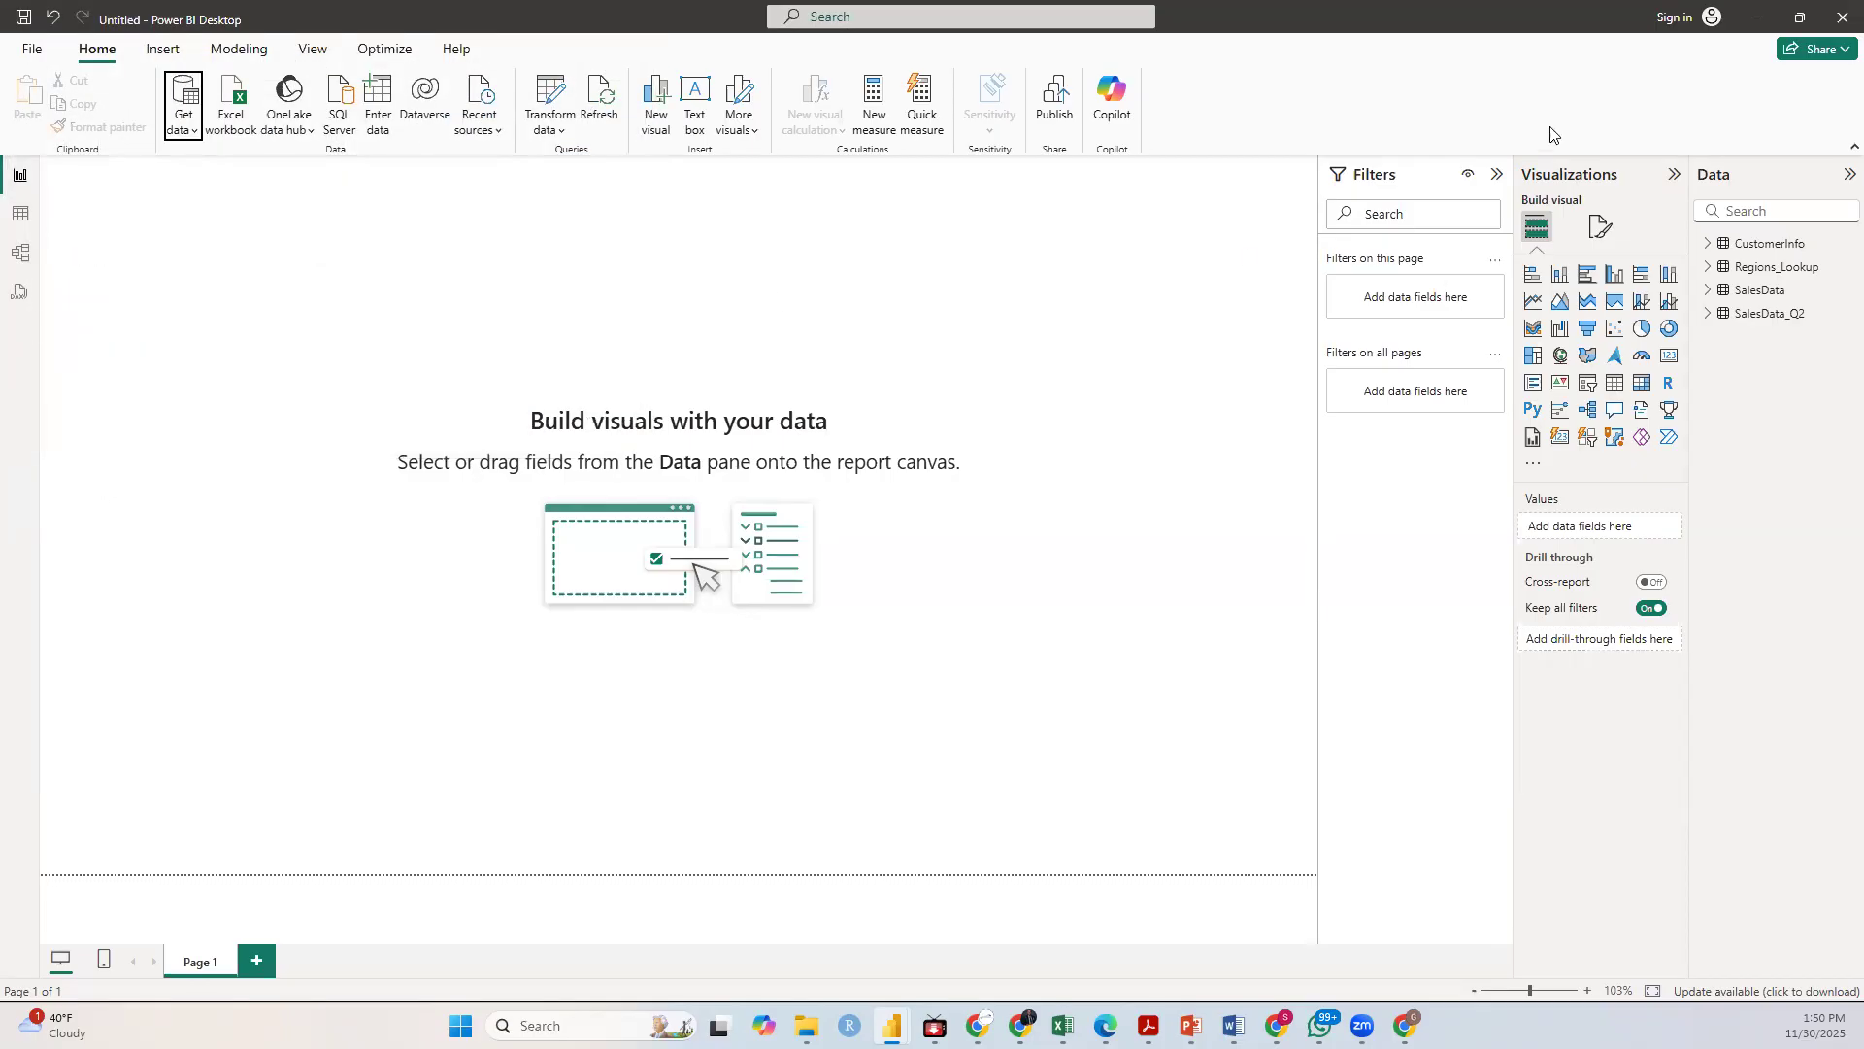
Step: Close the untitled report without saving its changes and create a new blank report from registration_dashboard
{"action": "left_click", "coordinate": [1835, 21]}
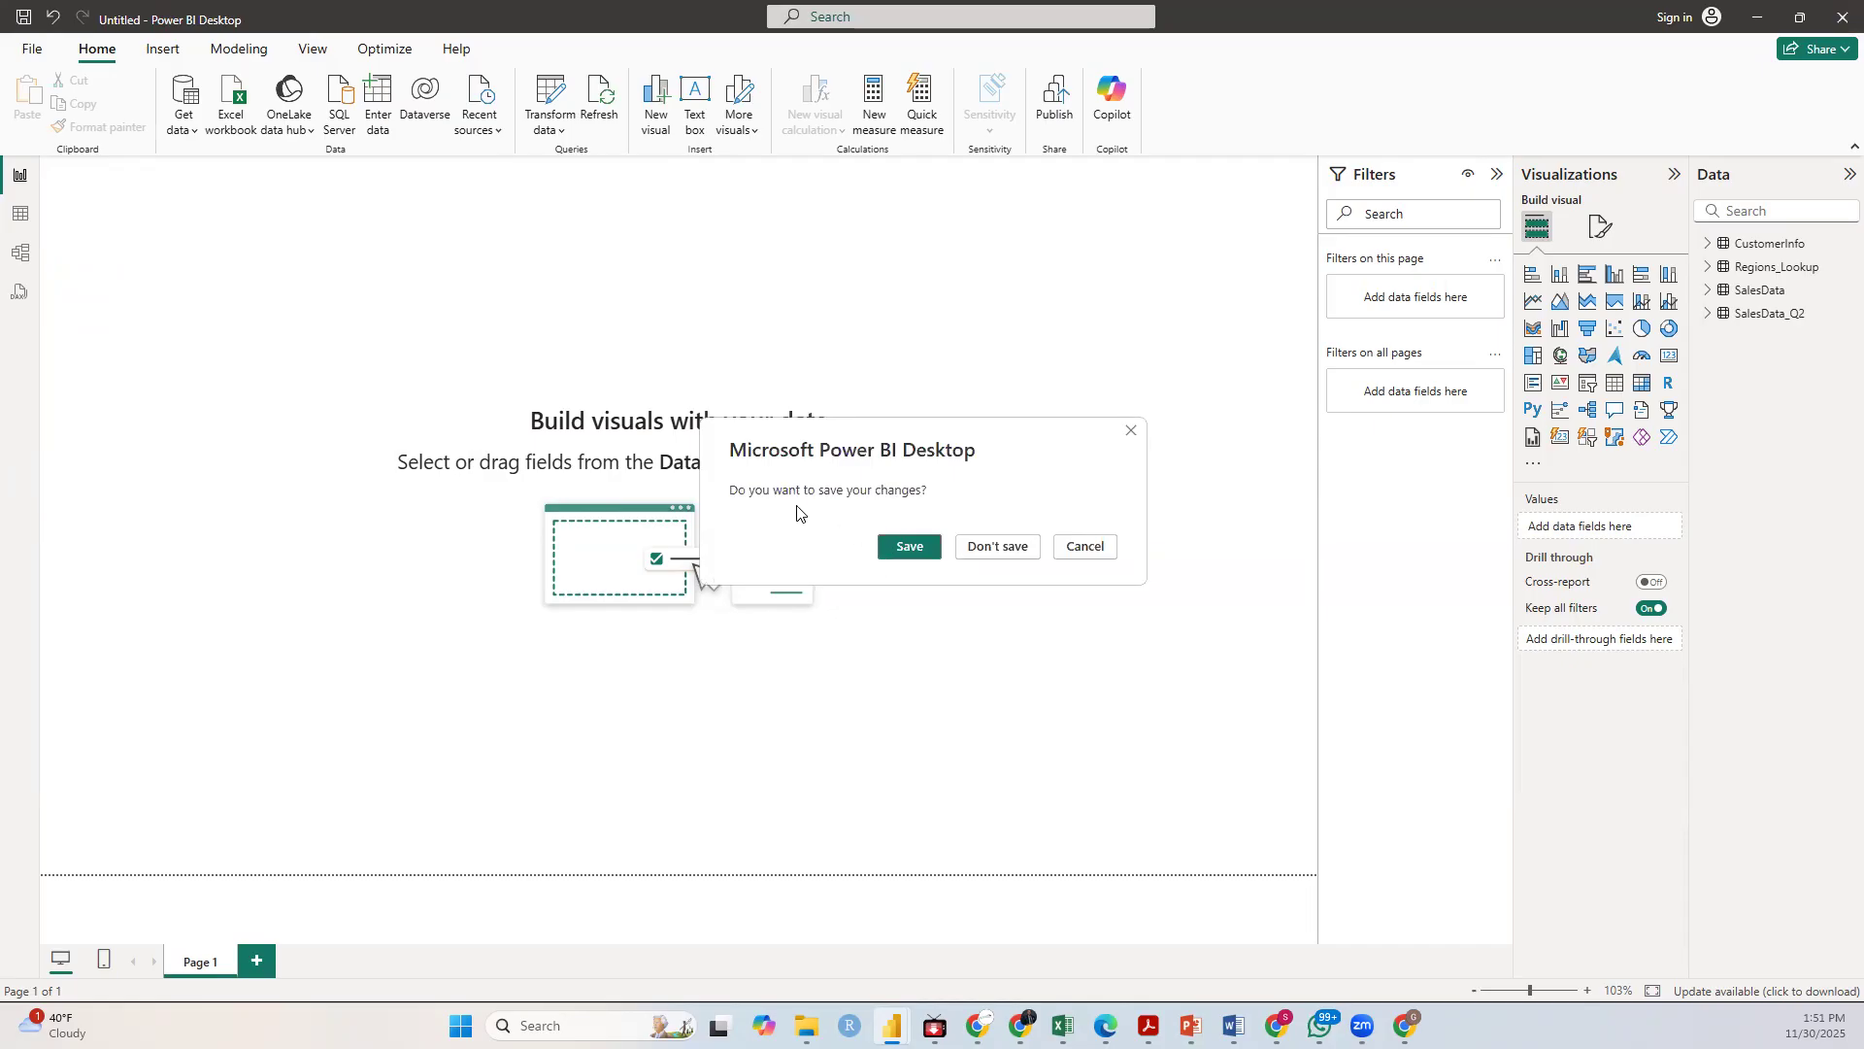
{"action": "left_click", "coordinate": [997, 547]}
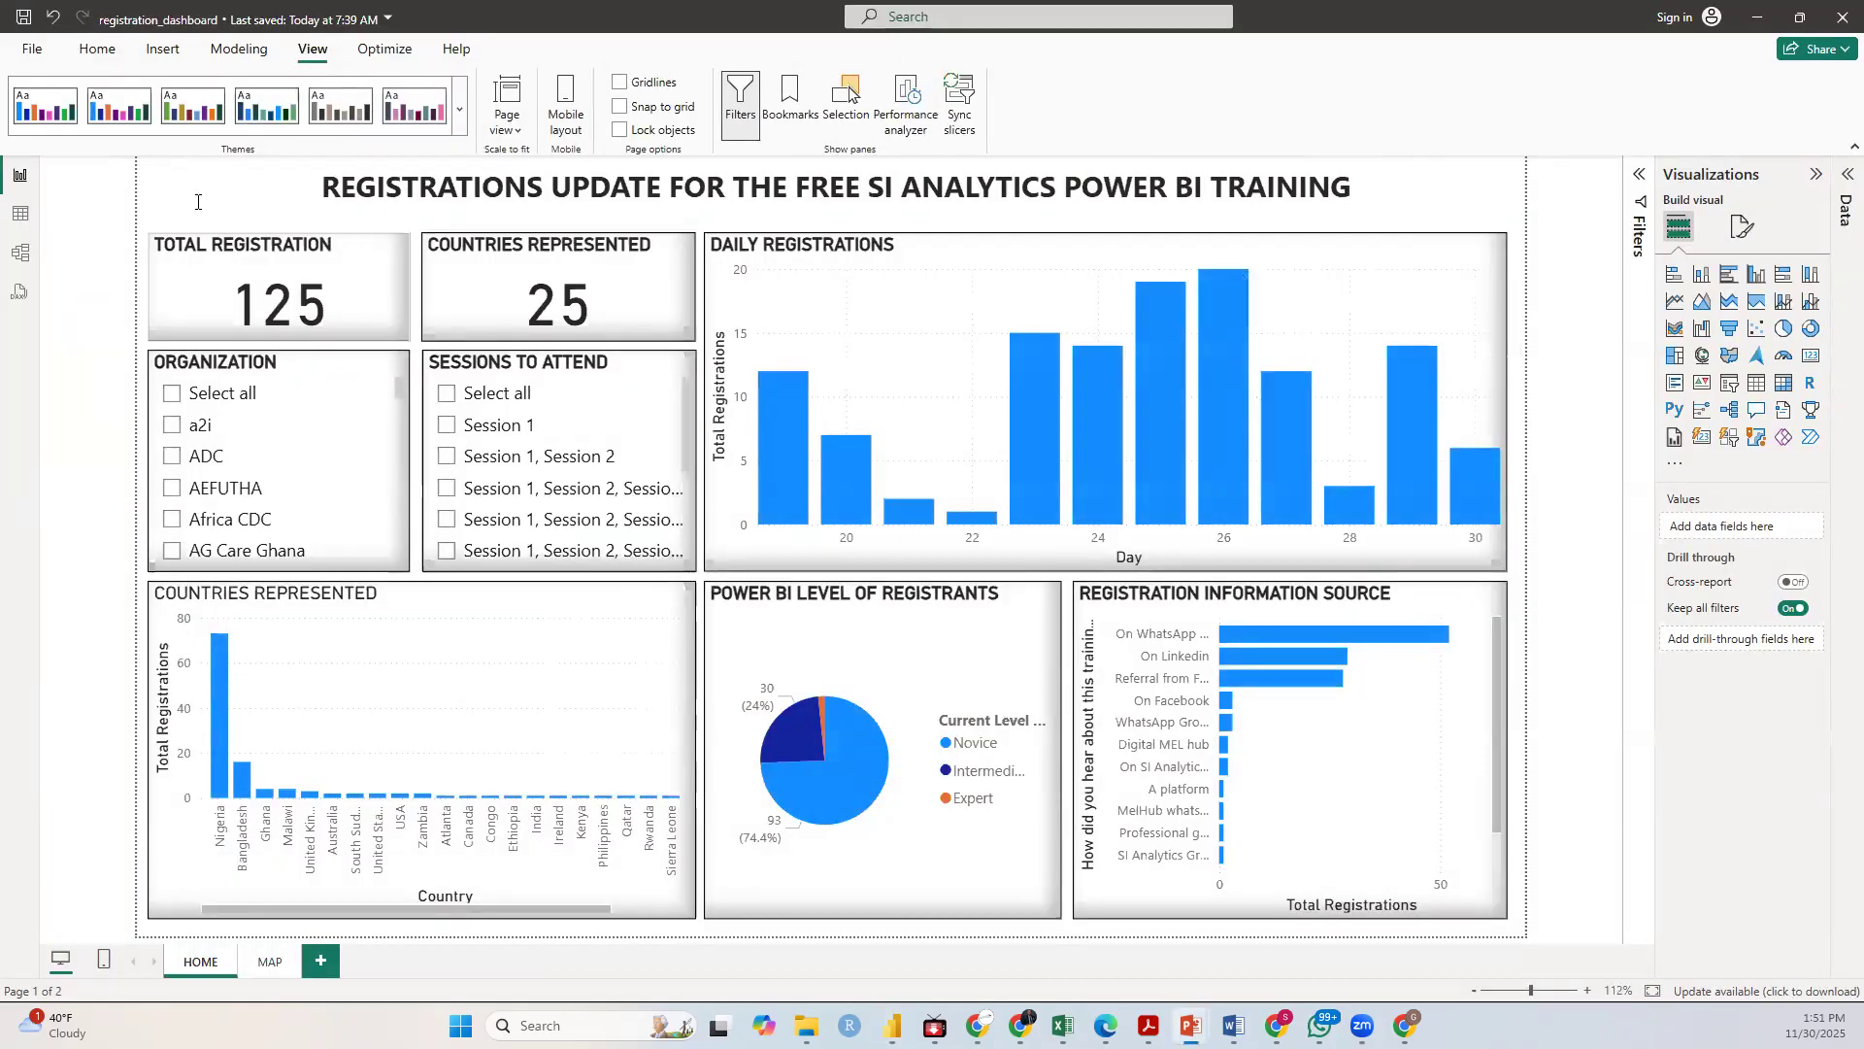
{"action": "left_click", "coordinate": [32, 50]}
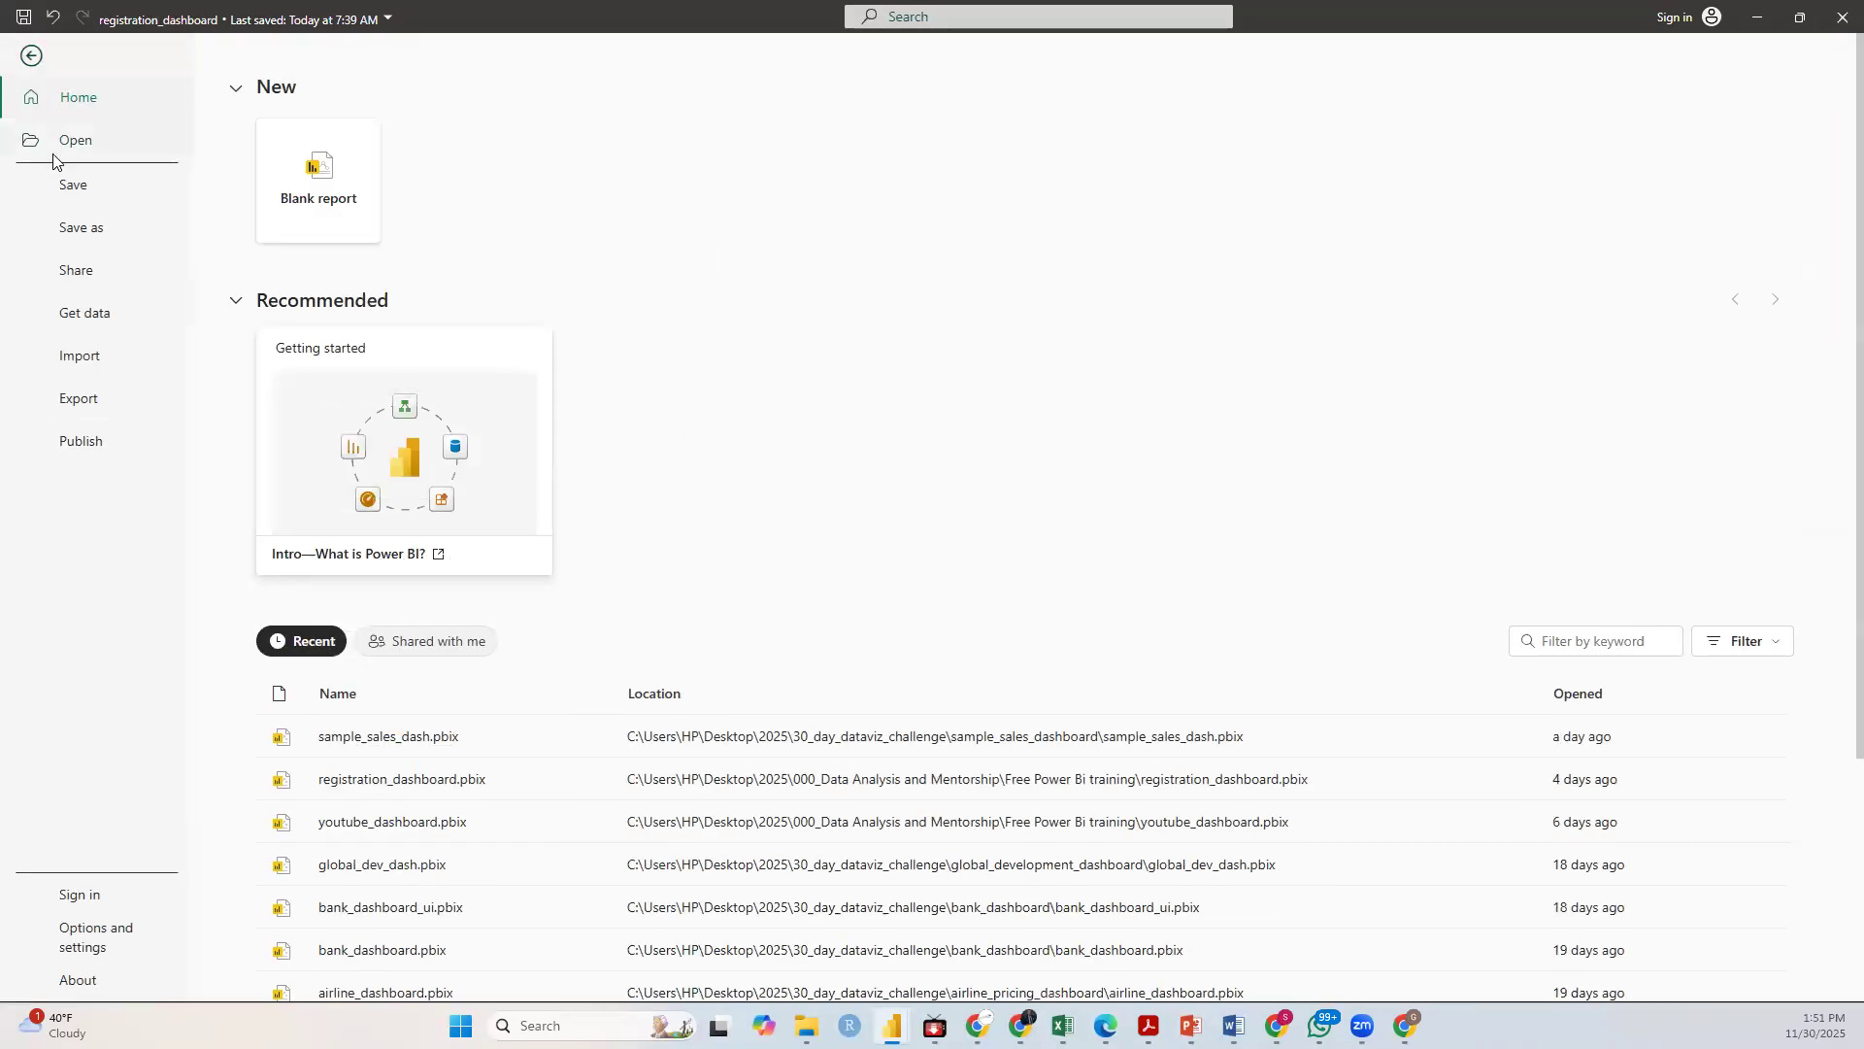
{"action": "left_click", "coordinate": [340, 236]}
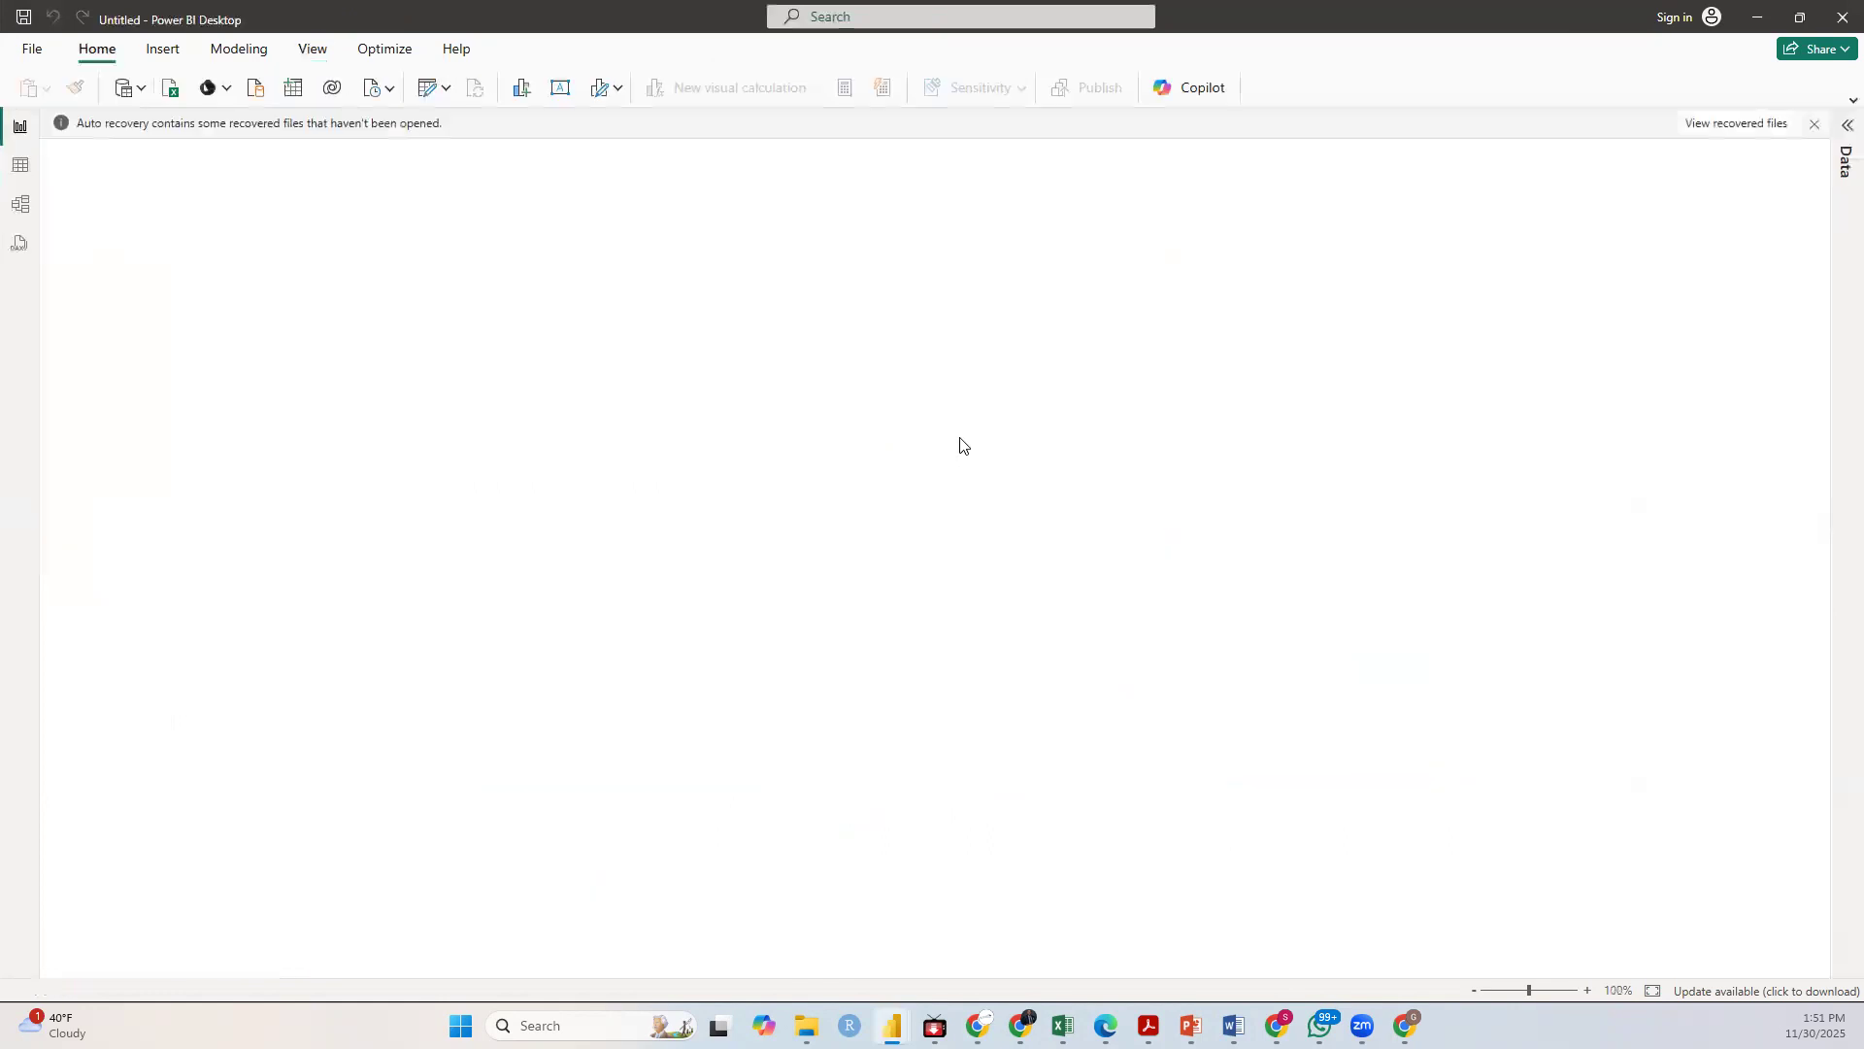
Step: Dismiss the new report's auto recovery notice, keeping the recovered files for later viewing, and expand the ribbon
{"action": "left_click", "coordinate": [1815, 124]}
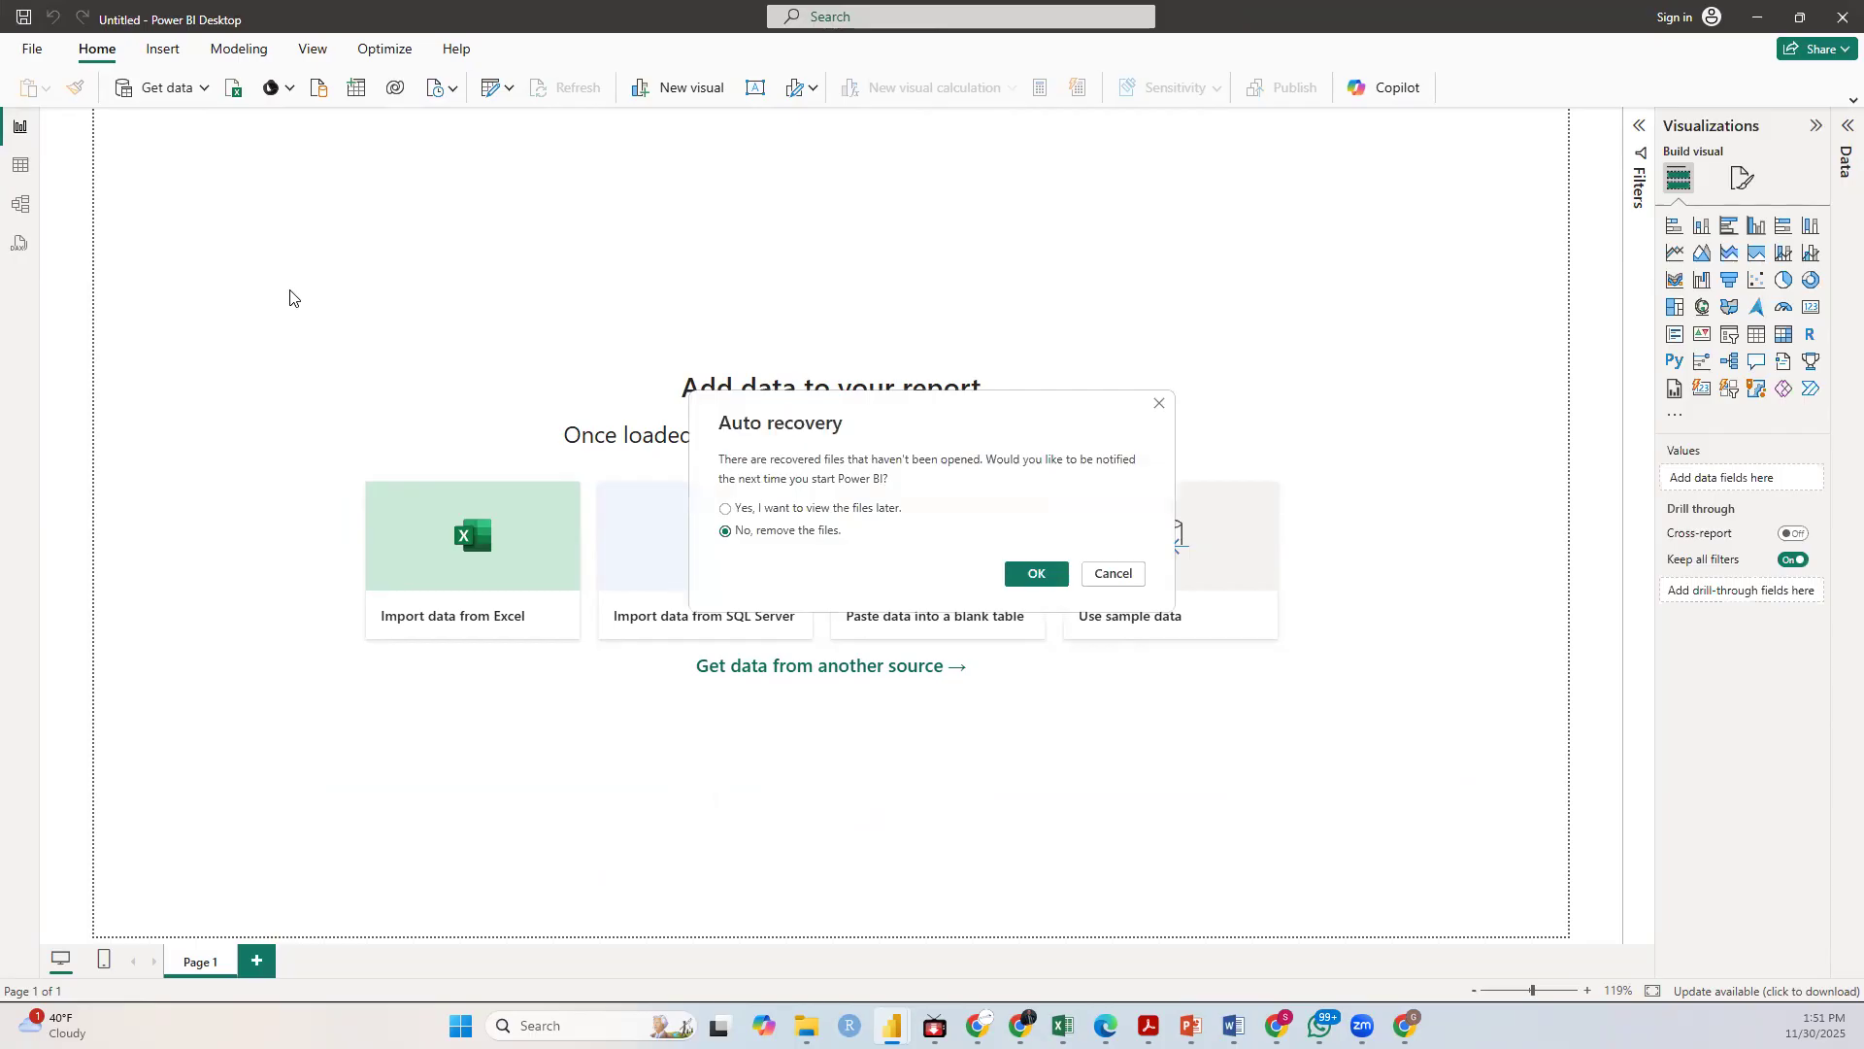
{"action": "left_click", "coordinate": [726, 508]}
{"action": "left_click", "coordinate": [1034, 575]}
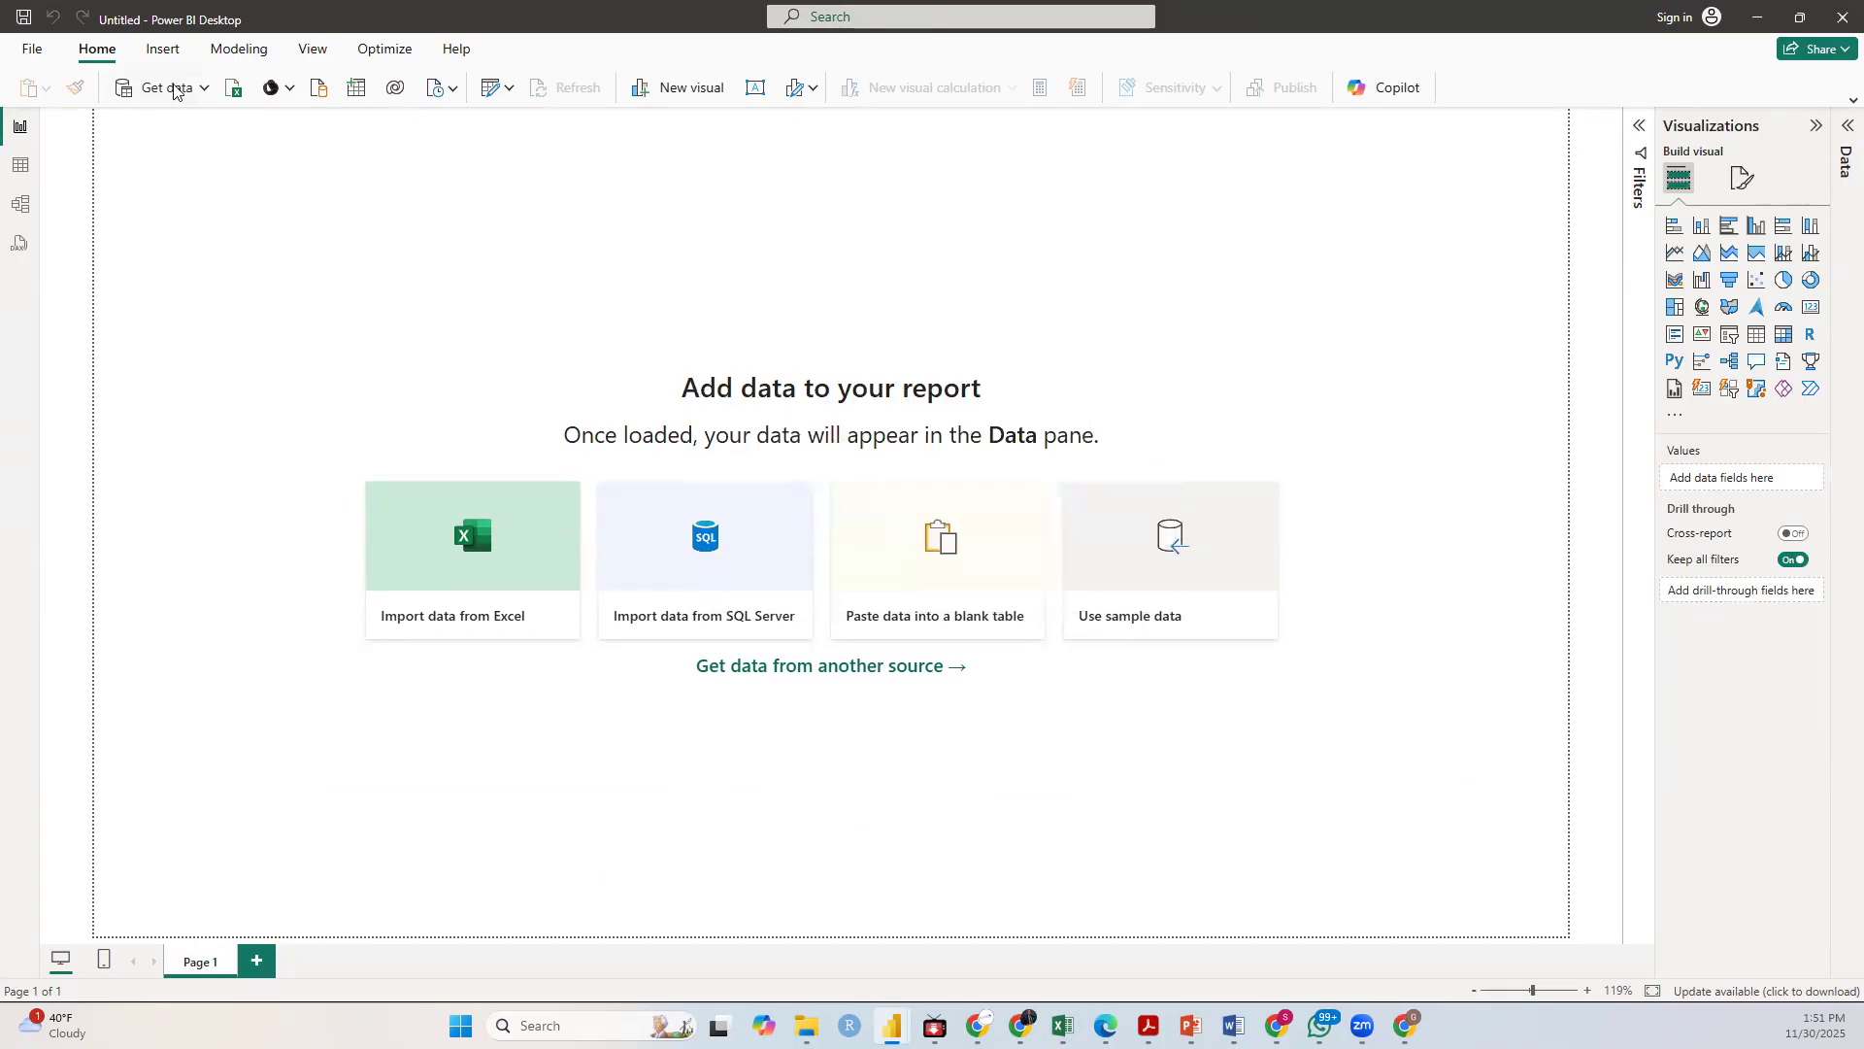
{"action": "left_click", "coordinate": [1835, 101]}
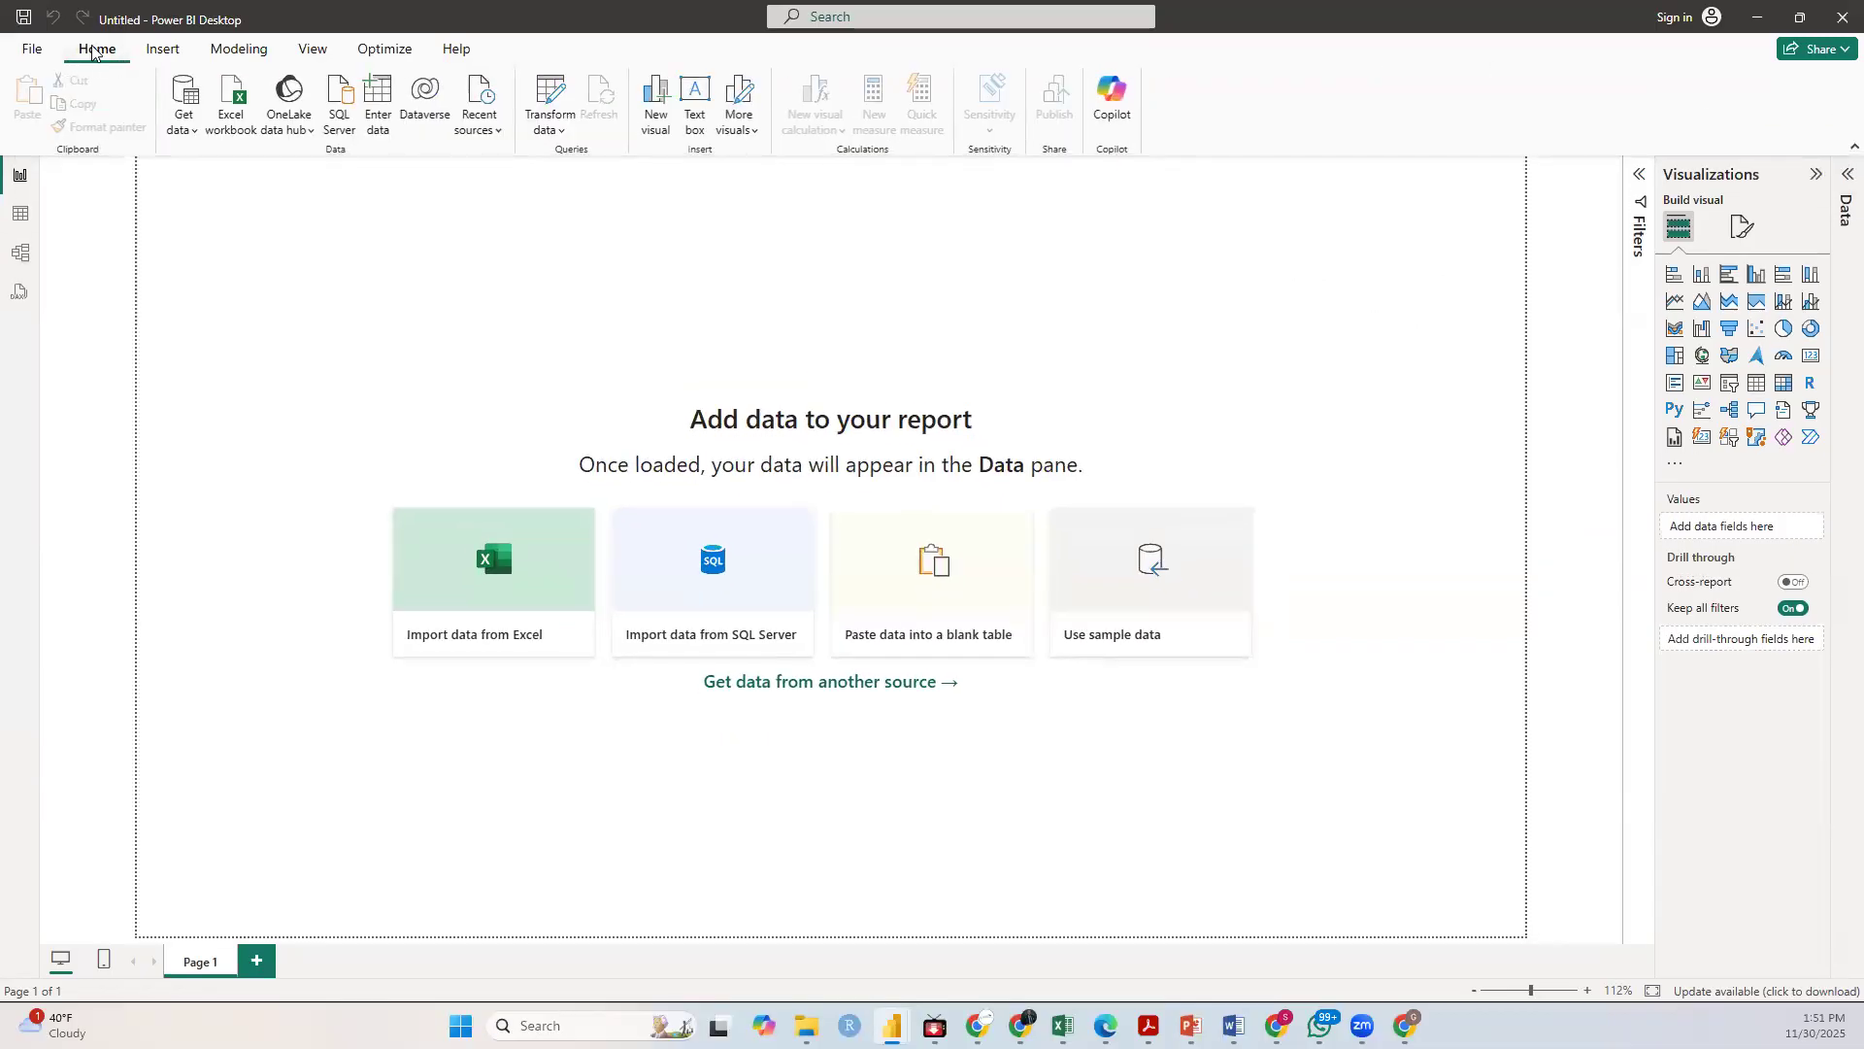
Step: Examine the common data sources and look through the full list of Get Data connectors from start to end
{"action": "left_click", "coordinate": [178, 134]}
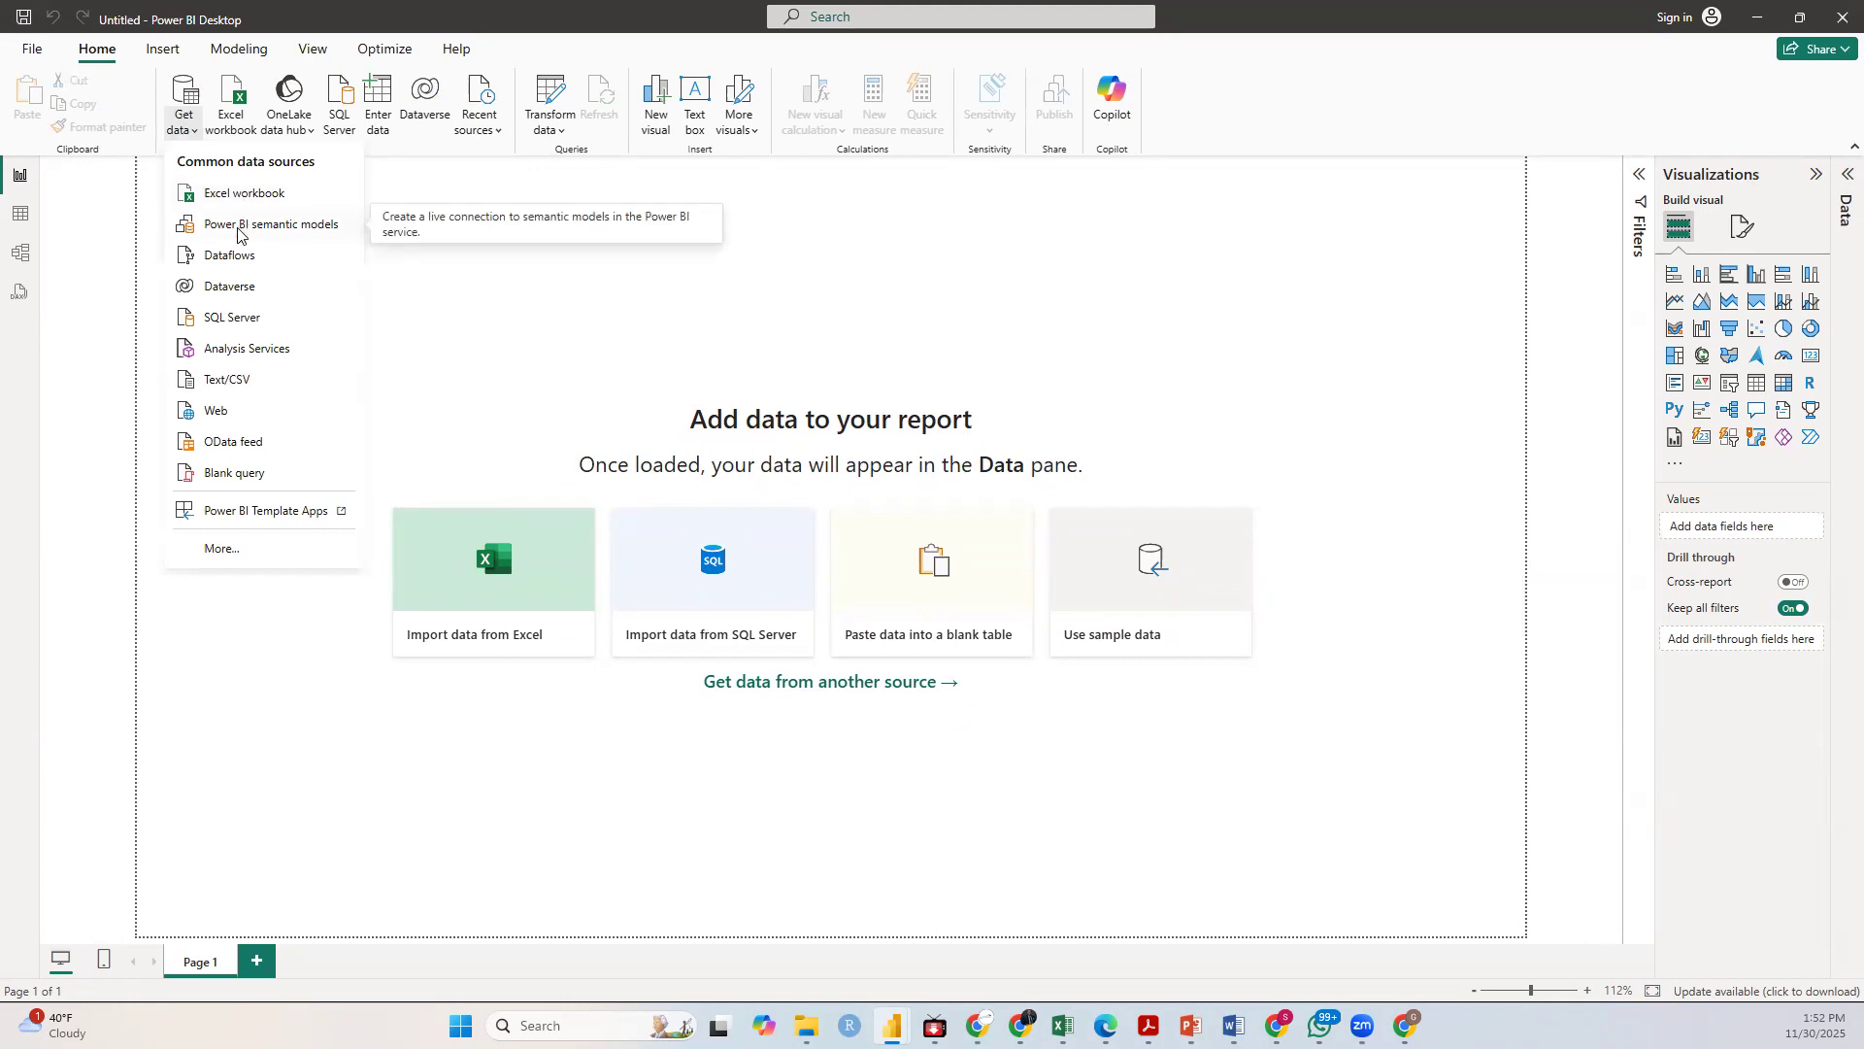
{"action": "left_click", "coordinate": [219, 548]}
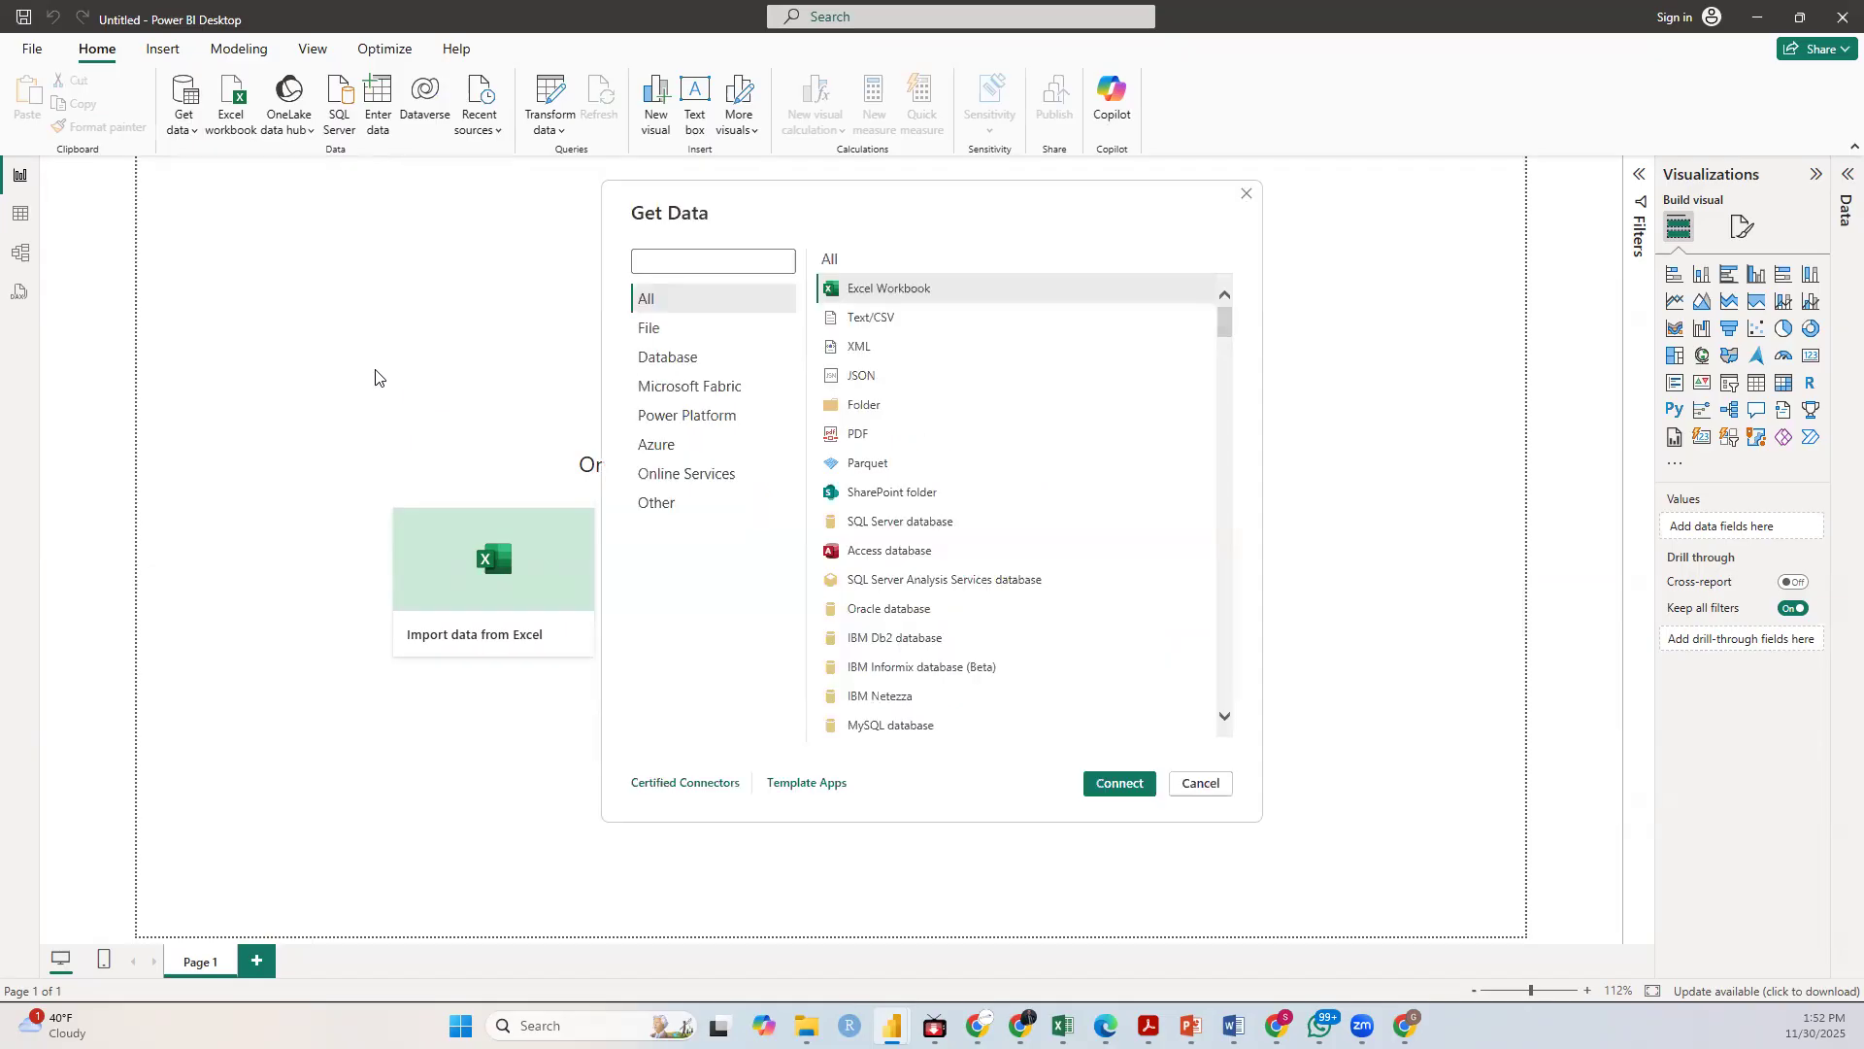
{"action": "mouse_move", "coordinate": [1227, 317]}
{"action": "left_mouse_down"}
{"action": "mouse_move", "coordinate": [1222, 730]}
{"action": "mouse_move", "coordinate": [1257, 279]}
{"action": "mouse_move", "coordinate": [1228, 383]}
{"action": "mouse_move", "coordinate": [1236, 320]}
{"action": "left_mouse_up"}
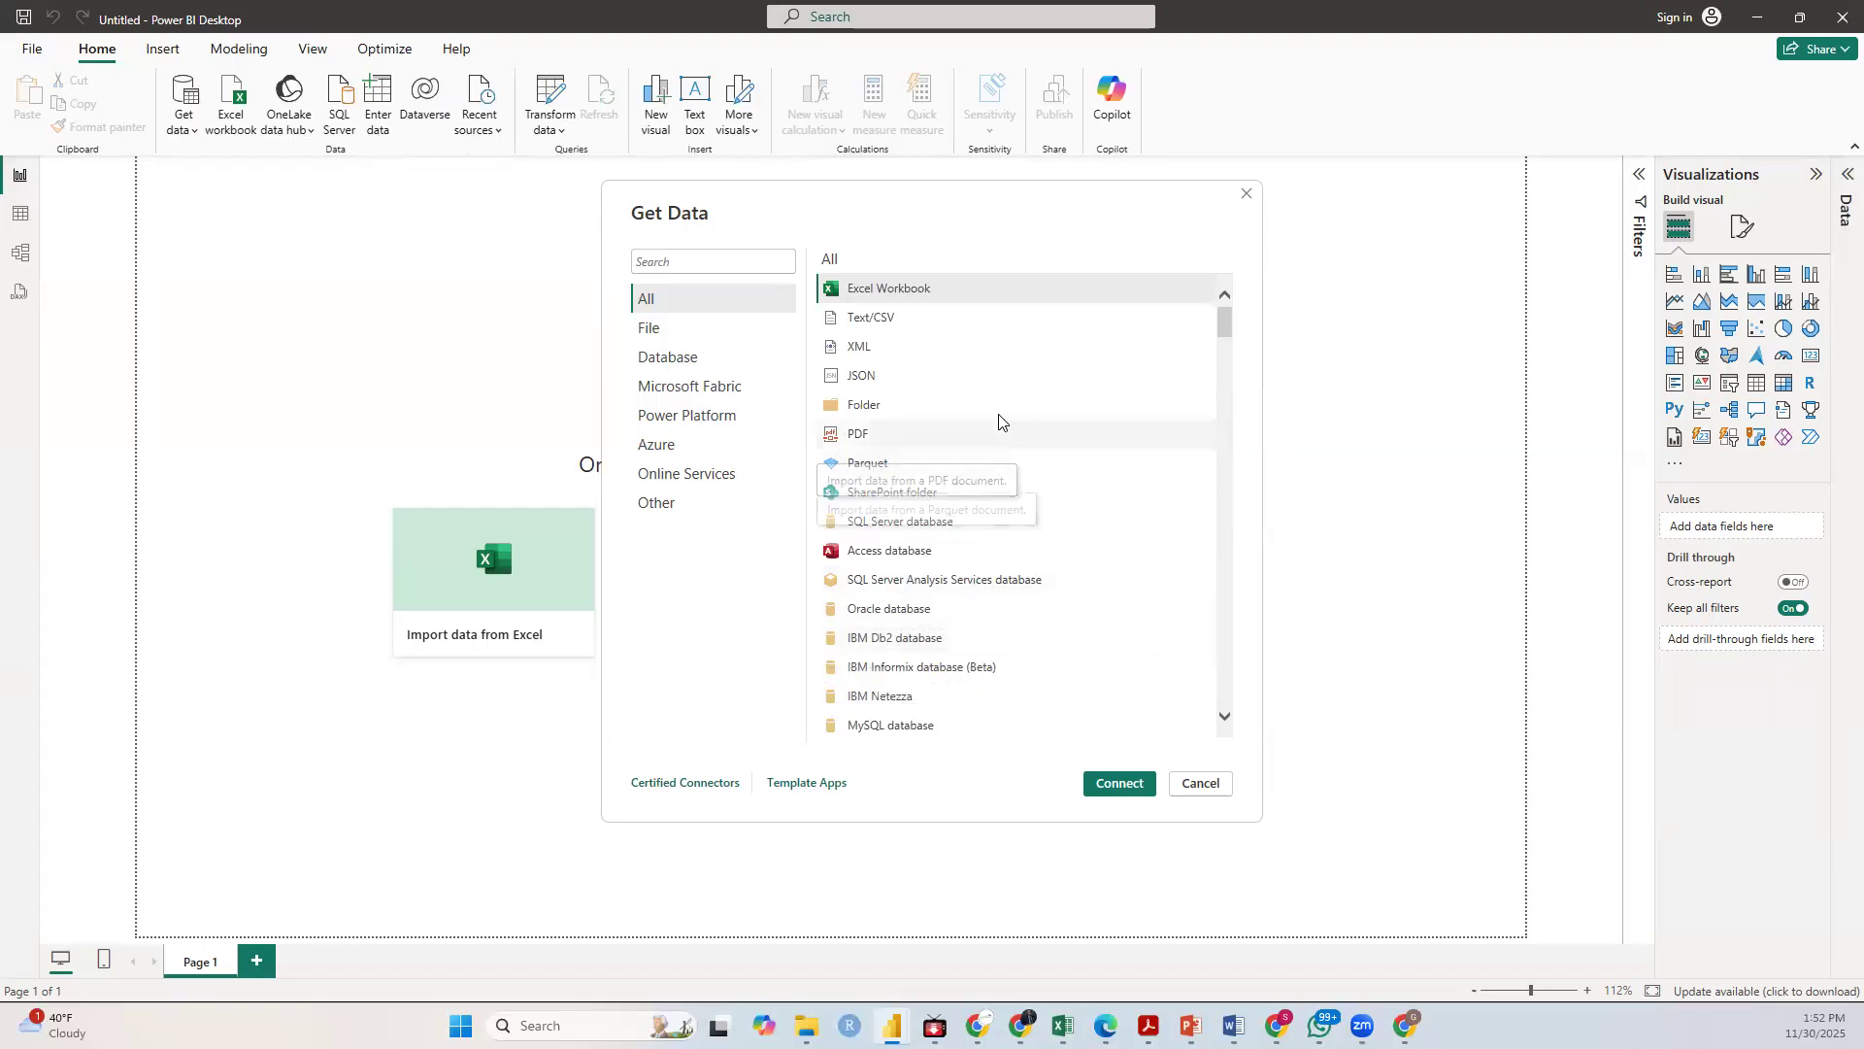
{"action": "scroll", "coordinate": [1231, 319], "scroll_direction": "down", "scroll_amount": 1}
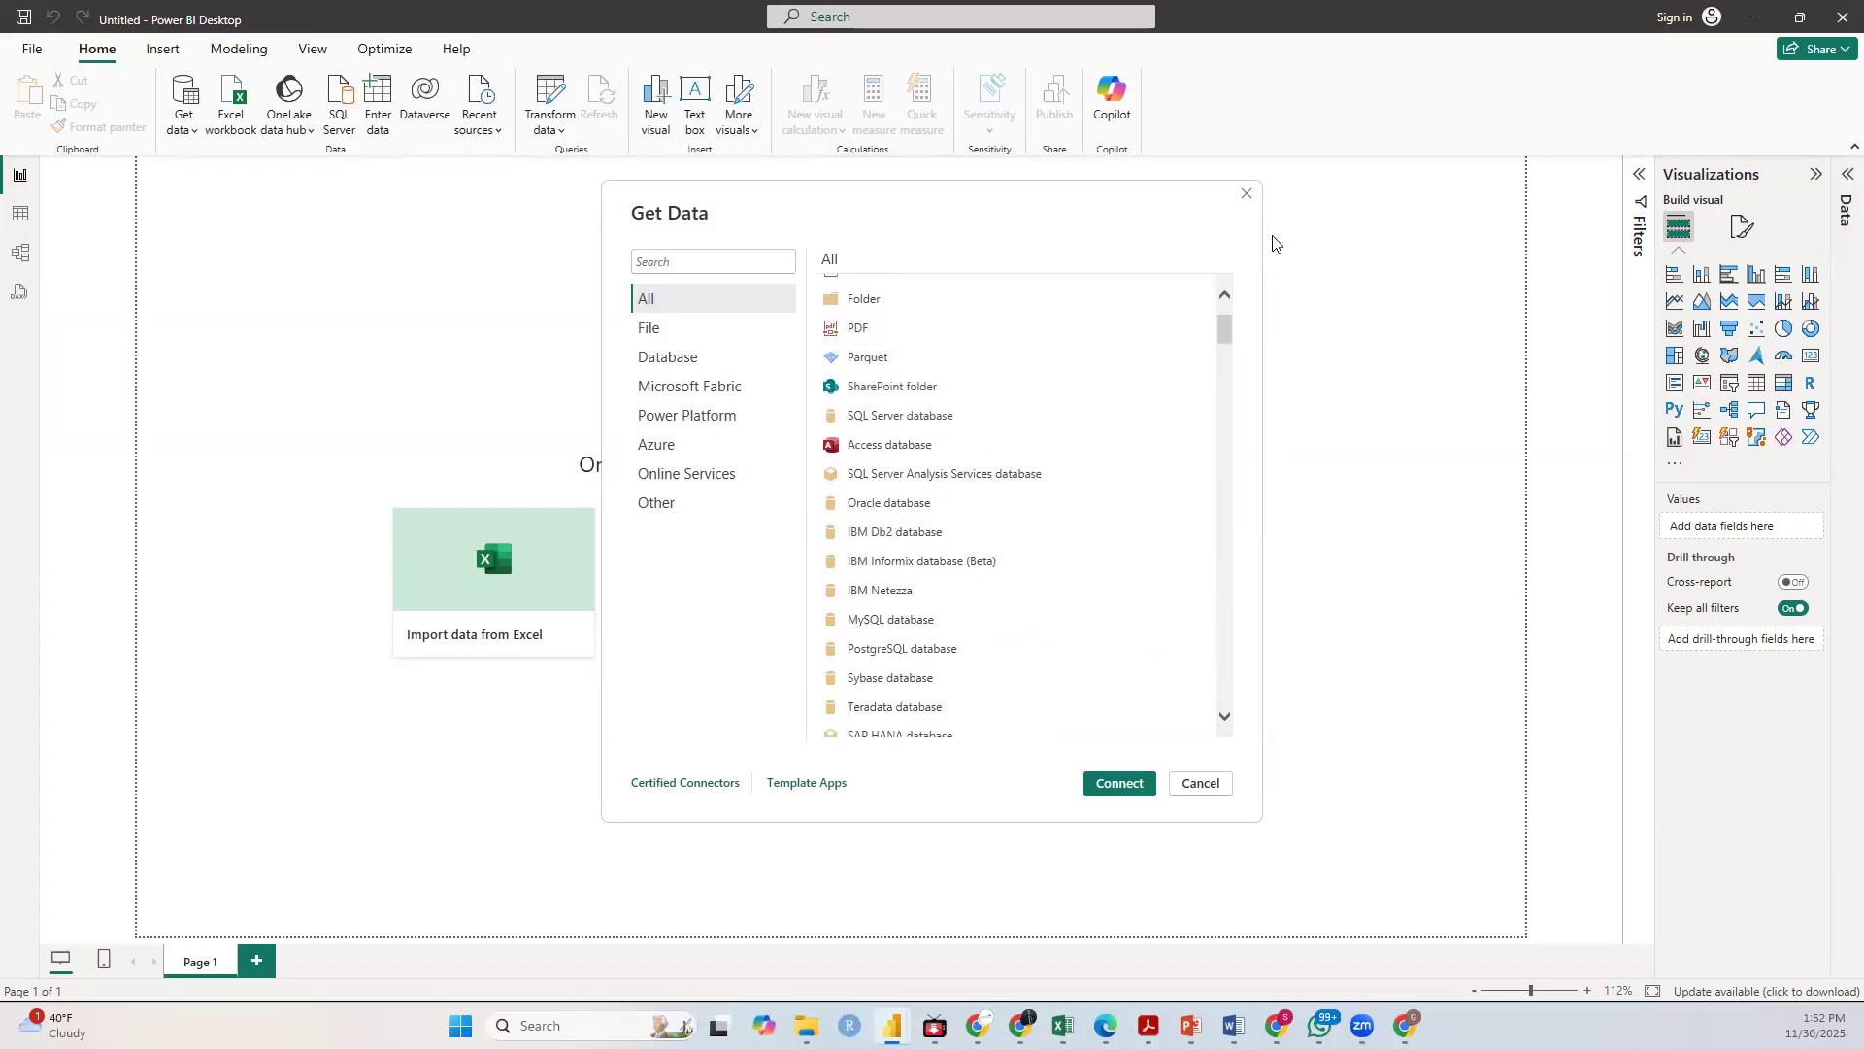
{"action": "left_click", "coordinate": [1251, 199]}
{"action": "left_click", "coordinate": [189, 125]}
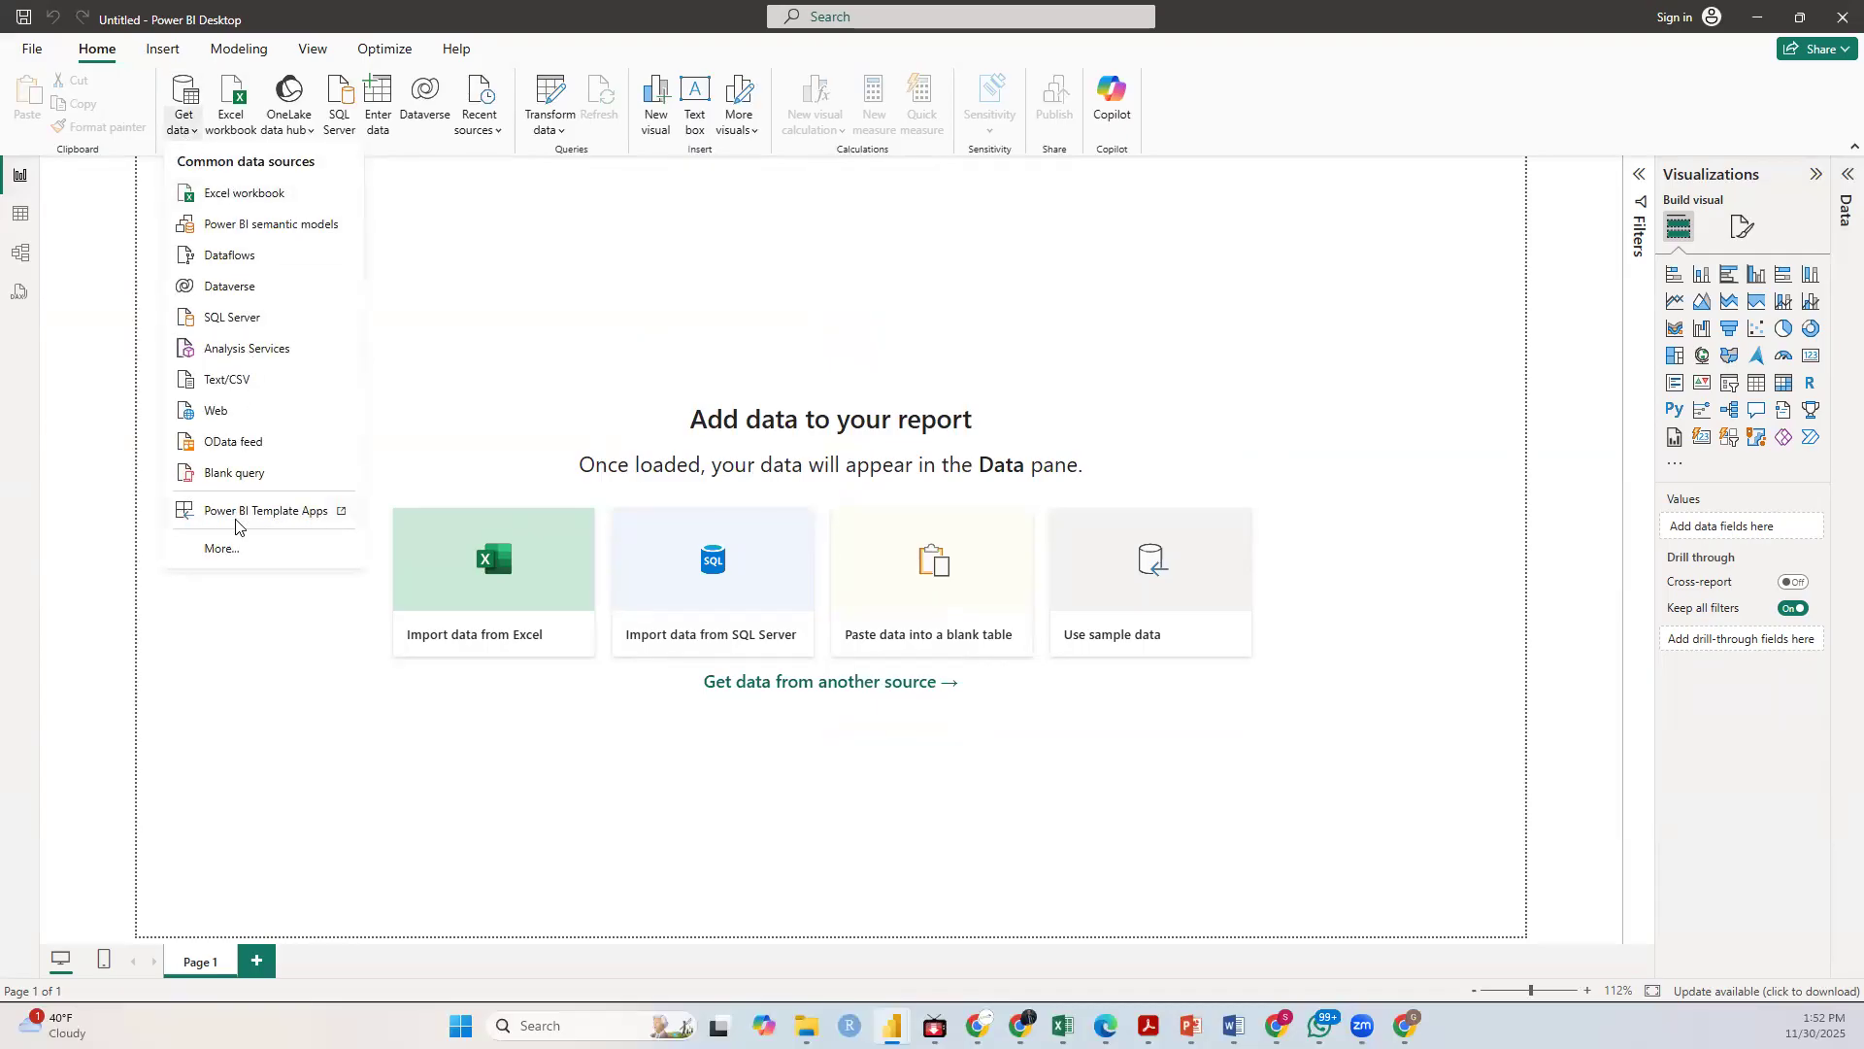
{"action": "left_click", "coordinate": [229, 550]}
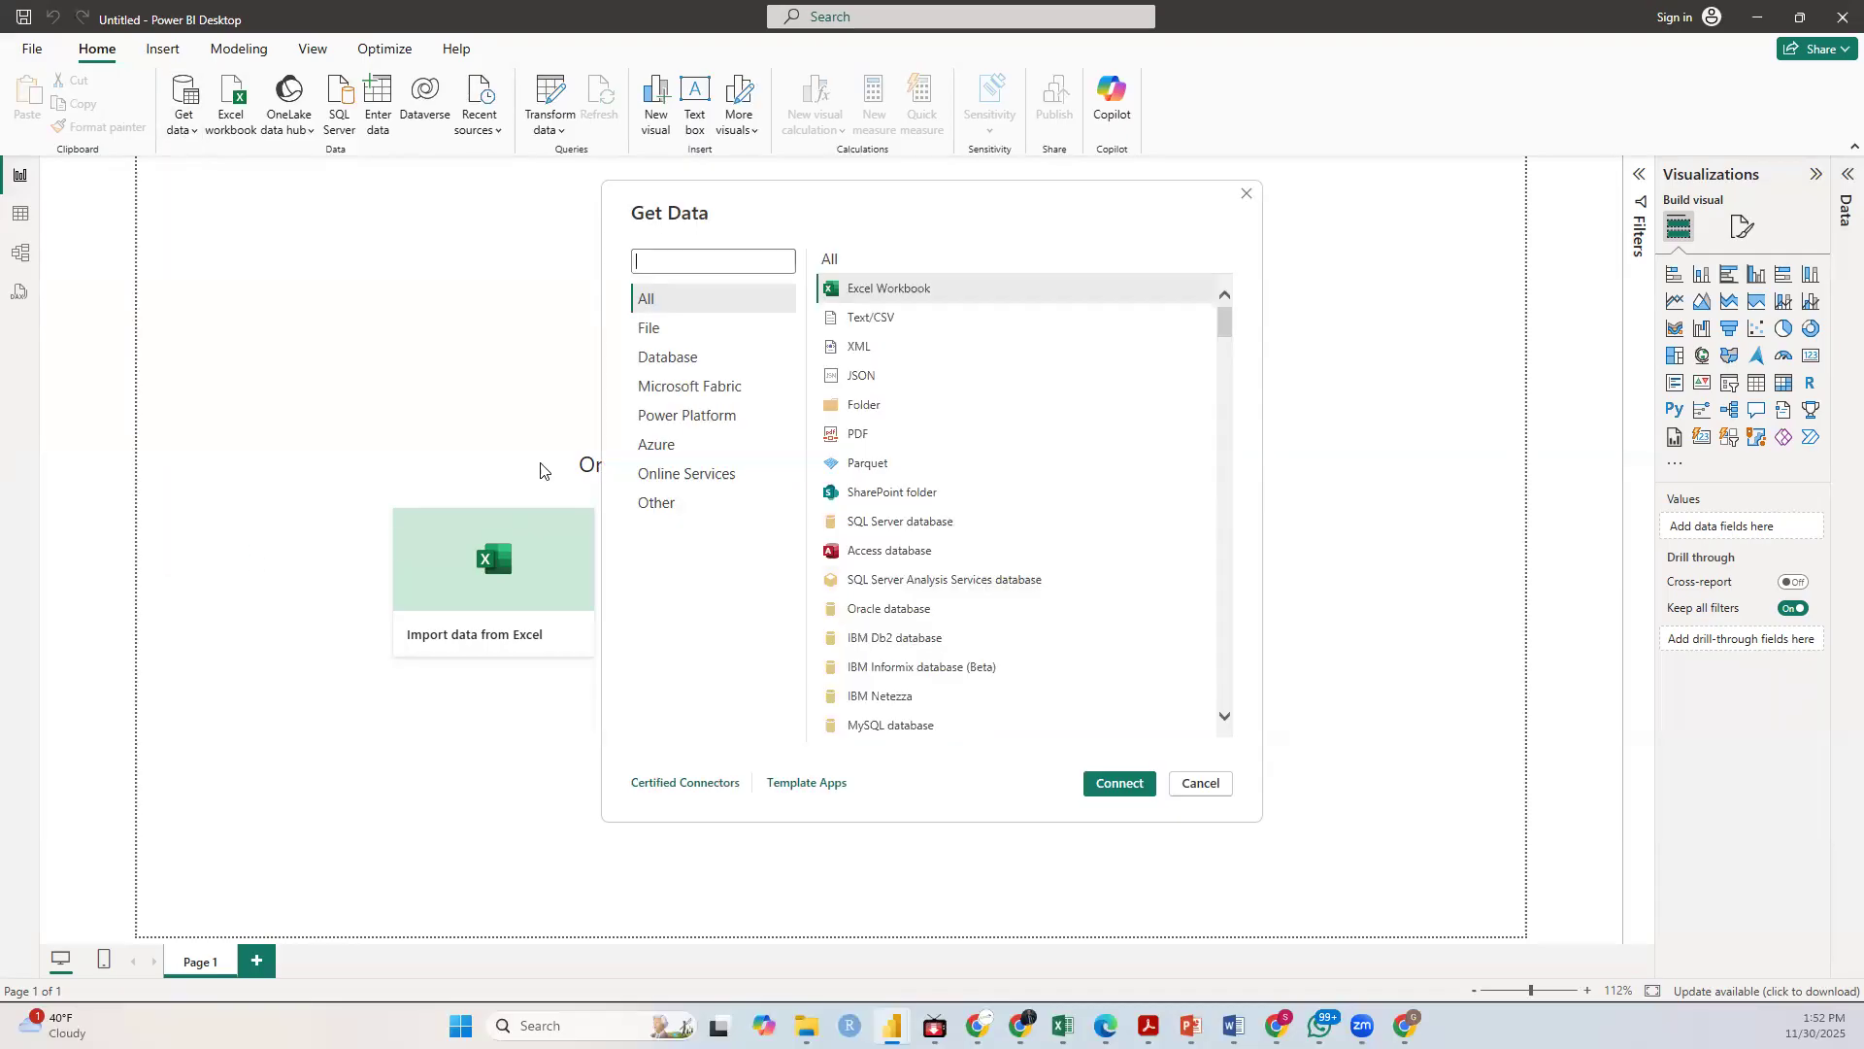
{"action": "left_click_drag", "start_coordinate": [1227, 315], "coordinate": [1240, 578]}
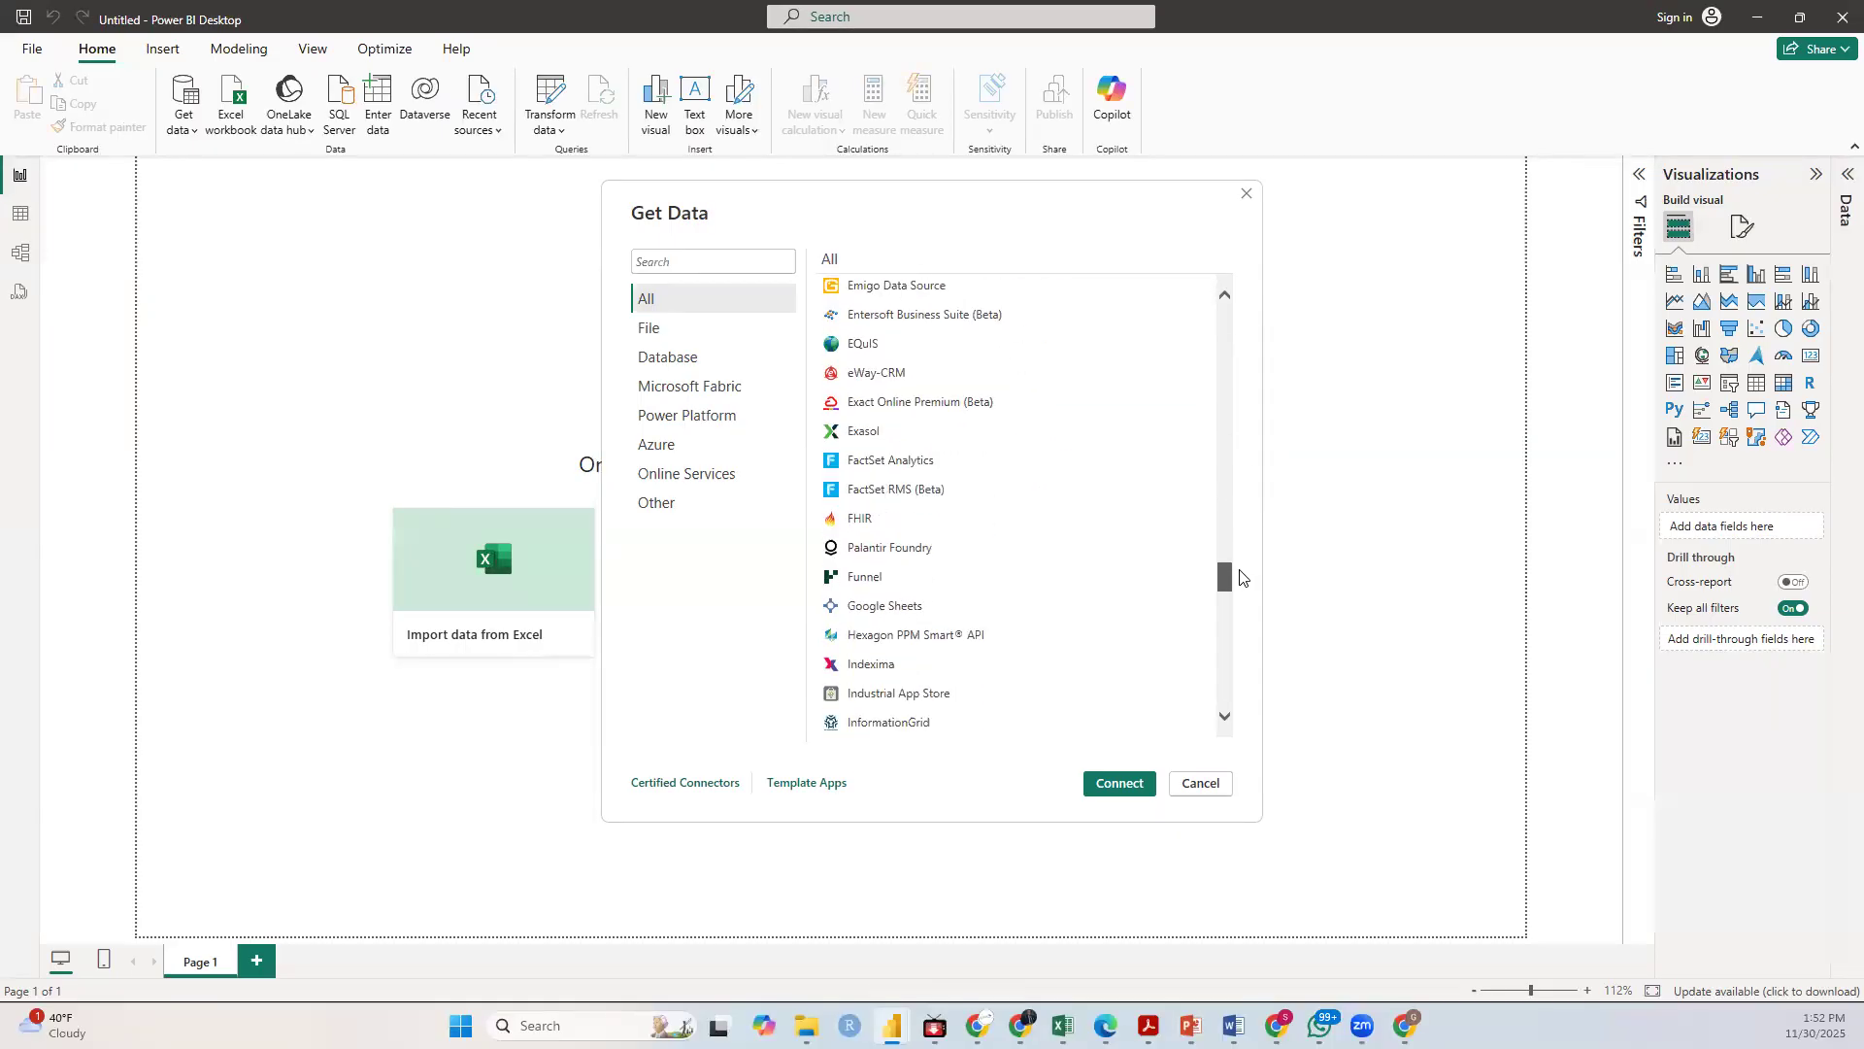
{"action": "left_click_drag", "start_coordinate": [1240, 577], "coordinate": [1224, 703]}
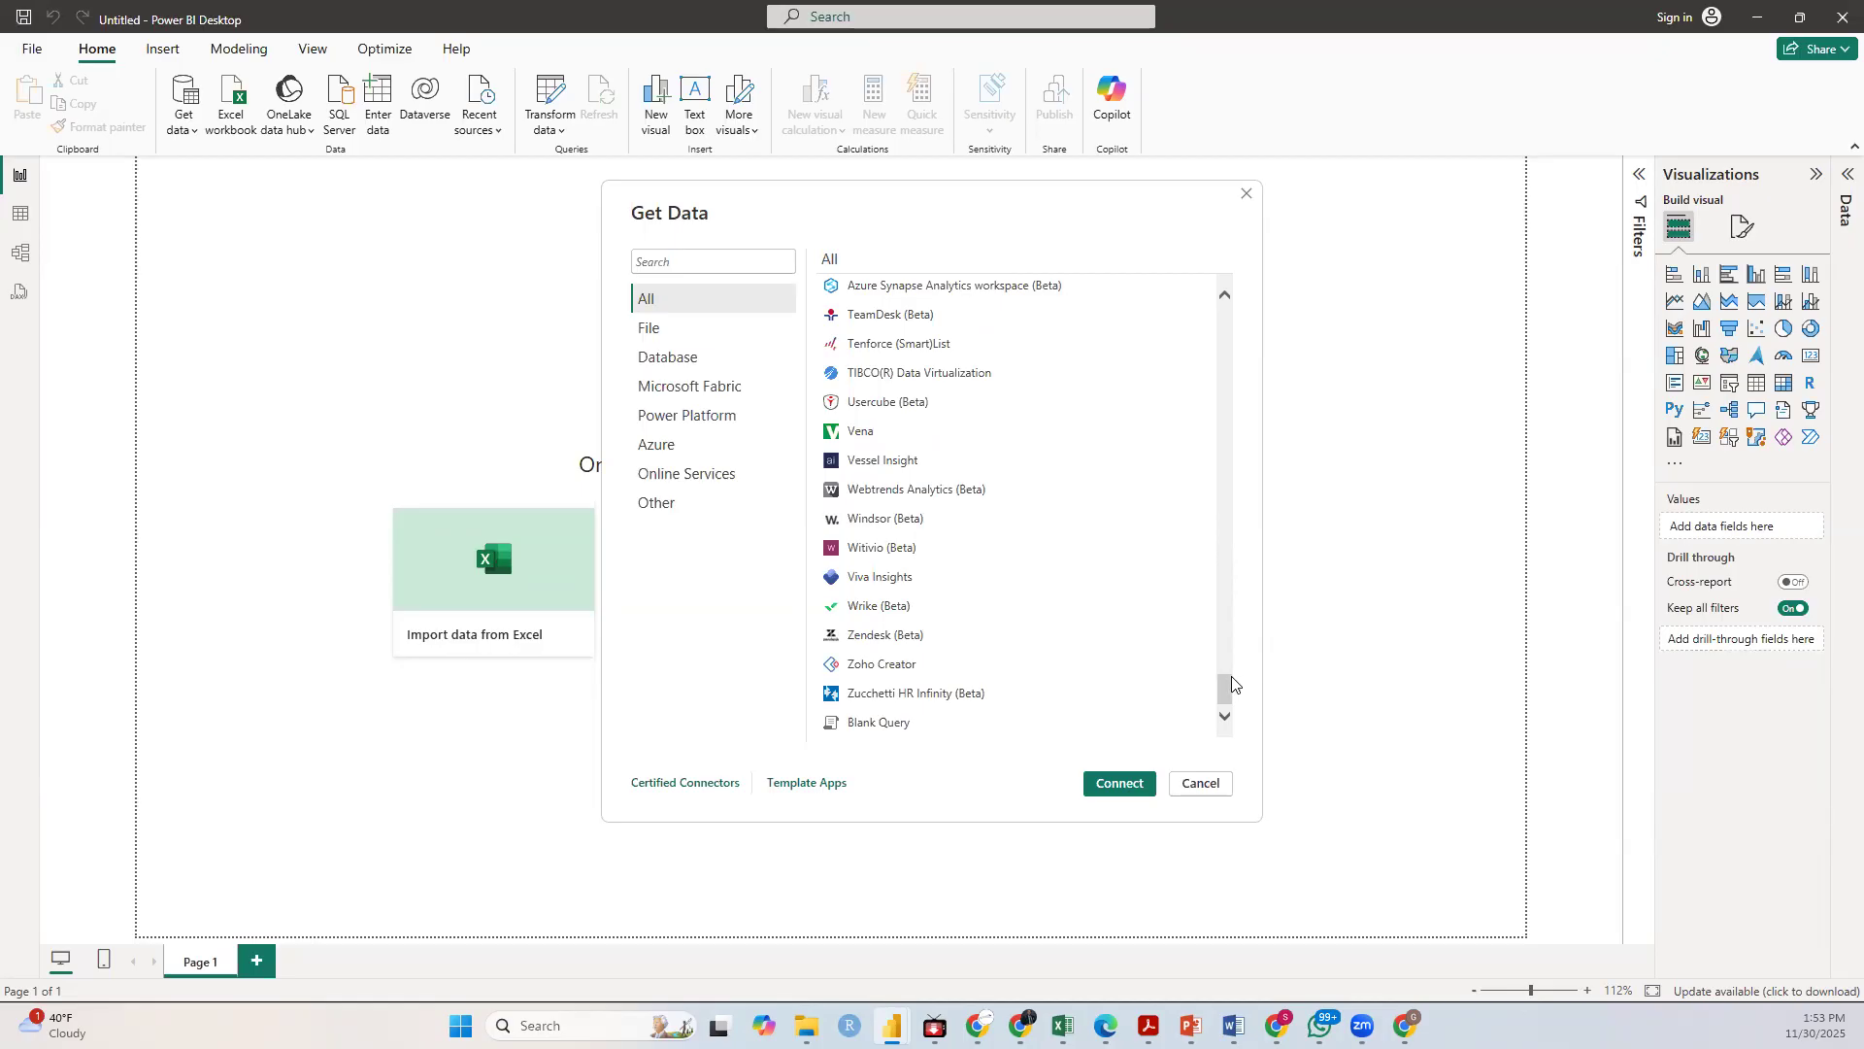
{"action": "left_click_drag", "start_coordinate": [1232, 683], "coordinate": [1257, 300]}
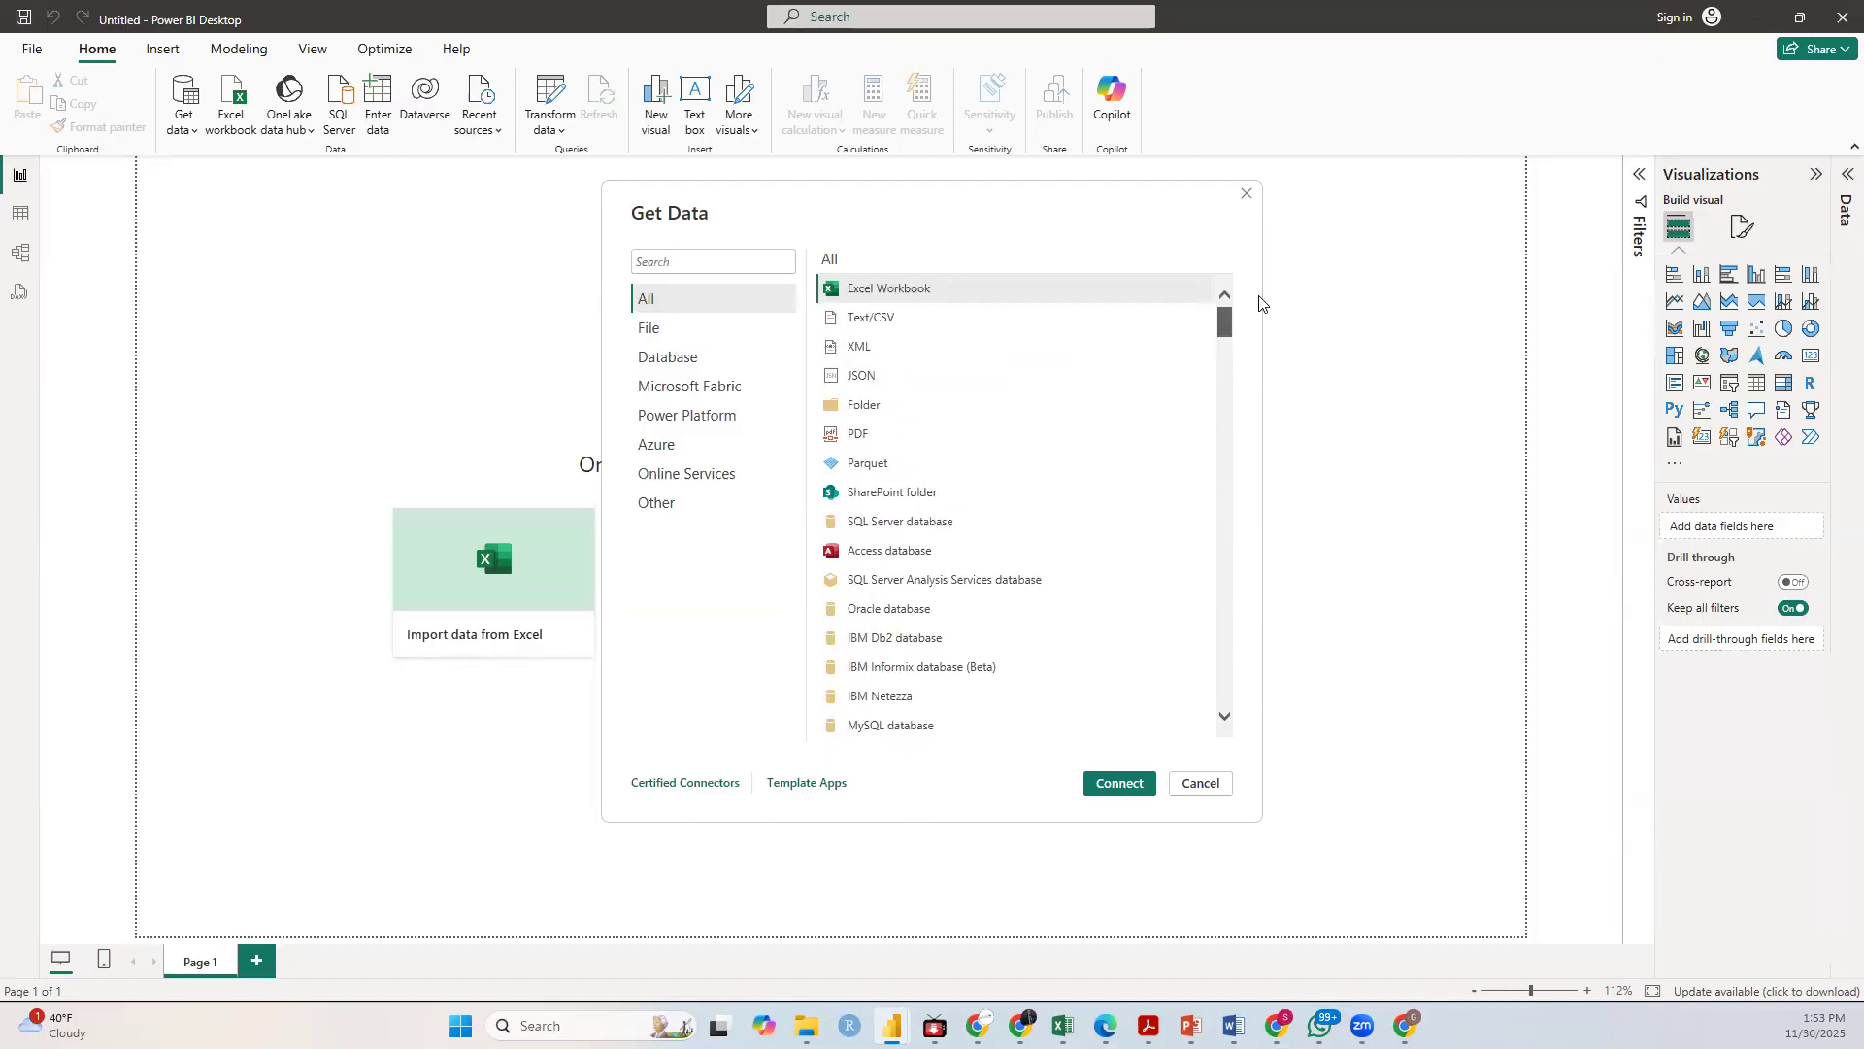
Step: Import CustomerInfo.csv through the Text/CSV connector and load it into the report without transforming it
{"action": "left_click", "coordinate": [905, 329]}
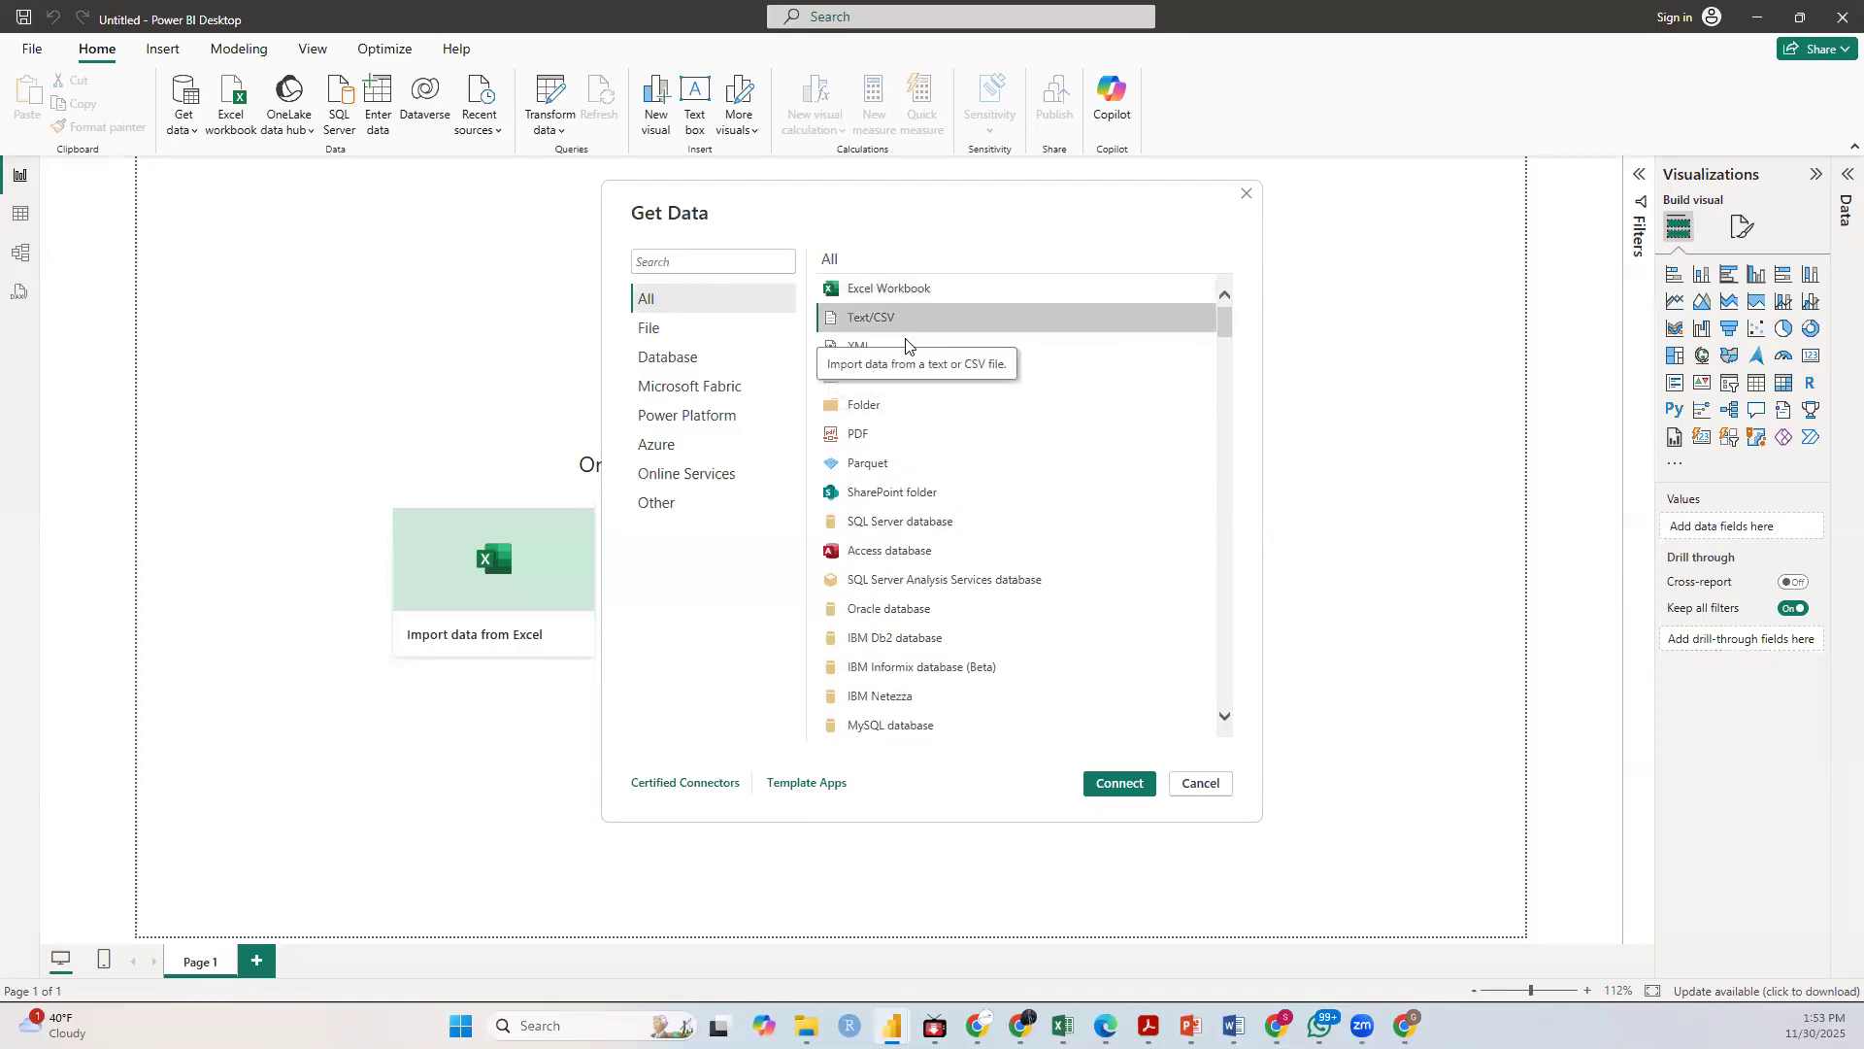
{"action": "left_click", "coordinate": [1116, 782]}
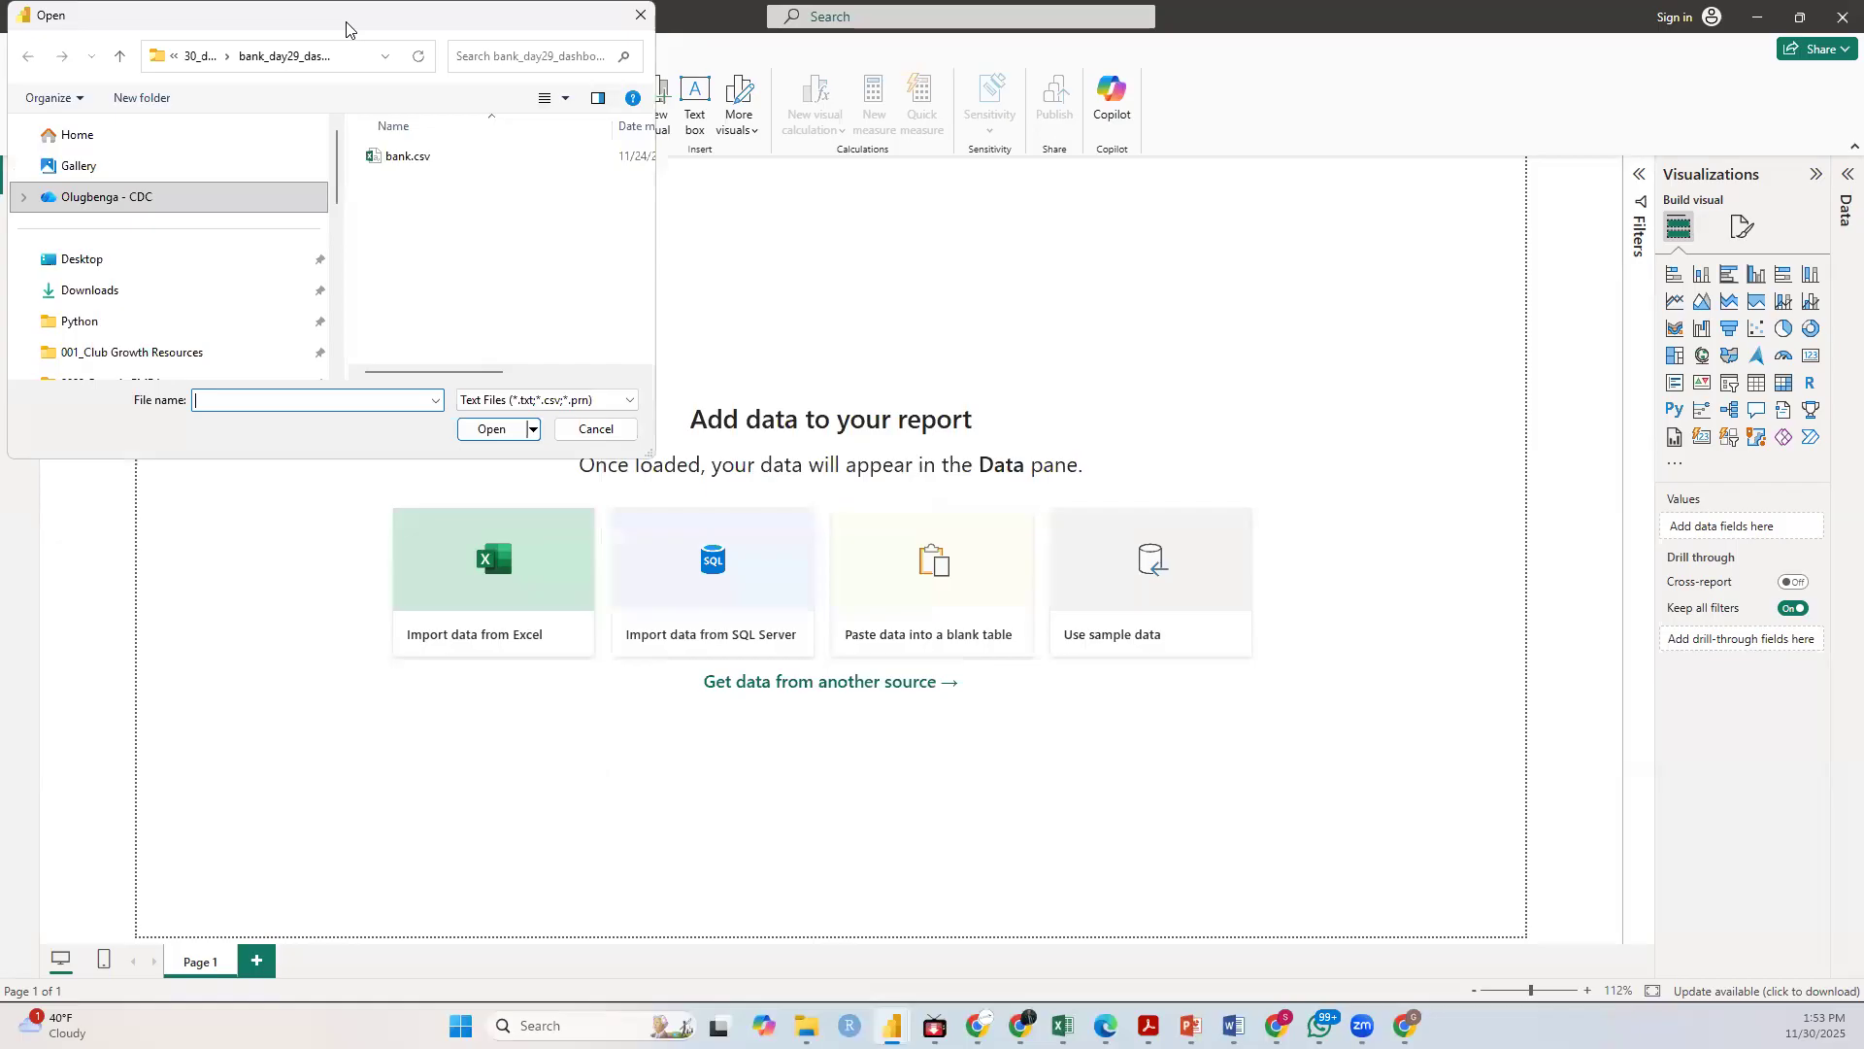
{"action": "key", "text": "Escape"}
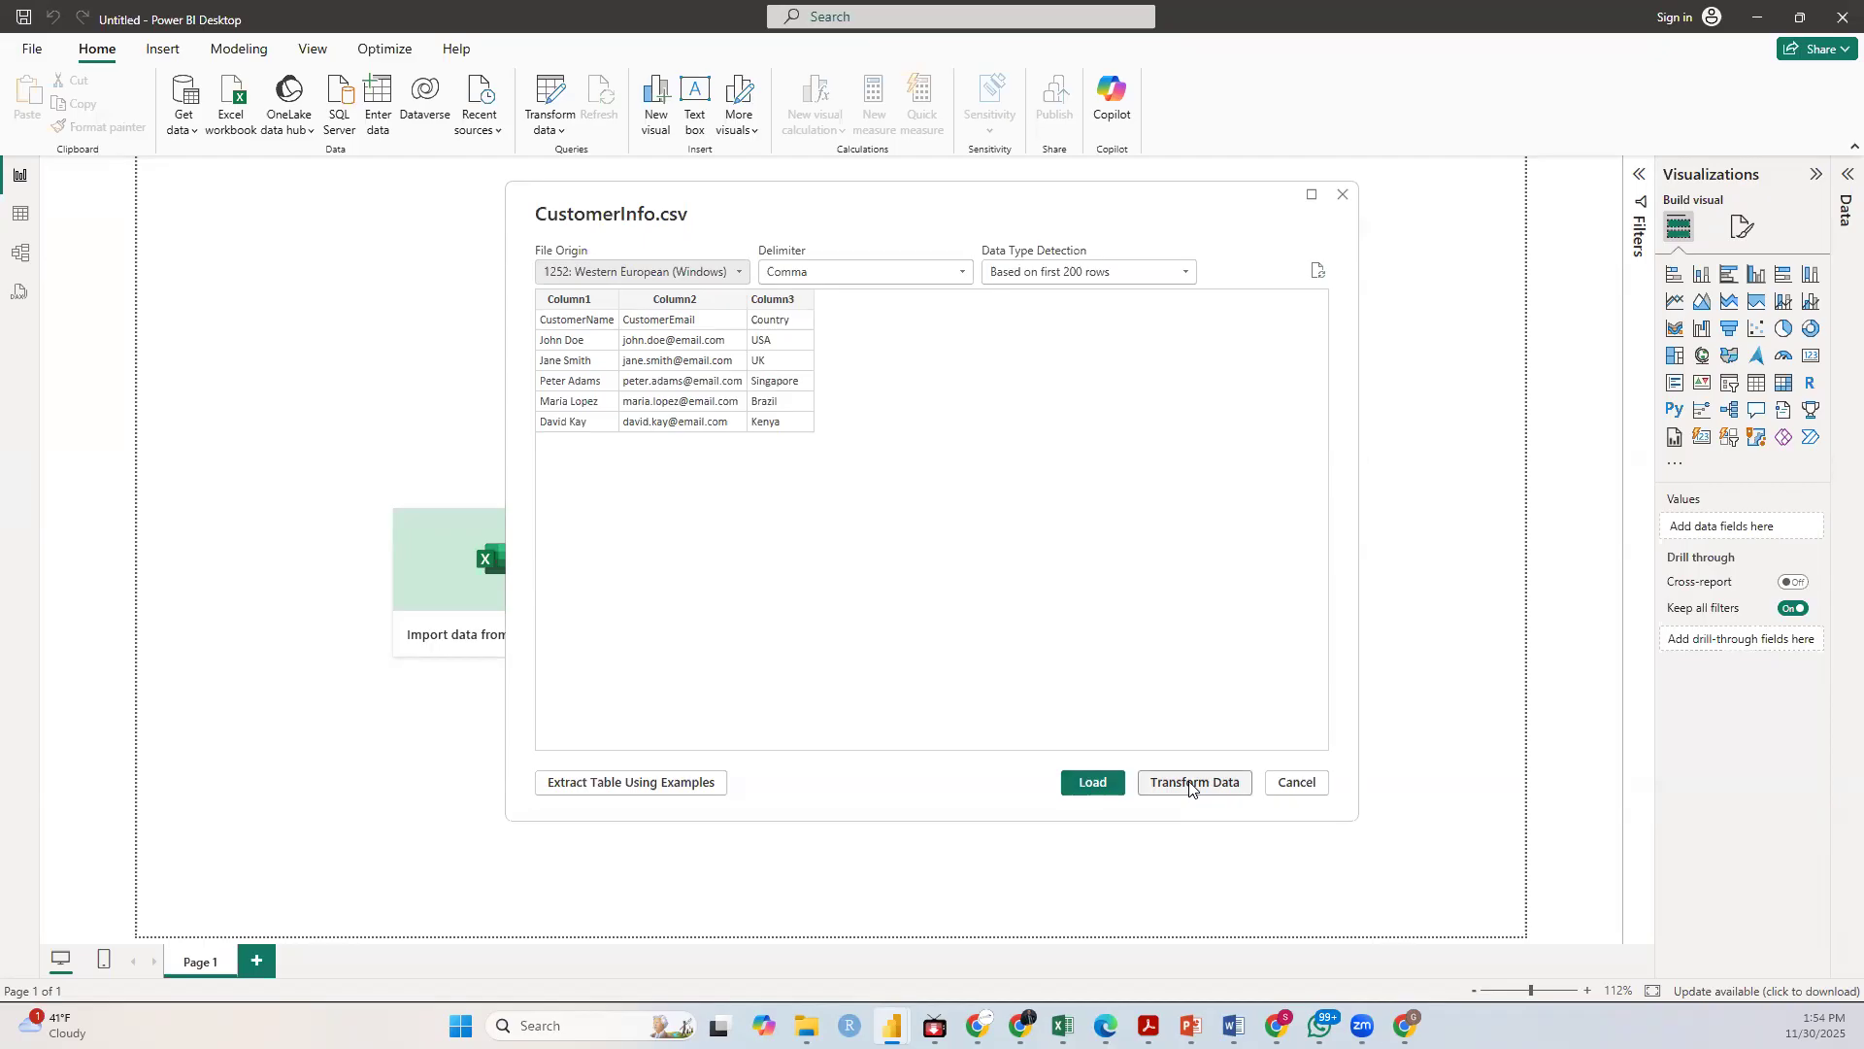
{"action": "left_click", "coordinate": [1089, 784]}
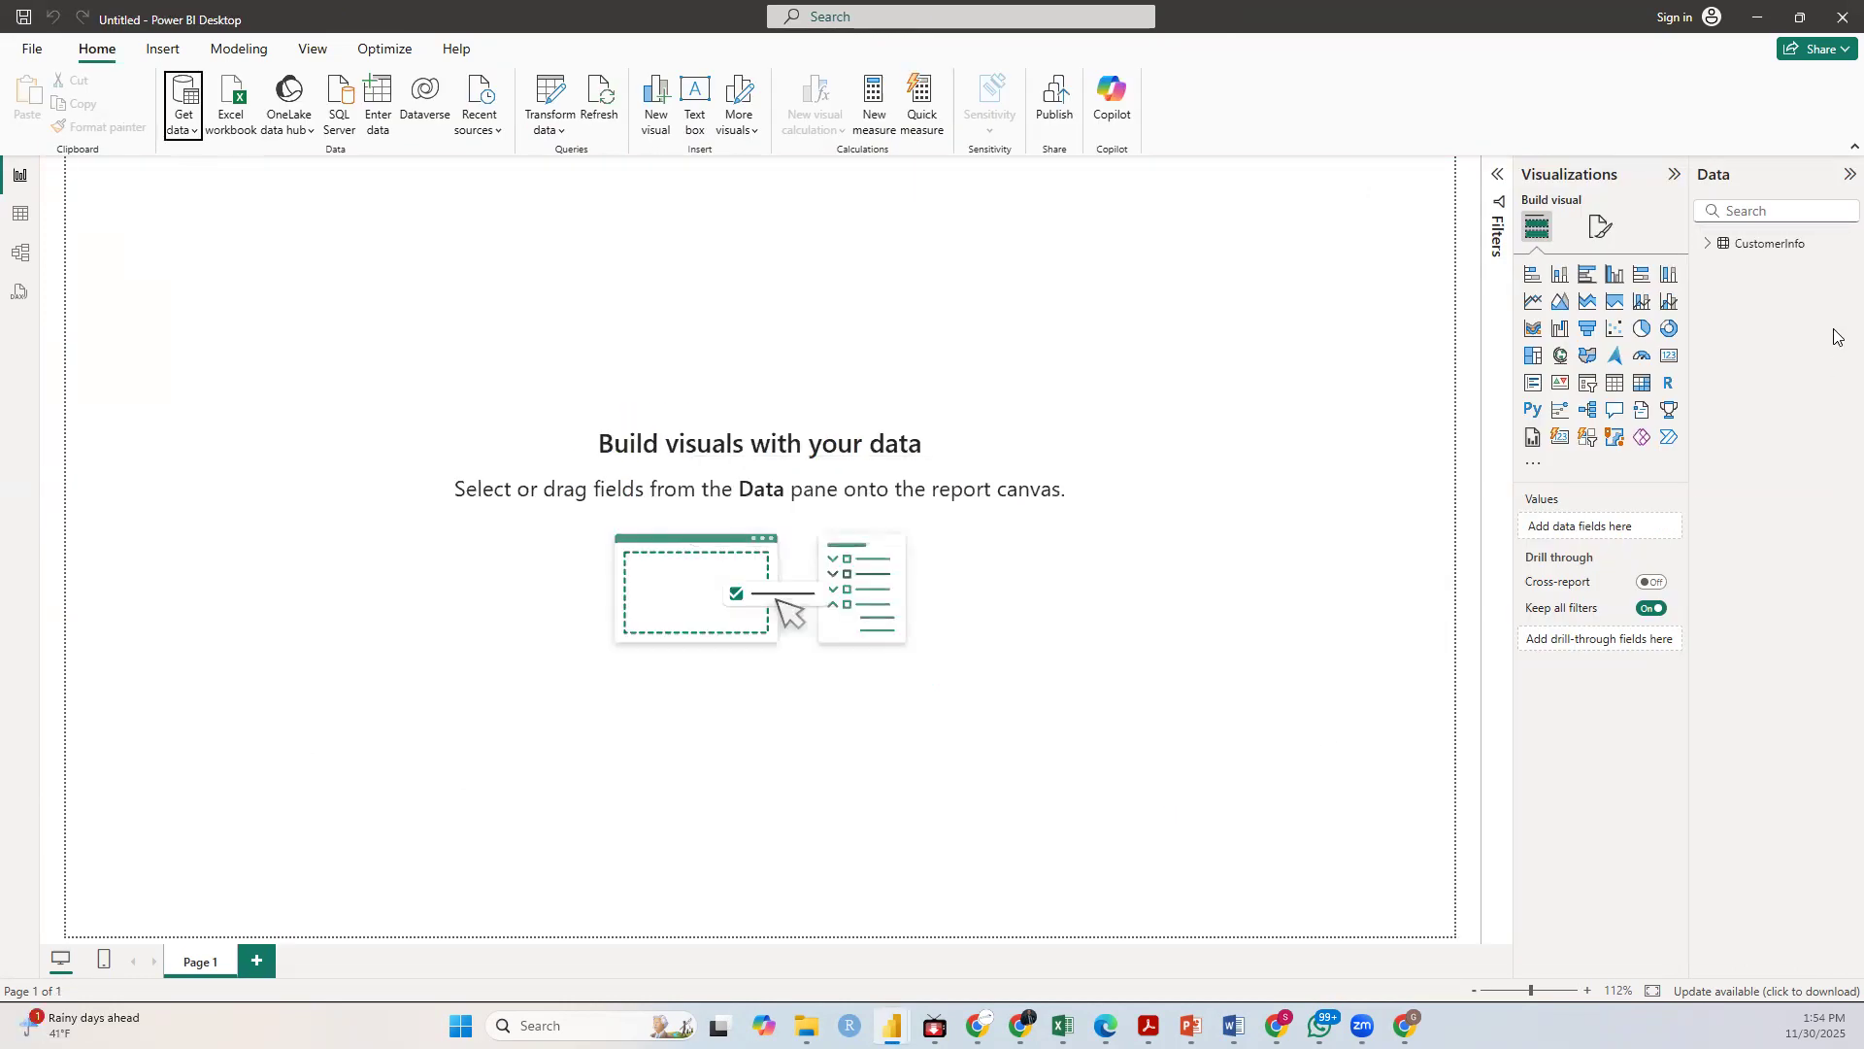
Step: Look at the CustomerInfo table's fields and its rows in the table view, and return to the report view
{"action": "left_click", "coordinate": [1722, 247]}
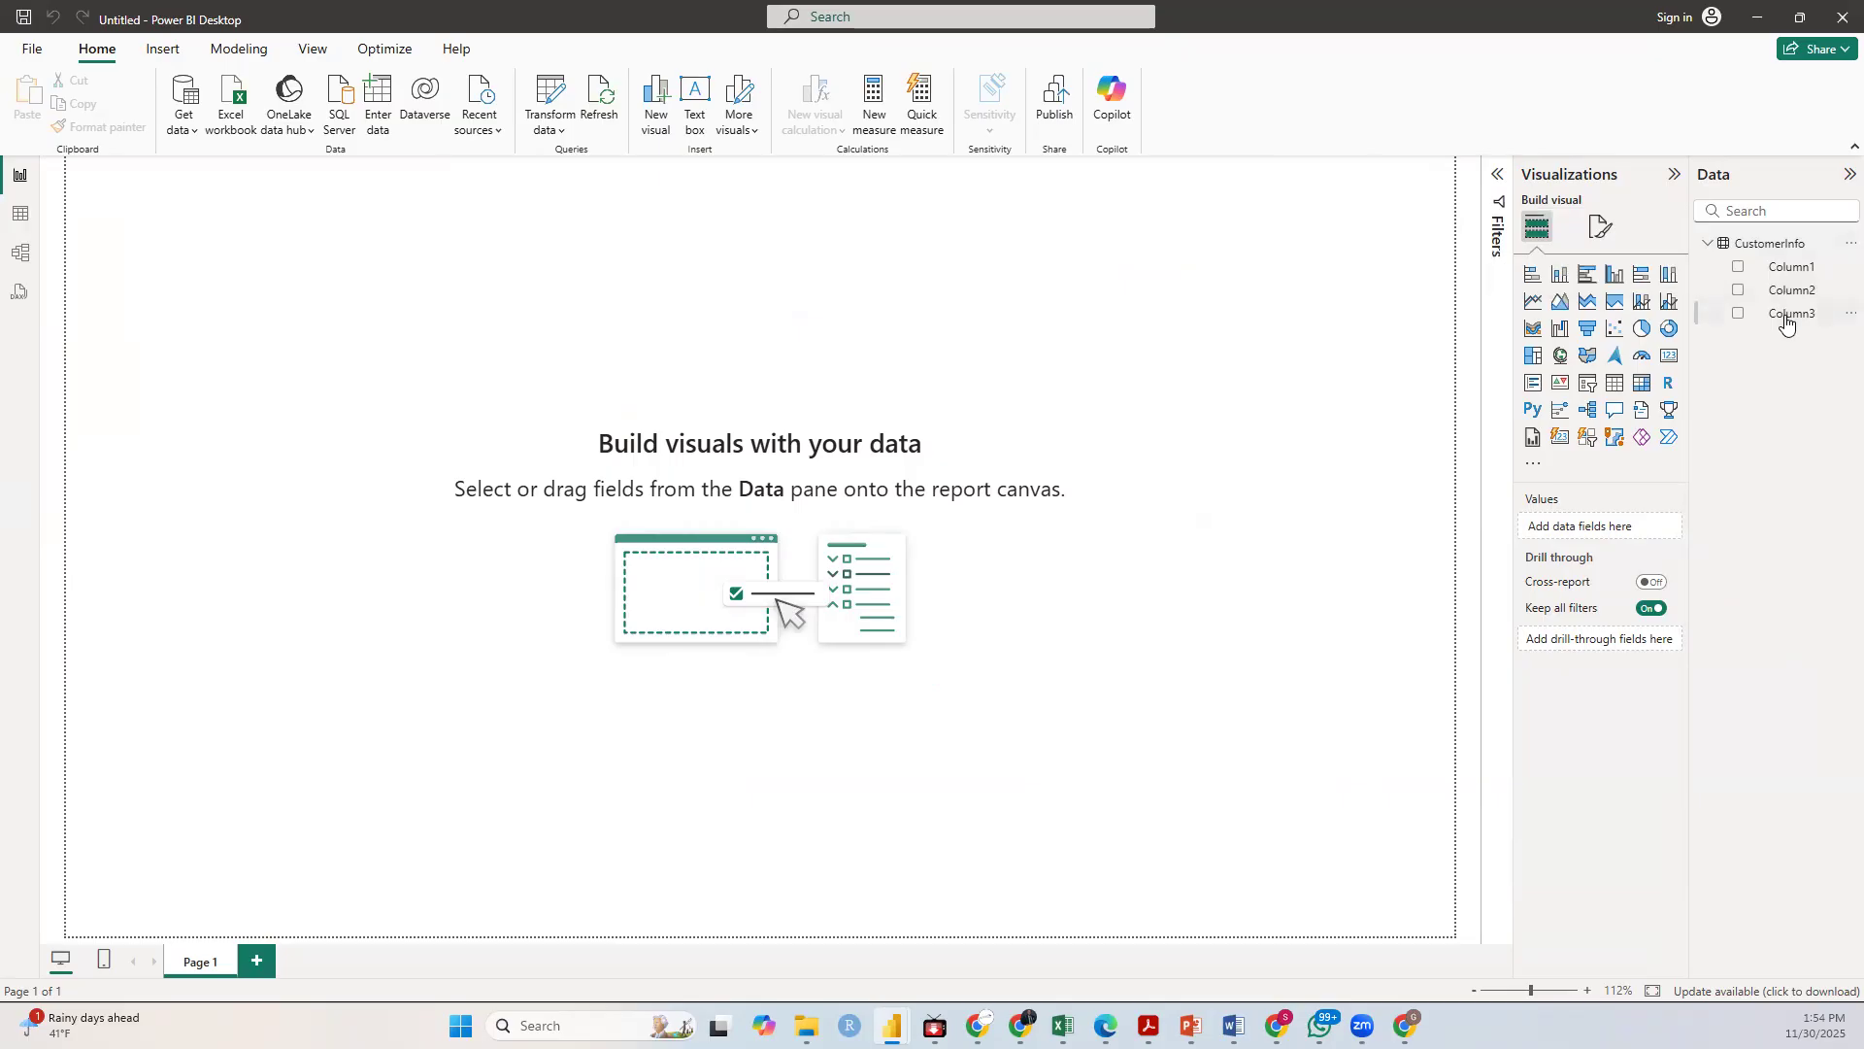
{"action": "left_click", "coordinate": [19, 216]}
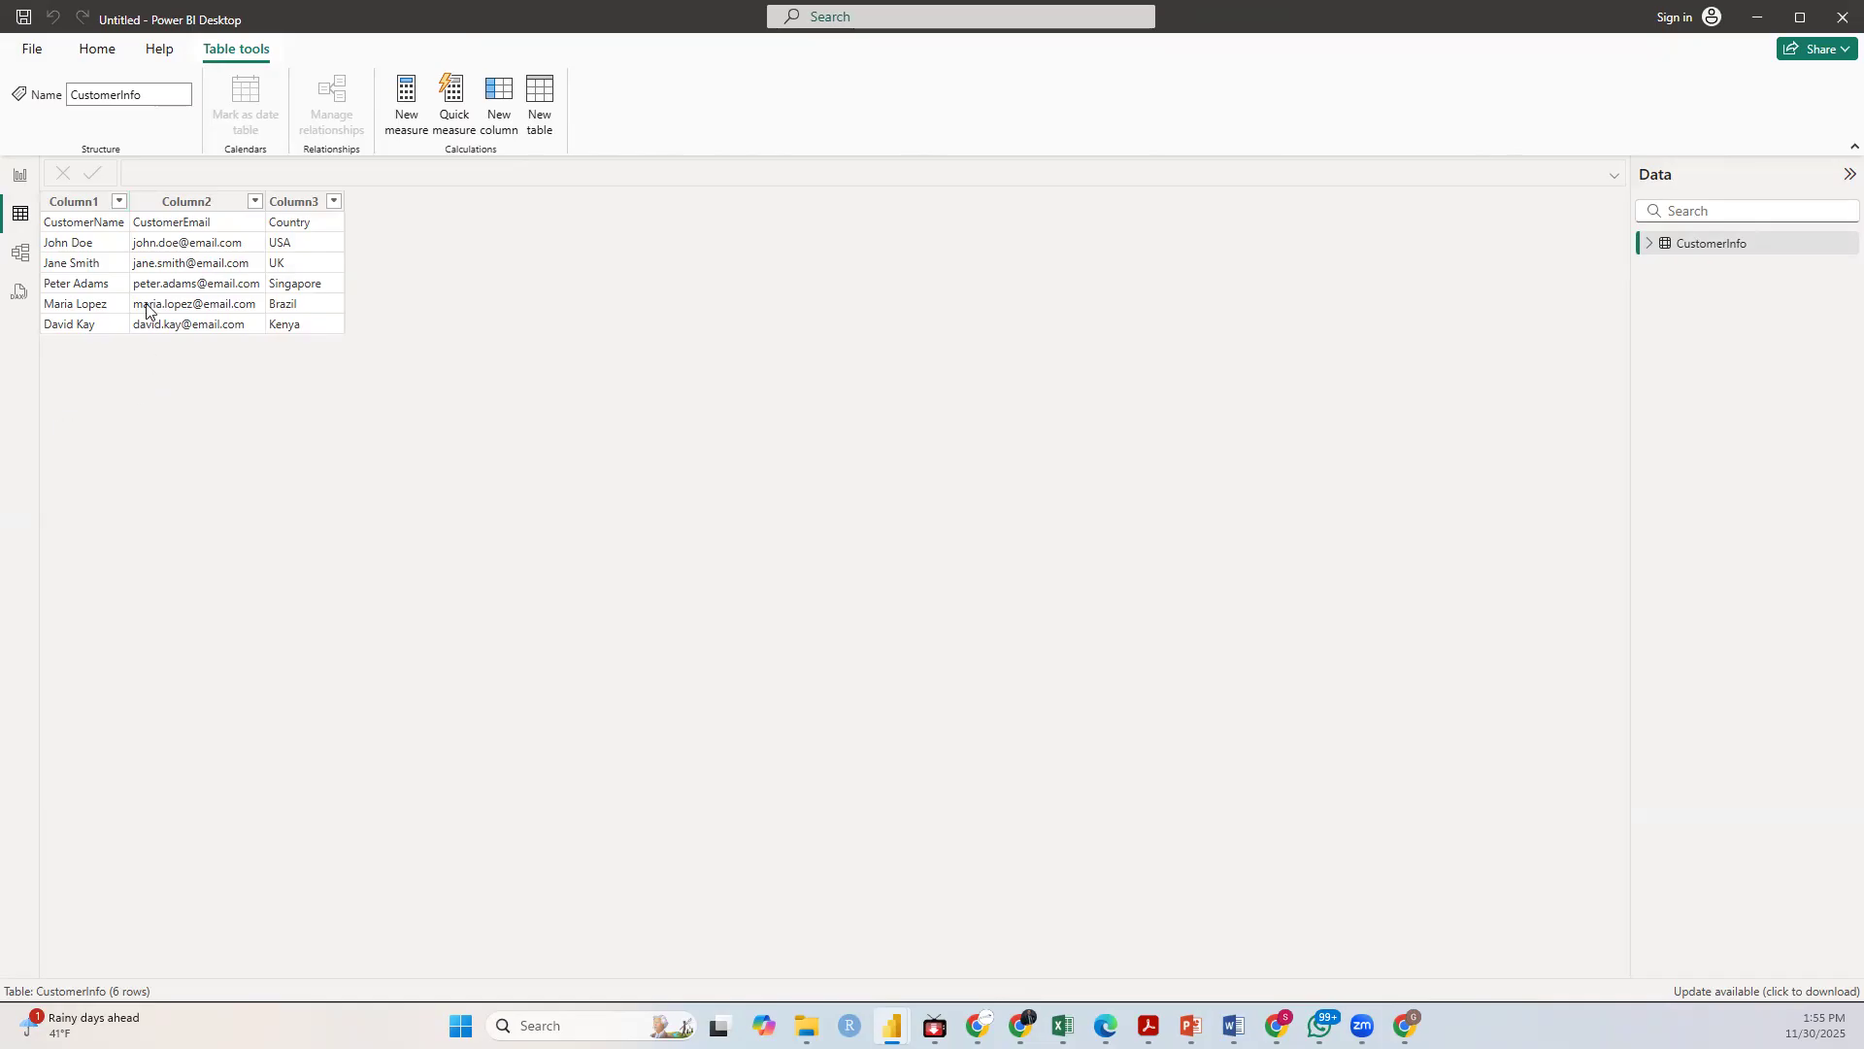
{"action": "left_click", "coordinate": [18, 181]}
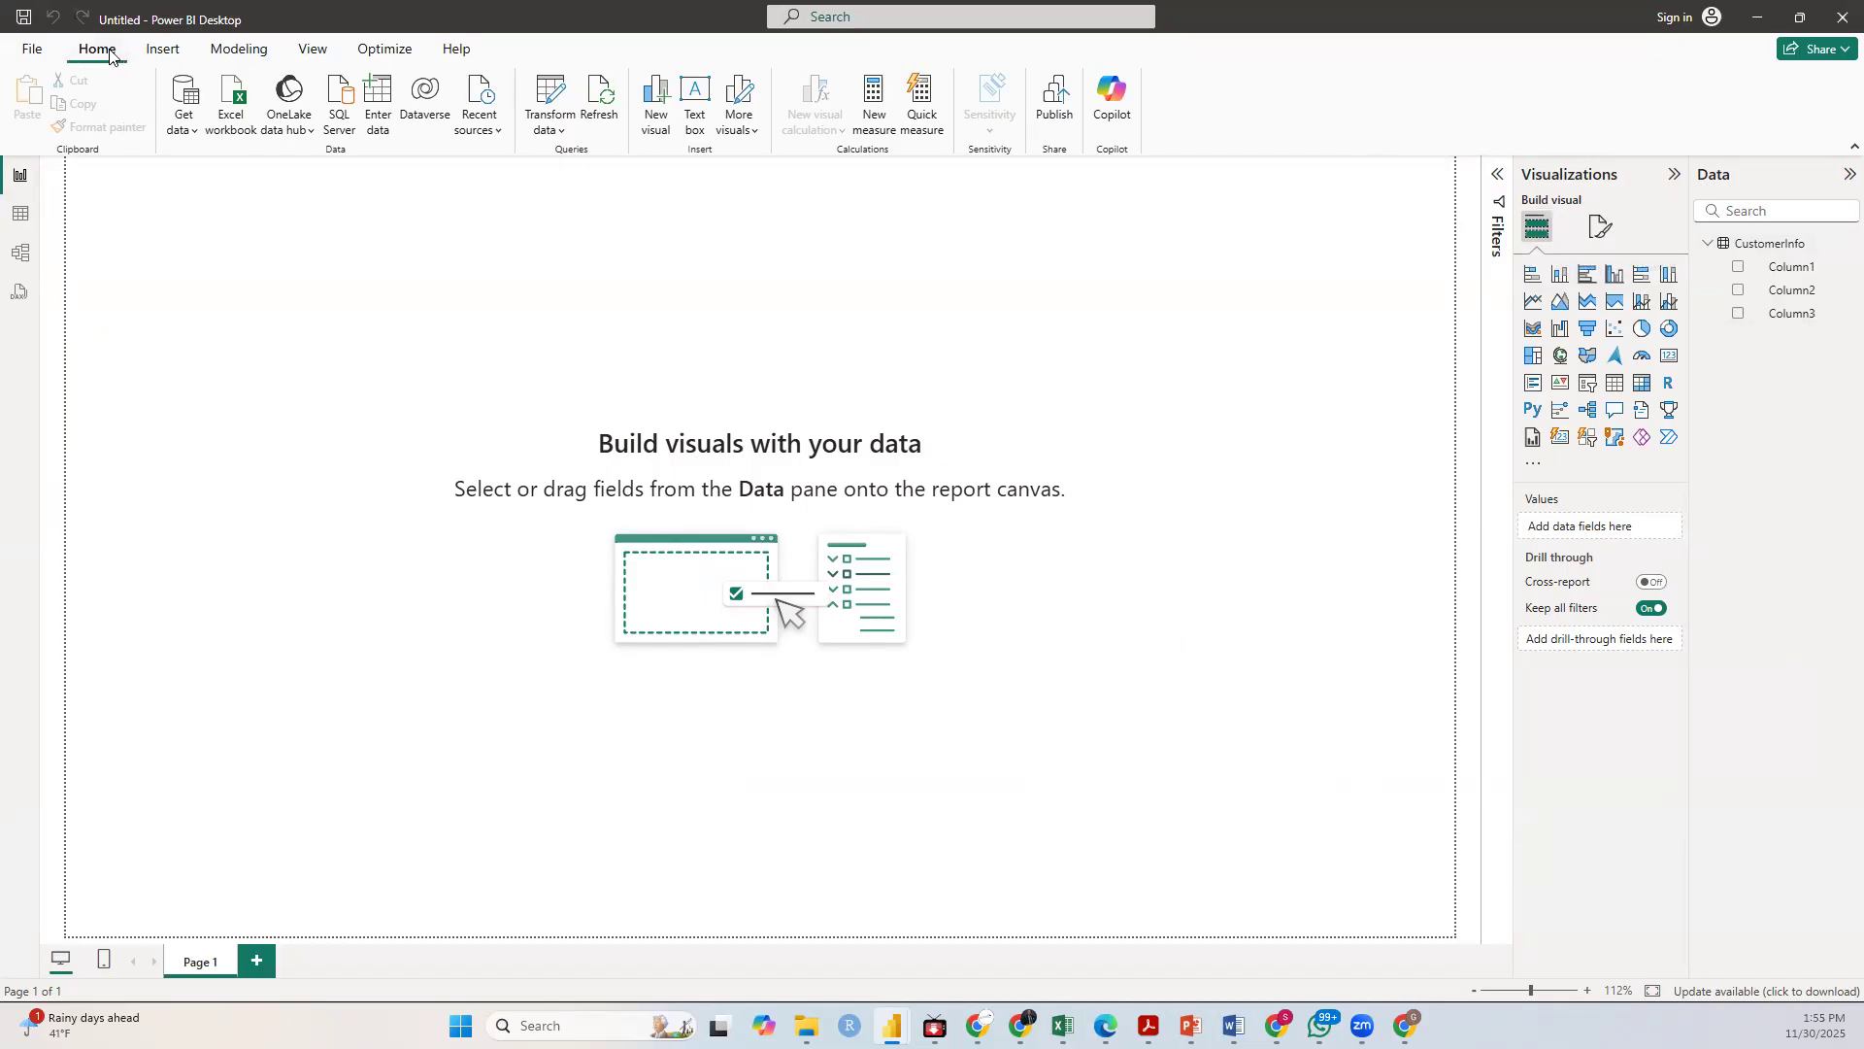
Step: Import Regions_Lookup.csv as a Text/CSV source and load it into the report
{"action": "left_click", "coordinate": [187, 131]}
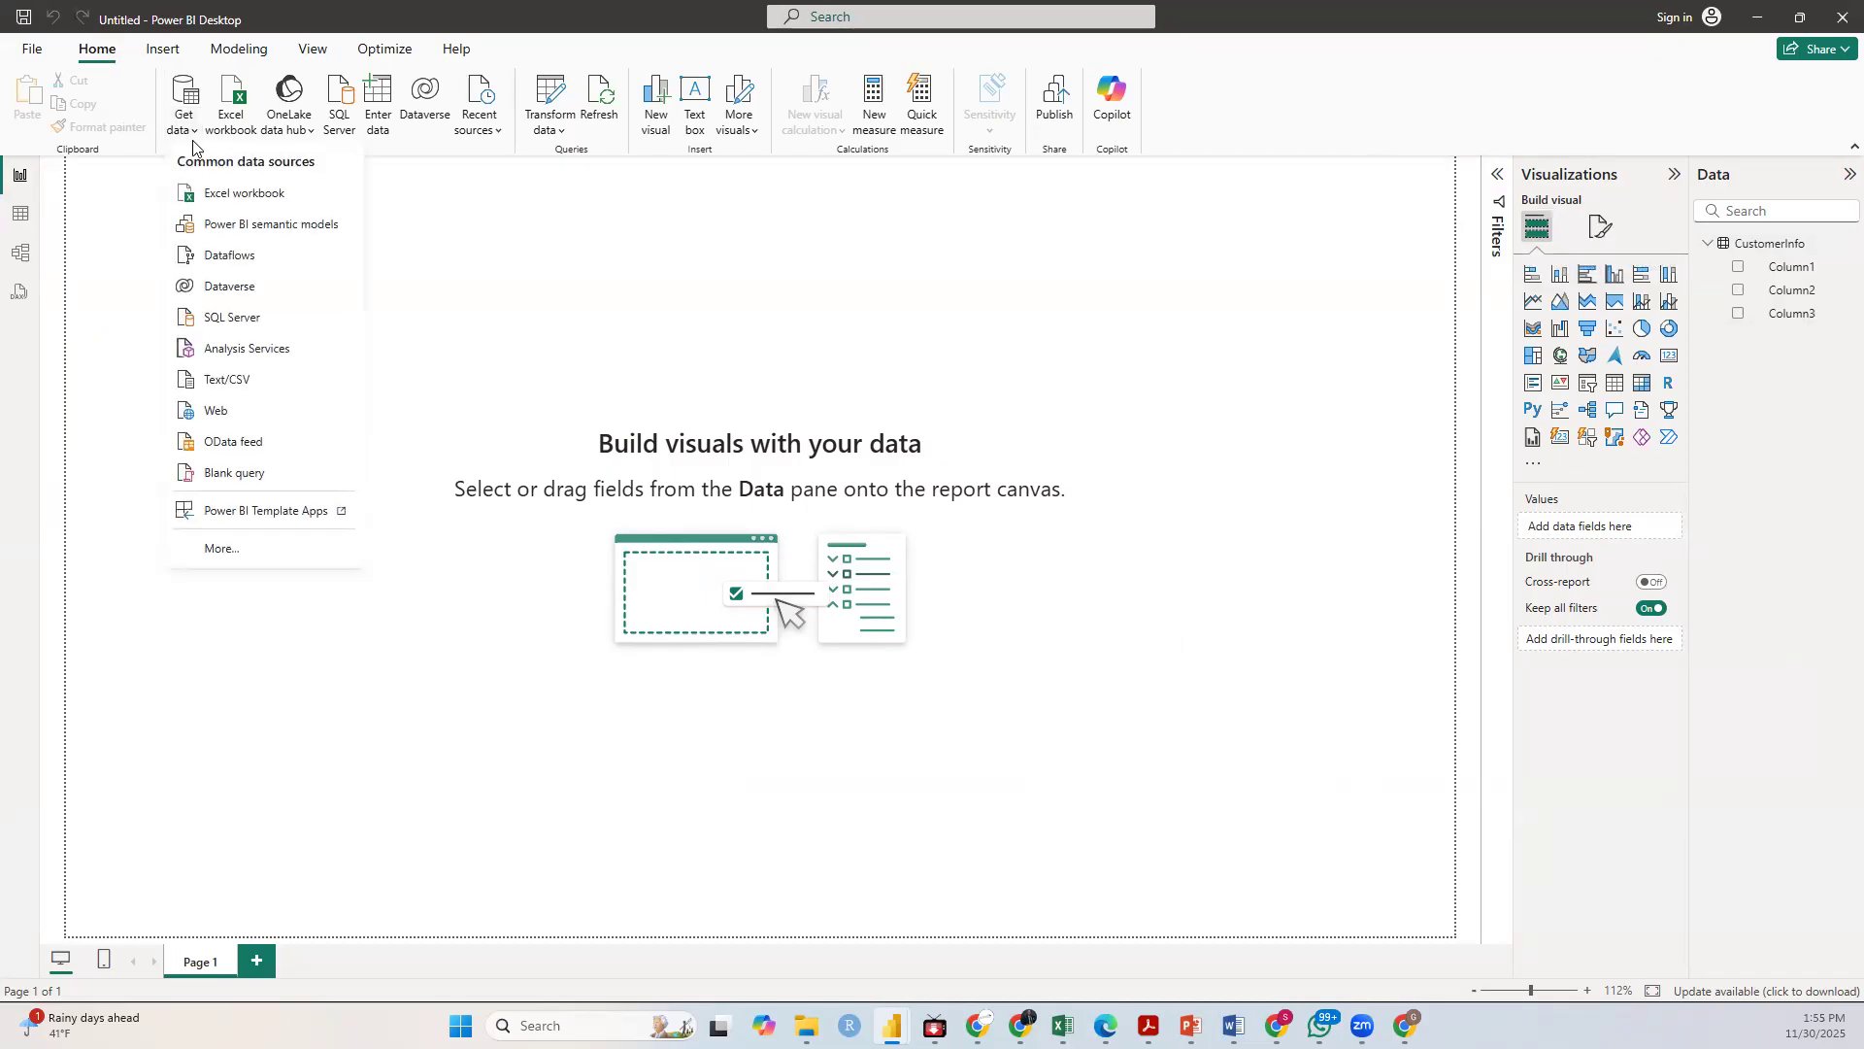
{"action": "left_click", "coordinate": [240, 379]}
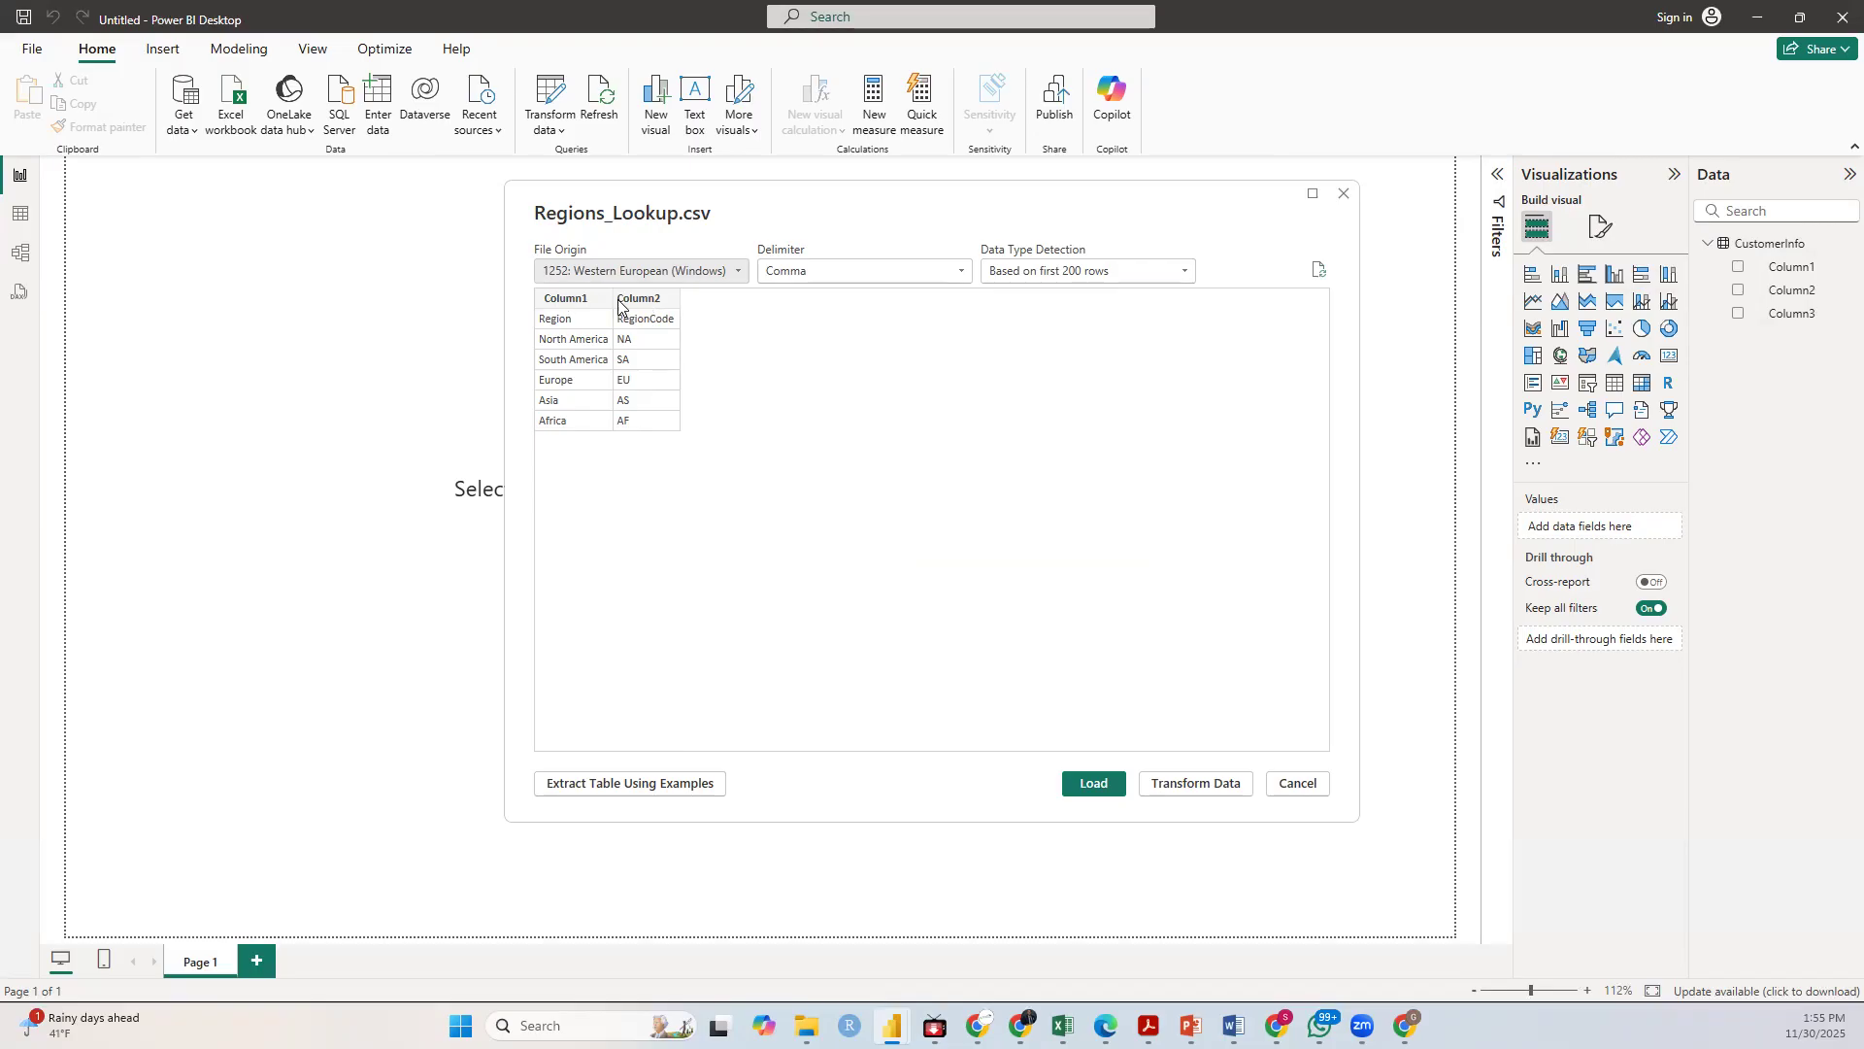
{"action": "left_click", "coordinate": [1092, 782]}
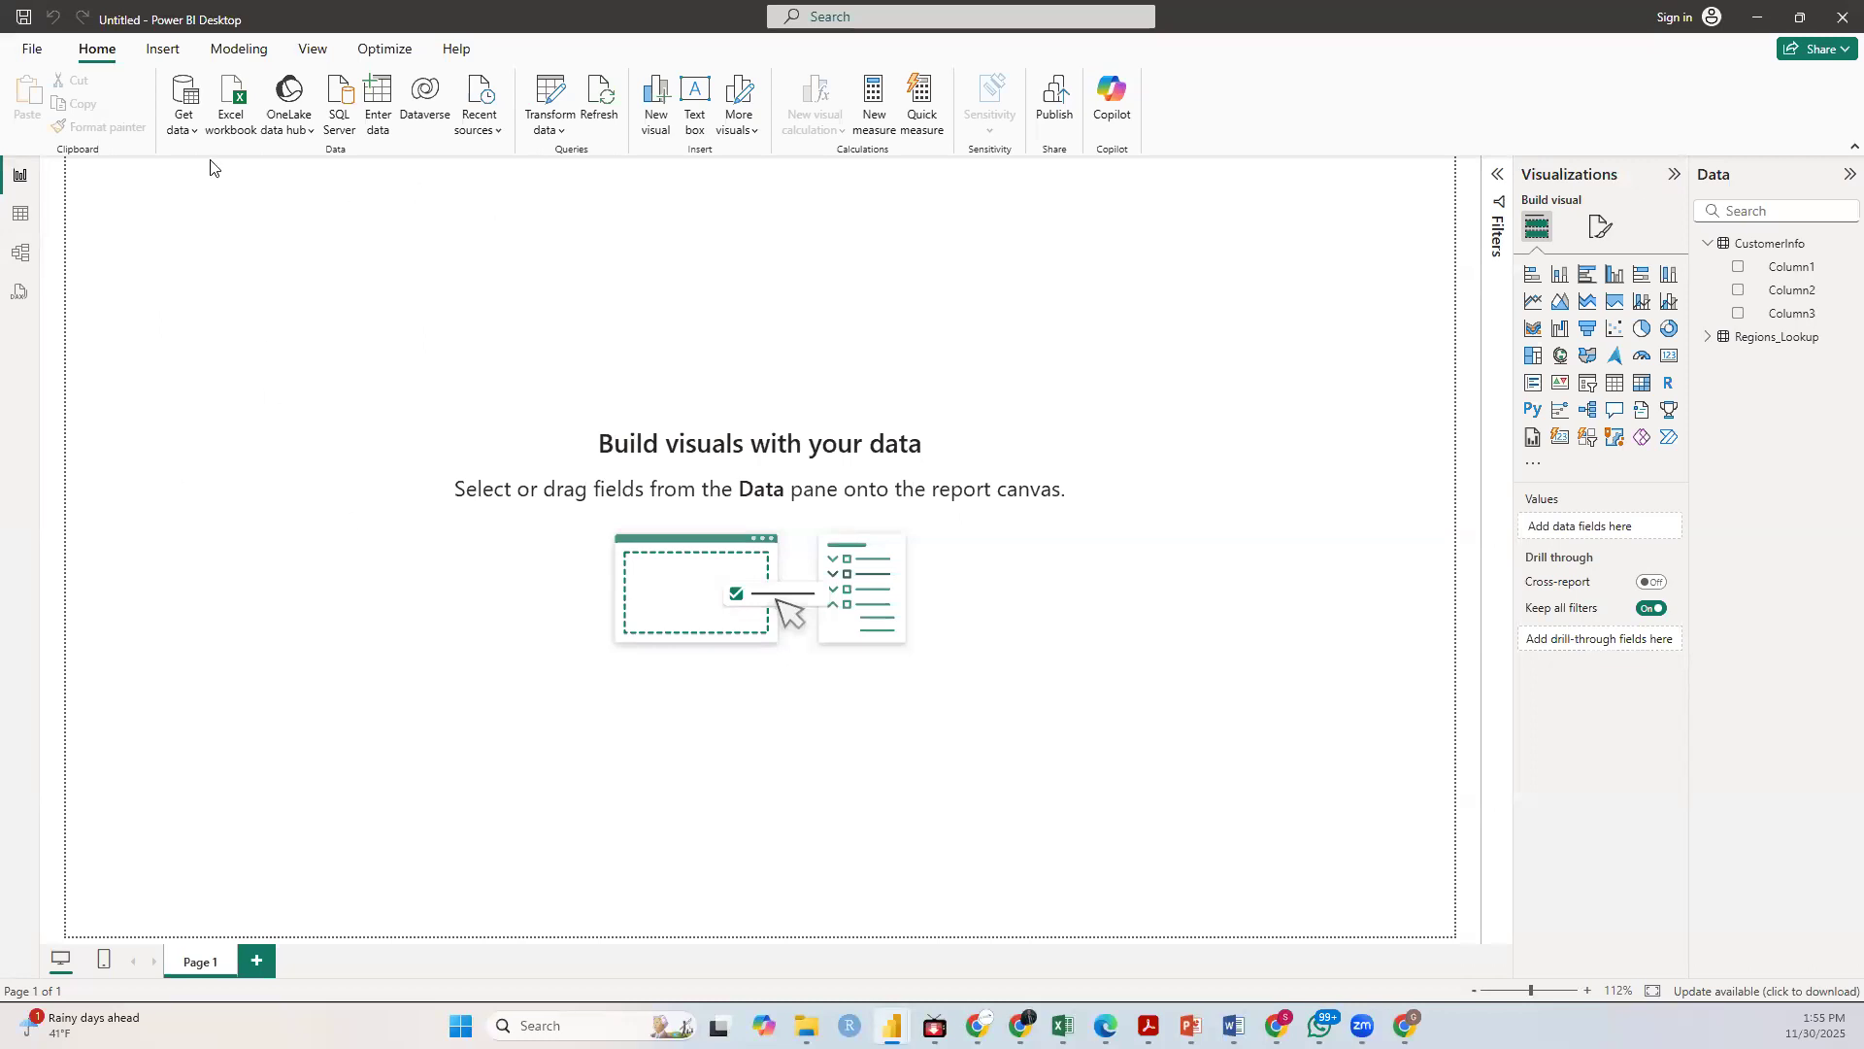
Step: Import SalesData.csv as a Text/CSV source and load it into the report without transforming it
{"action": "left_click", "coordinate": [185, 123]}
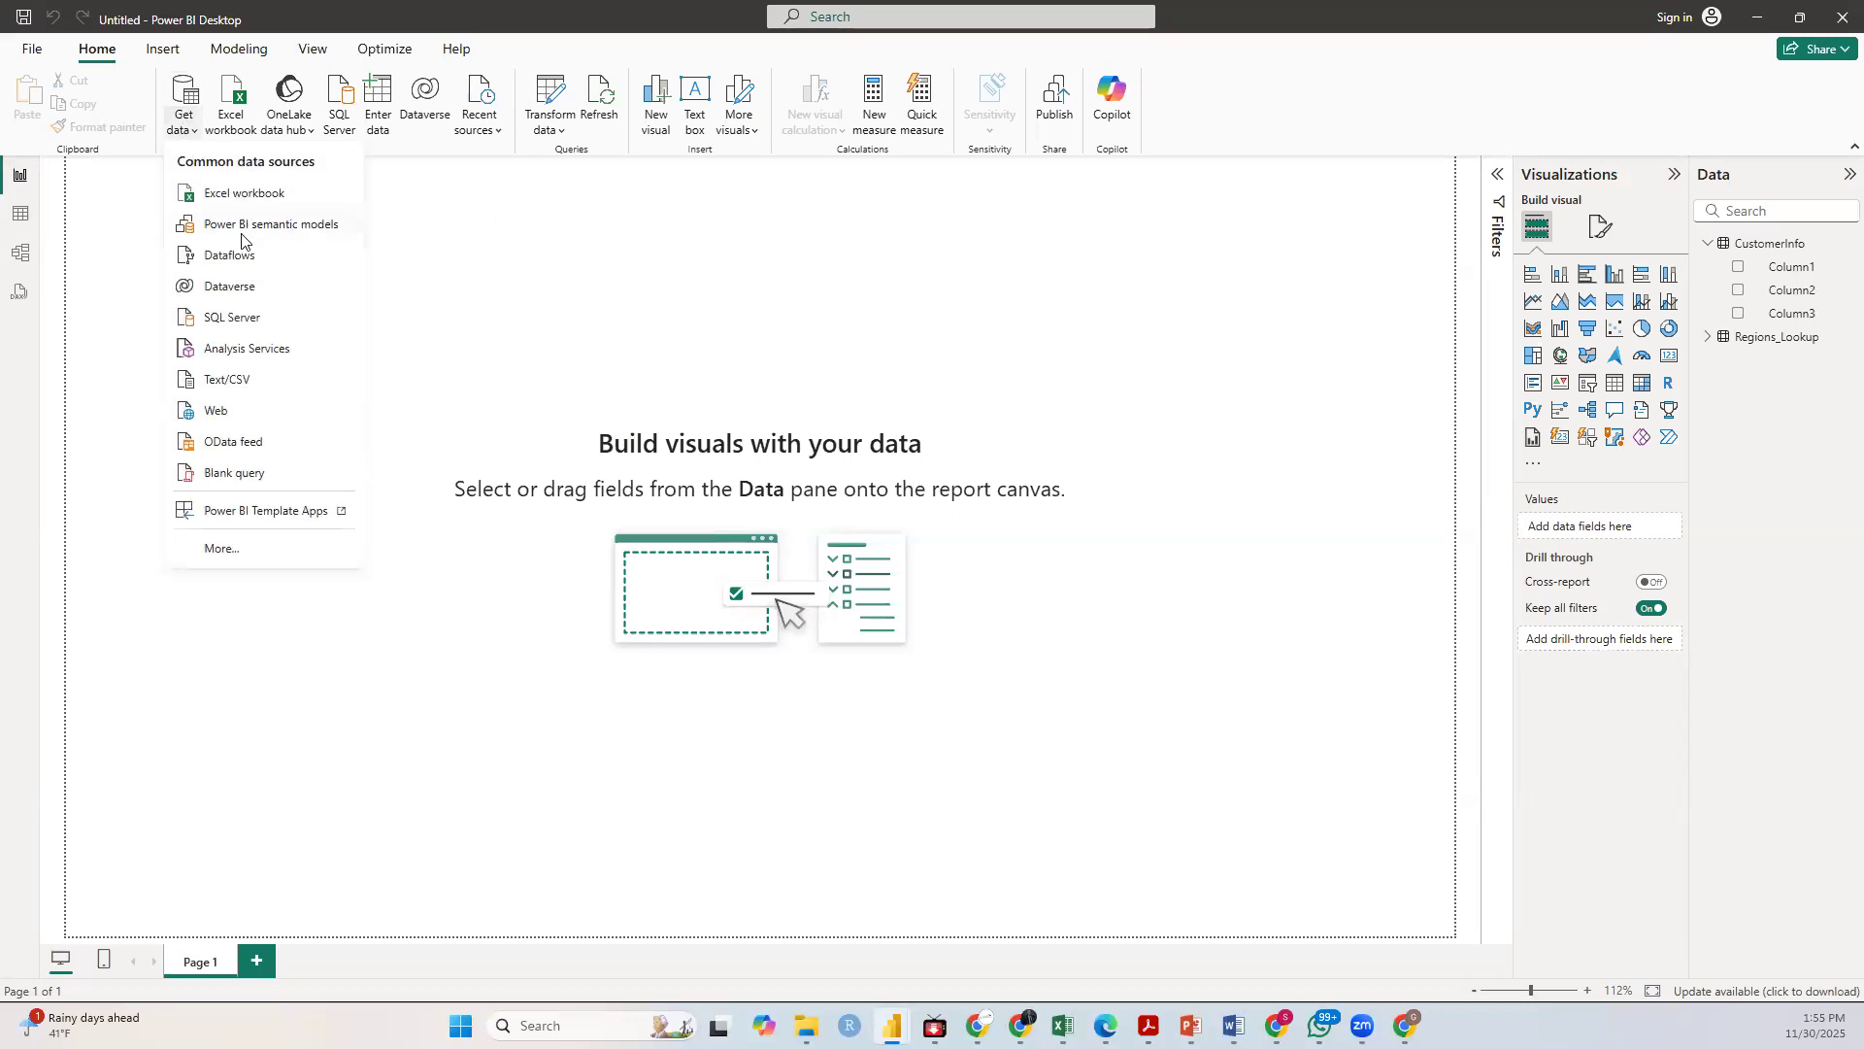
{"action": "left_click", "coordinate": [238, 388]}
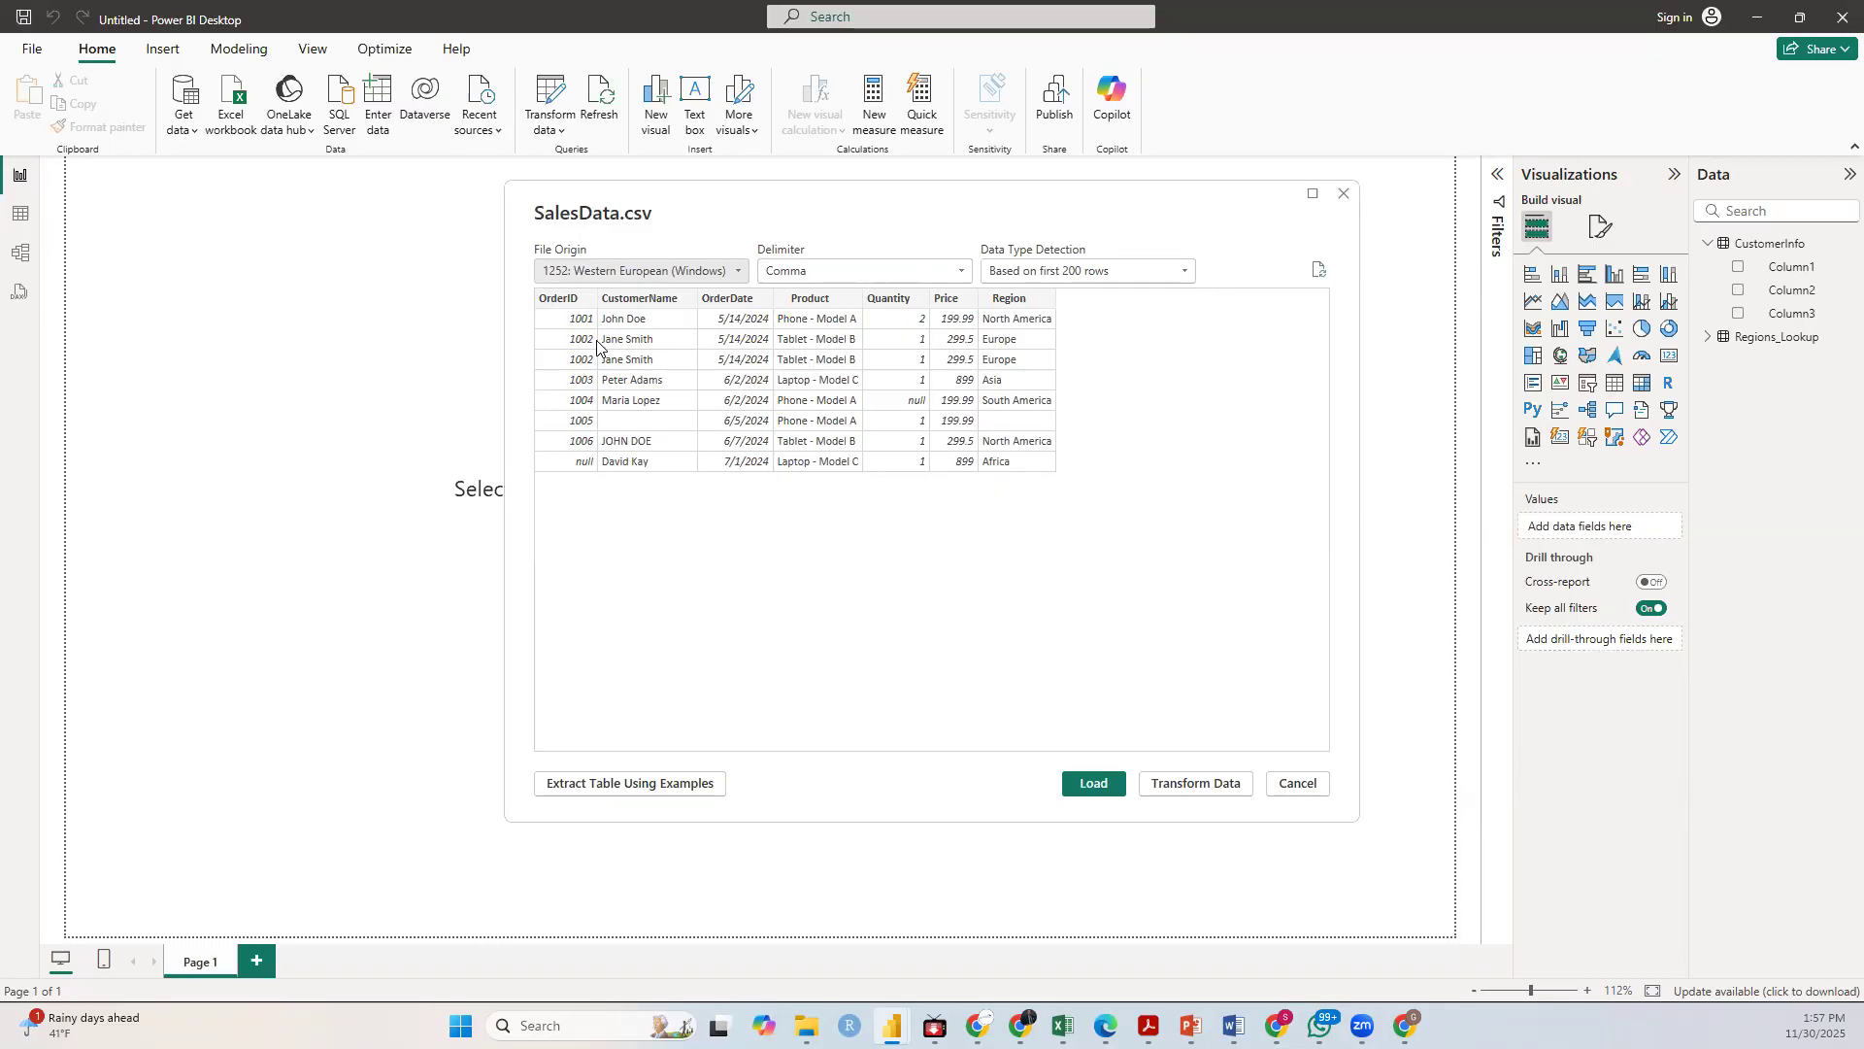
{"action": "left_click", "coordinate": [1091, 781]}
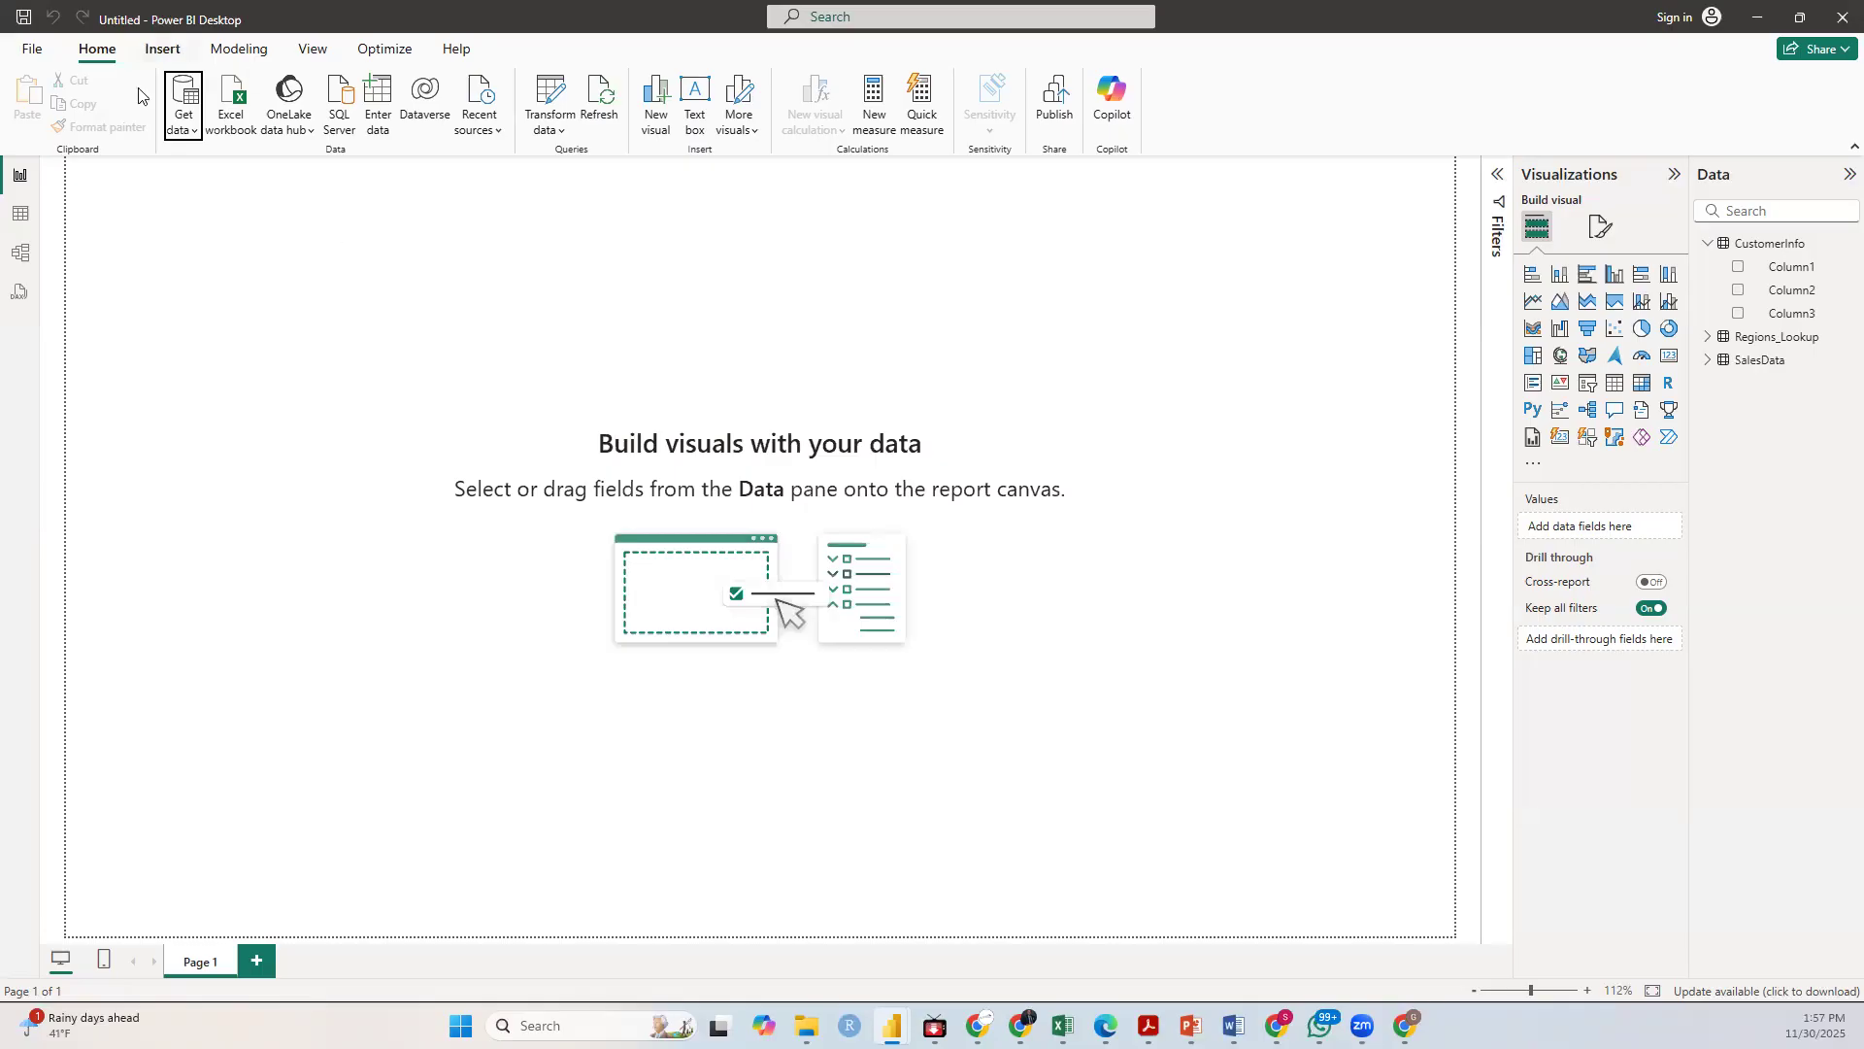
Step: Import SalesData_Q2.csv as a Text/CSV source and load it into the report
{"action": "left_click", "coordinate": [183, 119]}
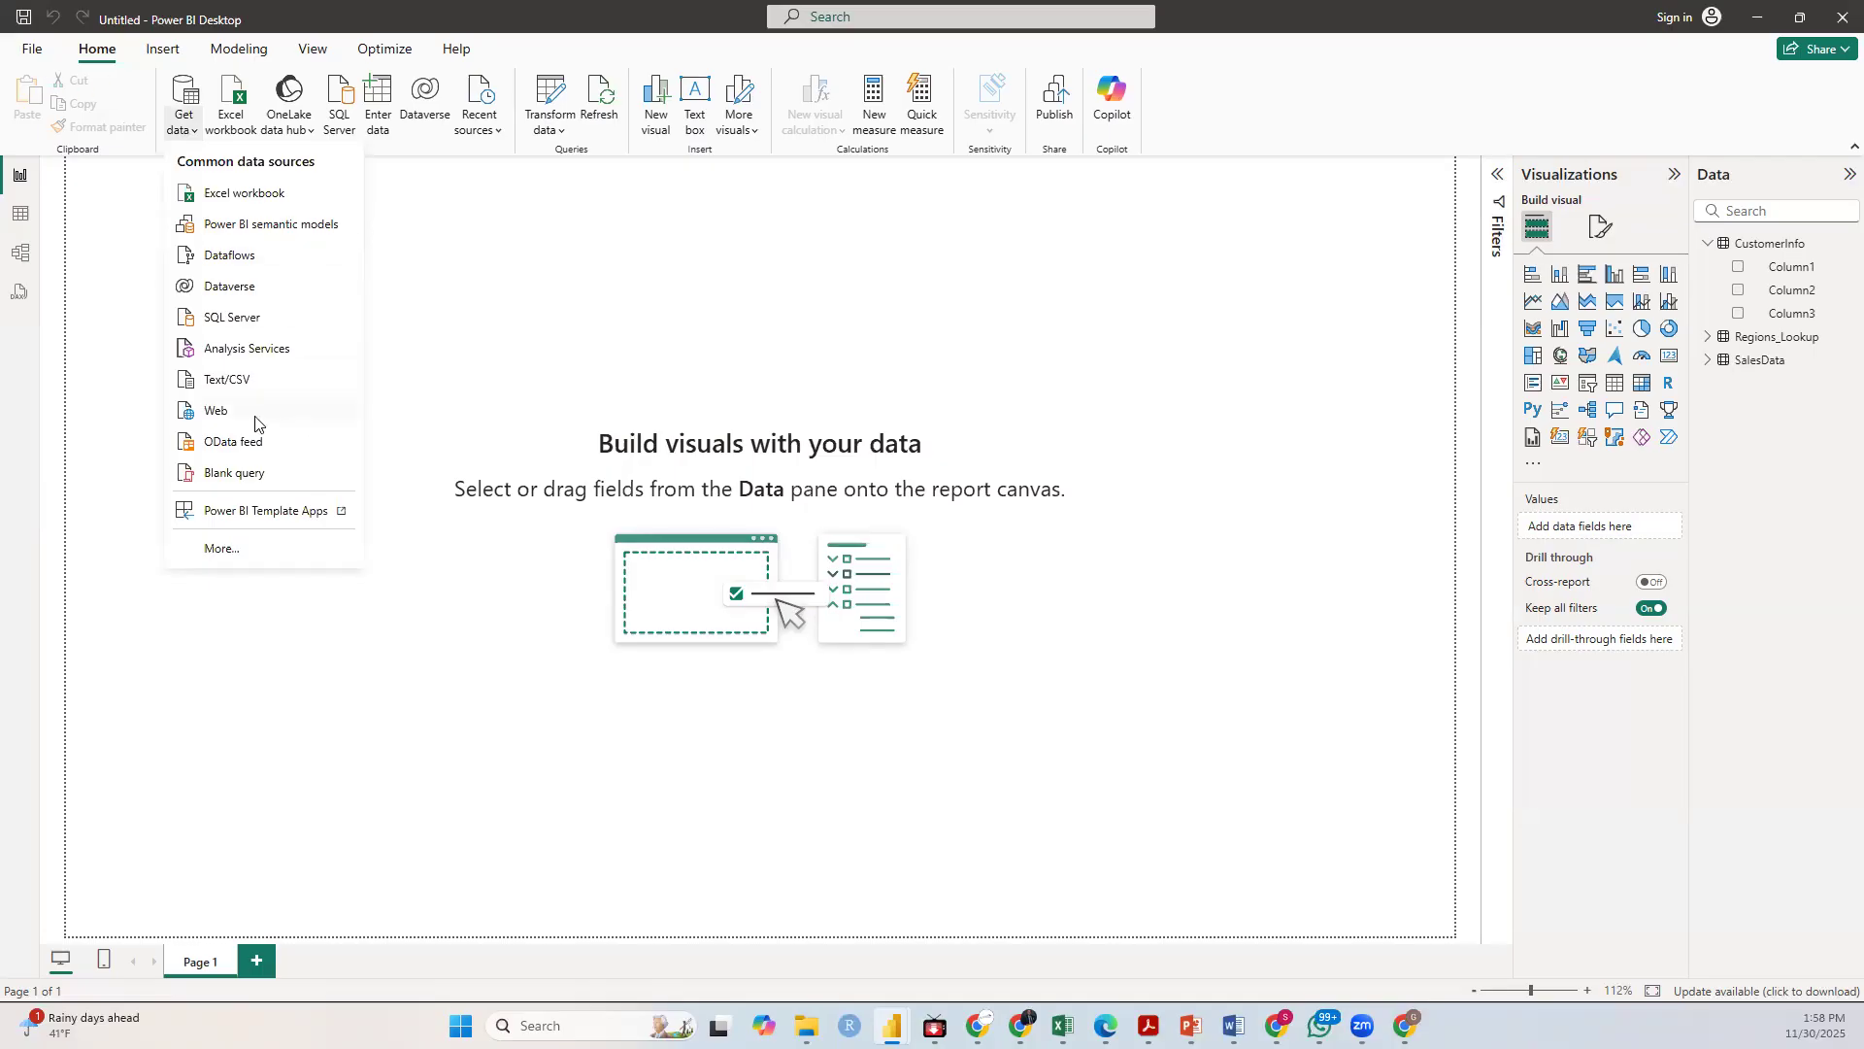
{"action": "left_click", "coordinate": [233, 379]}
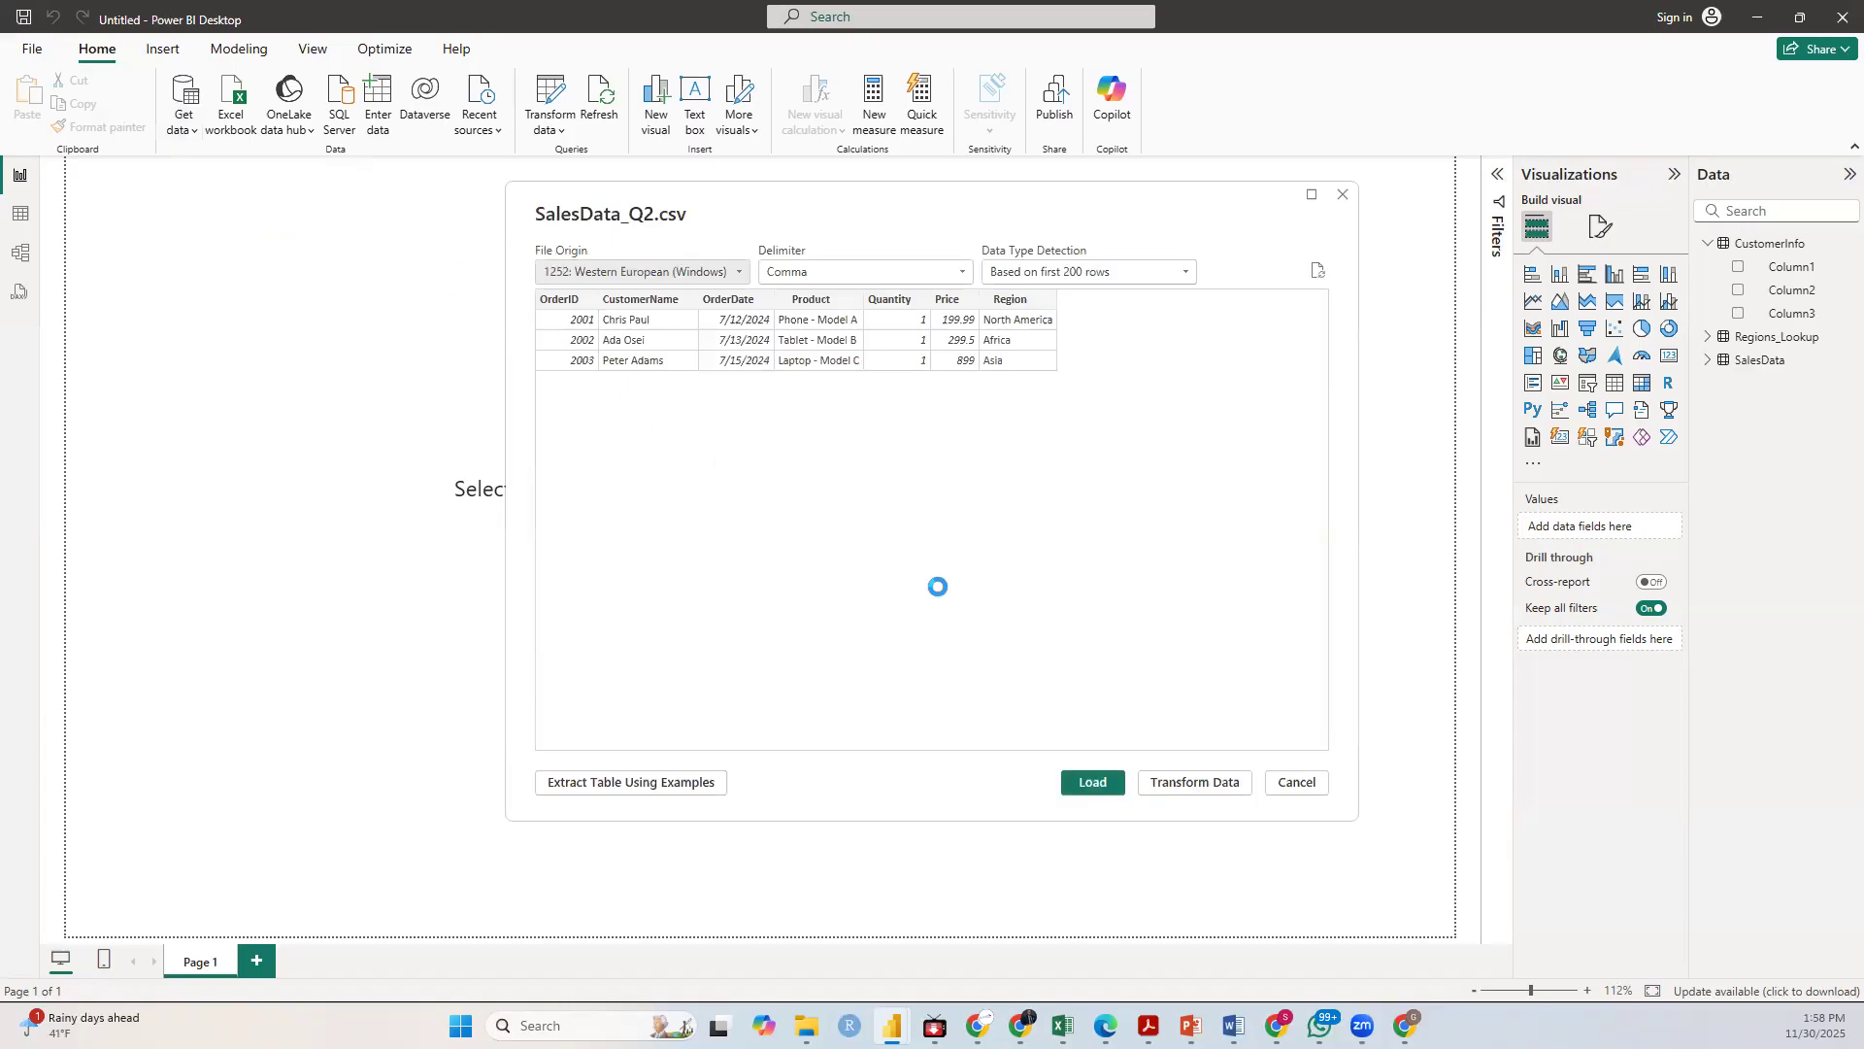
{"action": "left_click", "coordinate": [1095, 782]}
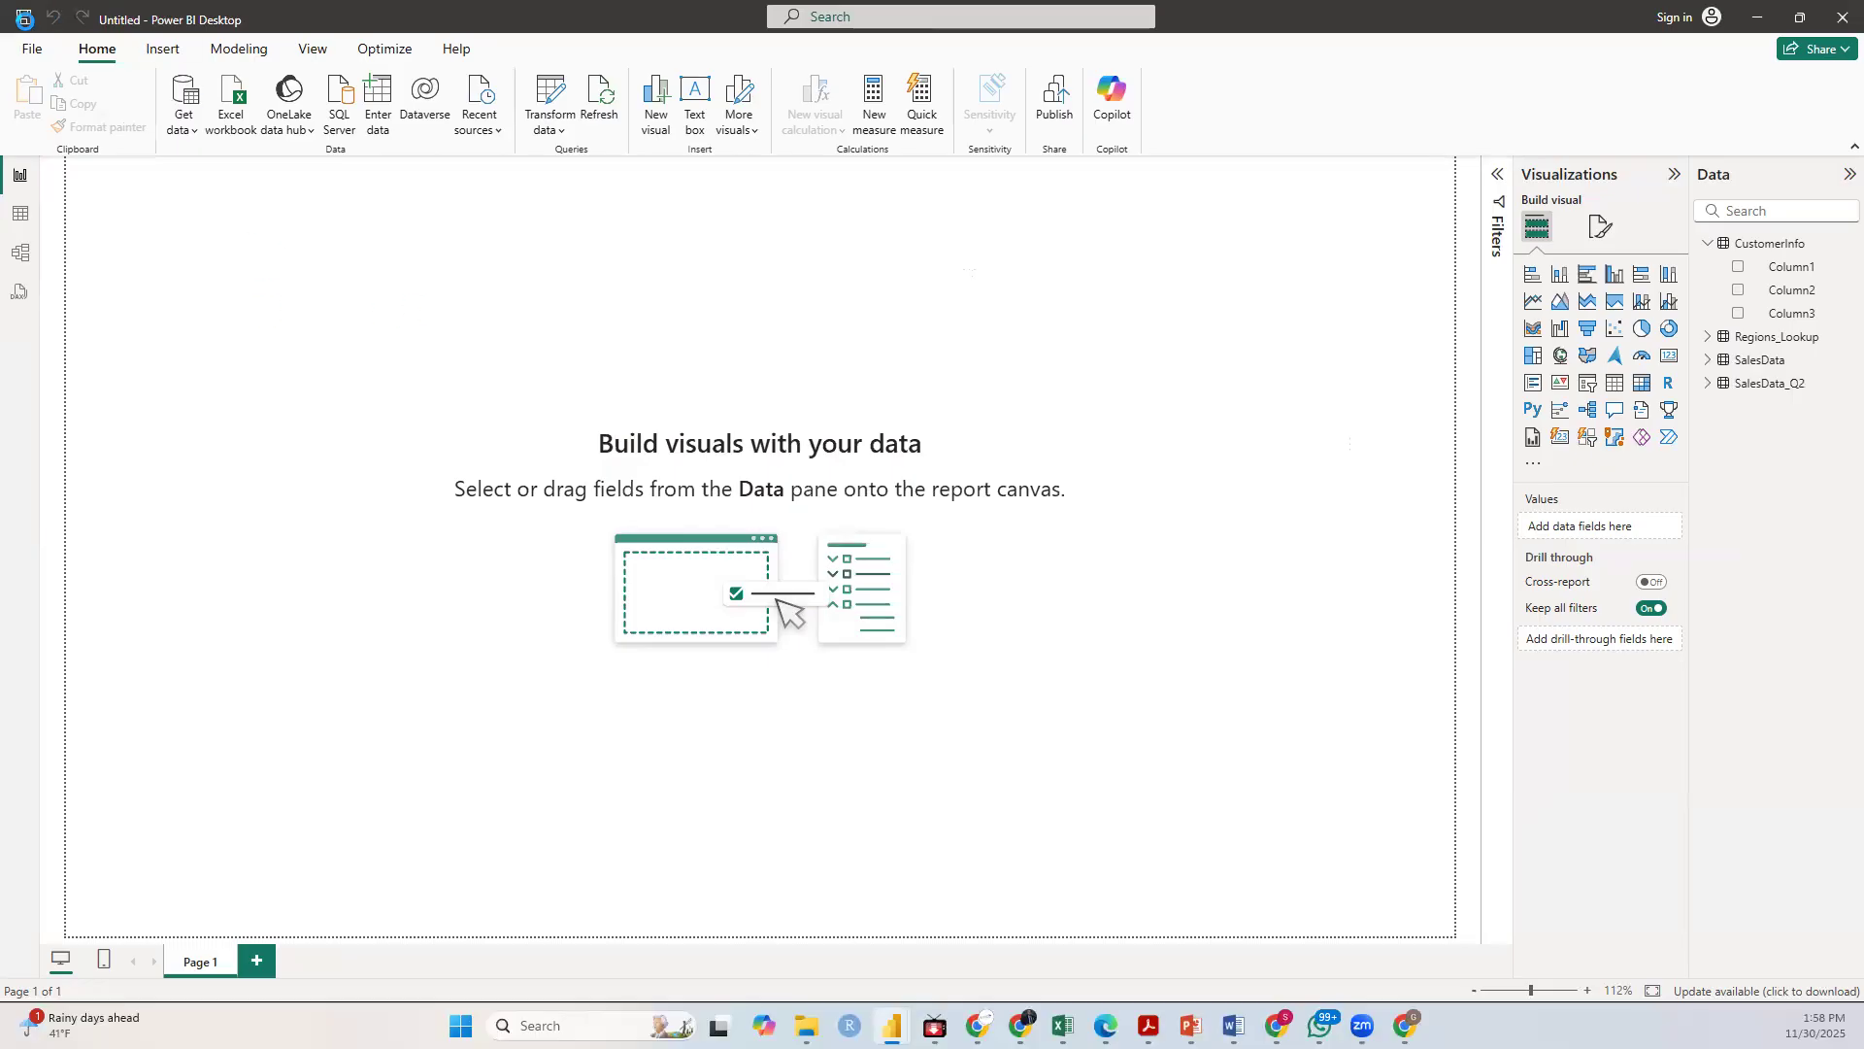
{"action": "left_click", "coordinate": [31, 41]}
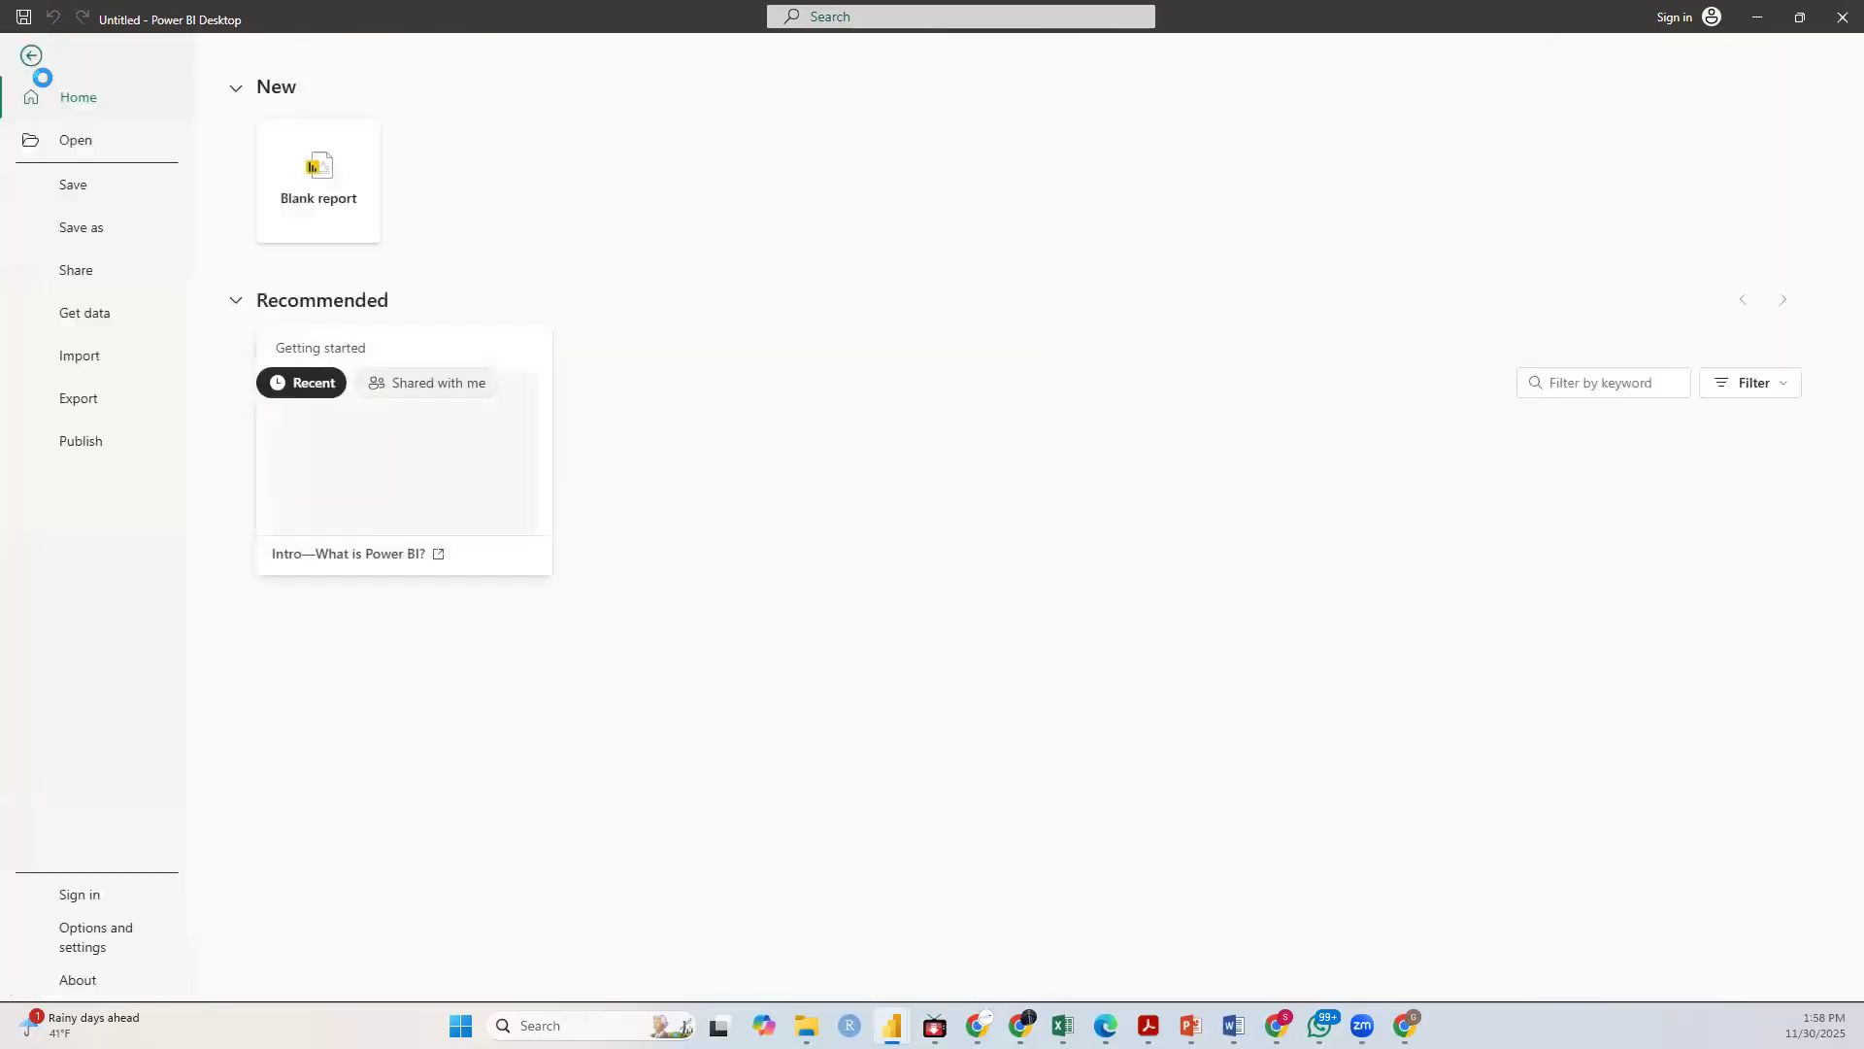
{"action": "left_click", "coordinate": [82, 228]}
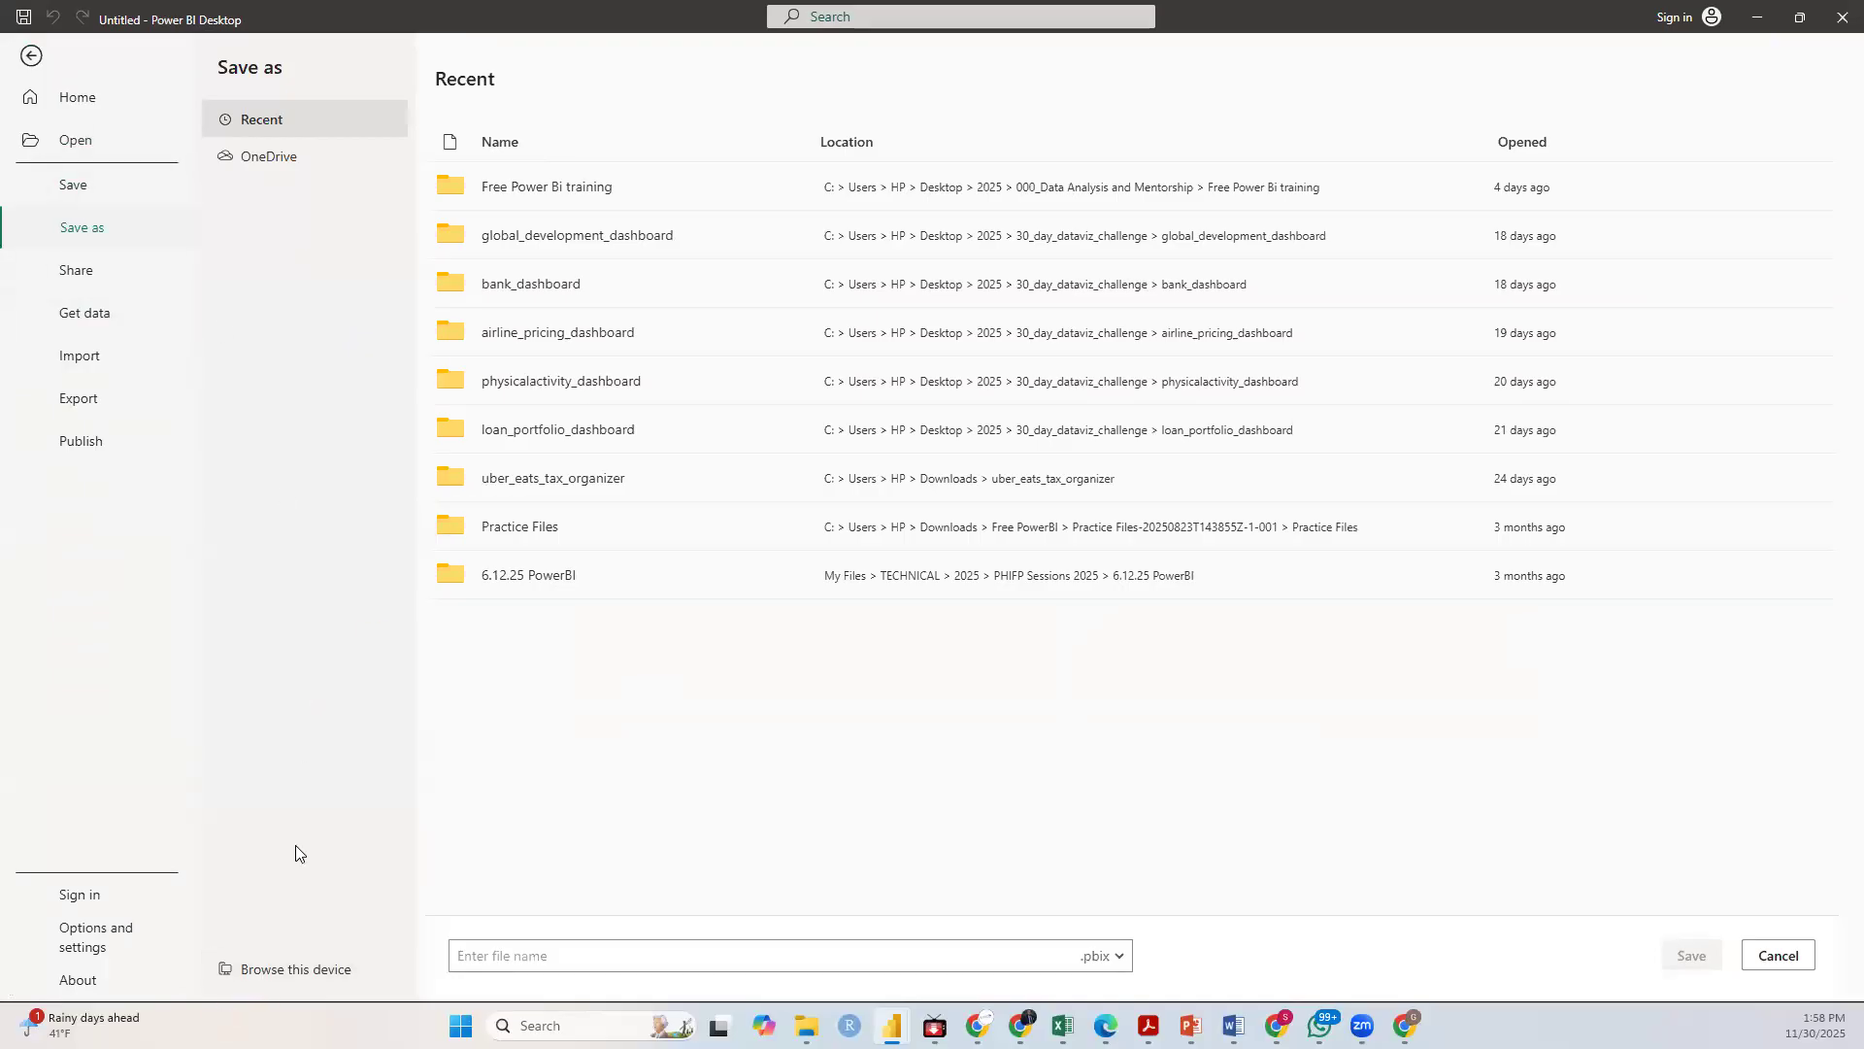
{"action": "left_click", "coordinate": [282, 969]}
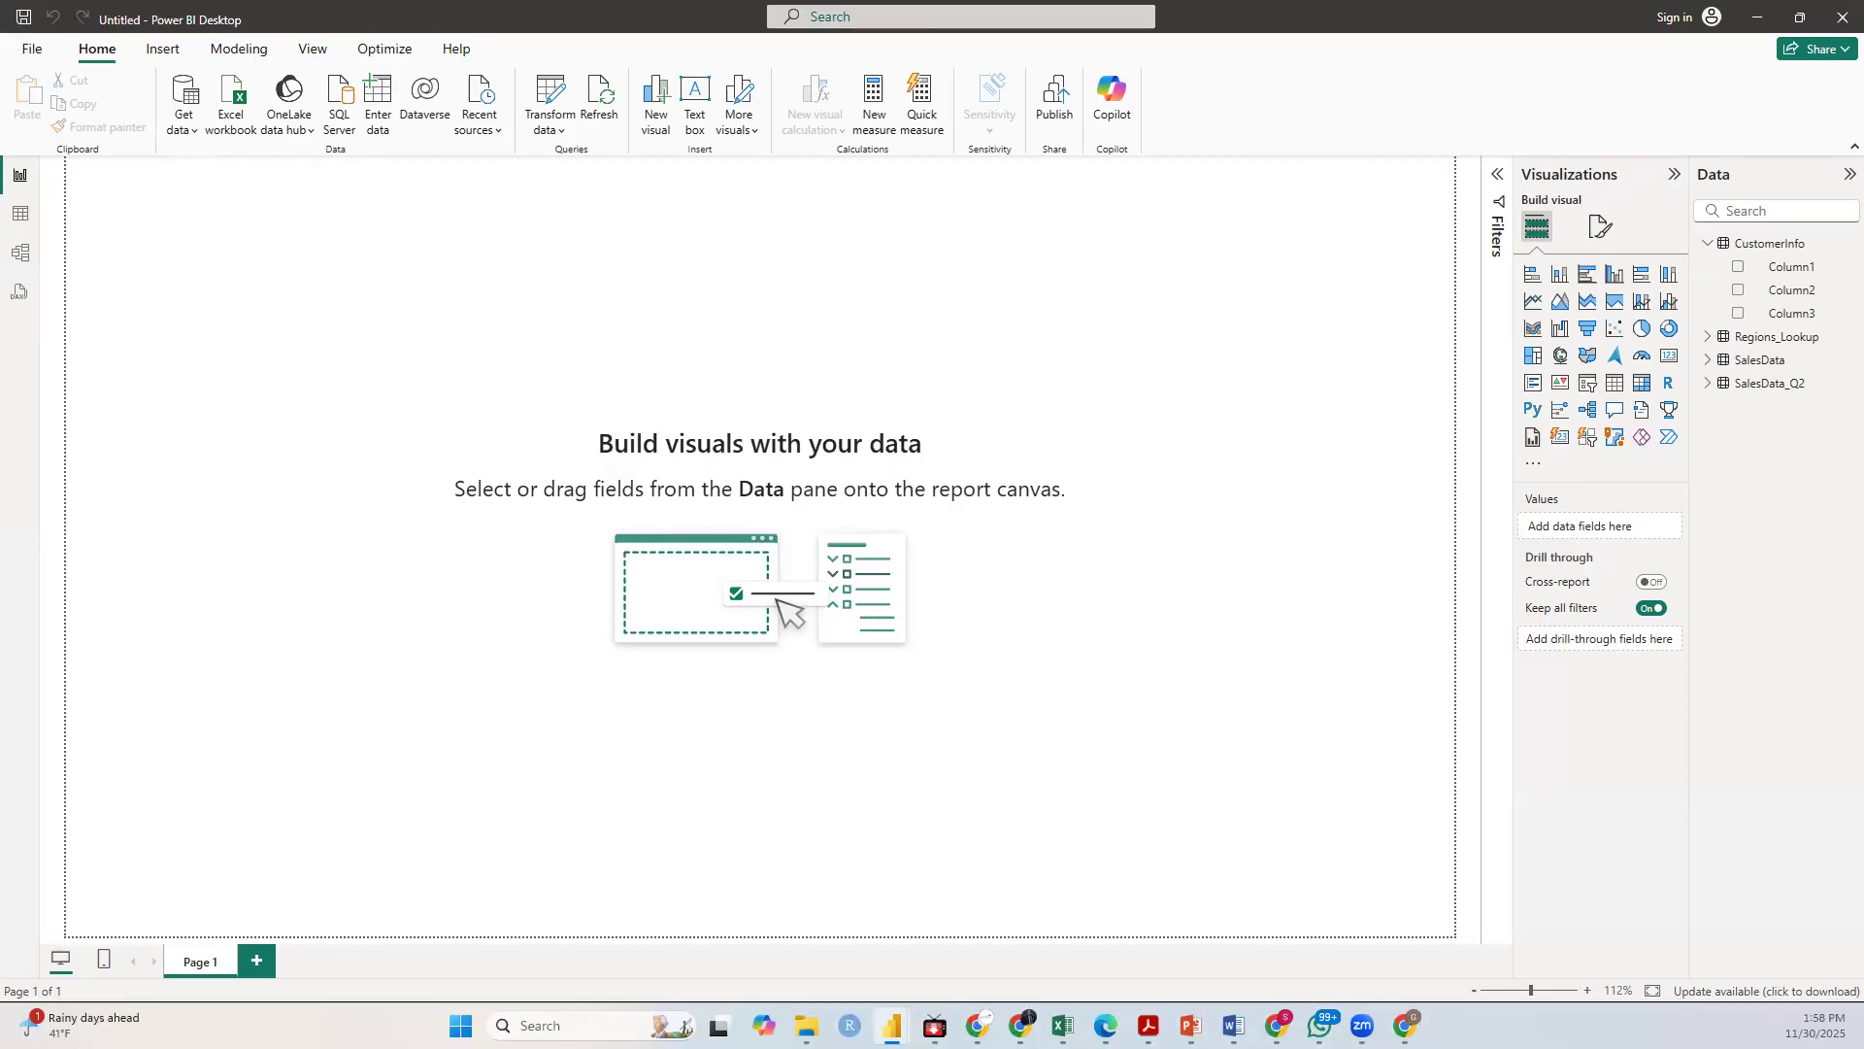
Step: Save the report on this device under the file name powerquery_practice
{"action": "left_click", "coordinate": [32, 48]}
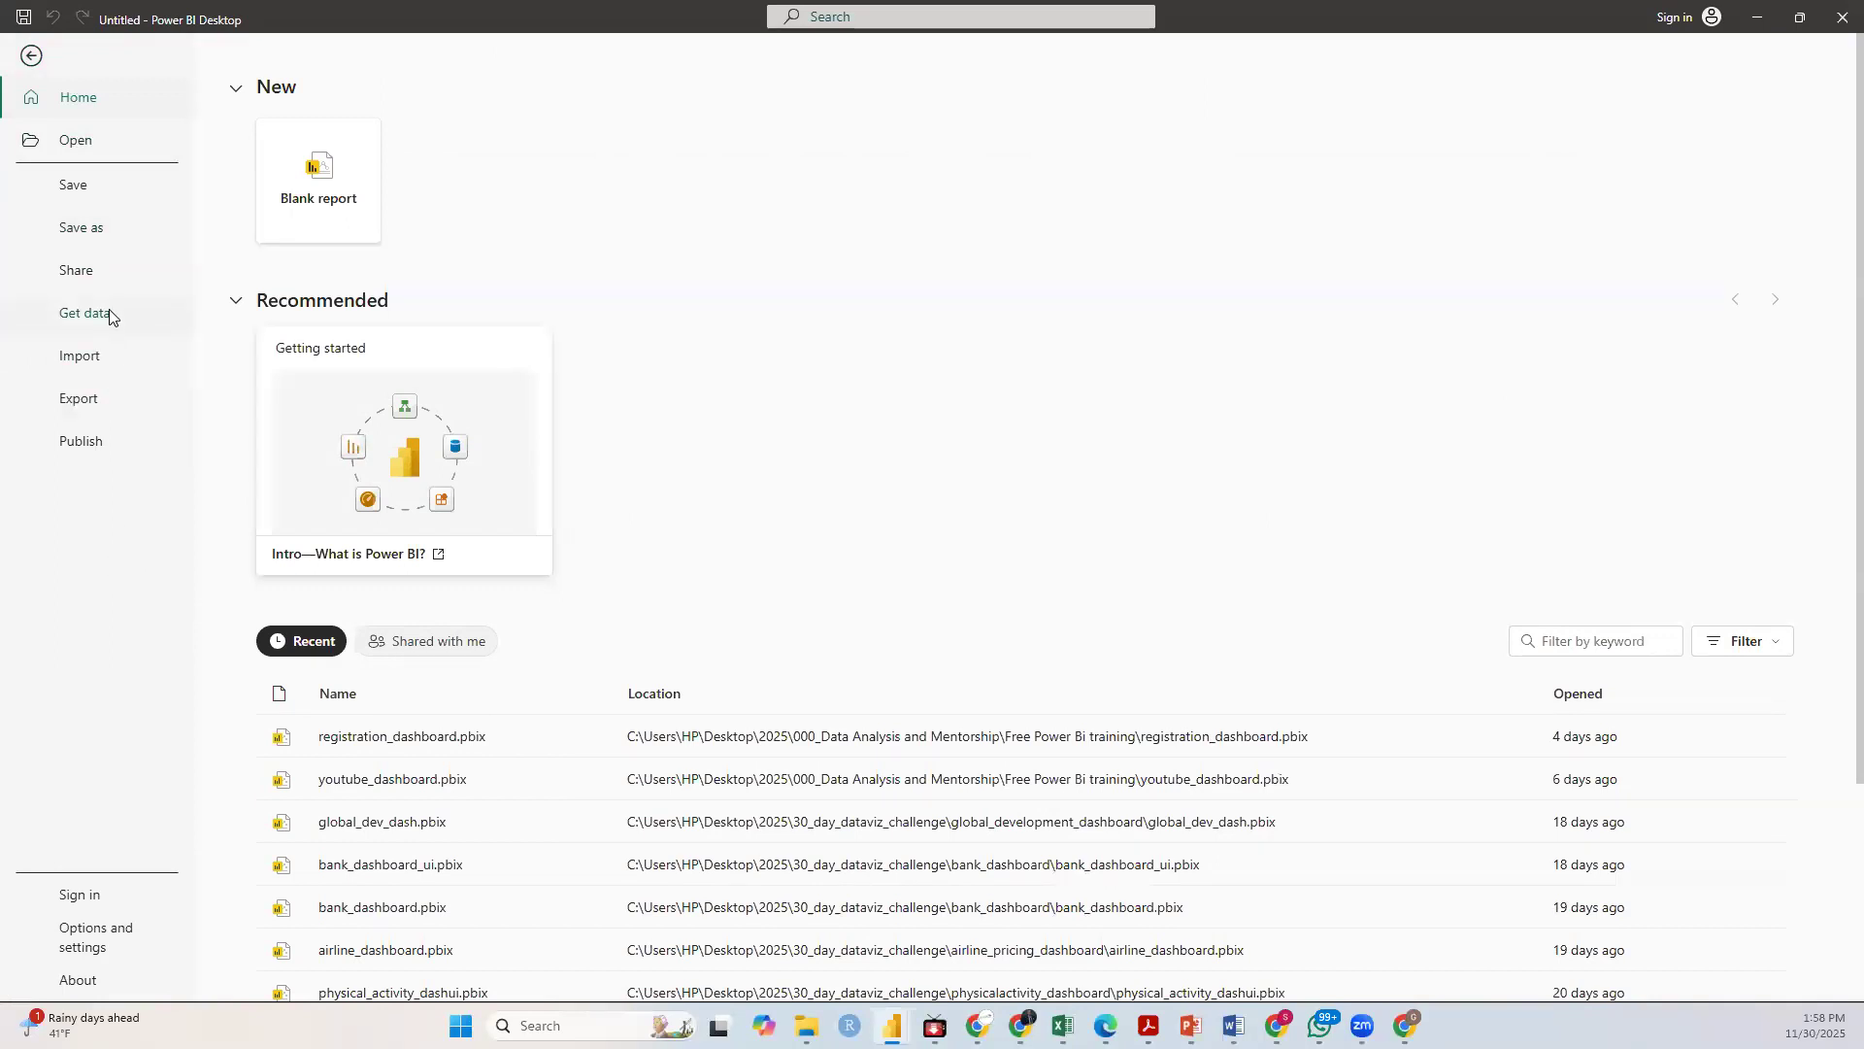
{"action": "left_click", "coordinate": [86, 237]}
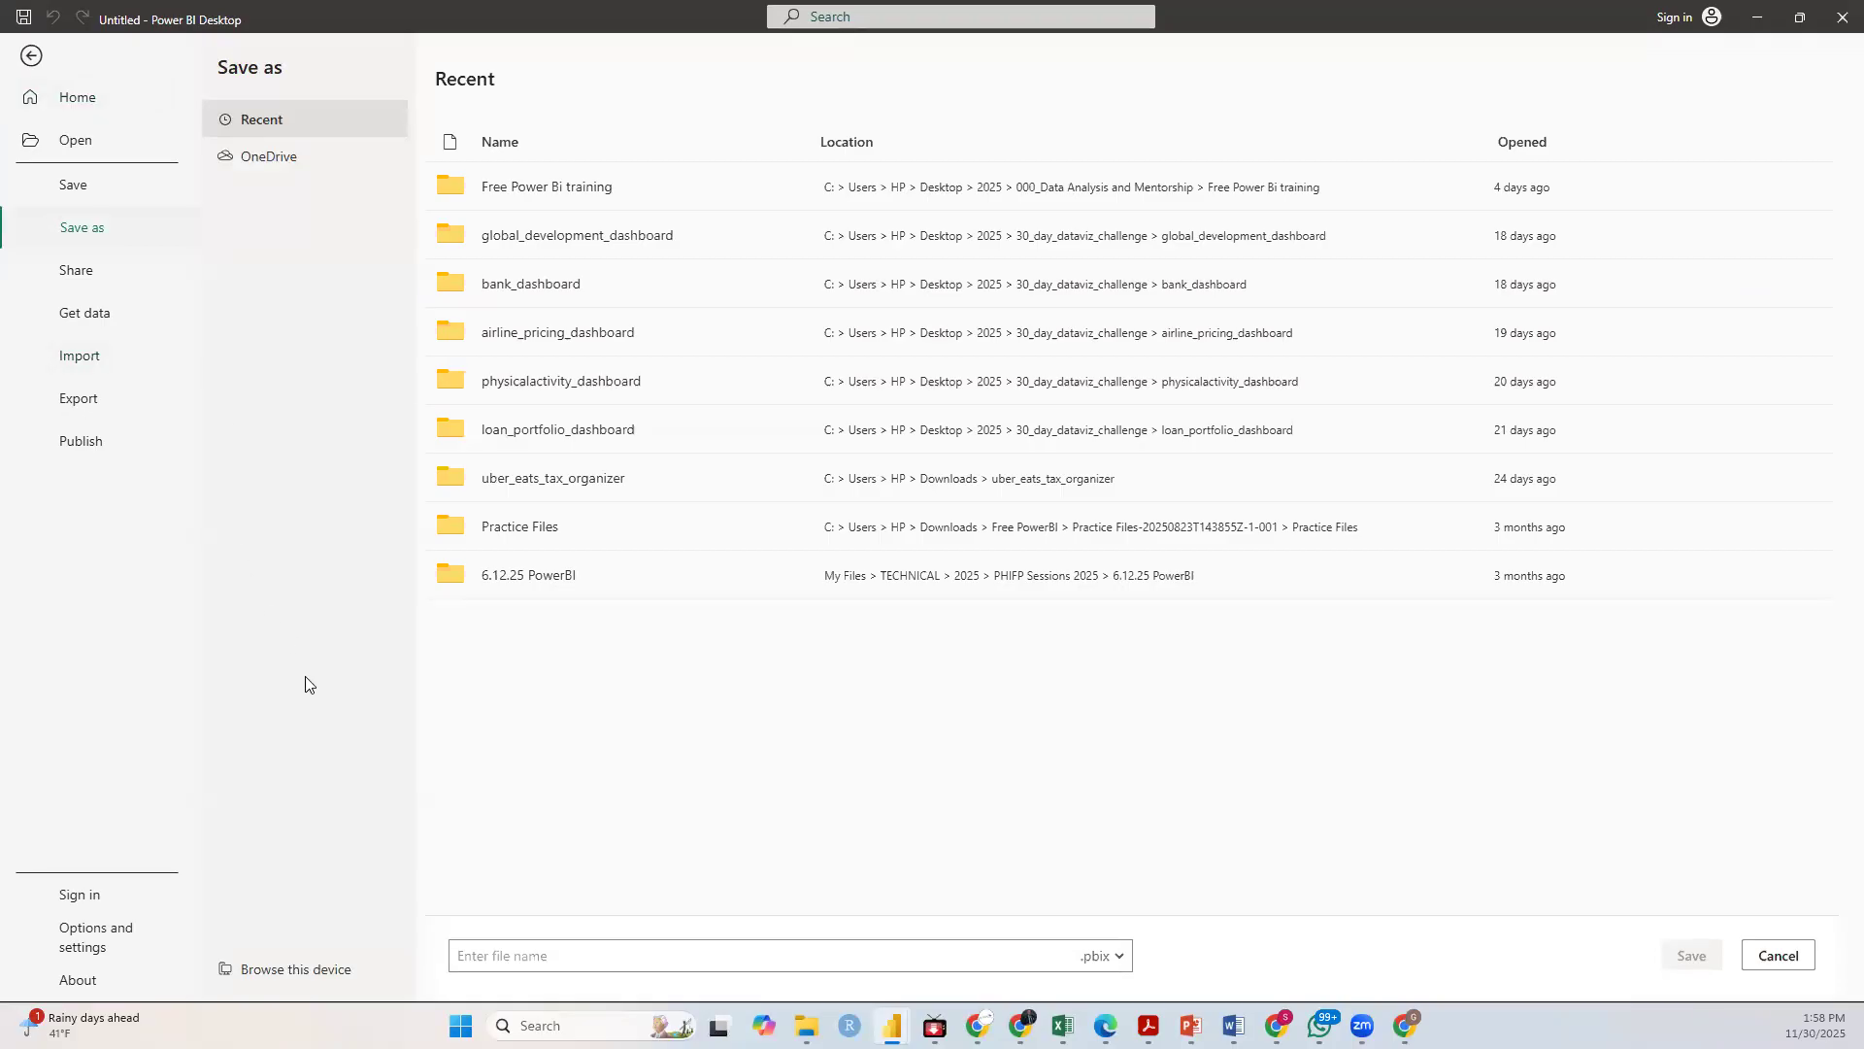
{"action": "left_click", "coordinate": [284, 963]}
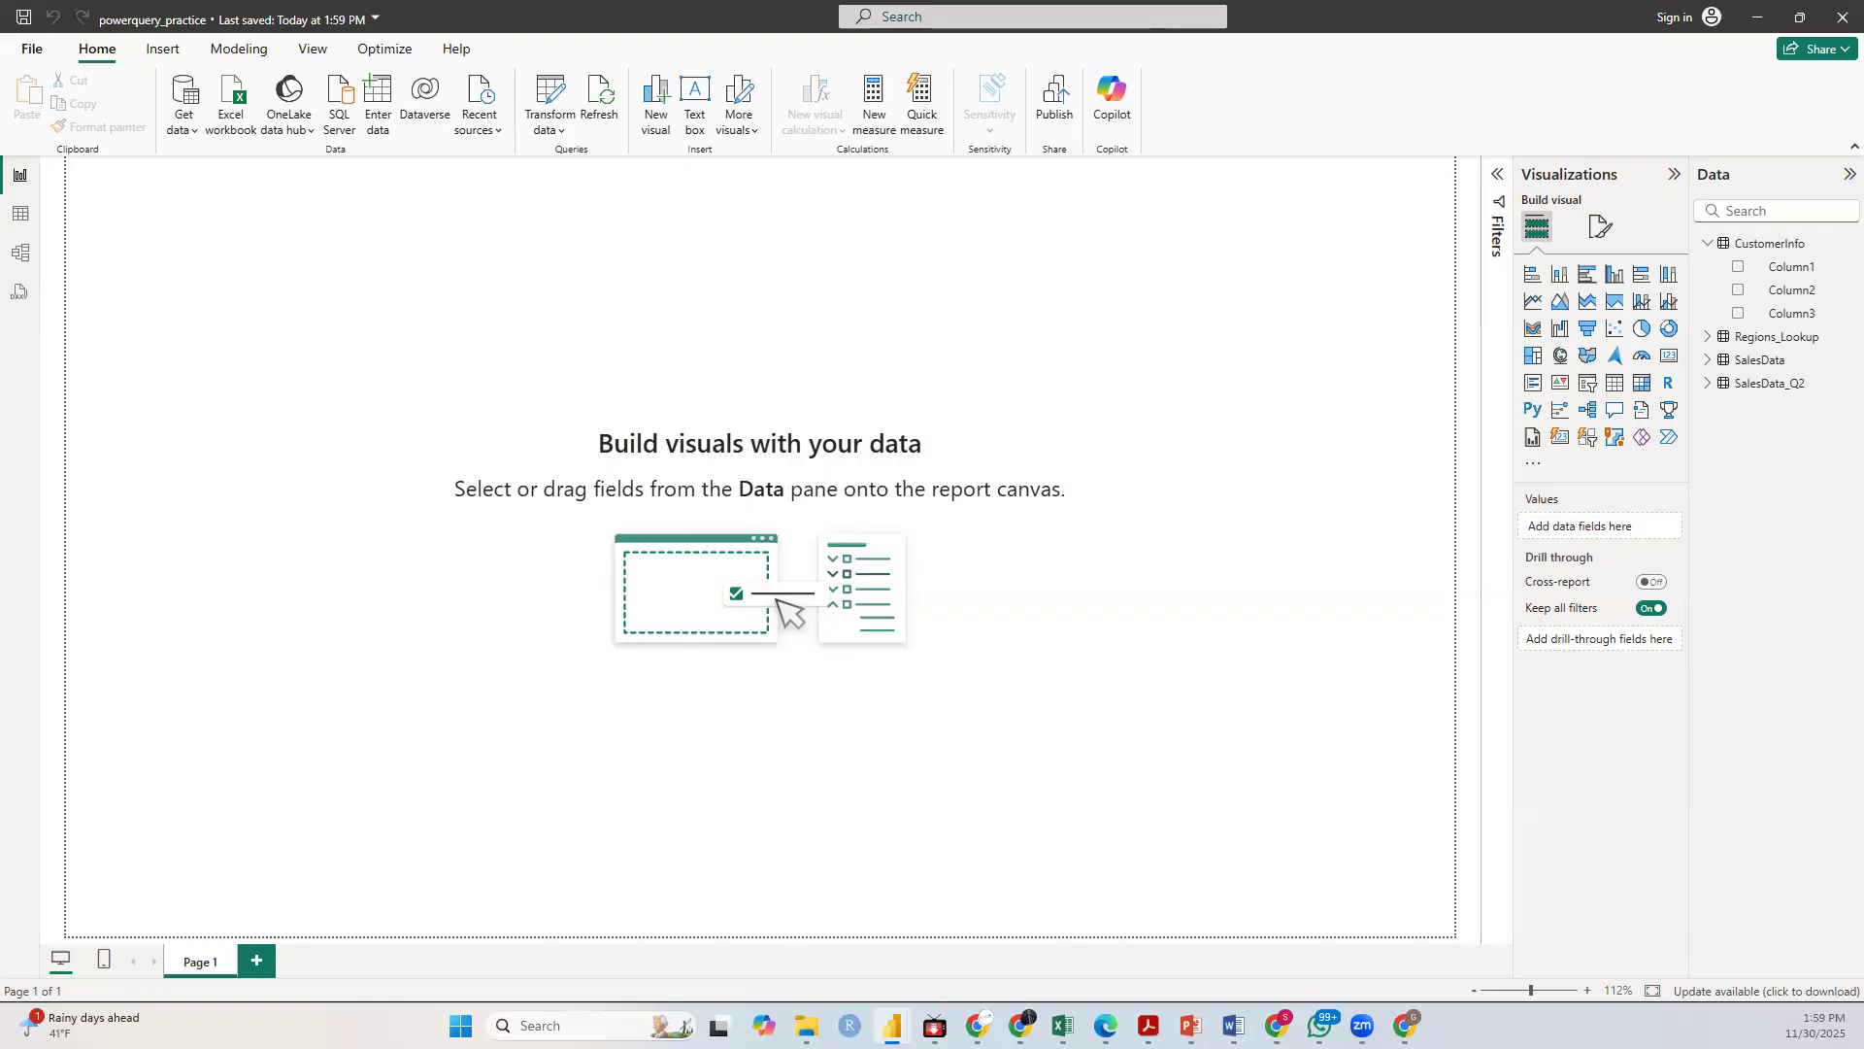
Step: Look at the rows of the SalesData table in the table view
{"action": "key", "text": "alt+Tab"}
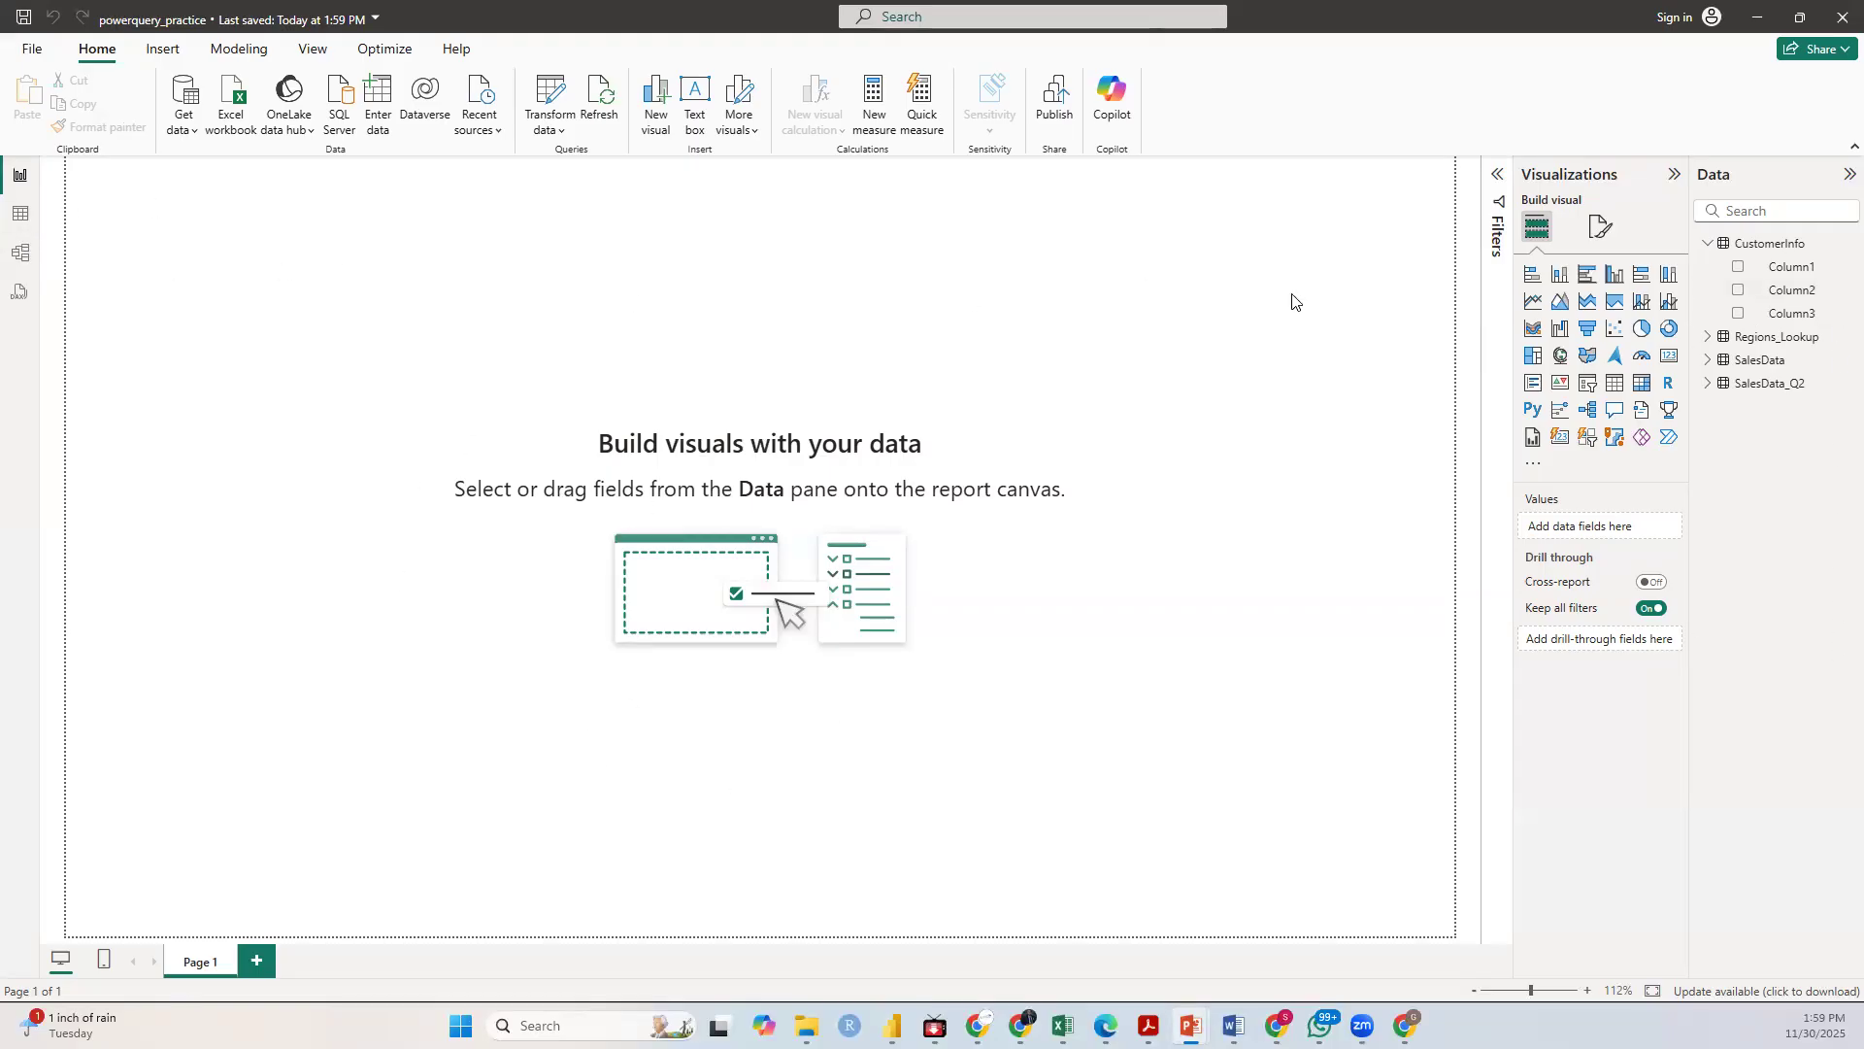
{"action": "left_click", "coordinate": [1757, 360]}
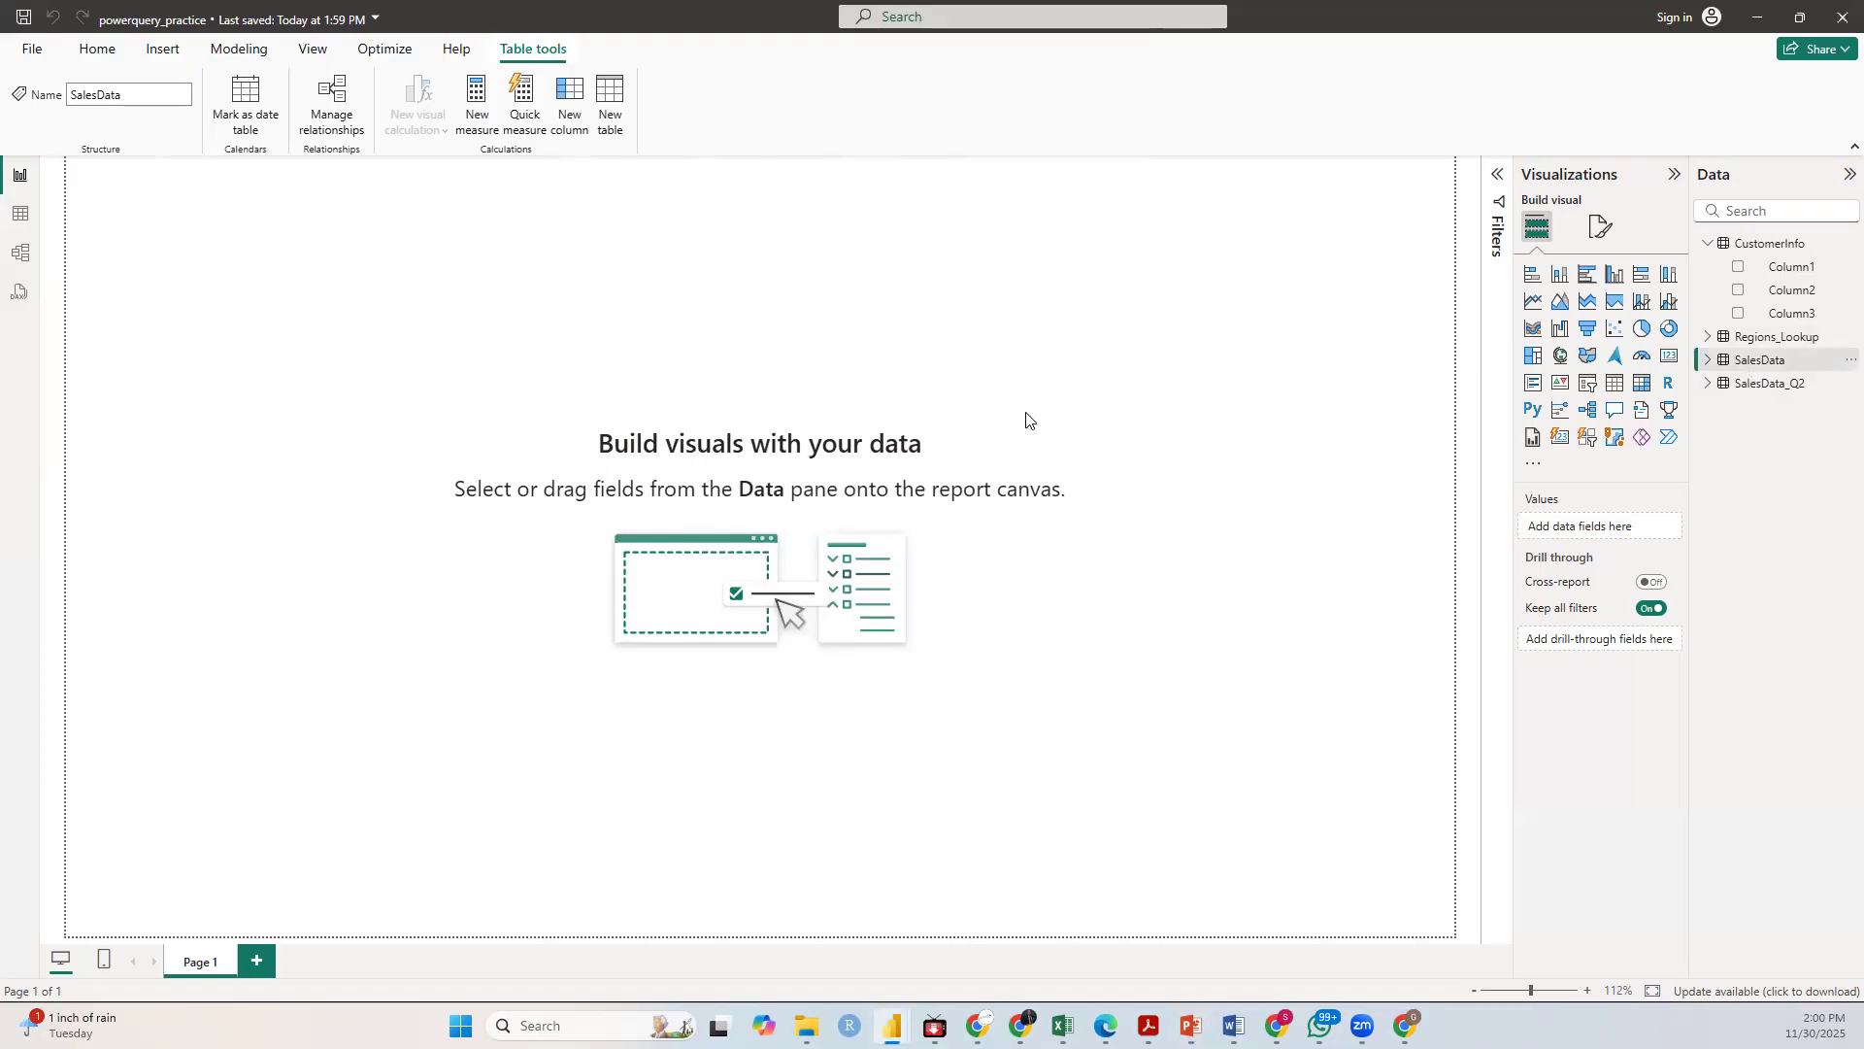
{"action": "left_click", "coordinate": [21, 214]}
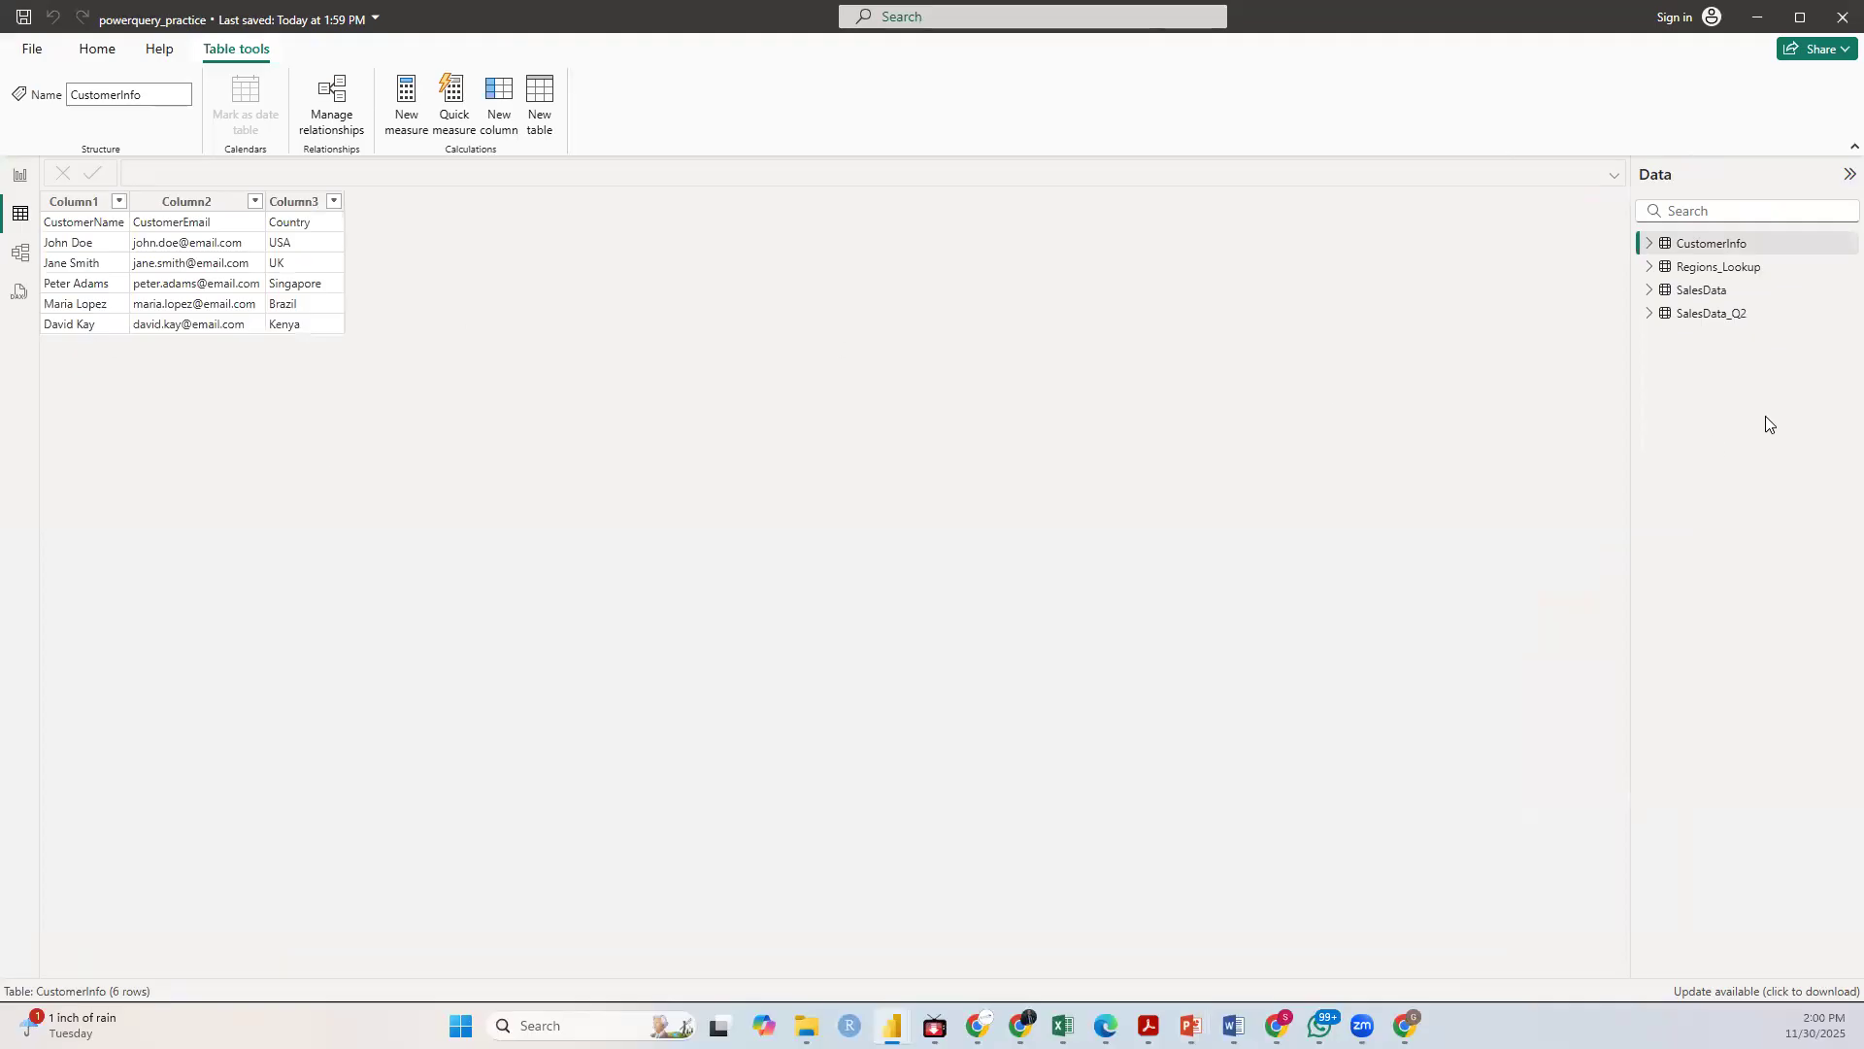
{"action": "left_click", "coordinate": [1723, 290]}
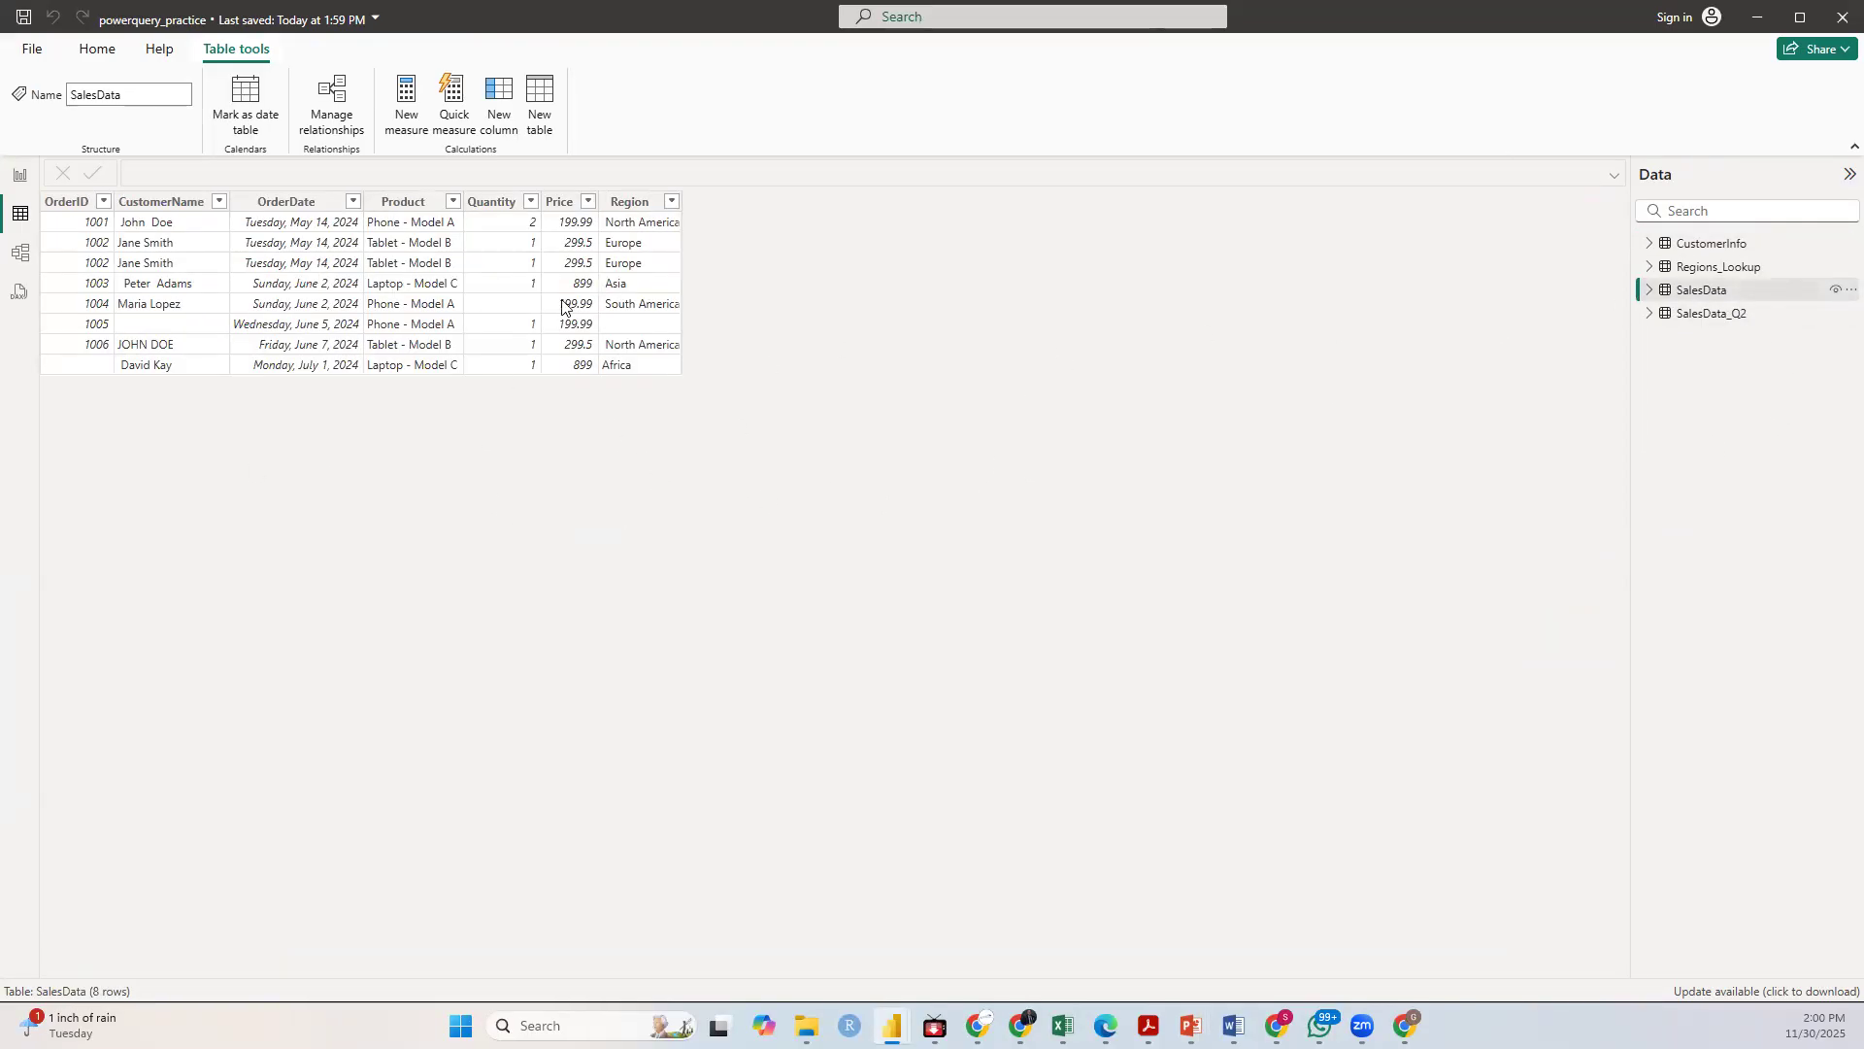
Step: Open the imported tables in the Power Query Editor to transform the data
{"action": "left_click", "coordinate": [96, 52]}
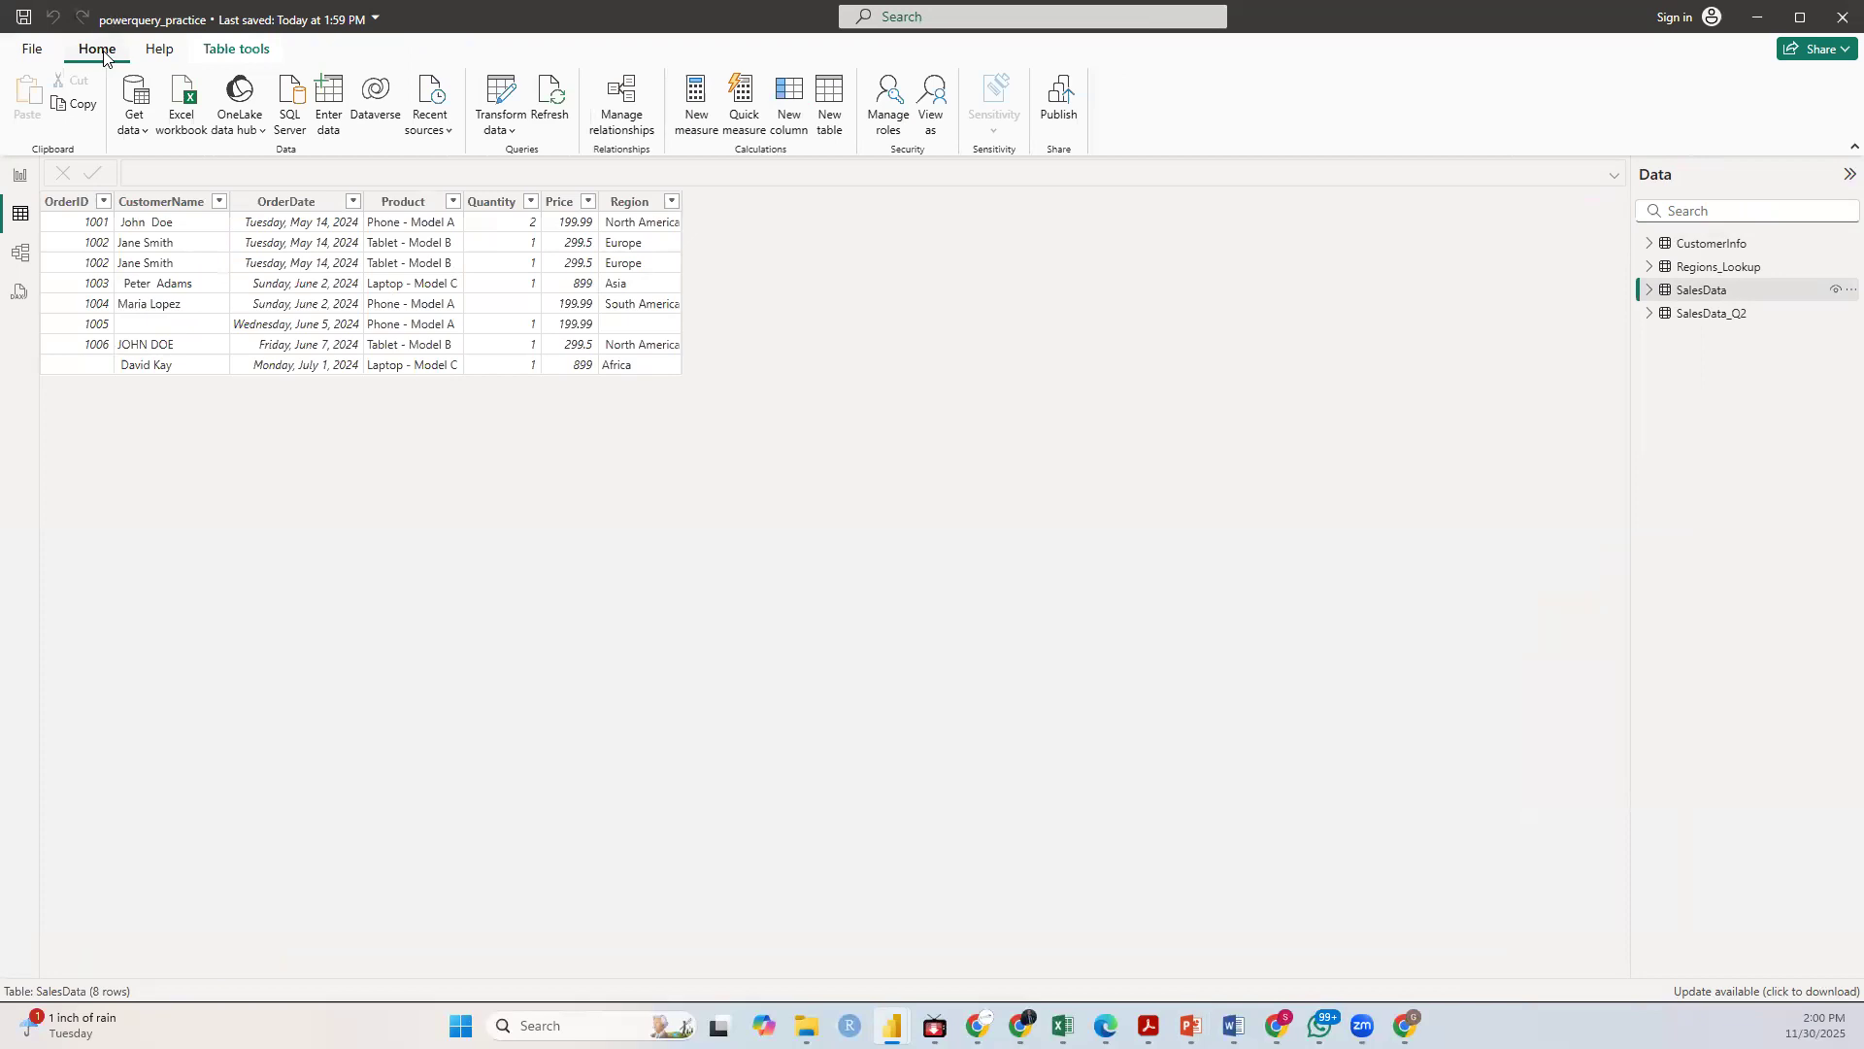
{"action": "left_click", "coordinate": [512, 132]}
{"action": "left_click", "coordinate": [524, 163]}
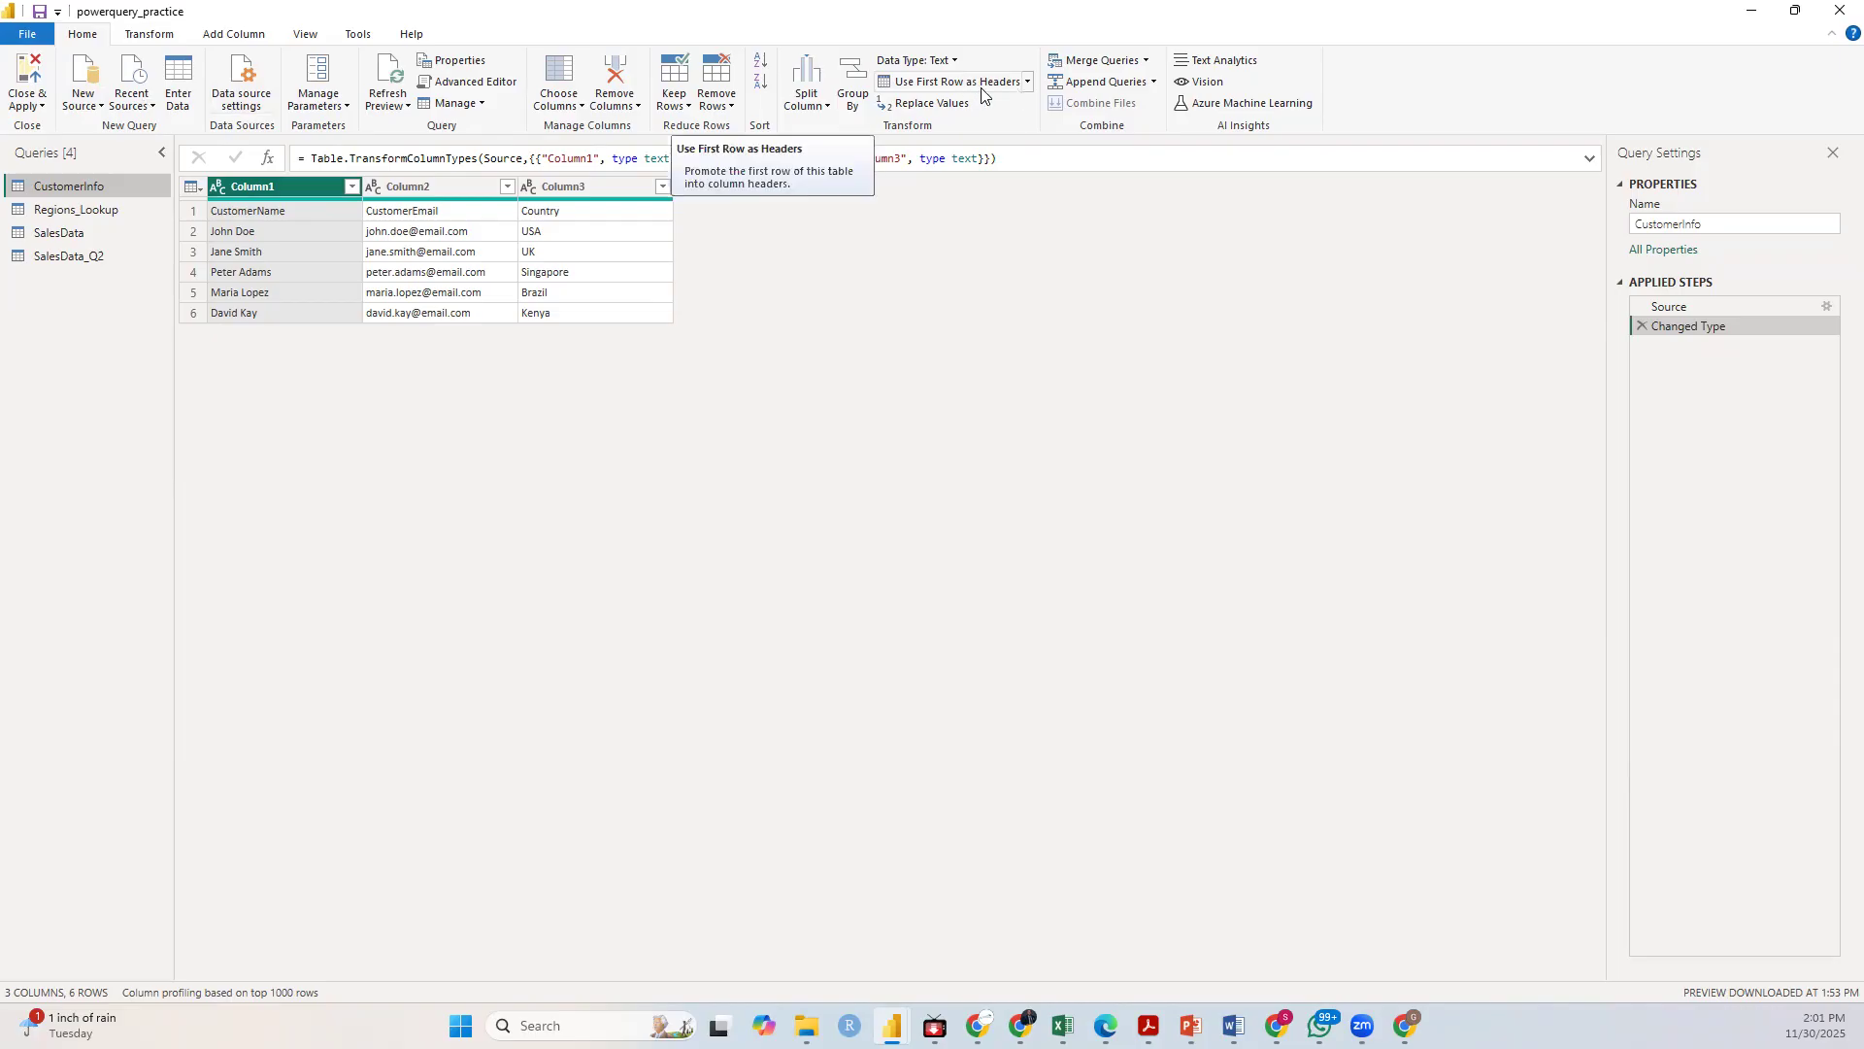
Step: Promote the first row of the CustomerInfo query to column headers and check the CustomerEmail and Country columns
{"action": "left_click", "coordinate": [1027, 83]}
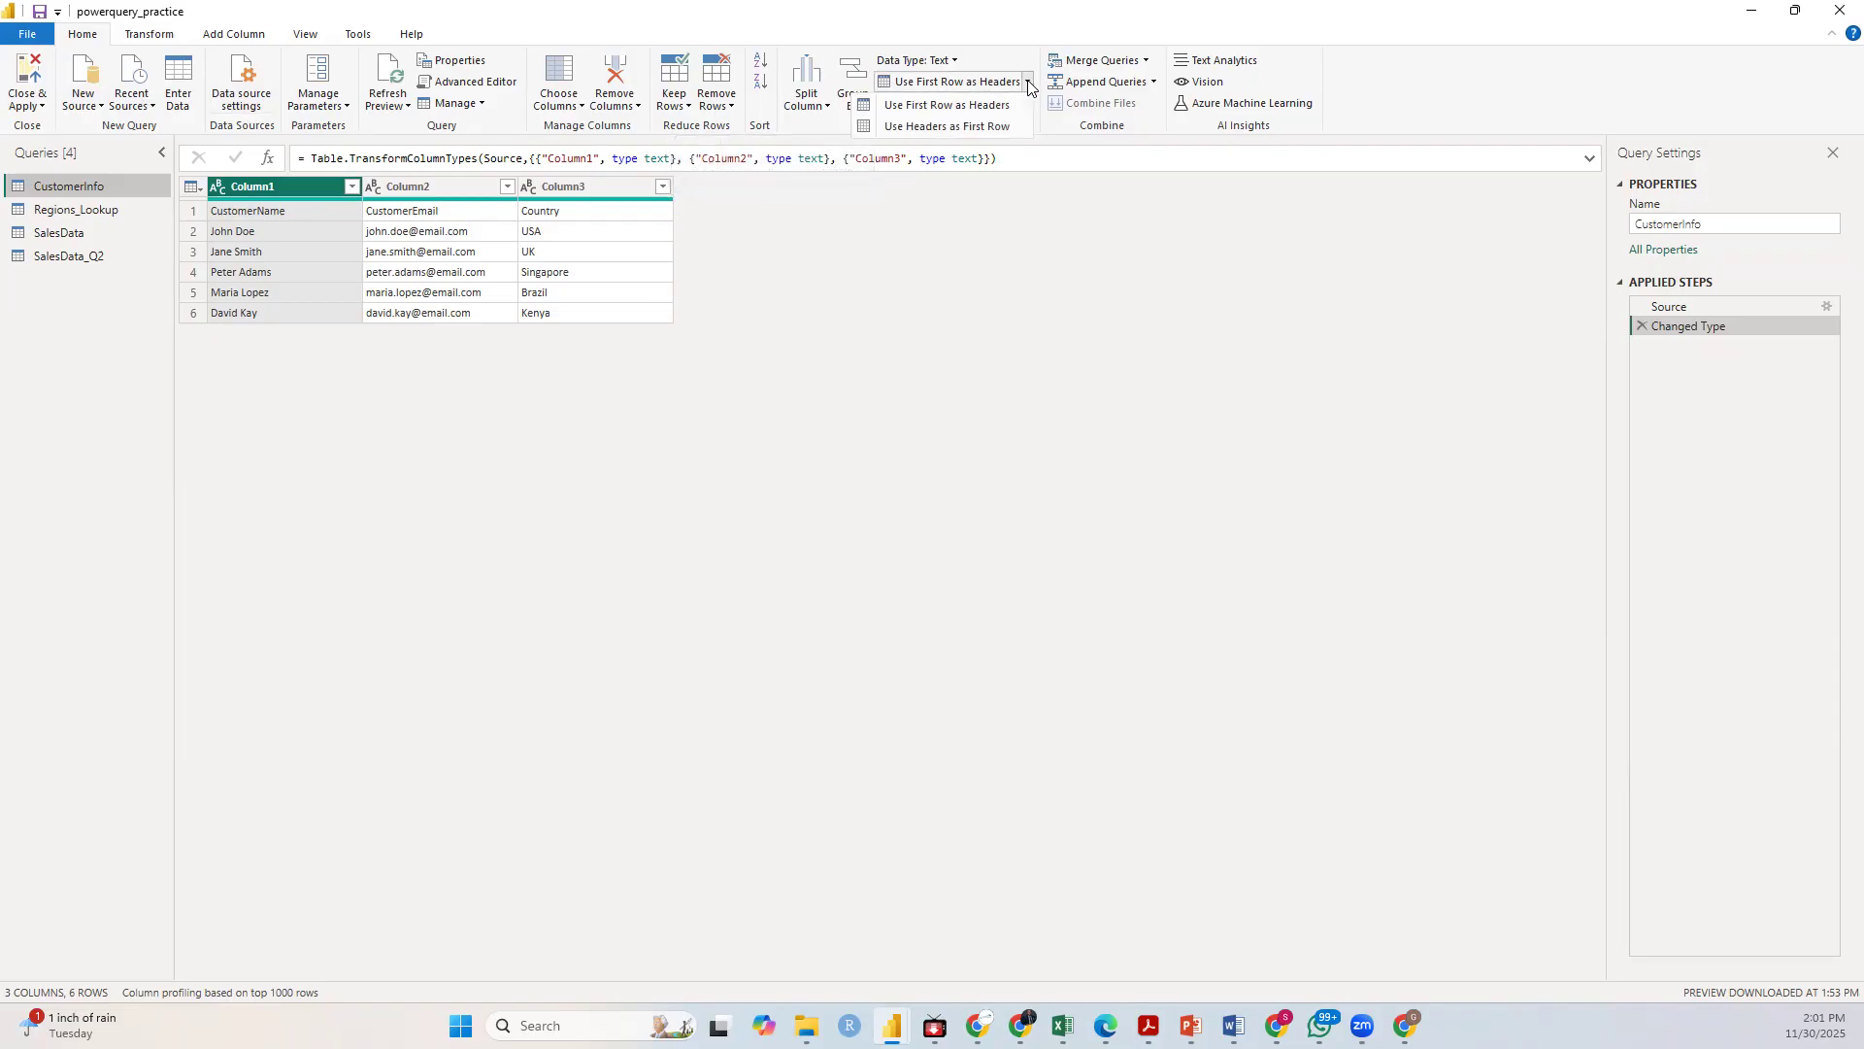
{"action": "left_click", "coordinate": [961, 110]}
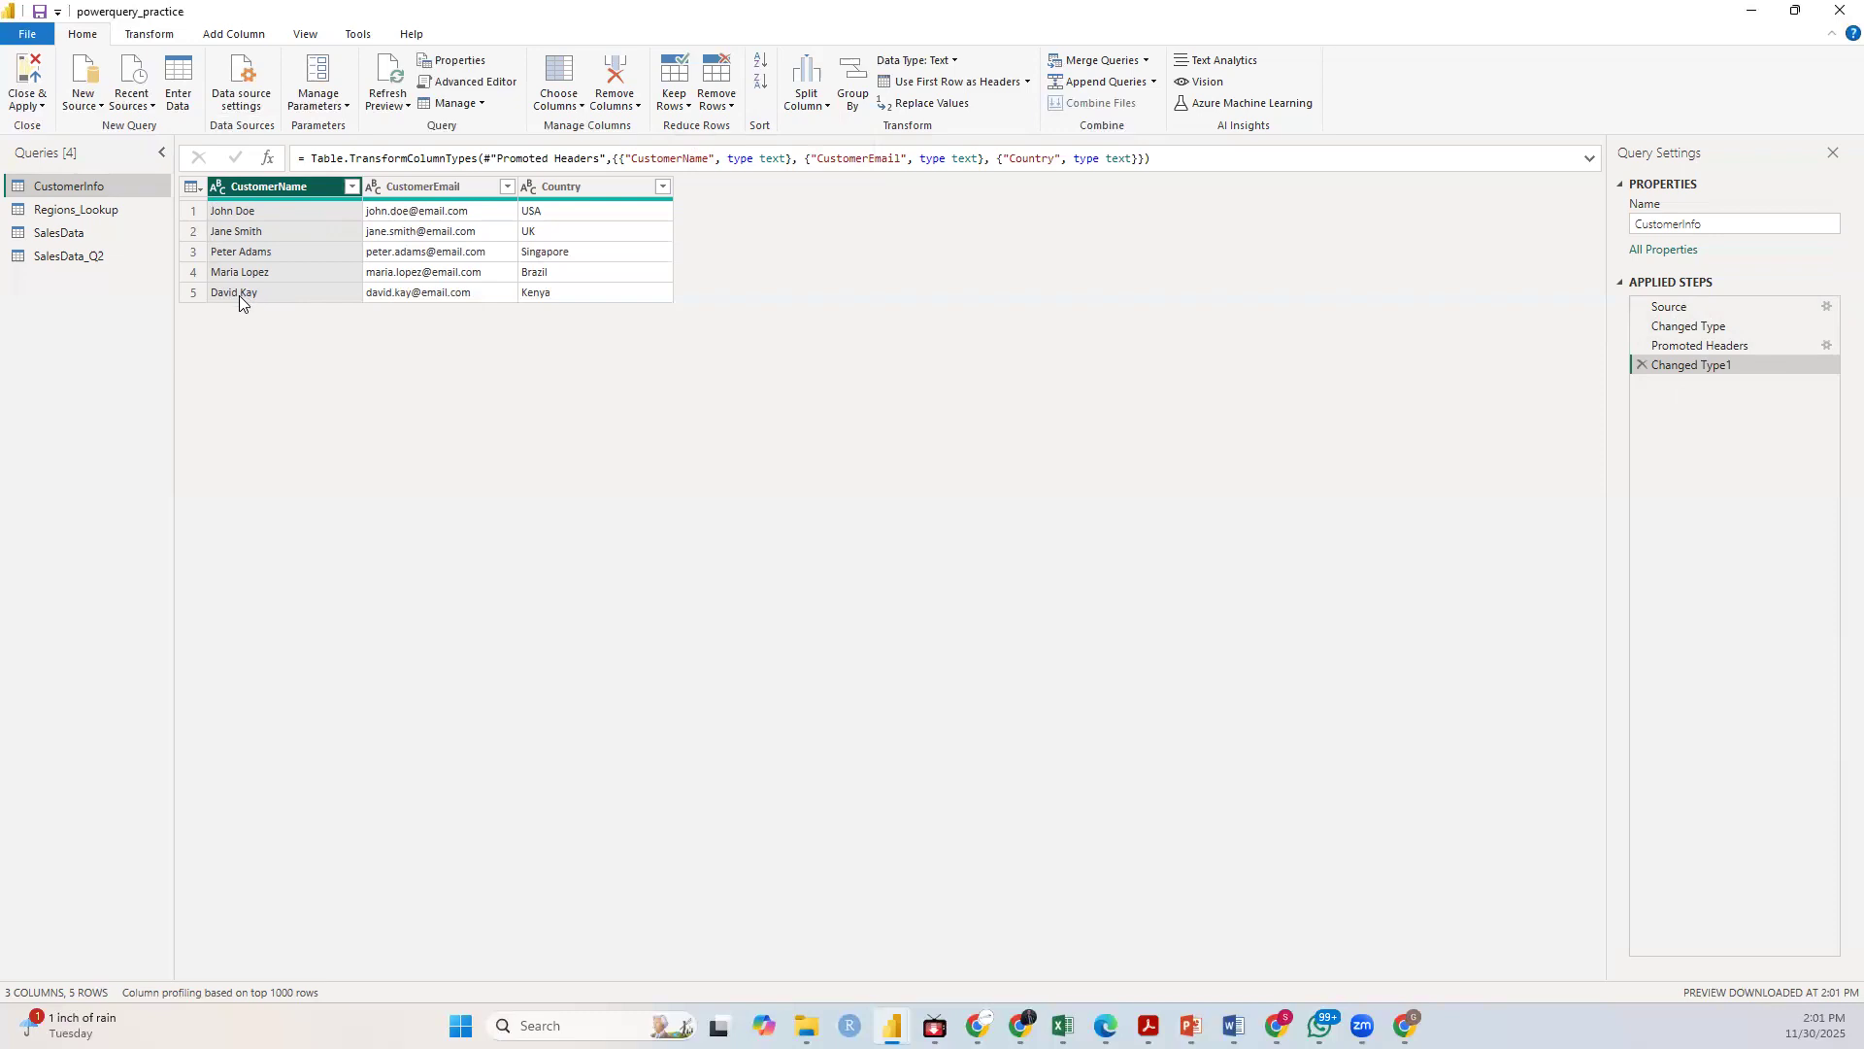
{"action": "left_click", "coordinate": [453, 189]}
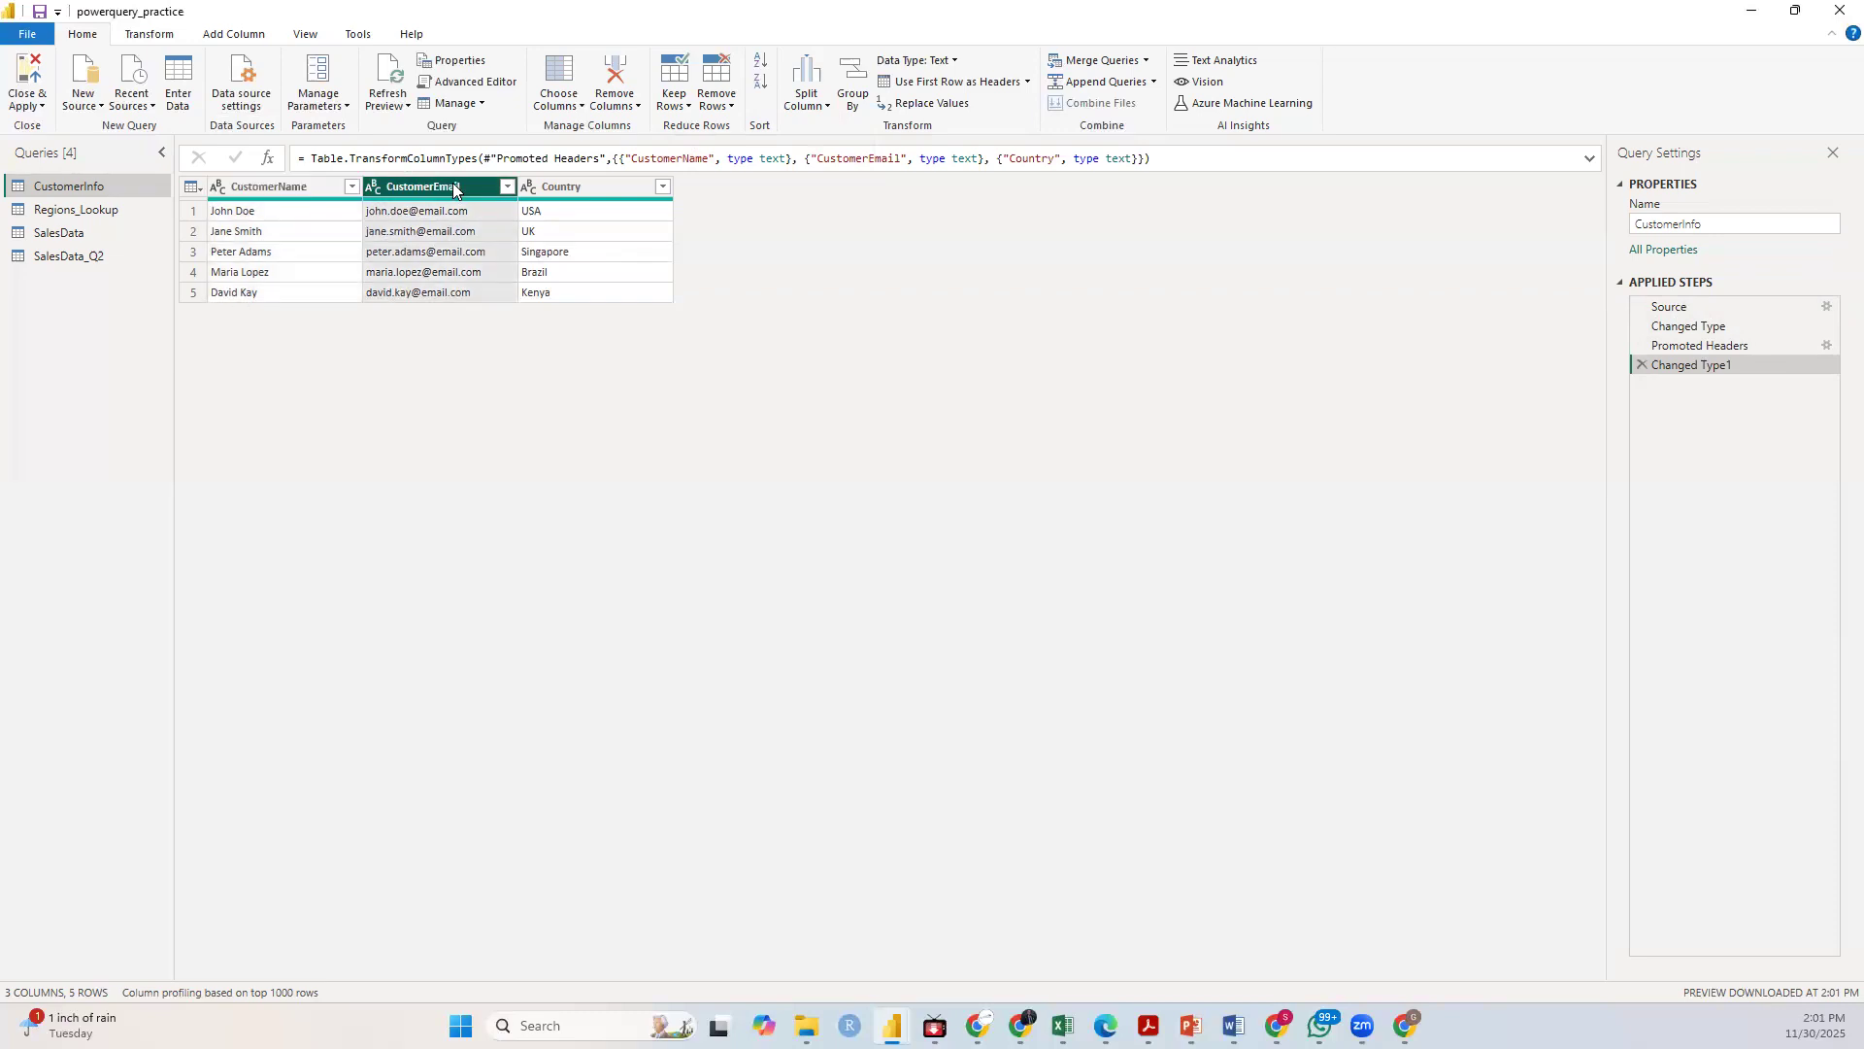
{"action": "left_click", "coordinate": [575, 185]}
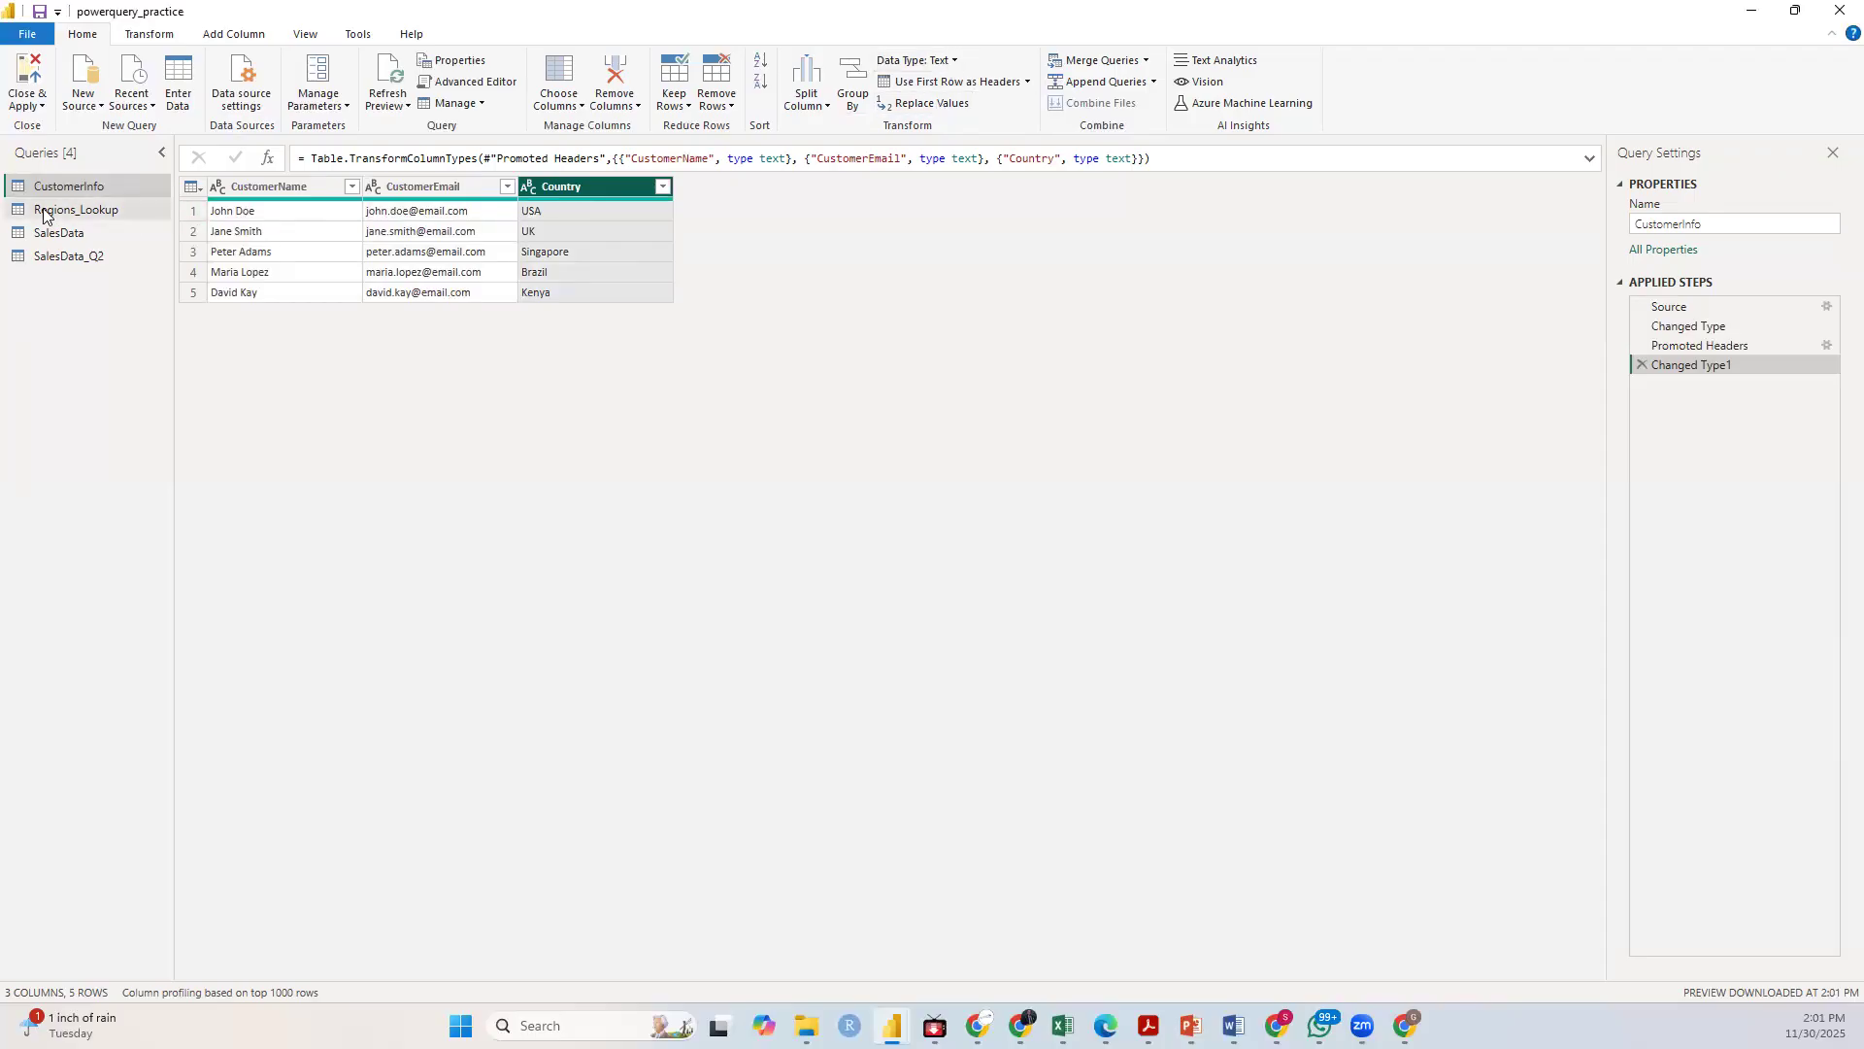
Step: Promote the first row of the Regions_Lookup query to column headers
{"action": "left_click", "coordinate": [79, 213]}
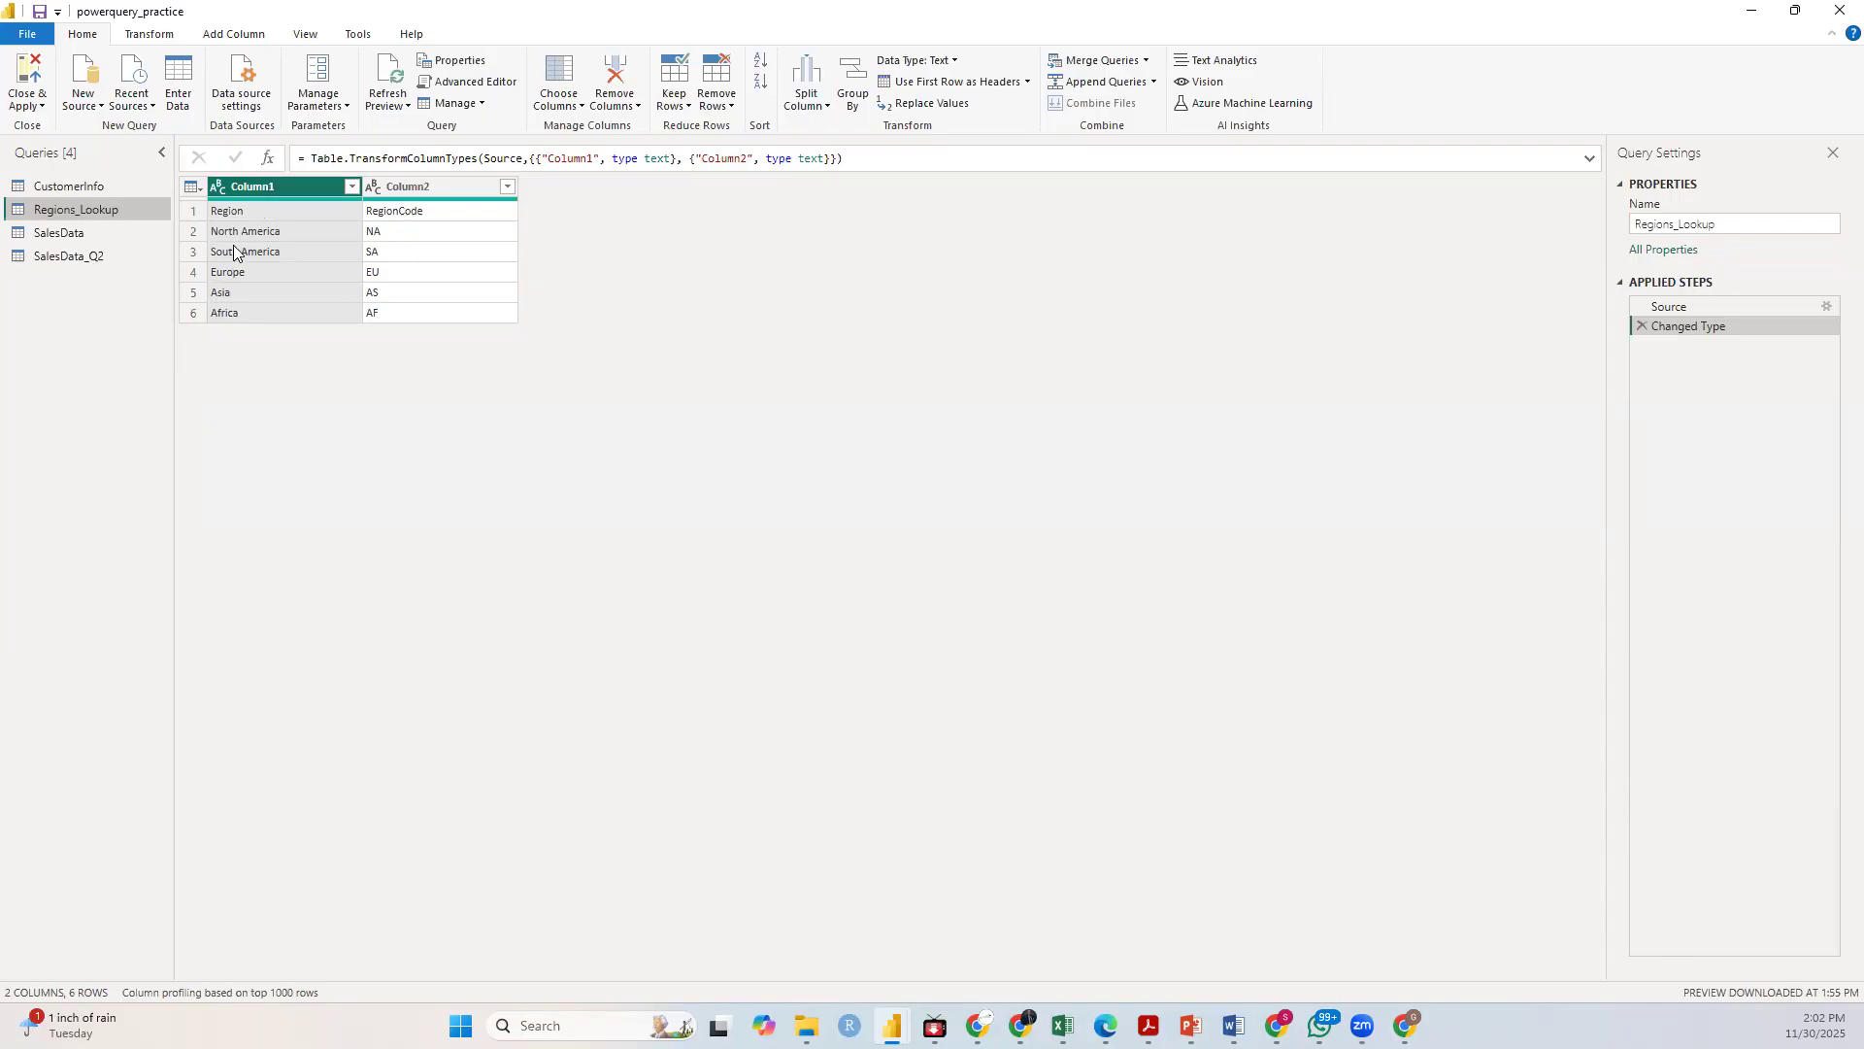
{"action": "left_click", "coordinate": [992, 80]}
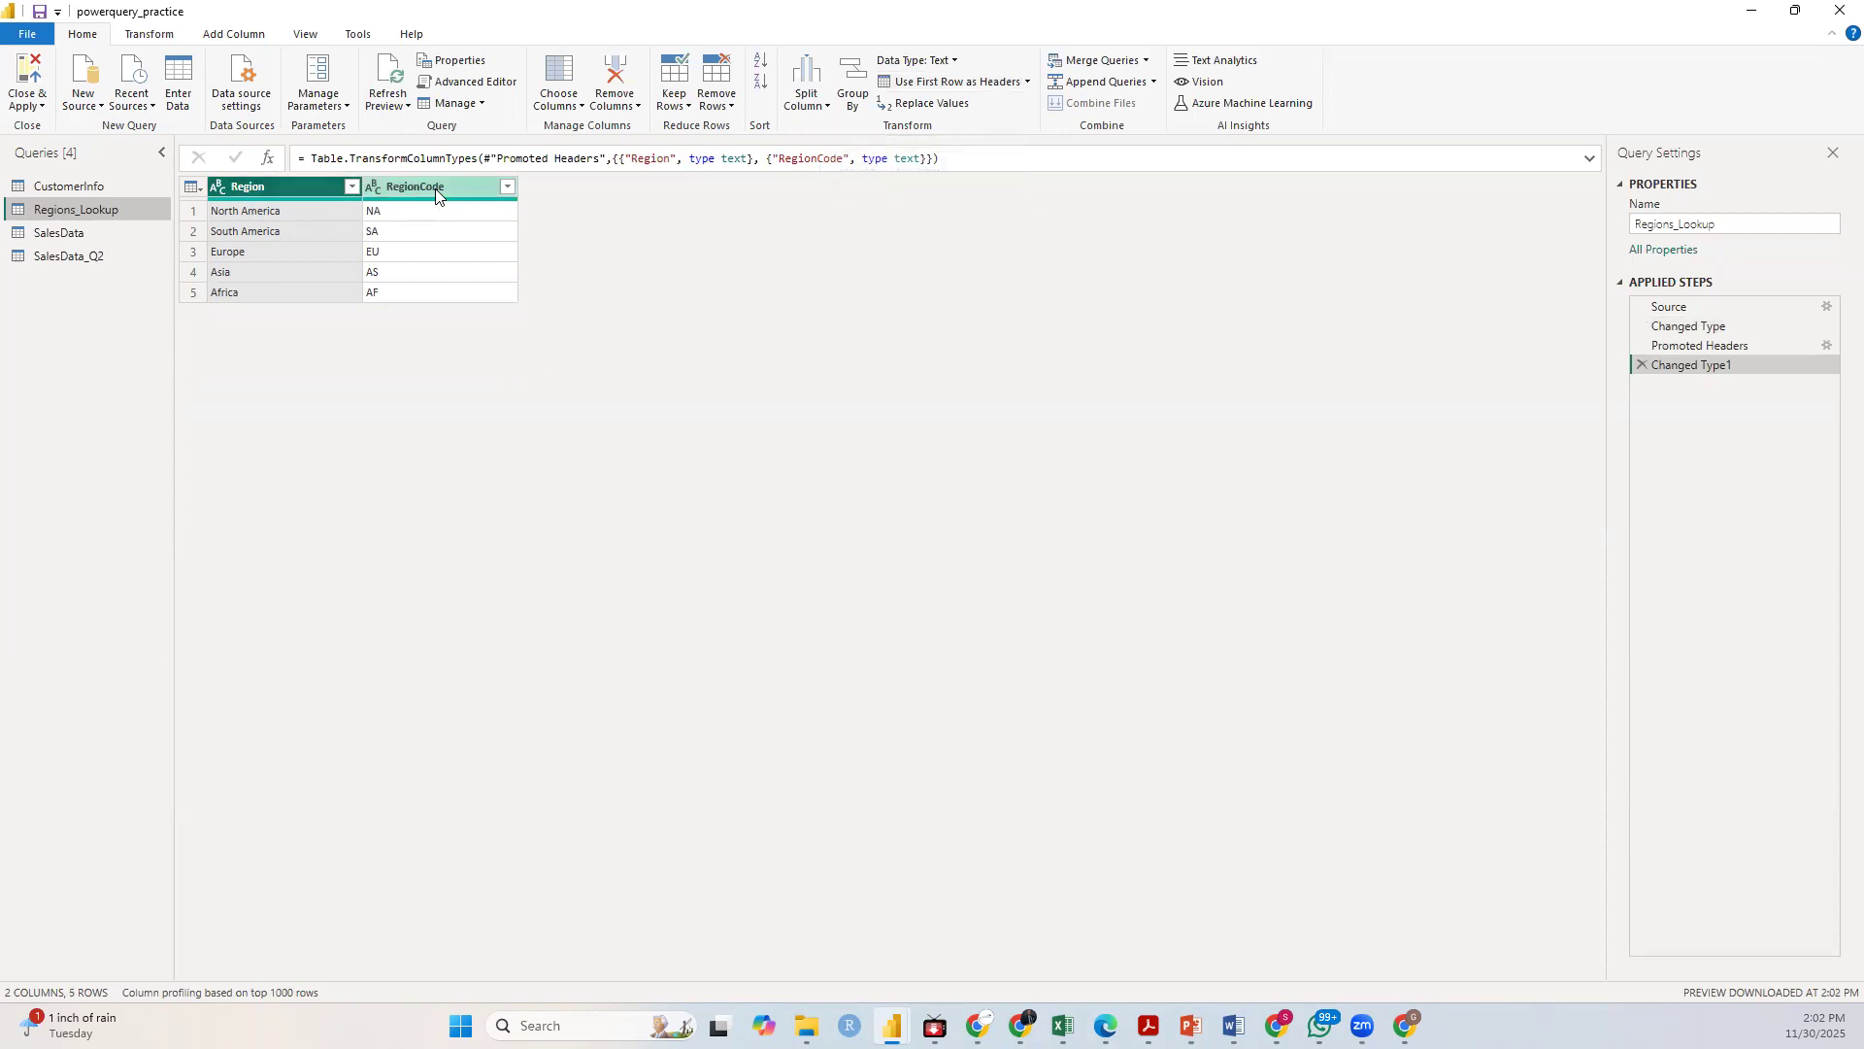
Step: Examine the headers and data types of the SalesData columns, and look at the SalesData_Q2 query
{"action": "left_click", "coordinate": [49, 233]}
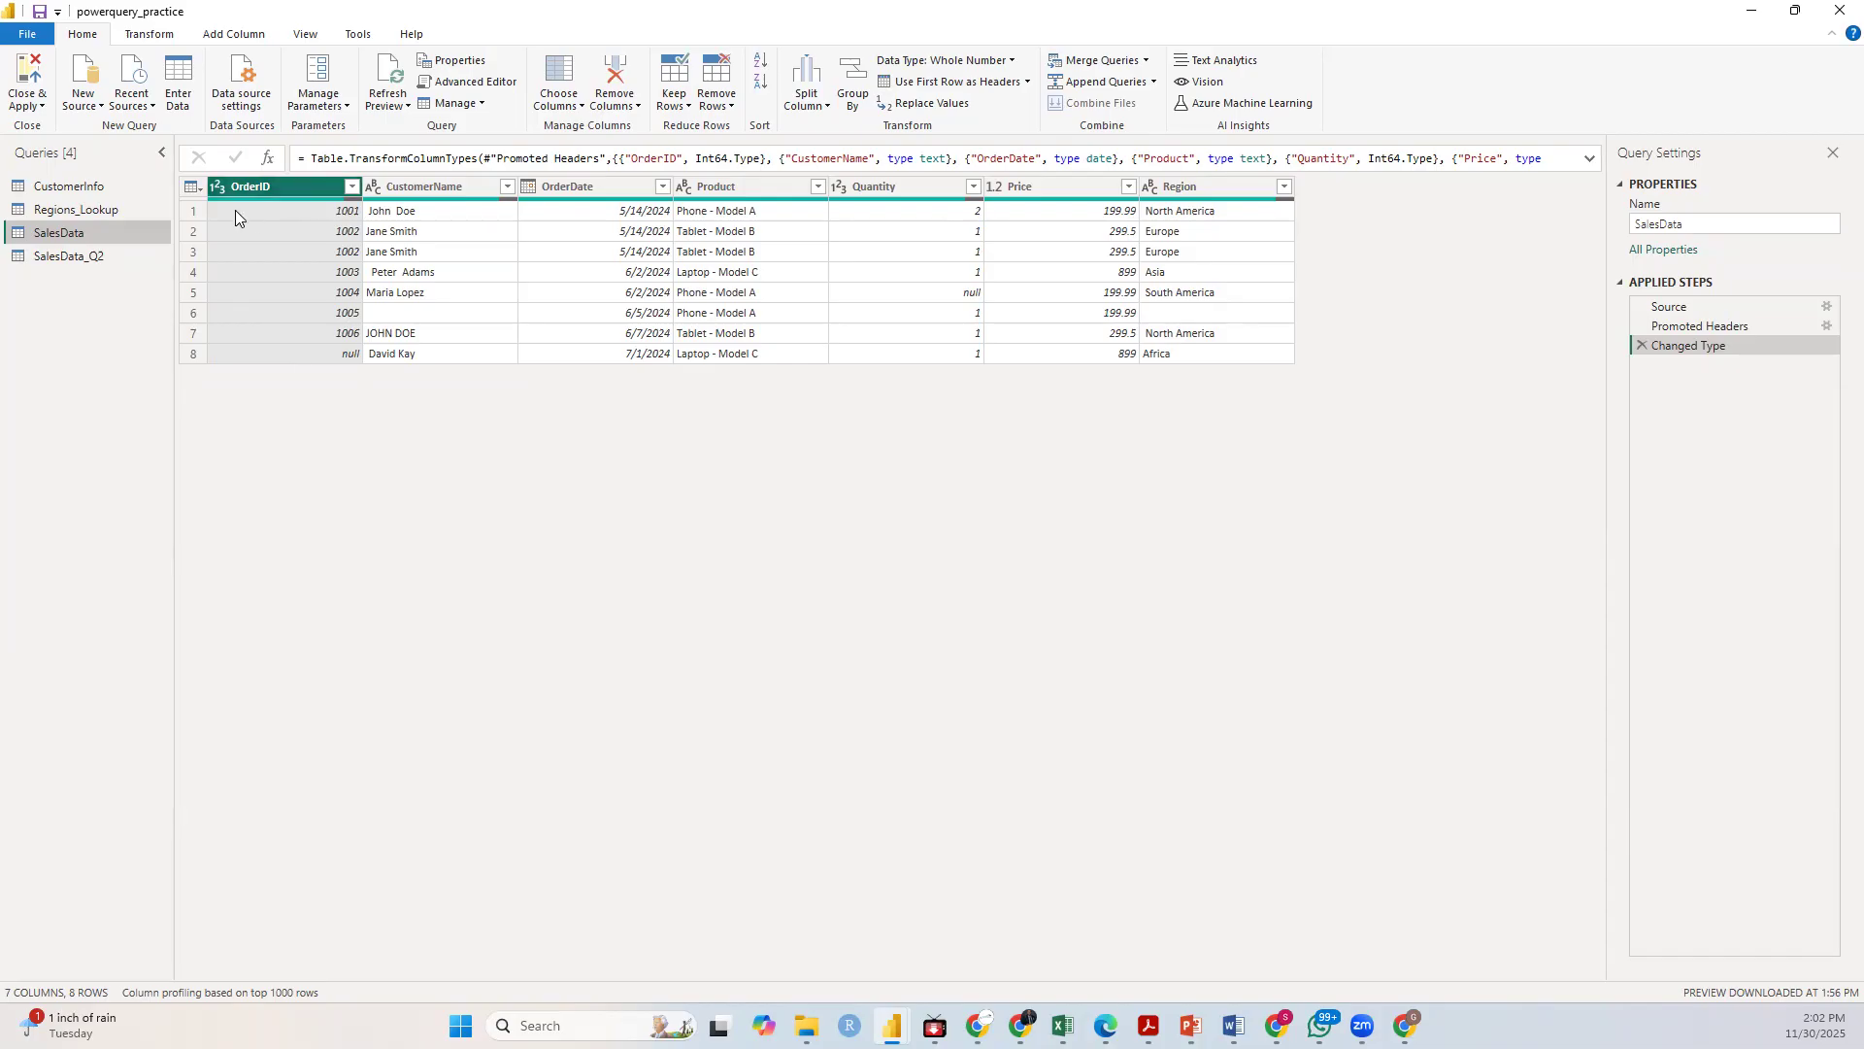
{"action": "mouse_move", "coordinate": [390, 197]}
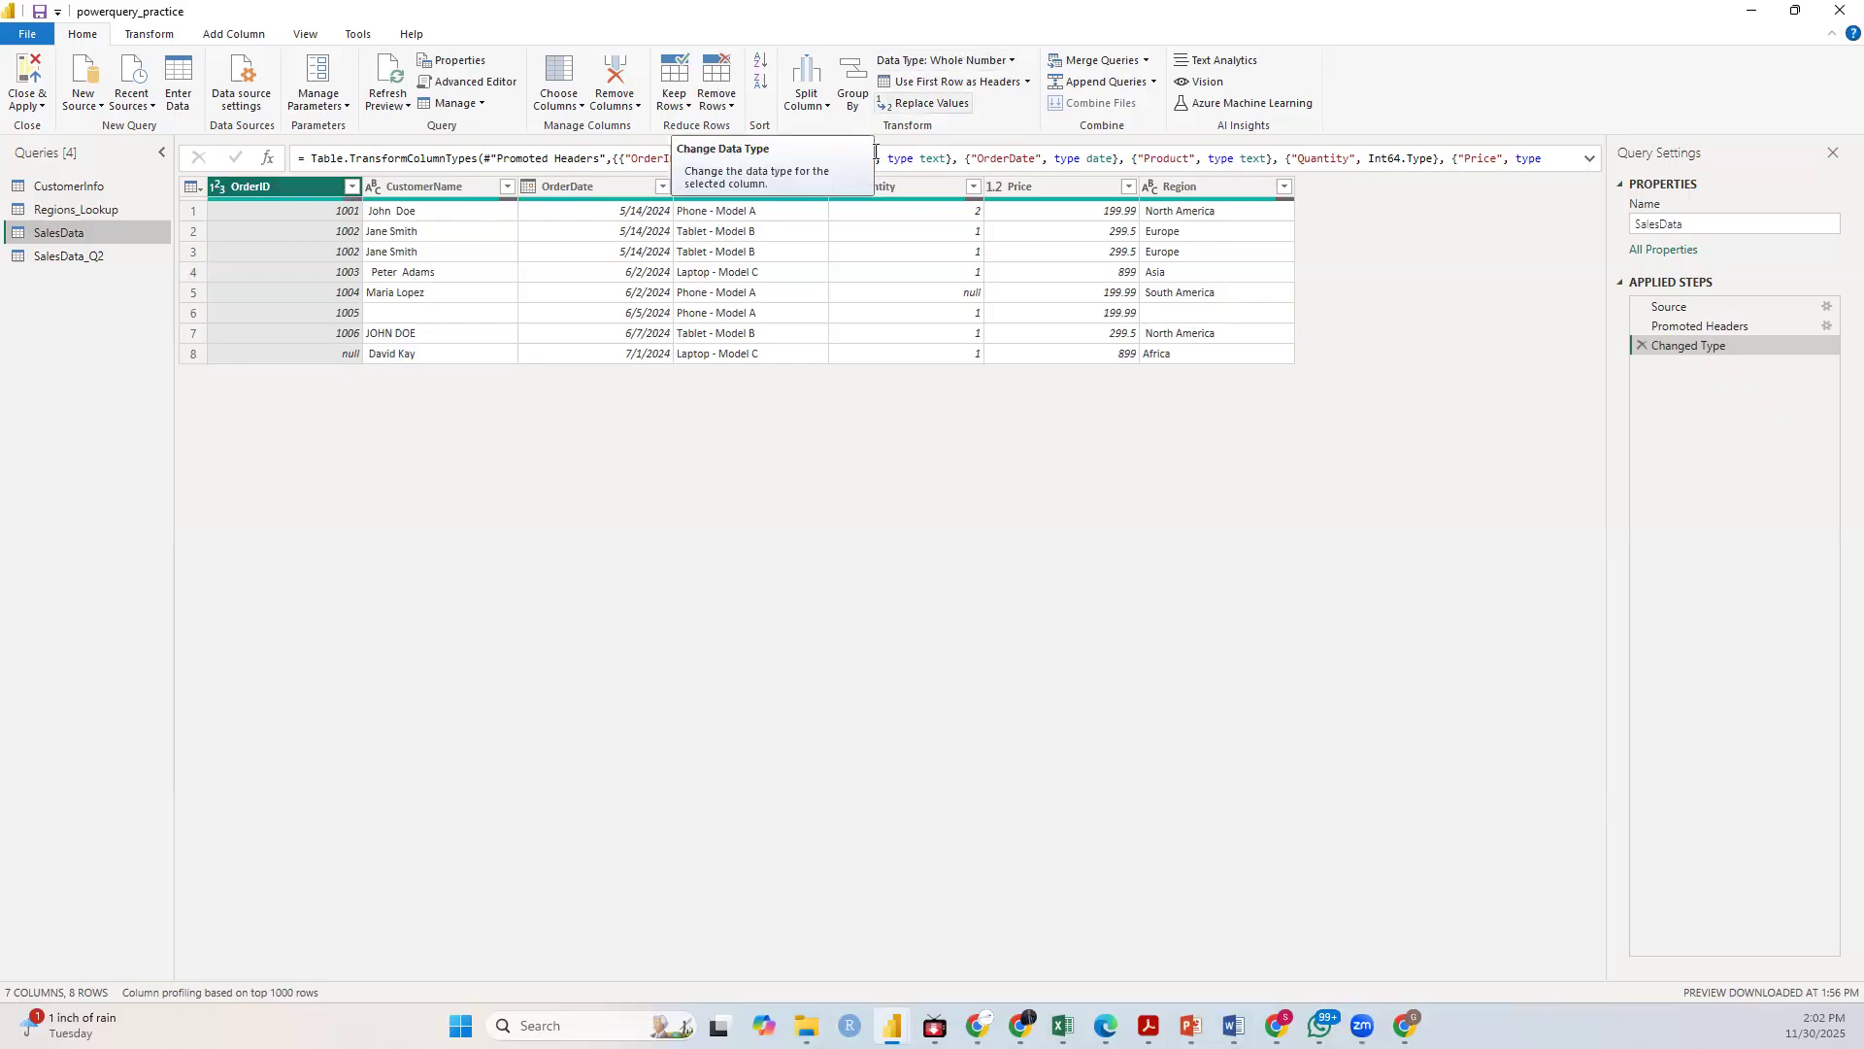
{"action": "left_click", "coordinate": [583, 189]}
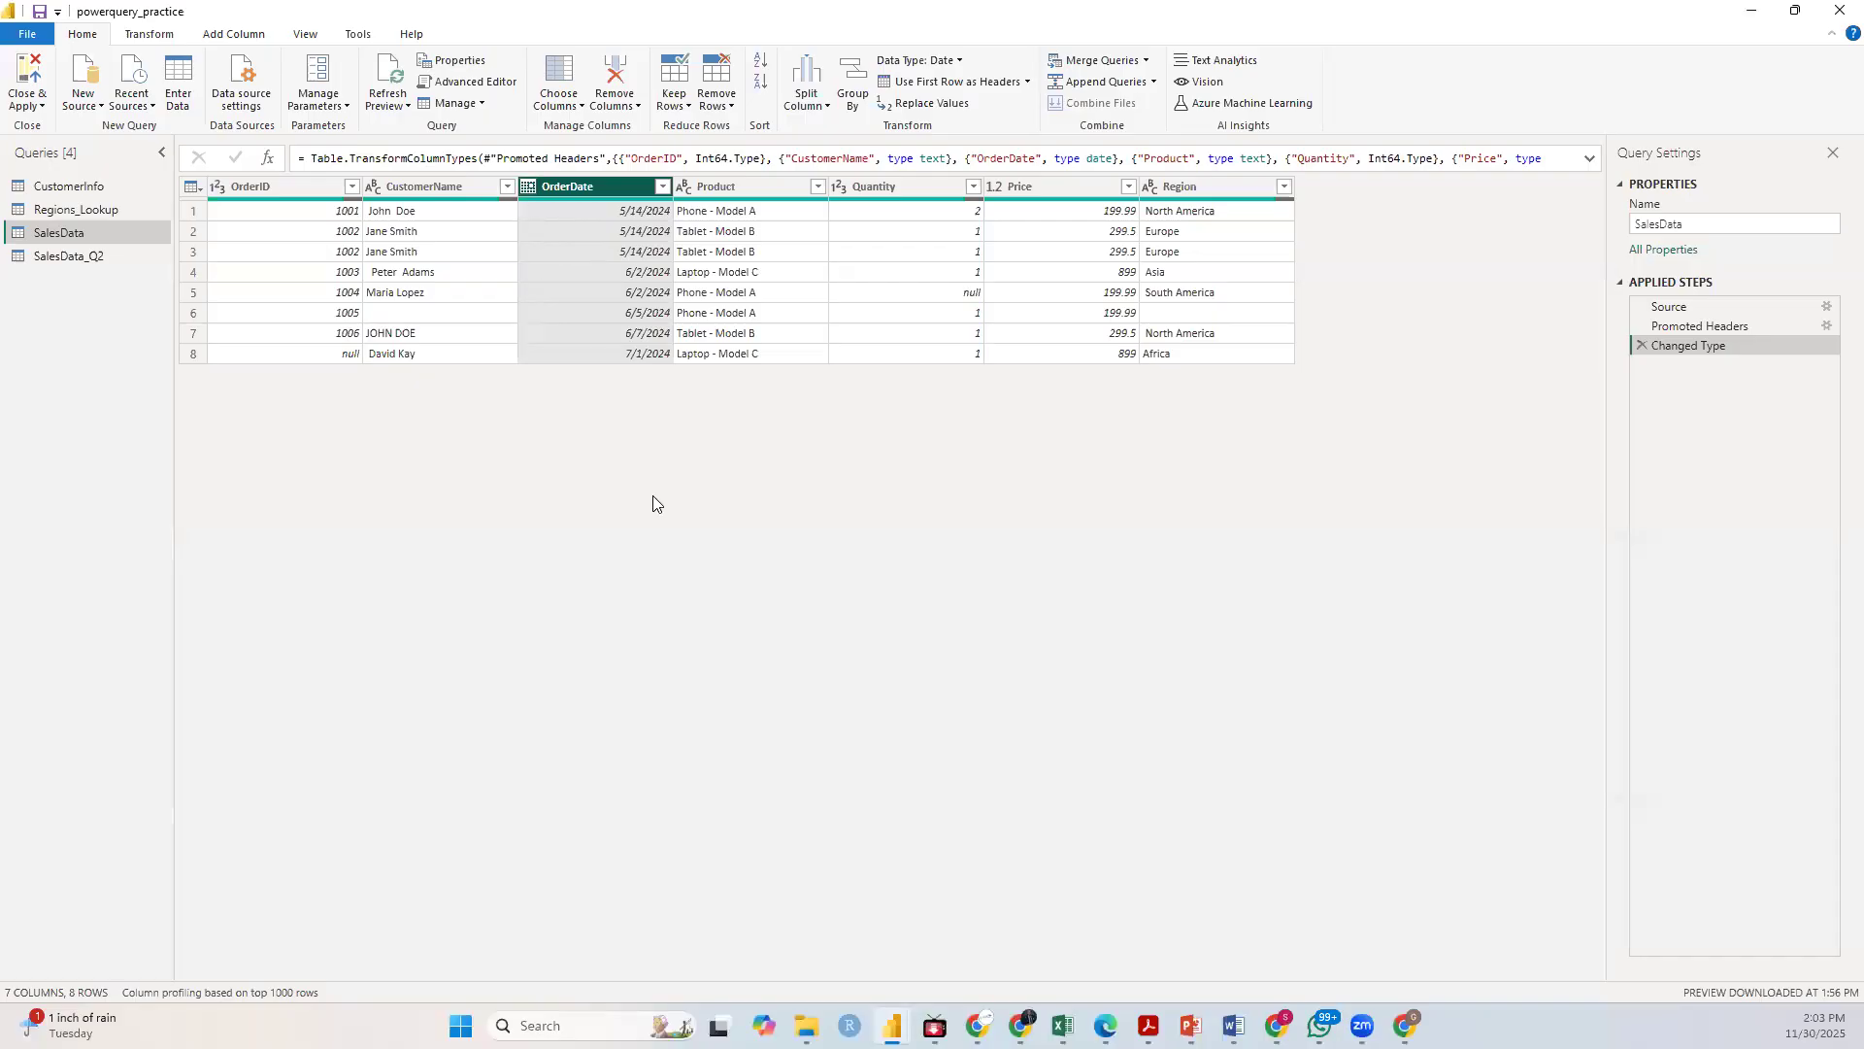
{"action": "left_click", "coordinate": [746, 190]}
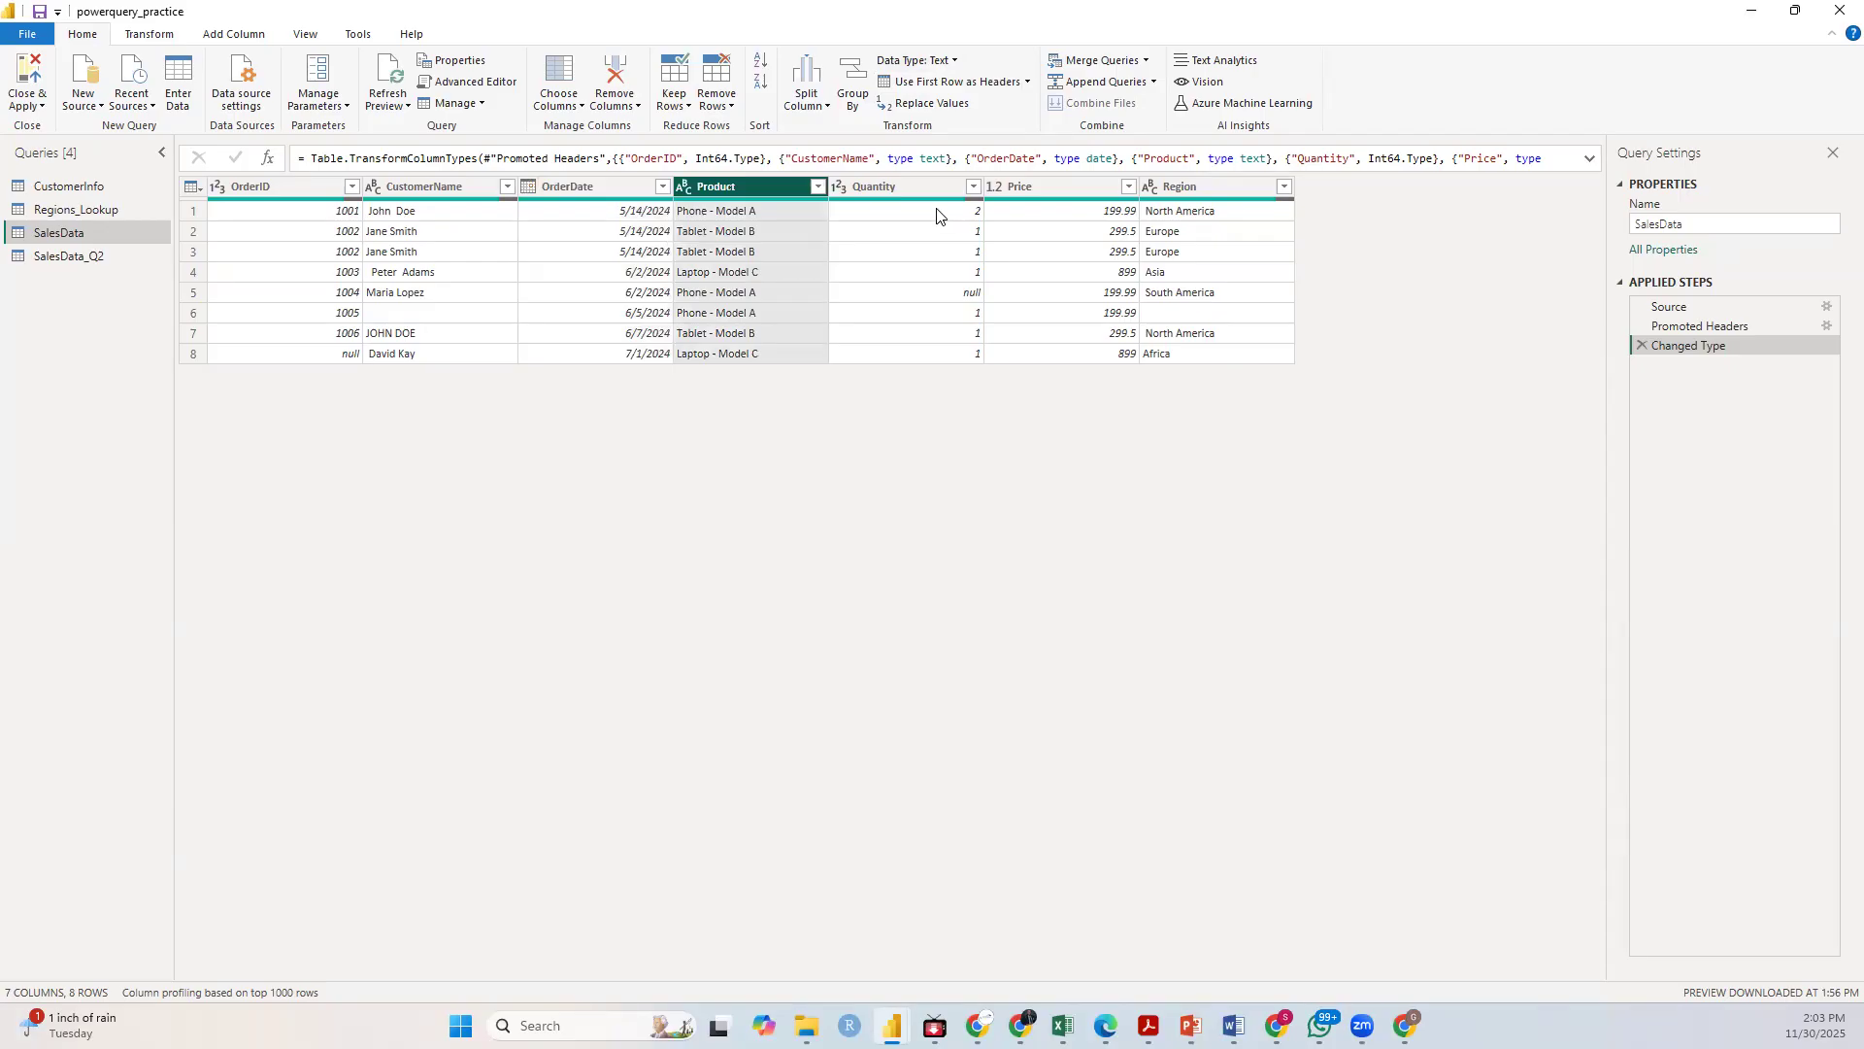
{"action": "left_click", "coordinate": [911, 187]}
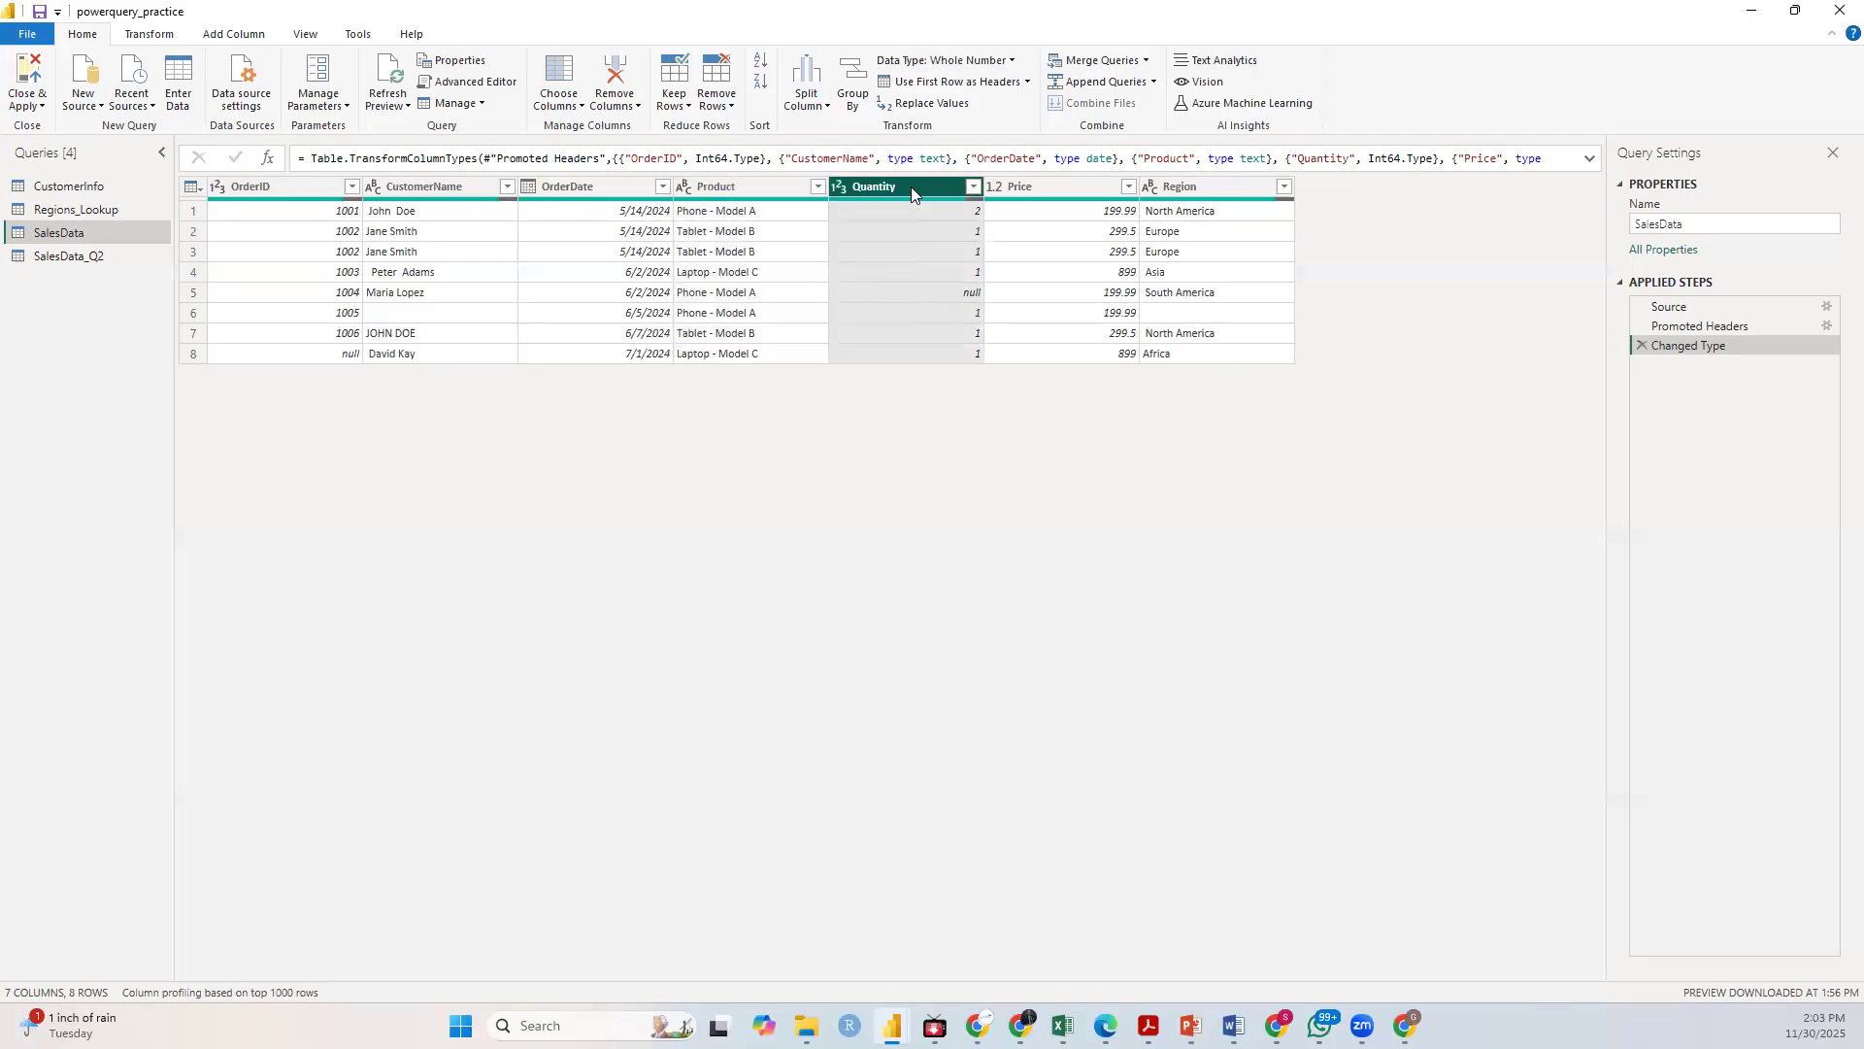
{"action": "left_click", "coordinate": [1062, 191]}
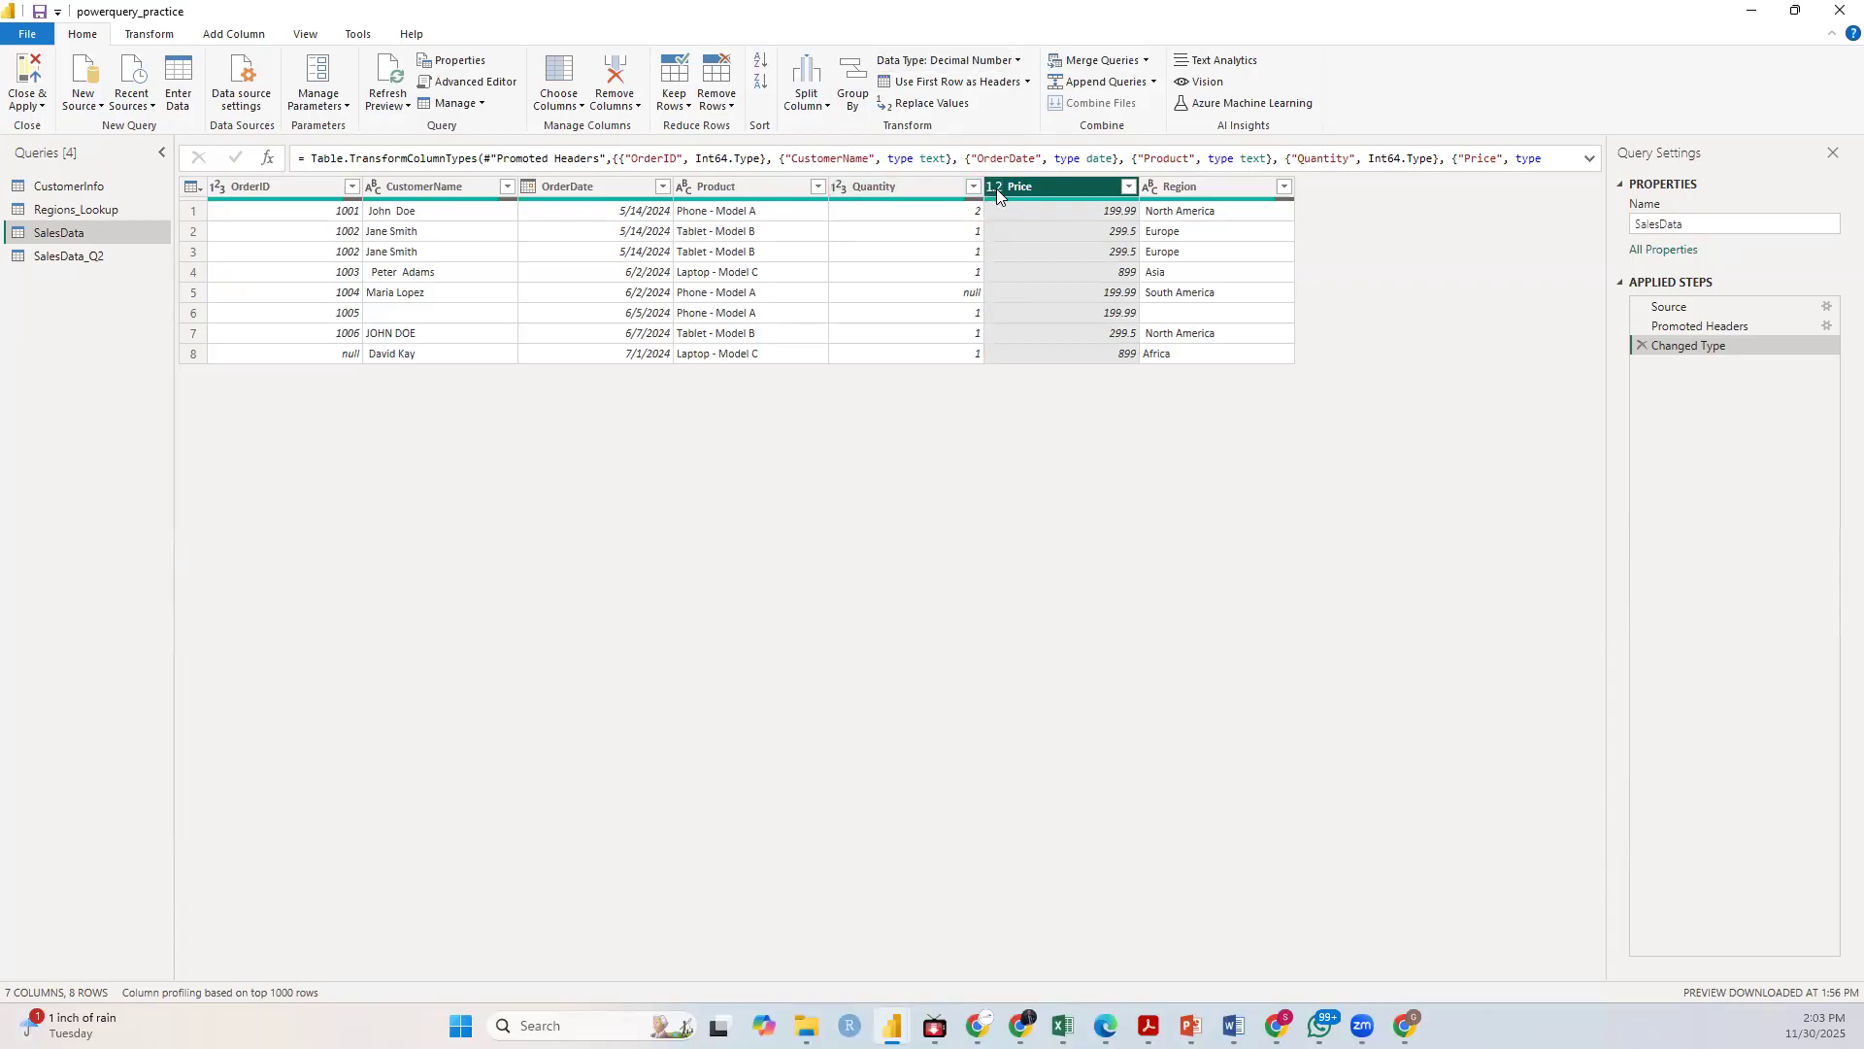
{"action": "left_click", "coordinate": [1201, 191]}
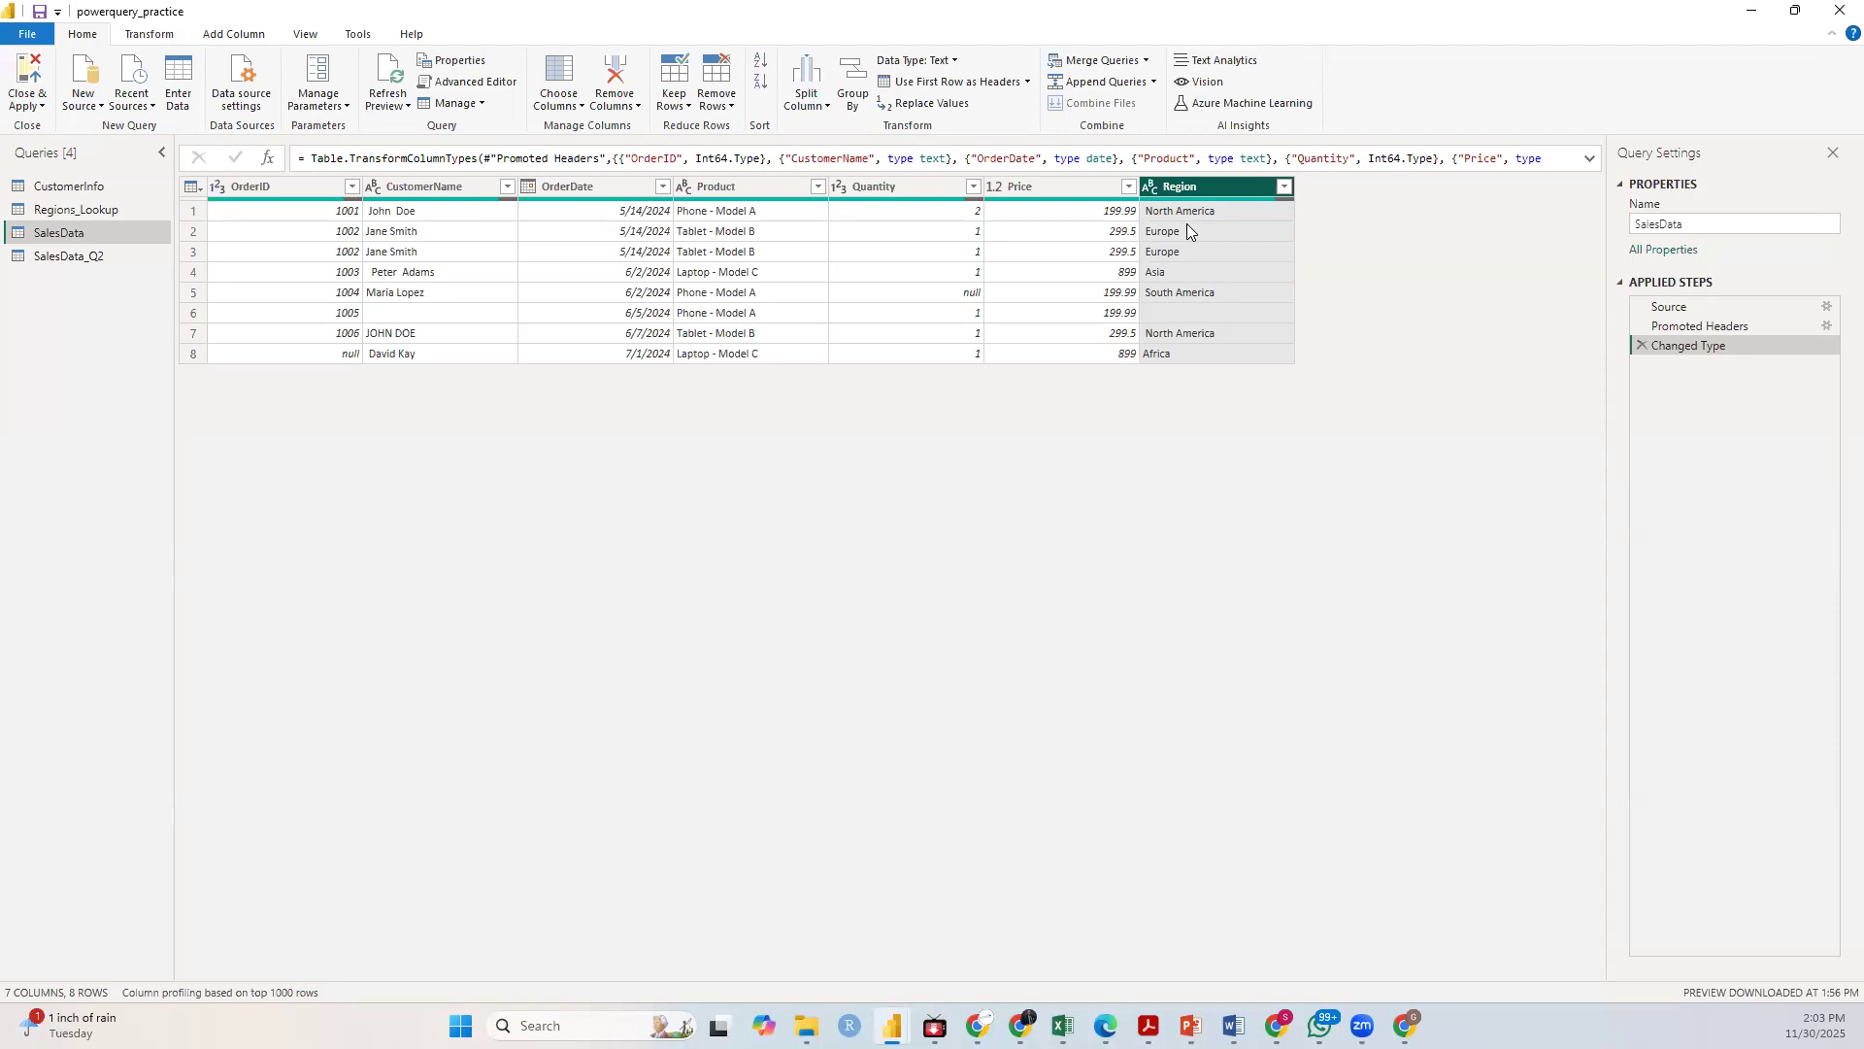
{"action": "left_click", "coordinate": [68, 256]}
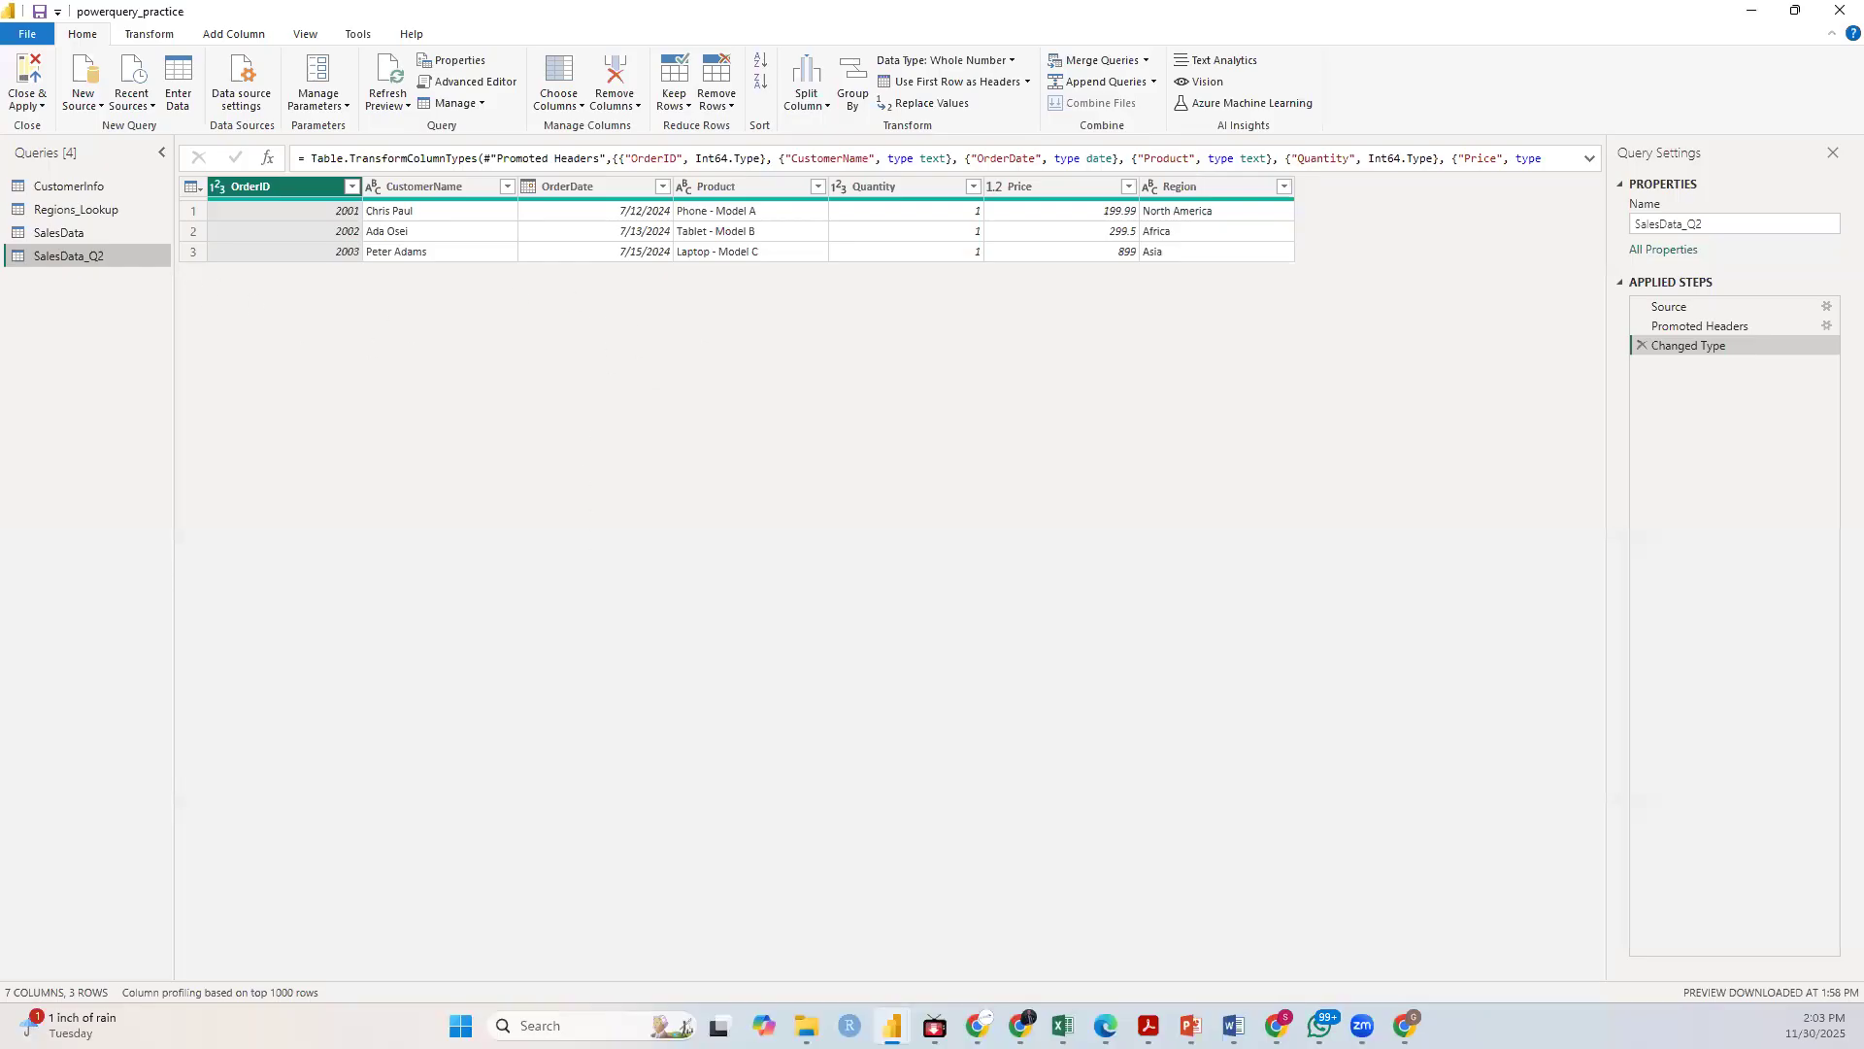
{"action": "key", "text": "alt+Tab"}
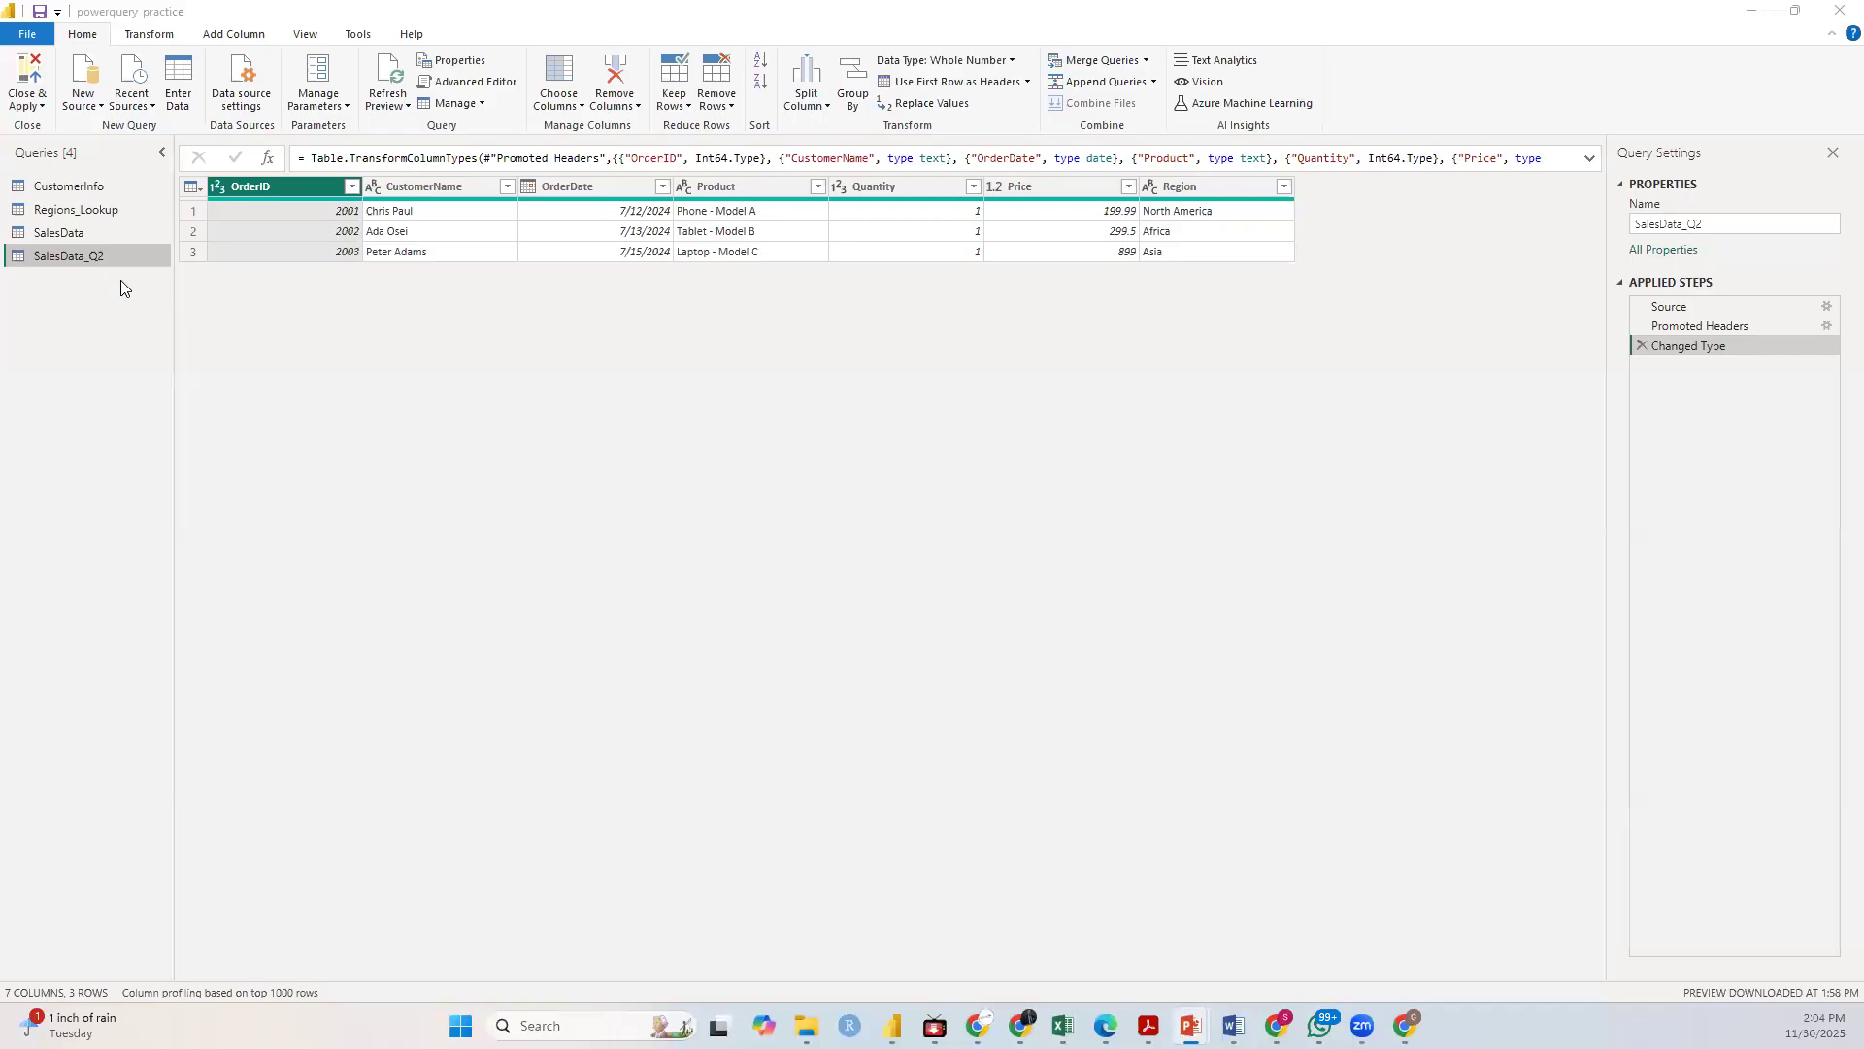
Step: Remove the rows with duplicate OrderID values from the SalesData query
{"action": "left_click", "coordinate": [58, 233]}
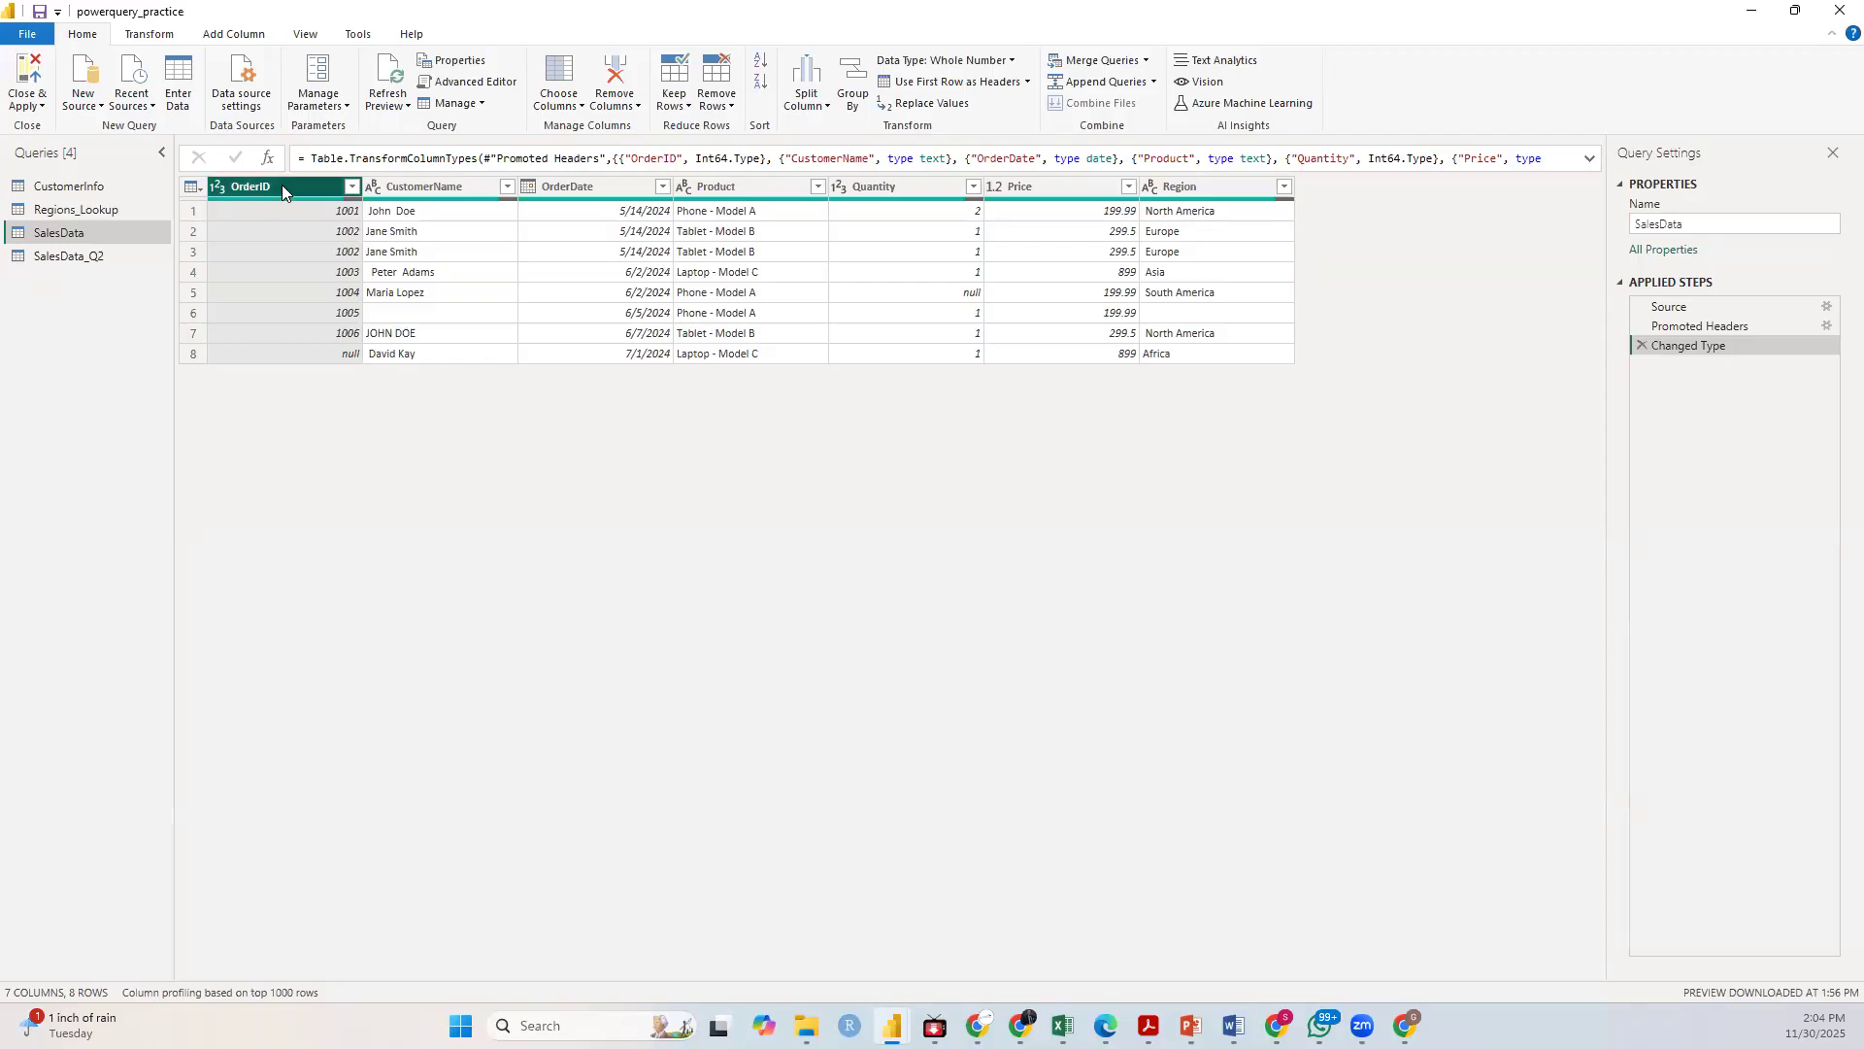
{"action": "left_click", "coordinate": [437, 190]}
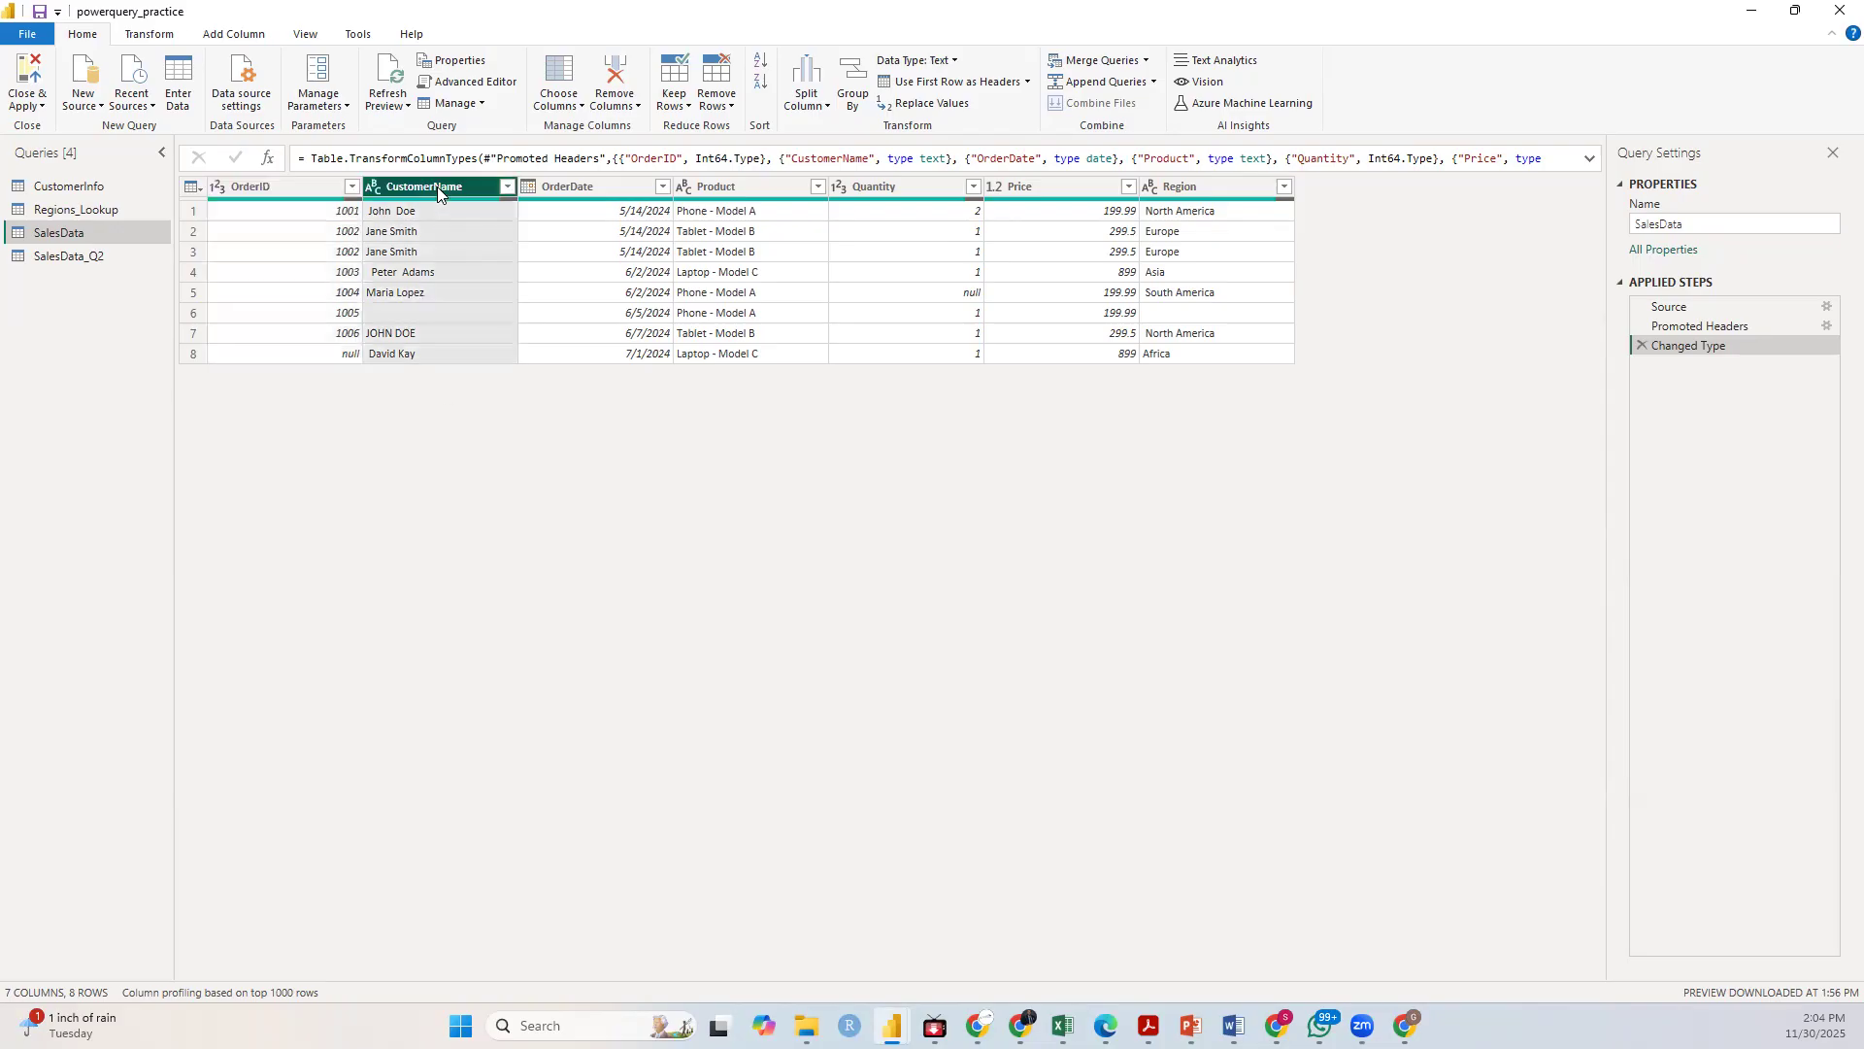
{"action": "left_click", "coordinate": [297, 185]}
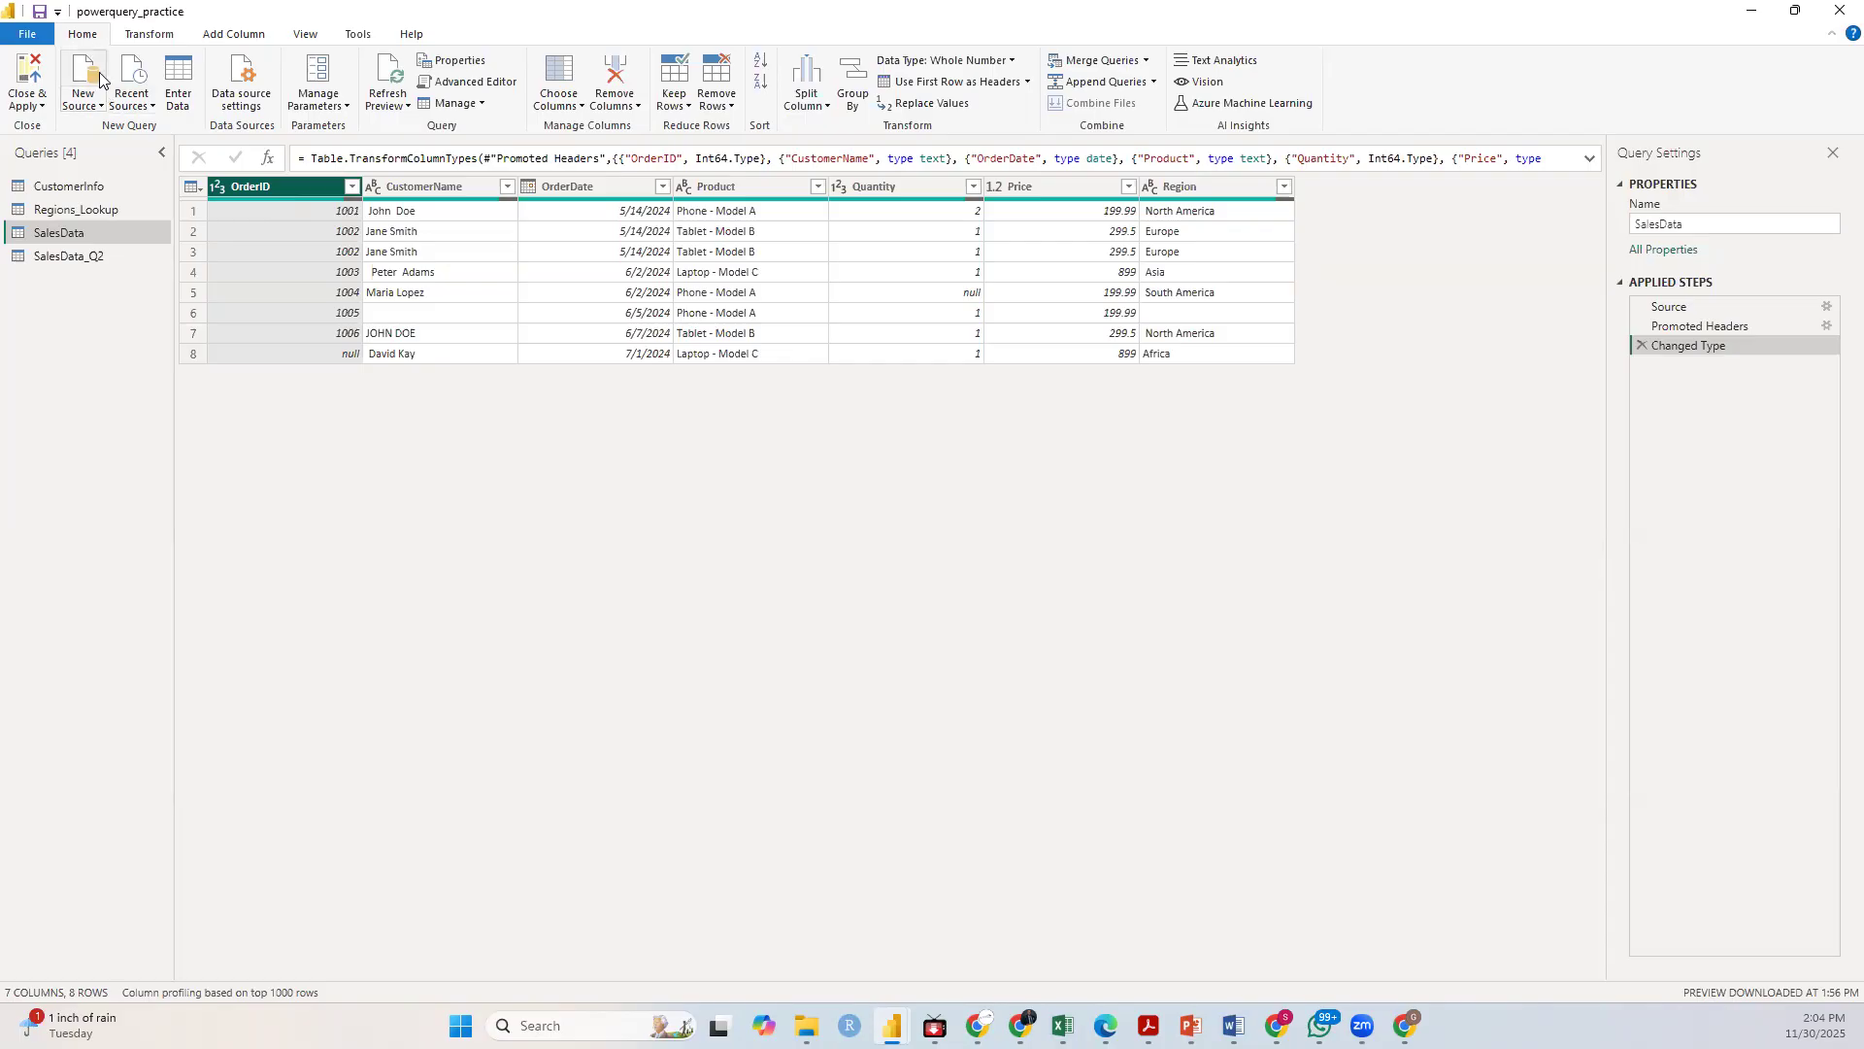
{"action": "left_click", "coordinate": [722, 105]}
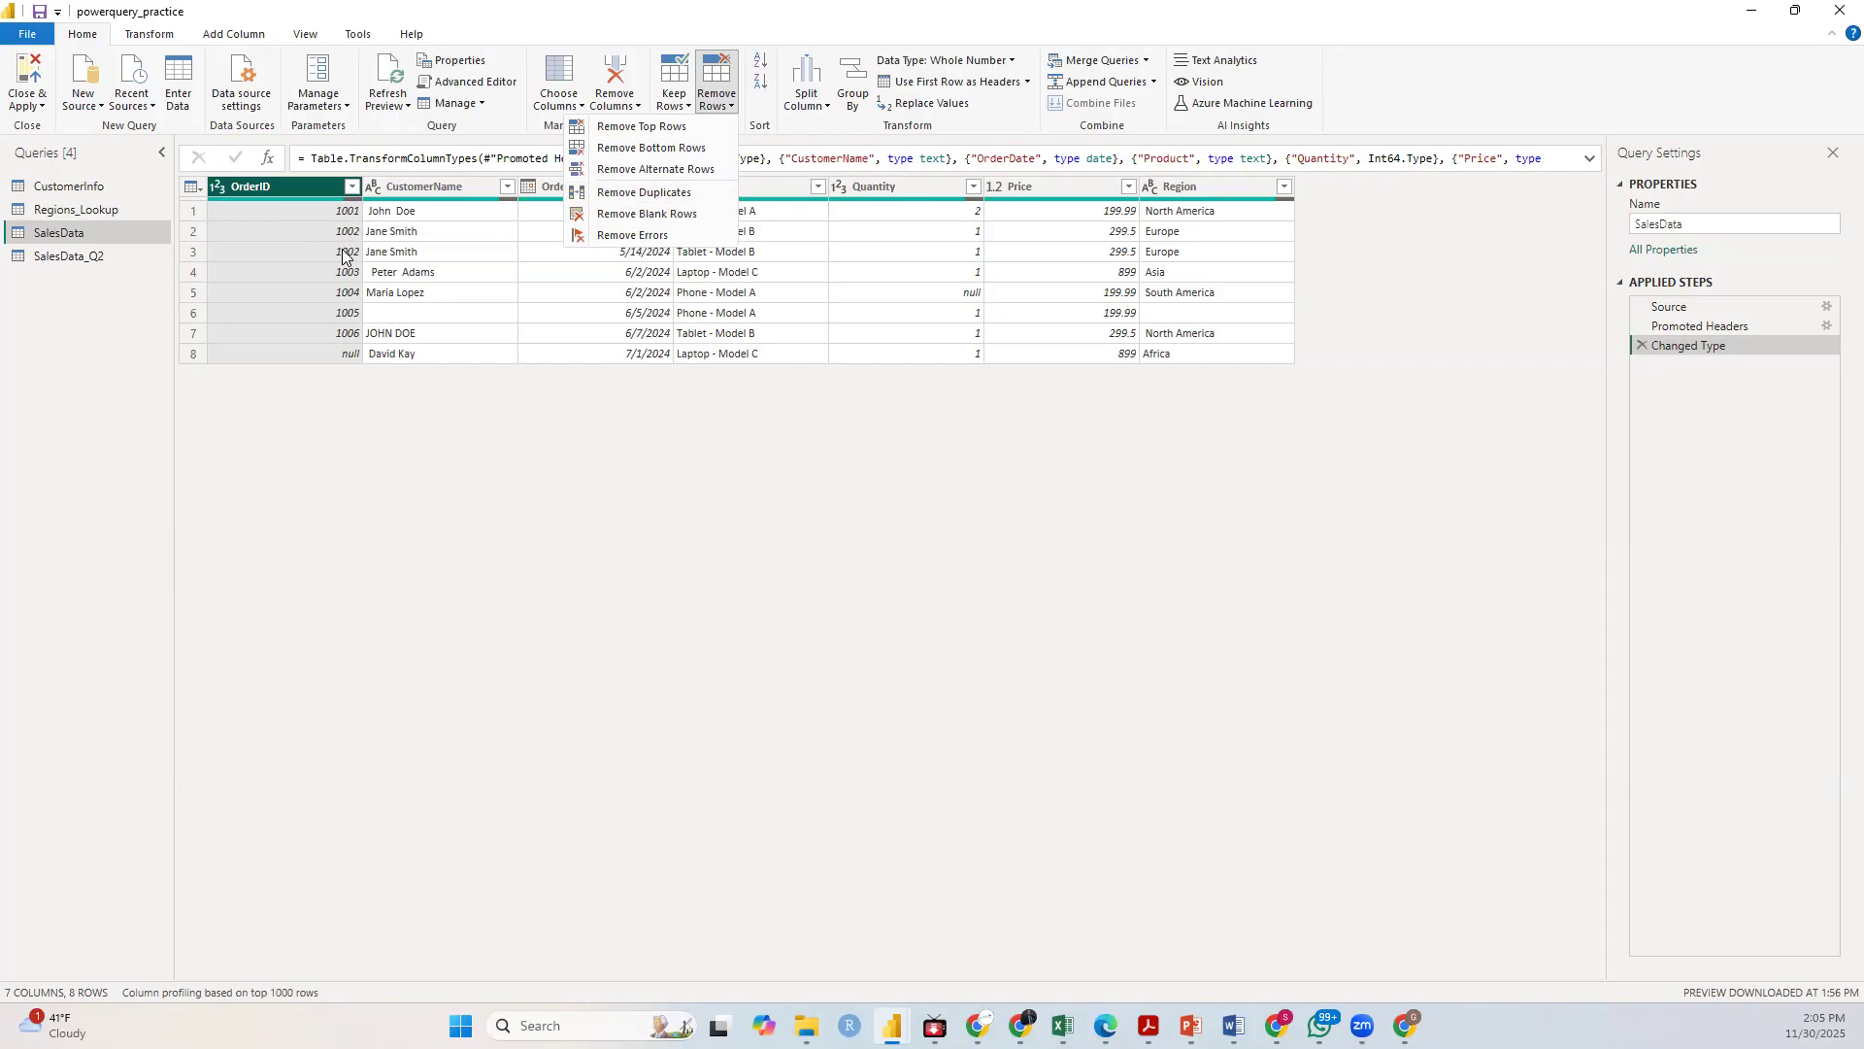
{"action": "left_click", "coordinate": [611, 193]}
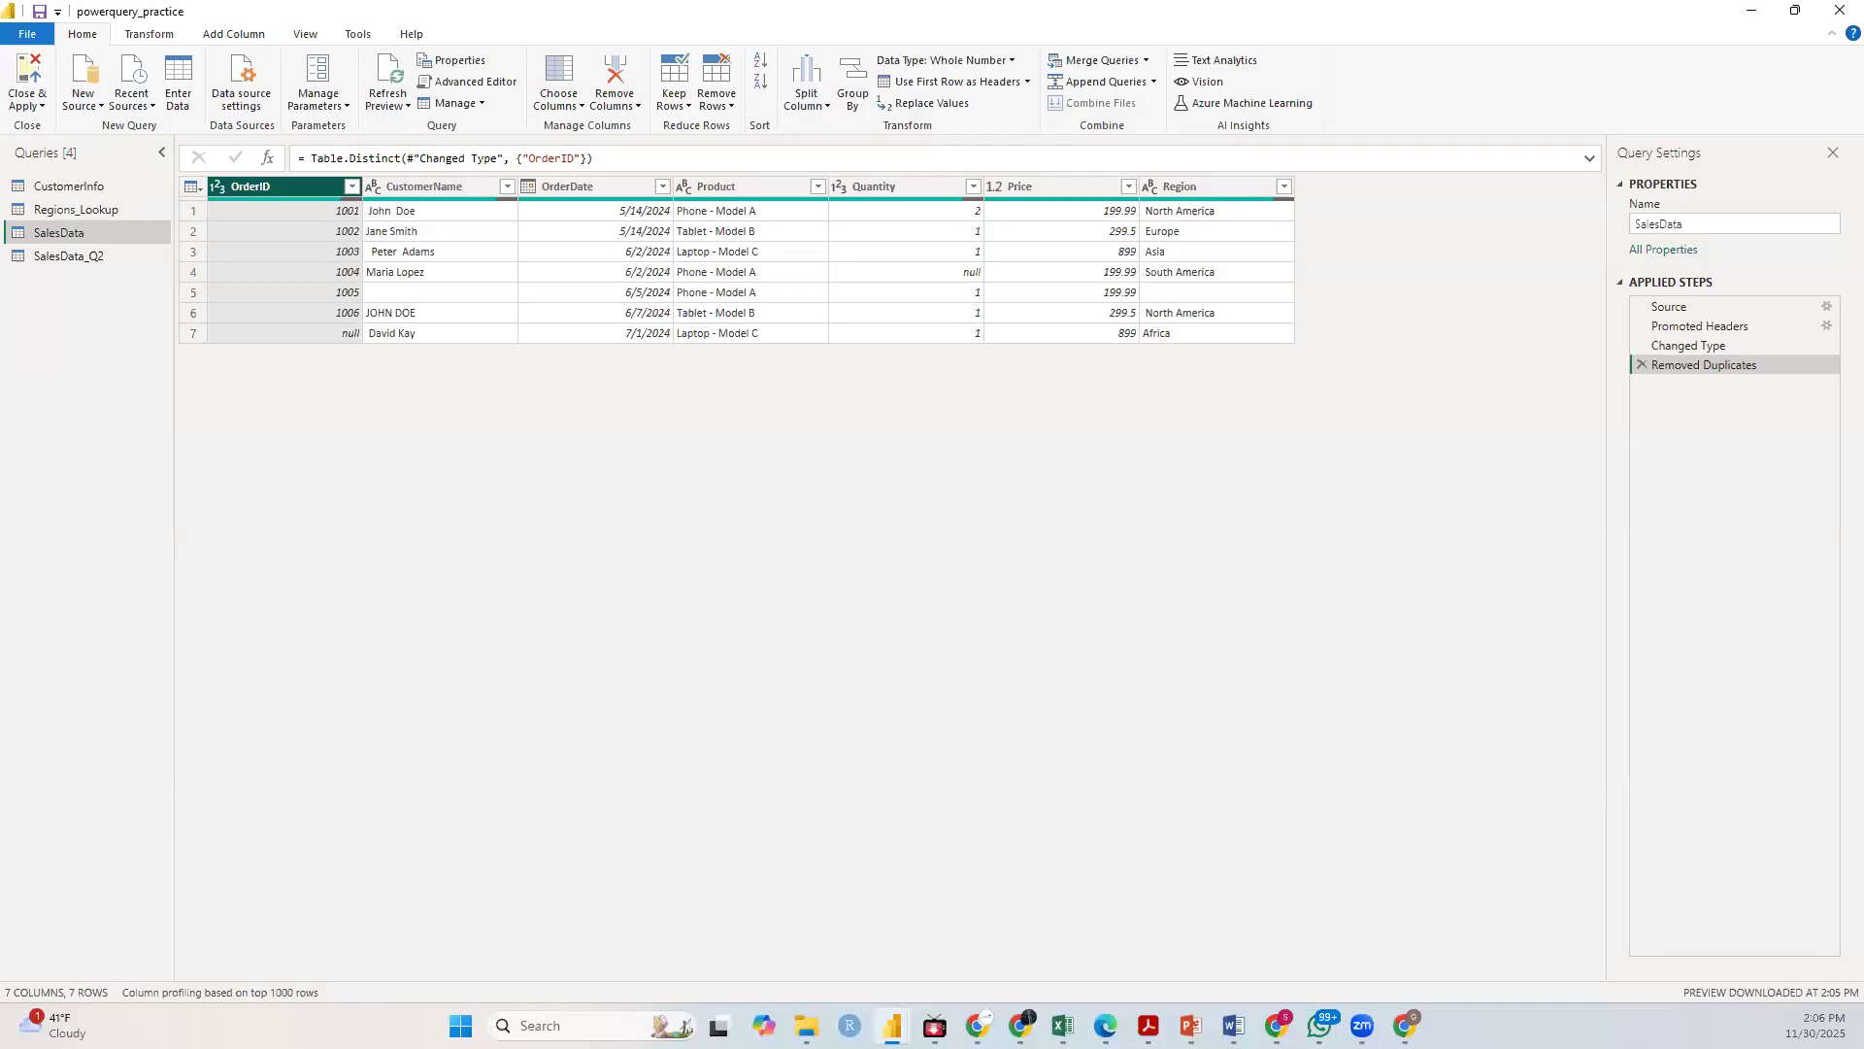
Step: Examine the data types of the SalesData columns from CustomerName through Region
{"action": "key", "text": "alt+Tab"}
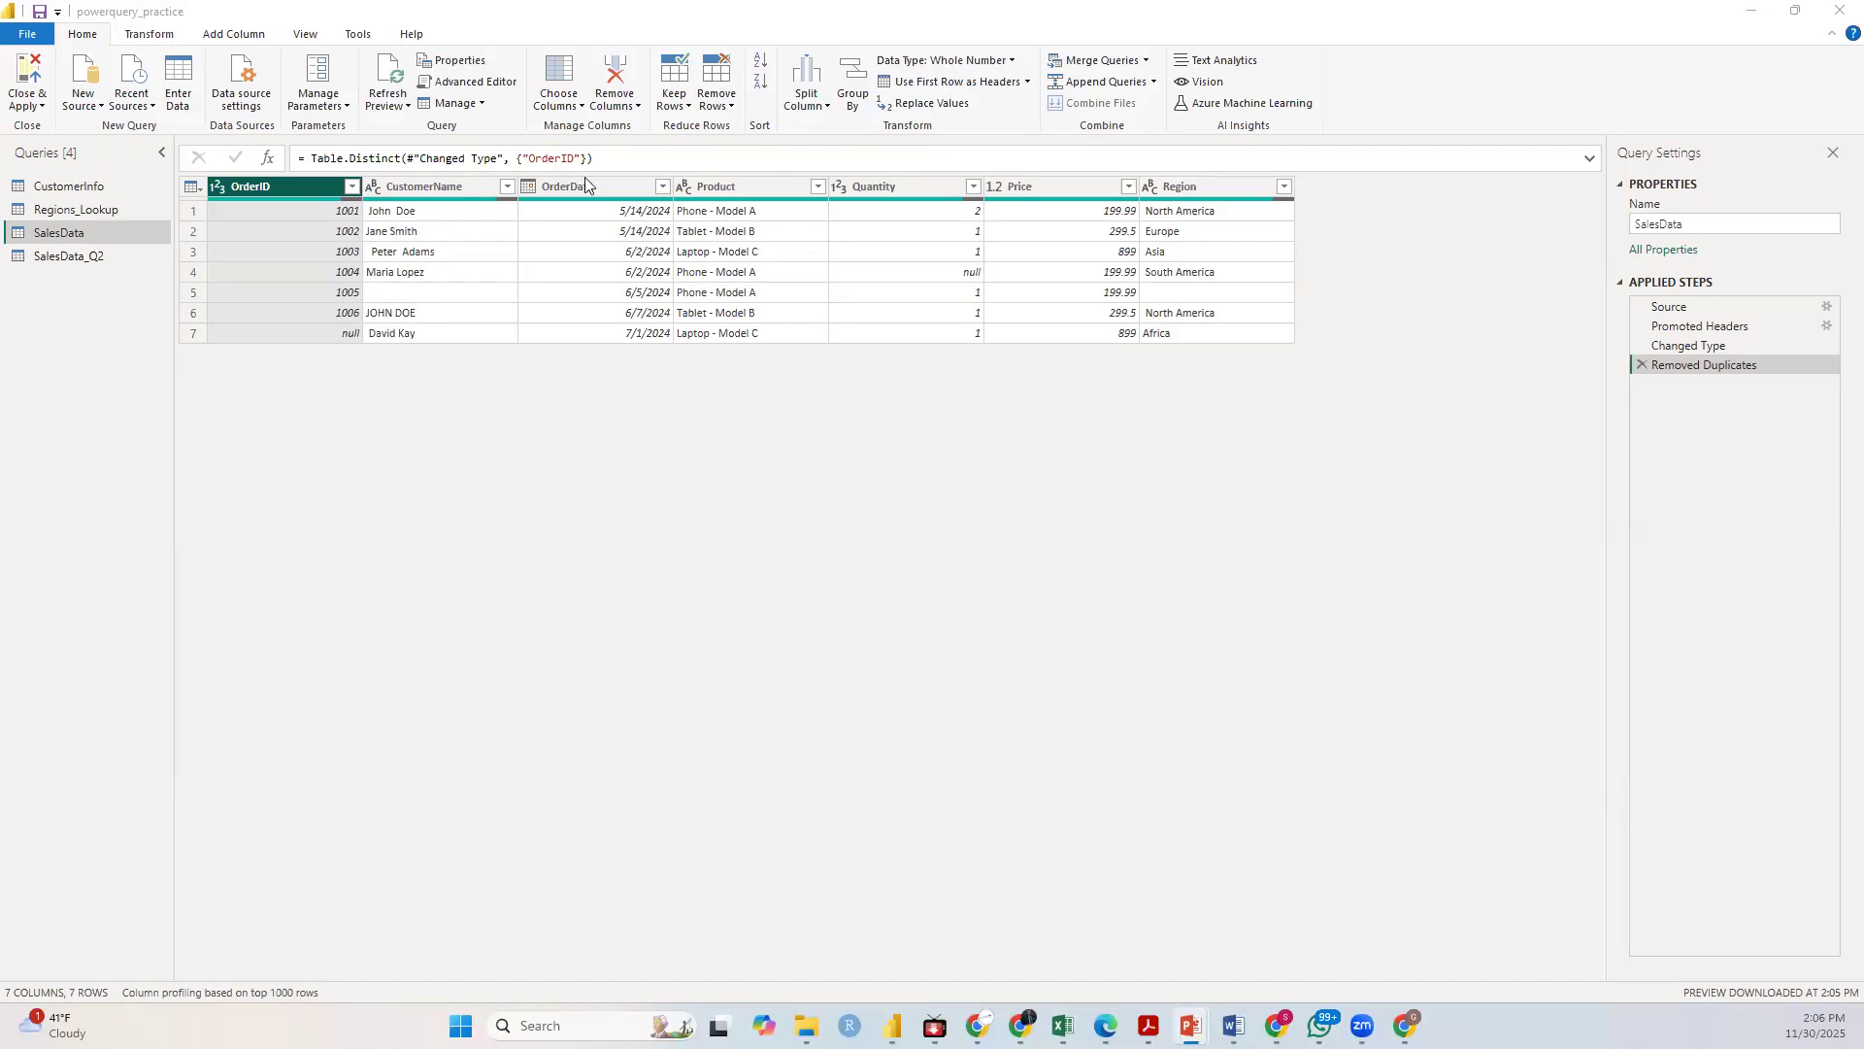
{"action": "left_click", "coordinate": [396, 193]}
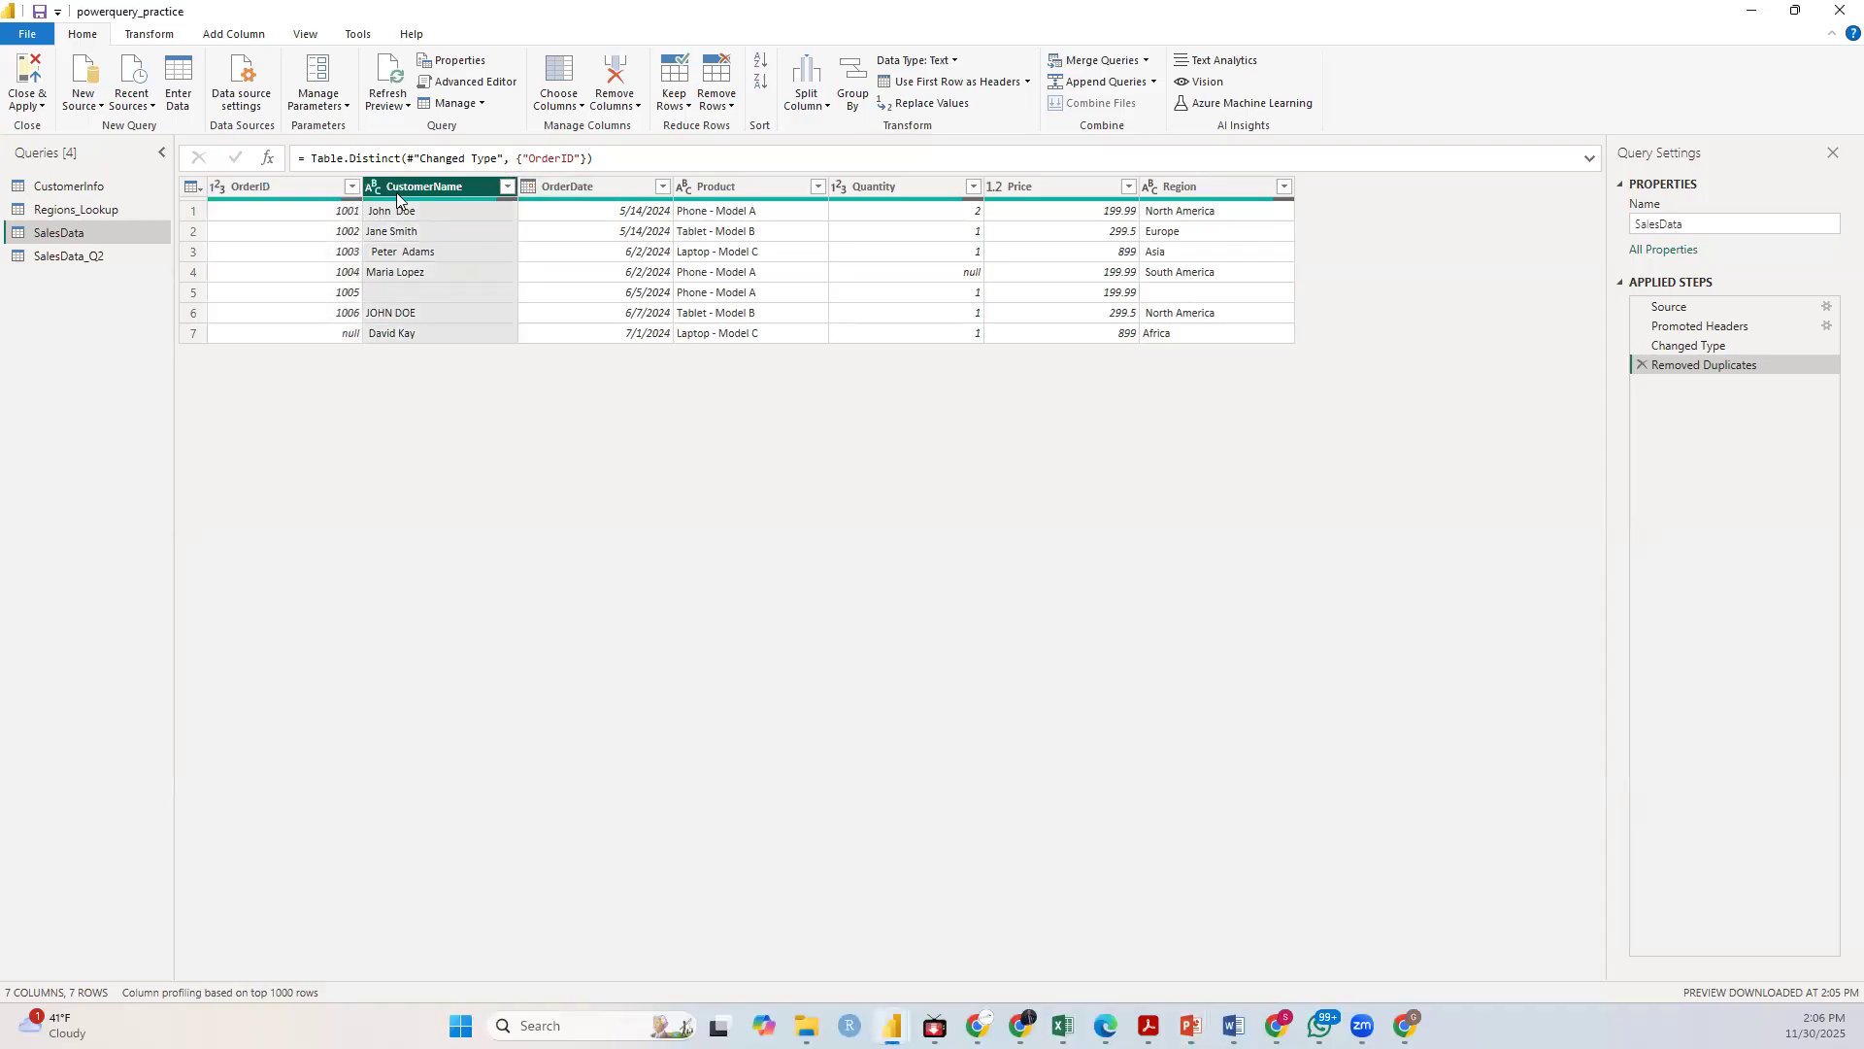
{"action": "left_click", "coordinate": [593, 190]}
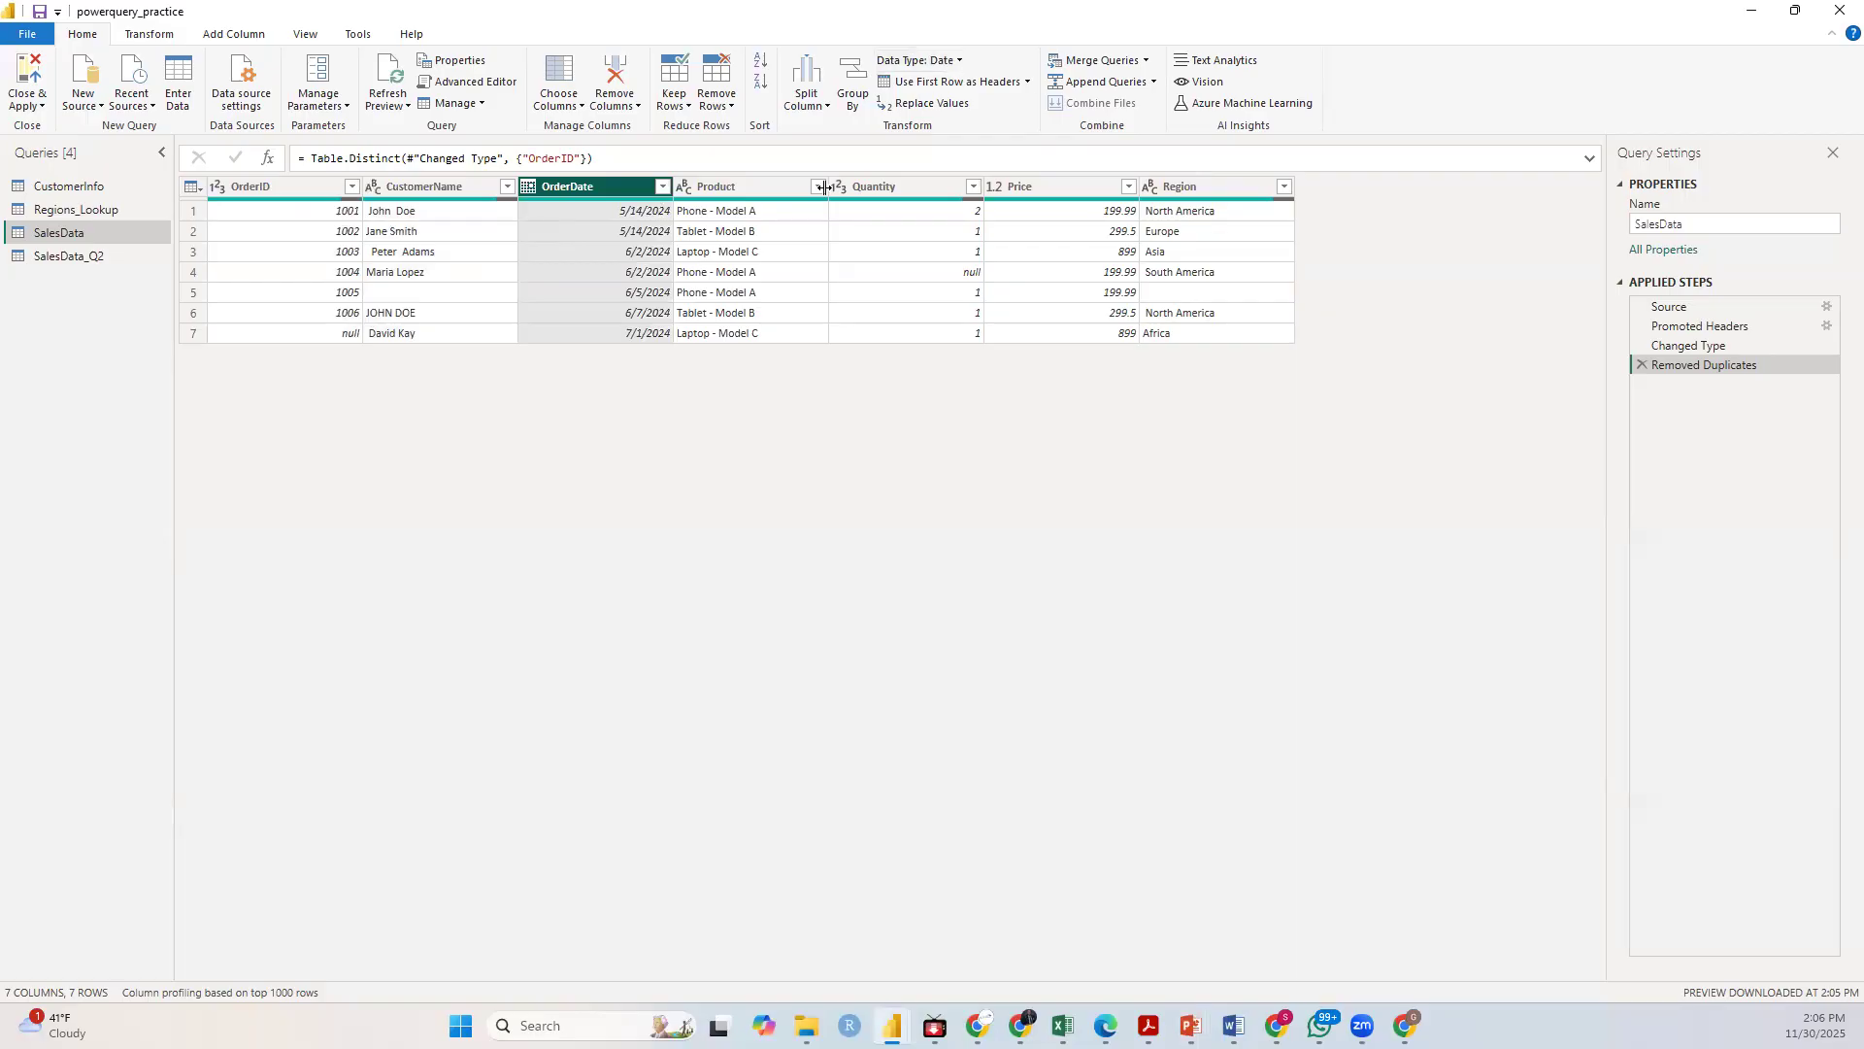
{"action": "left_click", "coordinate": [743, 185]}
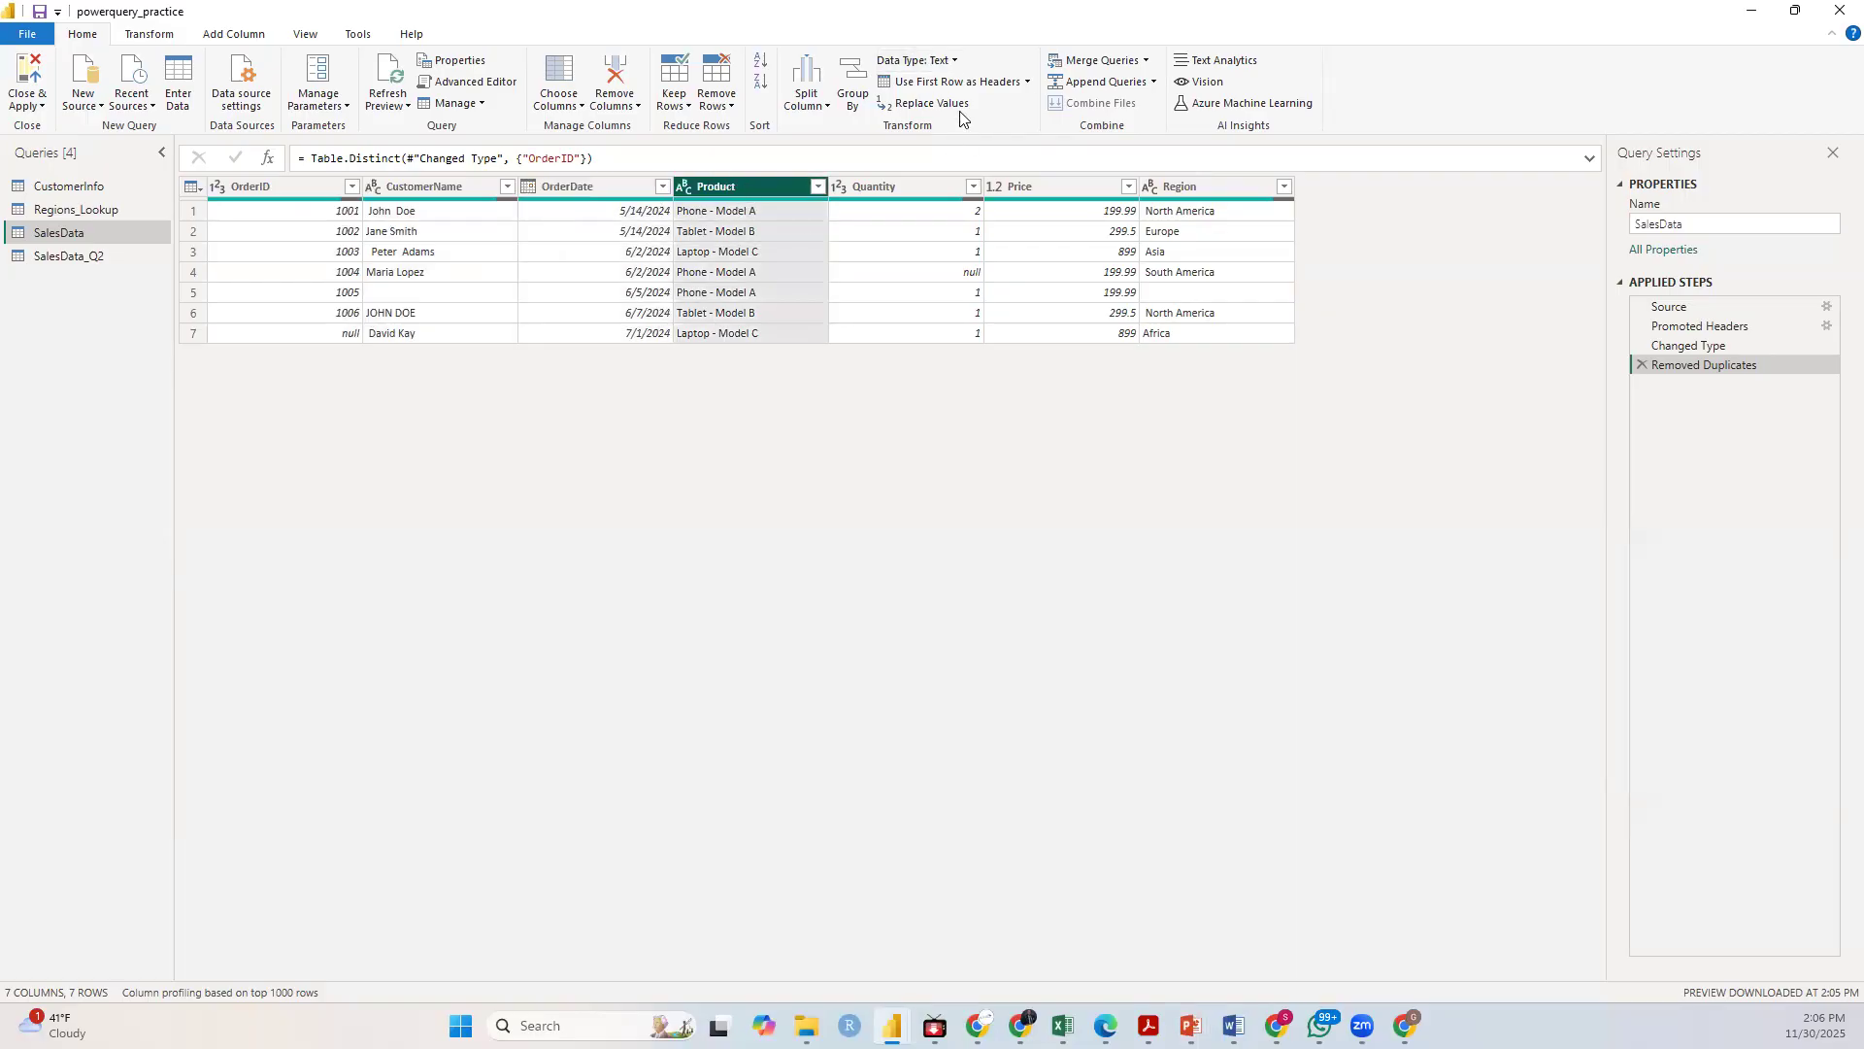
{"action": "left_click", "coordinate": [899, 186]}
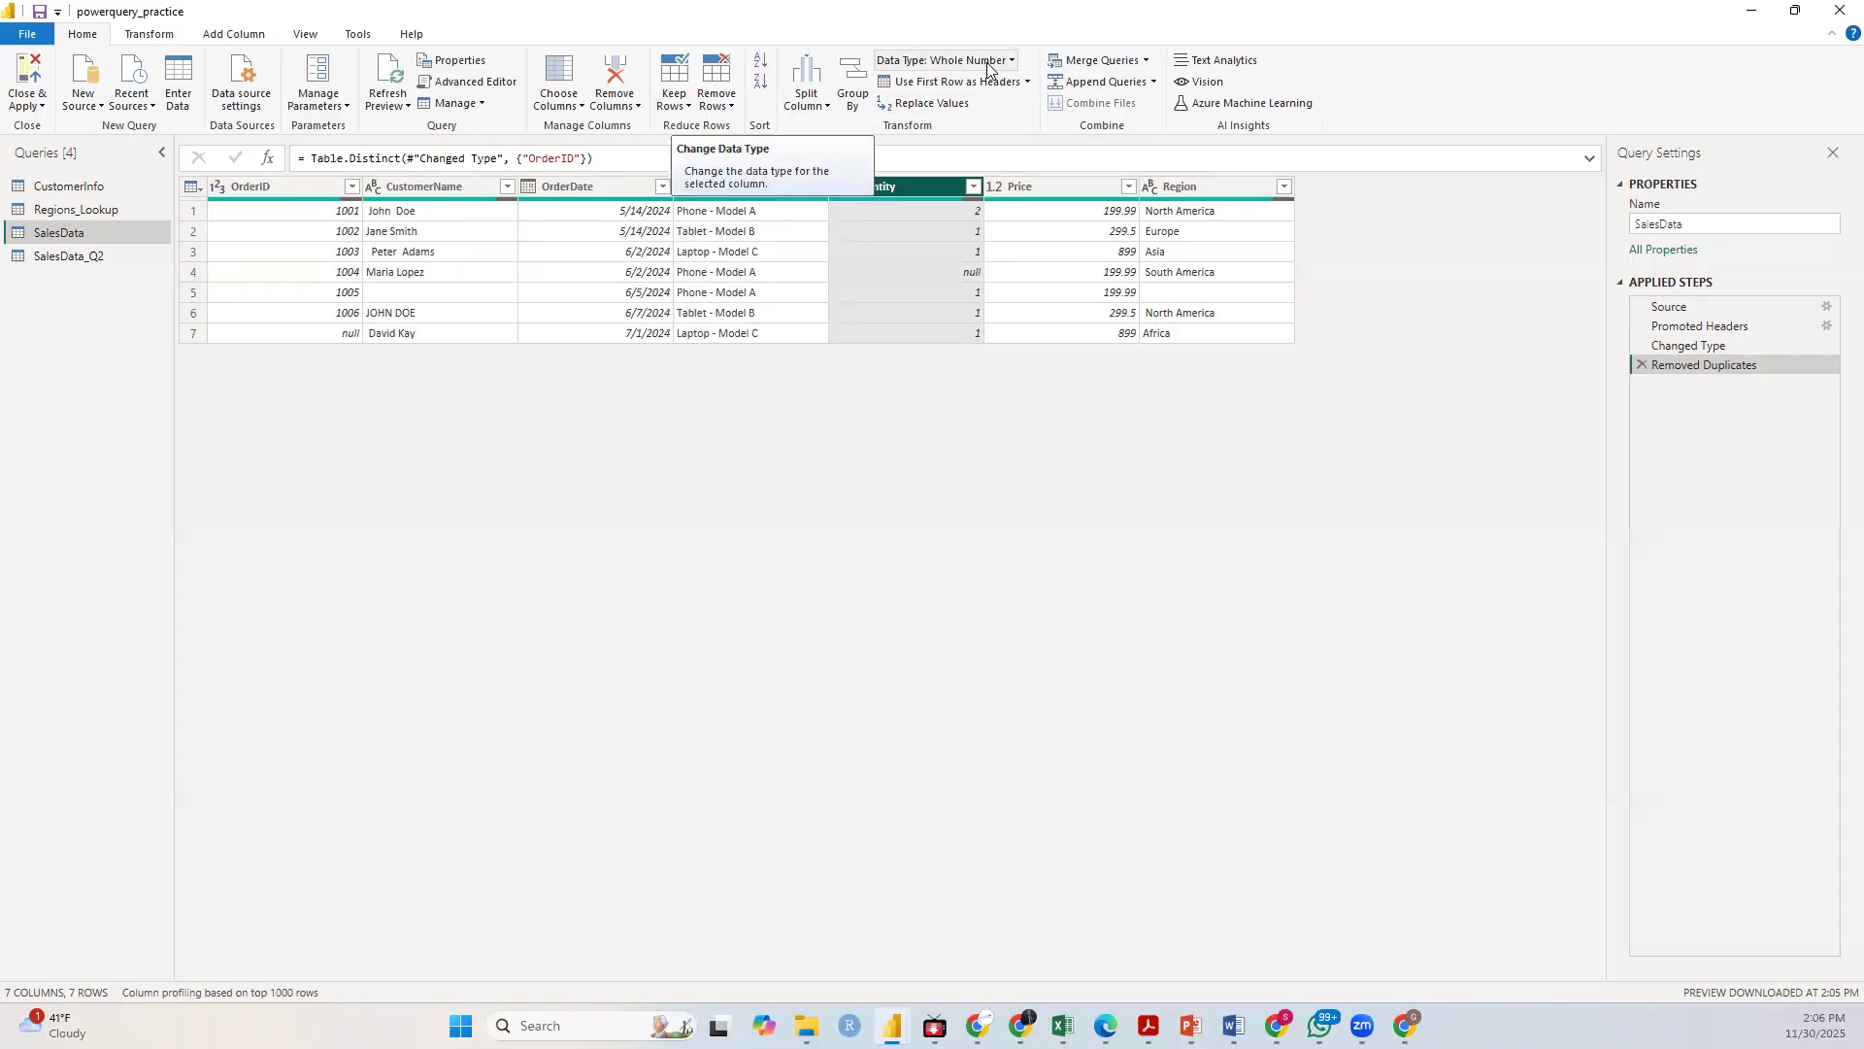
{"action": "left_click", "coordinate": [1045, 184]}
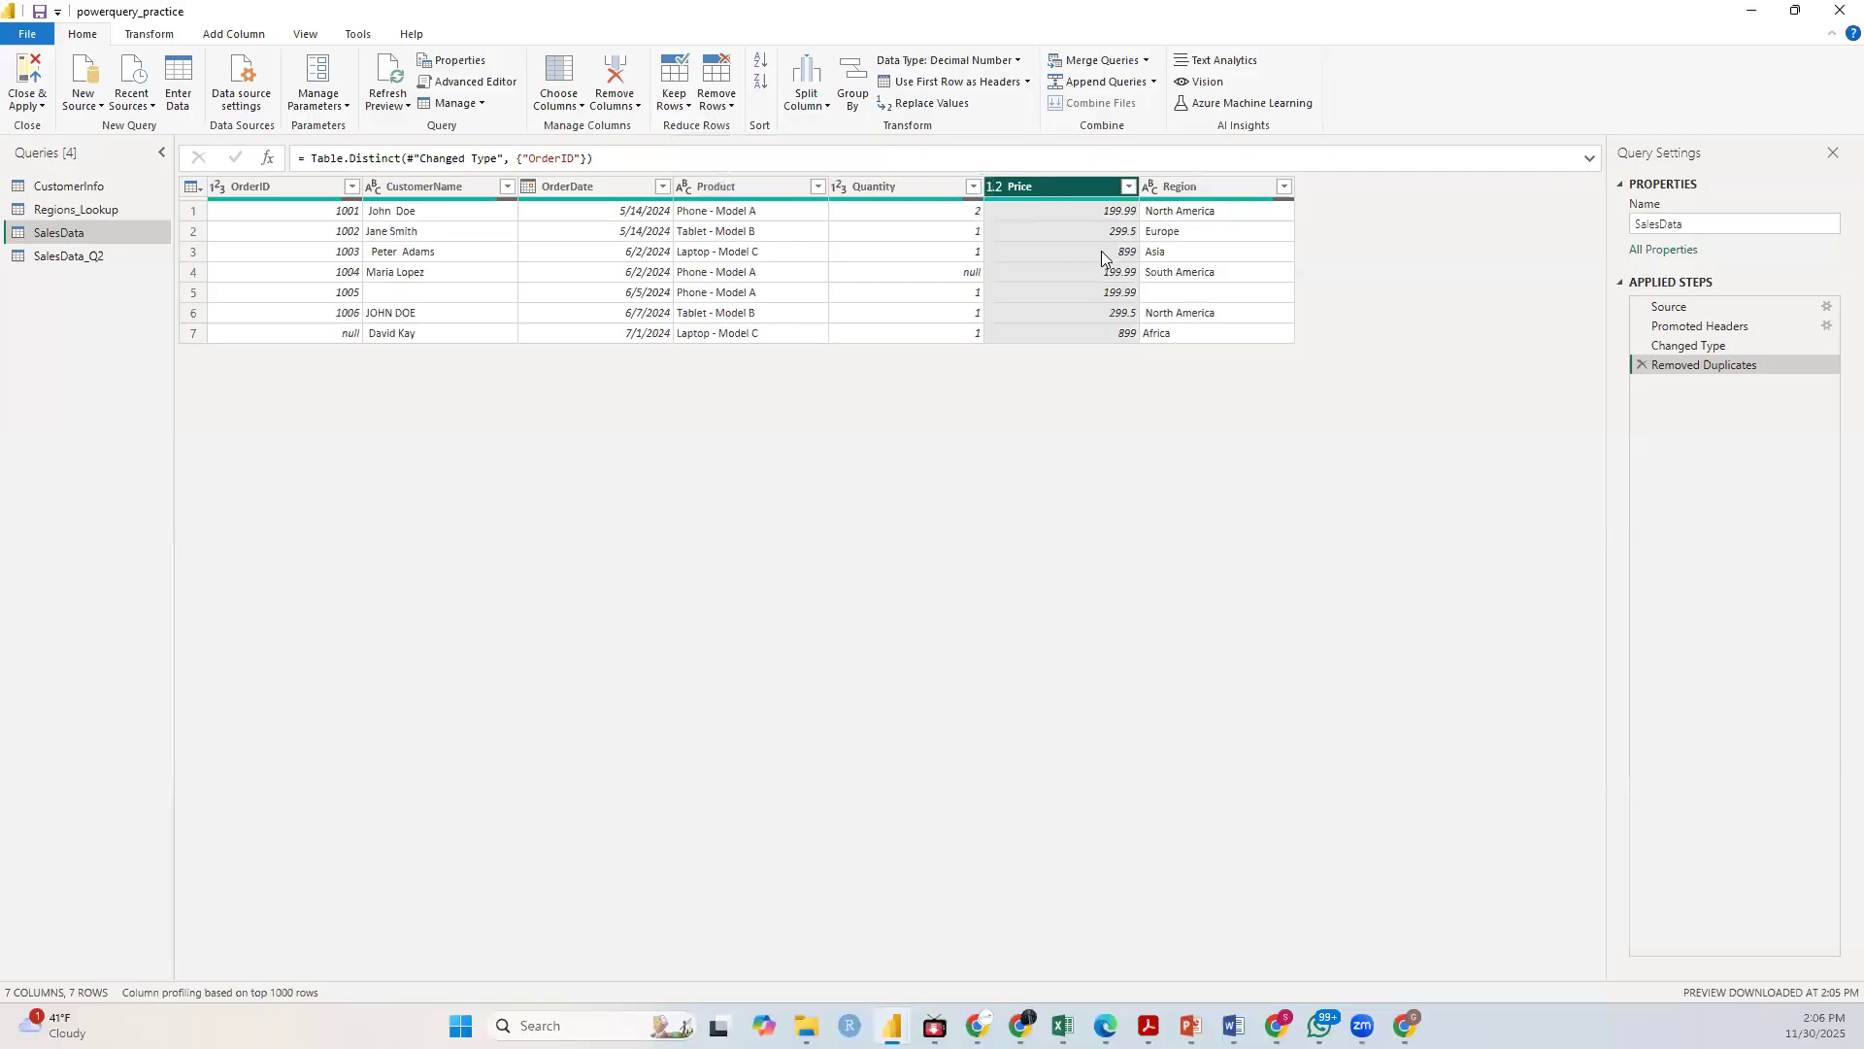
{"action": "left_click", "coordinate": [1012, 62]}
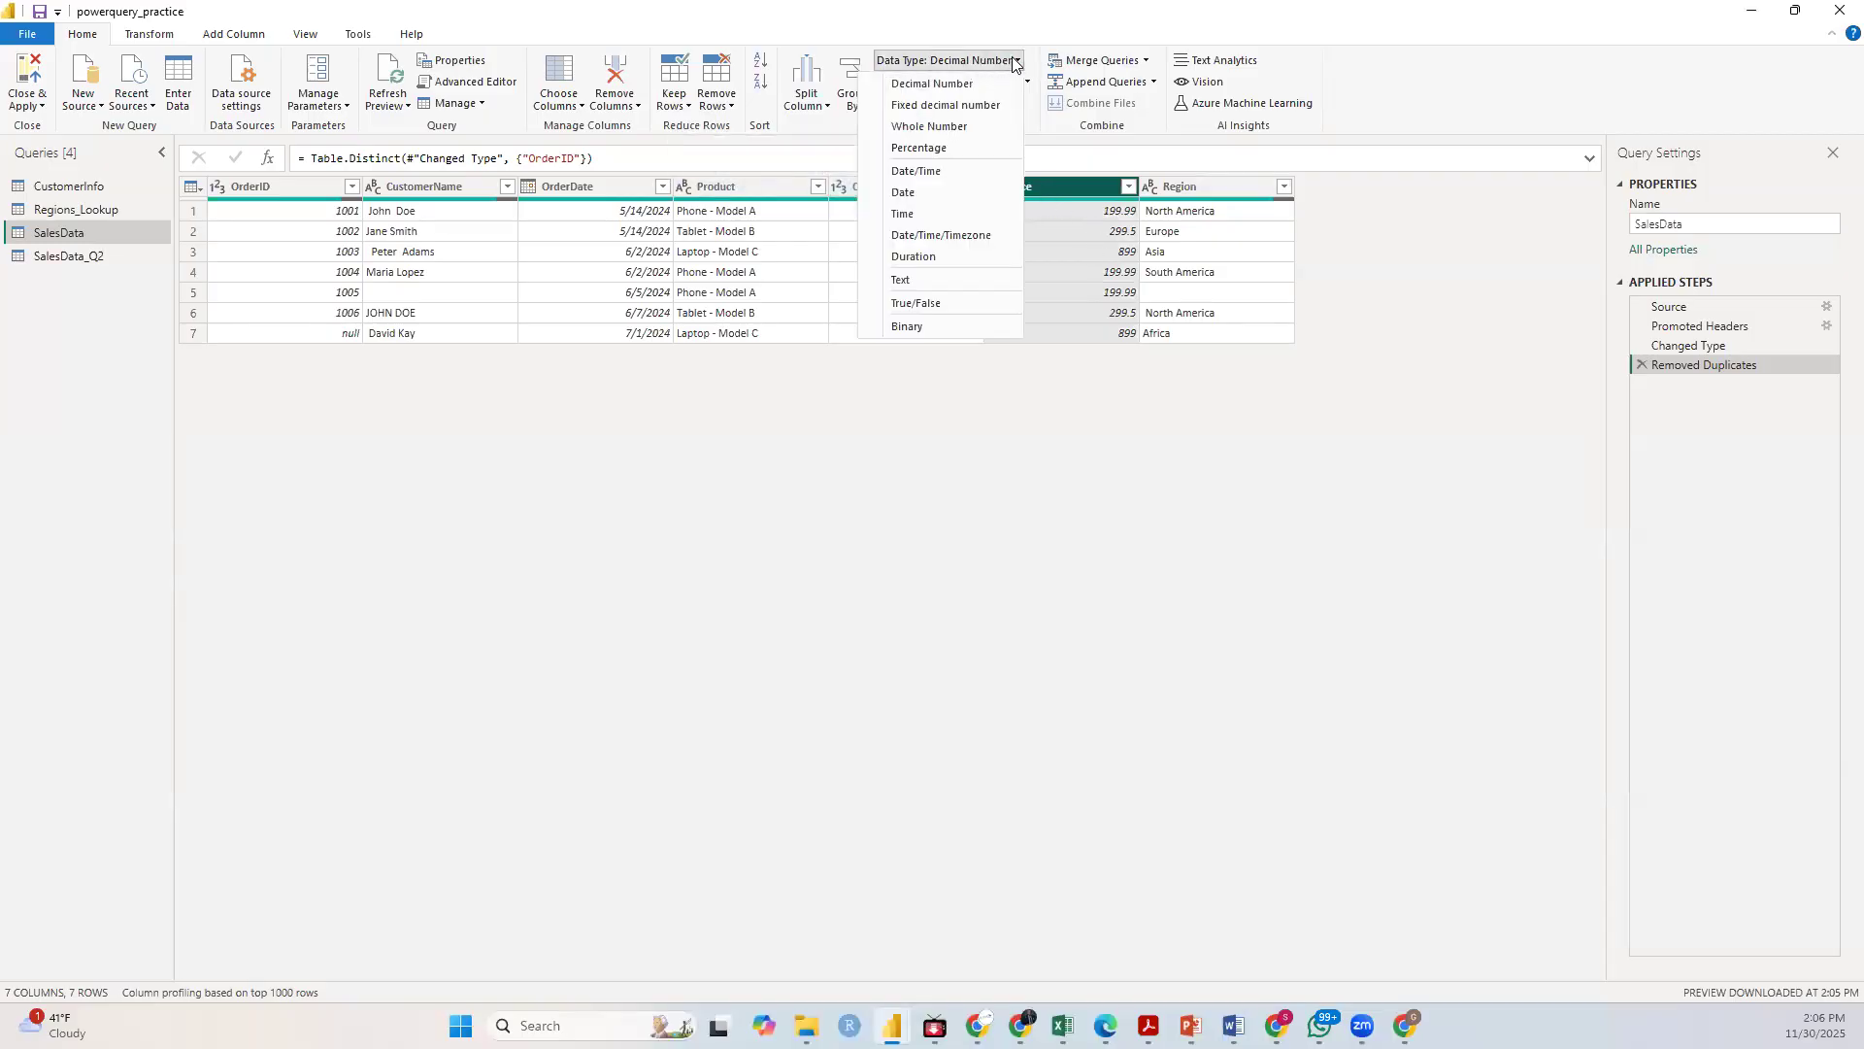
{"action": "left_click", "coordinate": [1194, 192]}
{"action": "left_click", "coordinate": [1193, 192]}
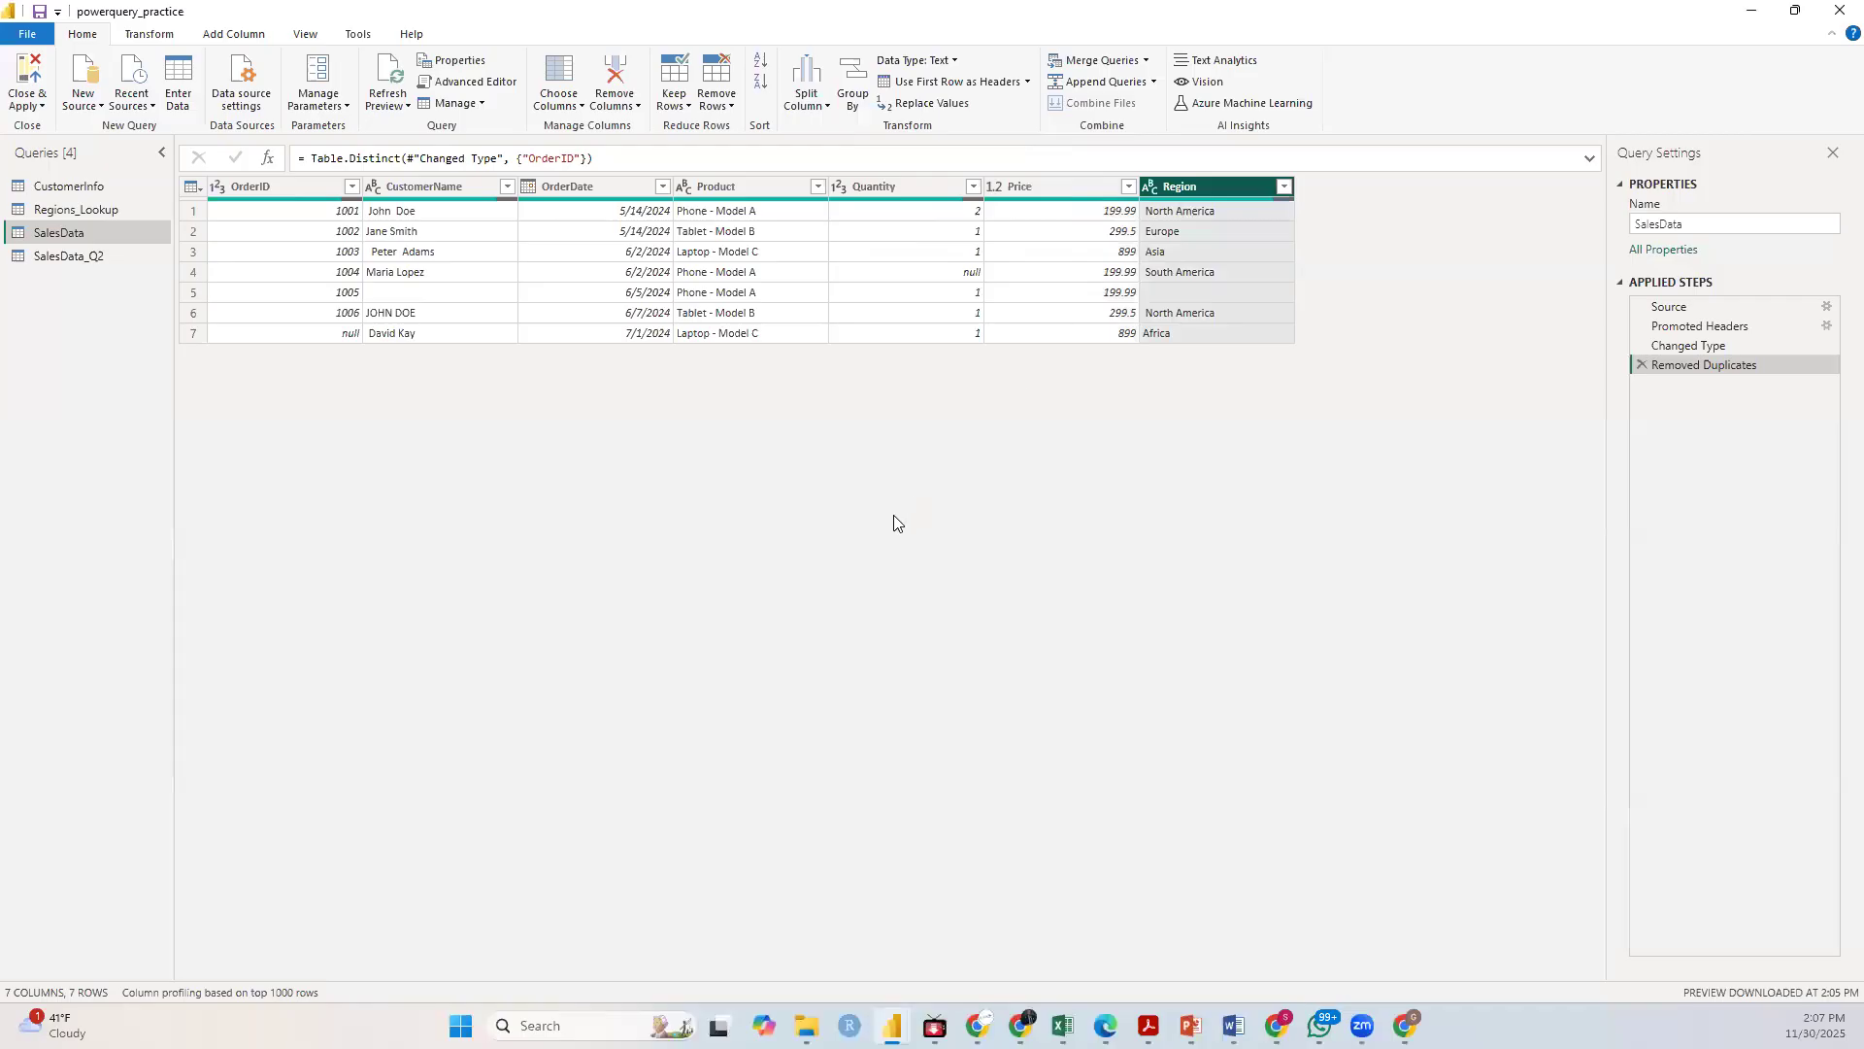
{"action": "key", "text": "alt+Tab"}
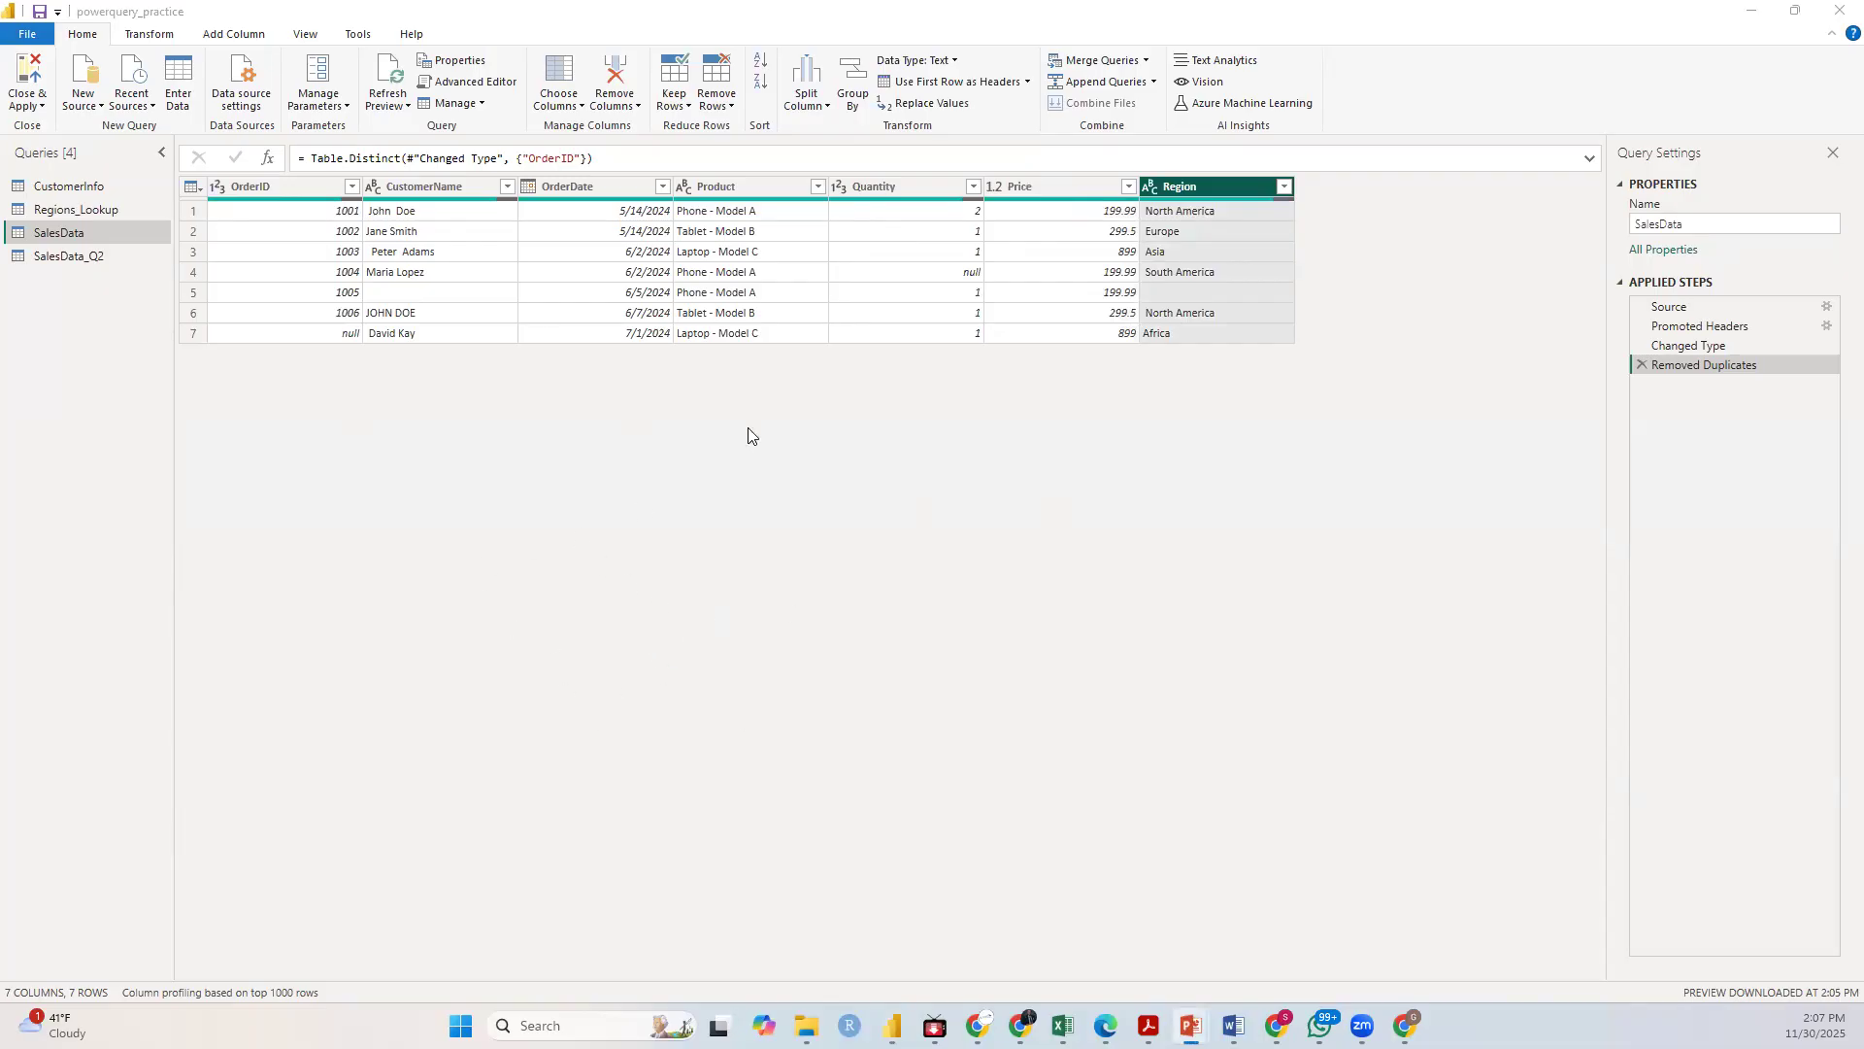
{"action": "left_click", "coordinate": [585, 184]}
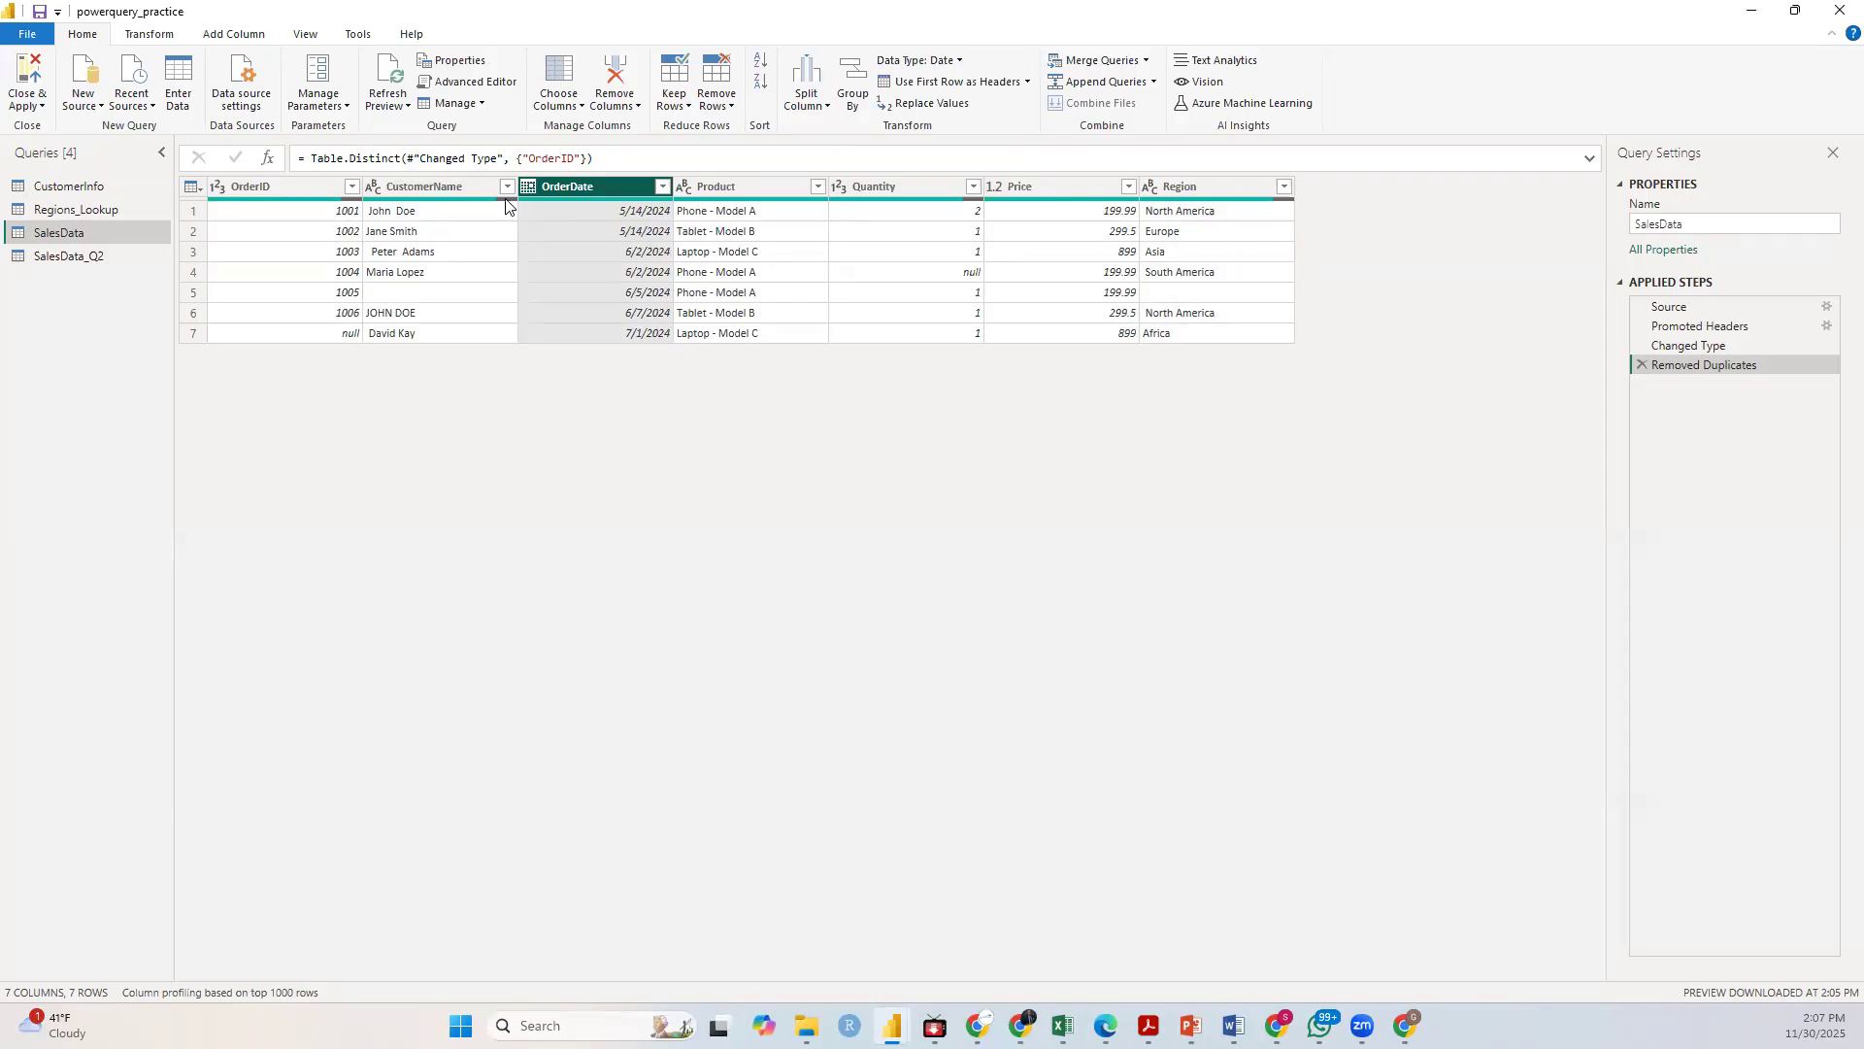
Step: Look through the SalesData_Q2, Regions_Lookup, CustomerInfo and SalesData queries to compare their contents and spot missing values
{"action": "left_click", "coordinate": [64, 255]}
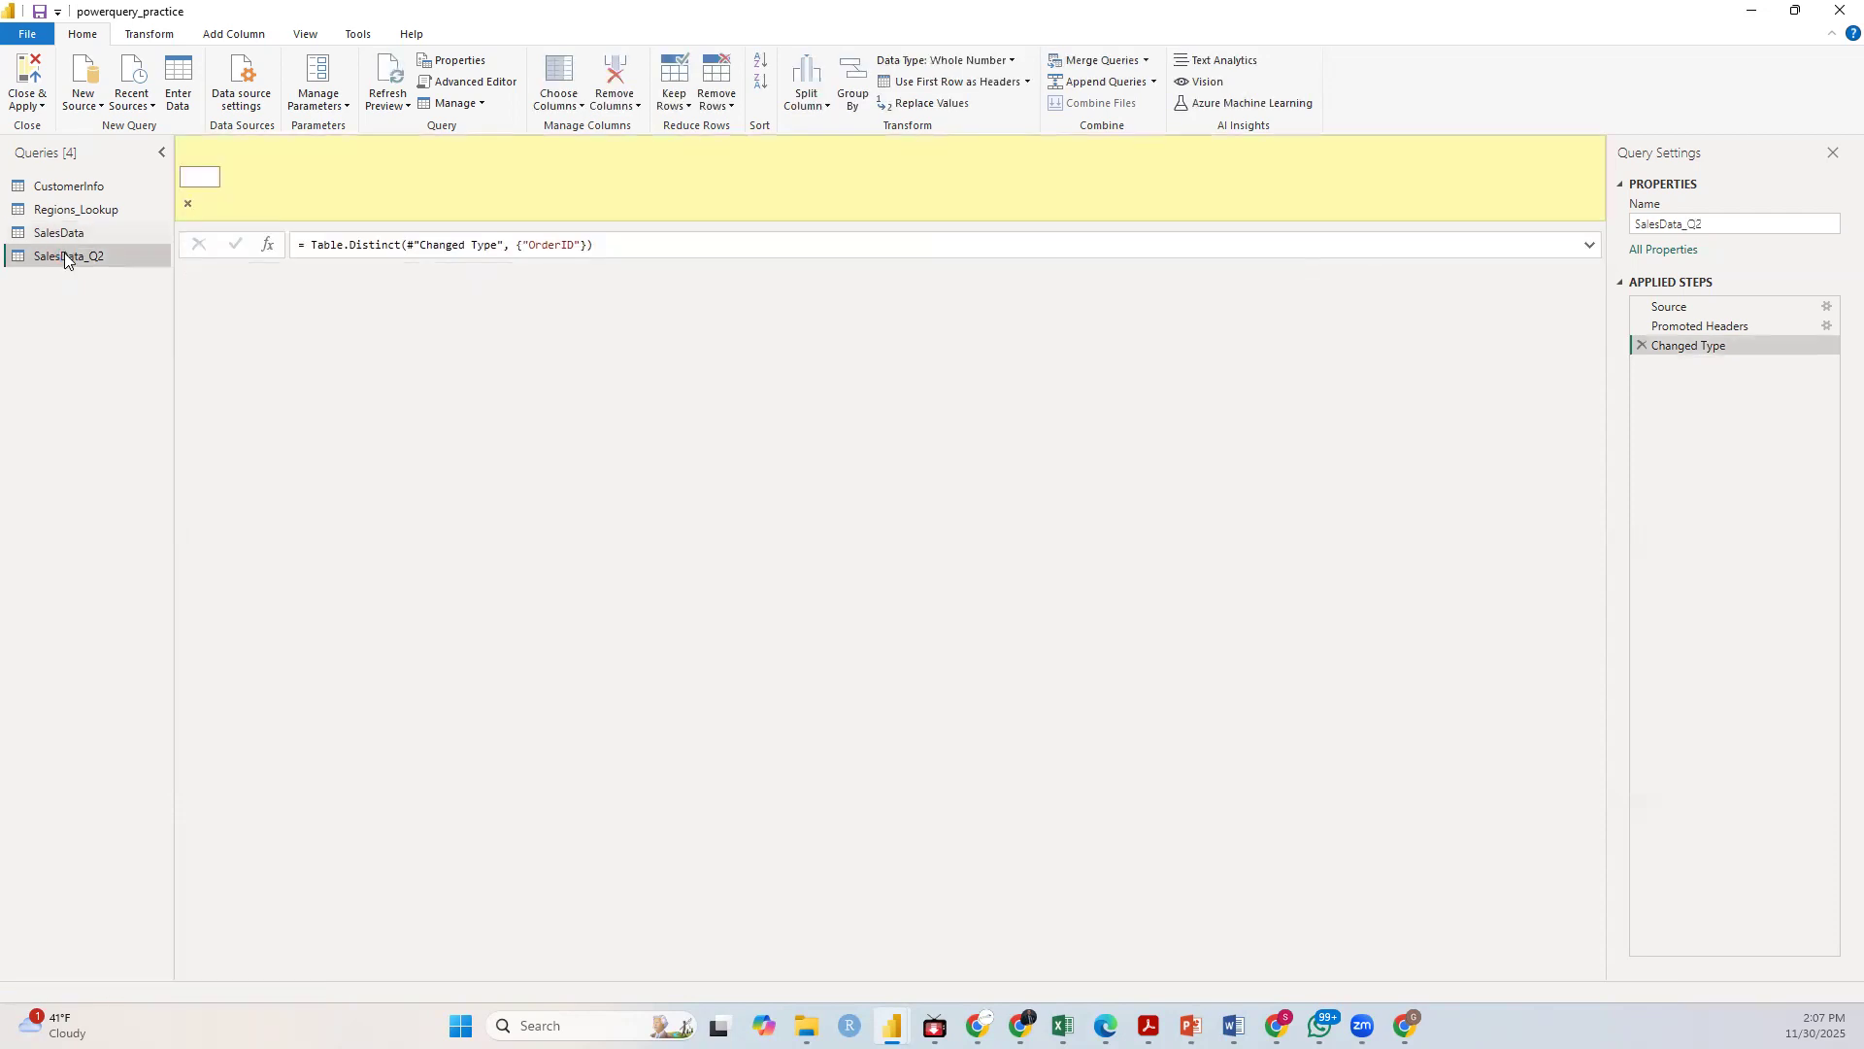
{"action": "left_click", "coordinate": [67, 209]}
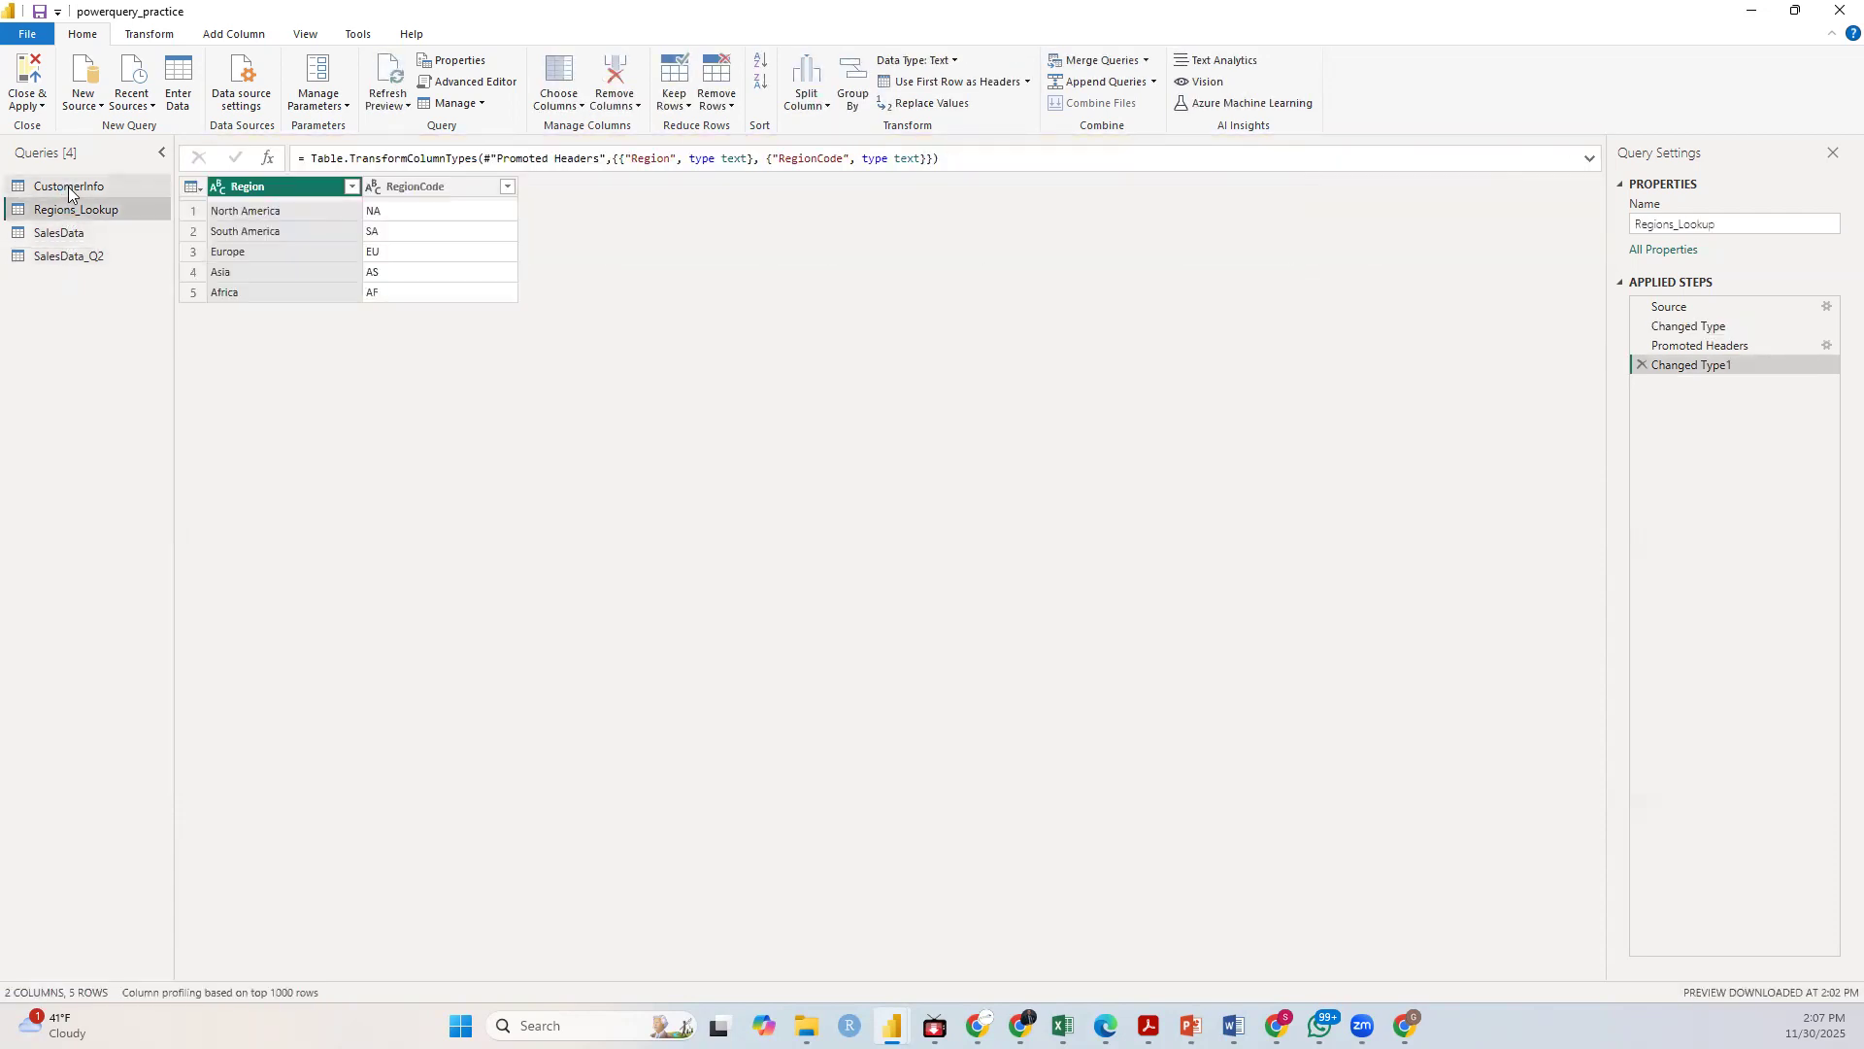
{"action": "left_click", "coordinate": [68, 190]}
{"action": "left_click_drag", "start_coordinate": [68, 211], "coordinate": [54, 233]}
{"action": "left_click", "coordinate": [54, 233]}
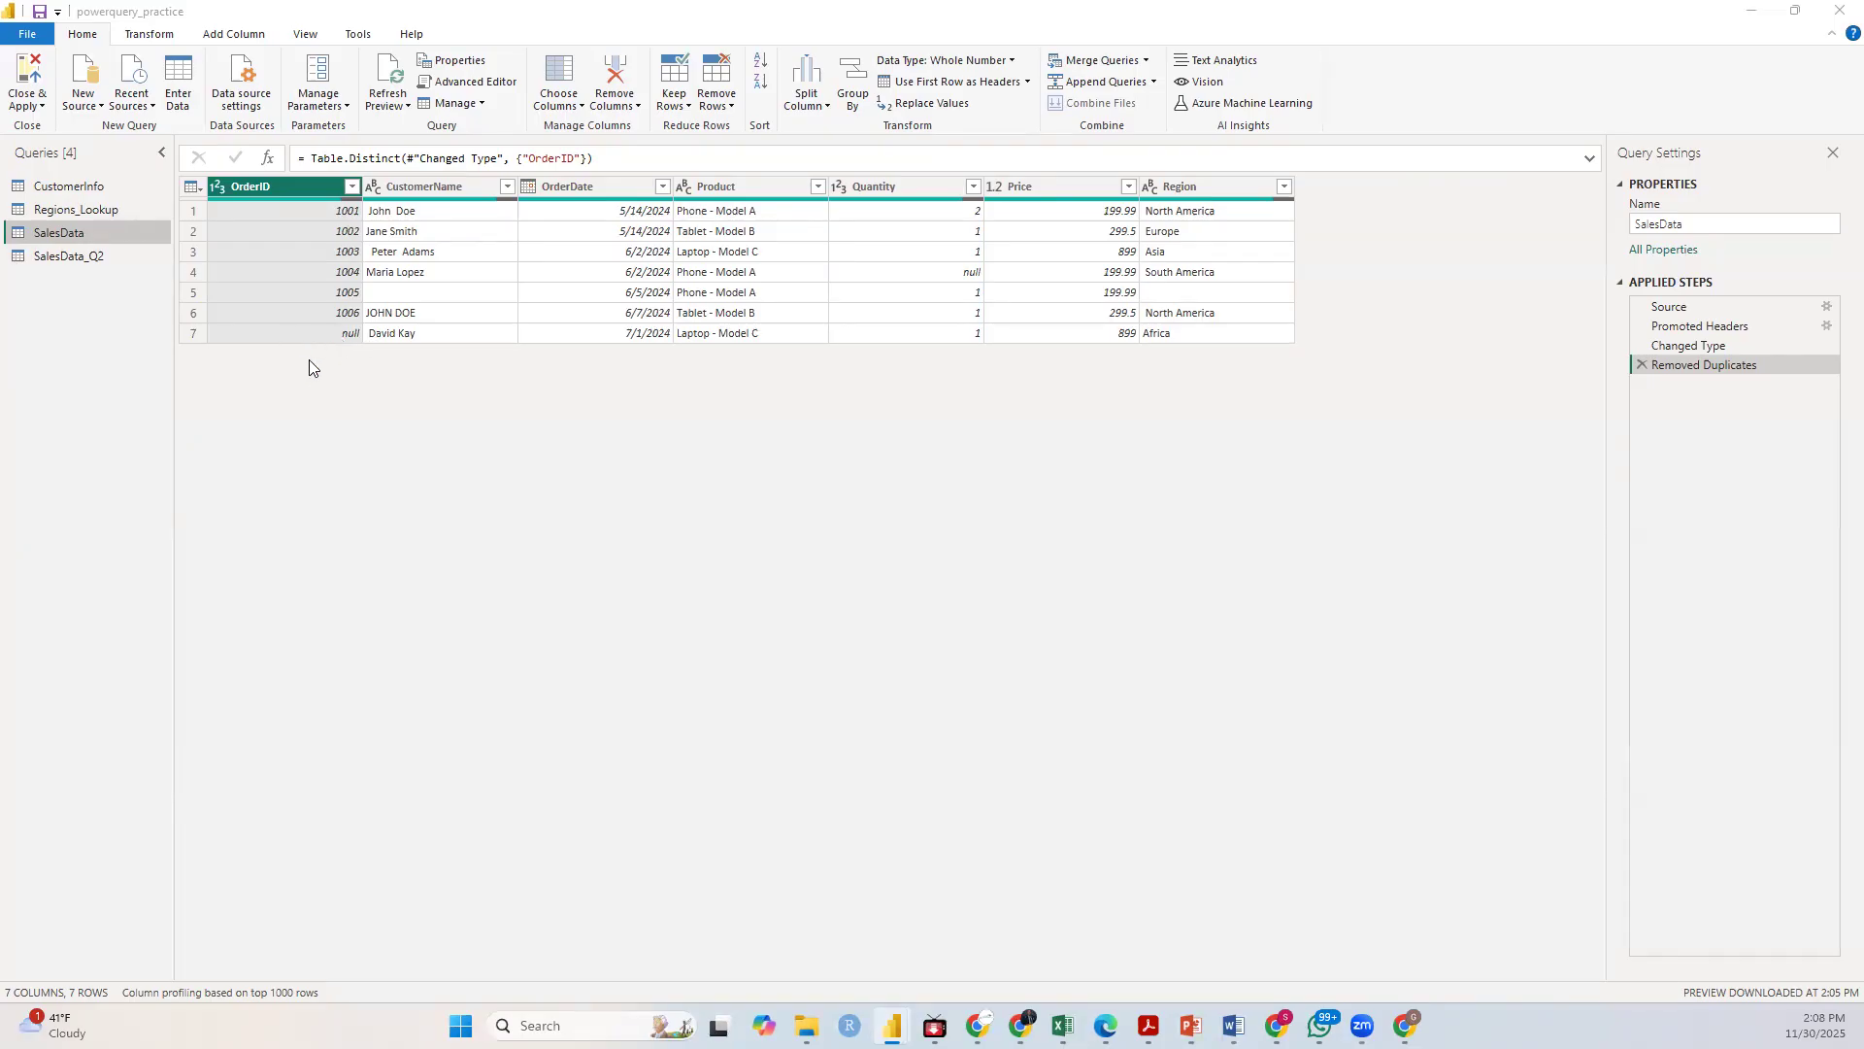
{"action": "left_click", "coordinate": [391, 335]}
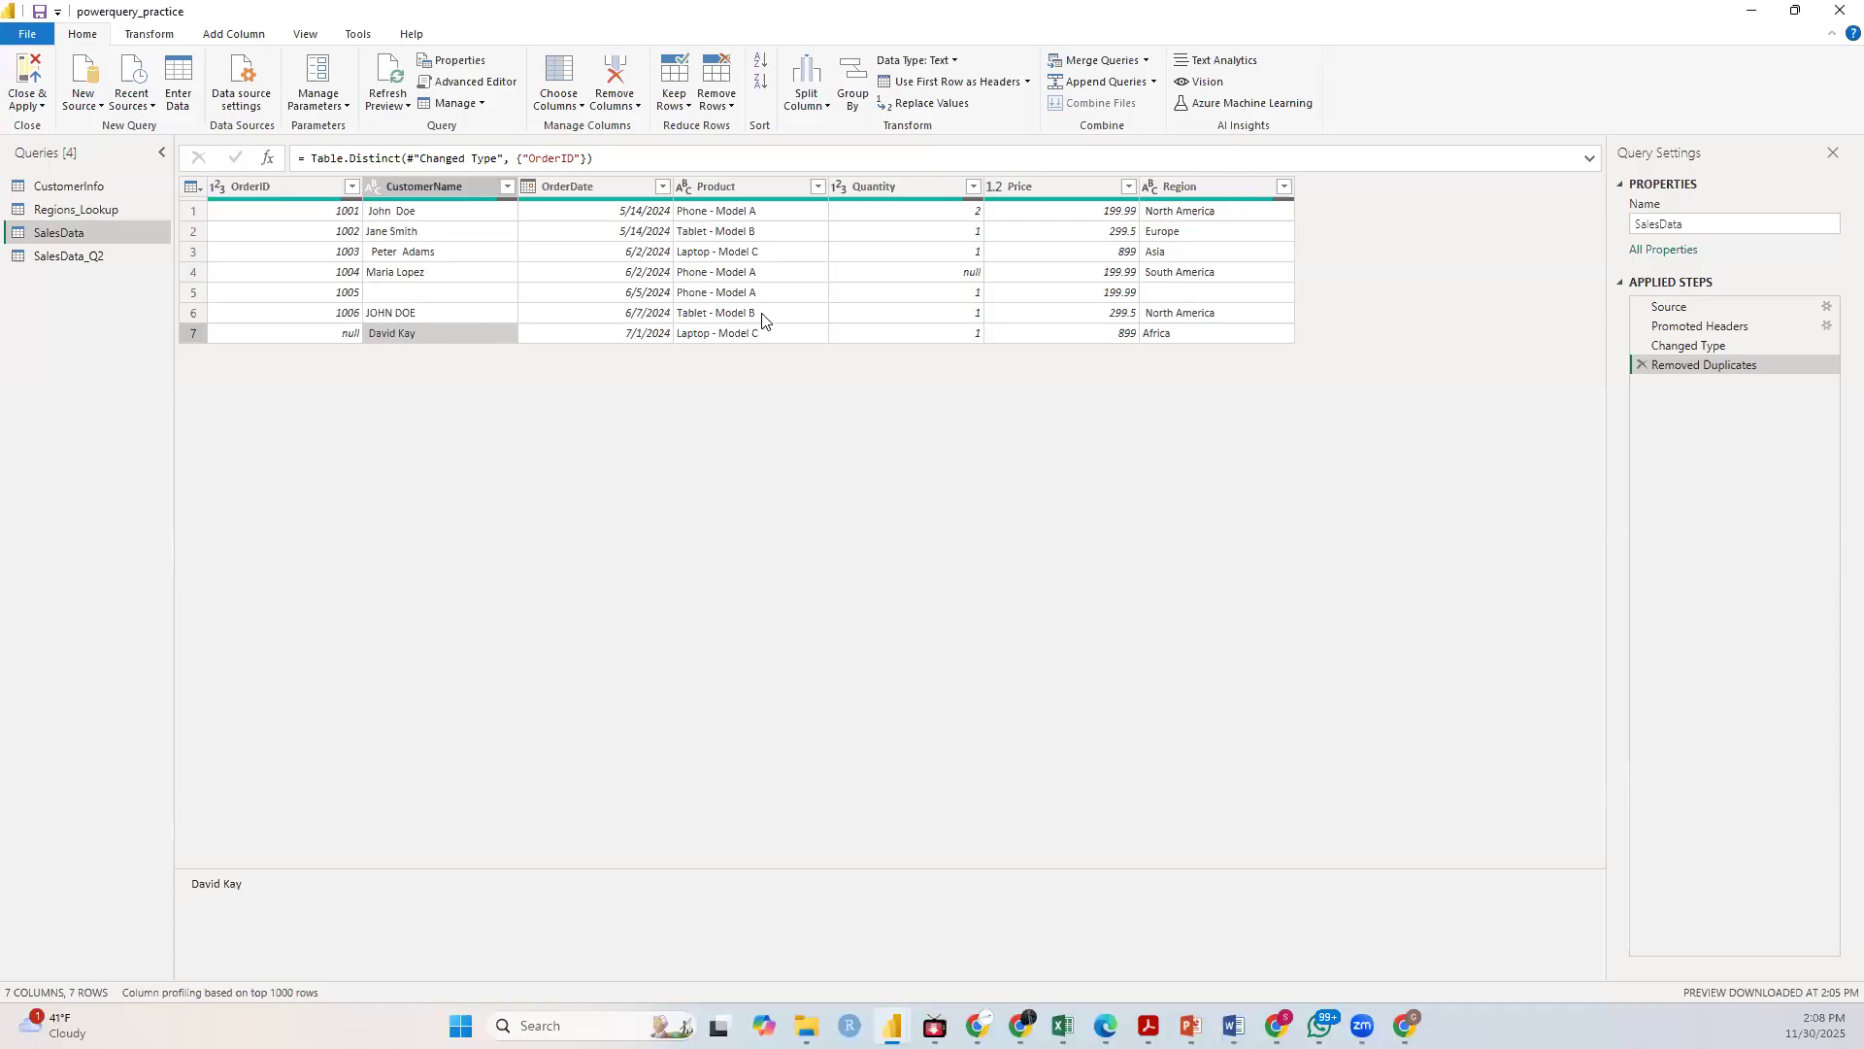
{"action": "left_click", "coordinate": [56, 256]}
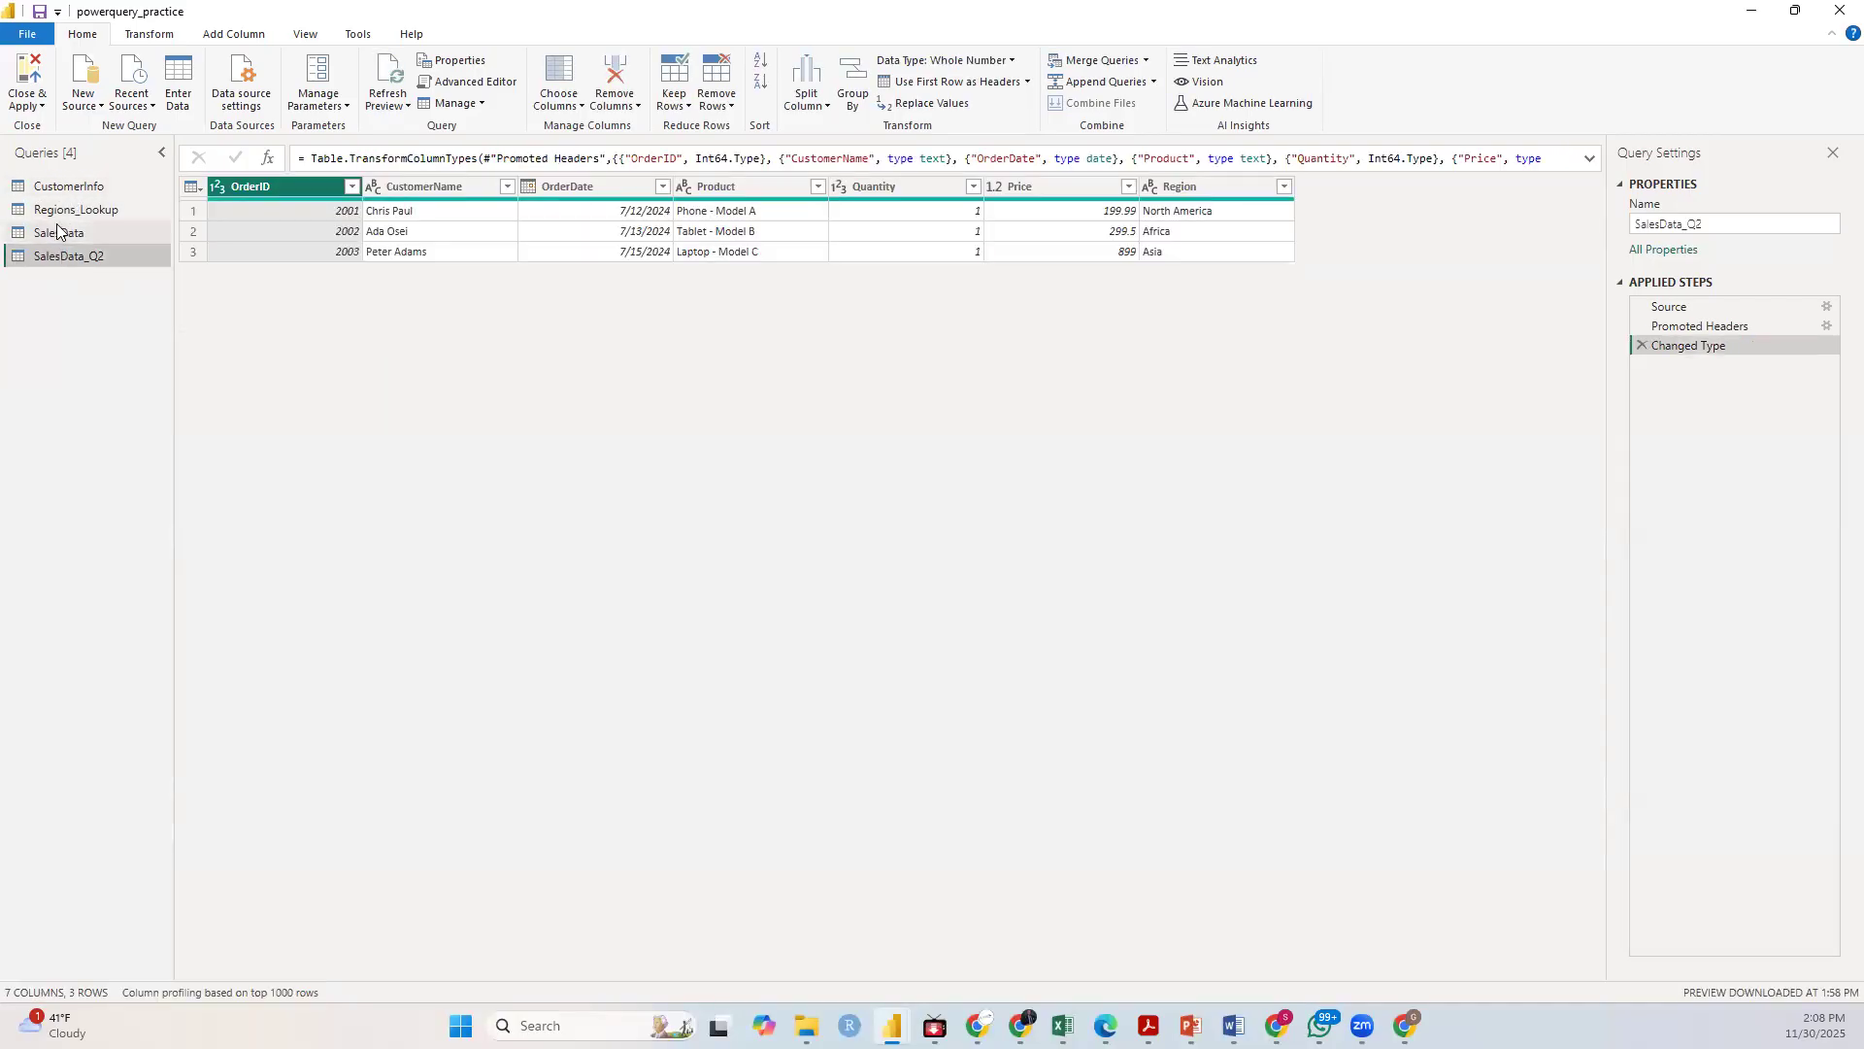
{"action": "left_click", "coordinate": [57, 232]}
{"action": "left_click", "coordinate": [65, 208]}
{"action": "left_click", "coordinate": [66, 188]}
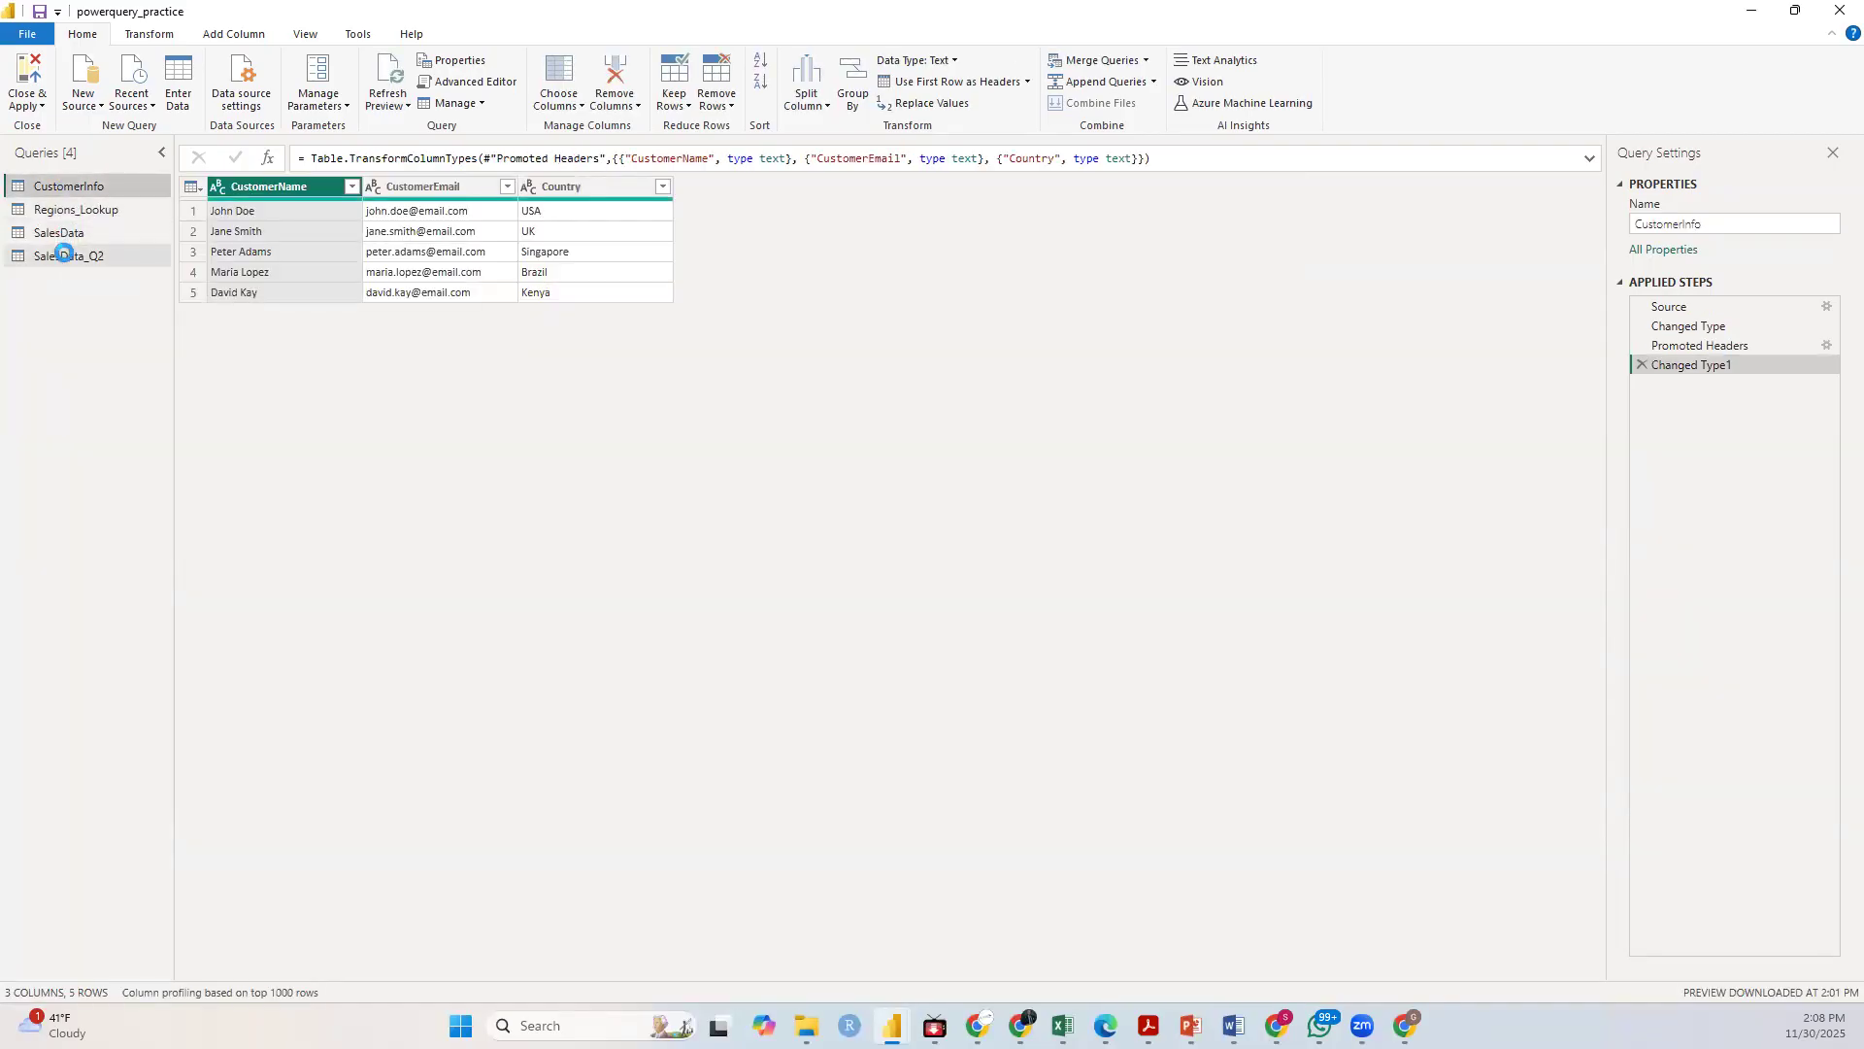
Step: Remove blank rows from the SalesData query and check the last row's OrderID cell
{"action": "left_click", "coordinate": [58, 233]}
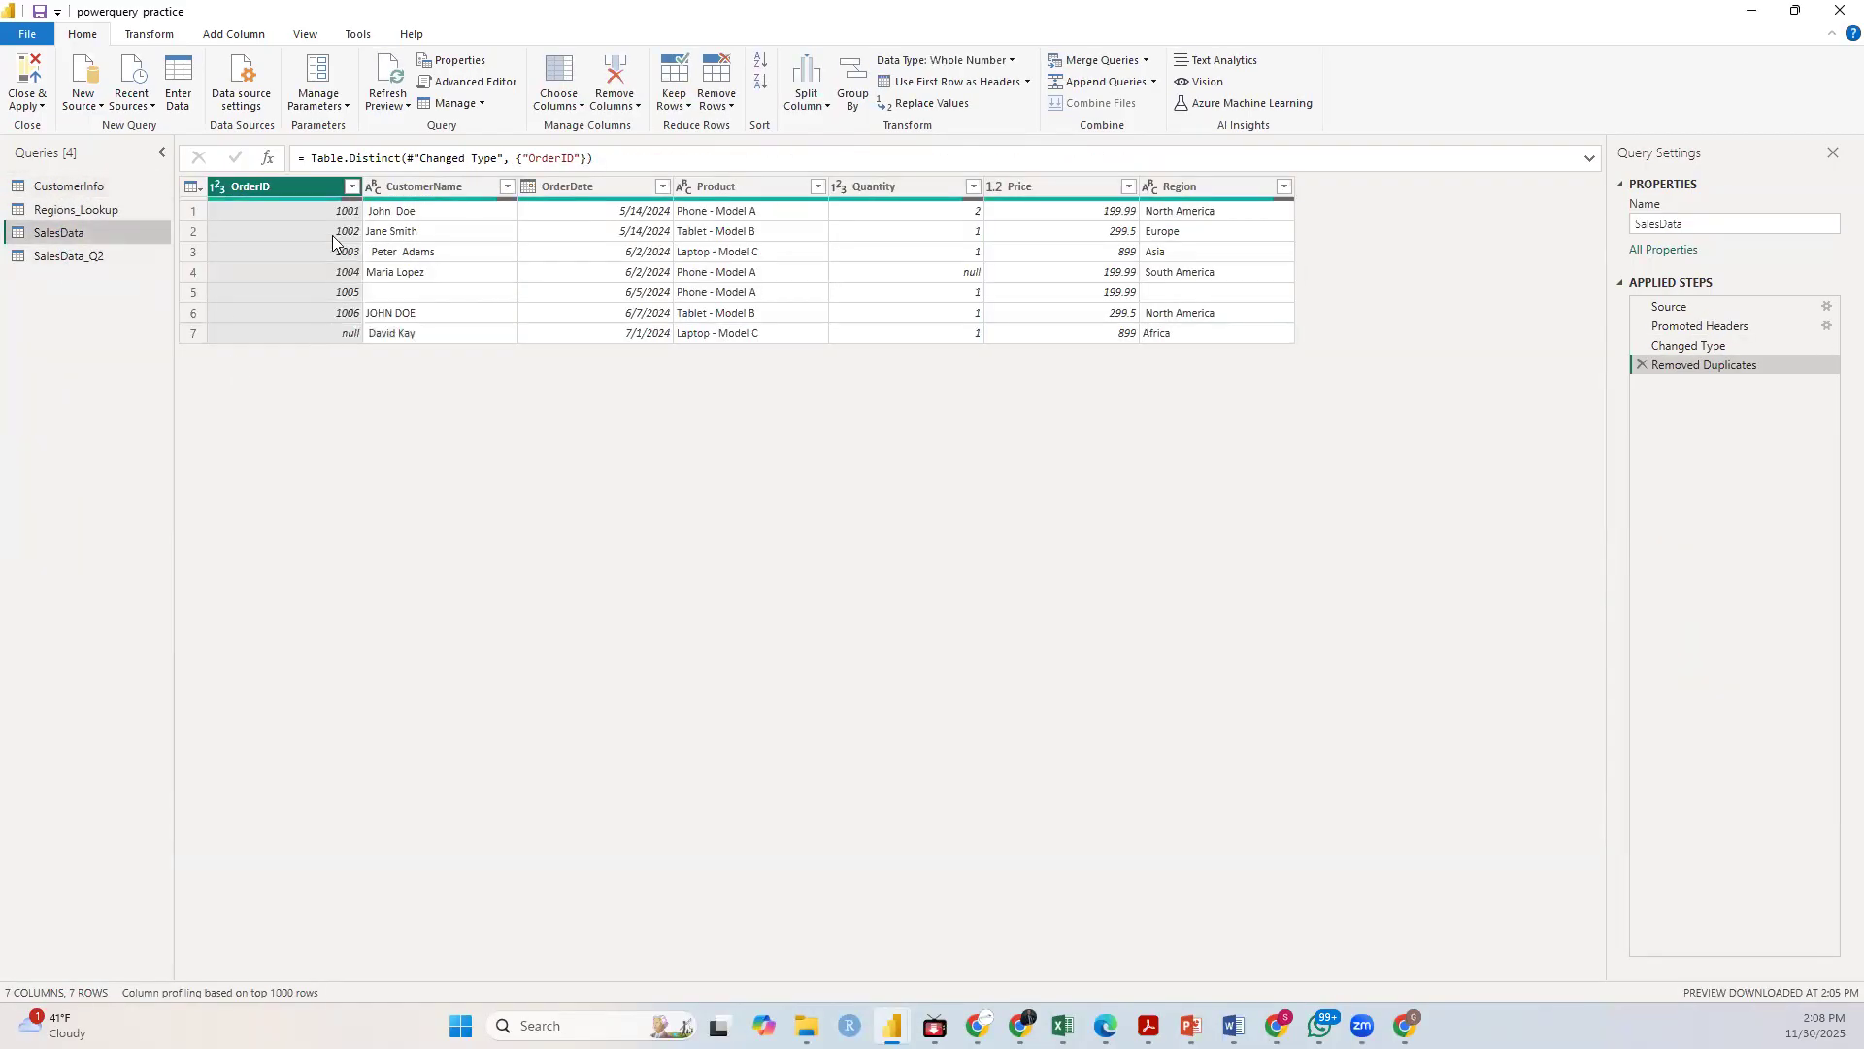
{"action": "left_click", "coordinate": [427, 187]}
{"action": "left_click", "coordinate": [303, 186]}
{"action": "left_click", "coordinate": [721, 103]}
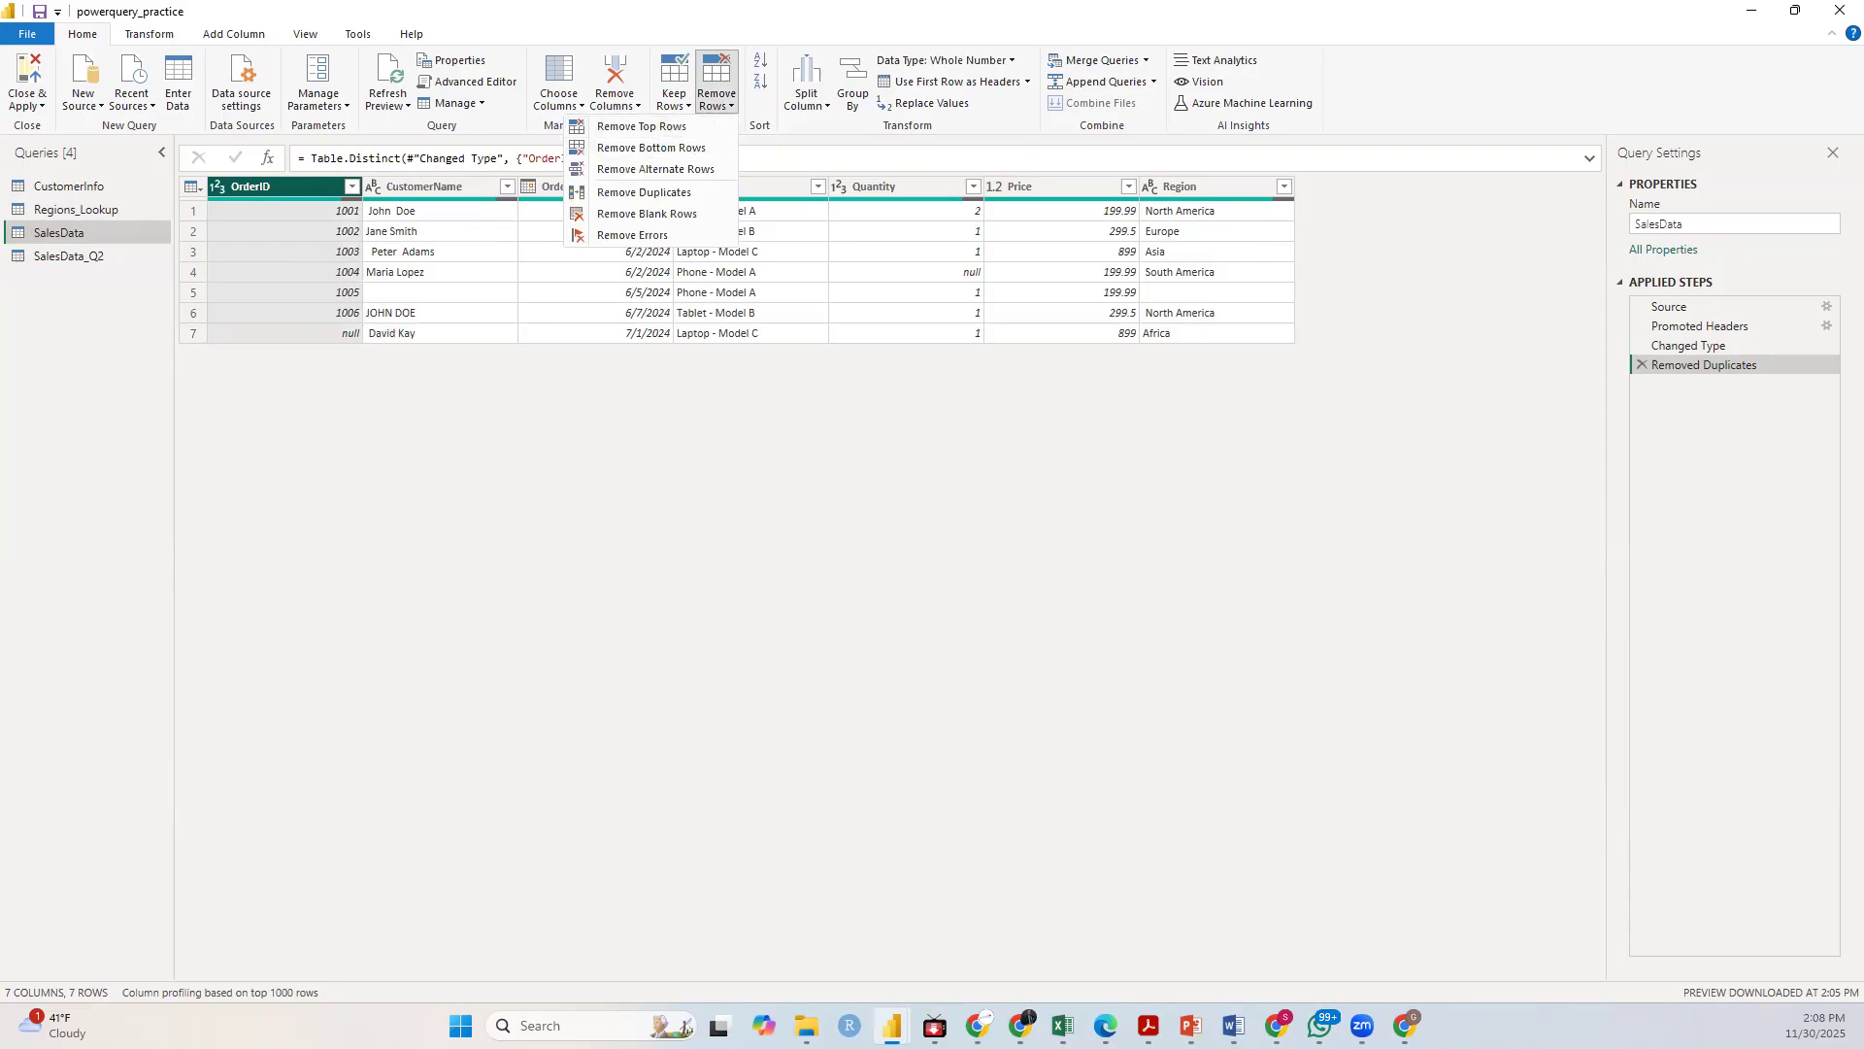
{"action": "left_click", "coordinate": [630, 216]}
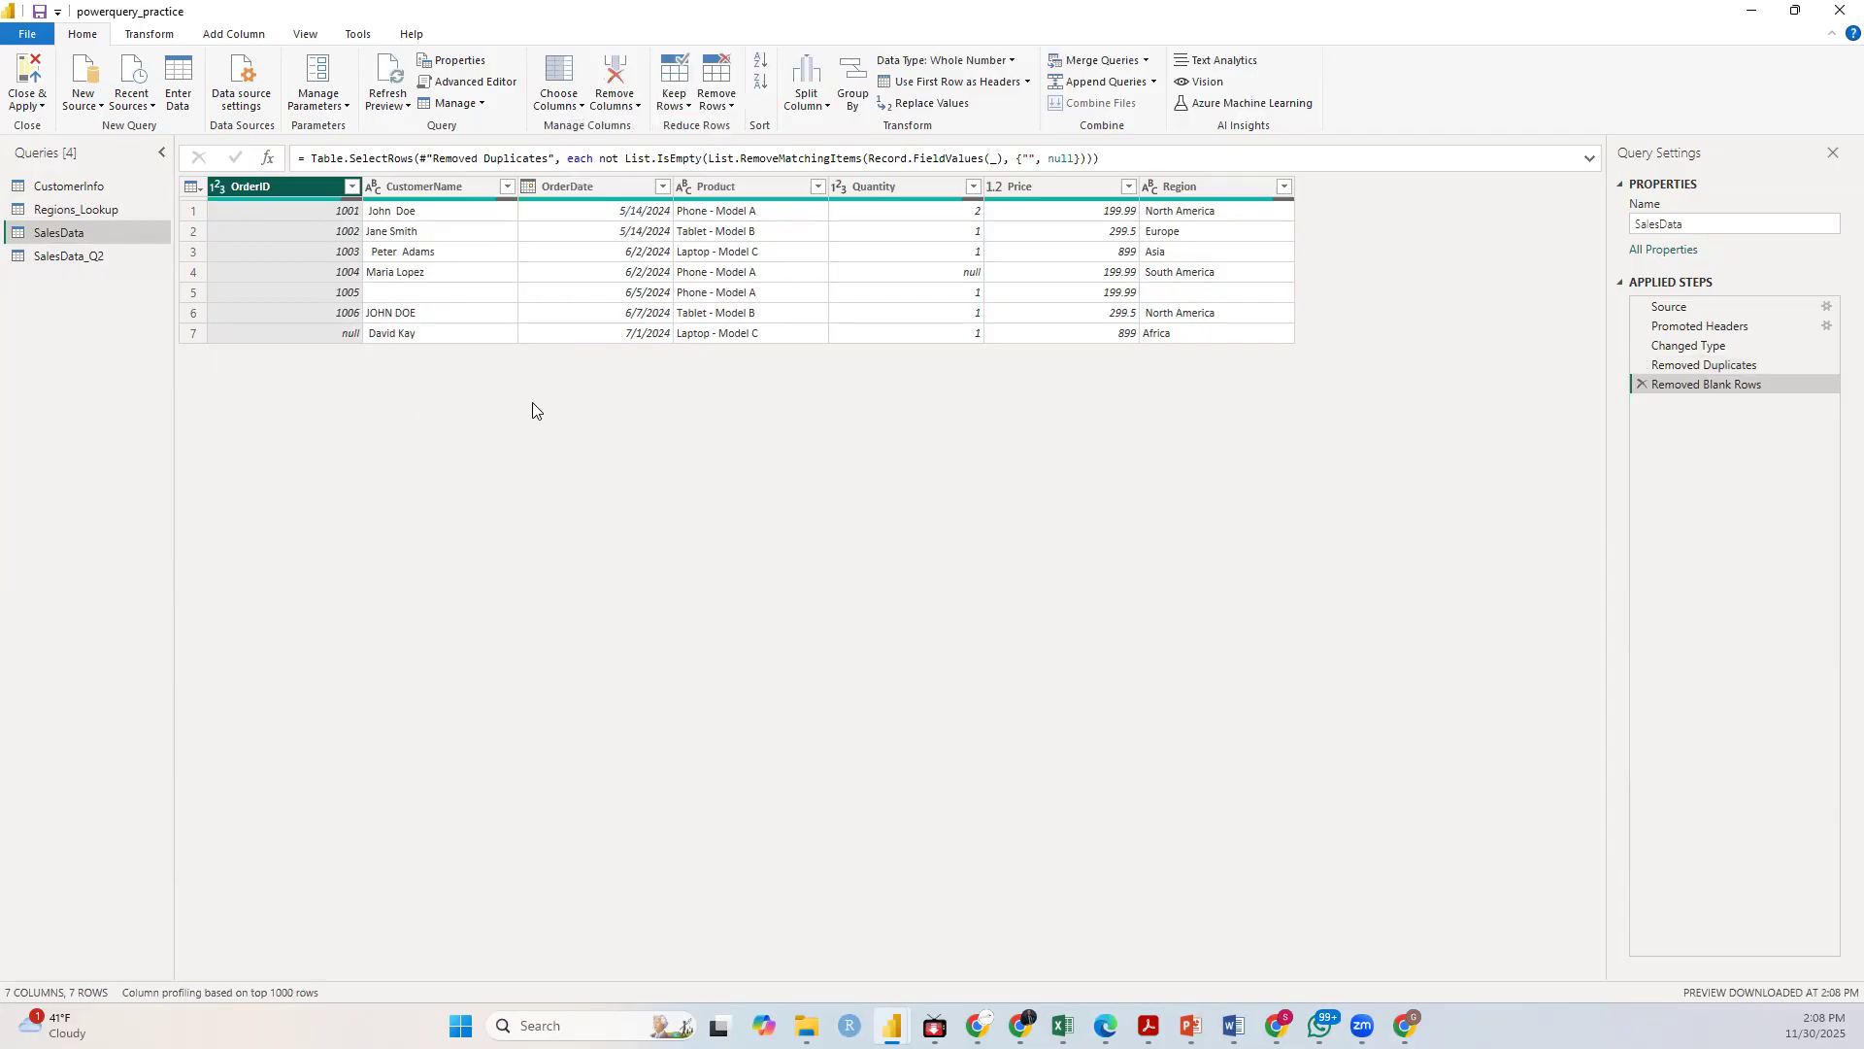
{"action": "left_click", "coordinate": [326, 334]}
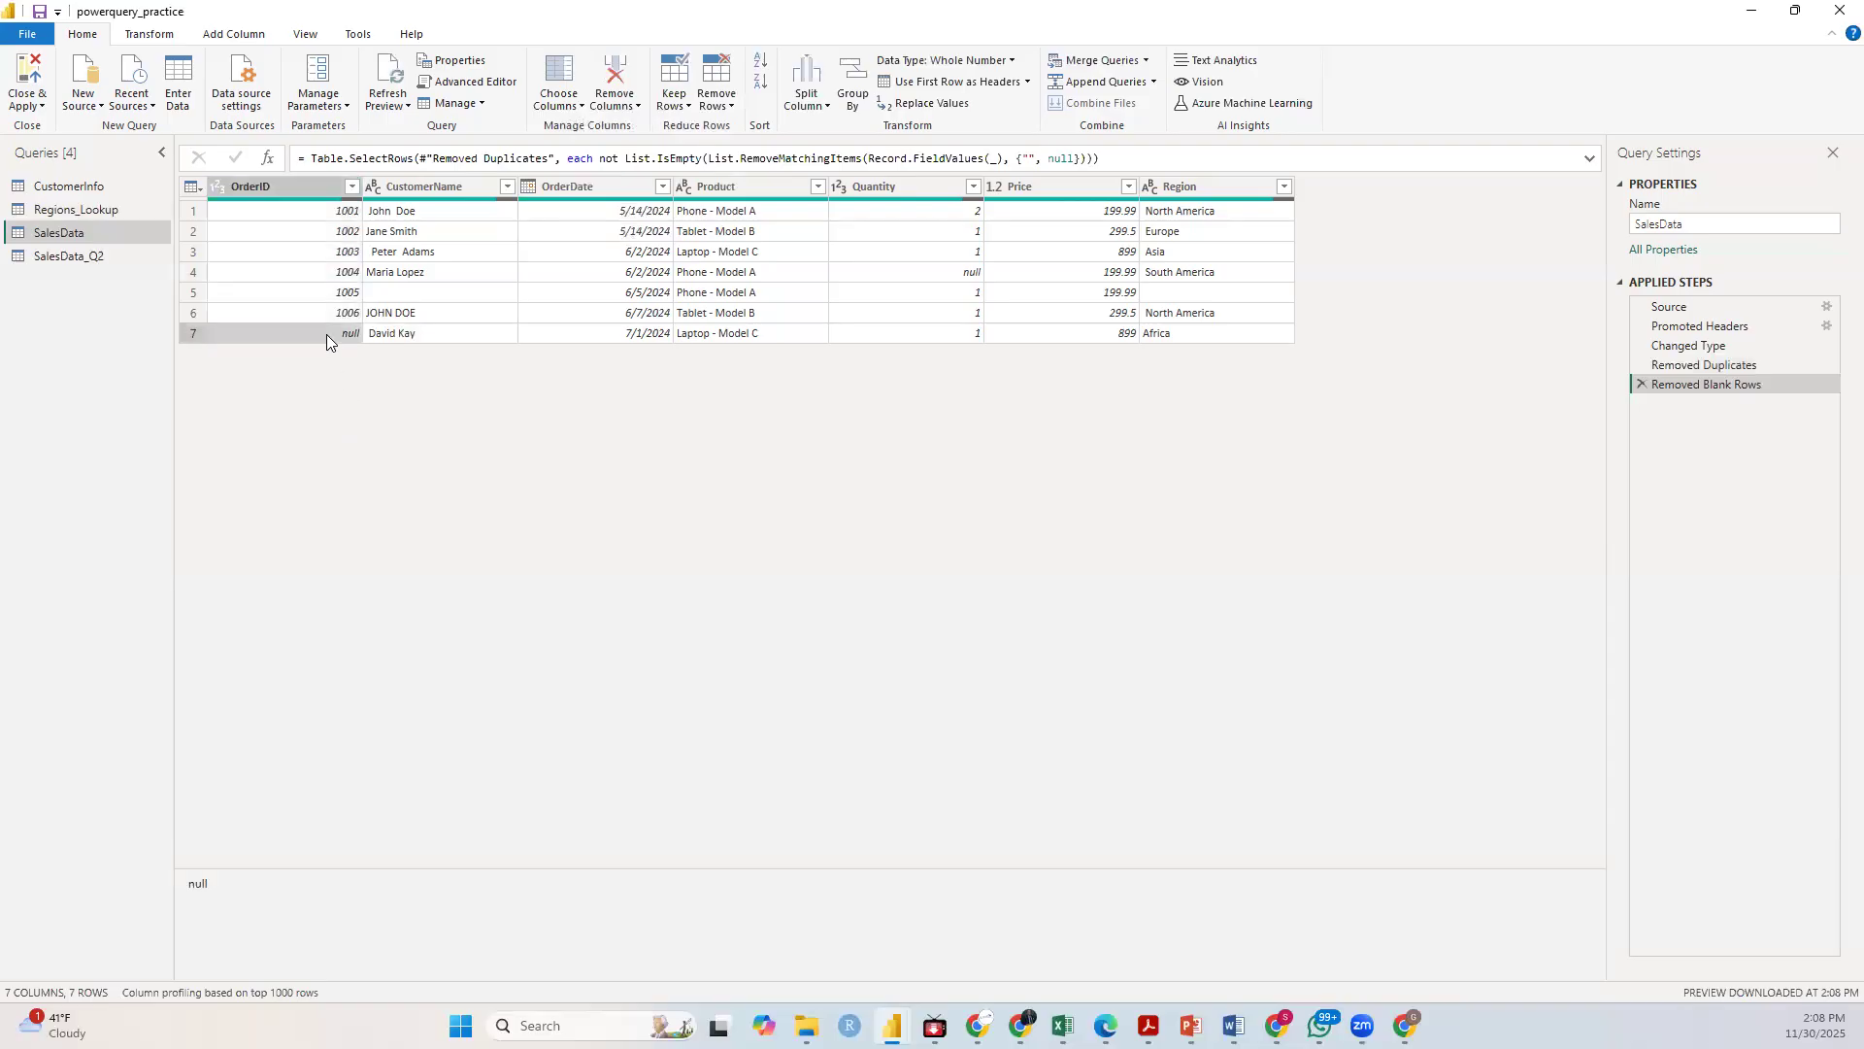
Step: Try to replace null values in the SalesData OrderID column with an empty value
{"action": "left_click", "coordinate": [320, 185]}
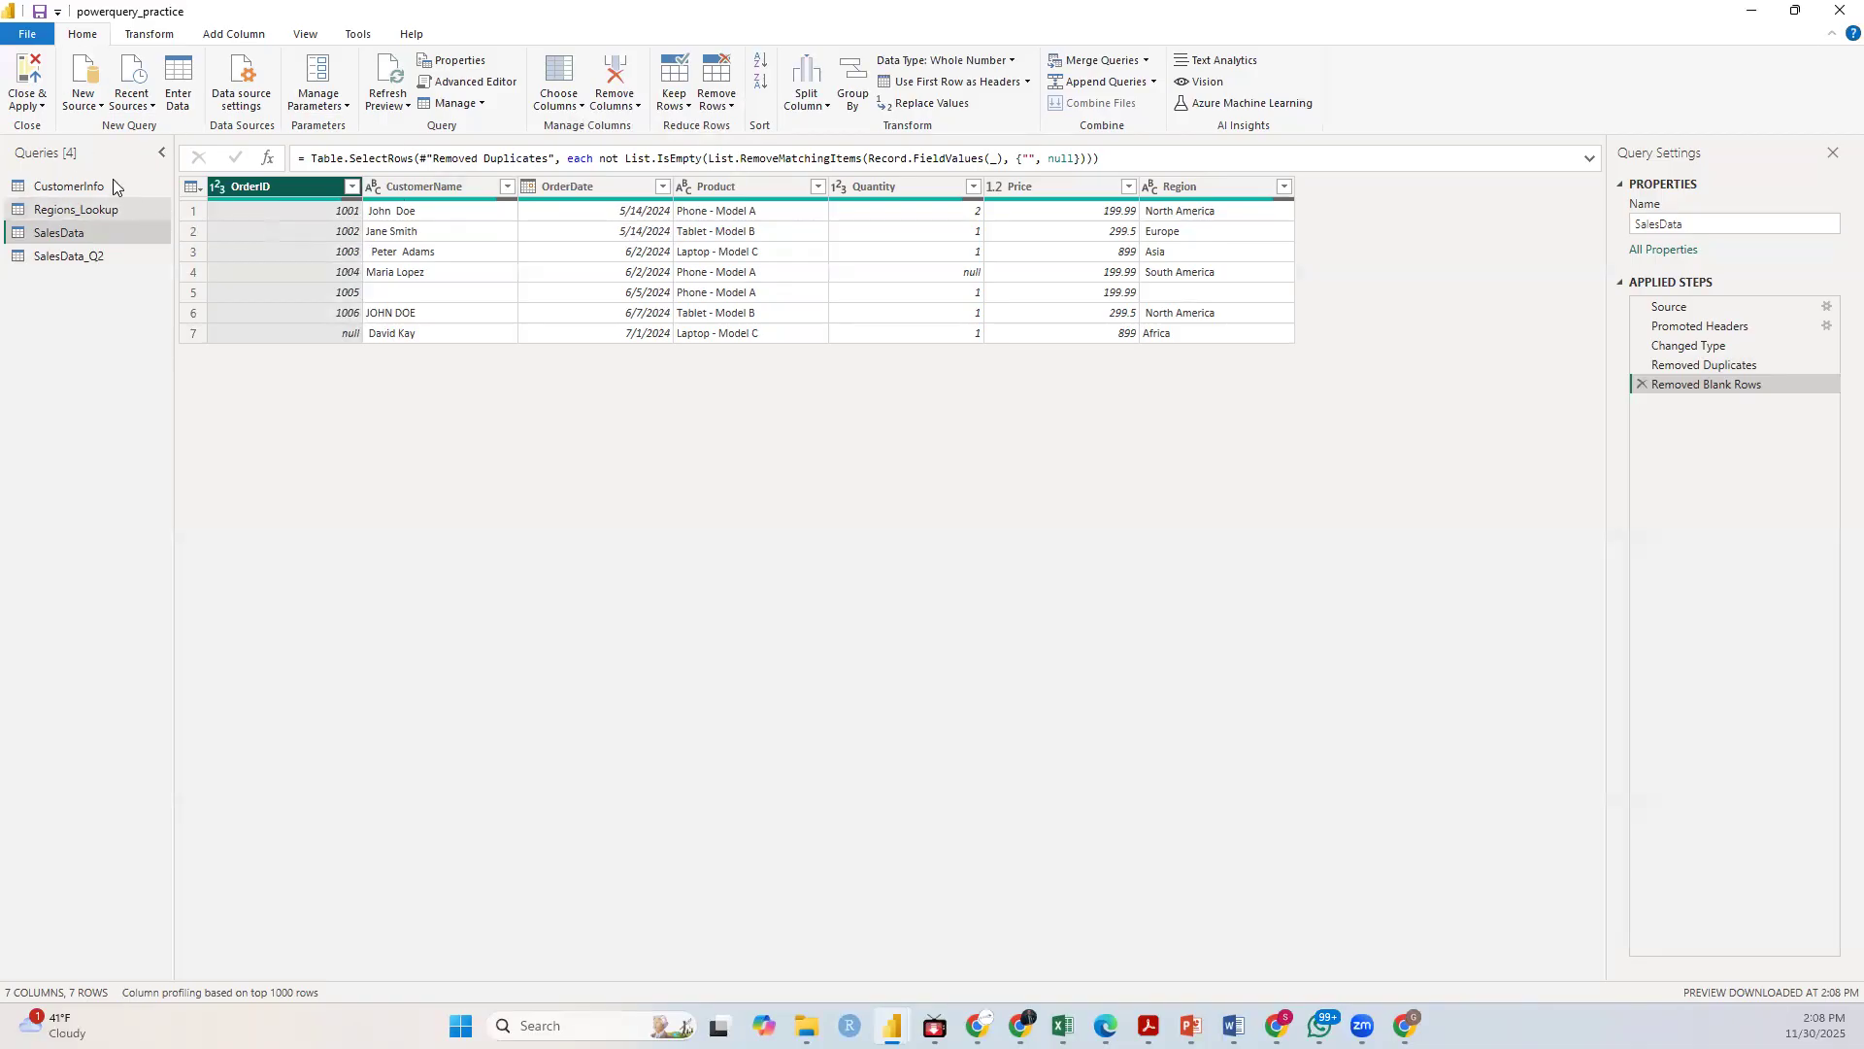
{"action": "left_click", "coordinate": [138, 39]}
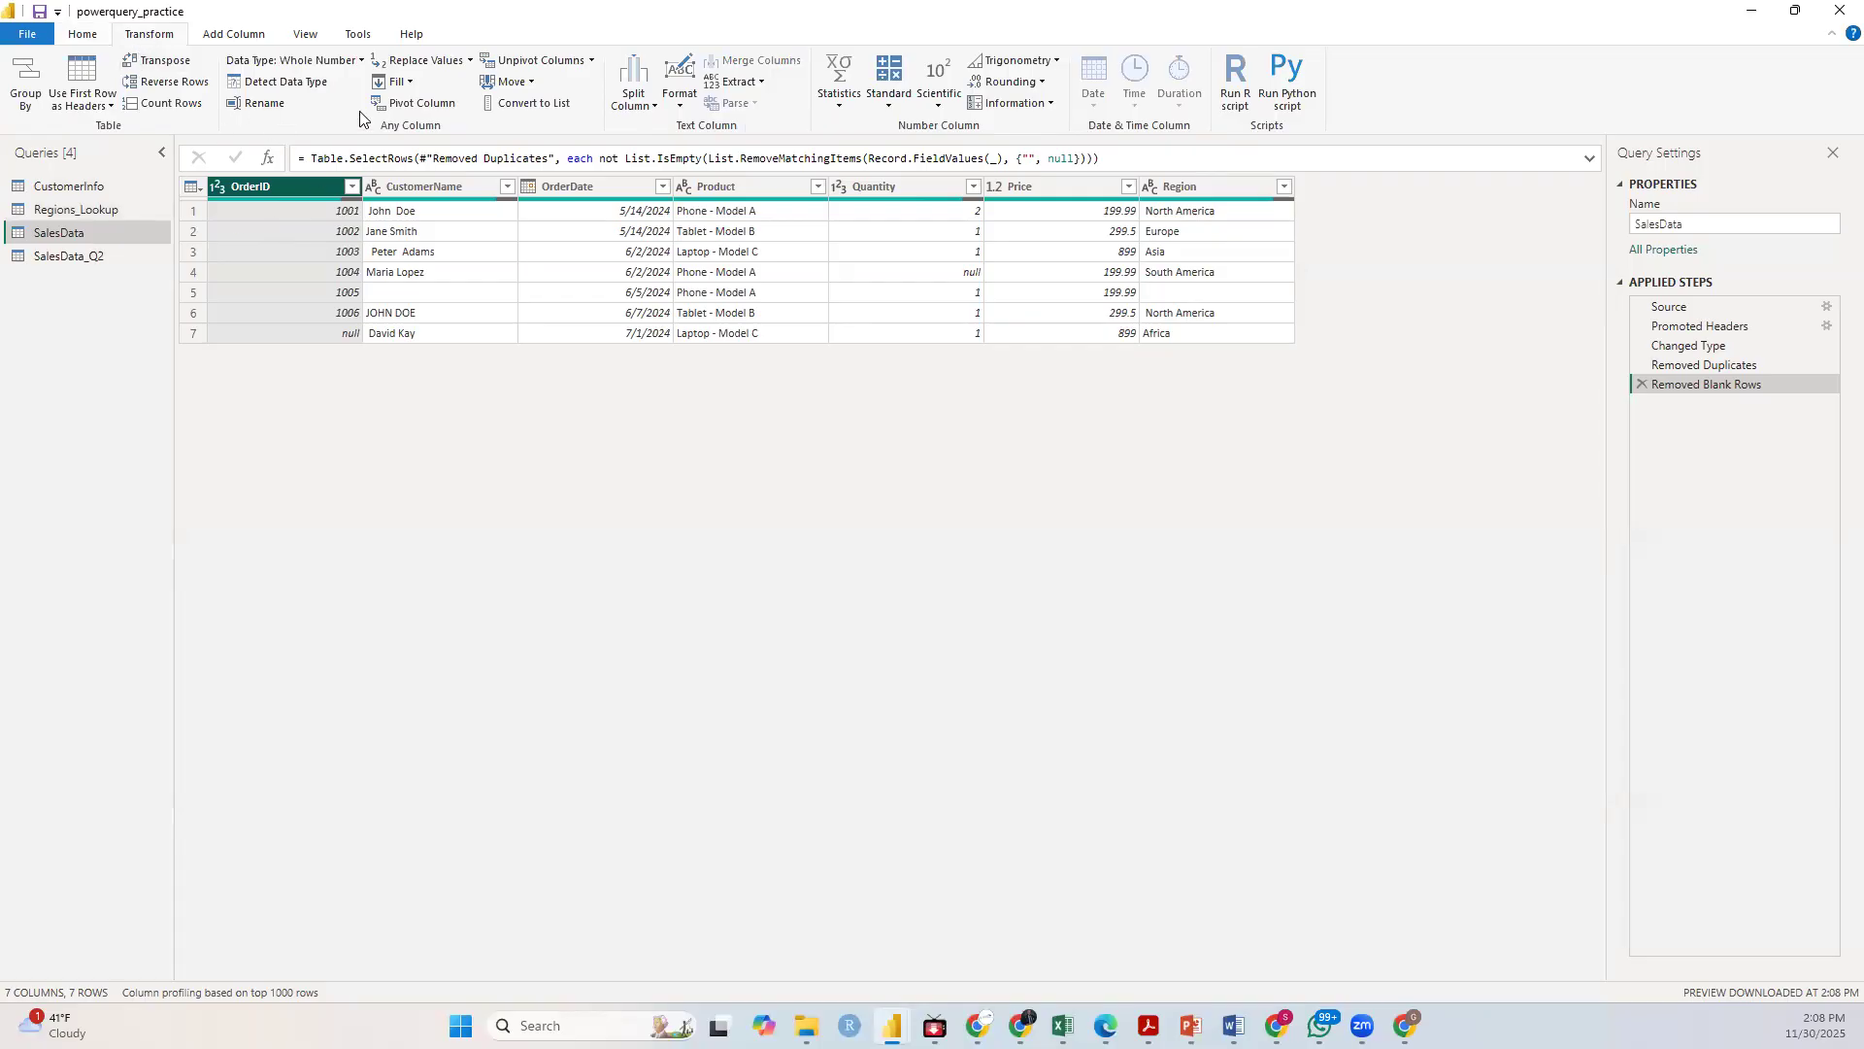
{"action": "left_click", "coordinate": [455, 63]}
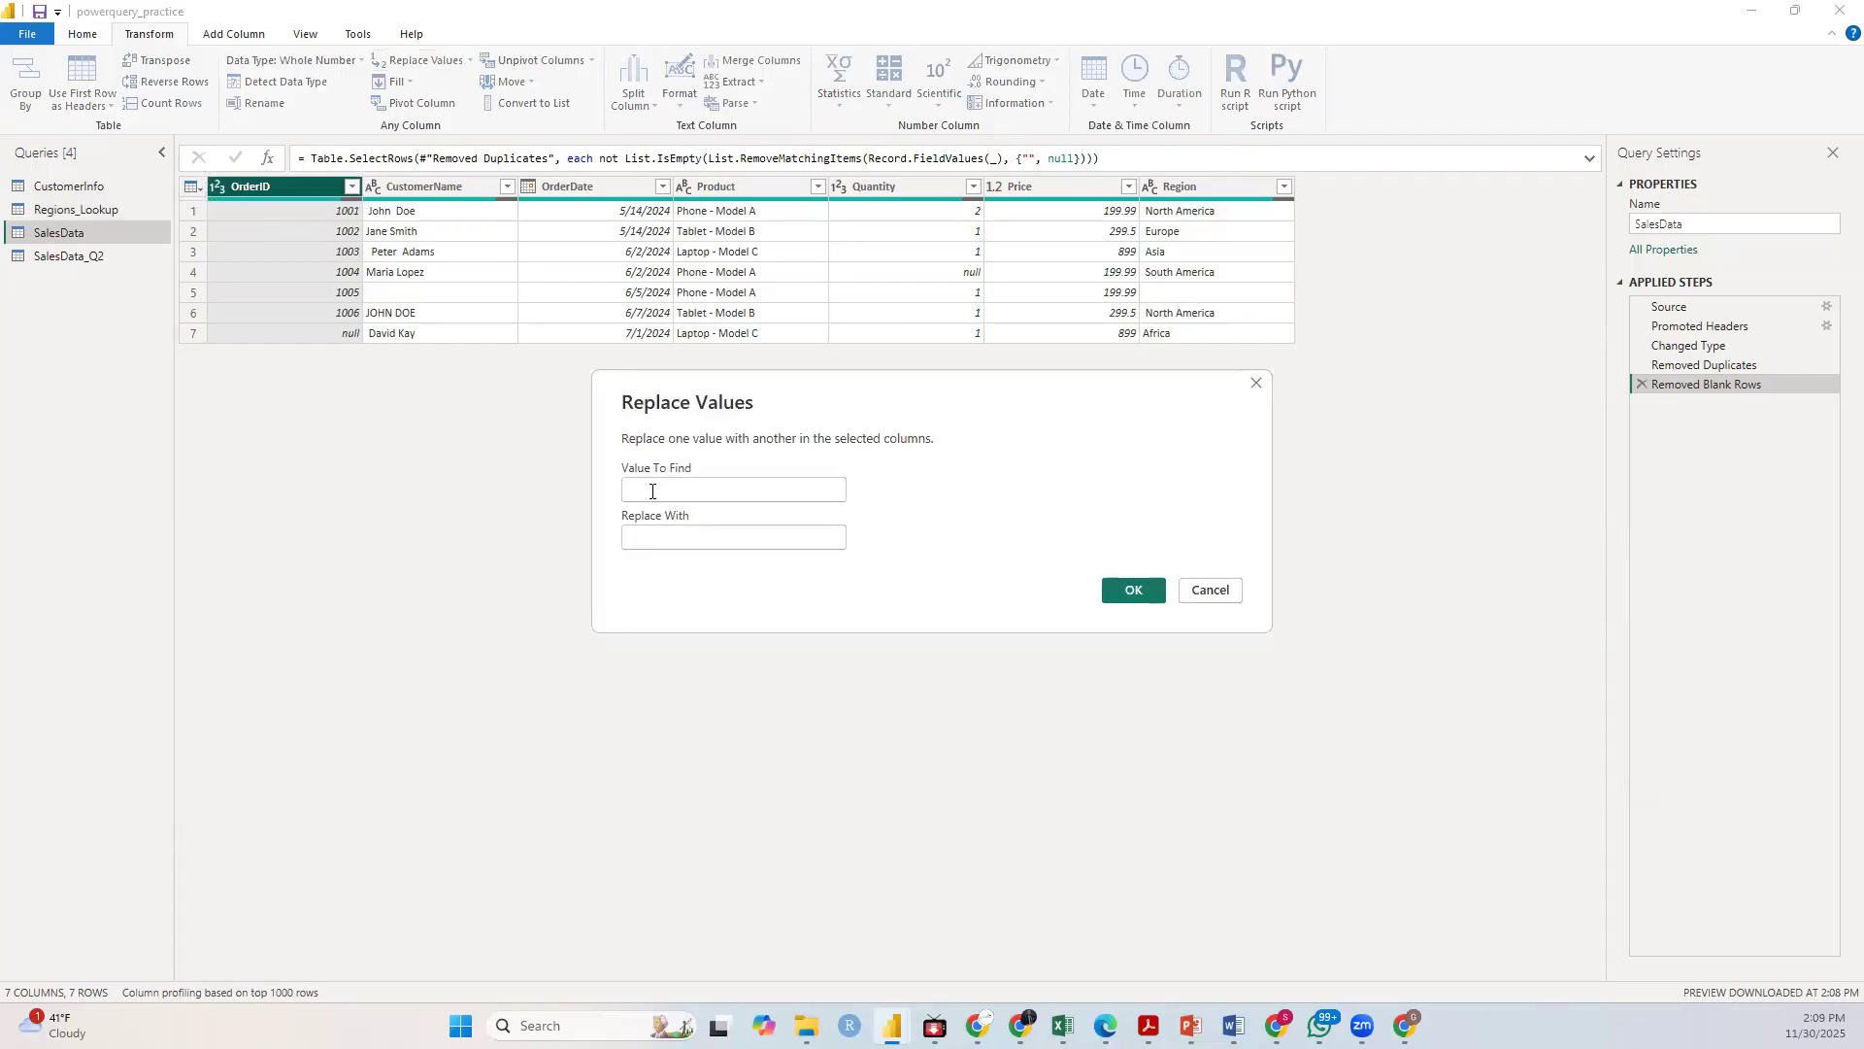
{"action": "left_click", "coordinate": [651, 491]}
{"action": "type", "text": "null"}
{"action": "left_click", "coordinate": [664, 540]}
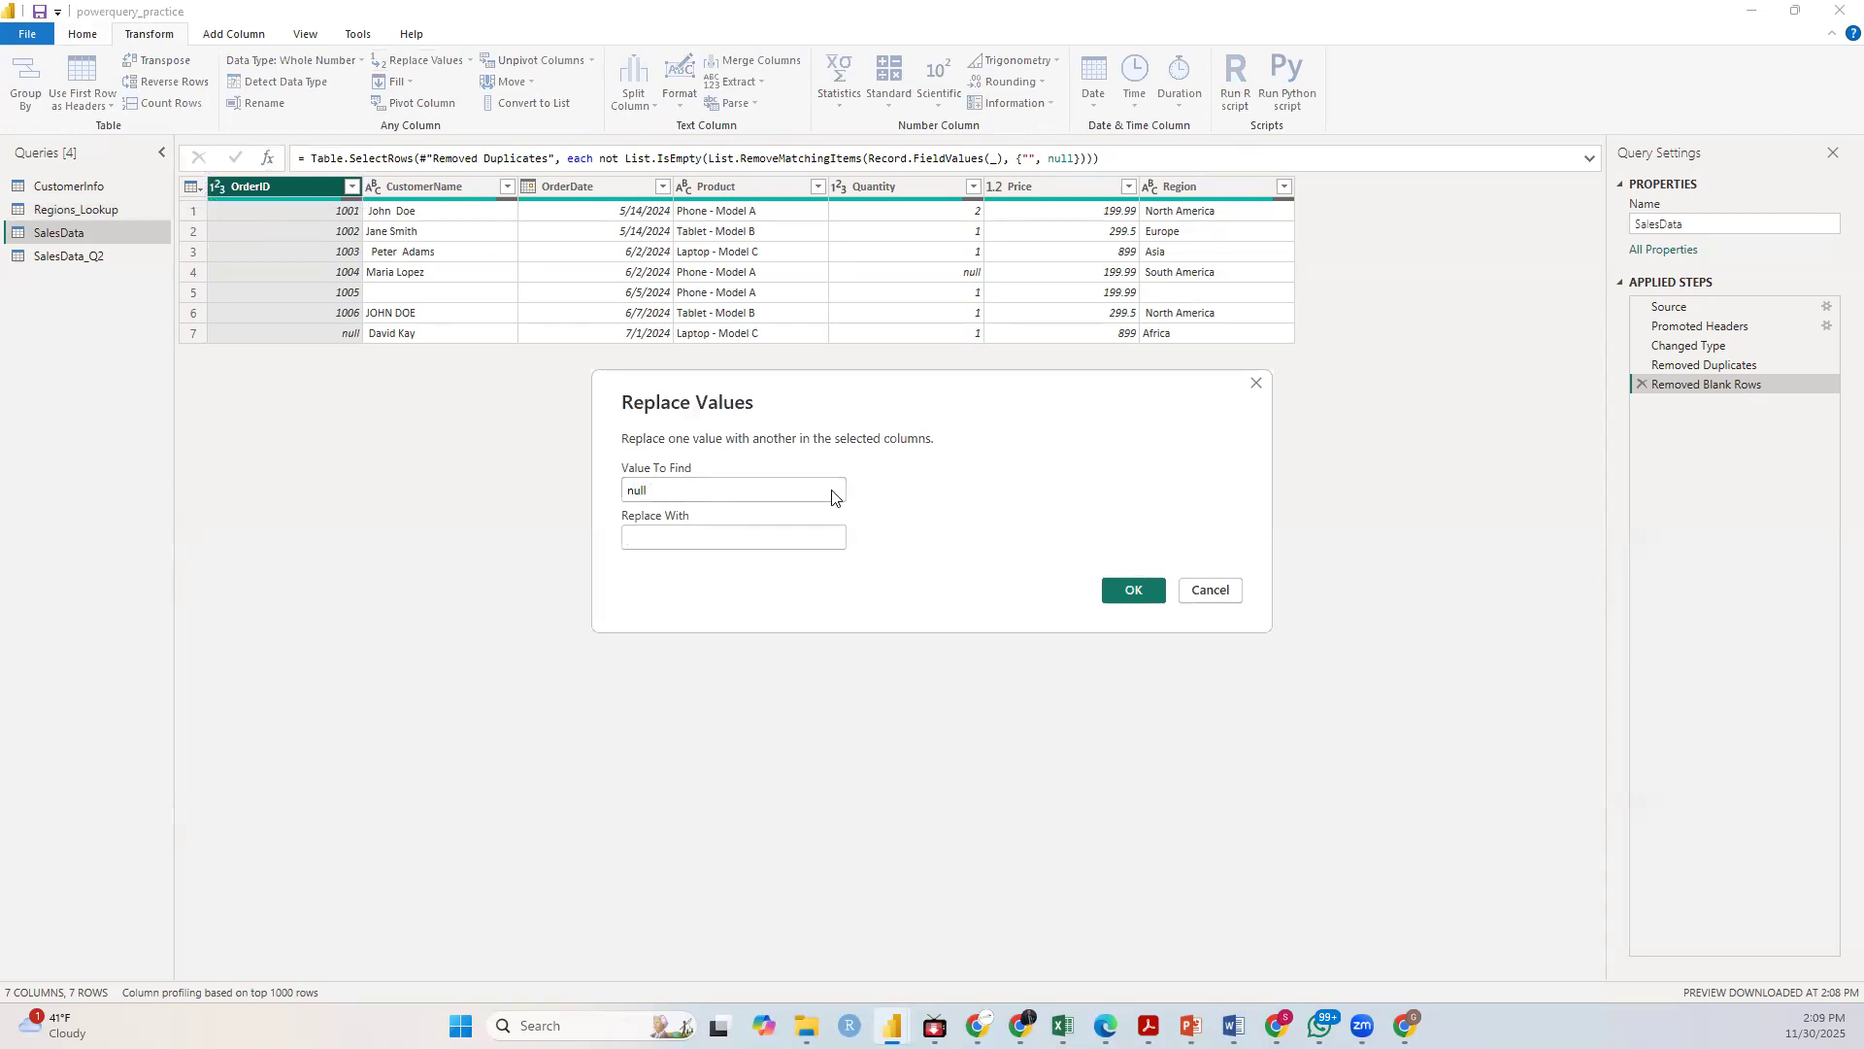
{"action": "left_click", "coordinate": [1131, 598]}
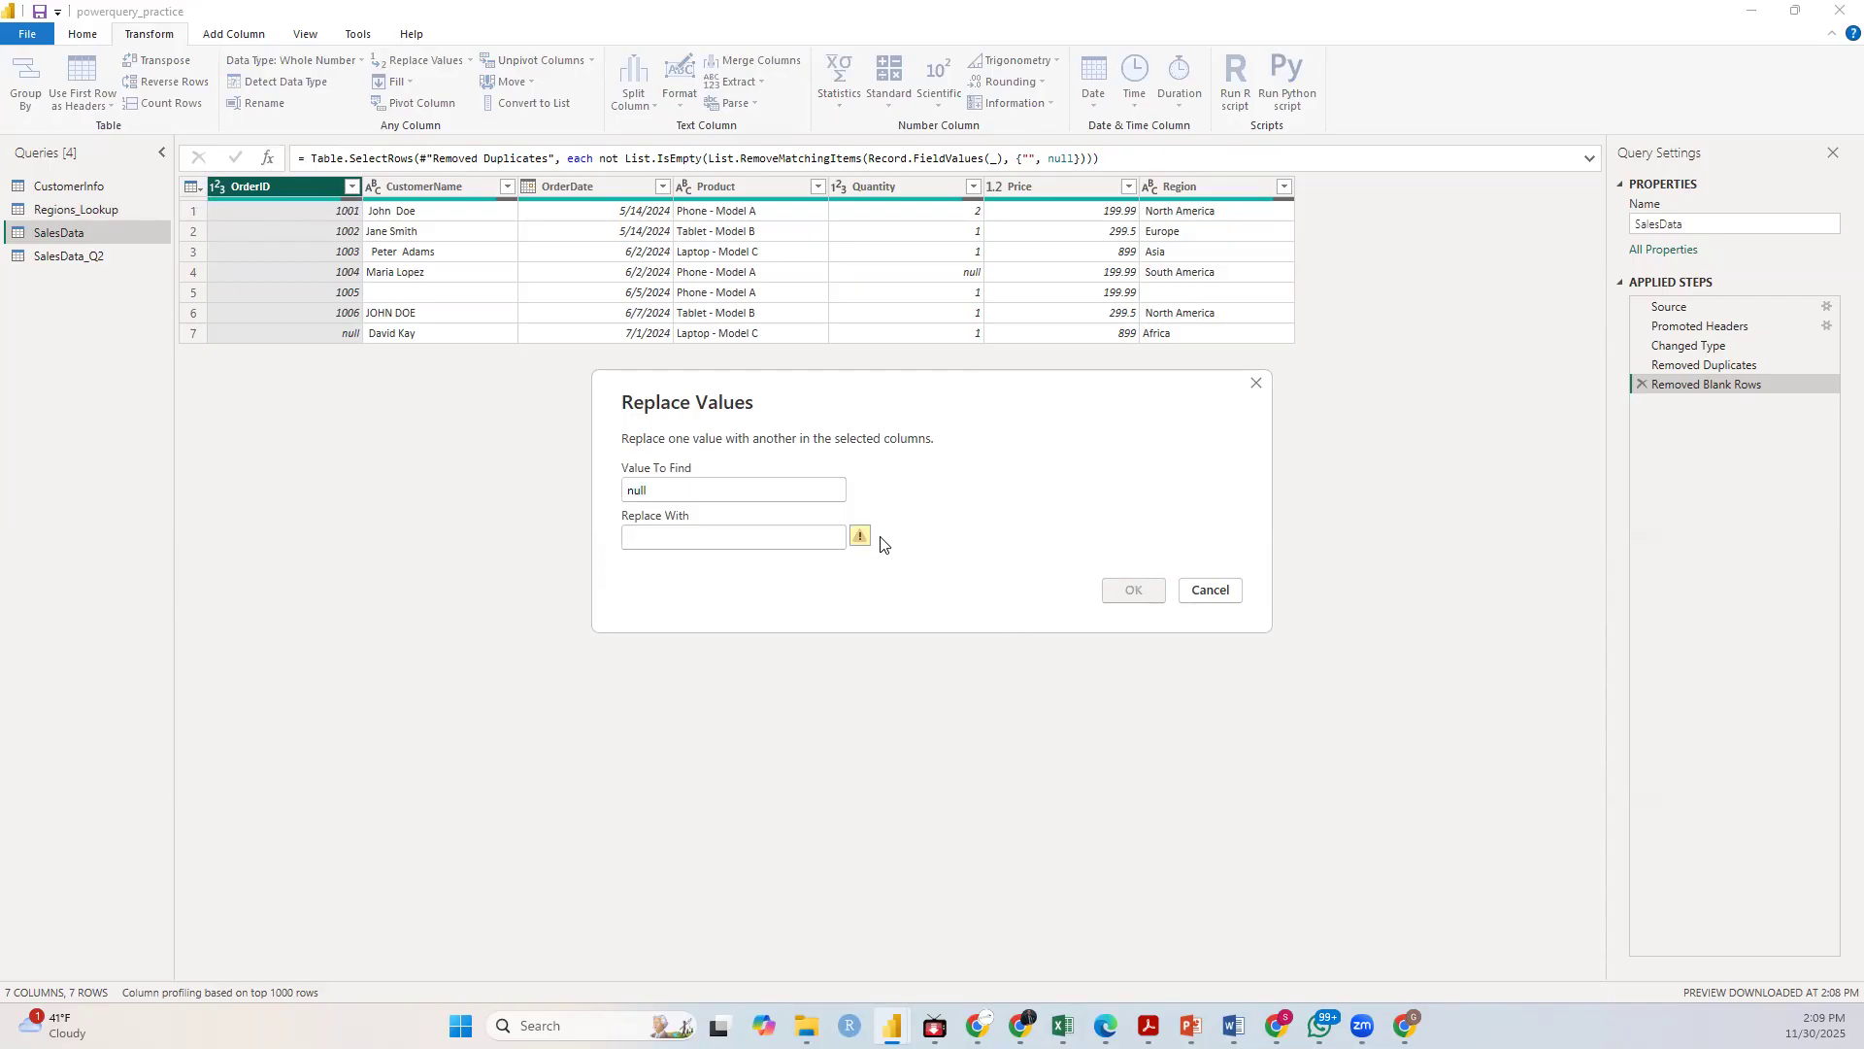
{"action": "left_click", "coordinate": [1256, 385]}
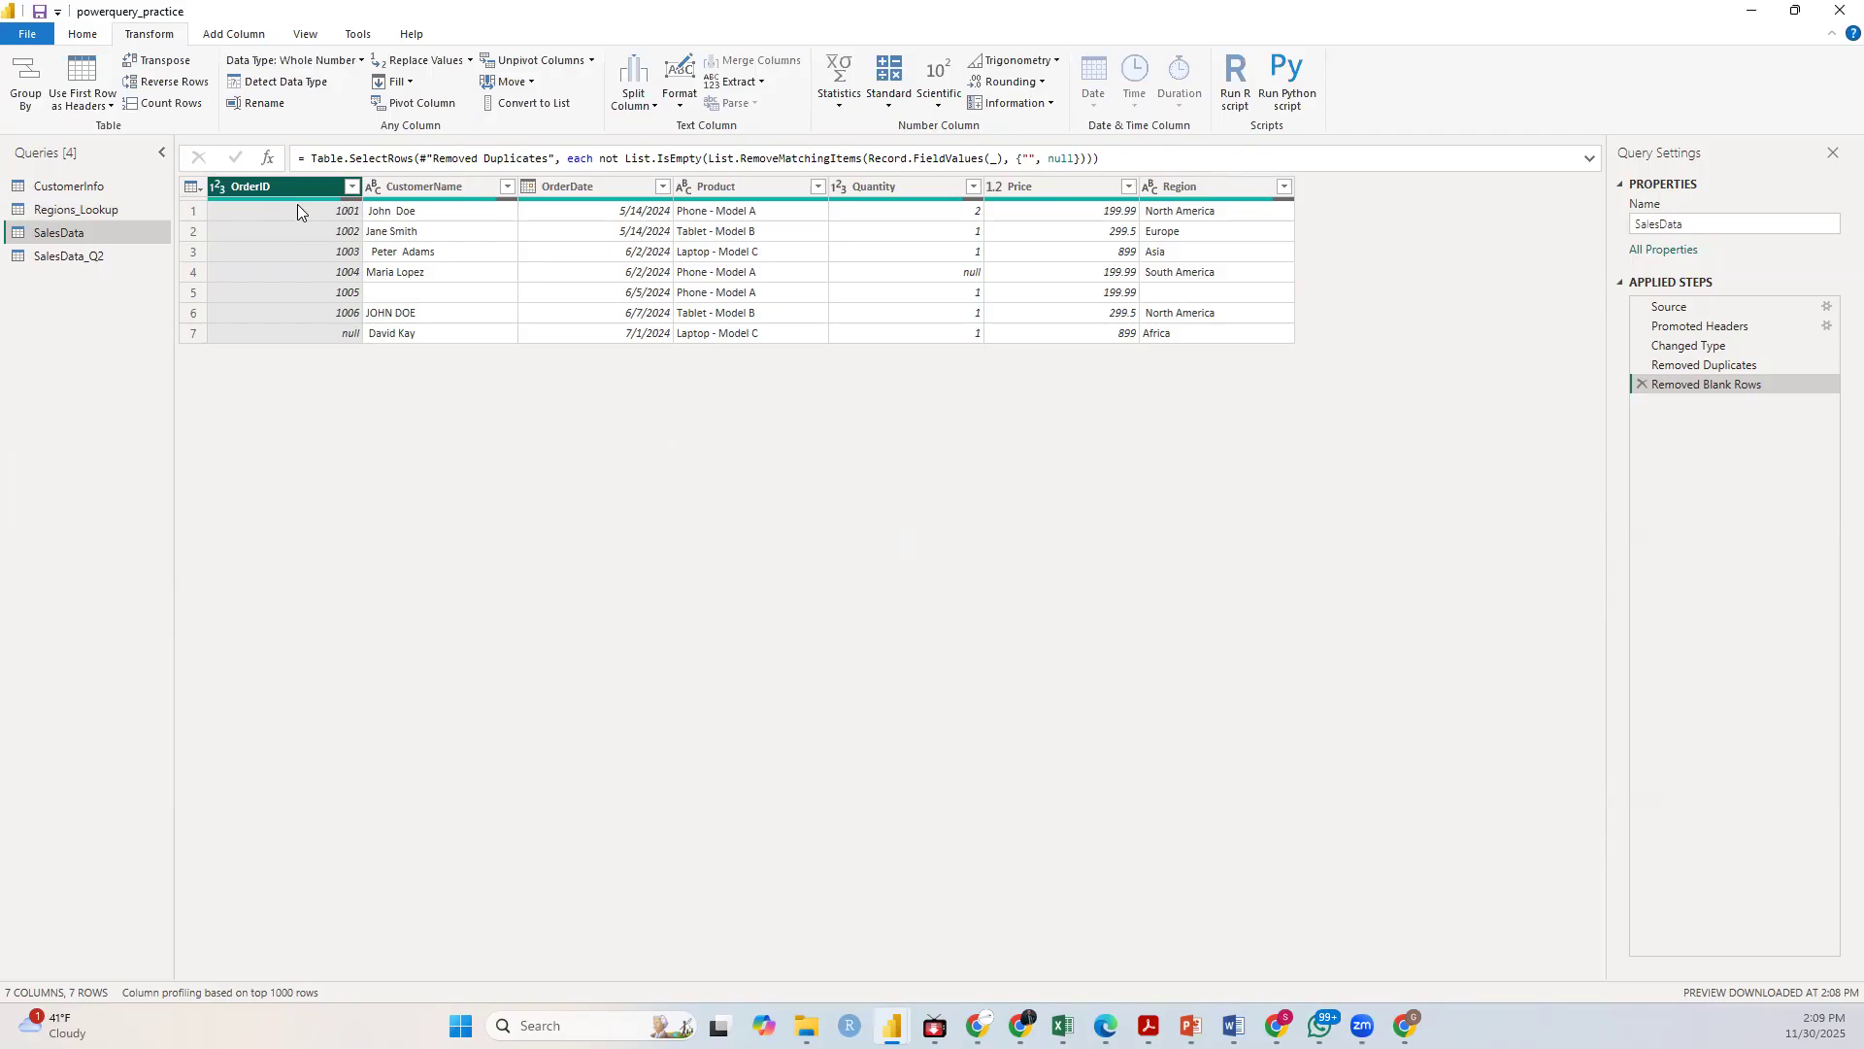
{"action": "left_click", "coordinate": [369, 190]}
{"action": "left_click", "coordinate": [320, 182]}
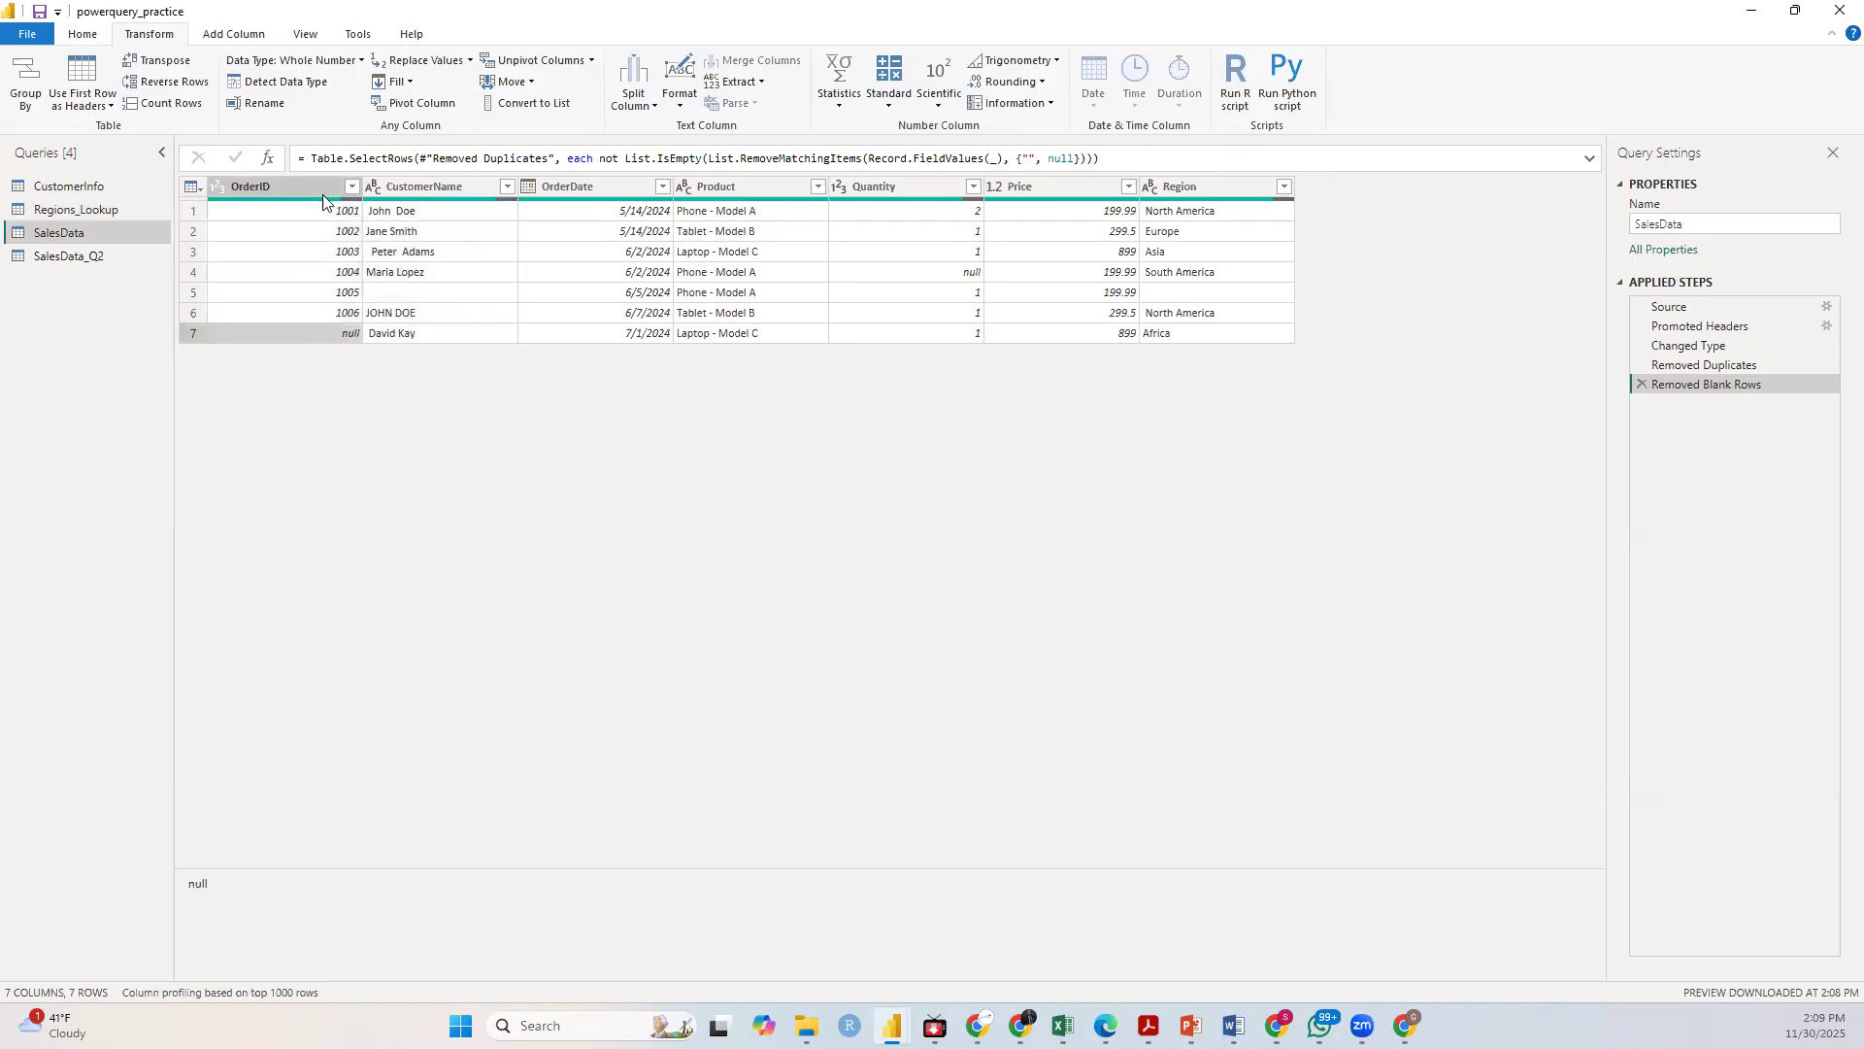
{"action": "left_click", "coordinate": [456, 187]}
{"action": "left_click", "coordinate": [295, 183]}
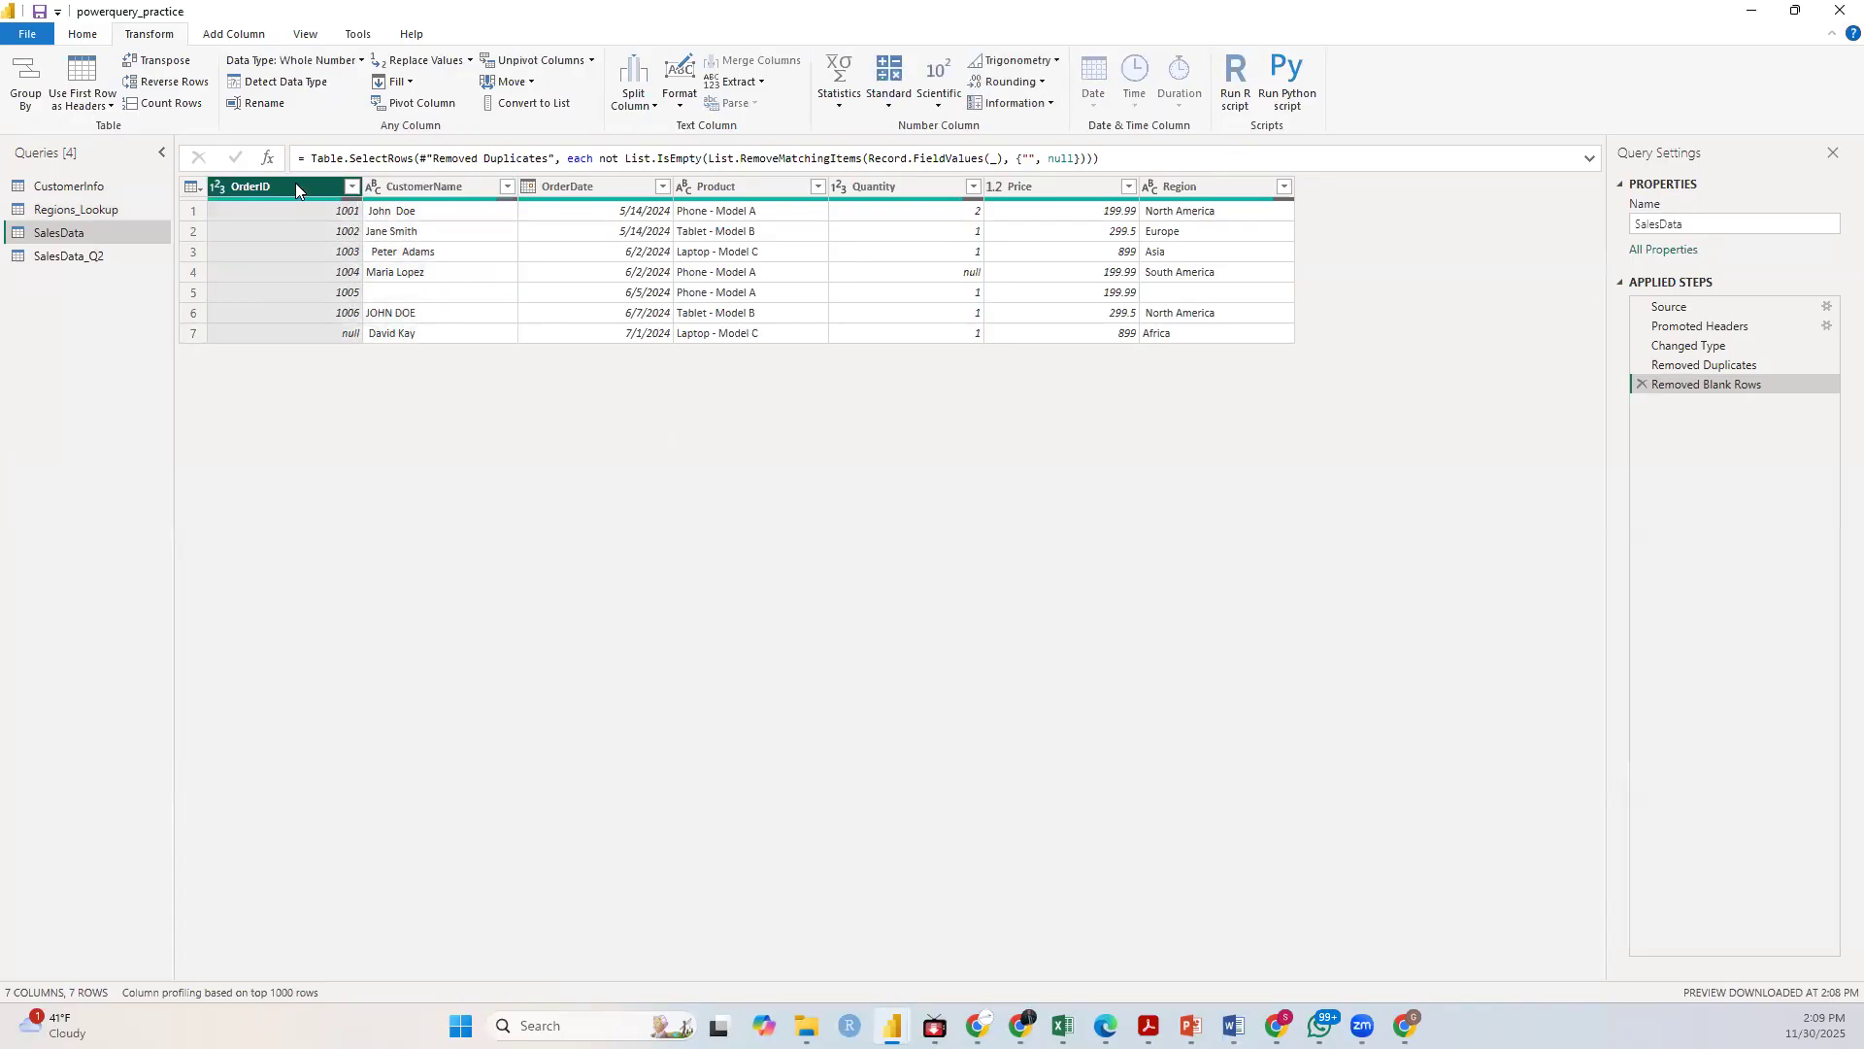
{"action": "left_click", "coordinate": [444, 188]}
{"action": "left_click", "coordinate": [328, 185]}
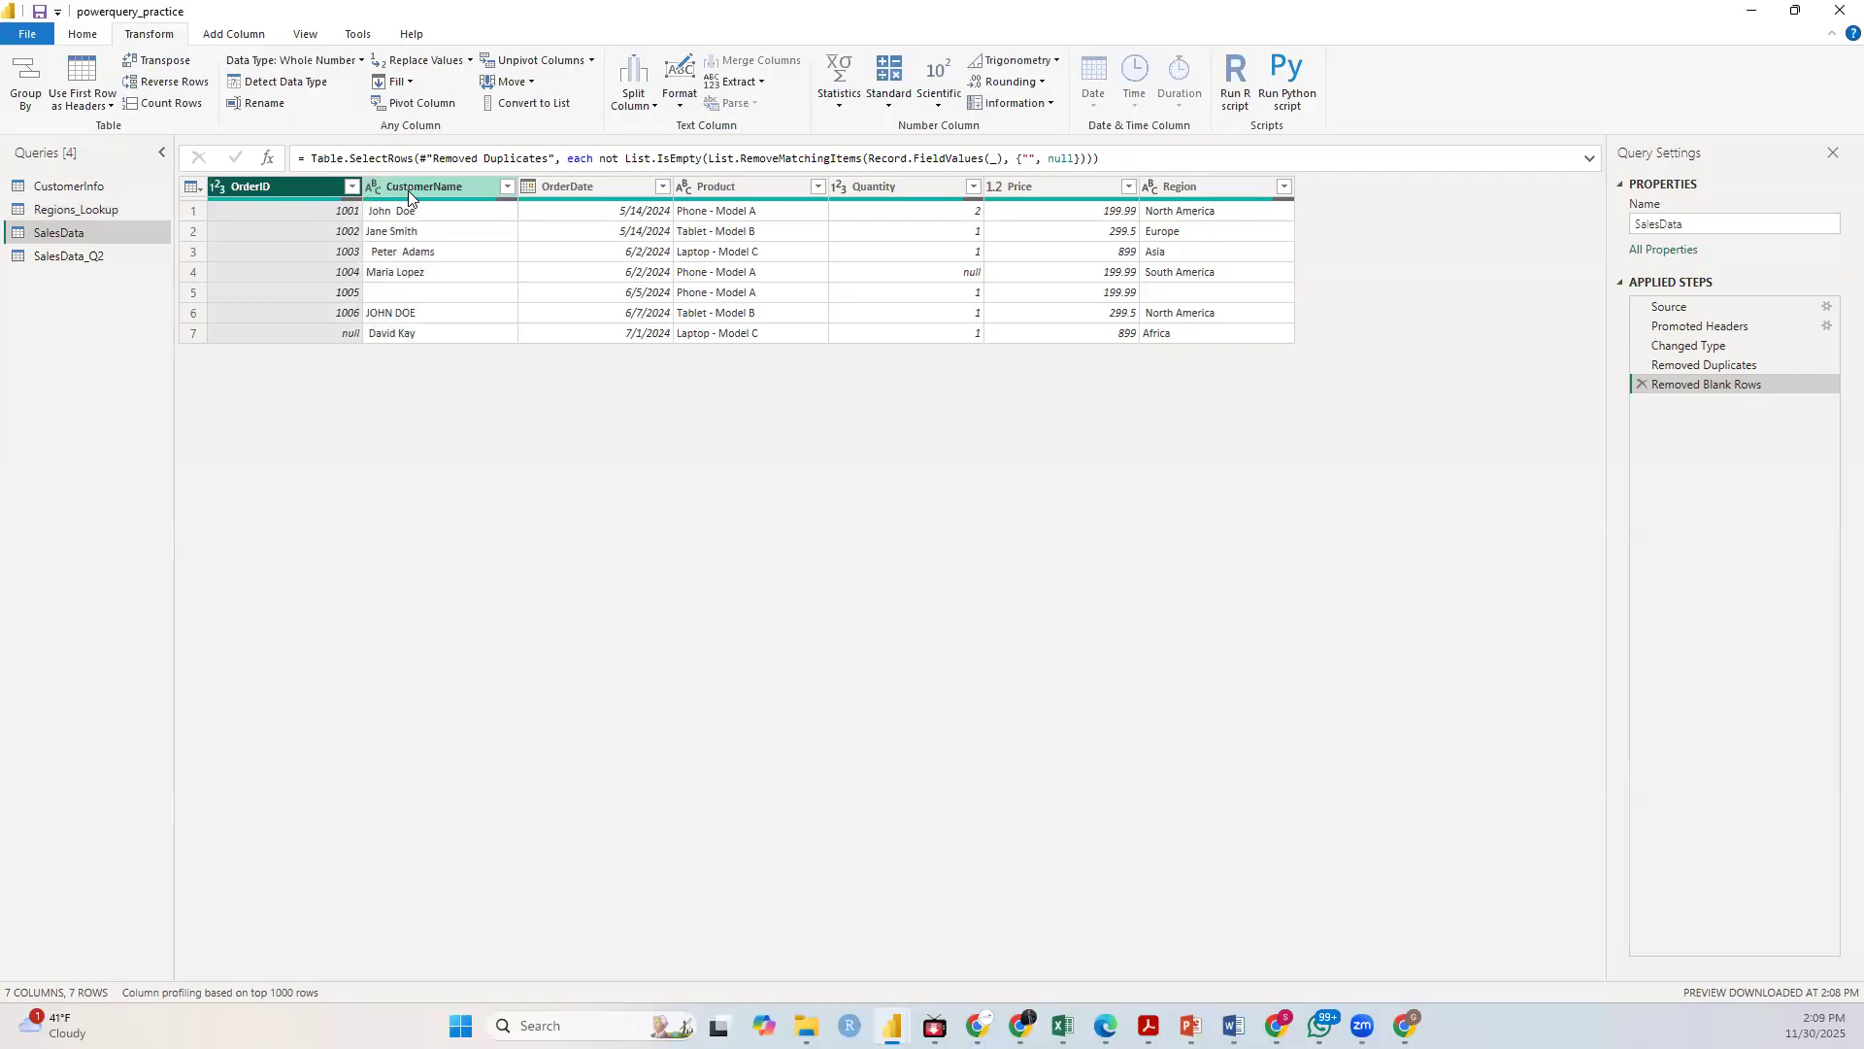
{"action": "left_click", "coordinate": [437, 189]}
{"action": "left_click", "coordinate": [303, 185]}
{"action": "left_click", "coordinate": [456, 186]}
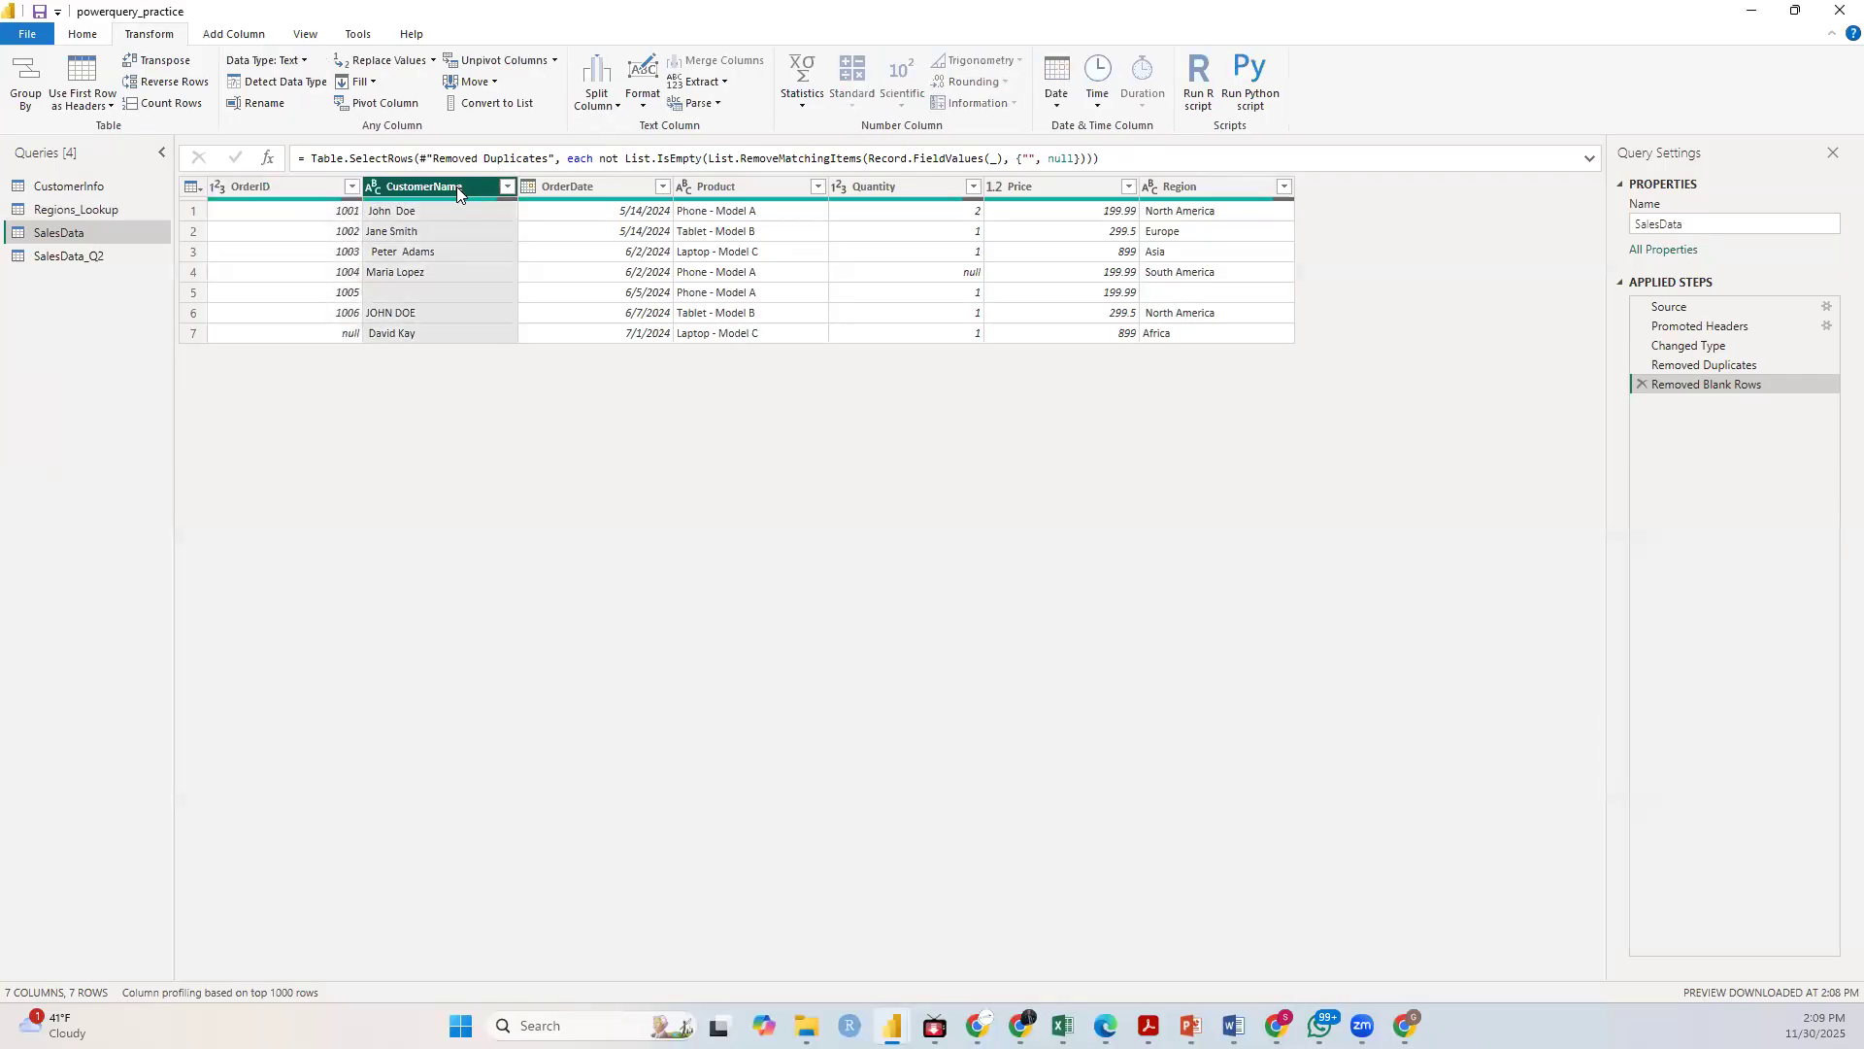
Step: Add a Year column extracted from the OrderDate column to the SalesData query
{"action": "left_click", "coordinate": [567, 186]}
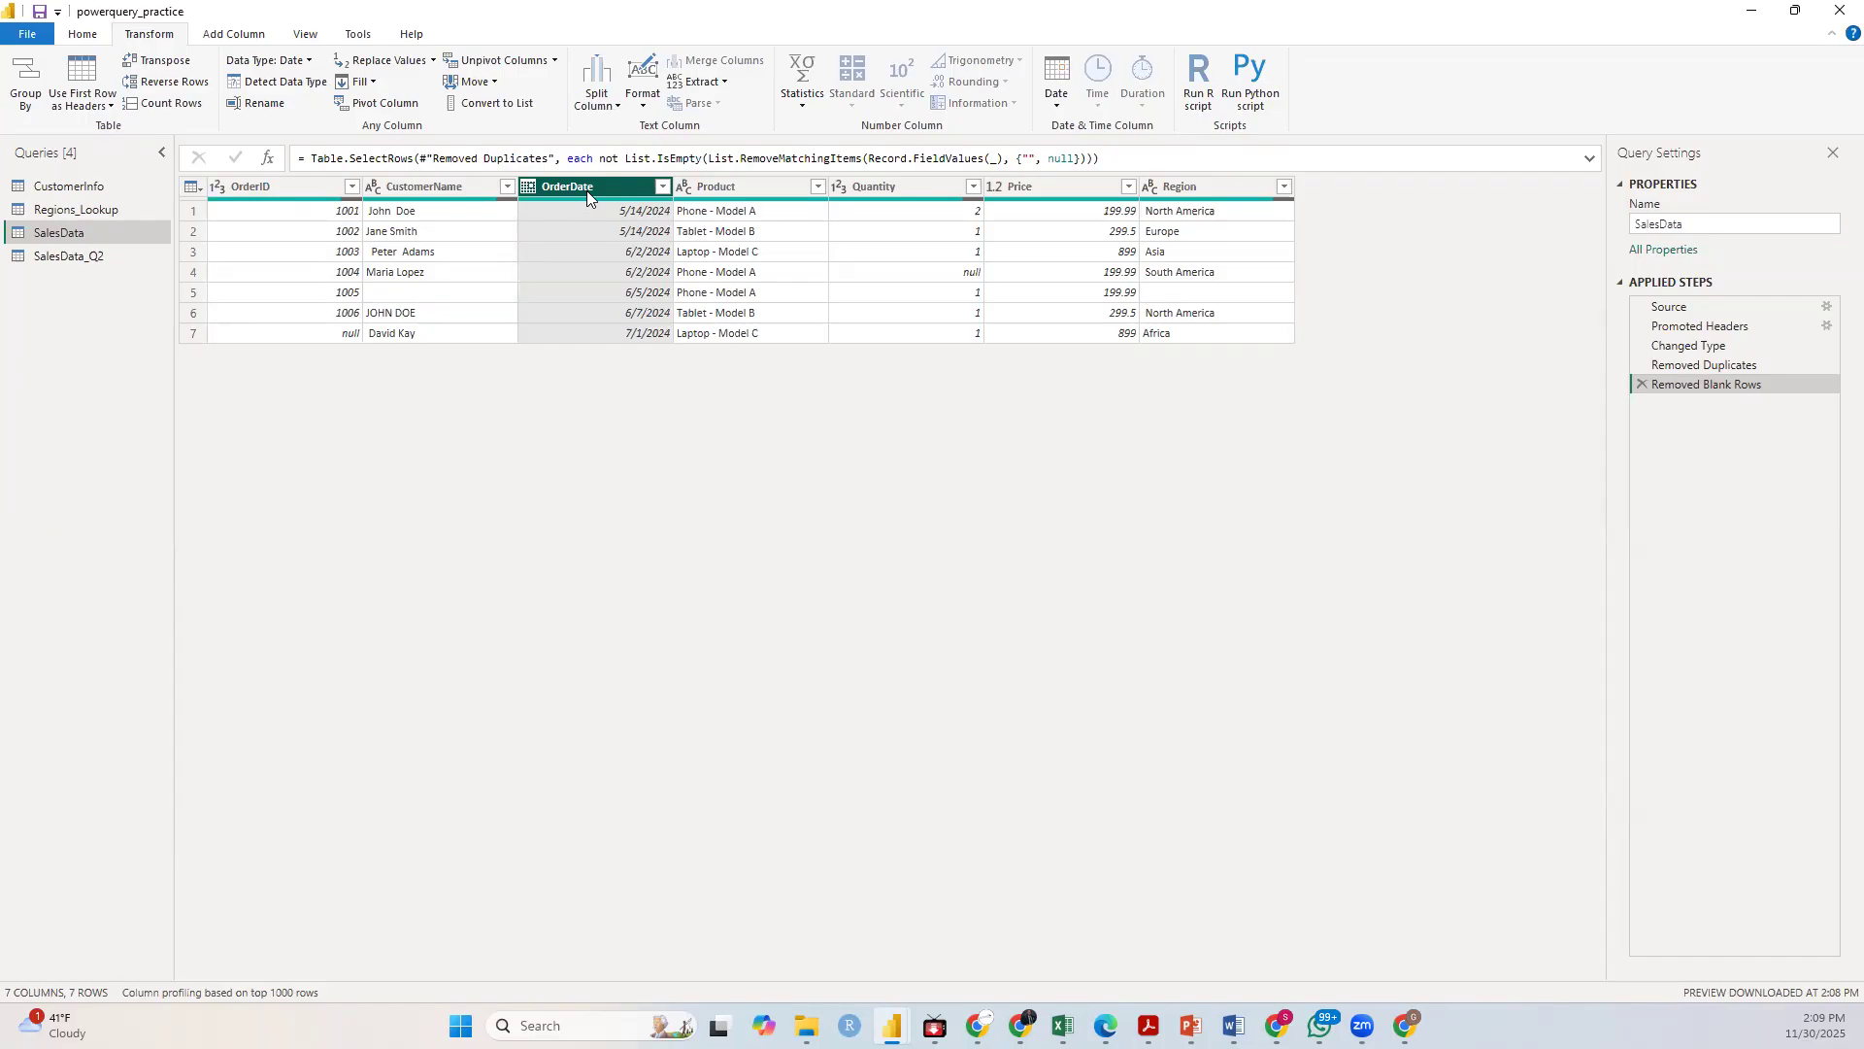
{"action": "left_click", "coordinate": [234, 39]}
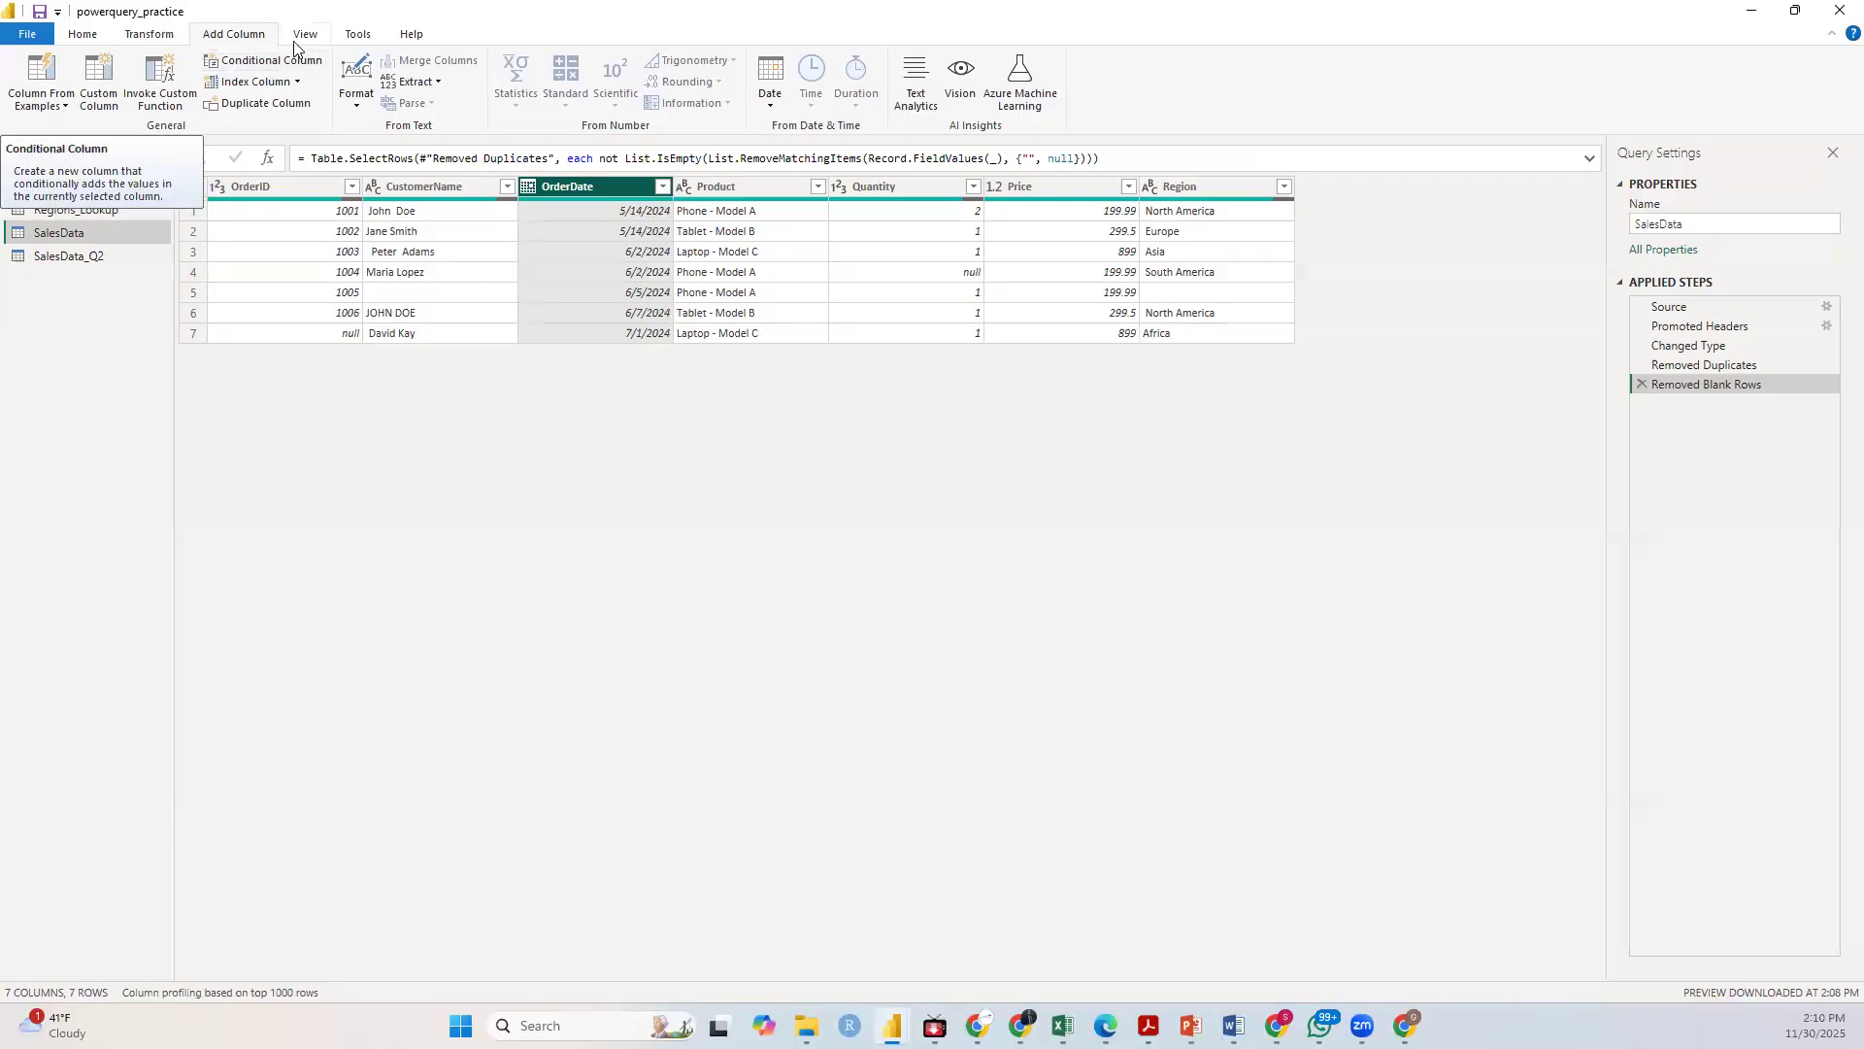
{"action": "left_click", "coordinate": [435, 82]}
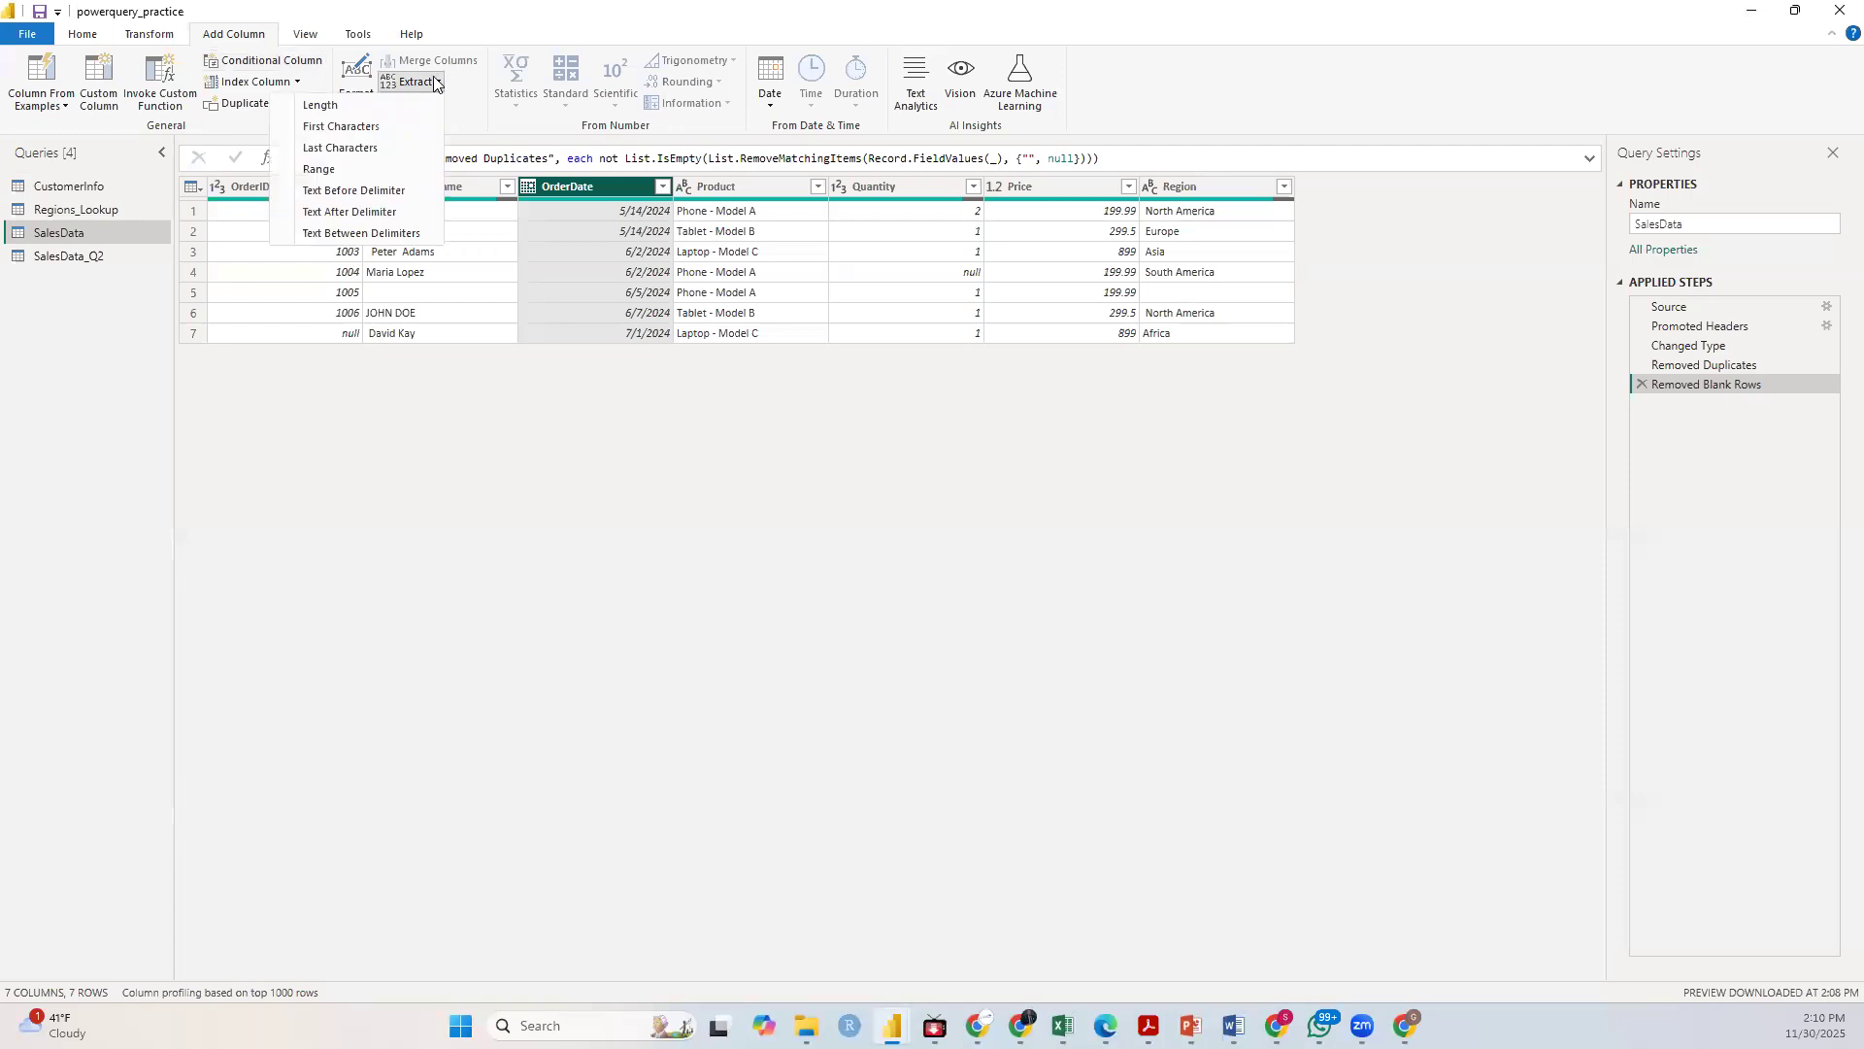
{"action": "left_click", "coordinate": [432, 83]}
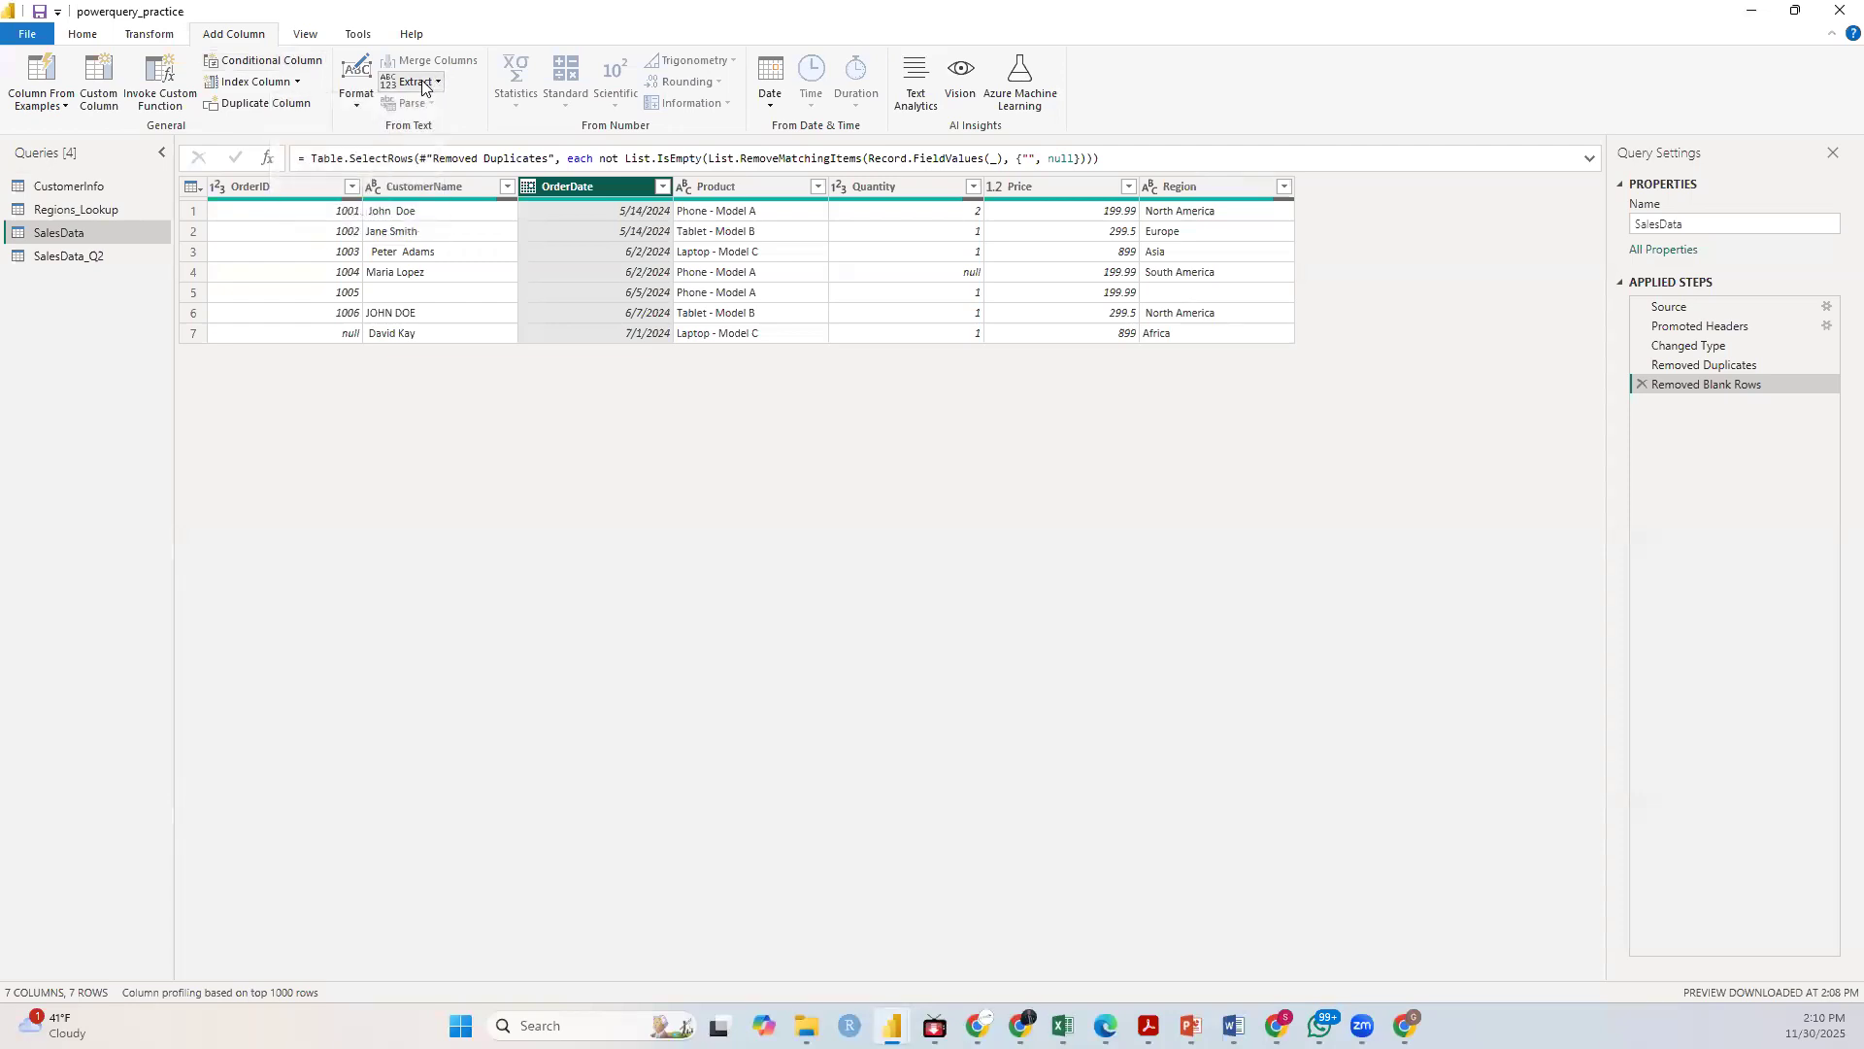
{"action": "left_click", "coordinate": [301, 36]}
{"action": "left_click", "coordinate": [242, 39]}
{"action": "left_click", "coordinate": [608, 208]}
{"action": "left_click", "coordinate": [602, 186]}
{"action": "left_click", "coordinate": [767, 109]}
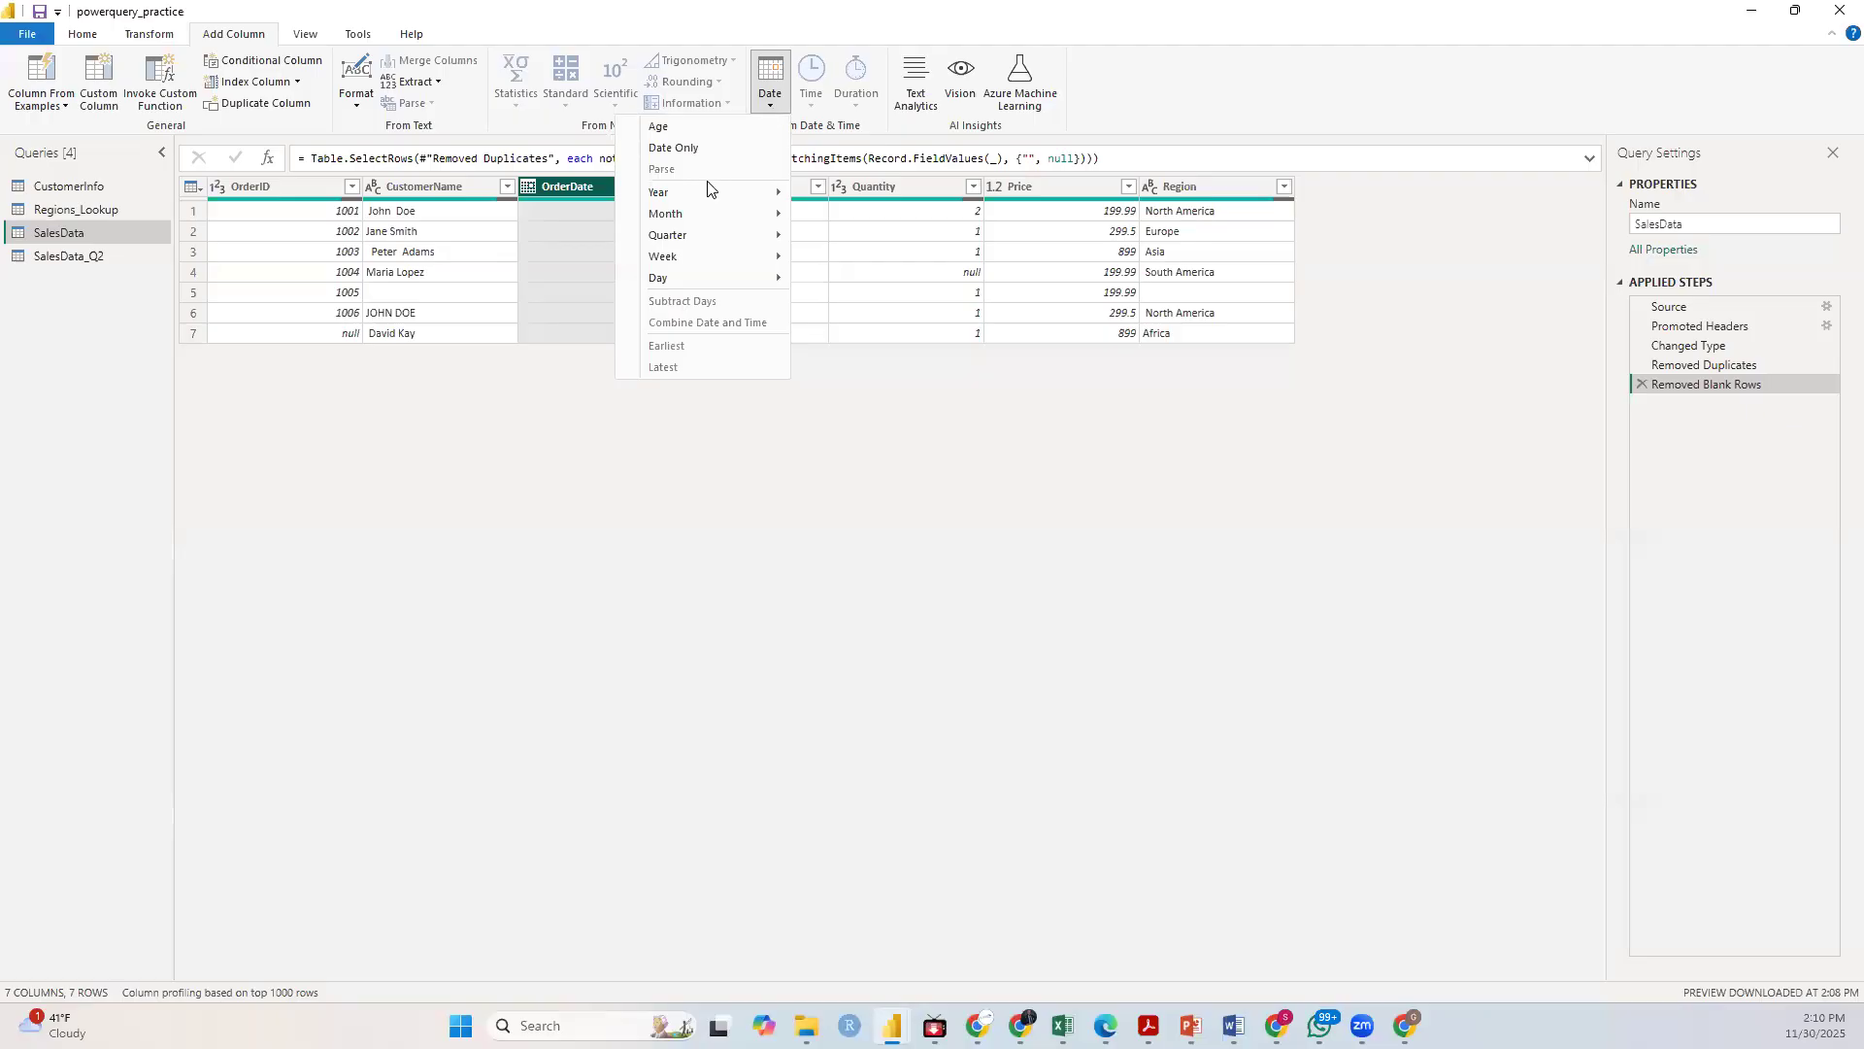
{"action": "mouse_move", "coordinate": [704, 200]}
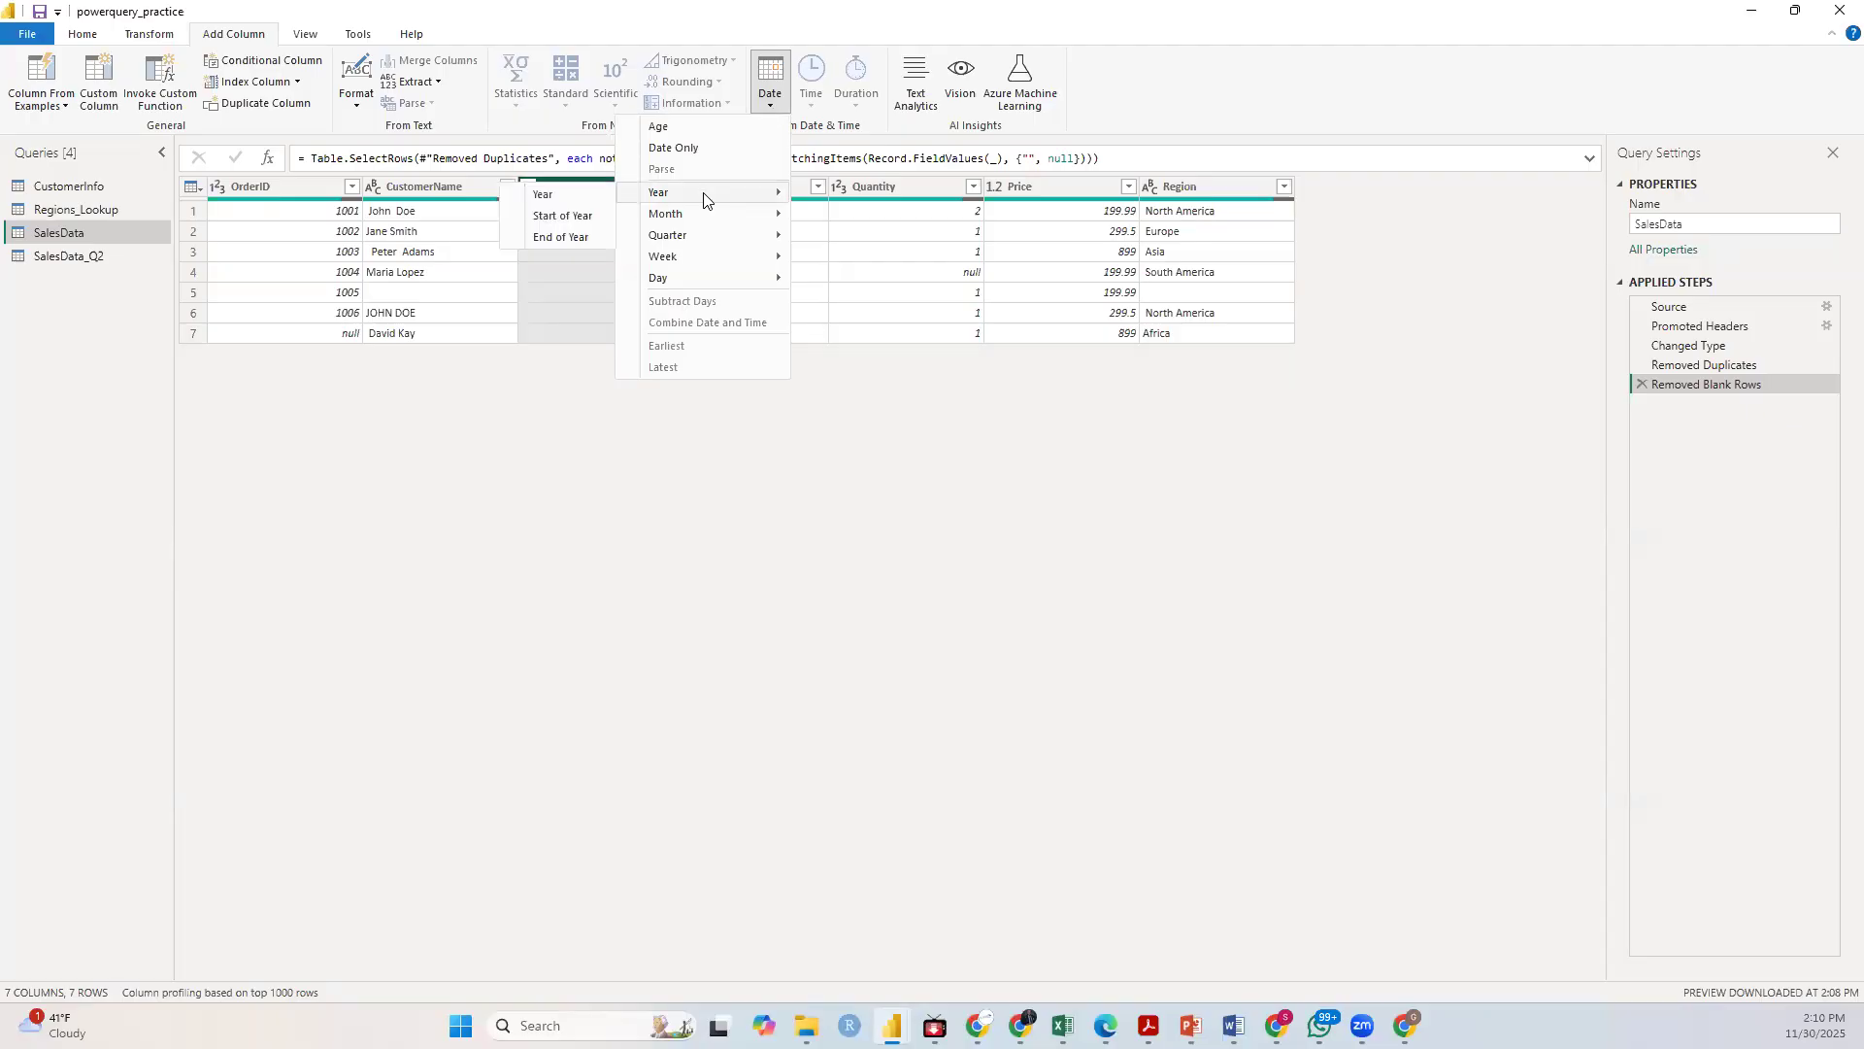
{"action": "left_click", "coordinate": [558, 193]}
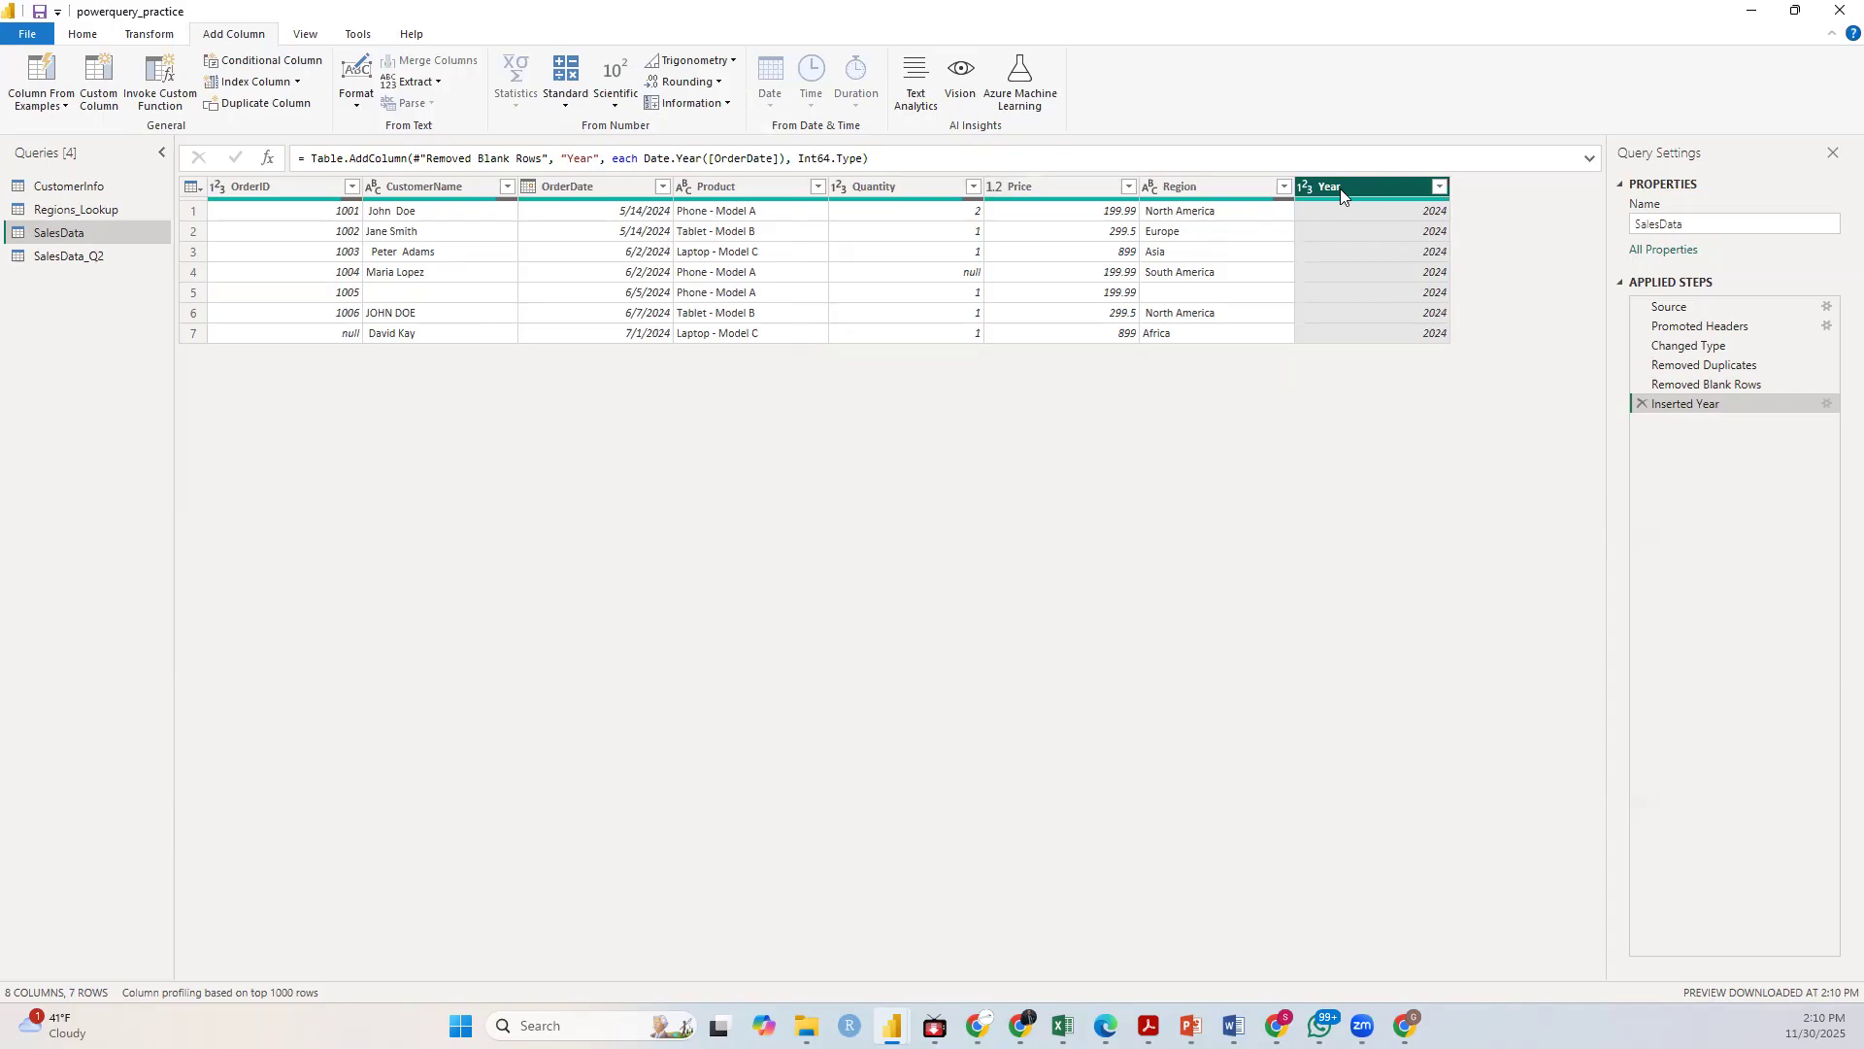
Step: Add a month number column to SalesData, extracted from the OrderDate column
{"action": "left_click", "coordinate": [82, 35]}
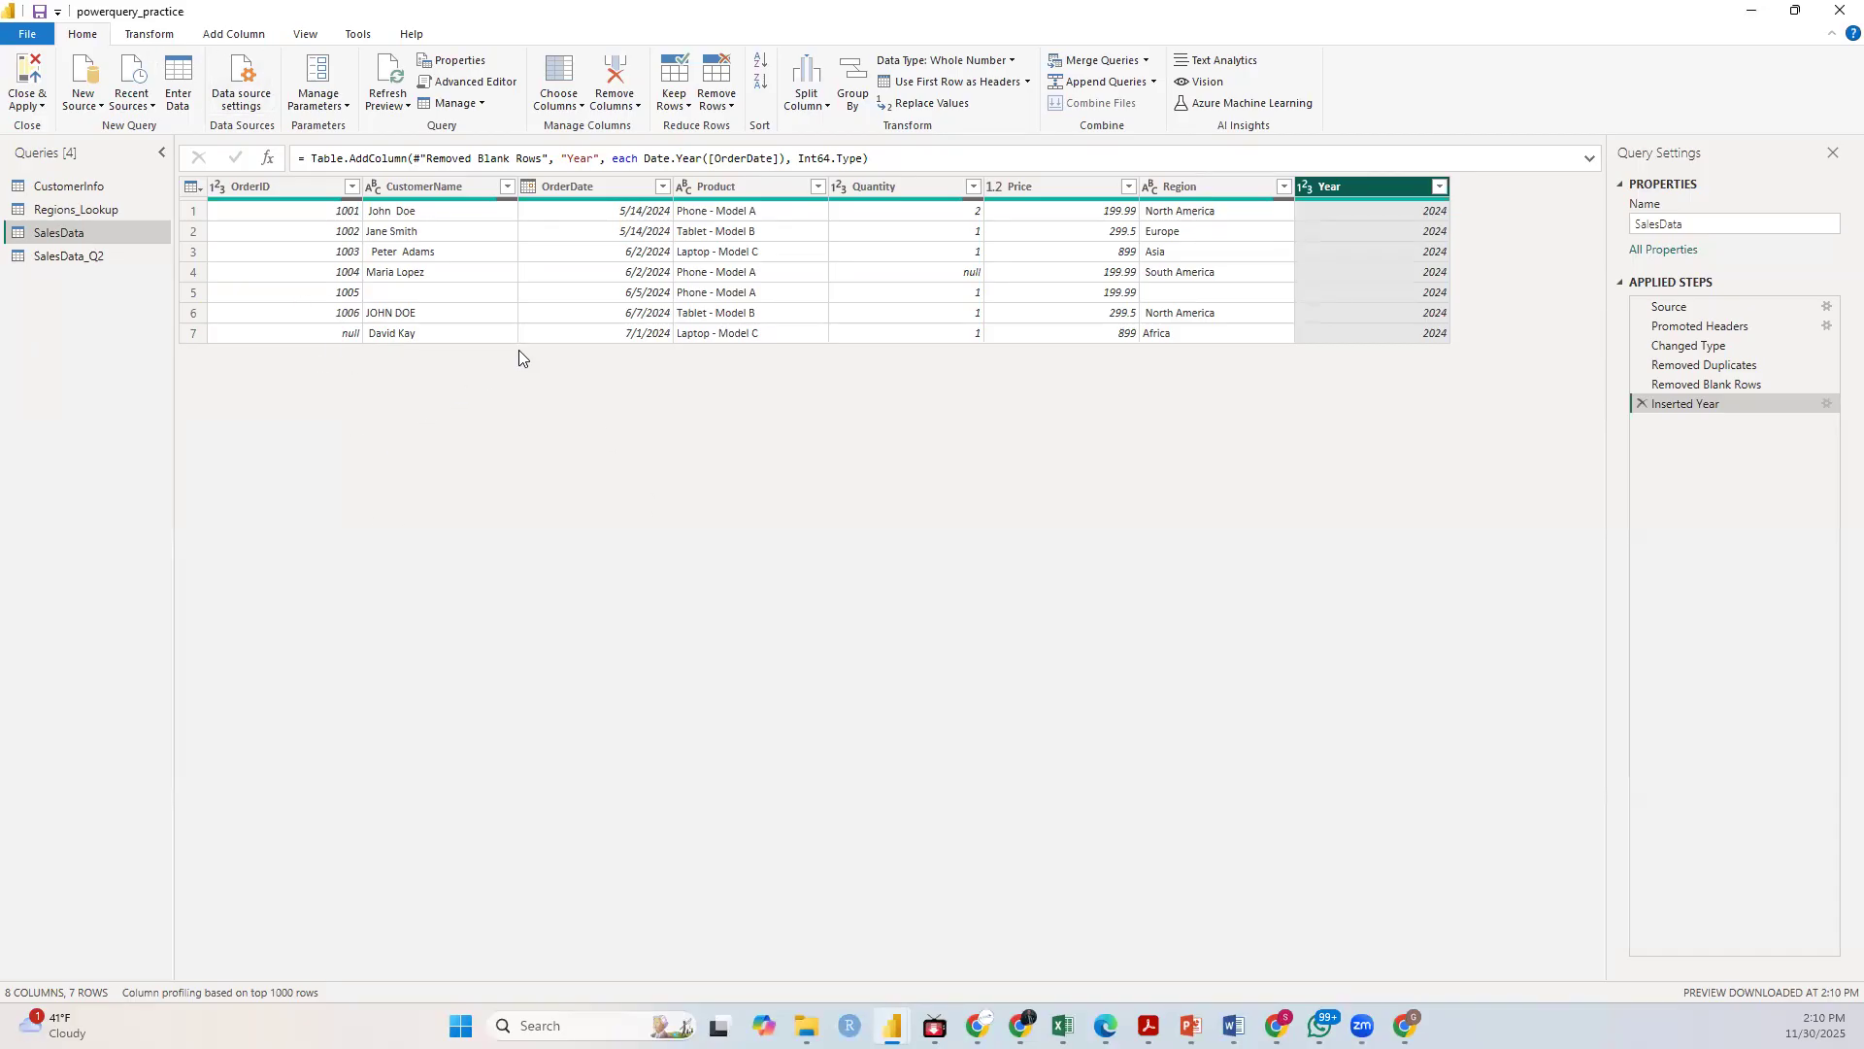
{"action": "left_click", "coordinate": [614, 188]}
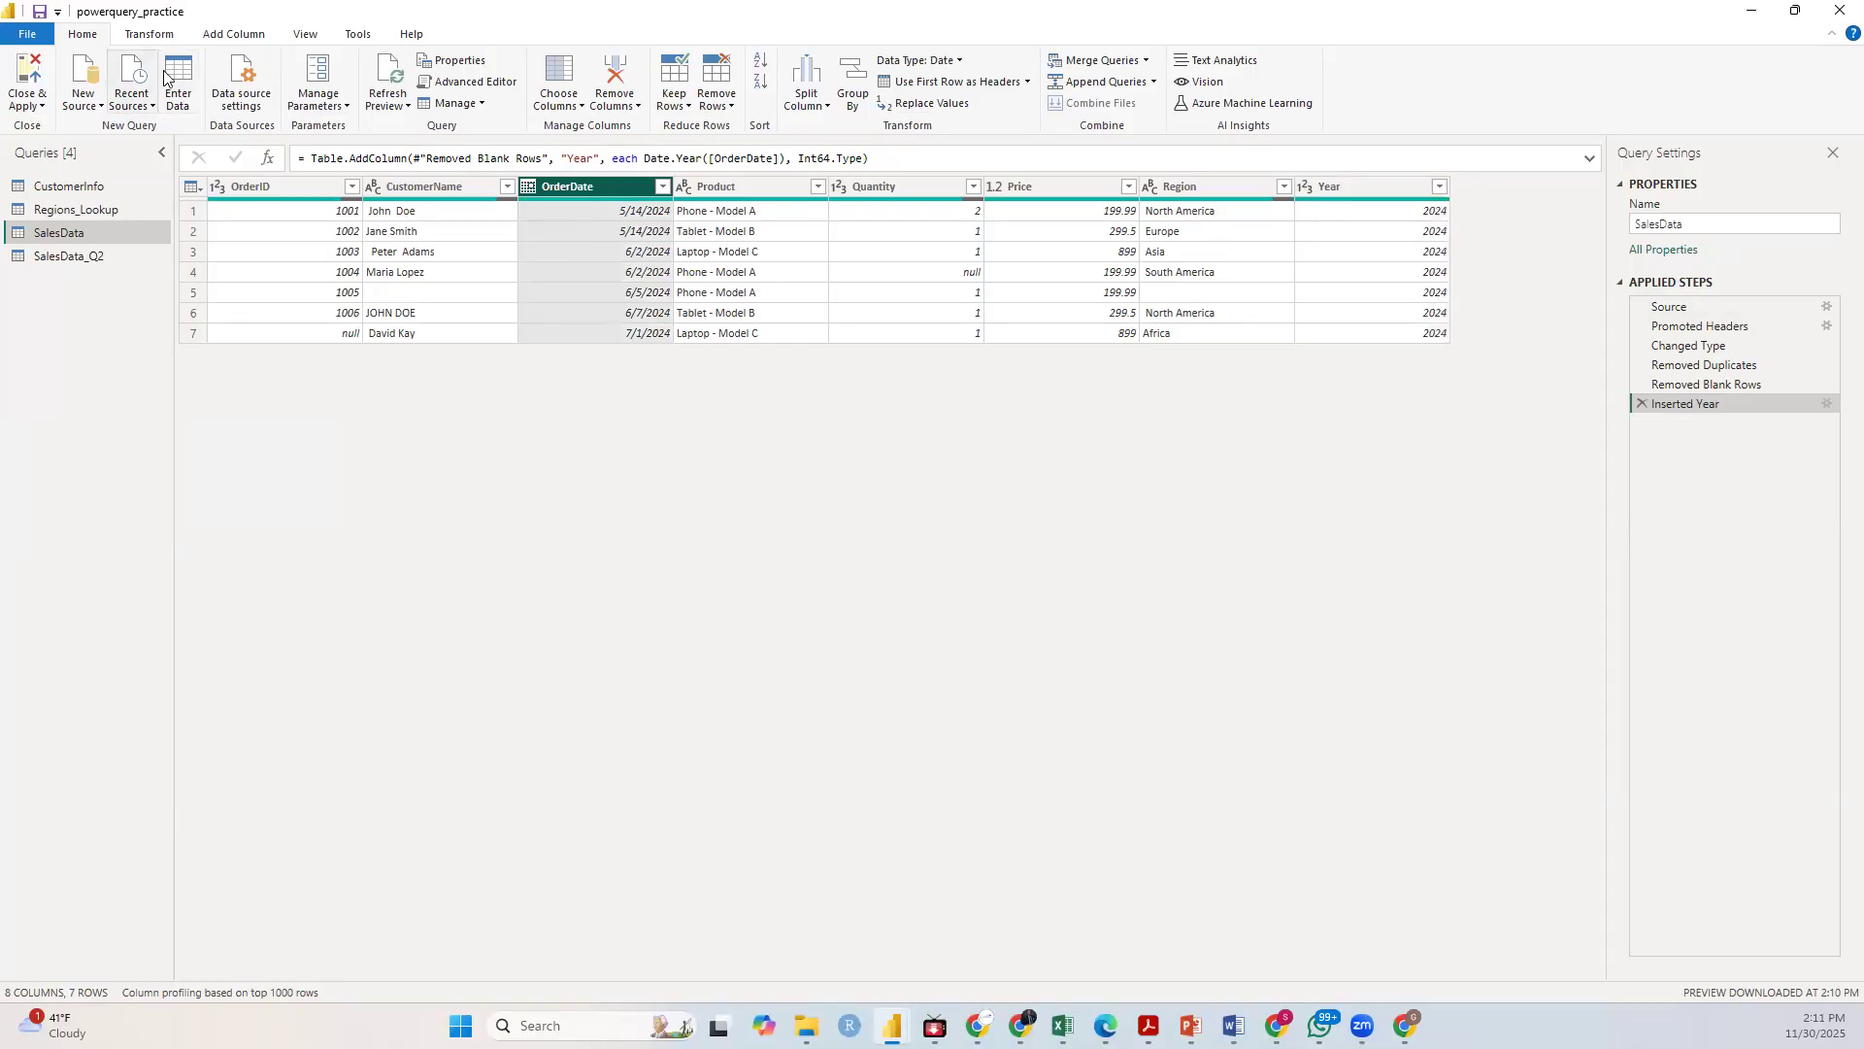
{"action": "left_click", "coordinate": [238, 34]}
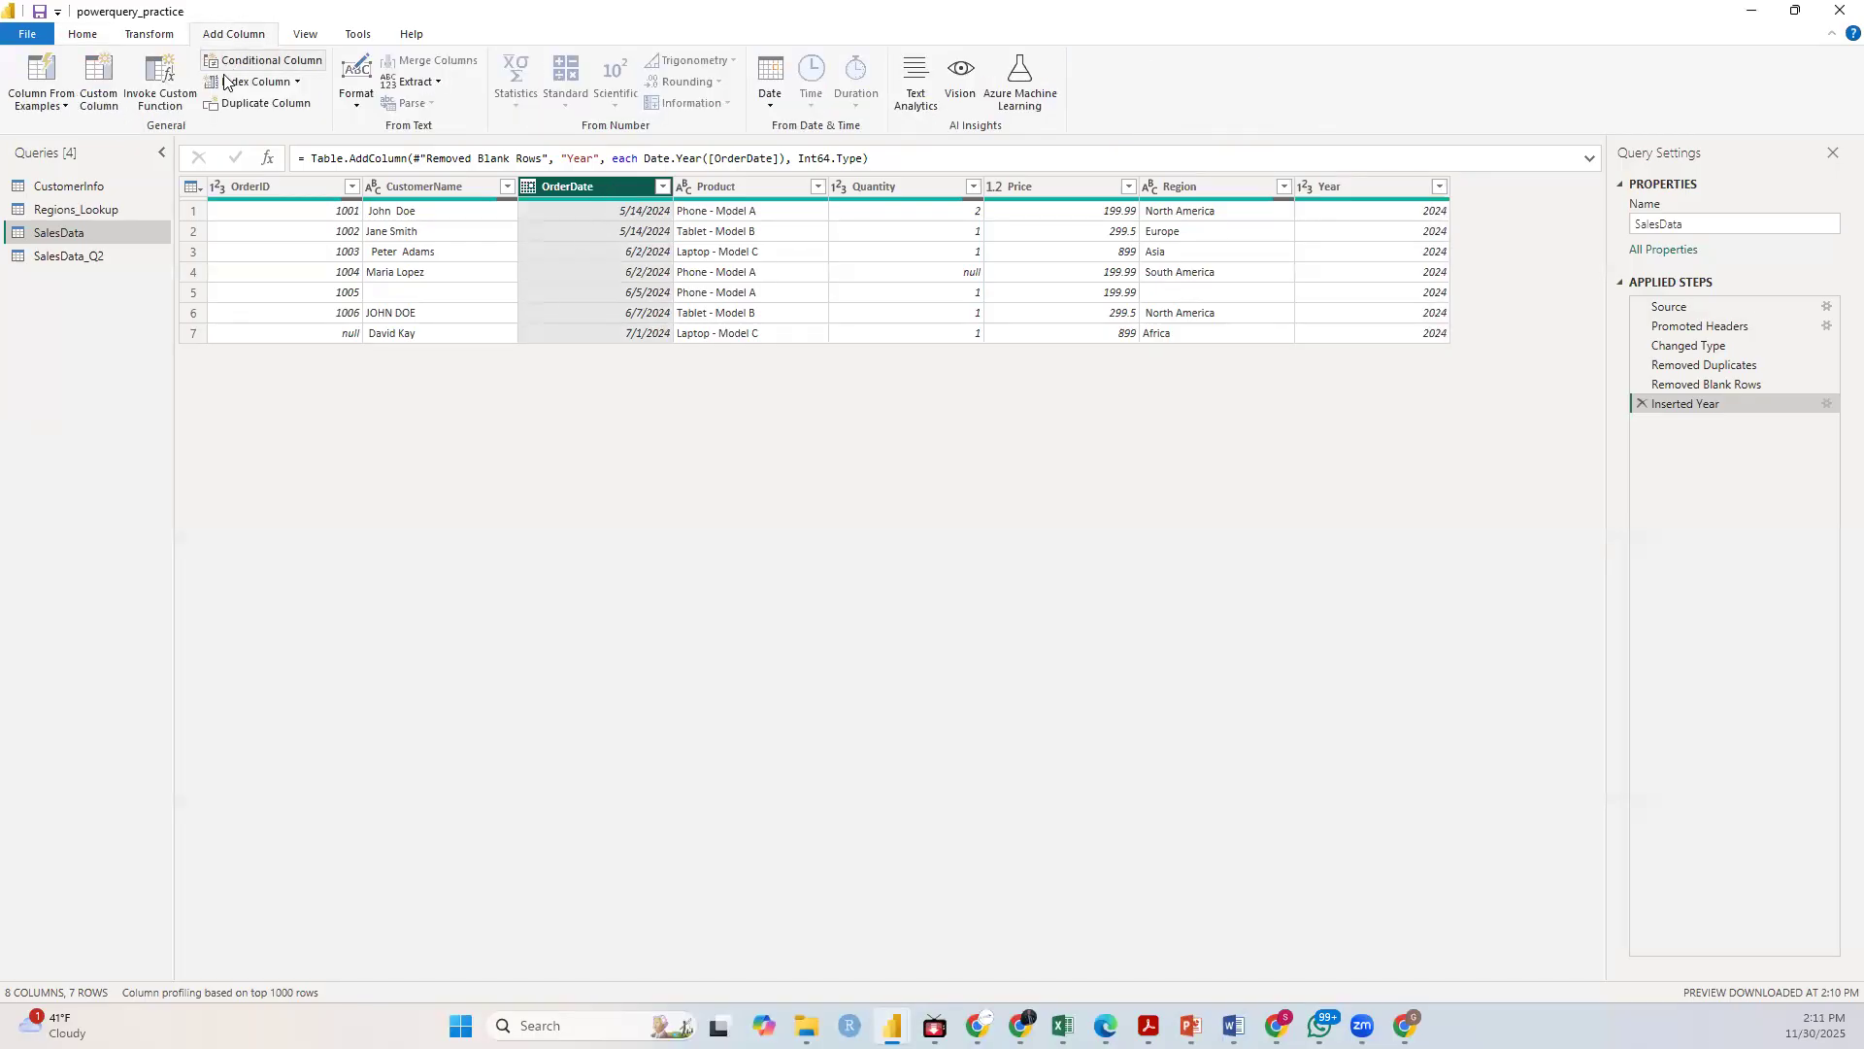
{"action": "left_click", "coordinate": [765, 102]}
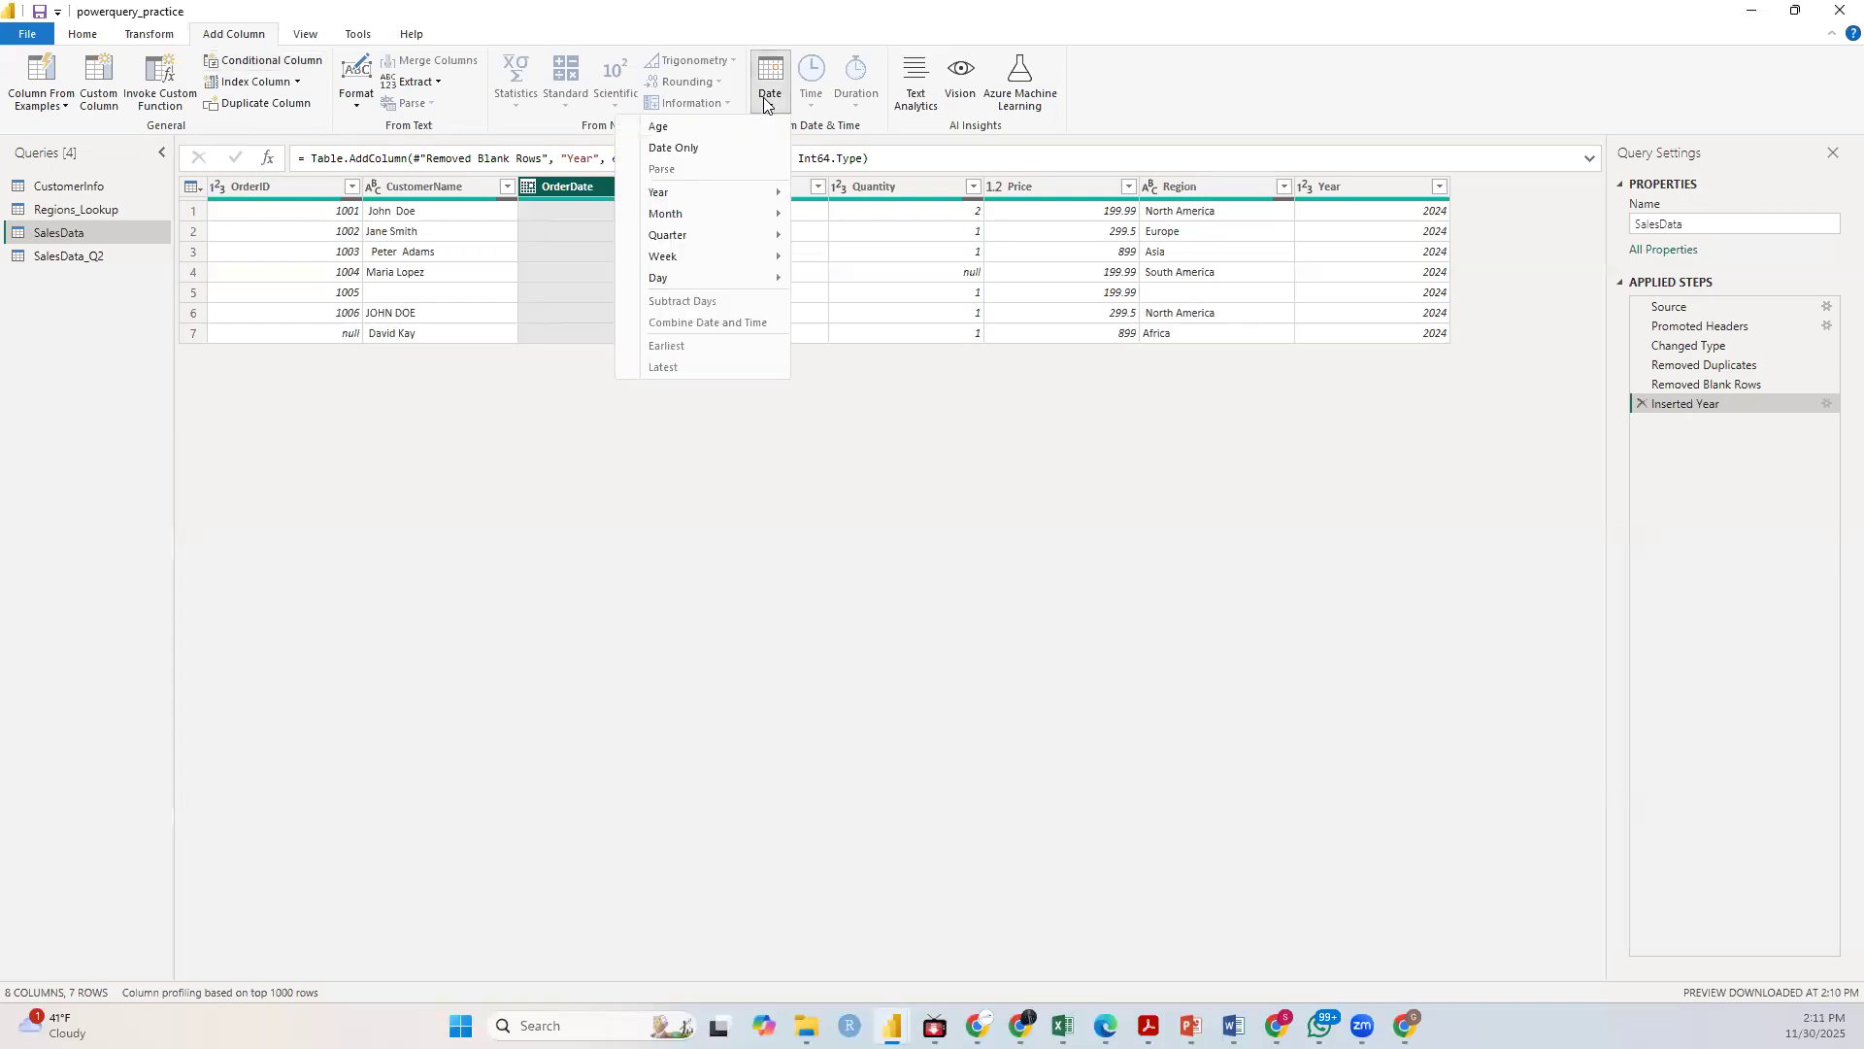
{"action": "mouse_move", "coordinate": [710, 225]}
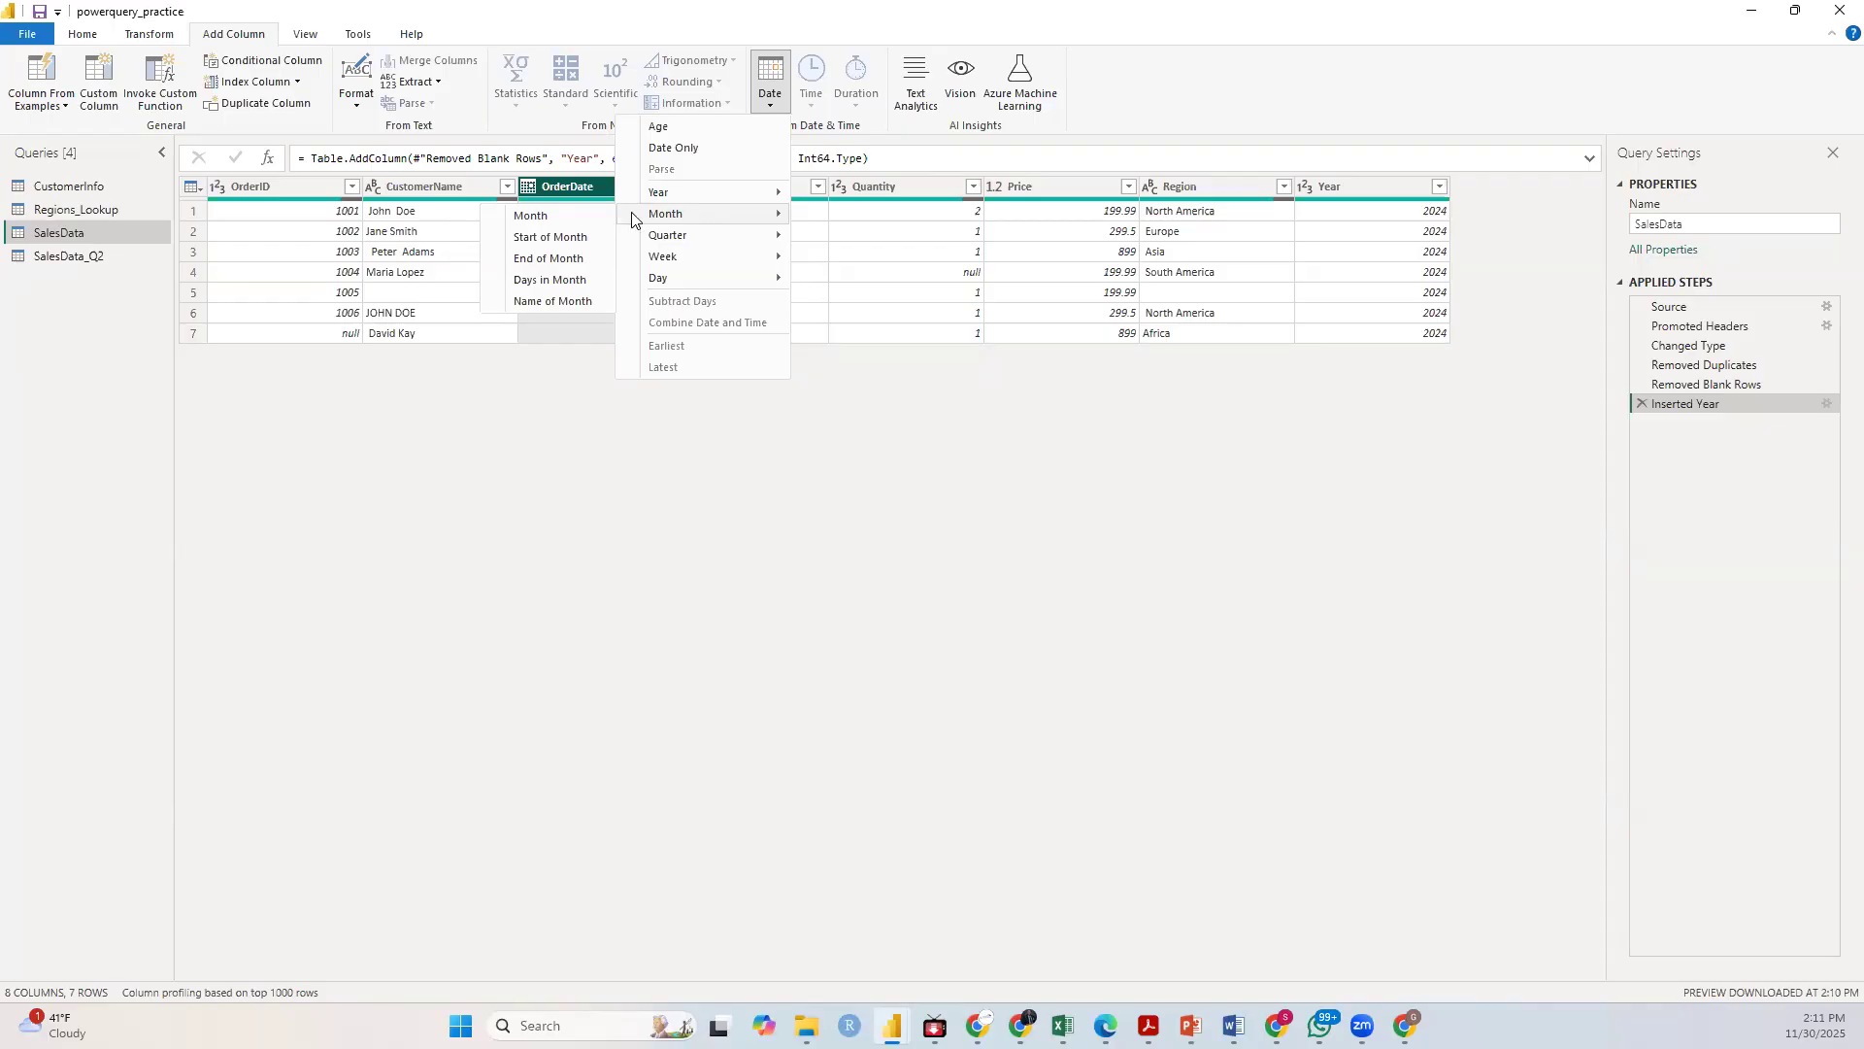
{"action": "left_click", "coordinate": [580, 215]}
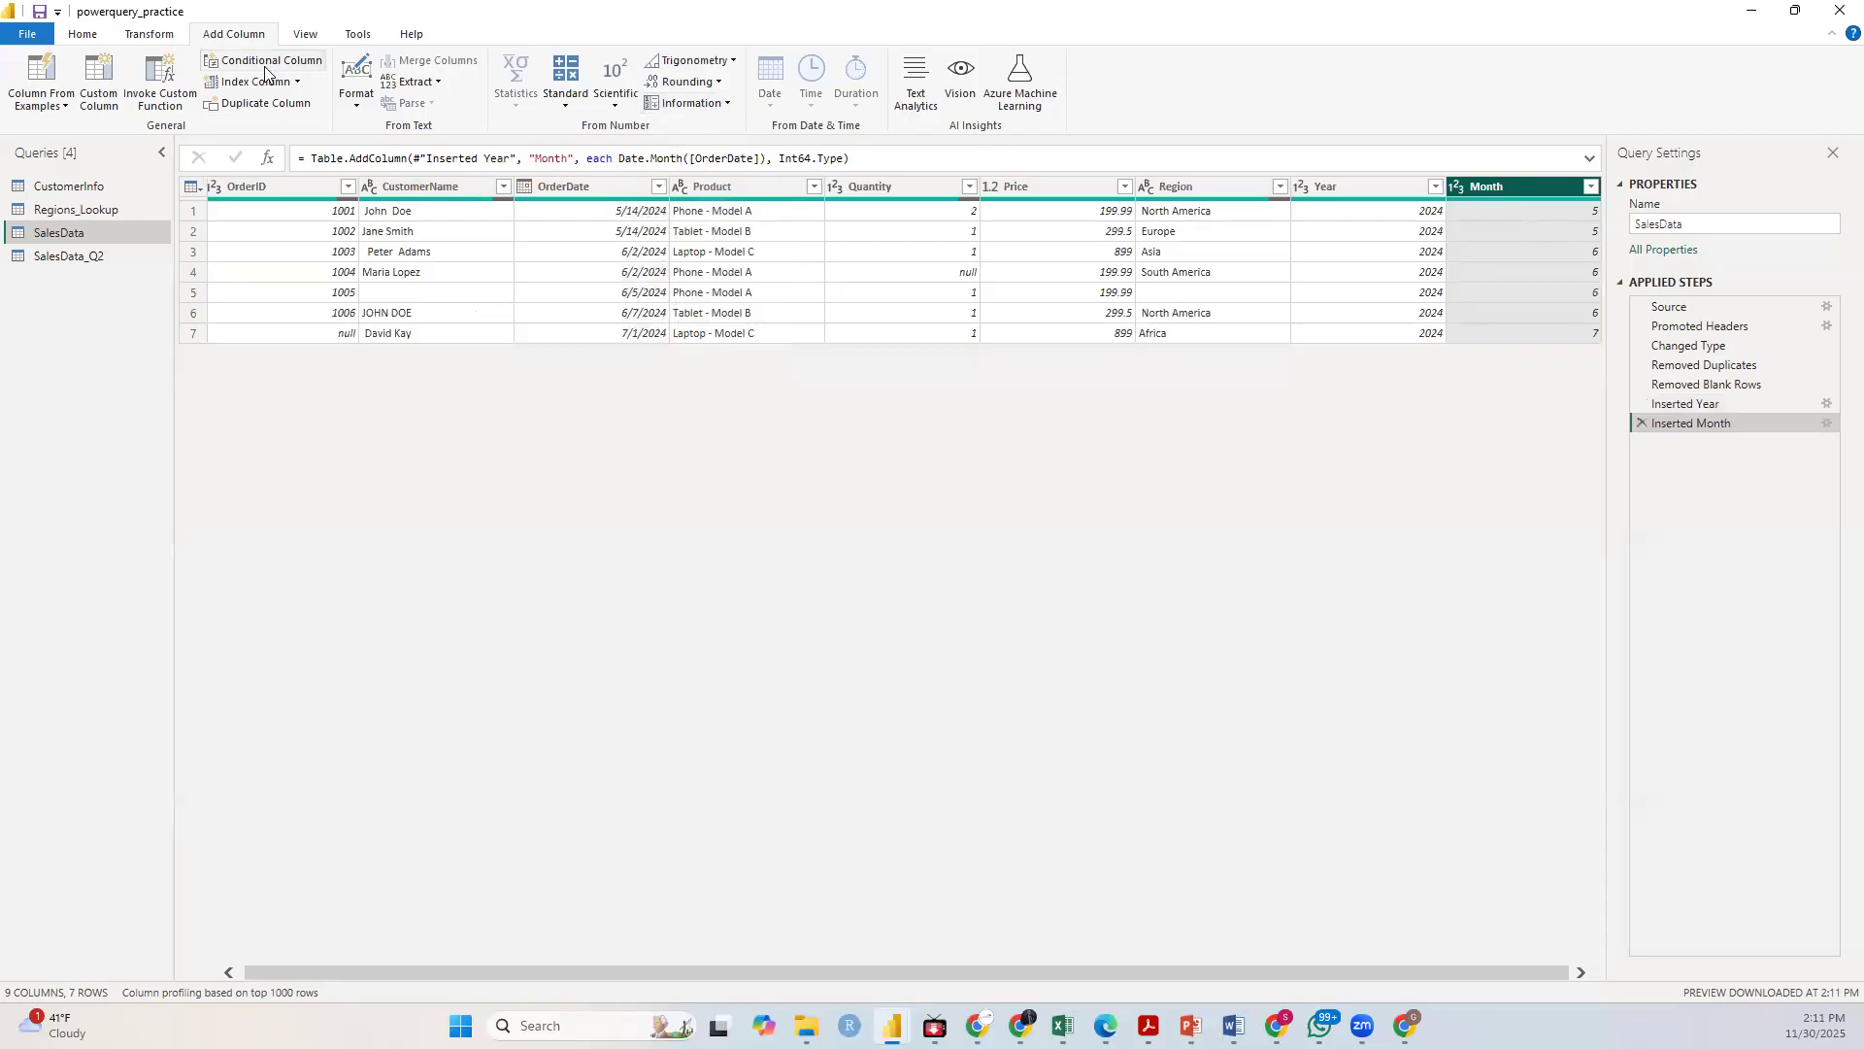
Step: Add a column with the name of the month from OrderDate and check it beside the Month column
{"action": "left_click", "coordinate": [625, 186]}
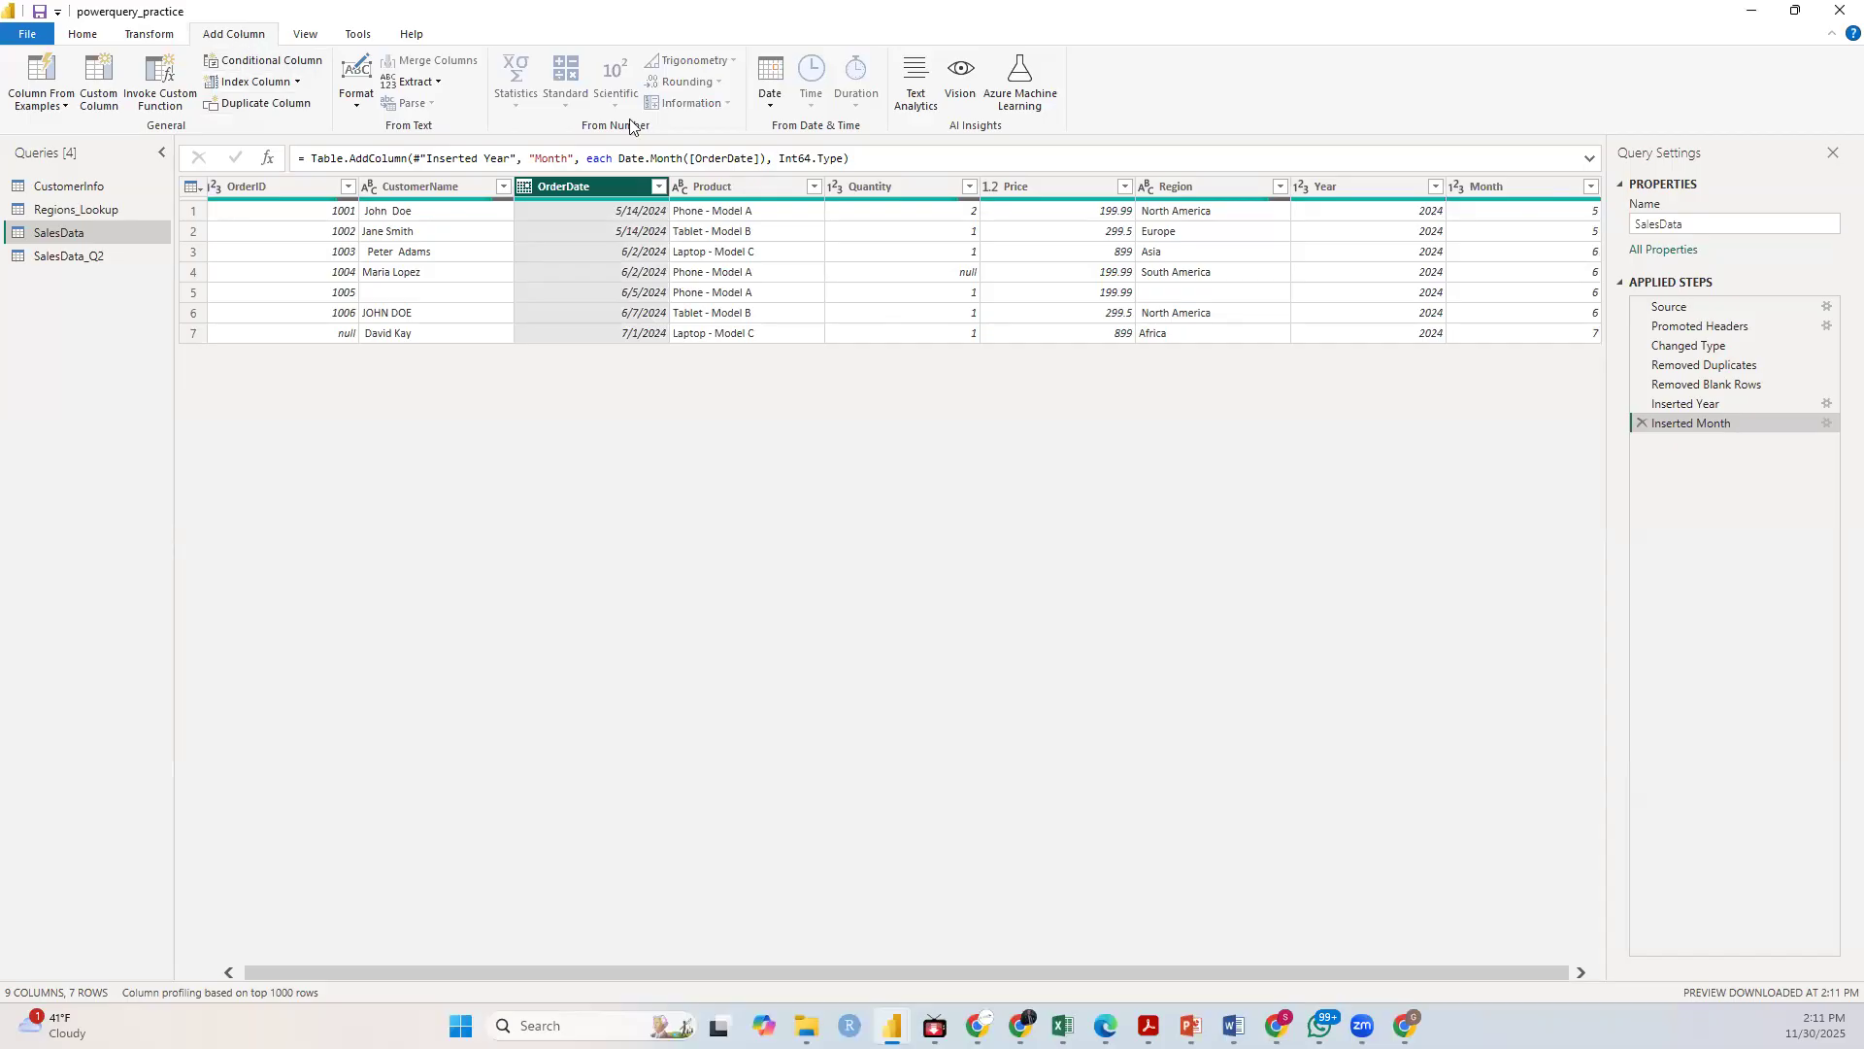
{"action": "left_click", "coordinate": [767, 99]}
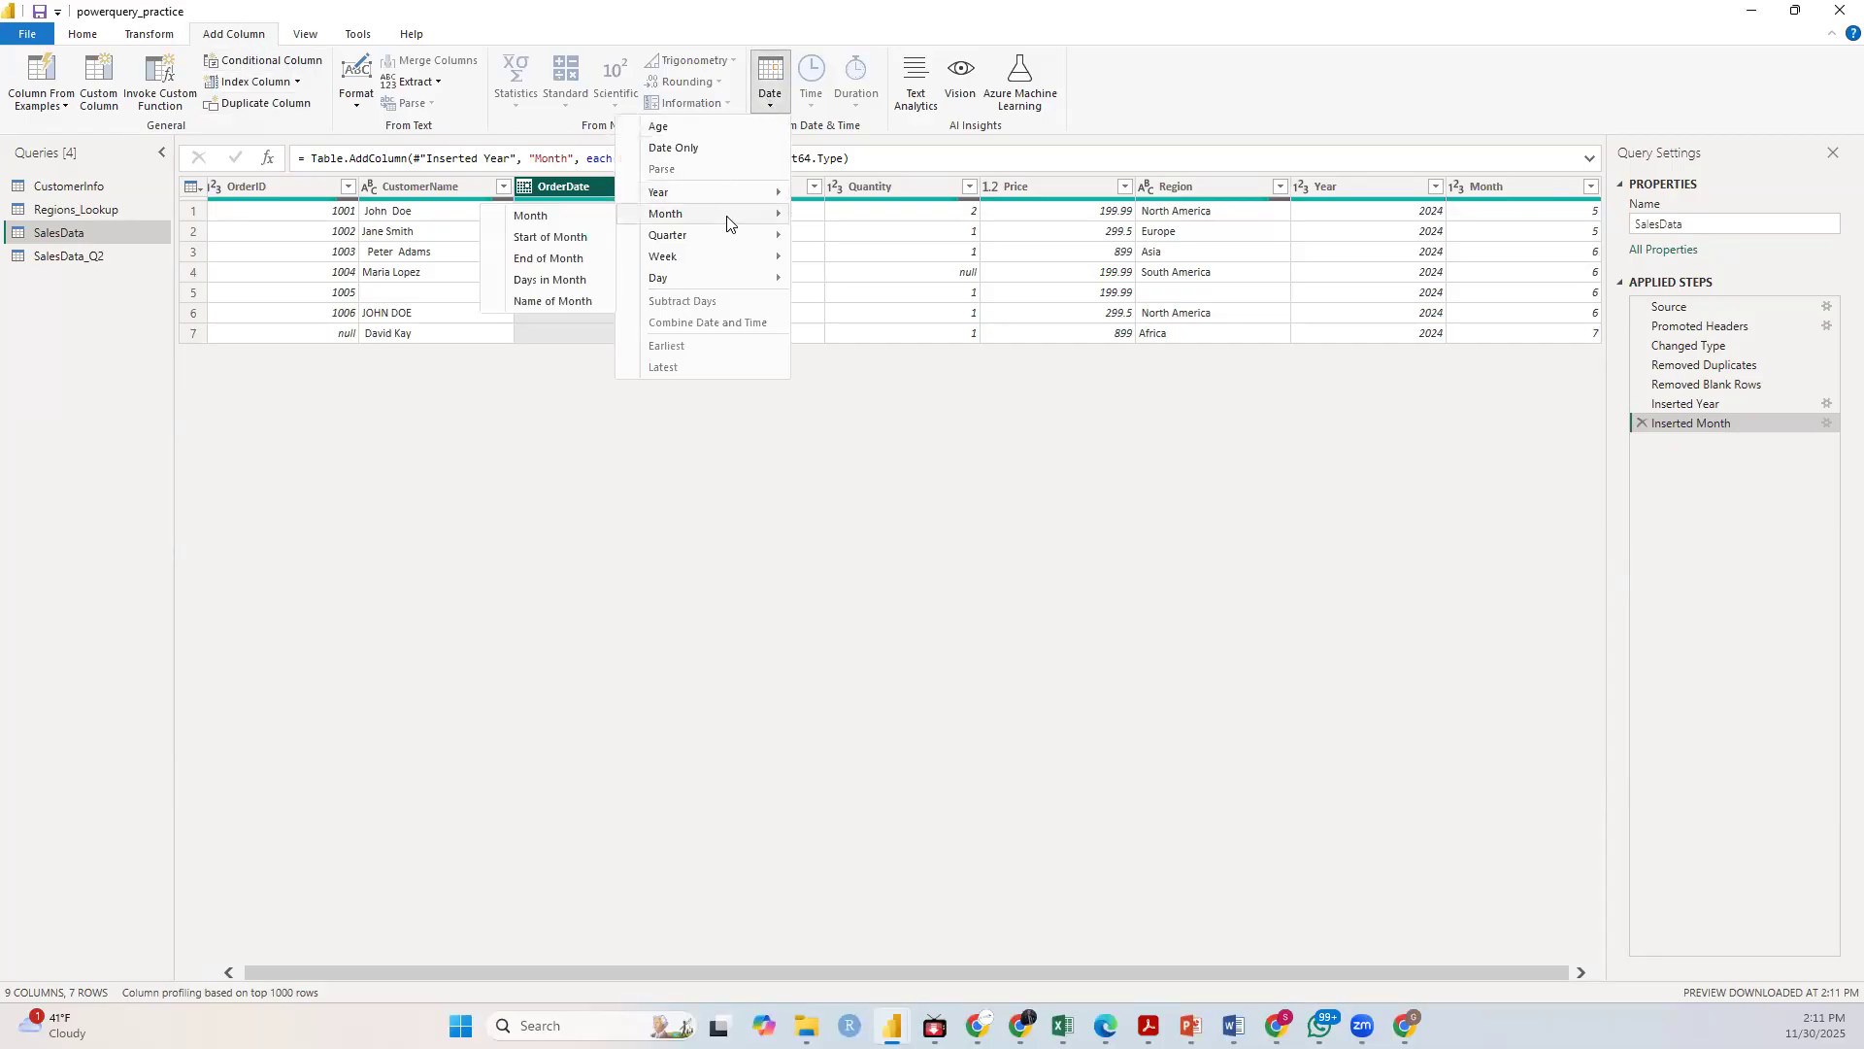
{"action": "left_click", "coordinate": [551, 300]}
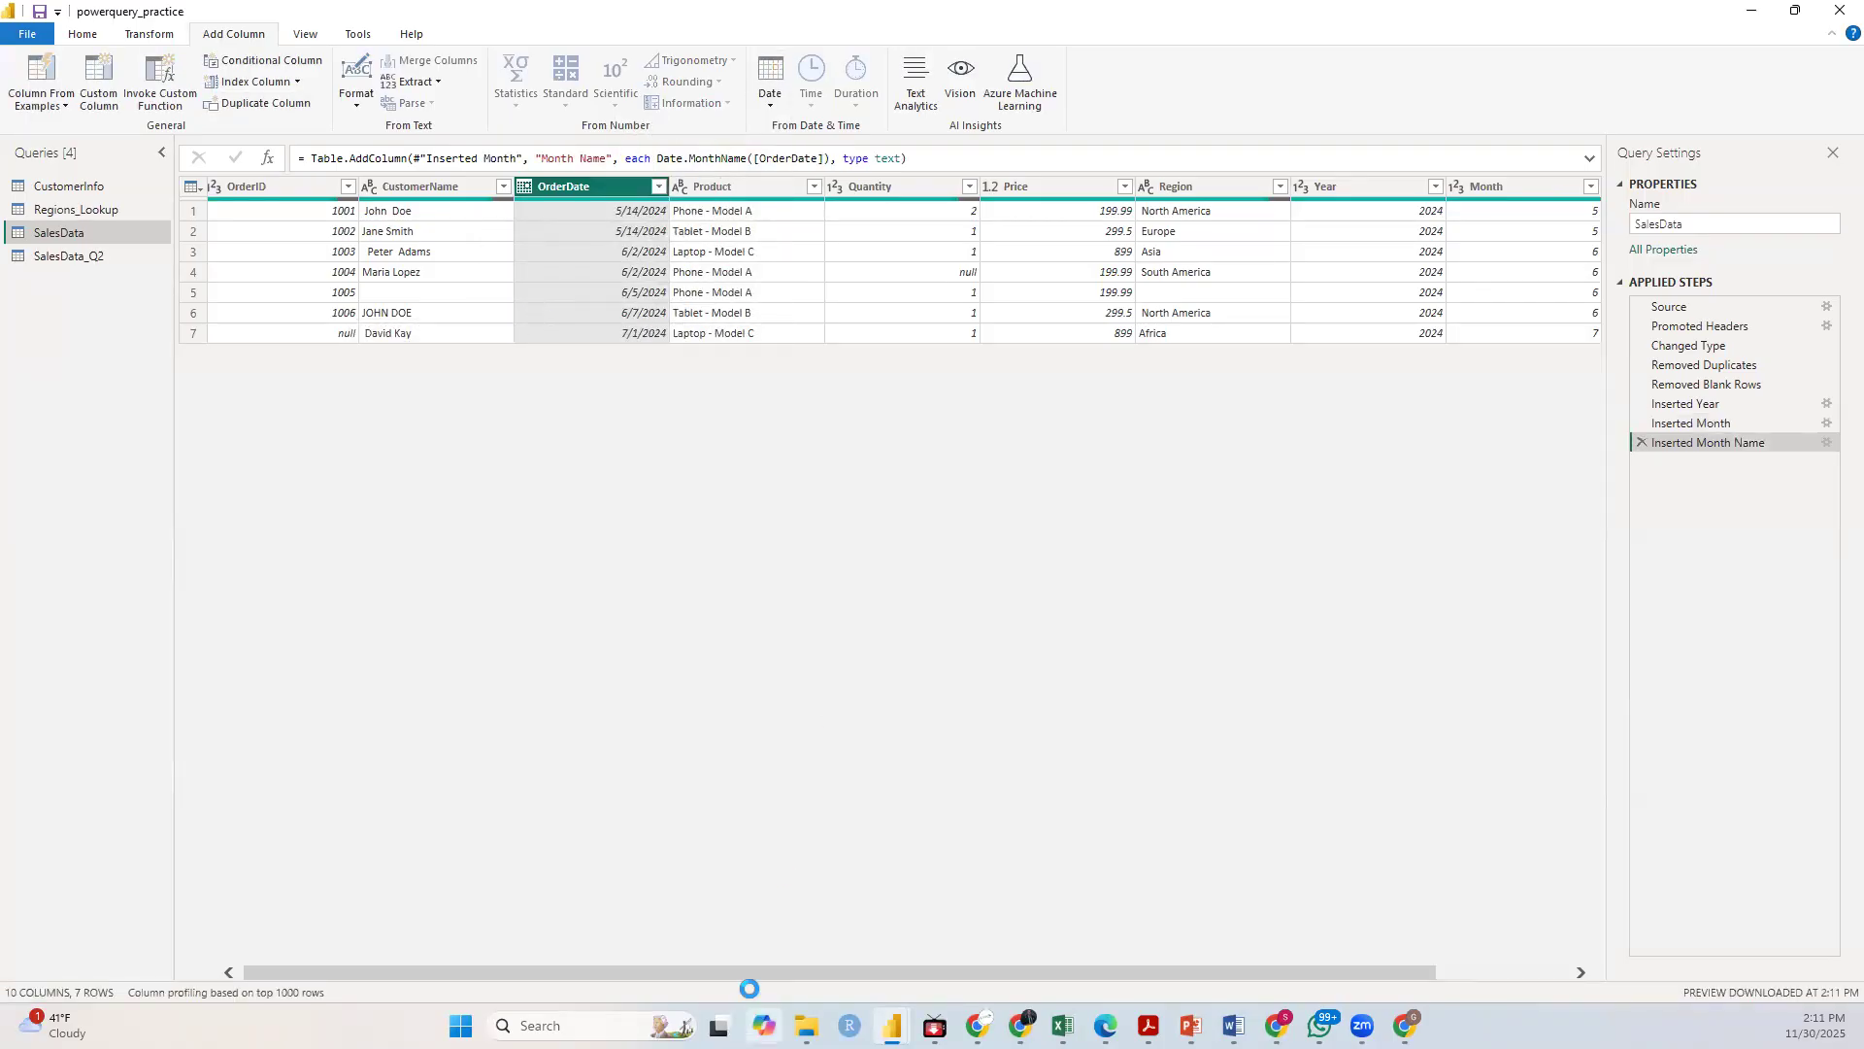
{"action": "left_click_drag", "start_coordinate": [747, 969], "coordinate": [1011, 967]}
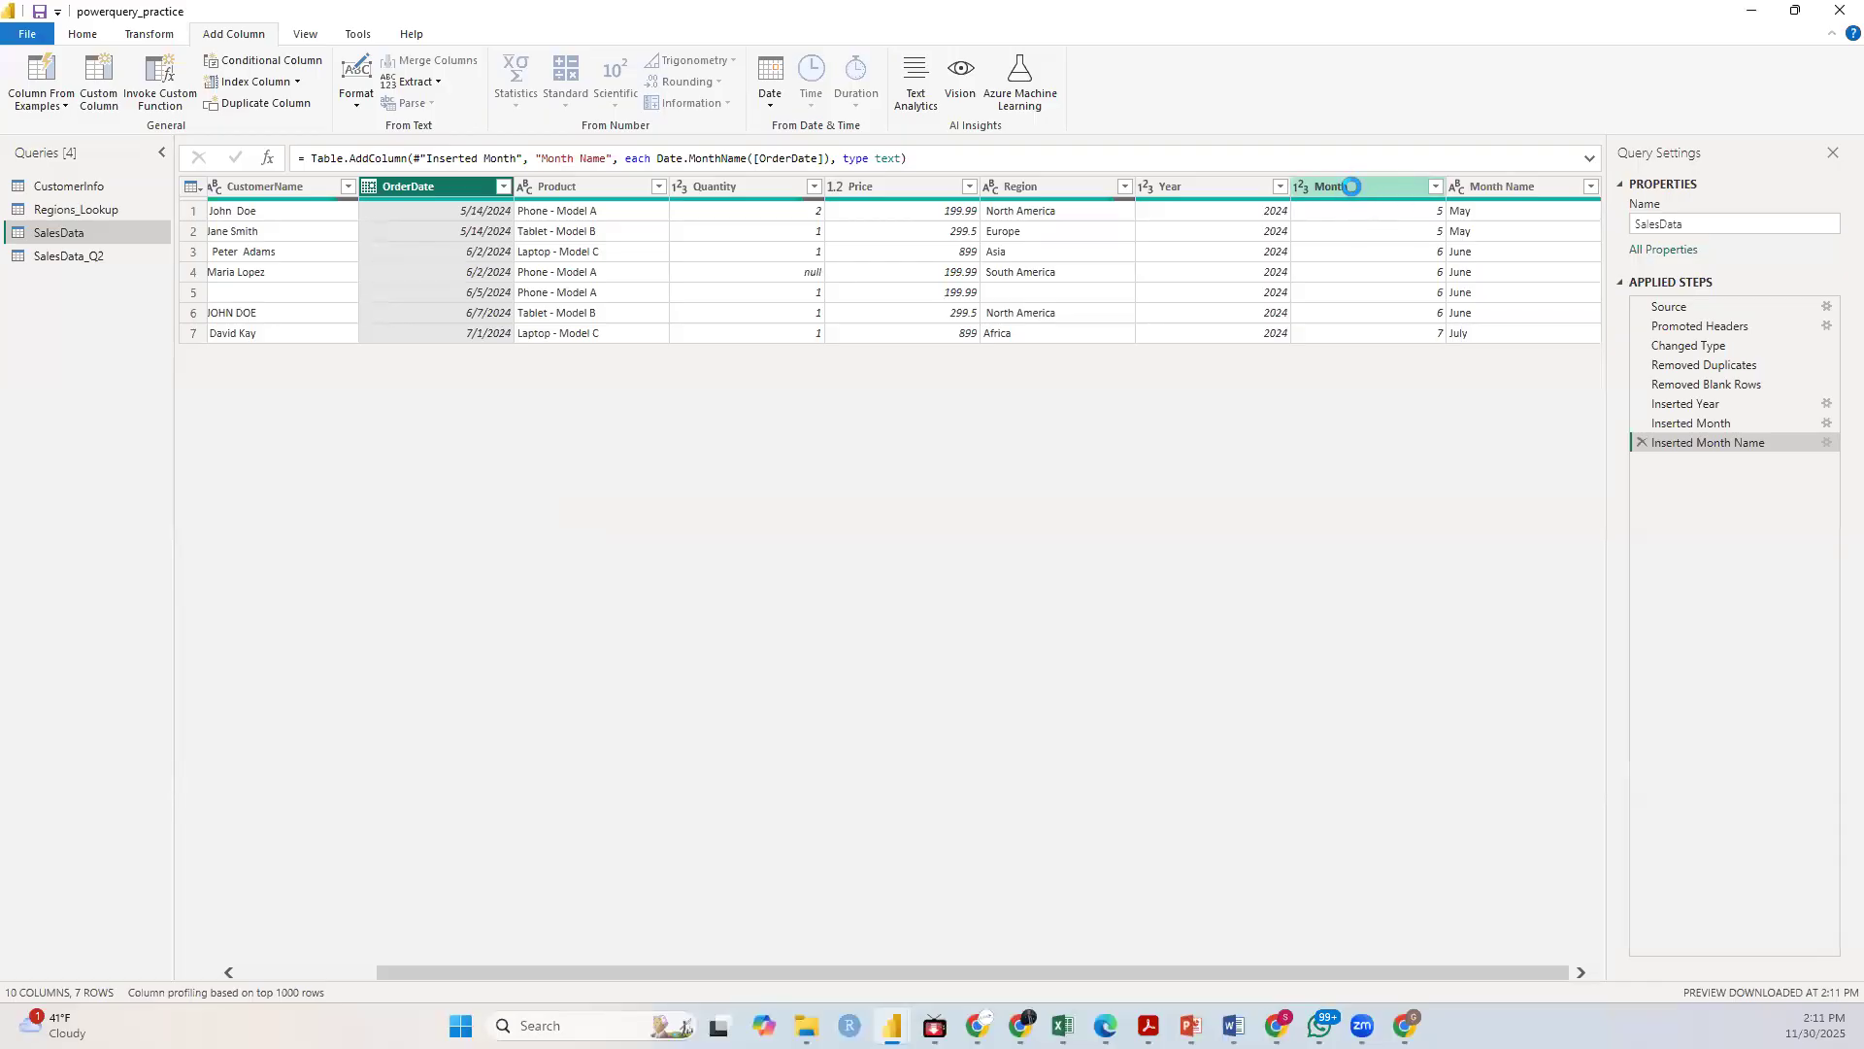
{"action": "left_click", "coordinate": [1351, 187]}
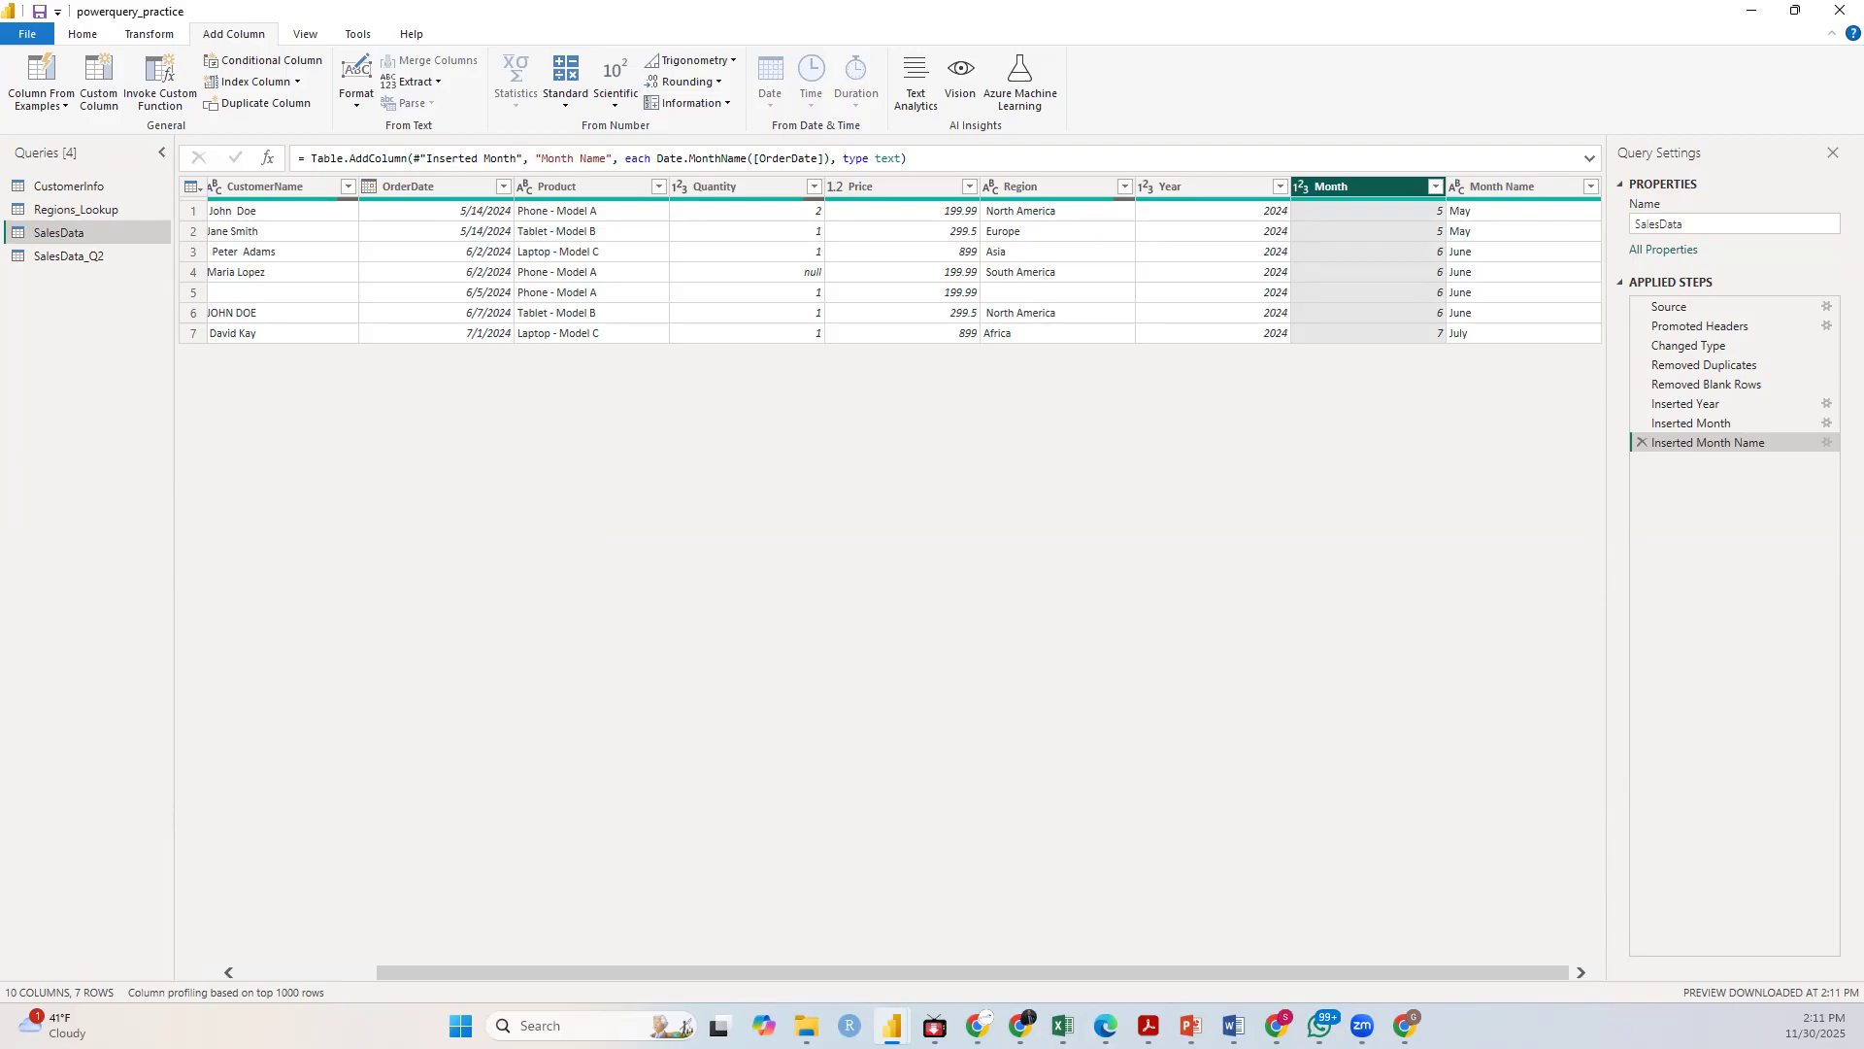
{"action": "key", "text": "alt+Tab"}
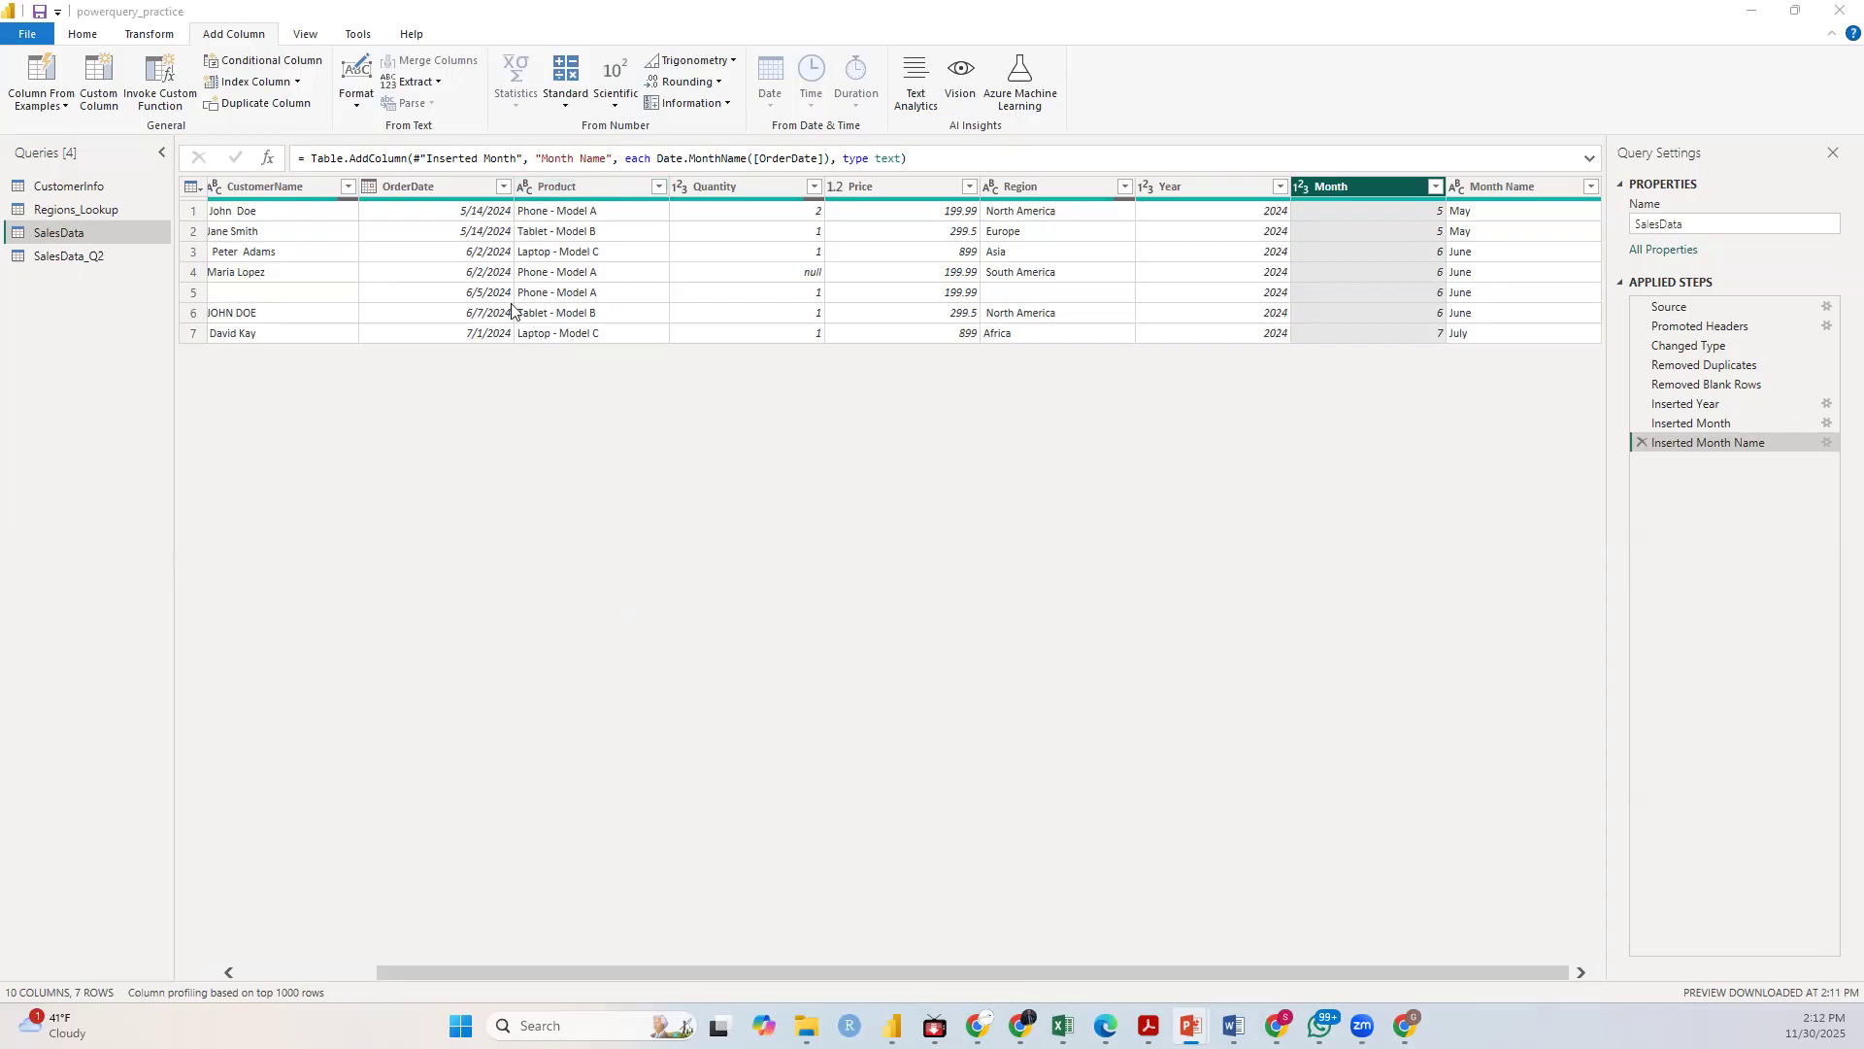
Step: Split the SalesData Product column by the custom delimiter "-" at the left-most delimiter
{"action": "left_click", "coordinate": [572, 185]}
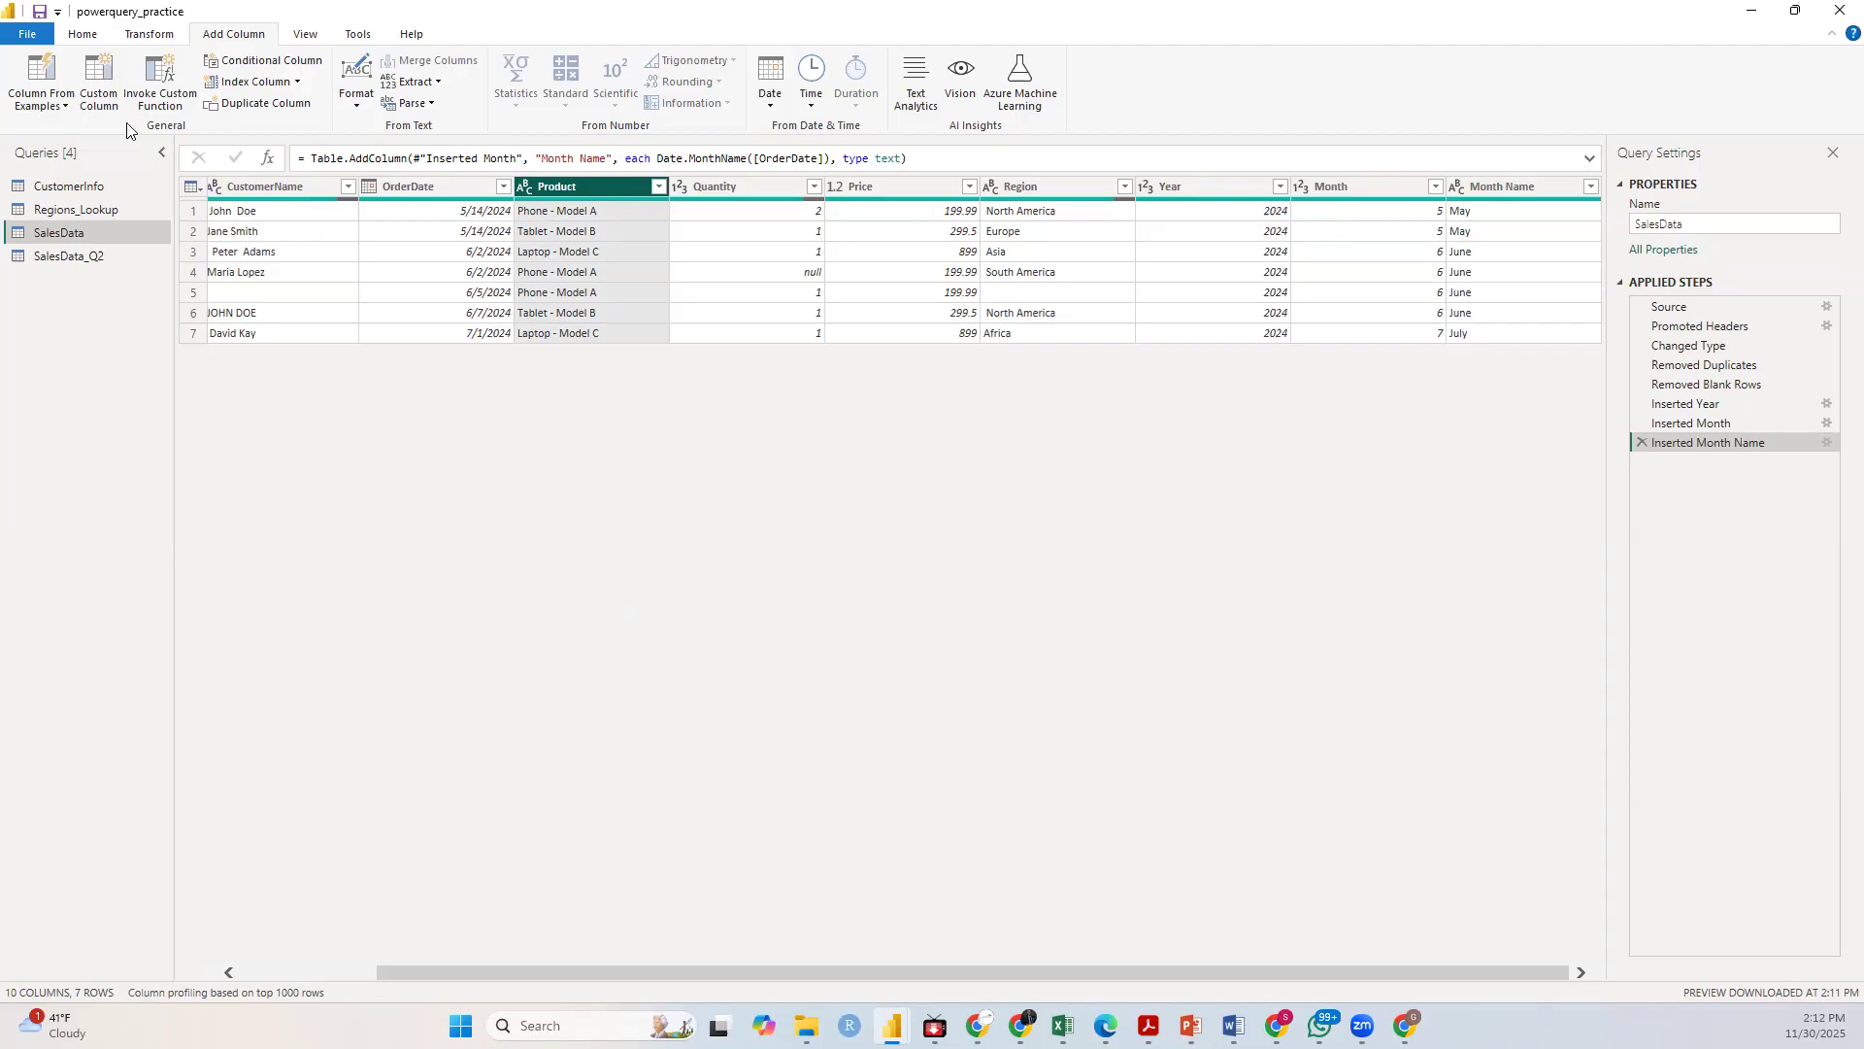
{"action": "left_click", "coordinate": [85, 35]}
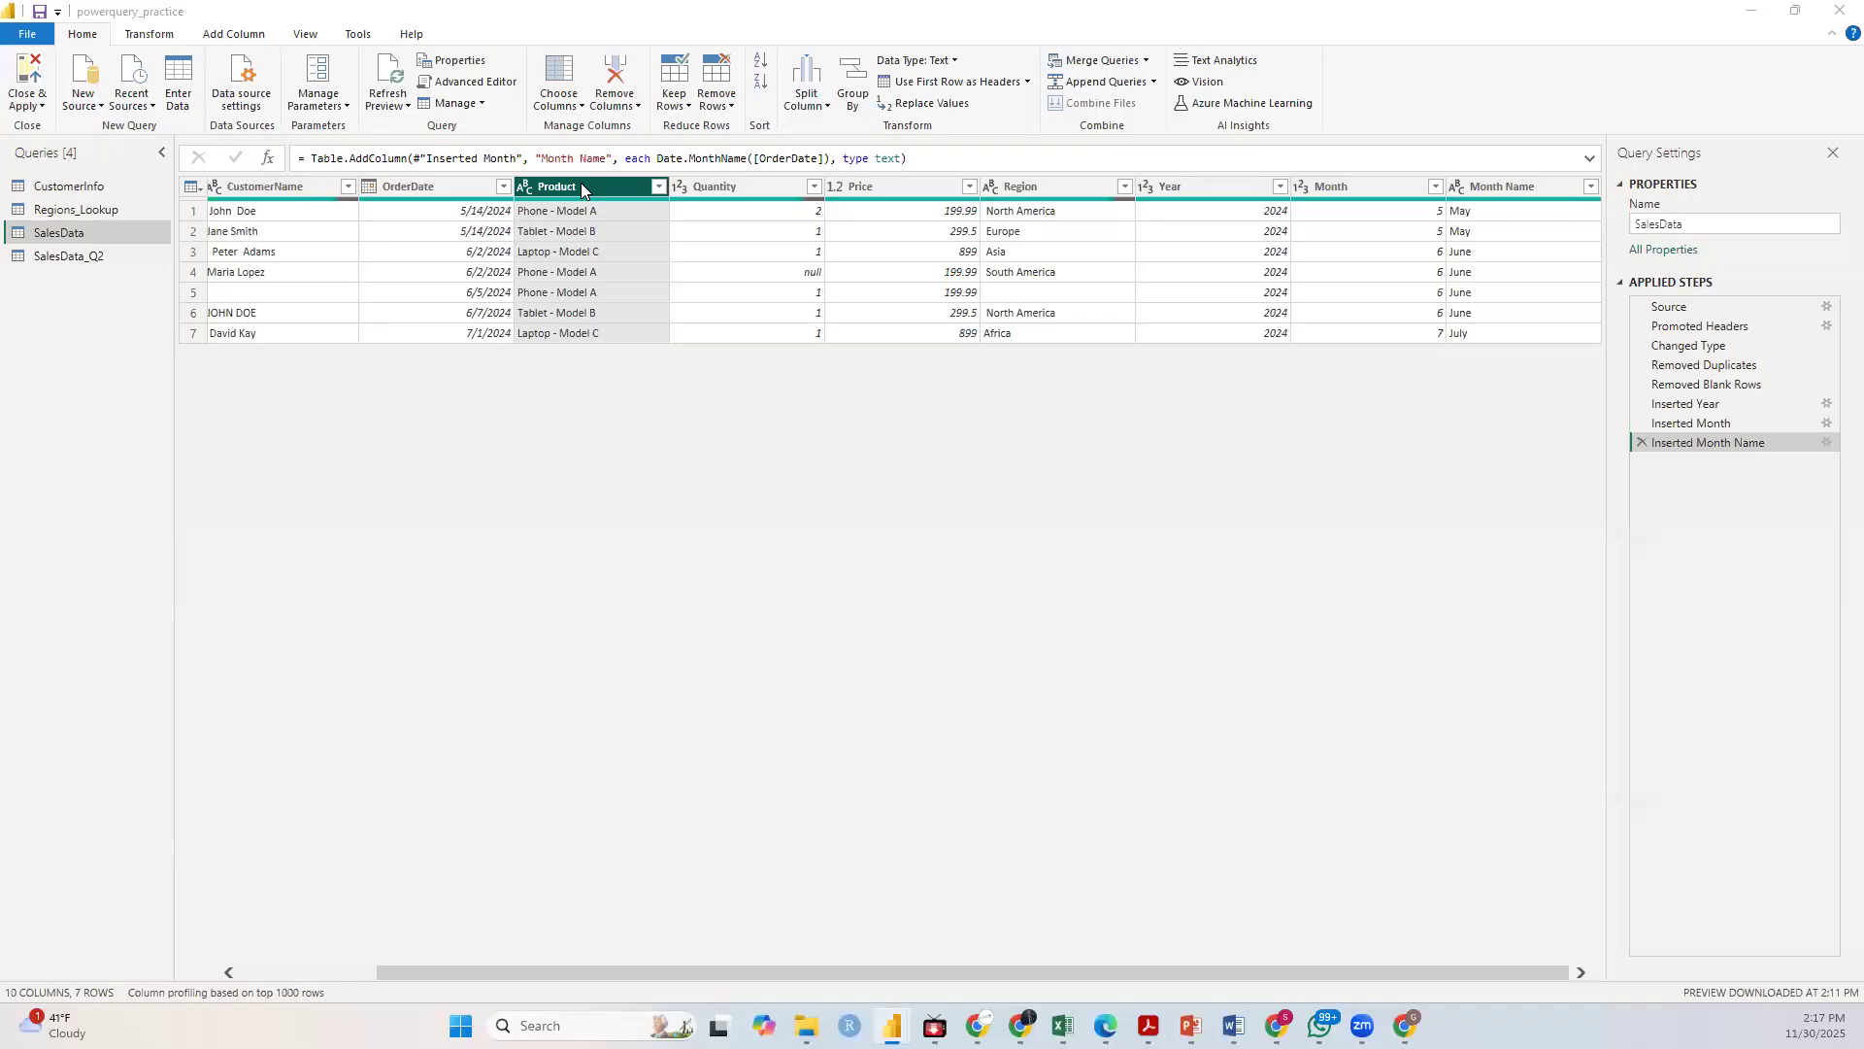
{"action": "left_click", "coordinate": [815, 107]}
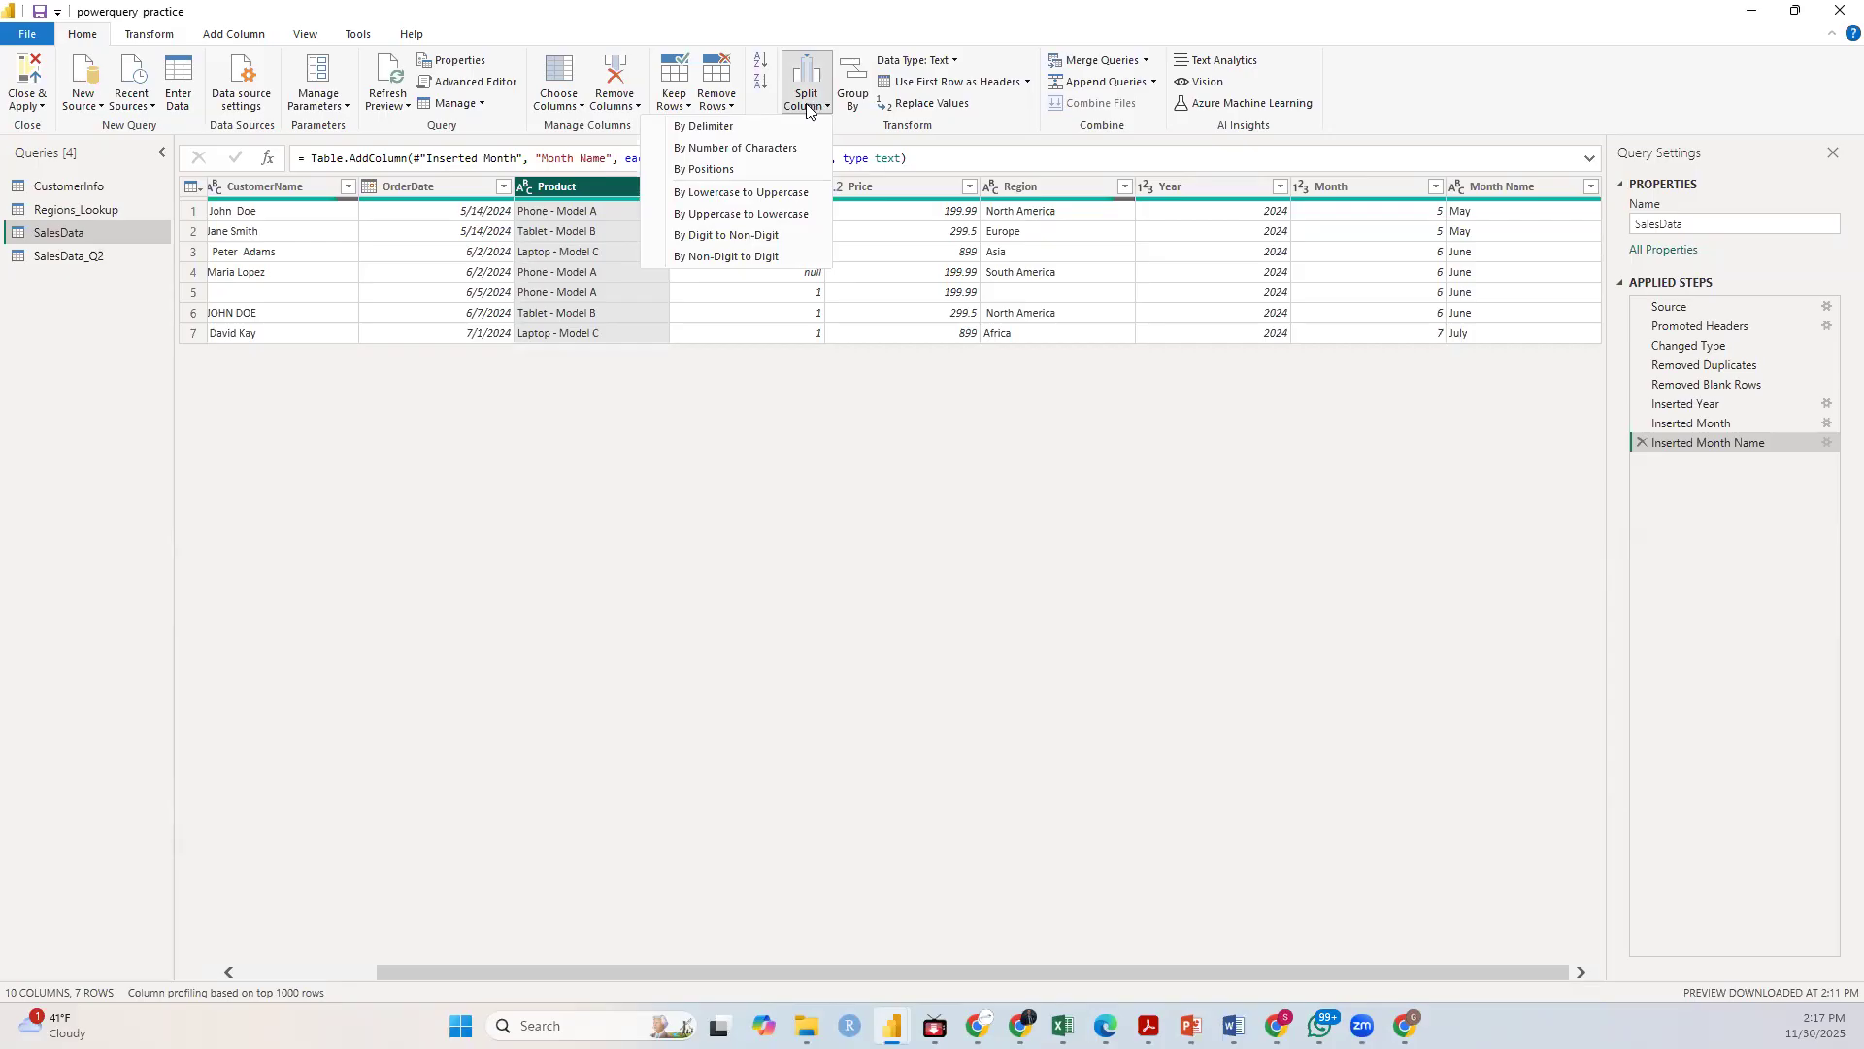
{"action": "left_click", "coordinate": [637, 396]}
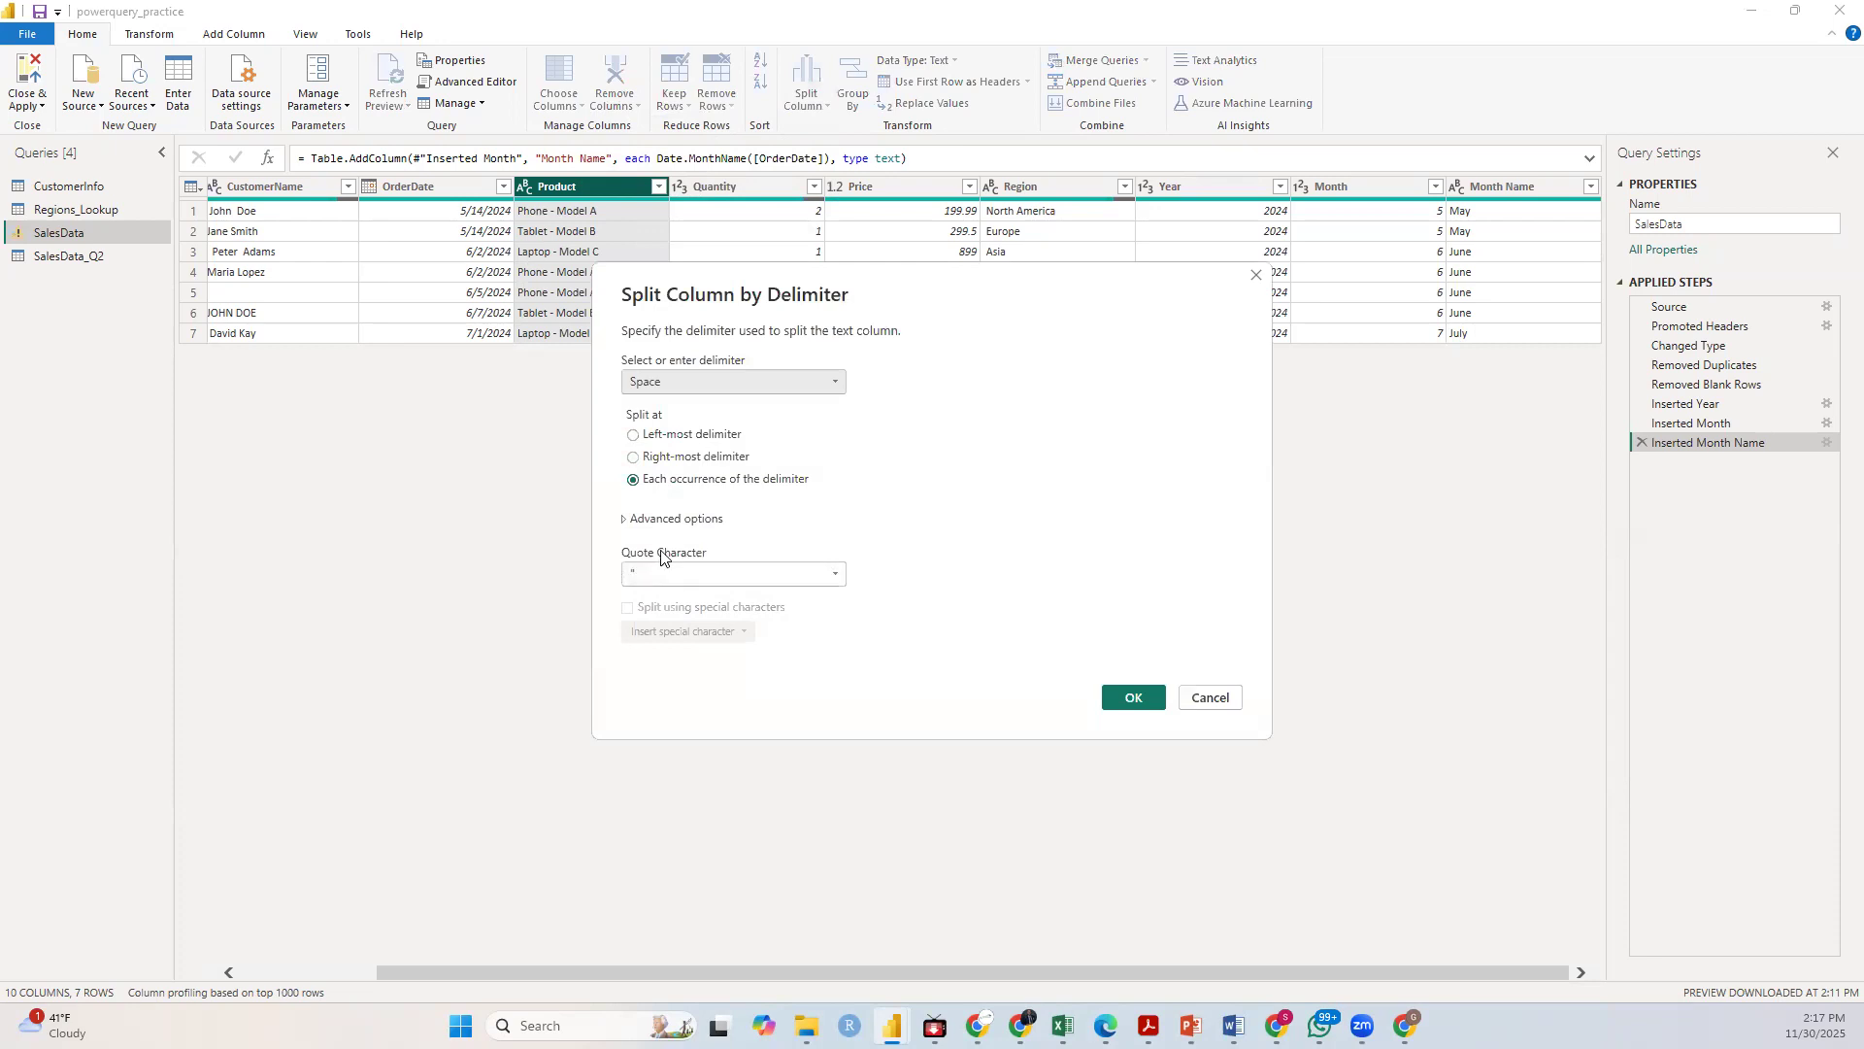
{"action": "left_click", "coordinate": [695, 384]}
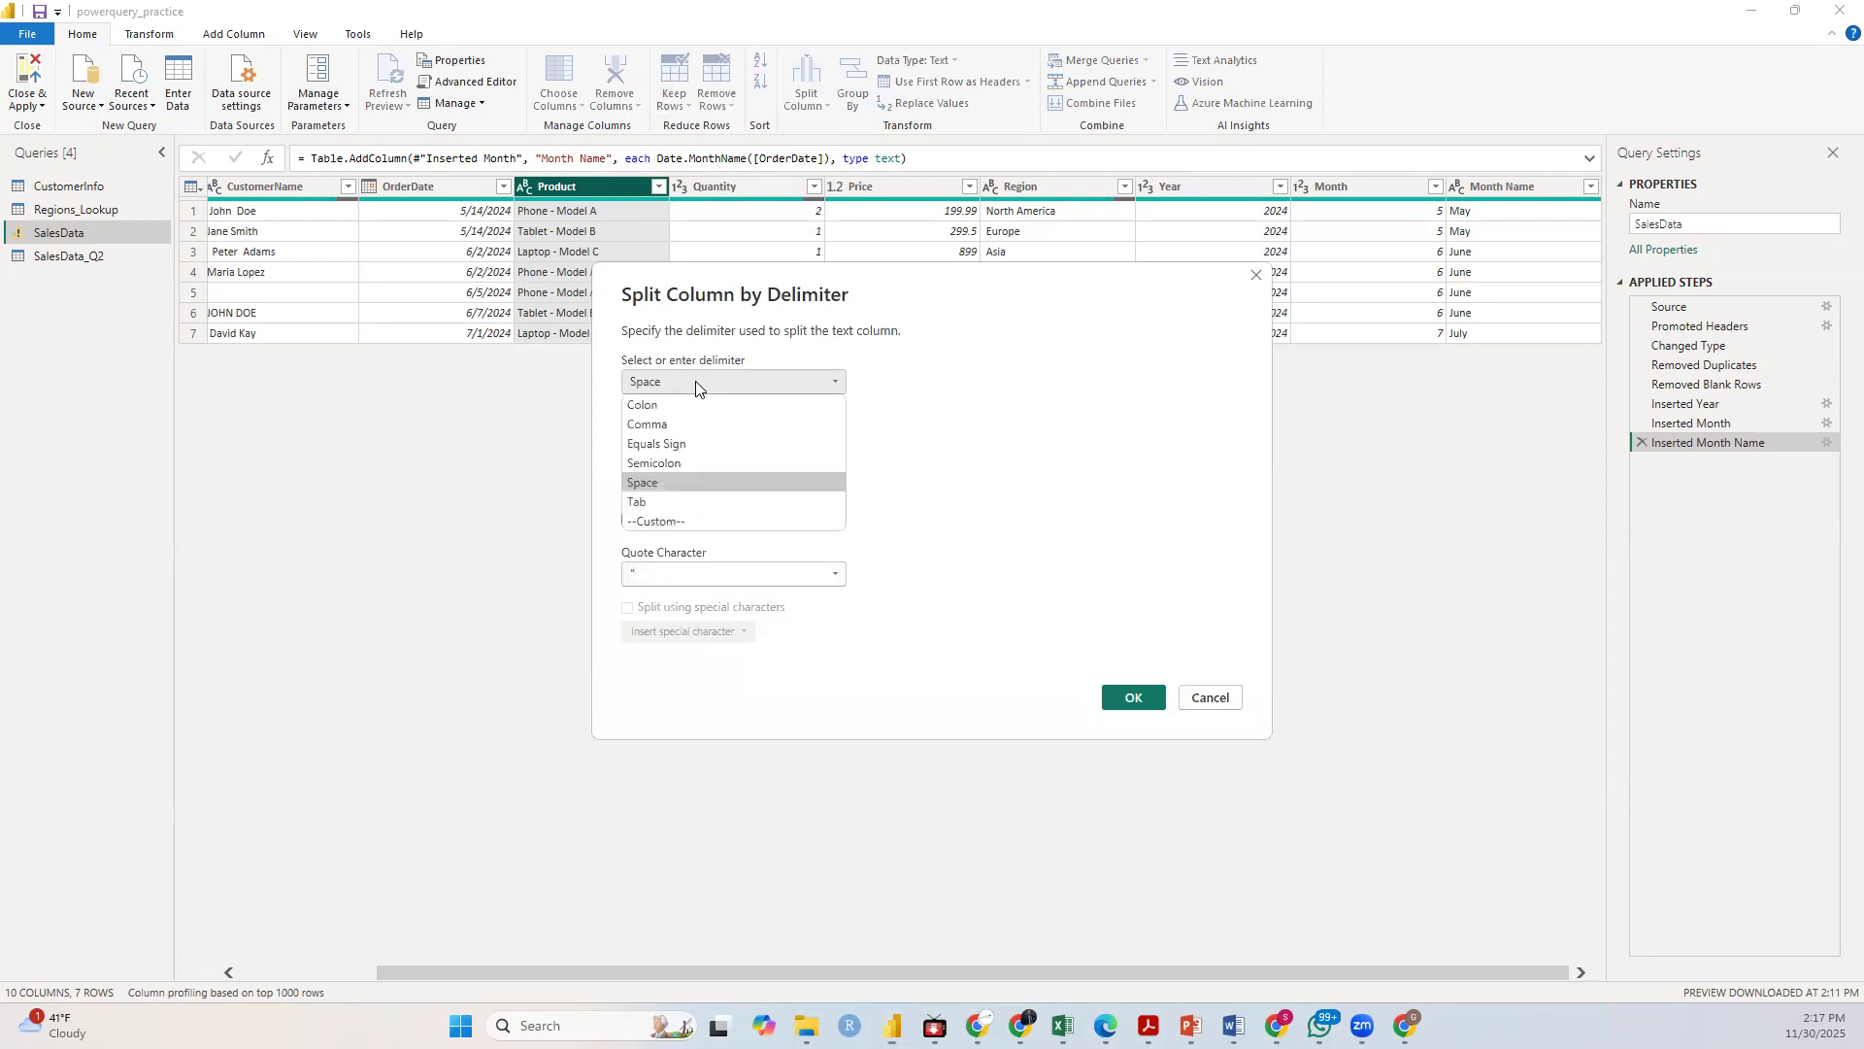
{"action": "left_click", "coordinate": [647, 525]}
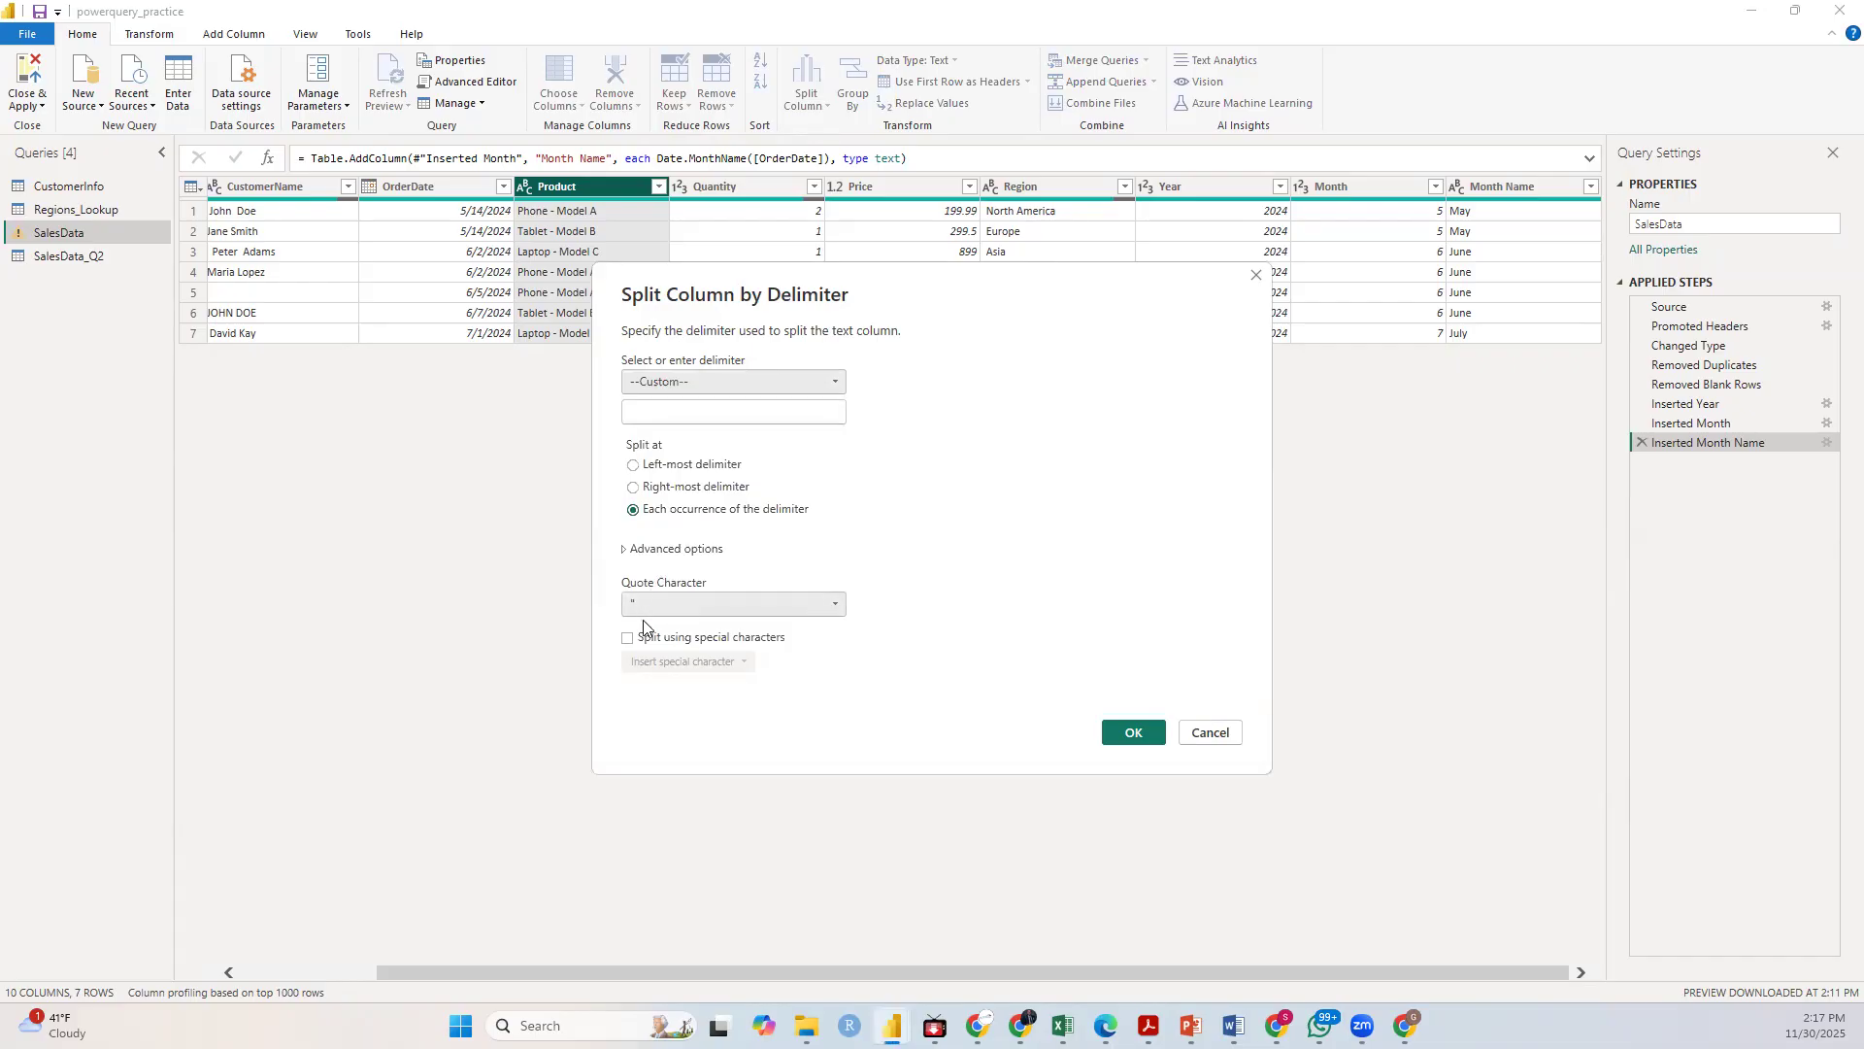
{"action": "left_click", "coordinate": [679, 407]}
{"action": "type", "text": "-"}
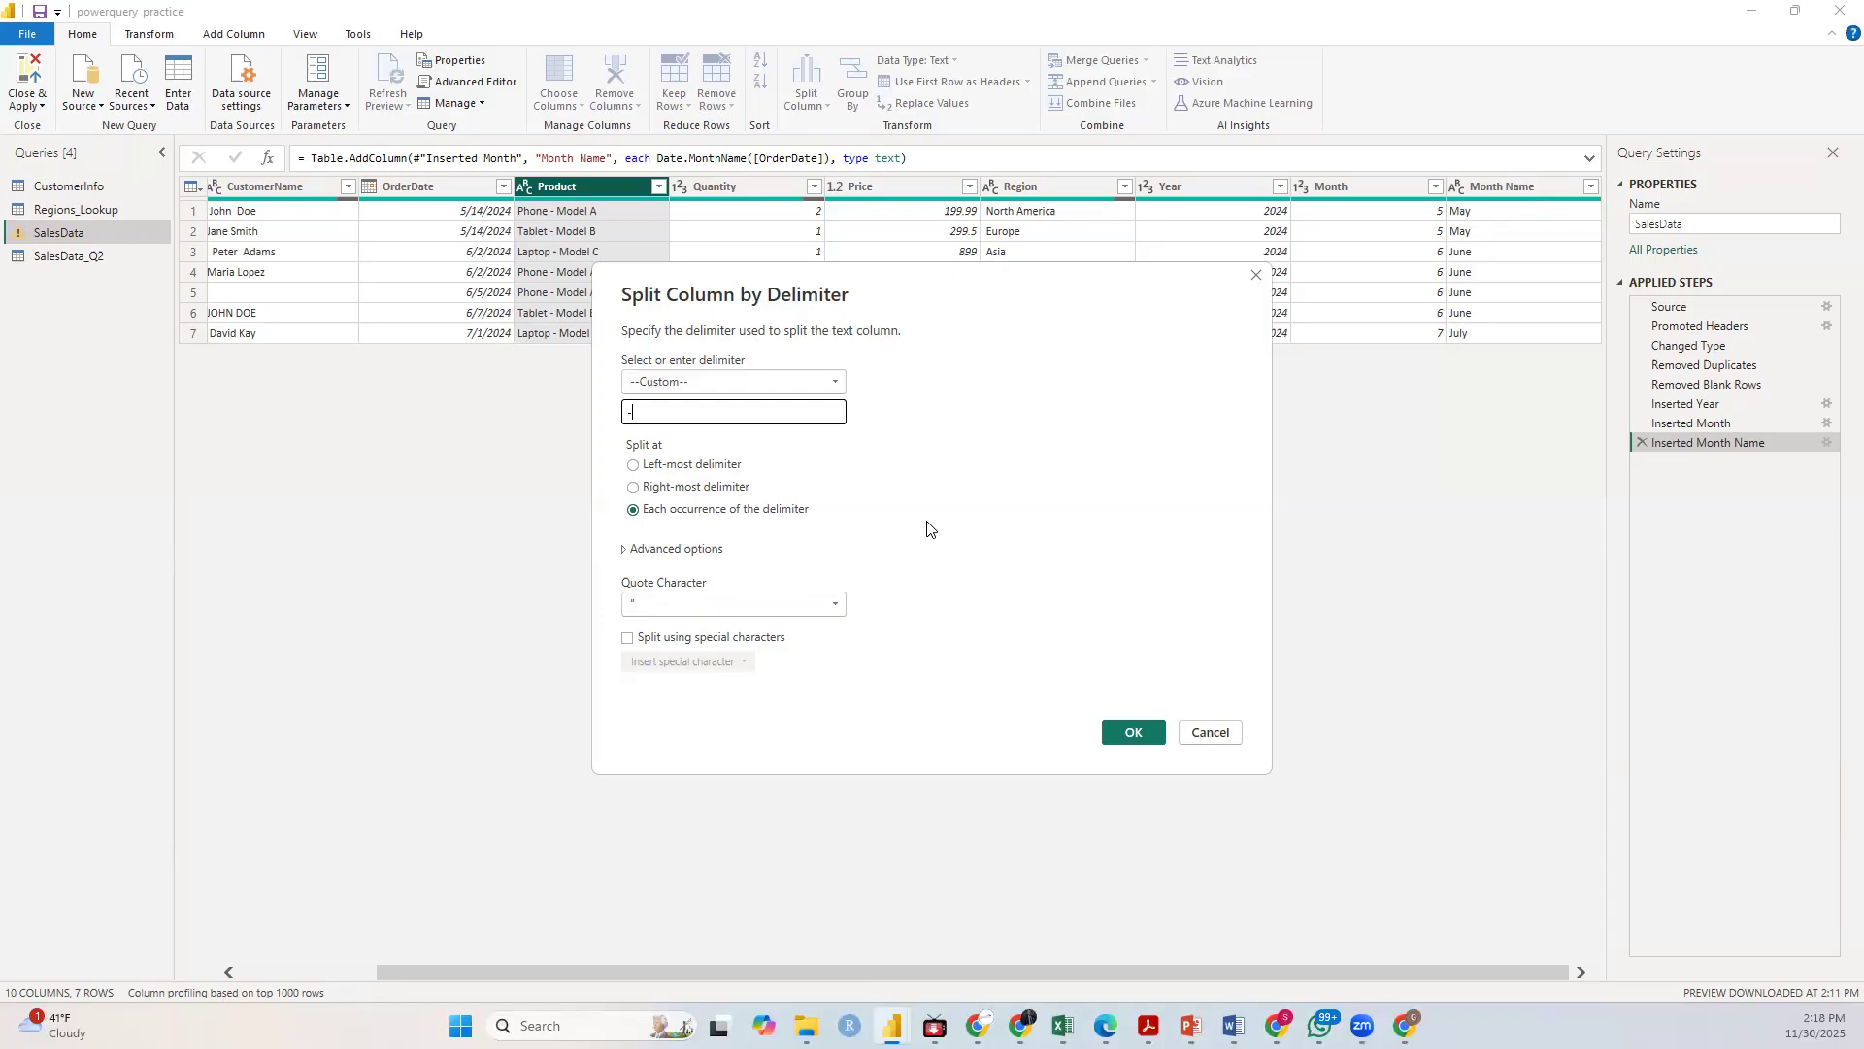
{"action": "left_click", "coordinate": [636, 466]}
{"action": "left_click", "coordinate": [1133, 735]}
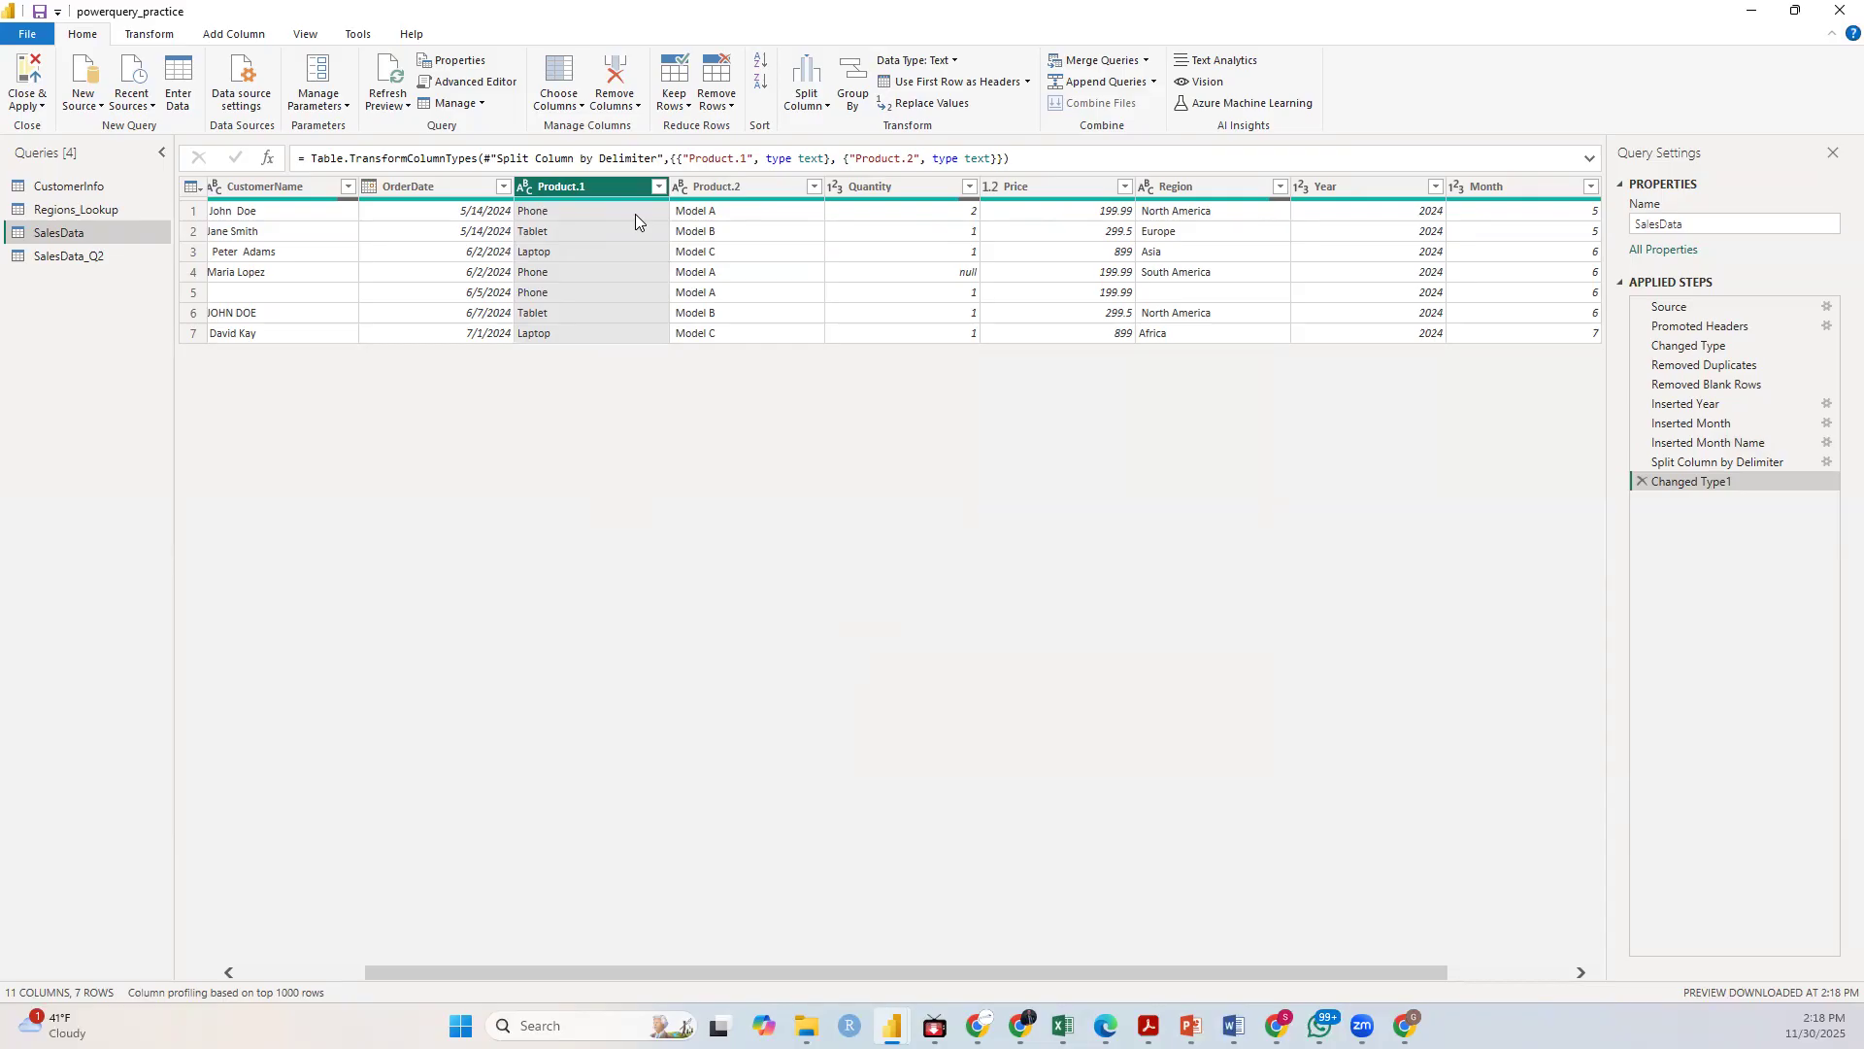
Step: Compare the SalesData table at the Inserted Month Name and Split Column by Delimiter applied steps
{"action": "left_click", "coordinate": [1697, 464]}
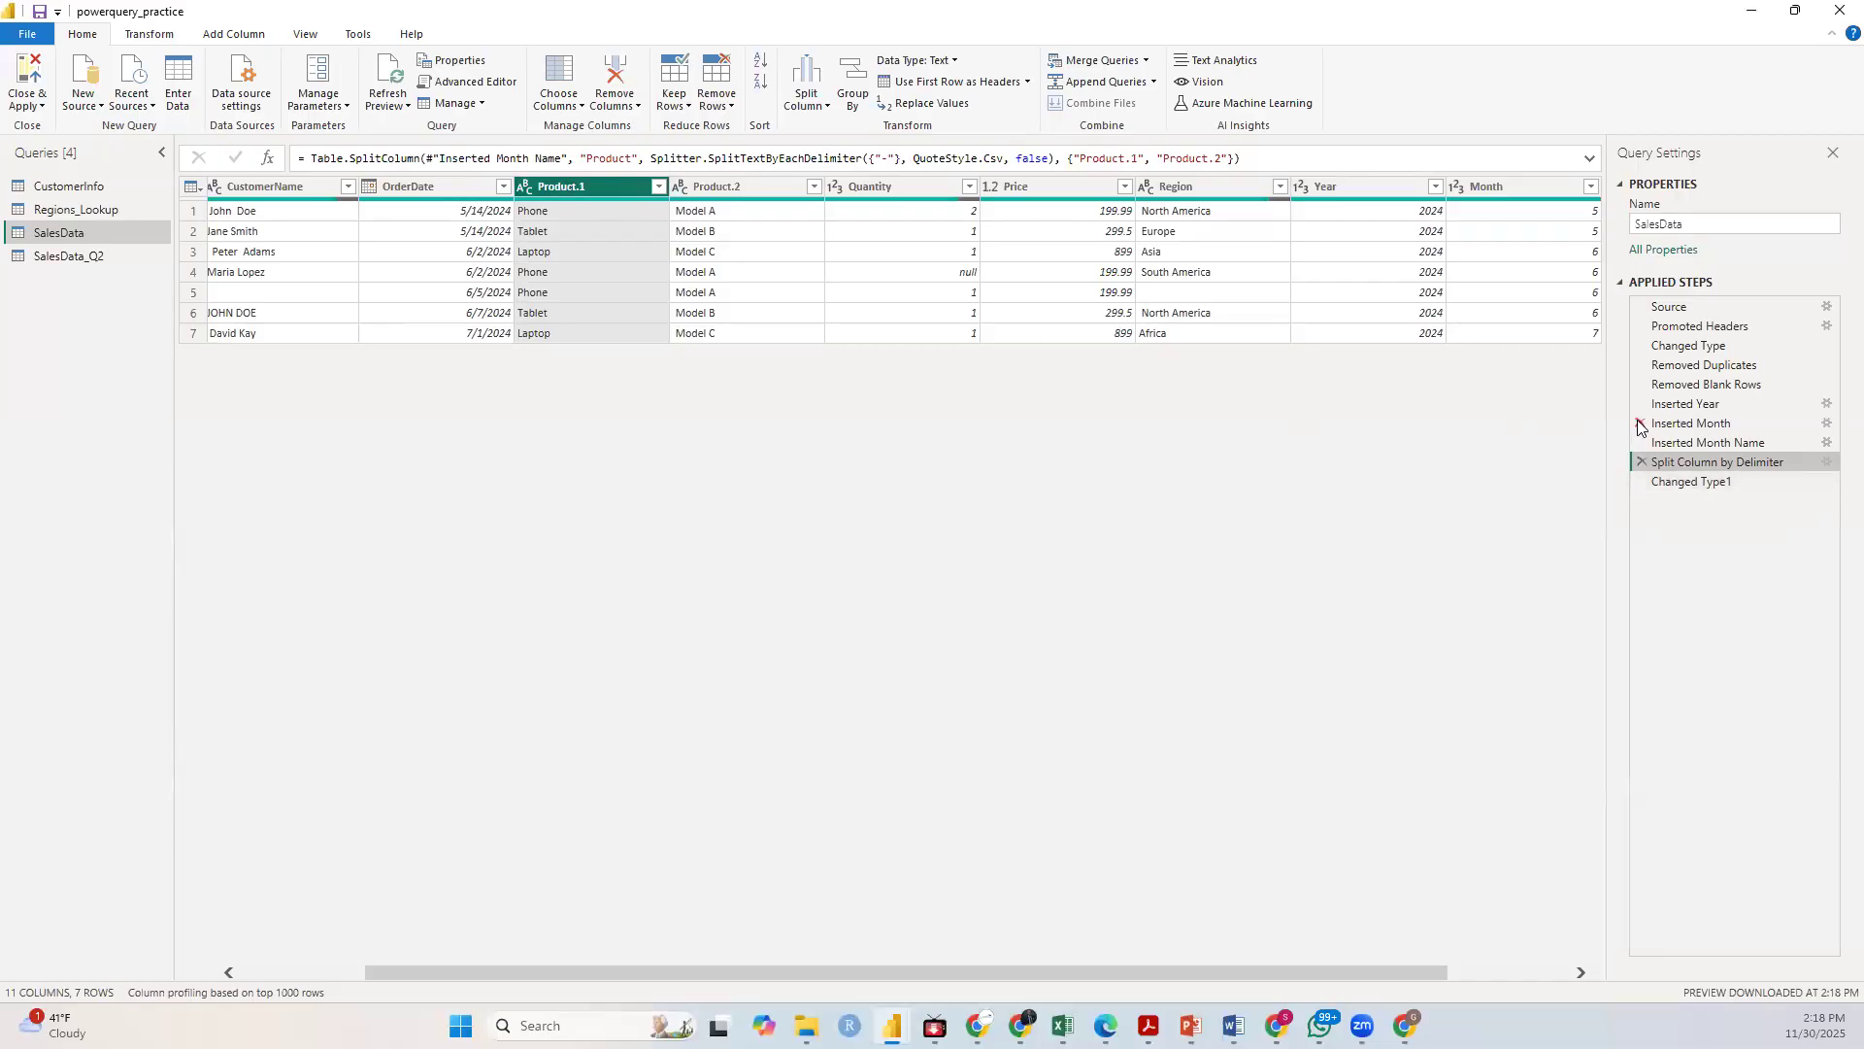
{"action": "left_click", "coordinate": [1690, 445]}
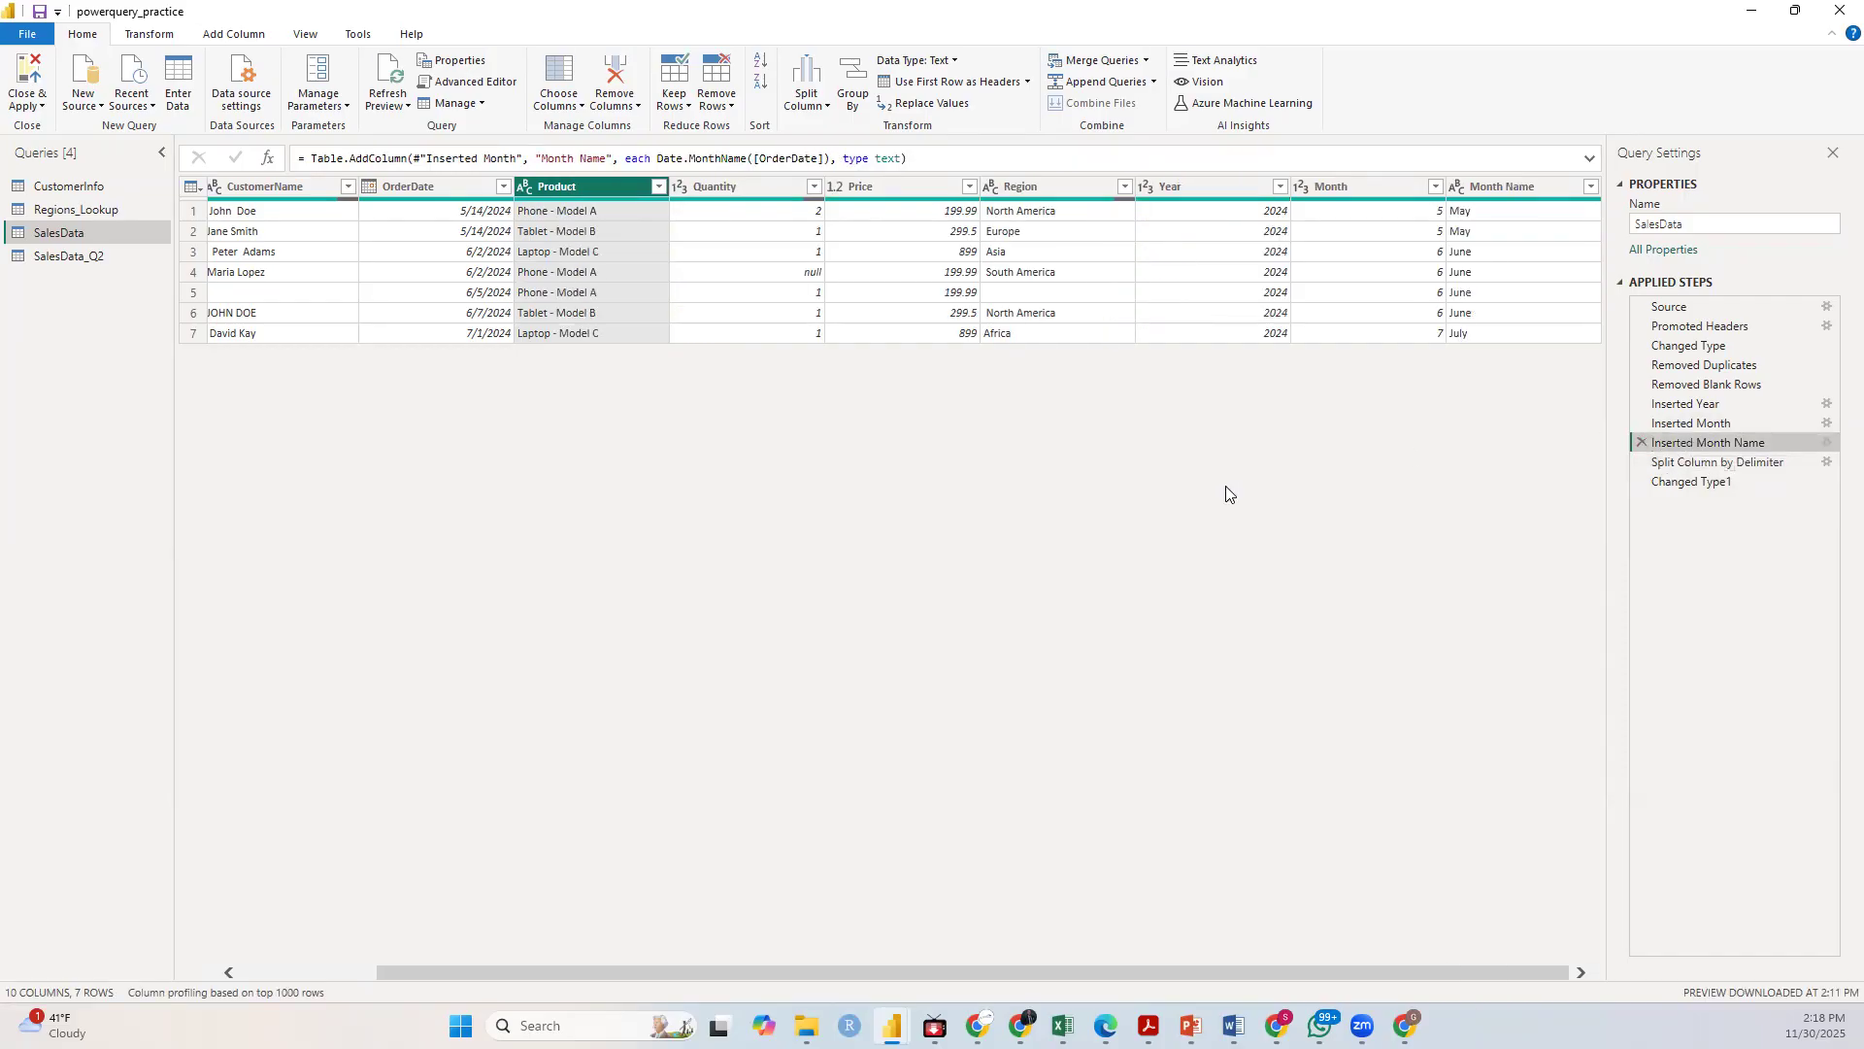
{"action": "left_click", "coordinate": [1671, 463]}
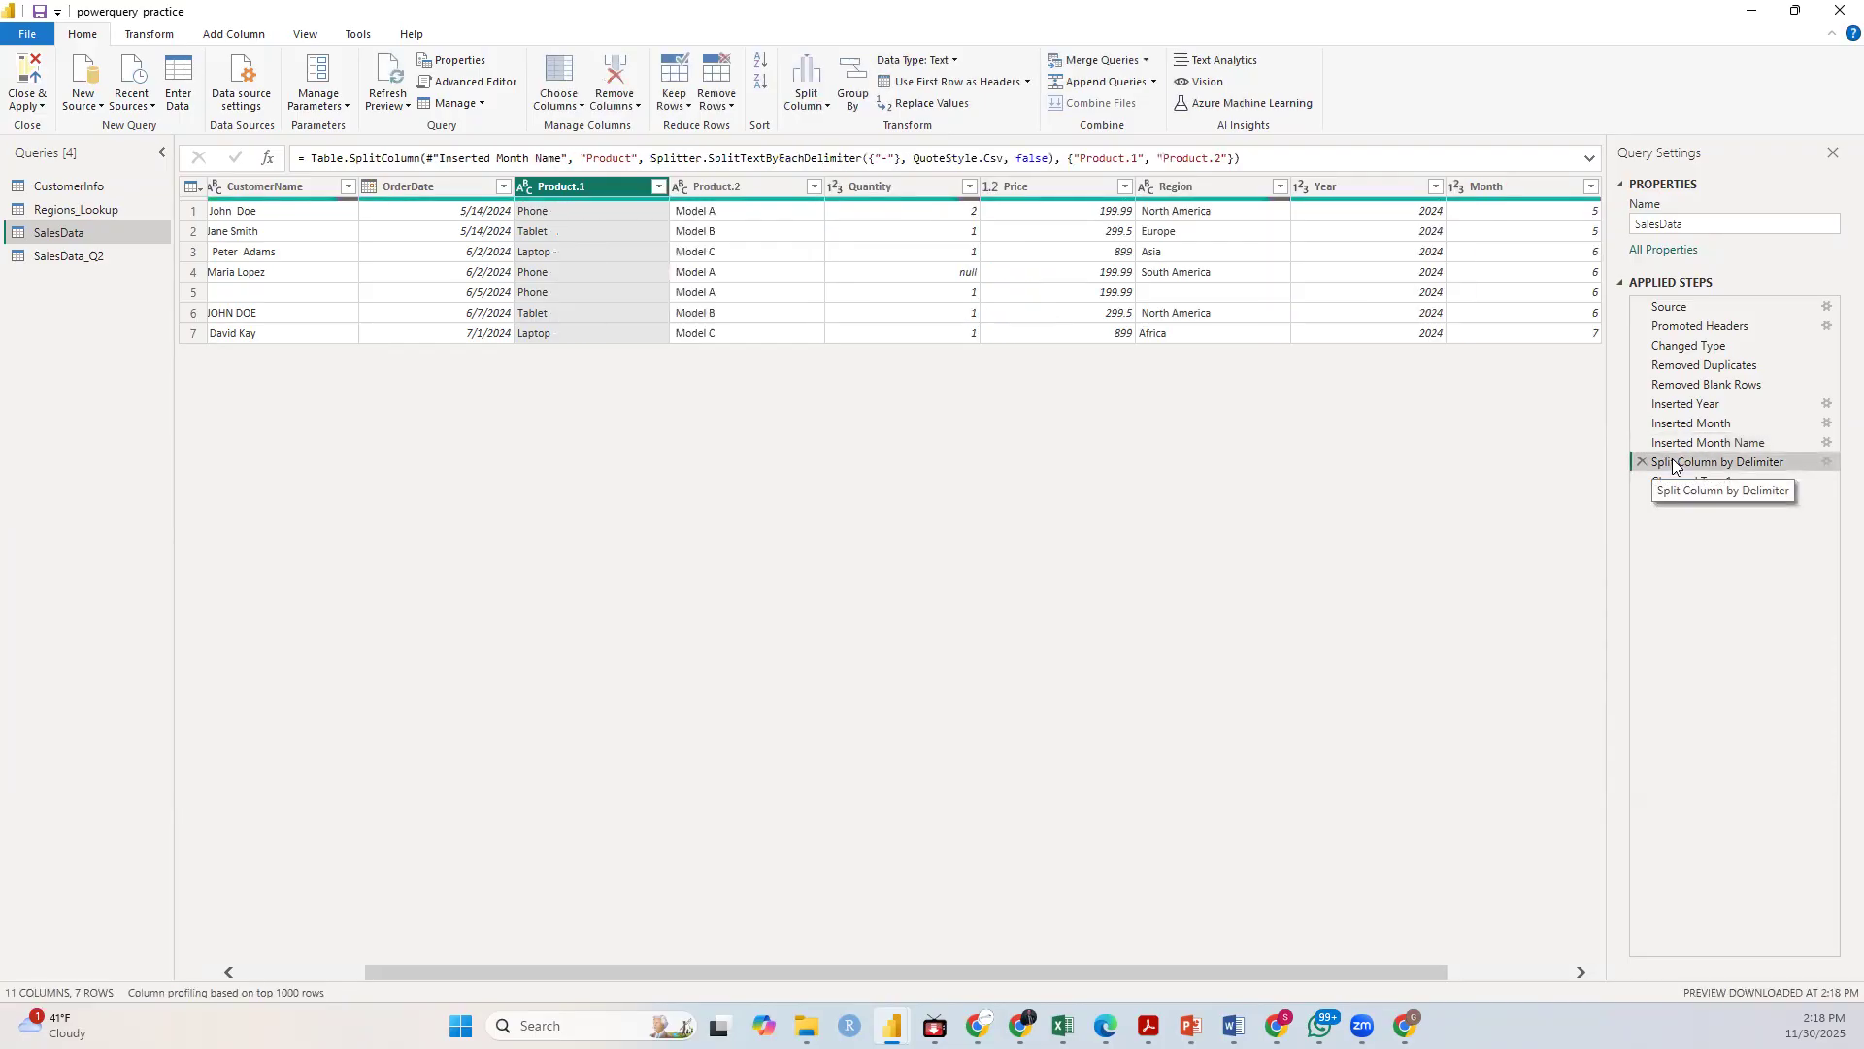
{"action": "left_click", "coordinate": [1678, 445]}
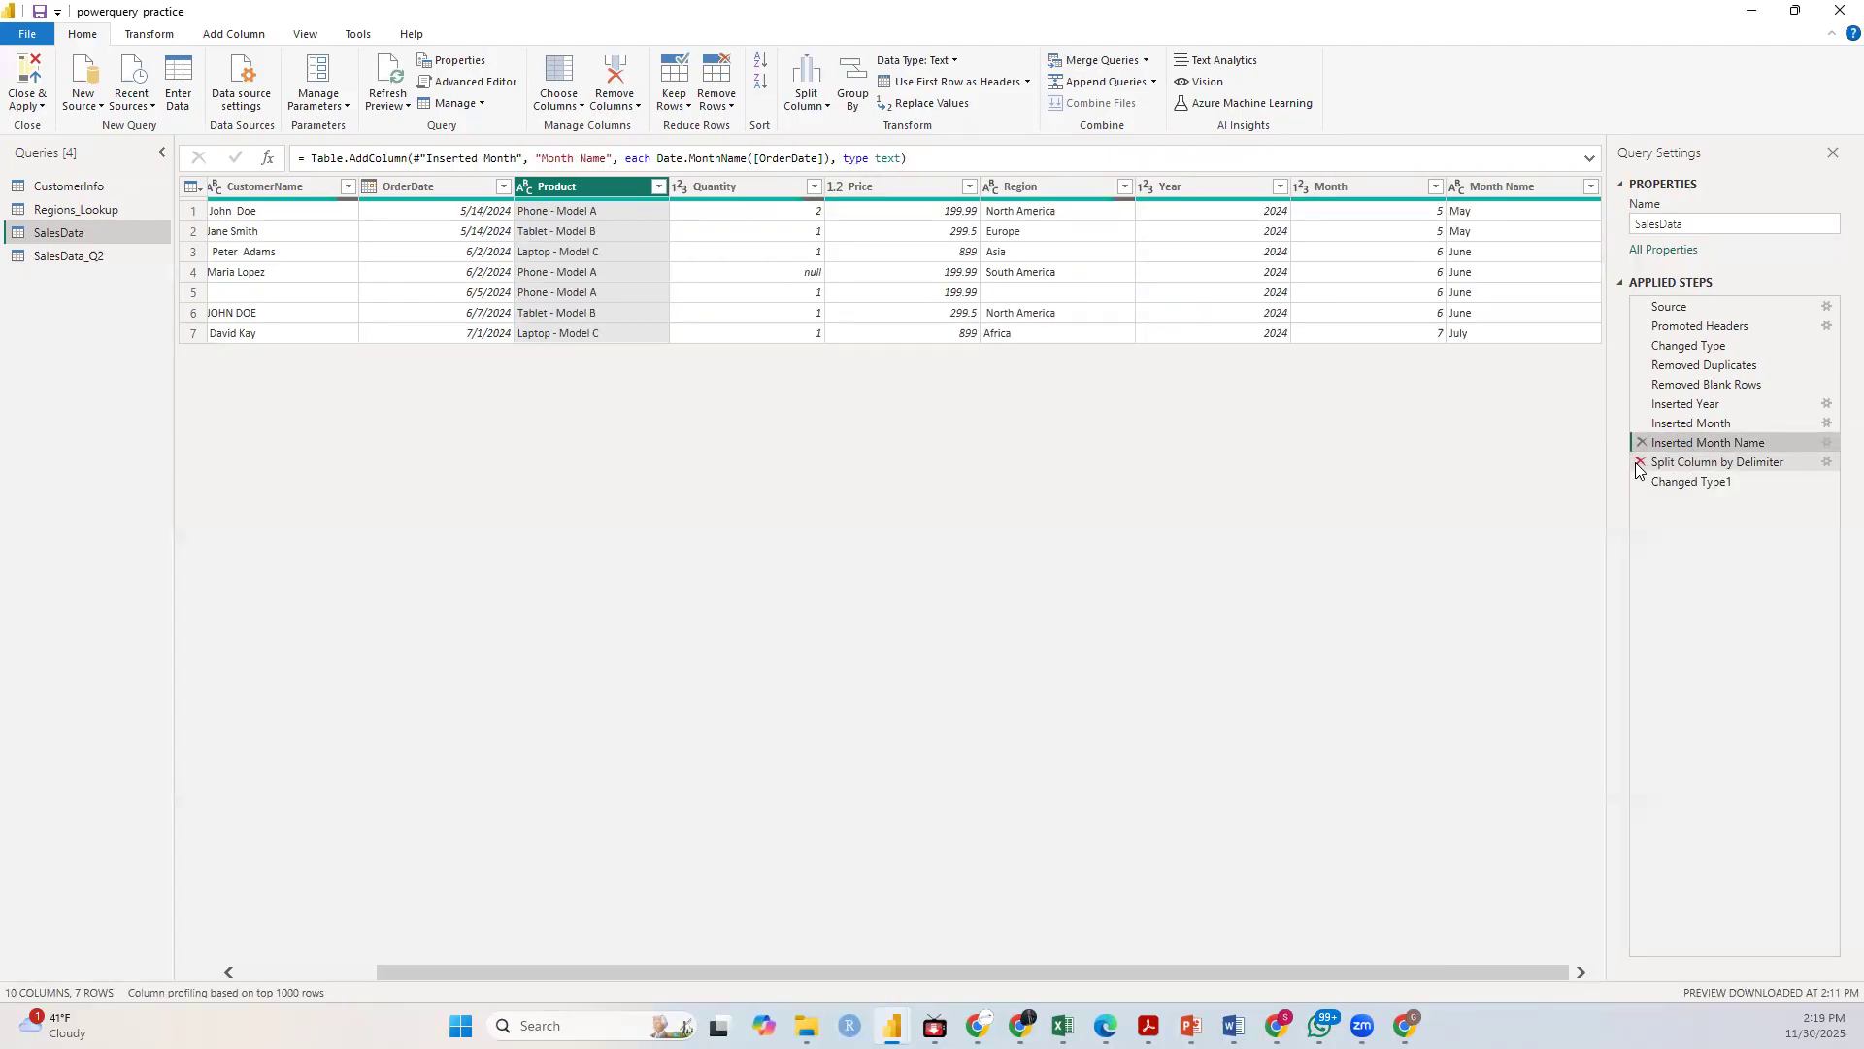
{"action": "left_click", "coordinate": [1693, 463]}
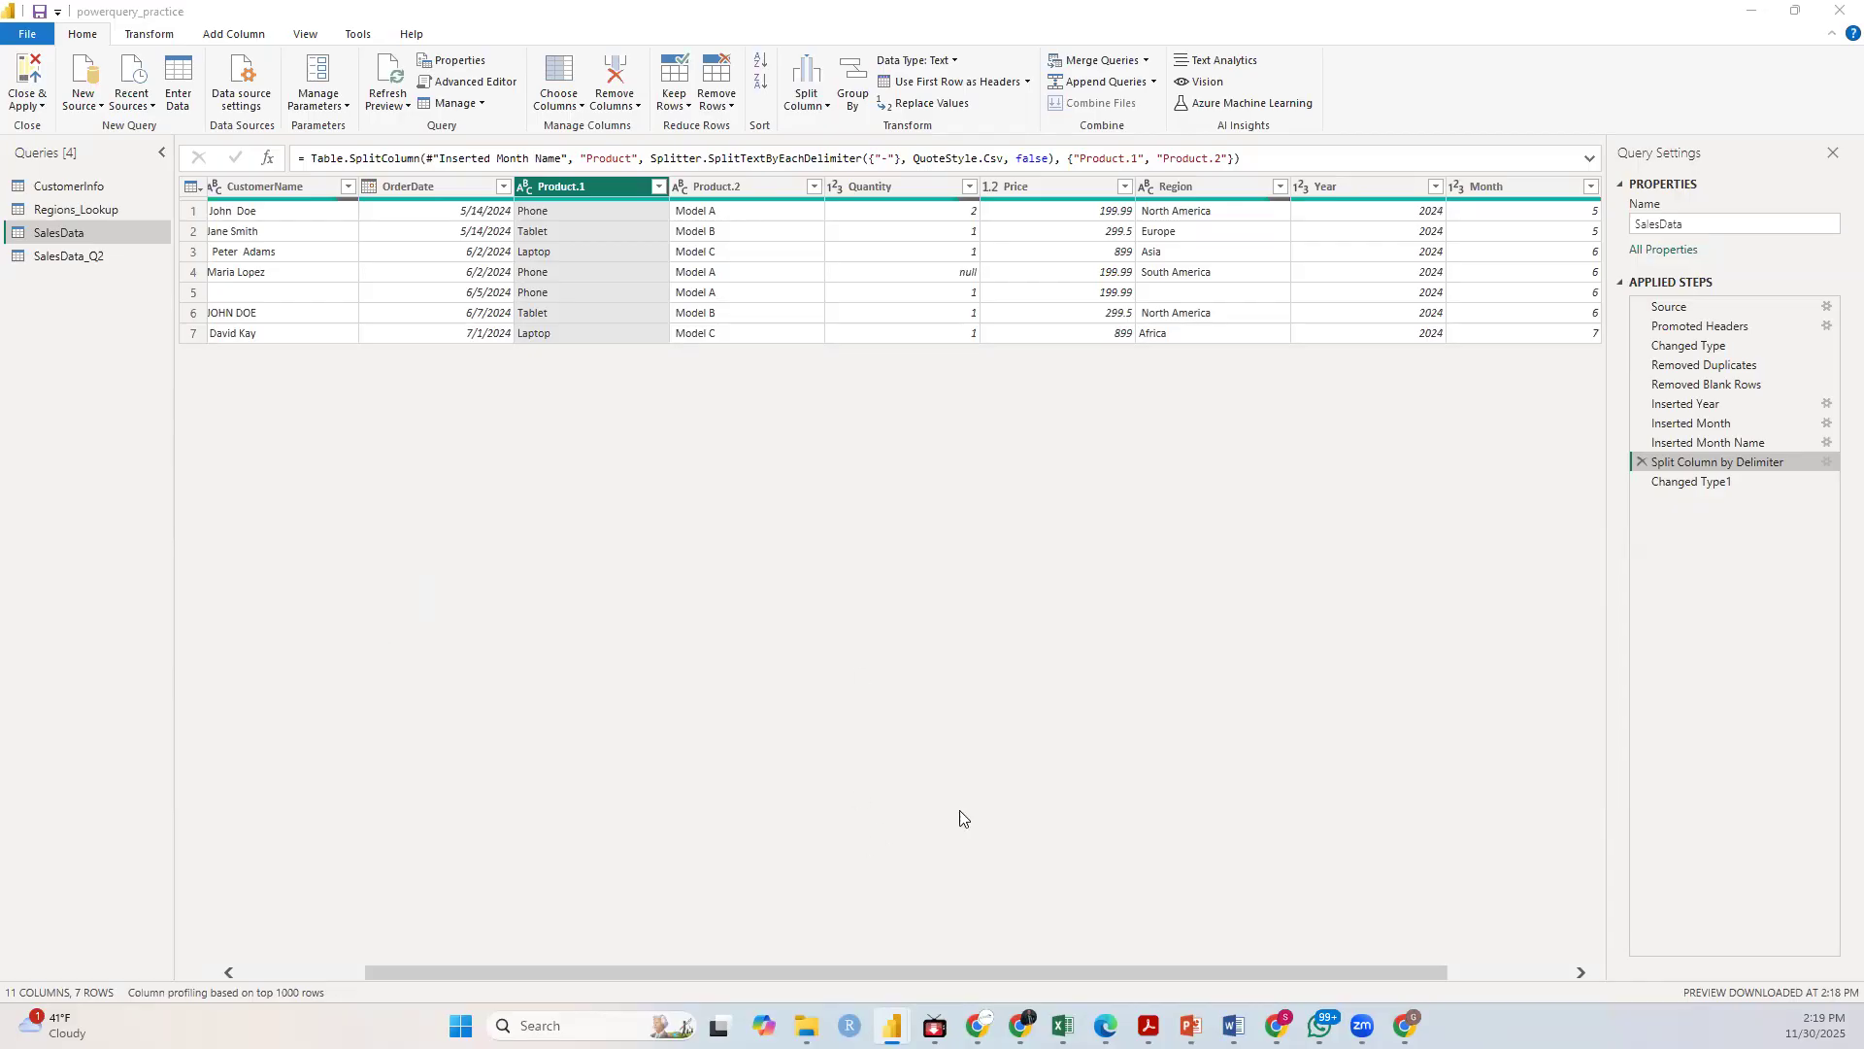
Step: Switch to Chrome and copy the web address of the SI Analytics Lab YouTube channel
{"action": "mouse_move", "coordinate": [977, 1026]}
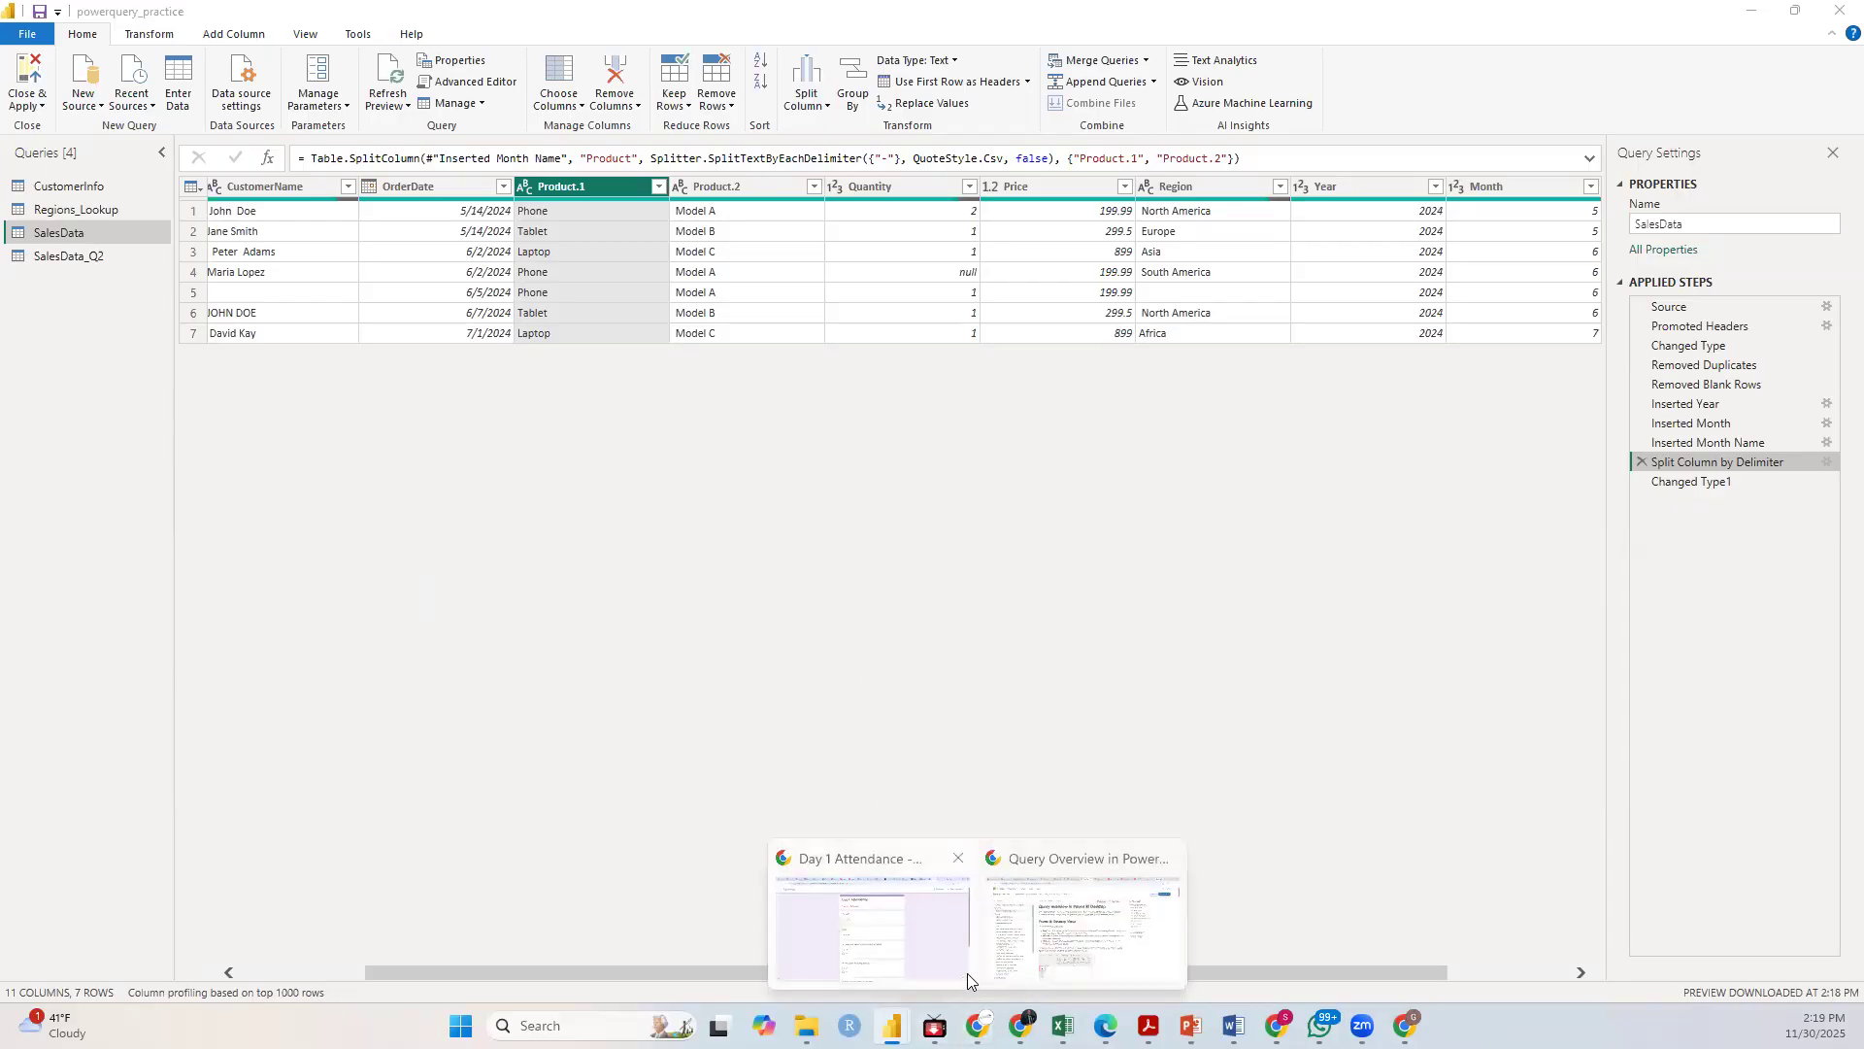
{"action": "left_click", "coordinate": [1076, 952]}
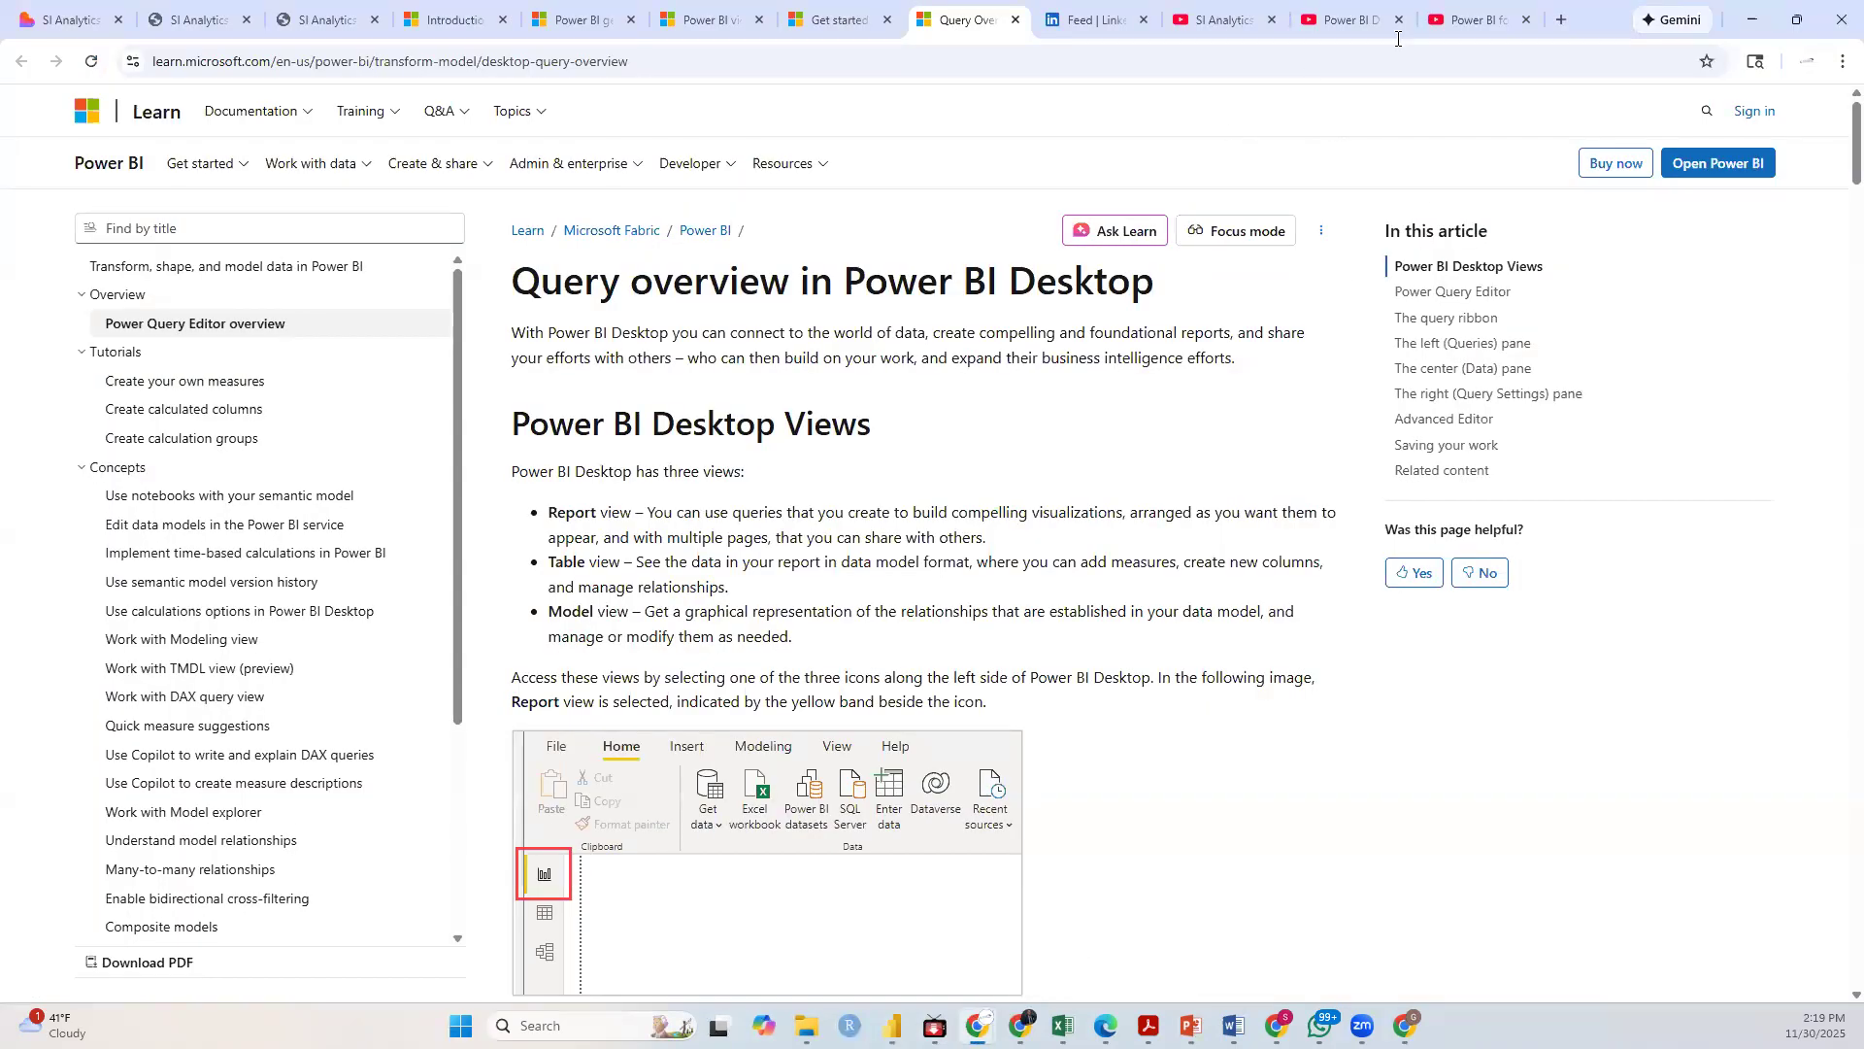
{"action": "key", "text": "ctrl+t"}
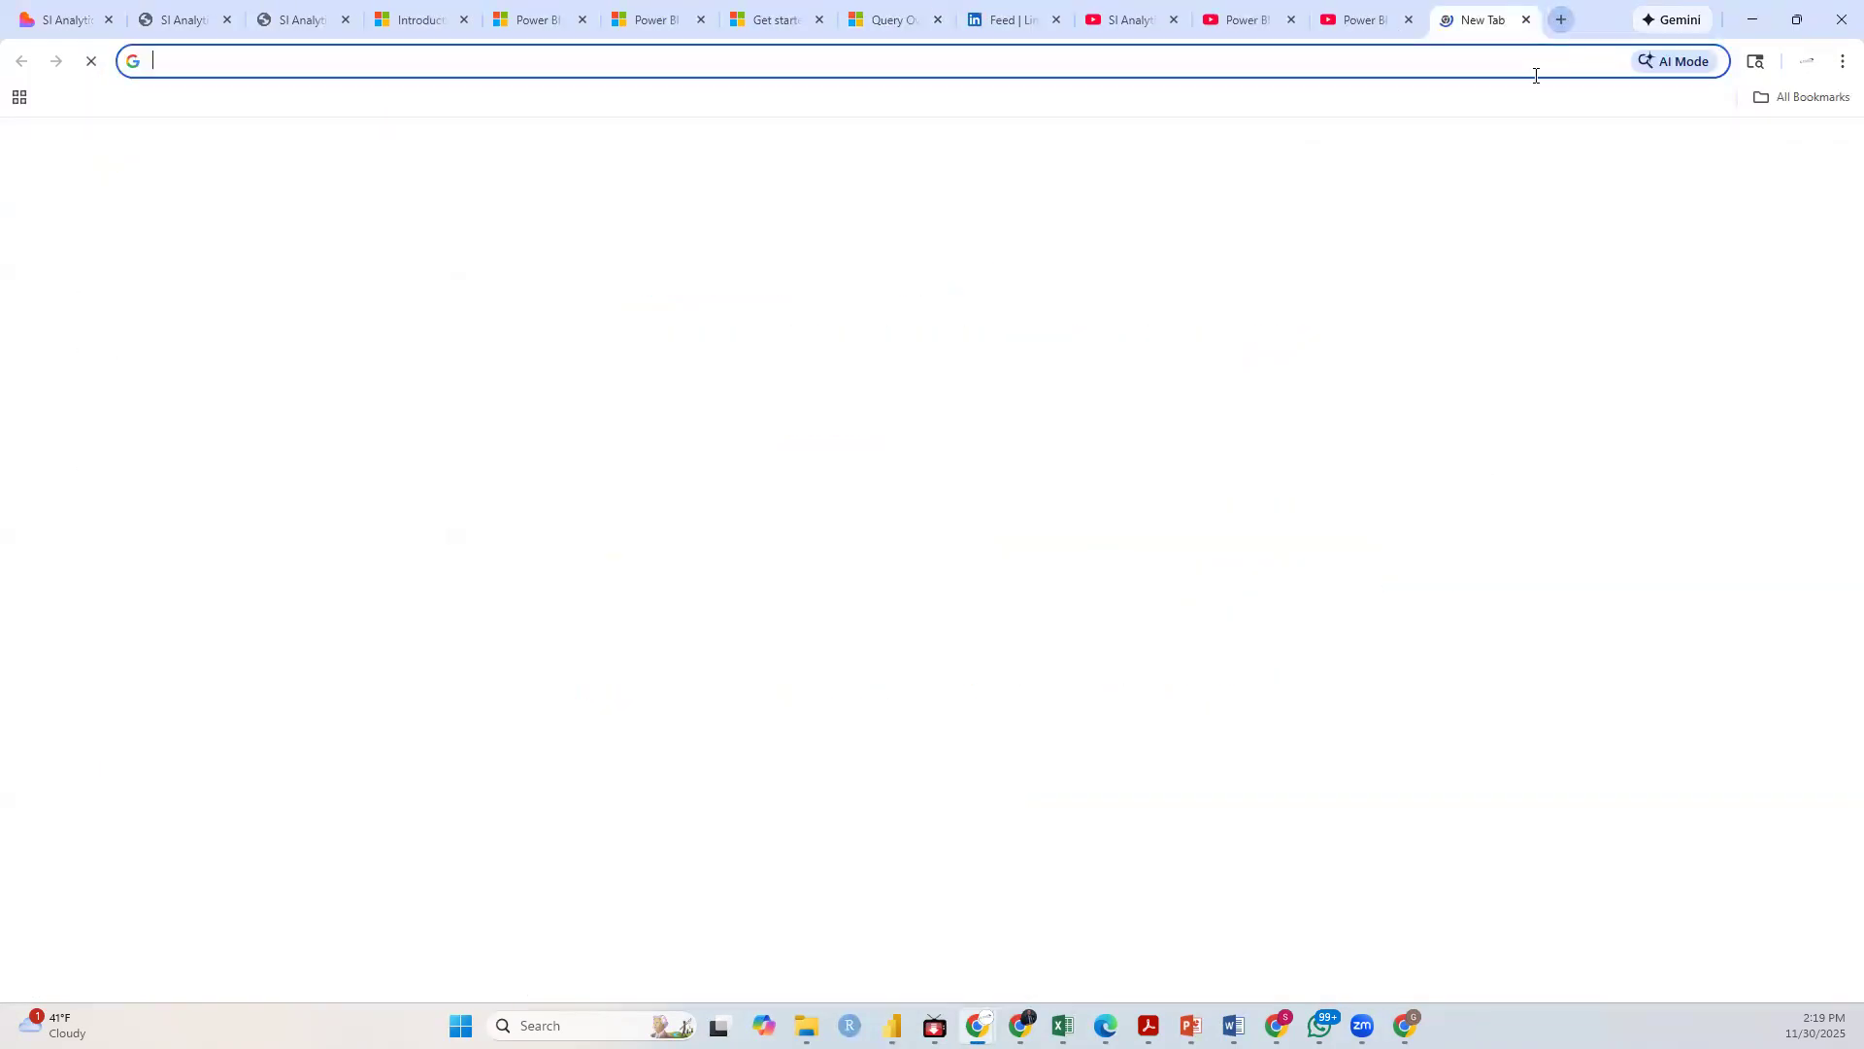
{"action": "left_click", "coordinate": [1116, 12]}
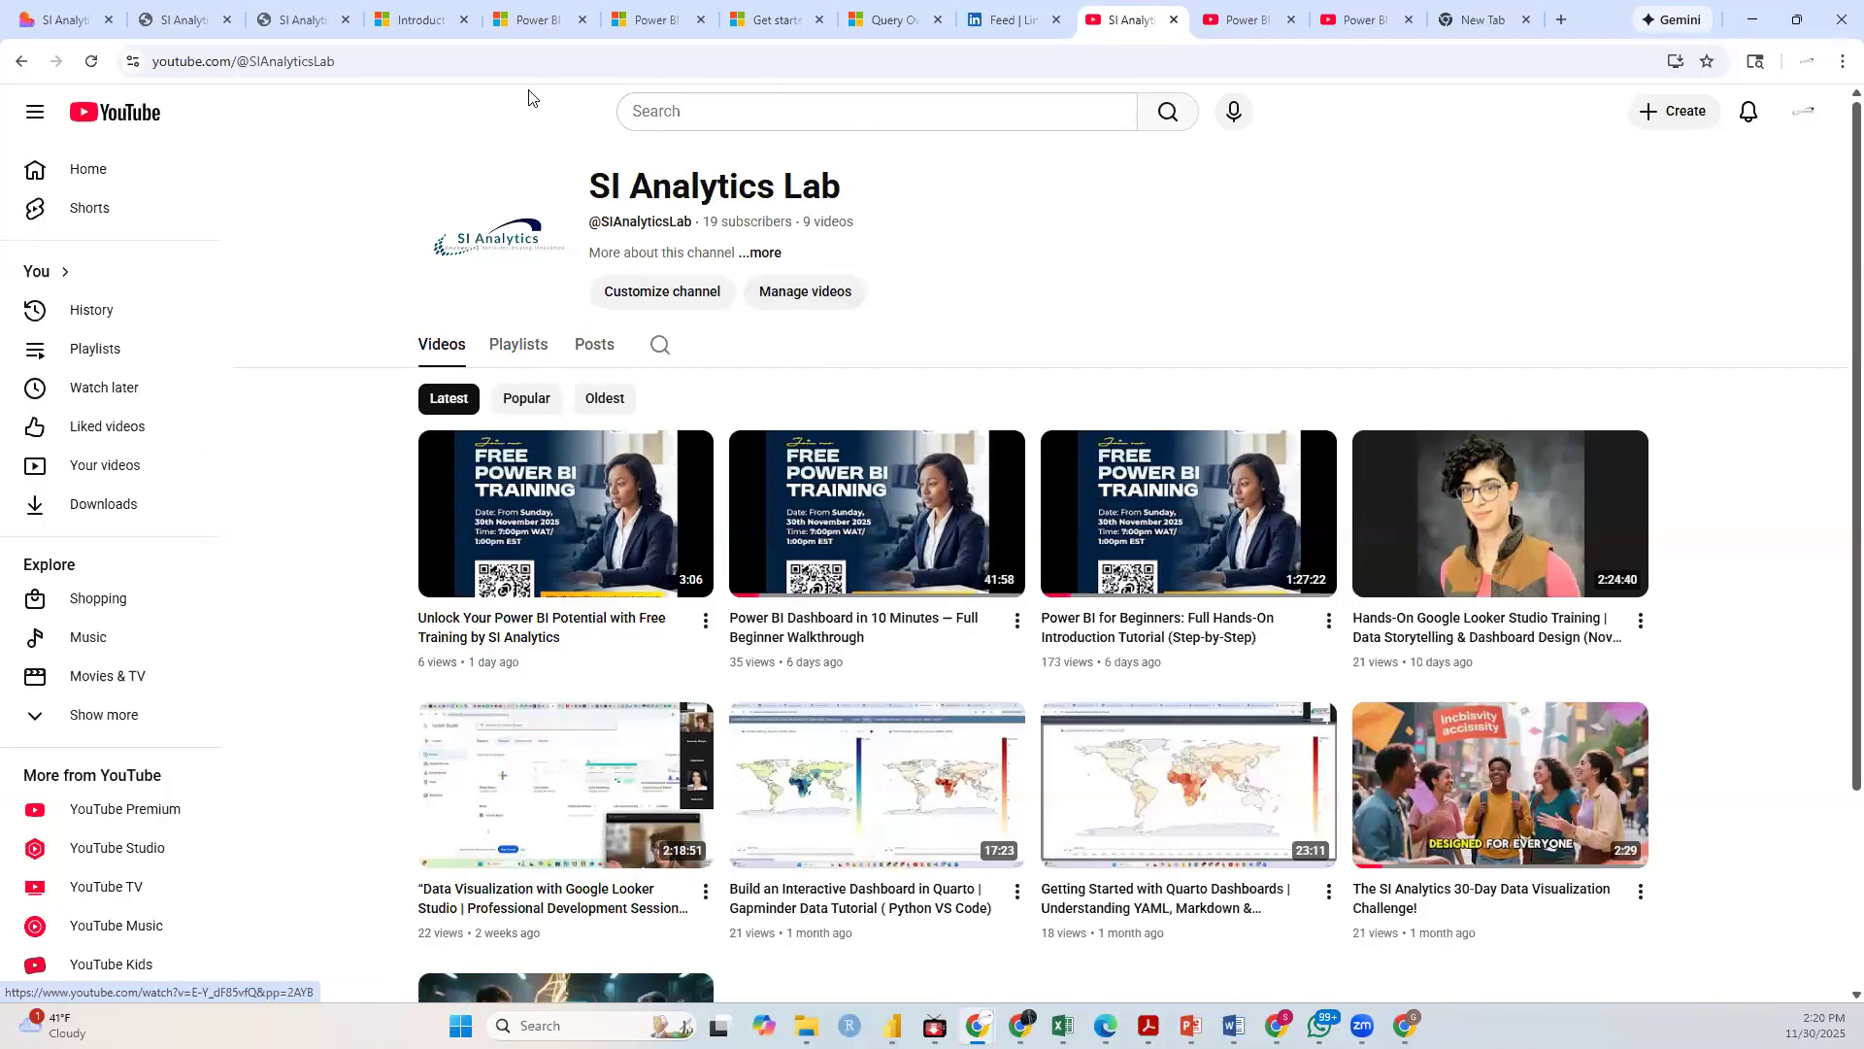
{"action": "left_click", "coordinate": [313, 64]}
{"action": "right_click", "coordinate": [313, 64]}
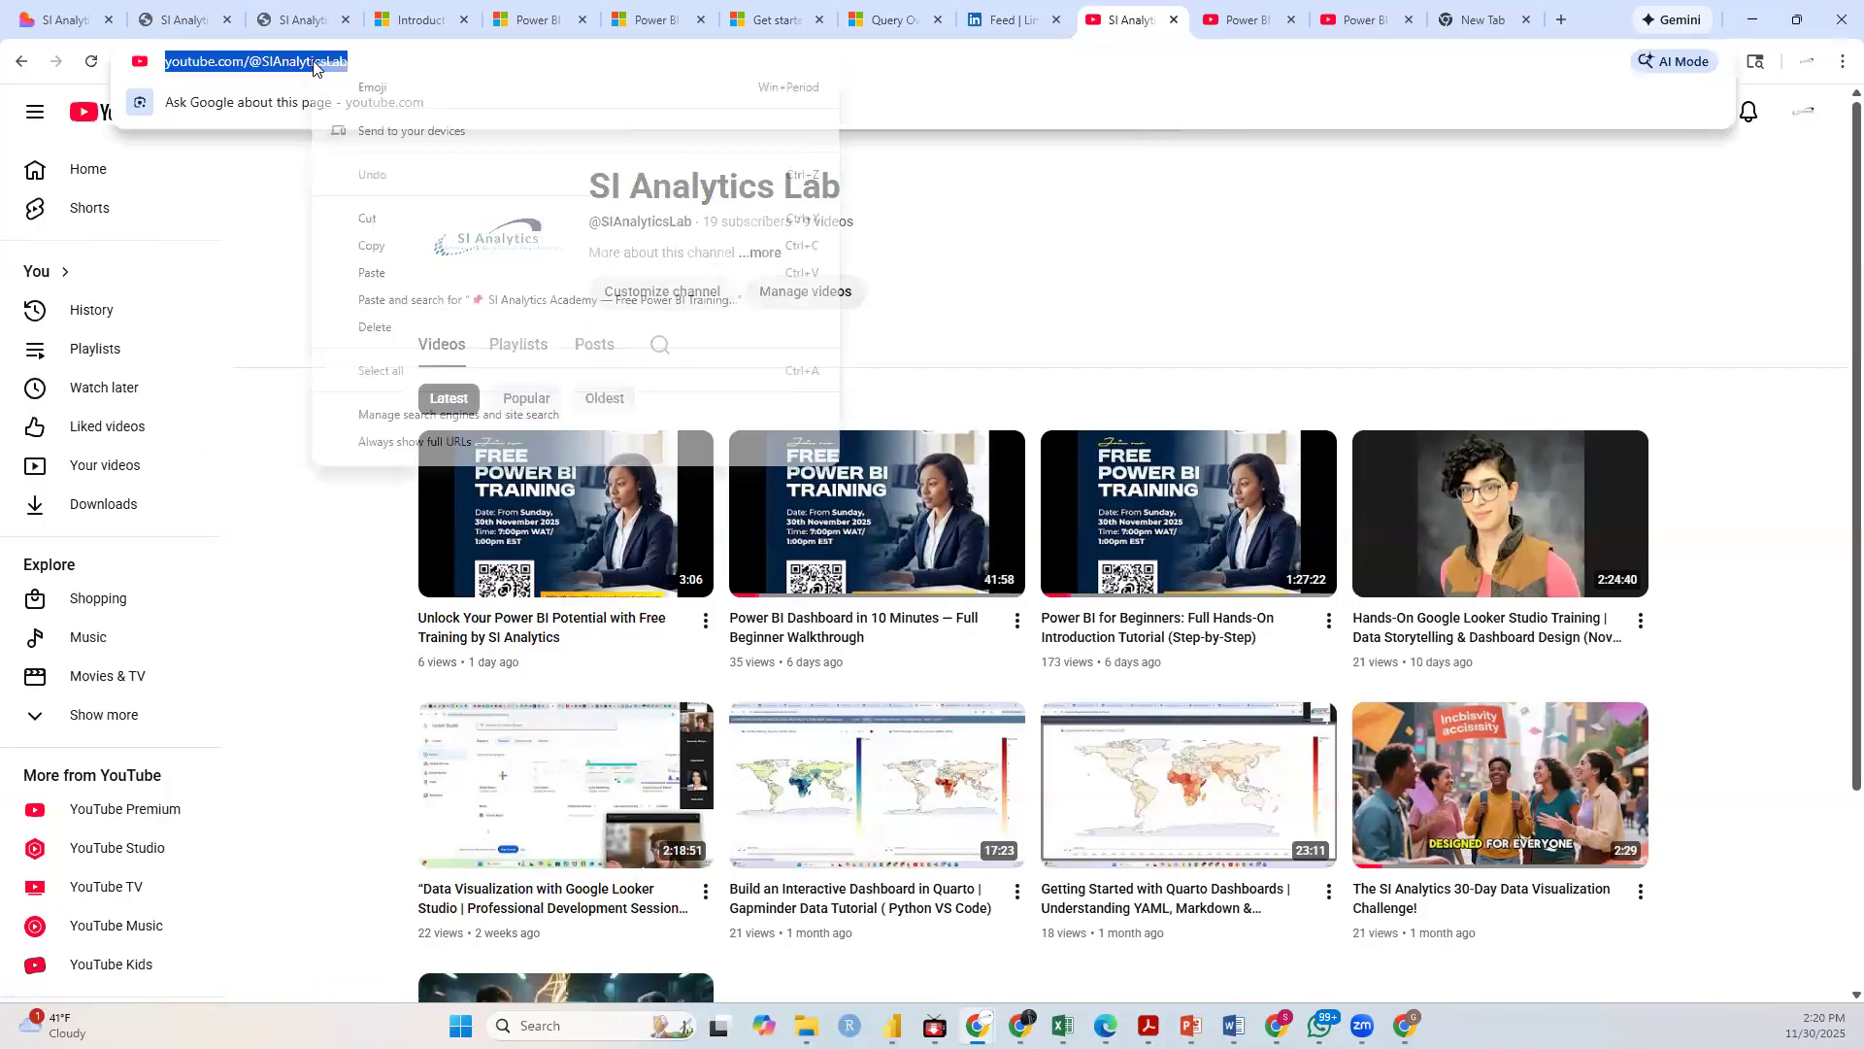
{"action": "left_click", "coordinate": [372, 245]}
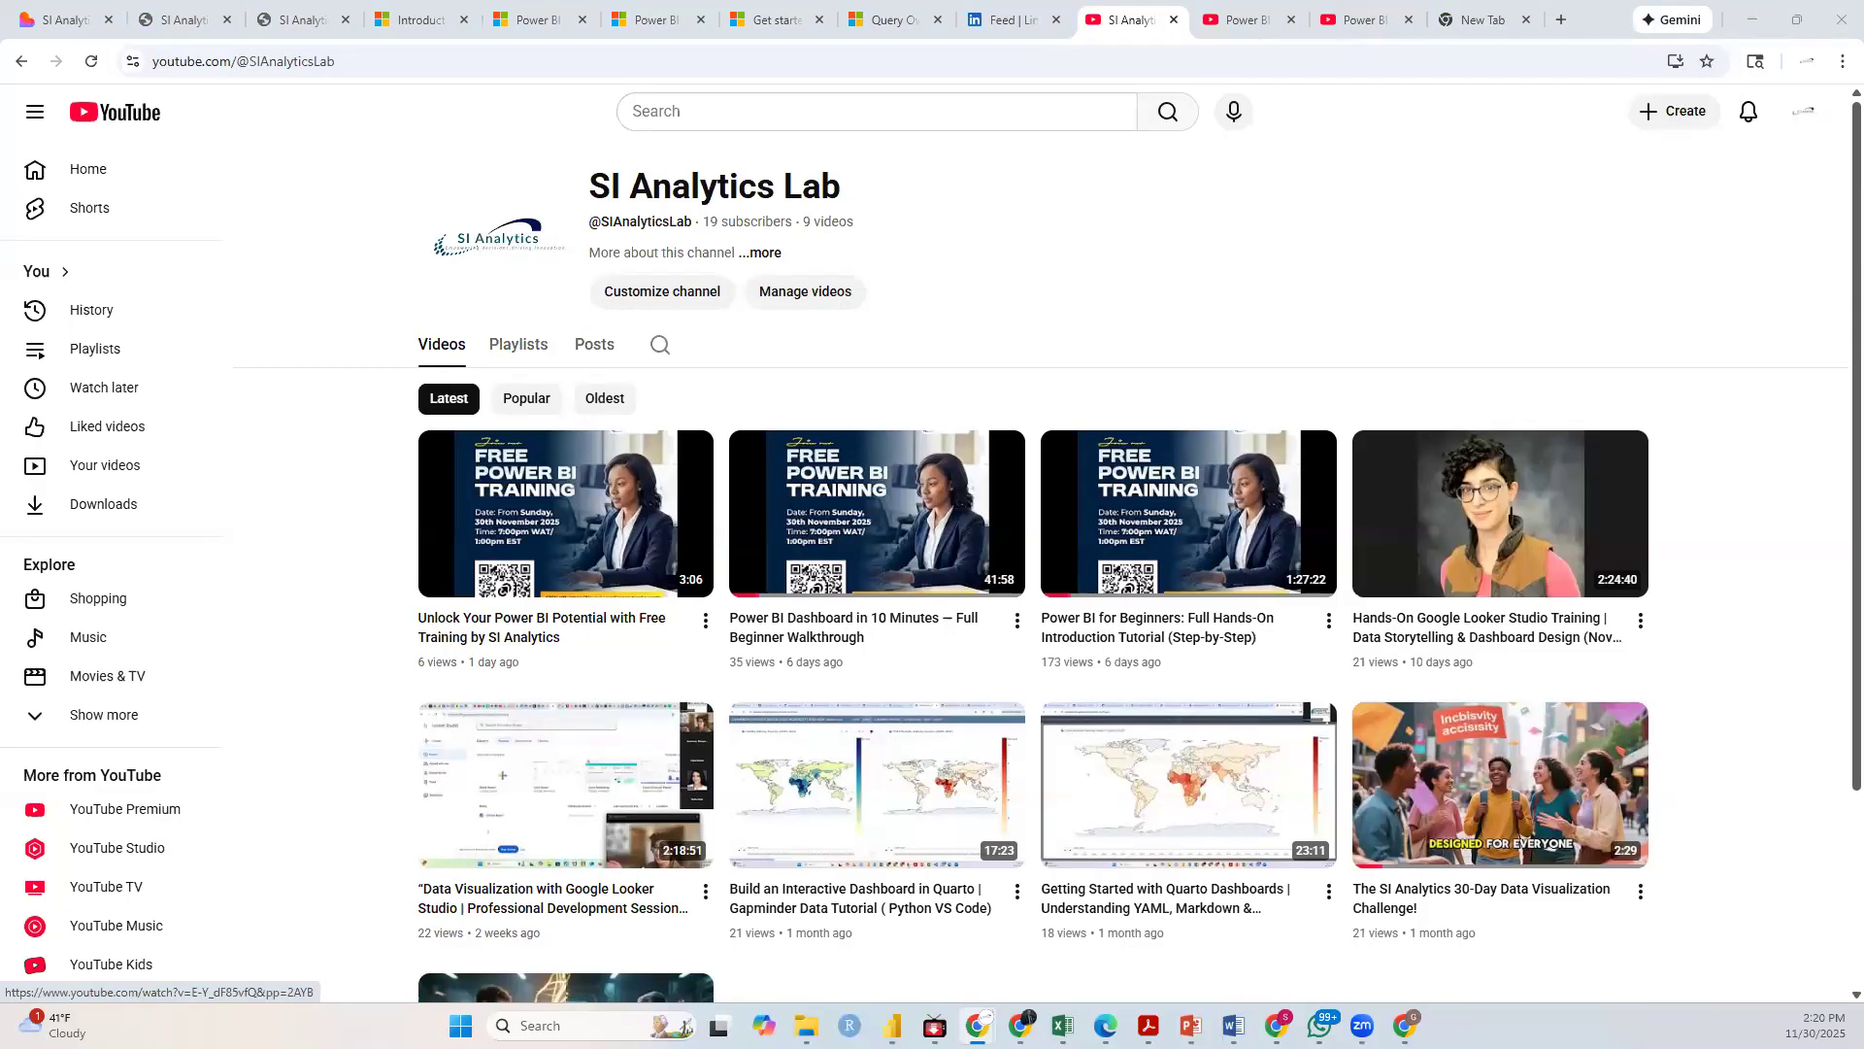
Step: Open the signed-in account's own LinkedIn profile and copy its web address
{"action": "left_click", "coordinate": [1010, 19]}
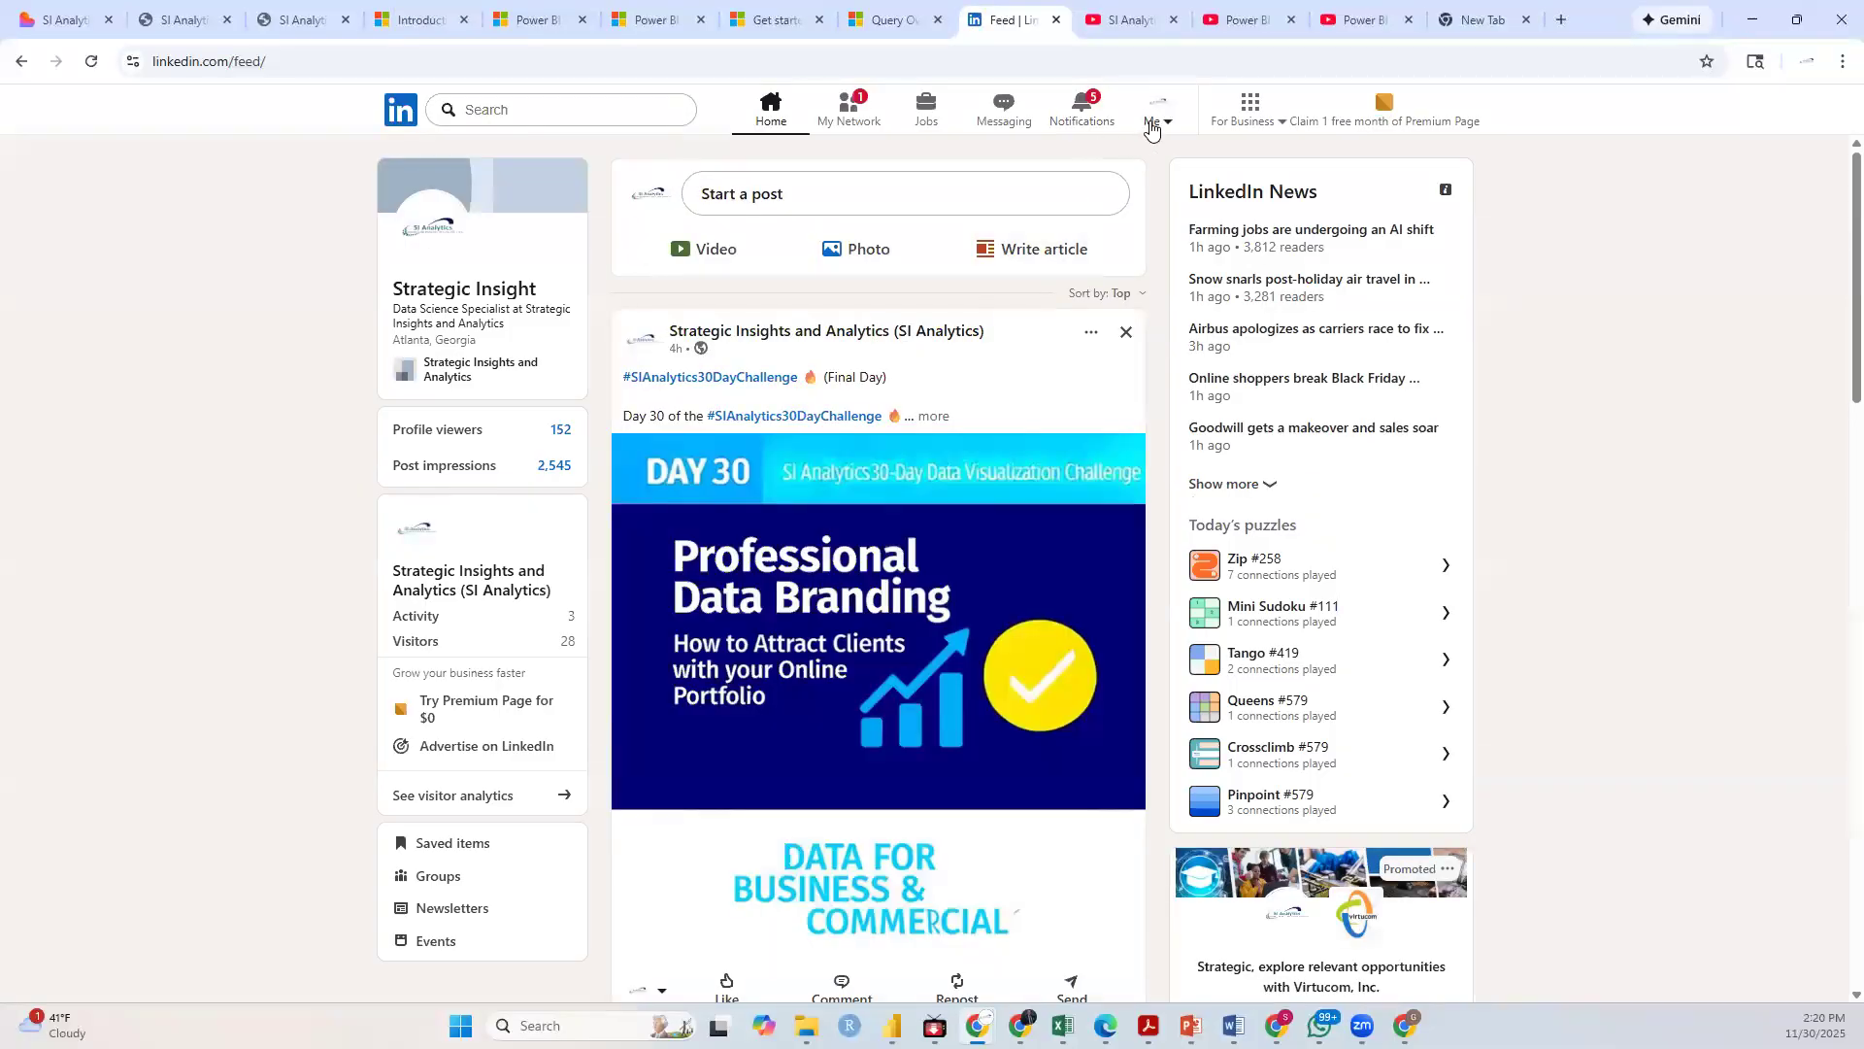
{"action": "left_click", "coordinate": [1157, 125]}
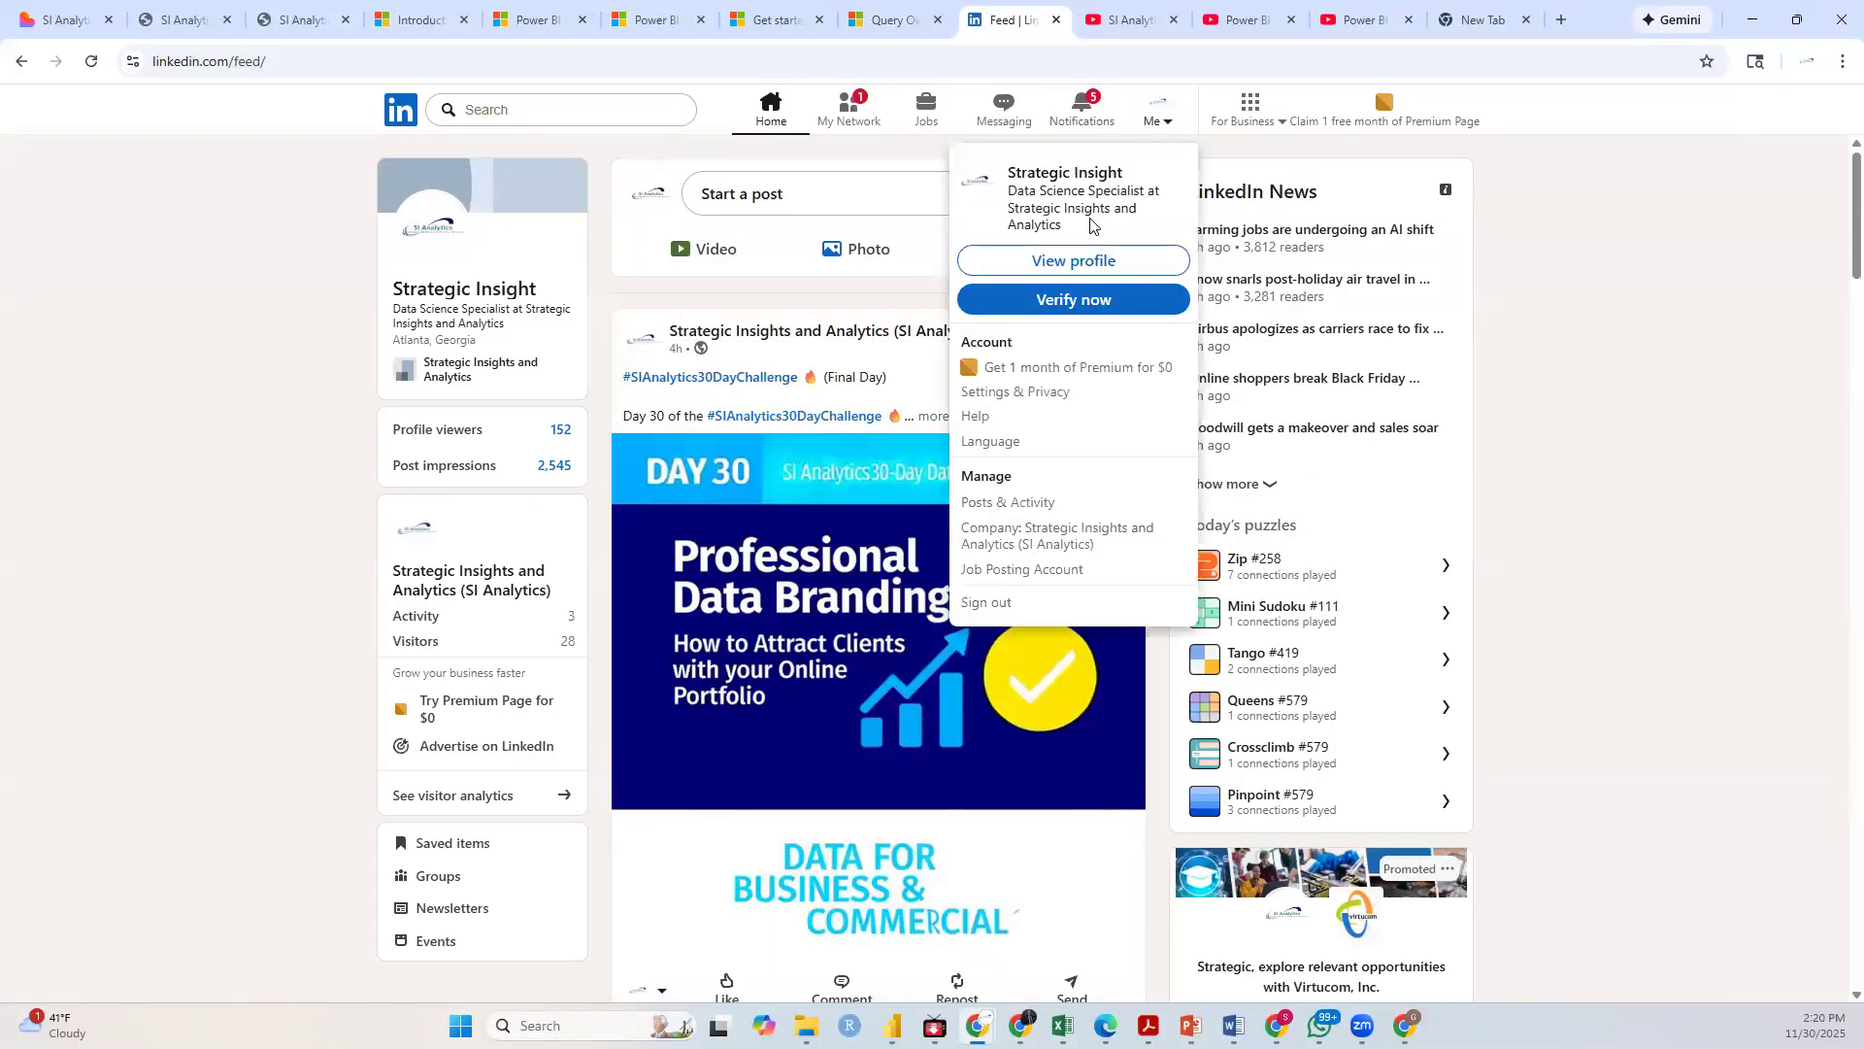
{"action": "left_click", "coordinate": [1061, 270]}
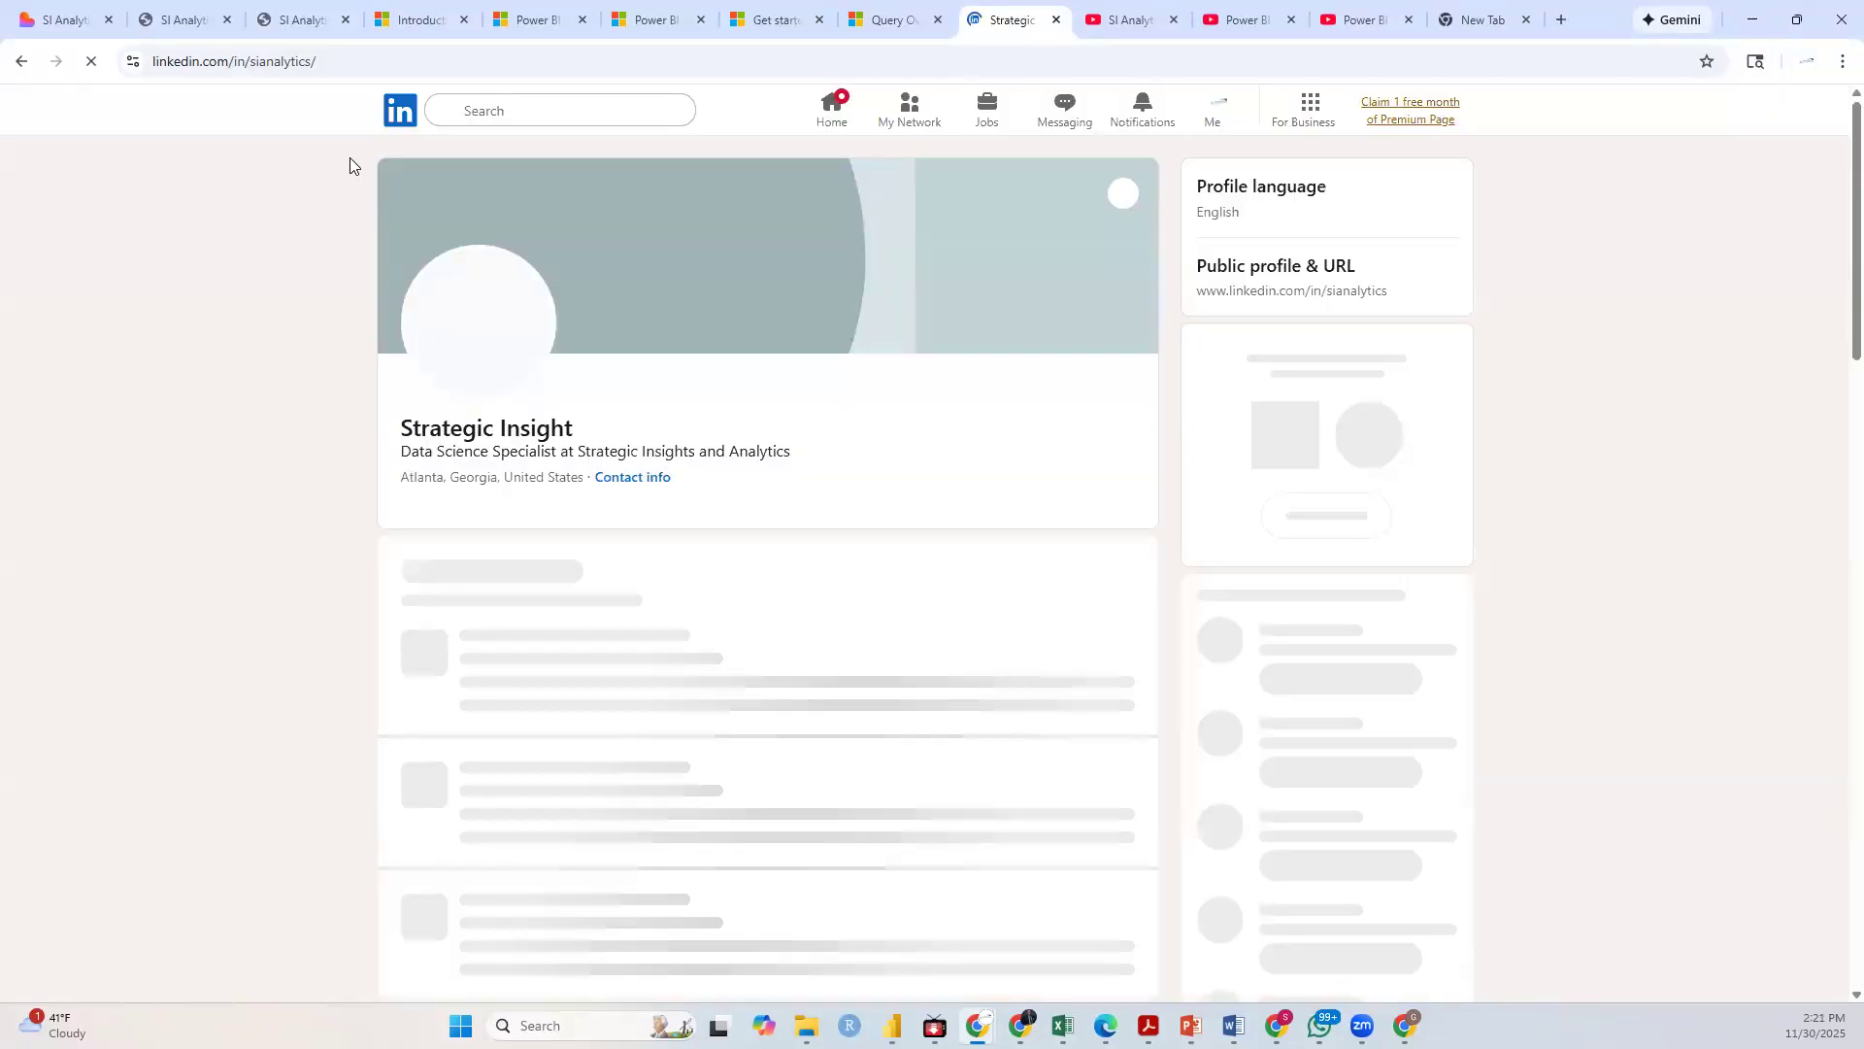
{"action": "left_click", "coordinate": [267, 61]}
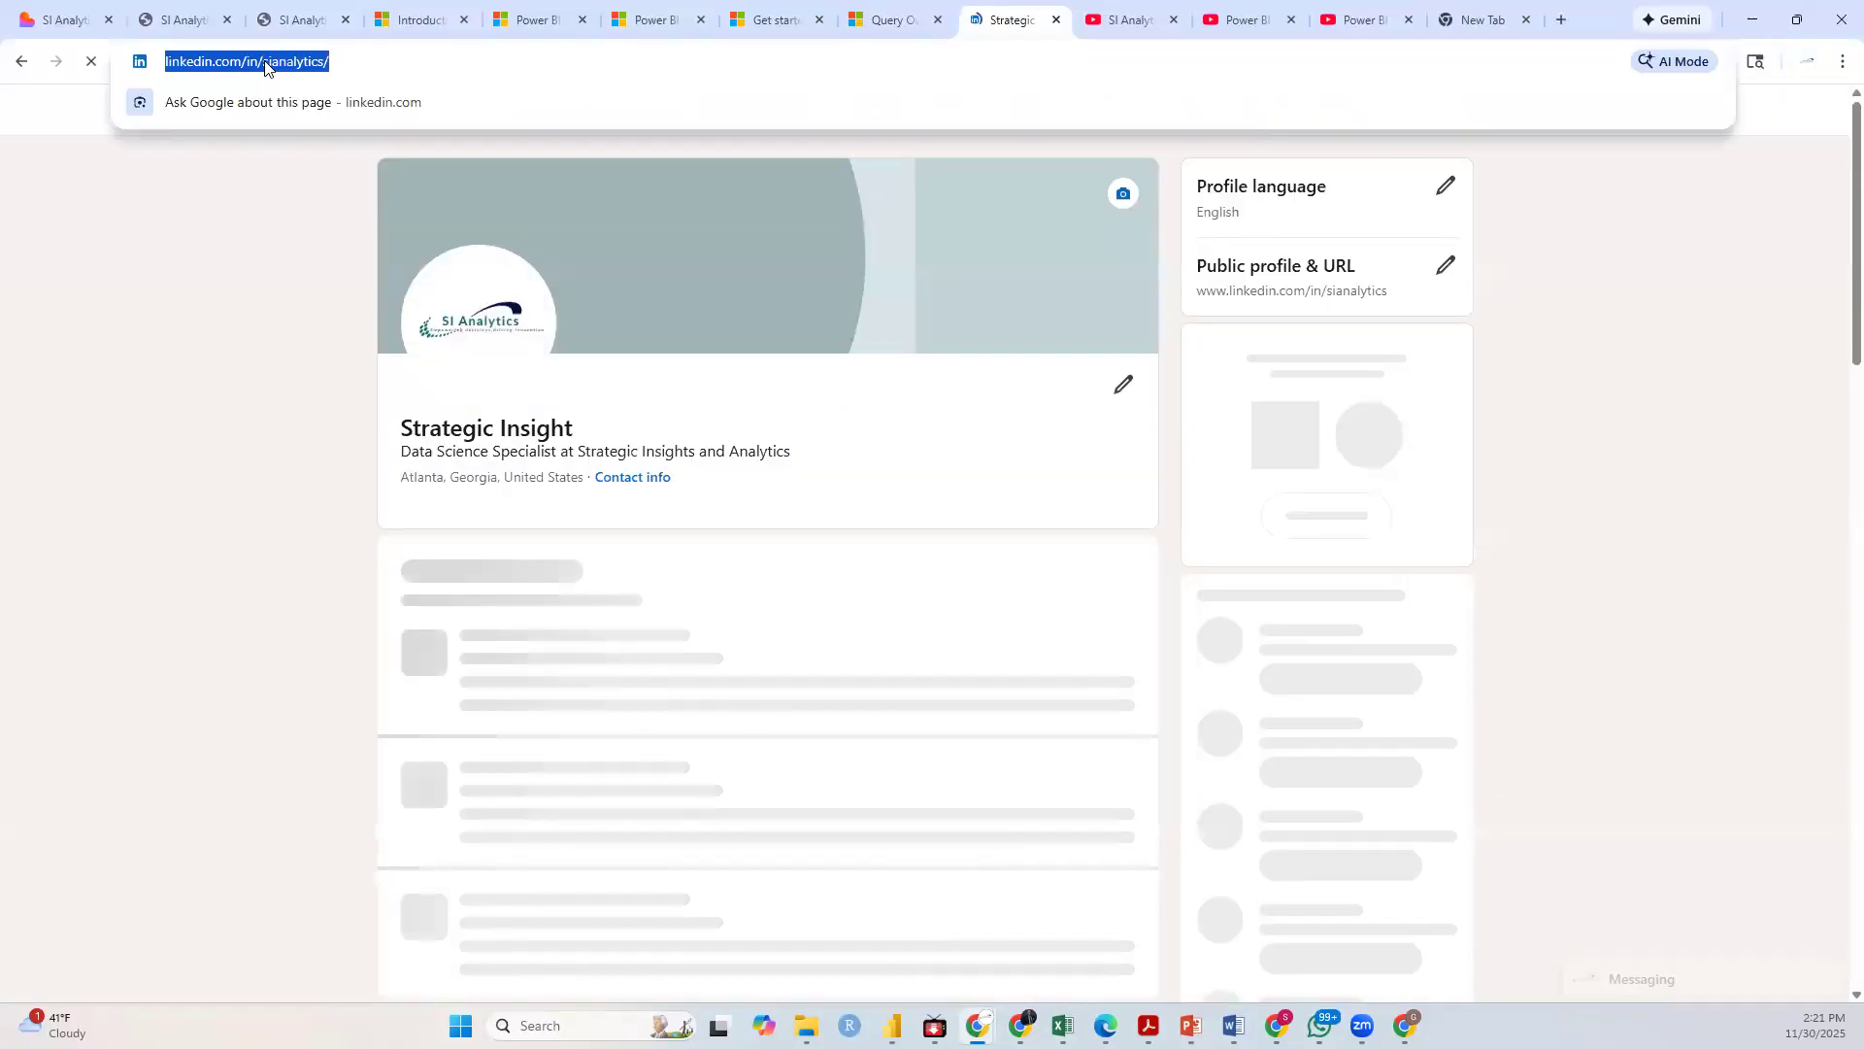
{"action": "right_click", "coordinate": [266, 64]}
{"action": "left_click", "coordinate": [323, 244]}
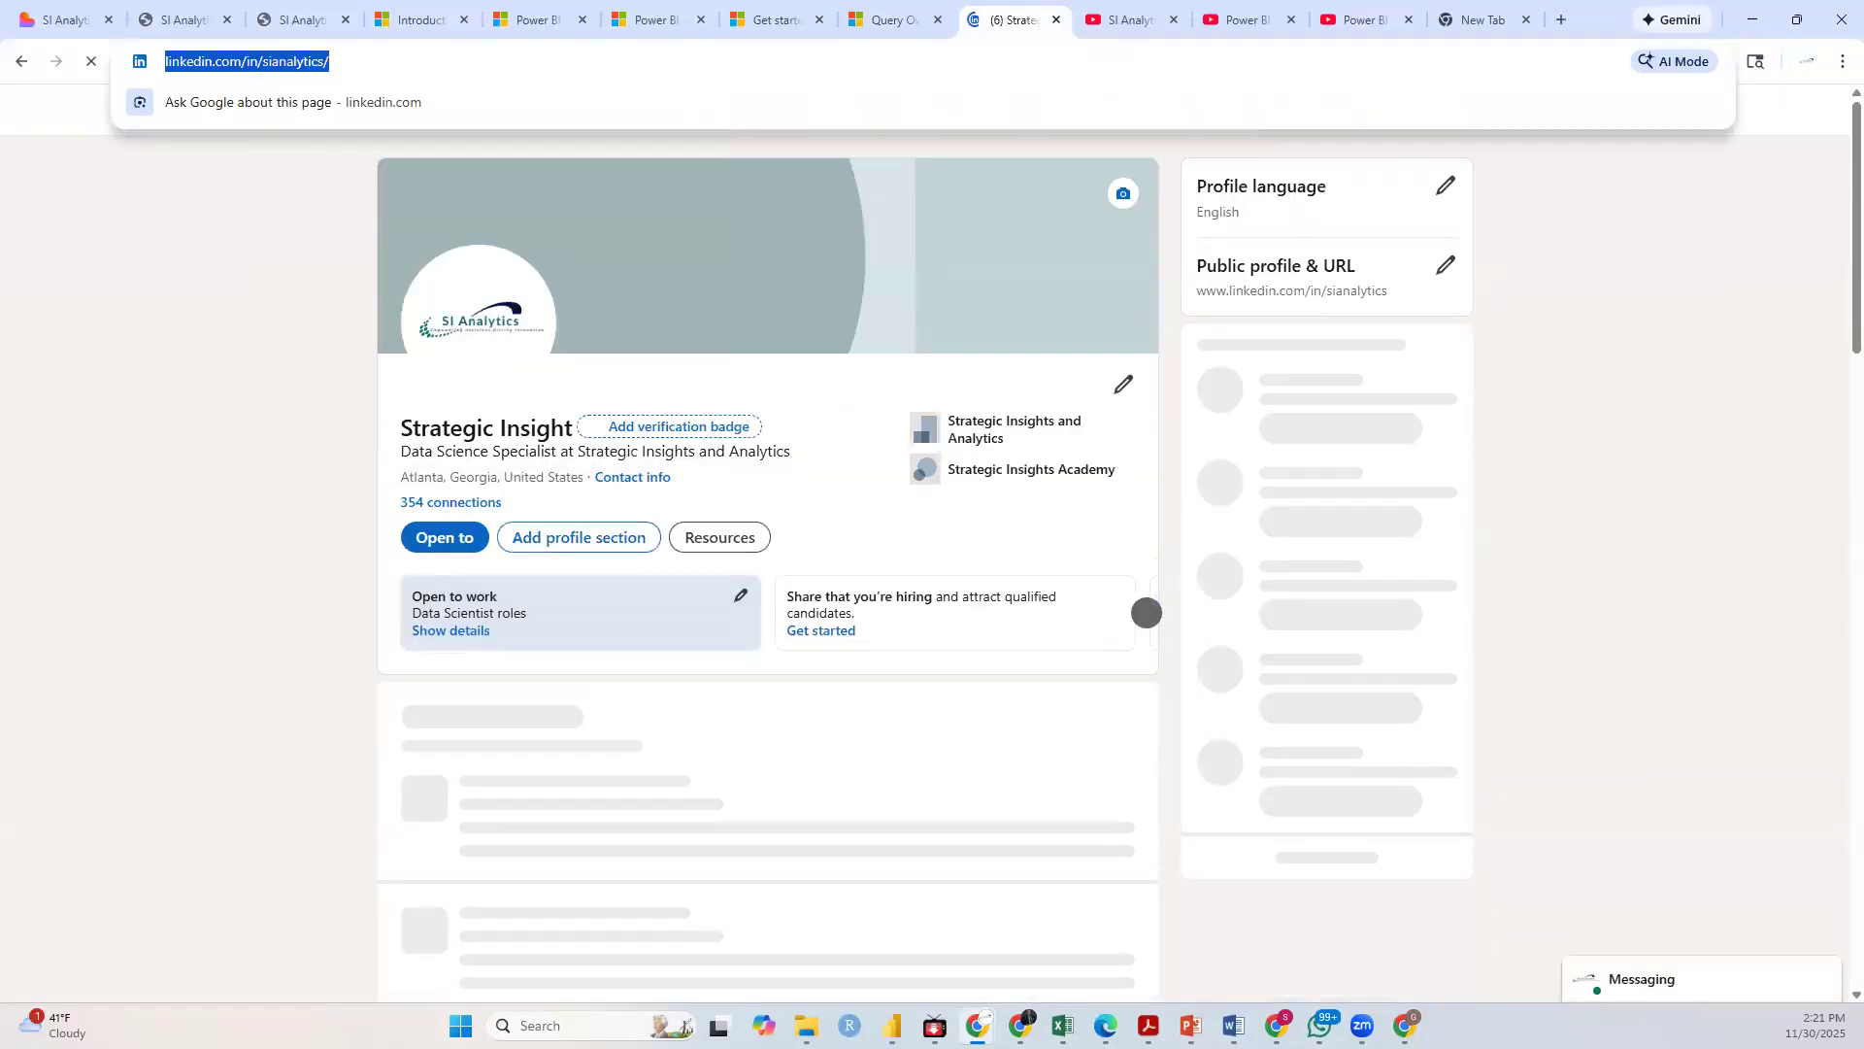
{"action": "key", "text": "alt+Tab"}
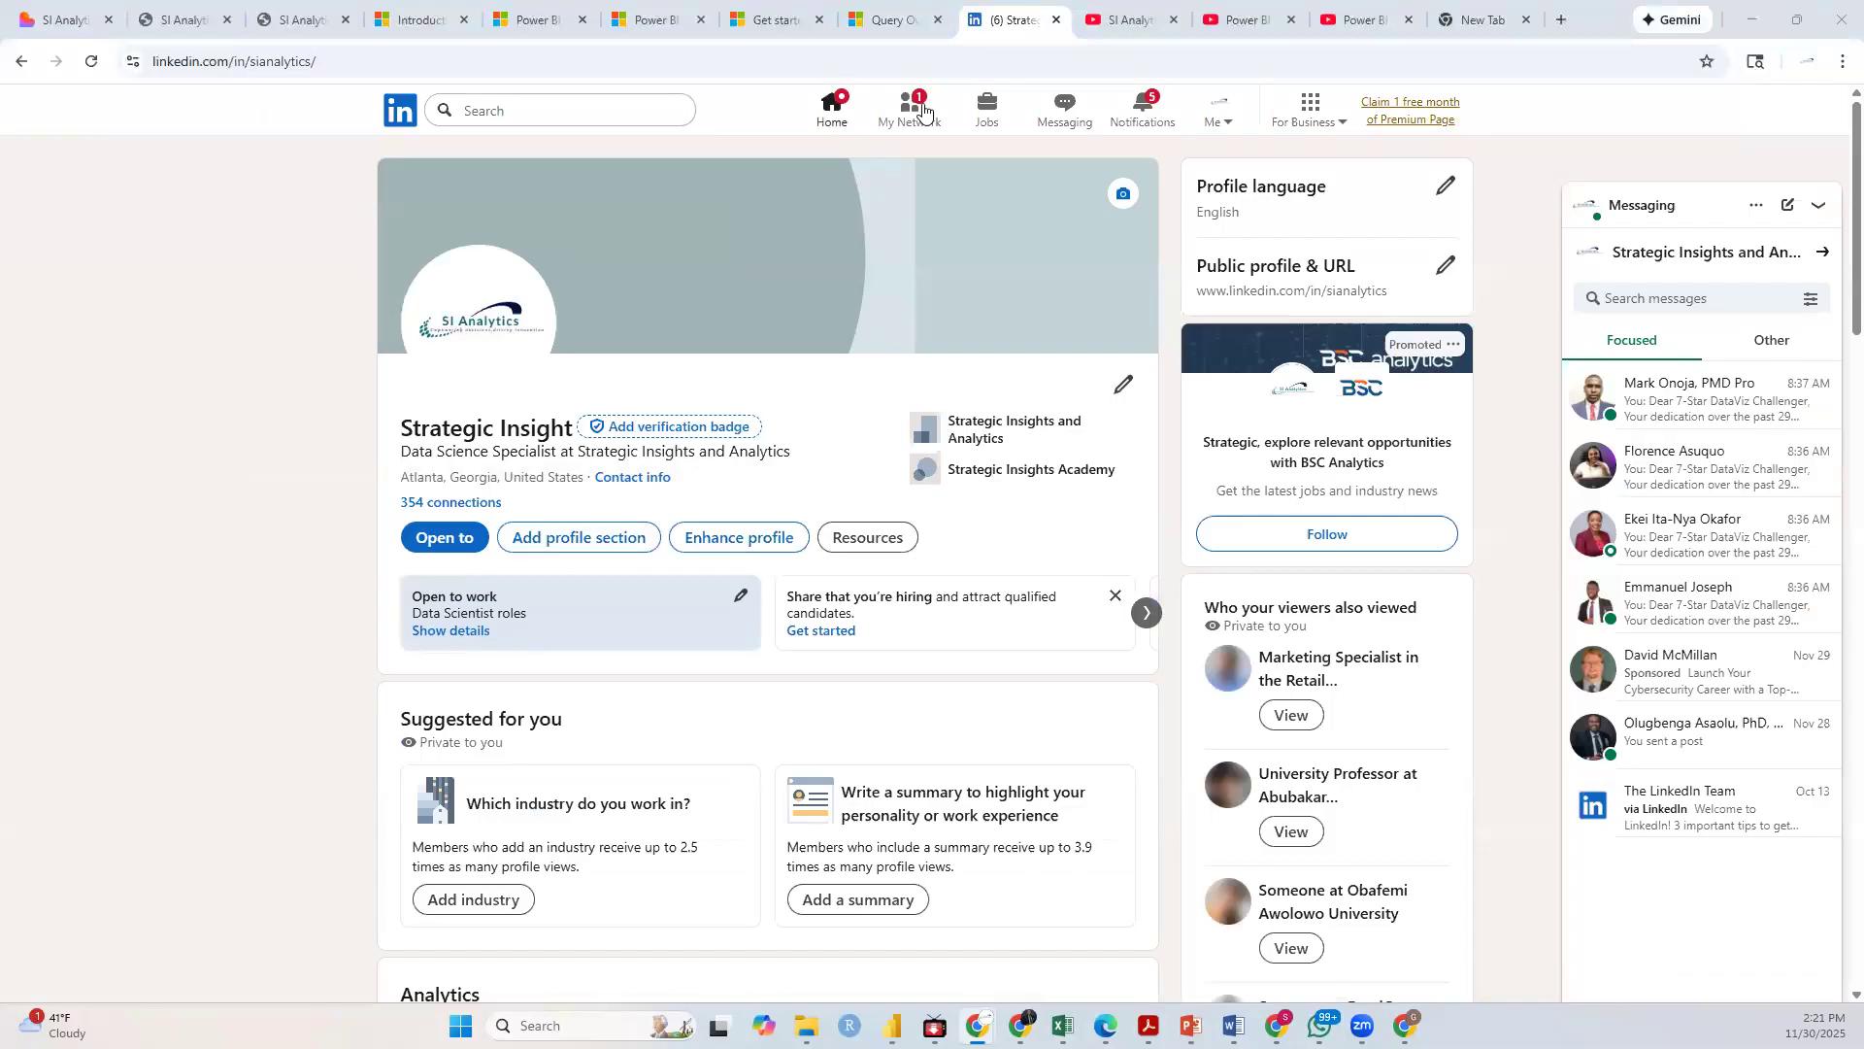
Step: View the Strategic Insights and Analytics LinkedIn company page as a member and copy its address without the viewAsMember part
{"action": "left_click", "coordinate": [832, 117]}
{"action": "left_click", "coordinate": [832, 115]}
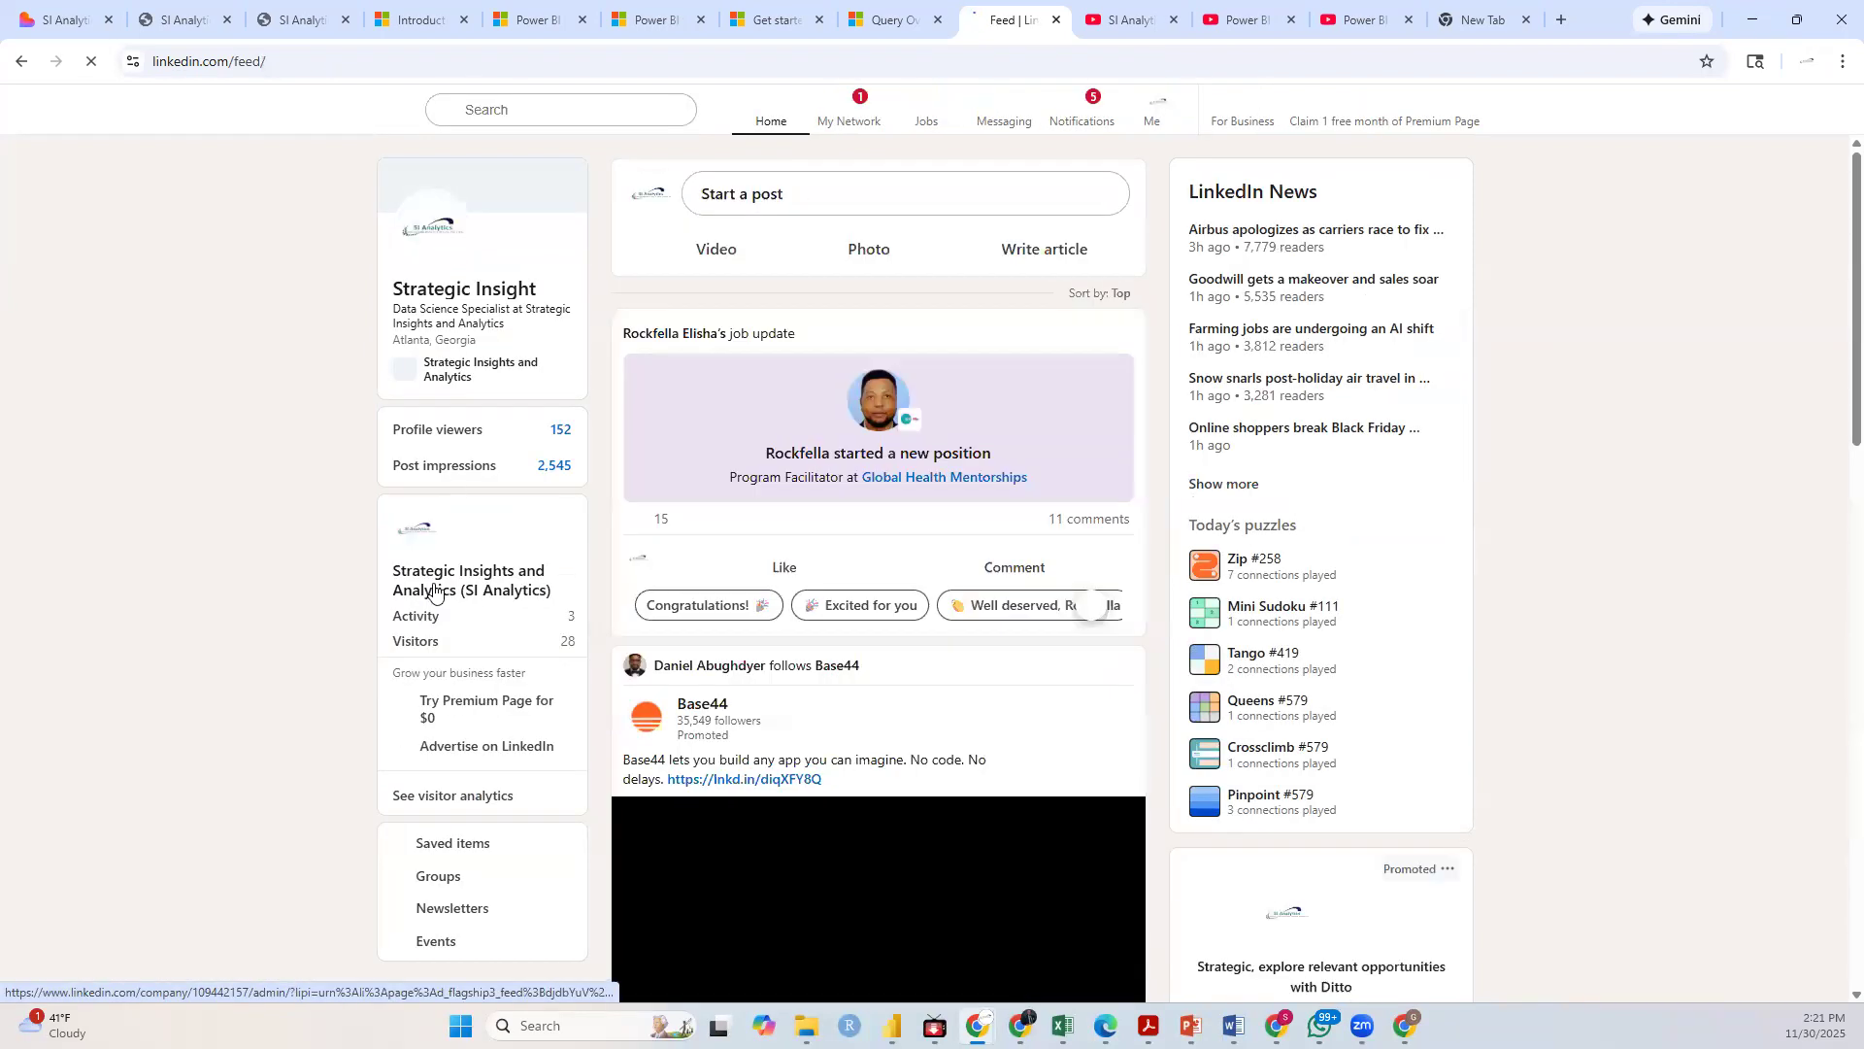
{"action": "left_click", "coordinate": [433, 584]}
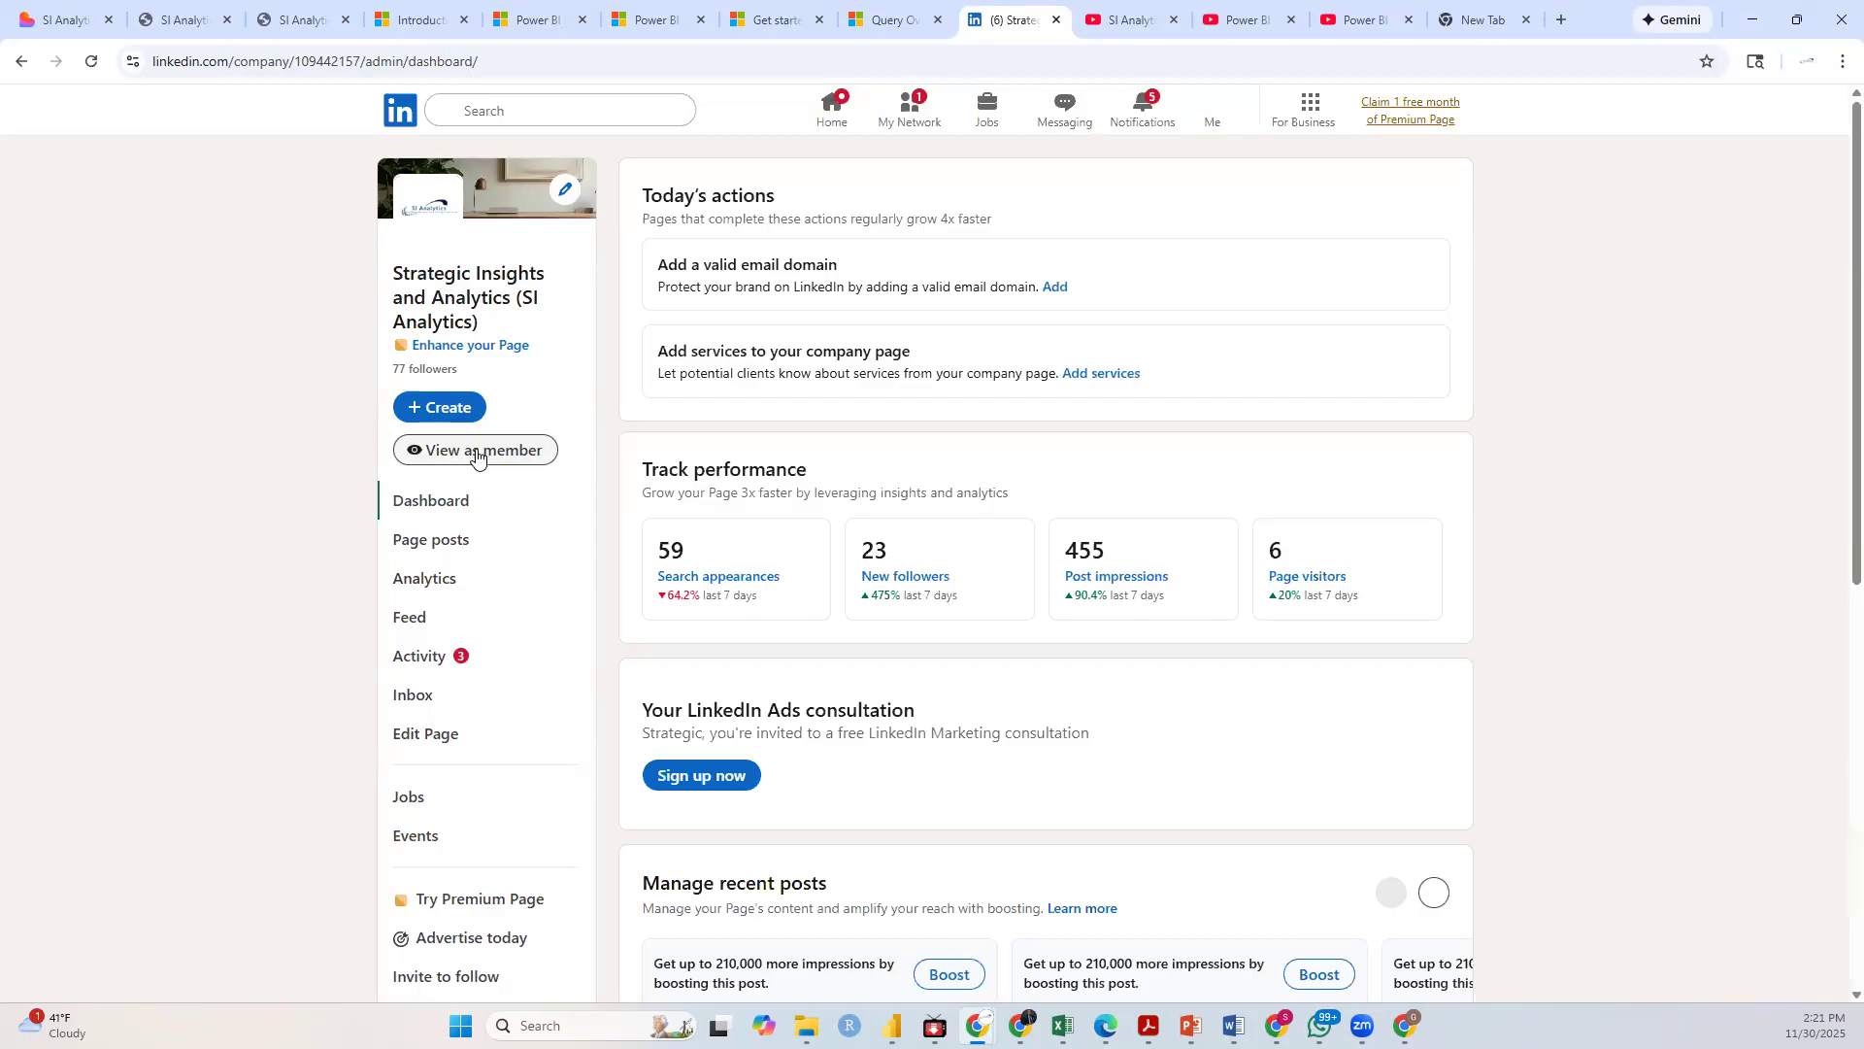
{"action": "left_click", "coordinate": [476, 452]}
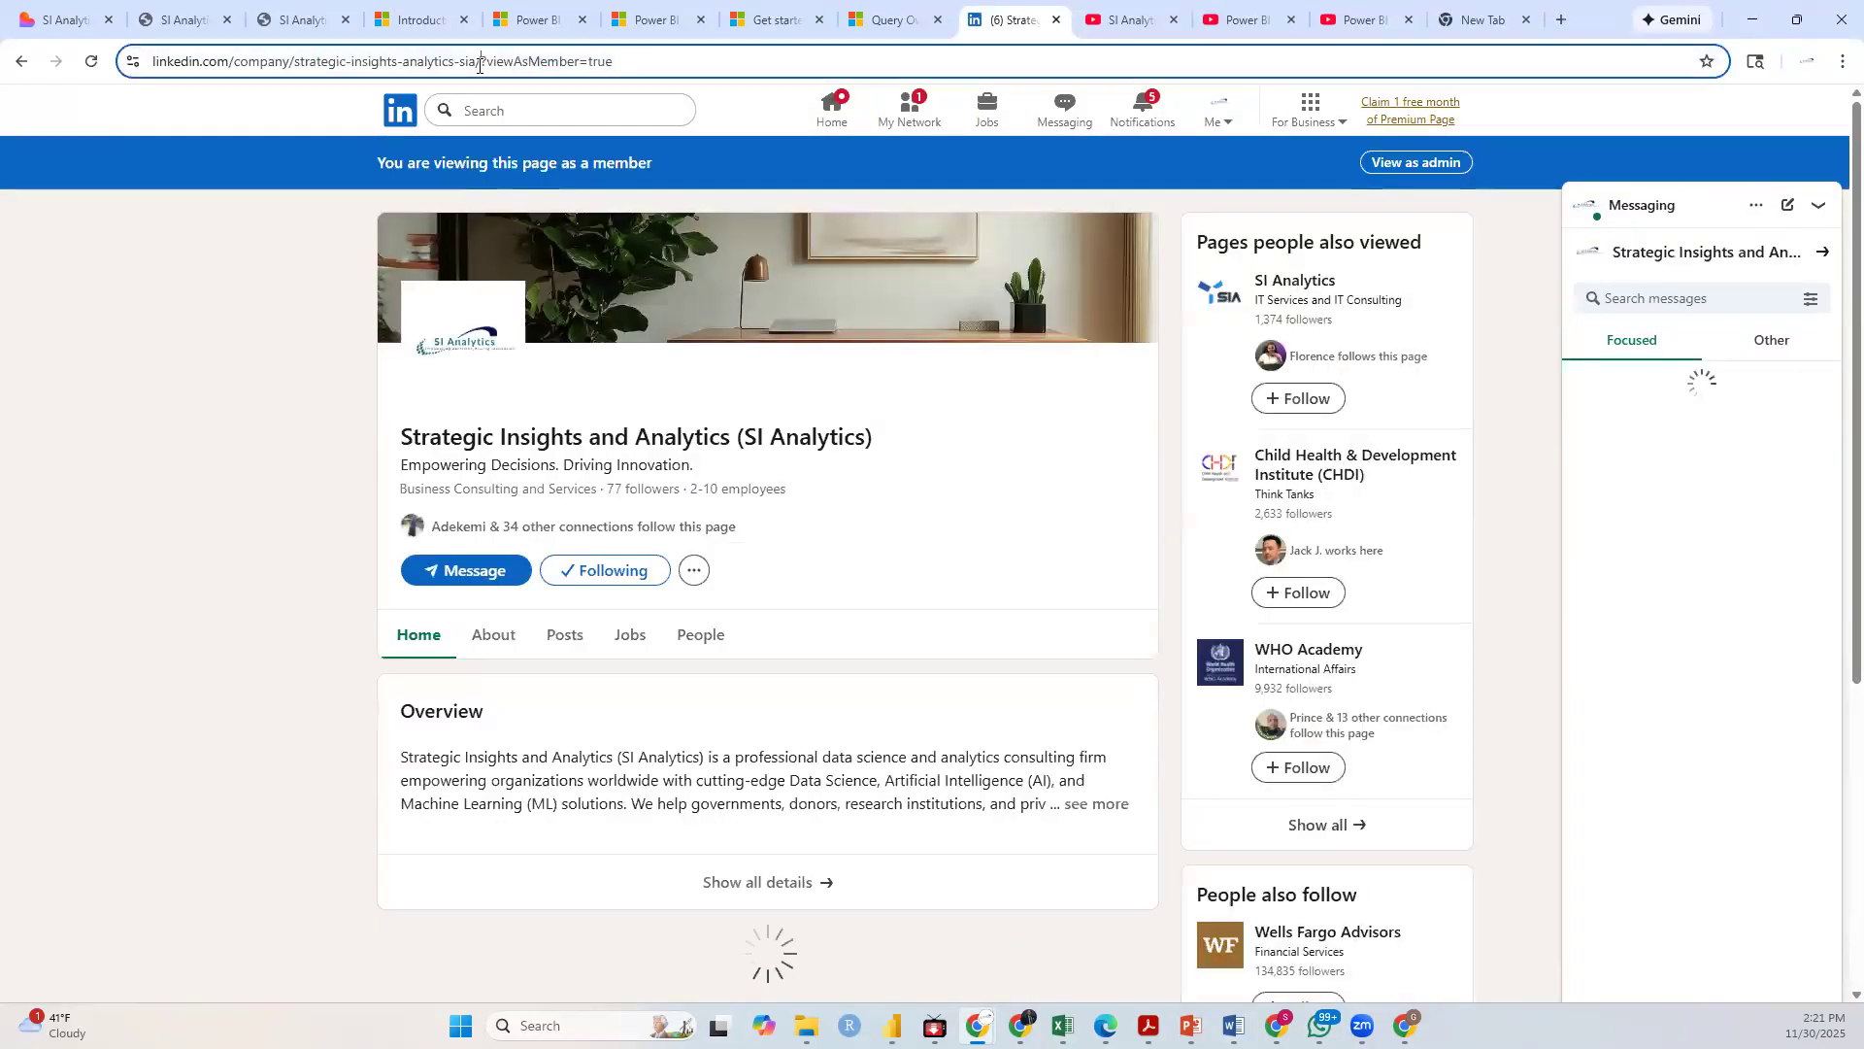
{"action": "left_click", "coordinate": [480, 64]}
{"action": "left_click", "coordinate": [503, 64]}
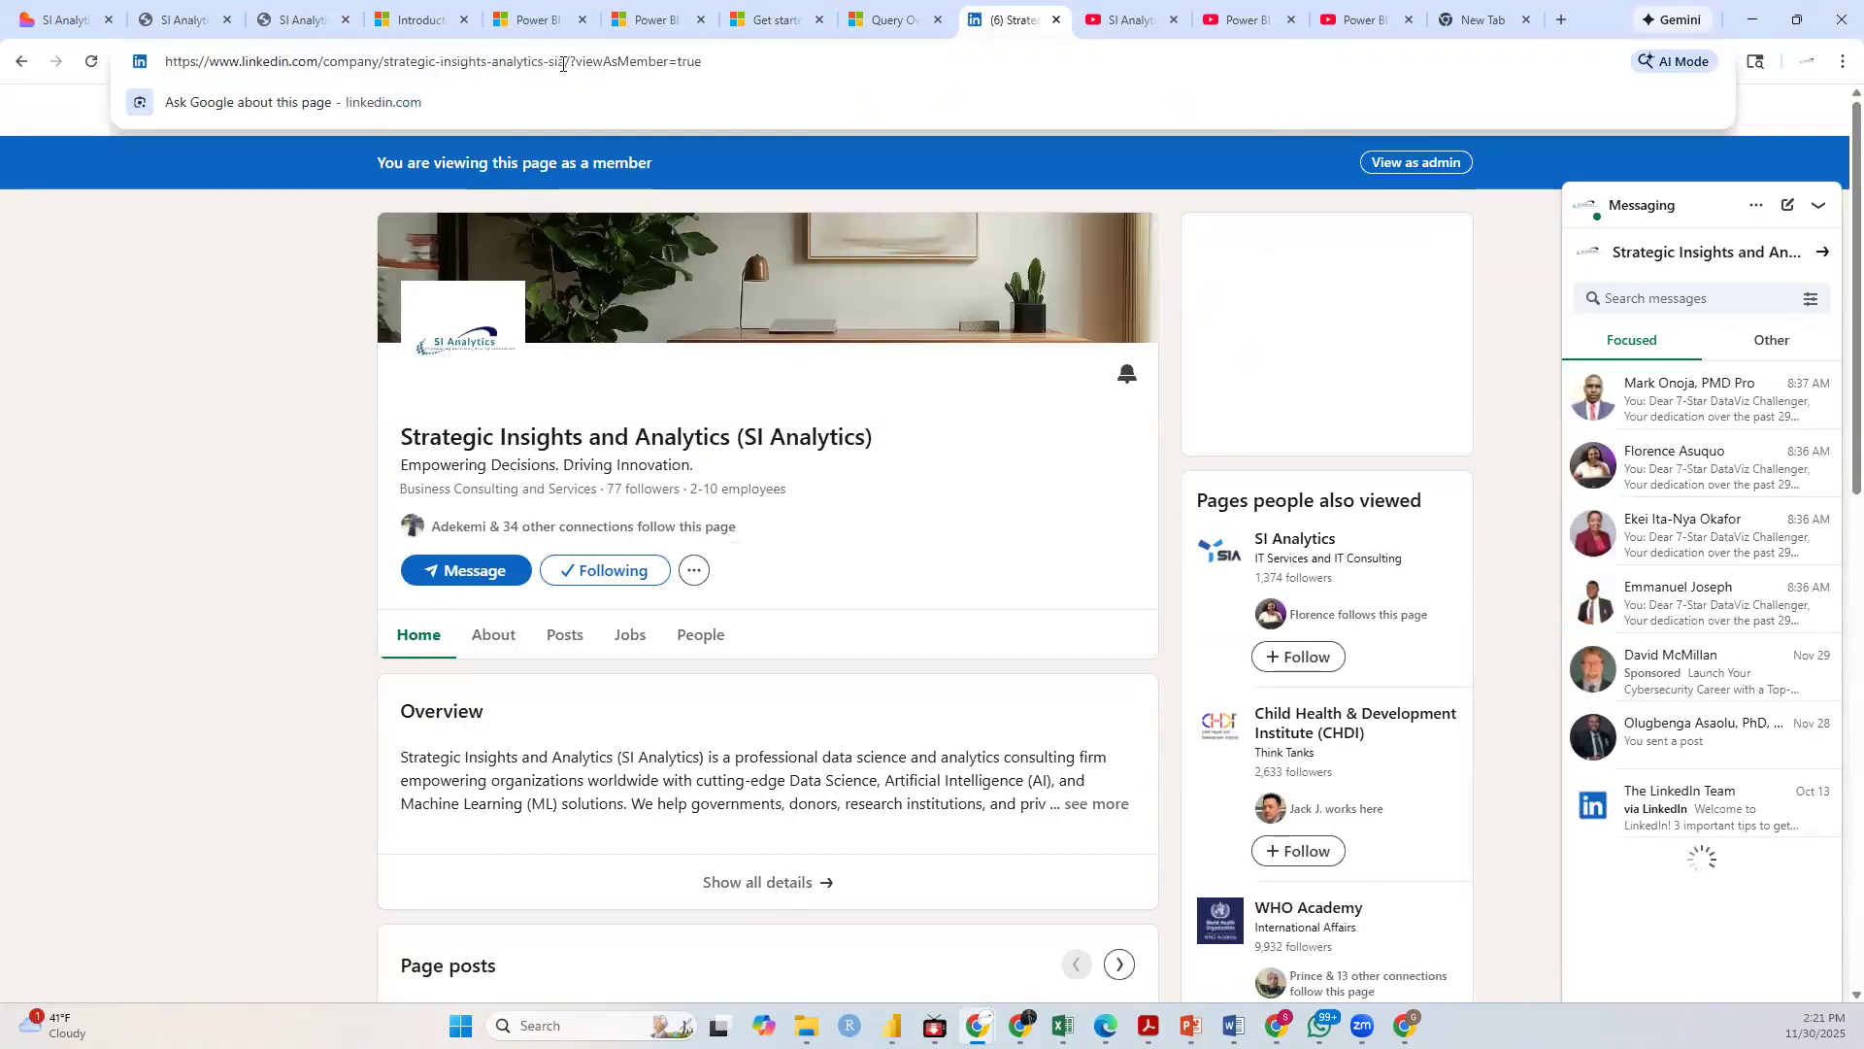
{"action": "left_click_drag", "start_coordinate": [571, 64], "coordinate": [193, 66]}
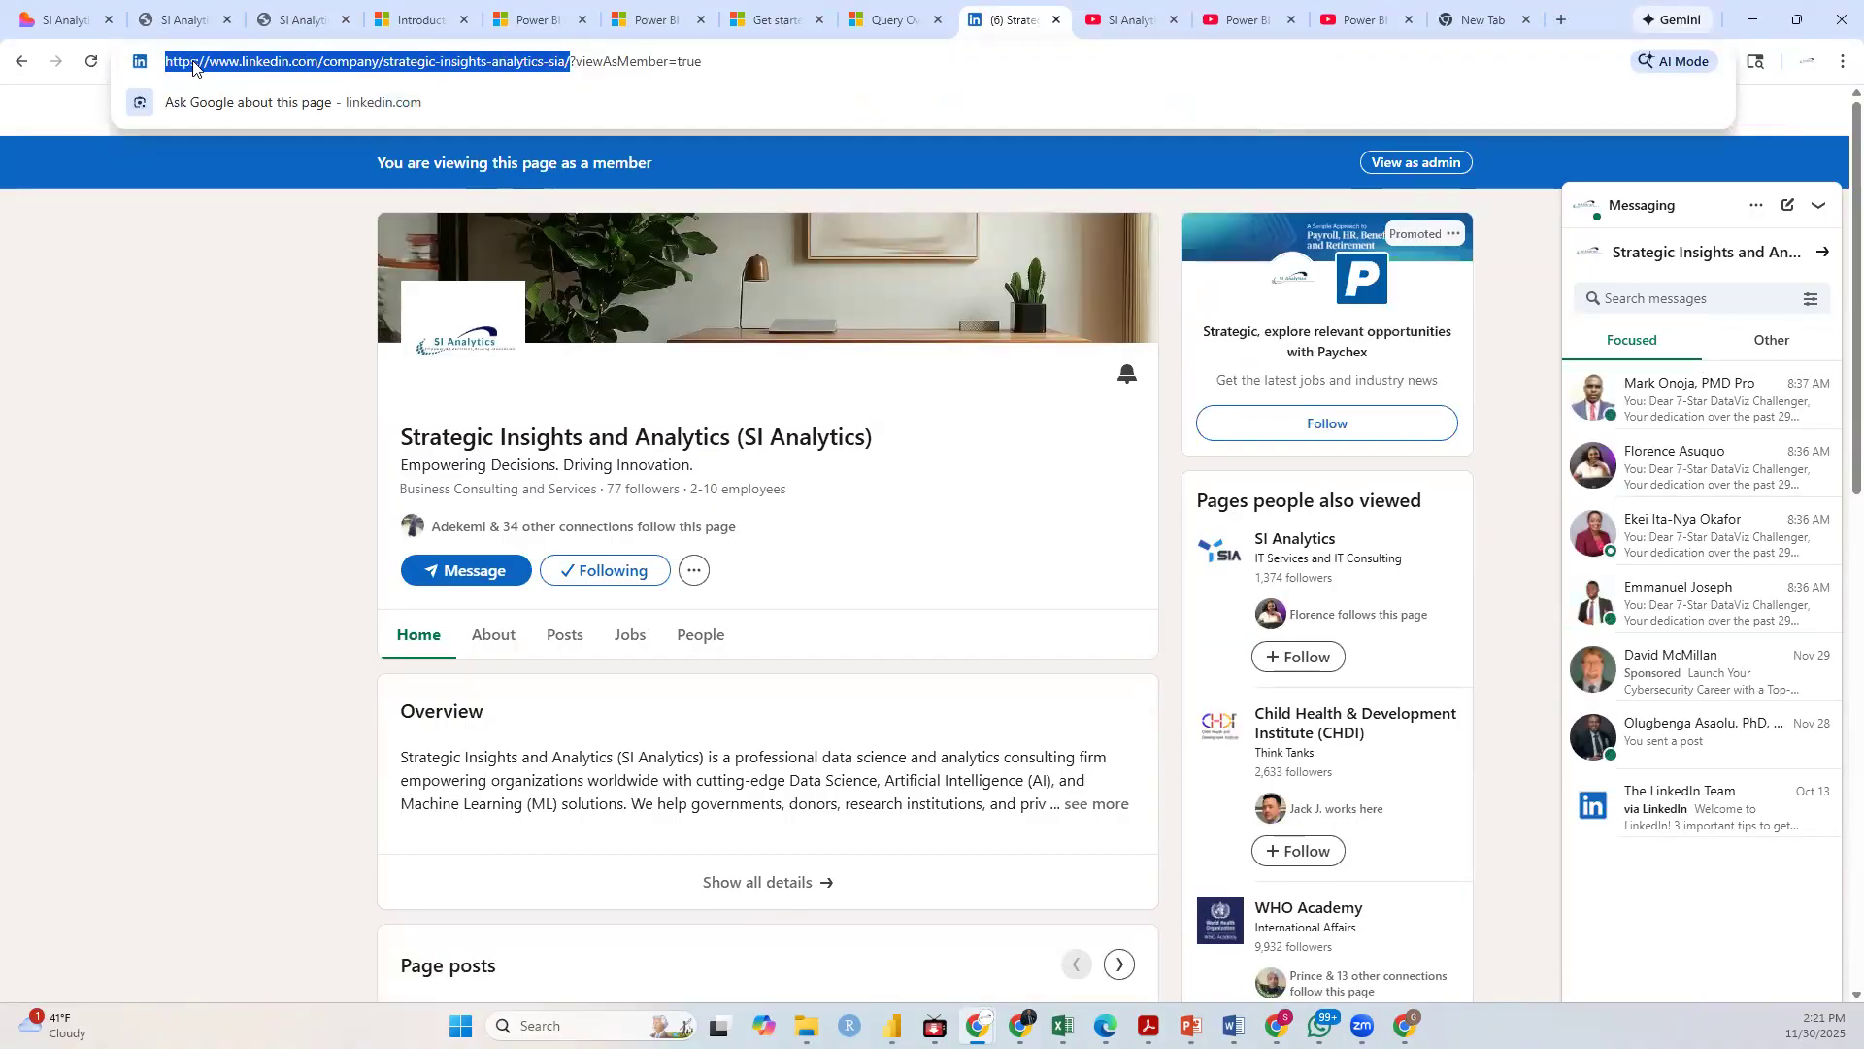
{"action": "right_click", "coordinate": [193, 66]}
{"action": "left_click", "coordinate": [258, 239]}
{"action": "key", "text": "alt+Tab"}
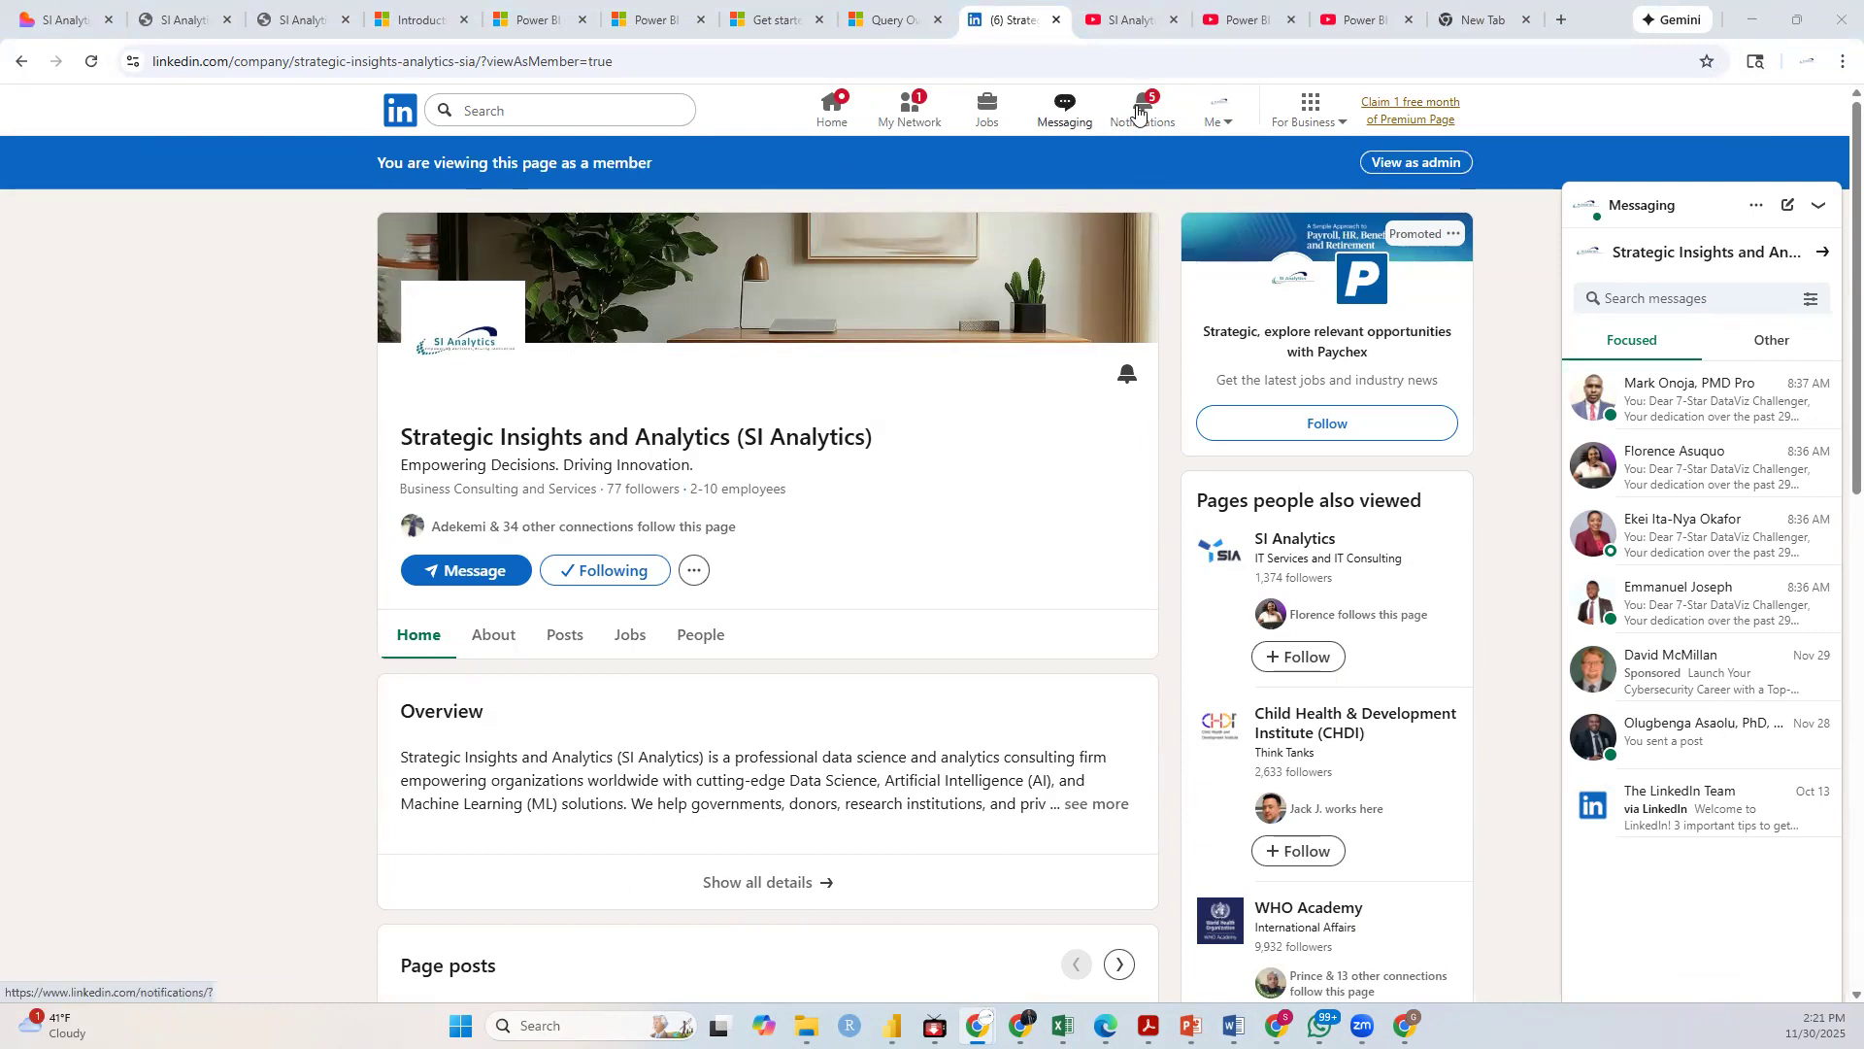
Step: Search Google for gapminder in the new tab and open Gapminder's Download the data page
{"action": "left_click", "coordinate": [833, 106]}
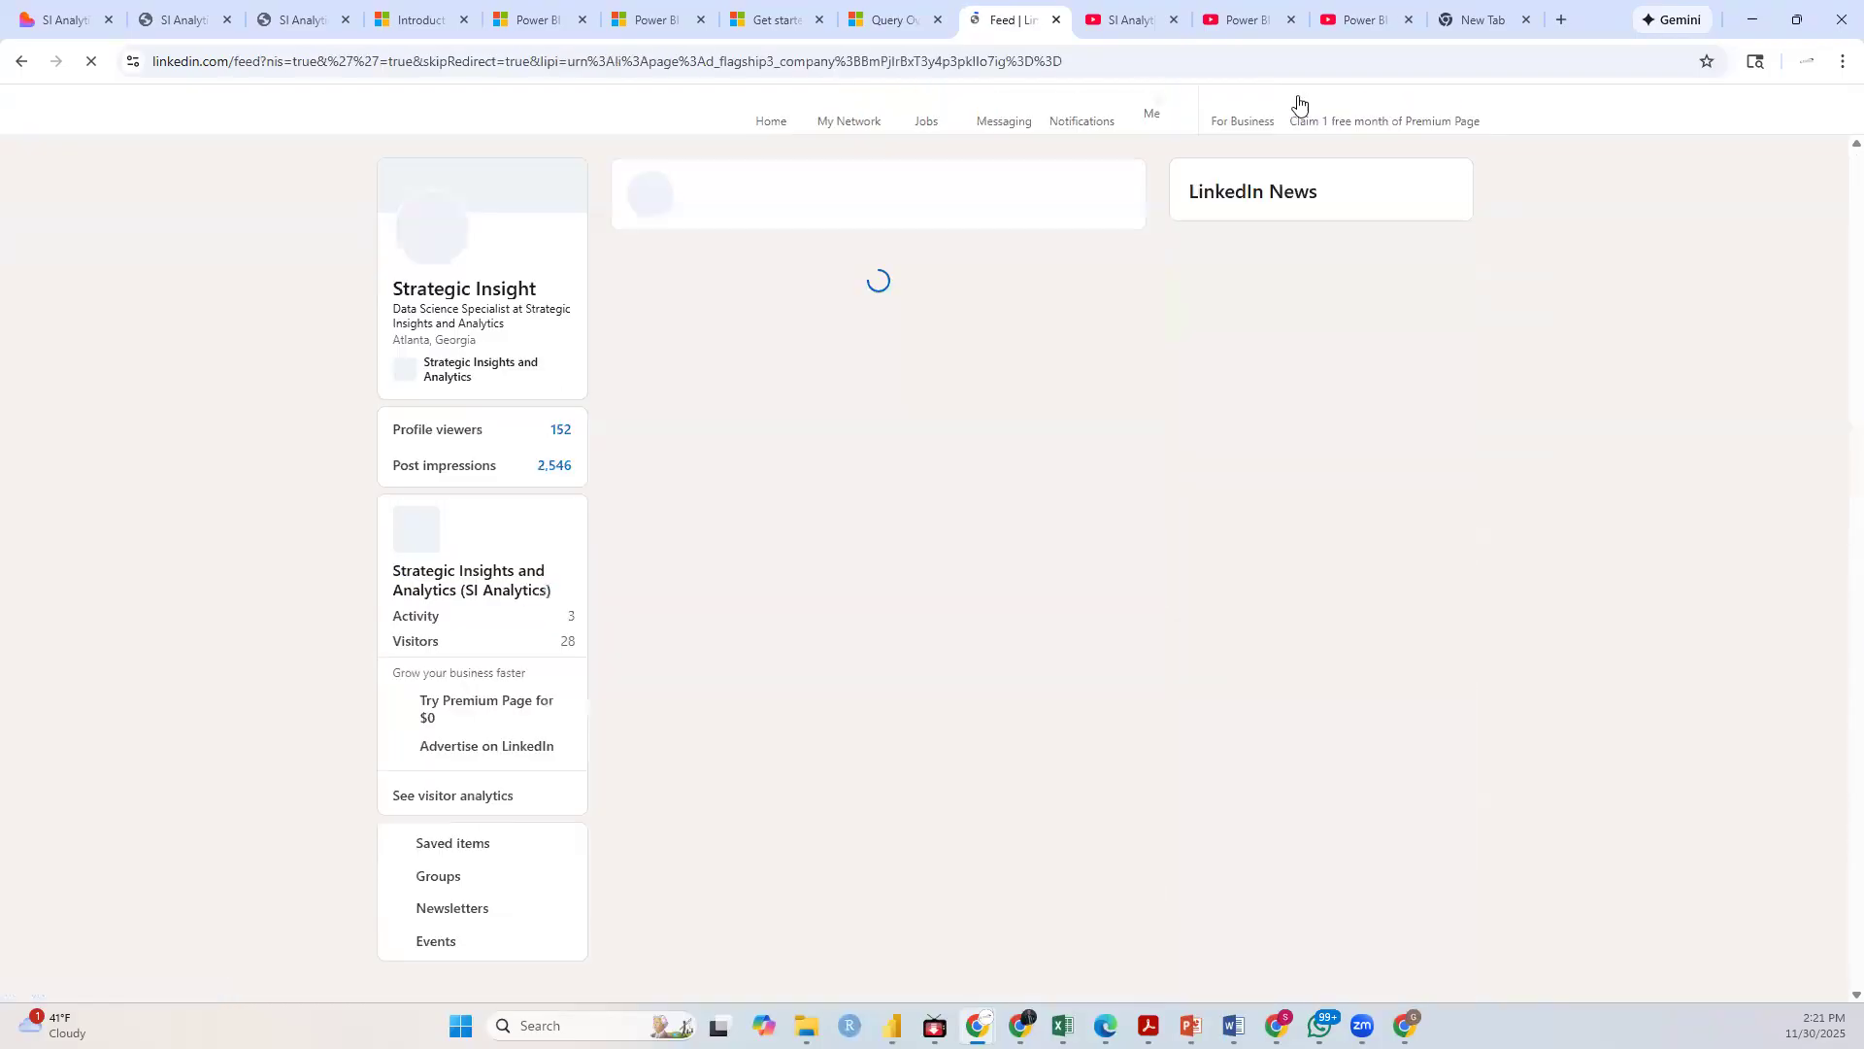
{"action": "left_click", "coordinate": [1471, 20]}
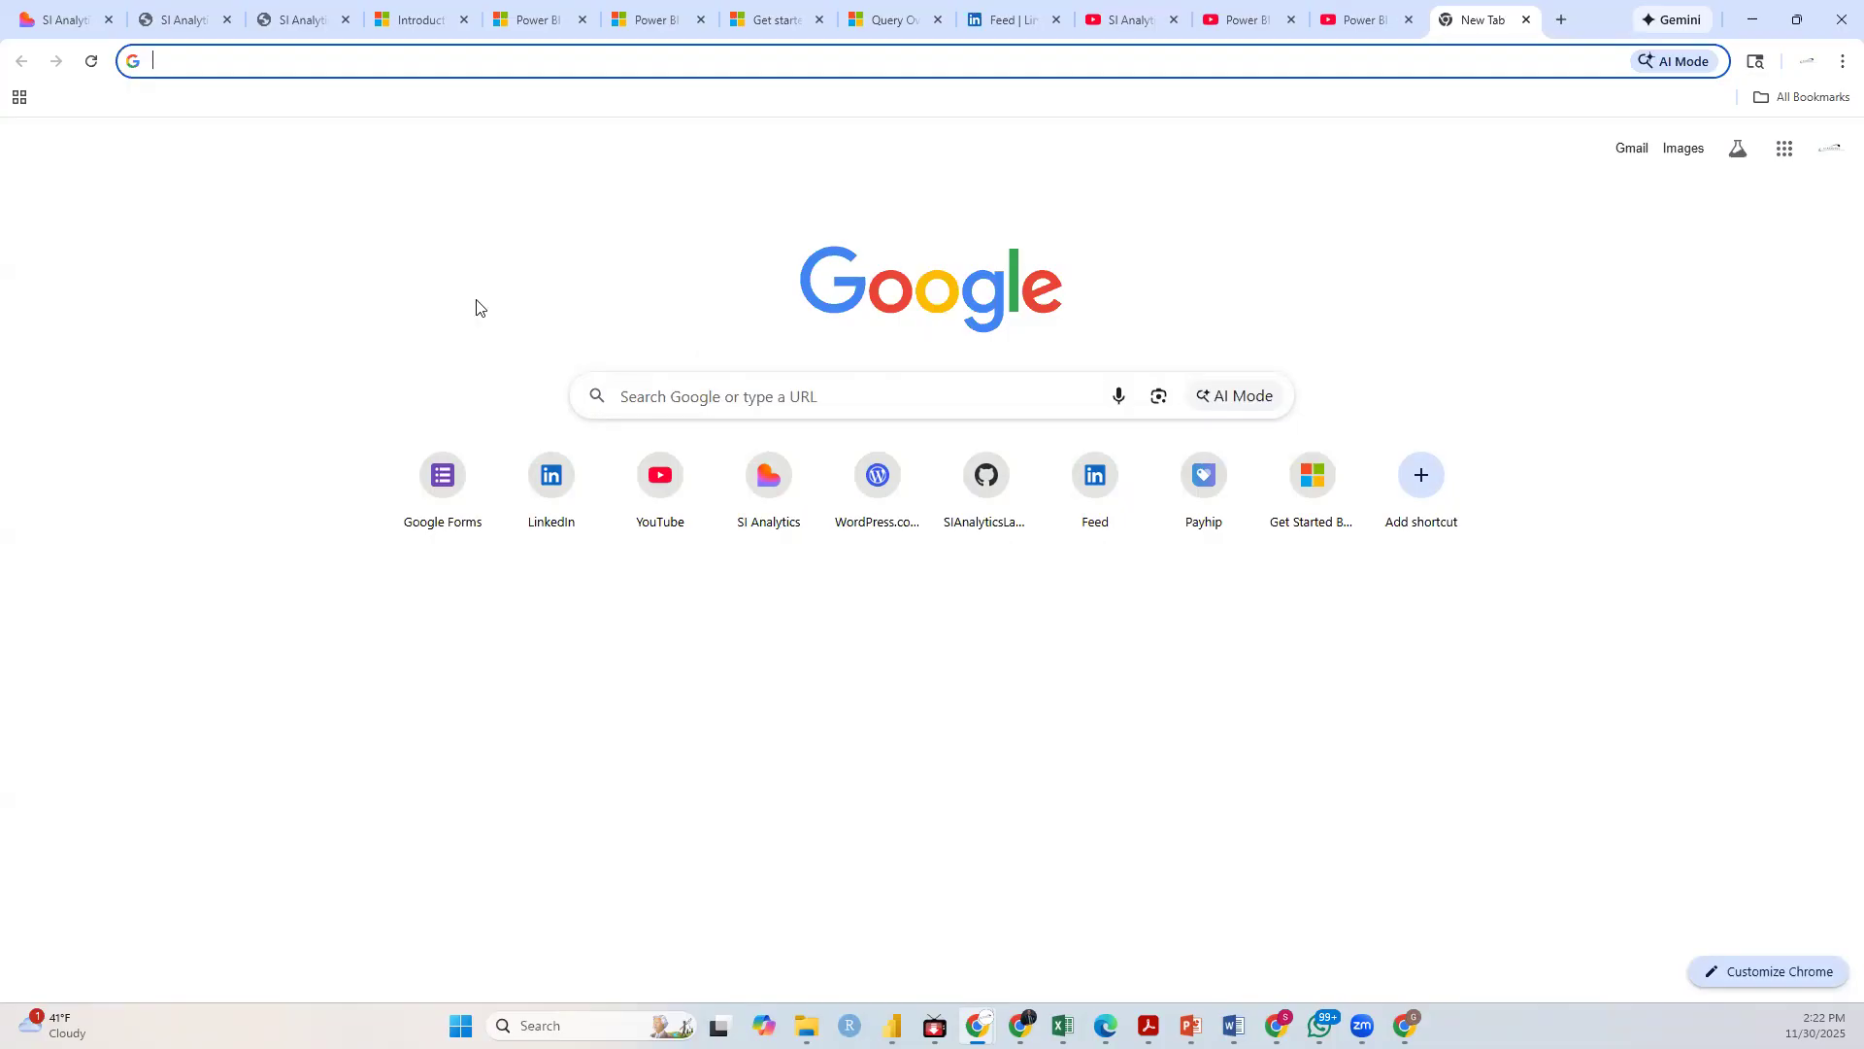
{"action": "left_click", "coordinate": [664, 392]}
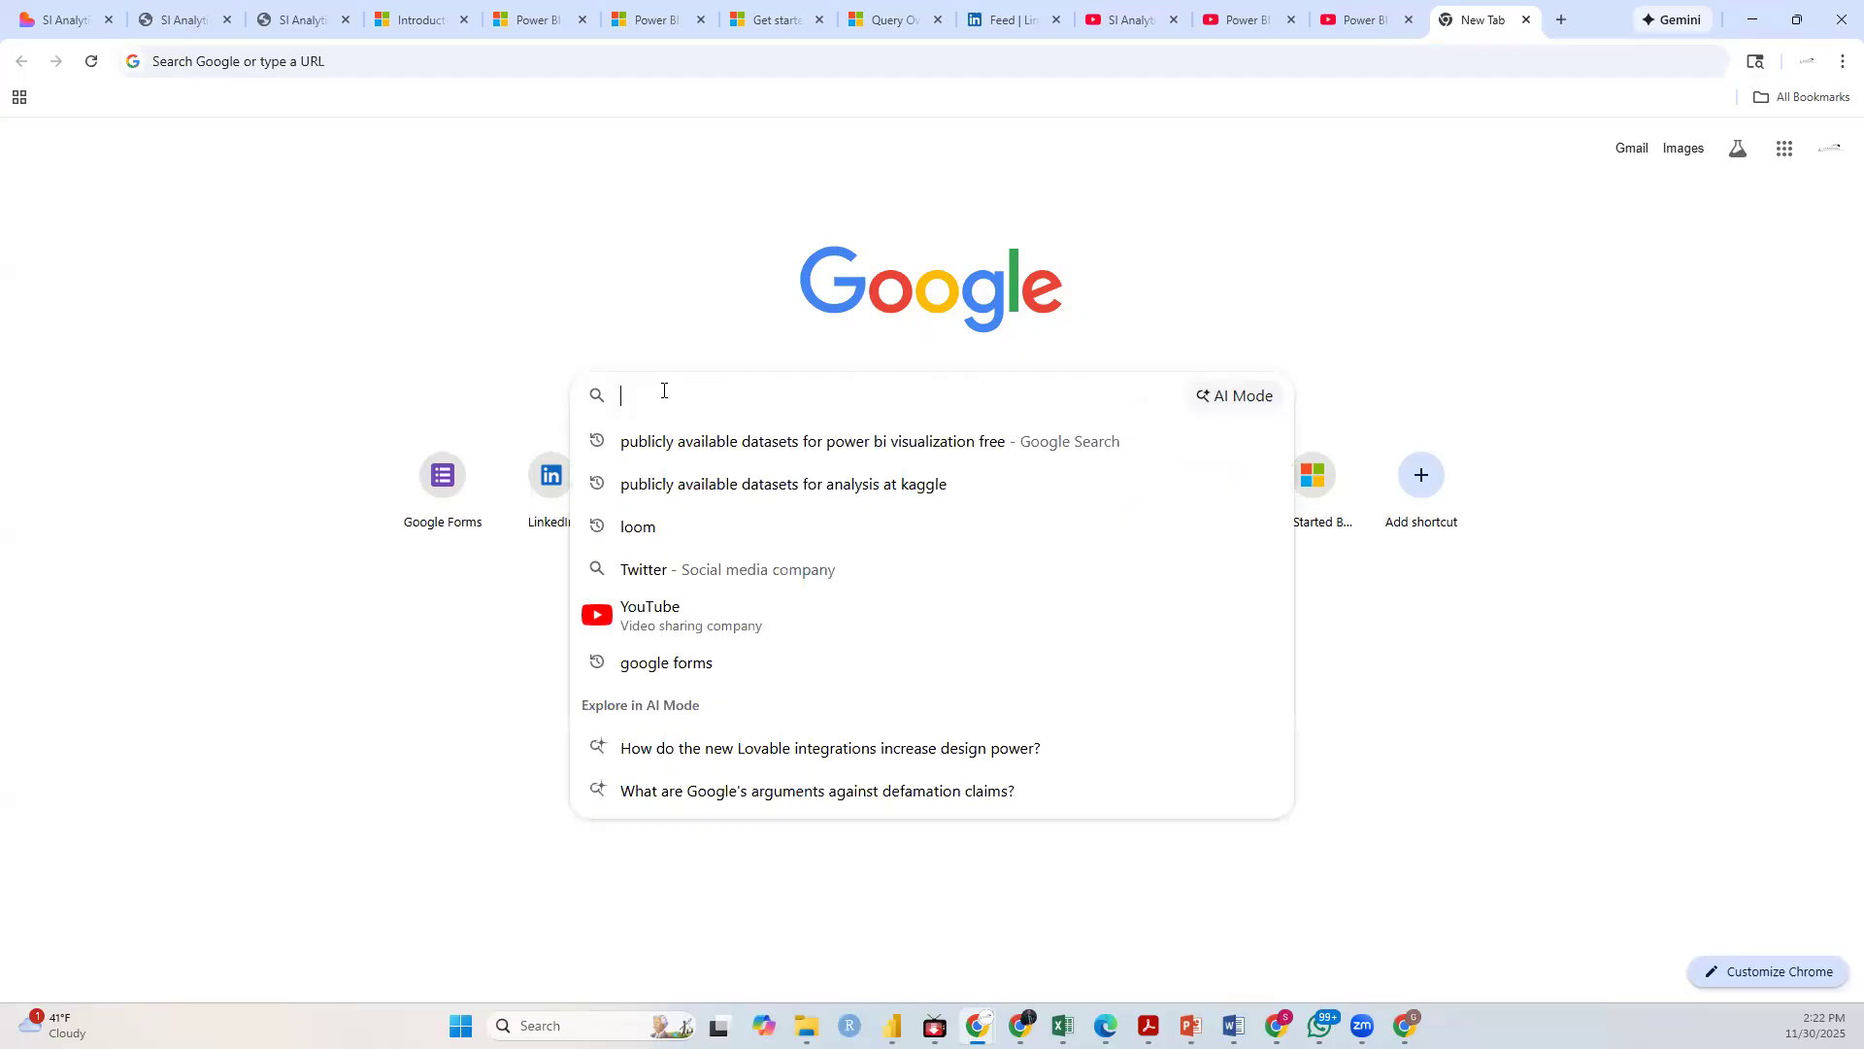
{"action": "type", "text": "Gapmin"}
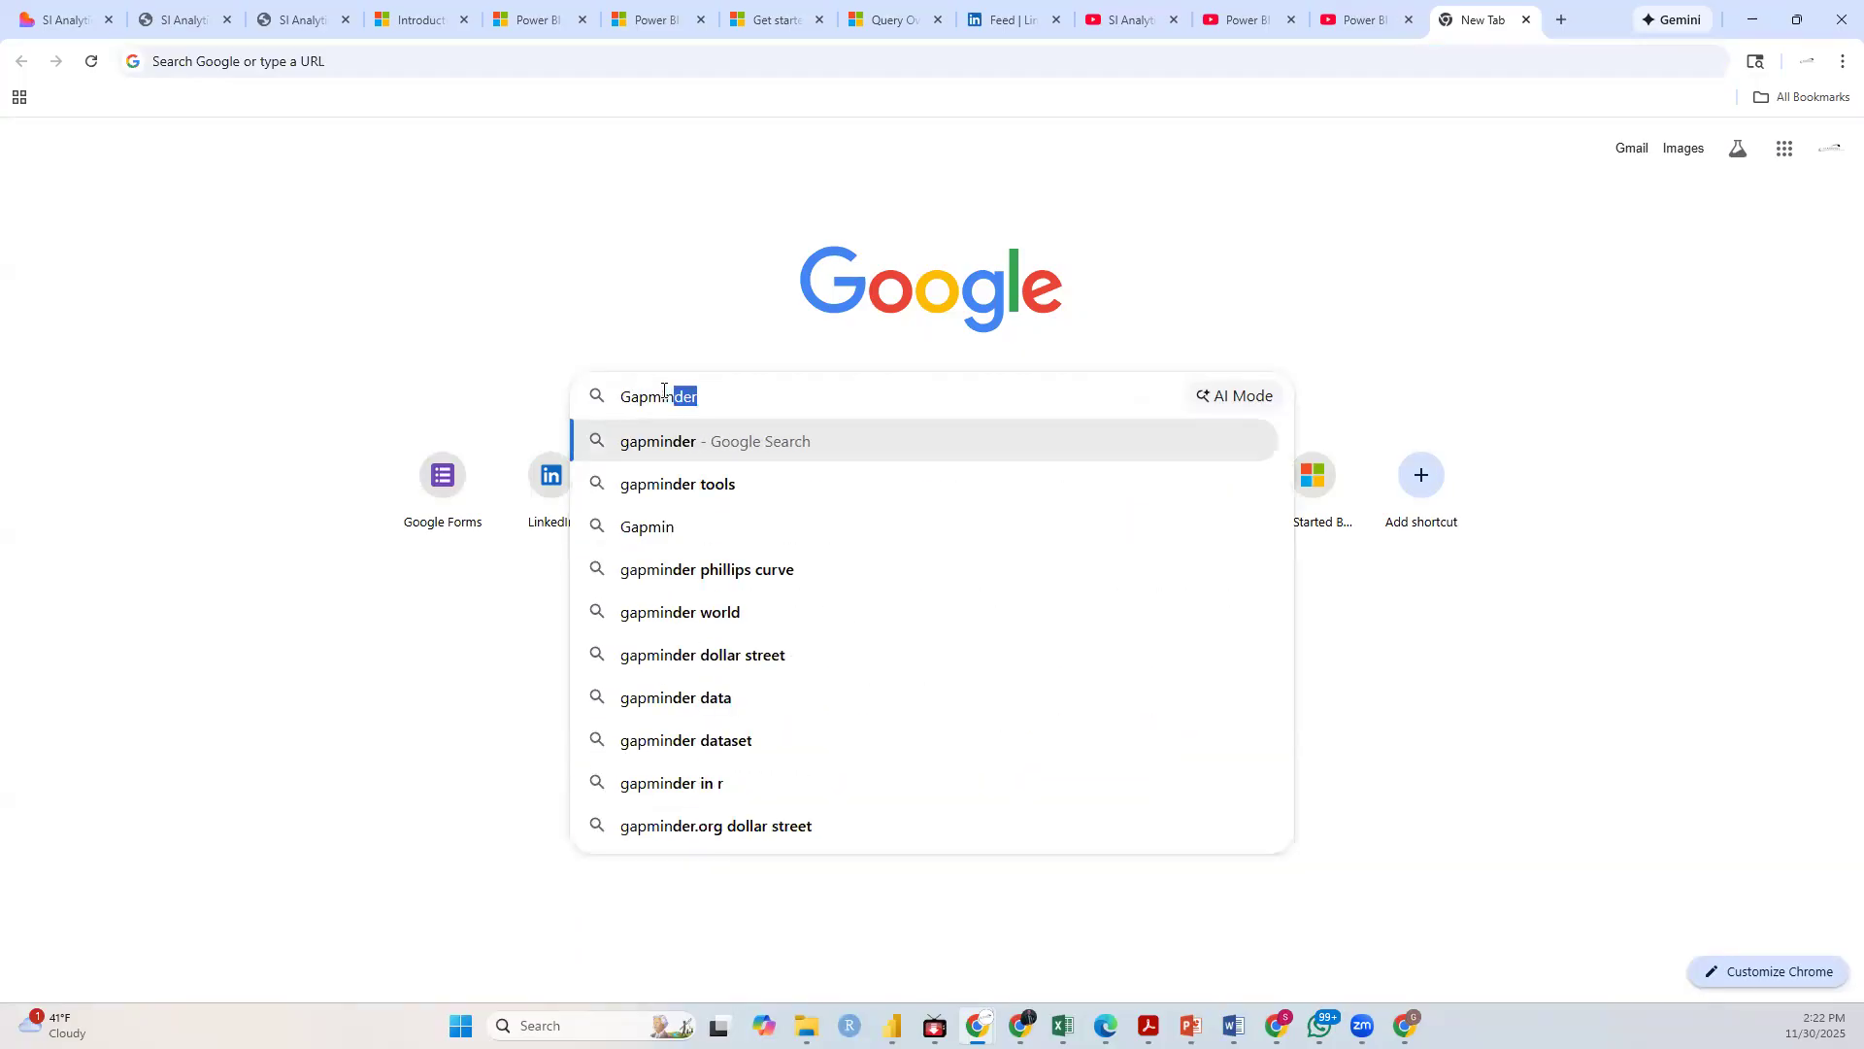
{"action": "key", "text": "Return"}
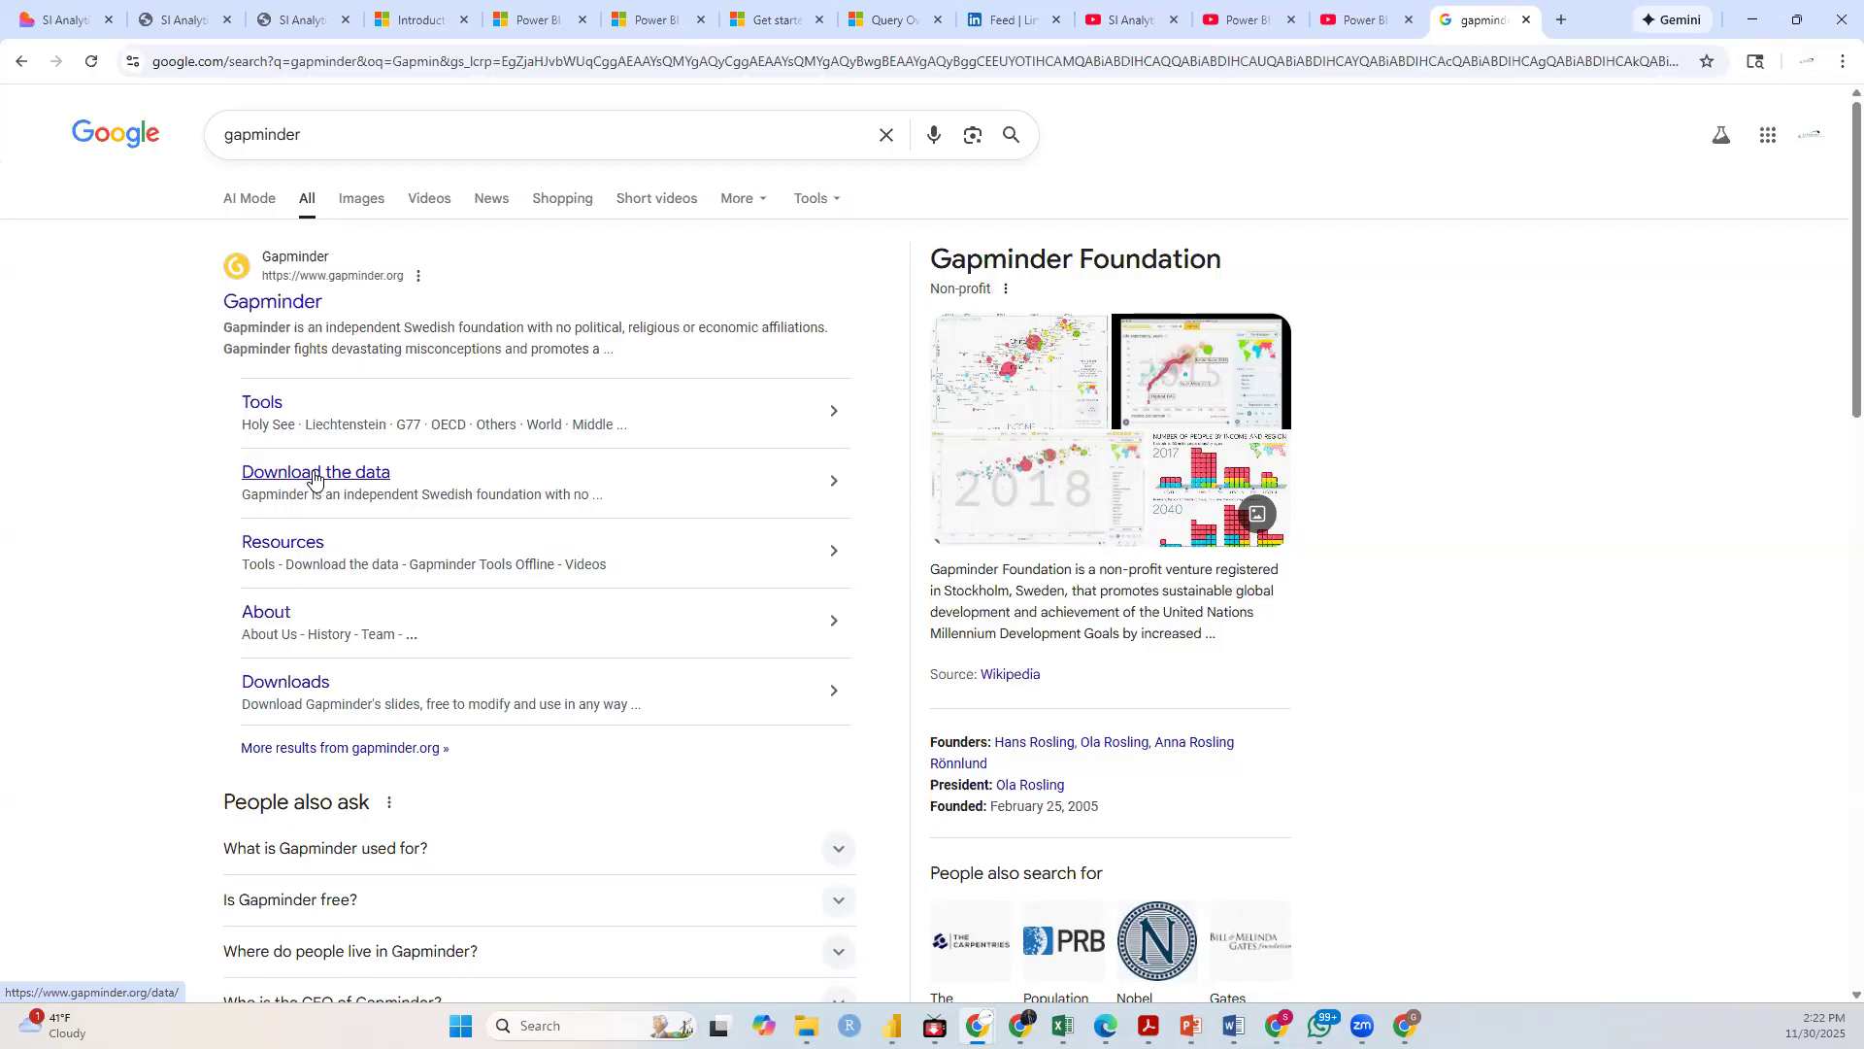
{"action": "left_click", "coordinate": [306, 476]}
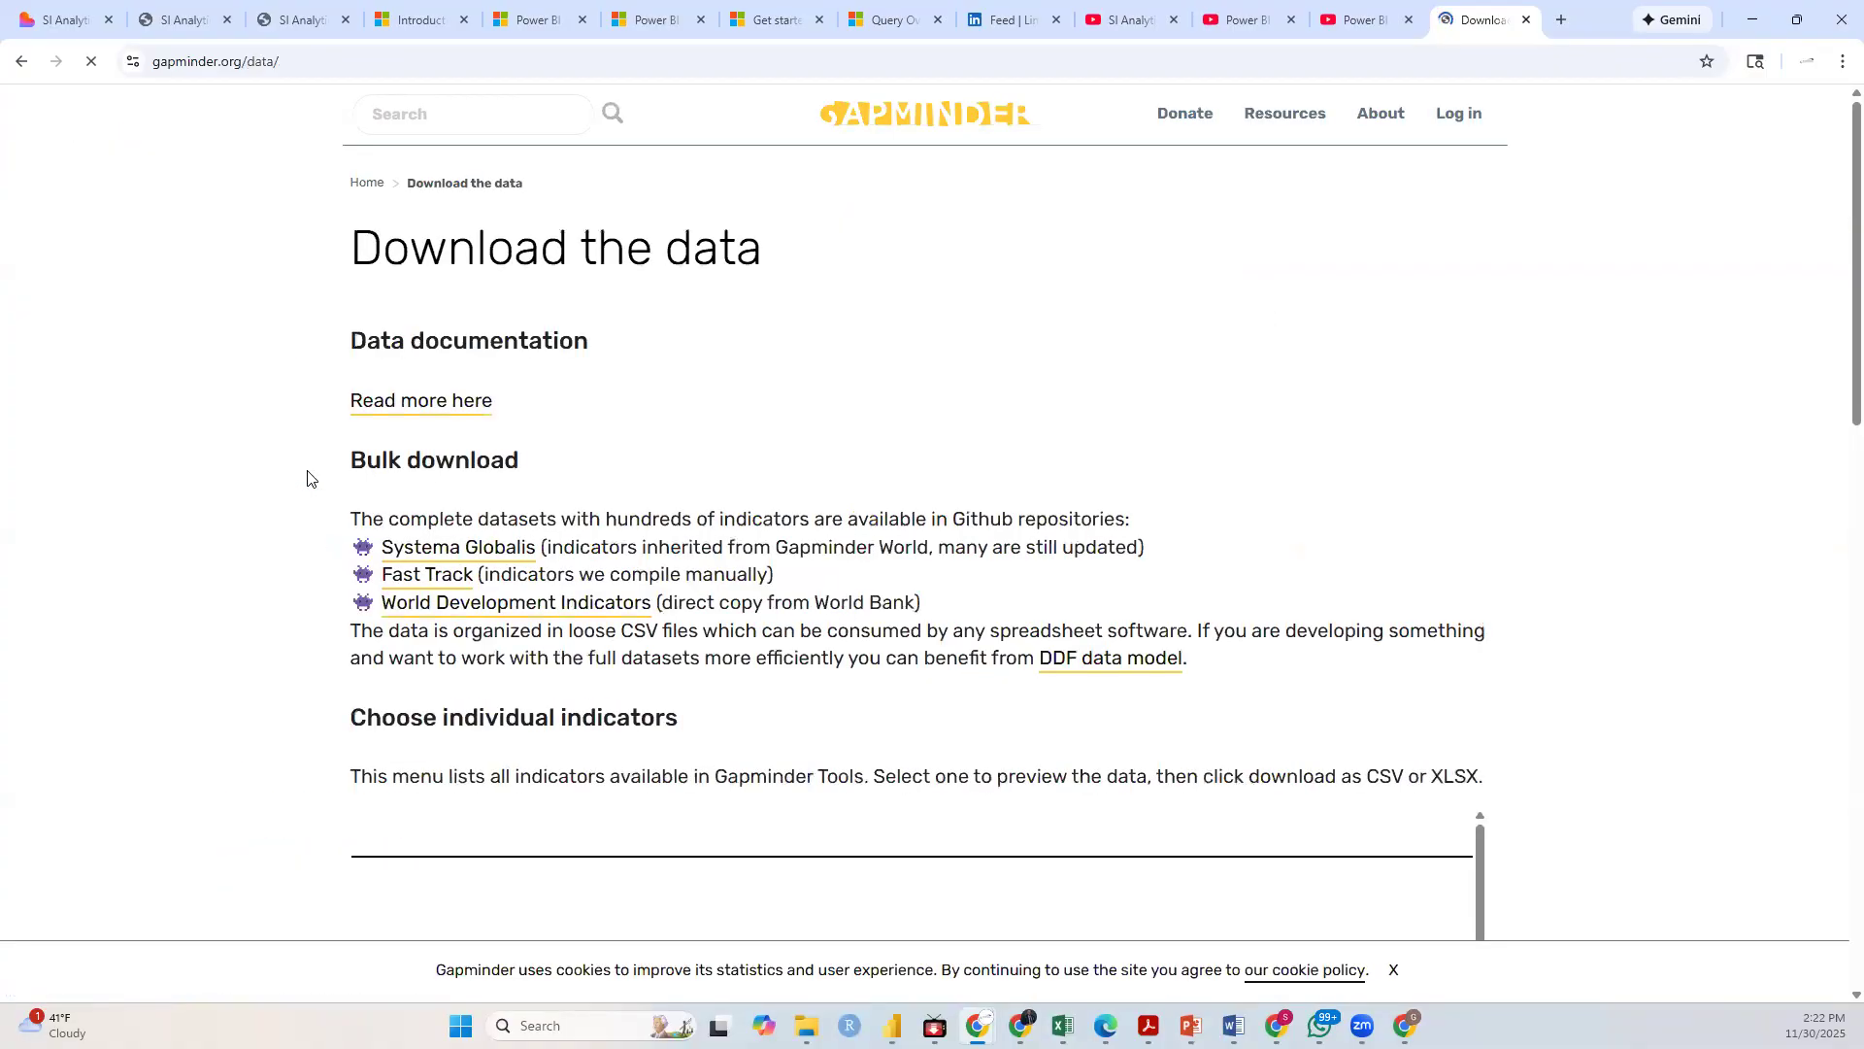
Step: Examine the bulk download options and the list of individual indicators and topic categories on the Gapminder data page
{"action": "scroll", "coordinate": [744, 363], "scroll_direction": "down", "scroll_amount": 1}
{"action": "scroll", "coordinate": [745, 363], "scroll_direction": "down", "scroll_amount": 5}
{"action": "scroll", "coordinate": [745, 363], "scroll_direction": "up", "scroll_amount": 6}
{"action": "scroll", "coordinate": [745, 363], "scroll_direction": "down", "scroll_amount": 2}
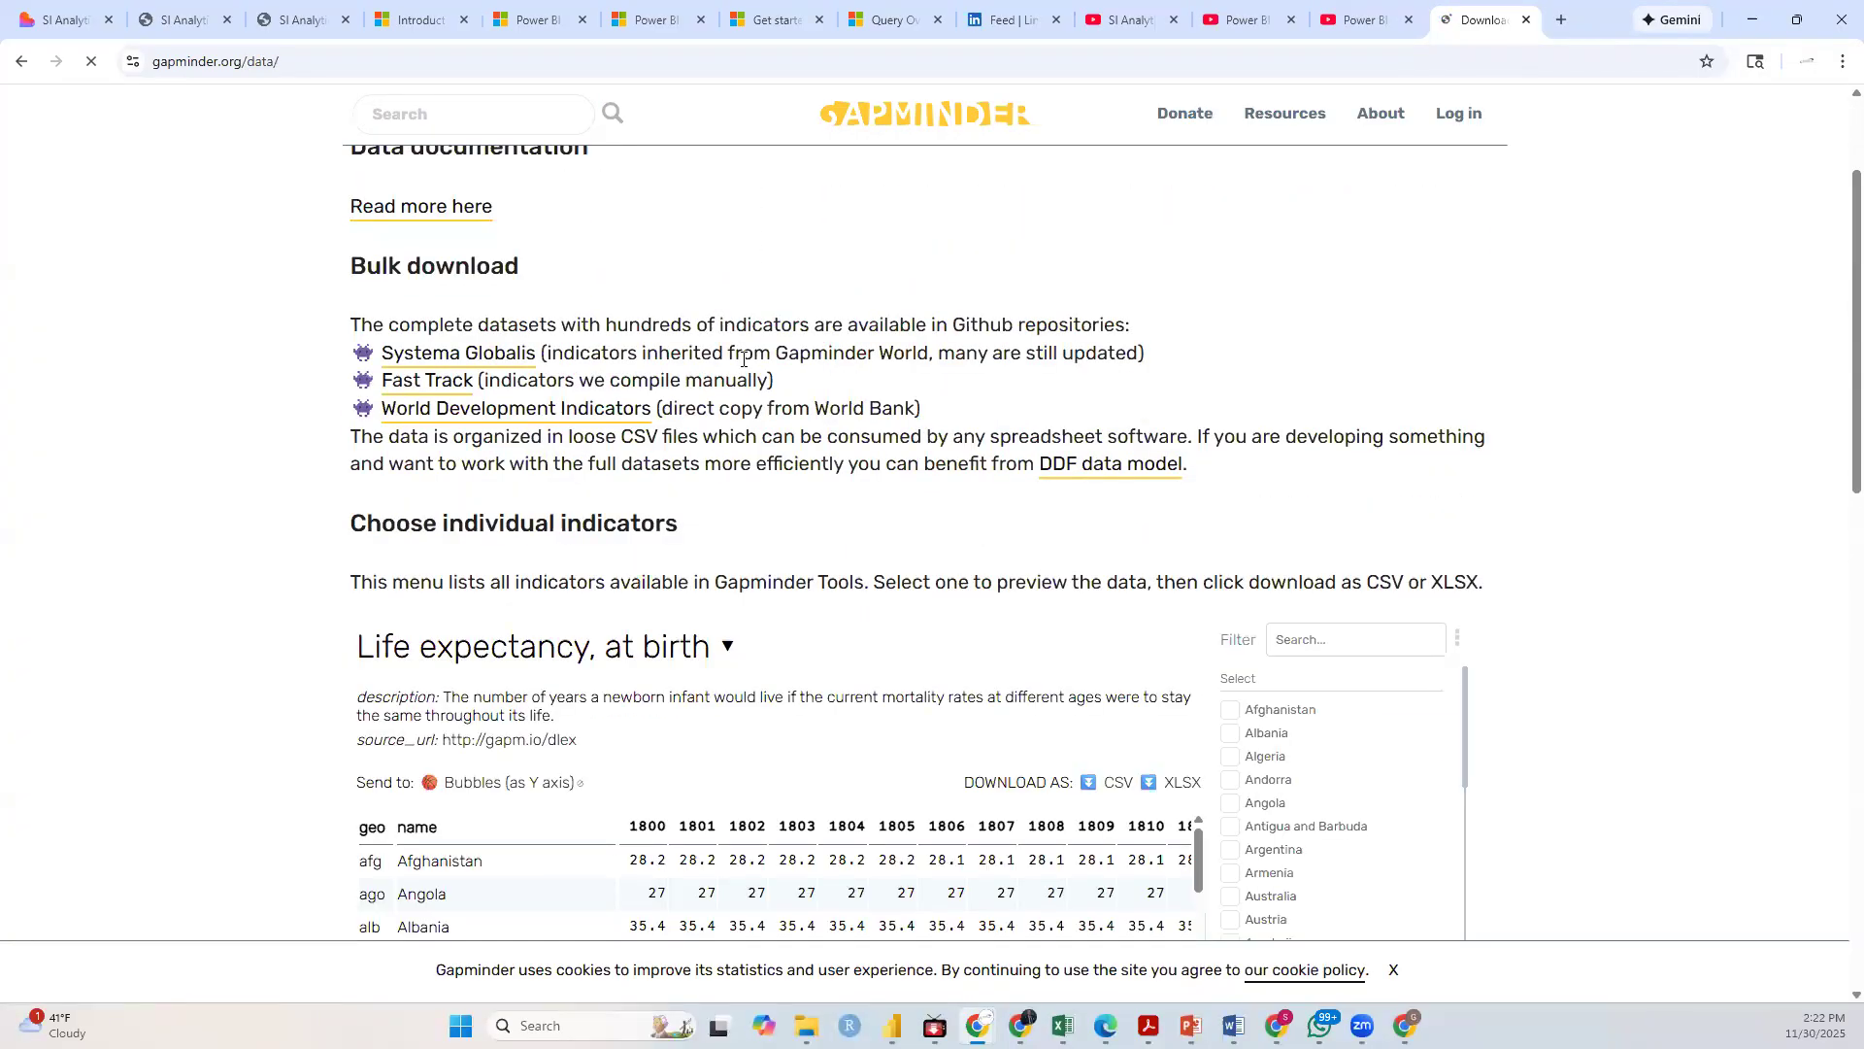
{"action": "scroll", "coordinate": [743, 361], "scroll_direction": "down", "scroll_amount": 2}
{"action": "scroll", "coordinate": [743, 359], "scroll_direction": "down", "scroll_amount": 1}
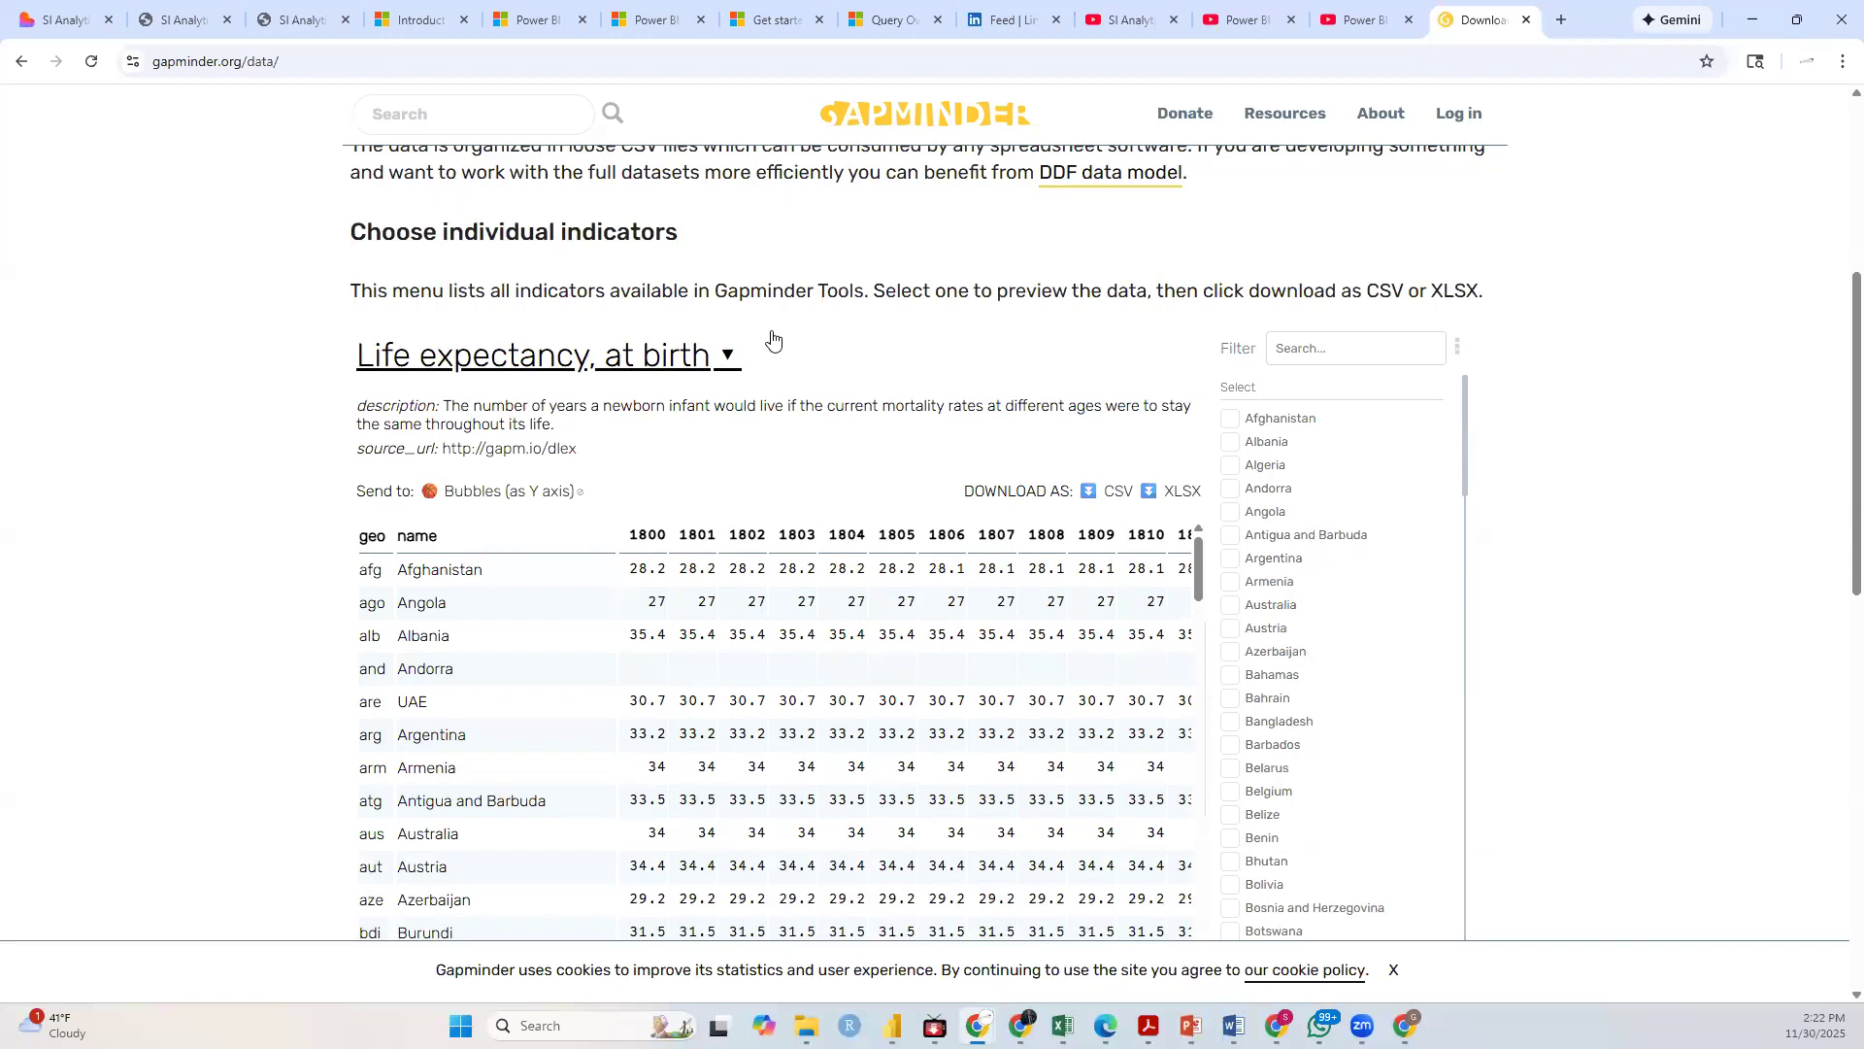
{"action": "left_click", "coordinate": [724, 359]}
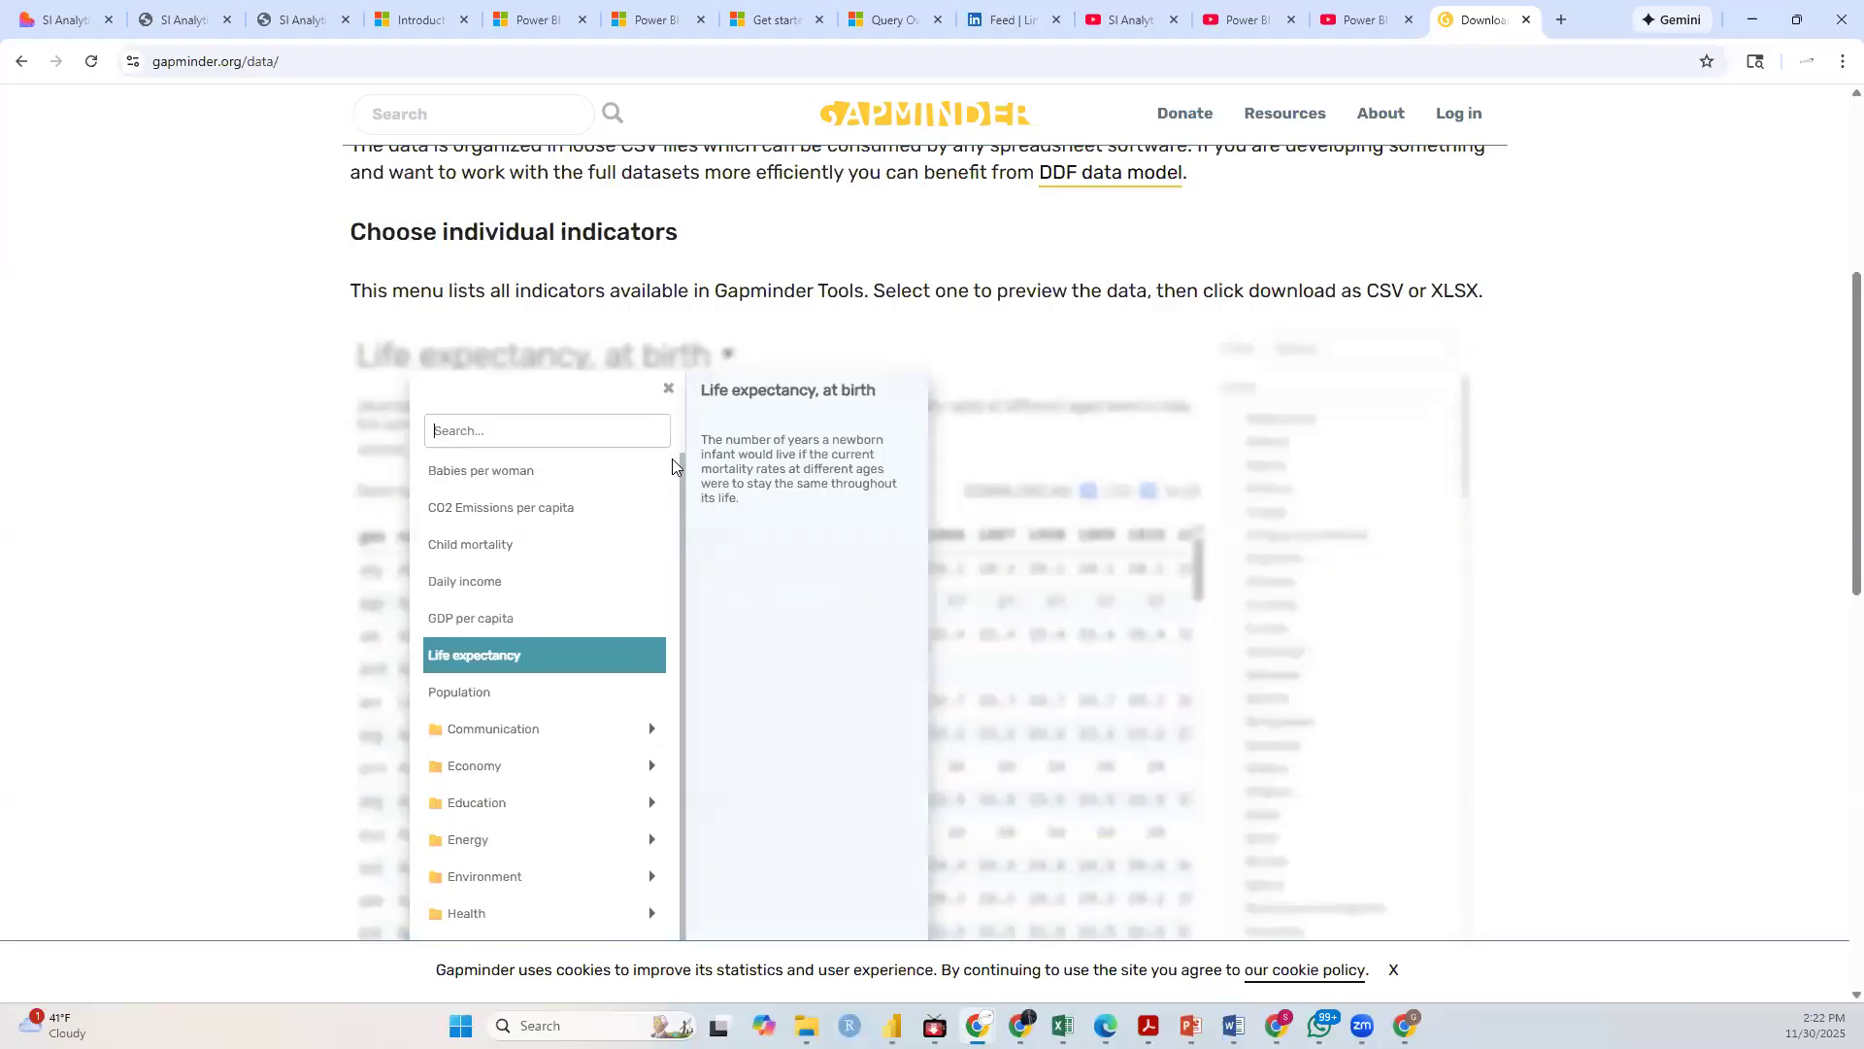
{"action": "scroll", "coordinate": [570, 699], "scroll_direction": "down", "scroll_amount": 1}
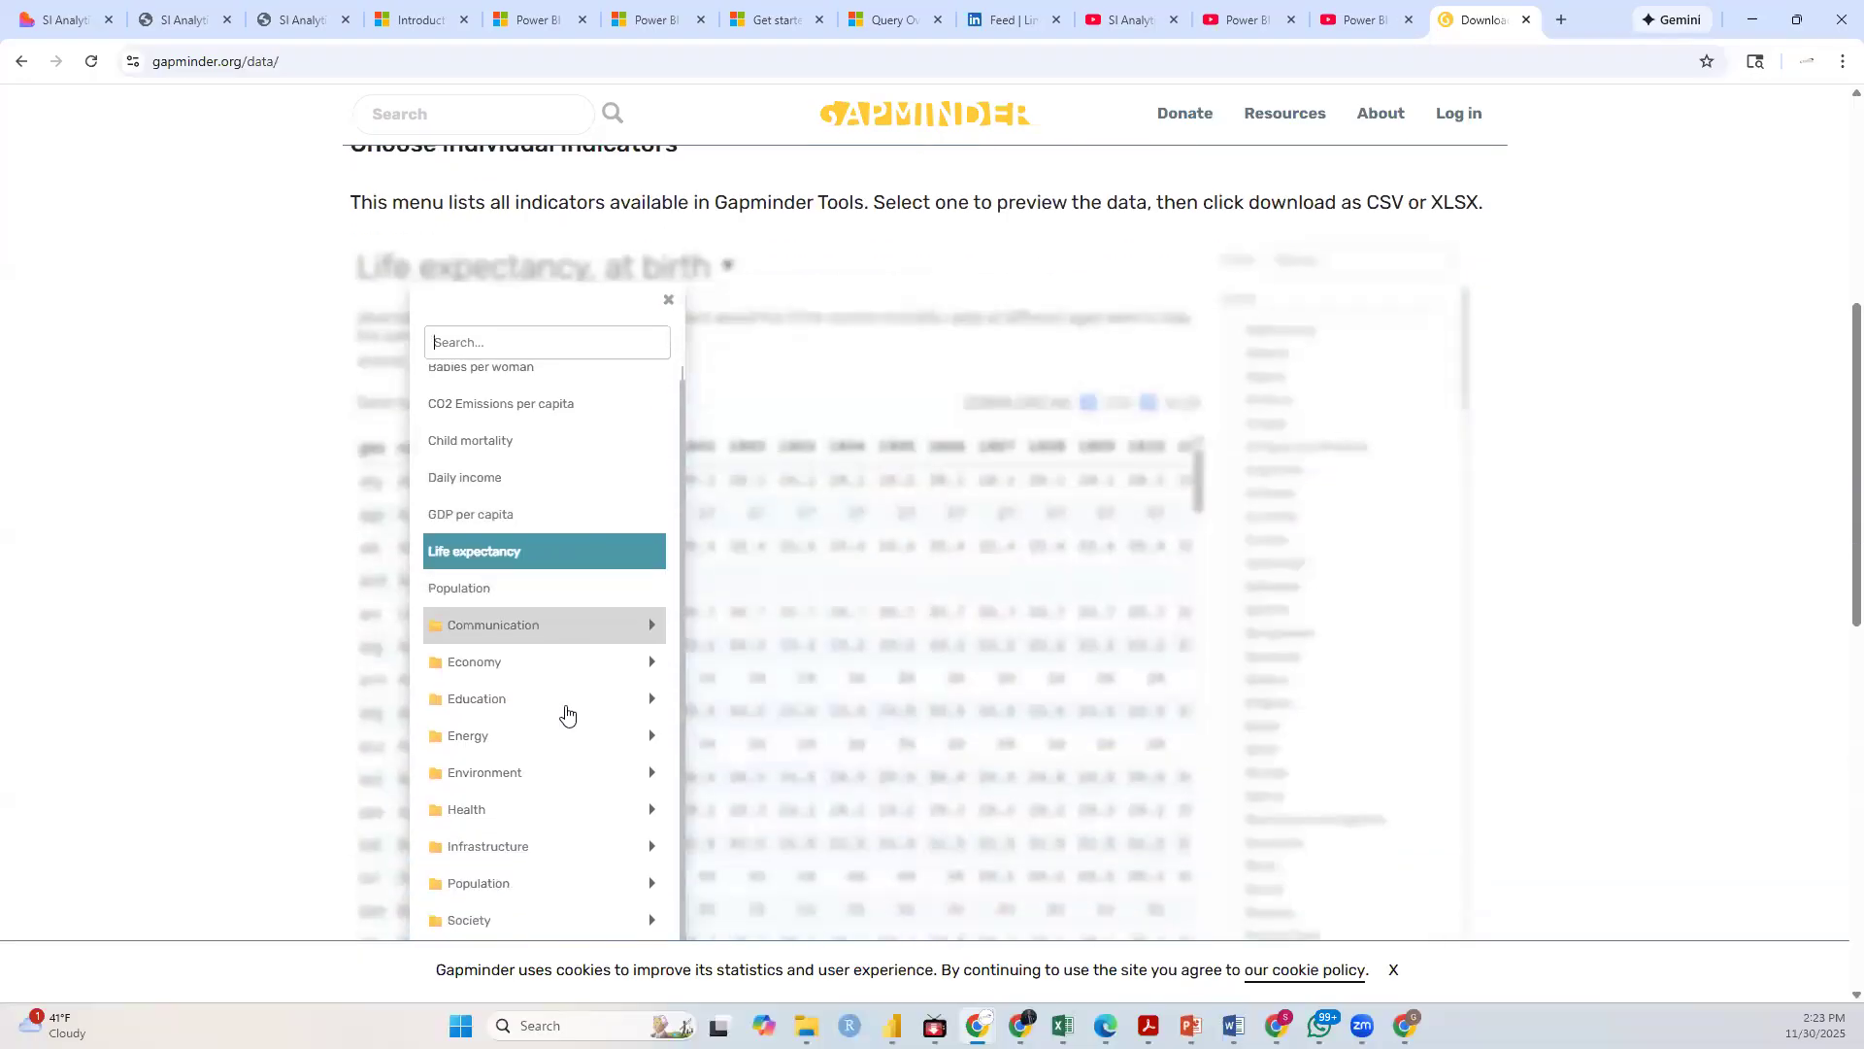
{"action": "scroll", "coordinate": [502, 707], "scroll_direction": "down", "scroll_amount": 2}
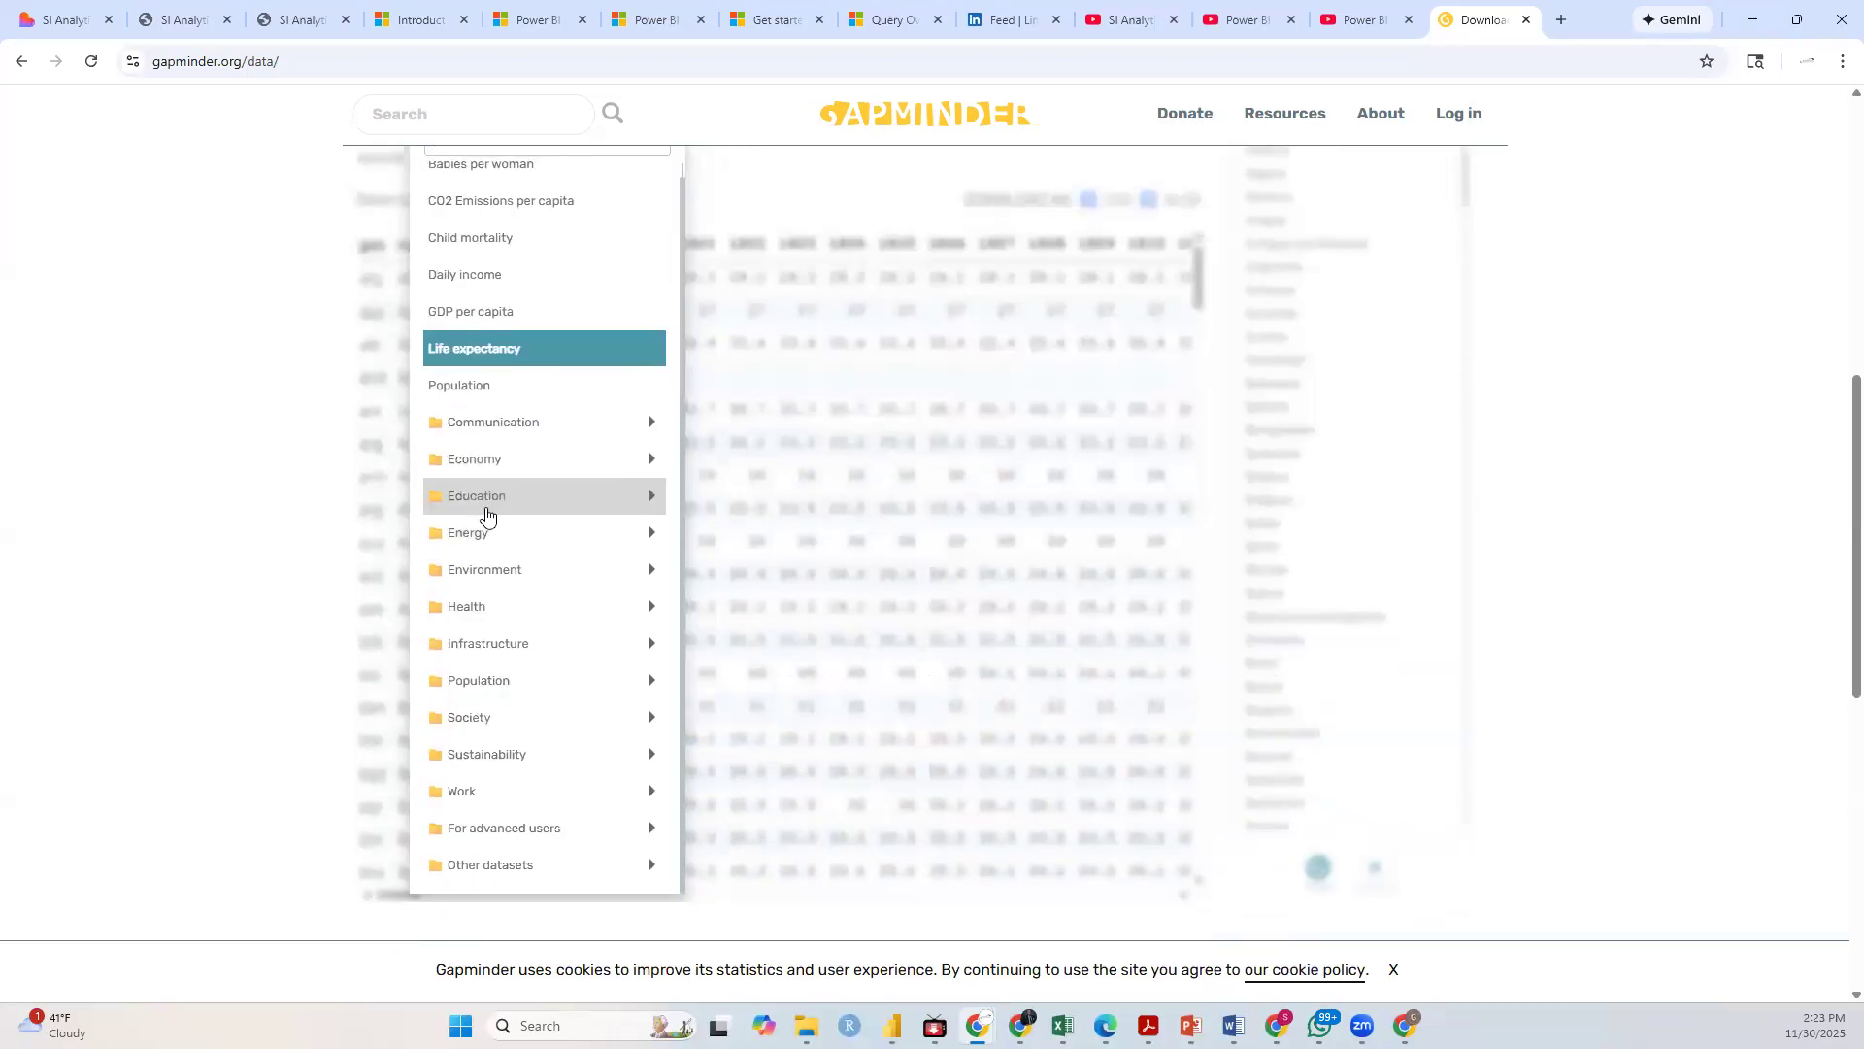
{"action": "scroll", "coordinate": [500, 551], "scroll_direction": "down", "scroll_amount": 1}
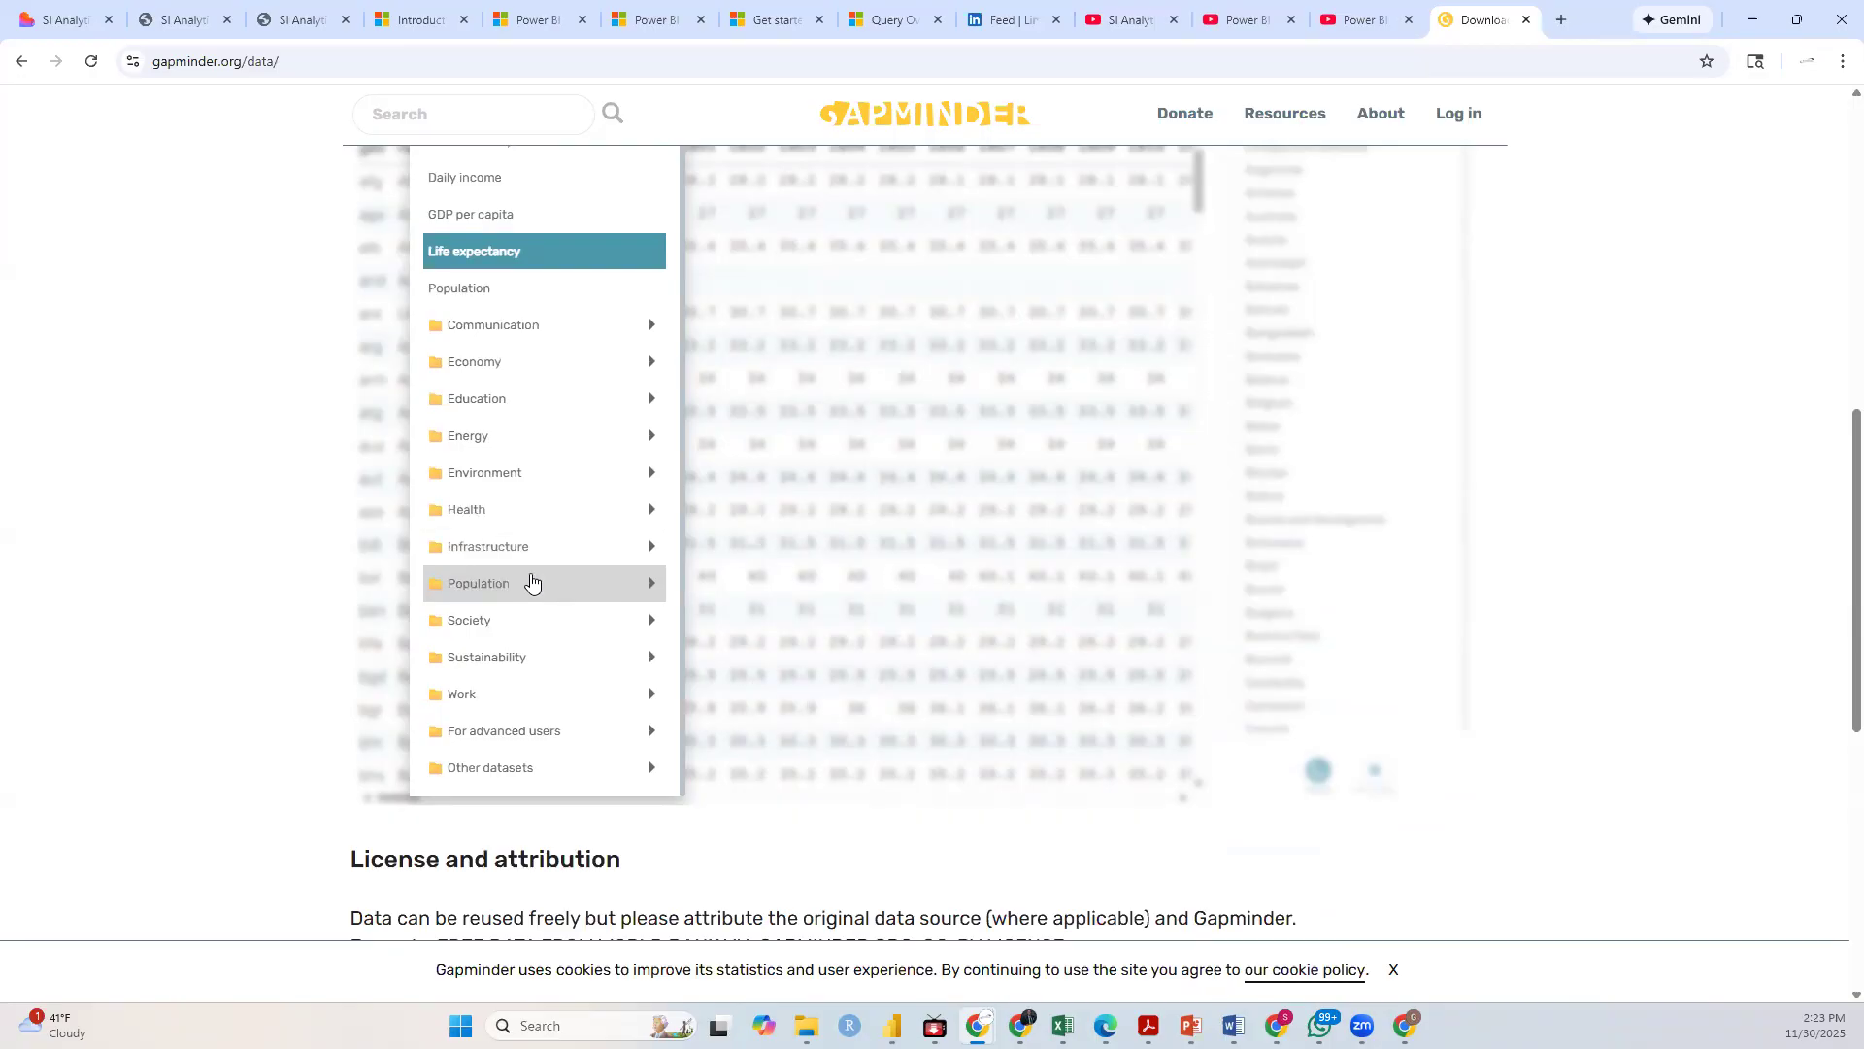
{"action": "scroll", "coordinate": [532, 580], "scroll_direction": "up", "scroll_amount": 1}
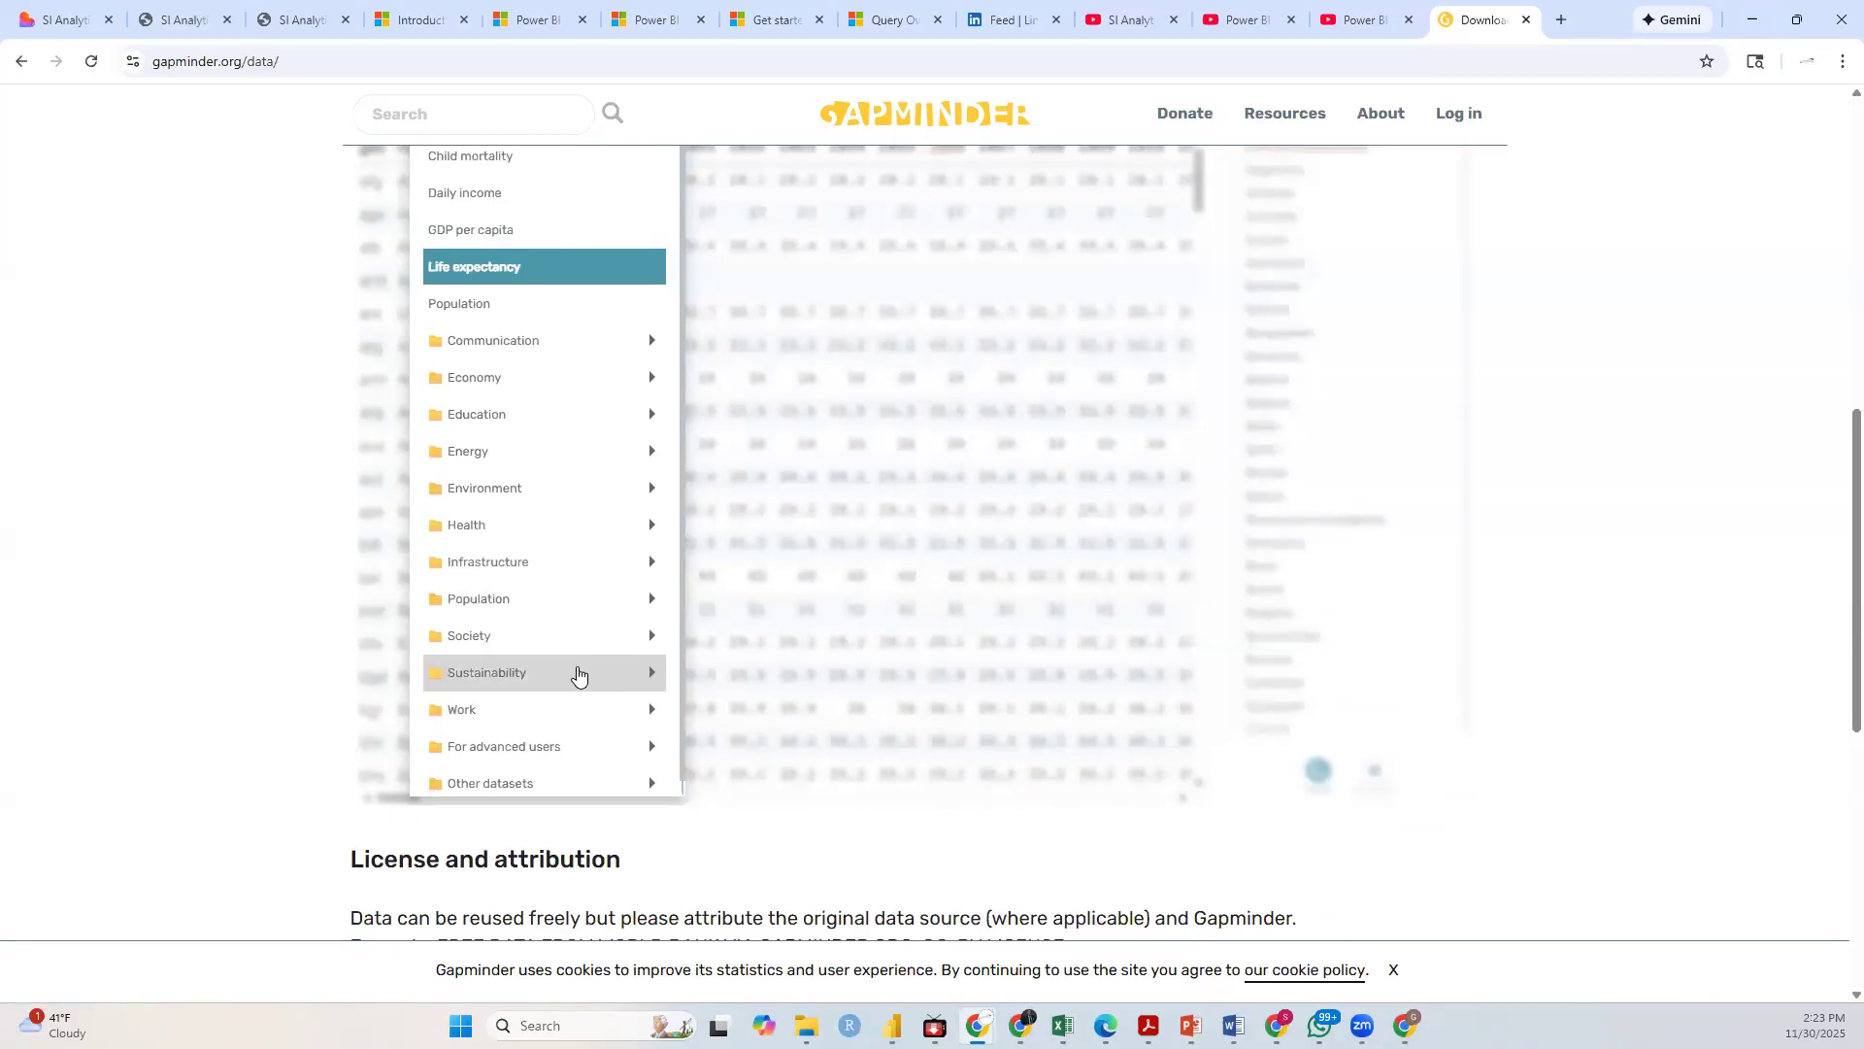
Step: Choose GDP per capita as the indicator and review its data preview and download options
{"action": "left_click", "coordinate": [471, 231]}
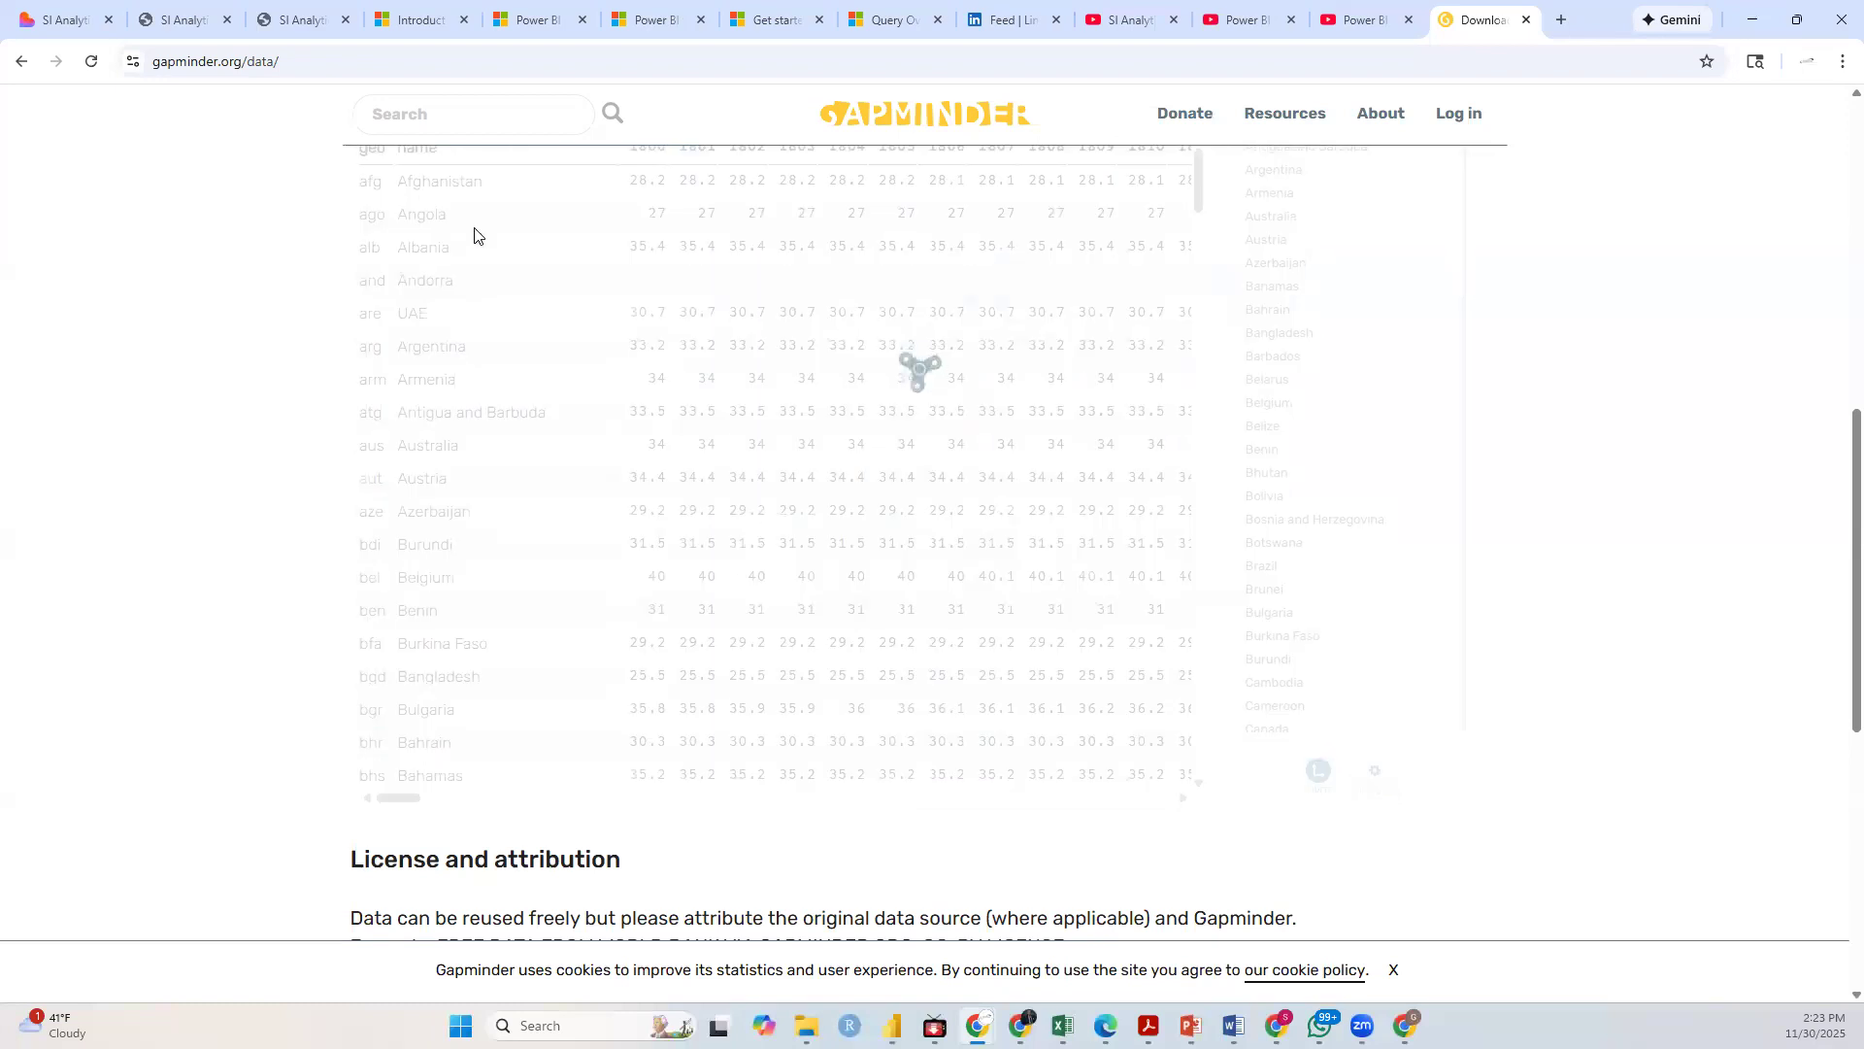
{"action": "scroll", "coordinate": [741, 471], "scroll_direction": "up", "scroll_amount": 3}
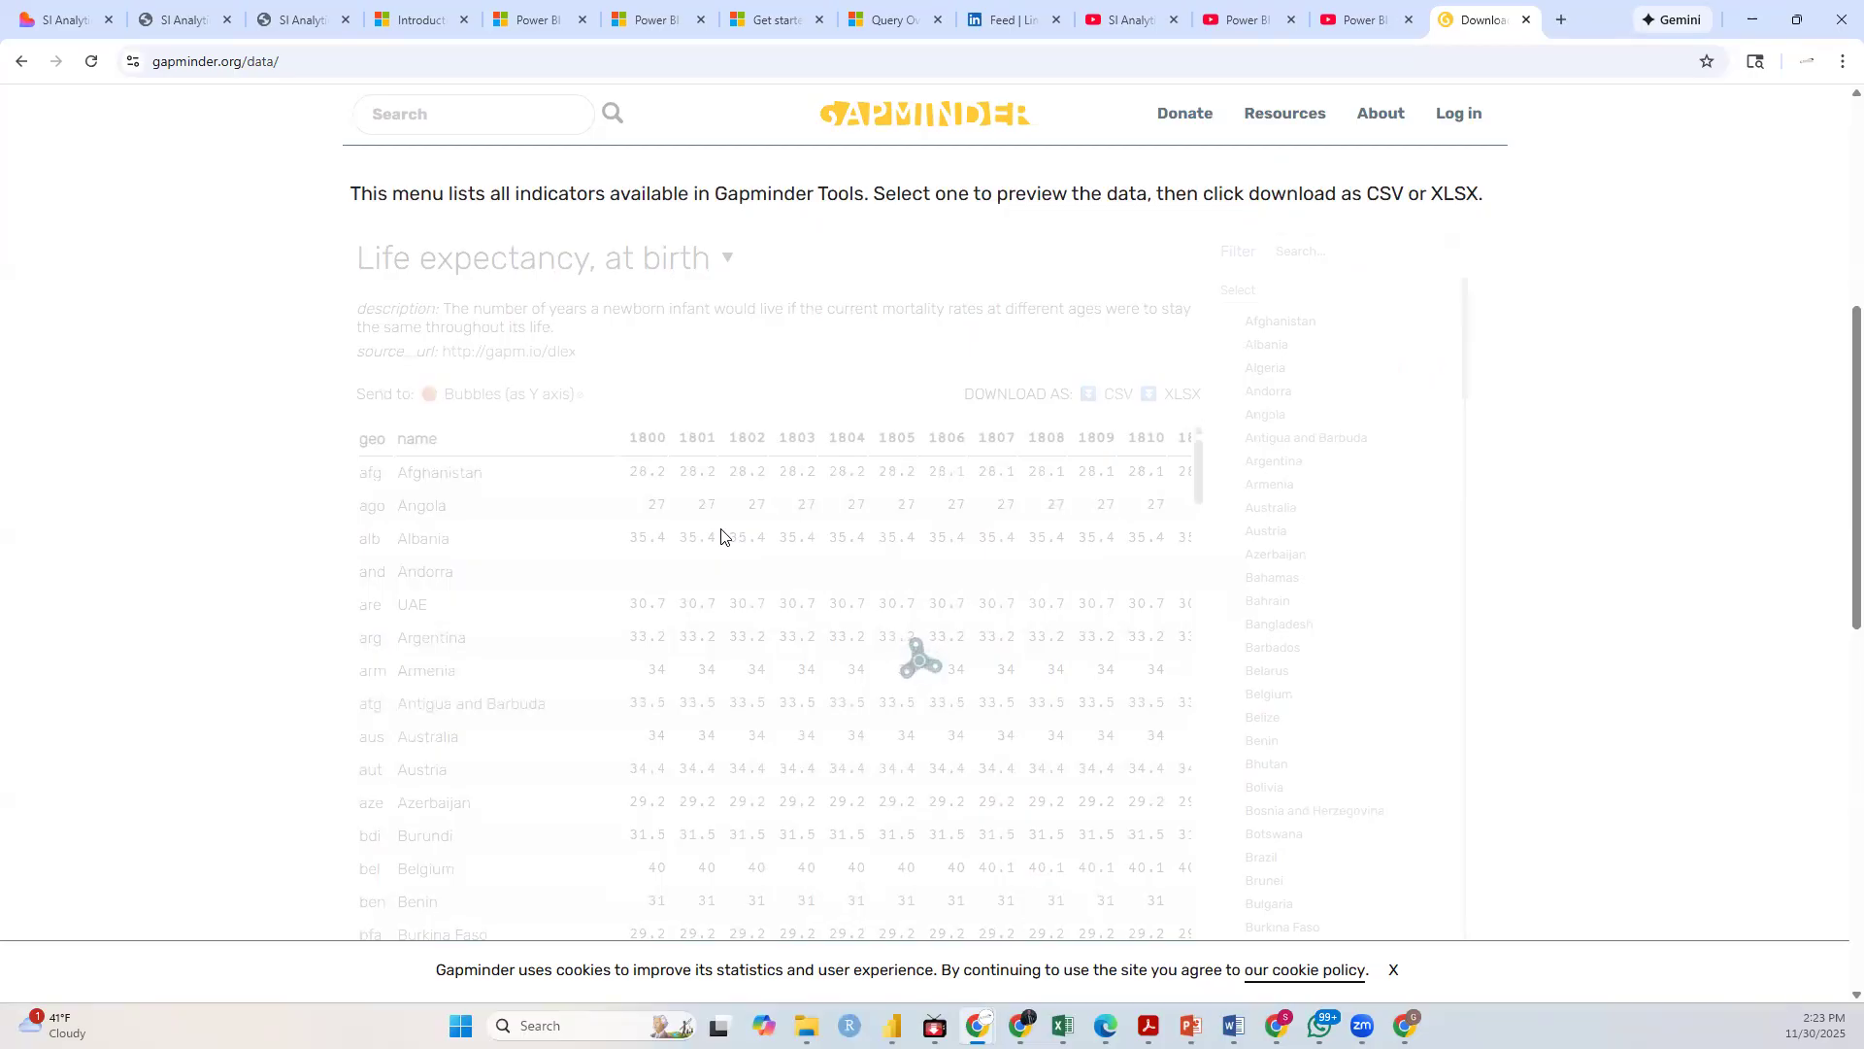
{"action": "scroll", "coordinate": [724, 481], "scroll_direction": "up", "scroll_amount": 4}
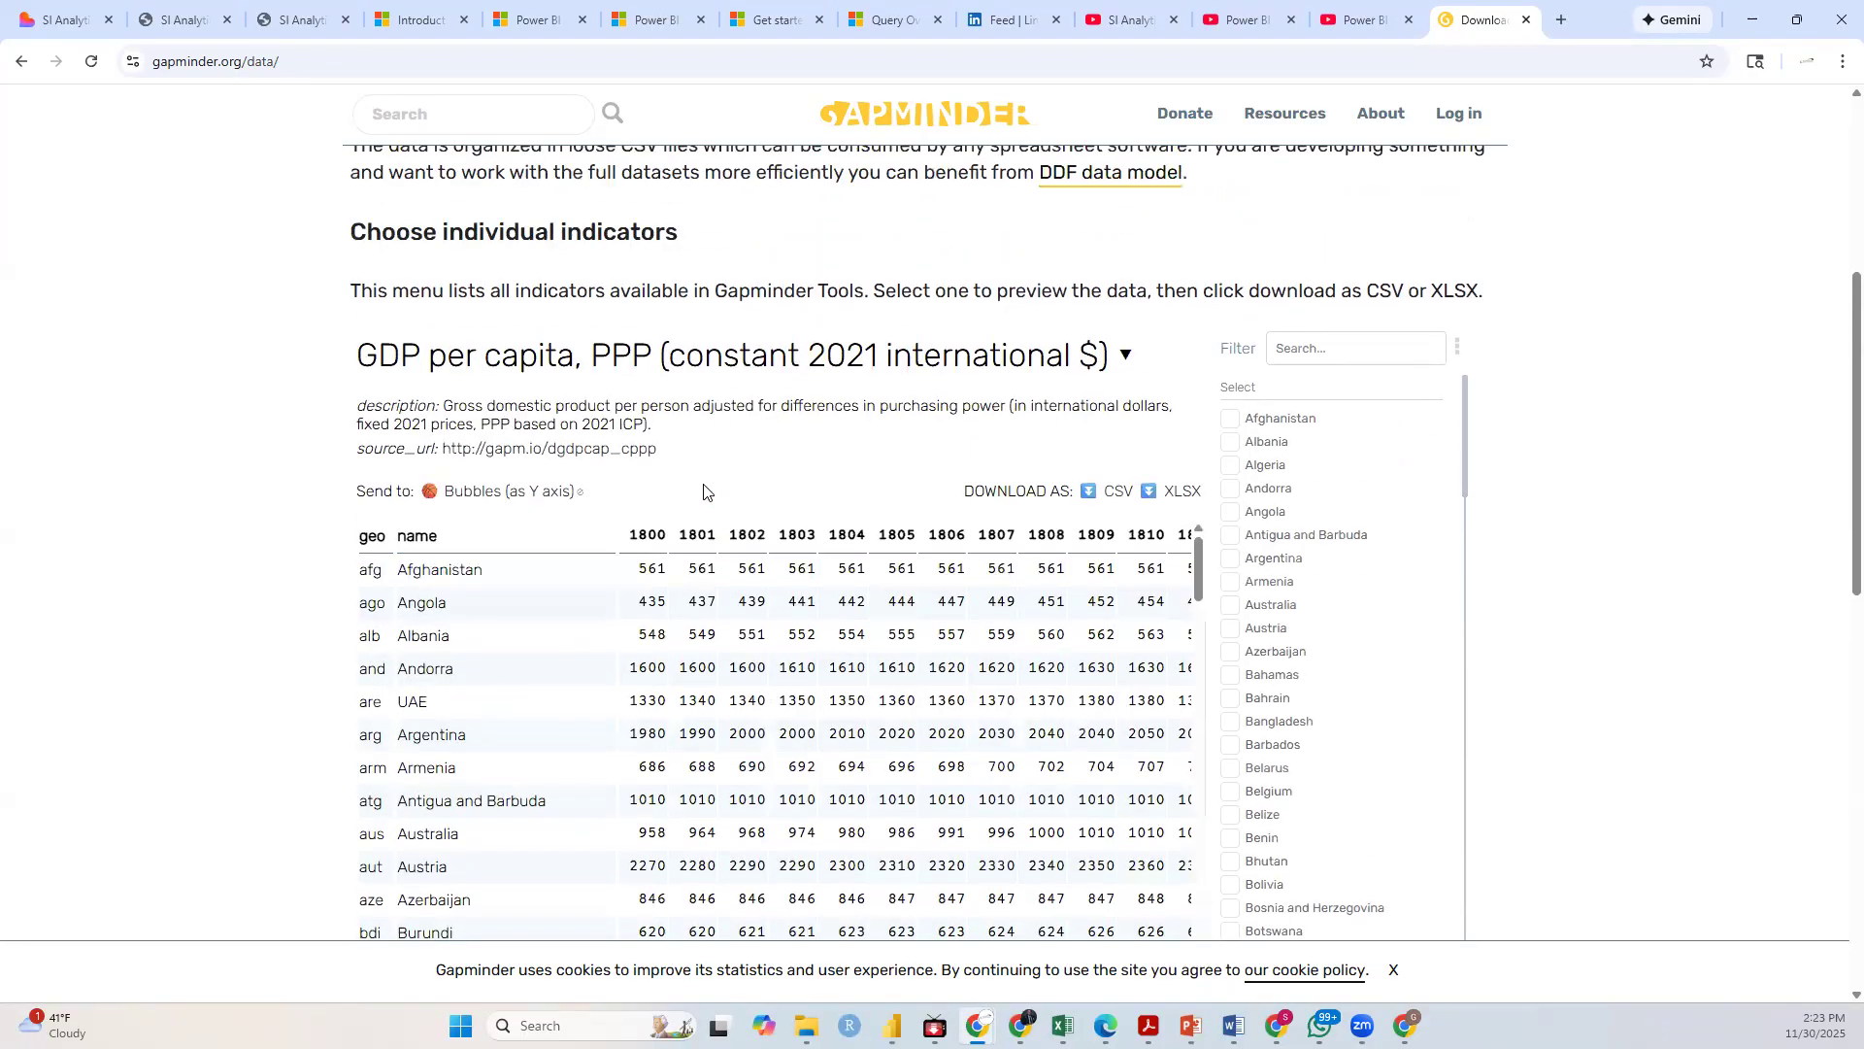
{"action": "scroll", "coordinate": [670, 485], "scroll_direction": "up", "scroll_amount": 1}
{"action": "scroll", "coordinate": [680, 456], "scroll_direction": "down", "scroll_amount": 6}
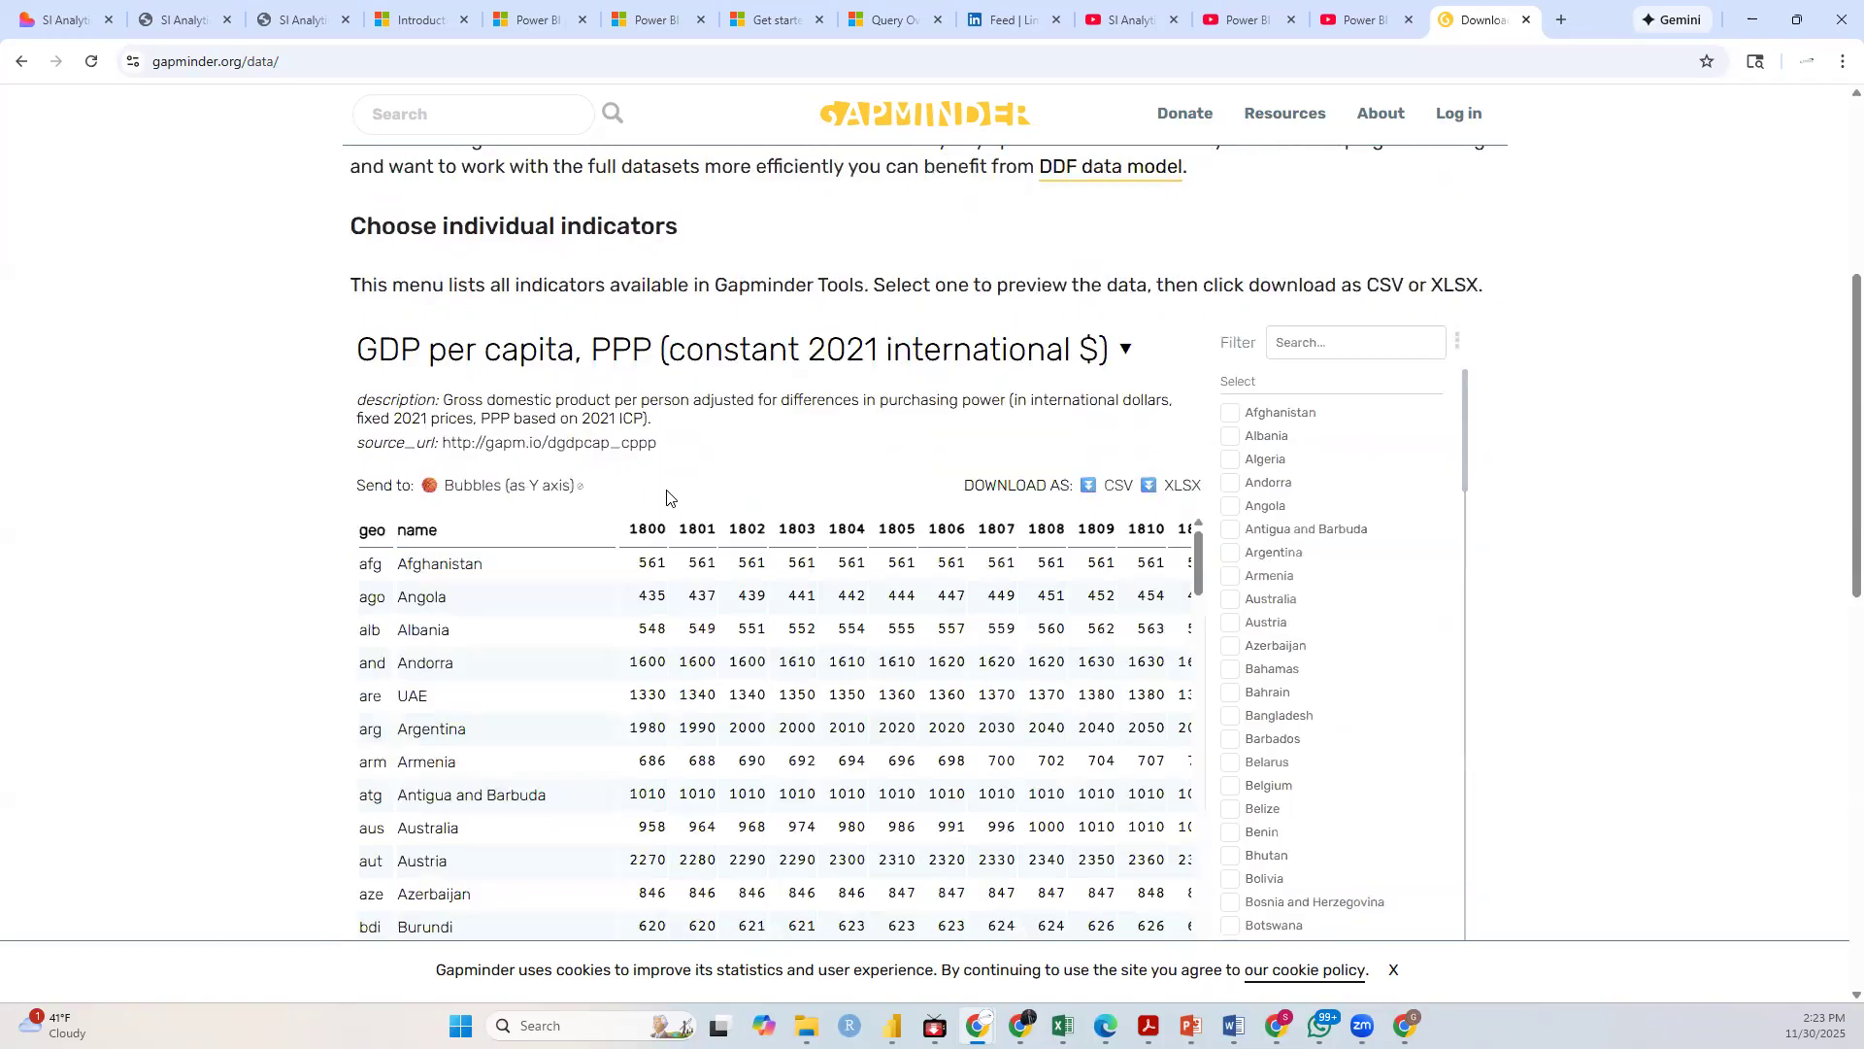
Step: Copy the web address of the Gapminder data page
{"action": "scroll", "coordinate": [704, 380], "scroll_direction": "up", "scroll_amount": 1}
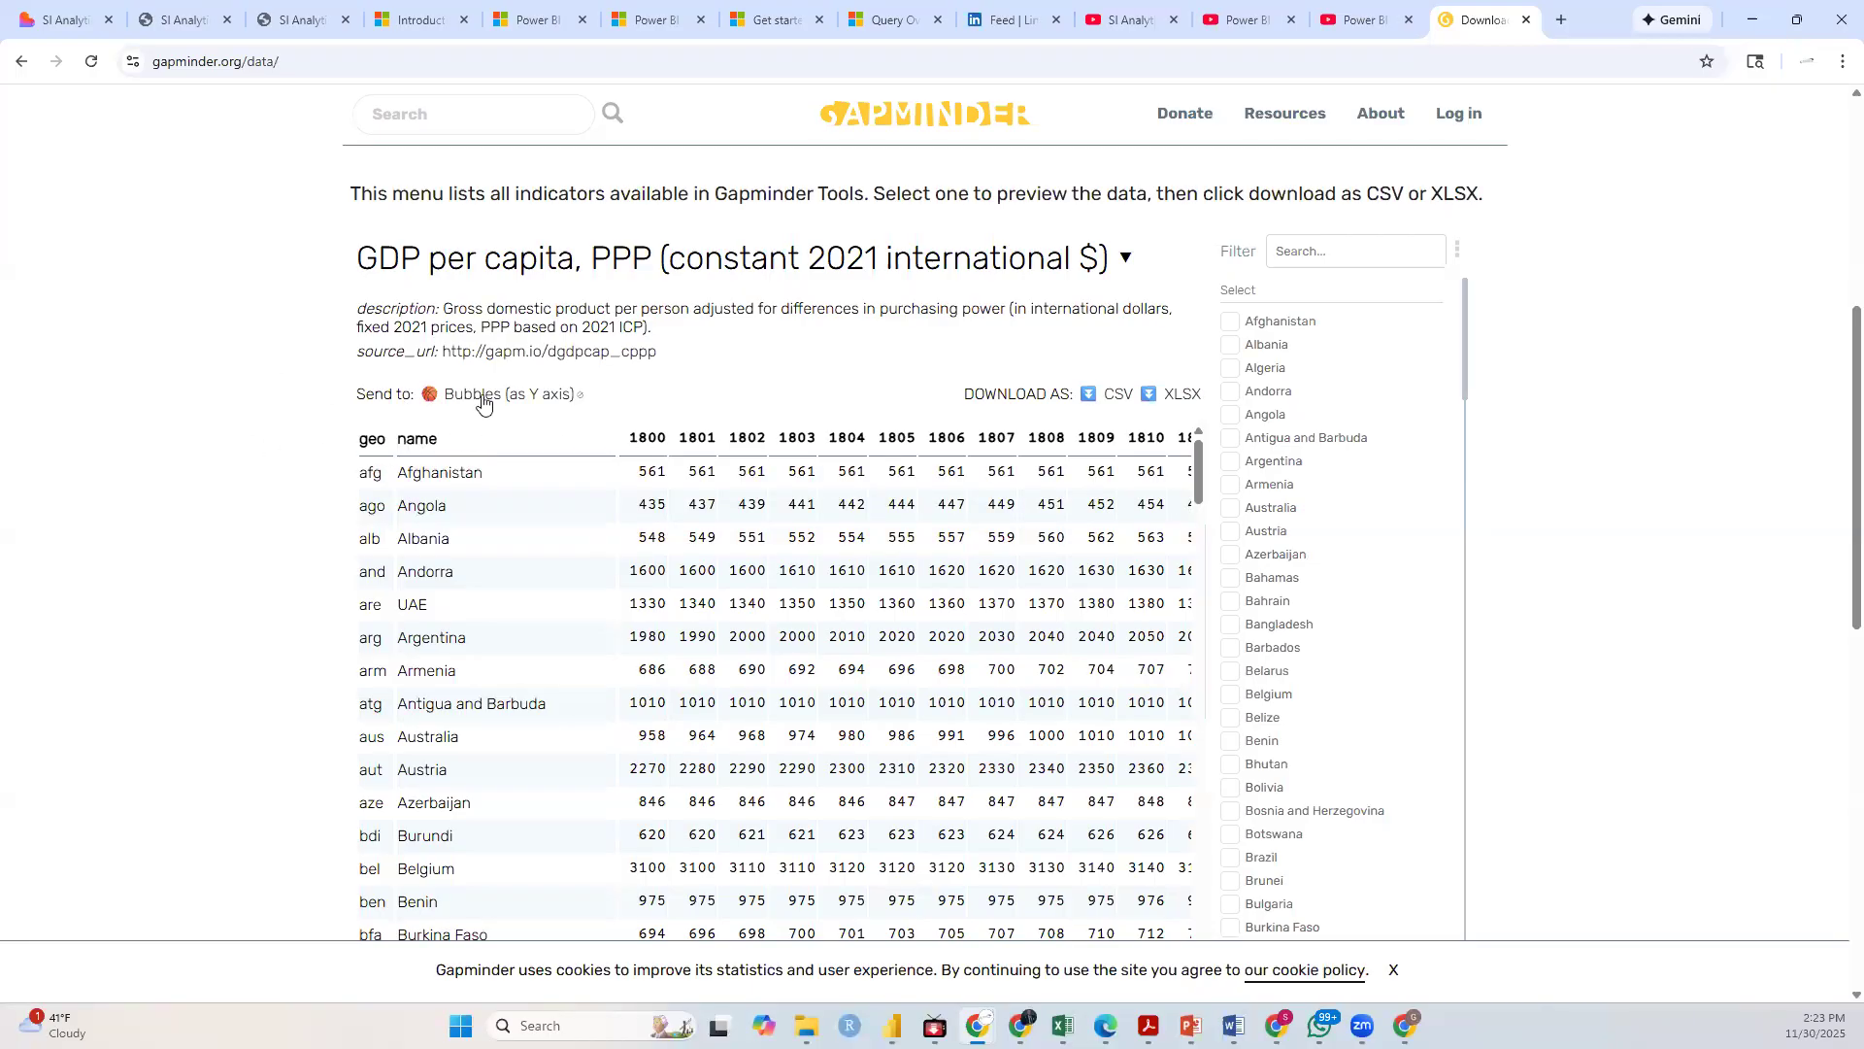
{"action": "left_click", "coordinate": [282, 59]}
{"action": "left_click", "coordinate": [257, 62]}
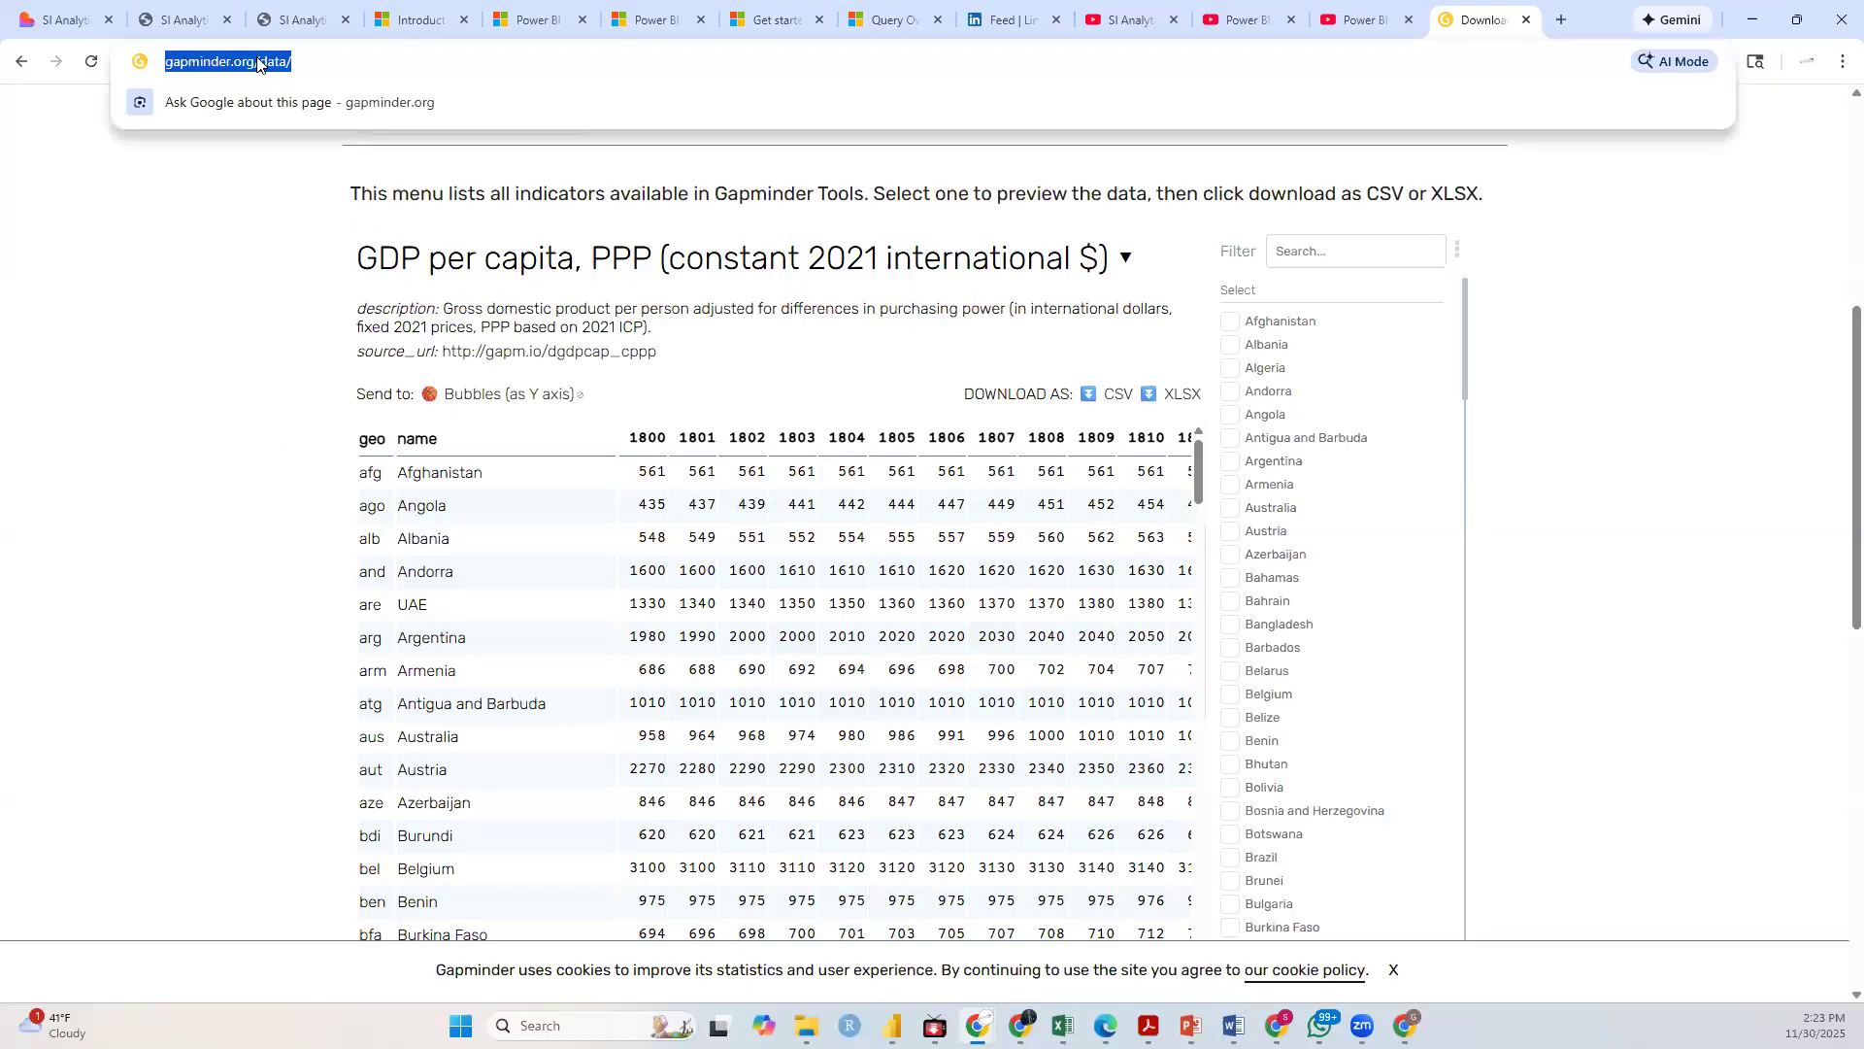
{"action": "right_click", "coordinate": [257, 62]}
{"action": "left_click", "coordinate": [318, 242]}
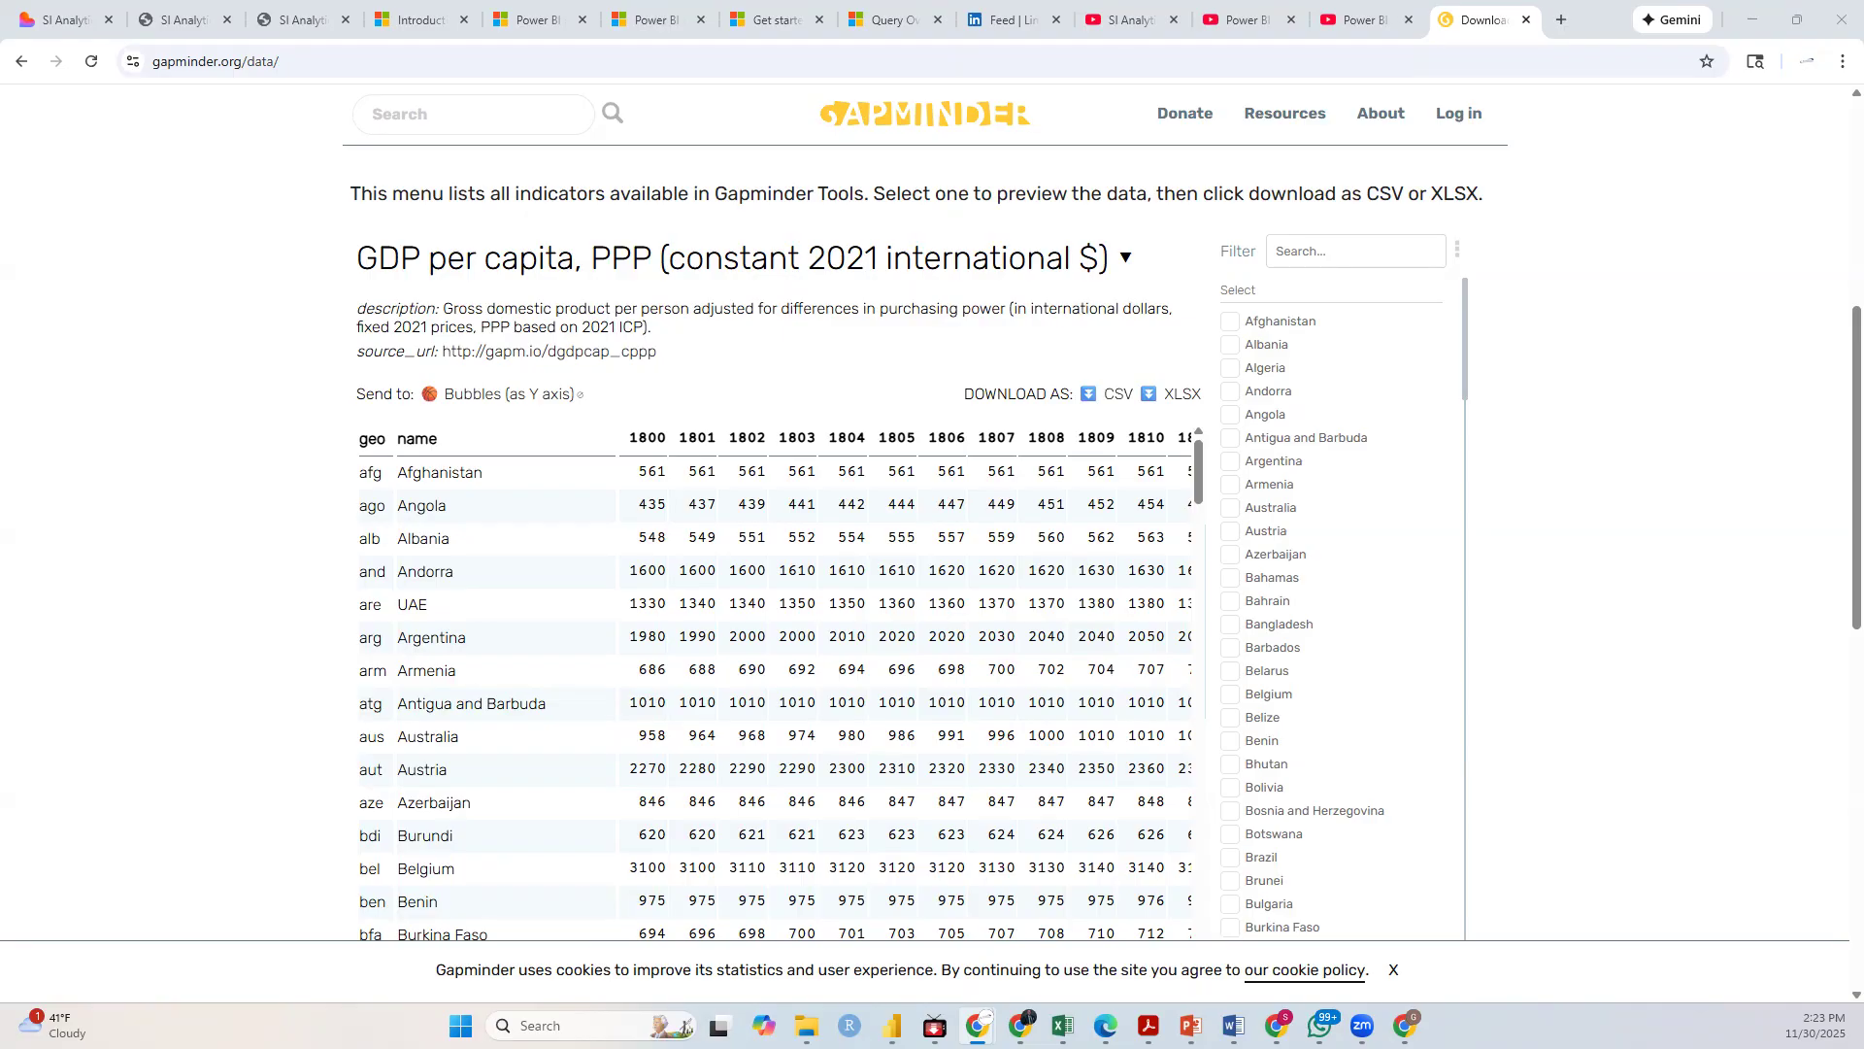
Step: Download the GDP per capita data as CSV and show the downloaded gdp_pcap.csv in its folder
{"action": "left_click", "coordinate": [1114, 402]}
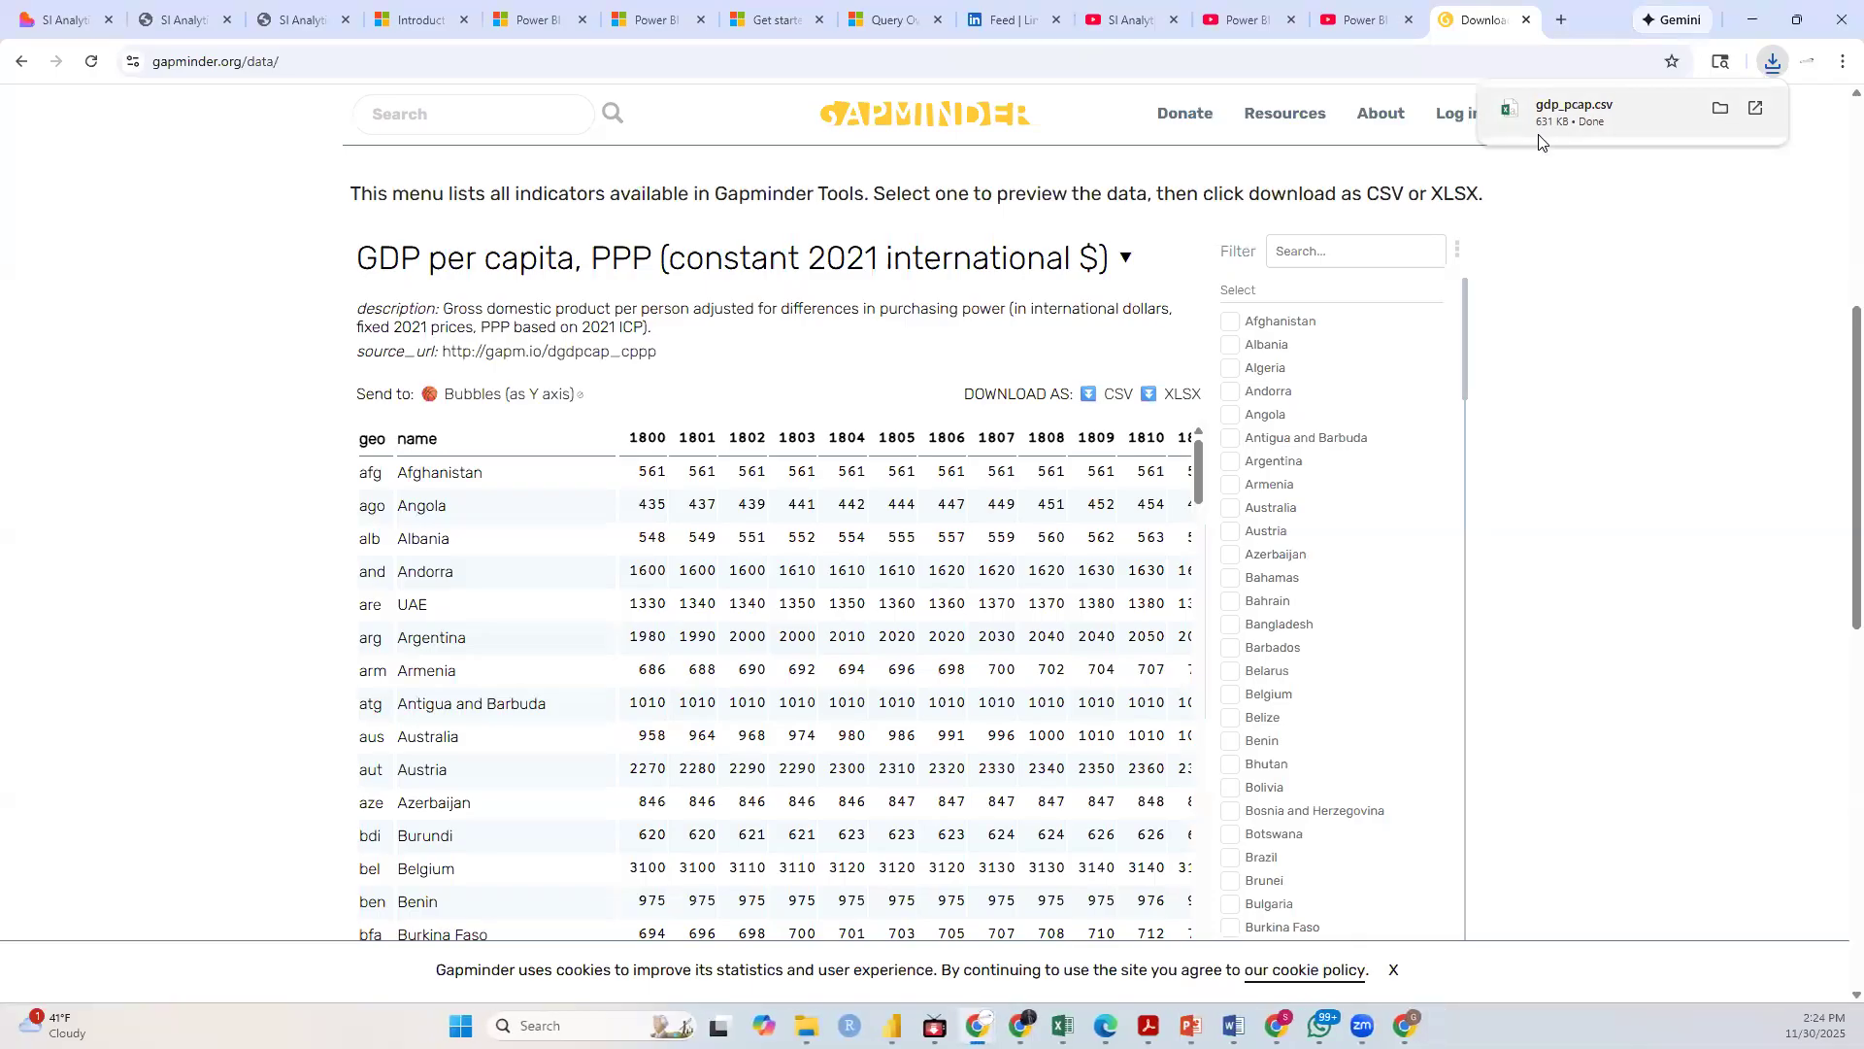
{"action": "left_click", "coordinate": [1720, 107]}
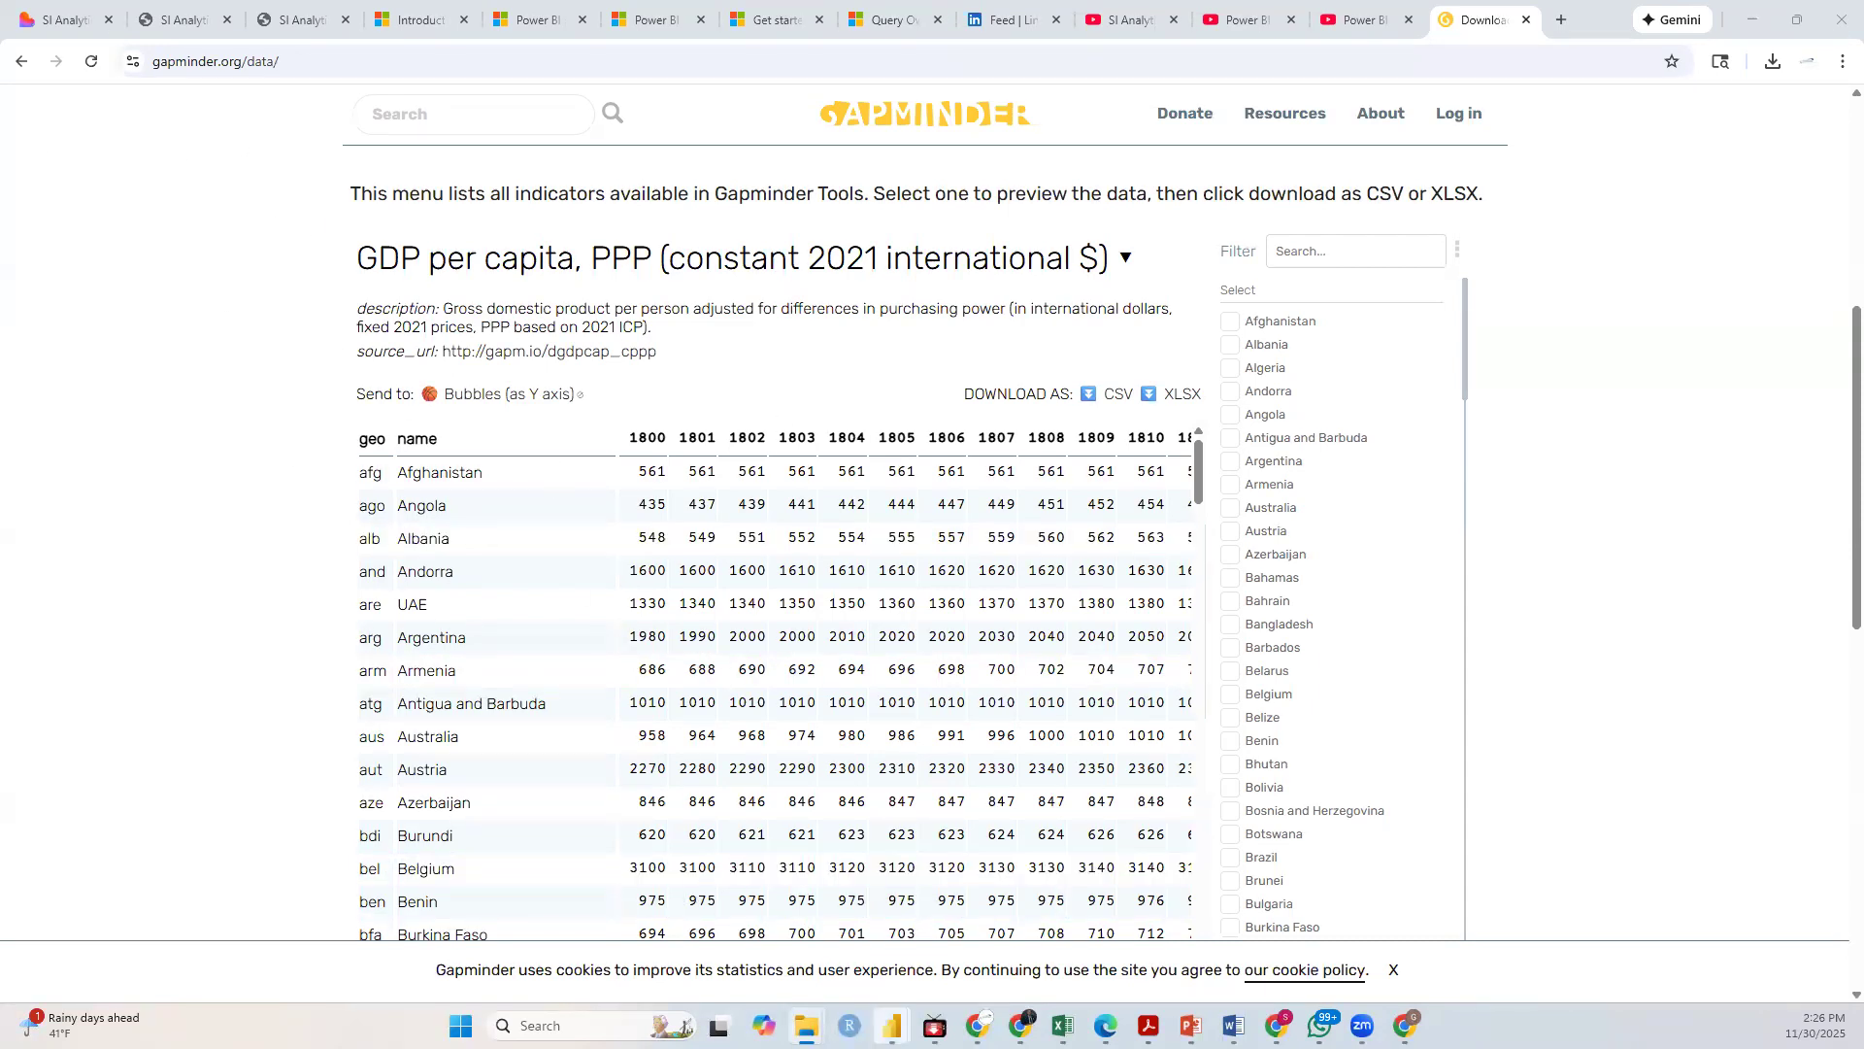
Step: Switch to the registration_dashboard report in Power BI Desktop and try to create a blank report from it
{"action": "mouse_move", "coordinate": [891, 1025]}
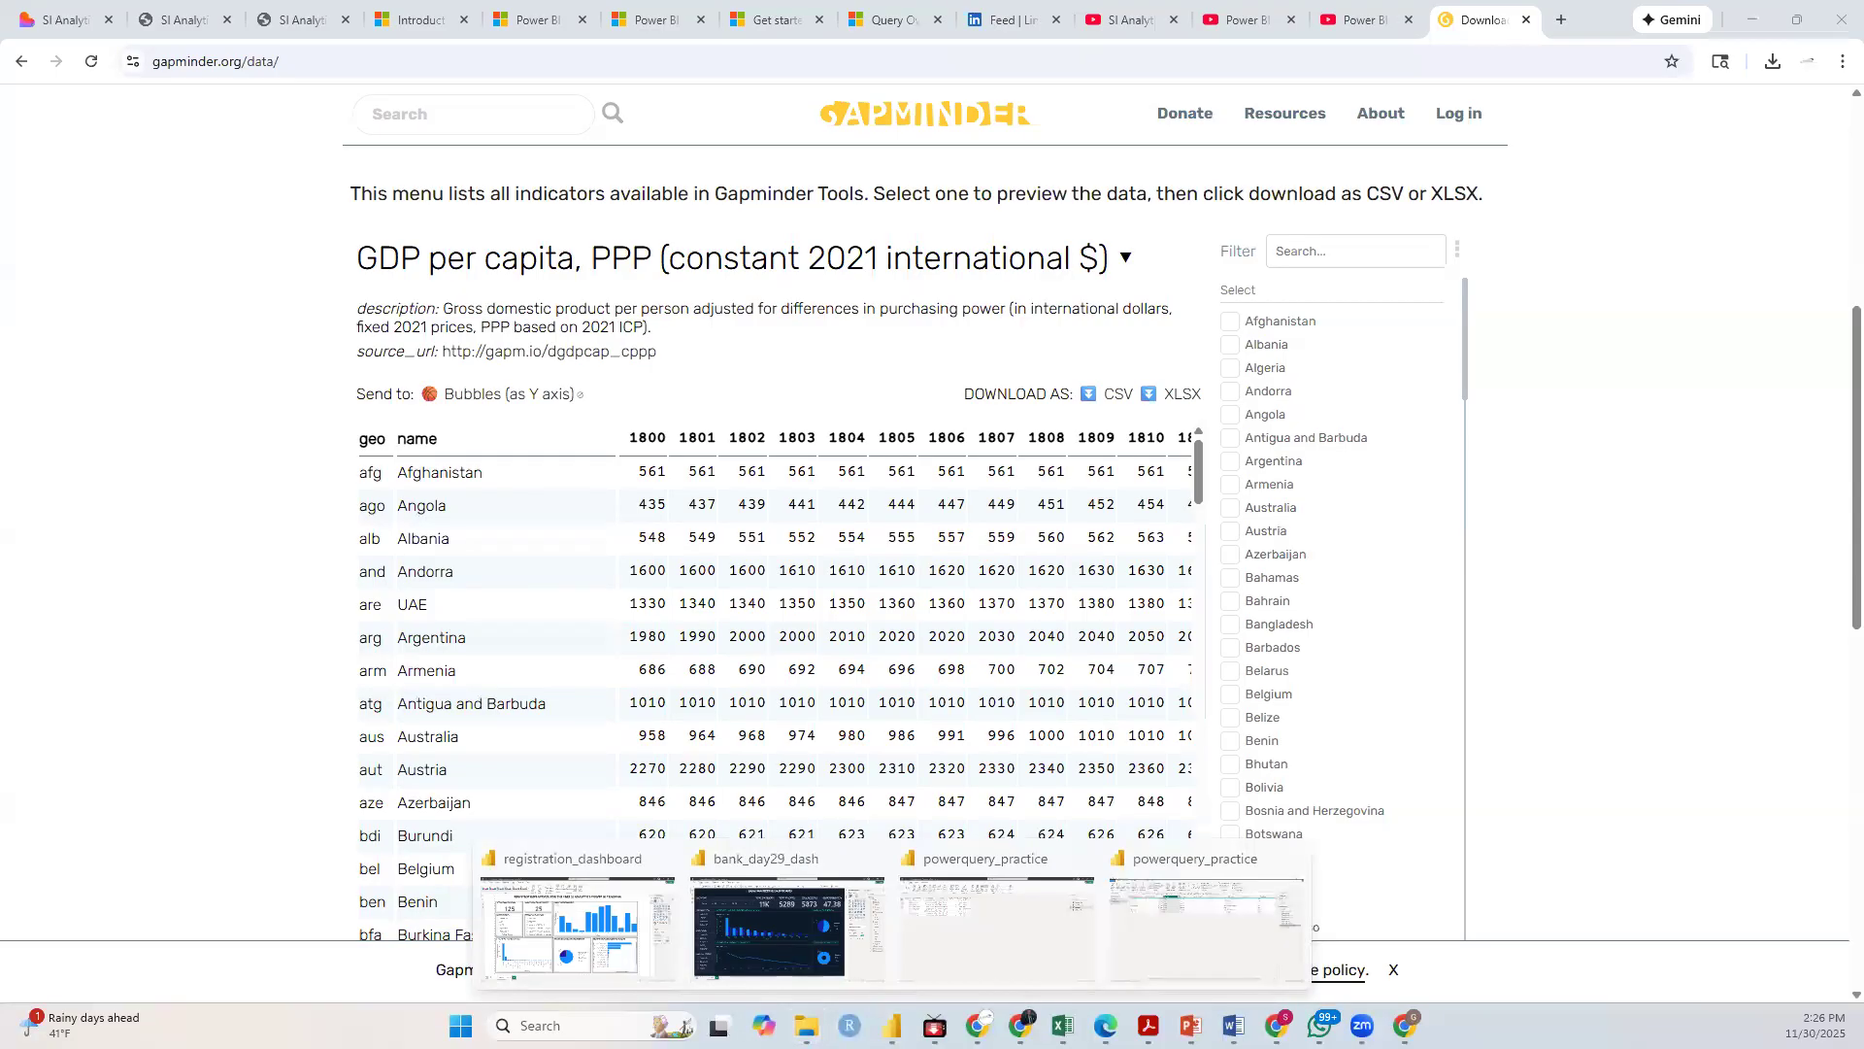
{"action": "left_click", "coordinate": [568, 968]}
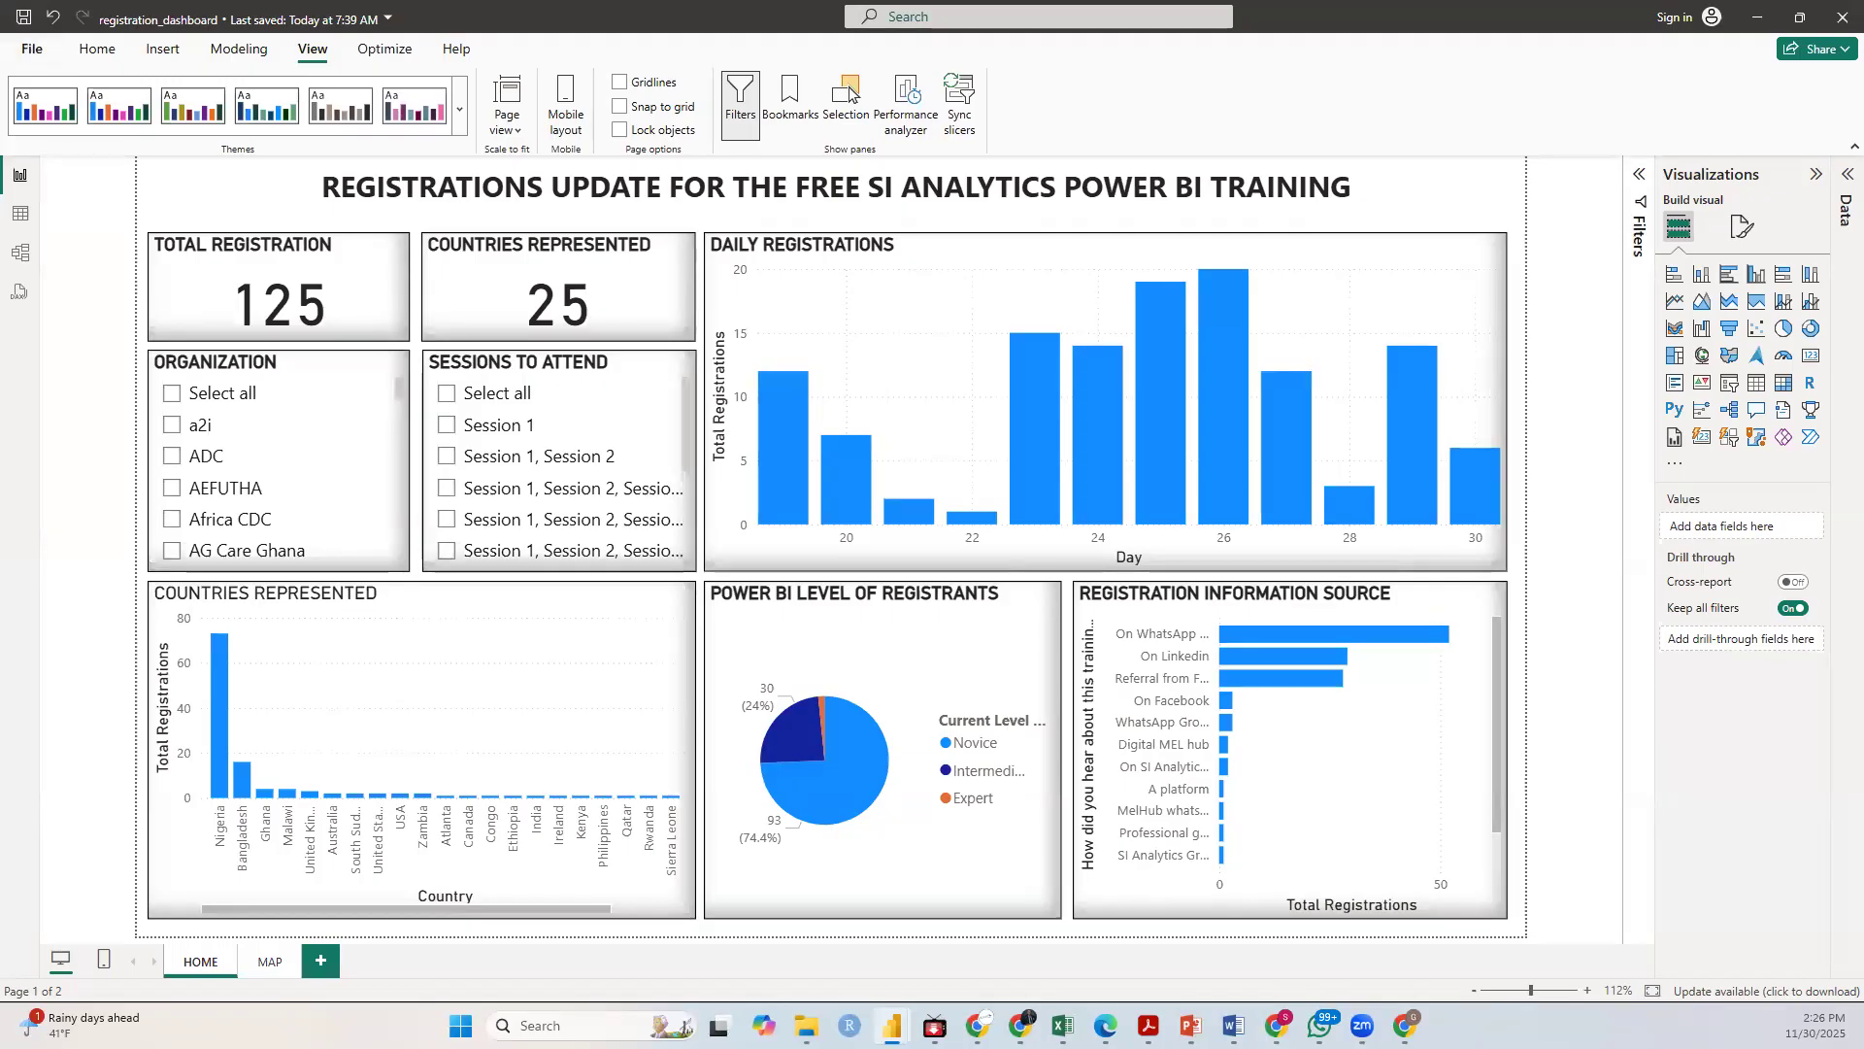
{"action": "left_click", "coordinate": [32, 51]}
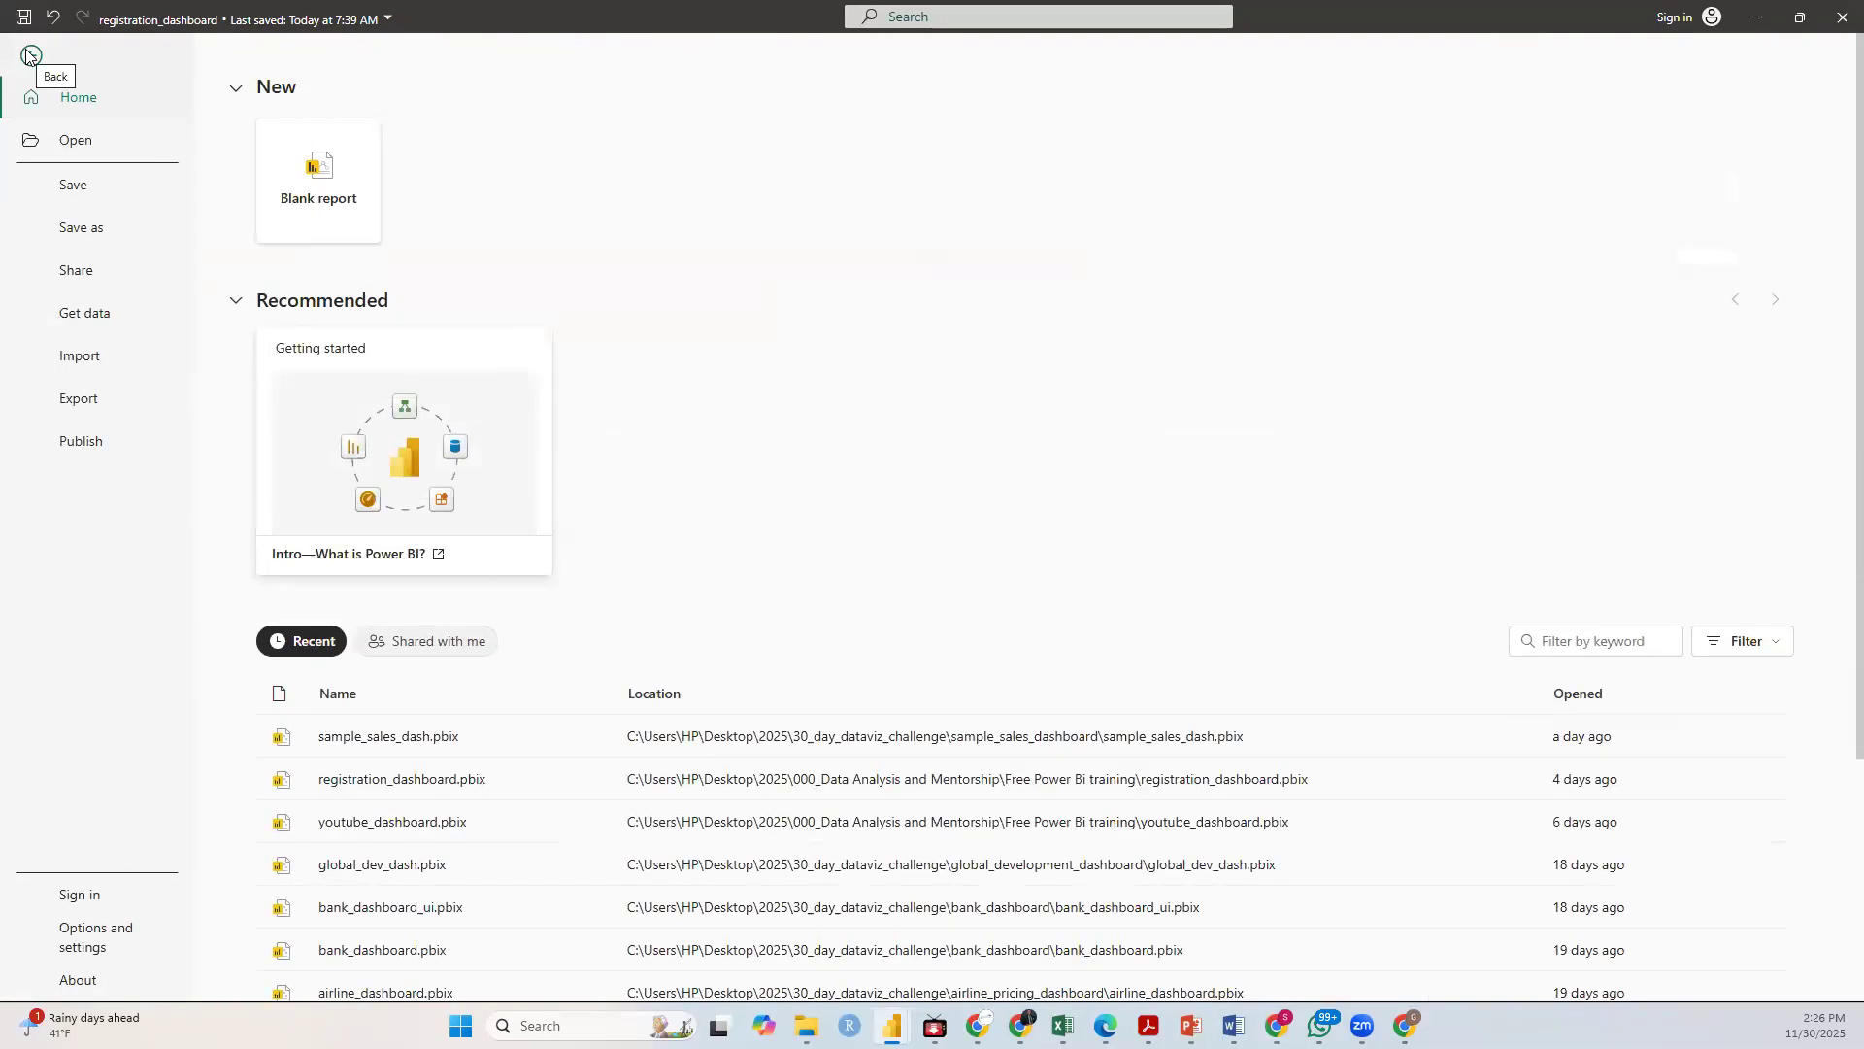
{"action": "left_click", "coordinate": [322, 190]}
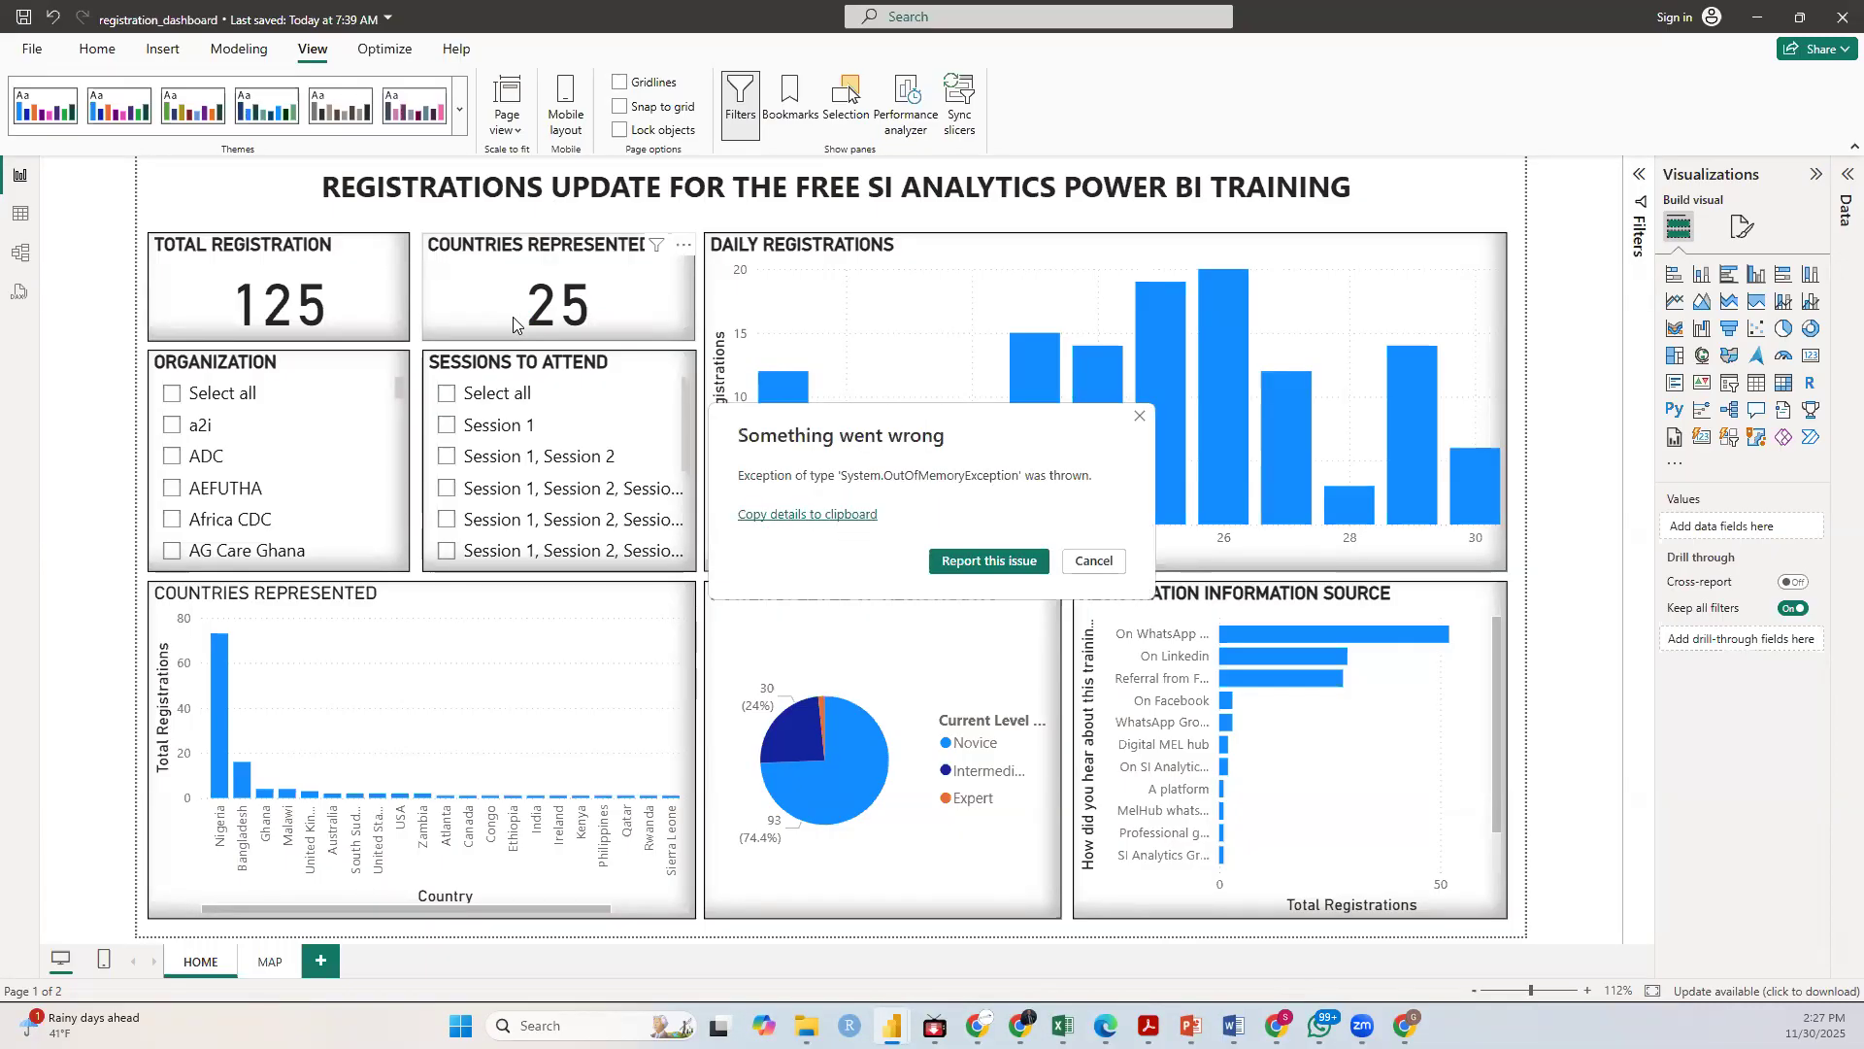
{"action": "left_click", "coordinate": [1085, 568]}
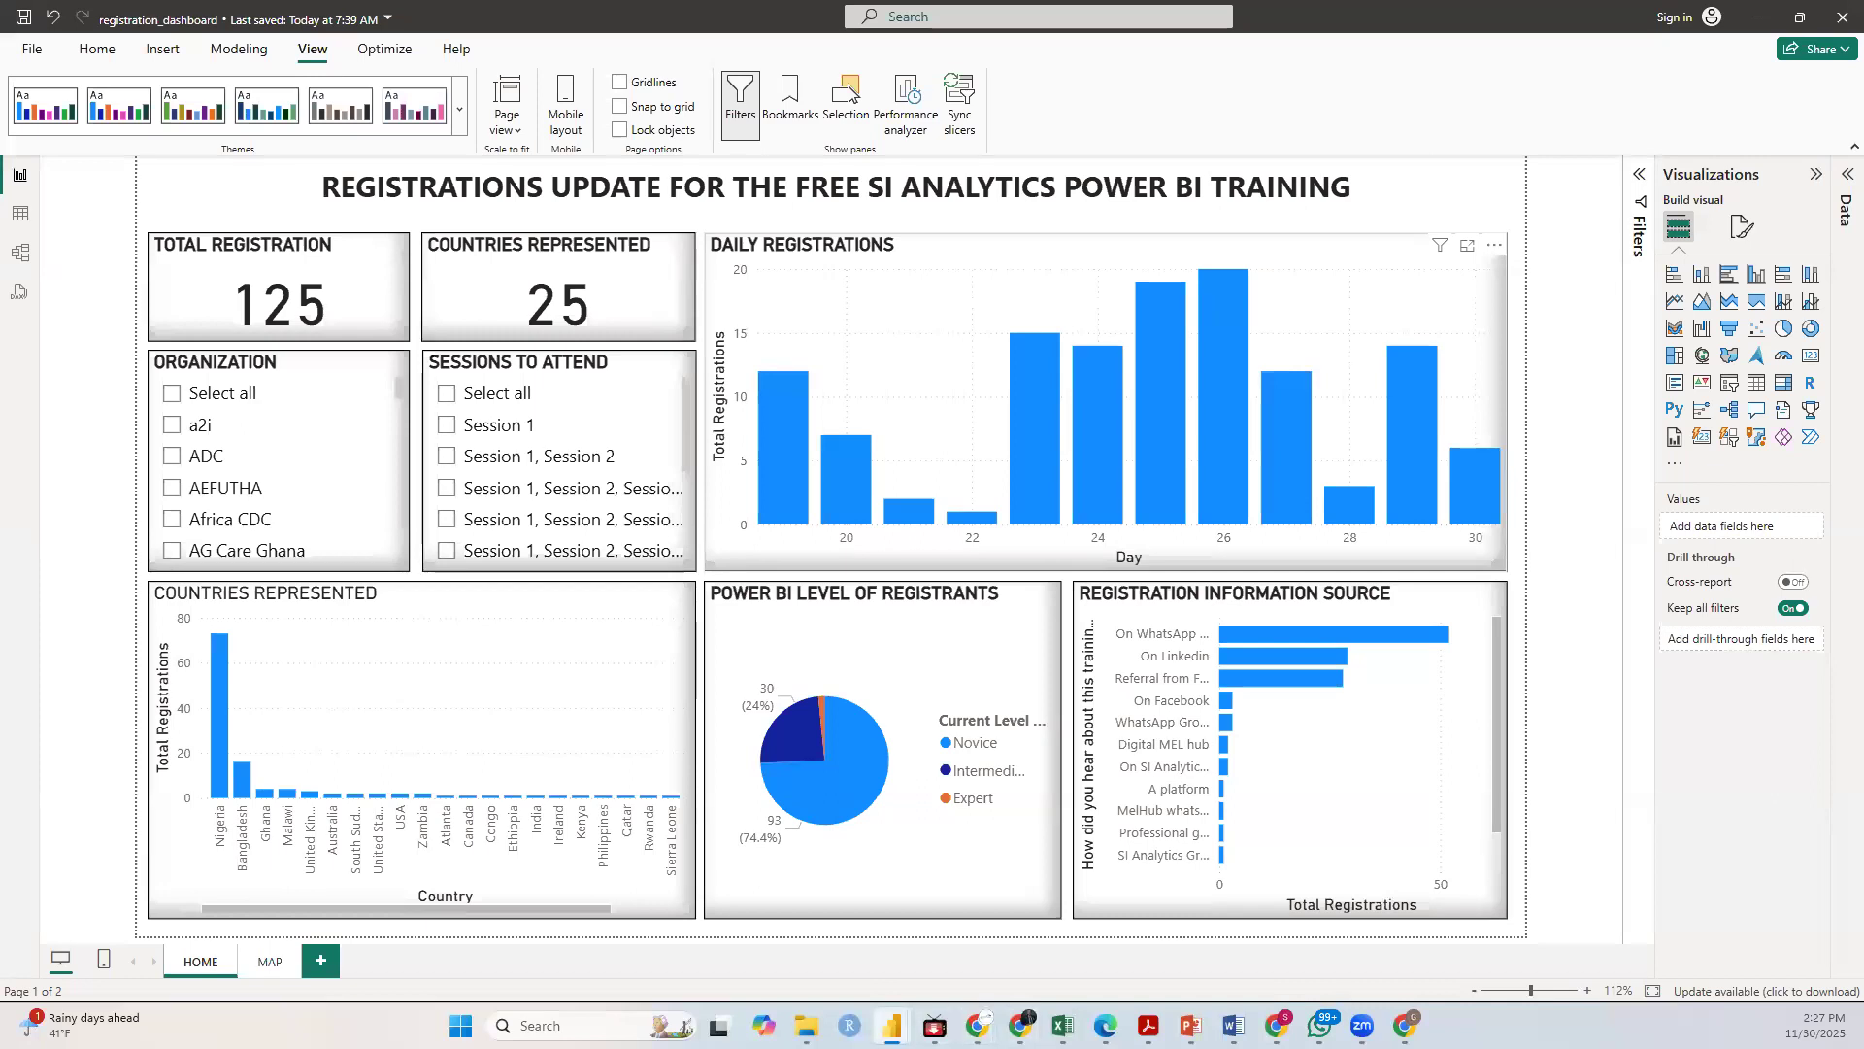
{"action": "mouse_move", "coordinate": [891, 1025]}
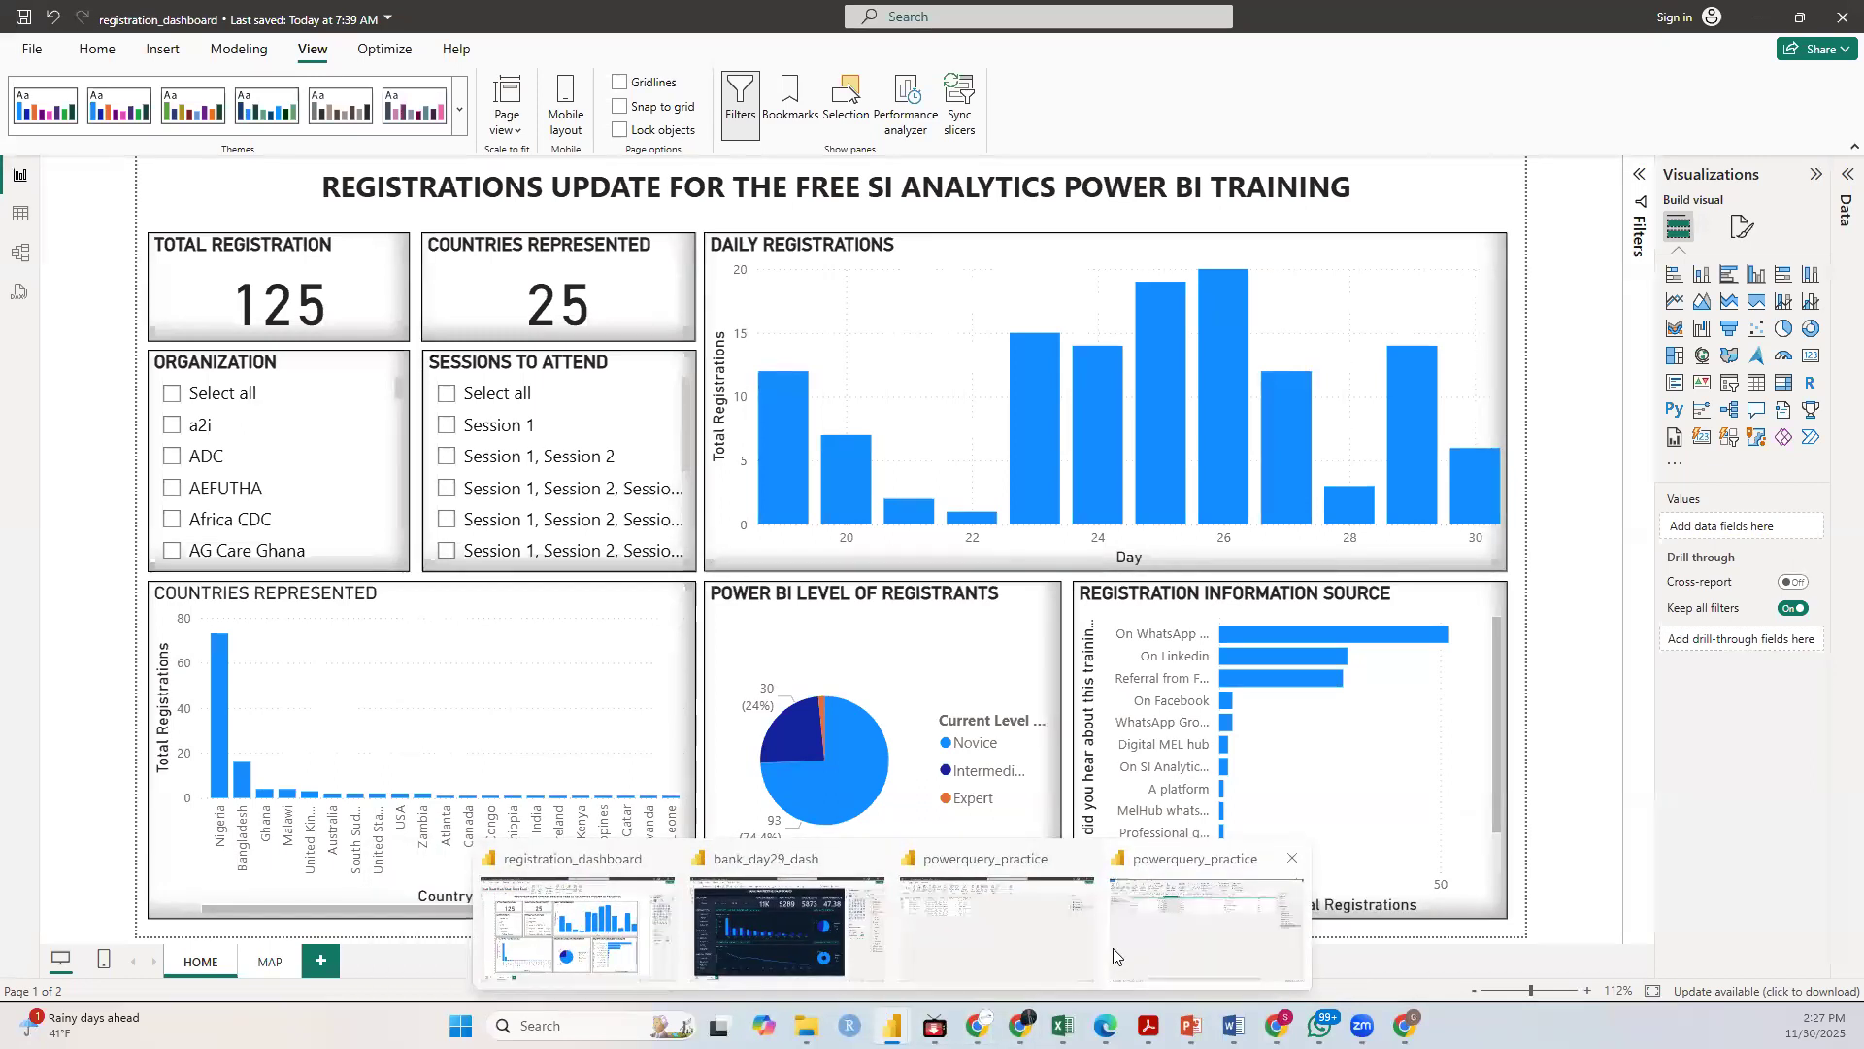
{"action": "left_click", "coordinate": [33, 51]}
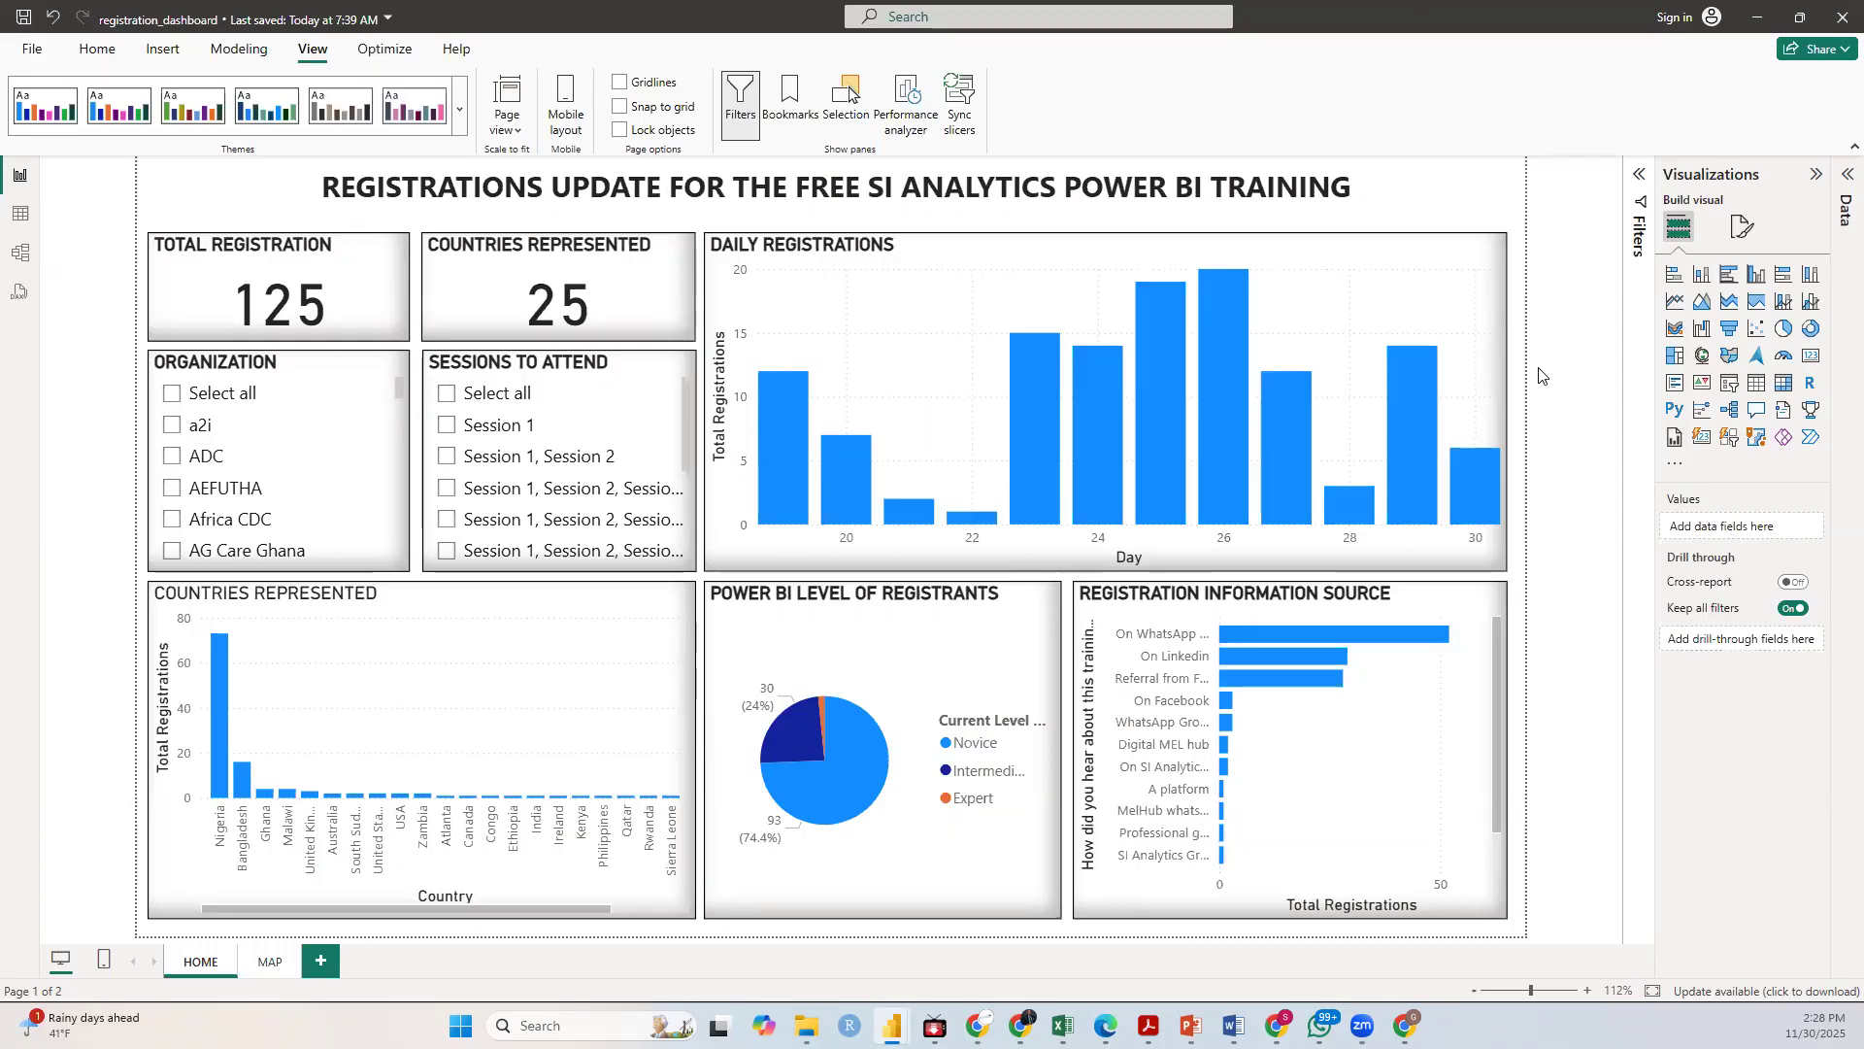
{"action": "left_click", "coordinate": [1843, 178]}
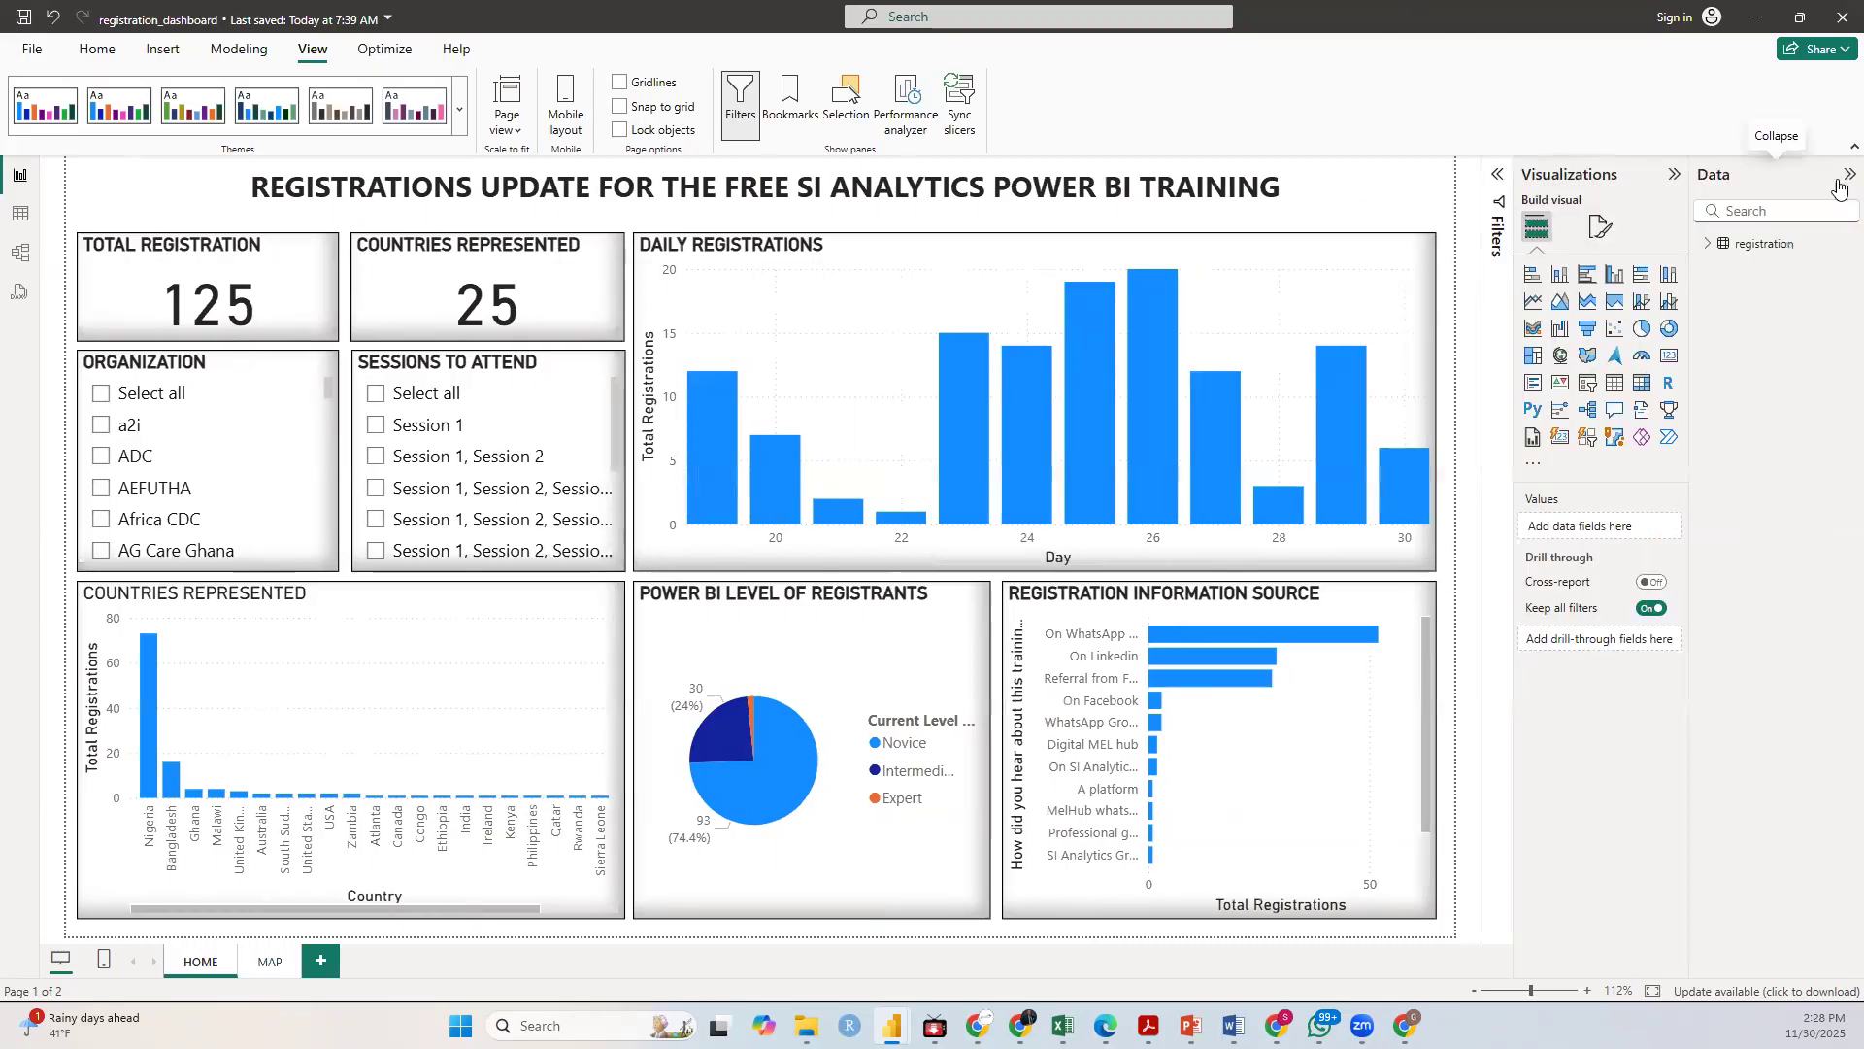
{"action": "left_click", "coordinate": [37, 52]}
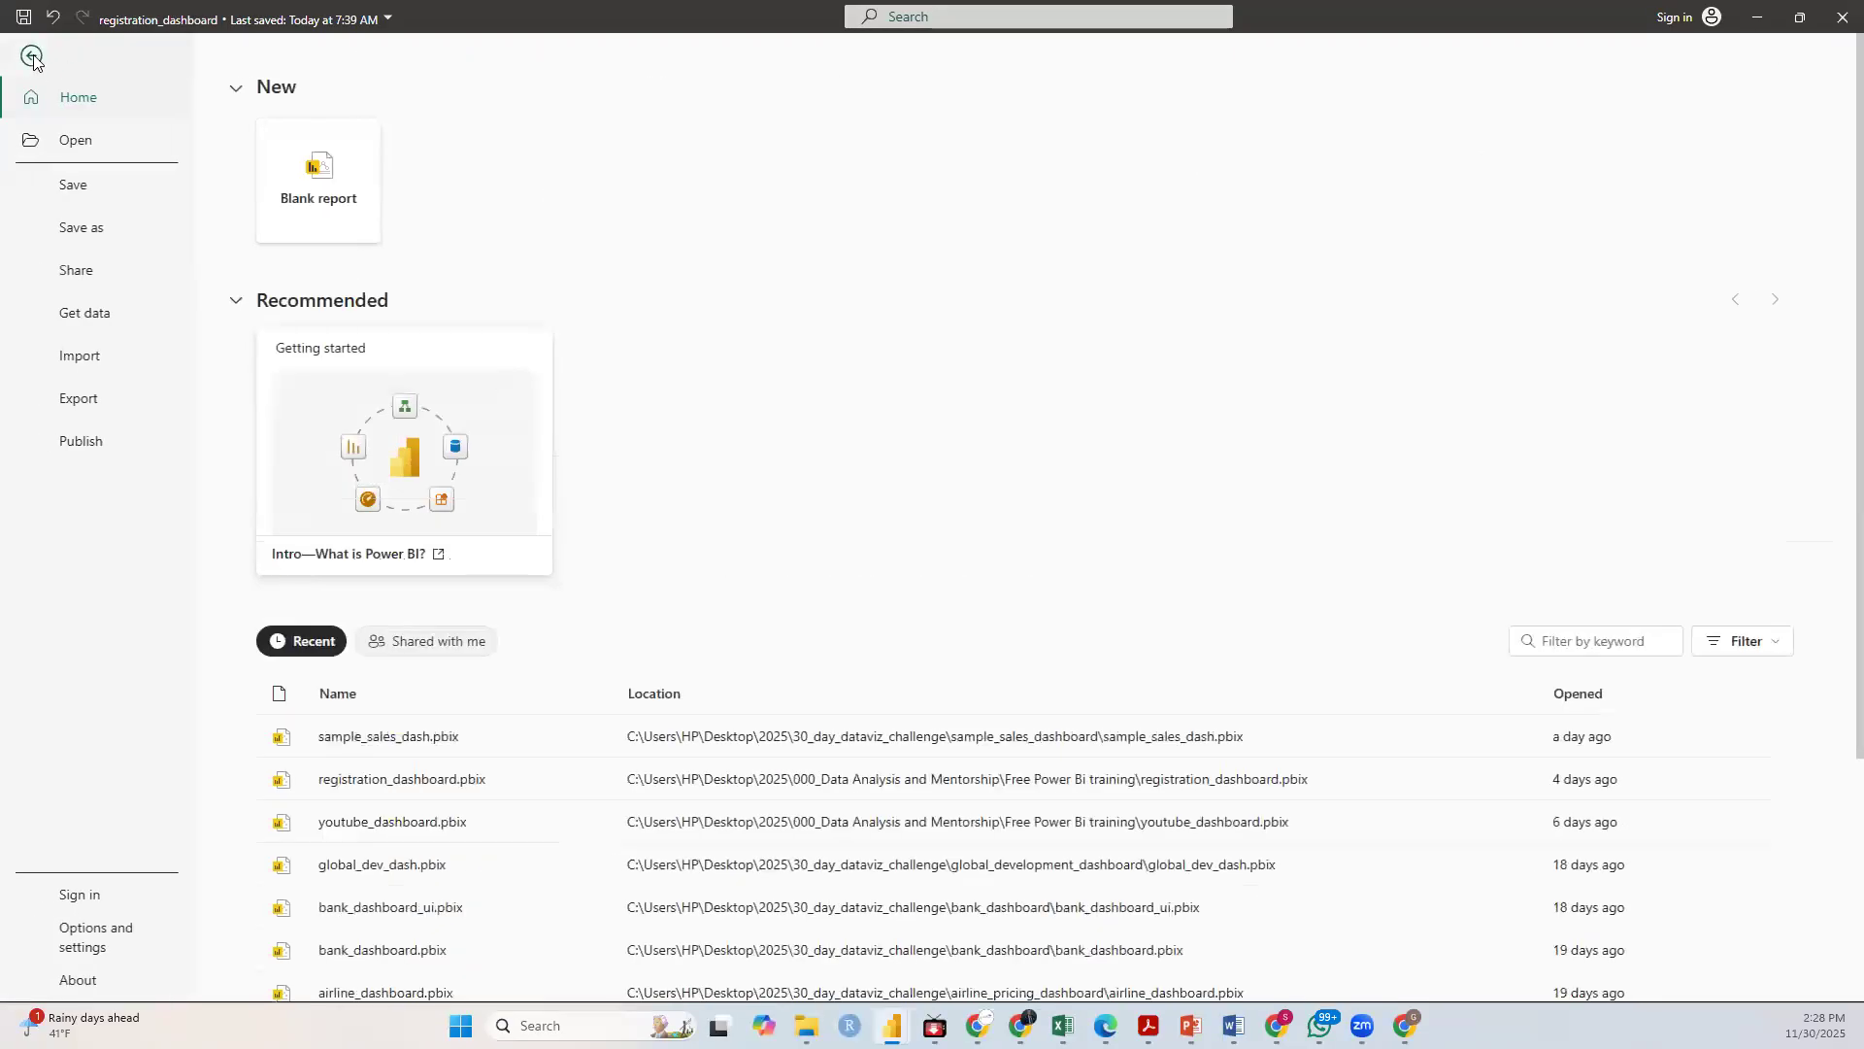
{"action": "left_click", "coordinate": [33, 58]}
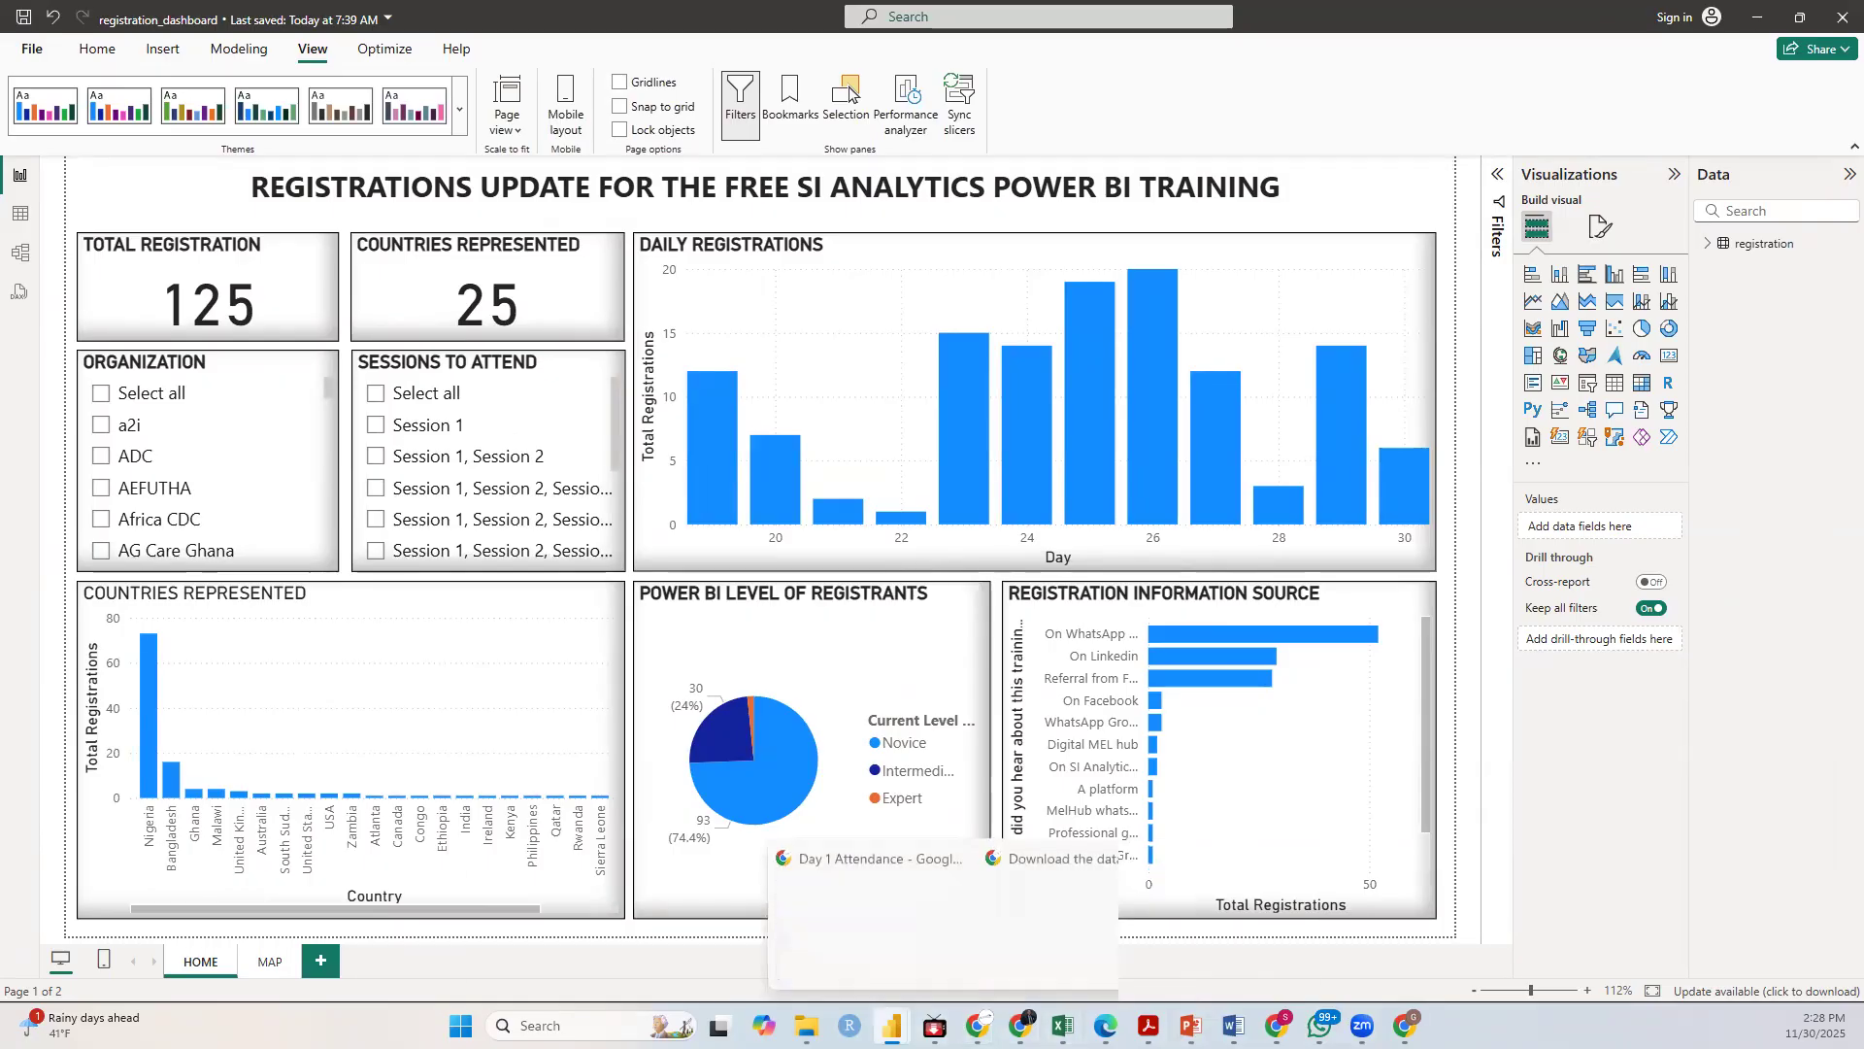
Step: Switch to the powerquery_practice Power Query Editor, apply the pending query changes and close the editor
{"action": "left_click", "coordinate": [1162, 971]}
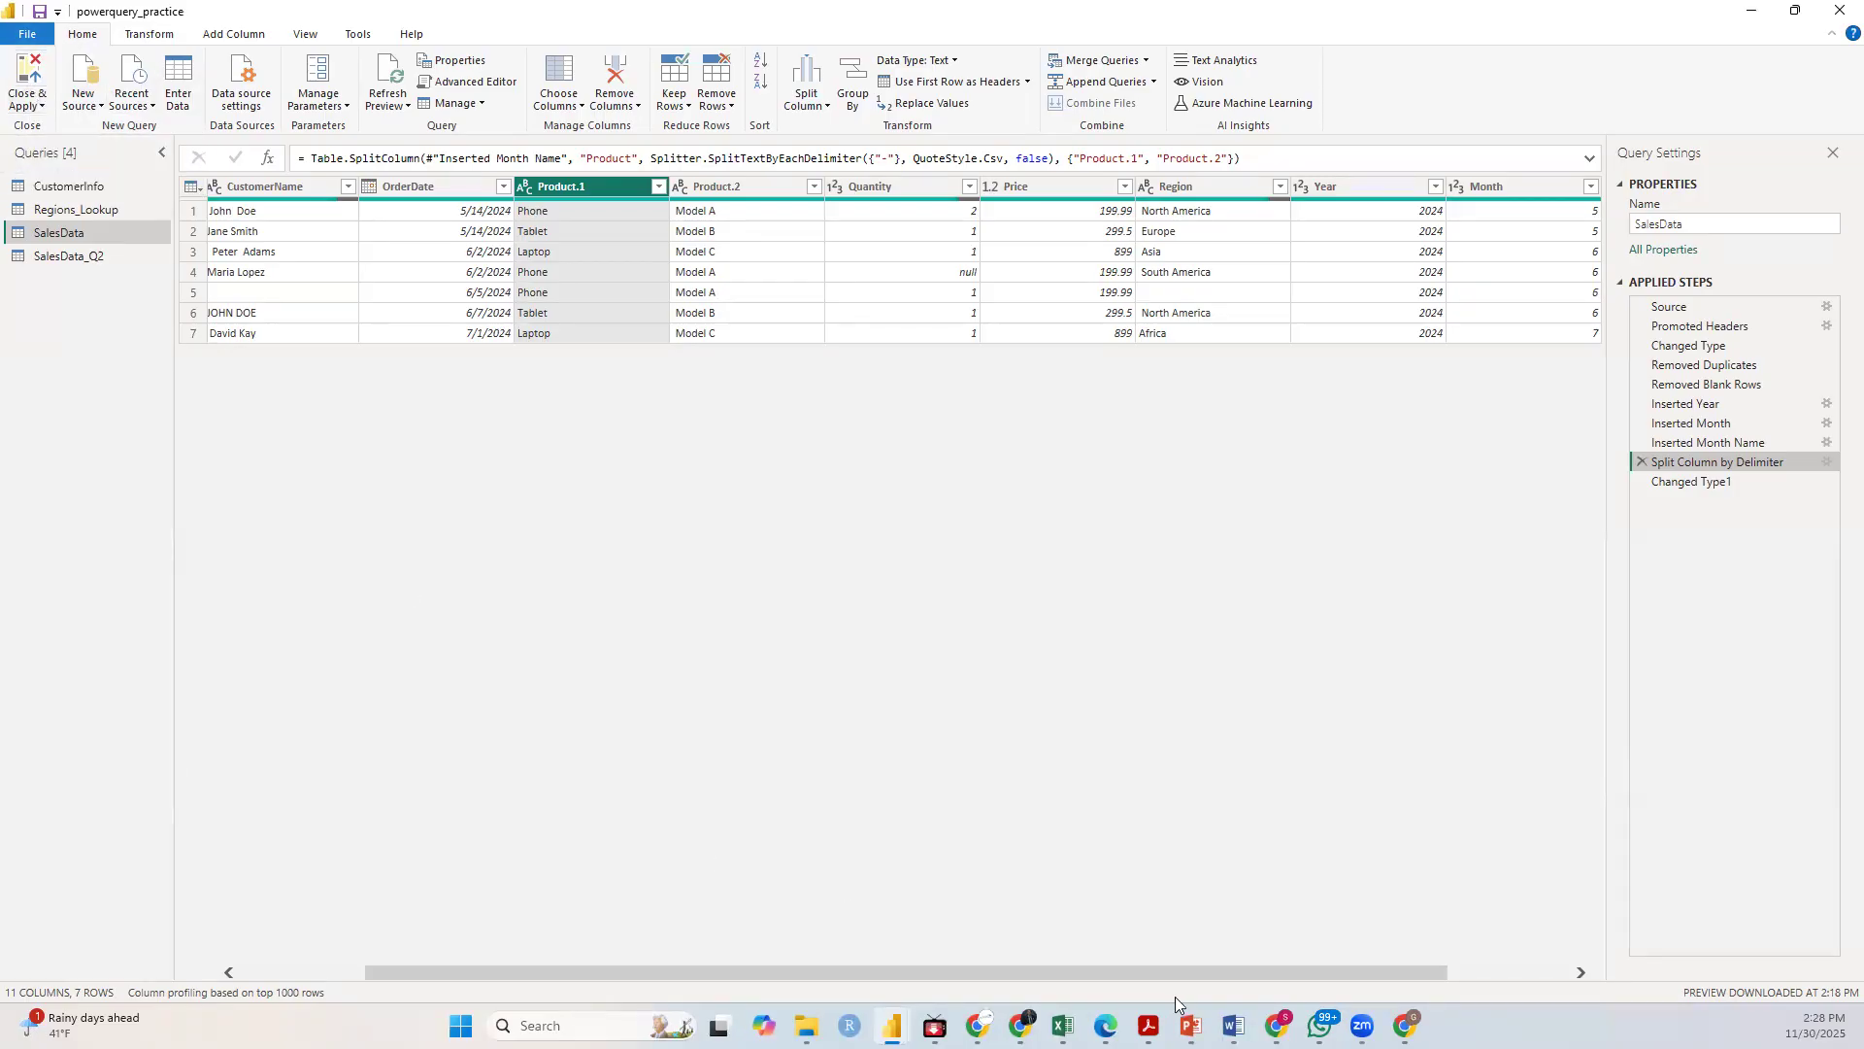
{"action": "left_click", "coordinate": [39, 107]}
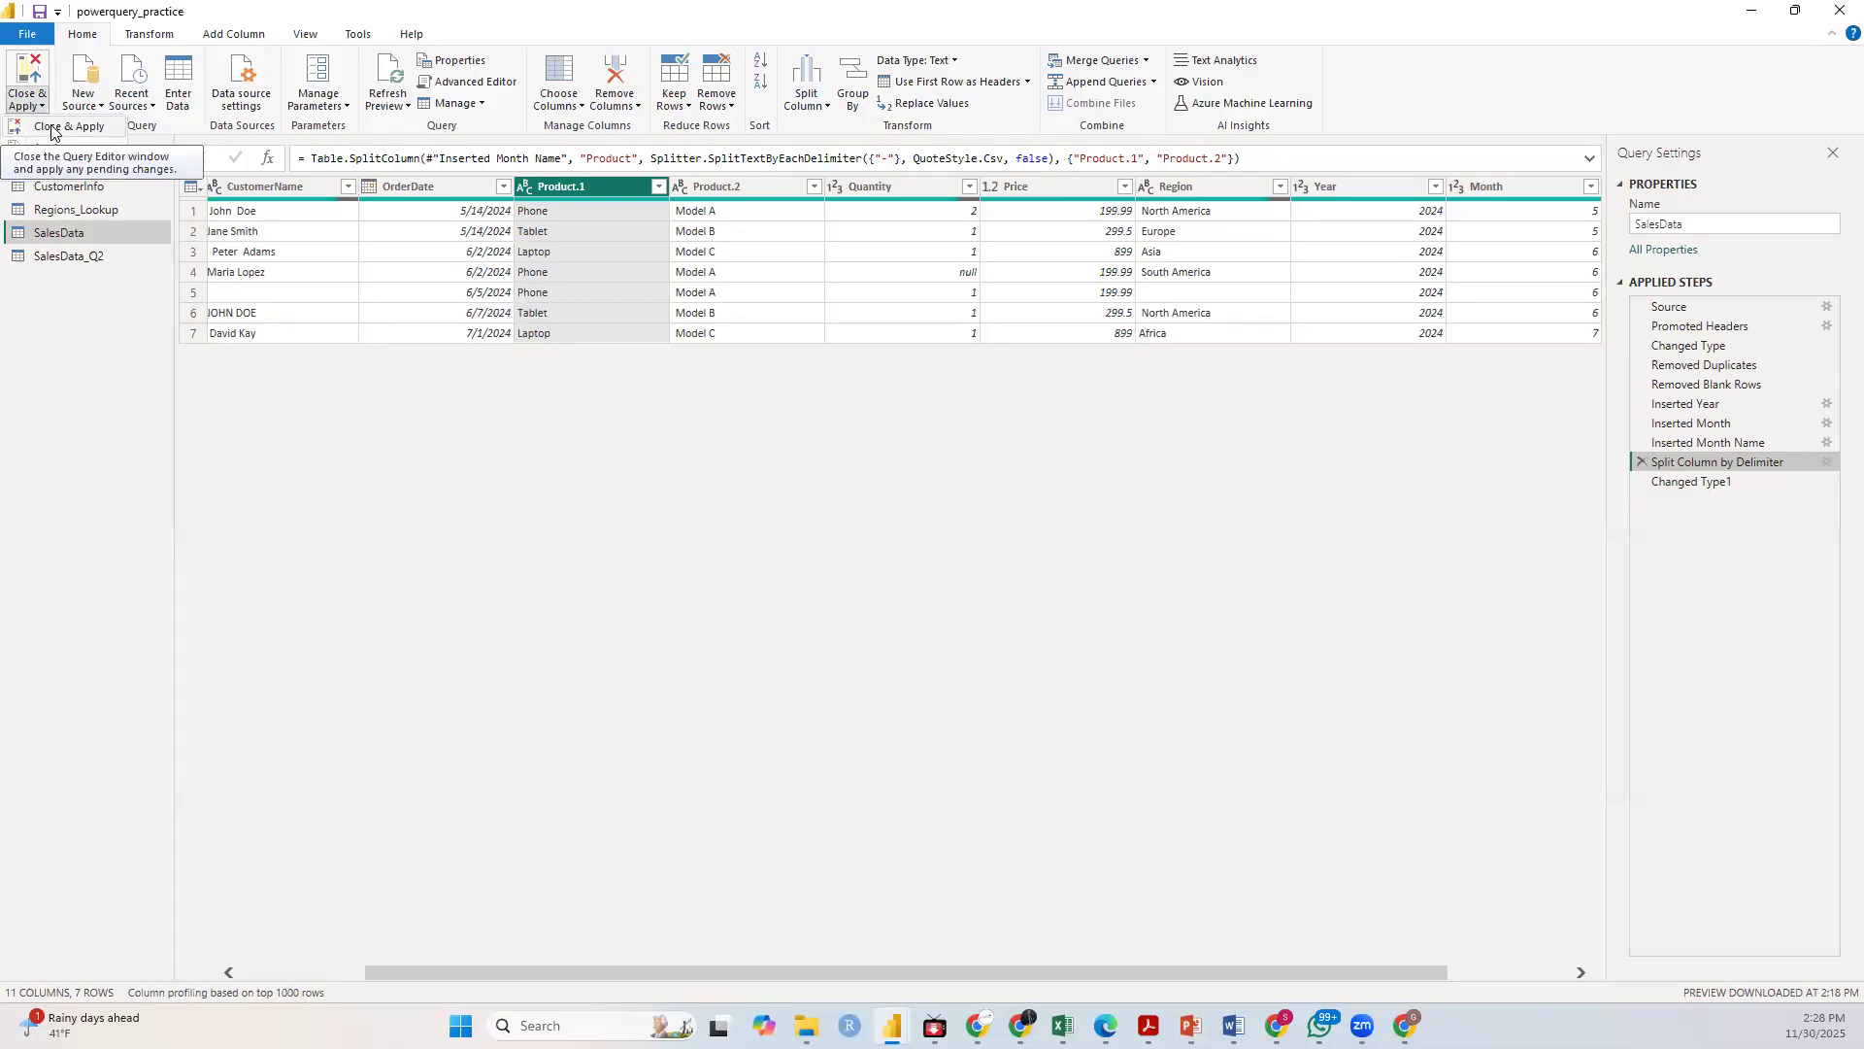
{"action": "left_click", "coordinate": [56, 124]}
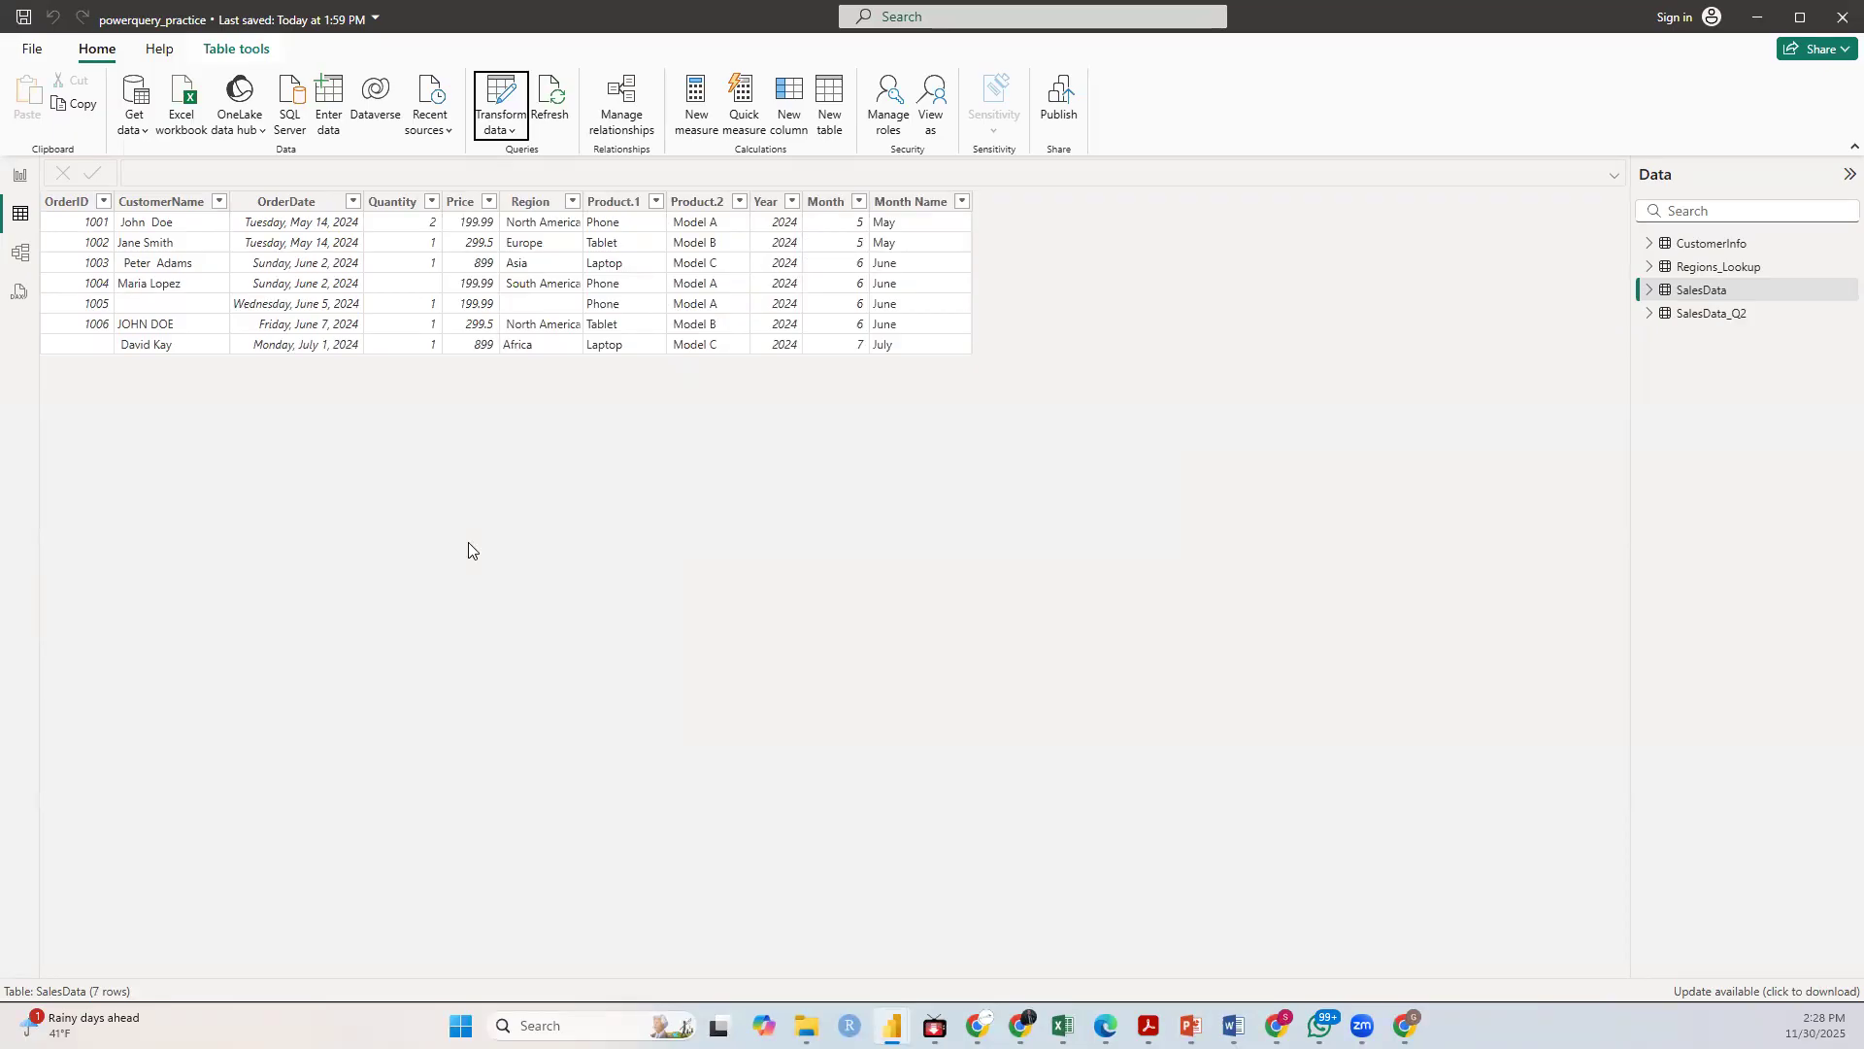
Step: Load gdp_pcap.csv into the powerquery_practice model as a Text/CSV data source
{"action": "left_click", "coordinate": [135, 131]}
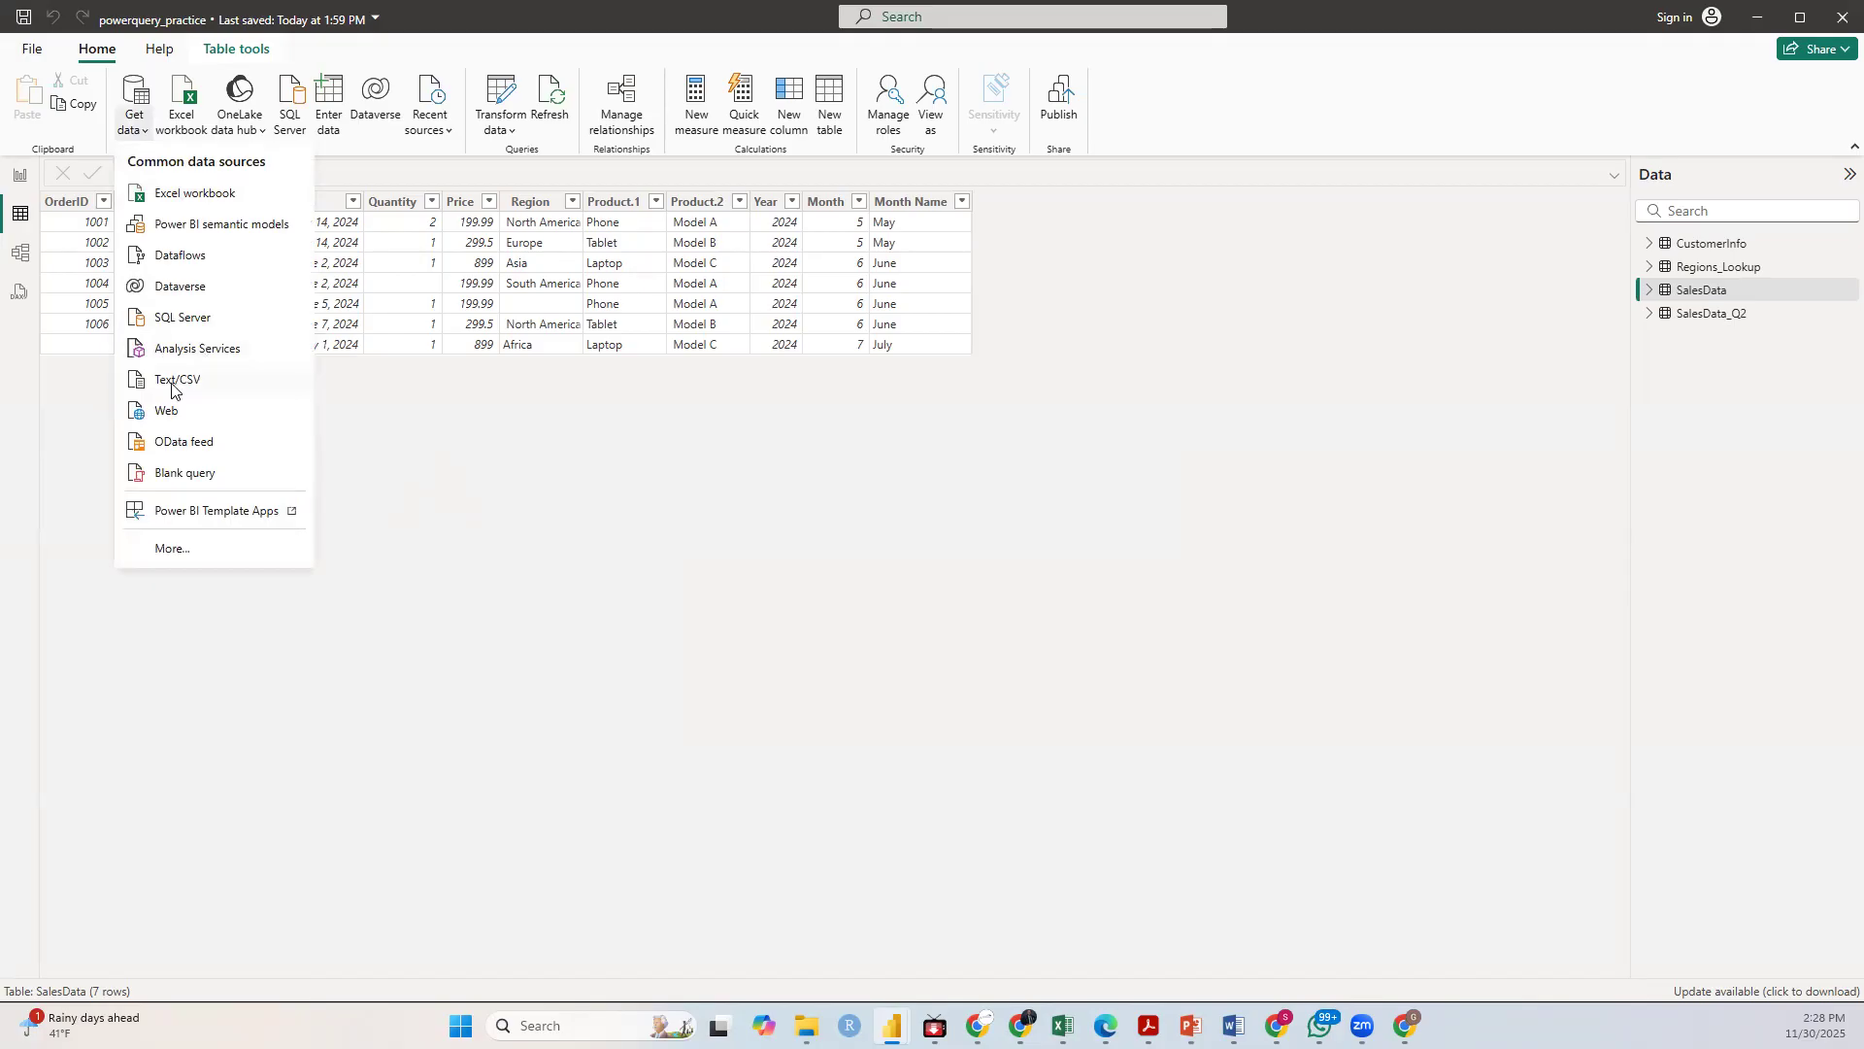
{"action": "left_click", "coordinate": [172, 383]}
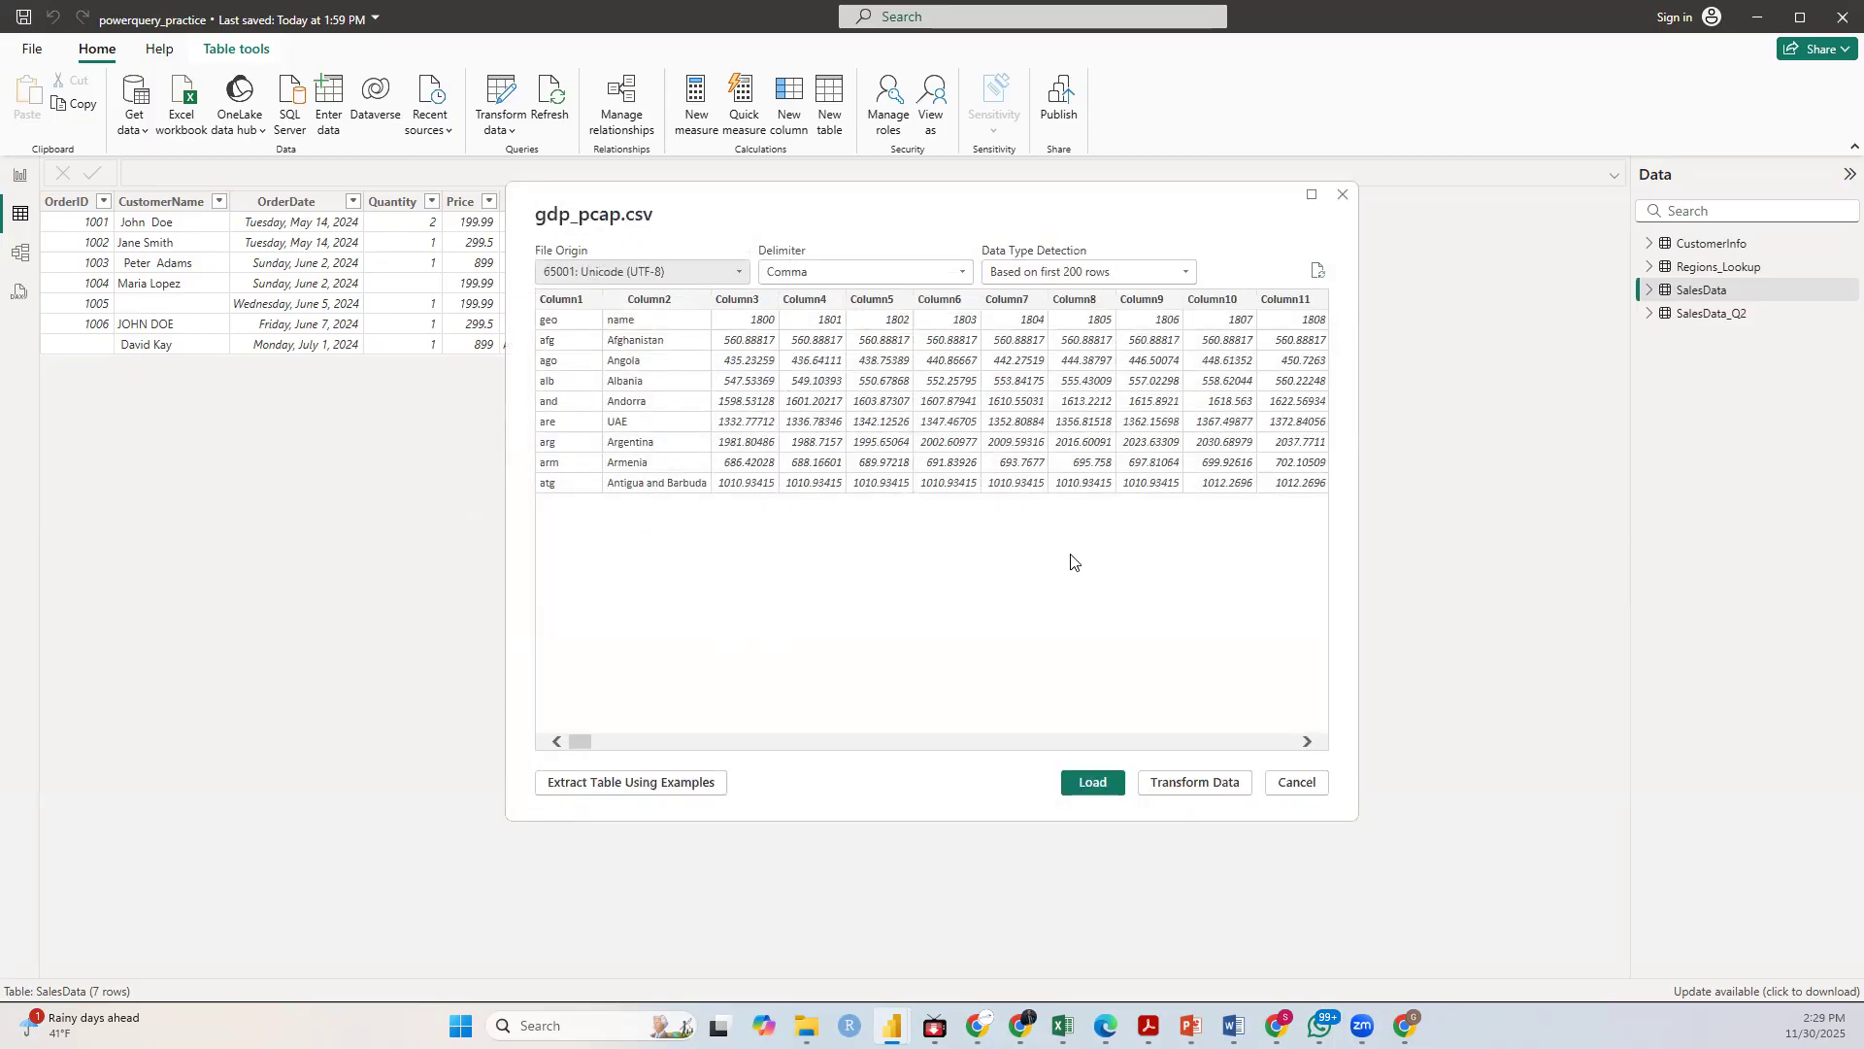
{"action": "left_click", "coordinate": [1096, 784]}
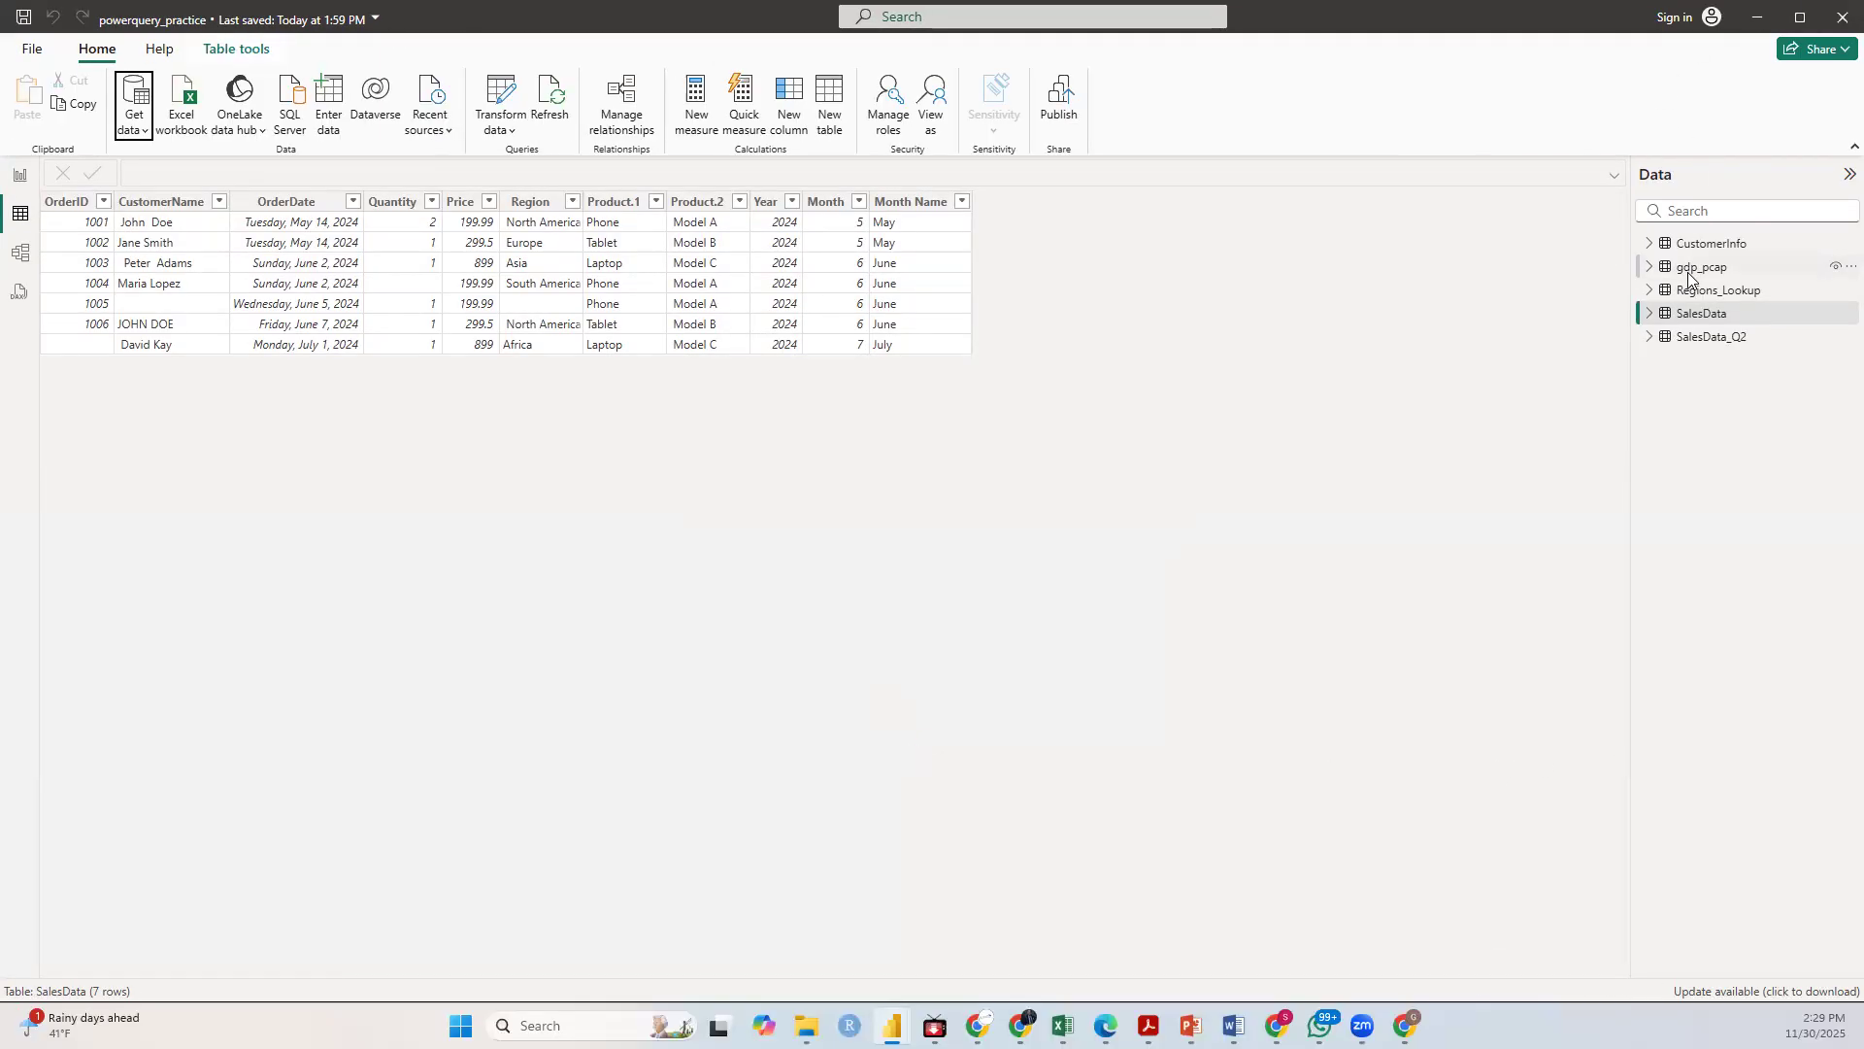
Step: Expand the gdp_pcap table in the model and rename it as gdp
{"action": "mouse_move", "coordinate": [1691, 278]}
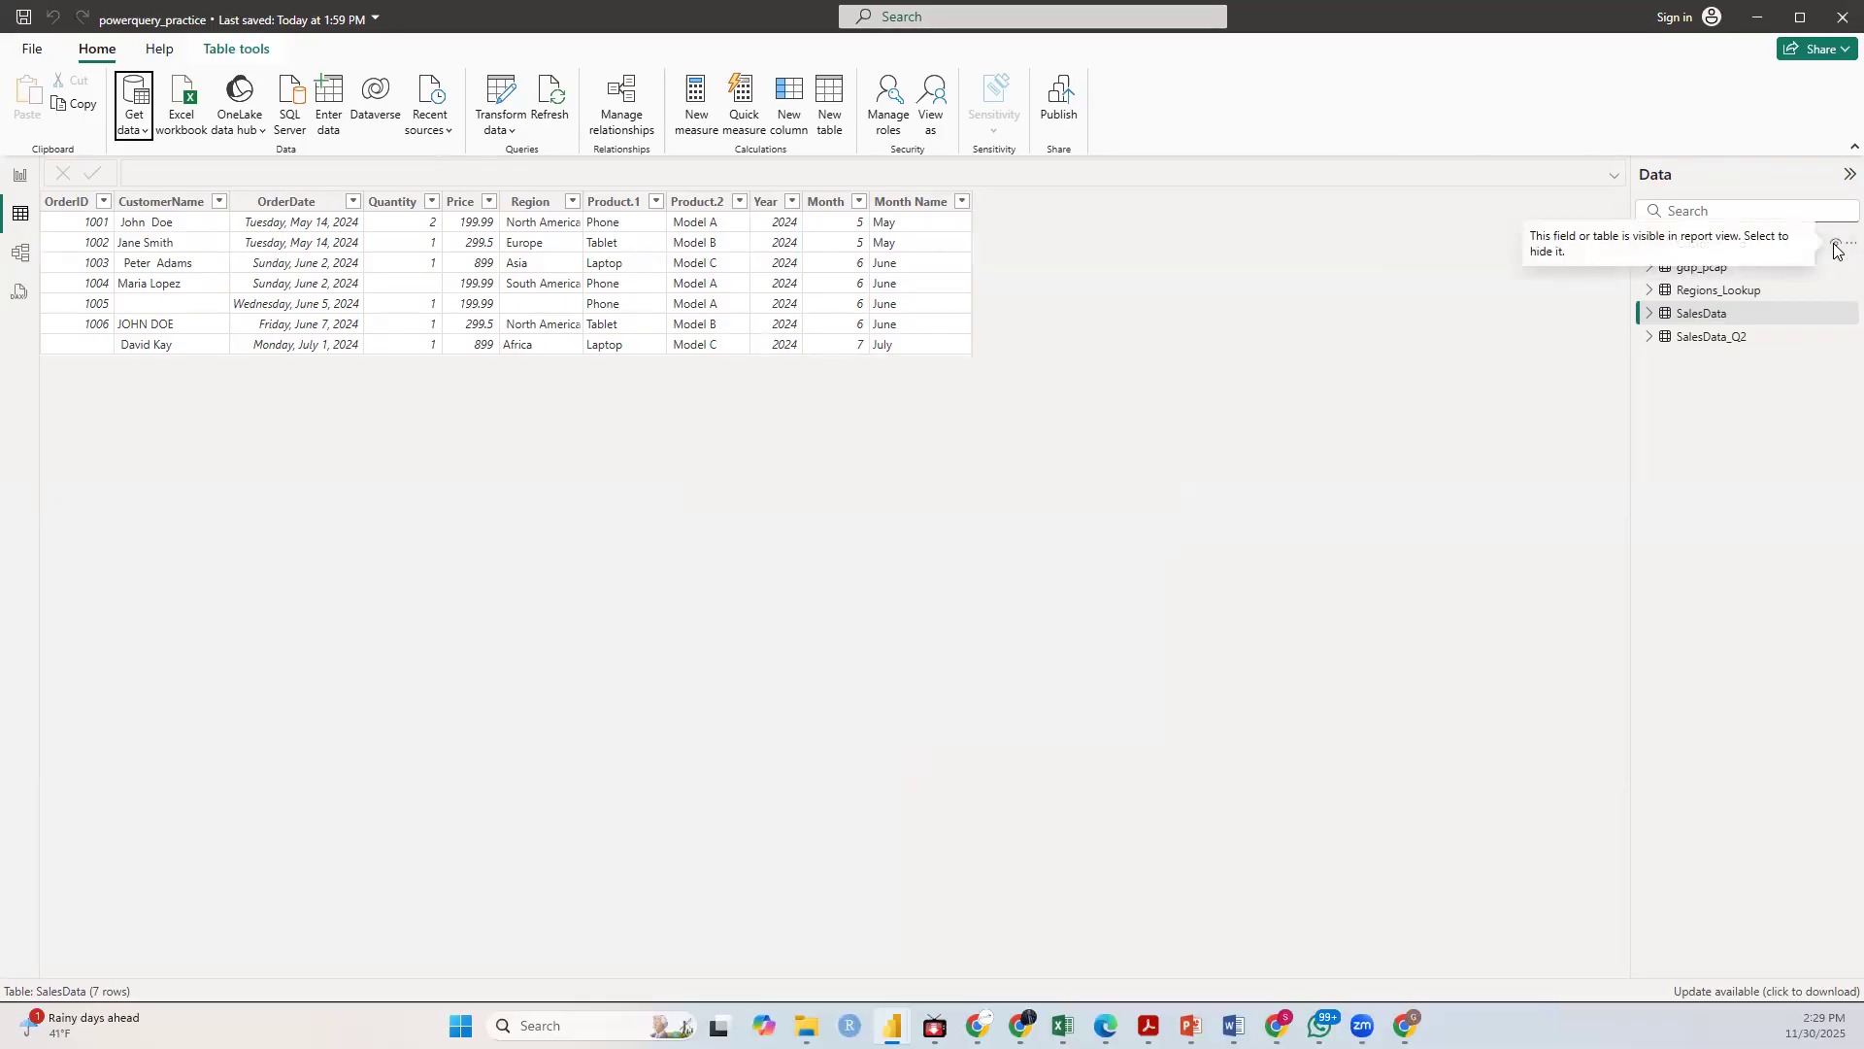
{"action": "left_click", "coordinate": [1649, 268]}
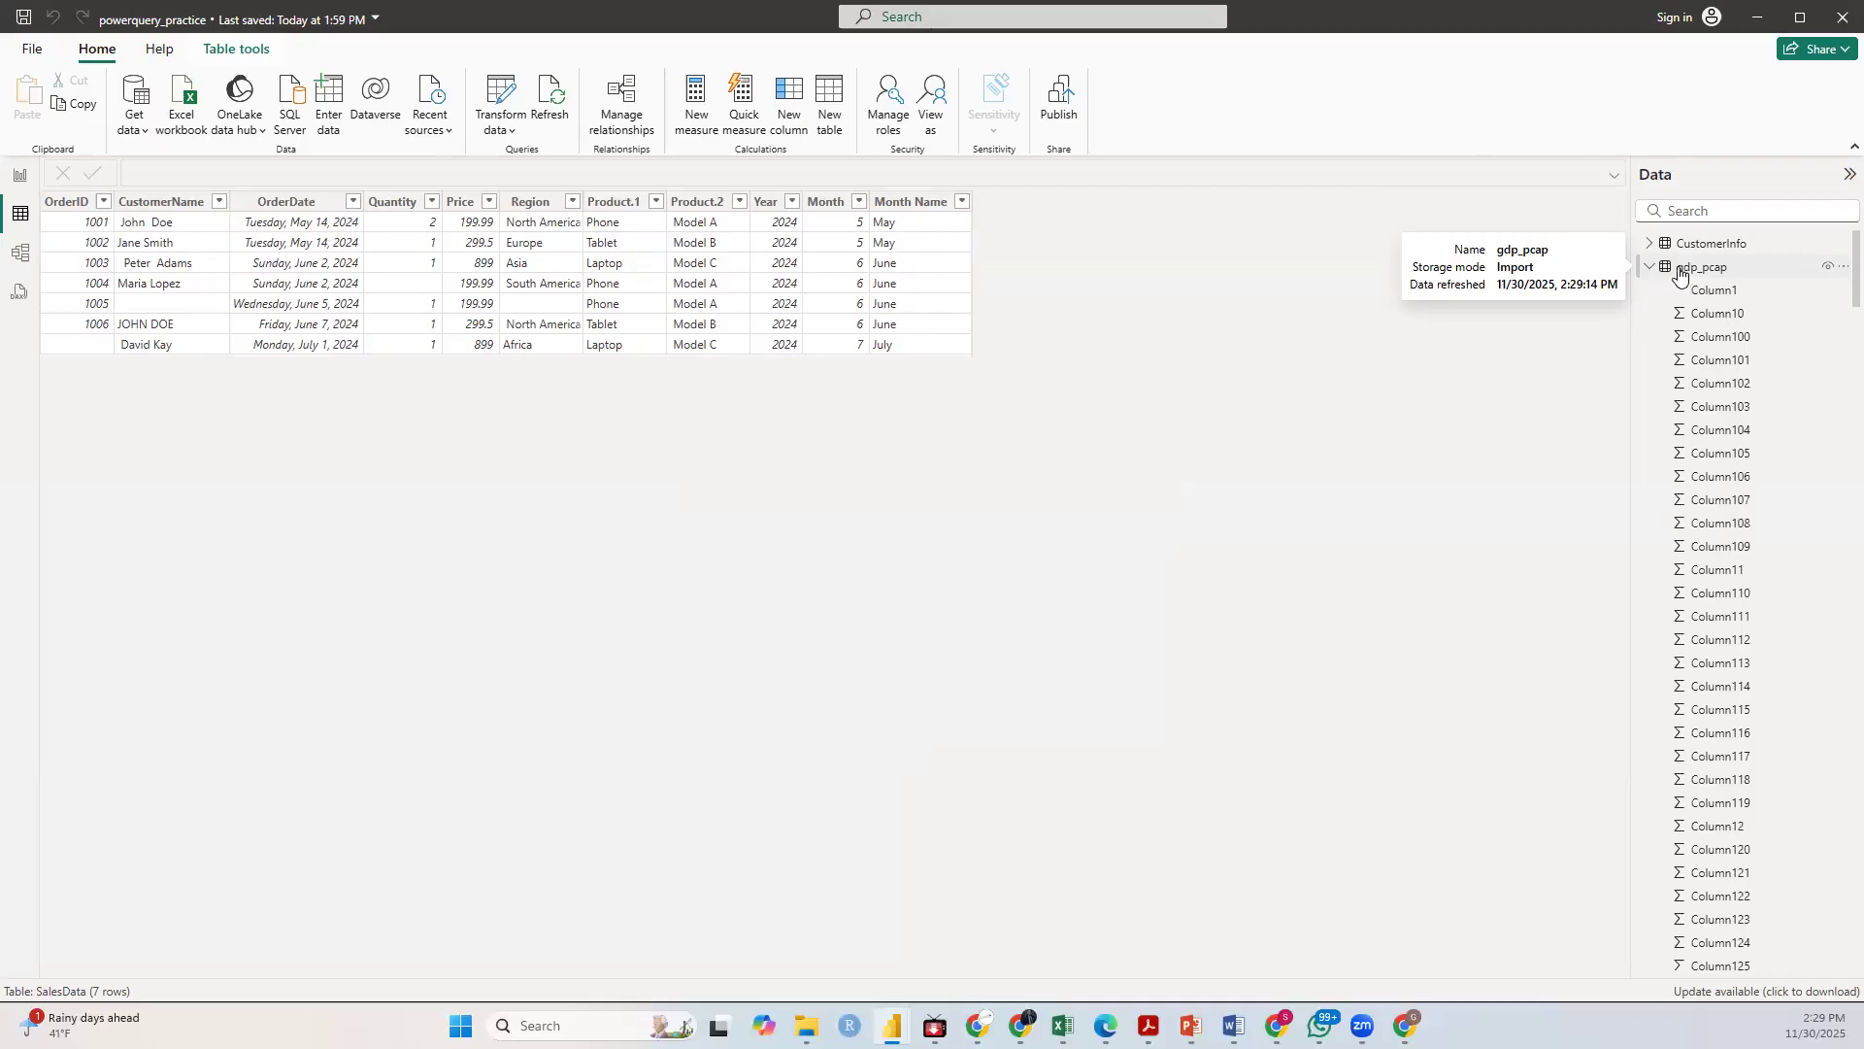
{"action": "right_click", "coordinate": [1700, 269]}
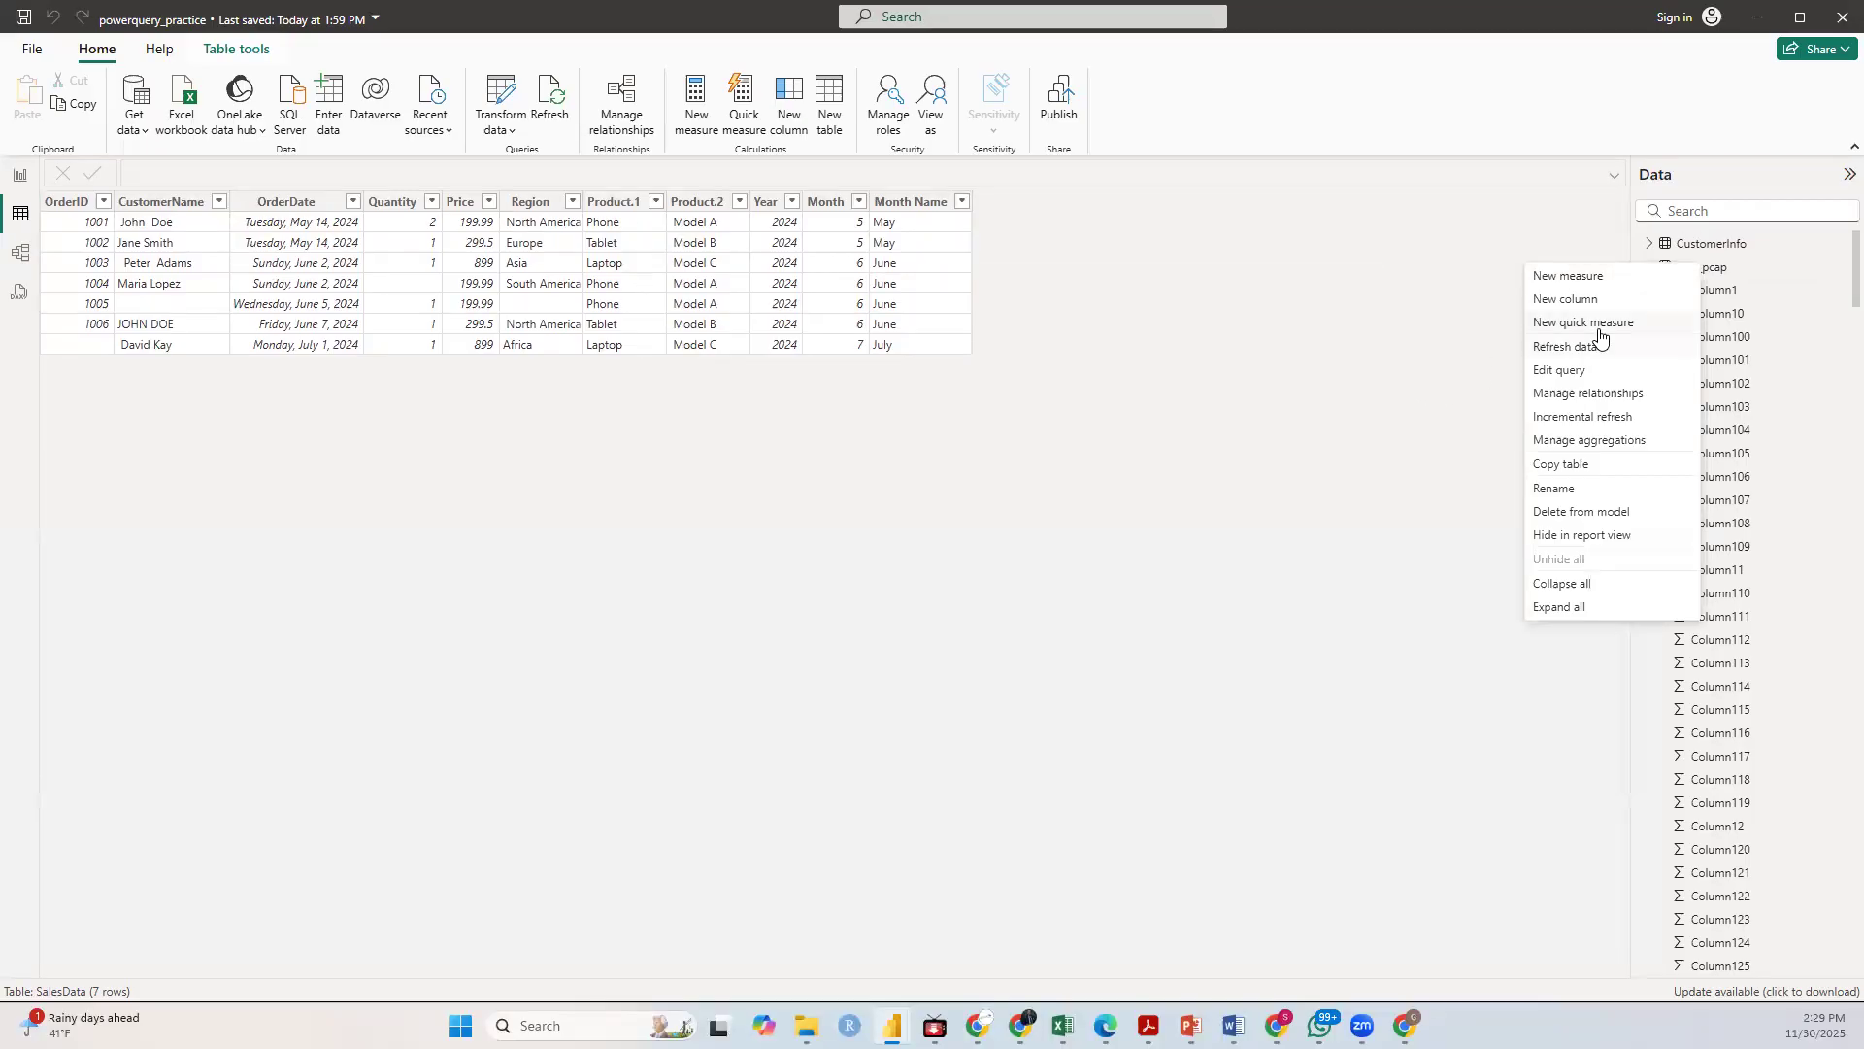
{"action": "left_click", "coordinate": [1563, 489]}
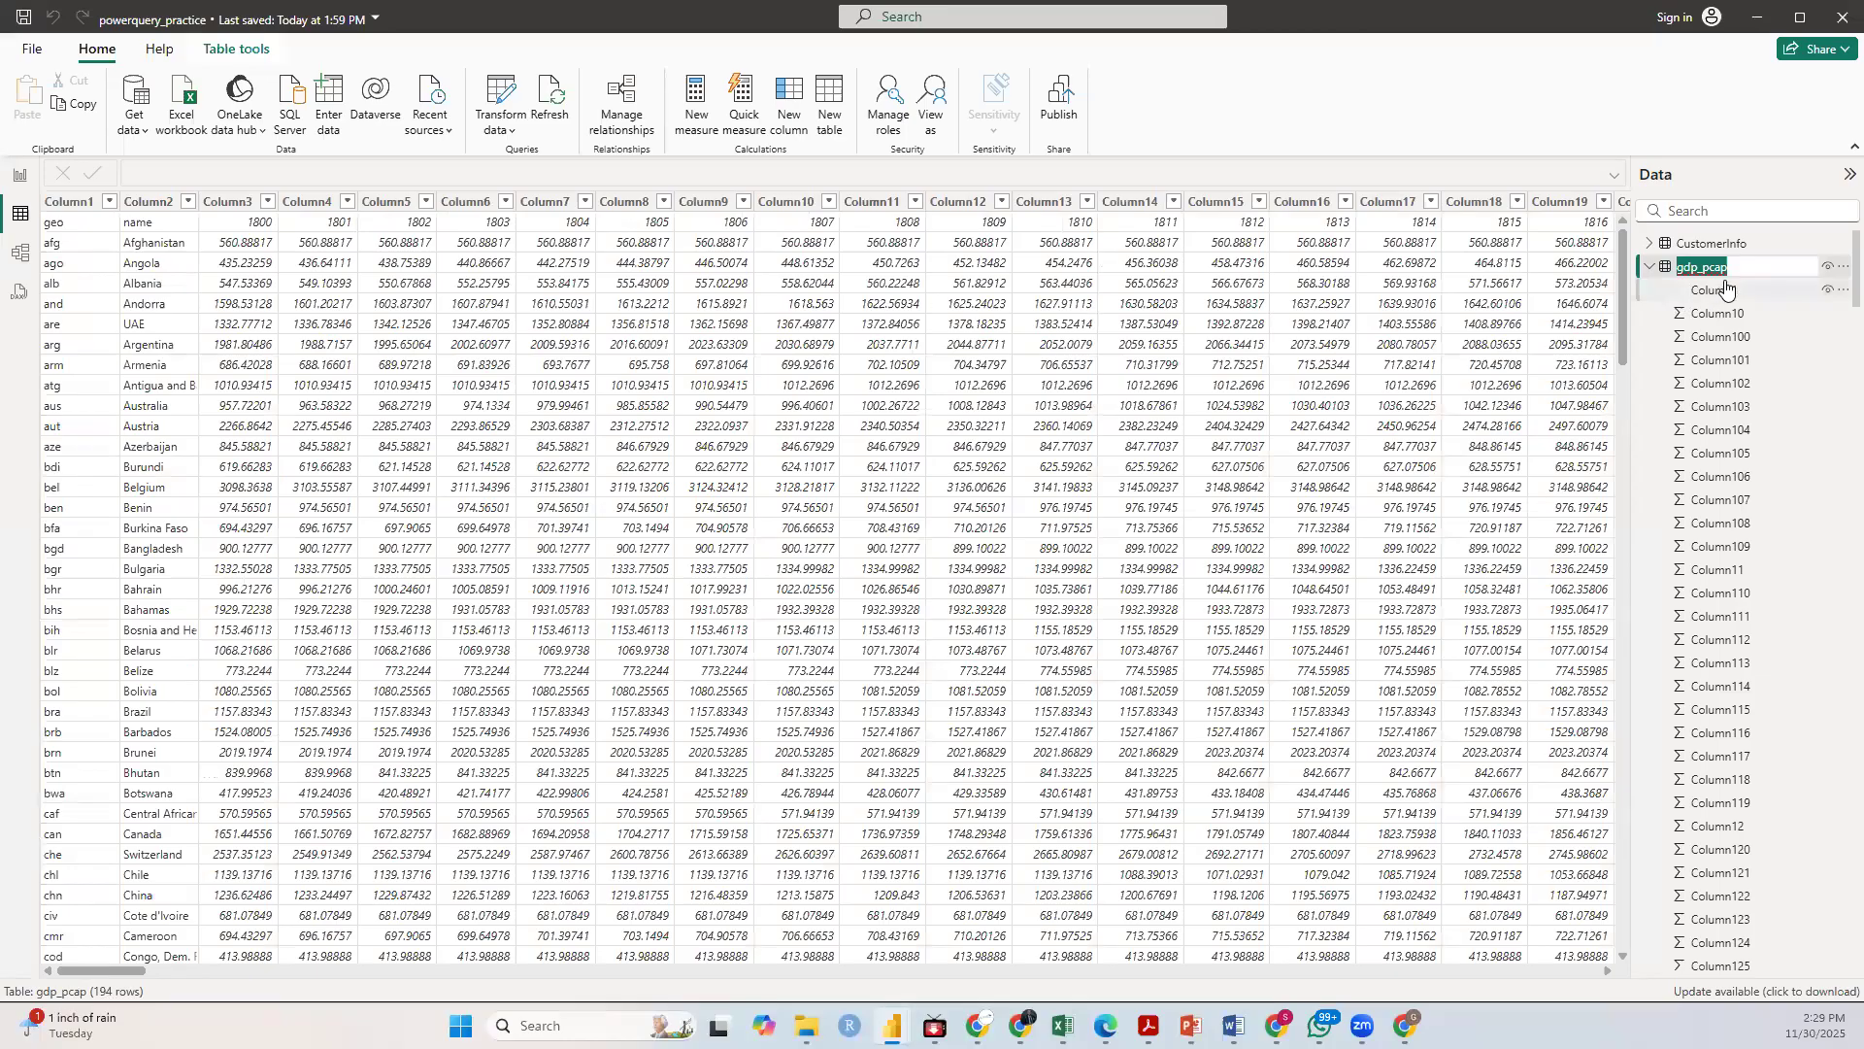
{"action": "left_click", "coordinate": [1739, 264]}
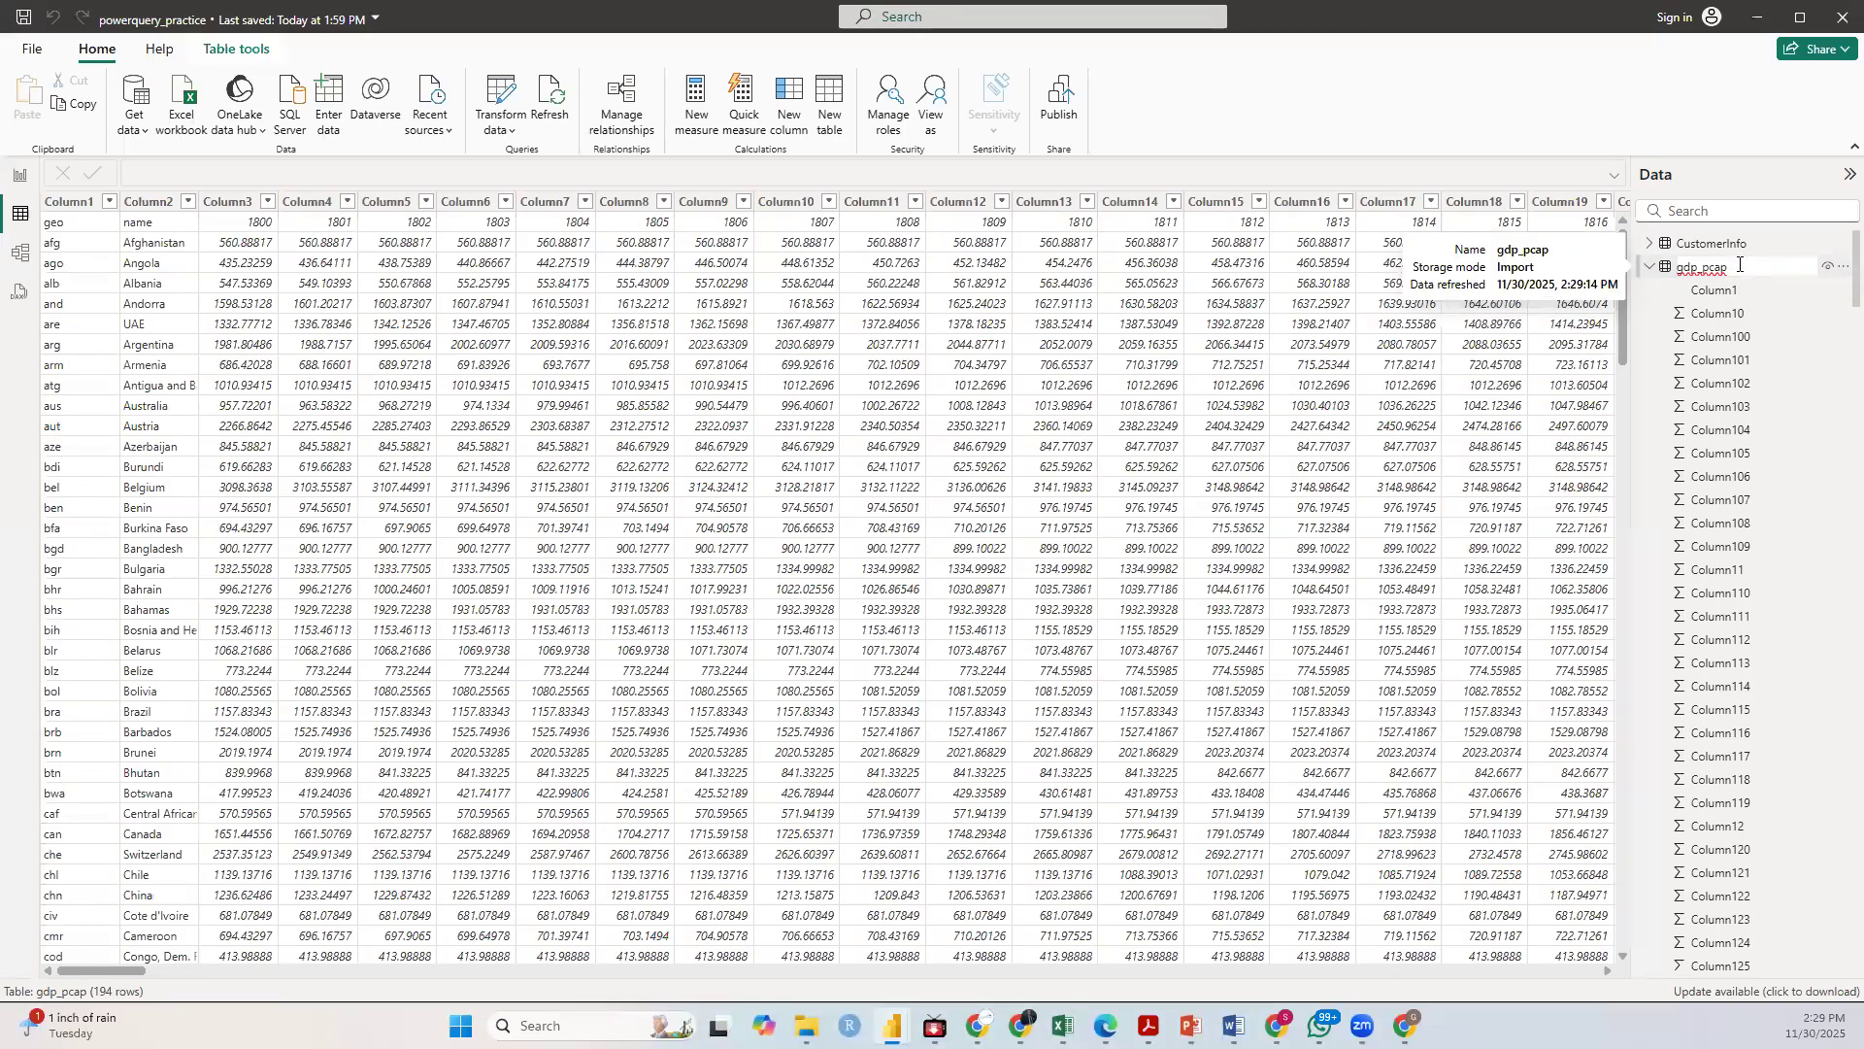
{"action": "key", "text": "BackSpace"}
{"action": "key", "text": "BackSpace"}
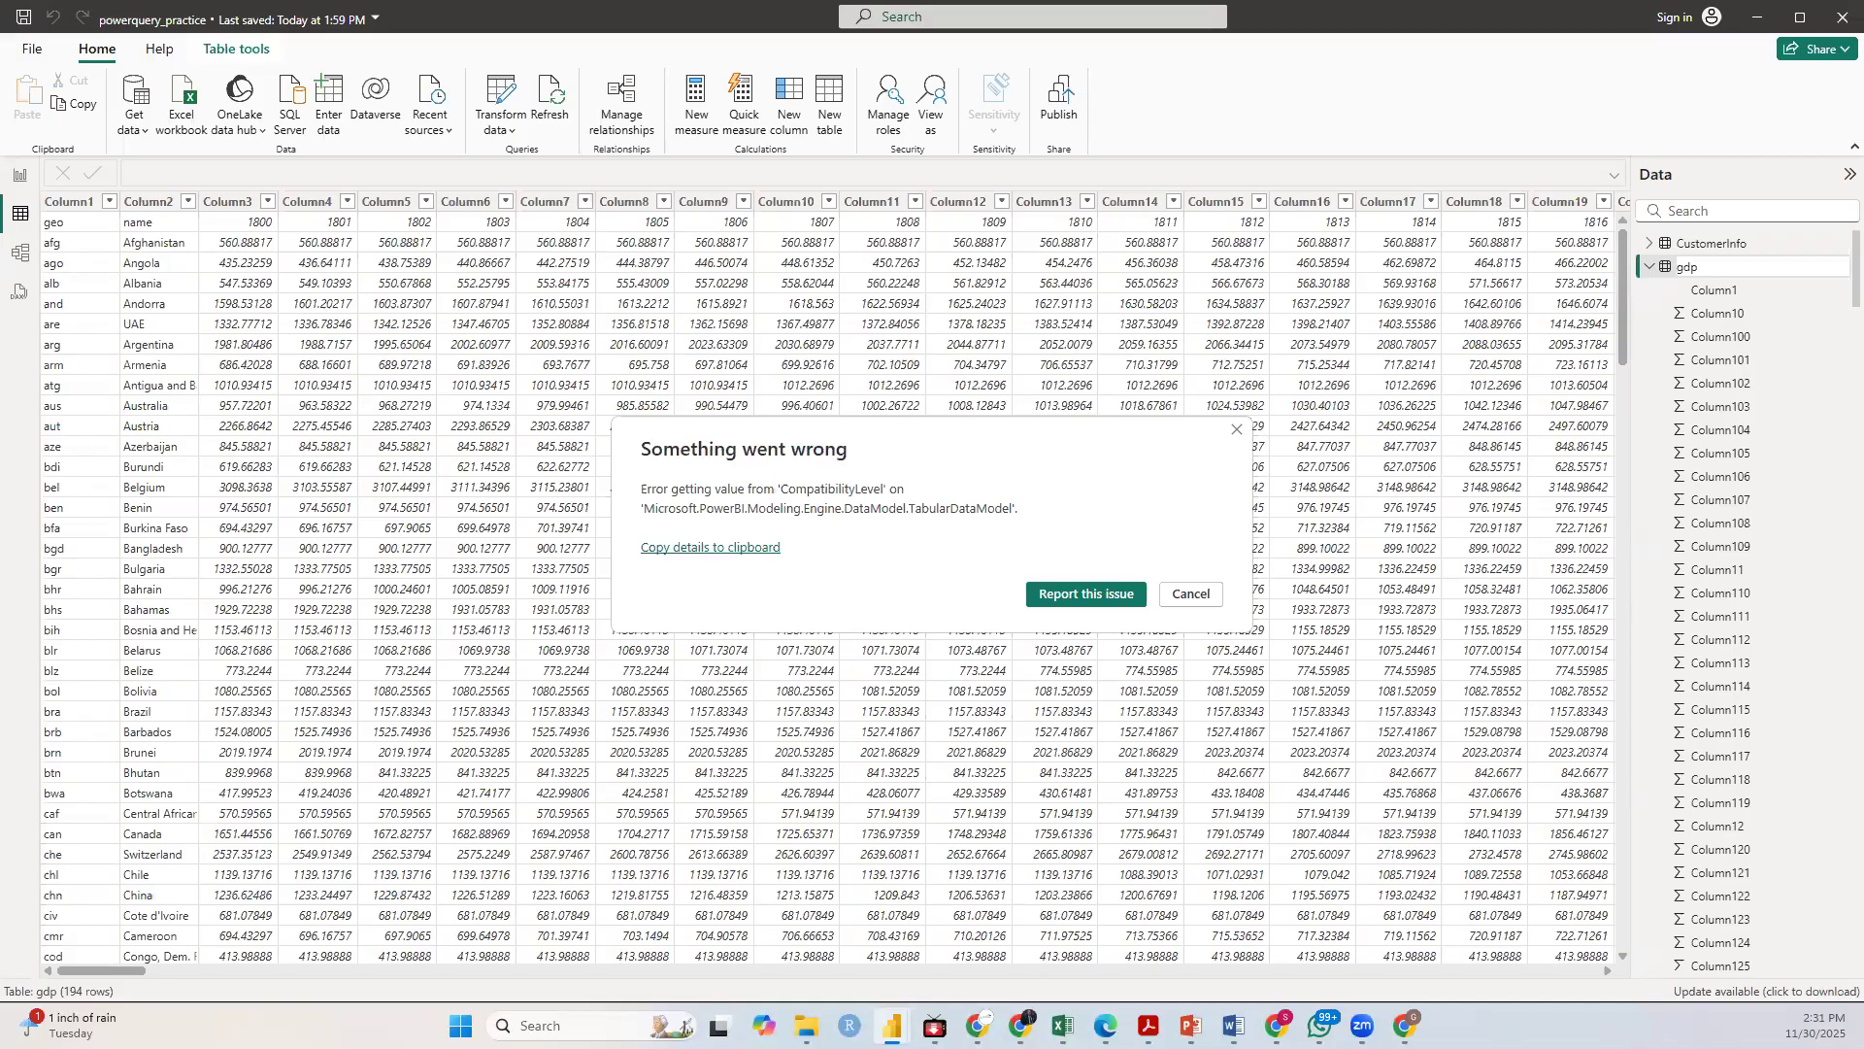
Step: Dismiss the error, keep the pending query changes instead of discarding them, and try to apply them
{"action": "left_click", "coordinate": [1235, 428]}
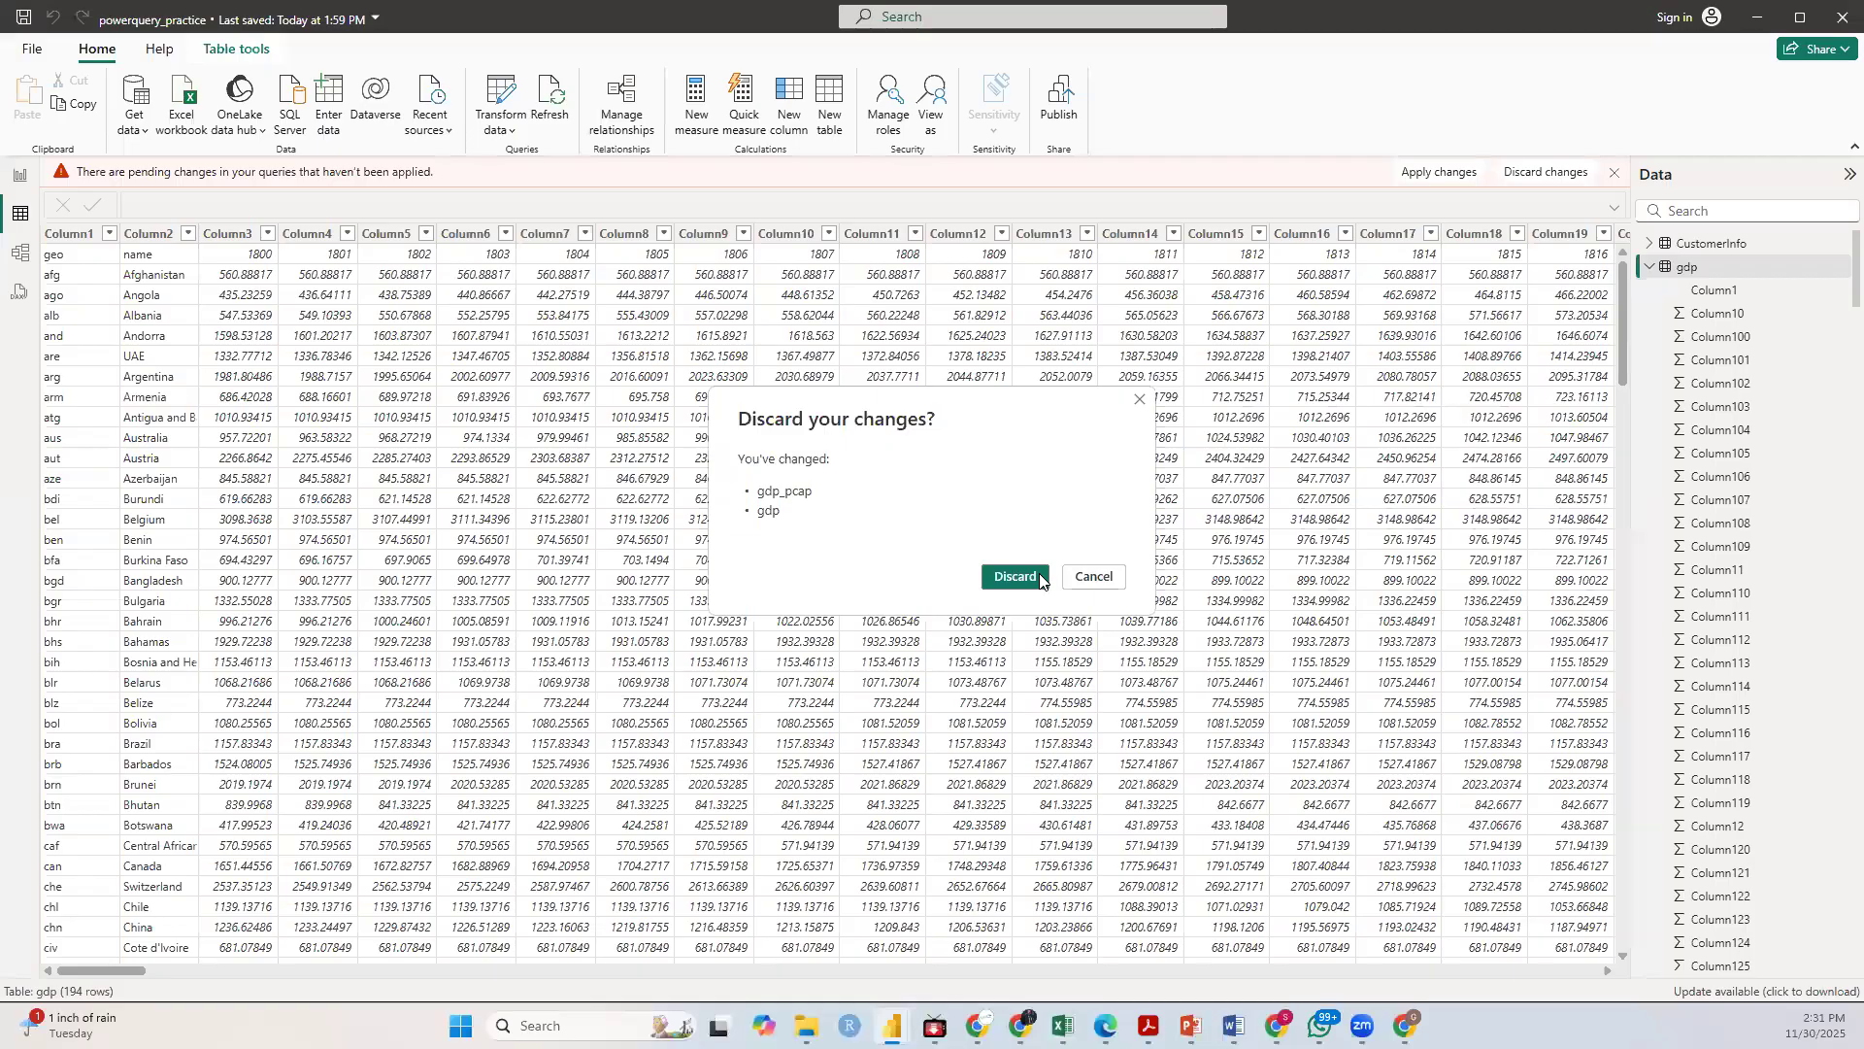
{"action": "left_click", "coordinate": [1092, 578]}
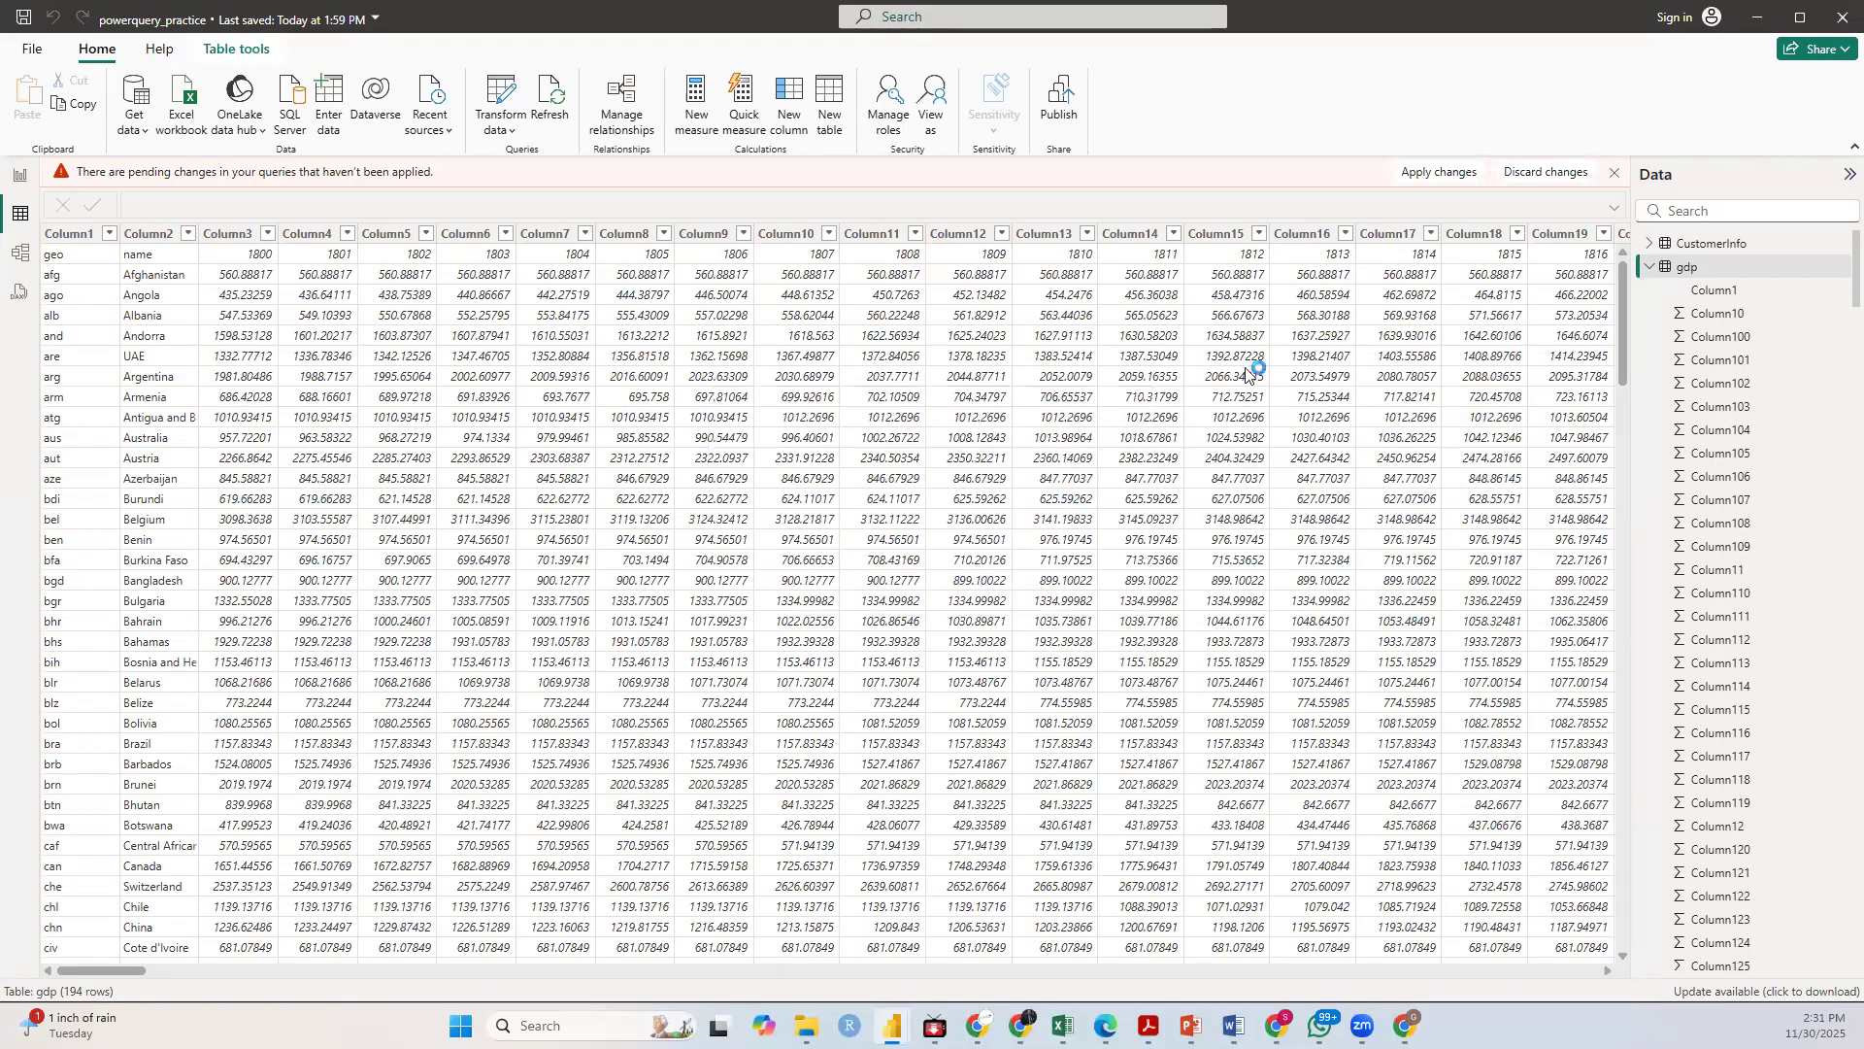
{"action": "left_click", "coordinate": [1427, 174]}
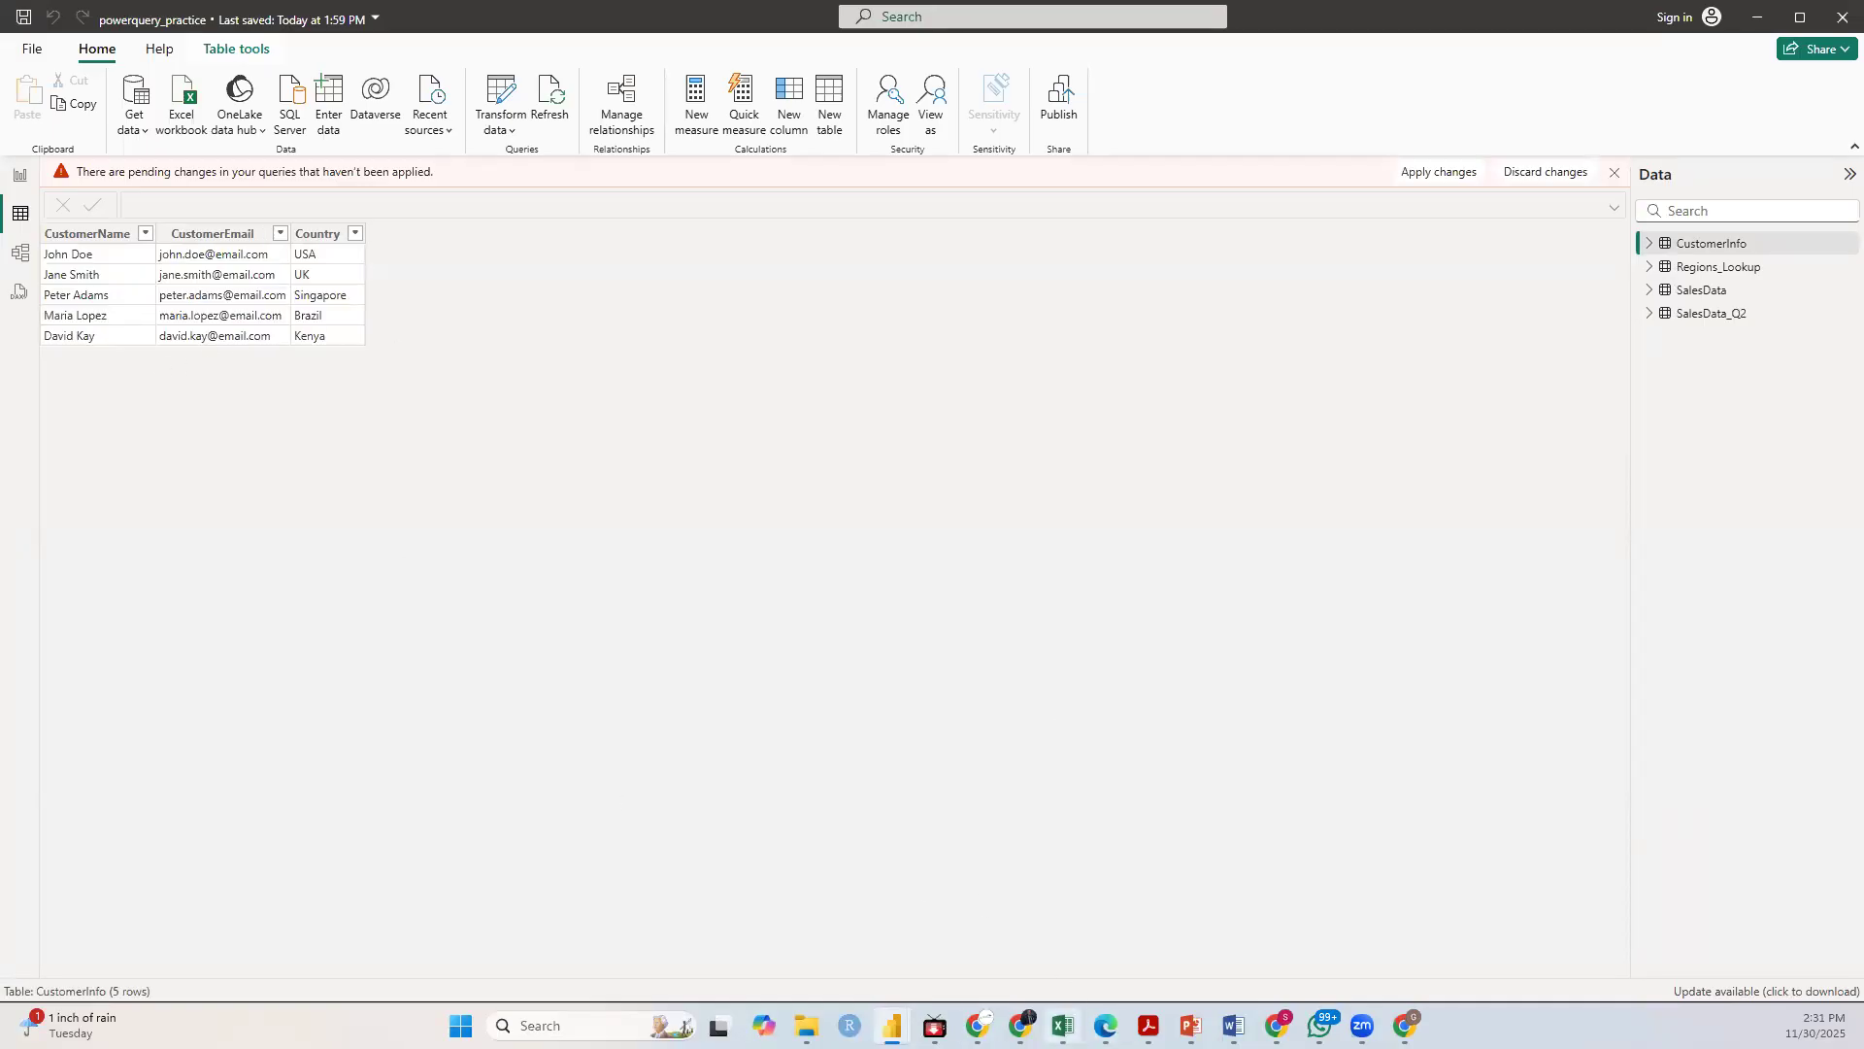
Step: Discard the pending gdp_pcap query changes in powerquery_practice and dismiss the pending-changes notice
{"action": "mouse_move", "coordinate": [891, 1015]}
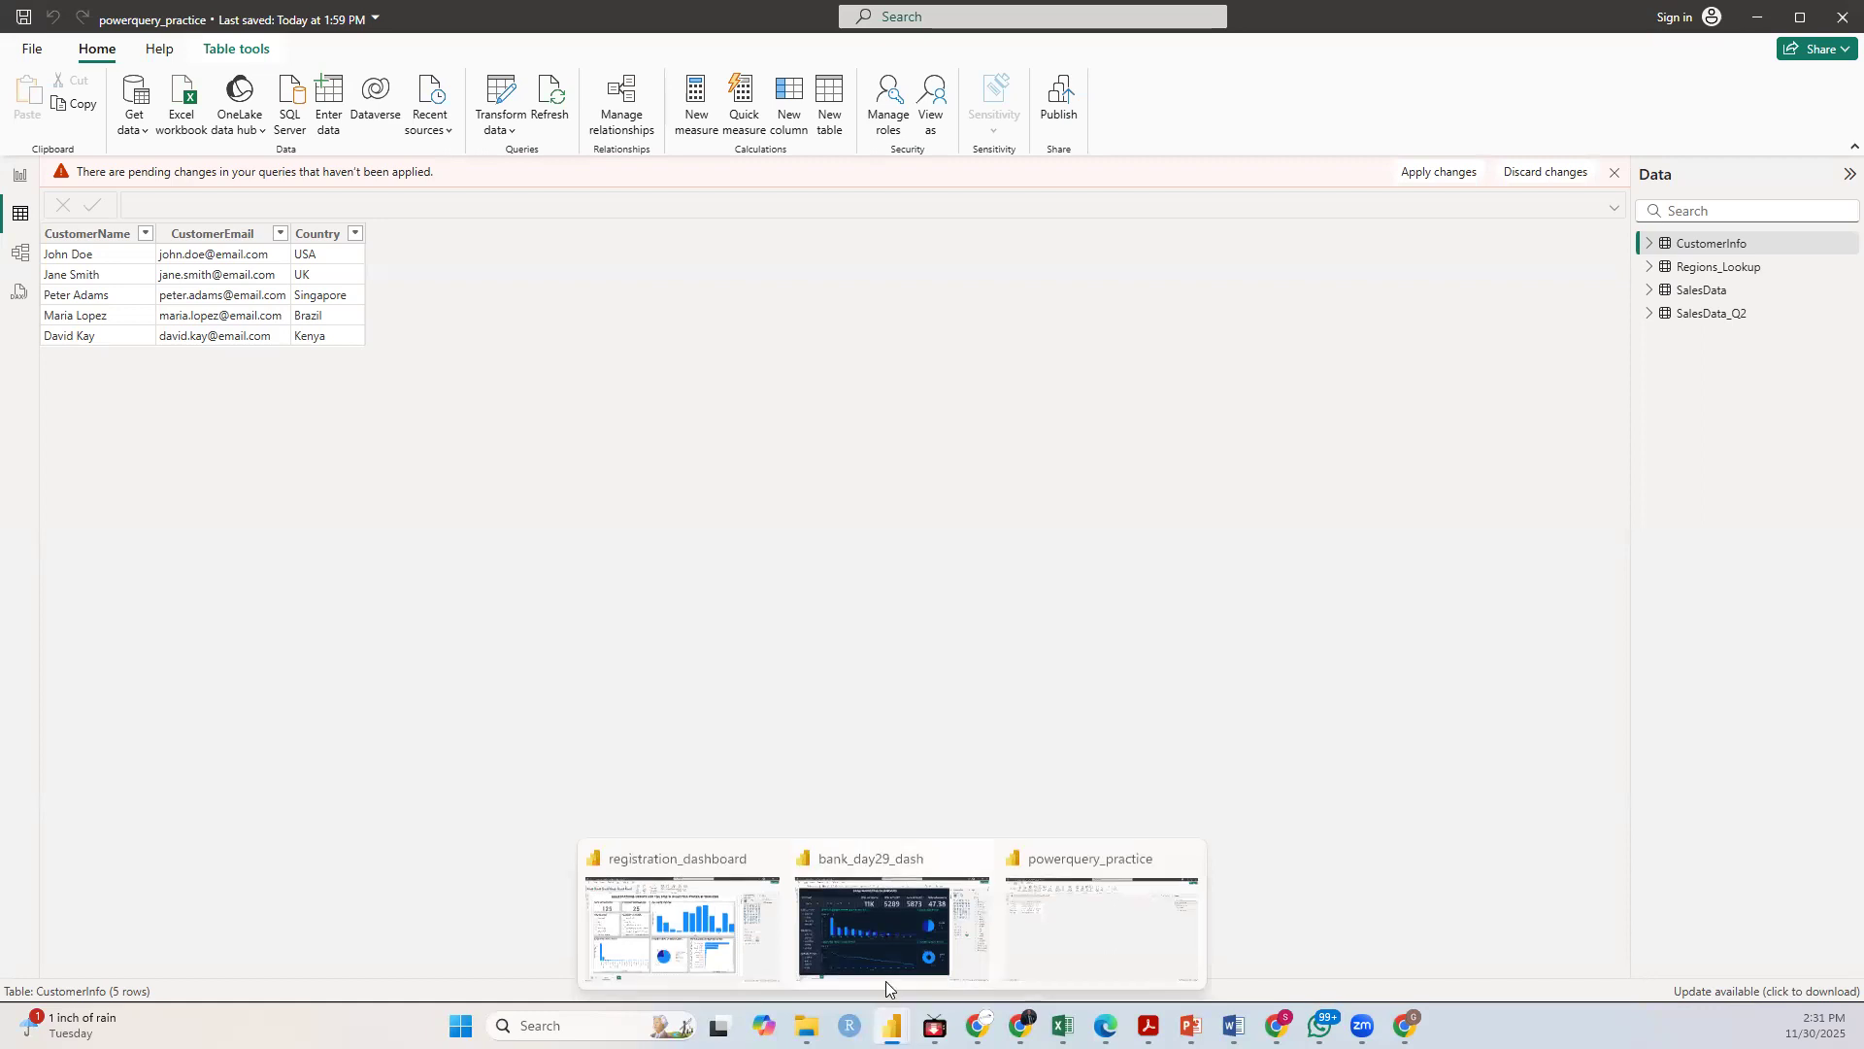
{"action": "left_click", "coordinate": [1070, 944]}
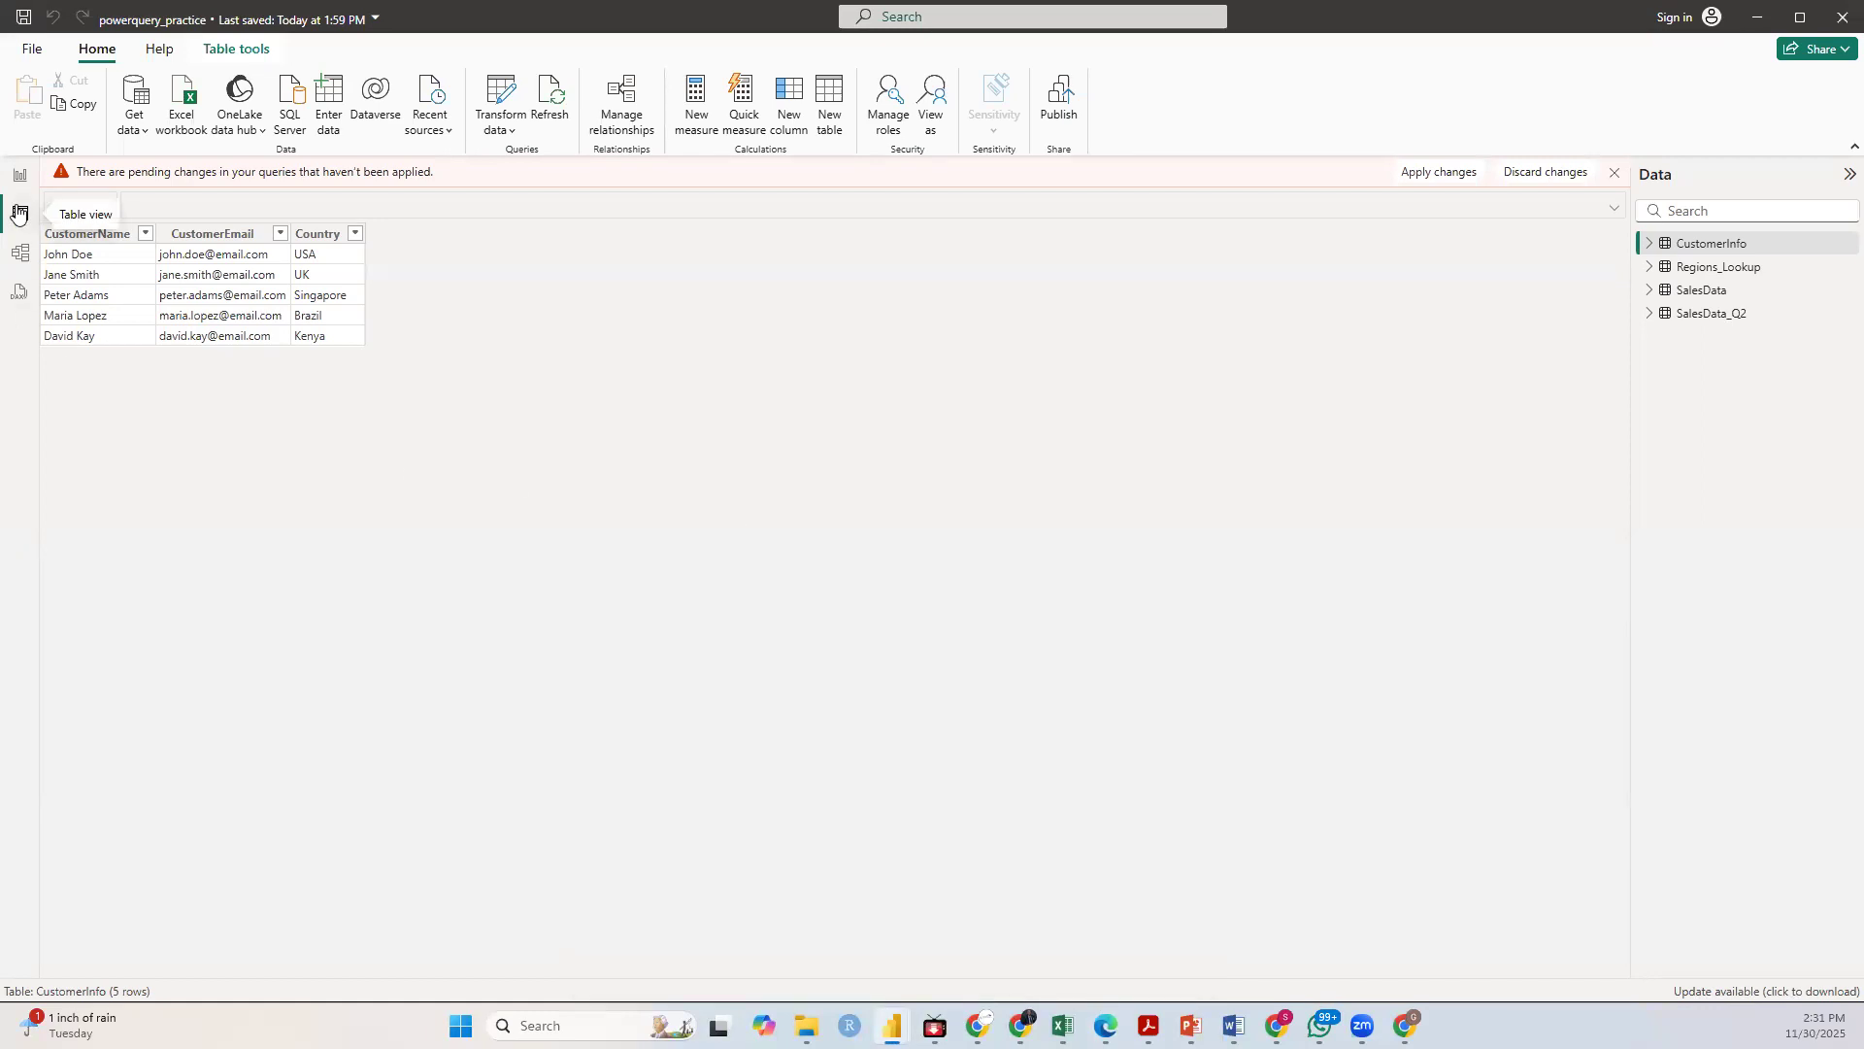
{"action": "left_click", "coordinate": [1542, 173]}
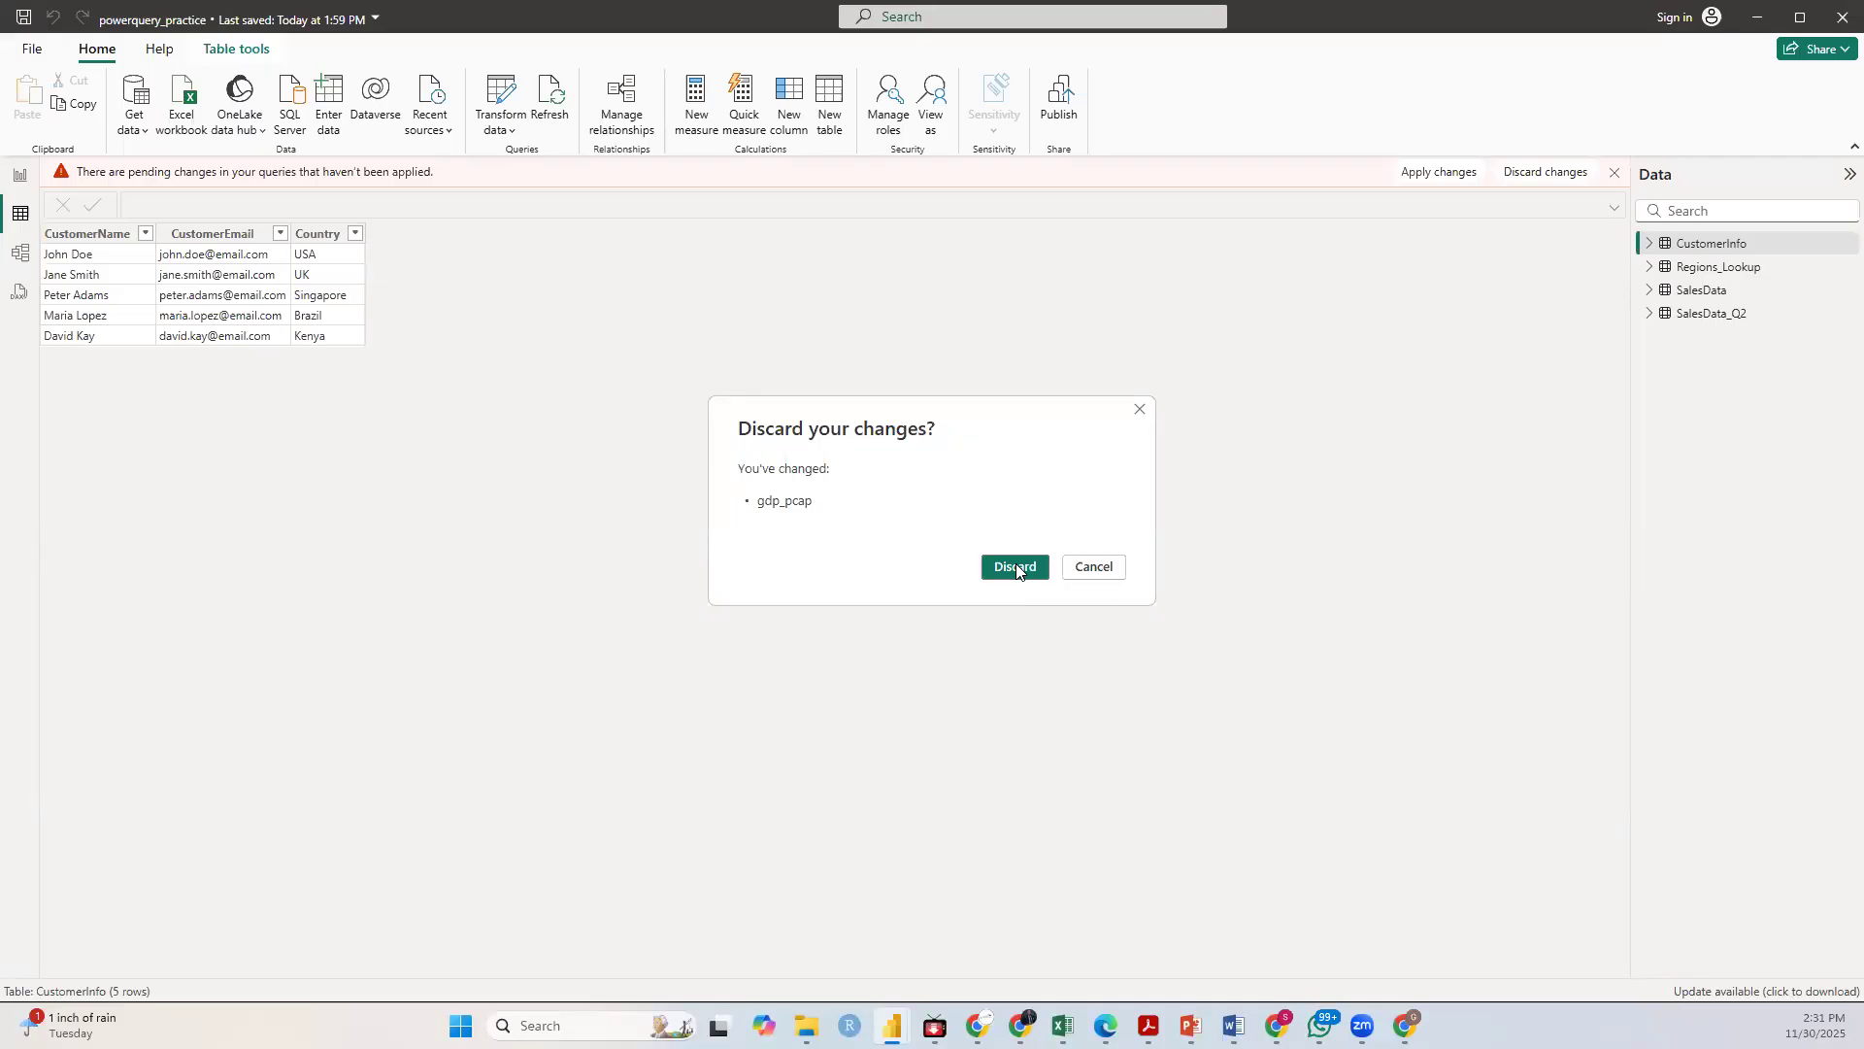
{"action": "left_click", "coordinate": [1021, 568]}
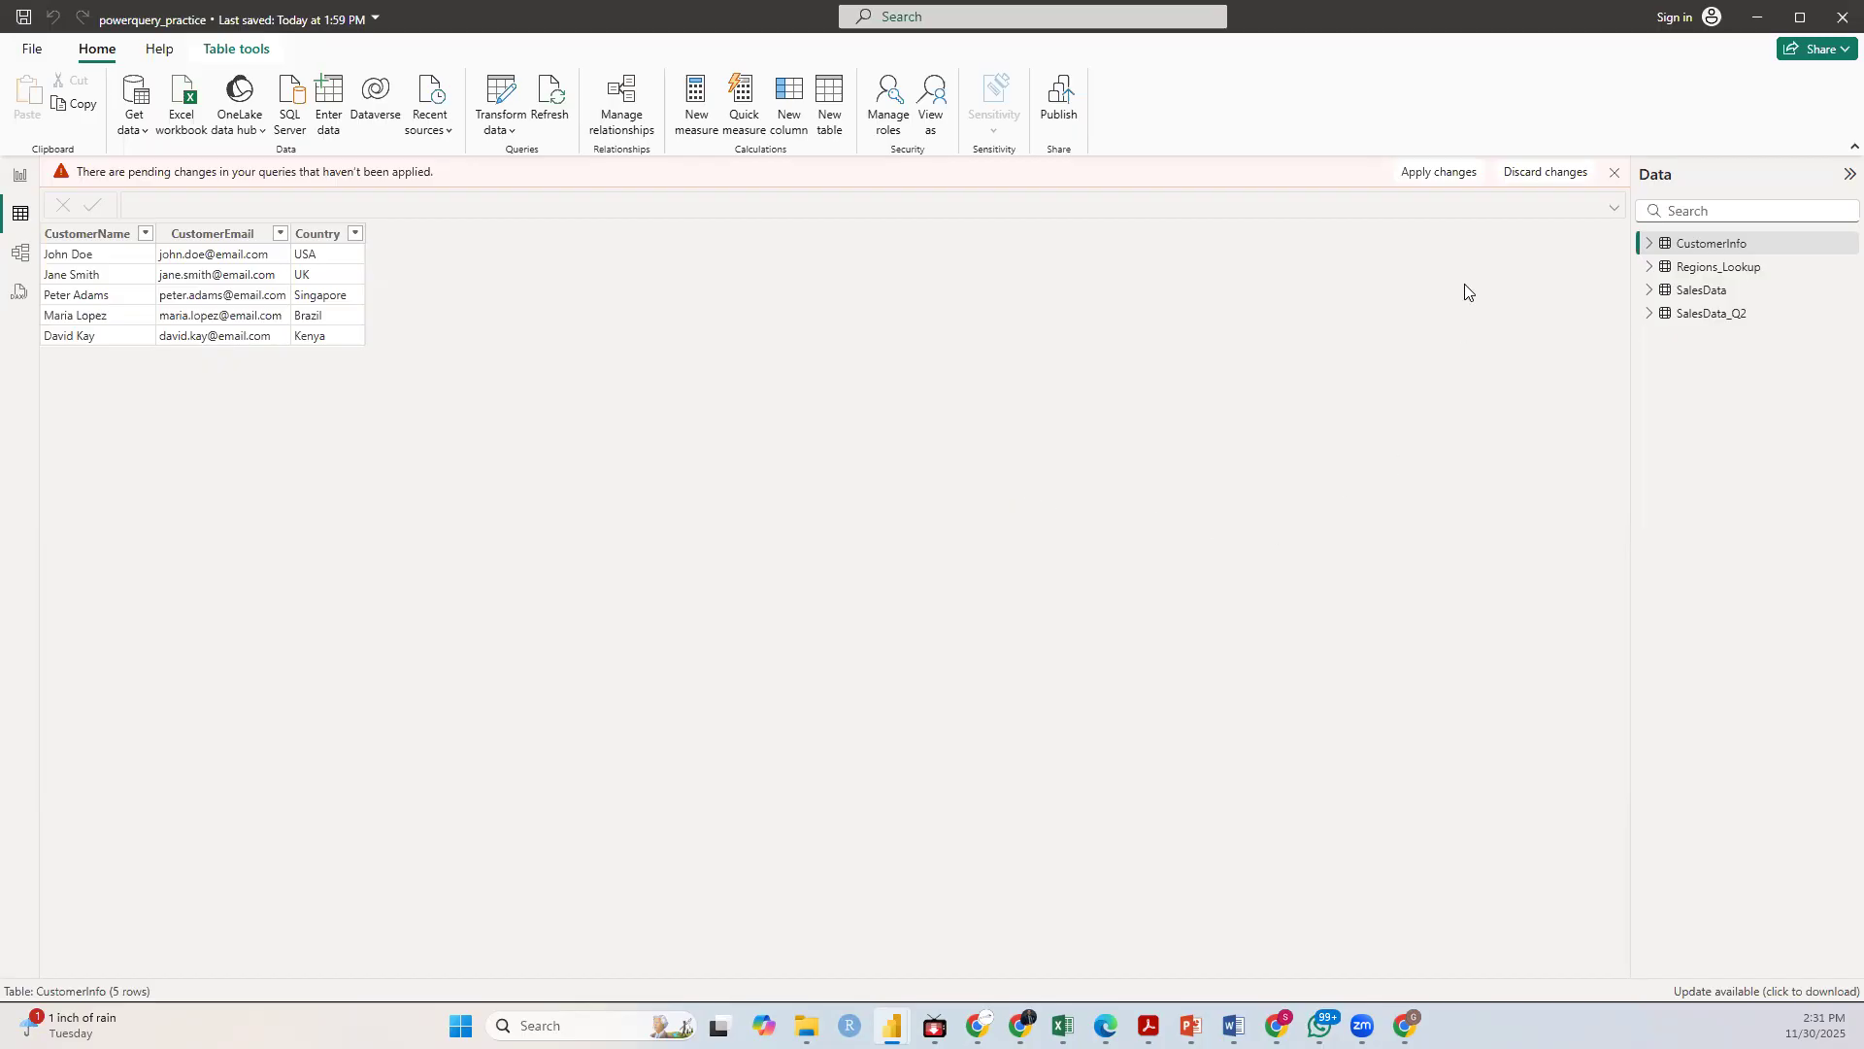
{"action": "left_click", "coordinate": [1613, 177]}
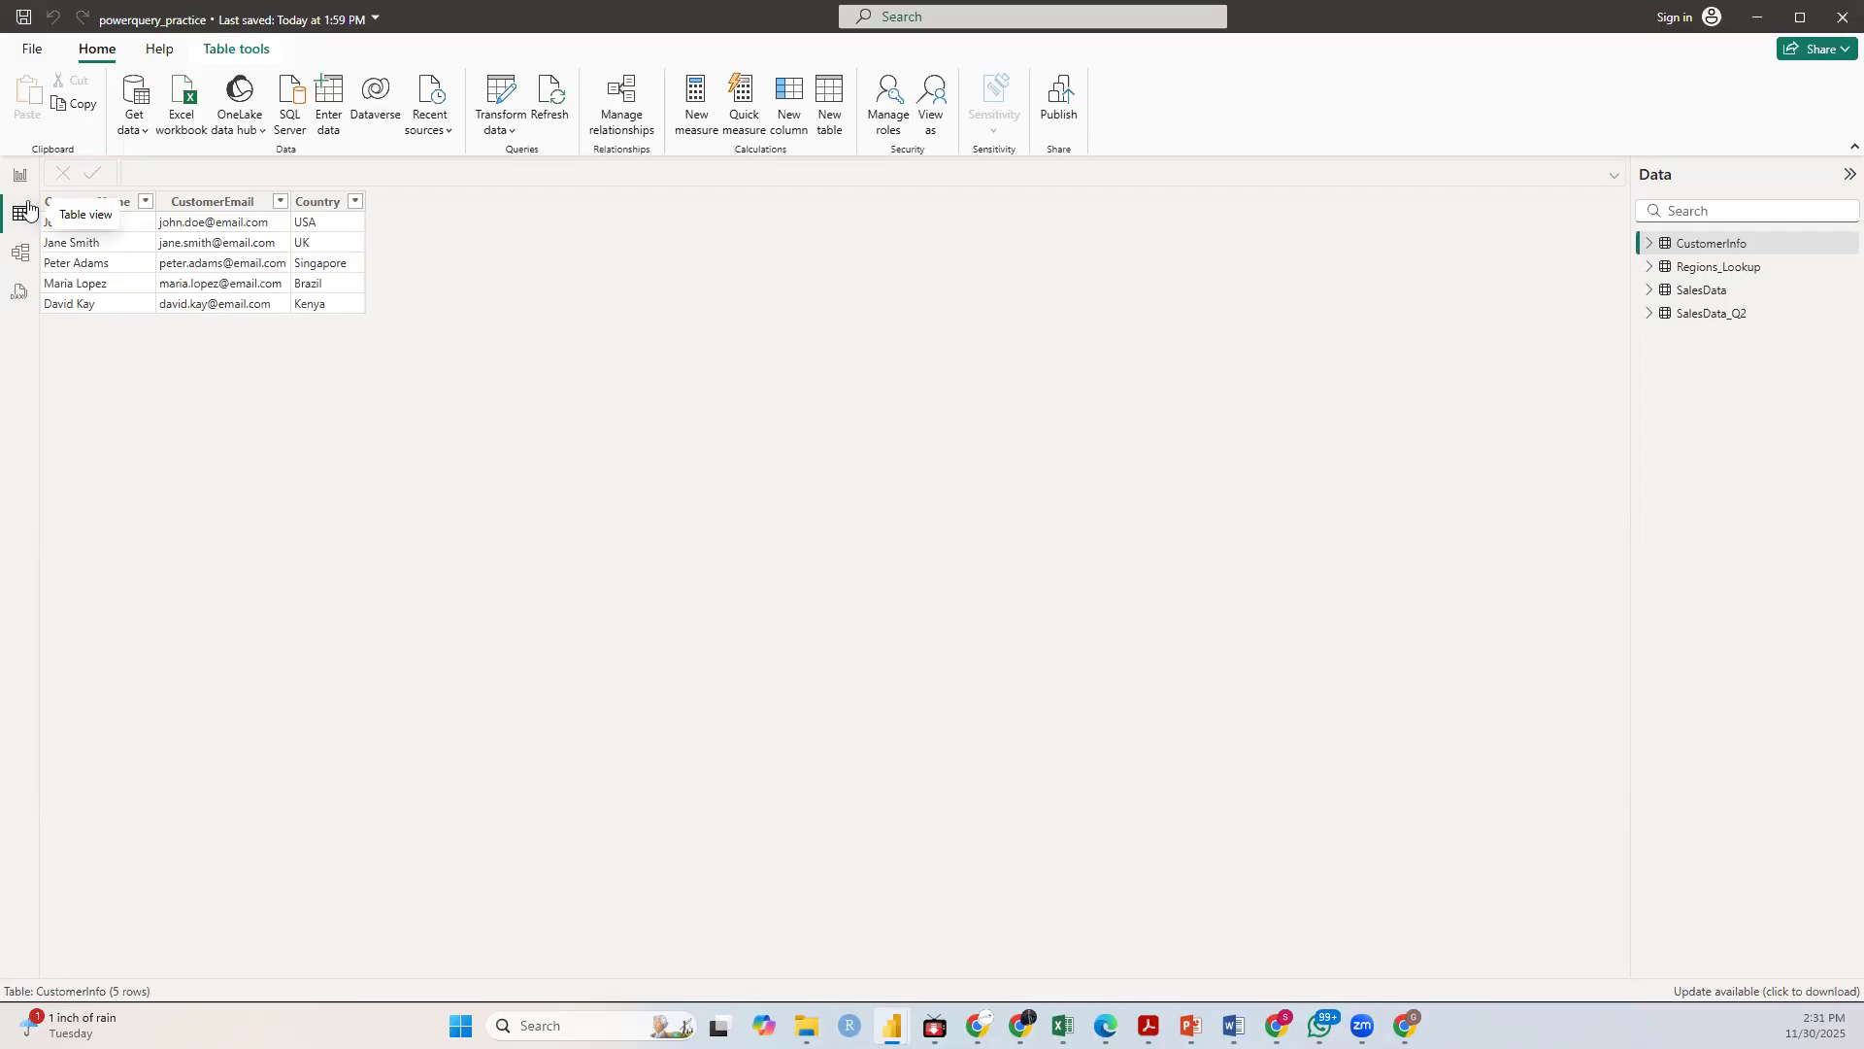
Step: Load gdp_pcap.csv as a Text/CSV data source into powerquery_practice again, starting from the report canvas
{"action": "left_click", "coordinate": [19, 175]}
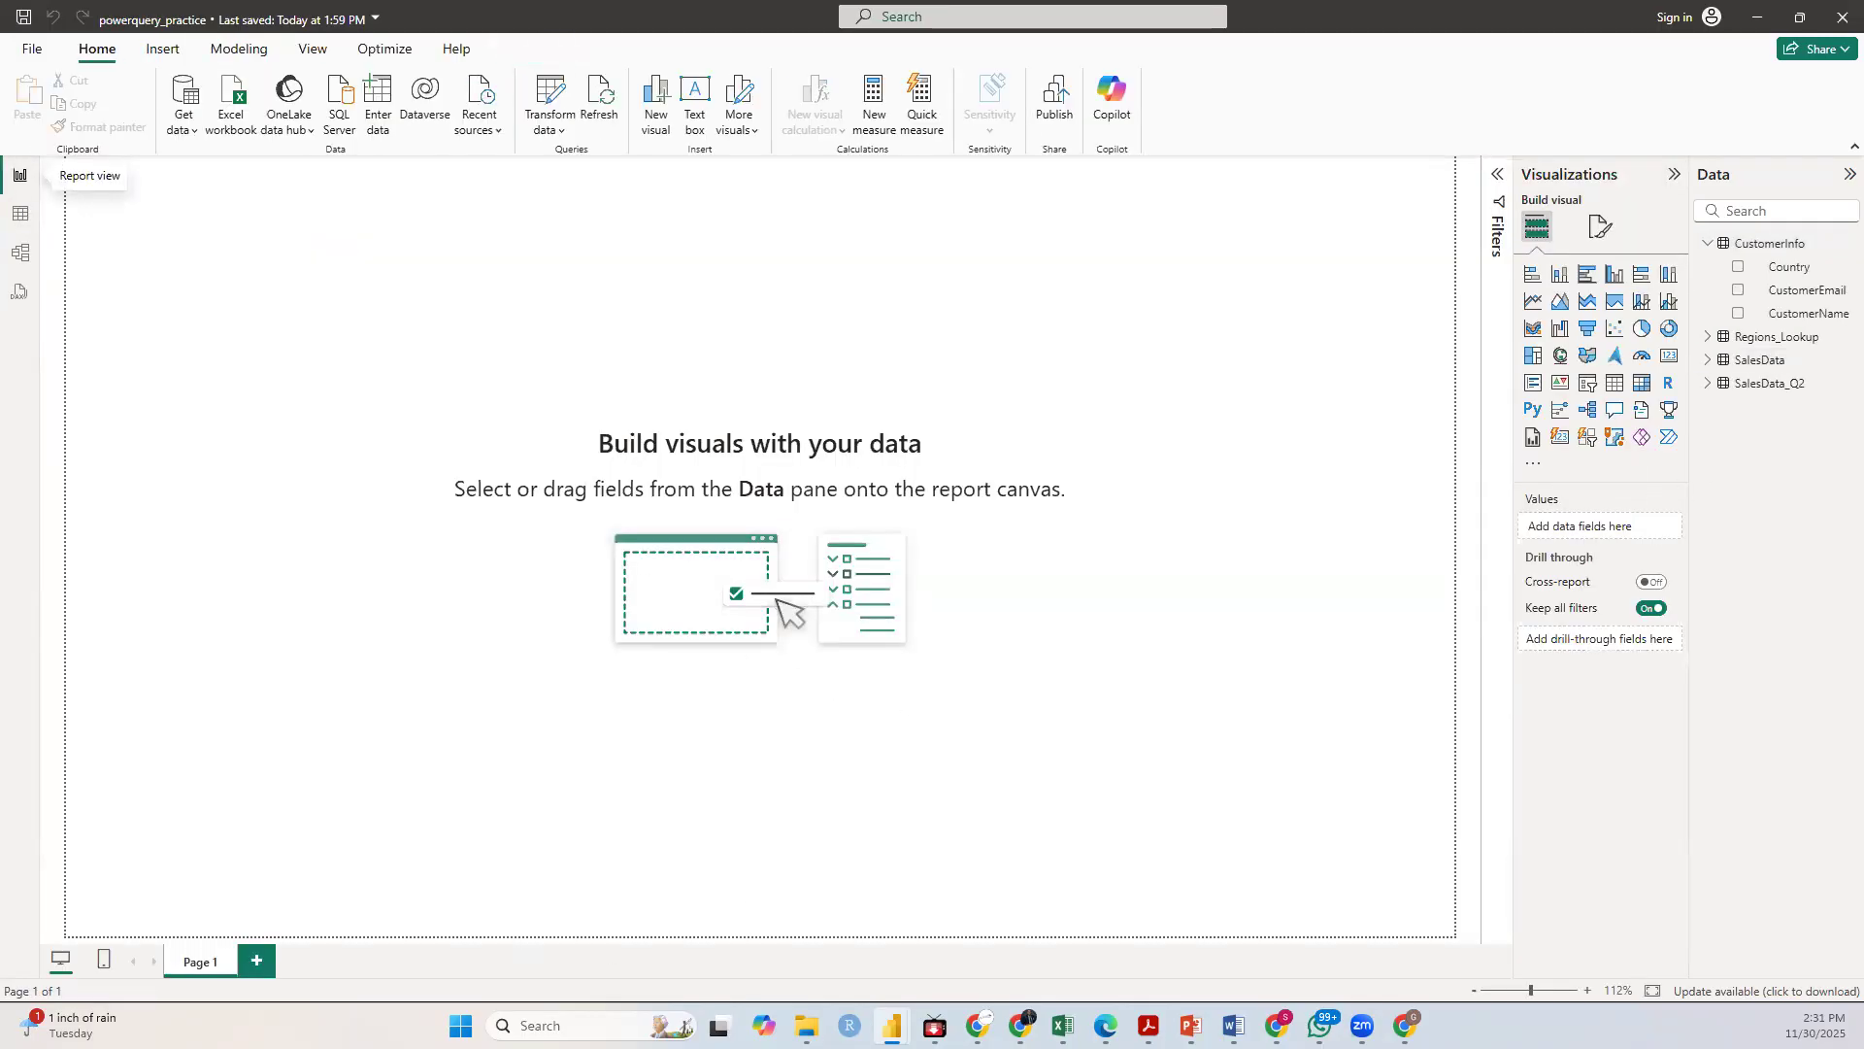
{"action": "mouse_move", "coordinate": [892, 1025]}
{"action": "left_click", "coordinate": [186, 120]}
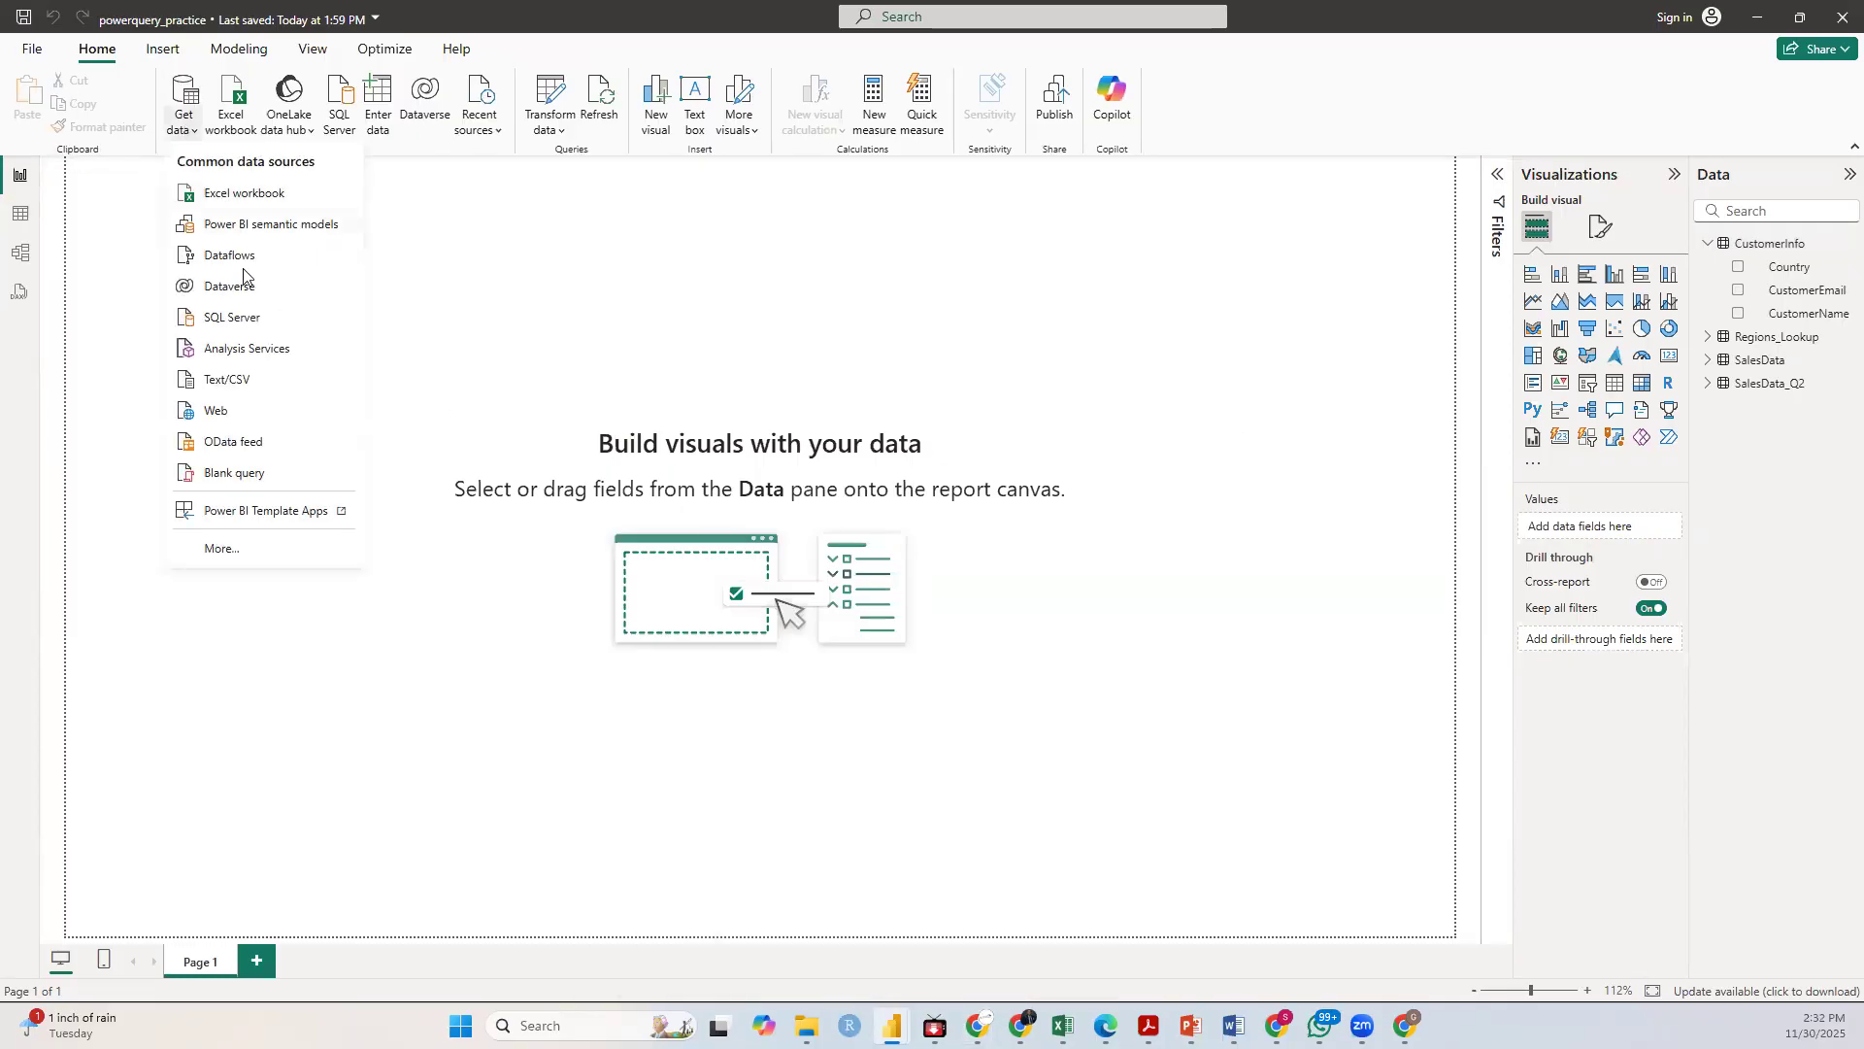
{"action": "left_click", "coordinate": [228, 381]}
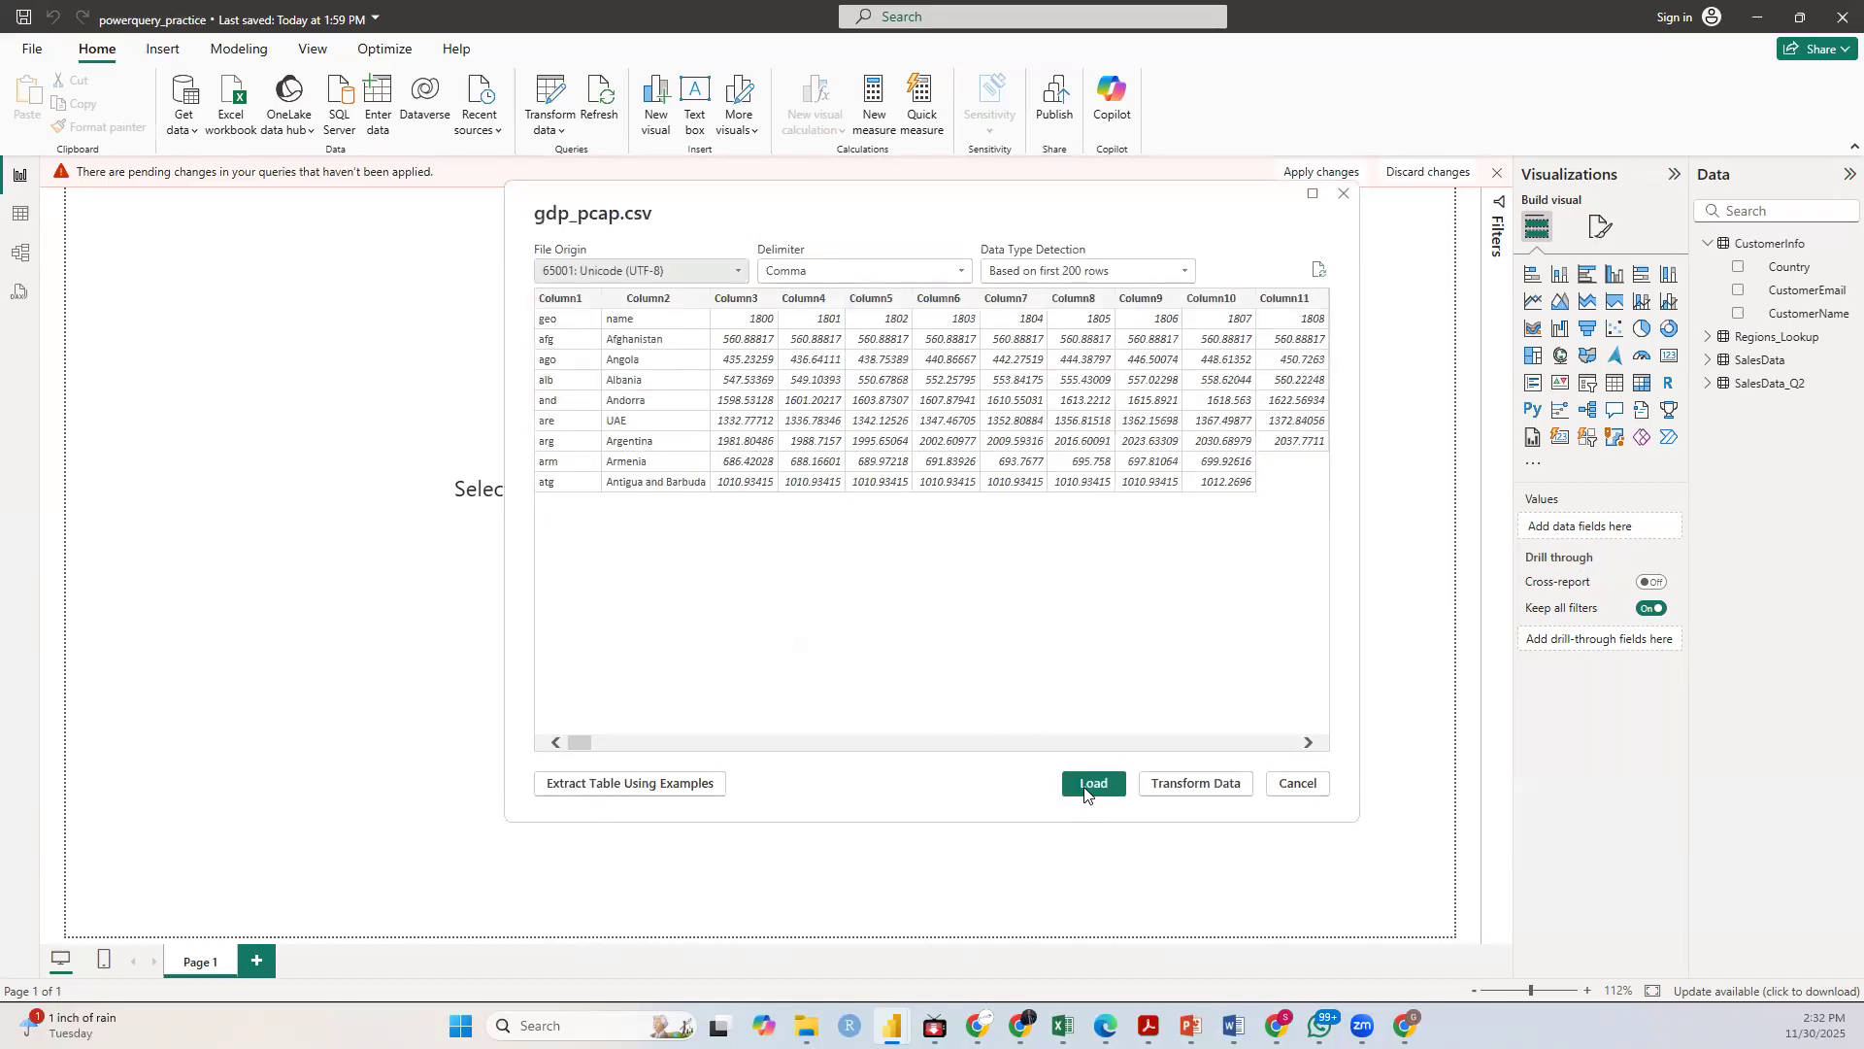
{"action": "left_click", "coordinate": [1094, 783]}
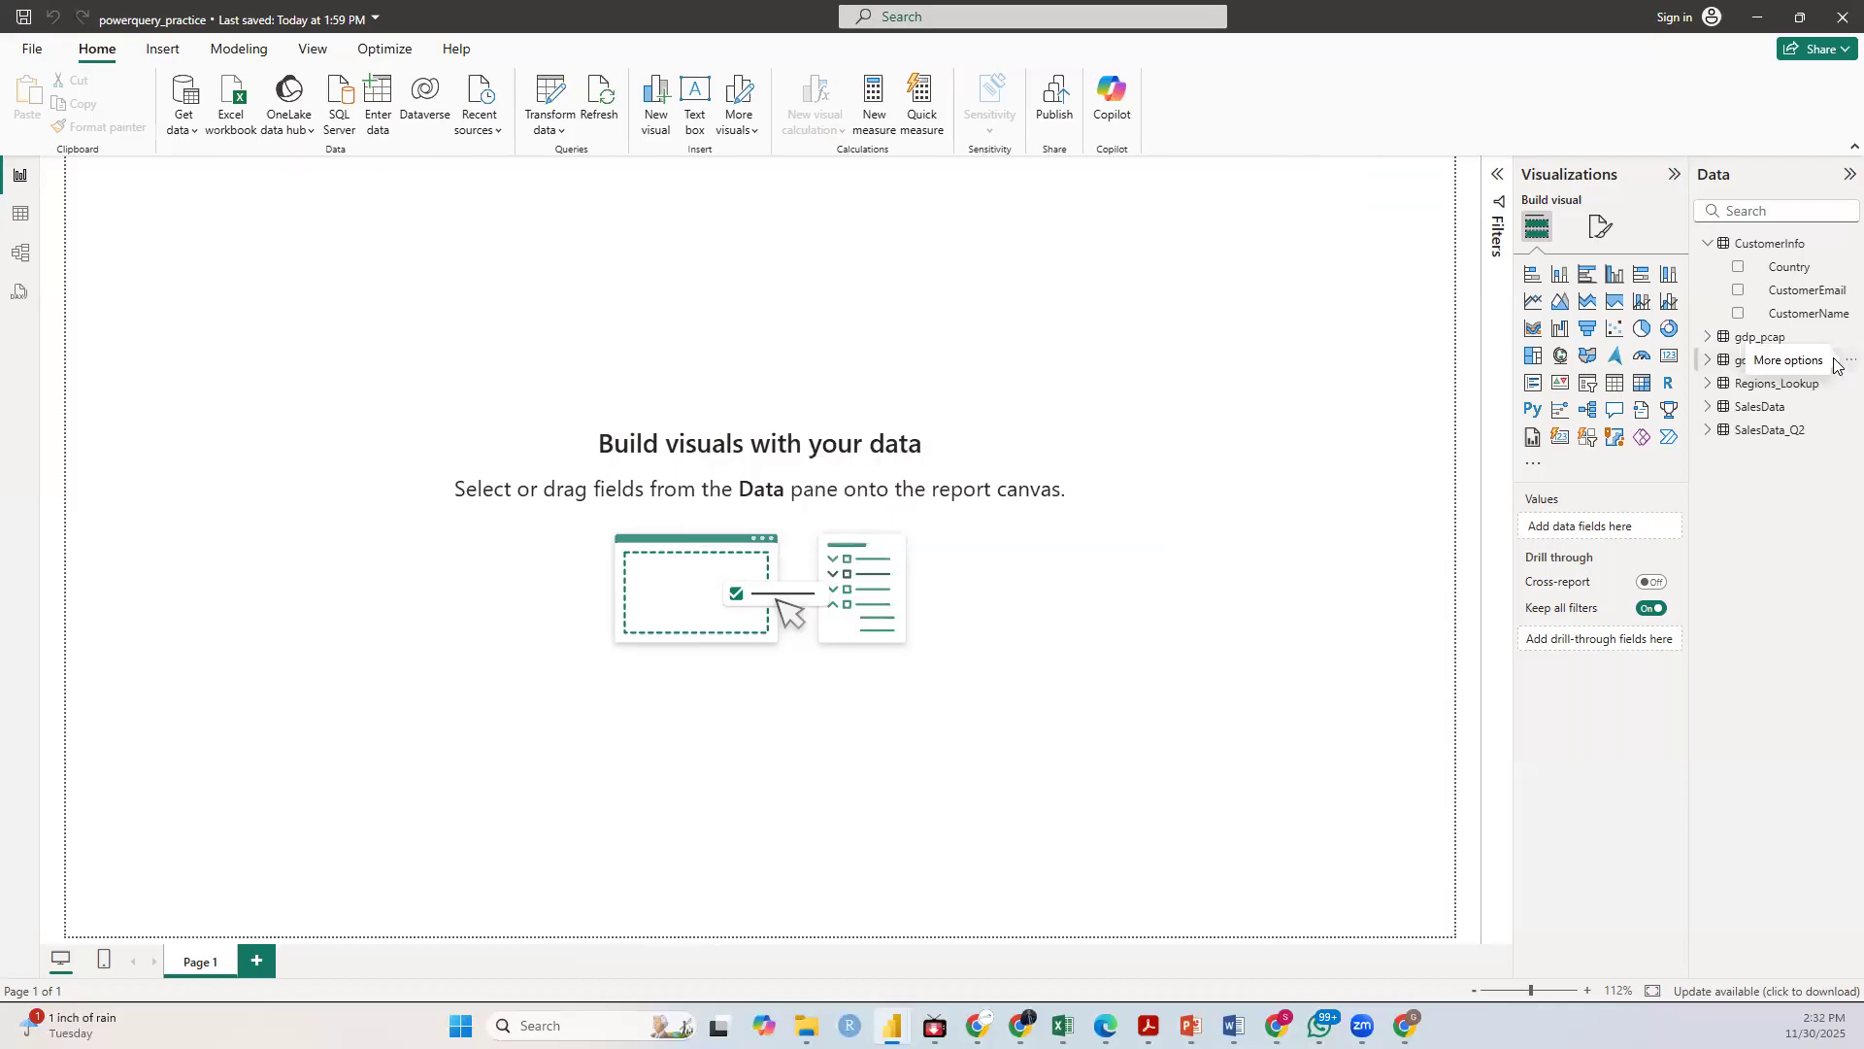
Step: Delete the duplicate gdp_pcap (2) table from the powerquery_practice model
{"action": "left_click", "coordinate": [1842, 365]}
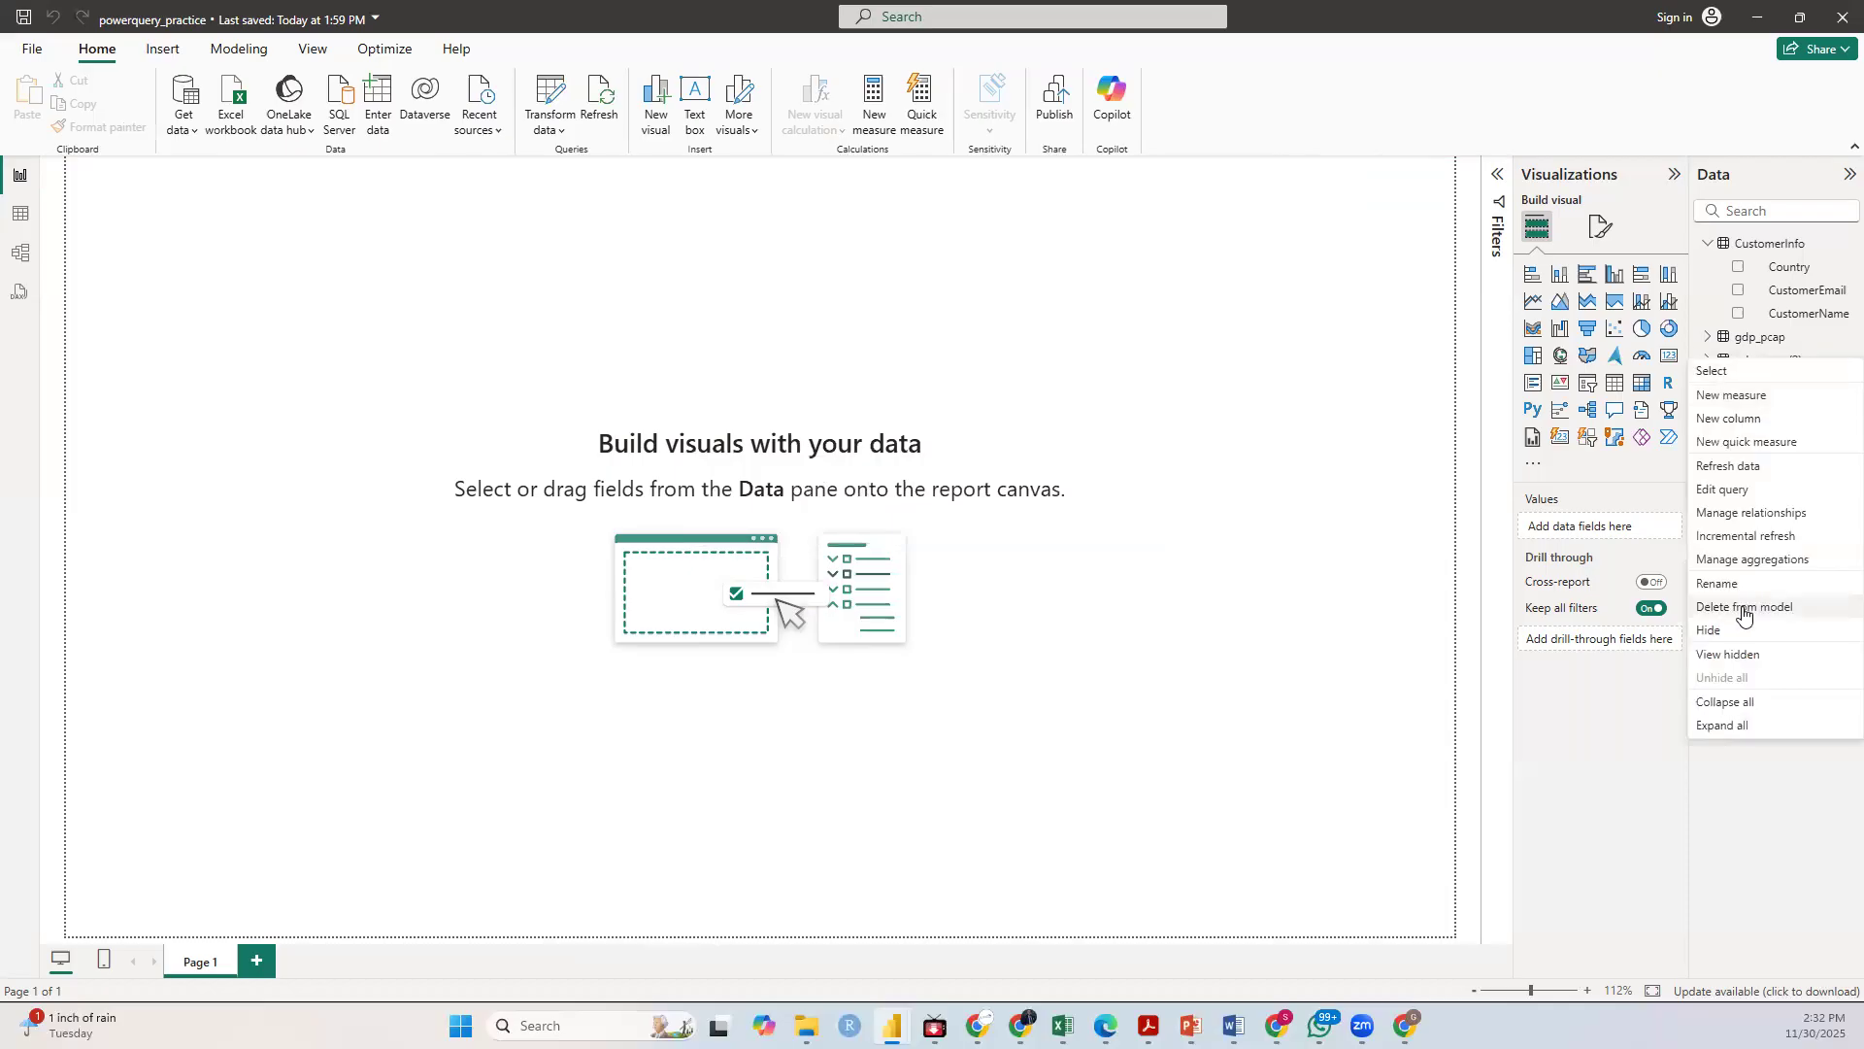
{"action": "left_click", "coordinate": [1745, 609]}
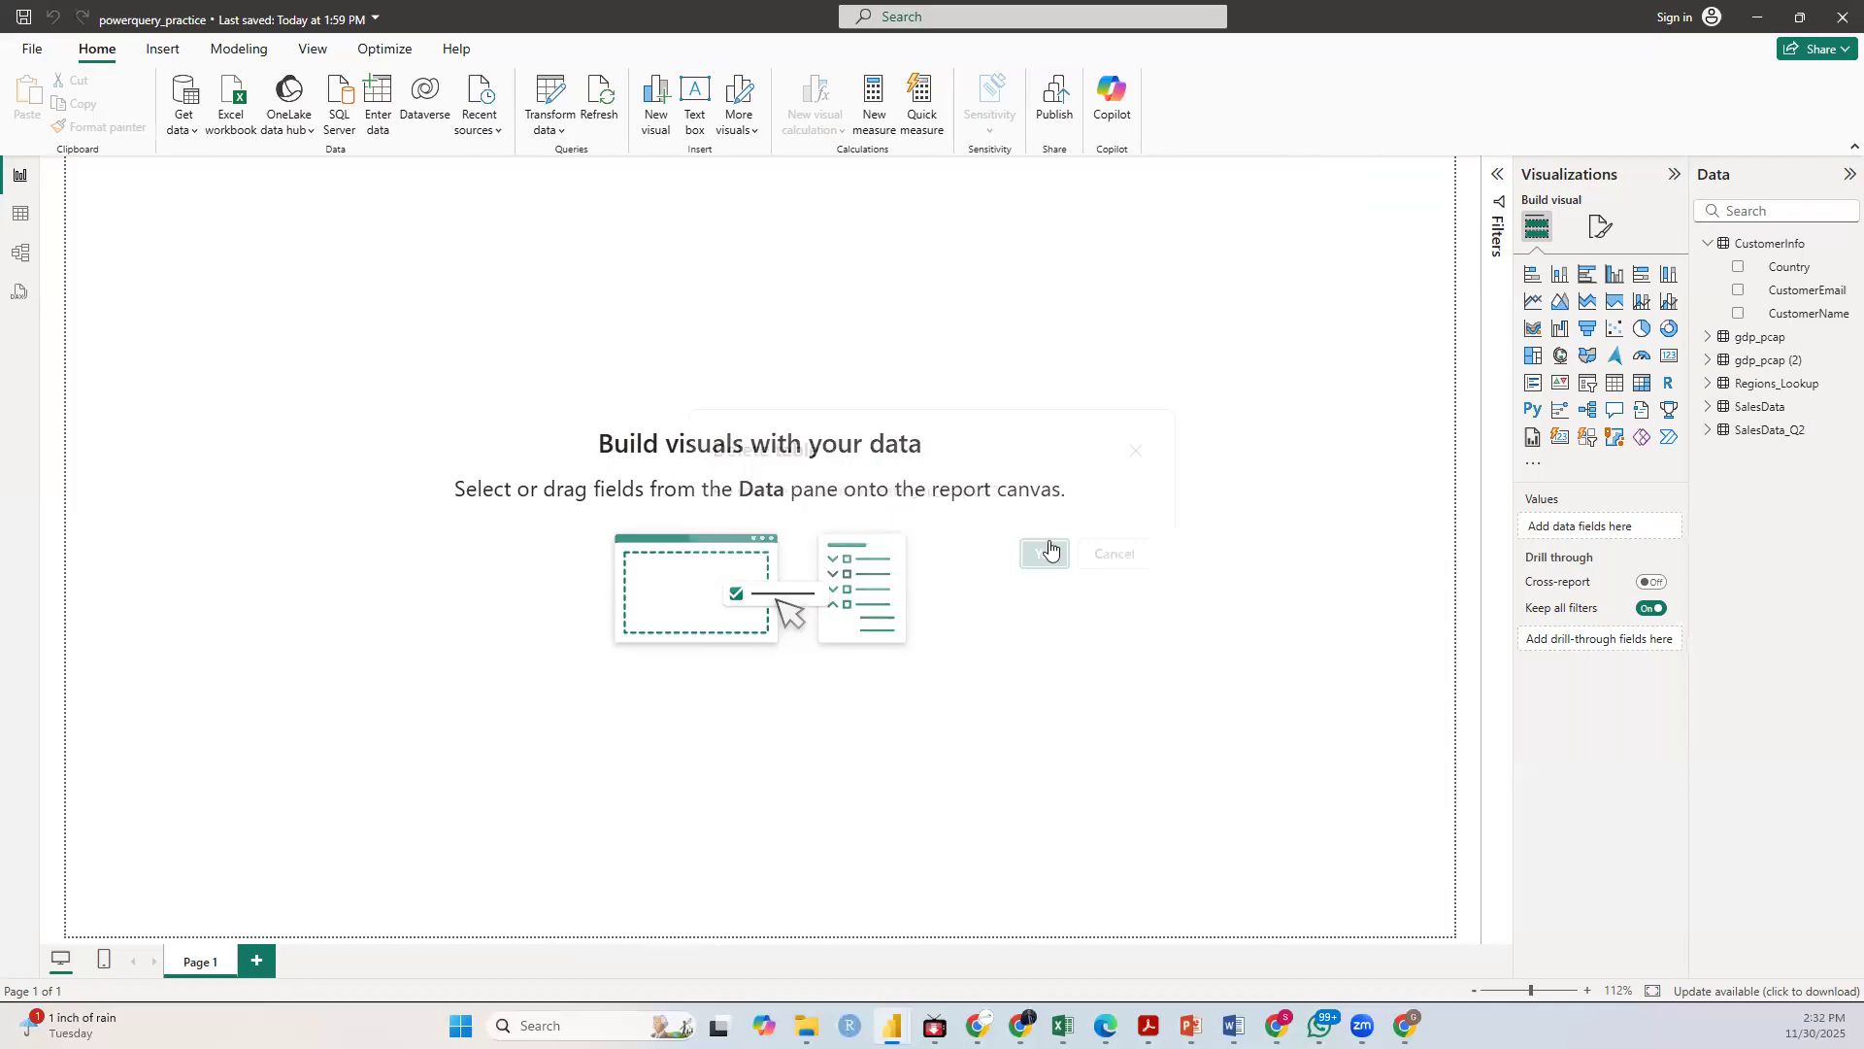
{"action": "left_click", "coordinate": [1024, 560]}
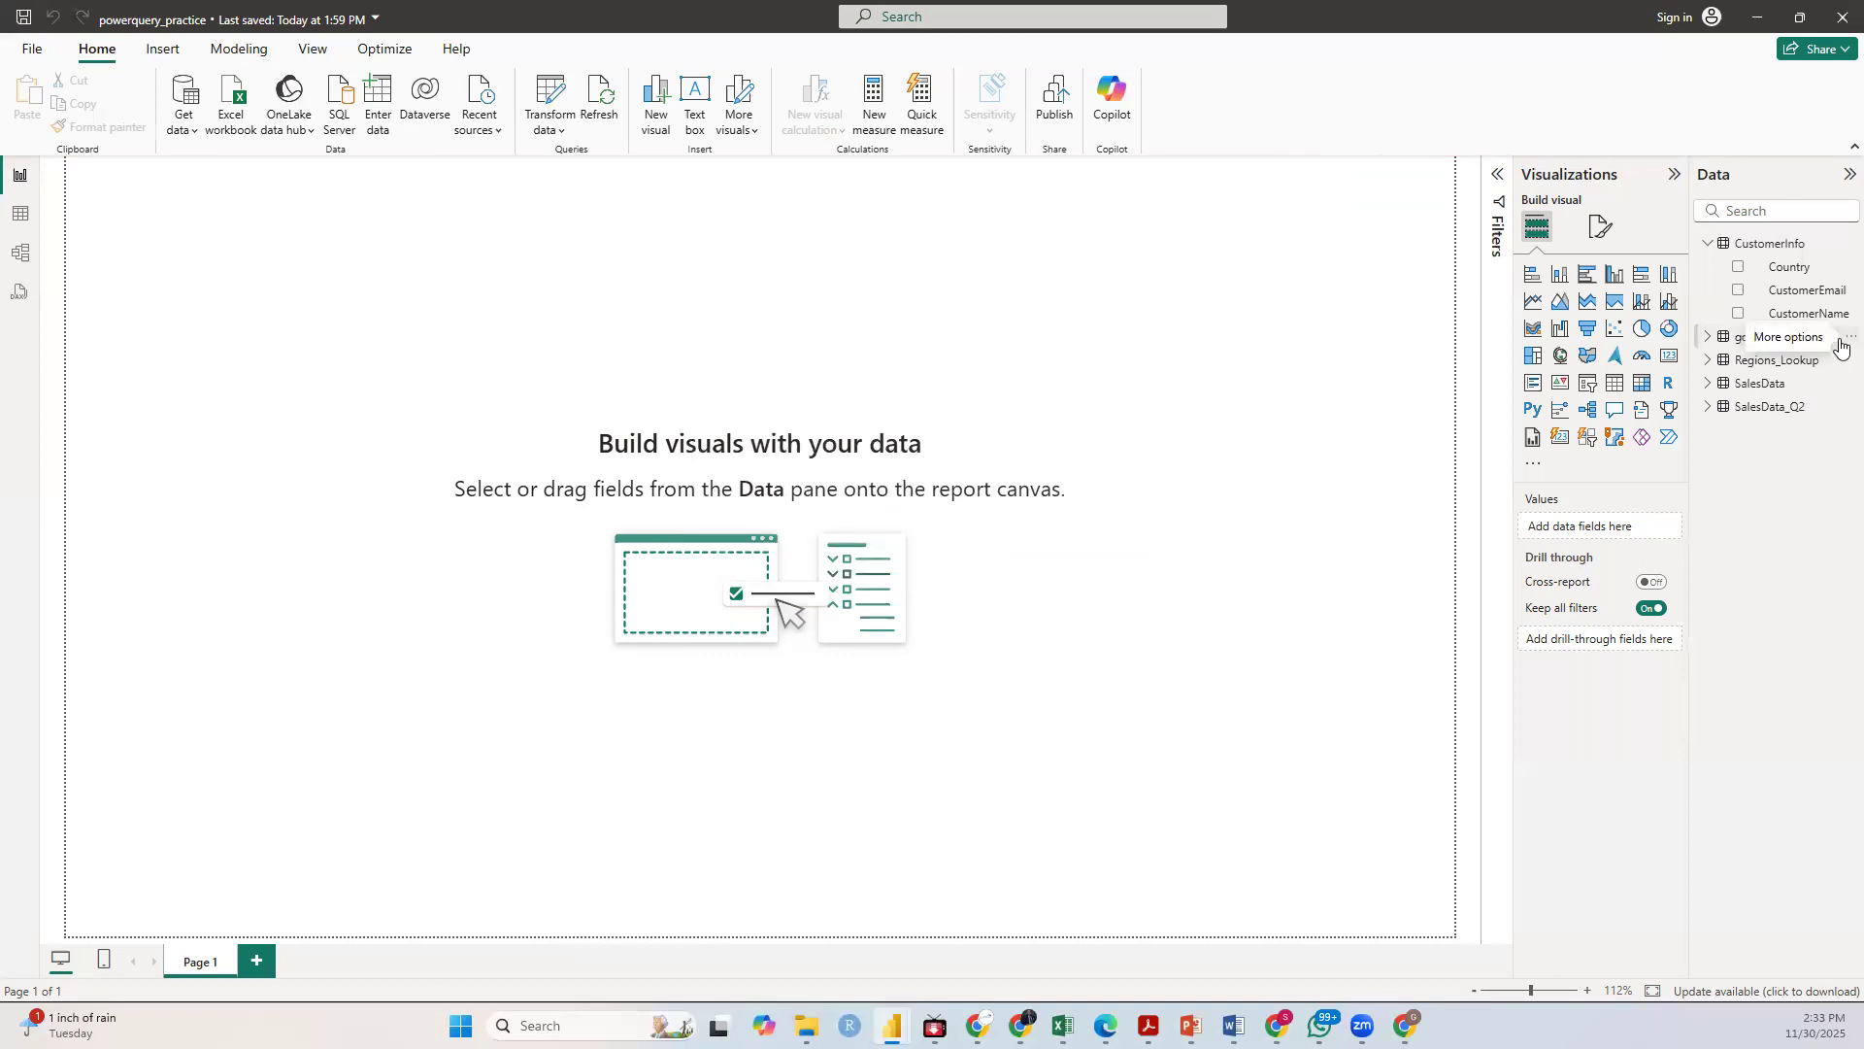
Step: Rename the gdp_pcap table in powerquery_practice as gdp
{"action": "right_click", "coordinate": [1740, 340]}
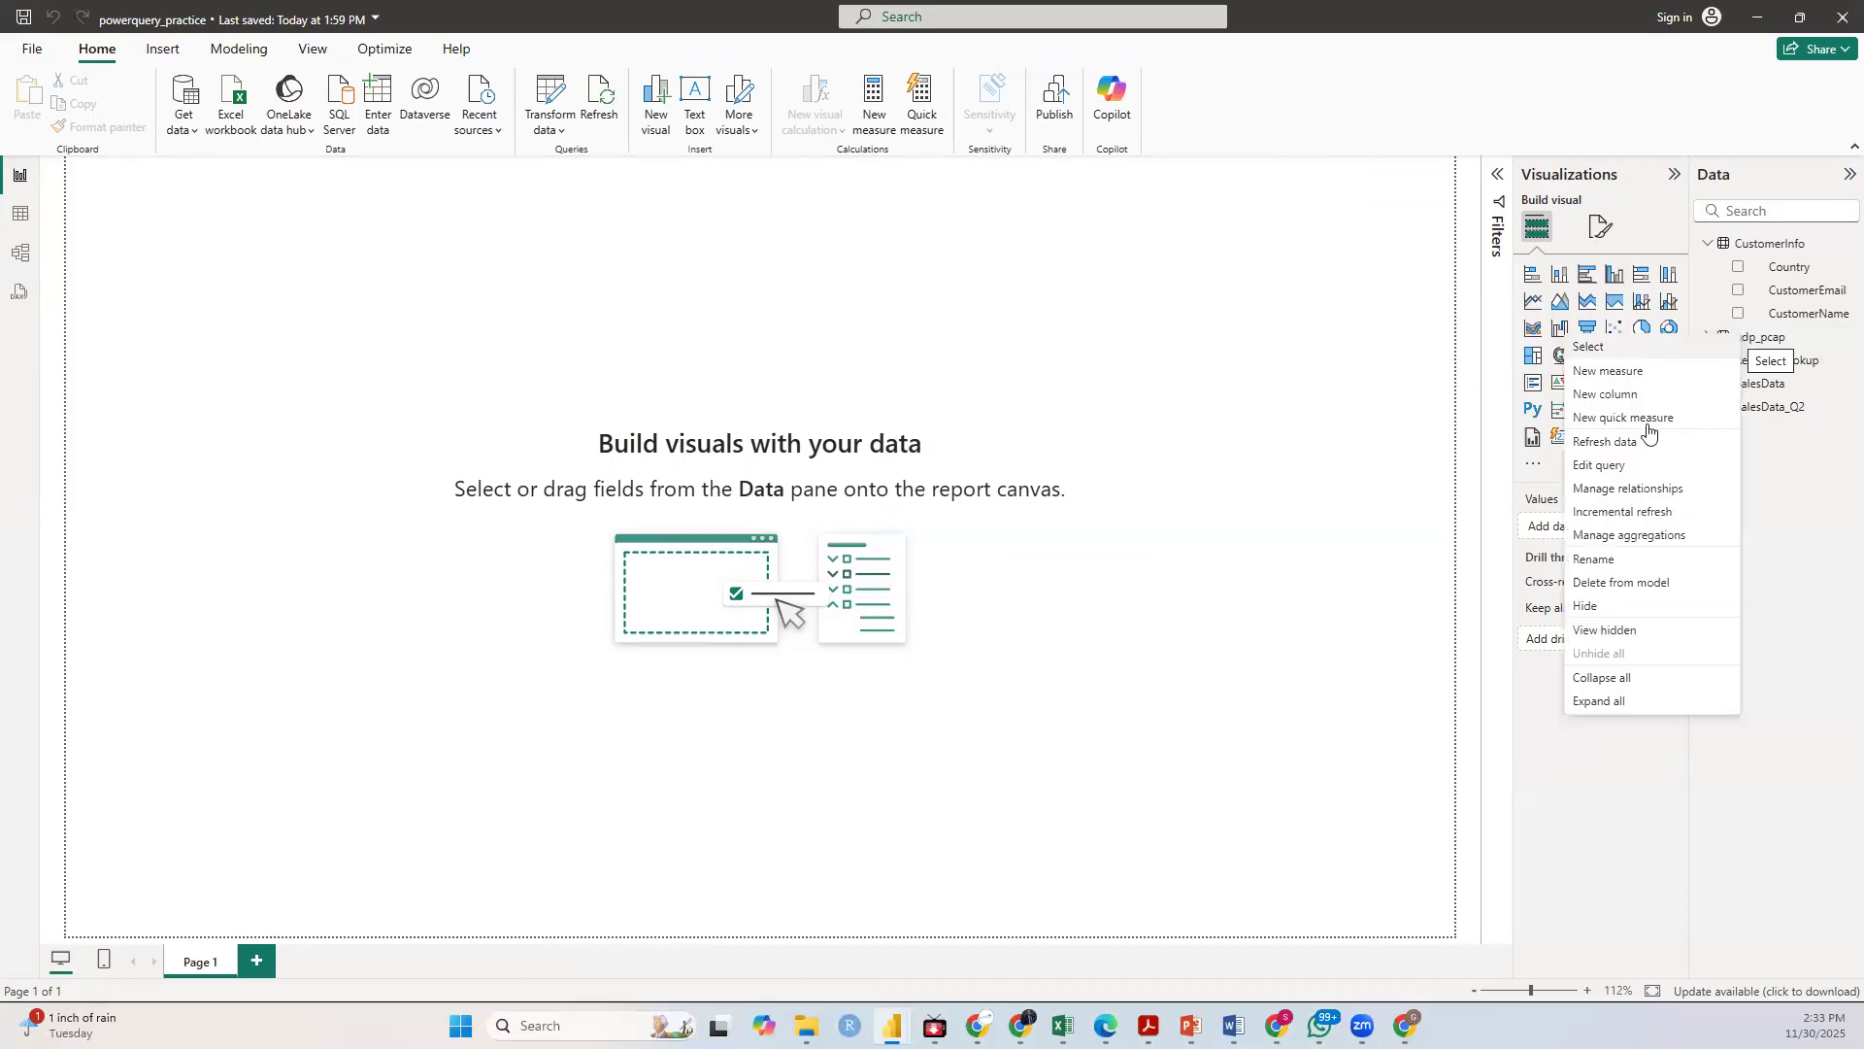
{"action": "left_click", "coordinate": [1611, 567]}
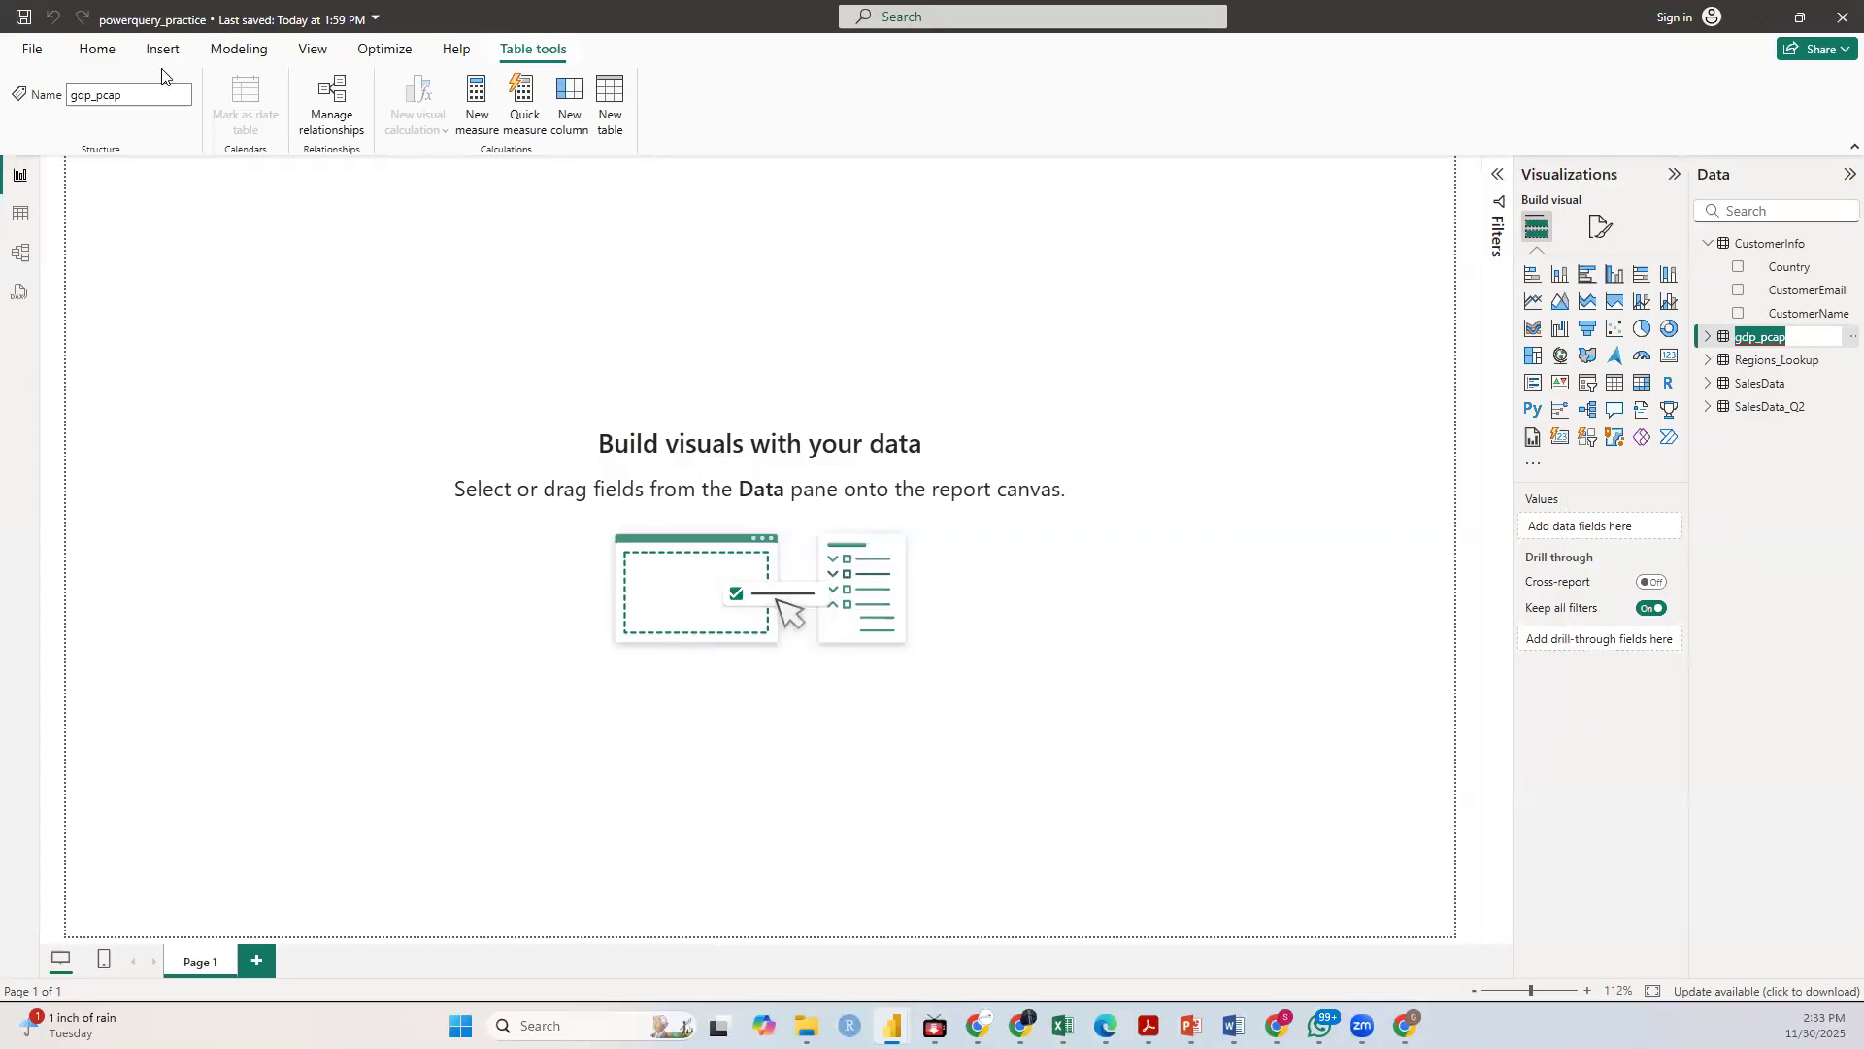
{"action": "left_click", "coordinate": [133, 95]}
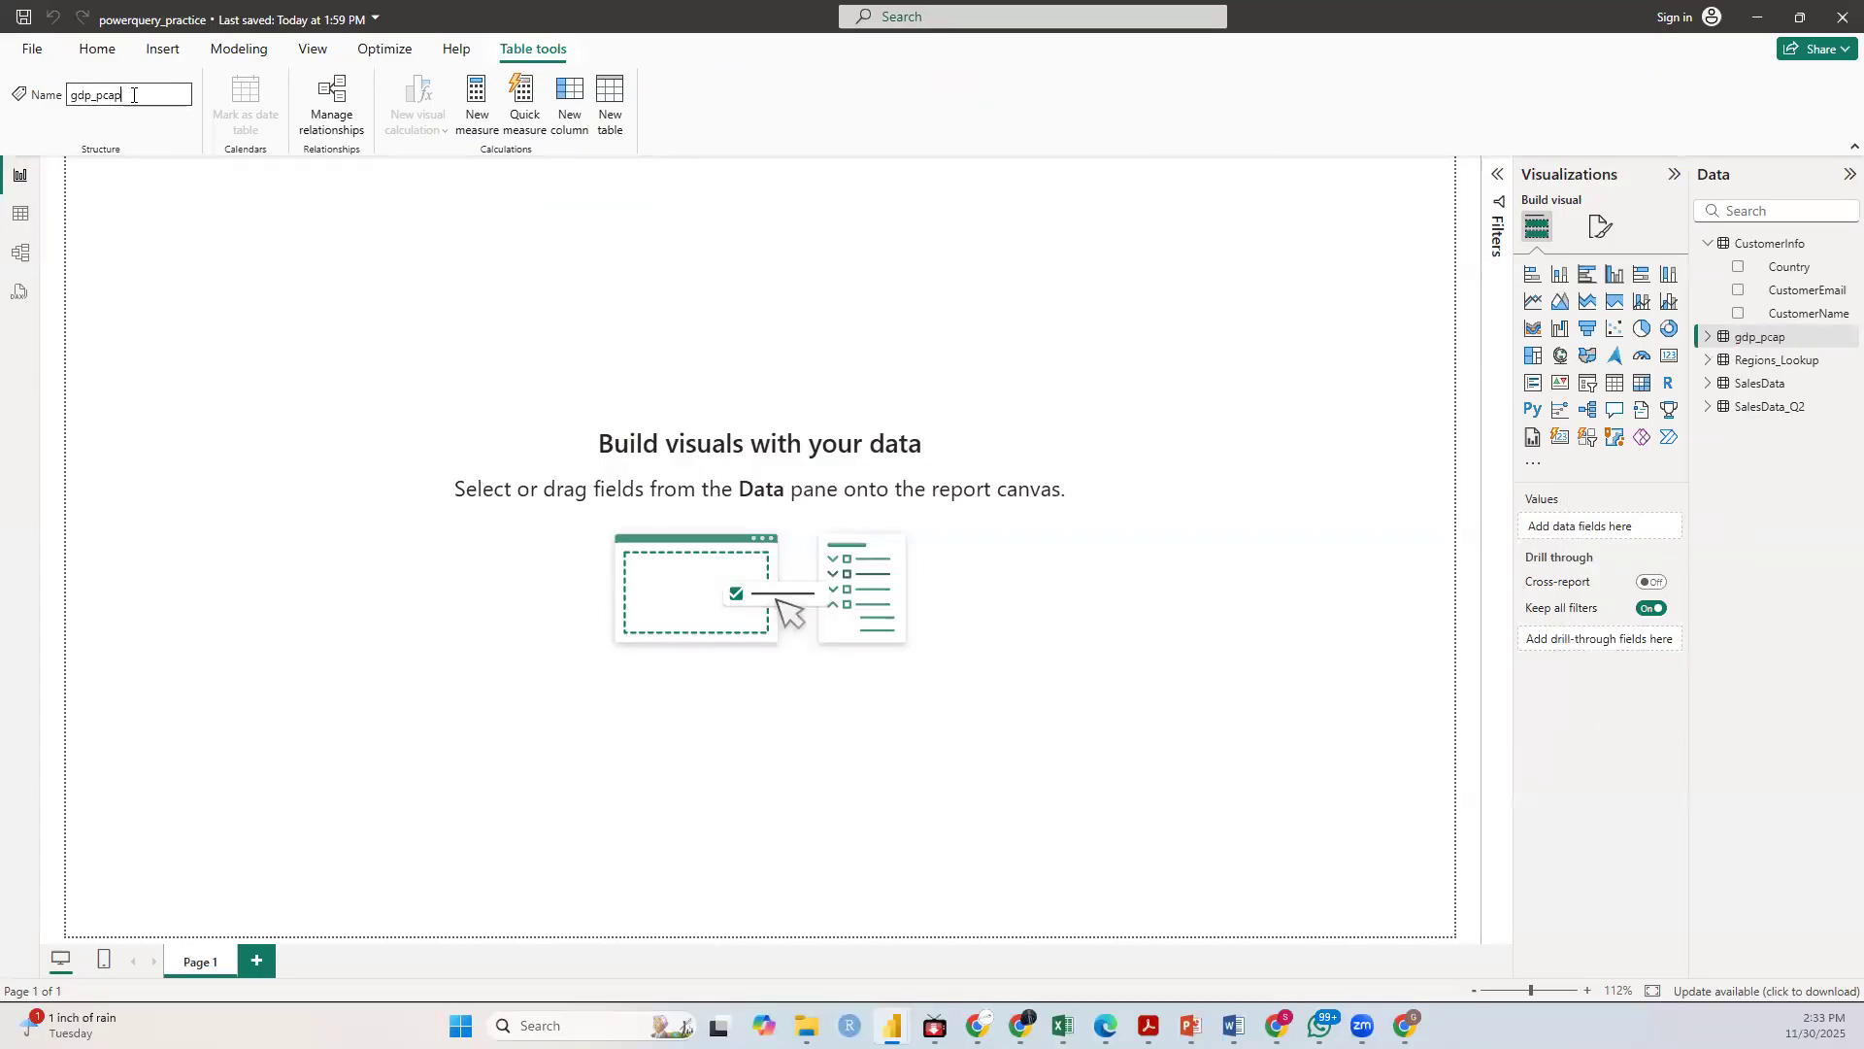
{"action": "key", "text": "BackSpace"}
{"action": "key", "text": "BackSpace"}
{"action": "key", "text": "BackSpace"}
{"action": "key", "text": "BackSpace"}
{"action": "key", "text": "BackSpace"}
{"action": "key", "text": "Return"}
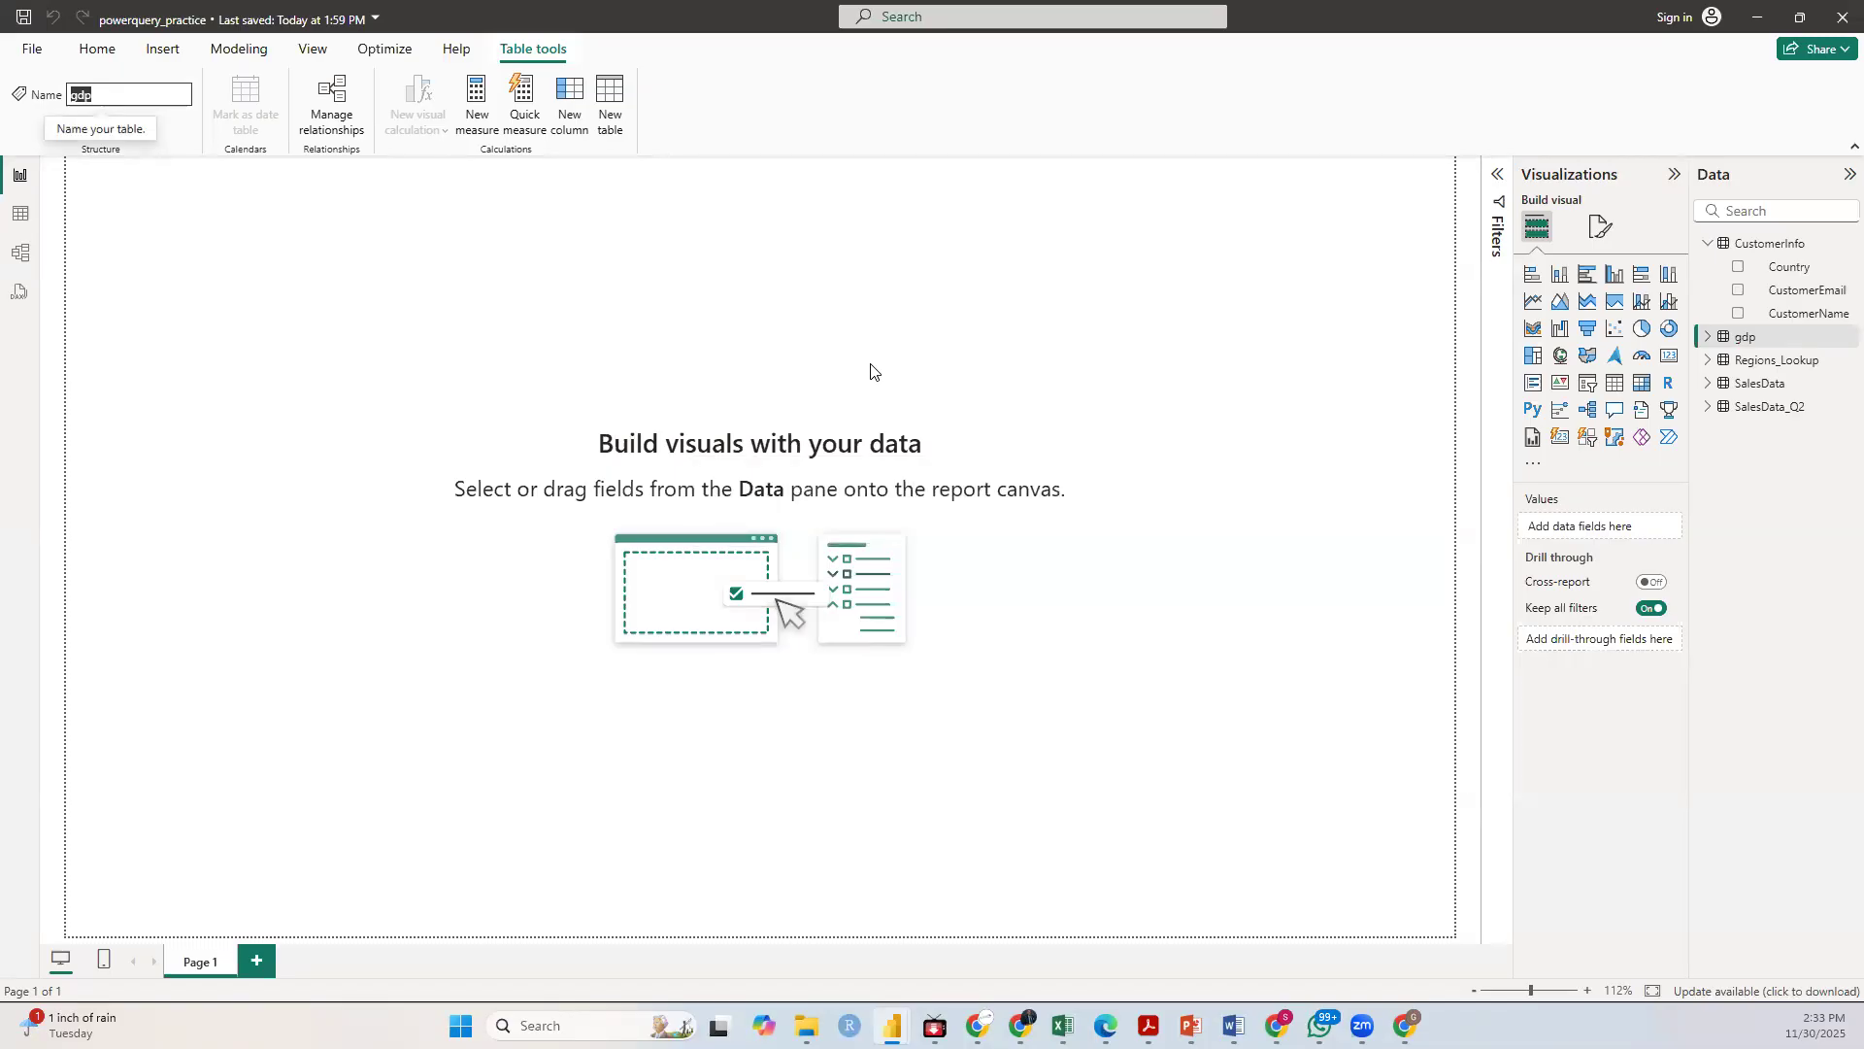
Step: Try to show the gdp table's rows, dismiss the WebView2 problem notice and try refreshing the page
{"action": "left_click", "coordinate": [21, 221]}
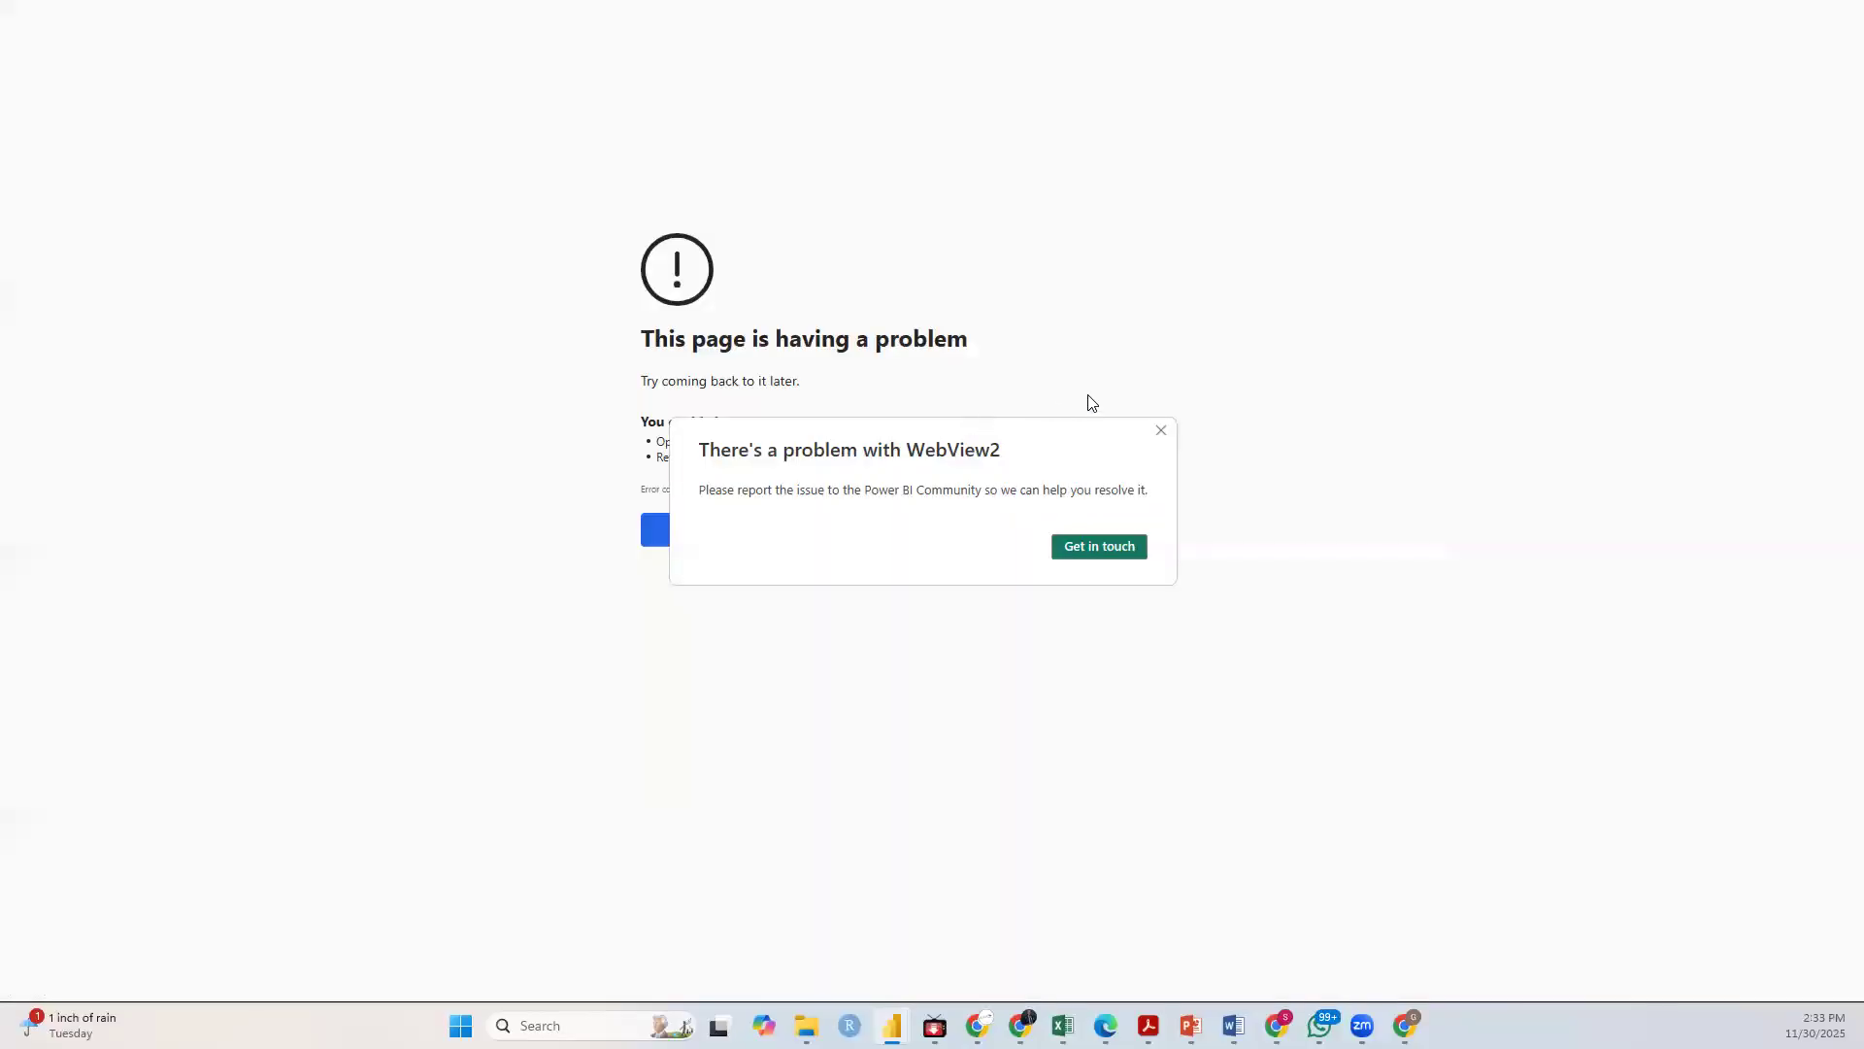
{"action": "left_click", "coordinate": [1161, 432]}
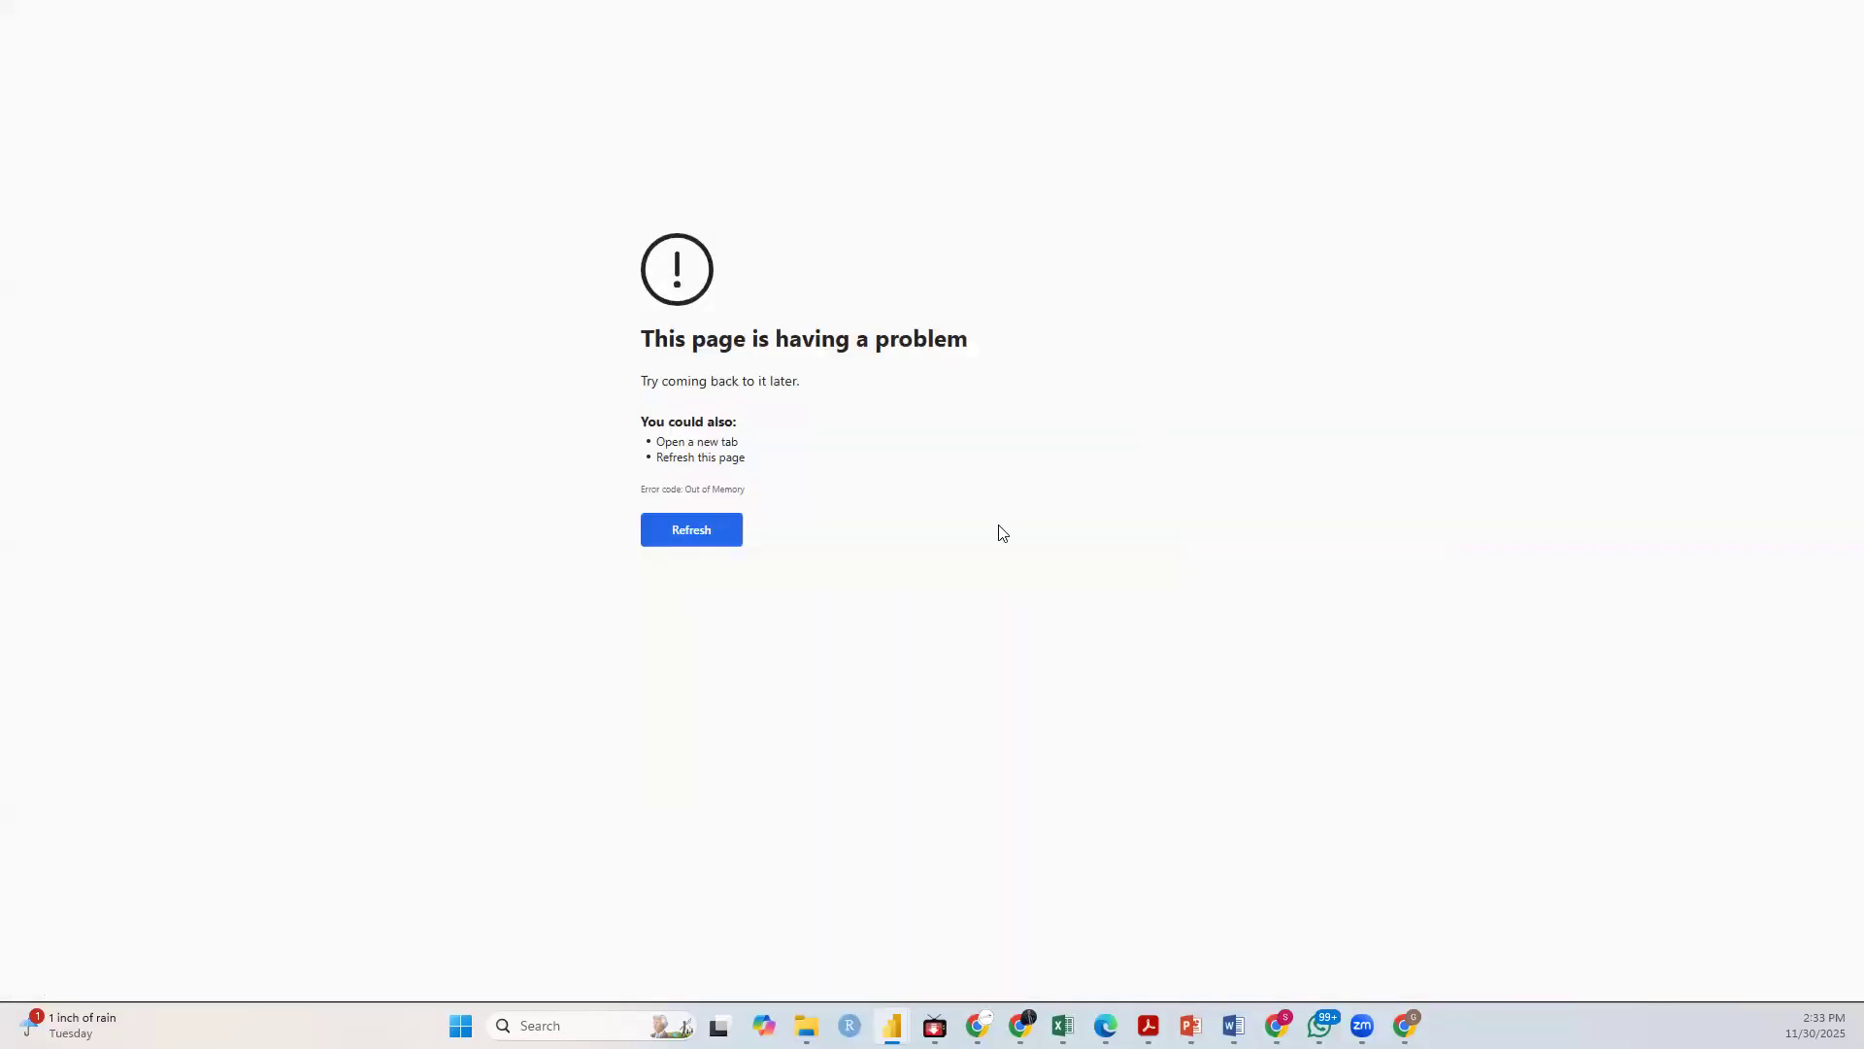
{"action": "left_click", "coordinate": [712, 536]}
{"action": "left_click", "coordinate": [1177, 514]}
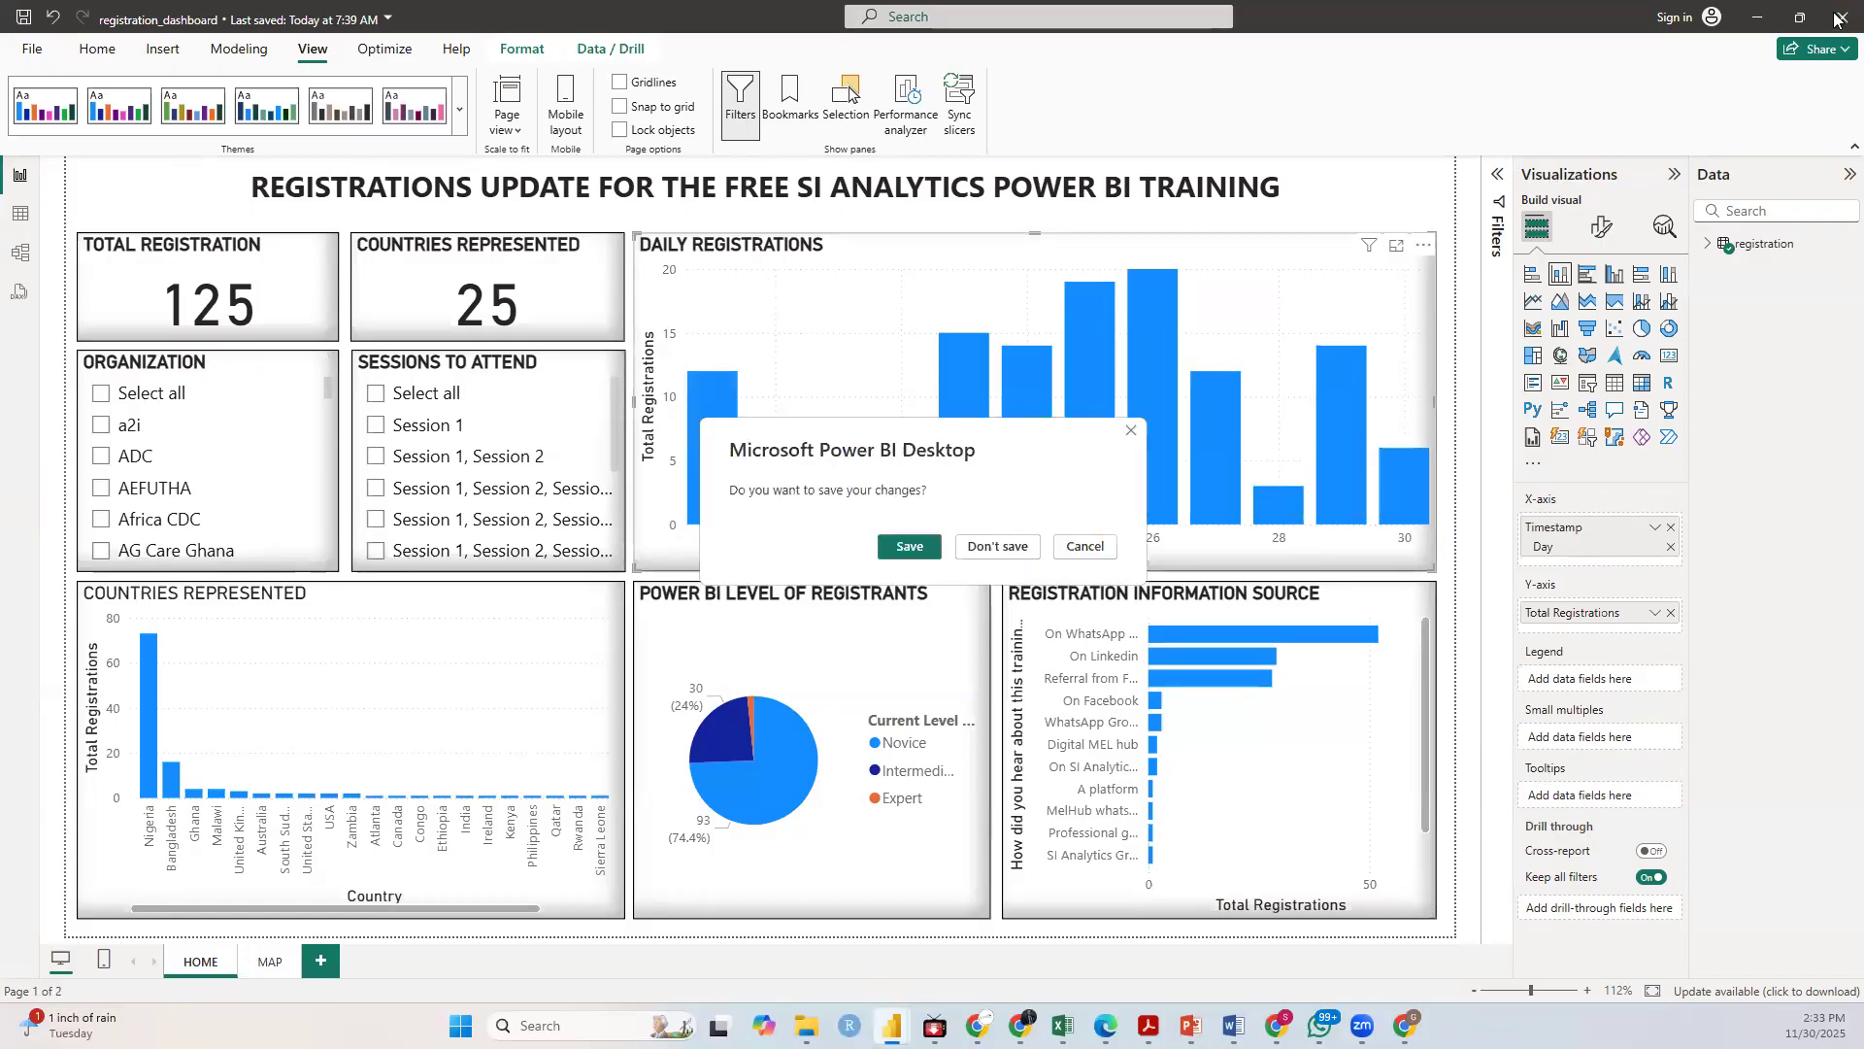
Step: Close the registration_dashboard report with its changes saved, and close the bank_day29_dash report
{"action": "mouse_move", "coordinate": [891, 1025]}
{"action": "left_click", "coordinate": [915, 549]}
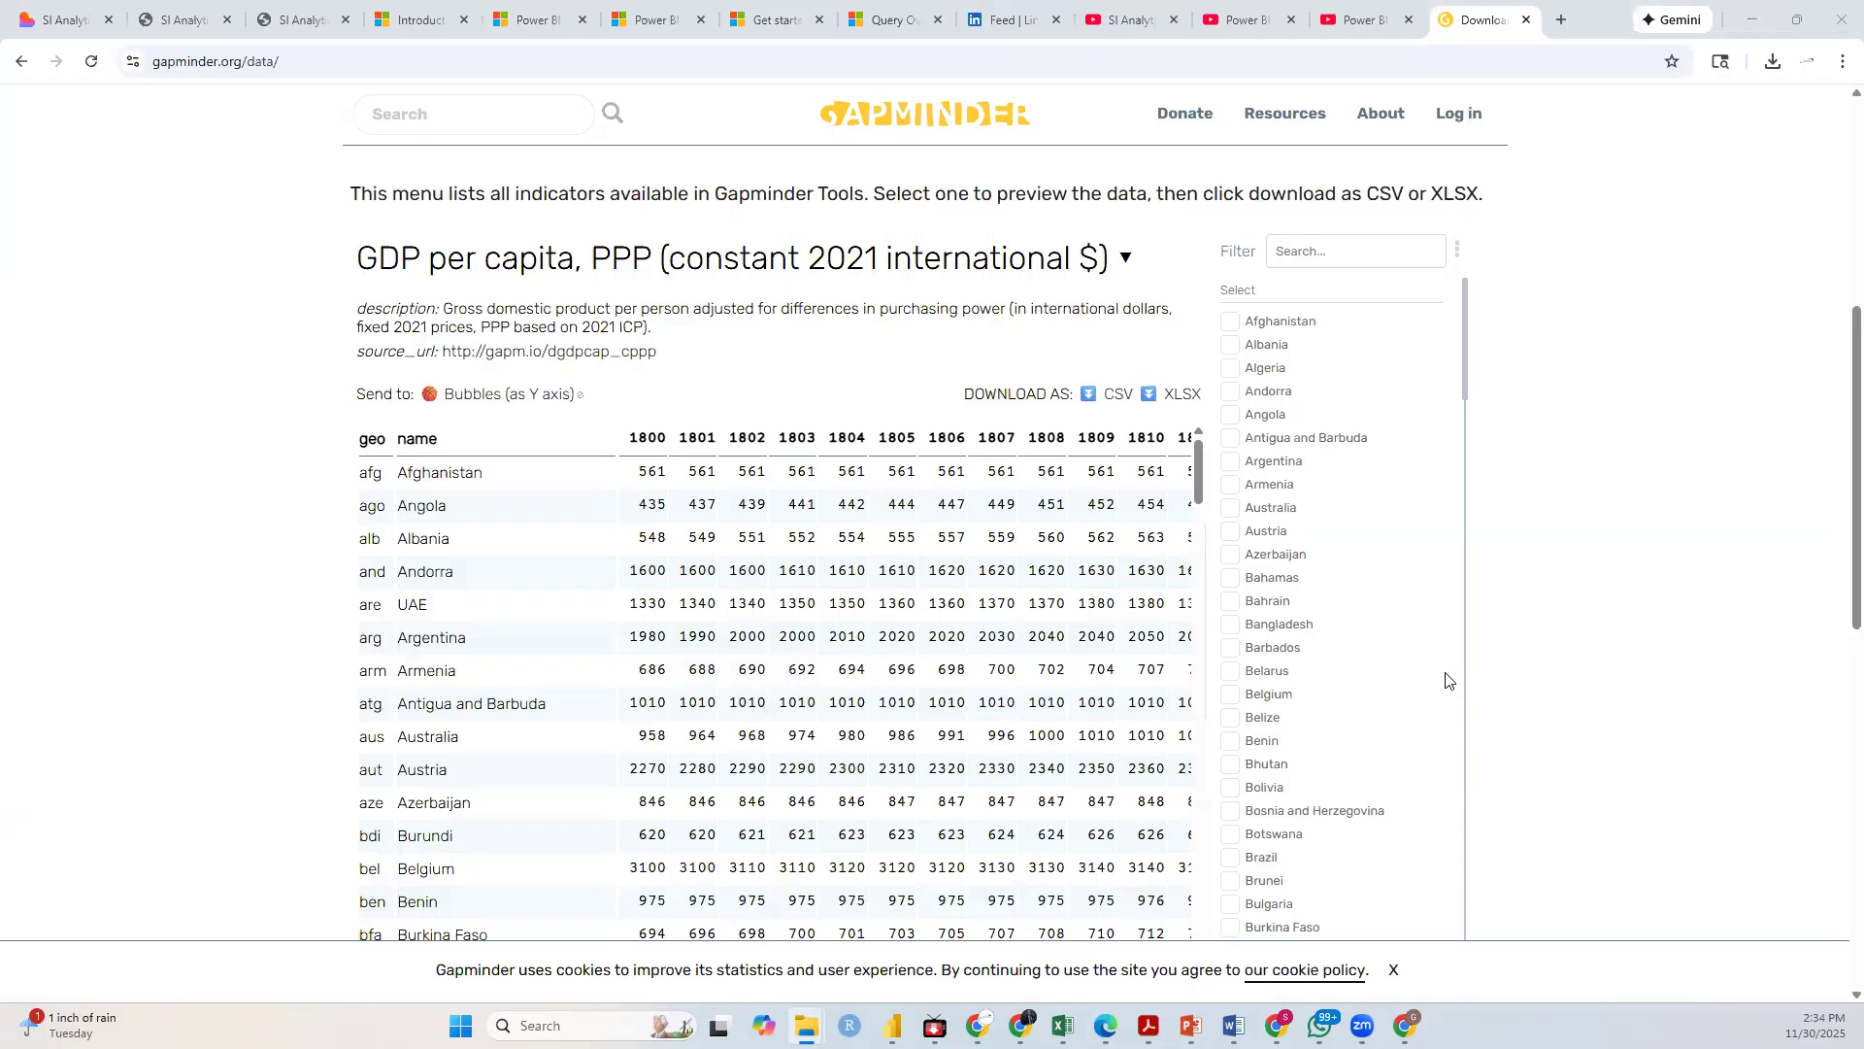
{"action": "mouse_move", "coordinate": [1318, 1026]}
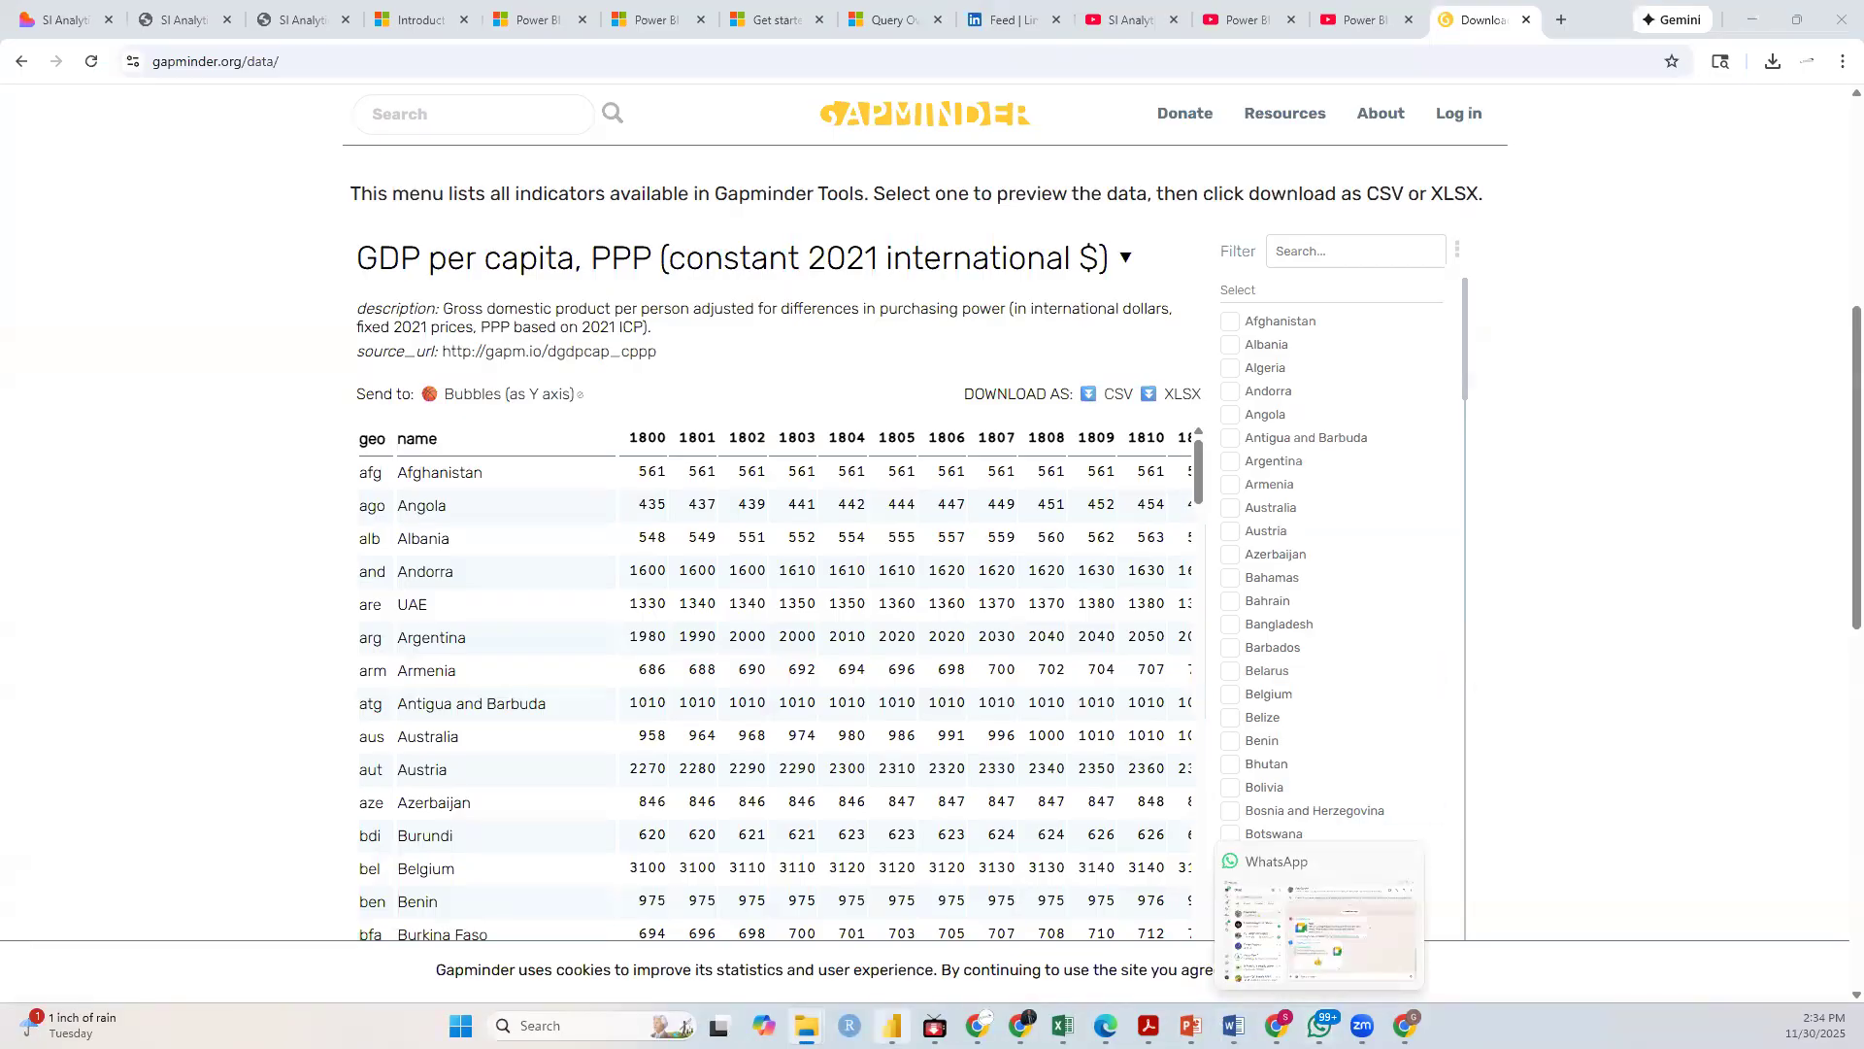
{"action": "left_click", "coordinate": [888, 957]}
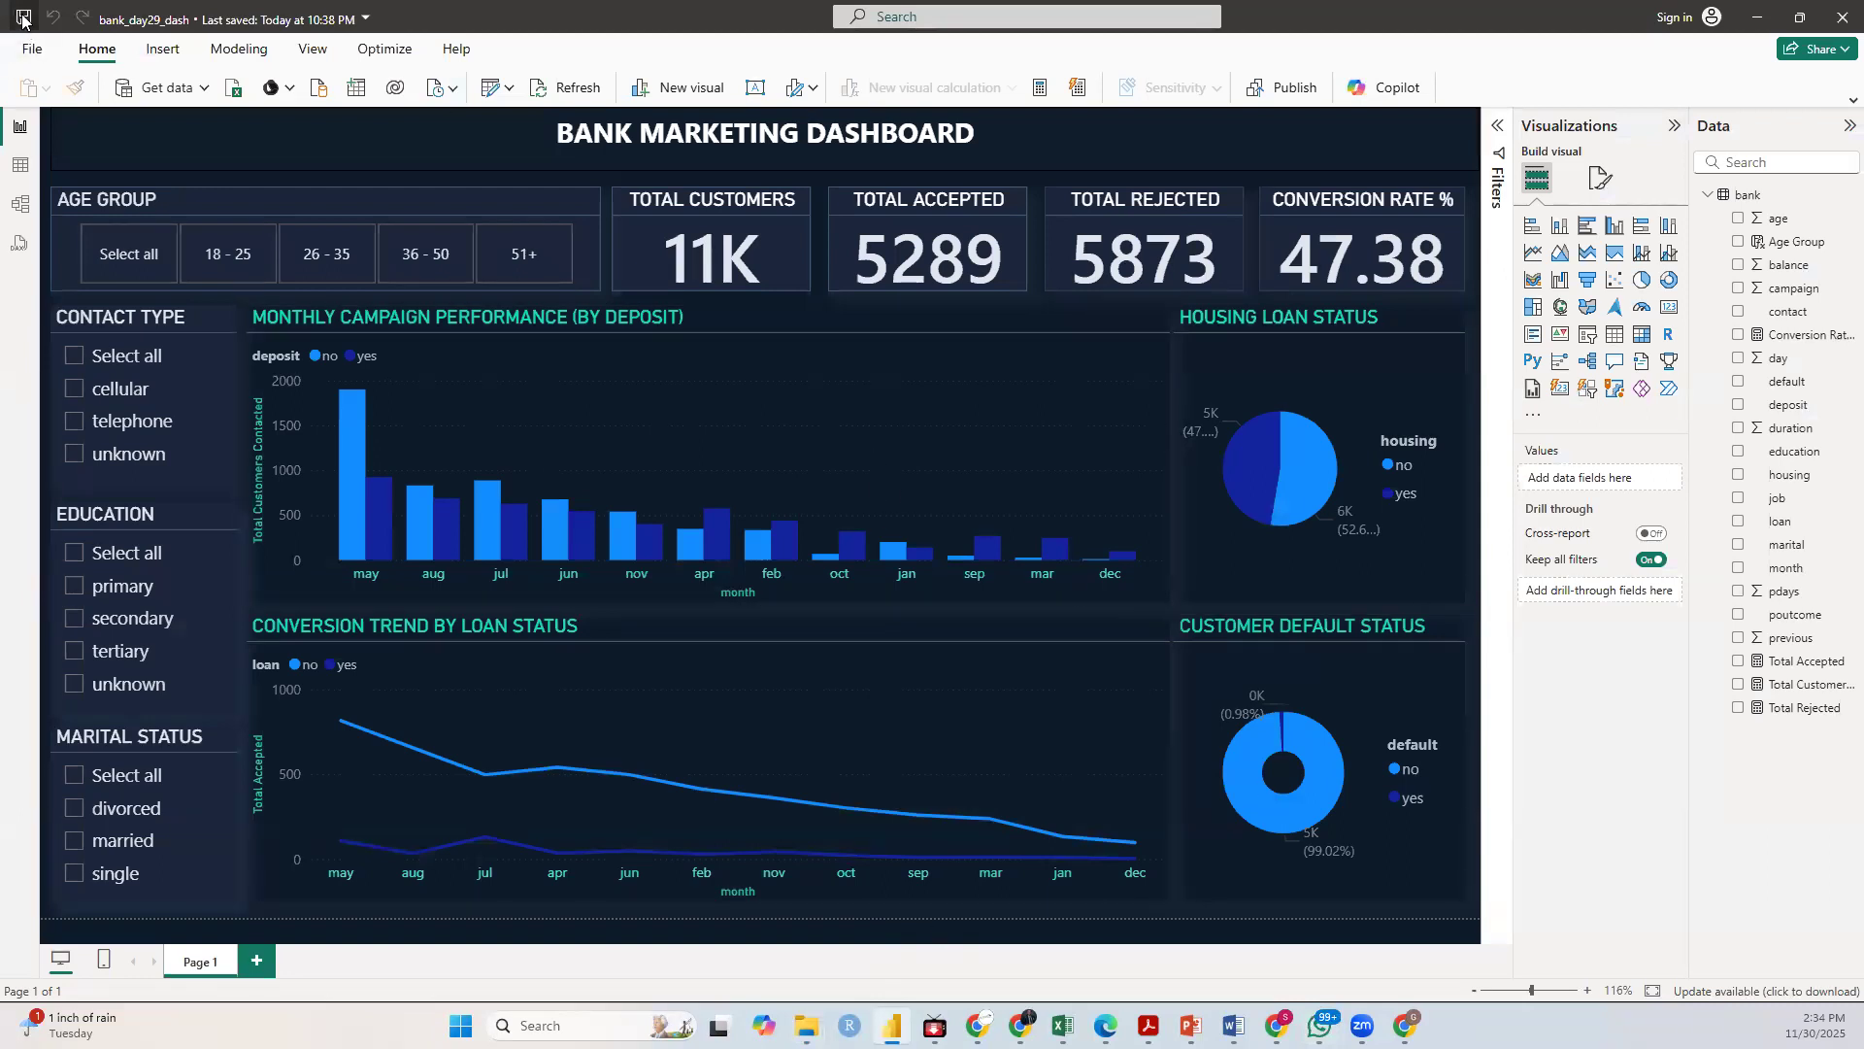
{"action": "left_click", "coordinate": [1838, 15]}
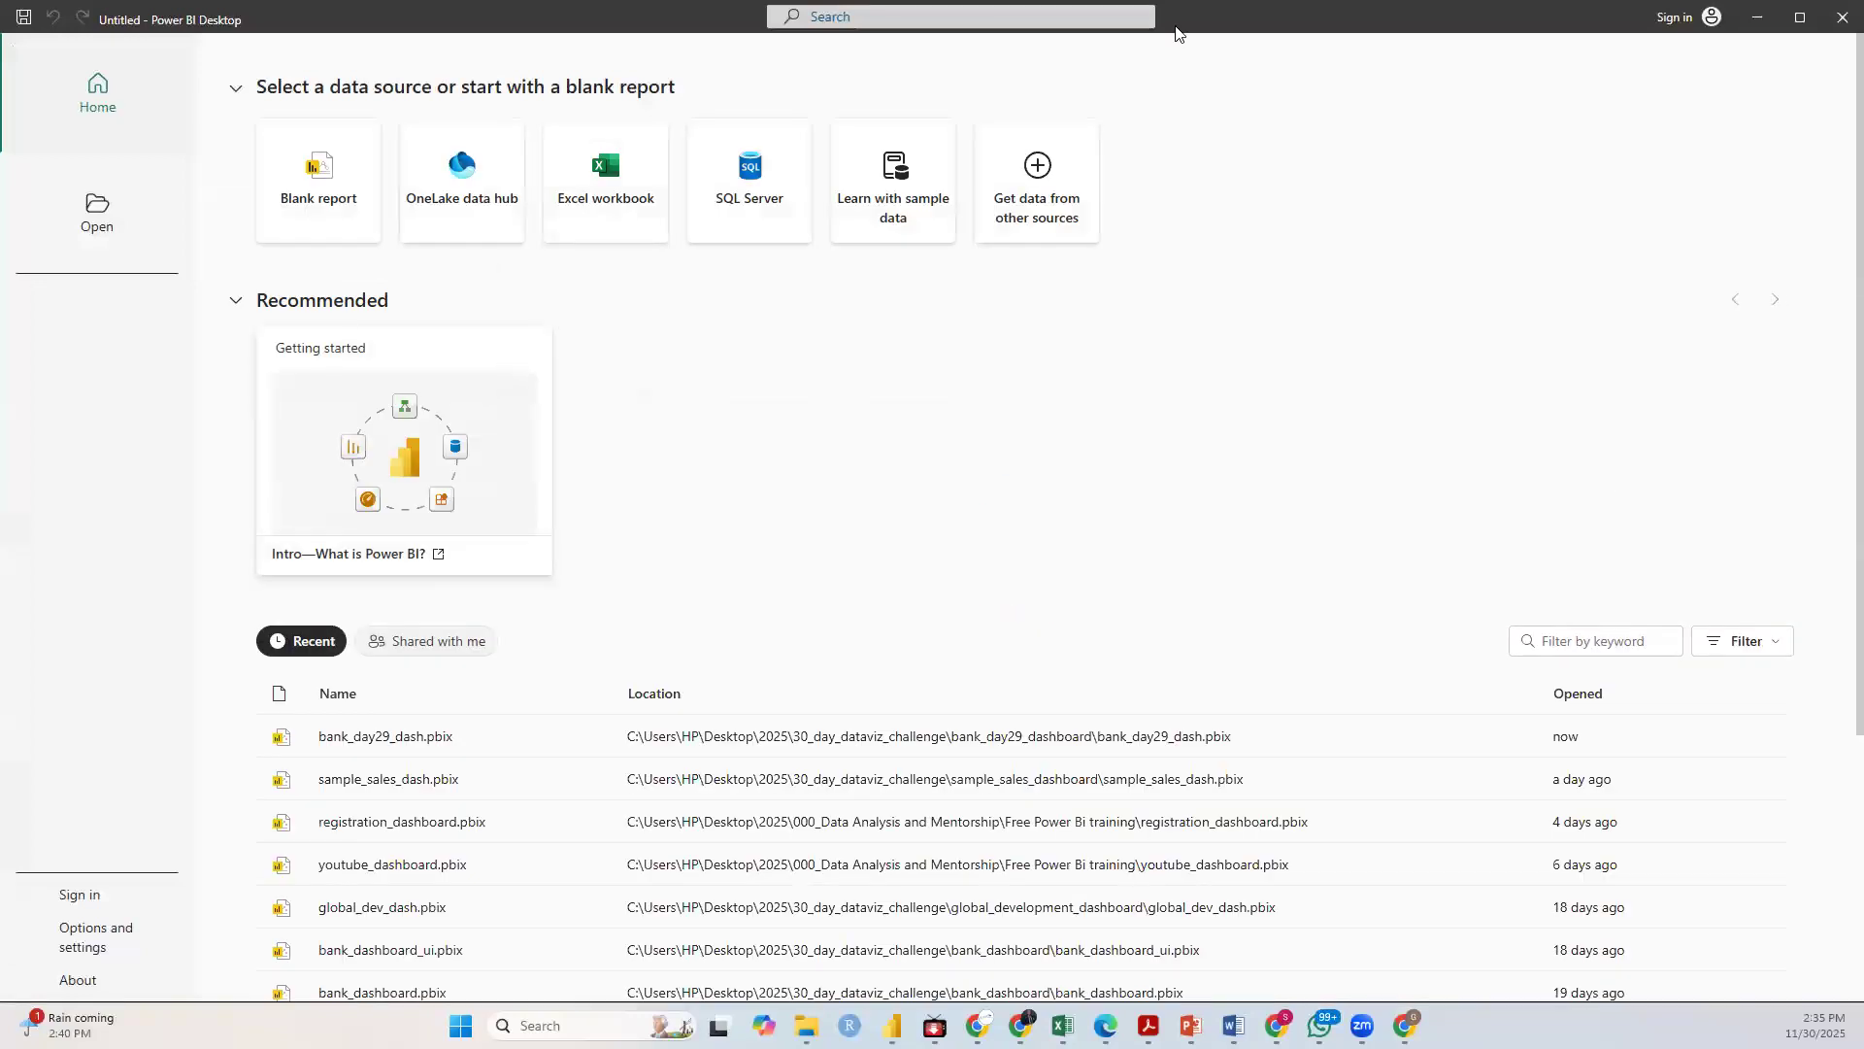
Step: Start a blank report and remove the unopened auto-recovered files
{"action": "left_click", "coordinate": [312, 189]}
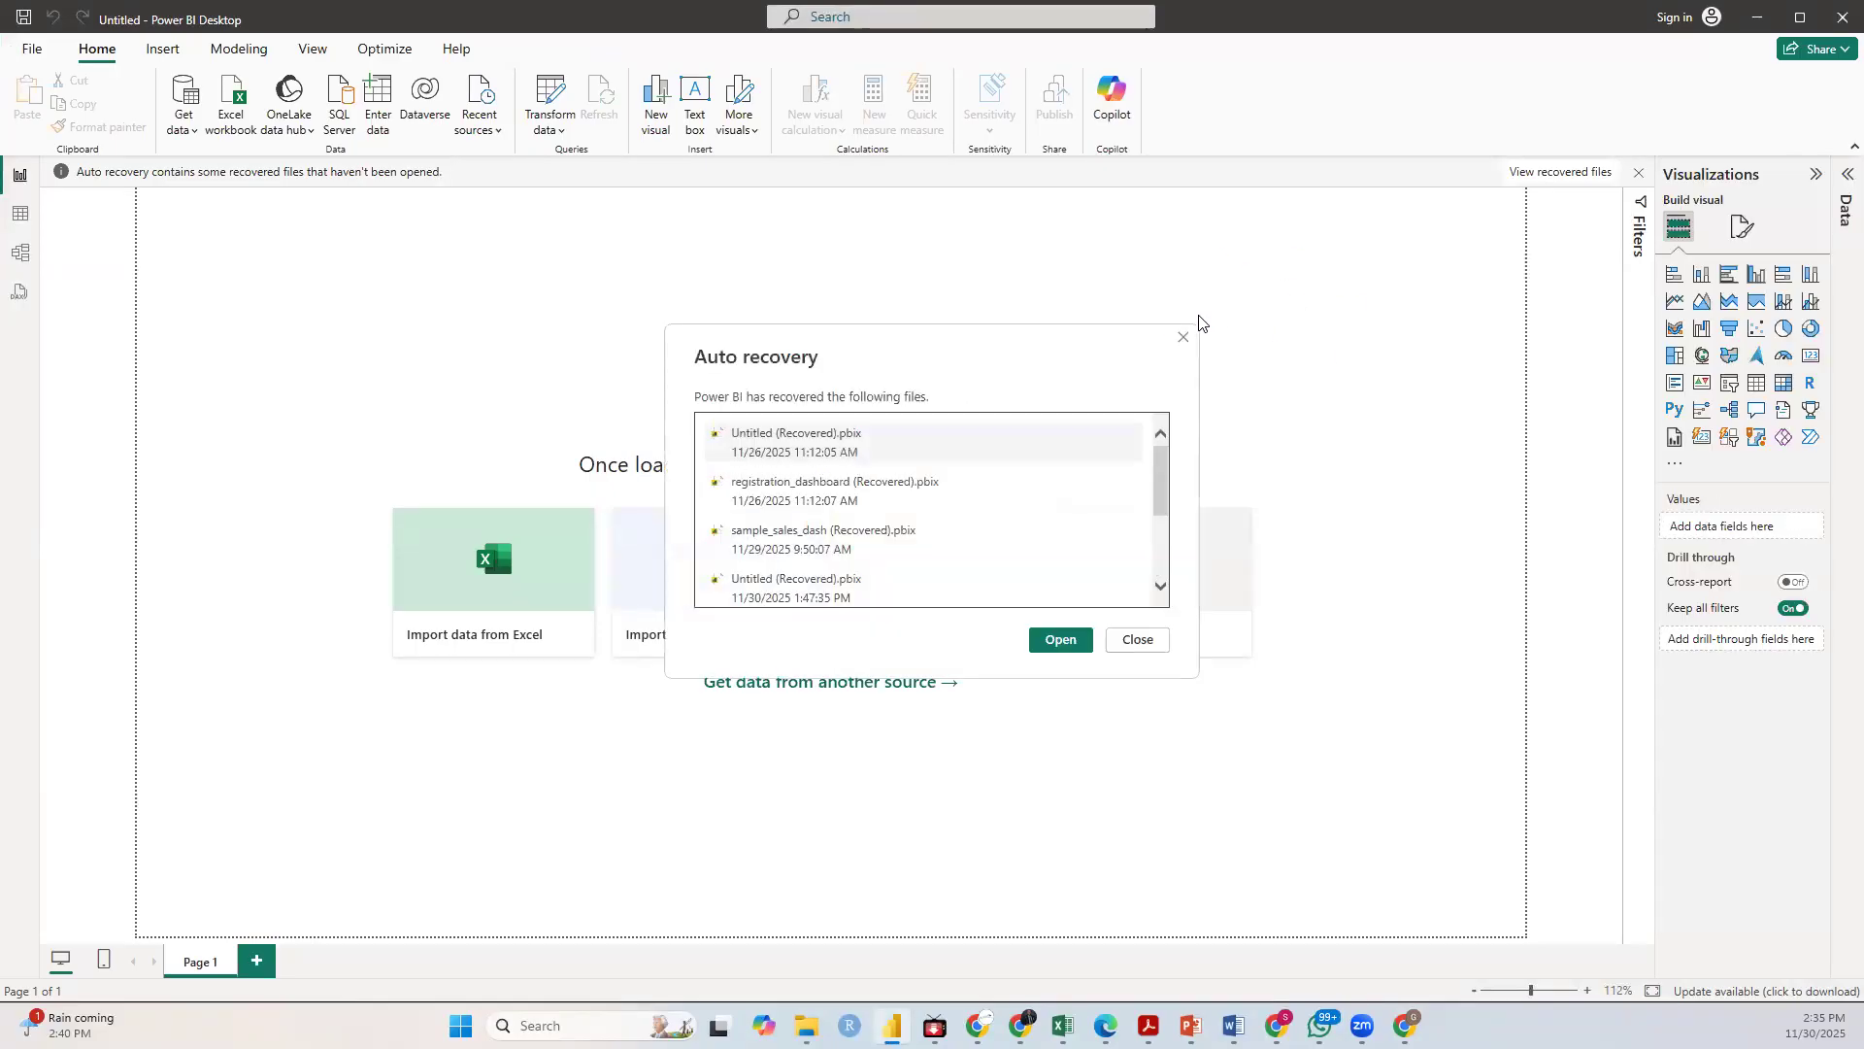
{"action": "left_click", "coordinate": [1141, 645]}
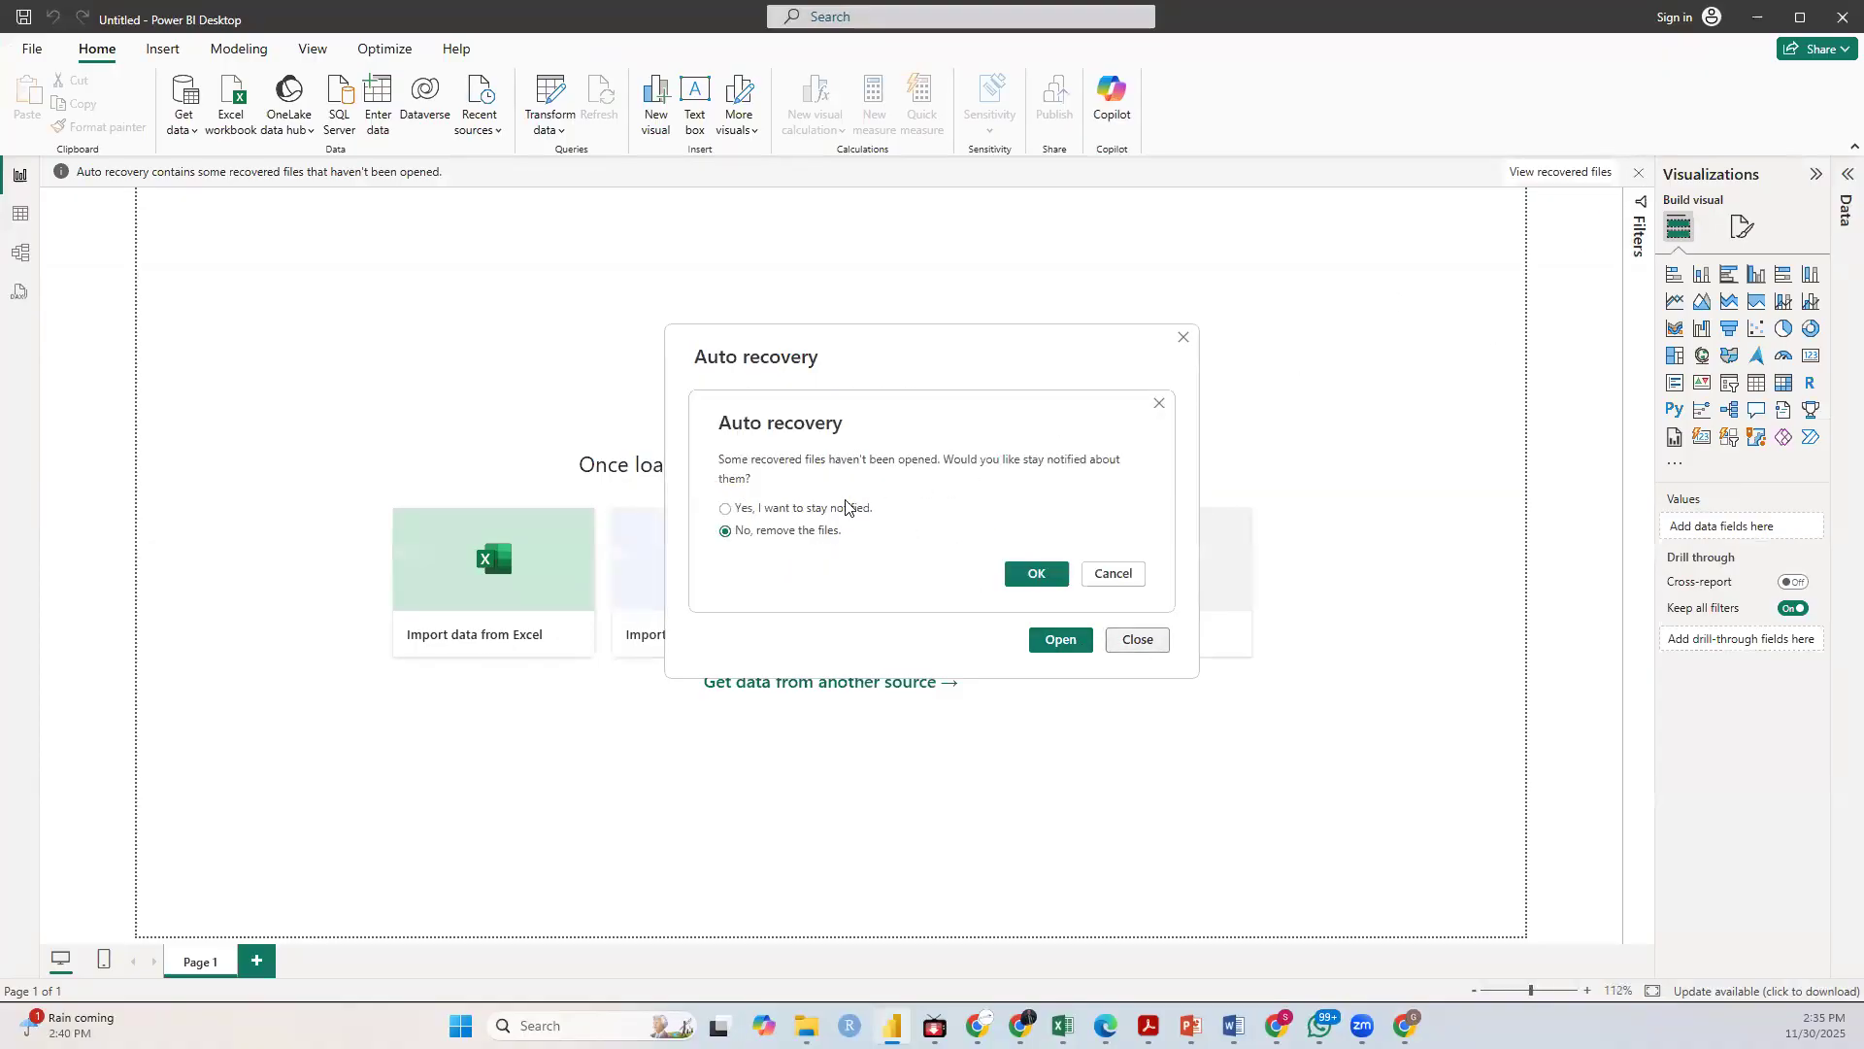
{"action": "left_click", "coordinate": [1027, 574]}
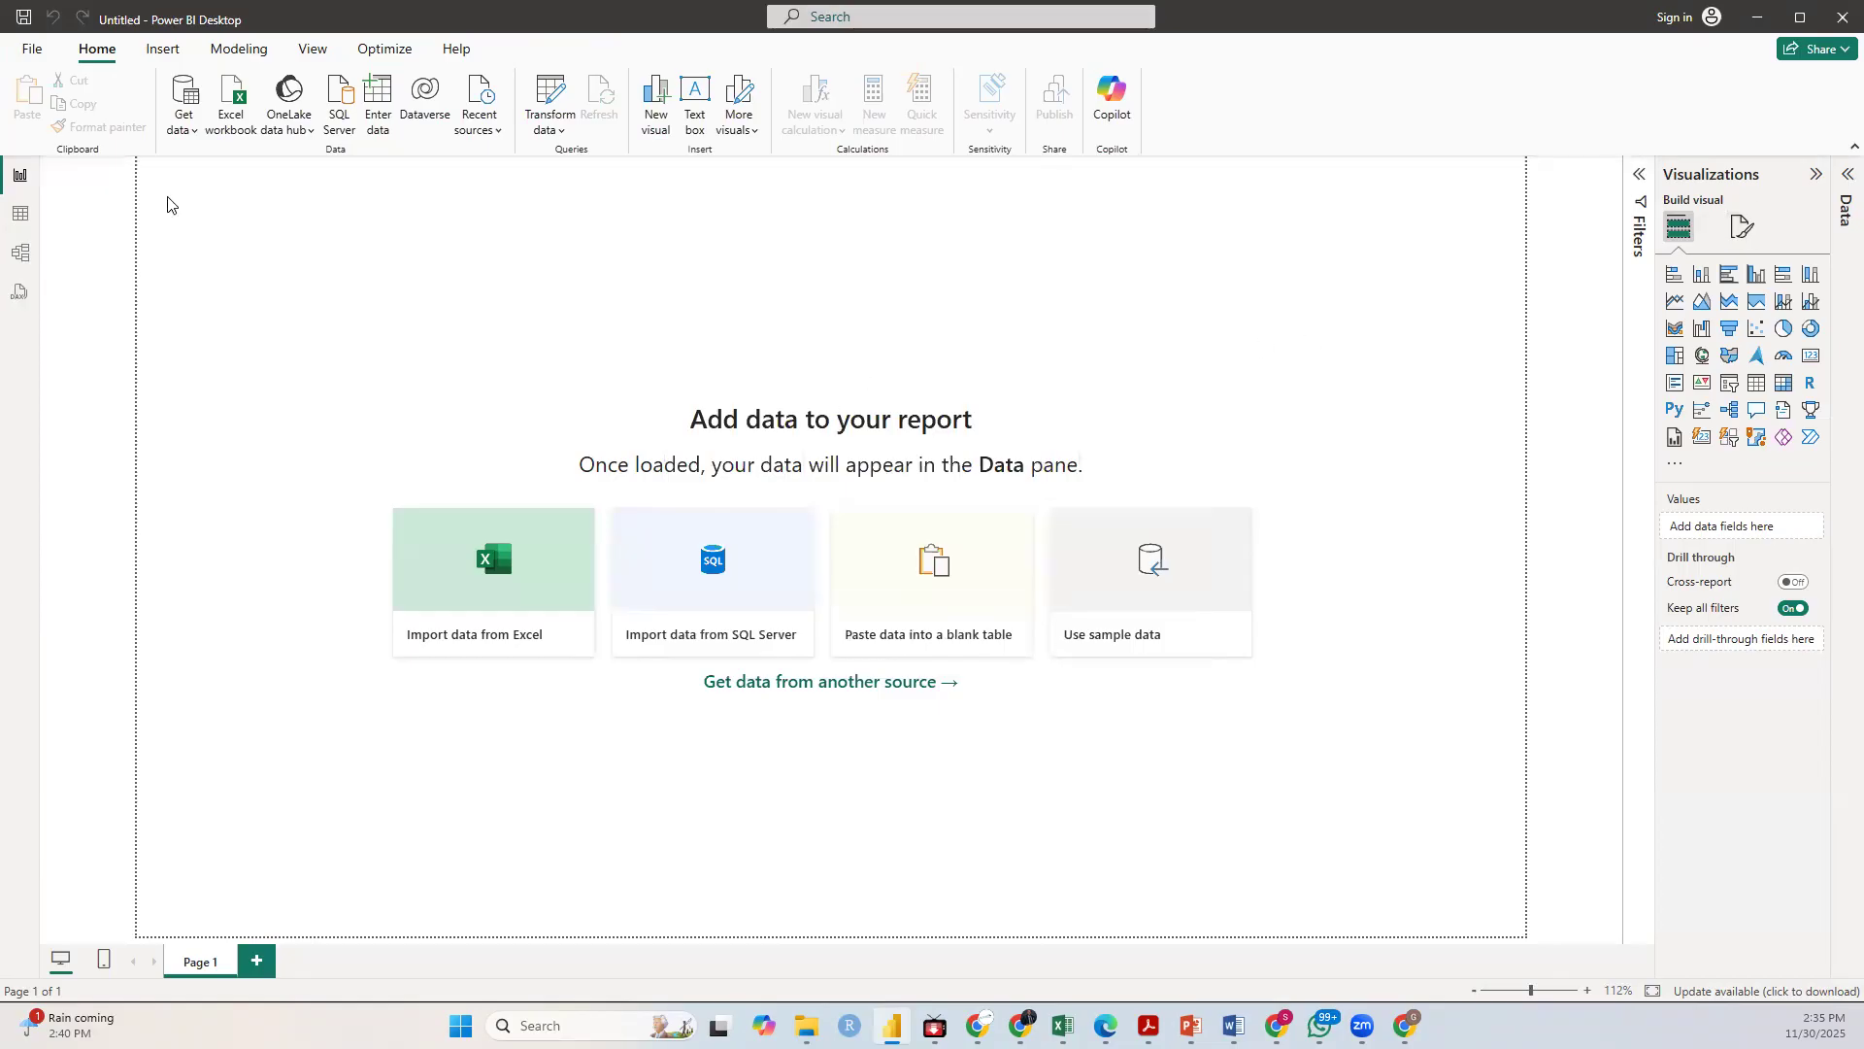
Step: Load gdp_pcap.csv into the blank report as a Text/CSV data source
{"action": "left_click", "coordinate": [184, 118]}
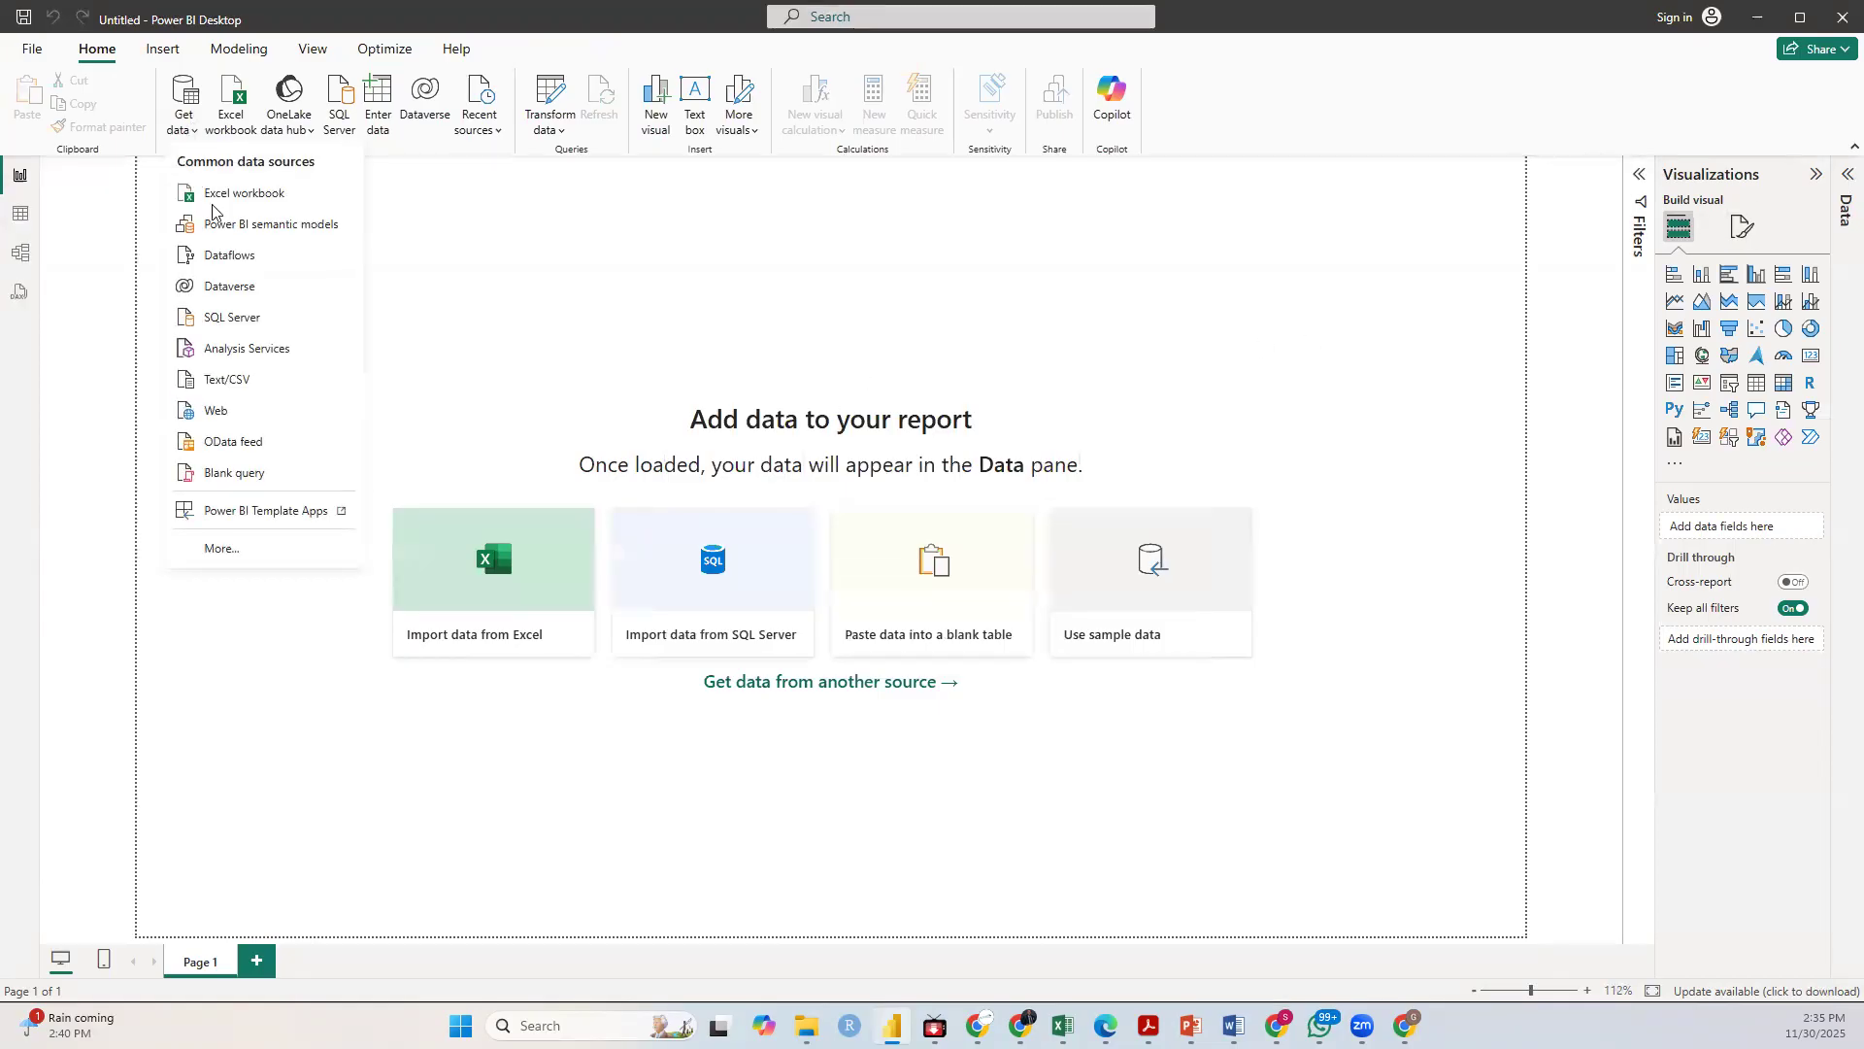
{"action": "left_click", "coordinate": [211, 379]}
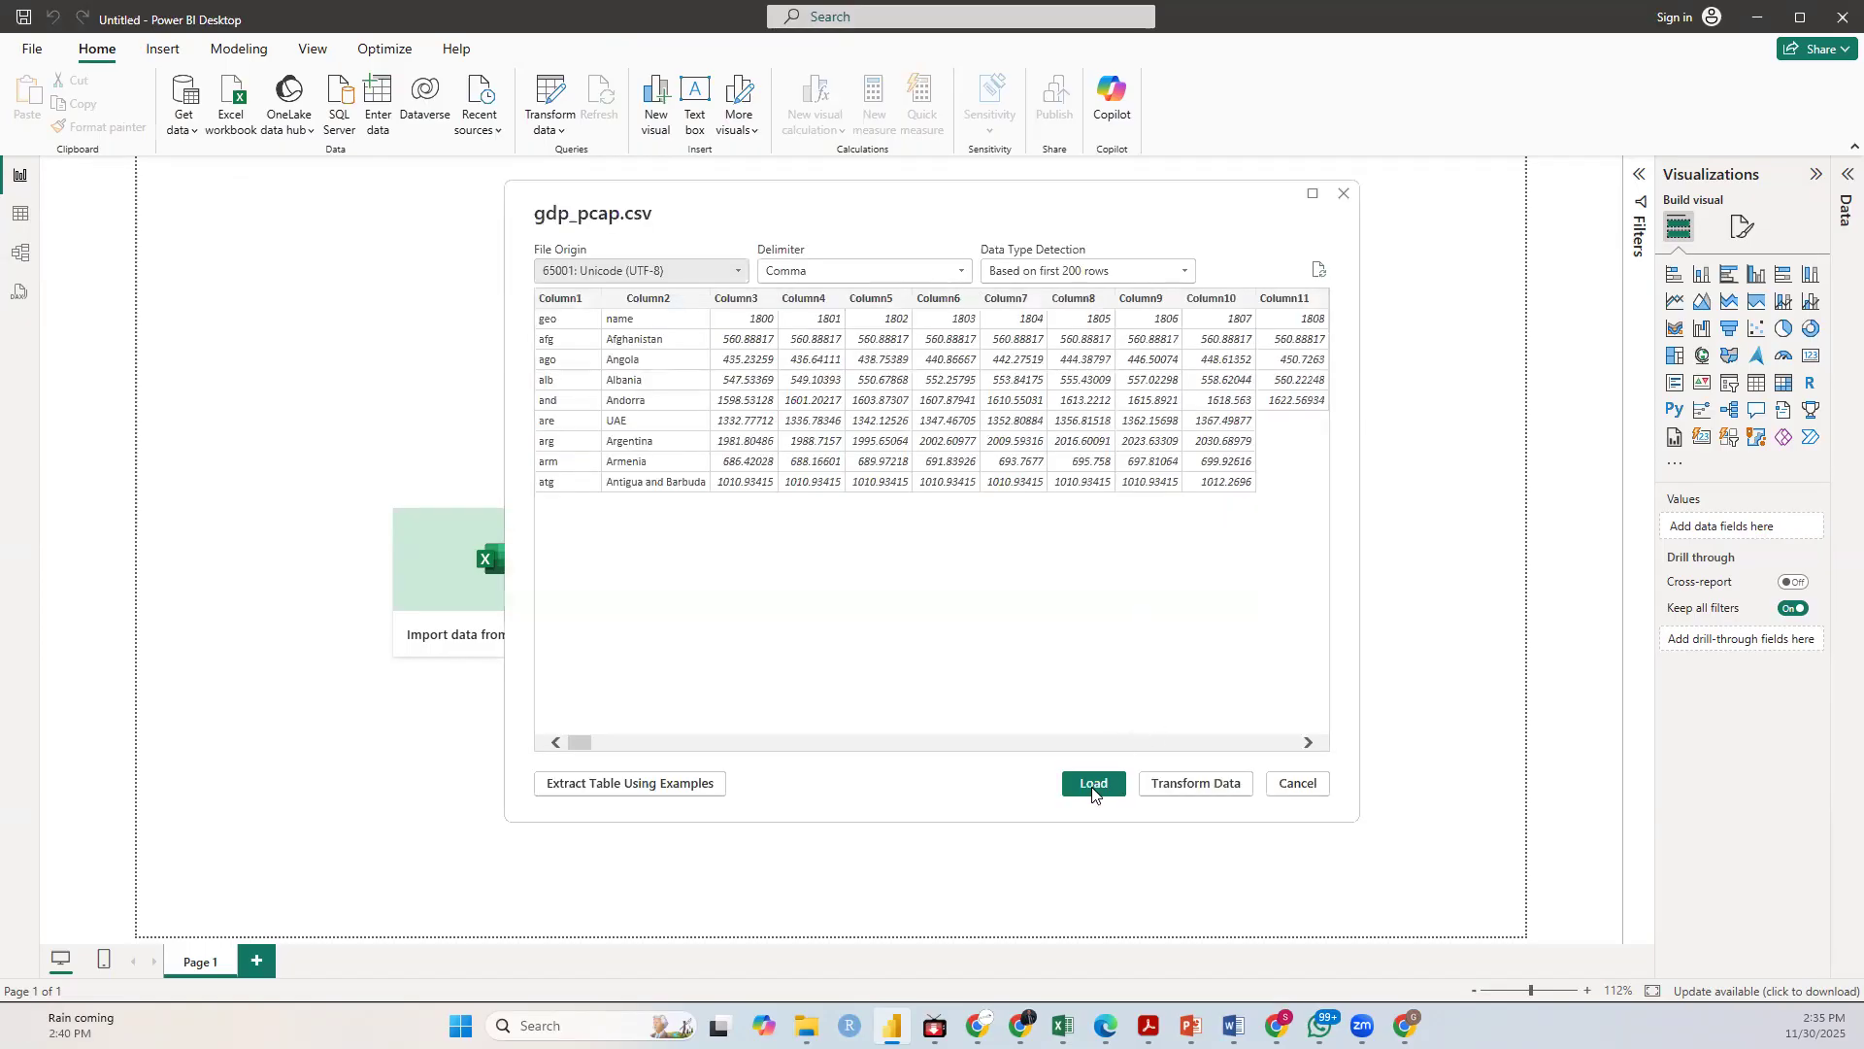
{"action": "left_click", "coordinate": [1092, 787]}
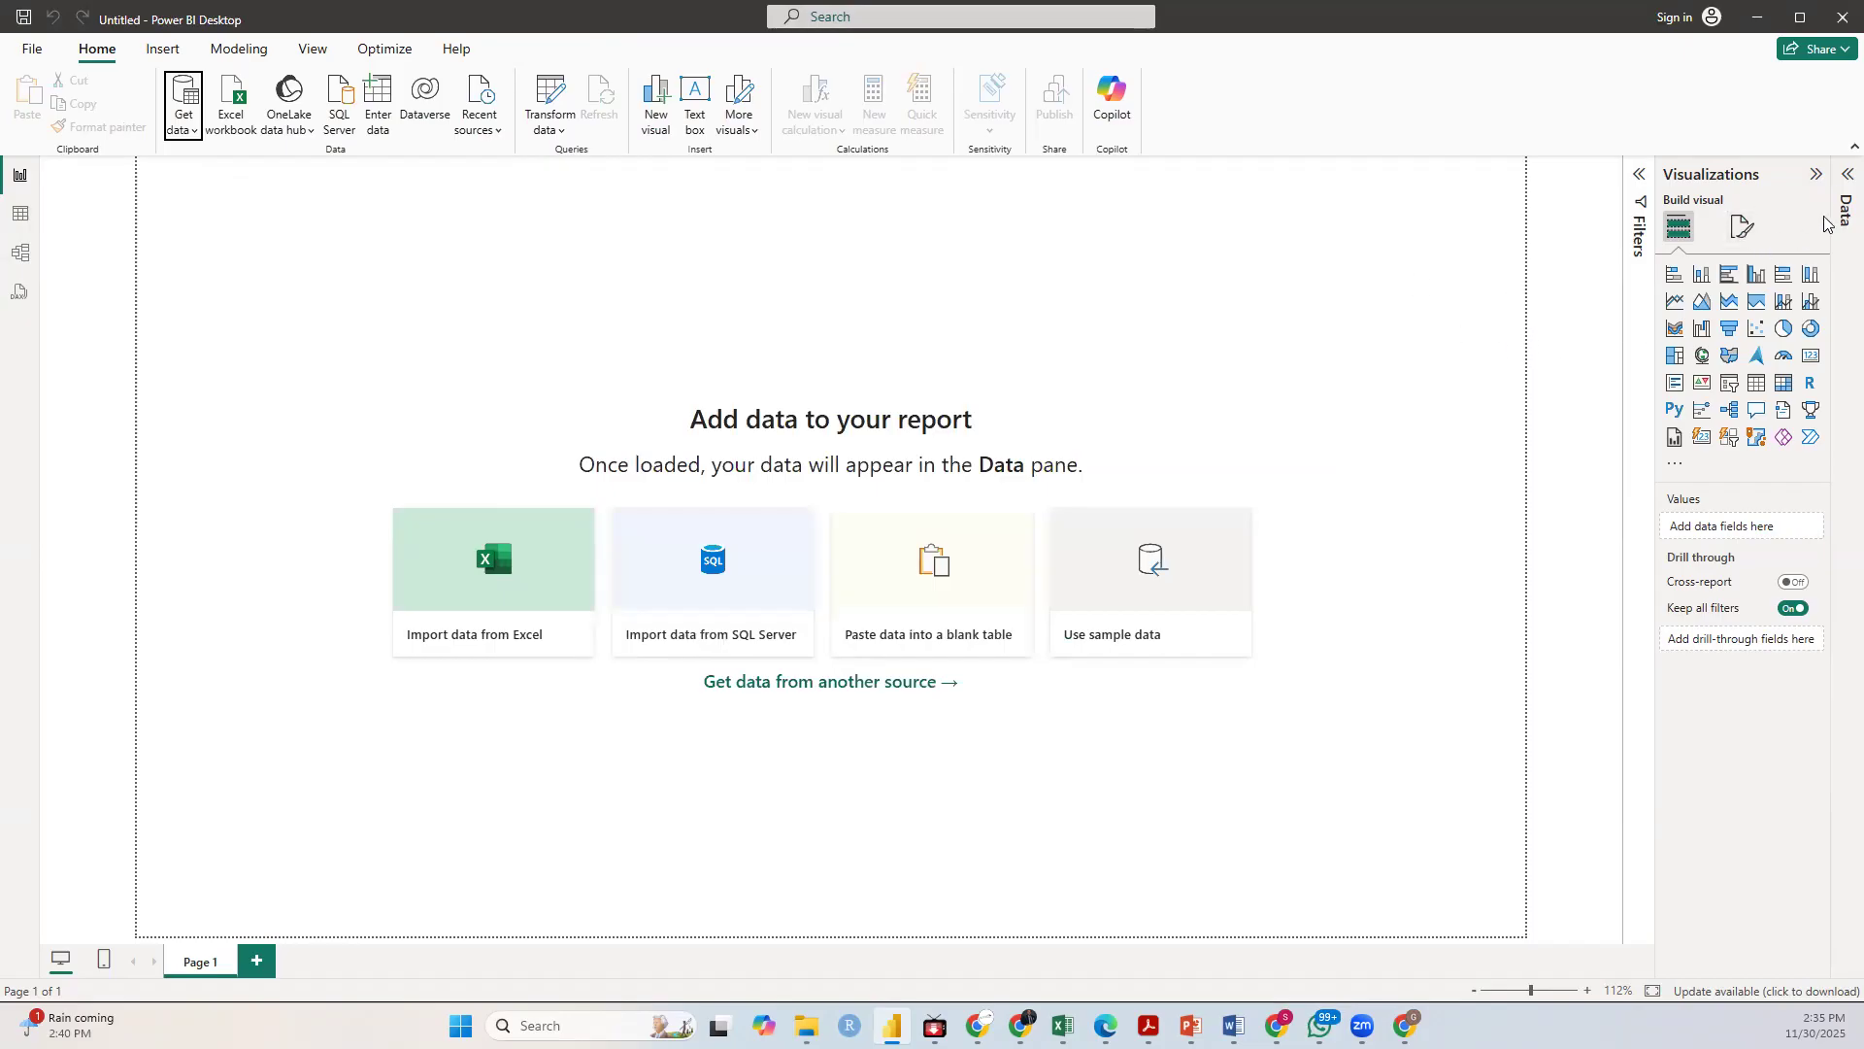
Step: Show the list of data tables and rename the gdp_pcap table as gdp
{"action": "left_click", "coordinate": [1842, 175]}
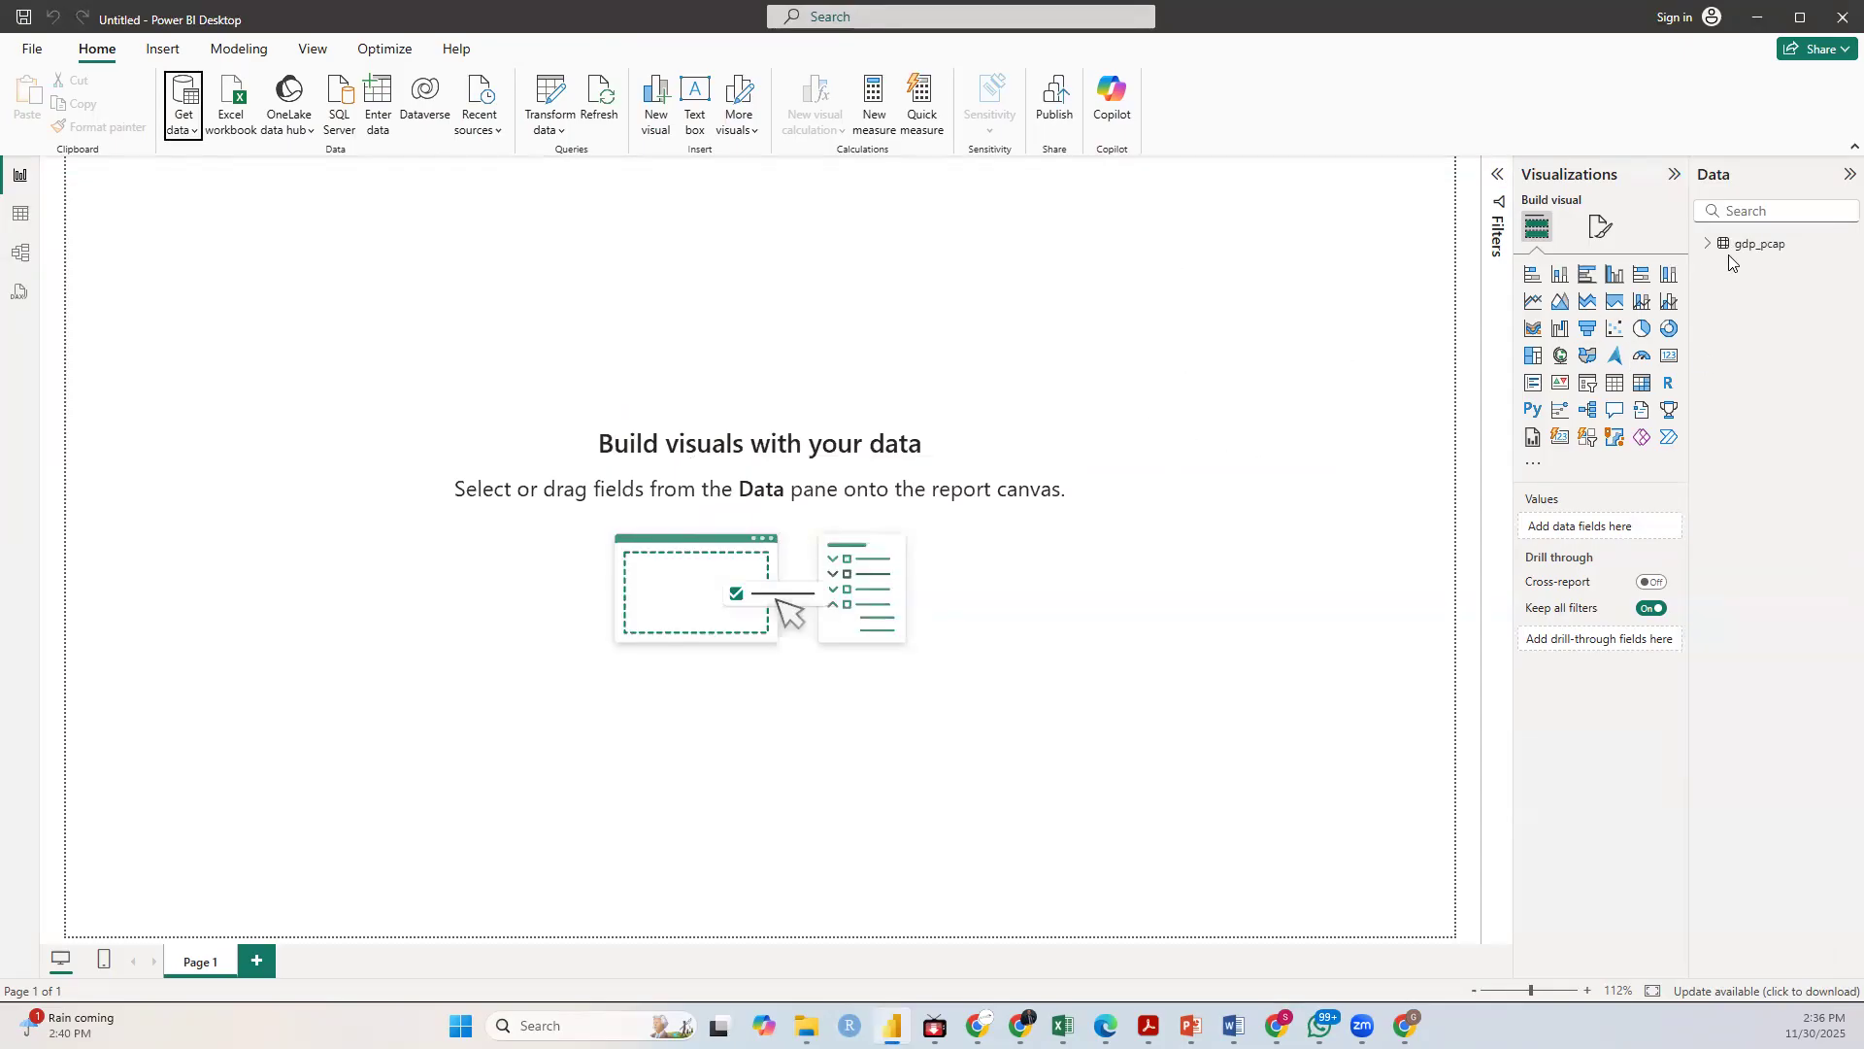
{"action": "right_click", "coordinate": [1769, 249]}
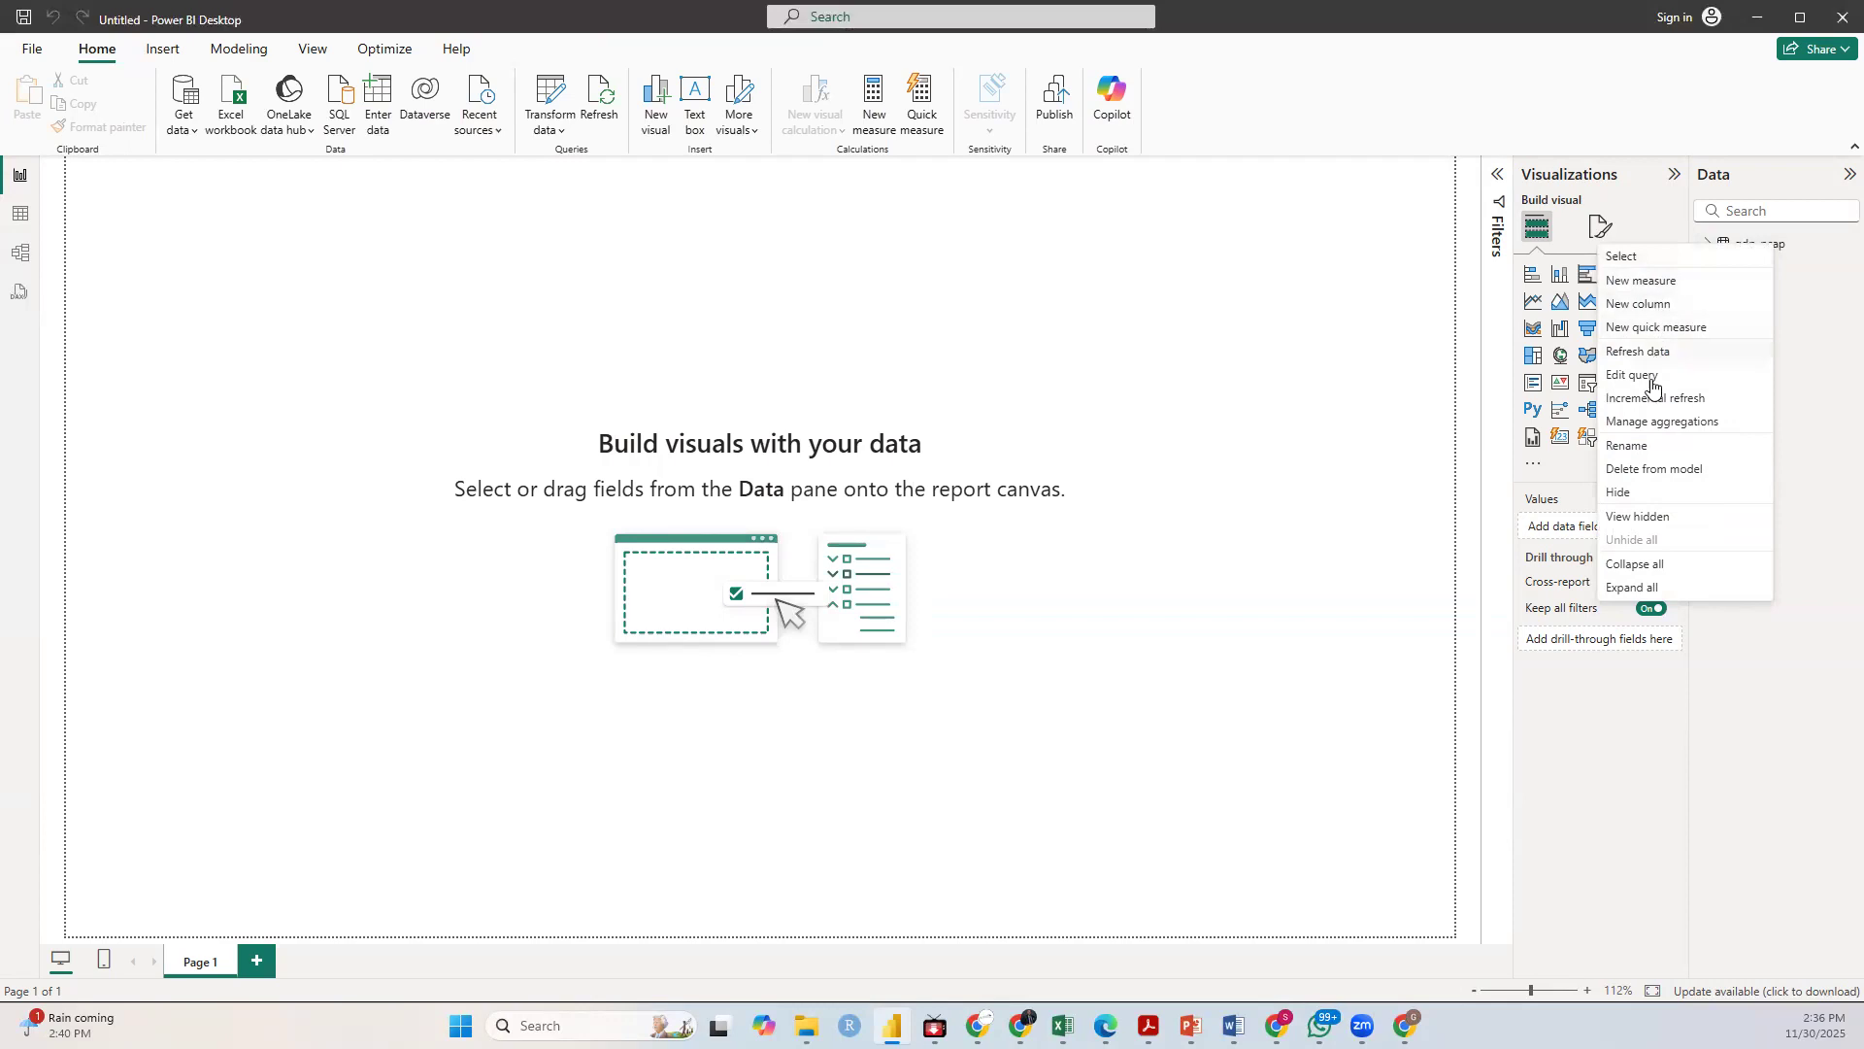
{"action": "left_click", "coordinate": [1633, 447]}
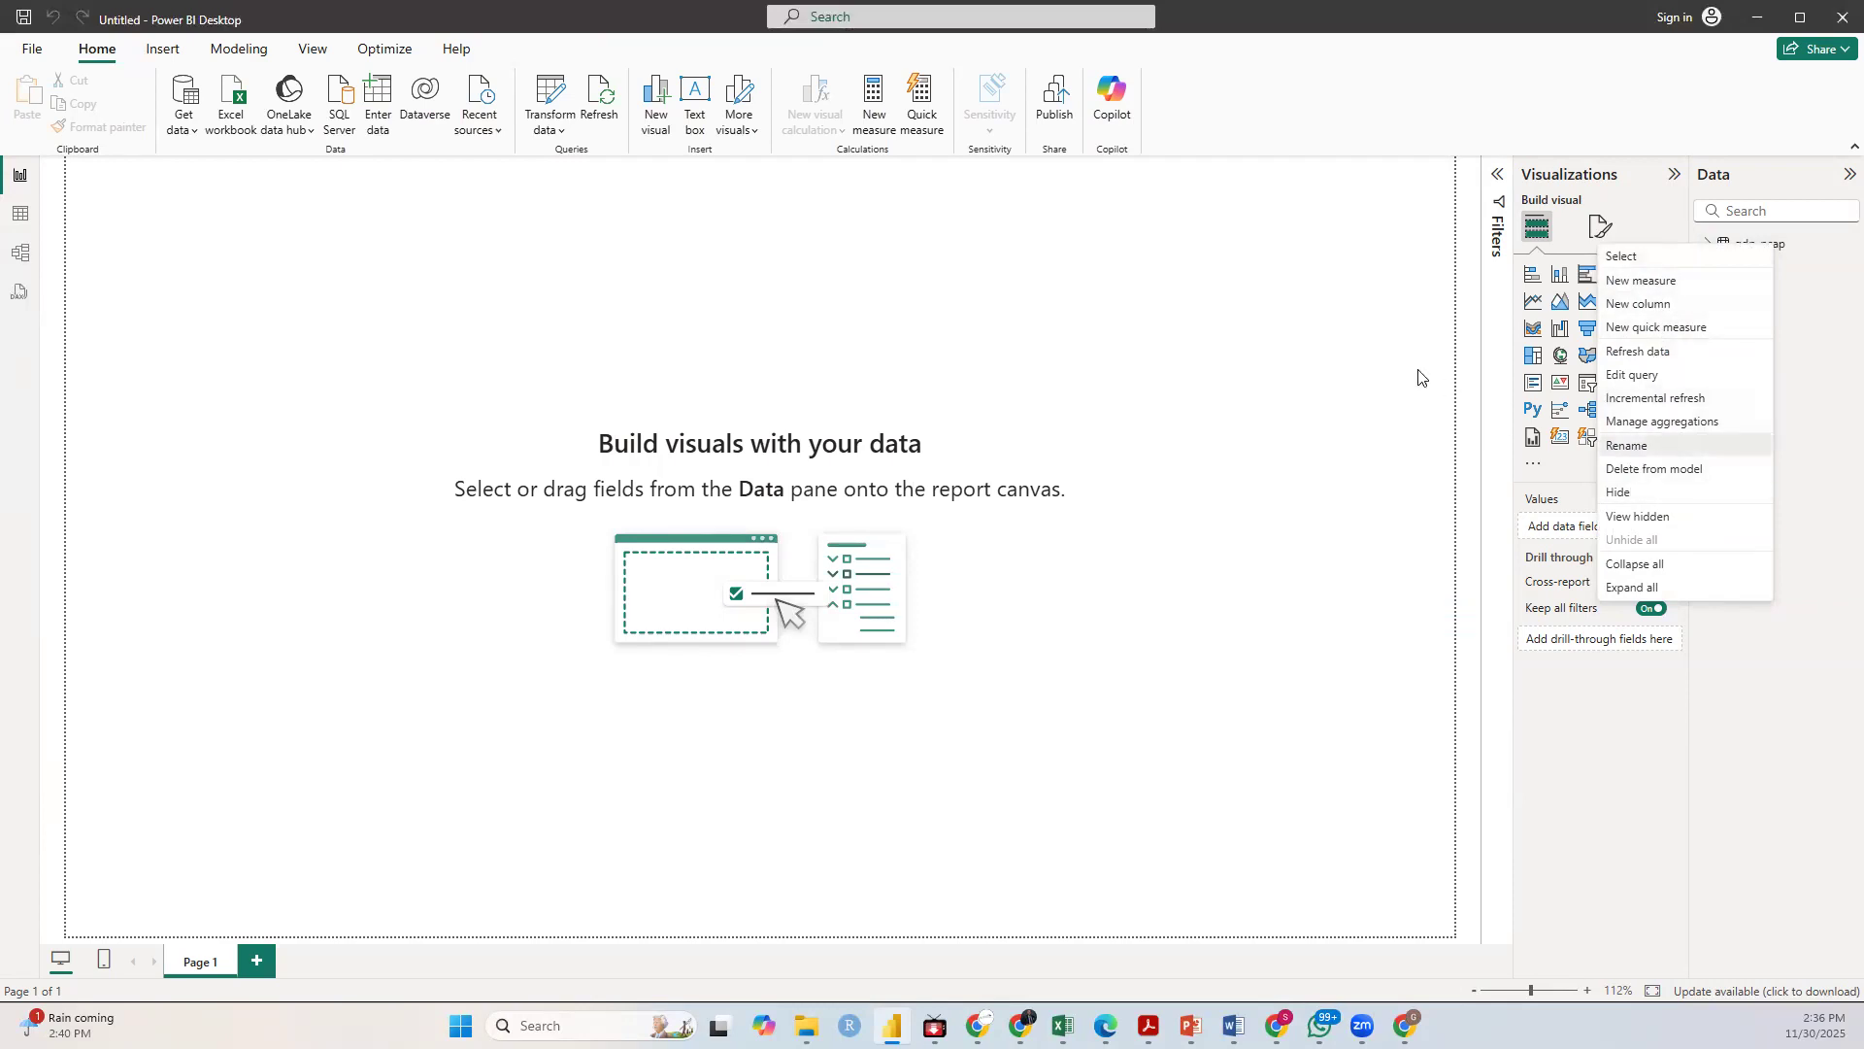
{"action": "key", "text": "Right"}
{"action": "key", "text": "BackSpace"}
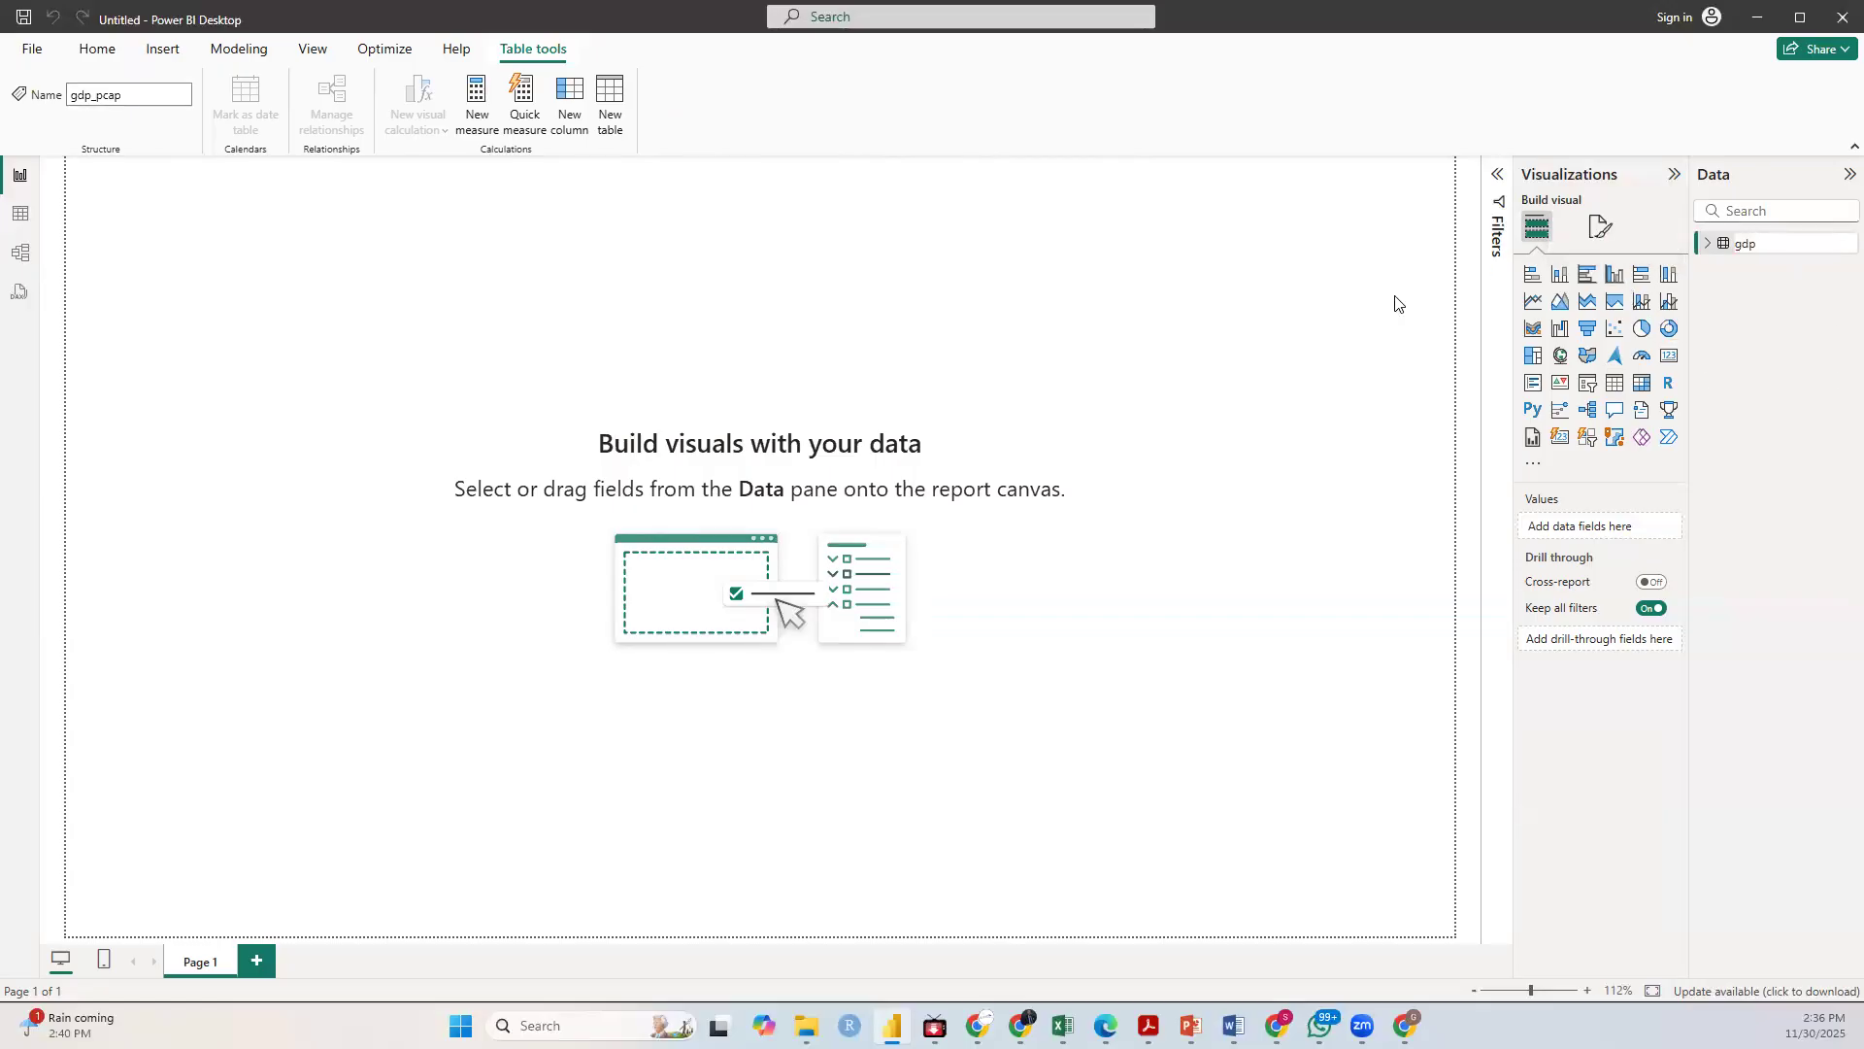
{"action": "left_click", "coordinate": [1344, 308]}
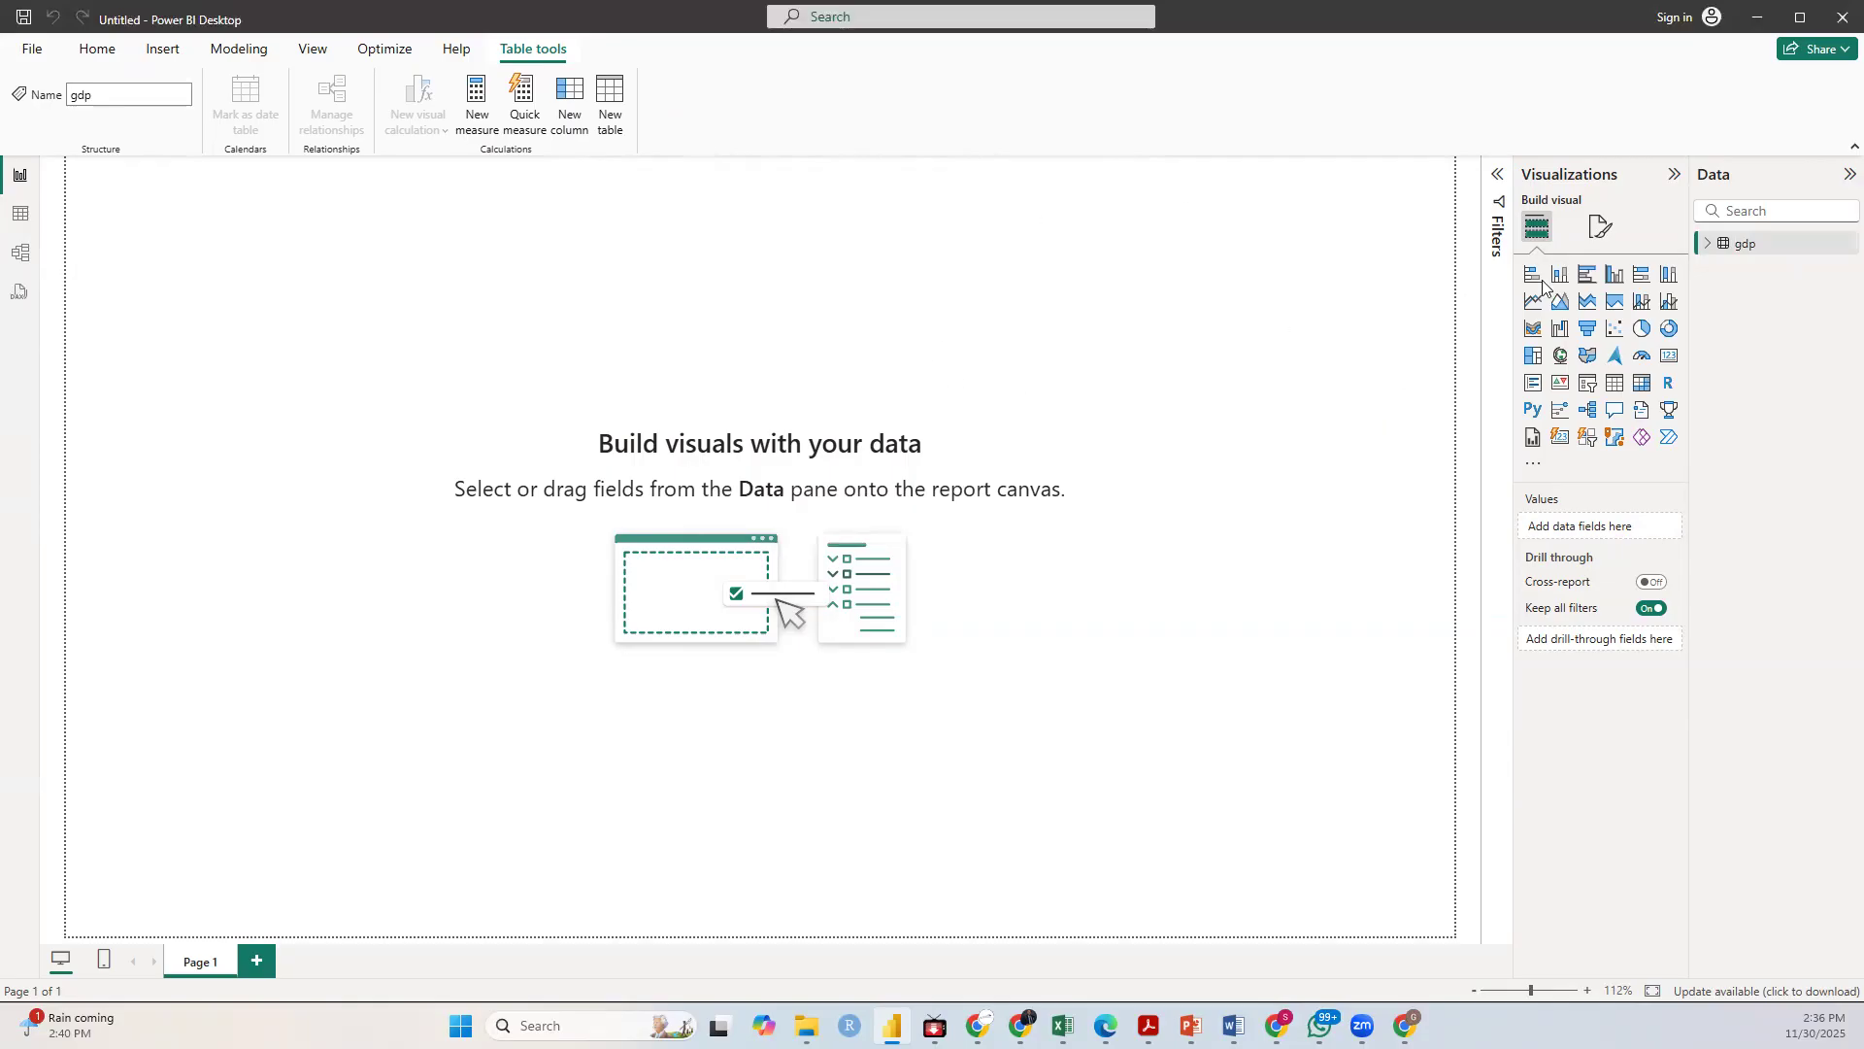
Step: Expand the gdp table's fields and show its rows in Table view
{"action": "left_click", "coordinate": [1710, 249]}
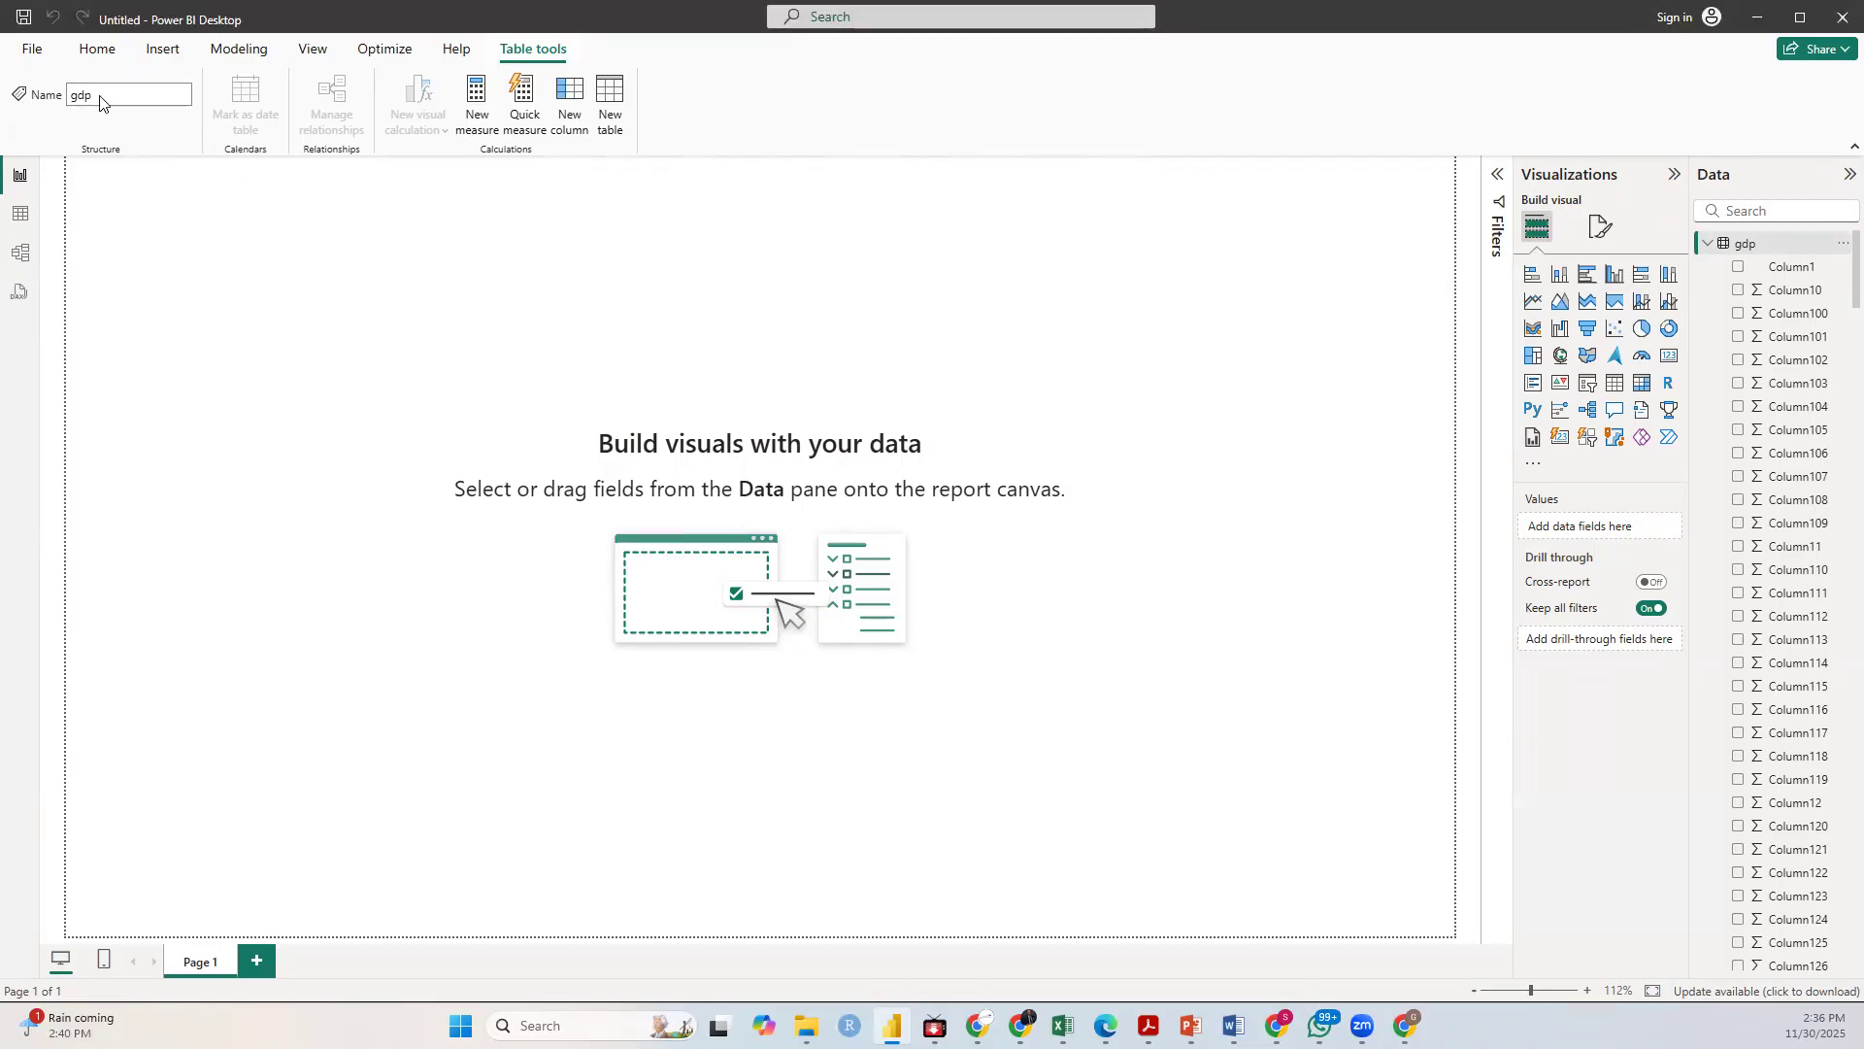
{"action": "left_click", "coordinate": [96, 50]}
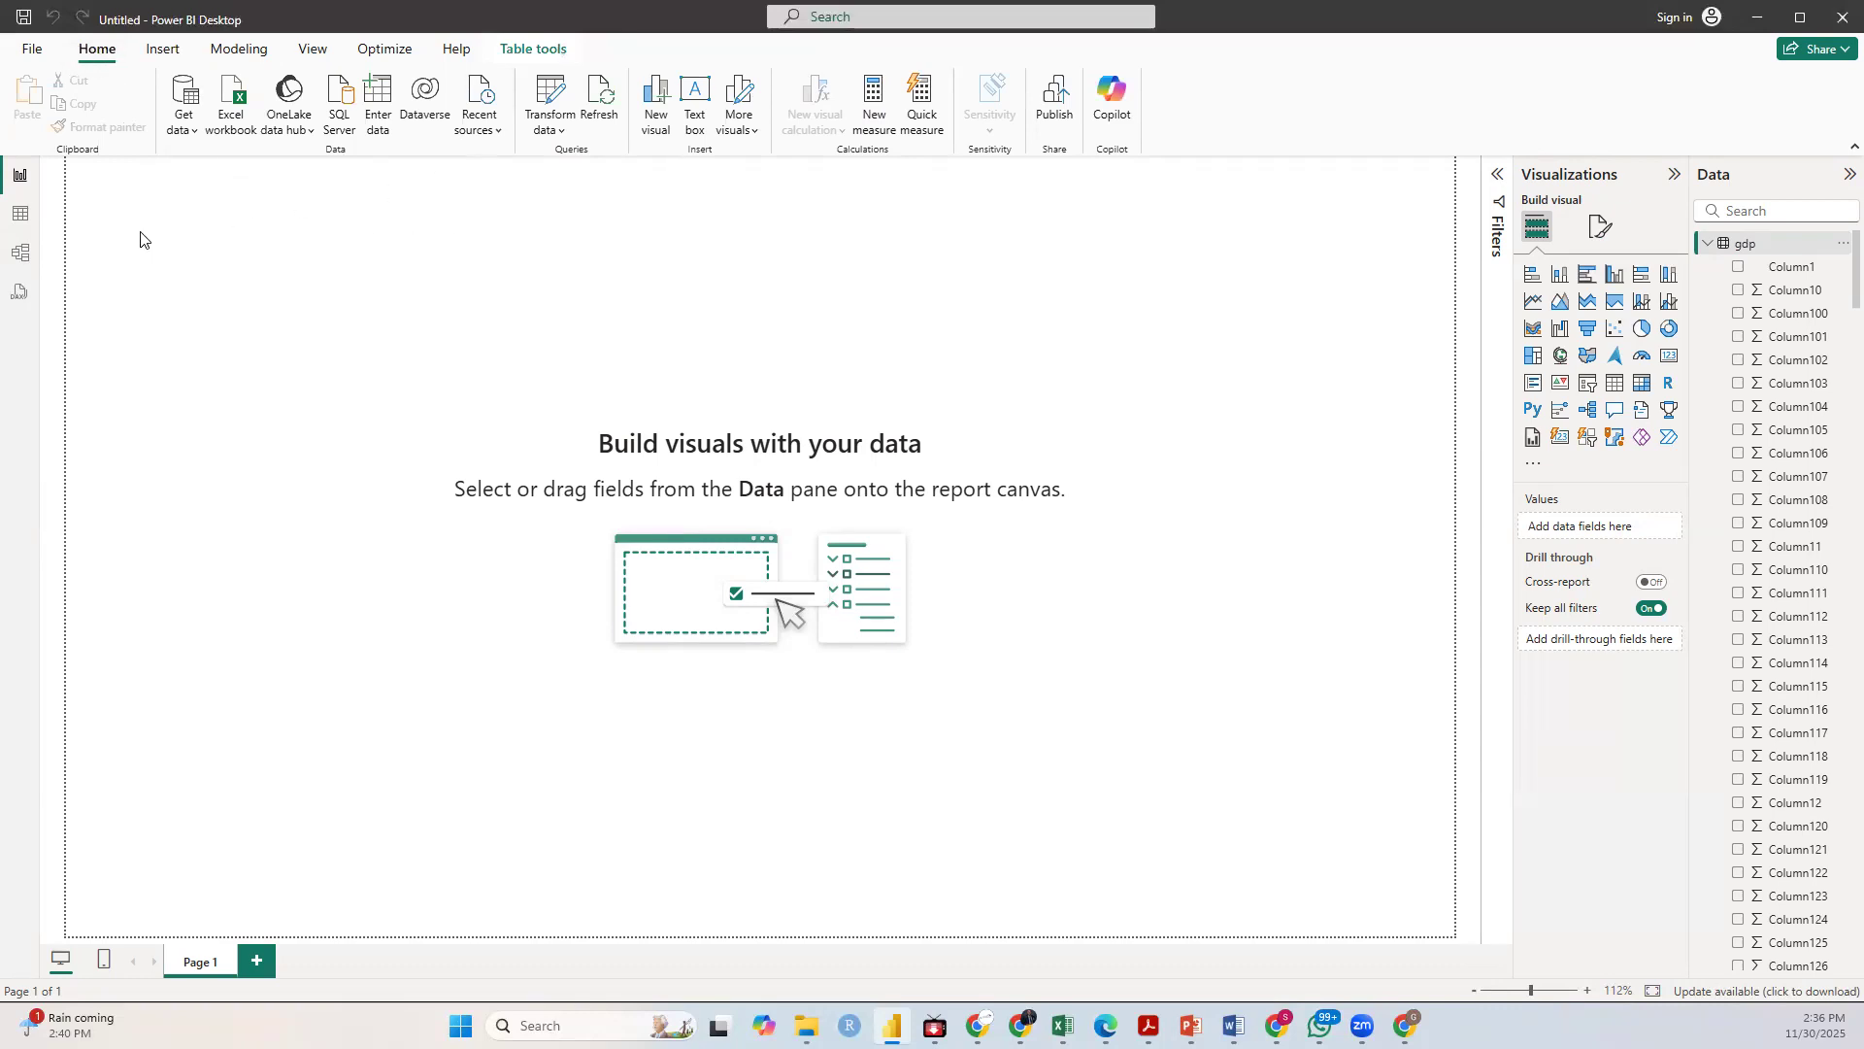
{"action": "left_click", "coordinate": [20, 219]}
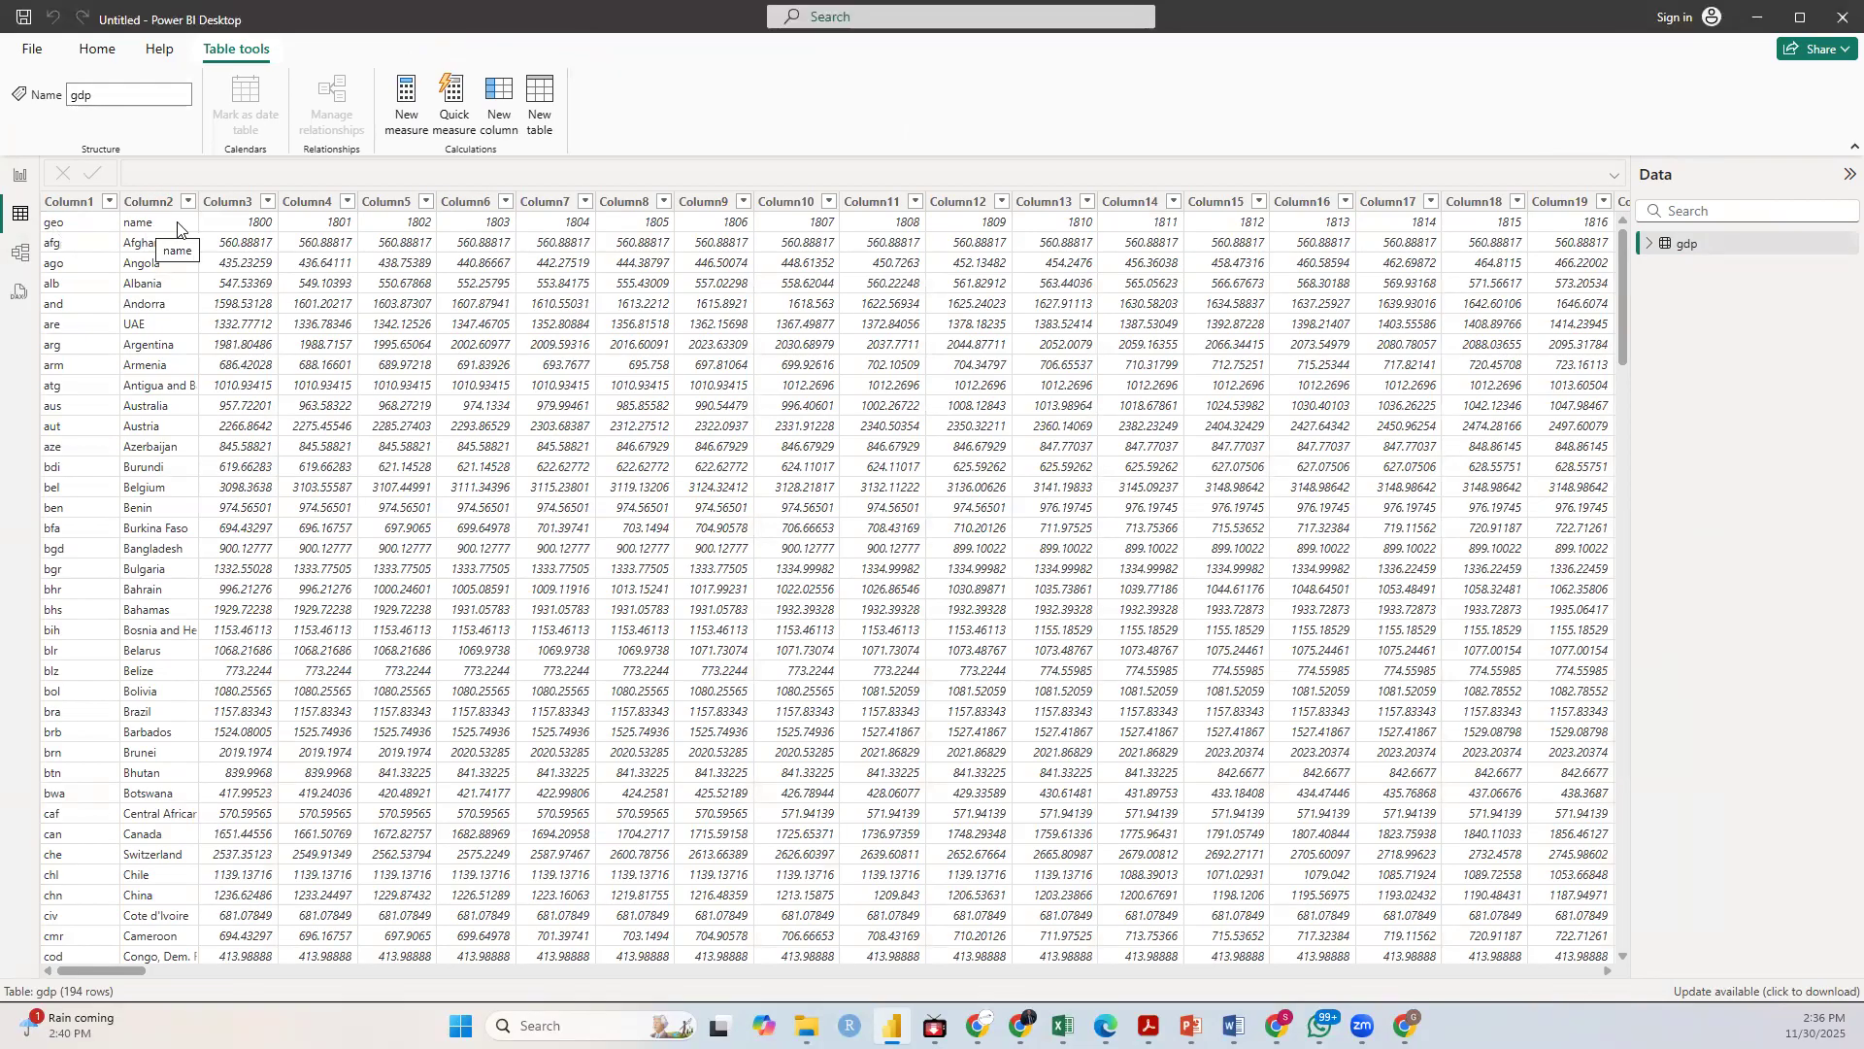
Step: Open the gdp query in Power Query Editor for transformation
{"action": "left_click", "coordinate": [95, 50]}
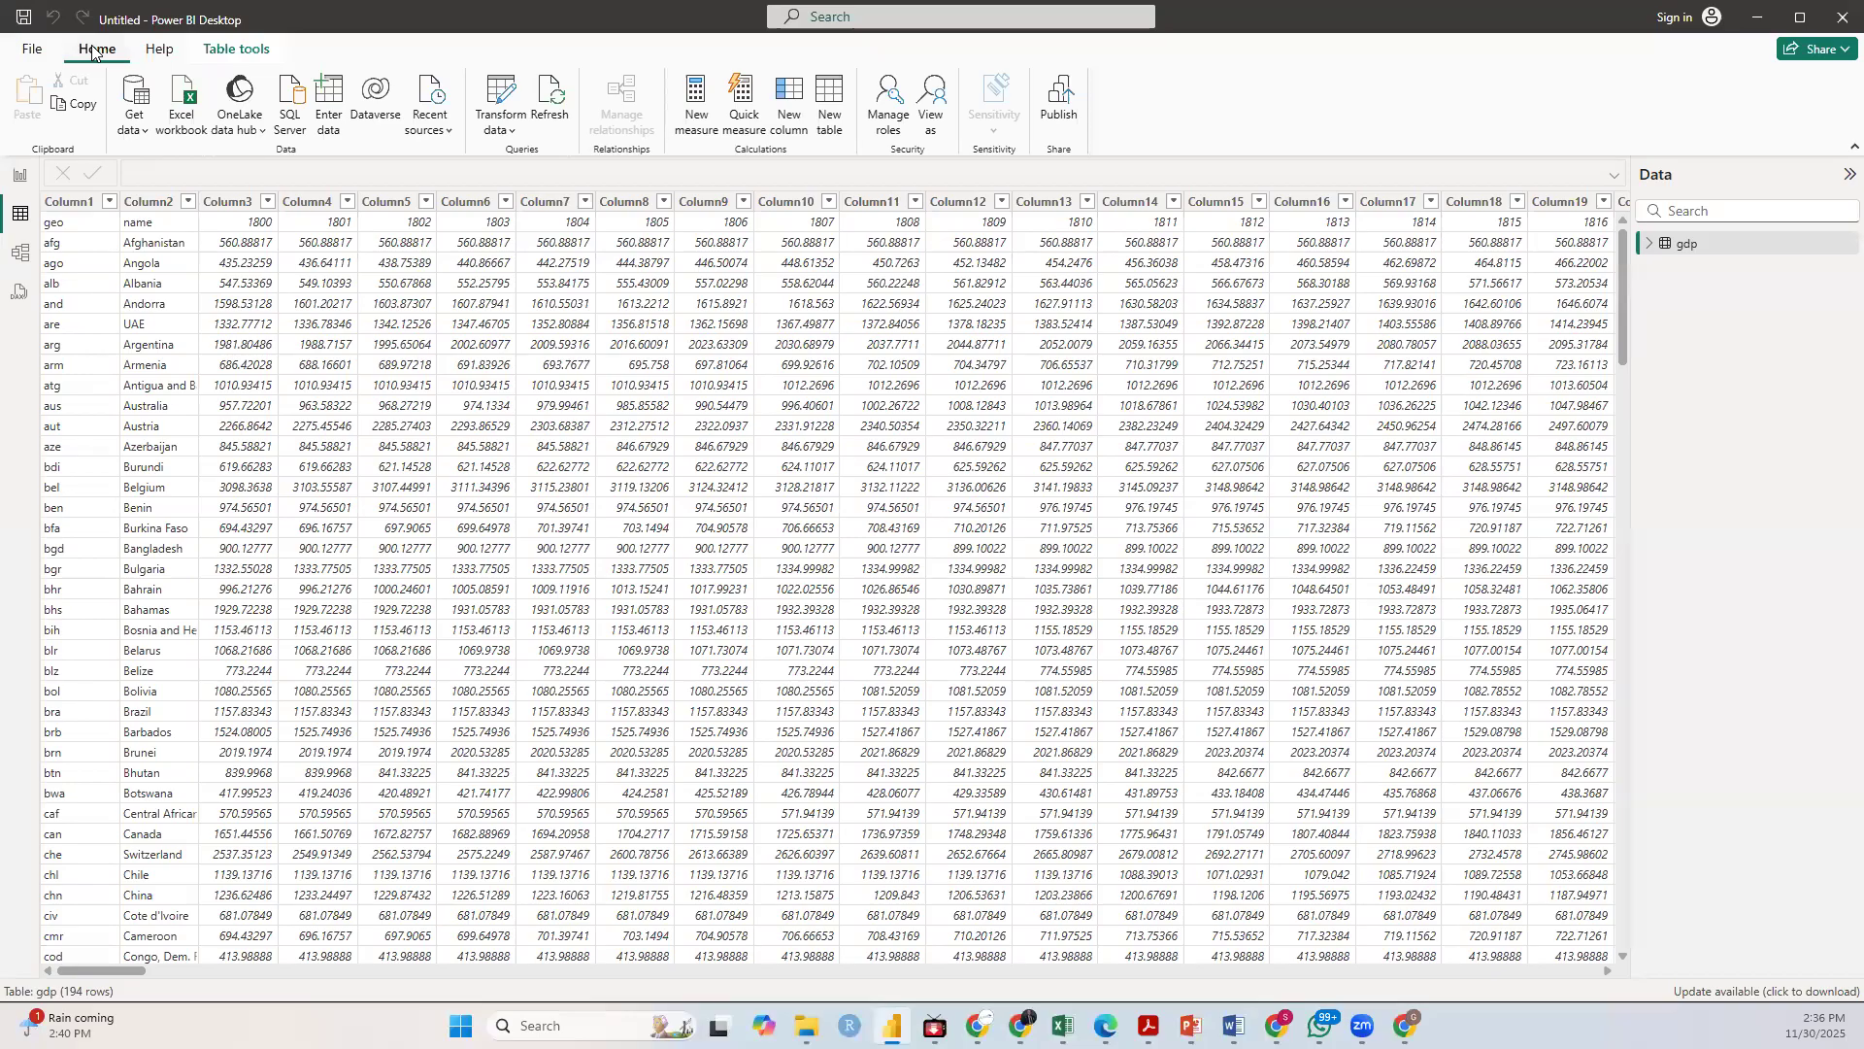
{"action": "left_click", "coordinate": [503, 128]}
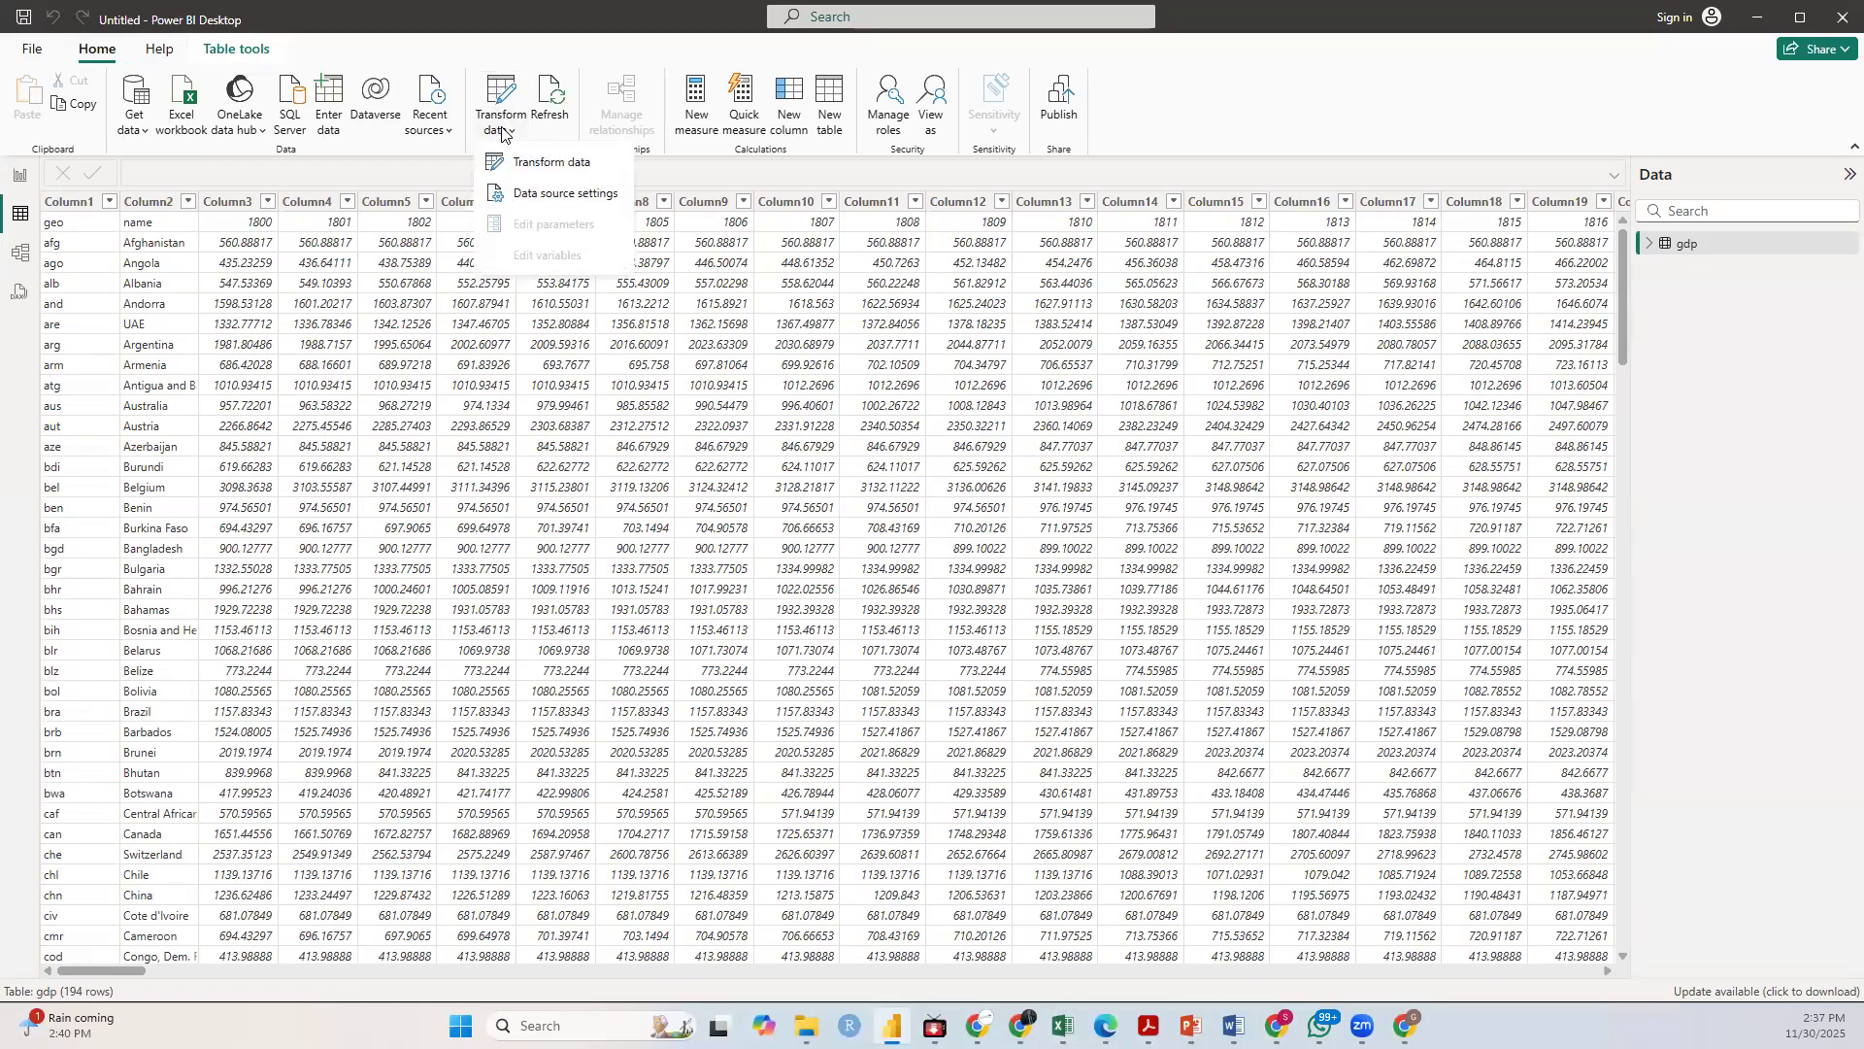
{"action": "left_click", "coordinate": [544, 169]}
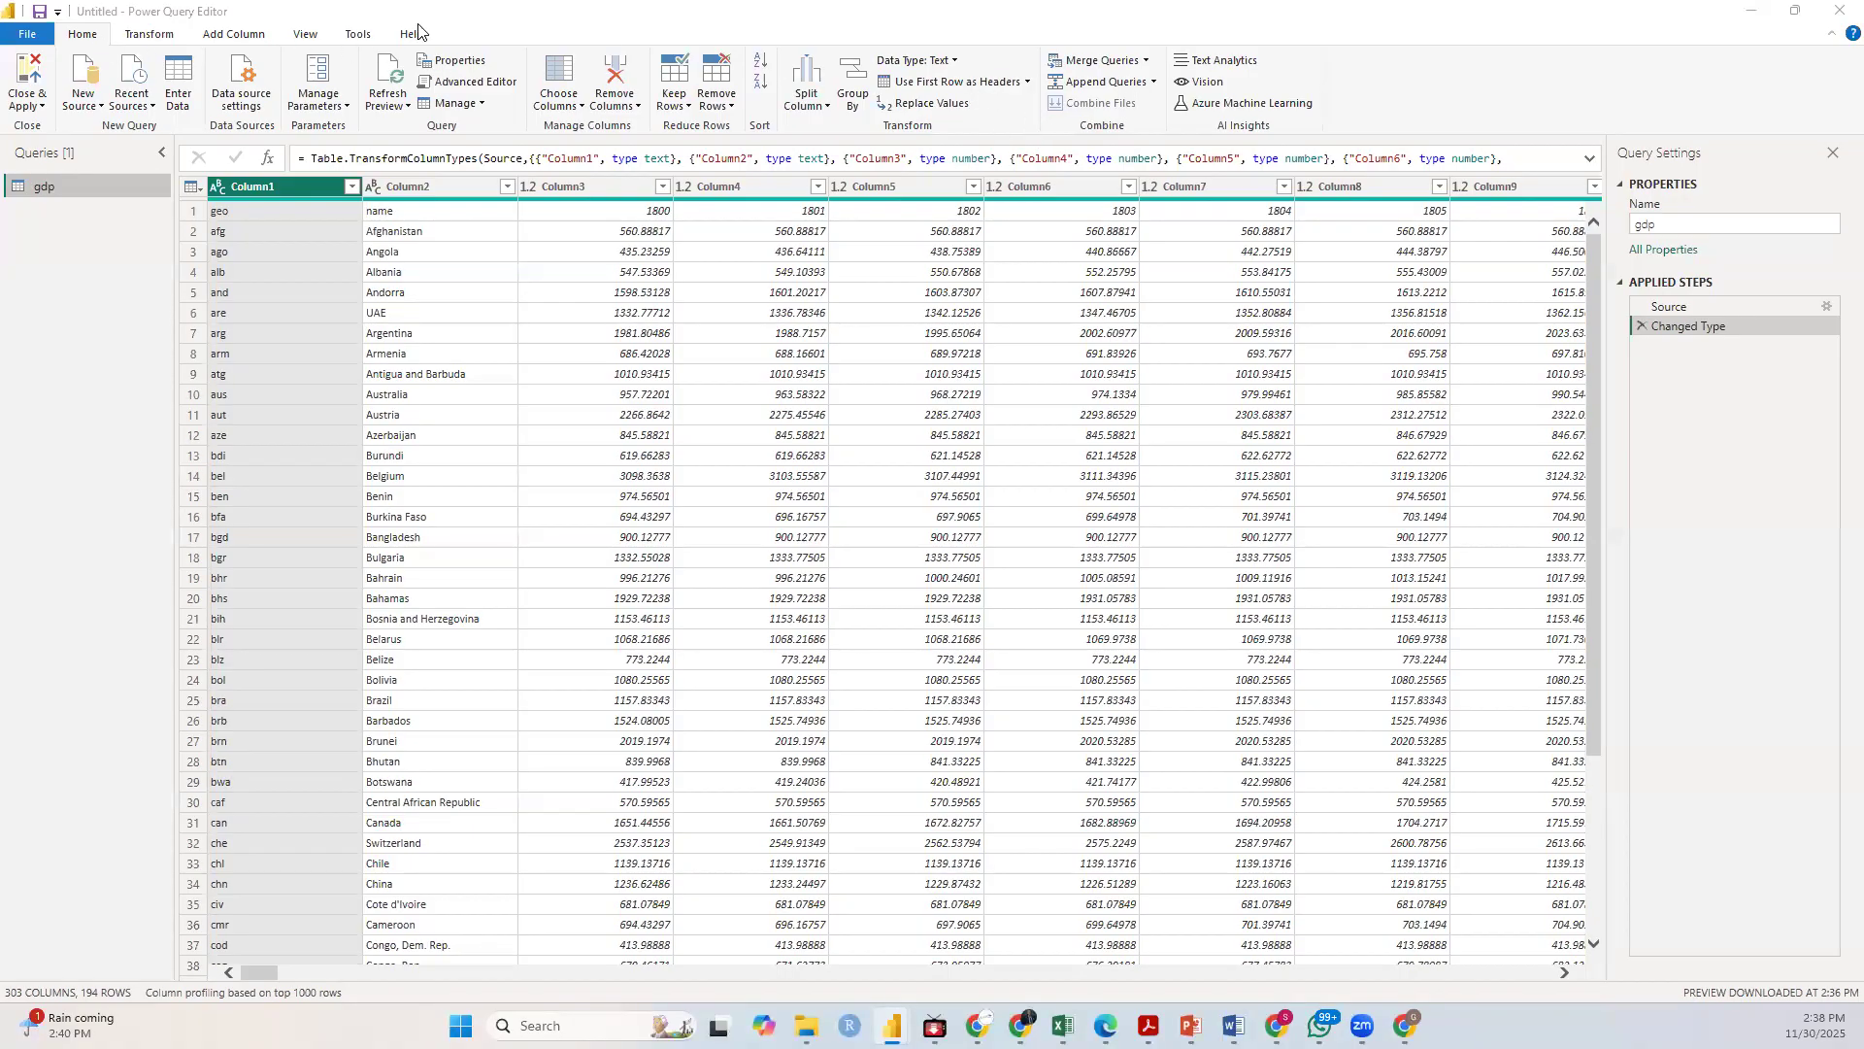
Step: Promote the first row of the gdp table to column headers and look over the resulting rows
{"action": "left_click", "coordinate": [1028, 83]}
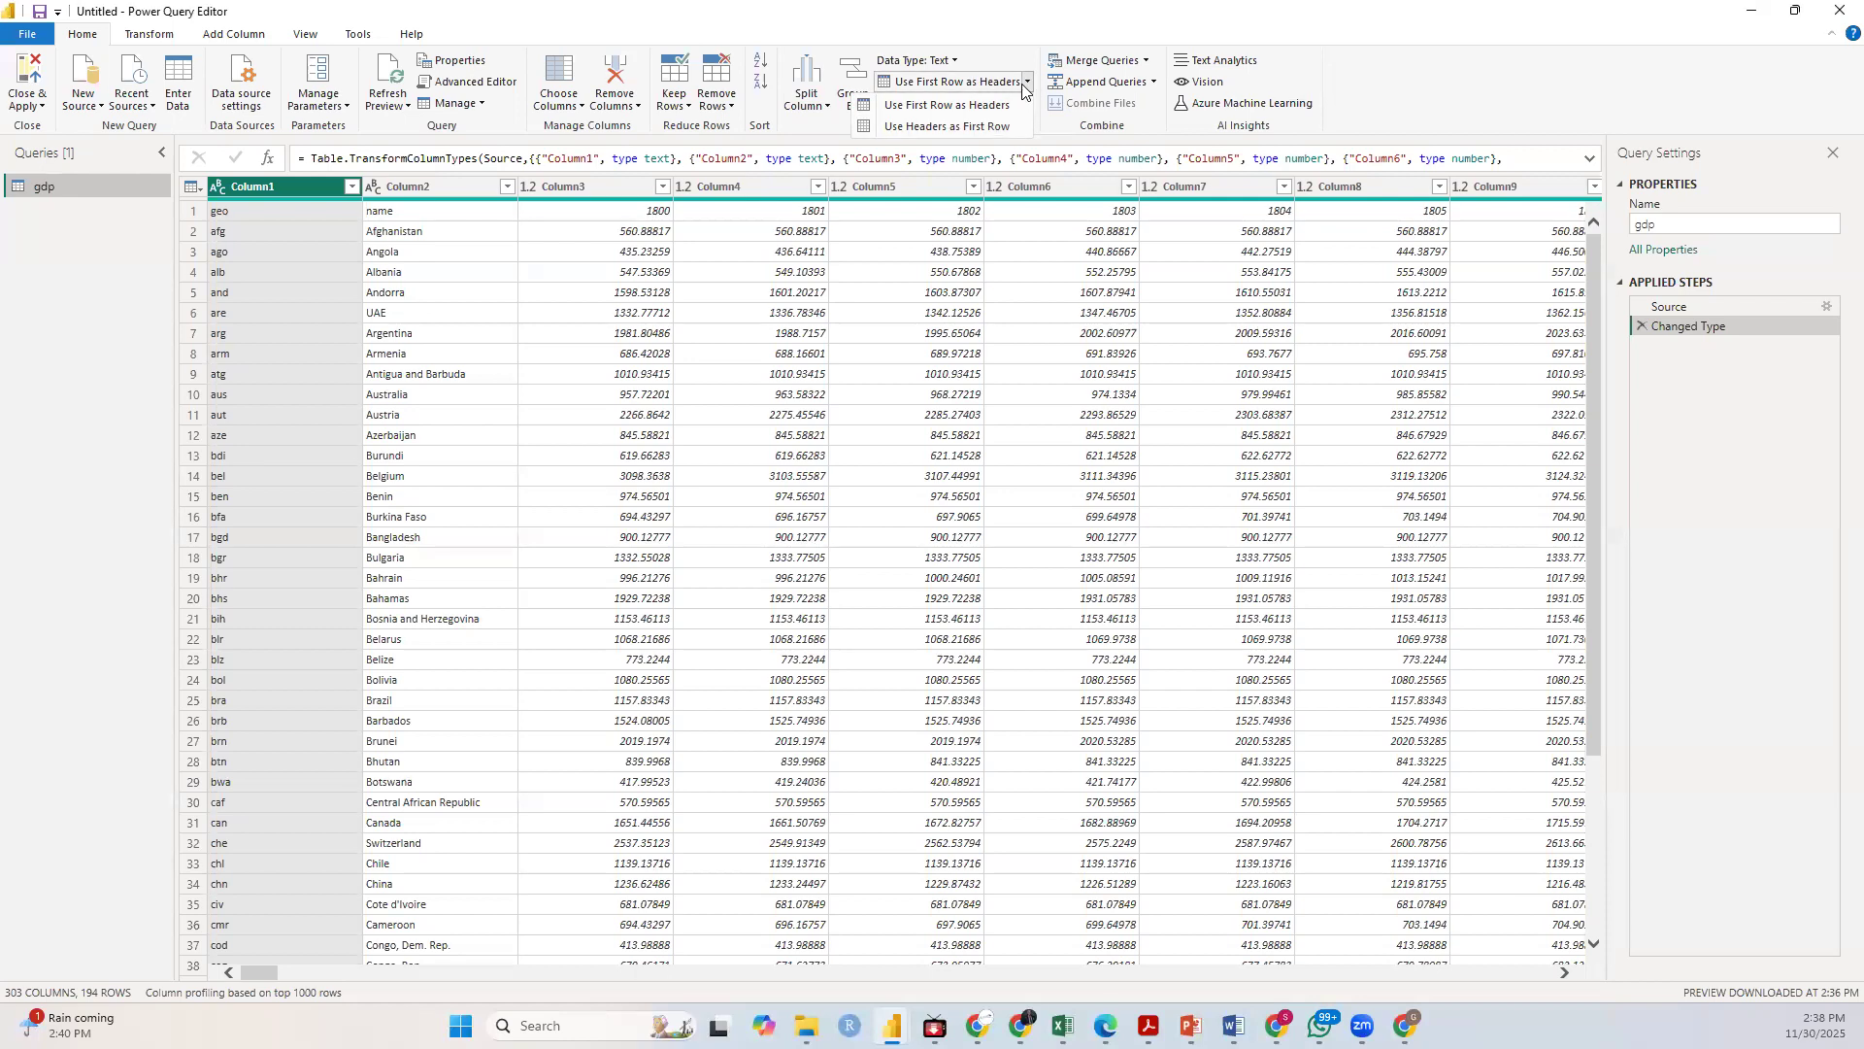
{"action": "left_click", "coordinate": [974, 108]}
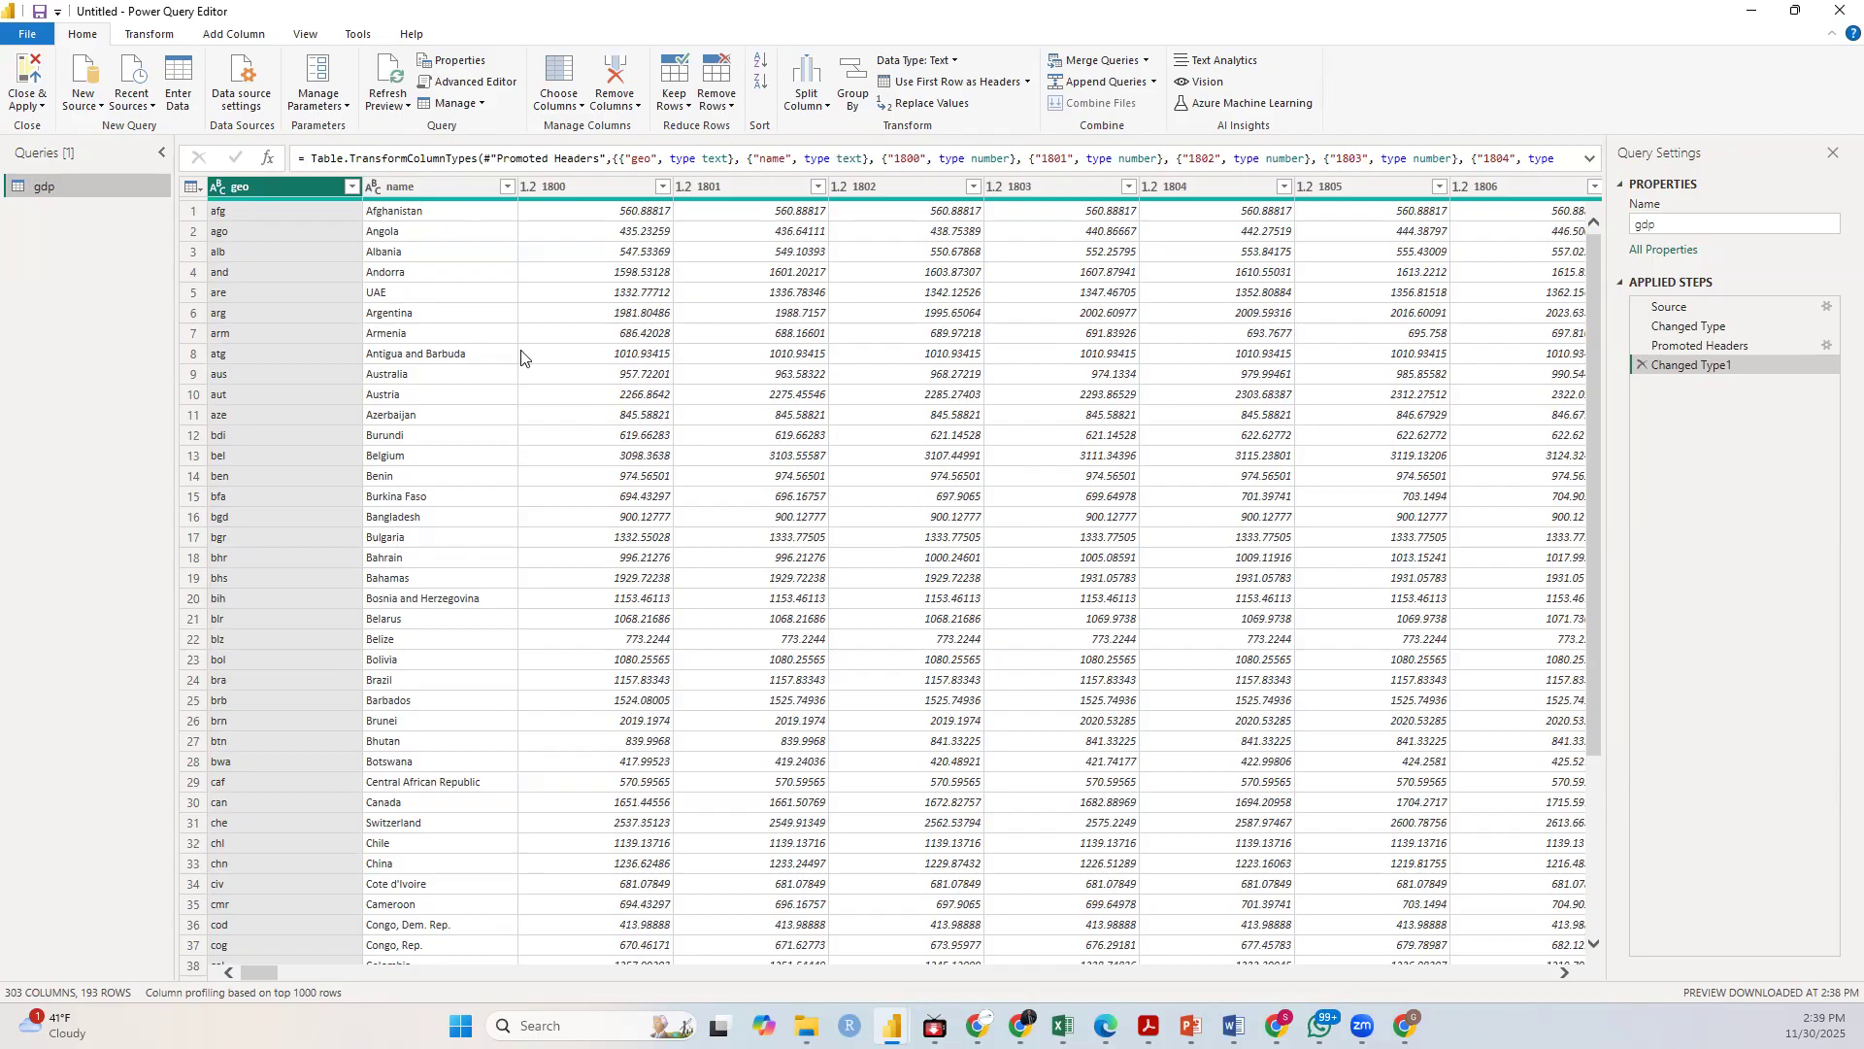
{"action": "scroll", "coordinate": [386, 335], "scroll_direction": "down", "scroll_amount": 2}
{"action": "scroll", "coordinate": [386, 334], "scroll_direction": "up", "scroll_amount": 2}
{"action": "mouse_move", "coordinate": [266, 967]}
{"action": "left_mouse_down"}
{"action": "mouse_move", "coordinate": [454, 971]}
{"action": "mouse_move", "coordinate": [252, 971]}
{"action": "left_mouse_up"}
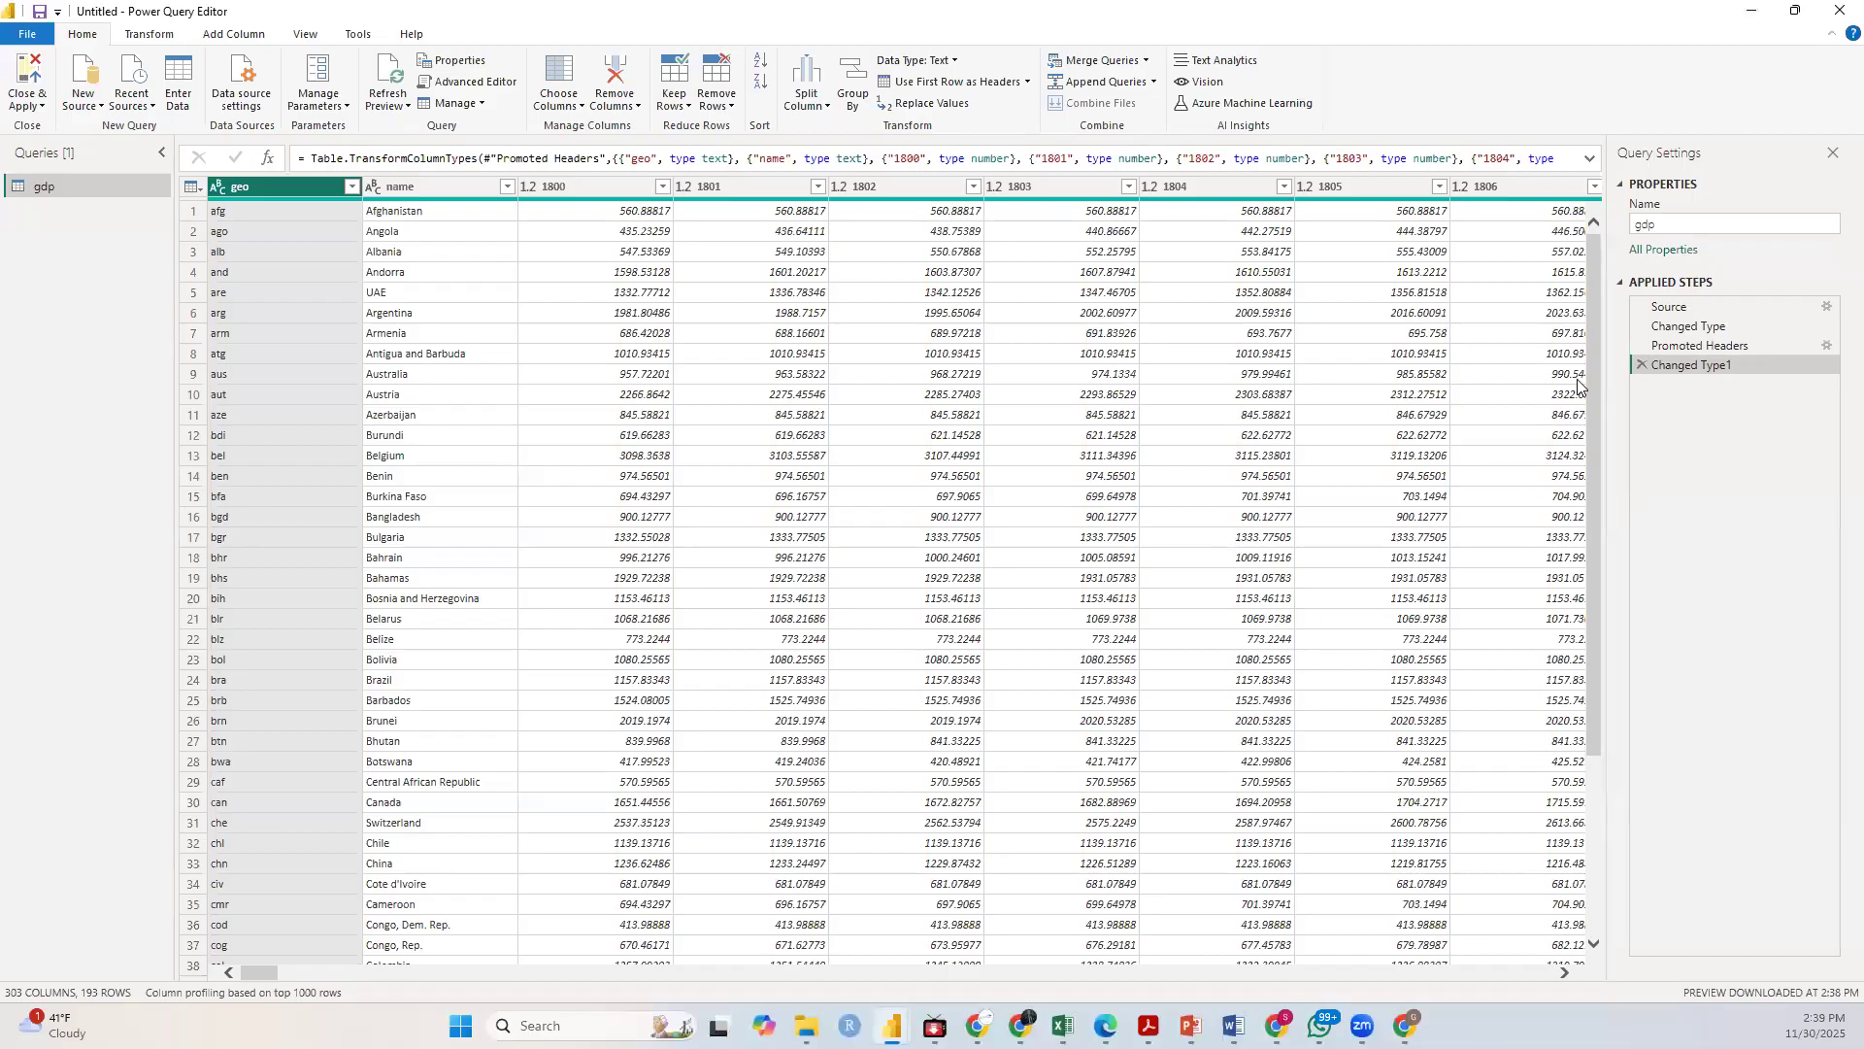
{"action": "left_click_drag", "start_coordinate": [1589, 365], "coordinate": [1585, 255]}
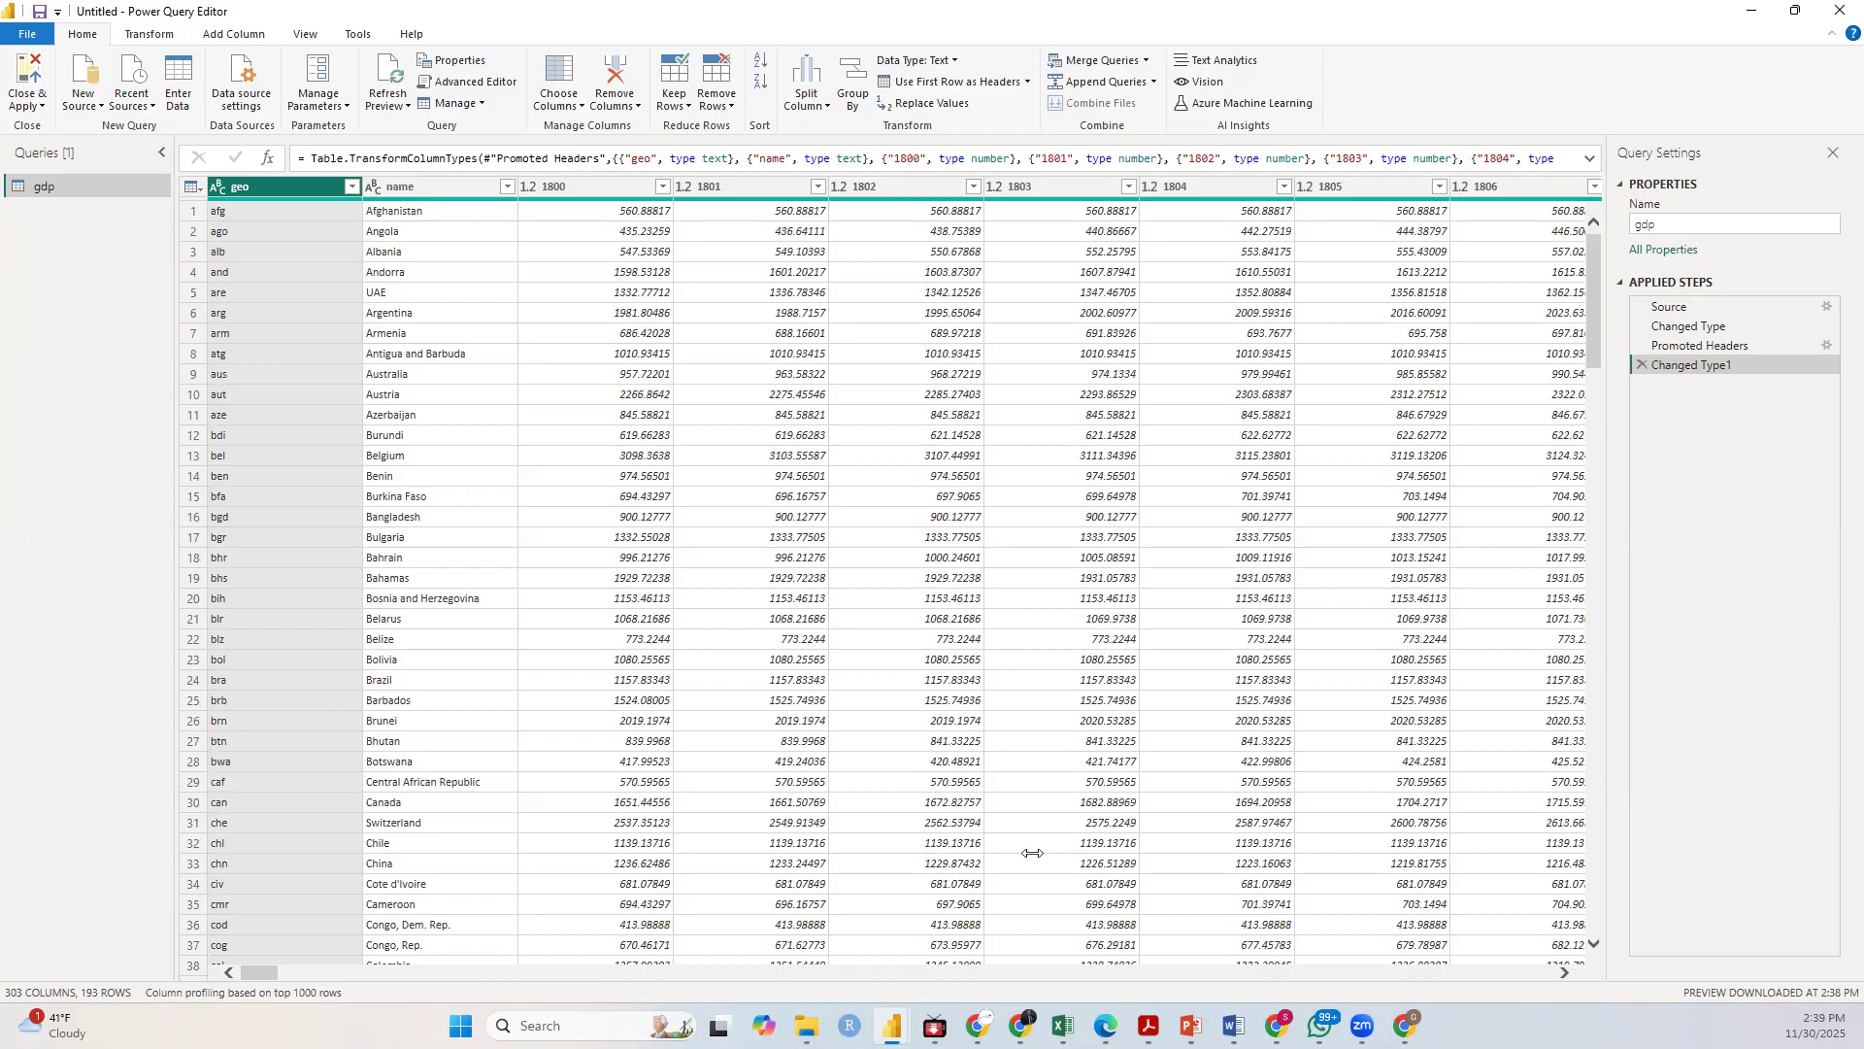
Step: Select the consecutive year columns of the gdp table, starting at 1800 and extending the selection through 1941
{"action": "left_click", "coordinate": [151, 34]}
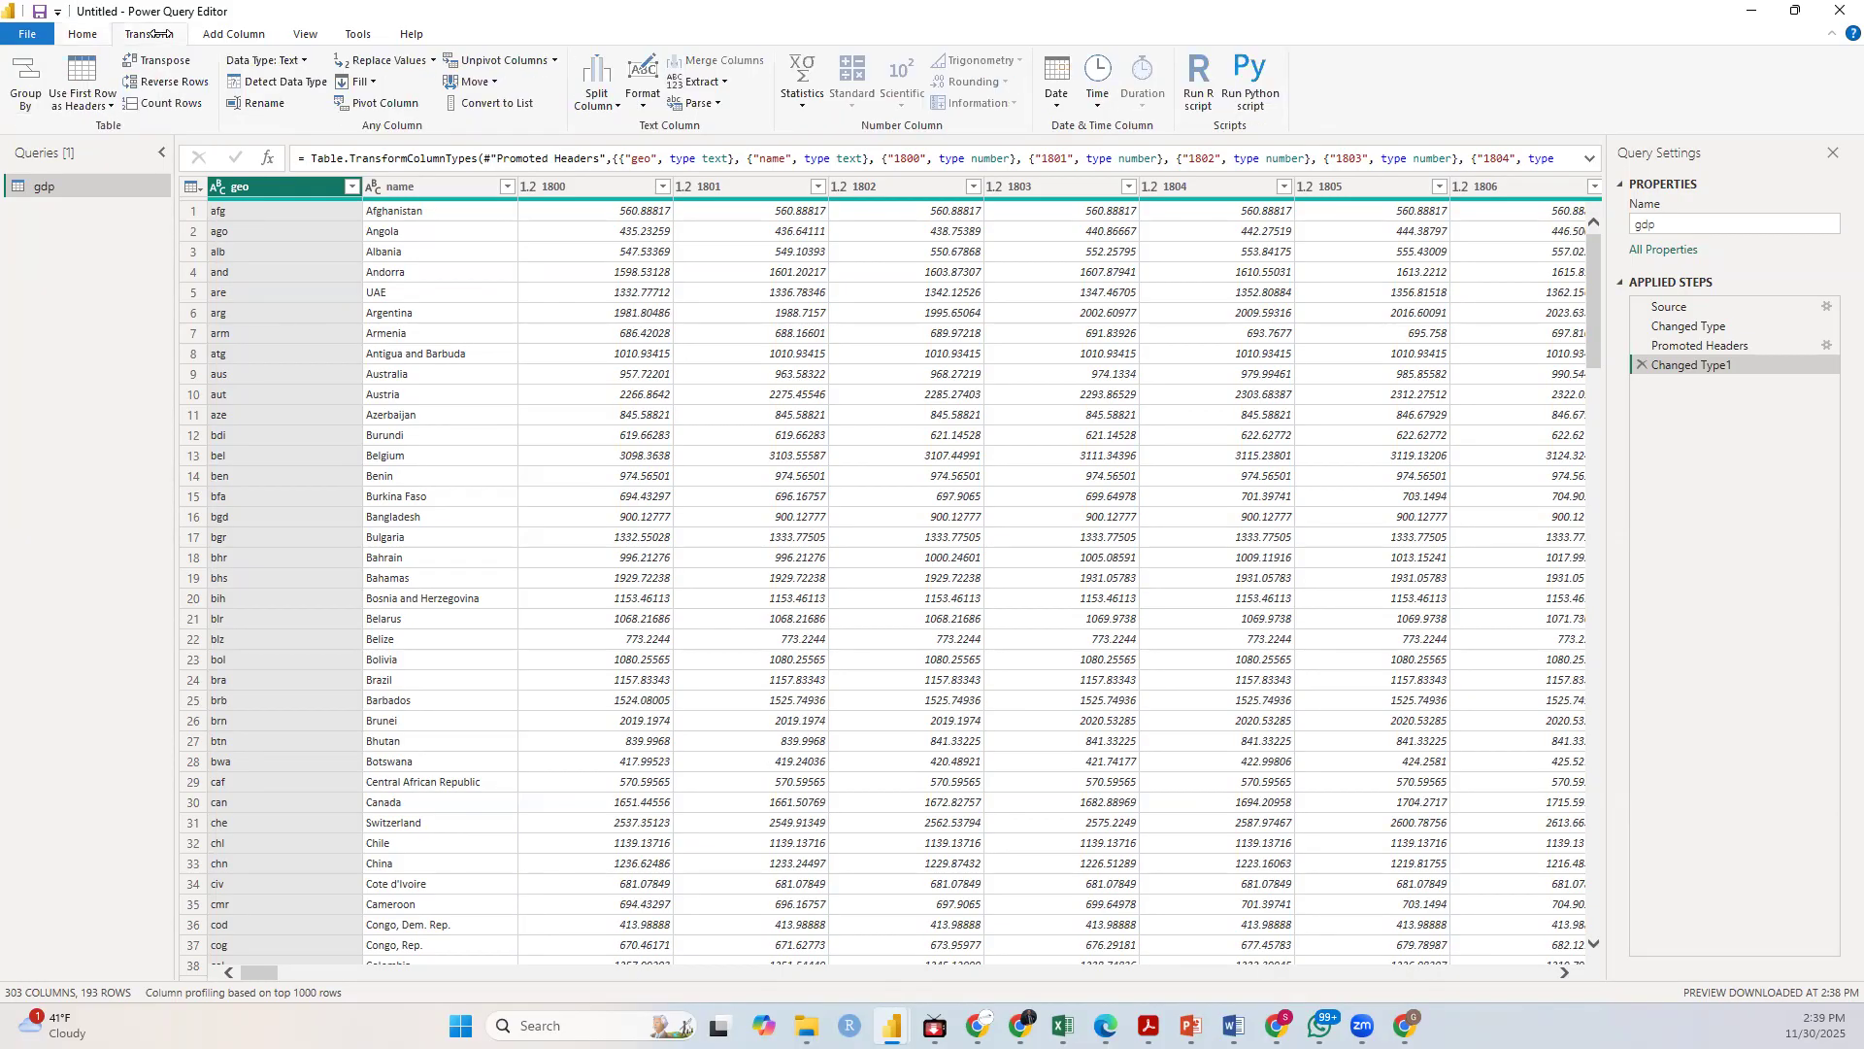
{"action": "left_click", "coordinate": [83, 34]}
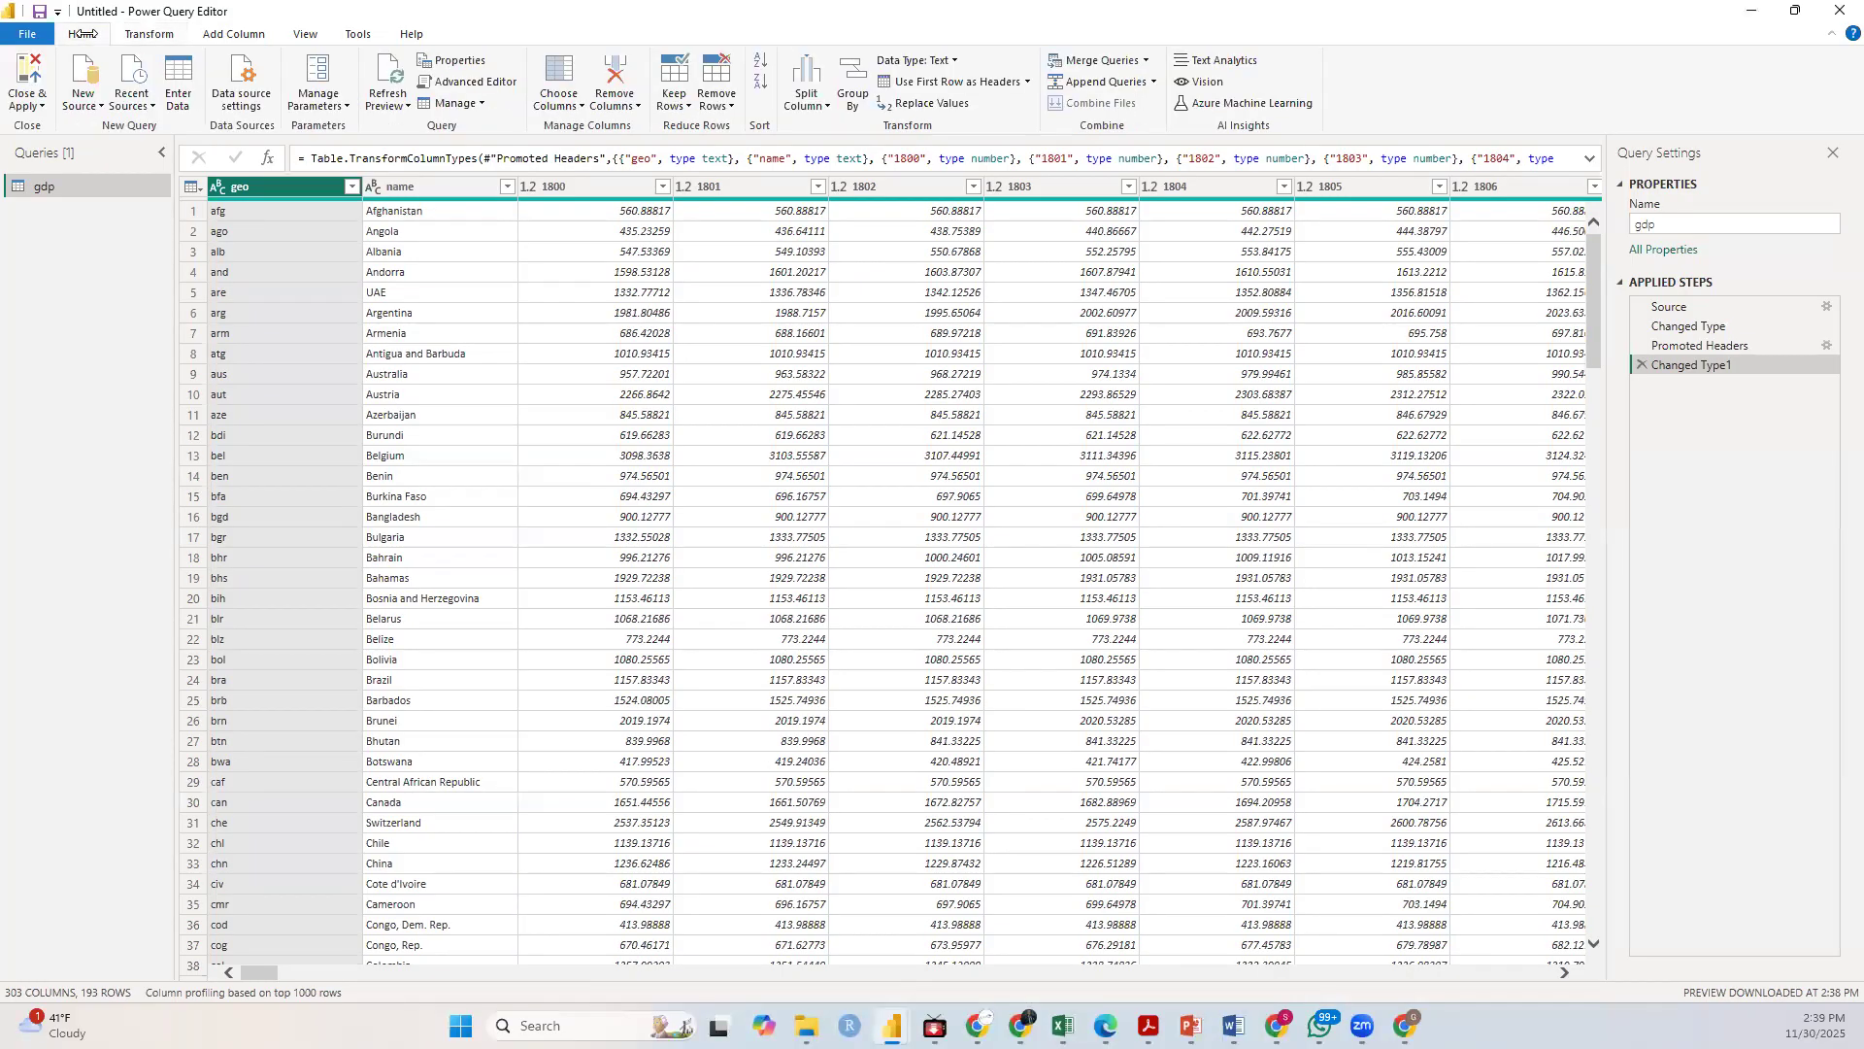
{"action": "left_click", "coordinate": [143, 34]}
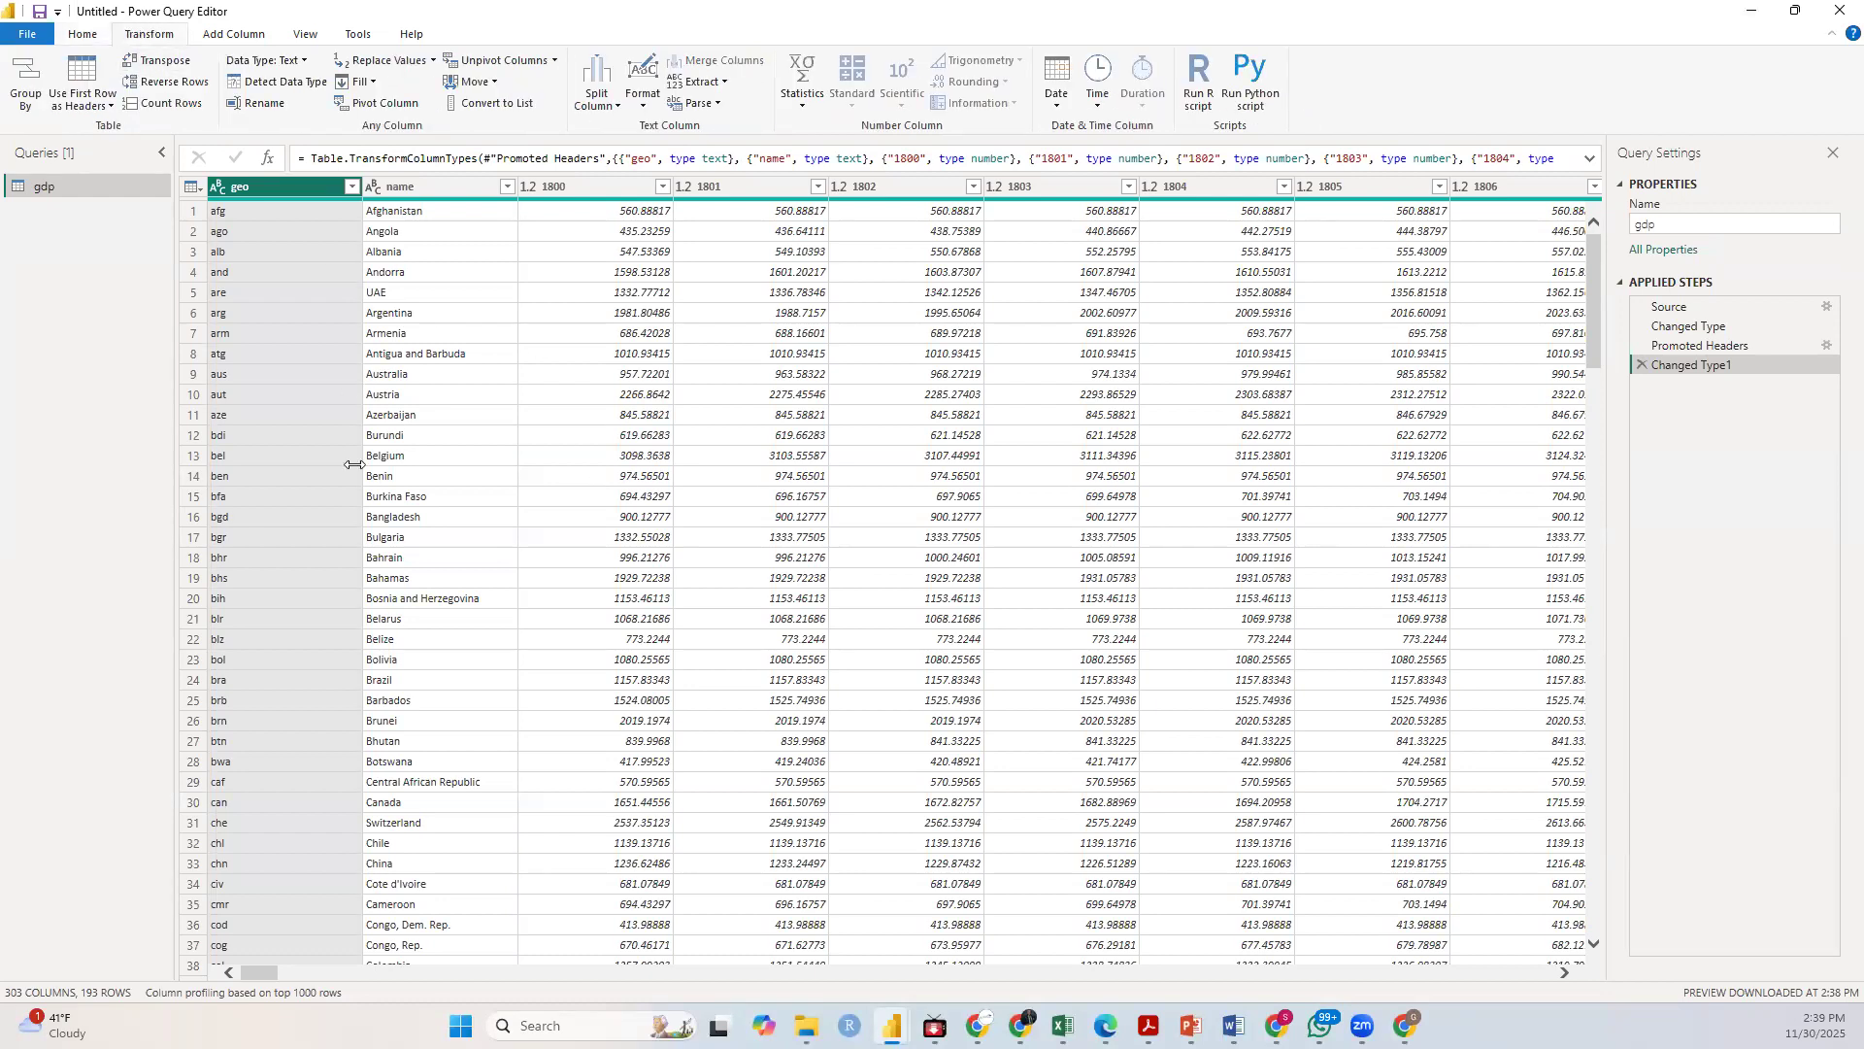
{"action": "left_click", "coordinate": [554, 188]}
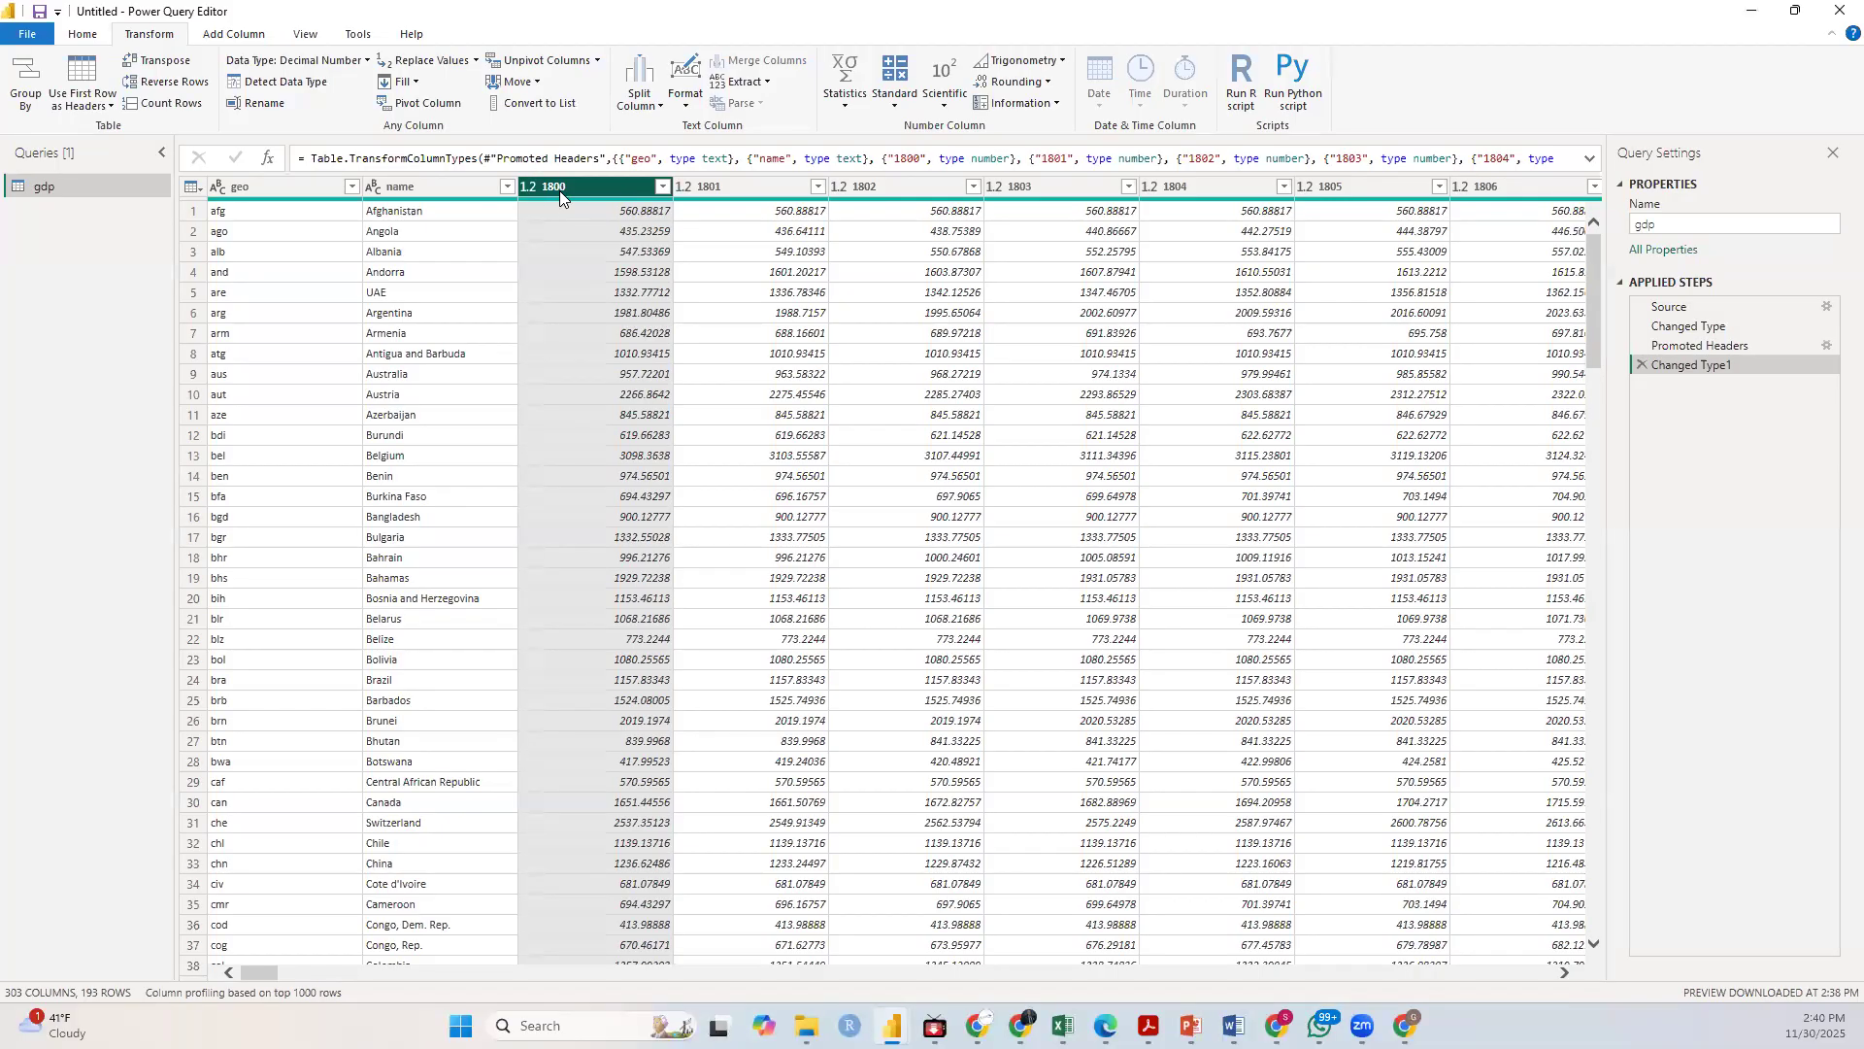
{"action": "key", "text": "shift+Right"}
{"action": "key", "text": "shift+Right"}
{"action": "key", "text": "shift+Right"}
{"action": "key", "text": "shift+Right"}
{"action": "key", "text": "shift+Right"}
{"action": "key", "text": "shift+Right"}
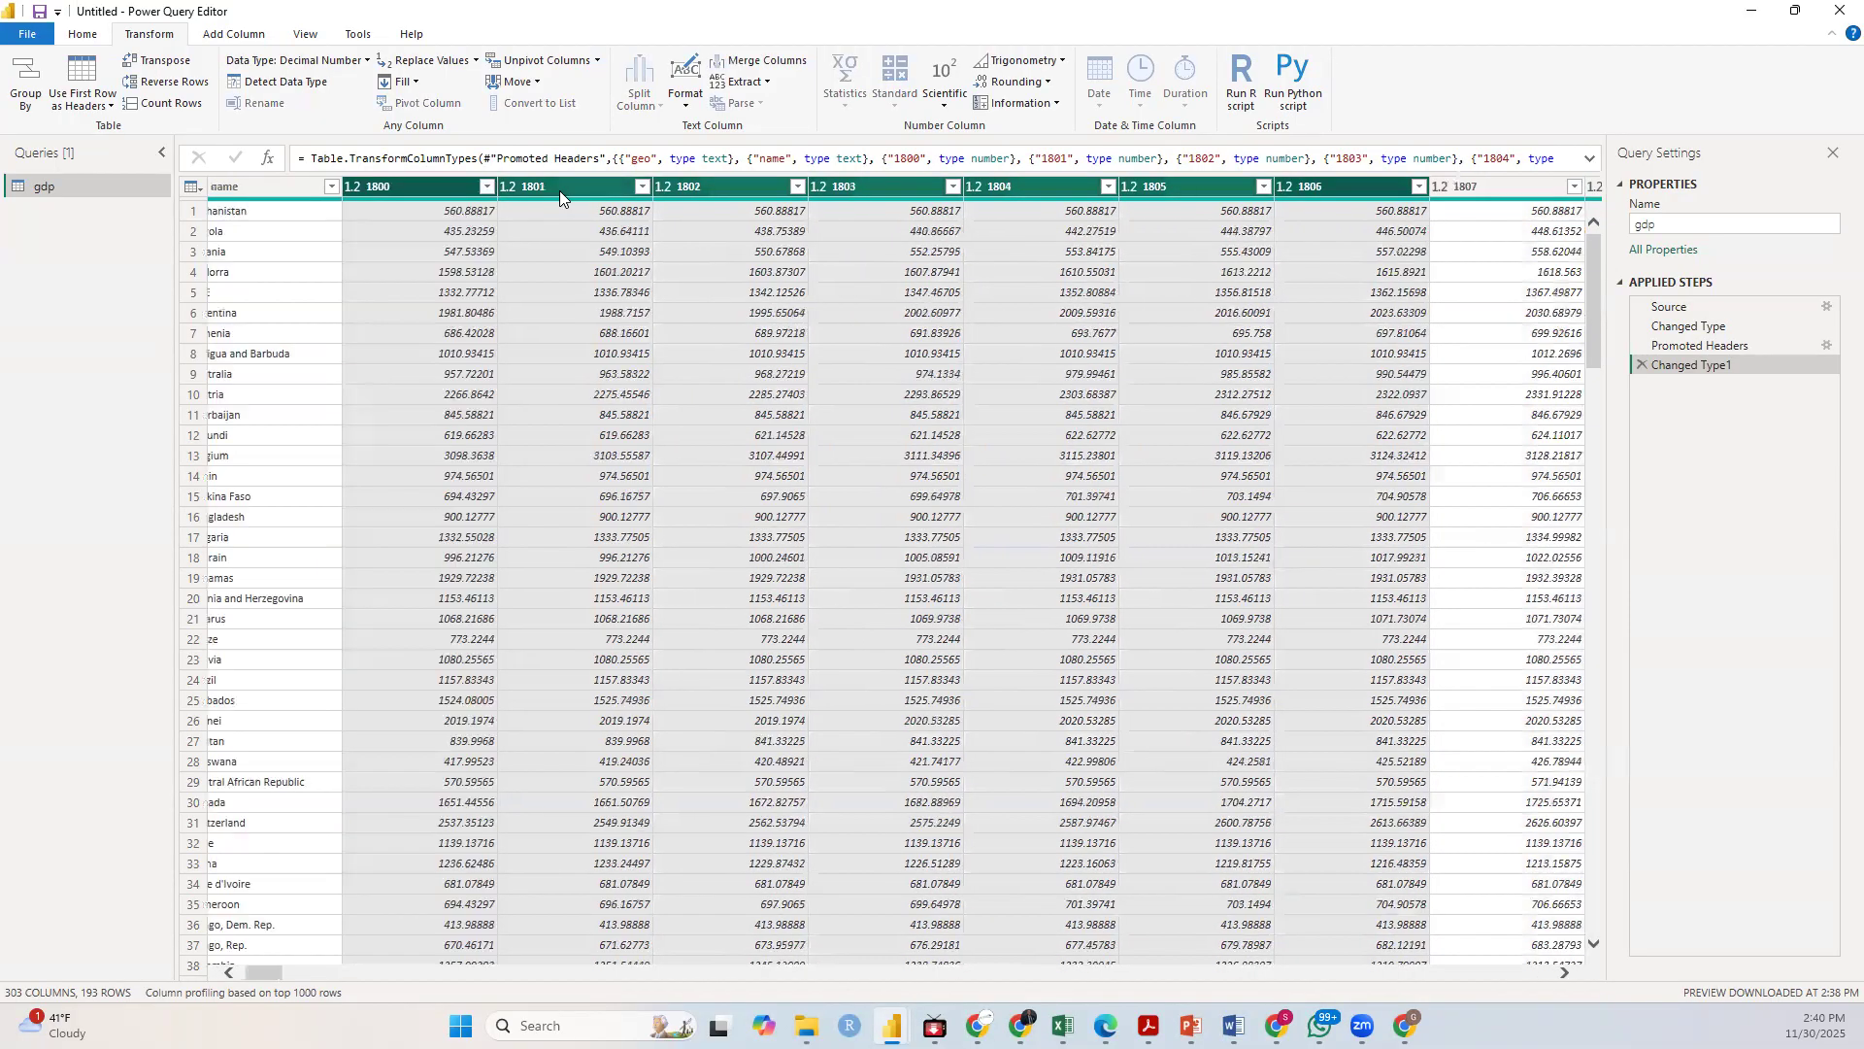
{"action": "key", "text": "shift+Right"}
{"action": "key", "text": "shift+Right"}
{"action": "key", "text": "shift+Right"}
{"action": "key", "text": "shift+Right"}
{"action": "key", "text": "shift+Right"}
{"action": "key", "text": "shift+Right"}
{"action": "key", "text": "shift+Right"}
{"action": "key", "text": "shift+Right"}
{"action": "key", "text": "shift+Right"}
{"action": "key", "text": "shift+Right"}
{"action": "key", "text": "shift+Right"}
{"action": "key", "text": "shift+Right"}
{"action": "key", "text": "shift+Right"}
{"action": "key", "text": "shift+Right"}
{"action": "key", "text": "shift+Right"}
{"action": "key", "text": "shift+Right"}
{"action": "key", "text": "shift+Right"}
{"action": "key", "text": "shift+Right"}
{"action": "key", "text": "shift+Right"}
{"action": "key", "text": "shift+Right"}
{"action": "key", "text": "shift+Right"}
{"action": "key", "text": "shift+Right"}
{"action": "key", "text": "shift+Right"}
{"action": "key", "text": "shift+Right"}
{"action": "key", "text": "shift+Right"}
{"action": "key", "text": "shift+Right"}
{"action": "key", "text": "shift+Right"}
{"action": "key", "text": "shift+Right"}
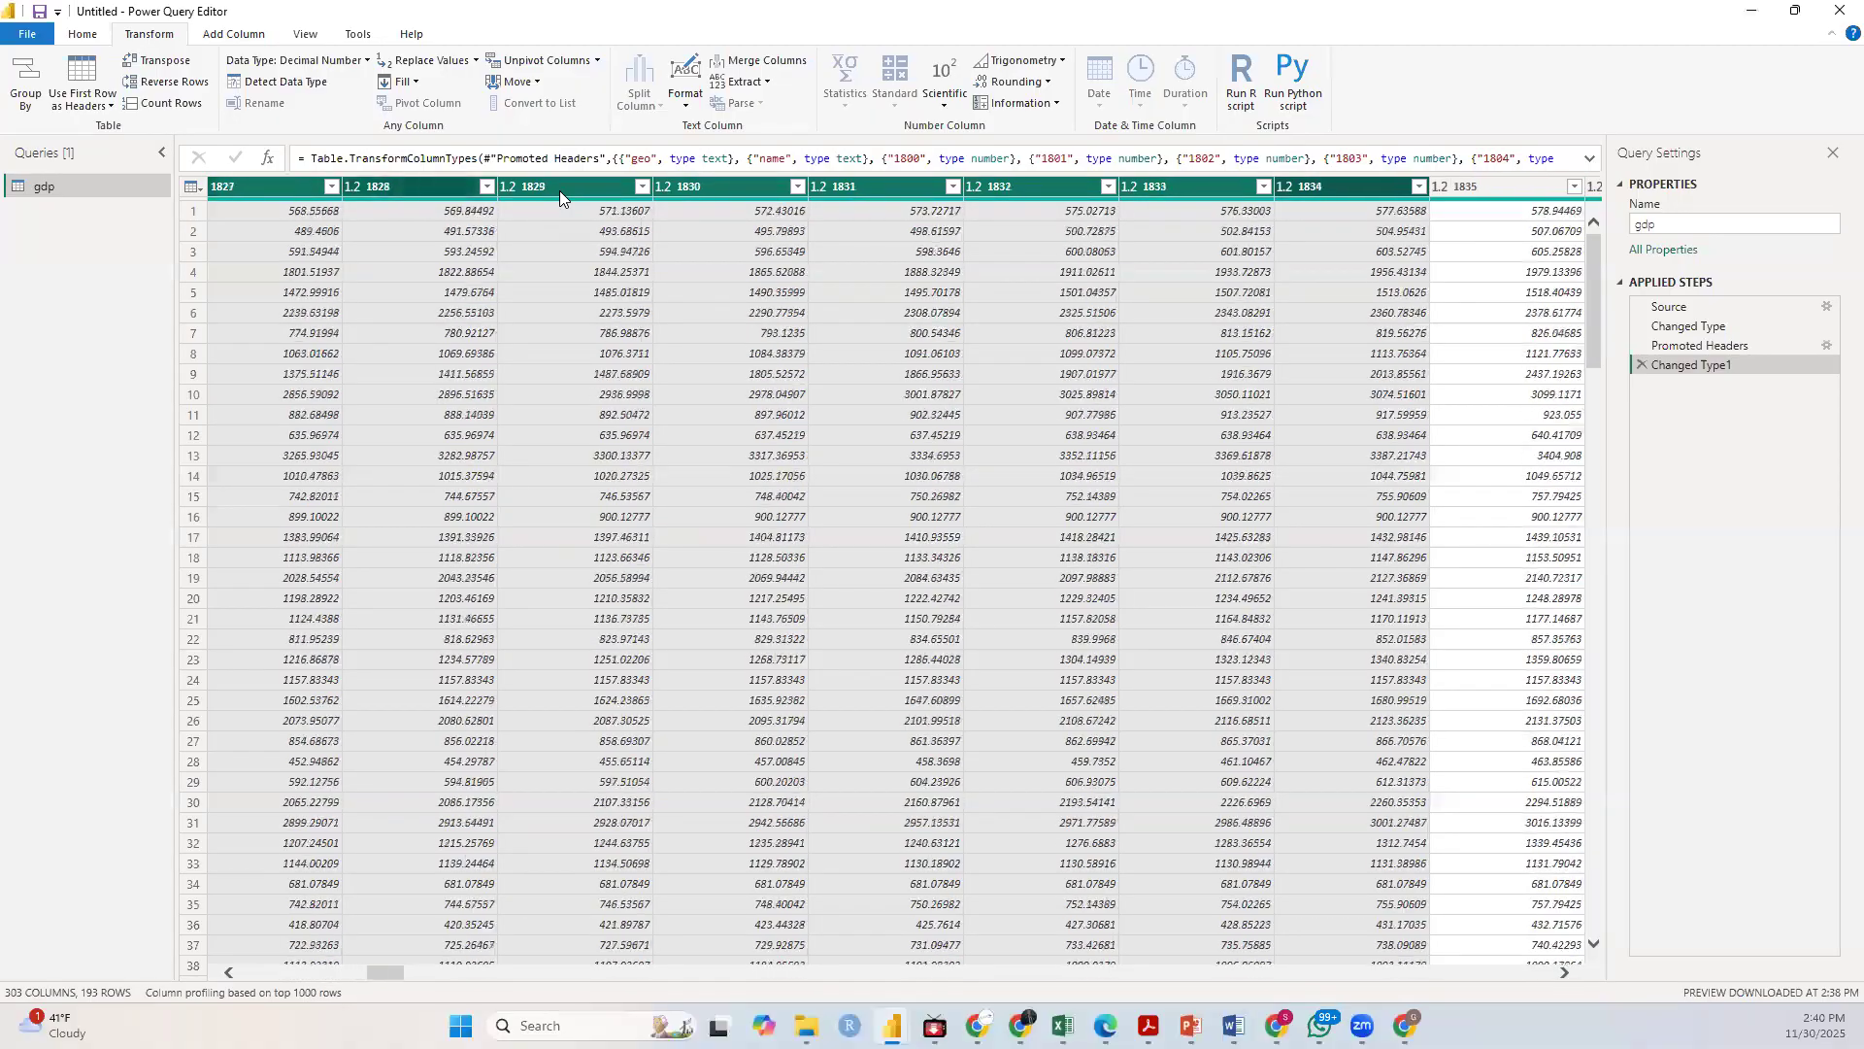
{"action": "key", "text": "shift+Right"}
{"action": "key", "text": "shift+Right"}
{"action": "key", "text": "shift+Right"}
{"action": "key", "text": "shift+Right"}
{"action": "key", "text": "shift+Right"}
{"action": "key", "text": "shift+Right"}
{"action": "key", "text": "shift+Right"}
{"action": "key", "text": "shift+Right"}
{"action": "key", "text": "shift+Right"}
{"action": "key", "text": "shift+Right"}
{"action": "key", "text": "shift+Right"}
{"action": "key", "text": "shift+Right"}
{"action": "key", "text": "shift+Right"}
{"action": "key", "text": "shift+Right"}
{"action": "key", "text": "shift+Right"}
{"action": "key", "text": "shift+Right"}
{"action": "key", "text": "shift+Right"}
{"action": "key", "text": "shift+Right"}
{"action": "key", "text": "shift+Right"}
{"action": "key", "text": "shift+Right"}
{"action": "key", "text": "shift+Right"}
{"action": "key", "text": "shift+Right"}
{"action": "key", "text": "shift+Right"}
{"action": "key", "text": "shift+Right"}
{"action": "key", "text": "shift+Right"}
{"action": "key", "text": "shift+Right"}
{"action": "key", "text": "shift+Right"}
{"action": "key", "text": "shift+Right"}
{"action": "key", "text": "shift+Right"}
{"action": "key", "text": "shift+Right"}
{"action": "key", "text": "shift+Right"}
{"action": "key", "text": "shift+Right"}
{"action": "key", "text": "shift+Right"}
{"action": "key", "text": "shift+Right"}
{"action": "key", "text": "shift+Right"}
{"action": "key", "text": "shift+Right"}
{"action": "key", "text": "shift+Right"}
{"action": "key", "text": "shift+Right"}
{"action": "key", "text": "shift+Right"}
{"action": "key", "text": "shift+Right"}
{"action": "key", "text": "shift+Right"}
{"action": "key", "text": "shift+Right"}
{"action": "key", "text": "shift+Right"}
{"action": "key", "text": "shift+Right"}
{"action": "key", "text": "shift+Right"}
{"action": "key", "text": "shift+Right"}
{"action": "key", "text": "shift+Right"}
{"action": "key", "text": "shift+Right"}
{"action": "key", "text": "shift+Right"}
{"action": "key", "text": "shift+Right"}
{"action": "key", "text": "shift+Right"}
{"action": "key", "text": "shift+Right"}
{"action": "key", "text": "shift+Right"}
{"action": "key", "text": "shift+Right"}
{"action": "key", "text": "shift+Right"}
{"action": "key", "text": "shift+Right"}
{"action": "key", "text": "shift+Right"}
{"action": "key", "text": "shift+Right"}
{"action": "key", "text": "shift+Right"}
{"action": "key", "text": "shift+Right"}
{"action": "key", "text": "shift+Right"}
{"action": "key", "text": "shift+Right"}
{"action": "key", "text": "shift+Right"}
{"action": "key", "text": "shift+Right"}
{"action": "key", "text": "shift+Right"}
{"action": "key", "text": "shift+Right"}
{"action": "key", "text": "shift+Right"}
{"action": "key", "text": "shift+Right"}
{"action": "key", "text": "shift+Right"}
{"action": "key", "text": "shift+Right"}
{"action": "key", "text": "shift+Right"}
{"action": "key", "text": "shift+Right"}
{"action": "key", "text": "shift+Right"}
{"action": "key", "text": "shift+Right"}
{"action": "key", "text": "shift+Right"}
{"action": "key", "text": "shift+Right"}
{"action": "key", "text": "shift+Right"}
{"action": "key", "text": "shift+Right"}
{"action": "key", "text": "shift+Right"}
{"action": "key", "text": "shift+Right"}
{"action": "key", "text": "shift+Right"}
{"action": "key", "text": "shift+Right"}
{"action": "key", "text": "shift+Right"}
{"action": "key", "text": "shift+Right"}
{"action": "key", "text": "shift+Right"}
{"action": "key", "text": "shift+Right"}
{"action": "key", "text": "shift+Right"}
{"action": "key", "text": "shift+Right"}
{"action": "key", "text": "shift+Right"}
{"action": "key", "text": "shift+Right"}
{"action": "key", "text": "shift+Right"}
{"action": "key", "text": "shift+Right"}
{"action": "key", "text": "shift+Right"}
{"action": "key", "text": "shift+Right"}
{"action": "key", "text": "shift+Right"}
{"action": "key", "text": "shift+Right"}
{"action": "key", "text": "shift+Right"}
{"action": "key", "text": "shift+Right"}
{"action": "key", "text": "shift+Right"}
{"action": "key", "text": "shift+Right"}
{"action": "key", "text": "shift+Right"}
{"action": "key", "text": "shift+Right"}
{"action": "key", "text": "shift+Right"}
{"action": "key", "text": "shift+Right"}
{"action": "key", "text": "shift+Right"}
{"action": "key", "text": "shift+Right"}
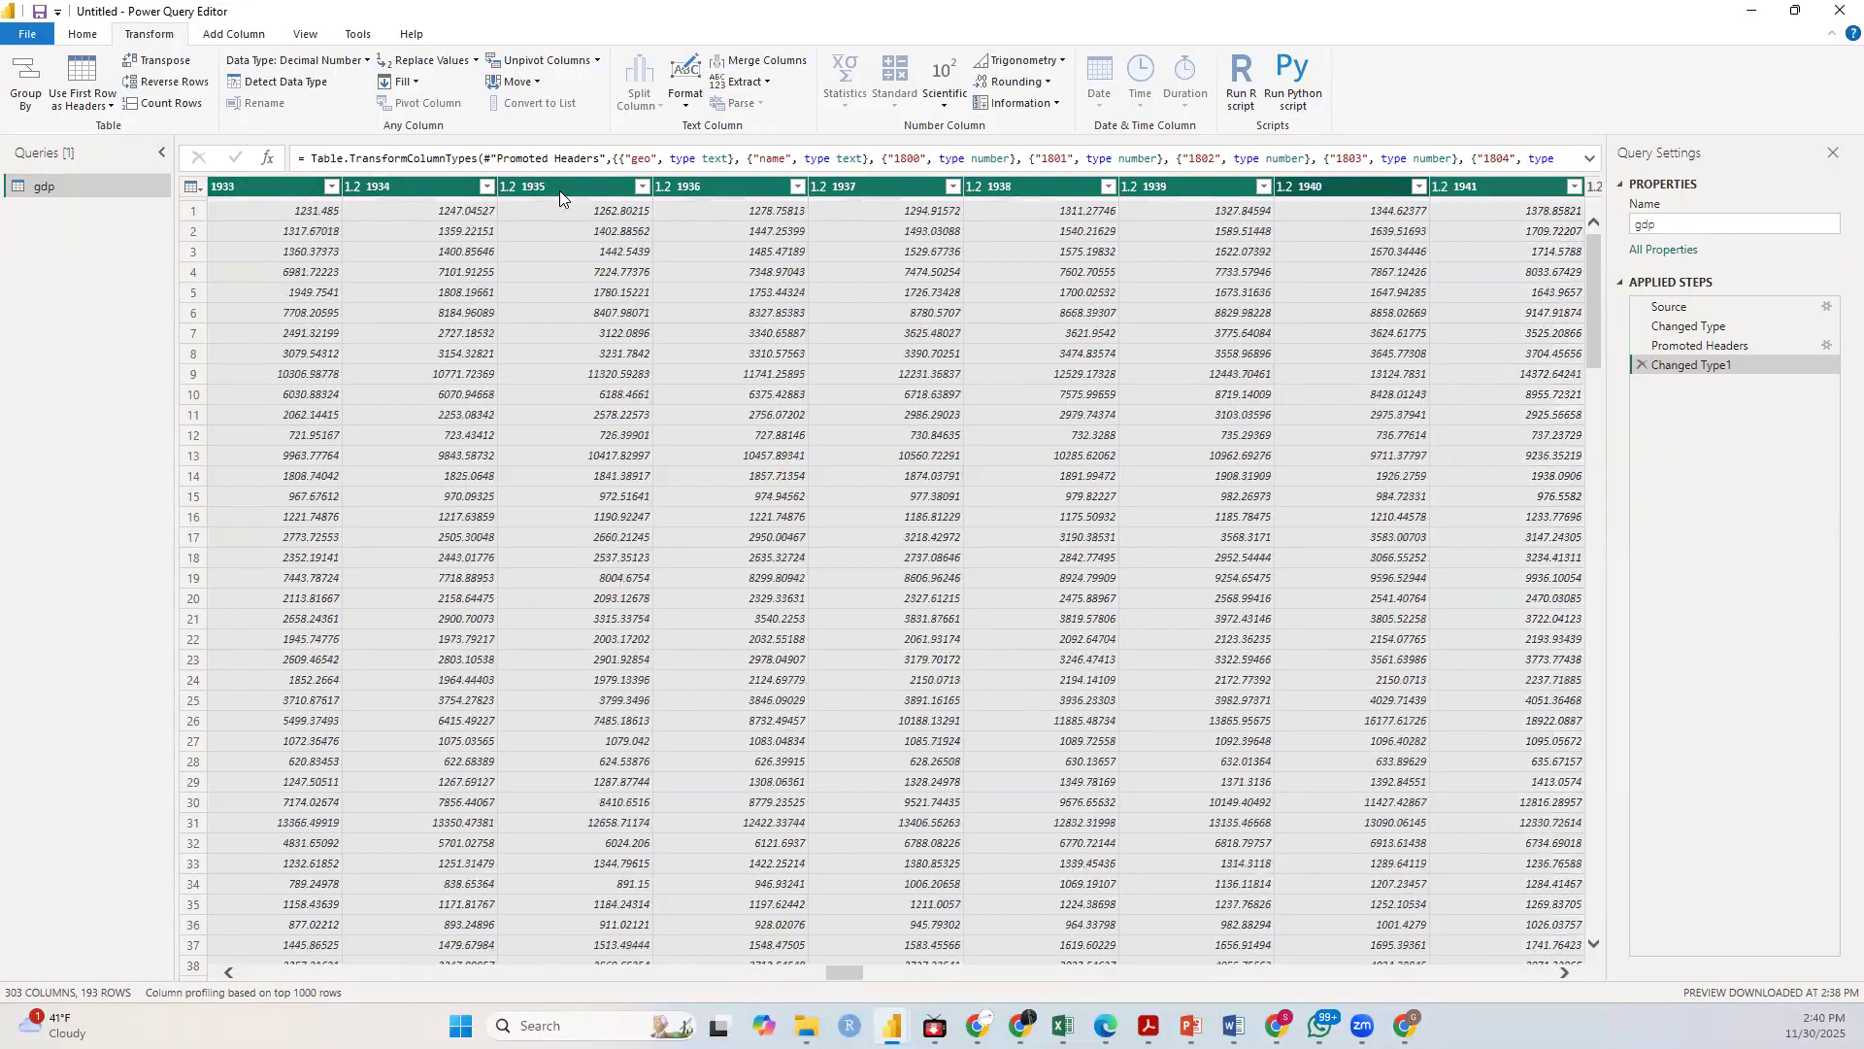
Step: Extend the selection of consecutive year columns in the gdp table through the last column, 2100
{"action": "key", "text": "shift+Right"}
{"action": "key", "text": "shift+Right"}
{"action": "key", "text": "shift+Right"}
{"action": "key", "text": "shift+Right"}
{"action": "key", "text": "shift+Right"}
{"action": "key", "text": "shift+Right"}
{"action": "key", "text": "shift+Right"}
{"action": "key", "text": "shift+Right"}
{"action": "key", "text": "shift+Right"}
{"action": "key", "text": "shift+Right"}
{"action": "key", "text": "shift+Right"}
{"action": "key", "text": "shift+Right"}
{"action": "key", "text": "shift+Right"}
{"action": "key", "text": "shift+Right"}
{"action": "key", "text": "shift+Right"}
{"action": "key", "text": "shift+Right"}
{"action": "key", "text": "shift+Right"}
{"action": "key", "text": "shift+Right"}
{"action": "key", "text": "shift+Right"}
{"action": "key", "text": "shift+Right"}
{"action": "key", "text": "shift+Right"}
{"action": "key", "text": "shift+Right"}
{"action": "key", "text": "shift+Right"}
{"action": "key", "text": "shift+Right"}
{"action": "key", "text": "shift+Right"}
{"action": "key", "text": "shift+Right"}
{"action": "key", "text": "shift+Right"}
{"action": "key", "text": "shift+Right"}
{"action": "key", "text": "shift+Right"}
{"action": "key", "text": "shift+Right"}
{"action": "key", "text": "shift+Right"}
{"action": "key", "text": "shift+Right"}
{"action": "key", "text": "shift+Right"}
{"action": "key", "text": "shift+Right"}
{"action": "key", "text": "shift+Right"}
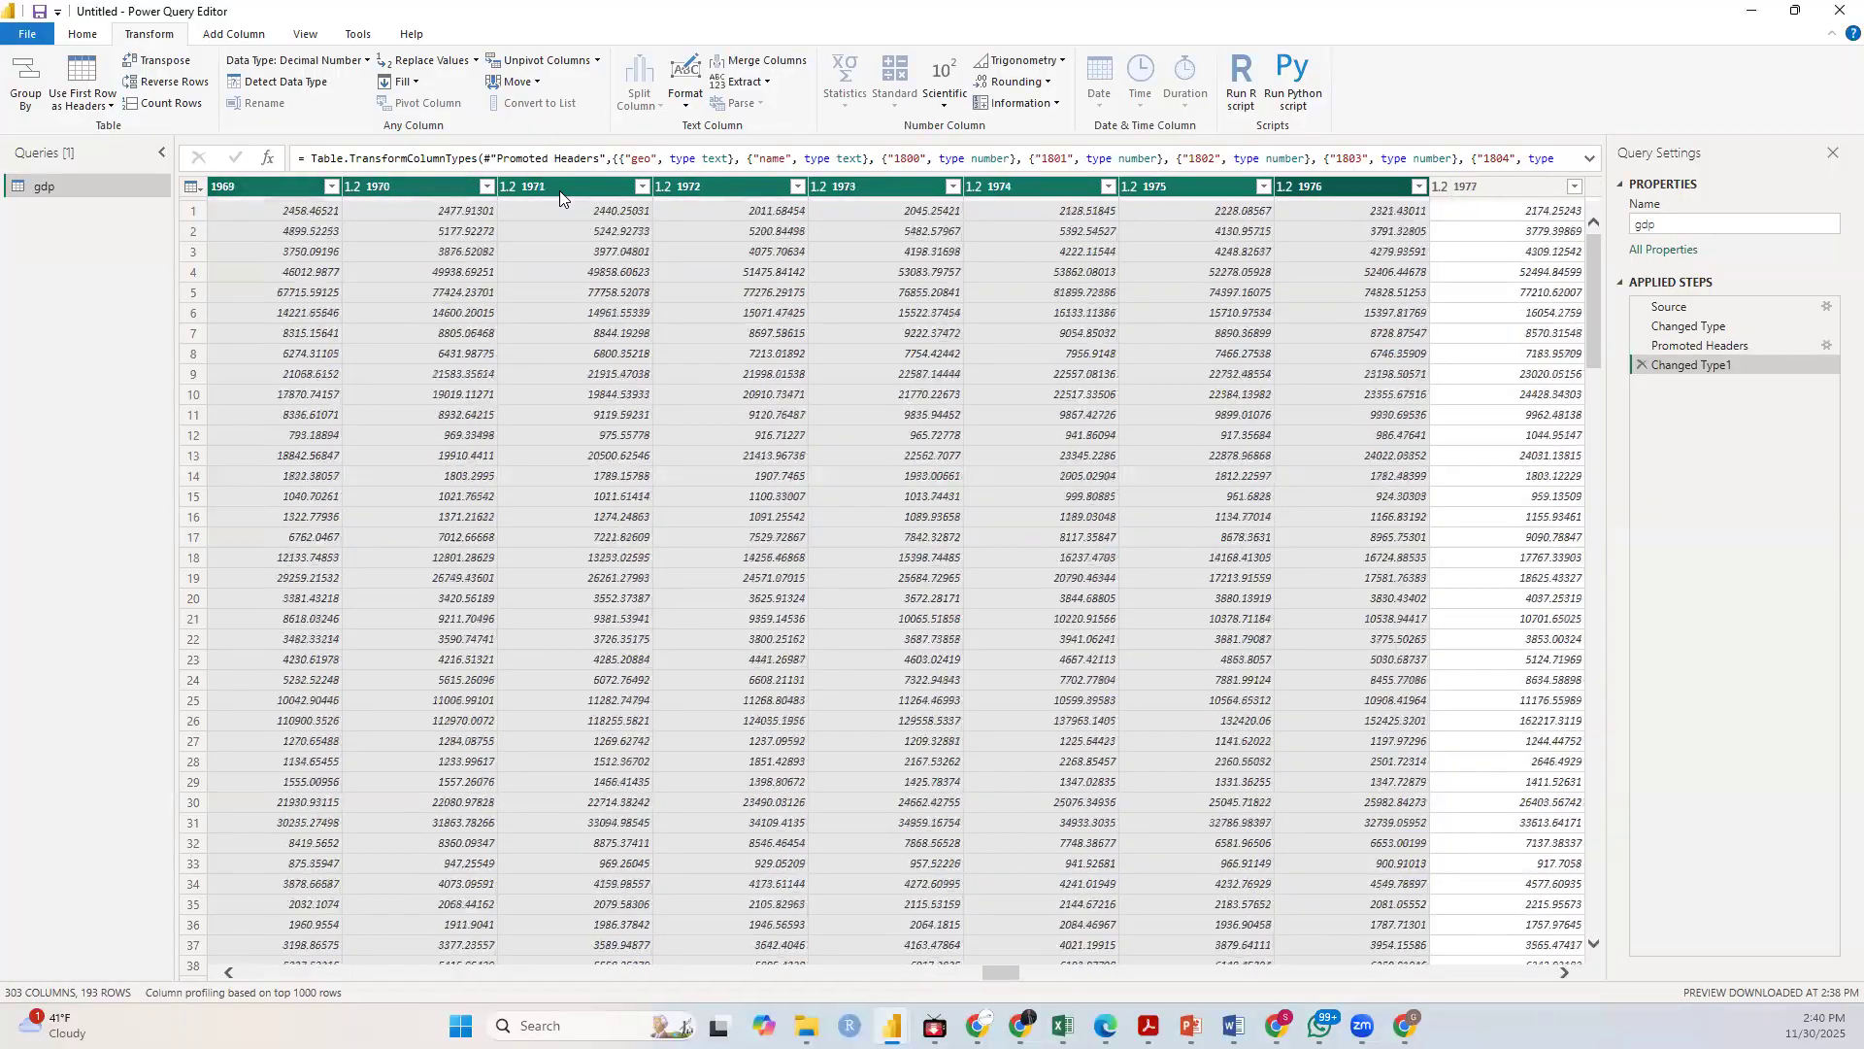
{"action": "key", "text": "shift+Right"}
{"action": "key", "text": "shift+Right"}
{"action": "key", "text": "shift+Right"}
{"action": "key", "text": "shift+Right"}
{"action": "key", "text": "shift+Right"}
{"action": "key", "text": "shift+Right"}
{"action": "key", "text": "shift+Right"}
{"action": "key", "text": "shift+Right"}
{"action": "key", "text": "shift+Right"}
{"action": "key", "text": "shift+Right"}
{"action": "key", "text": "shift+Right"}
{"action": "key", "text": "shift+Right"}
{"action": "key", "text": "shift+Right"}
{"action": "key", "text": "shift+Right"}
{"action": "key", "text": "shift+Right"}
{"action": "key", "text": "shift+Right"}
{"action": "key", "text": "shift+Right"}
{"action": "key", "text": "shift+Right"}
{"action": "key", "text": "shift+Right"}
{"action": "key", "text": "shift+Right"}
{"action": "key", "text": "shift+Right"}
{"action": "key", "text": "shift+Right"}
{"action": "key", "text": "shift+Right"}
{"action": "key", "text": "shift+Right"}
{"action": "key", "text": "shift+Right"}
{"action": "key", "text": "shift+Right"}
{"action": "key", "text": "shift+Right"}
{"action": "key", "text": "shift+Right"}
{"action": "key", "text": "shift+Right"}
{"action": "key", "text": "shift+Right"}
{"action": "key", "text": "shift+Right"}
{"action": "key", "text": "shift+Right"}
{"action": "key", "text": "shift+Right"}
{"action": "key", "text": "shift+Right"}
{"action": "key", "text": "shift+Right"}
{"action": "key", "text": "shift+Right"}
{"action": "key", "text": "shift+Right"}
{"action": "key", "text": "shift+Right"}
{"action": "key", "text": "shift+Right"}
{"action": "key", "text": "shift+Right"}
{"action": "key", "text": "shift+Right"}
{"action": "key", "text": "shift+Right"}
{"action": "key", "text": "shift+Right"}
{"action": "key", "text": "shift+Right"}
{"action": "key", "text": "shift+Right"}
{"action": "key", "text": "shift+Right"}
{"action": "key", "text": "shift+Right"}
{"action": "key", "text": "shift+Right"}
{"action": "key", "text": "shift+Right"}
{"action": "key", "text": "shift+Right"}
{"action": "key", "text": "shift+Right"}
{"action": "key", "text": "shift+Right"}
{"action": "key", "text": "shift+Right"}
{"action": "key", "text": "shift+Right"}
{"action": "key", "text": "shift+Right"}
{"action": "key", "text": "shift+Right"}
{"action": "key", "text": "shift+Right"}
{"action": "key", "text": "shift+Right"}
{"action": "key", "text": "shift+Right"}
{"action": "key", "text": "shift+Right"}
{"action": "key", "text": "shift+Right"}
{"action": "key", "text": "shift+Right"}
{"action": "key", "text": "shift+Right"}
{"action": "key", "text": "shift+Right"}
{"action": "key", "text": "shift+Right"}
{"action": "key", "text": "shift+Right"}
{"action": "key", "text": "shift+Right"}
{"action": "key", "text": "shift+Right"}
{"action": "key", "text": "shift+Right"}
{"action": "key", "text": "shift+Right"}
{"action": "key", "text": "shift+Right"}
{"action": "key", "text": "shift+Right"}
{"action": "key", "text": "shift+Right"}
{"action": "key", "text": "shift+Right"}
{"action": "key", "text": "shift+Right"}
{"action": "key", "text": "shift+Right"}
{"action": "key", "text": "shift+Right"}
{"action": "key", "text": "shift+Right"}
{"action": "key", "text": "shift+Right"}
{"action": "key", "text": "shift+Right"}
{"action": "key", "text": "shift+Right"}
{"action": "key", "text": "shift+Right"}
{"action": "key", "text": "shift+Right"}
{"action": "key", "text": "shift+Right"}
{"action": "key", "text": "shift+Right"}
{"action": "key", "text": "shift+Right"}
{"action": "key", "text": "shift+Right"}
{"action": "key", "text": "shift+Right"}
{"action": "key", "text": "shift+Right"}
{"action": "key", "text": "shift+Right"}
{"action": "key", "text": "shift+Right"}
{"action": "key", "text": "shift+Right"}
{"action": "key", "text": "shift+Right"}
{"action": "key", "text": "shift+Right"}
{"action": "key", "text": "shift+Right"}
{"action": "key", "text": "shift+Right"}
{"action": "key", "text": "shift+Right"}
{"action": "key", "text": "shift+Right"}
{"action": "key", "text": "shift+Right"}
{"action": "key", "text": "shift+Right"}
{"action": "key", "text": "shift+Right"}
{"action": "key", "text": "shift+Right"}
{"action": "key", "text": "shift+Right"}
{"action": "key", "text": "shift+Right"}
{"action": "key", "text": "shift+Right"}
{"action": "key", "text": "shift+Right"}
{"action": "key", "text": "shift+Right"}
{"action": "key", "text": "shift+Right"}
{"action": "key", "text": "shift+Right"}
{"action": "key", "text": "shift+Right"}
{"action": "key", "text": "shift+Right"}
{"action": "key", "text": "shift+Right"}
{"action": "key", "text": "shift+Right"}
{"action": "key", "text": "shift+Right"}
{"action": "key", "text": "shift+Right"}
{"action": "key", "text": "shift+Right"}
{"action": "key", "text": "shift+Right"}
{"action": "key", "text": "shift+Right"}
{"action": "key", "text": "shift+Right"}
{"action": "key", "text": "shift+Right"}
{"action": "key", "text": "shift+Right"}
{"action": "key", "text": "shift+Right"}
{"action": "key", "text": "shift+Right"}
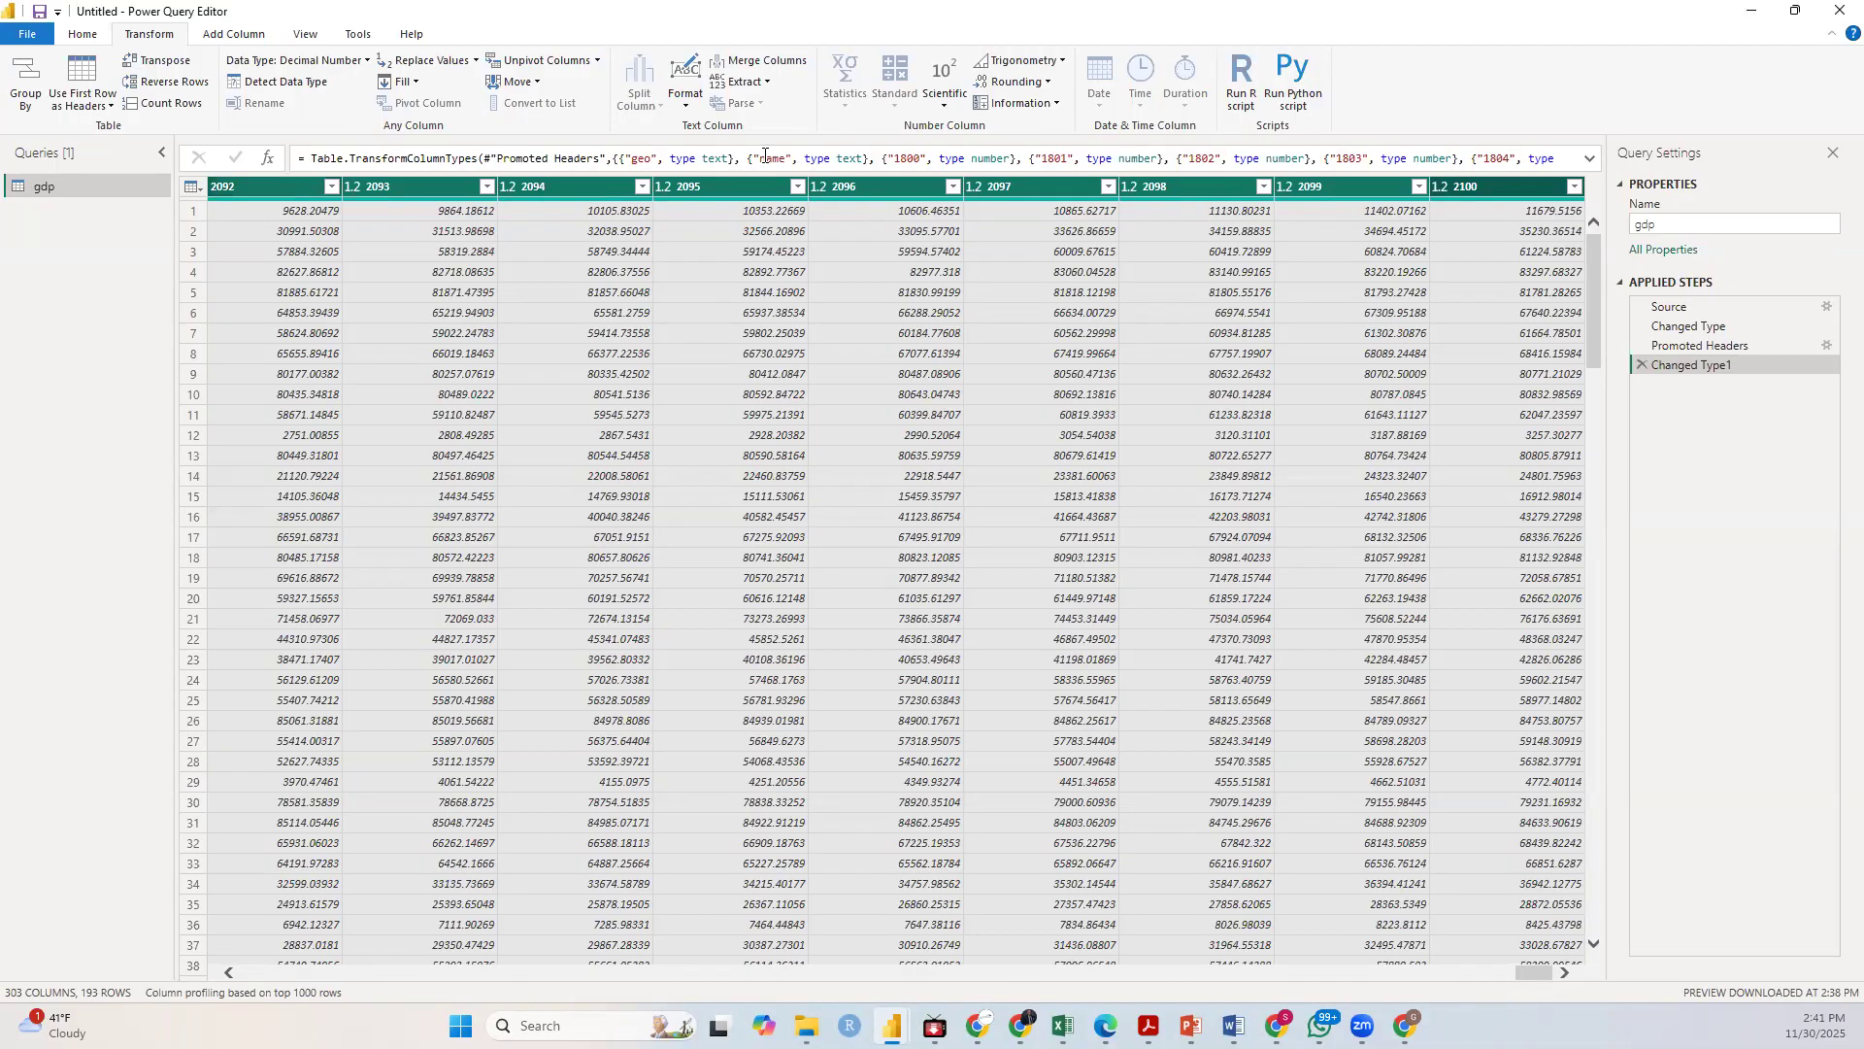
Step: Open the unpivot options for the selected year columns of the gdp table
{"action": "left_click", "coordinate": [596, 64]}
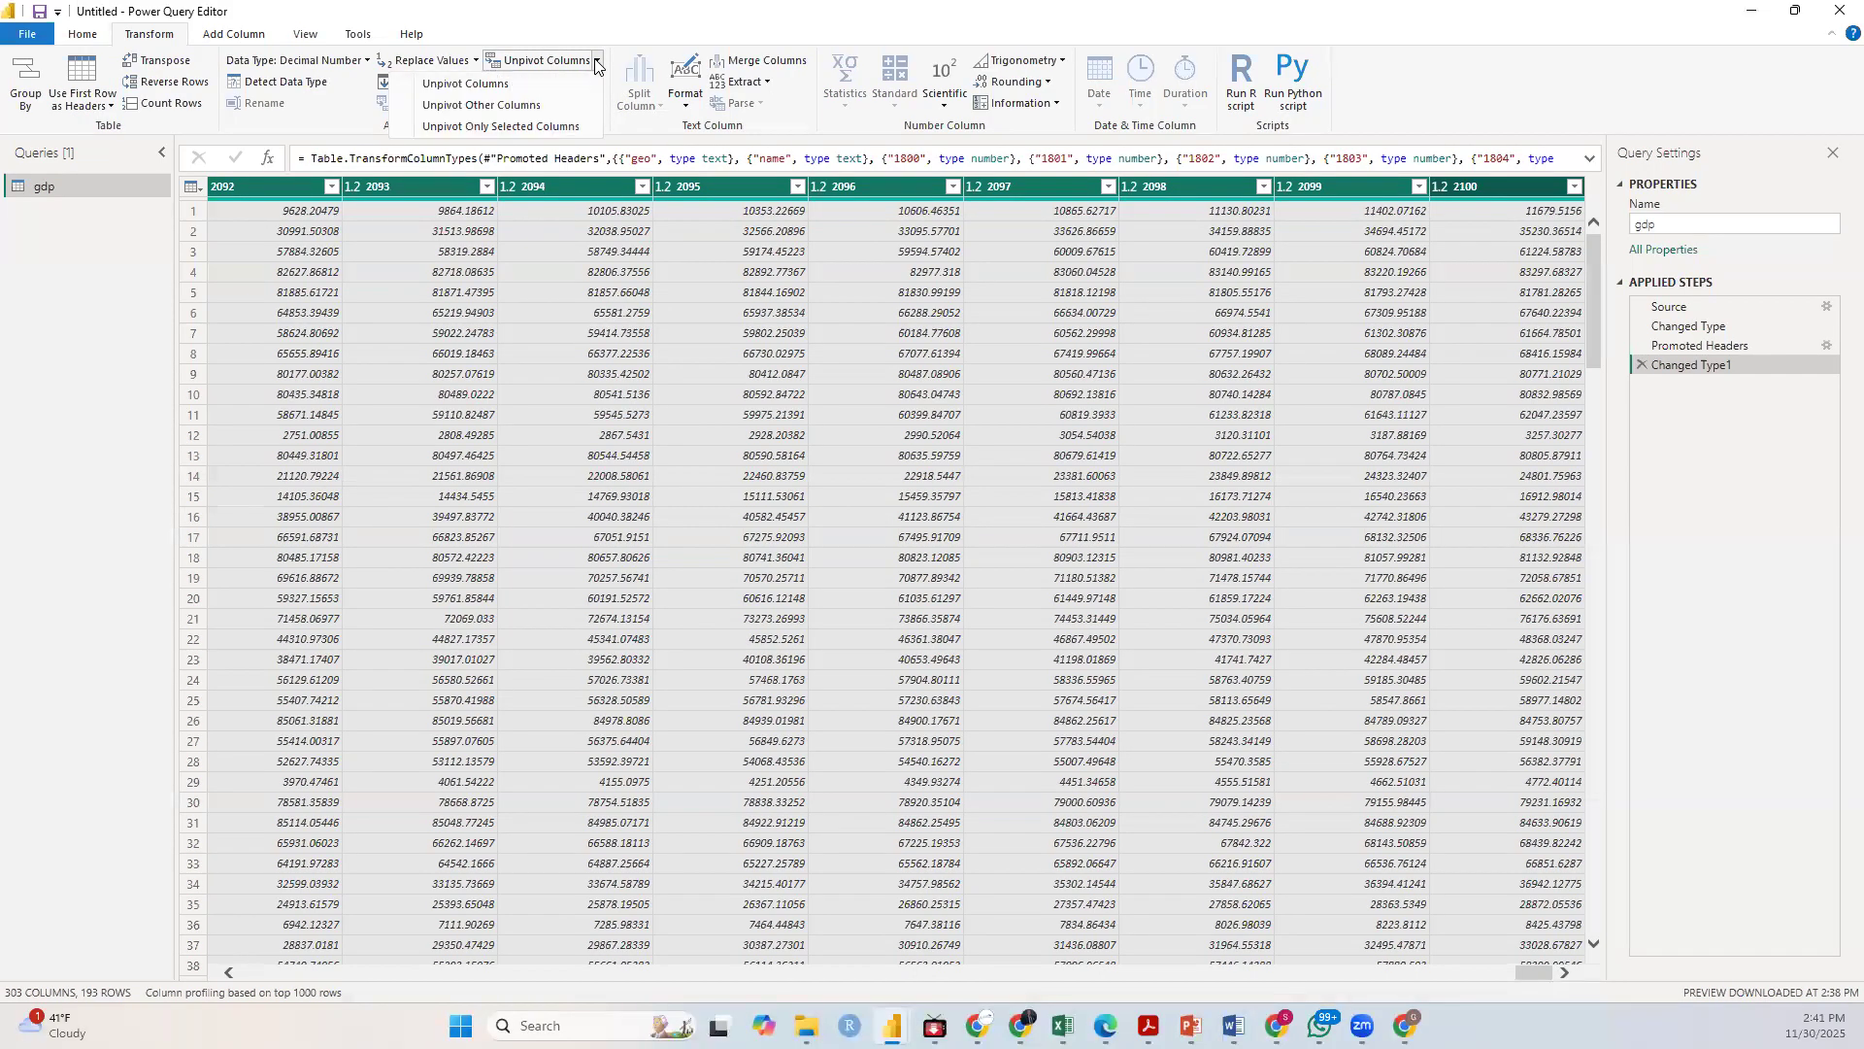
Step: Unpivot the selected year columns through 2100 into attribute and value rows, keeping geo and name
{"action": "left_click", "coordinate": [466, 85]}
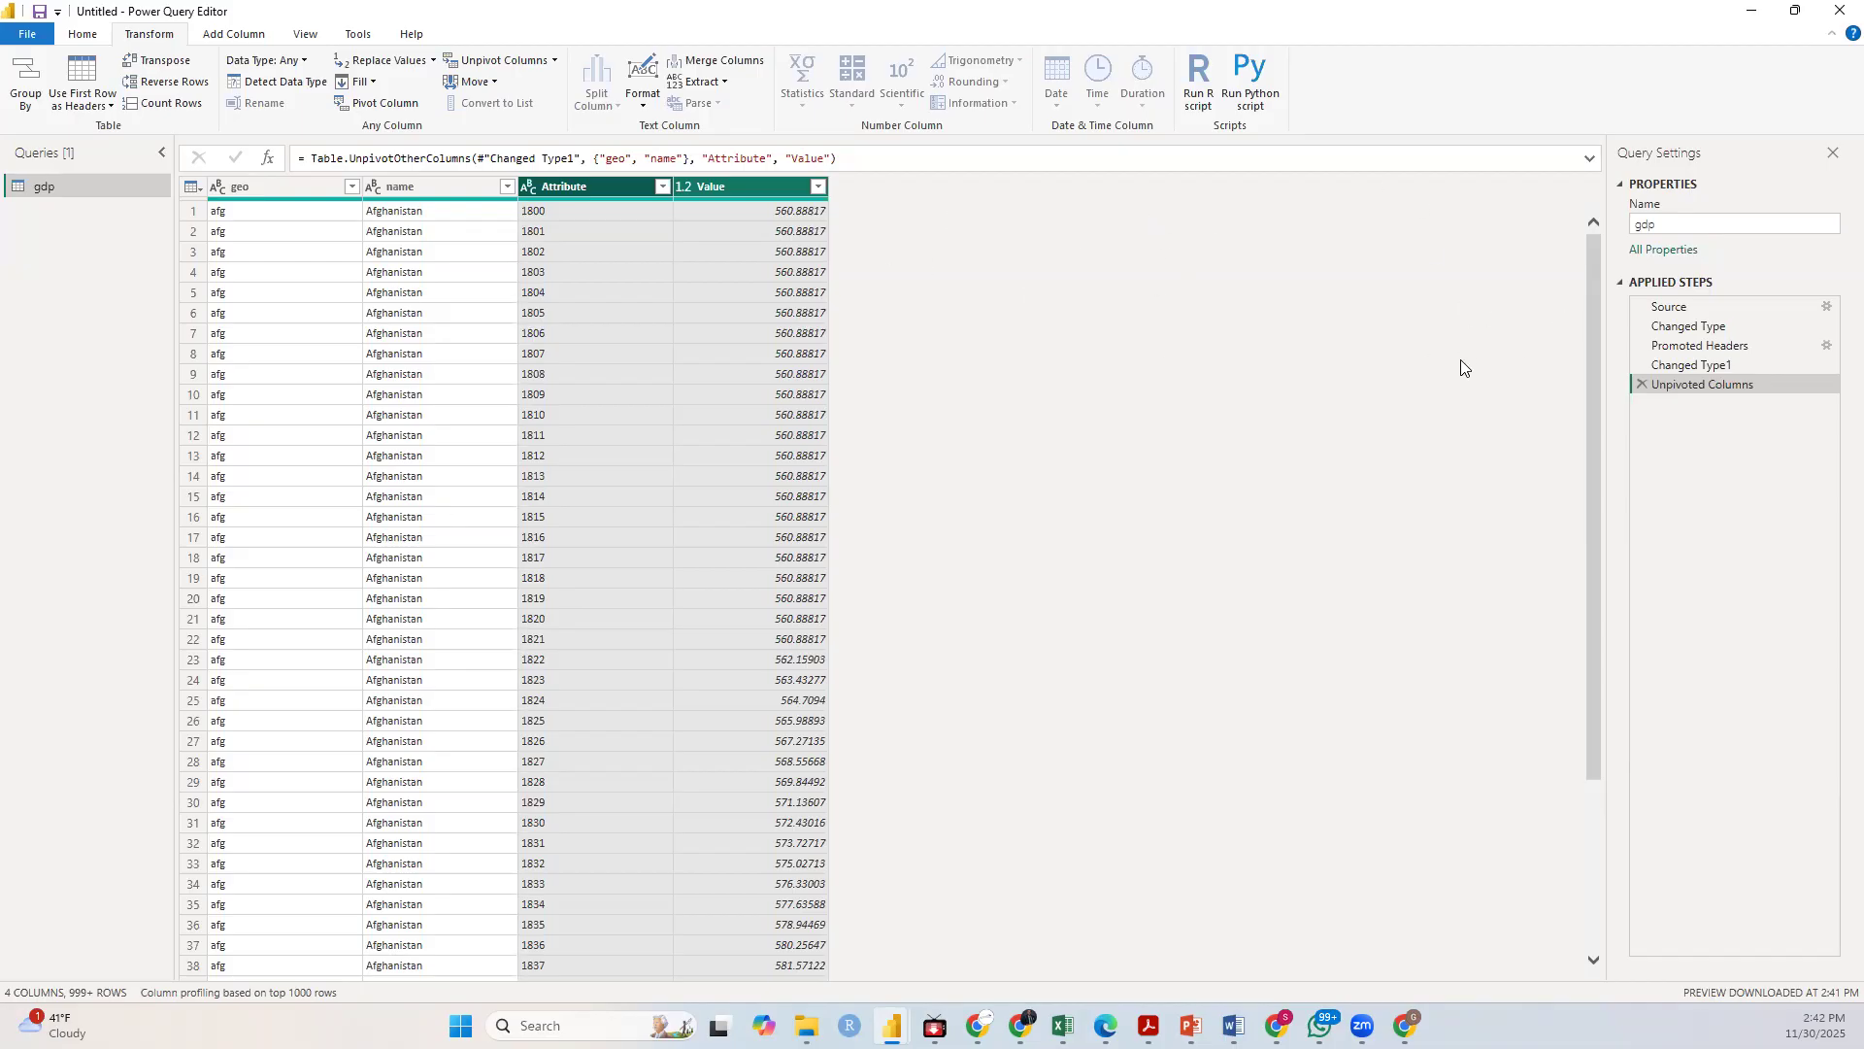
Step: Compare the table at the Changed Type1 step with the Unpivoted Columns result, including the unpivot options for the 1800 column
{"action": "left_click", "coordinate": [1679, 365]}
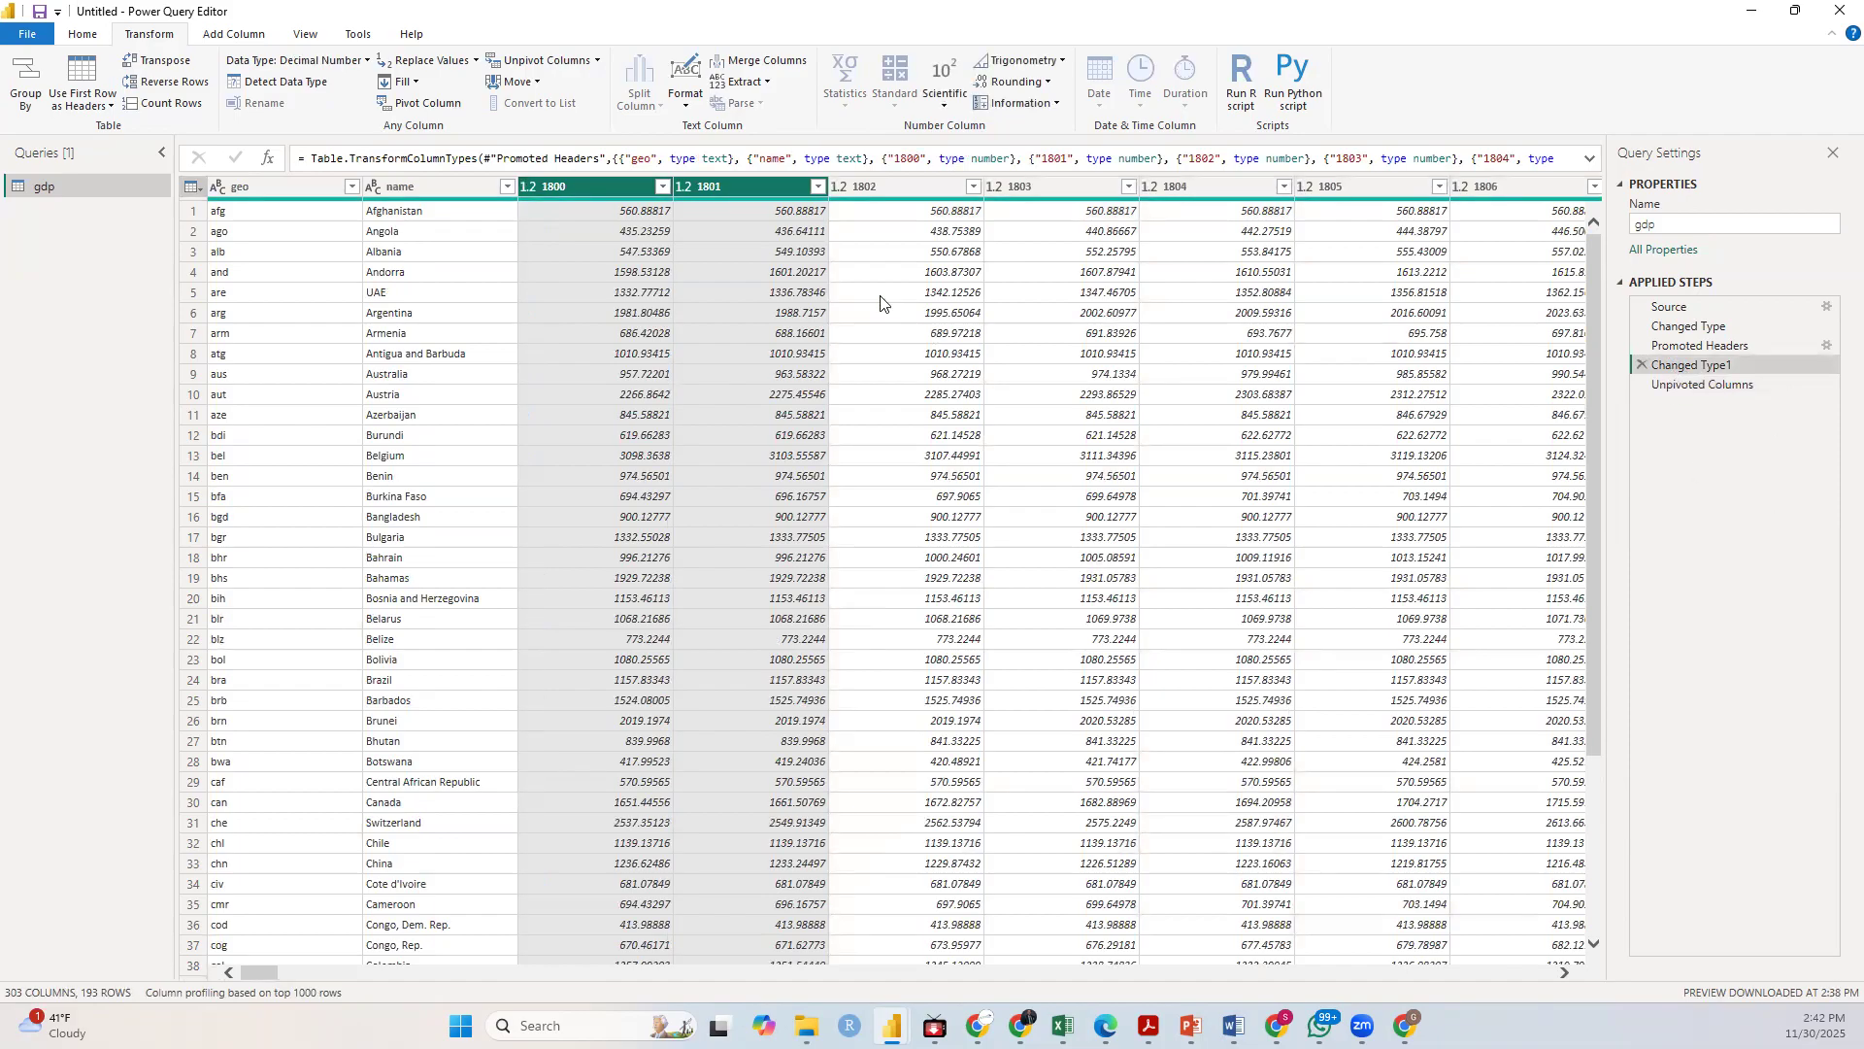
{"action": "left_click", "coordinate": [576, 181]}
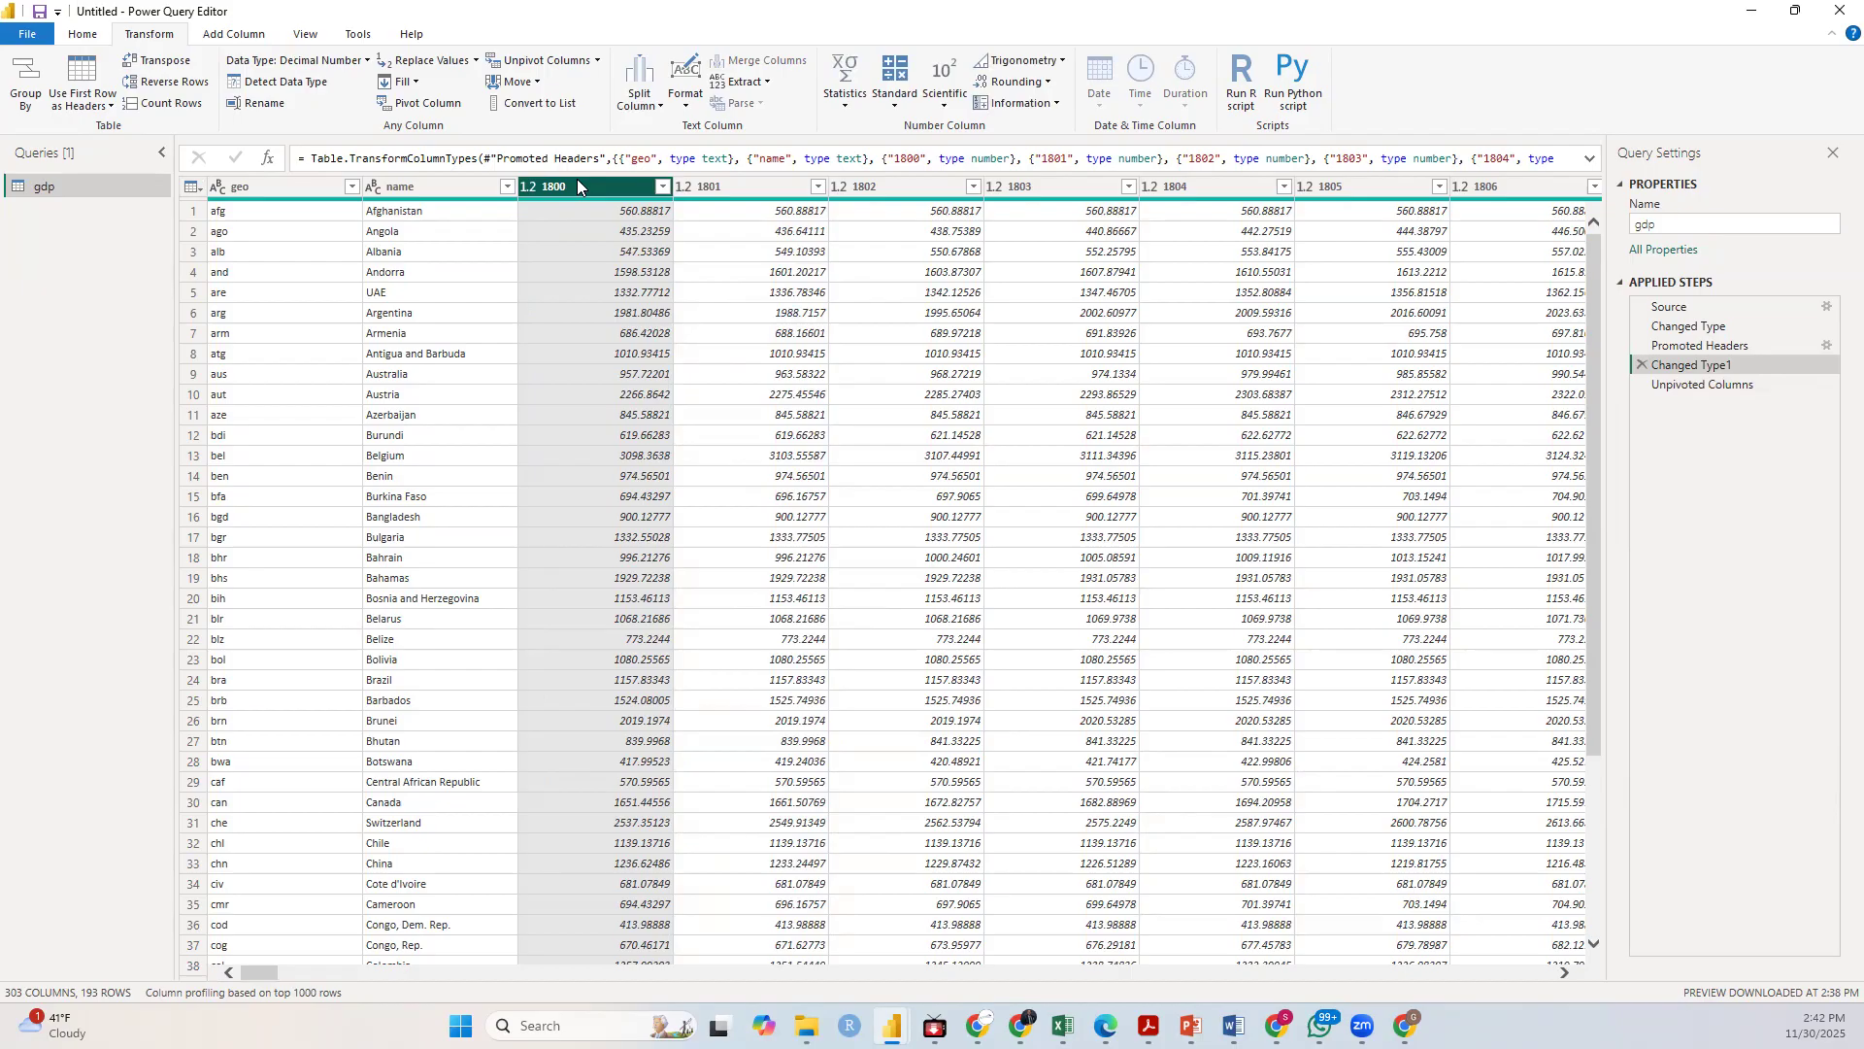
{"action": "left_click", "coordinate": [597, 62]}
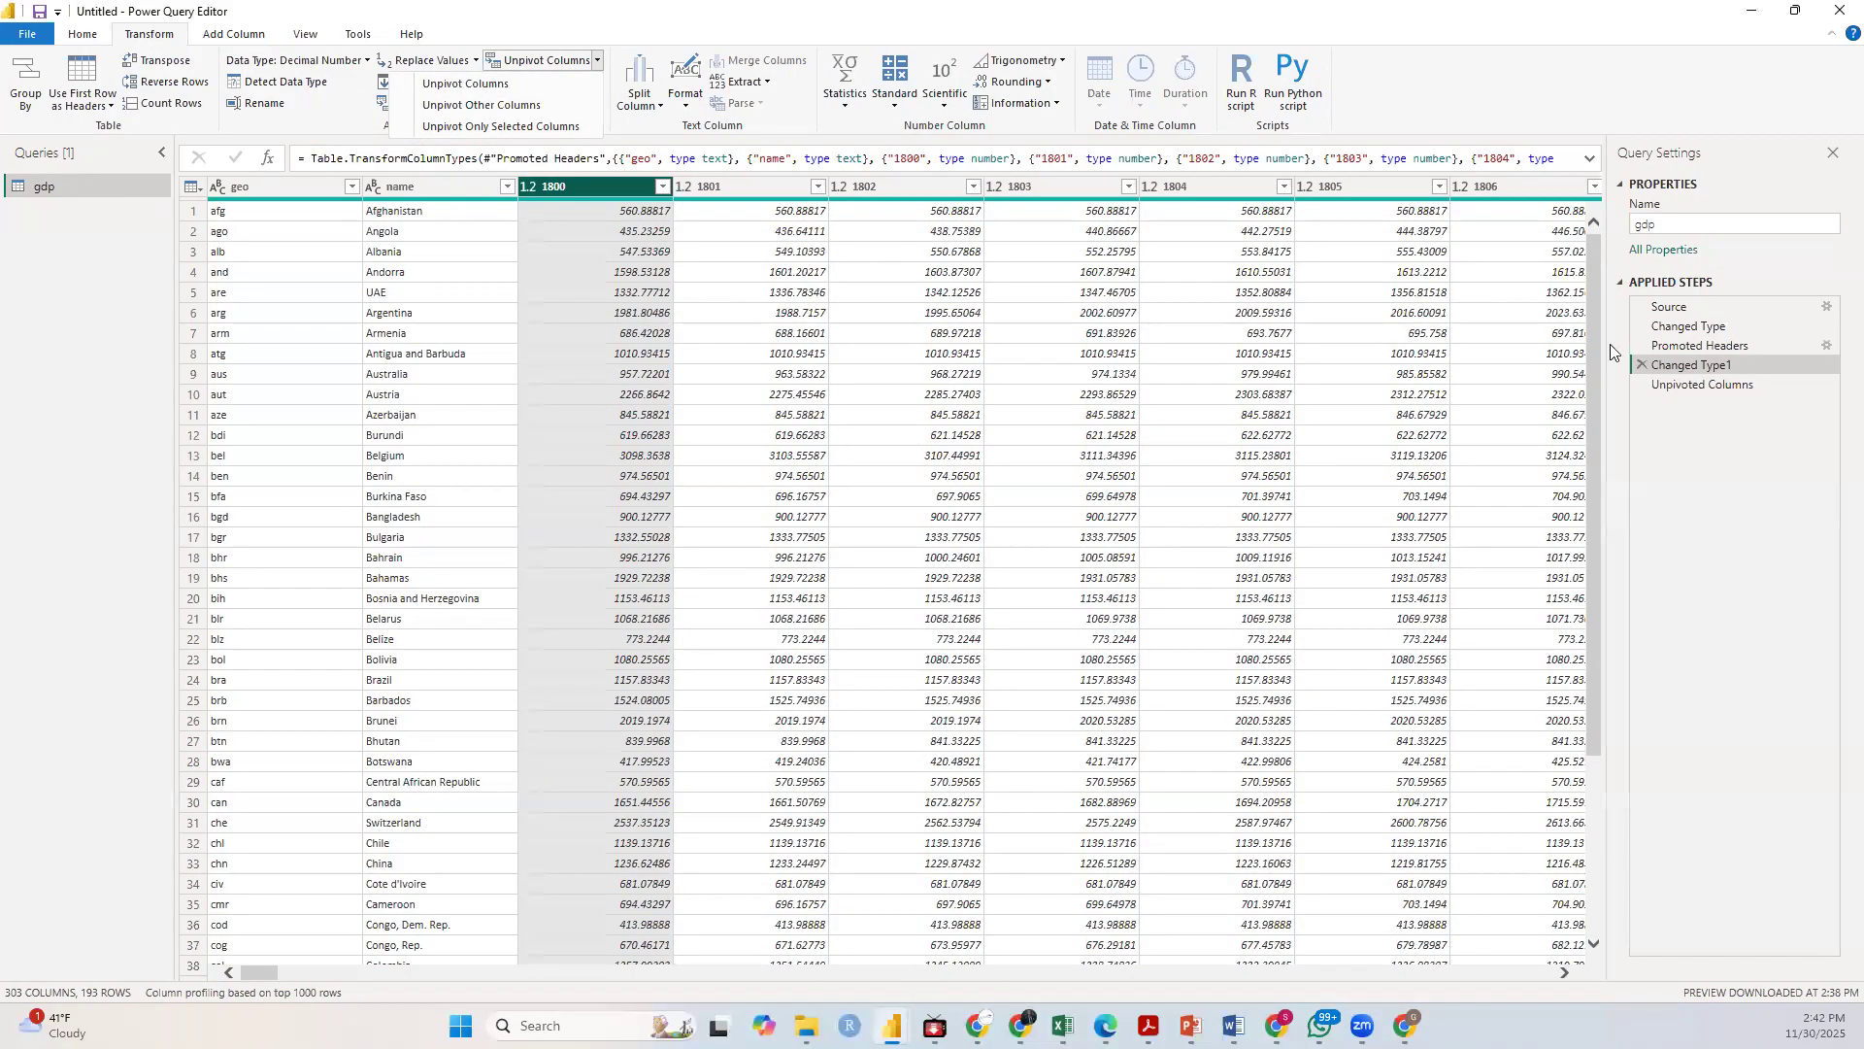
{"action": "left_click", "coordinate": [1690, 386]}
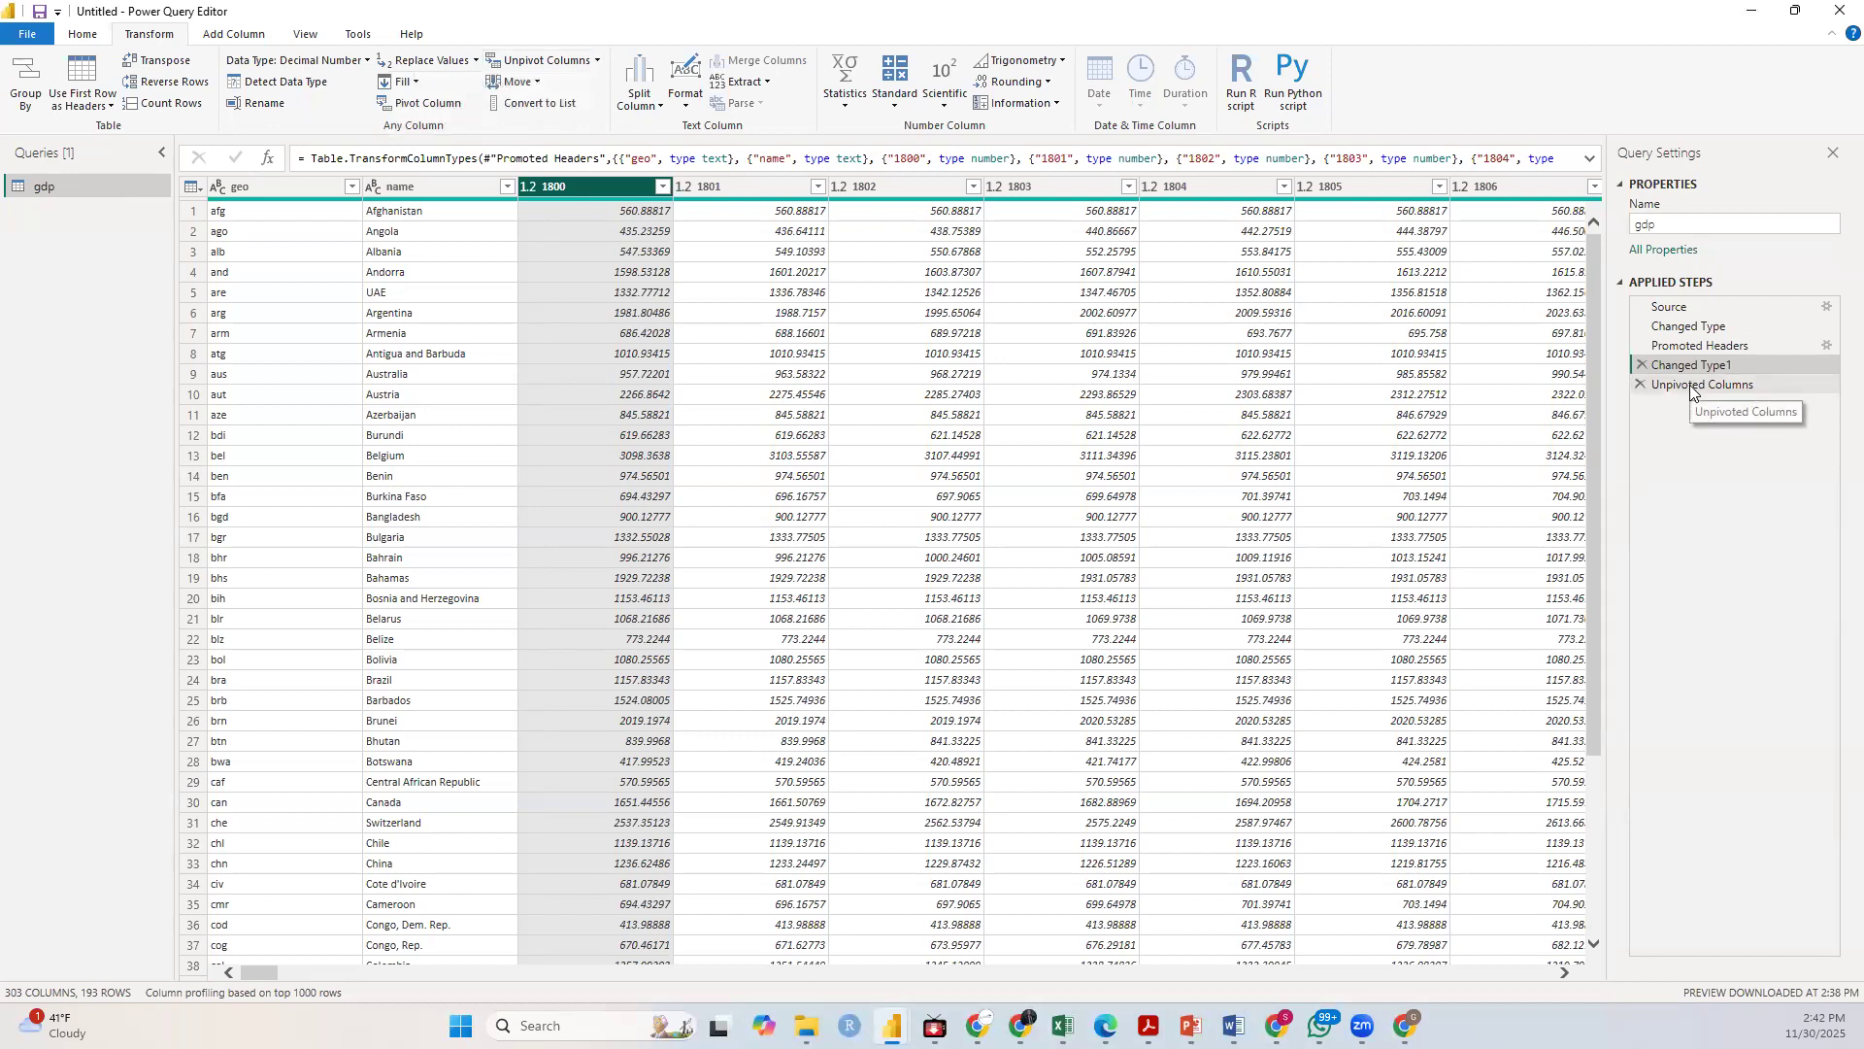
{"action": "left_click", "coordinate": [1690, 386]}
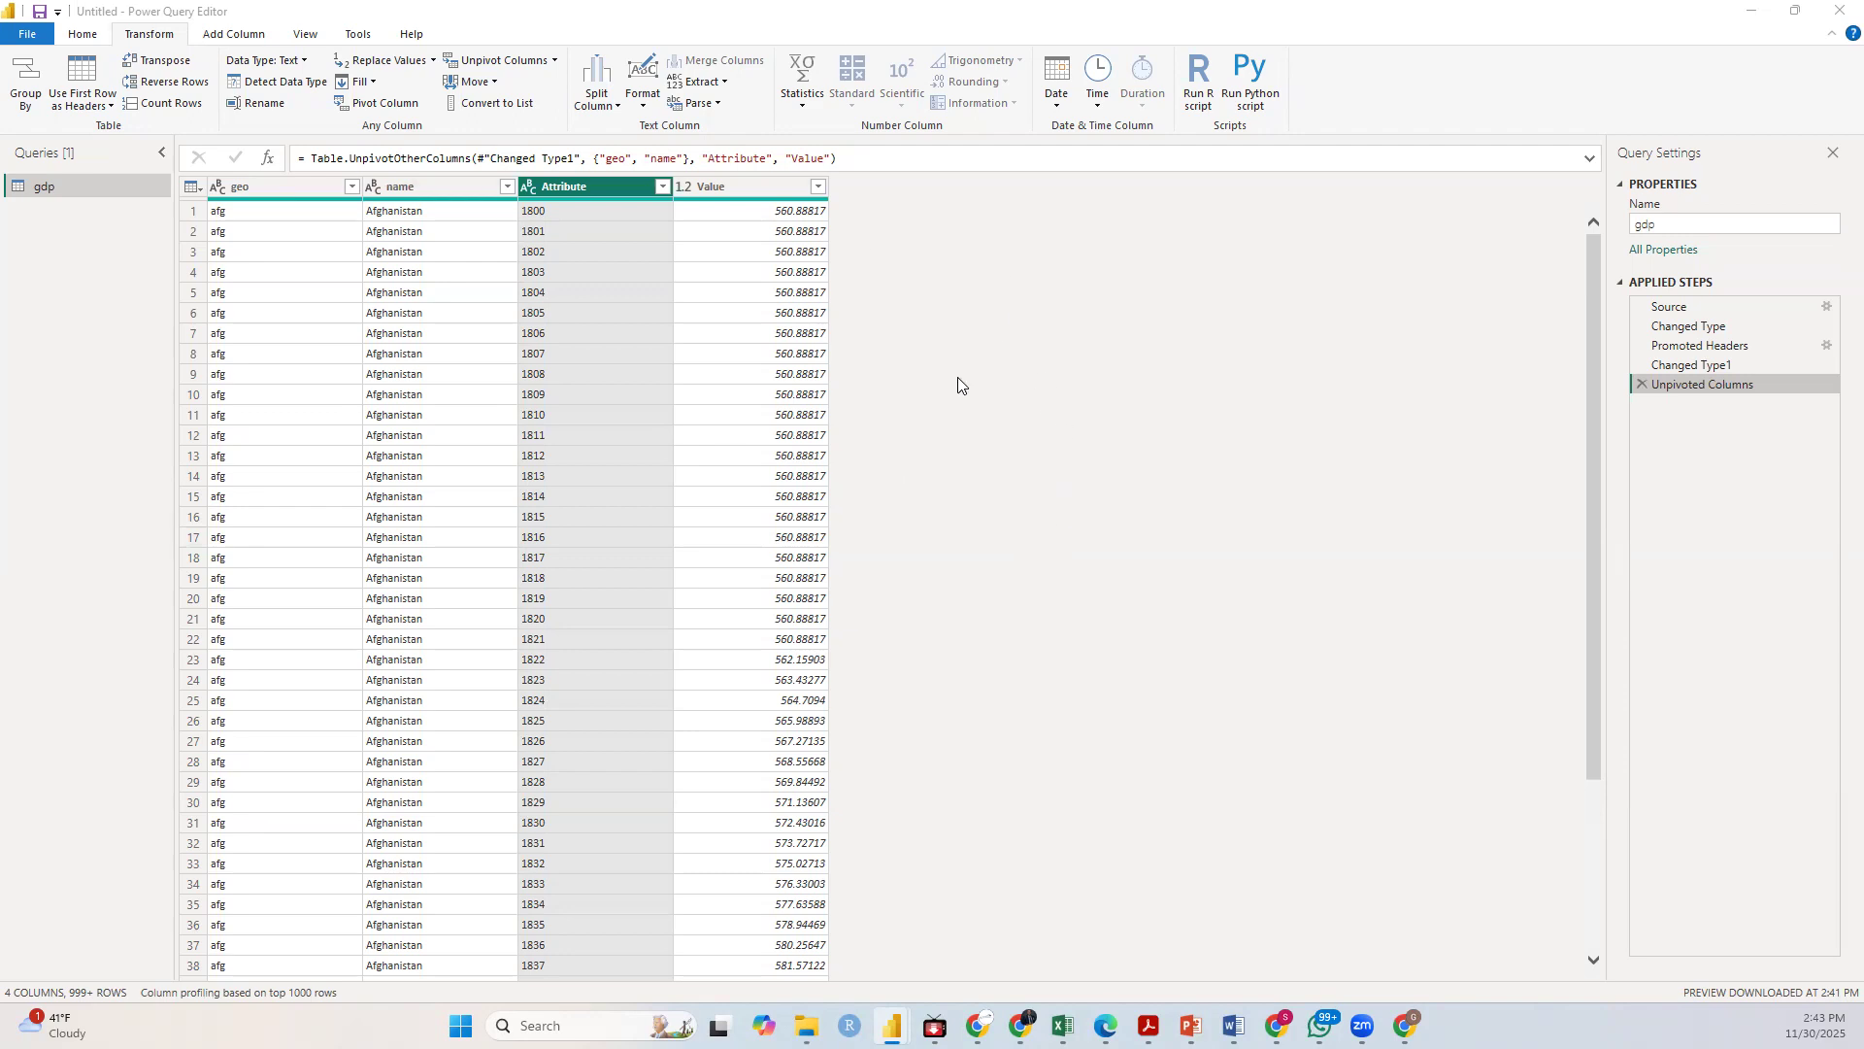
Step: Select the 1800 through 1814 columns at the Changed Type1 step to review the unpivot options, and return to the Unpivoted Columns step
{"action": "left_click", "coordinate": [1677, 367]}
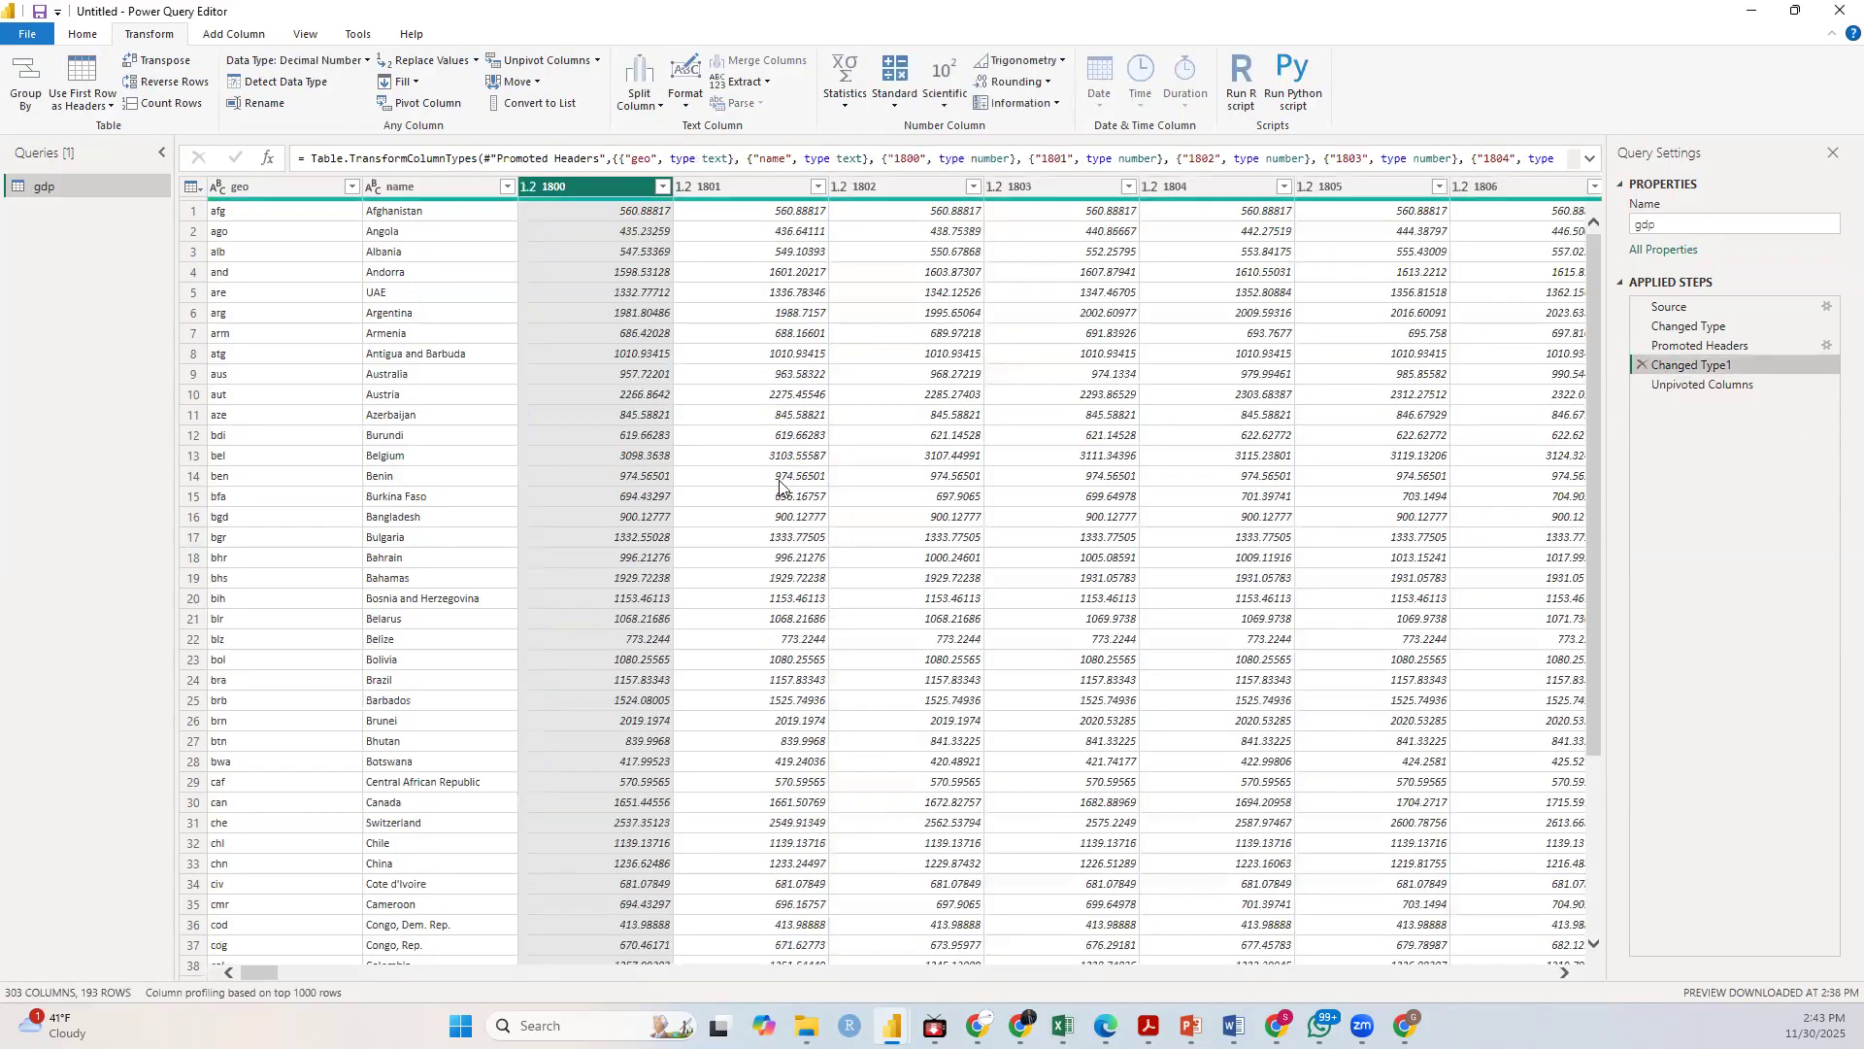
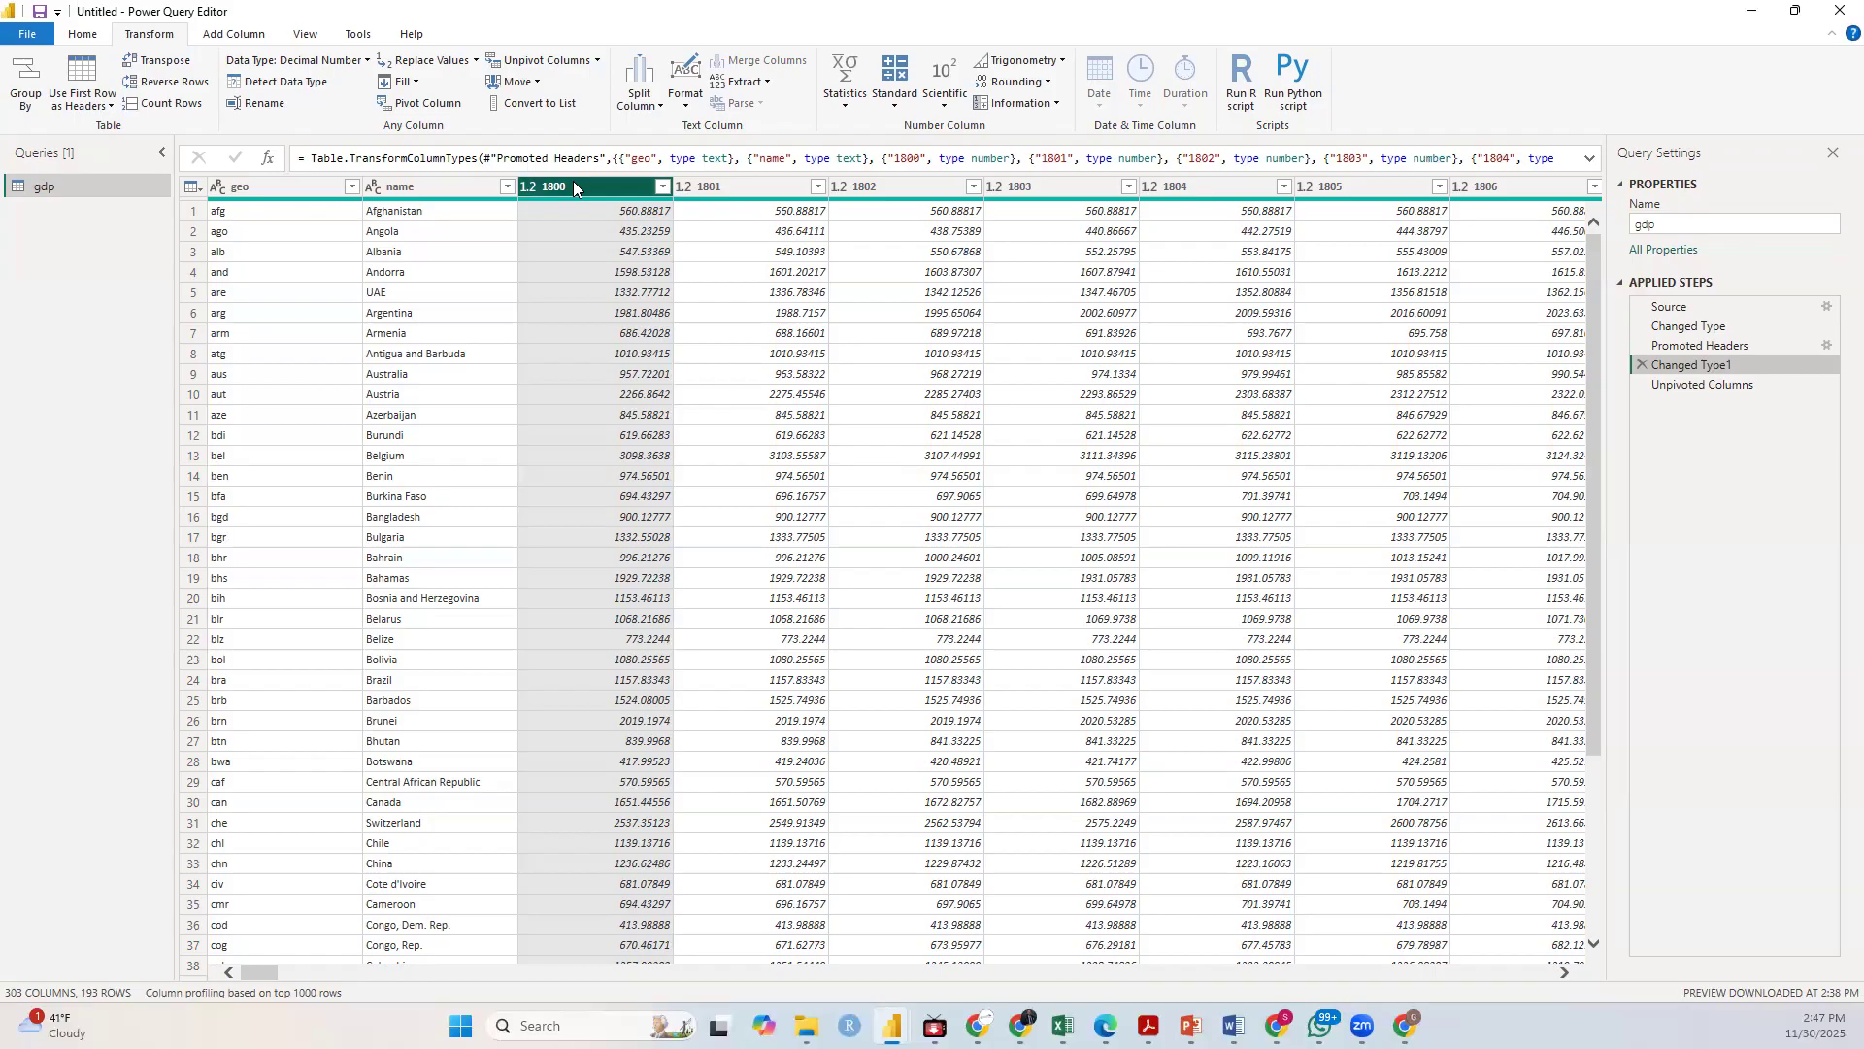
{"action": "left_click", "coordinate": [689, 184], "text": "ctrl"}
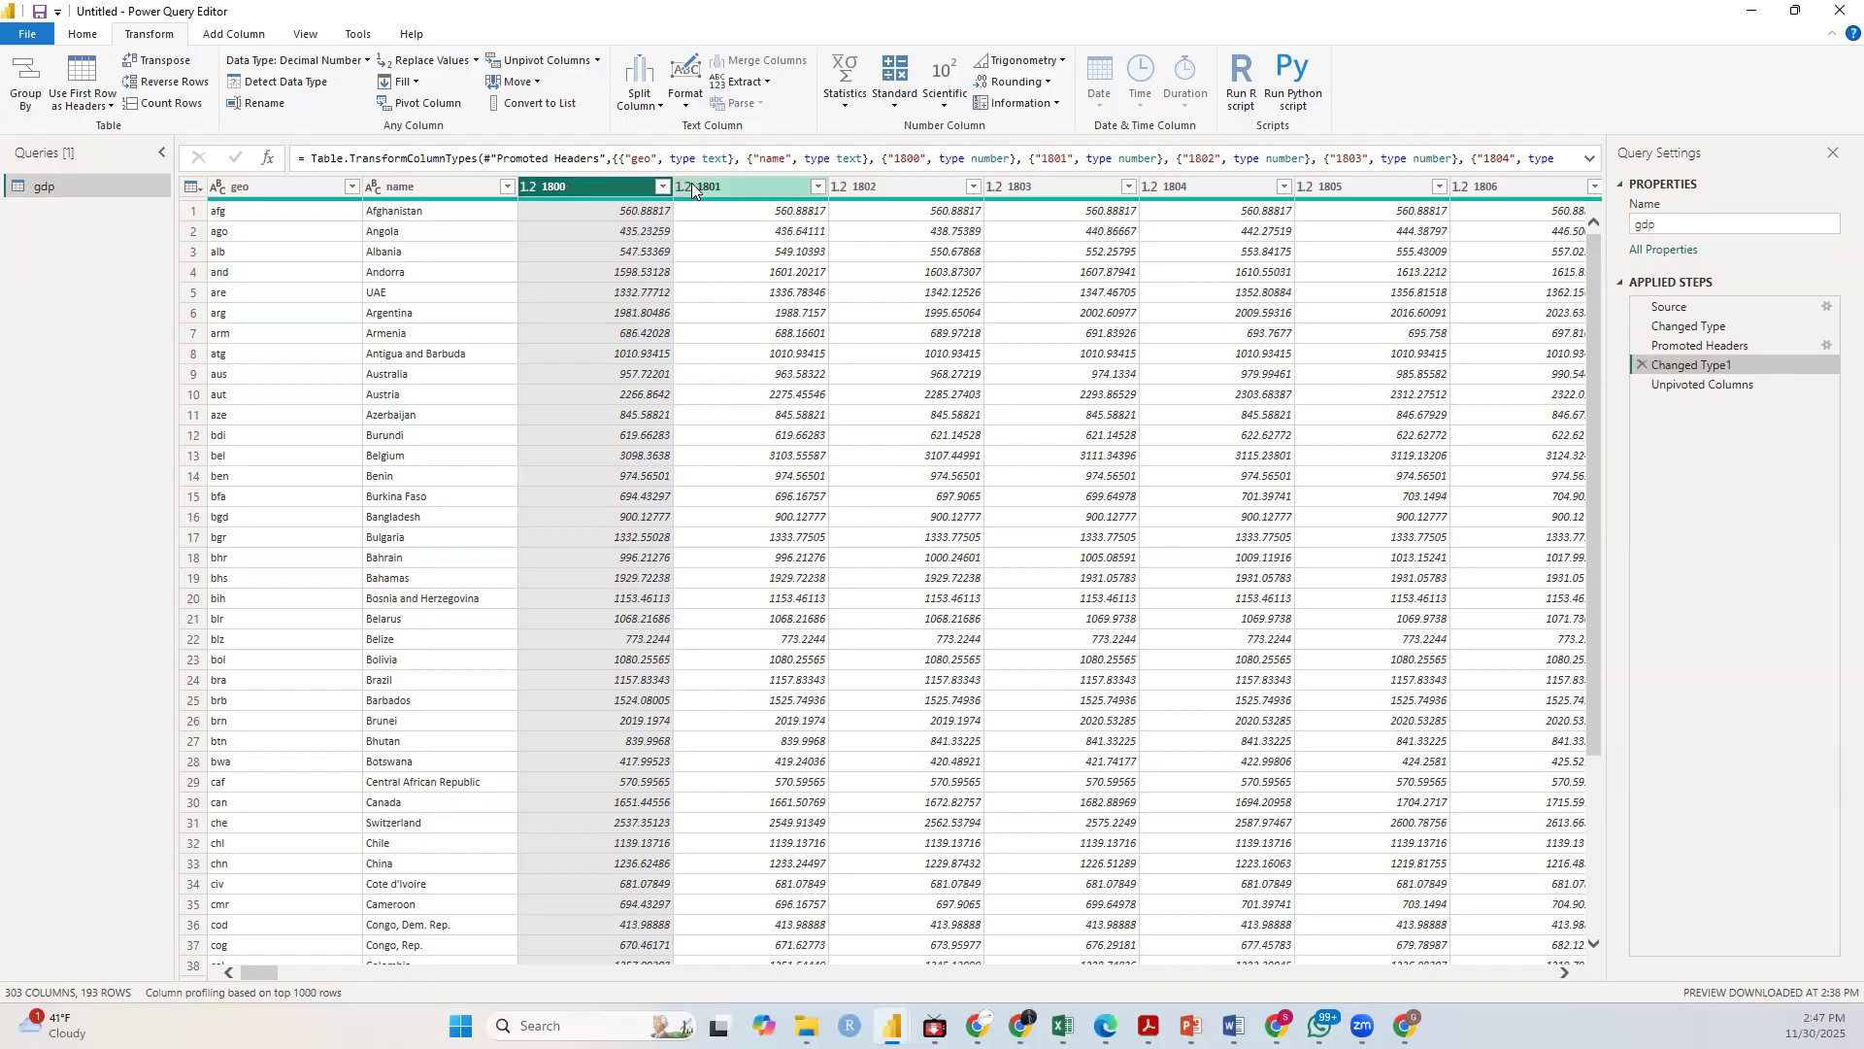
{"action": "left_click", "coordinate": [689, 185]}
{"action": "left_click", "coordinate": [852, 189], "text": "ctrl"}
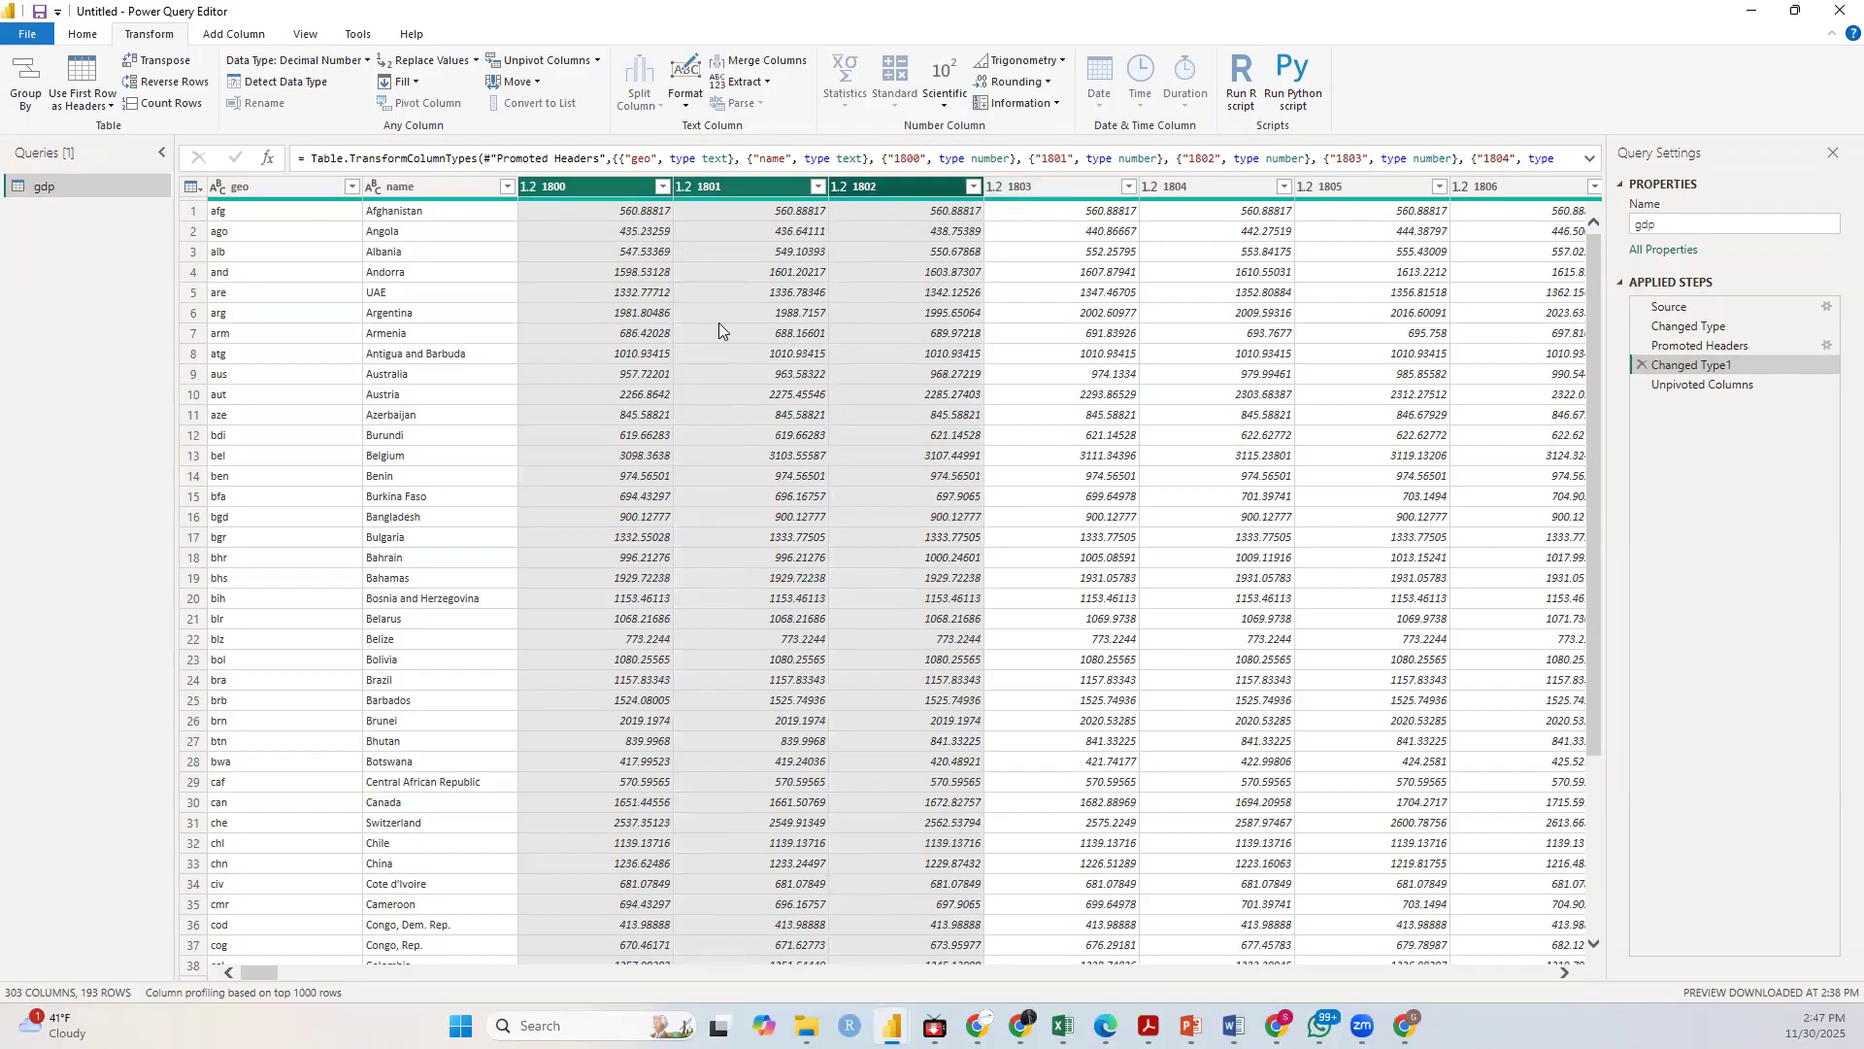
{"action": "left_click", "coordinate": [1058, 185], "text": "ctrl"}
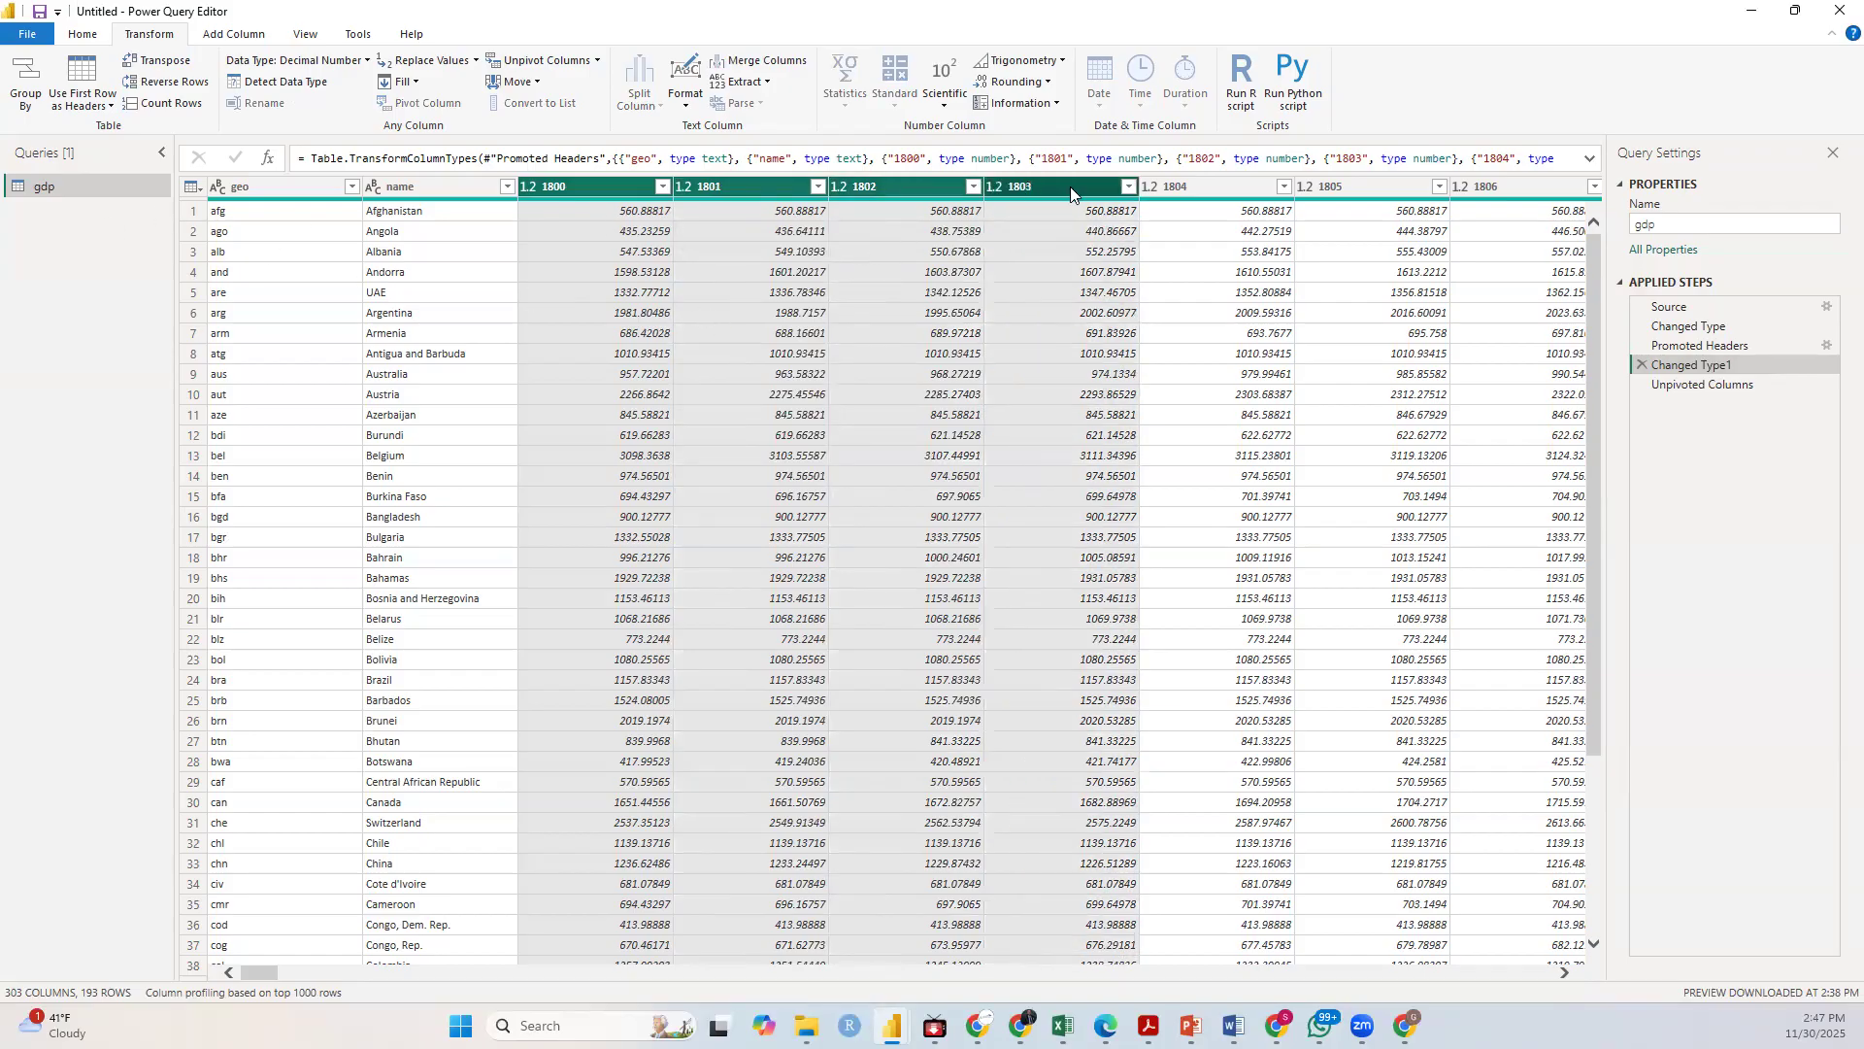
{"action": "left_click", "coordinate": [1185, 188], "text": "ctrl"}
{"action": "left_click", "coordinate": [1345, 186], "text": "ctrl"}
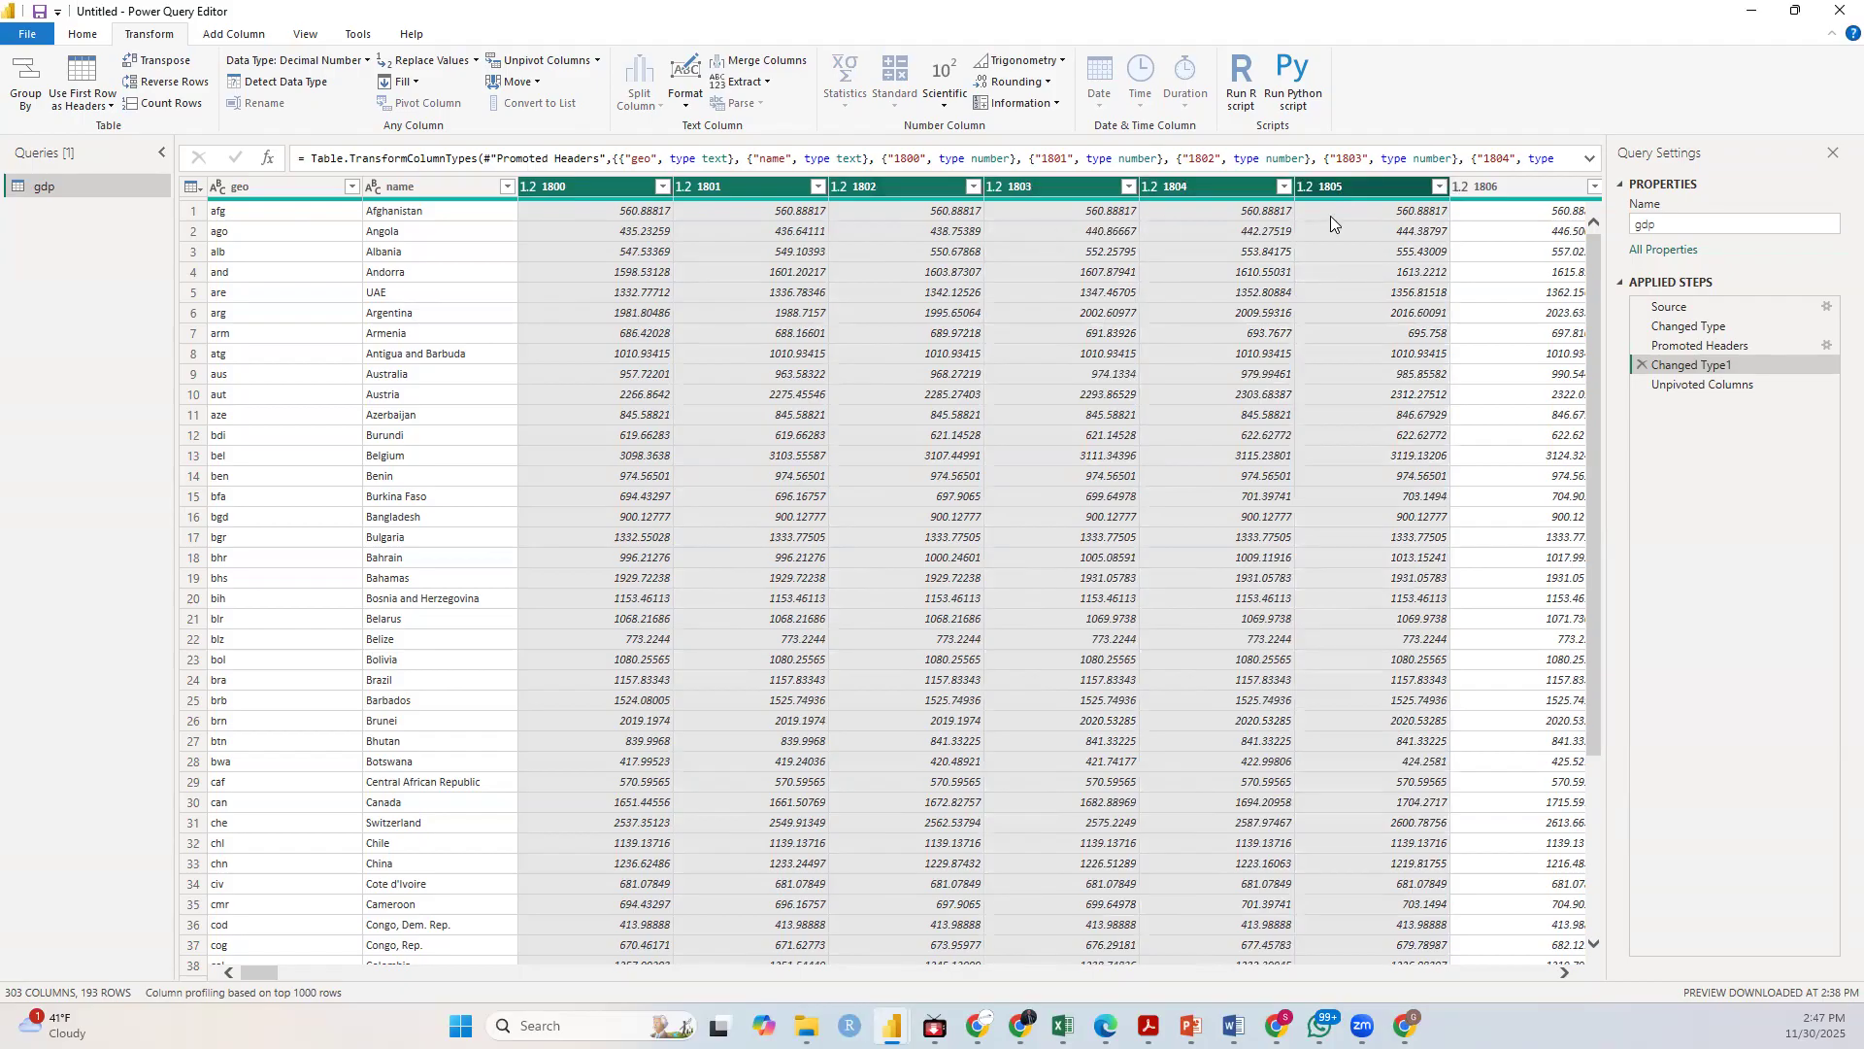
{"action": "key", "text": "shift+Right"}
{"action": "key", "text": "shift+Right"}
{"action": "key", "text": "shift+Right"}
{"action": "key", "text": "shift+Right"}
{"action": "key", "text": "shift+Right"}
{"action": "key", "text": "shift+Right"}
{"action": "key", "text": "shift+Right"}
{"action": "key", "text": "shift+Right"}
{"action": "key", "text": "shift+Right"}
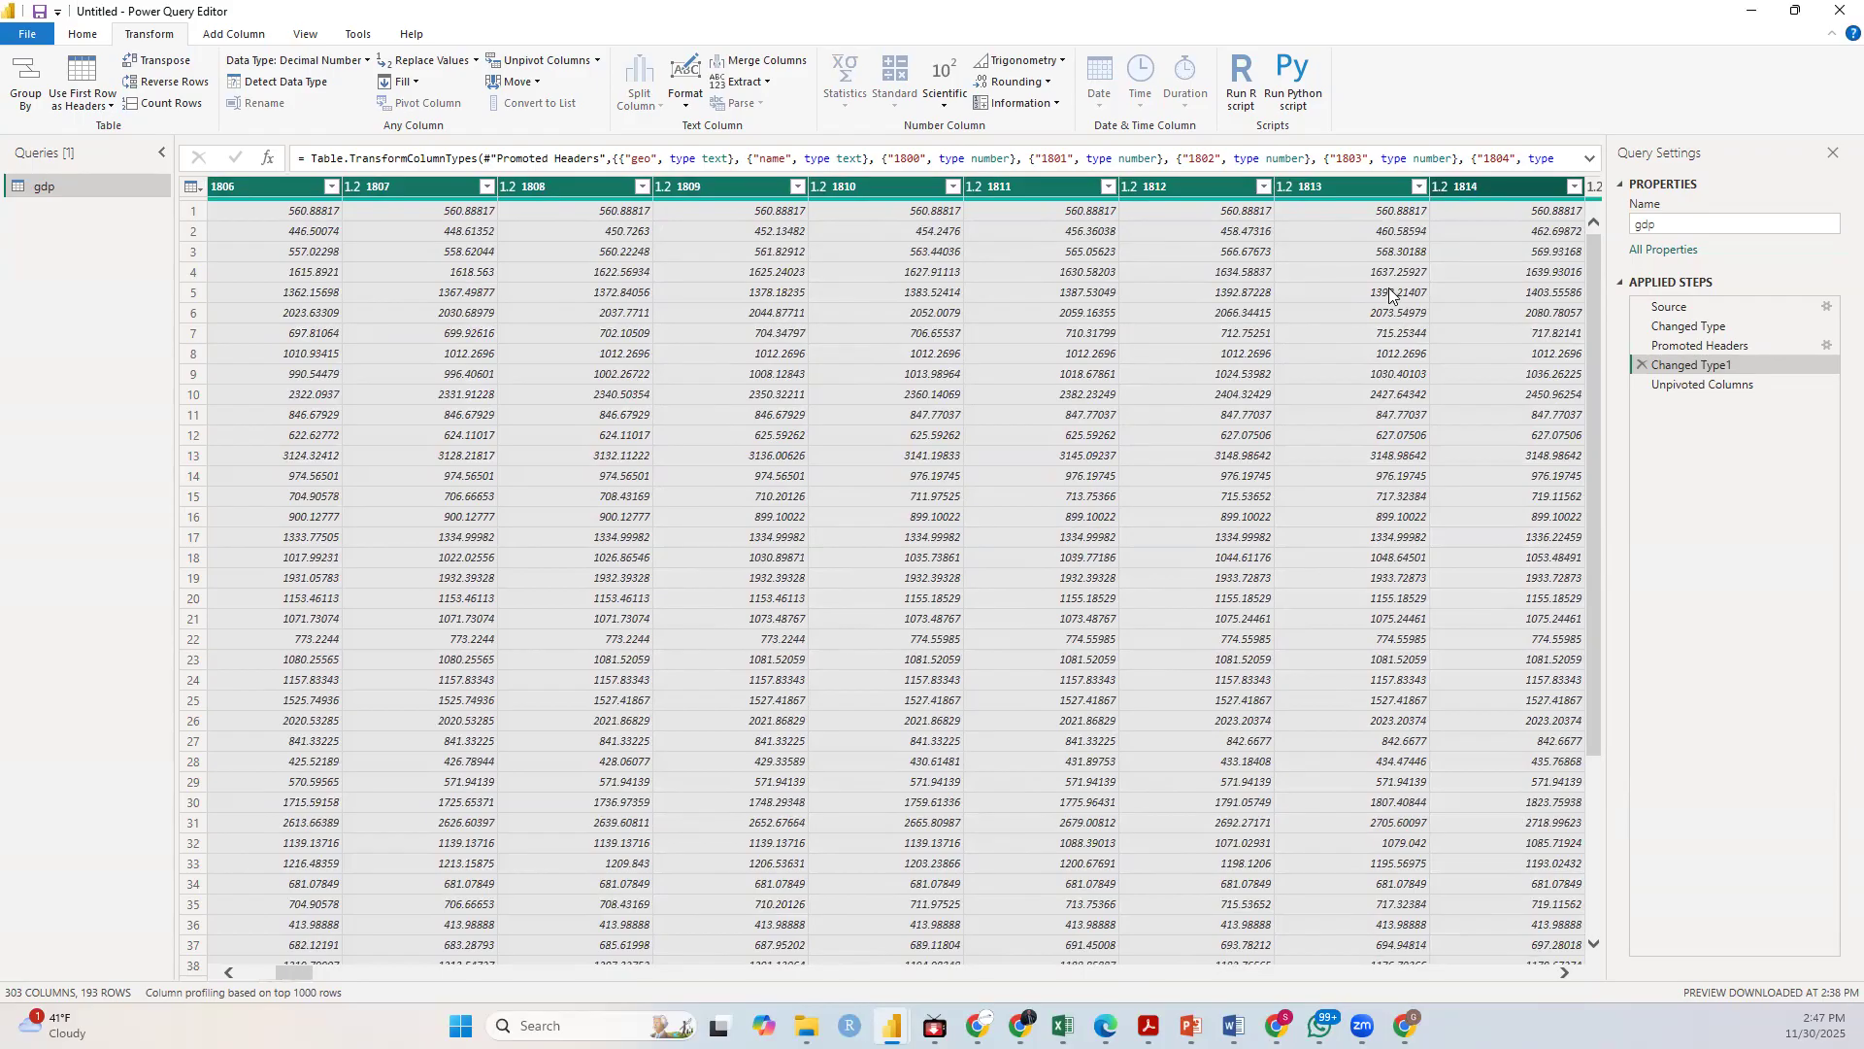
{"action": "left_click", "coordinate": [597, 61]}
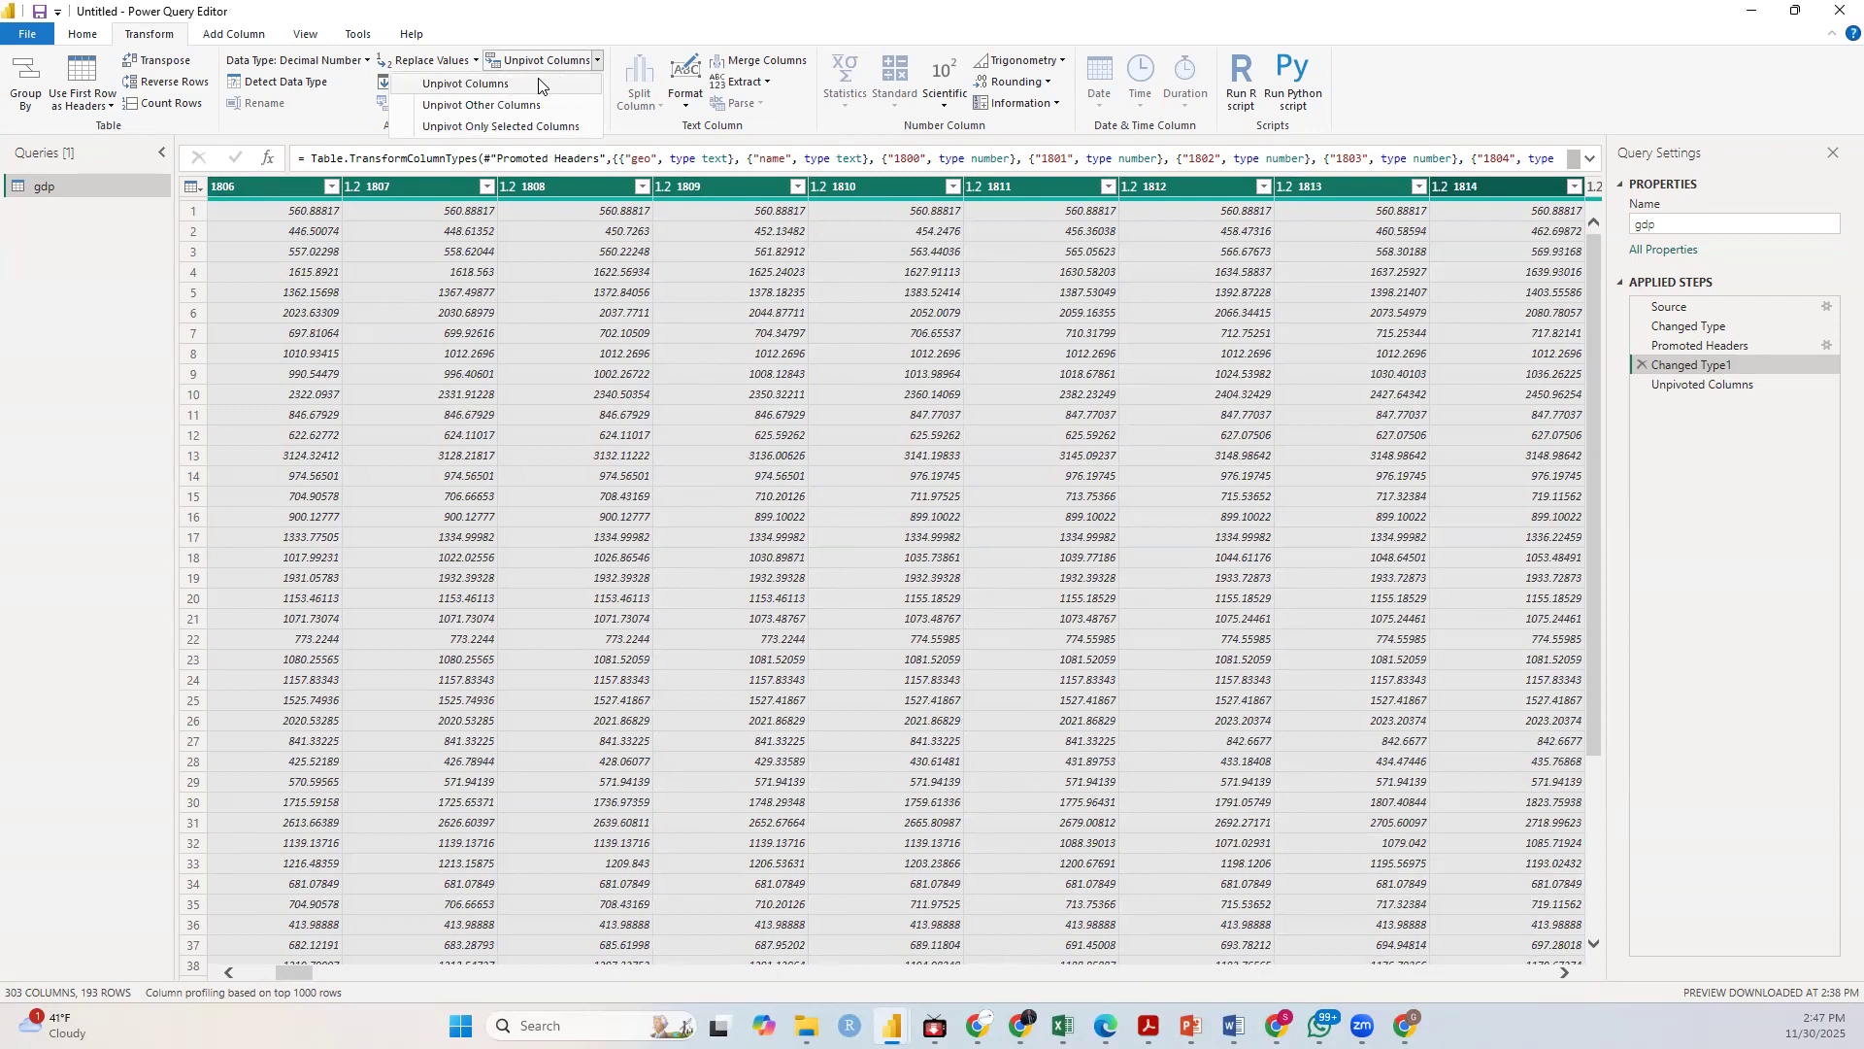
{"action": "left_click", "coordinate": [1681, 387]}
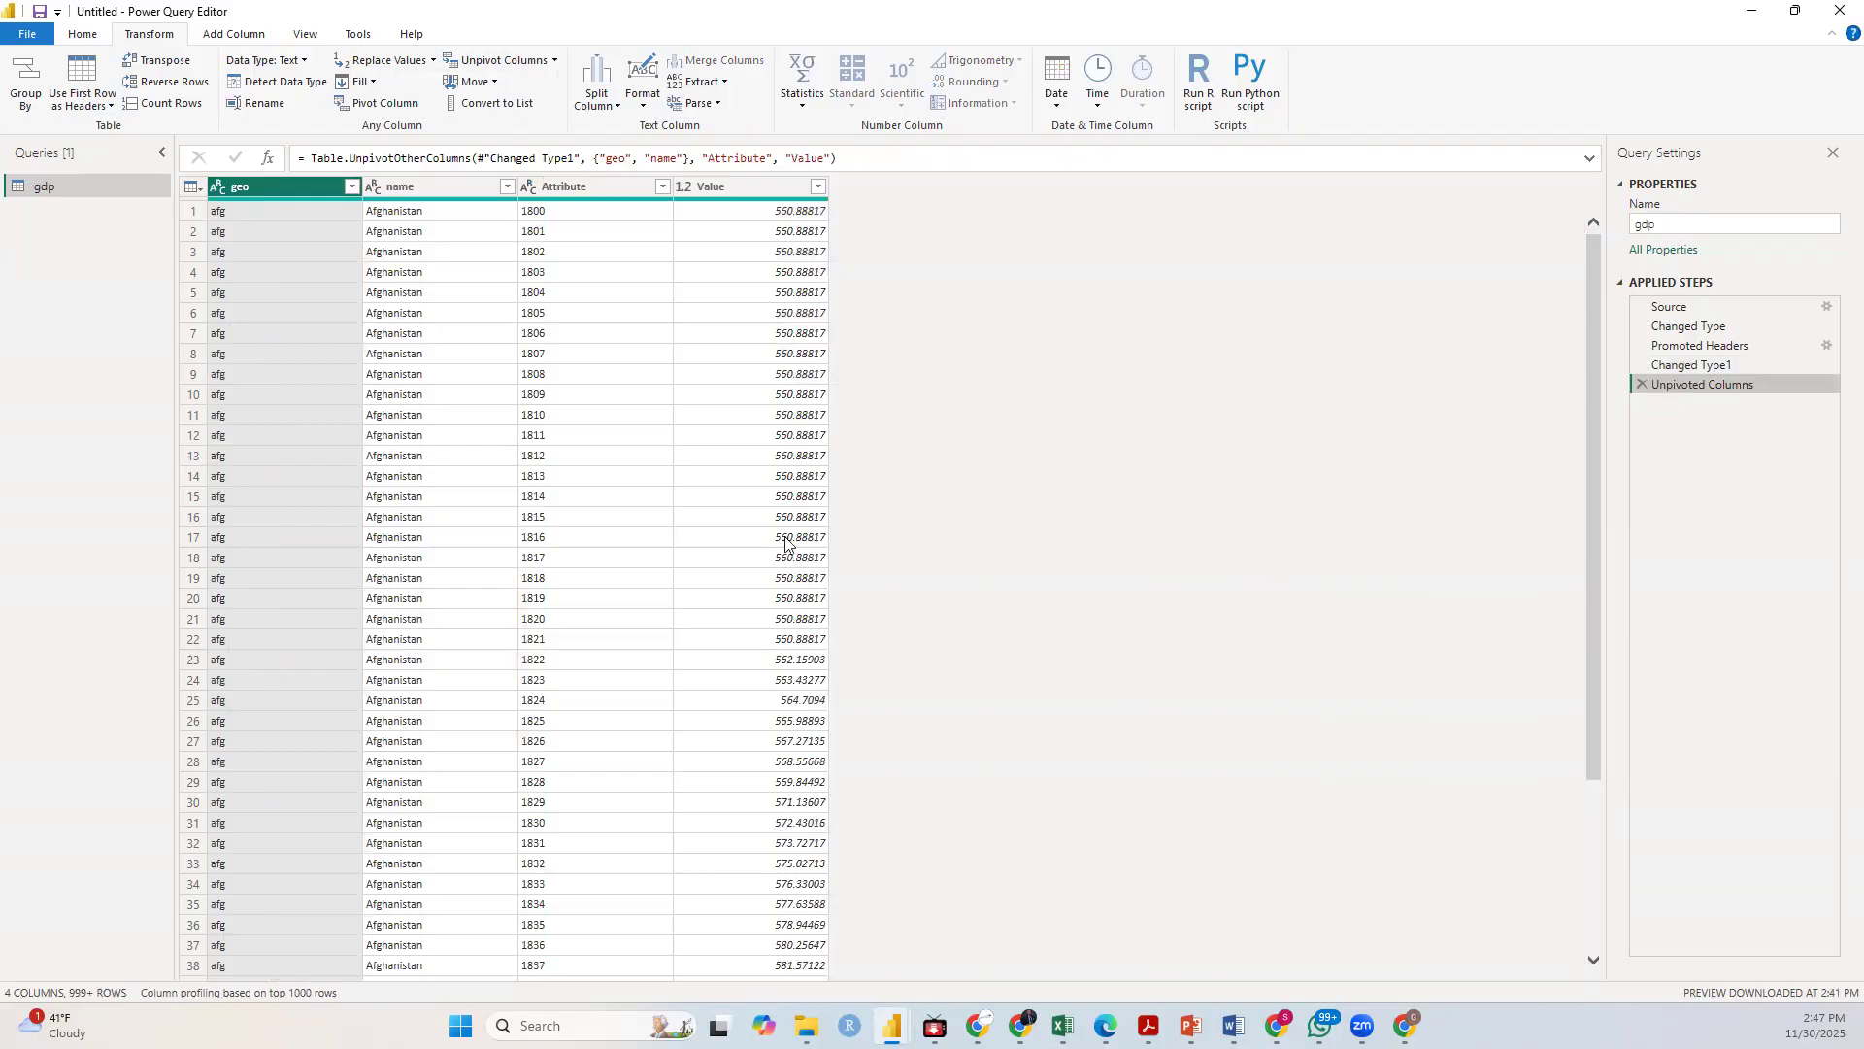
Step: Rename the name column as country
{"action": "double_click", "coordinate": [420, 188]}
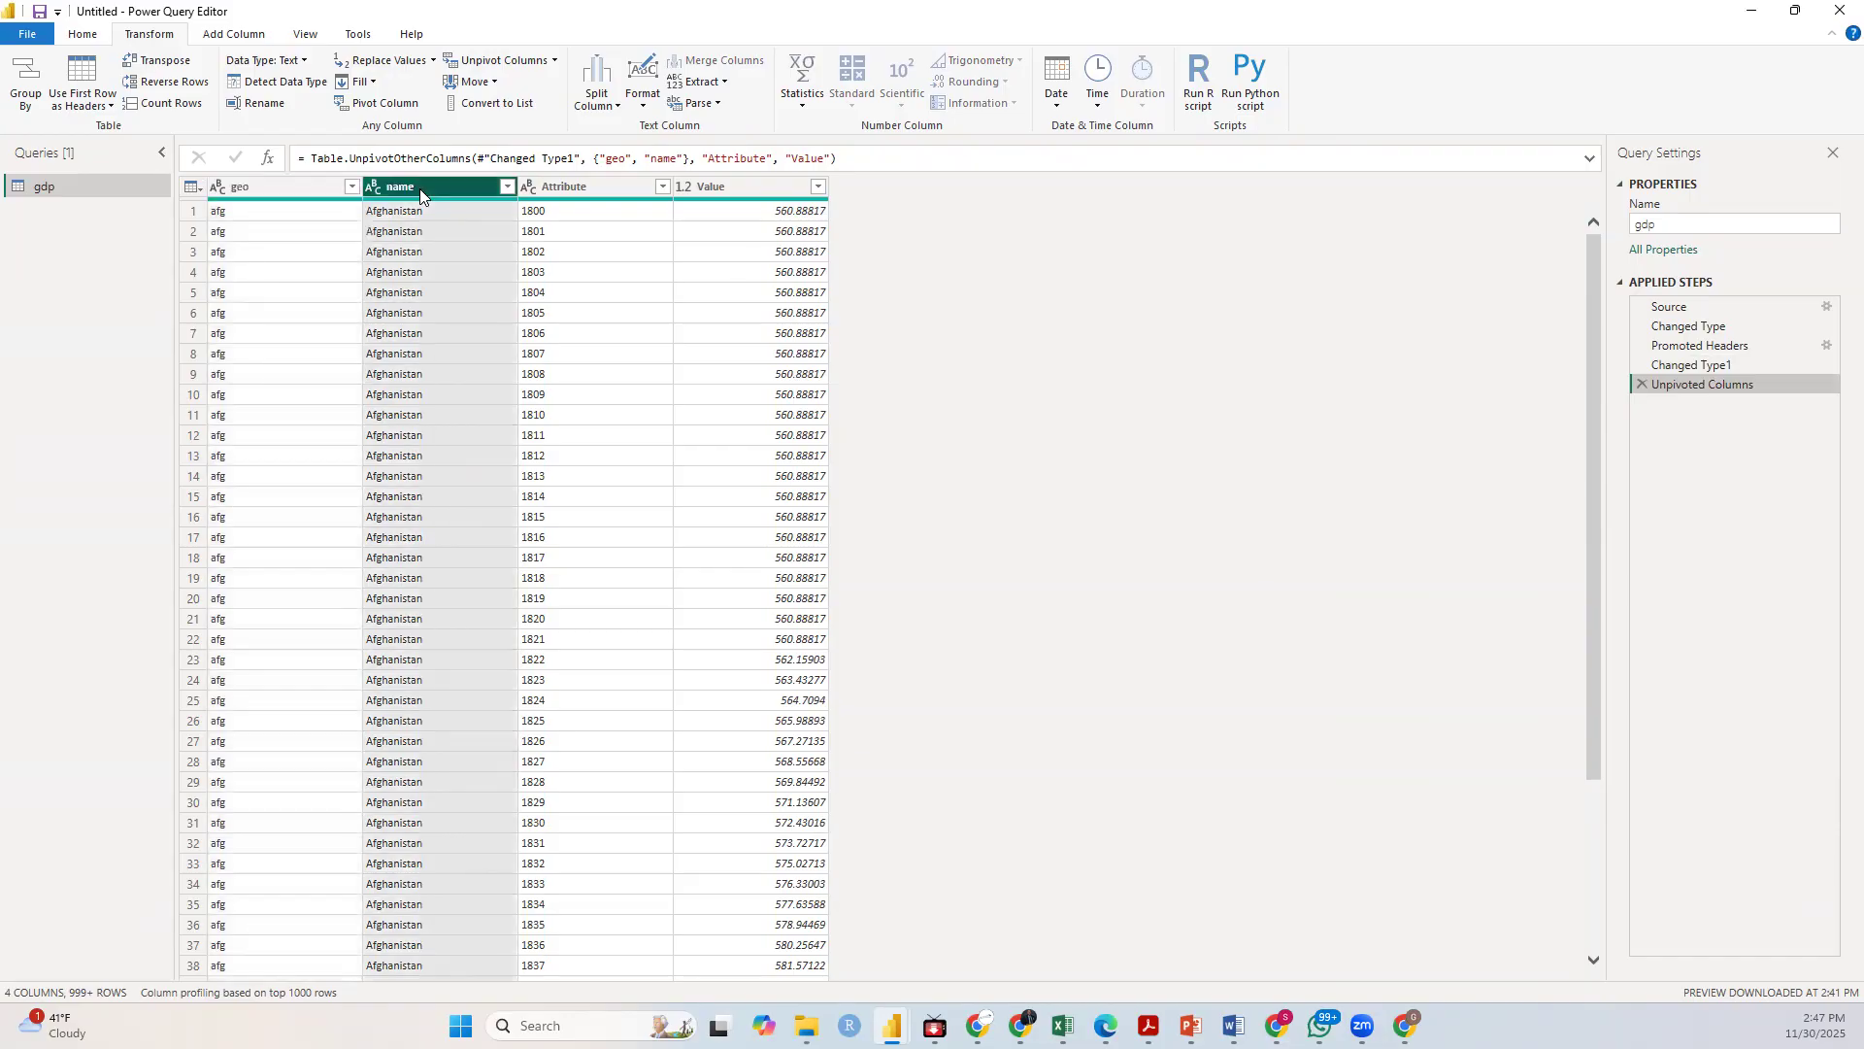
{"action": "type", "text": "country"}
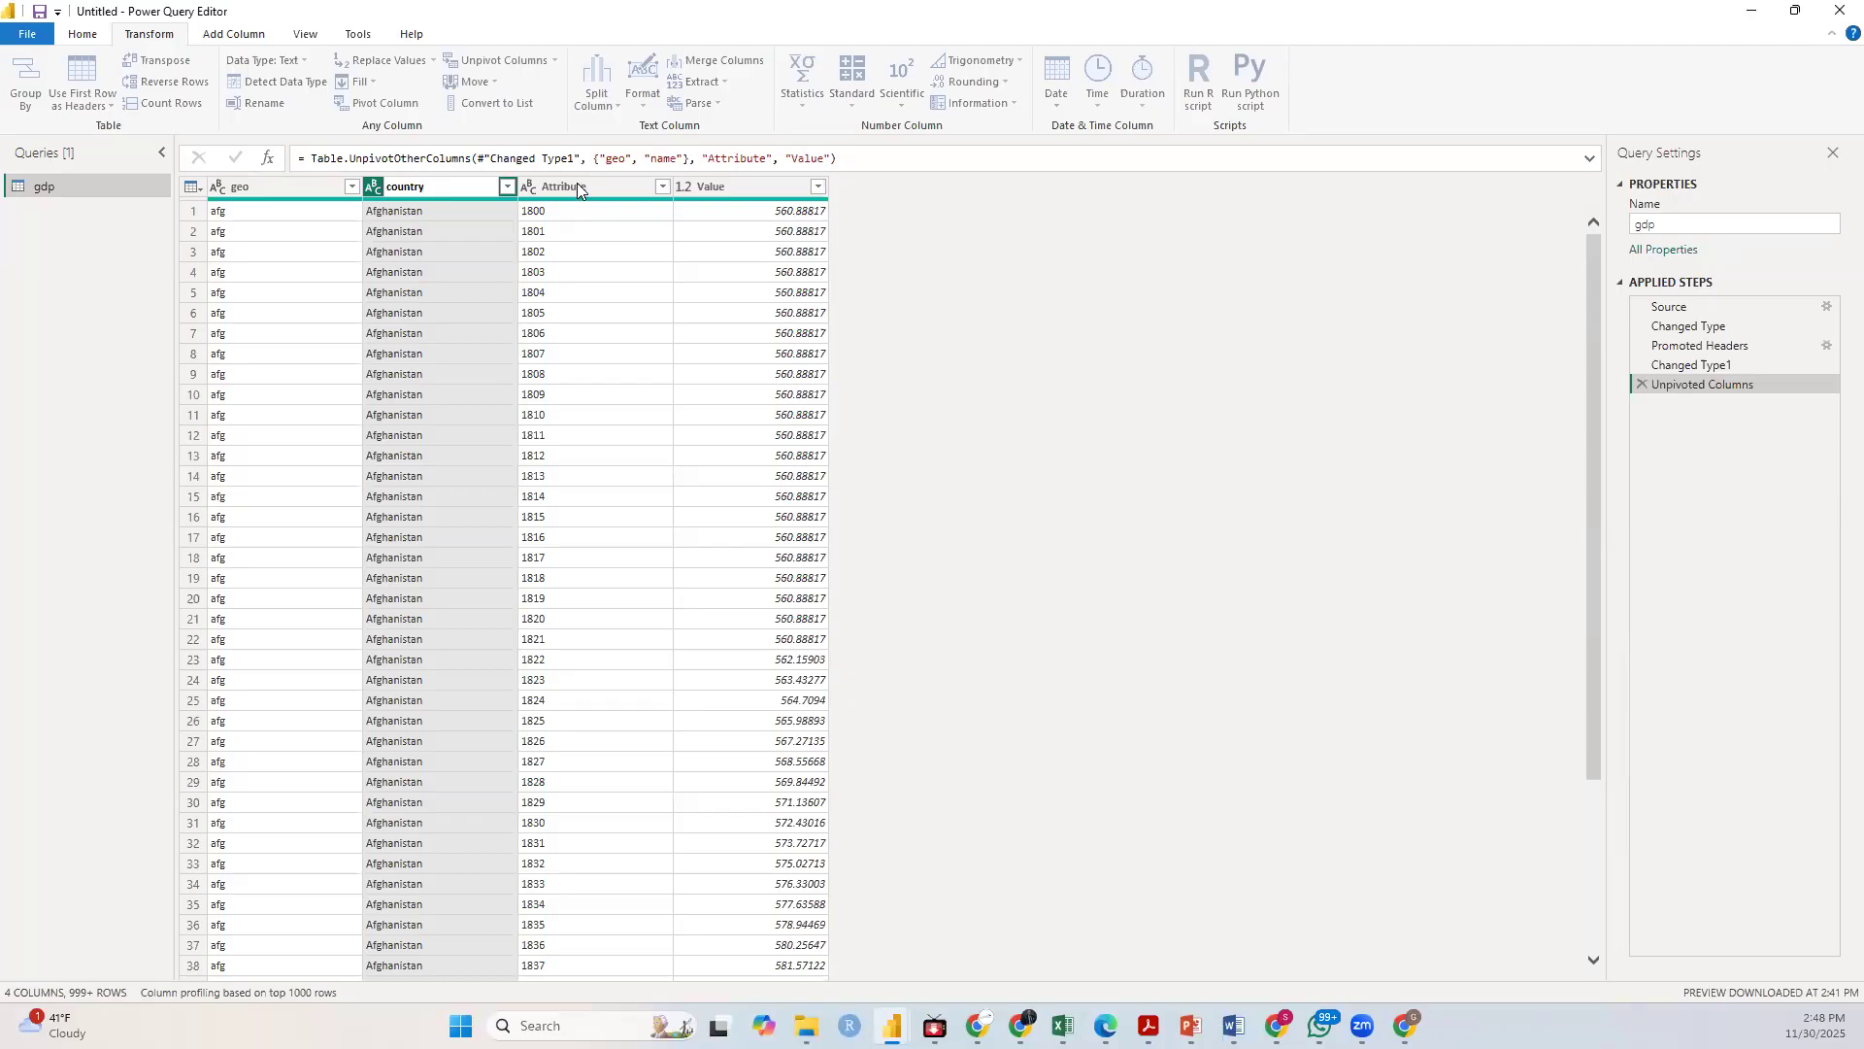
{"action": "key", "text": "Return"}
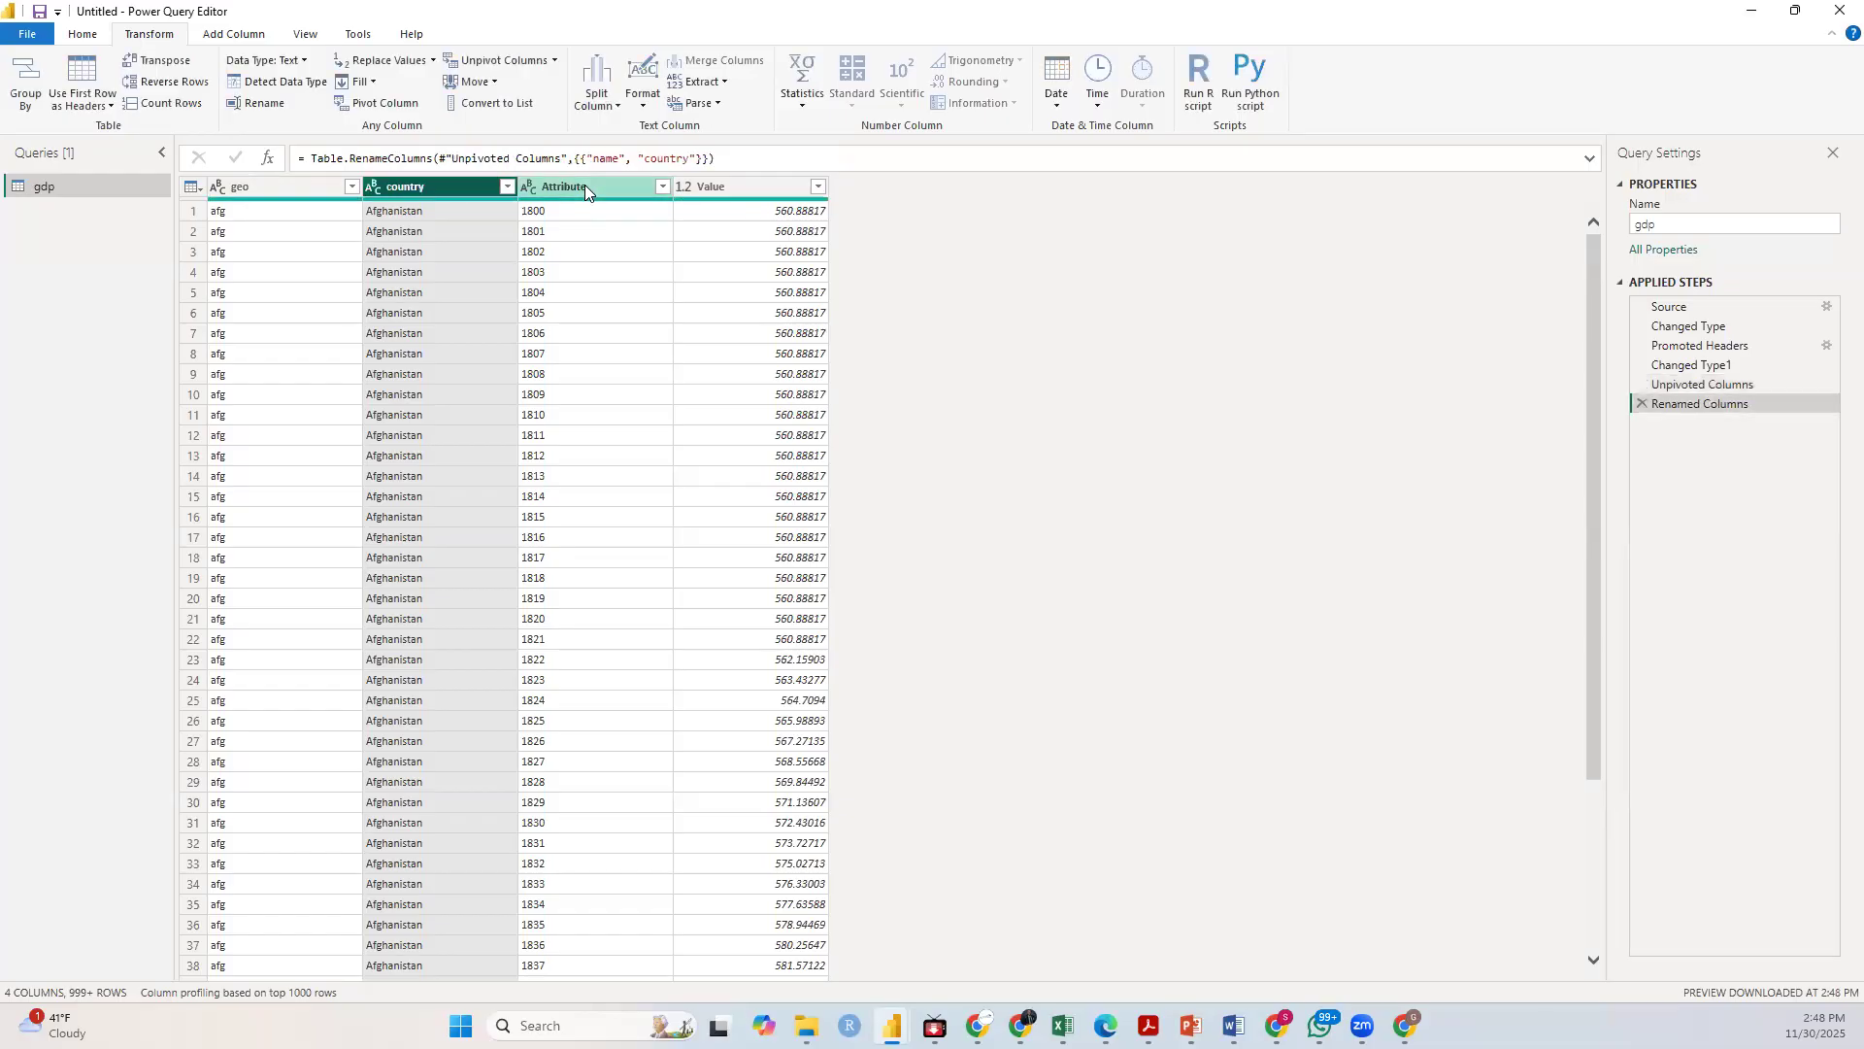
Step: Rename the Attribute column as year and set its data type to Whole Number
{"action": "left_click", "coordinate": [585, 184]}
{"action": "double_click", "coordinate": [586, 186]}
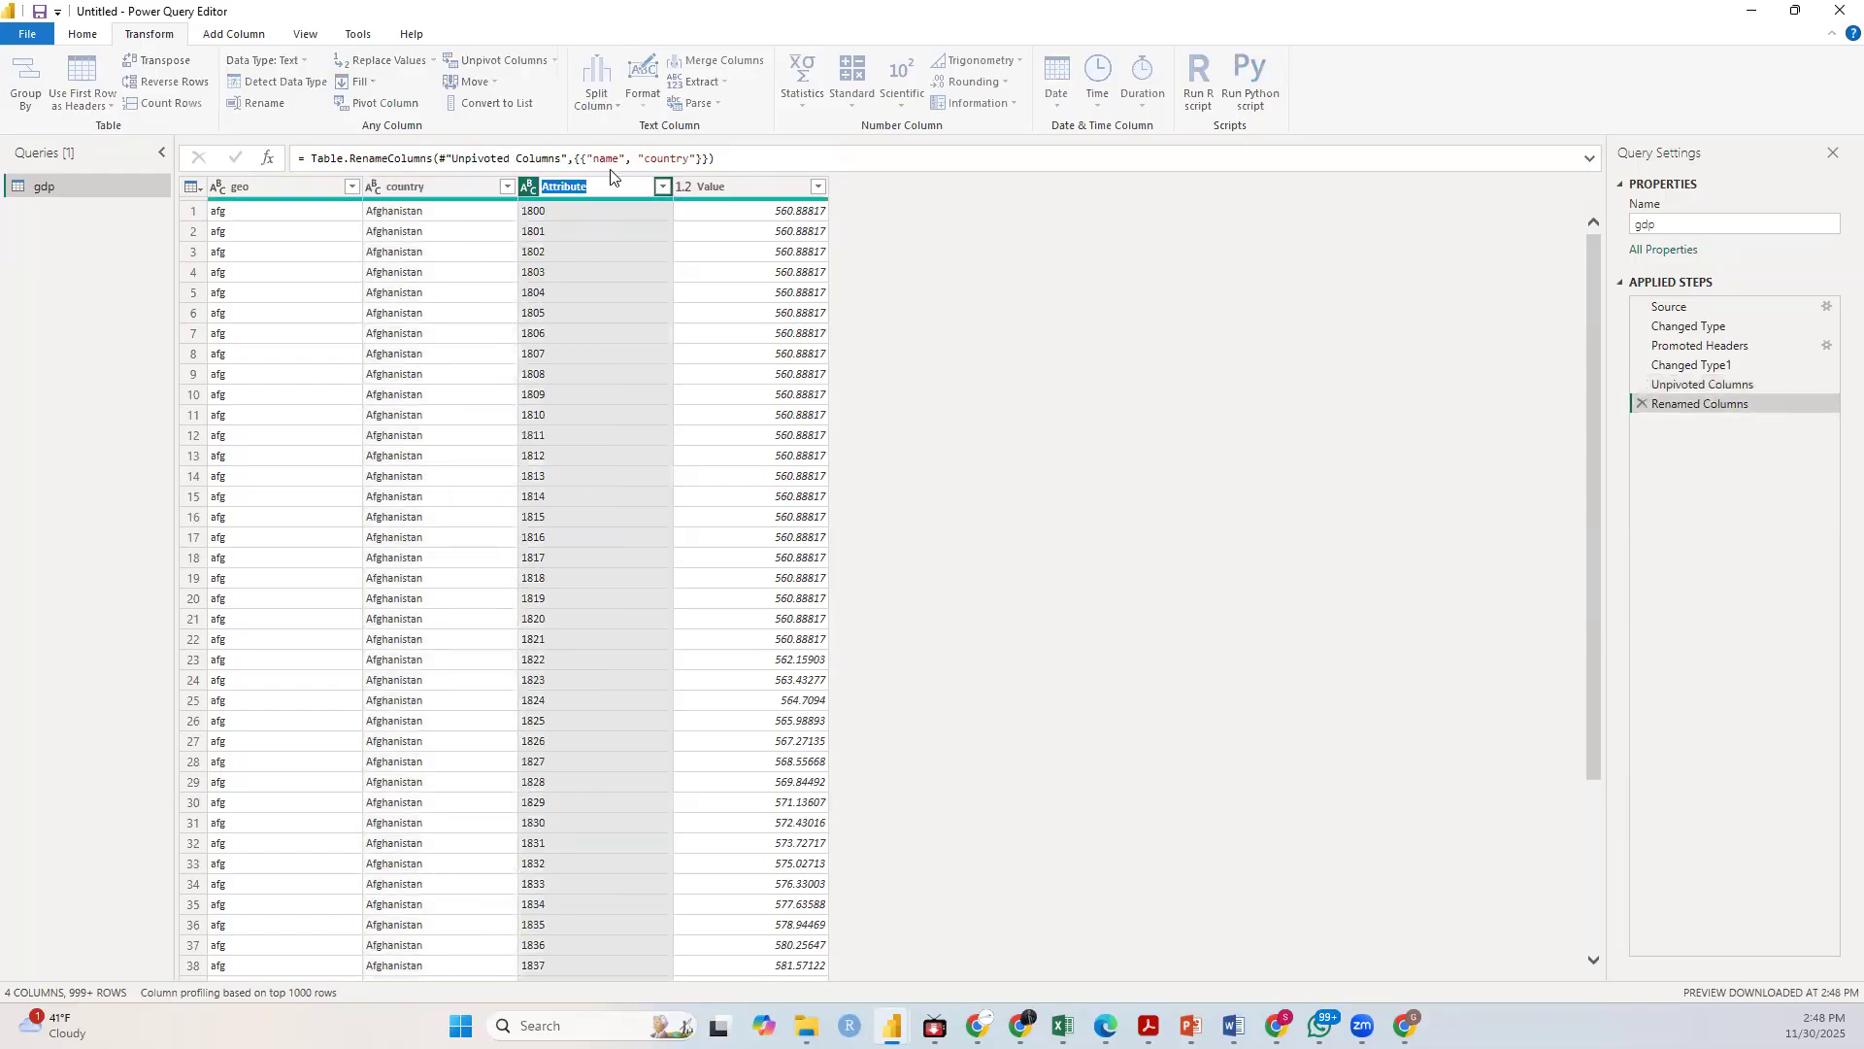
{"action": "type", "text": "year"}
{"action": "key", "text": "Return"}
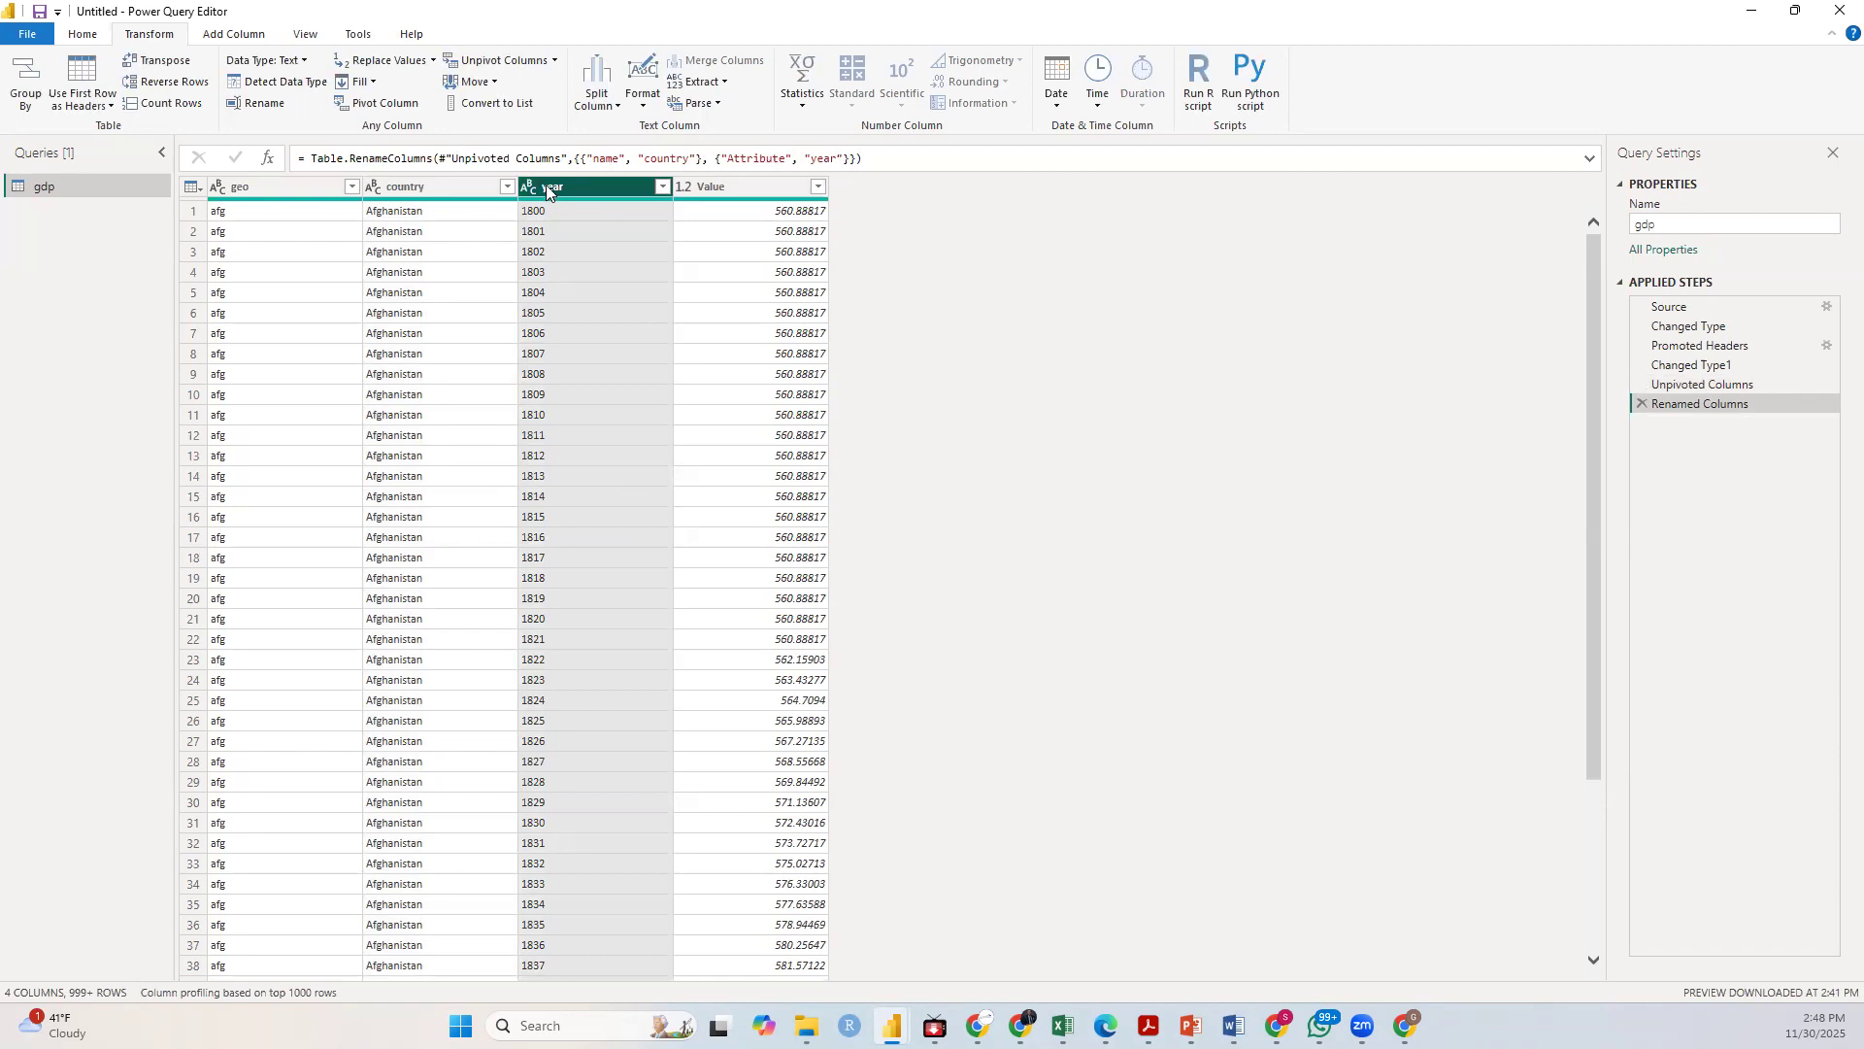
{"action": "left_click", "coordinate": [305, 62]}
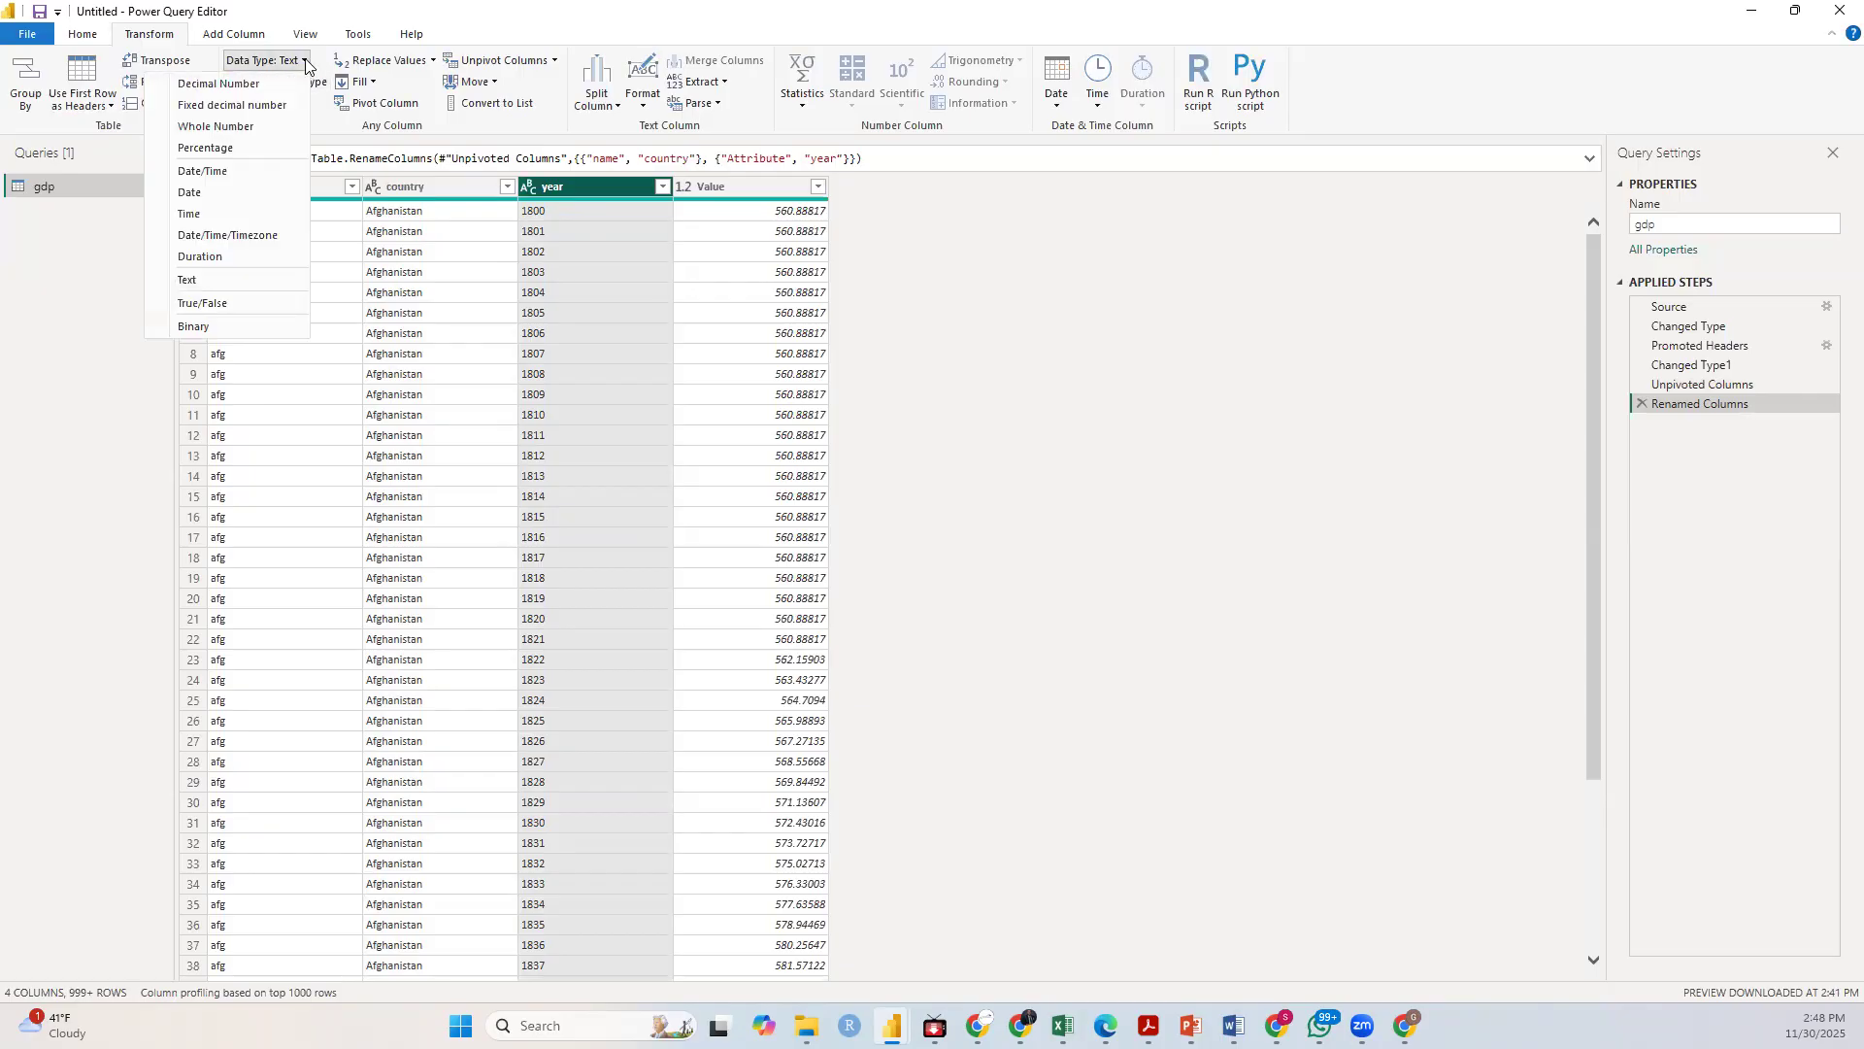
{"action": "left_click", "coordinate": [210, 129]}
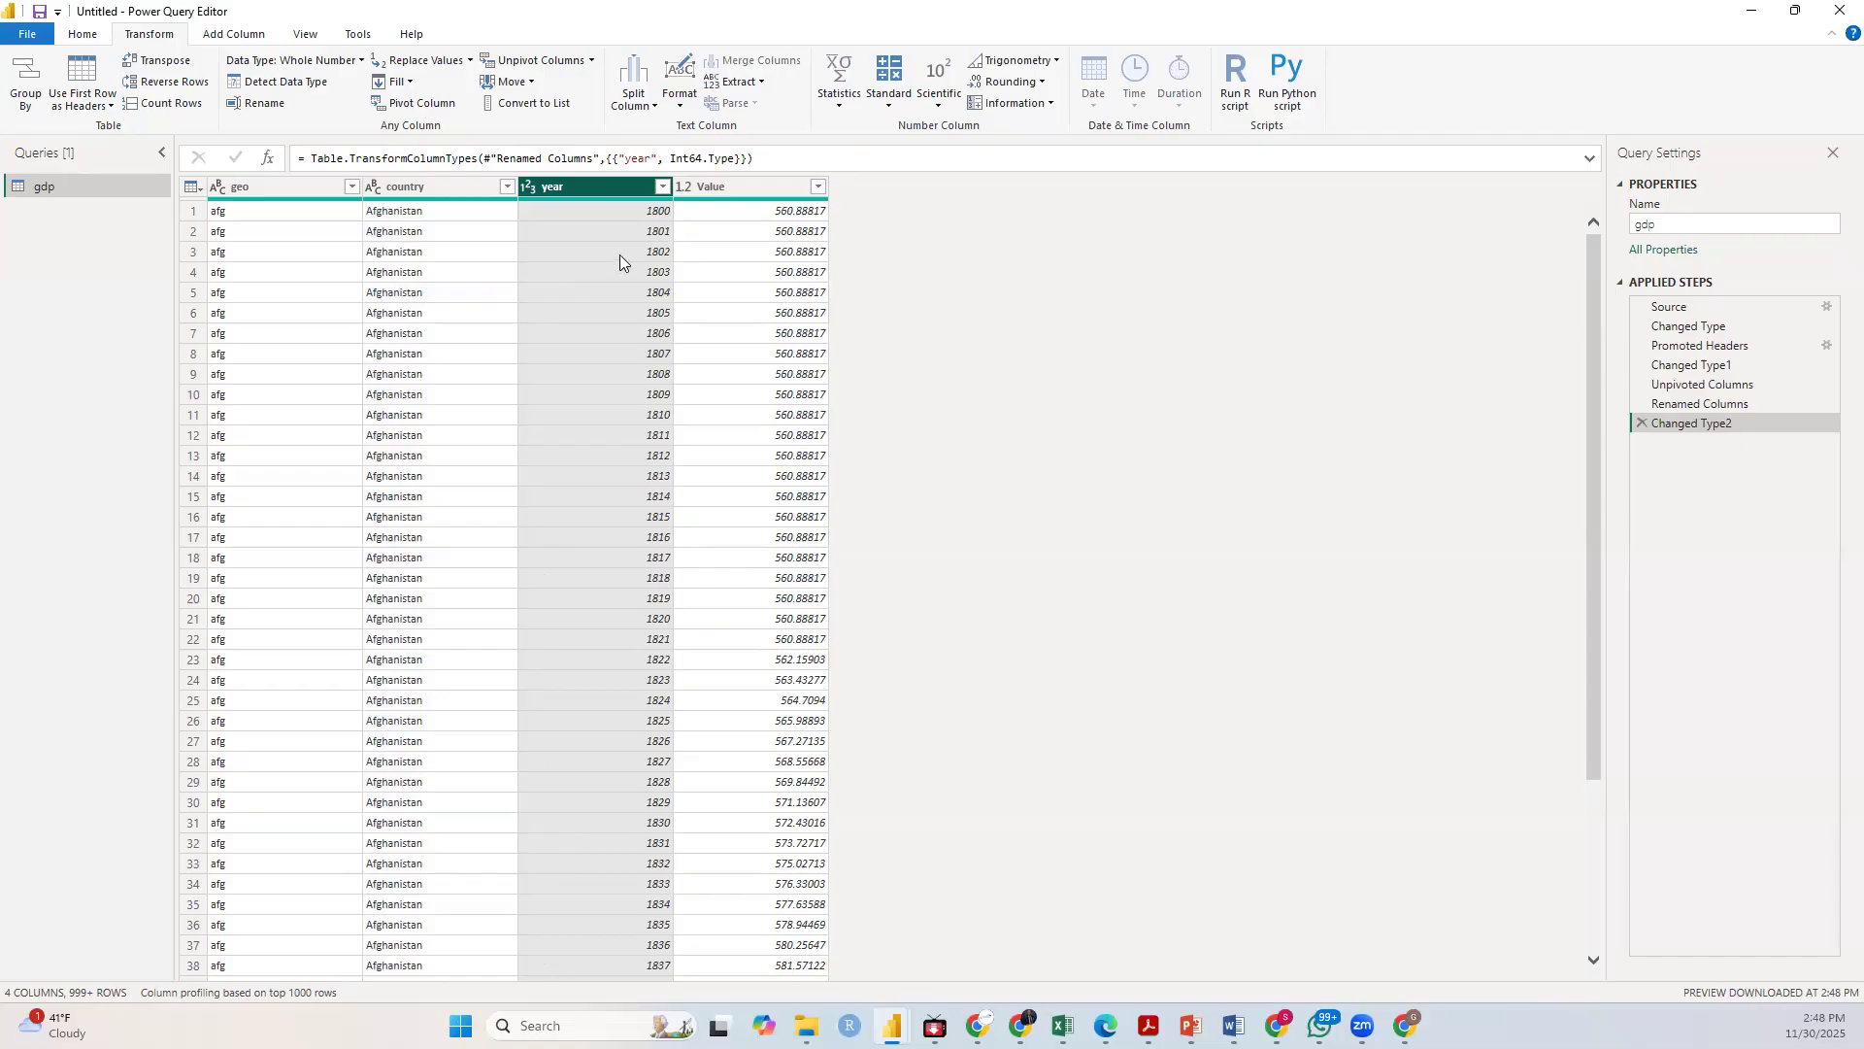
Step: Rename the Value column as gdp
{"action": "double_click", "coordinate": [732, 185]}
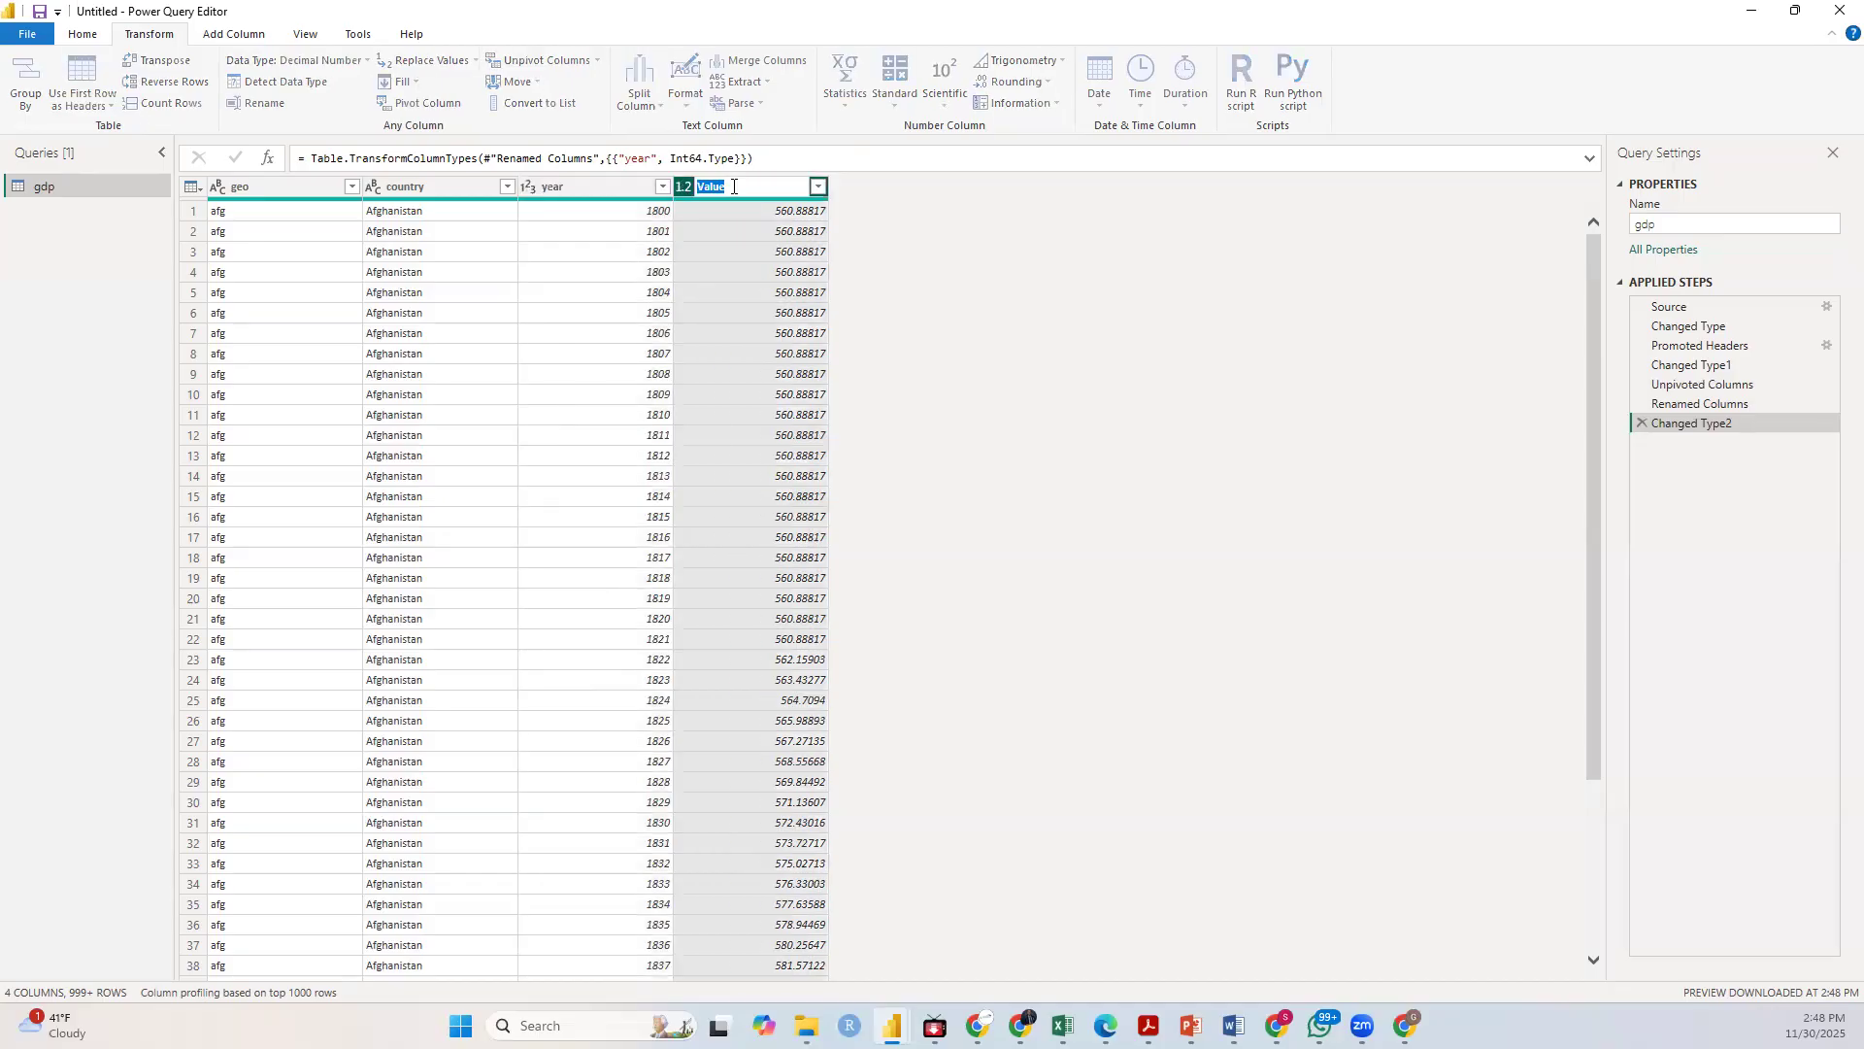
{"action": "type", "text": "gdp"}
{"action": "left_click", "coordinate": [877, 212]}
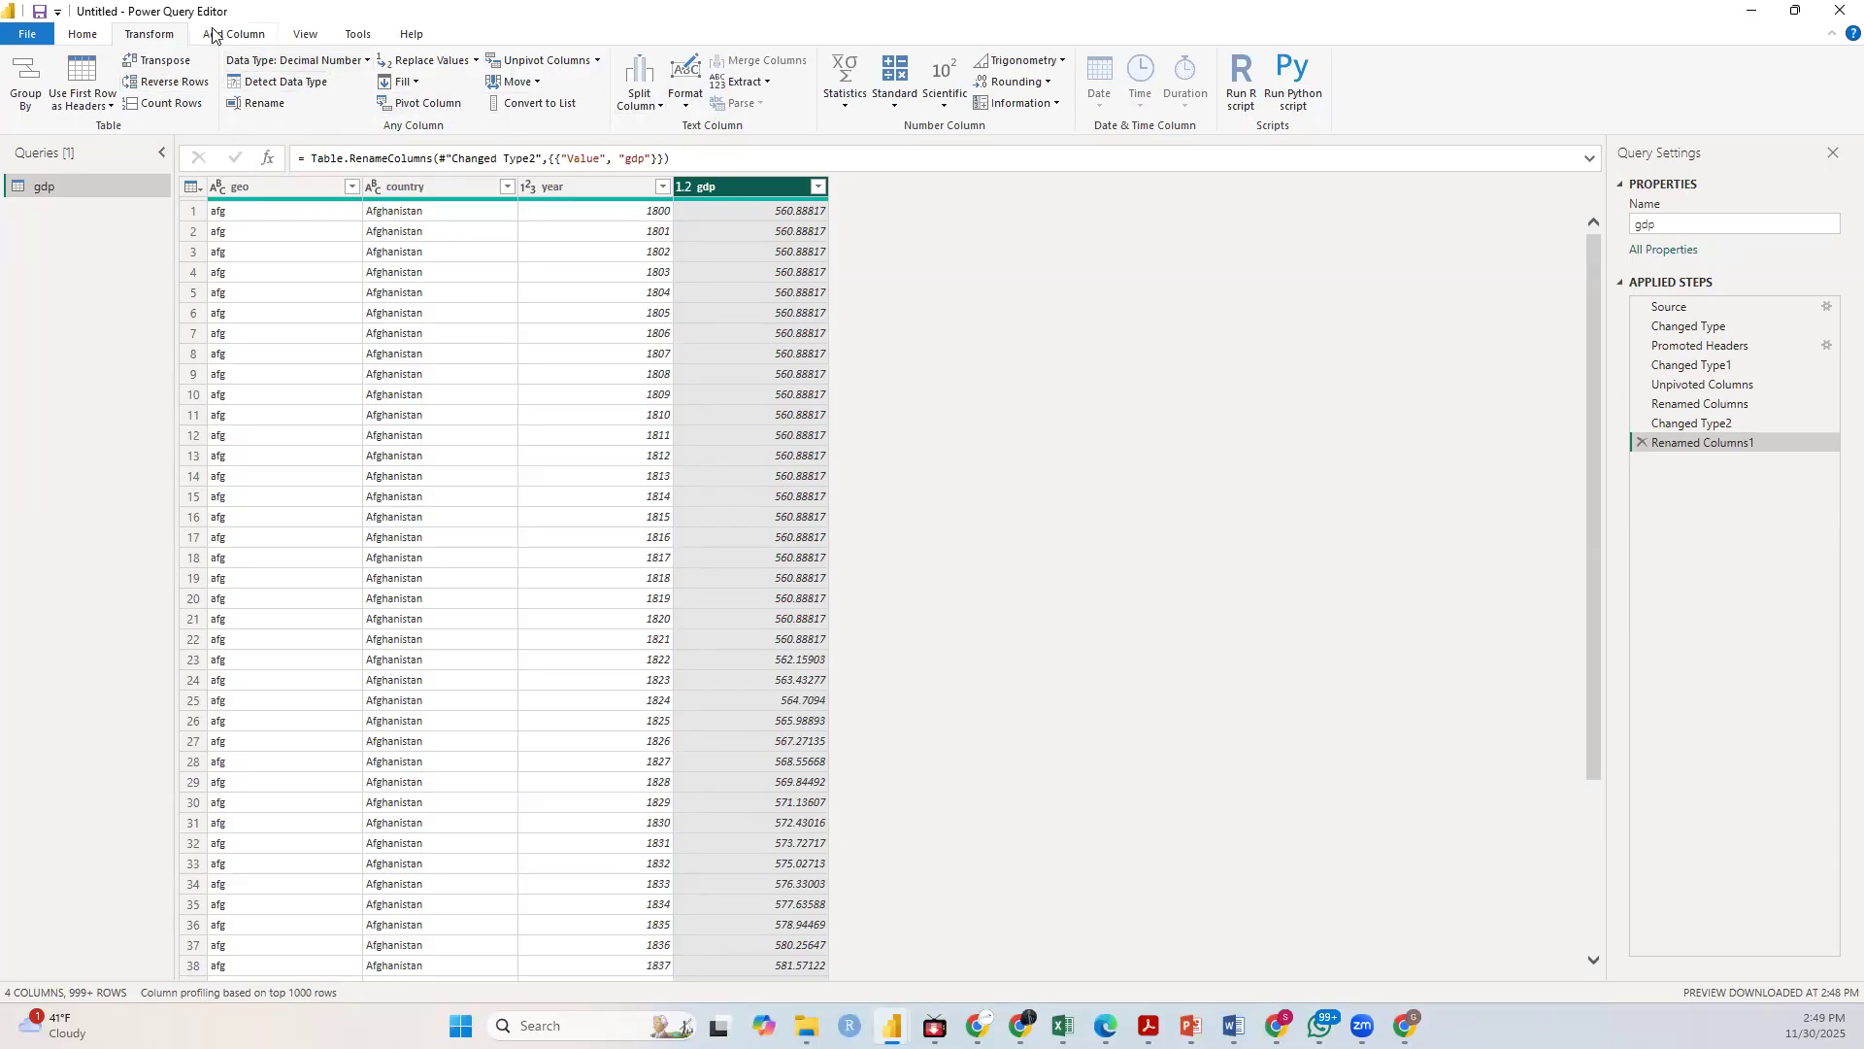
Step: Apply the query changes to the gdp table and close the Power Query Editor
{"action": "left_click", "coordinate": [93, 38]}
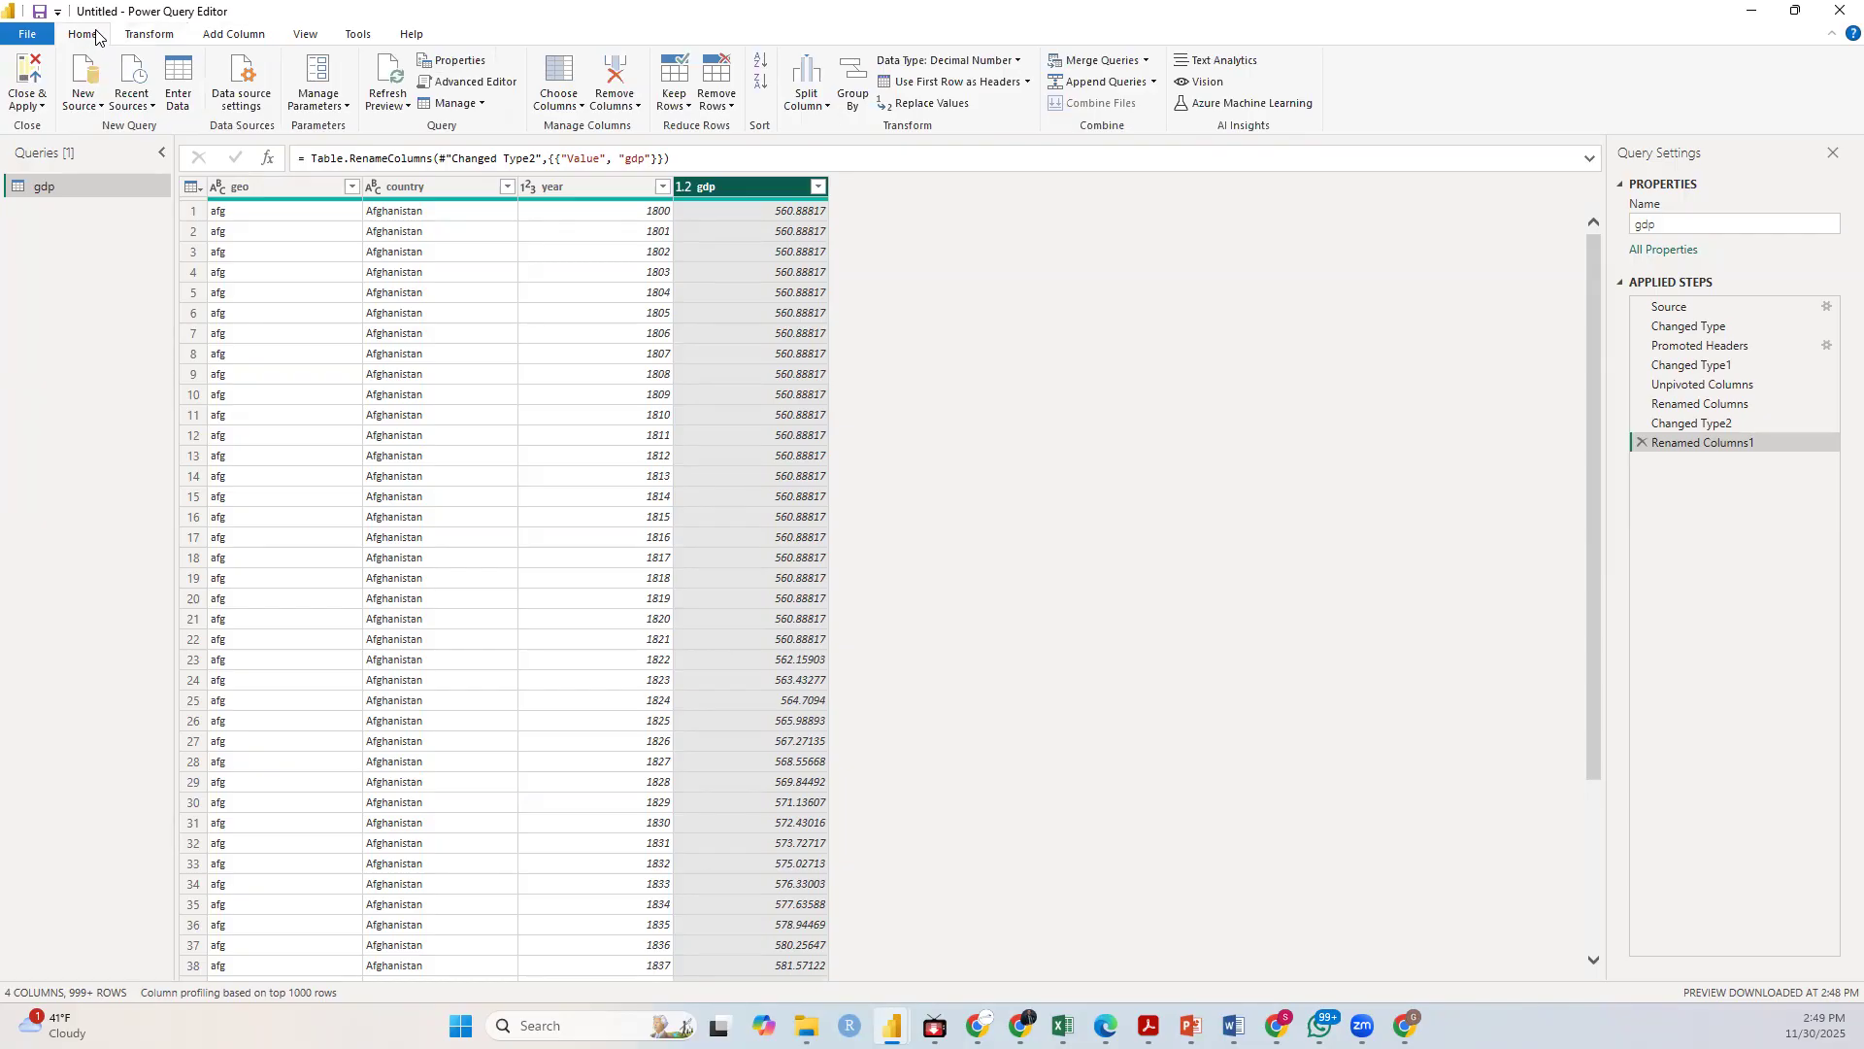
{"action": "left_click", "coordinate": [941, 58]}
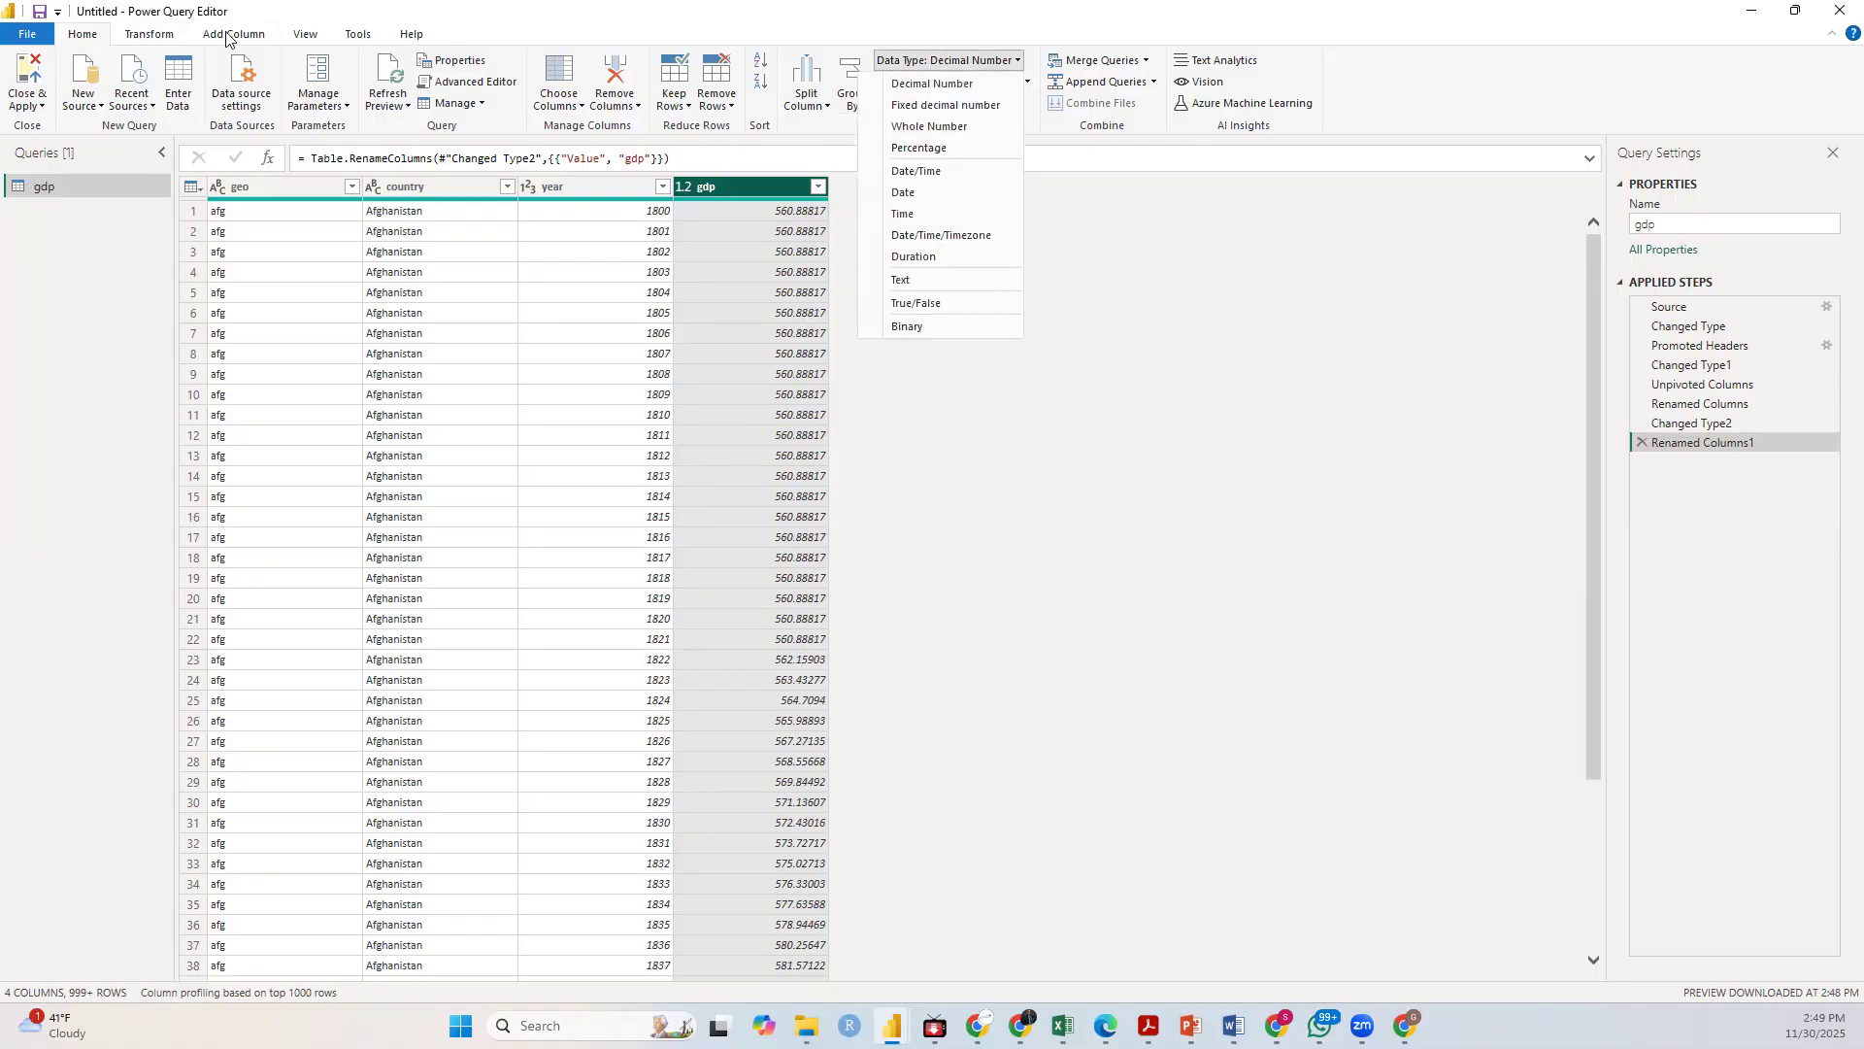
{"action": "left_click", "coordinate": [143, 36]}
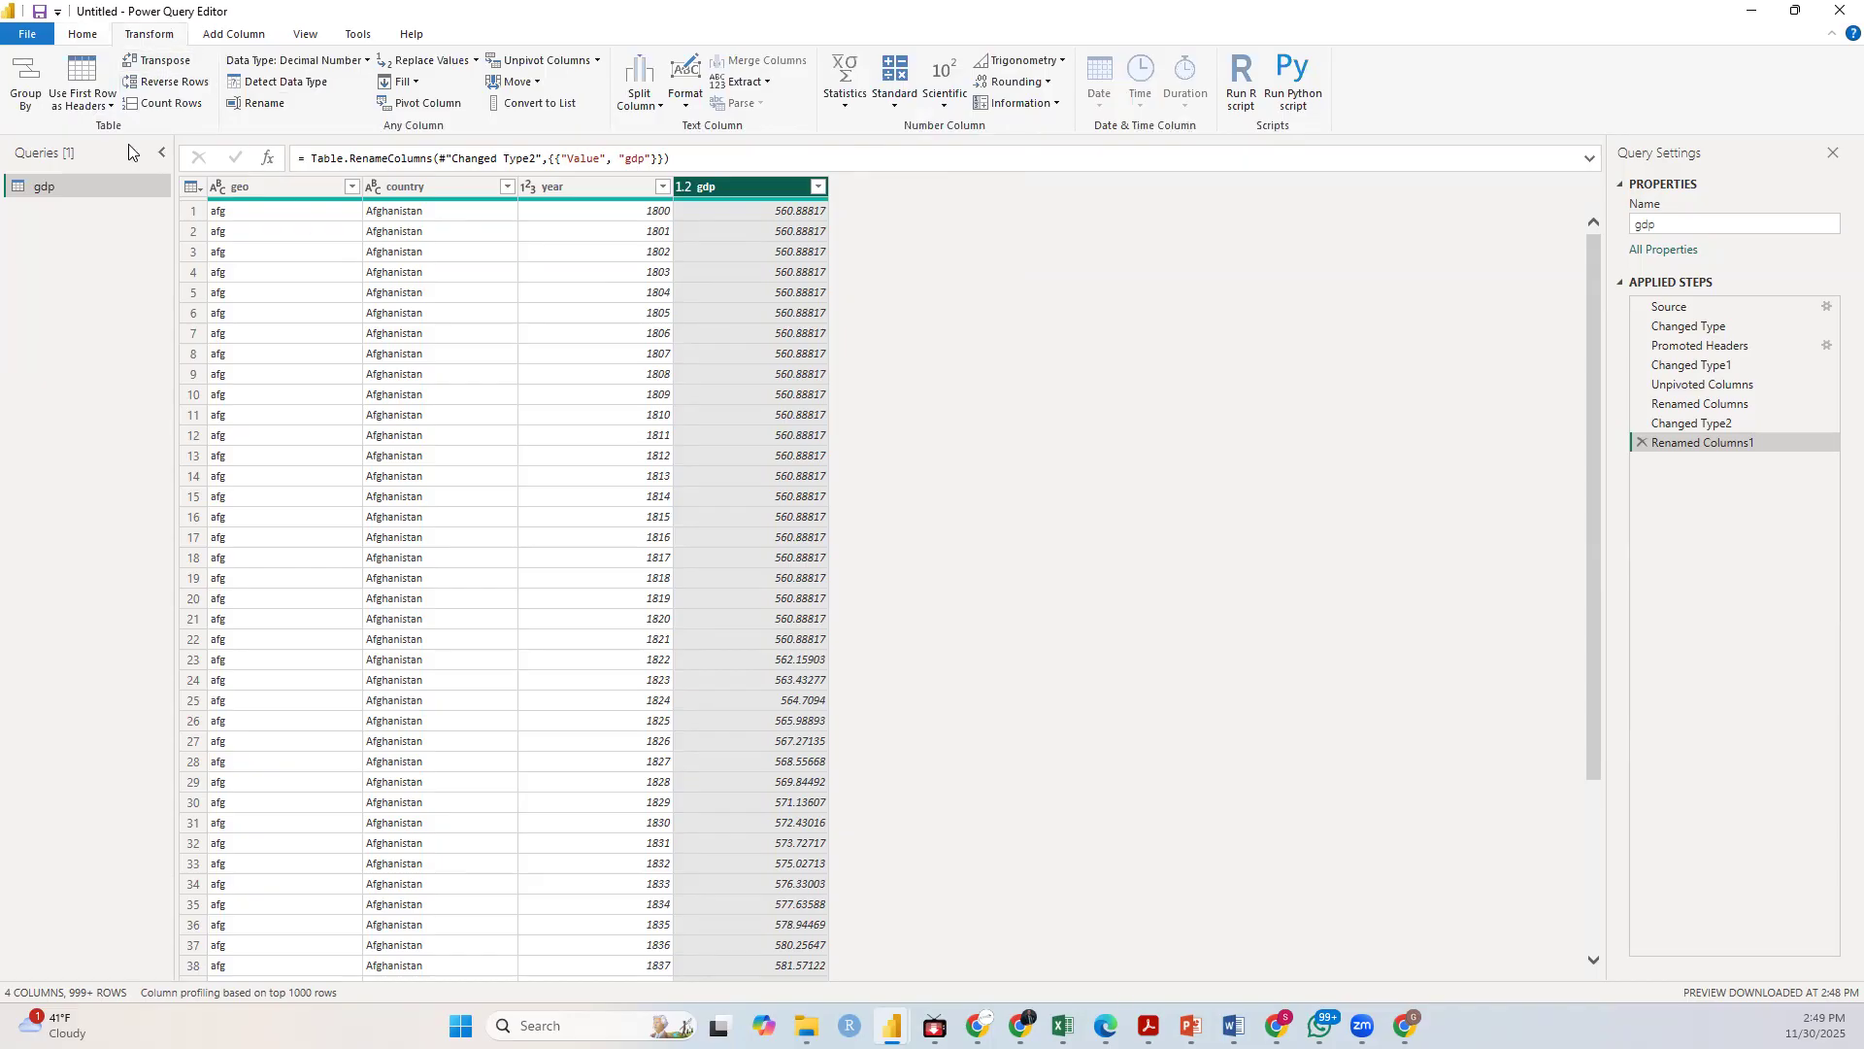
{"action": "left_click", "coordinate": [82, 36]}
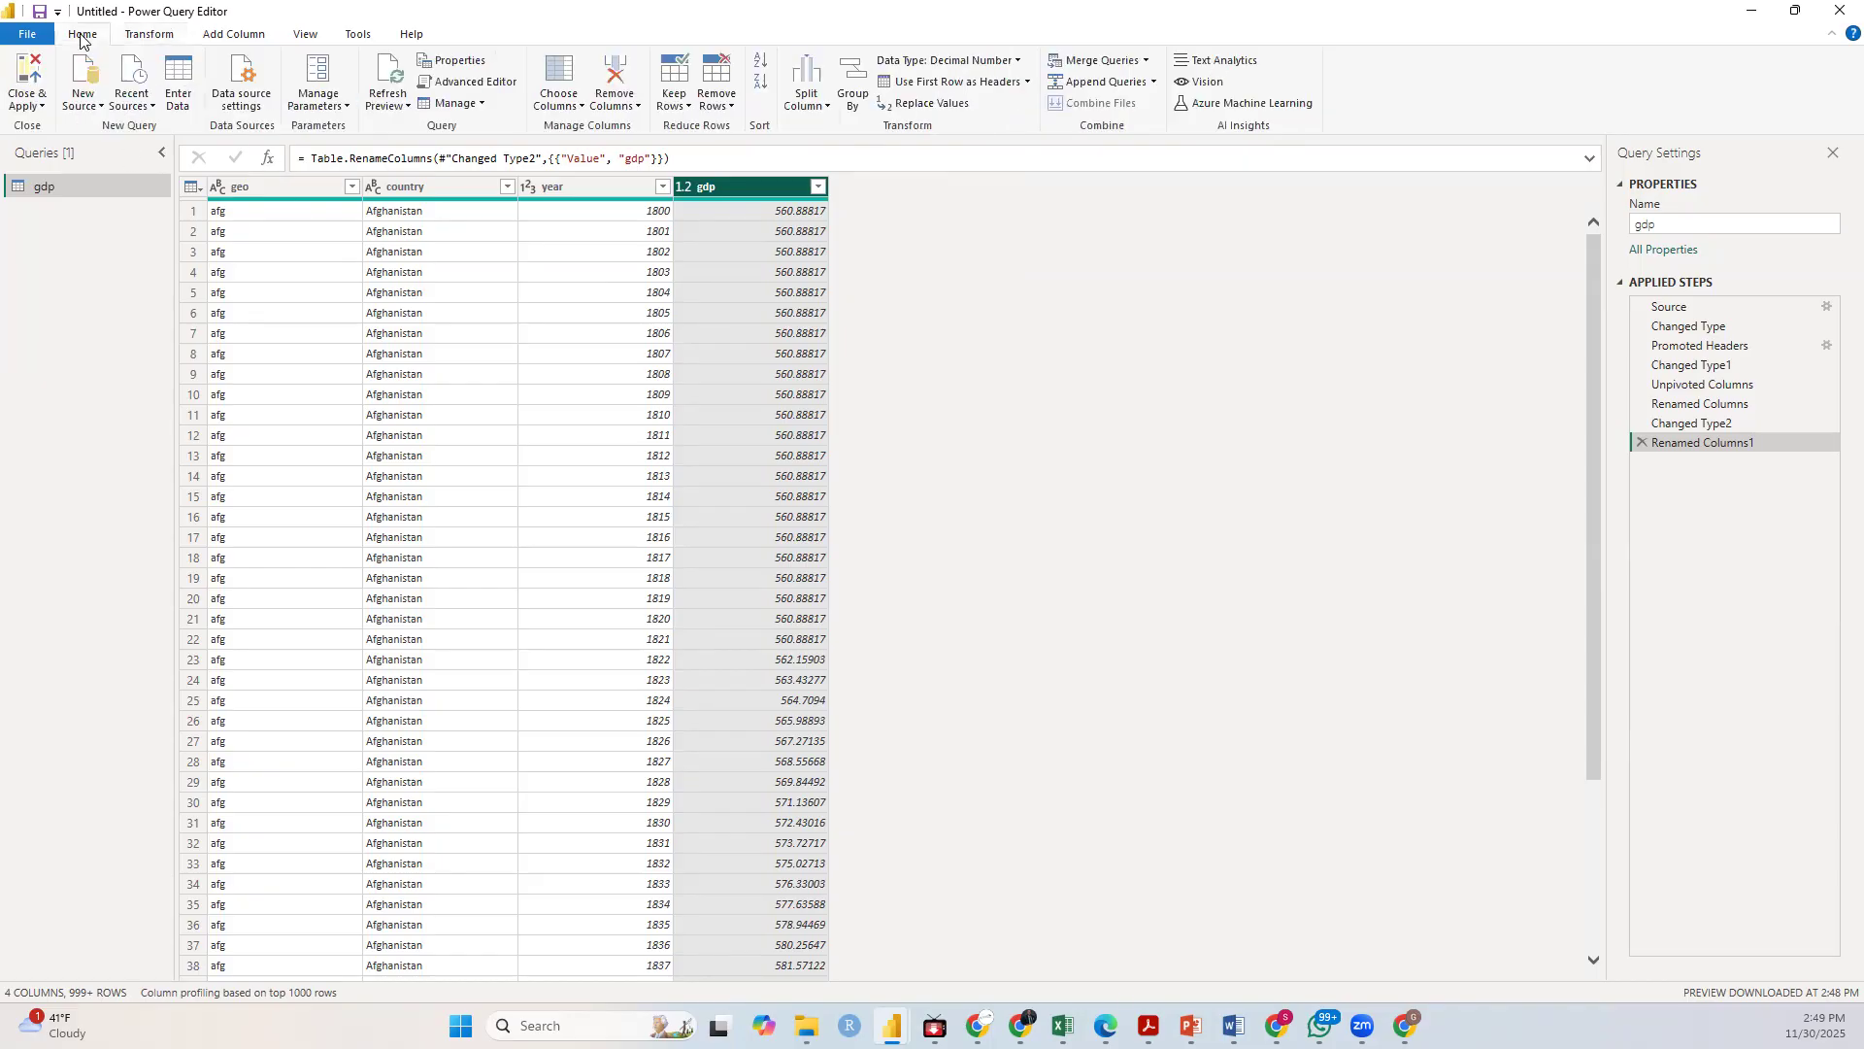
{"action": "left_click", "coordinate": [29, 105]}
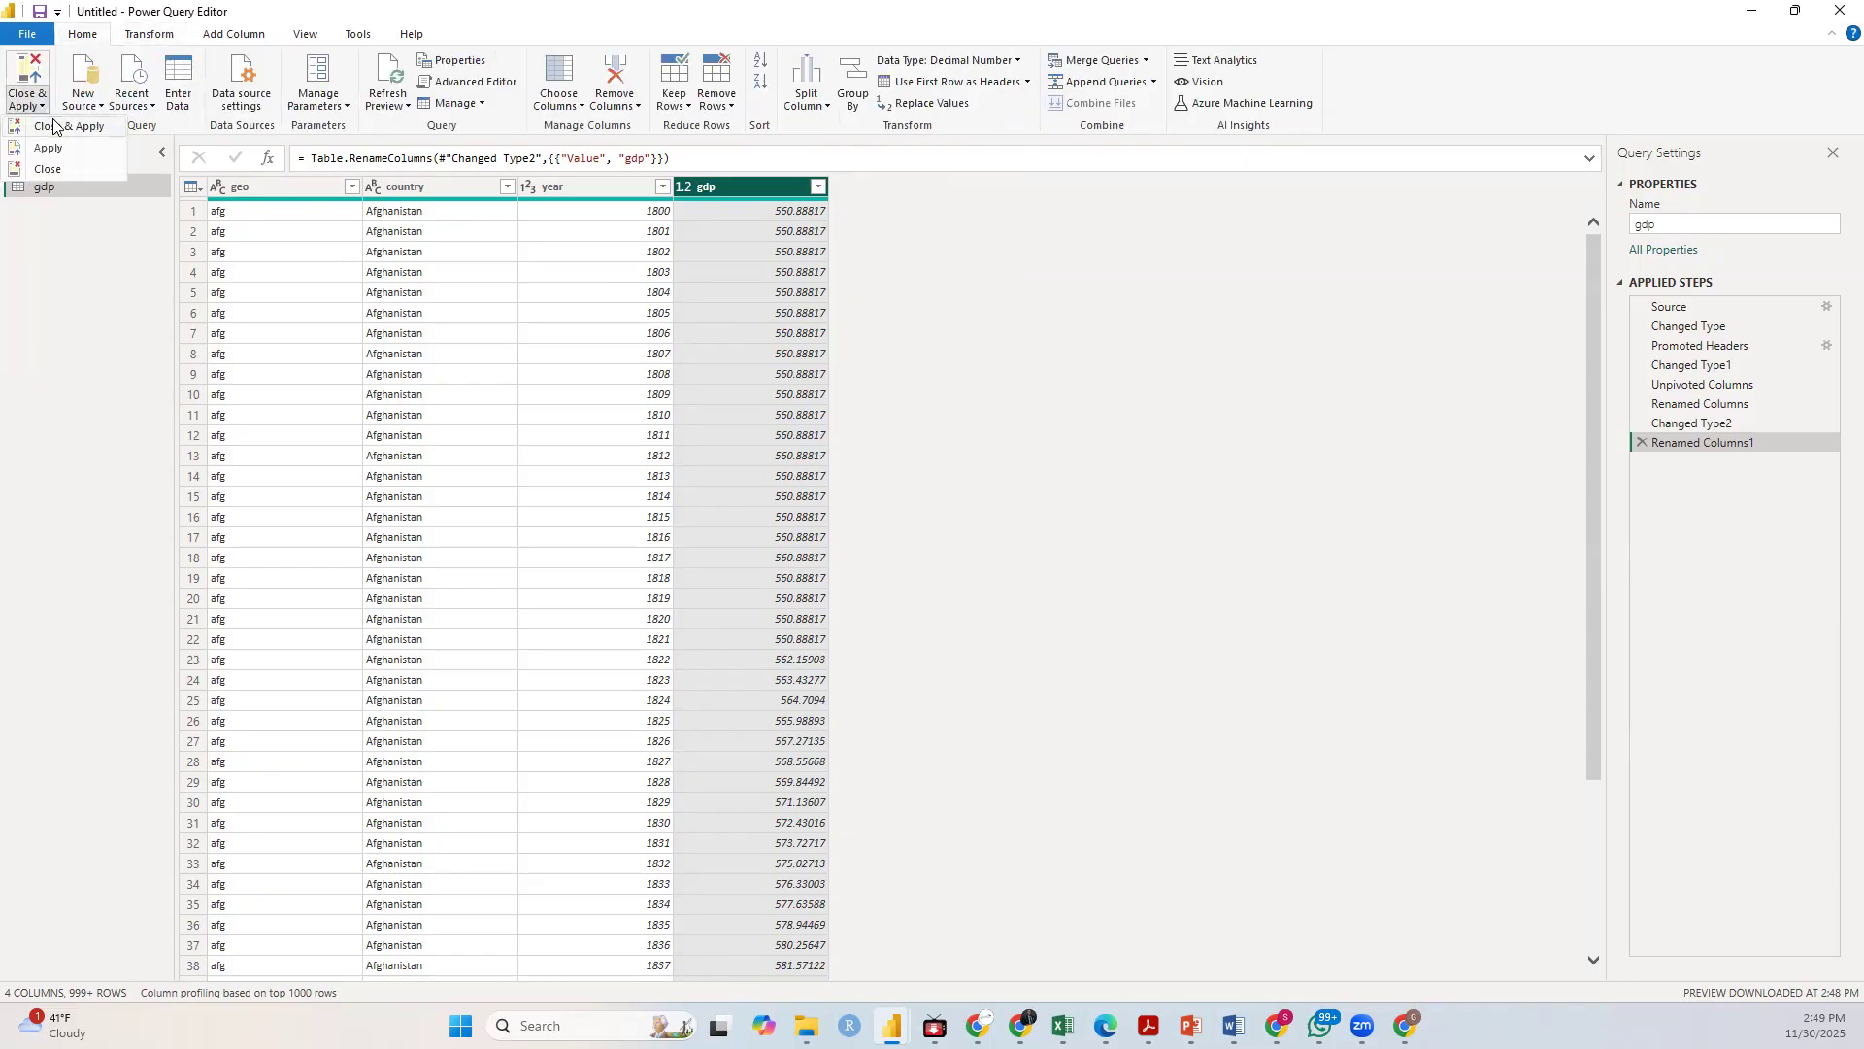
{"action": "left_click", "coordinate": [54, 126]}
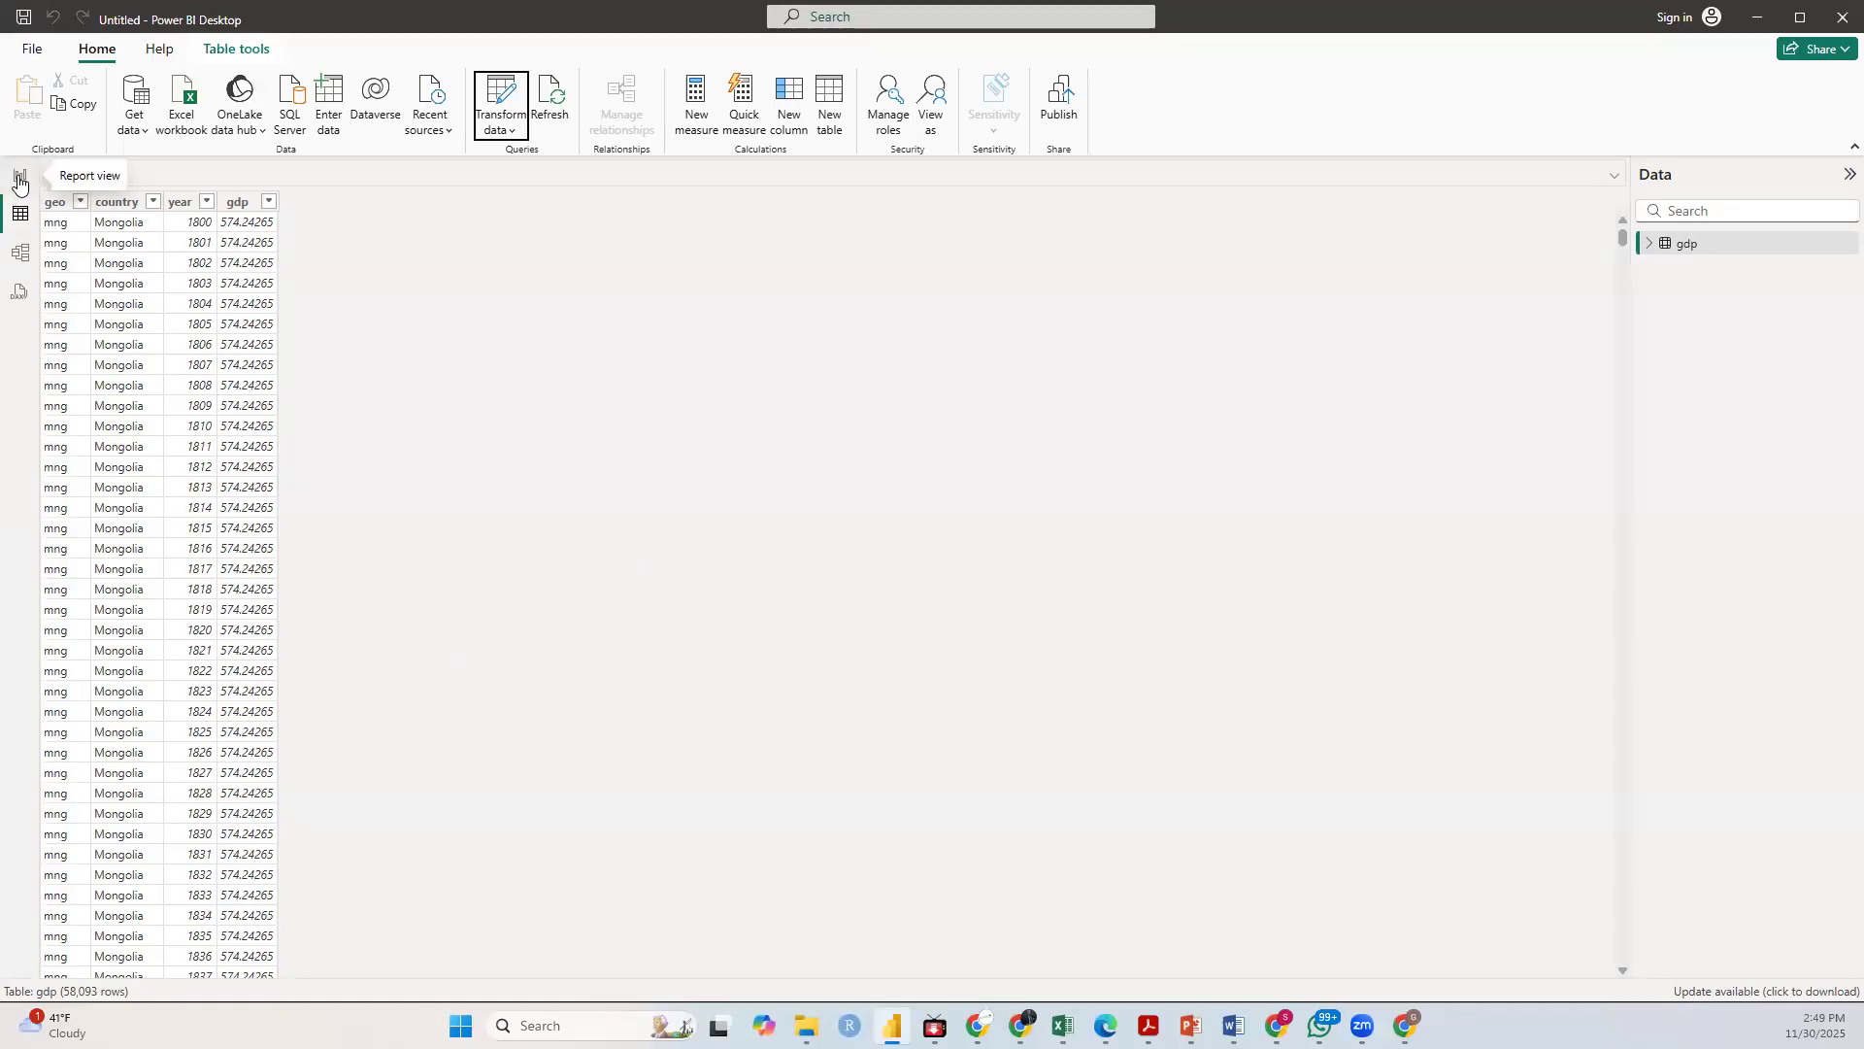
Step: Look over the loaded gdp table and the empty report canvas, returning to the table view
{"action": "left_click", "coordinate": [247, 201]}
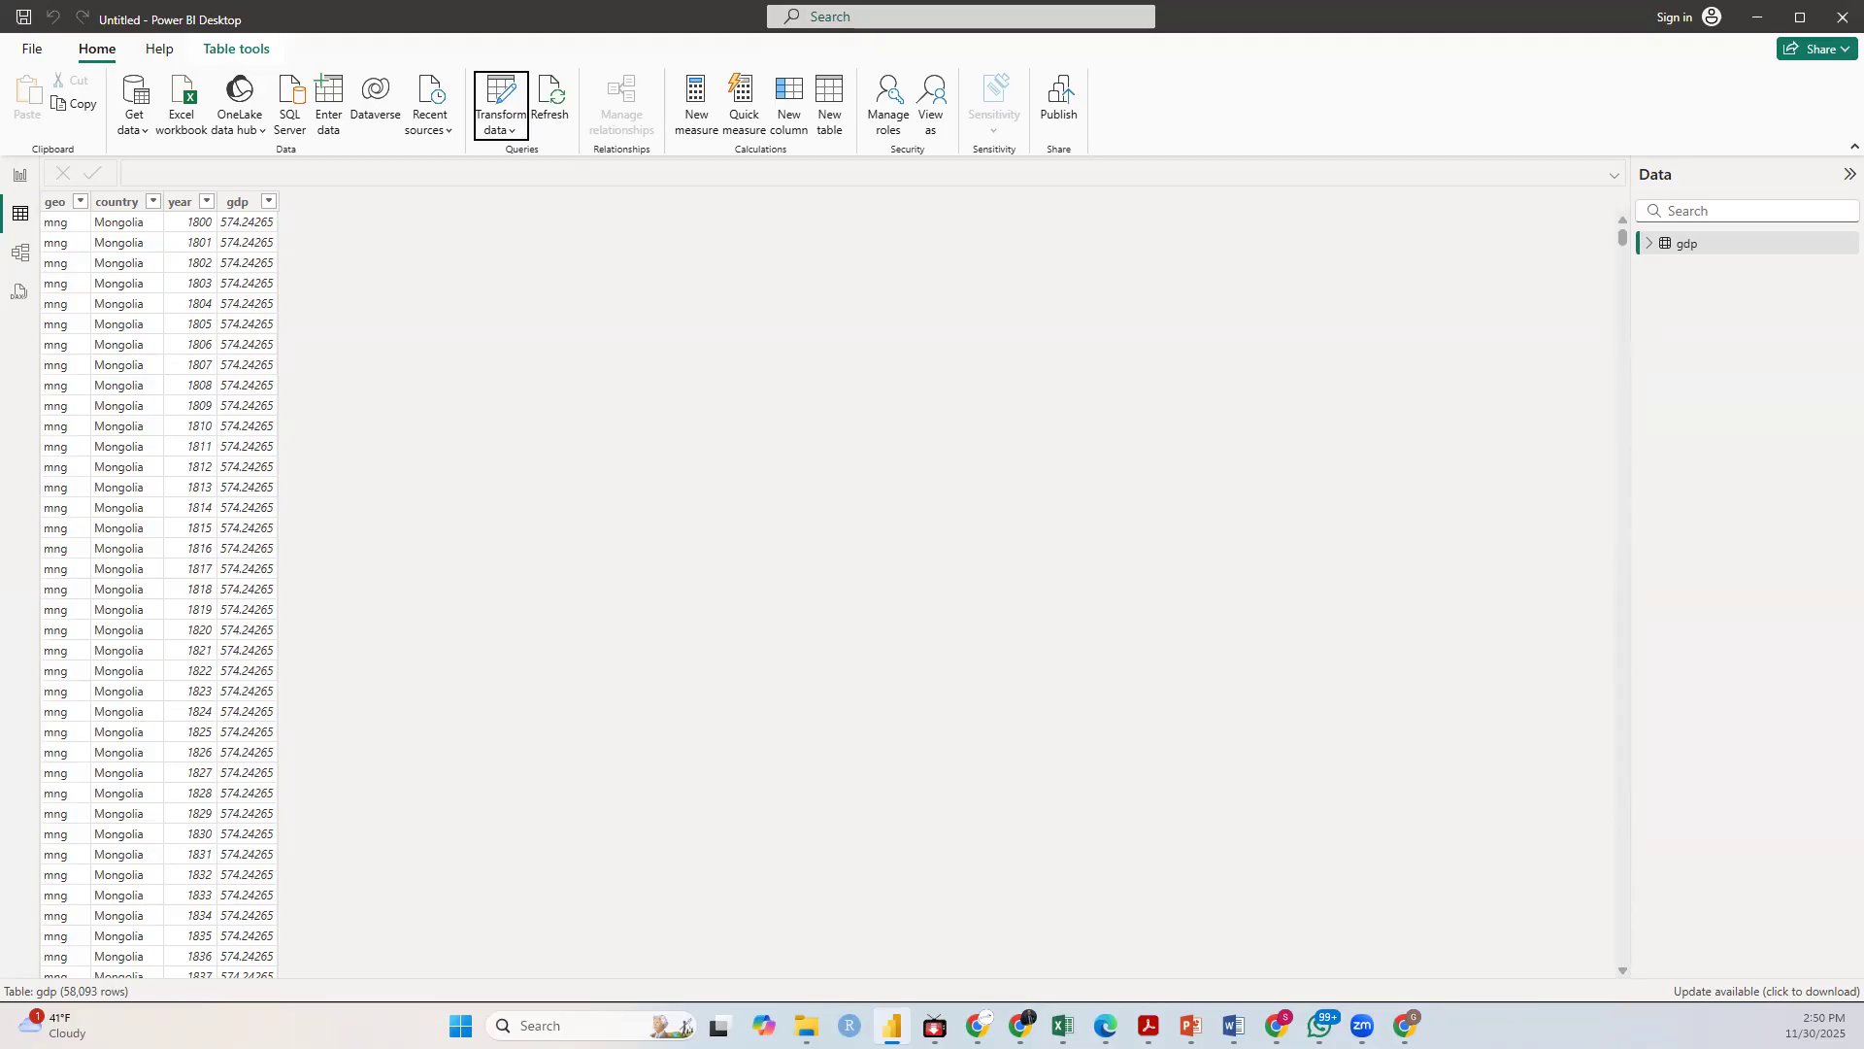
{"action": "left_click", "coordinate": [21, 178]}
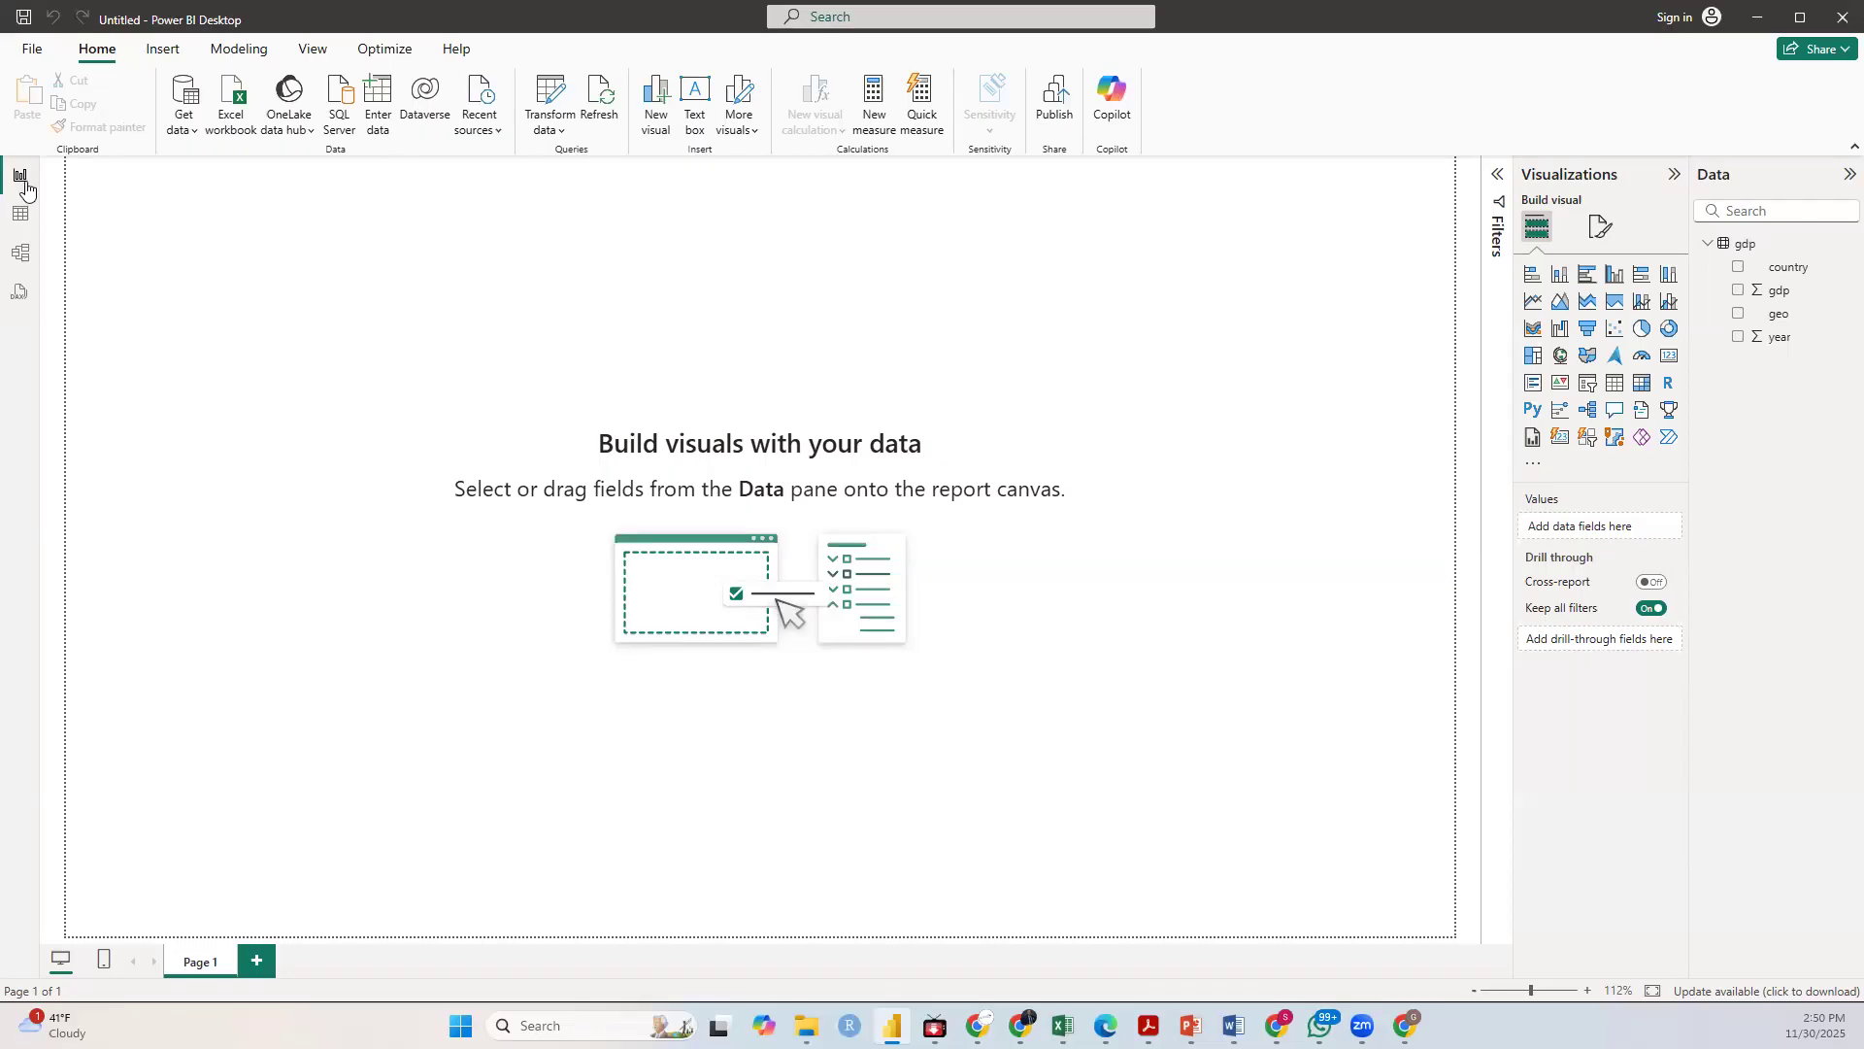
{"action": "left_click", "coordinate": [20, 214]}
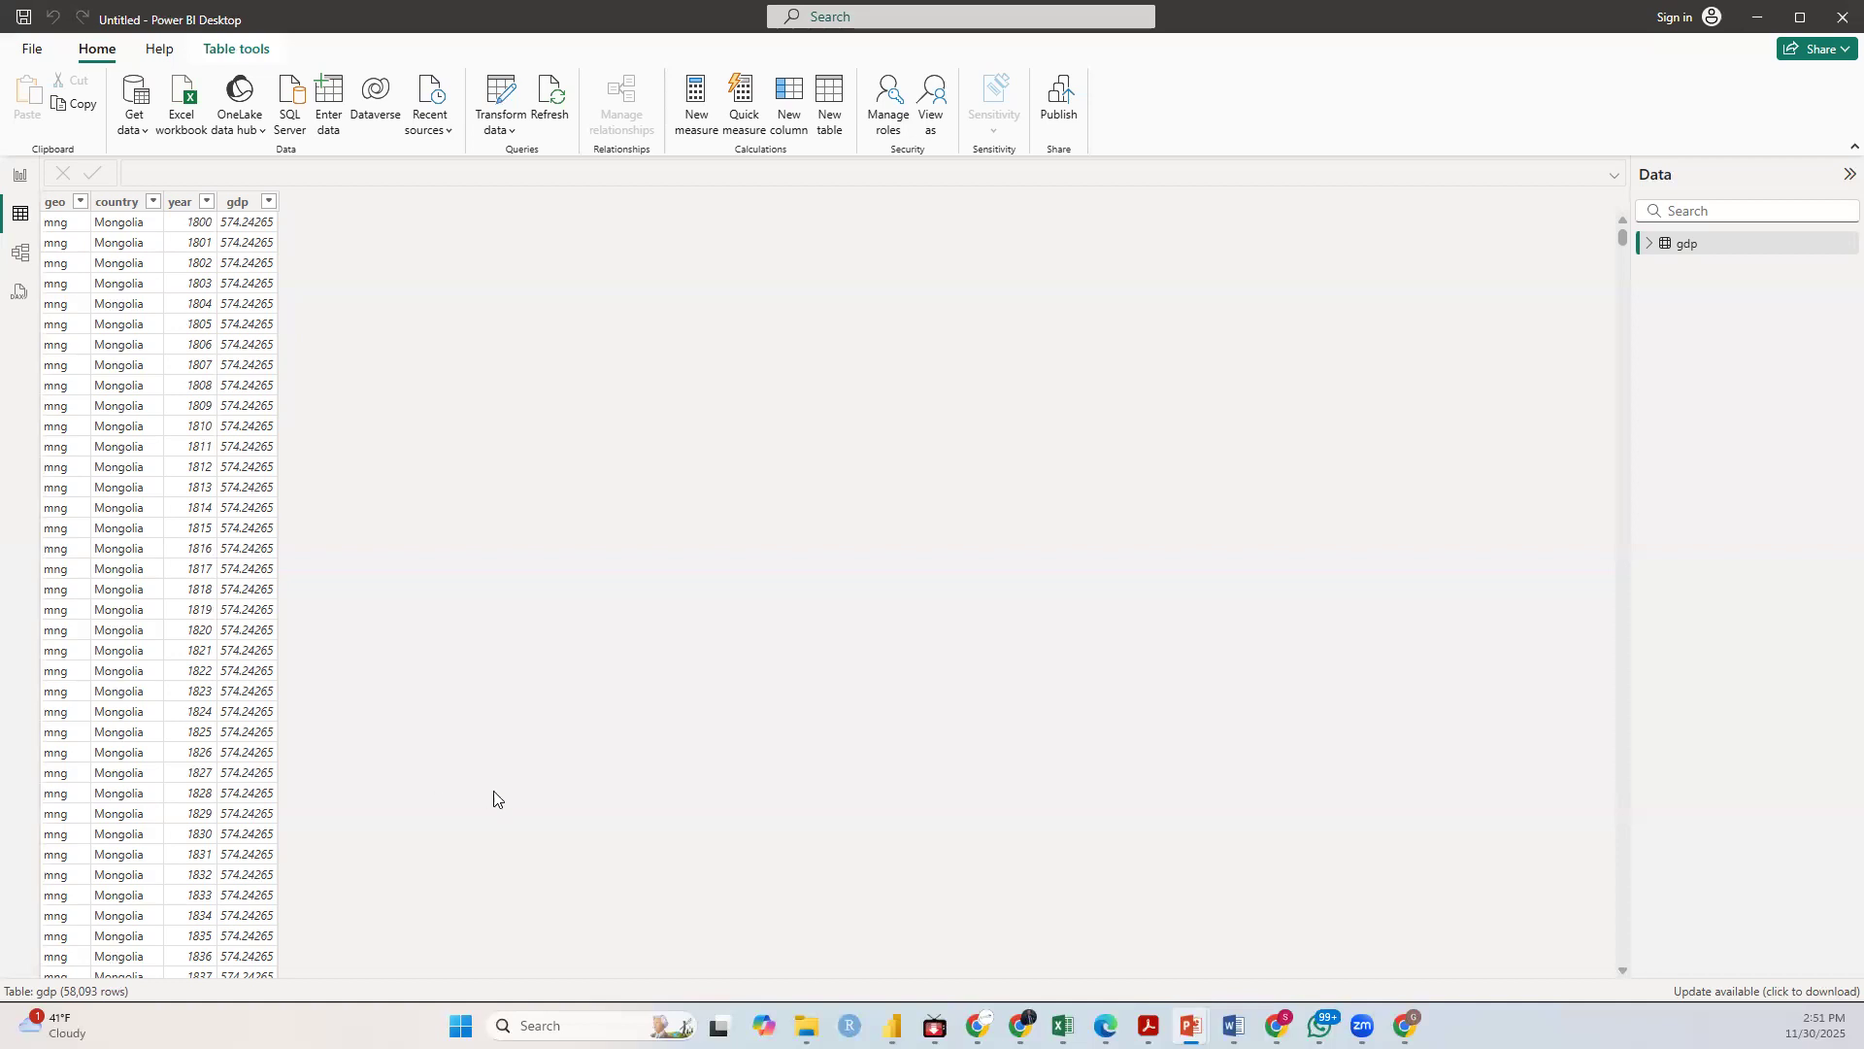
Step: Create a measure in the gdp table defined as Average gdp = AVERAGE(gdp[gdp])
{"action": "right_click", "coordinate": [1686, 249]}
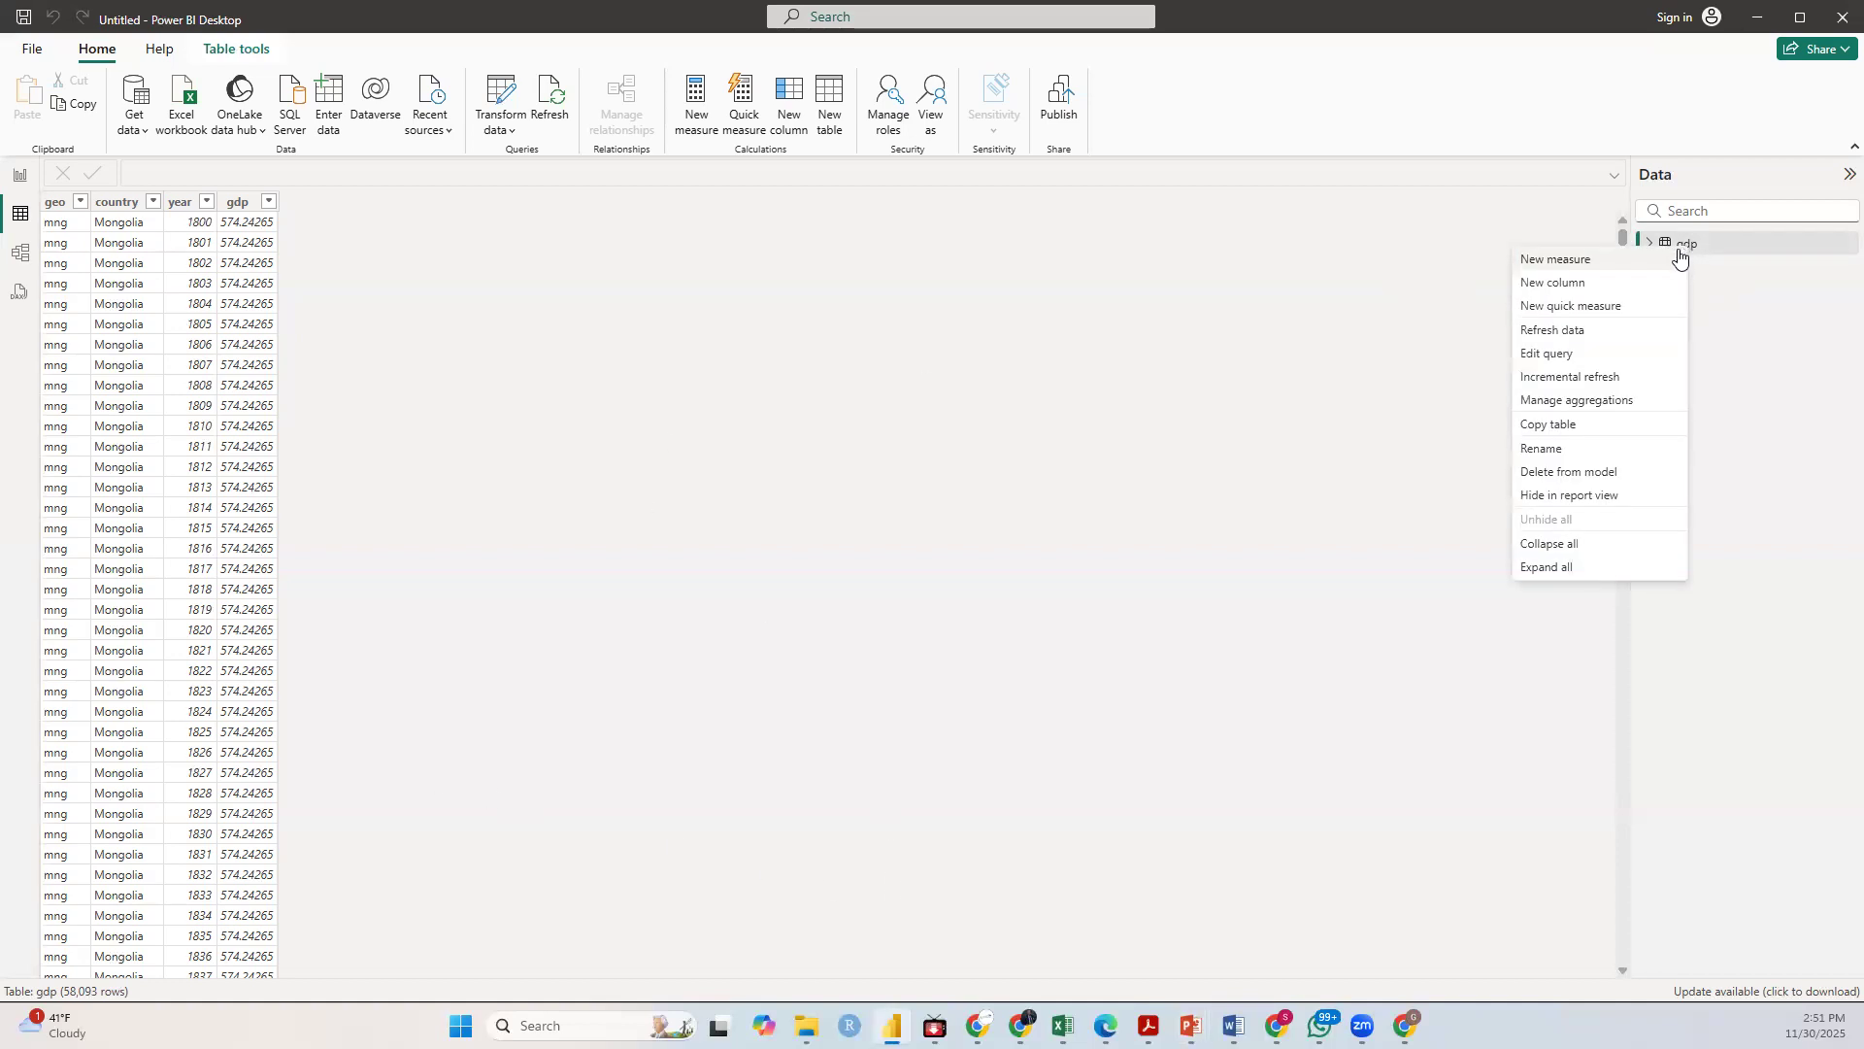
{"action": "left_click", "coordinate": [1562, 259]}
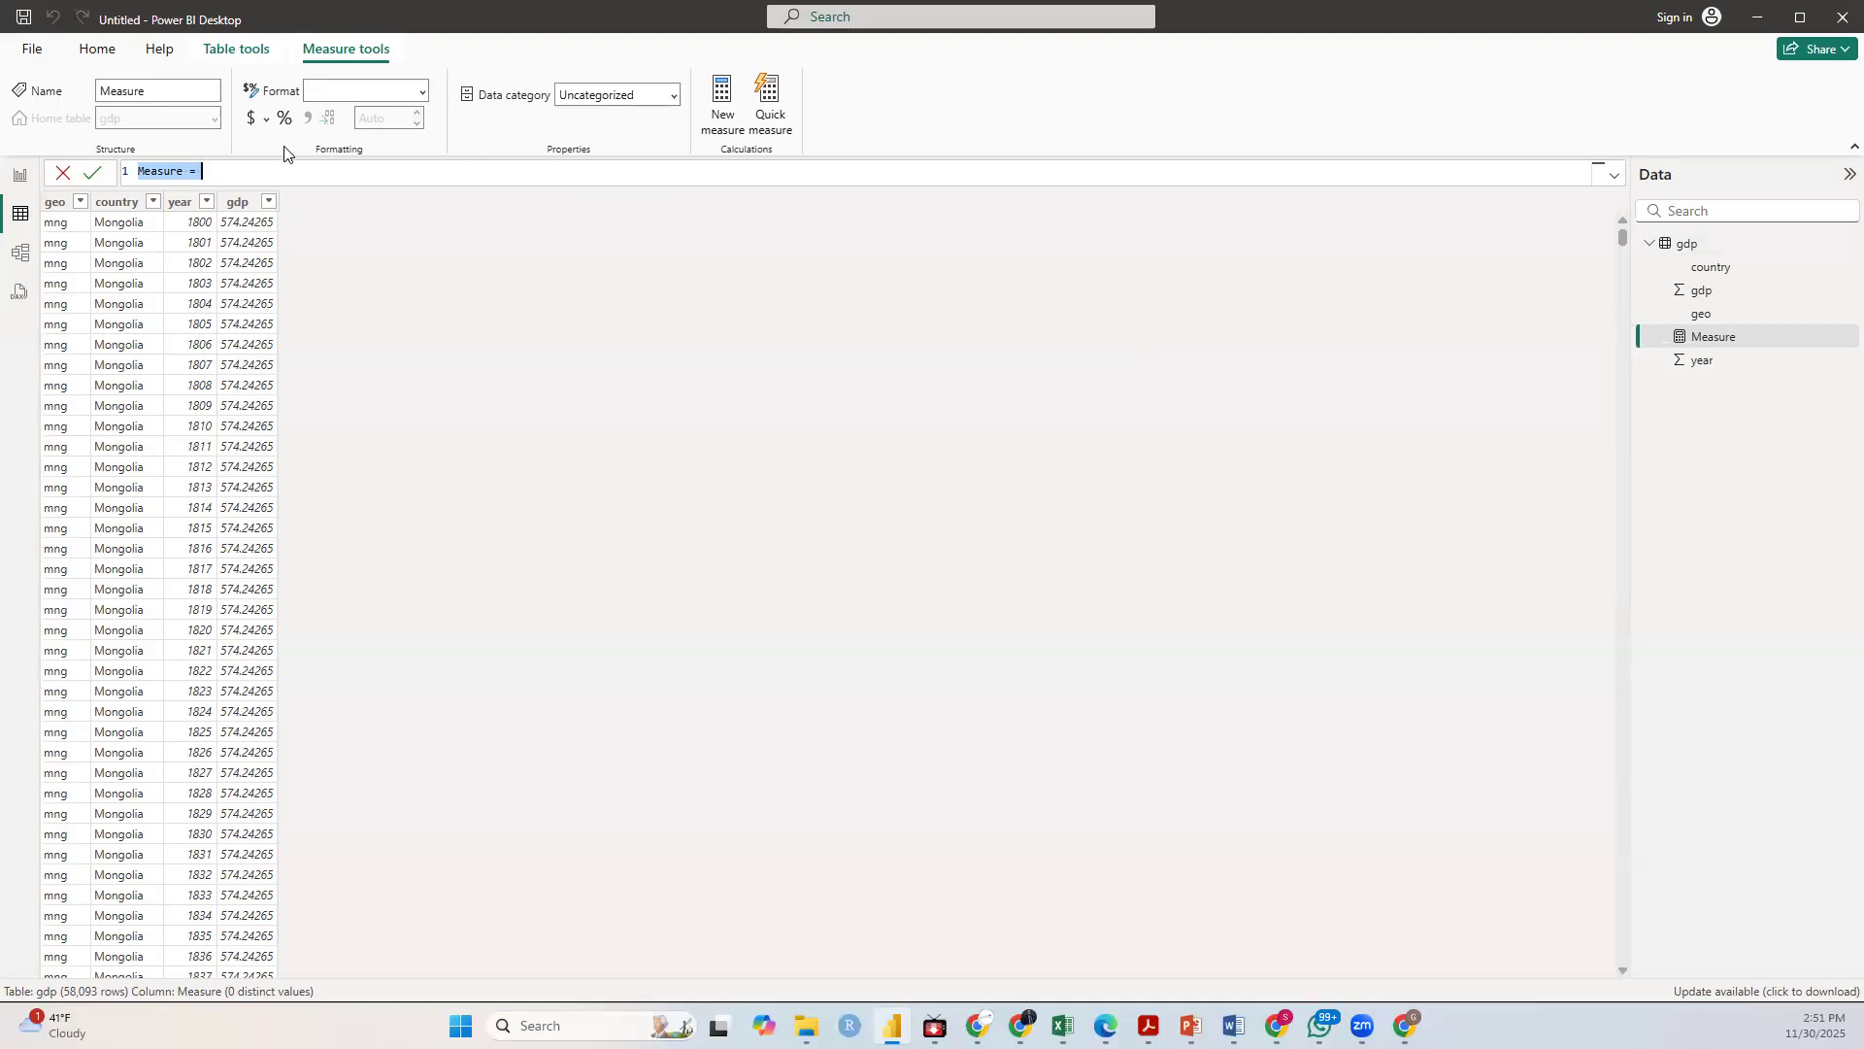
{"action": "type", "text": "Average gdp=aver"}
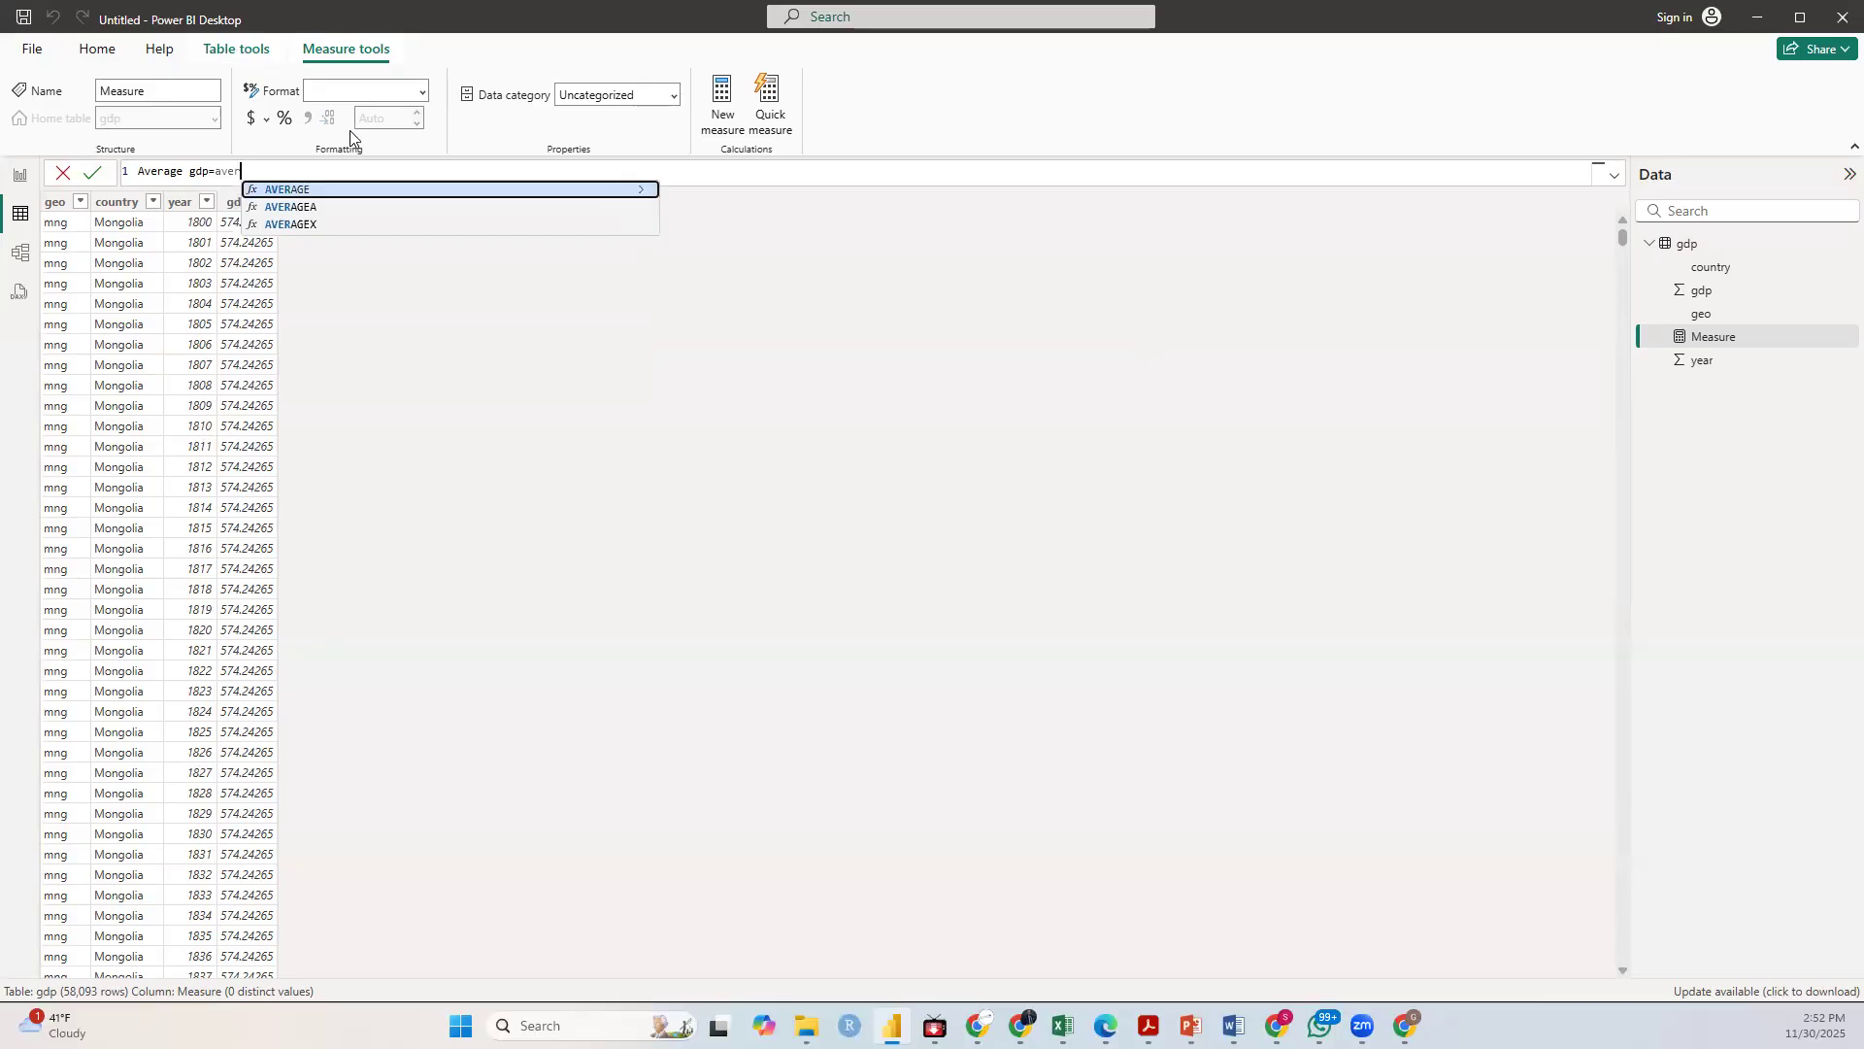
{"action": "left_click", "coordinate": [297, 189]}
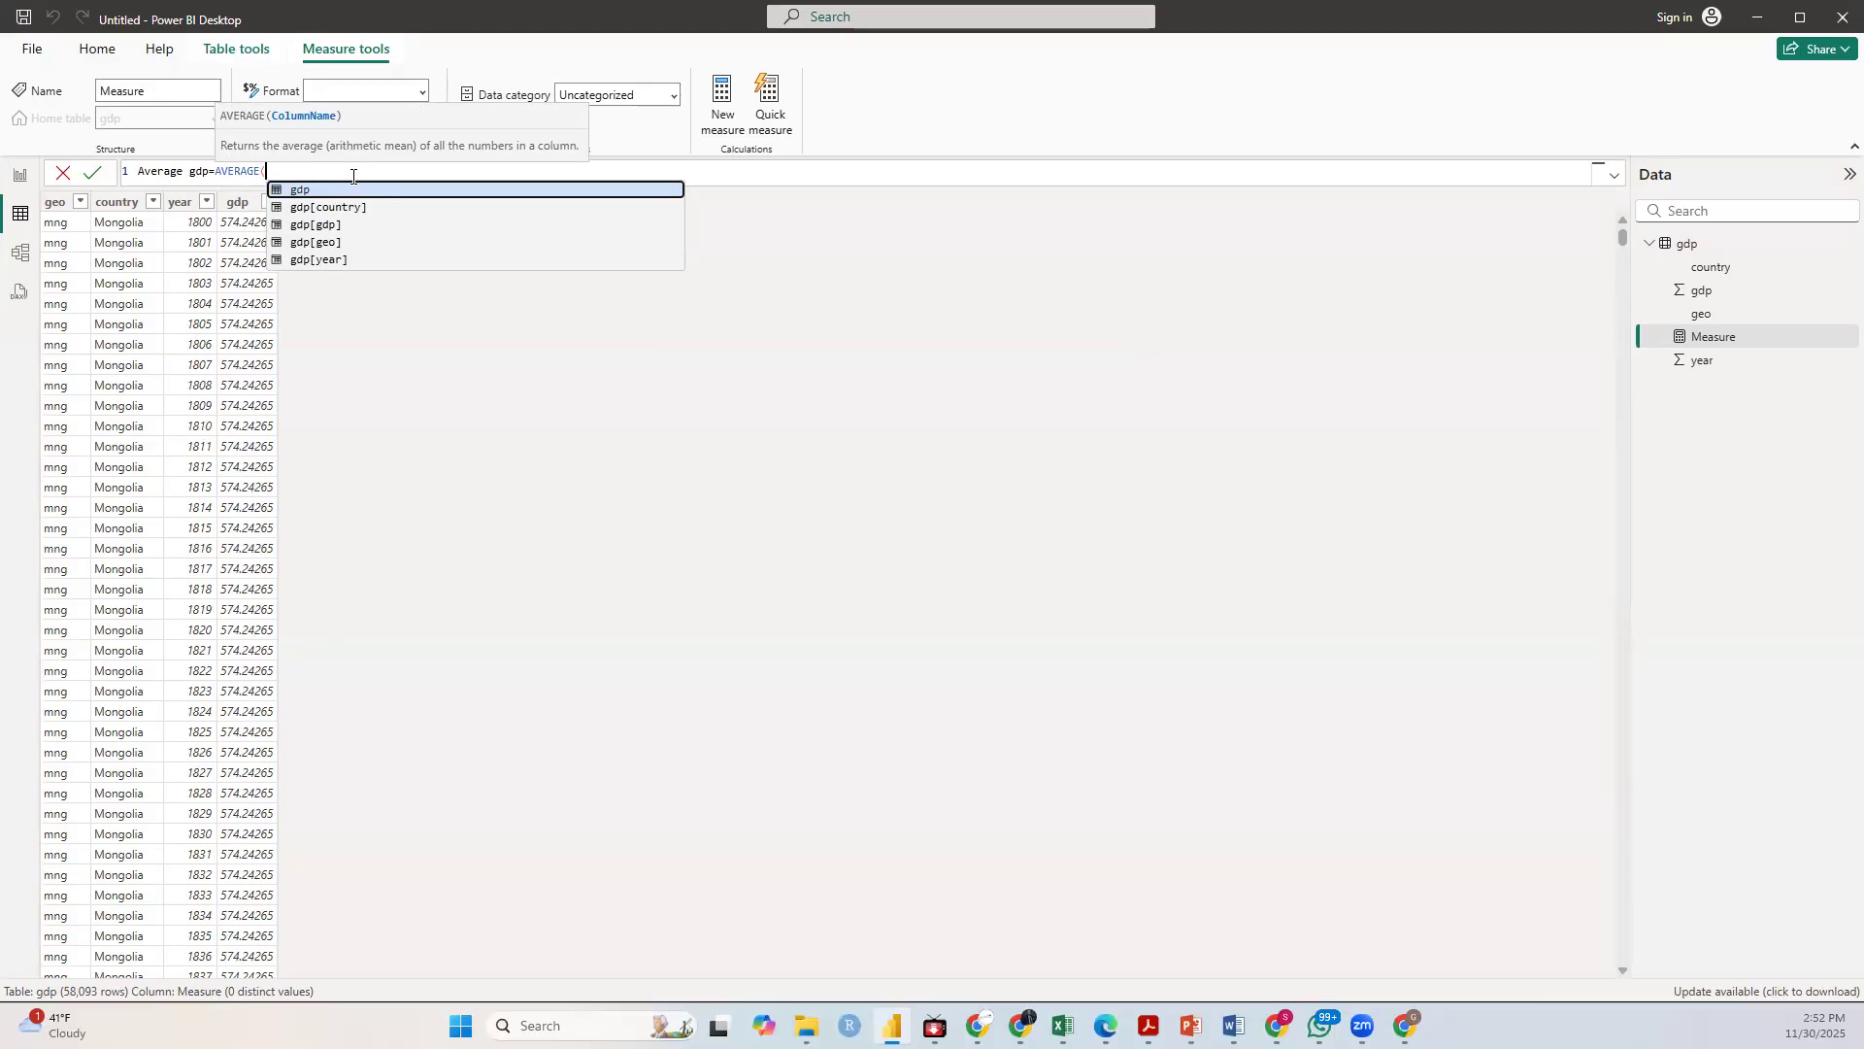
{"action": "left_click", "coordinate": [315, 227]}
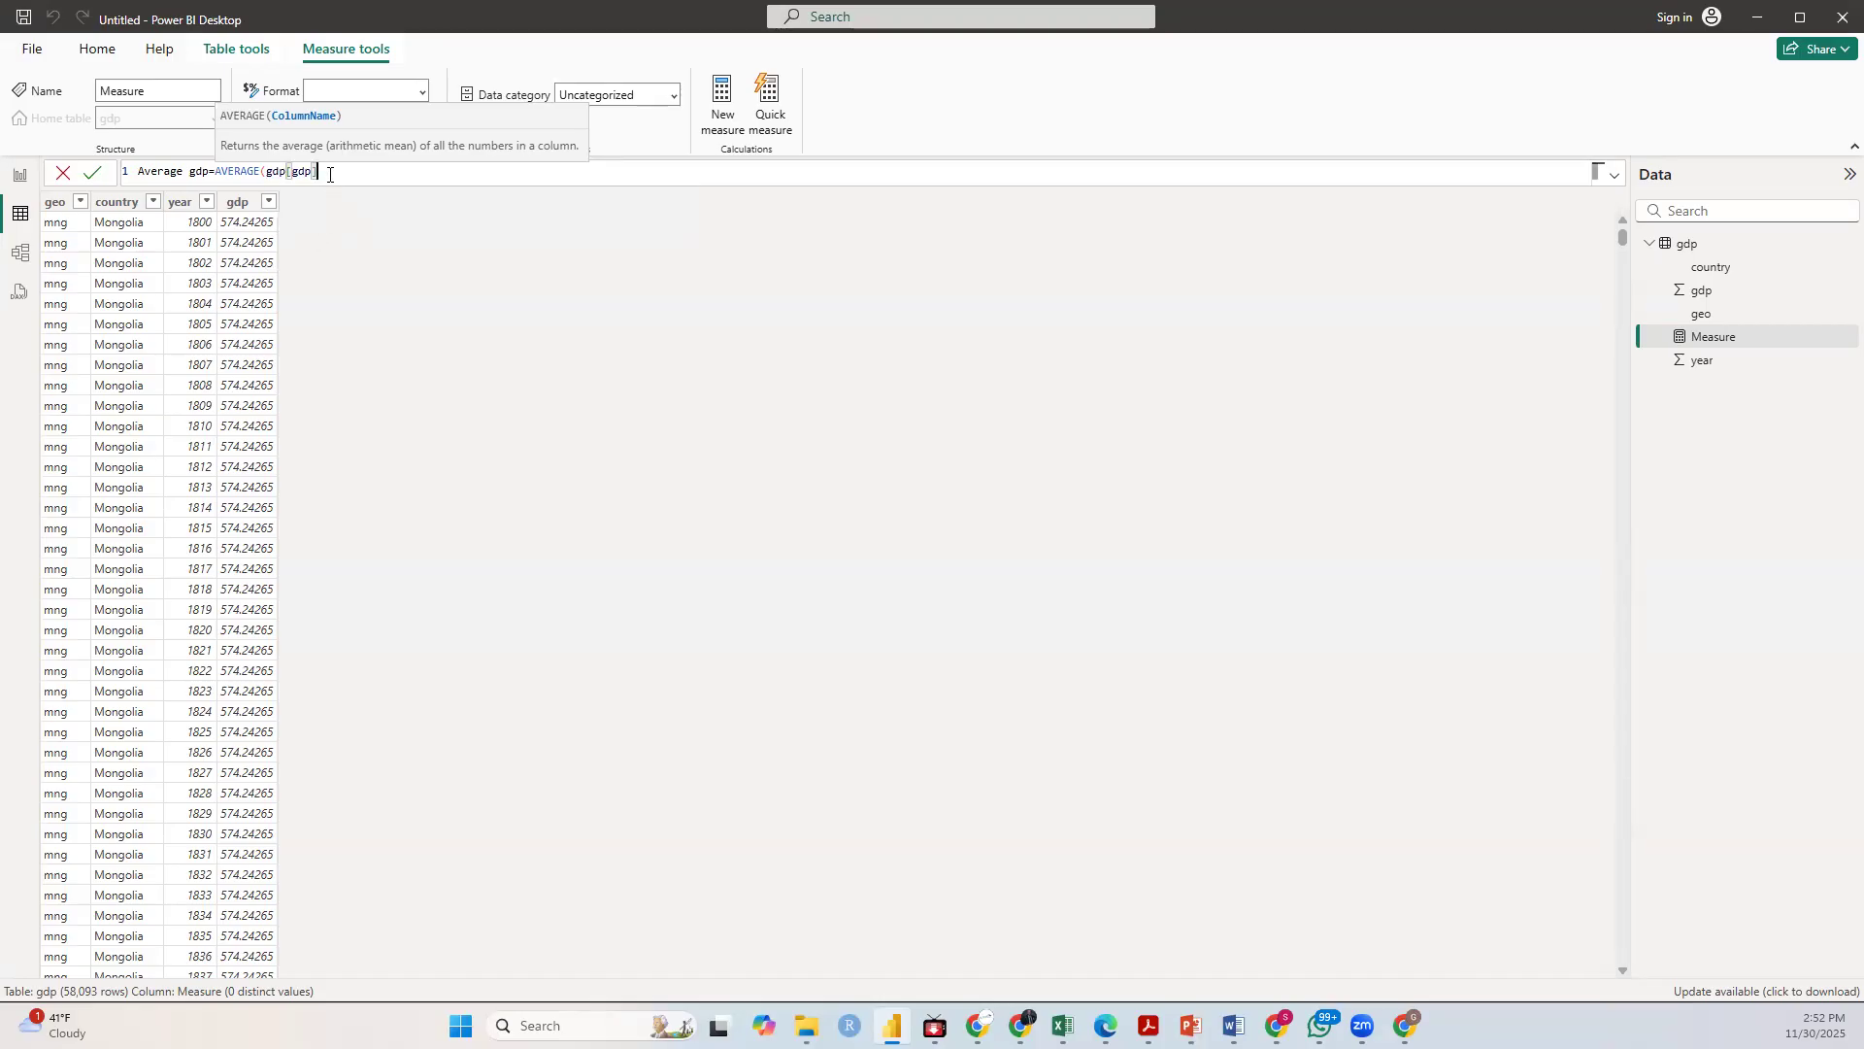
{"action": "type", "text": ")"}
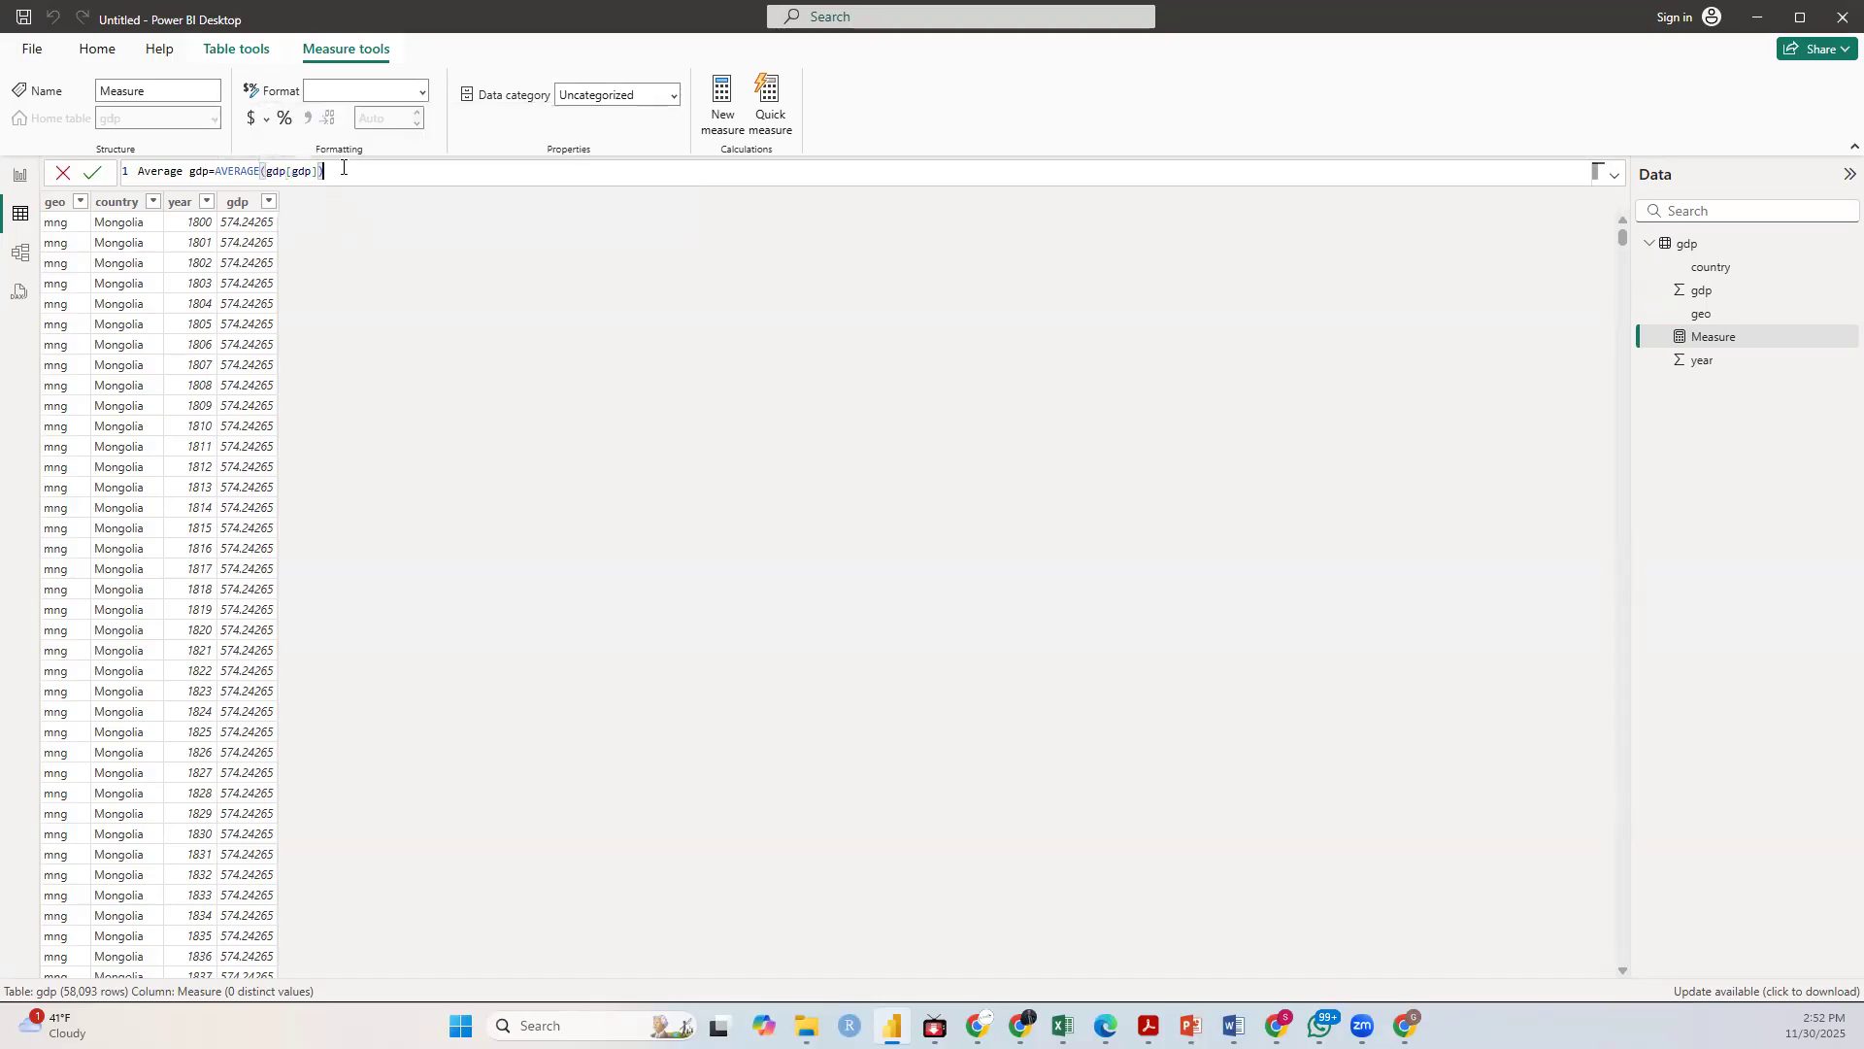
{"action": "key", "text": "Return"}
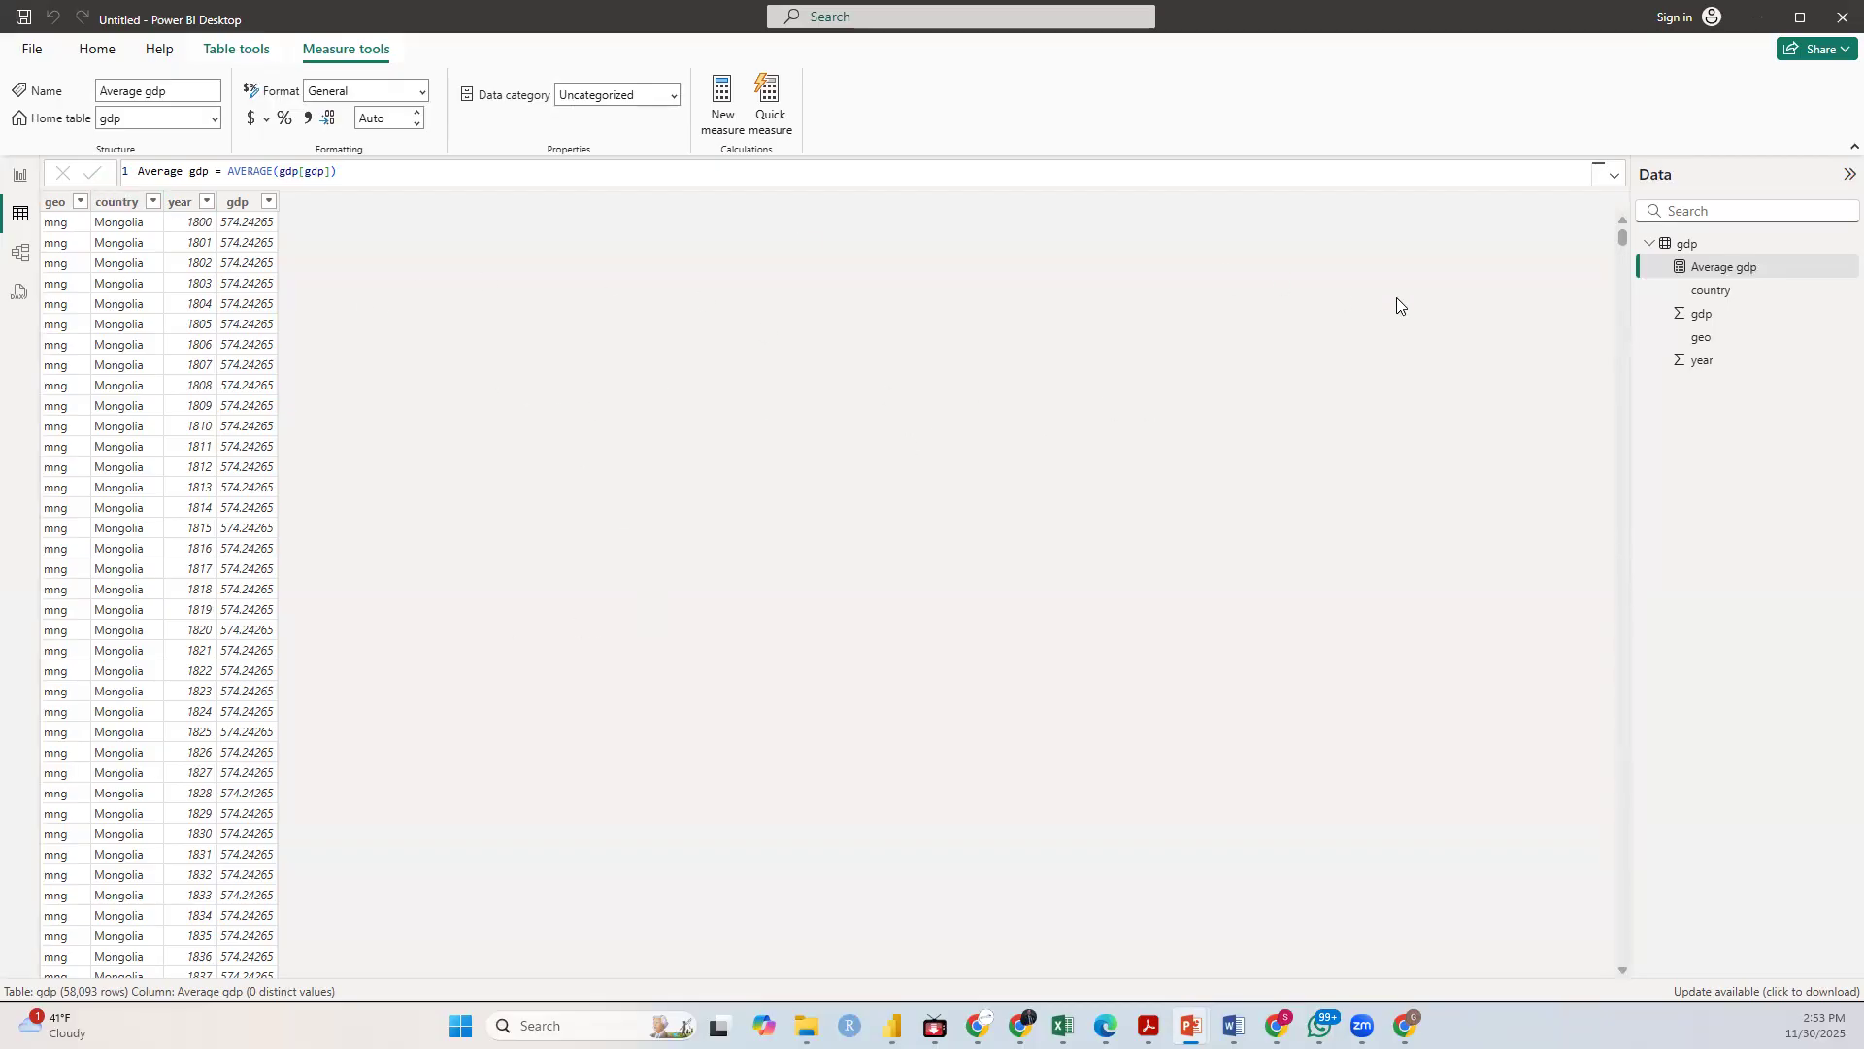
Step: Start another measure in the gdp table and write its formula as Countries represented=DISTINCTCOUNT(gdp[country])
{"action": "right_click", "coordinate": [1716, 269]}
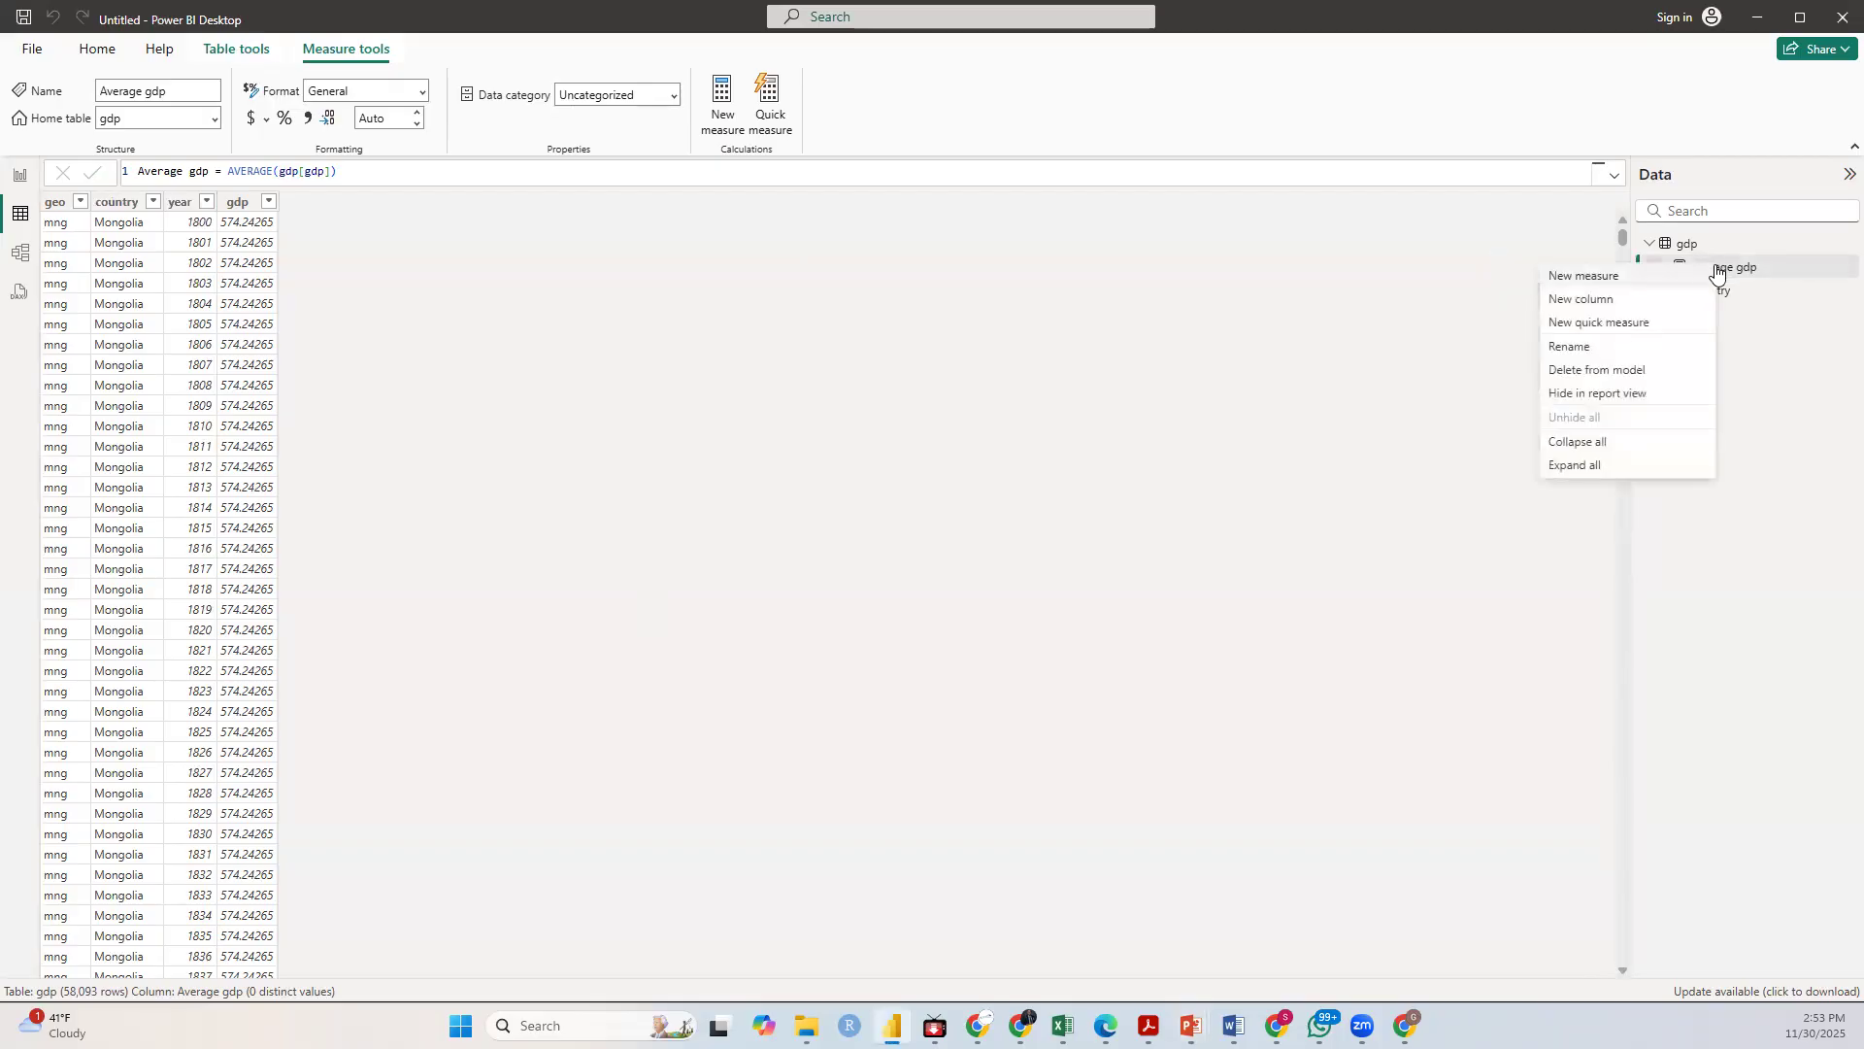
{"action": "left_click", "coordinate": [1607, 278]}
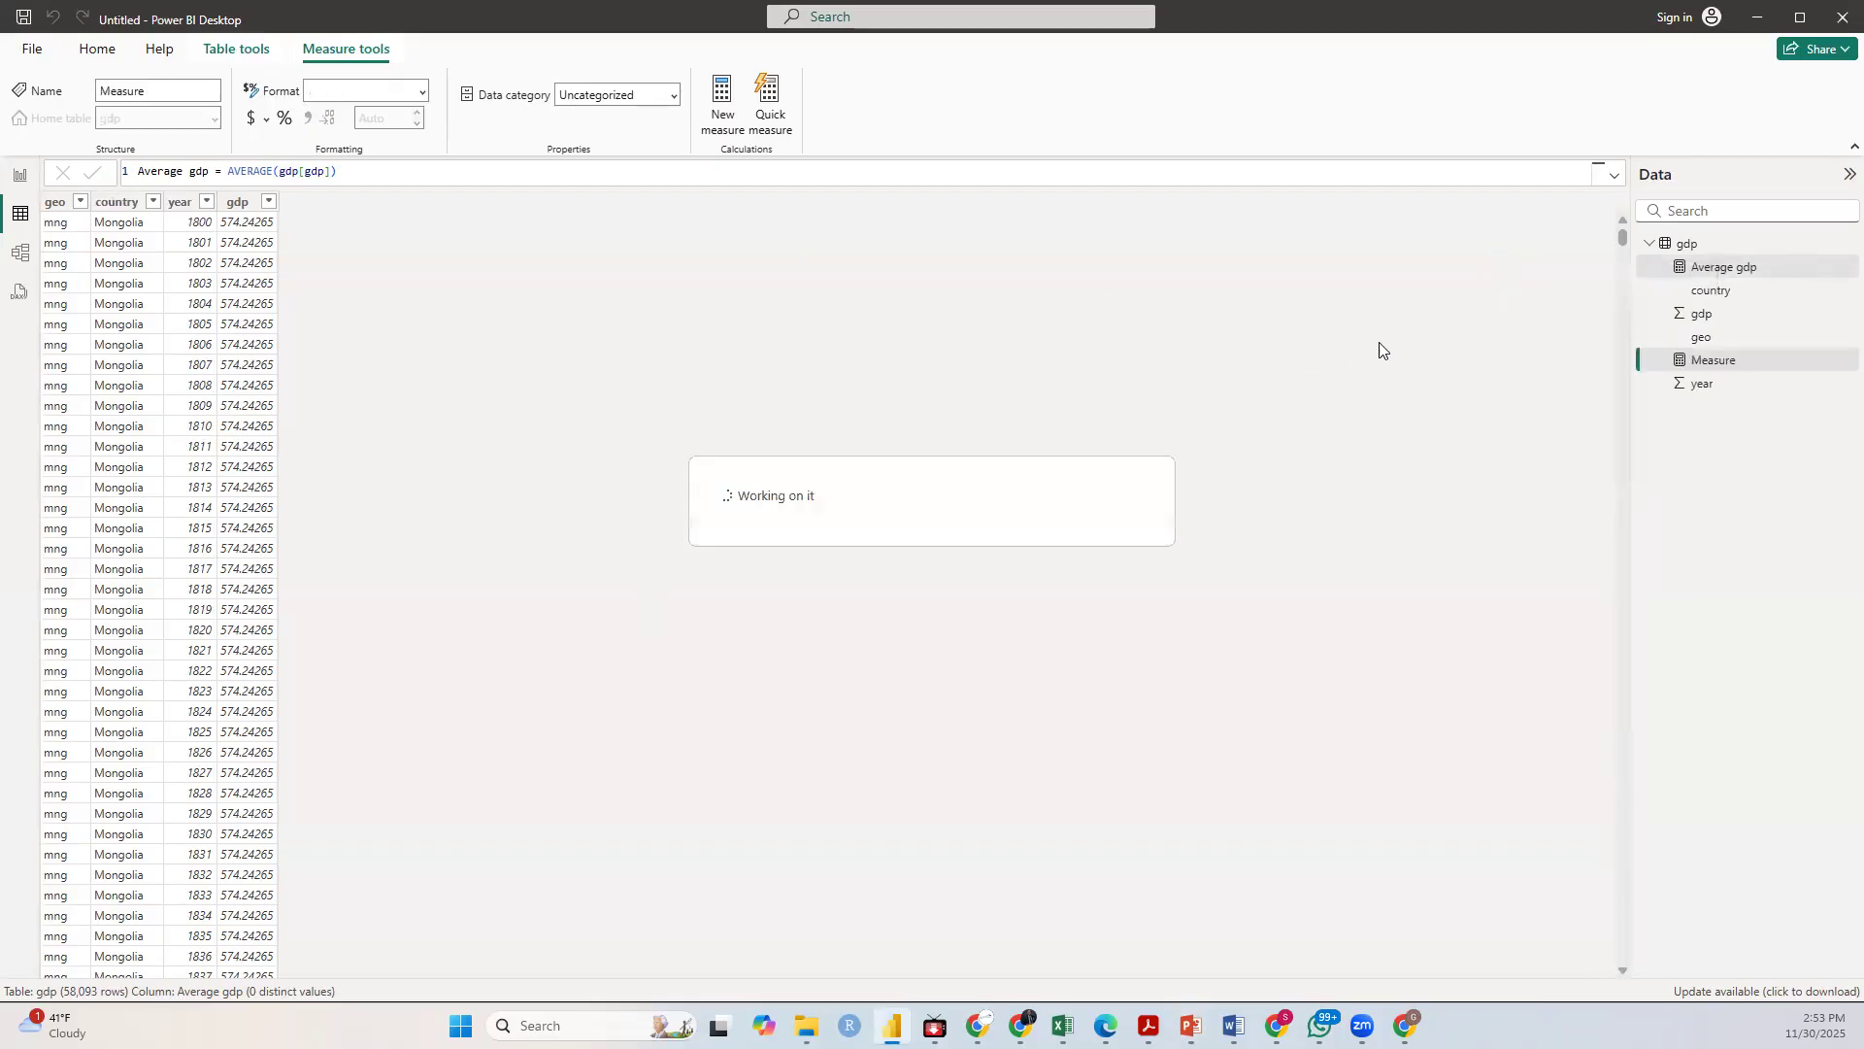
{"action": "type", "text": "Co"}
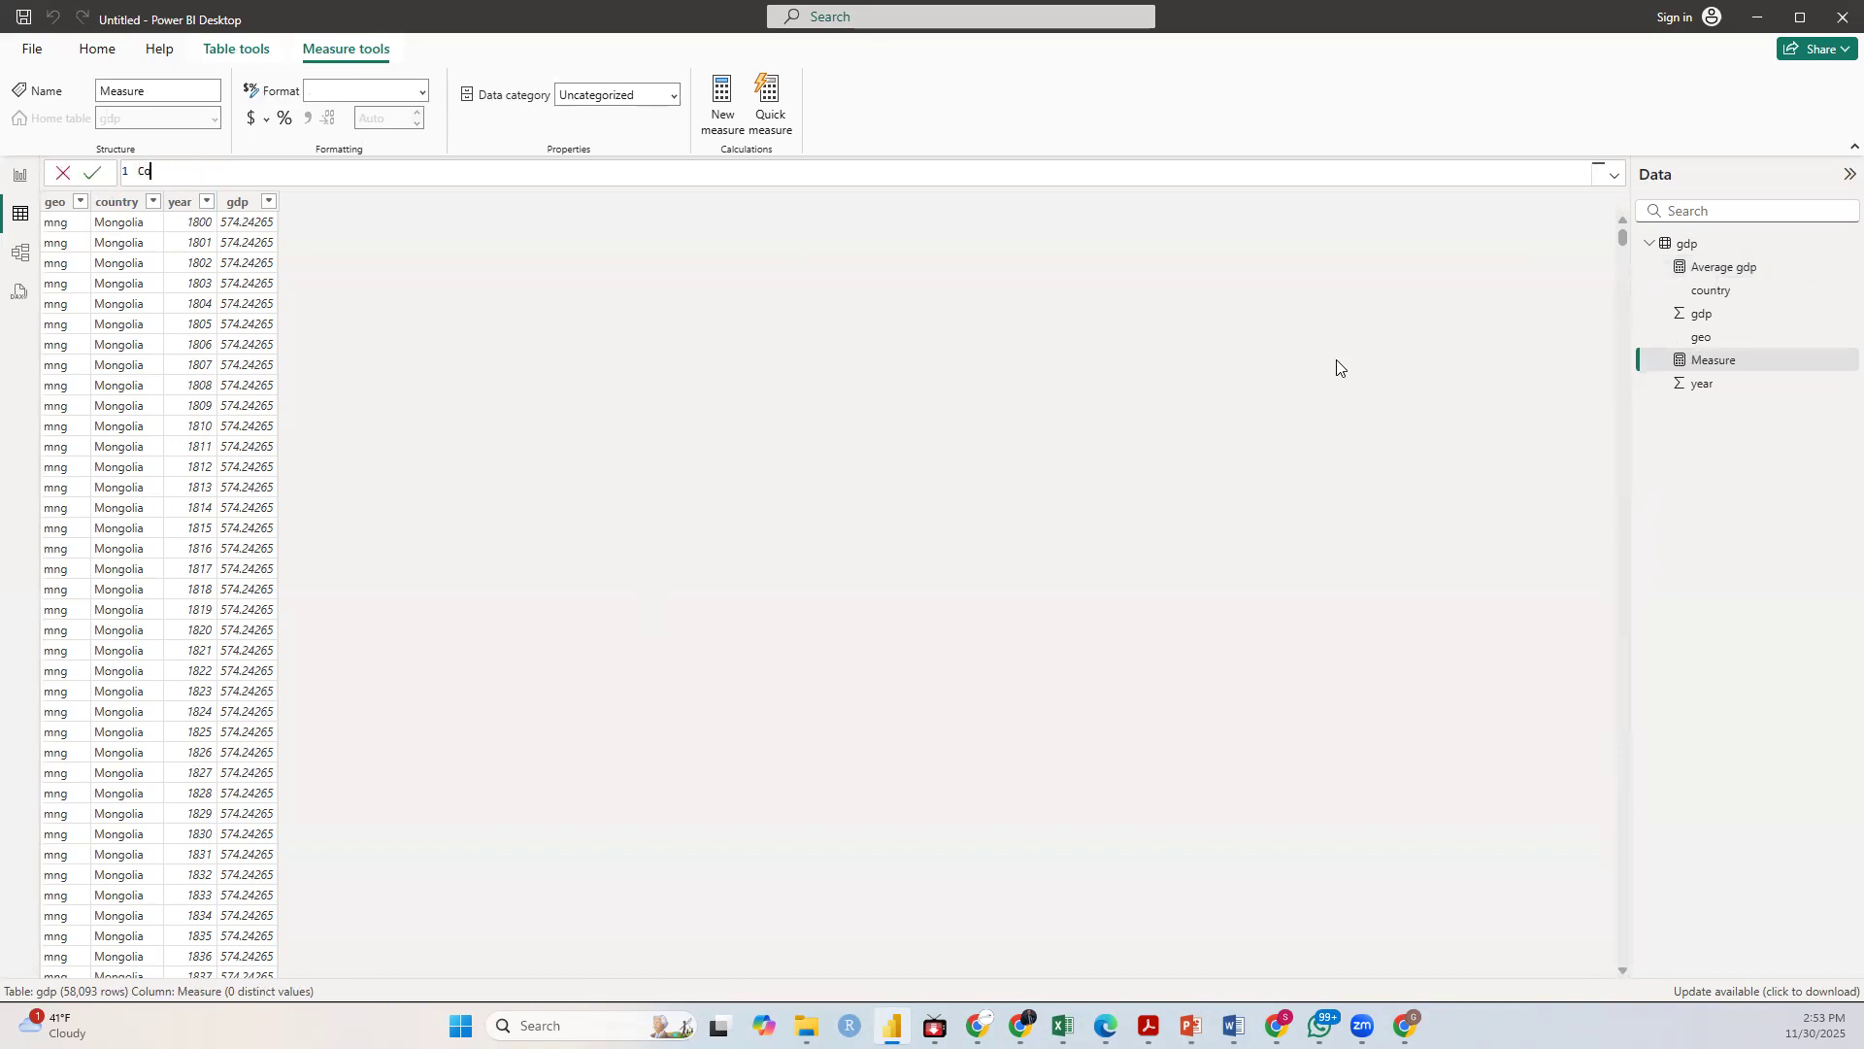
{"action": "type", "text": "untries represented=co"}
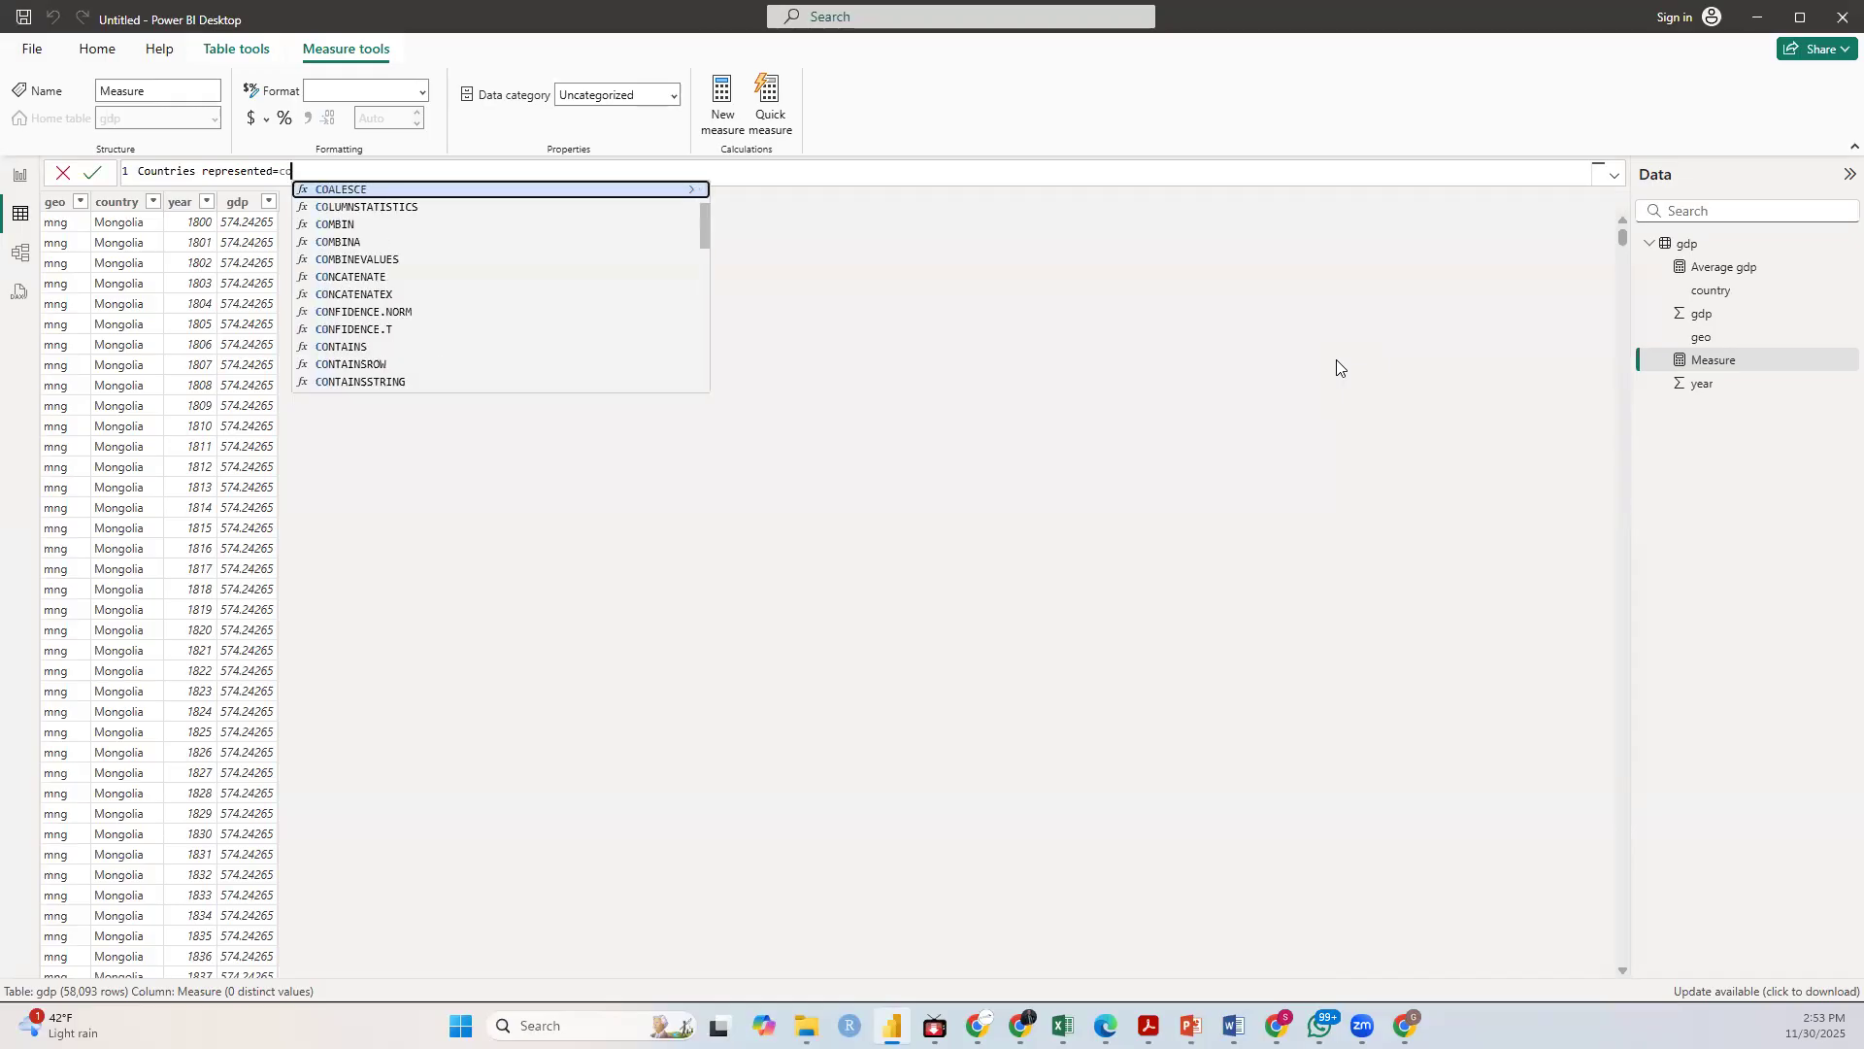
{"action": "type", "text": "unt"}
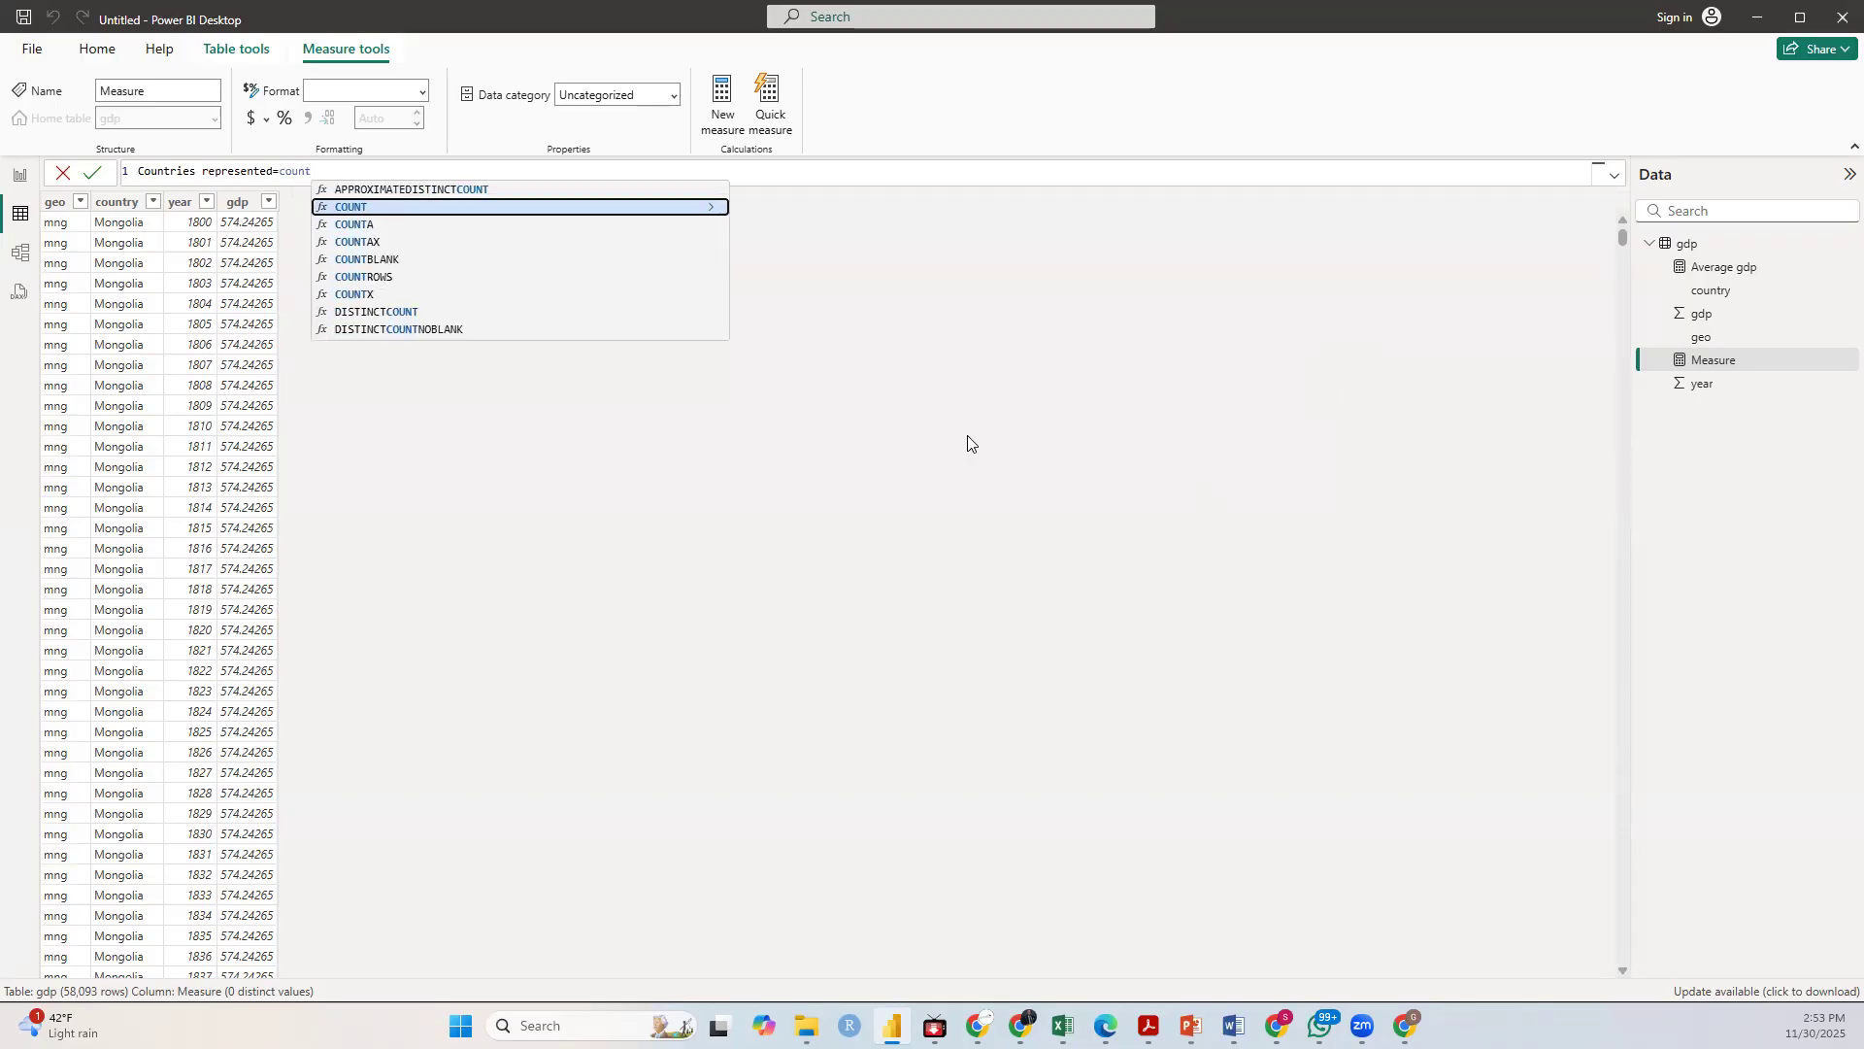
{"action": "left_click", "coordinate": [392, 313]}
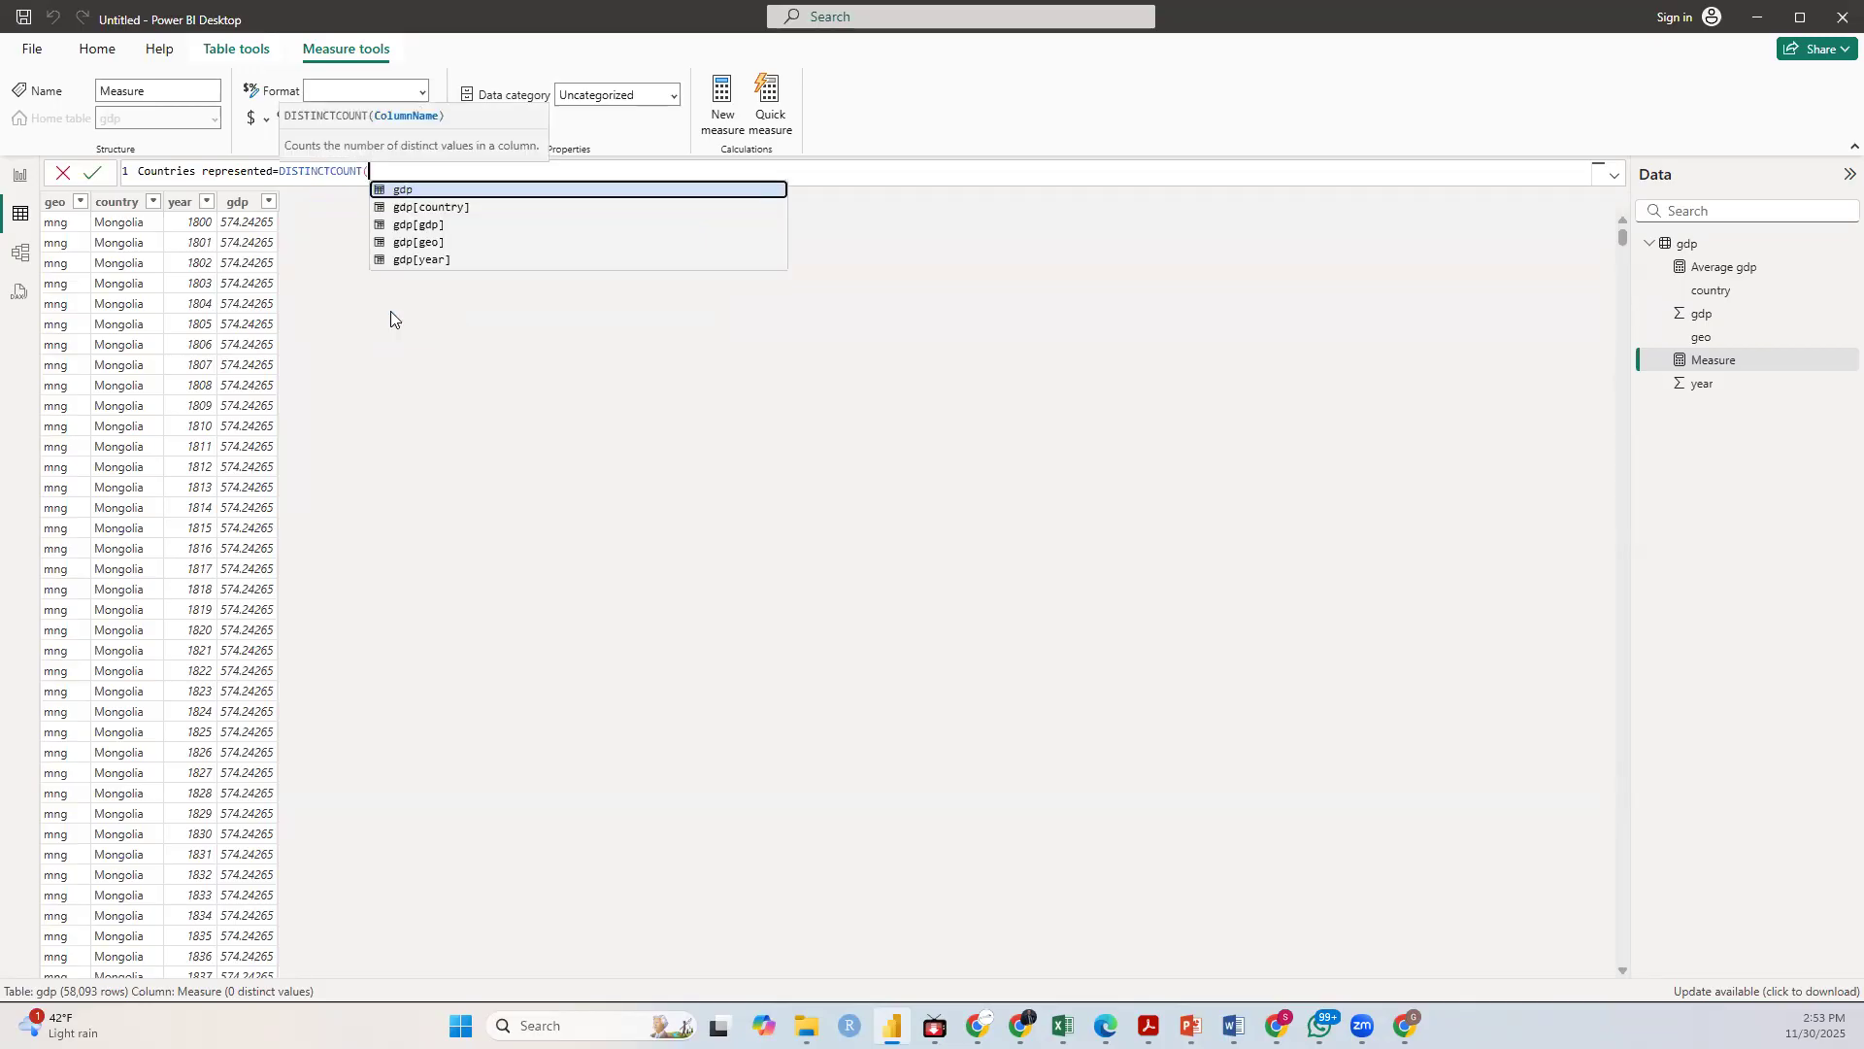
{"action": "left_click", "coordinate": [437, 210]}
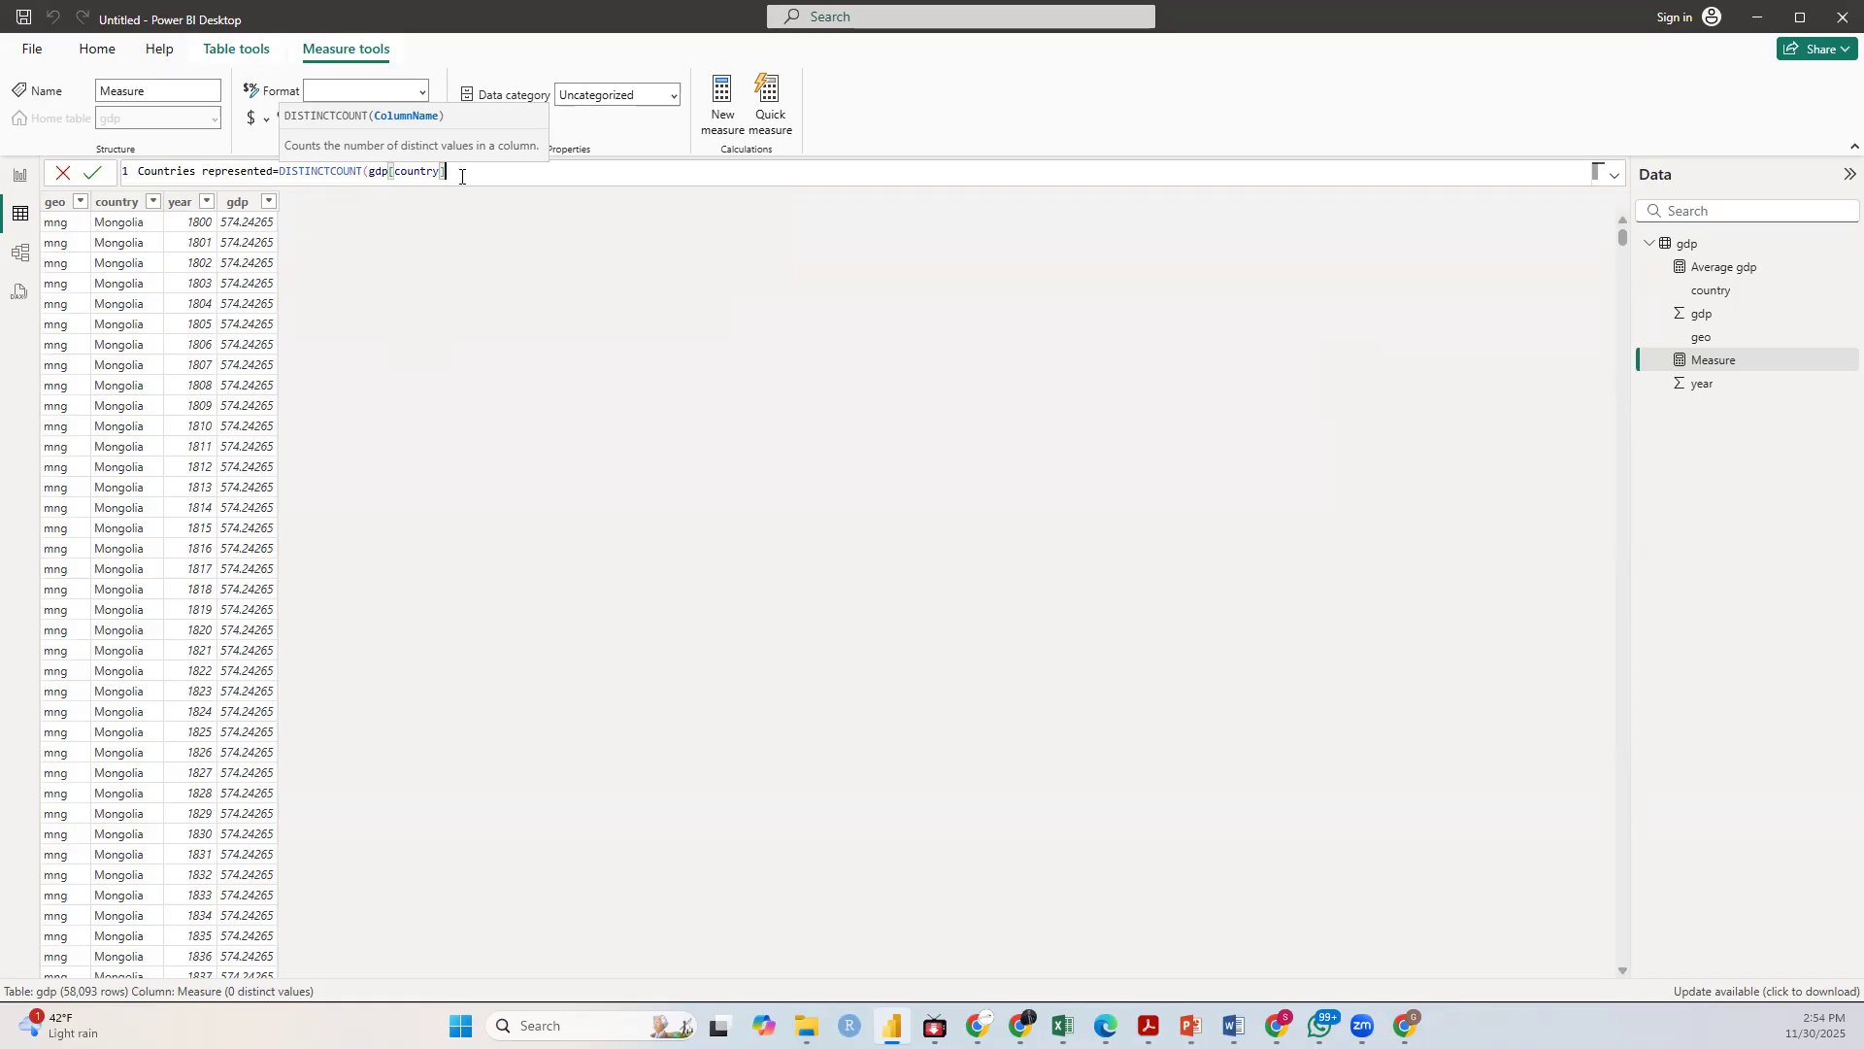
{"action": "type", "text": ")"}
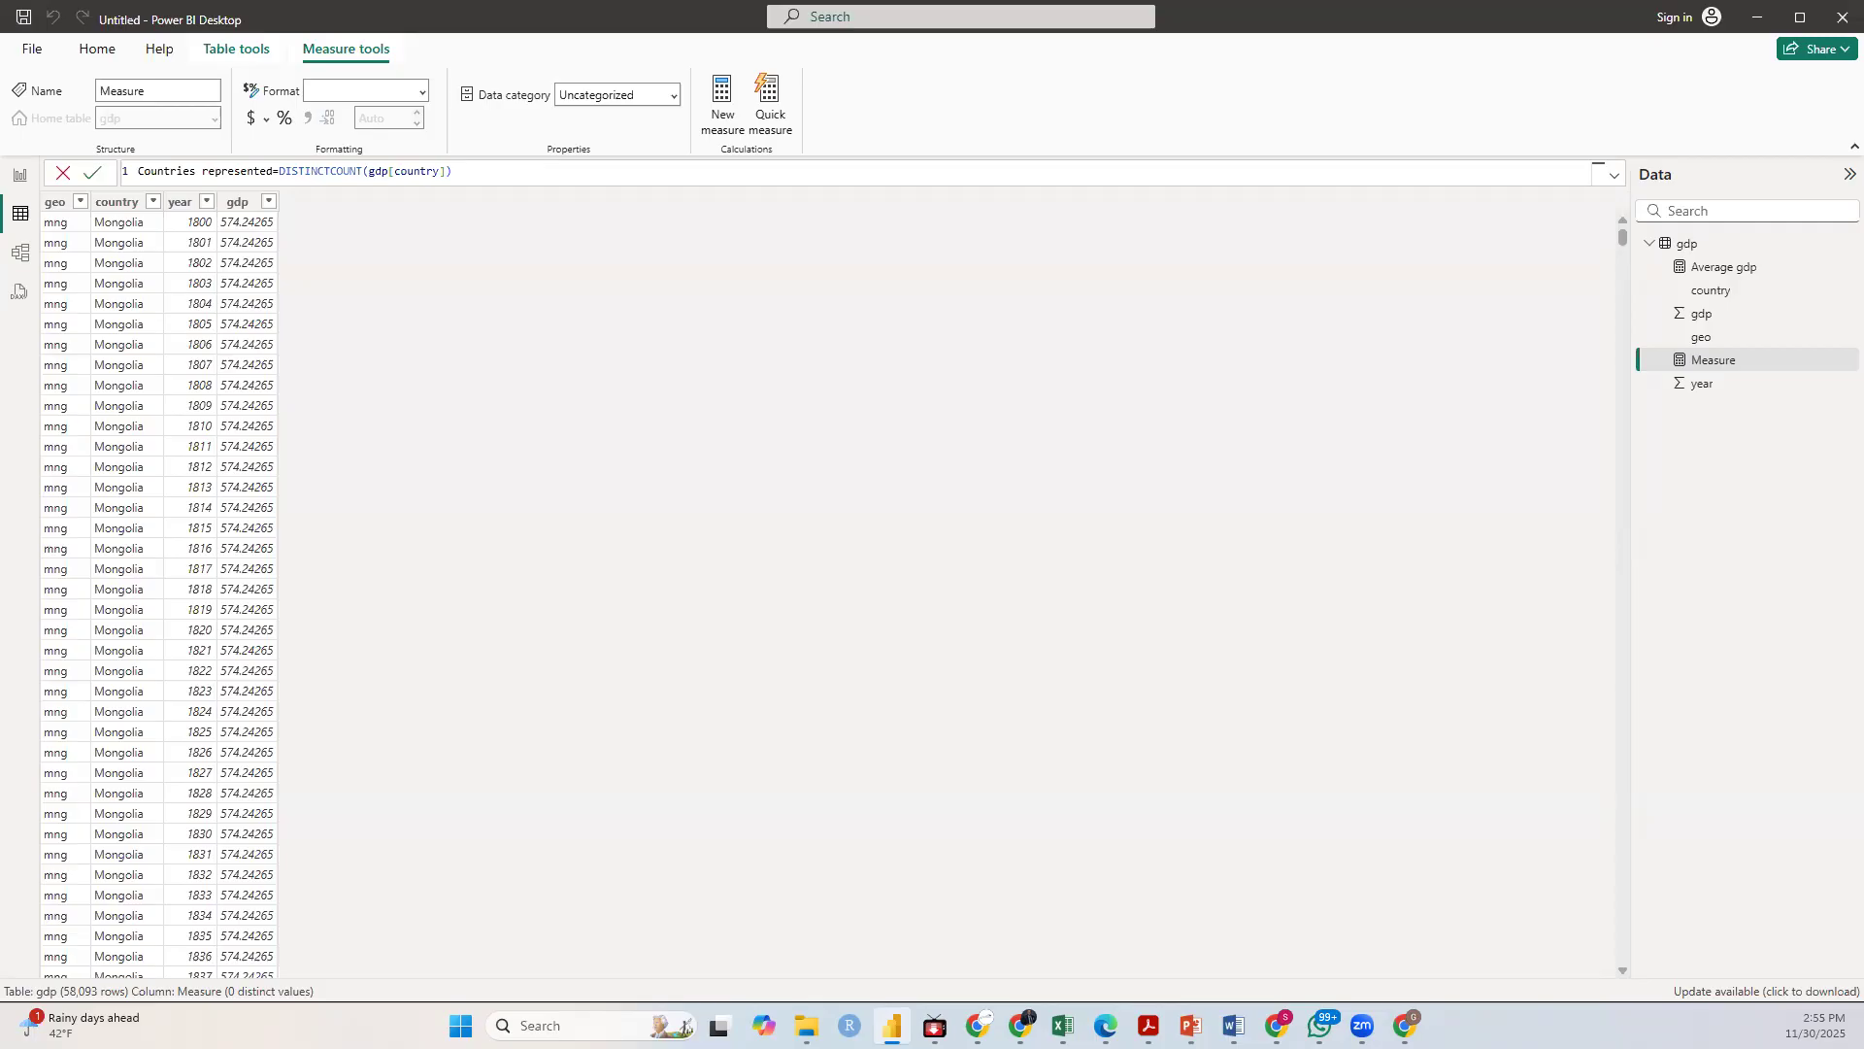
Step: Copy the whole Countries represented formula, then clear it and abandon the uncommitted measure
{"action": "left_click_drag", "start_coordinate": [490, 171], "coordinate": [138, 175]}
{"action": "key", "text": "ctrl+c"}
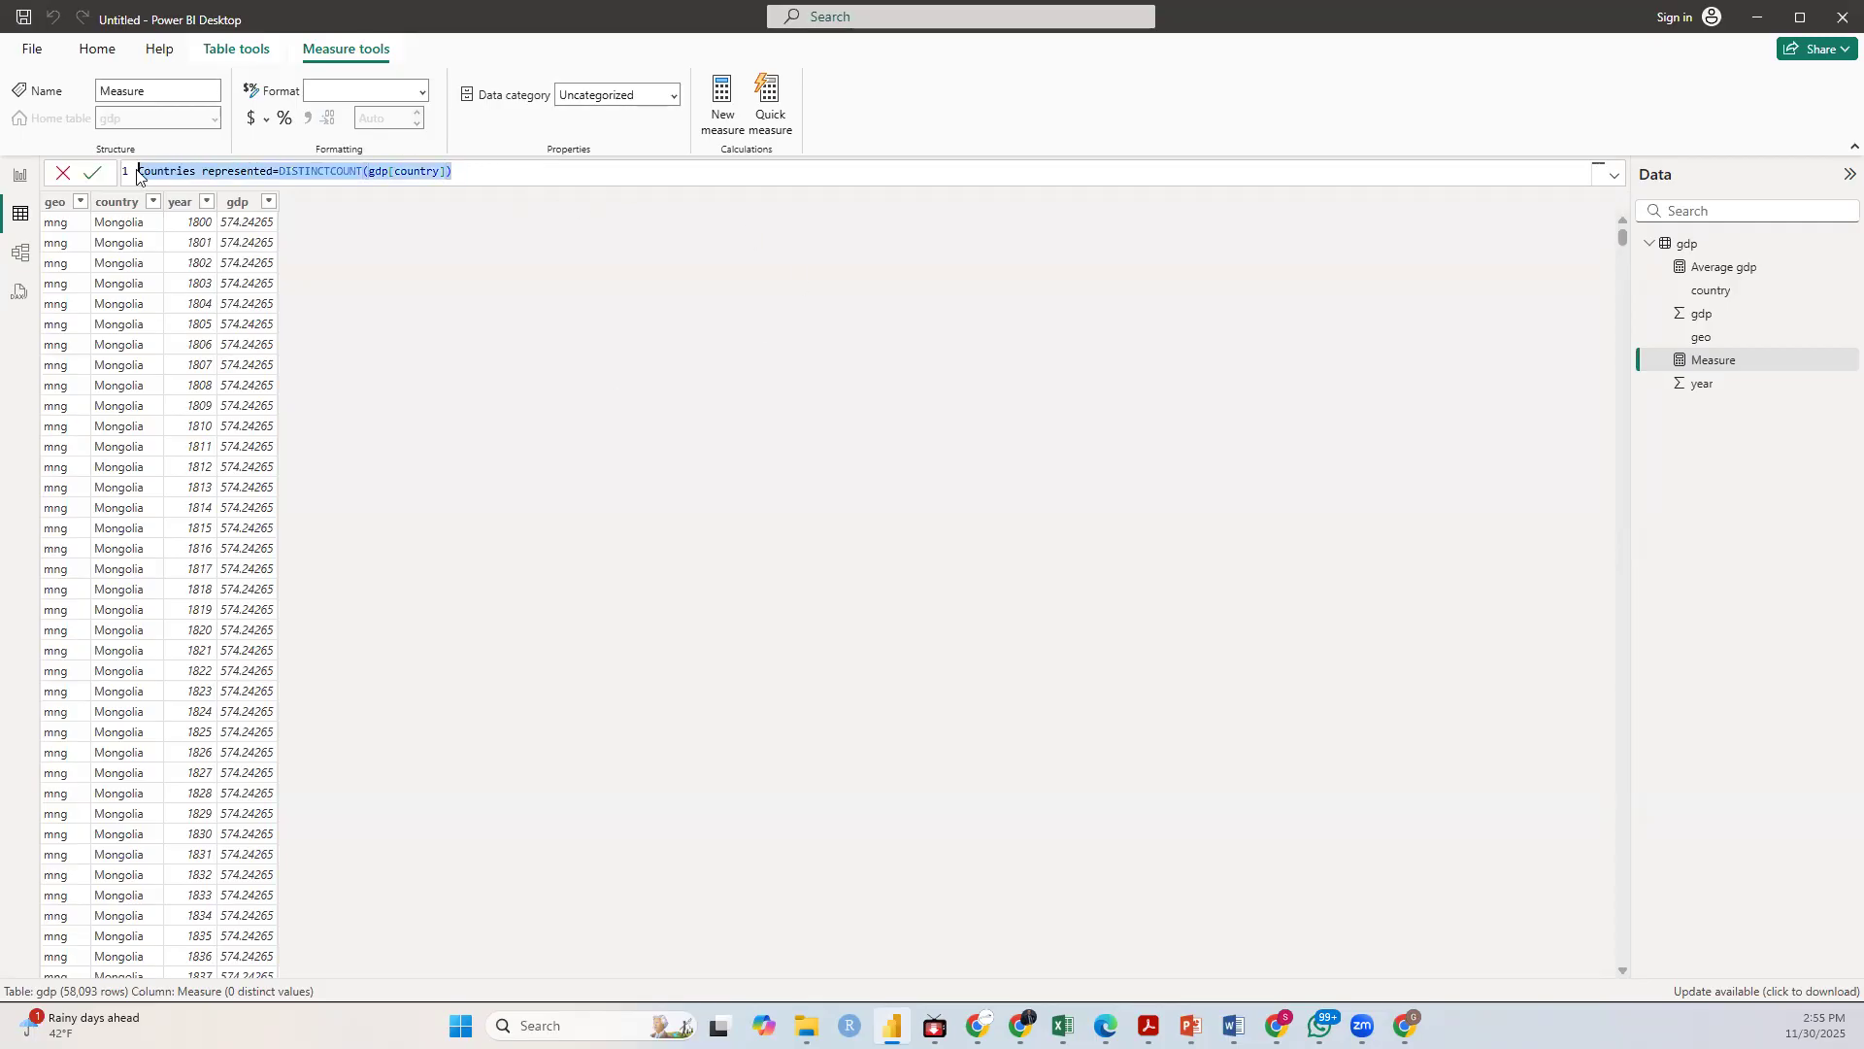
{"action": "key", "text": "BackSpace"}
{"action": "left_click", "coordinate": [444, 336]}
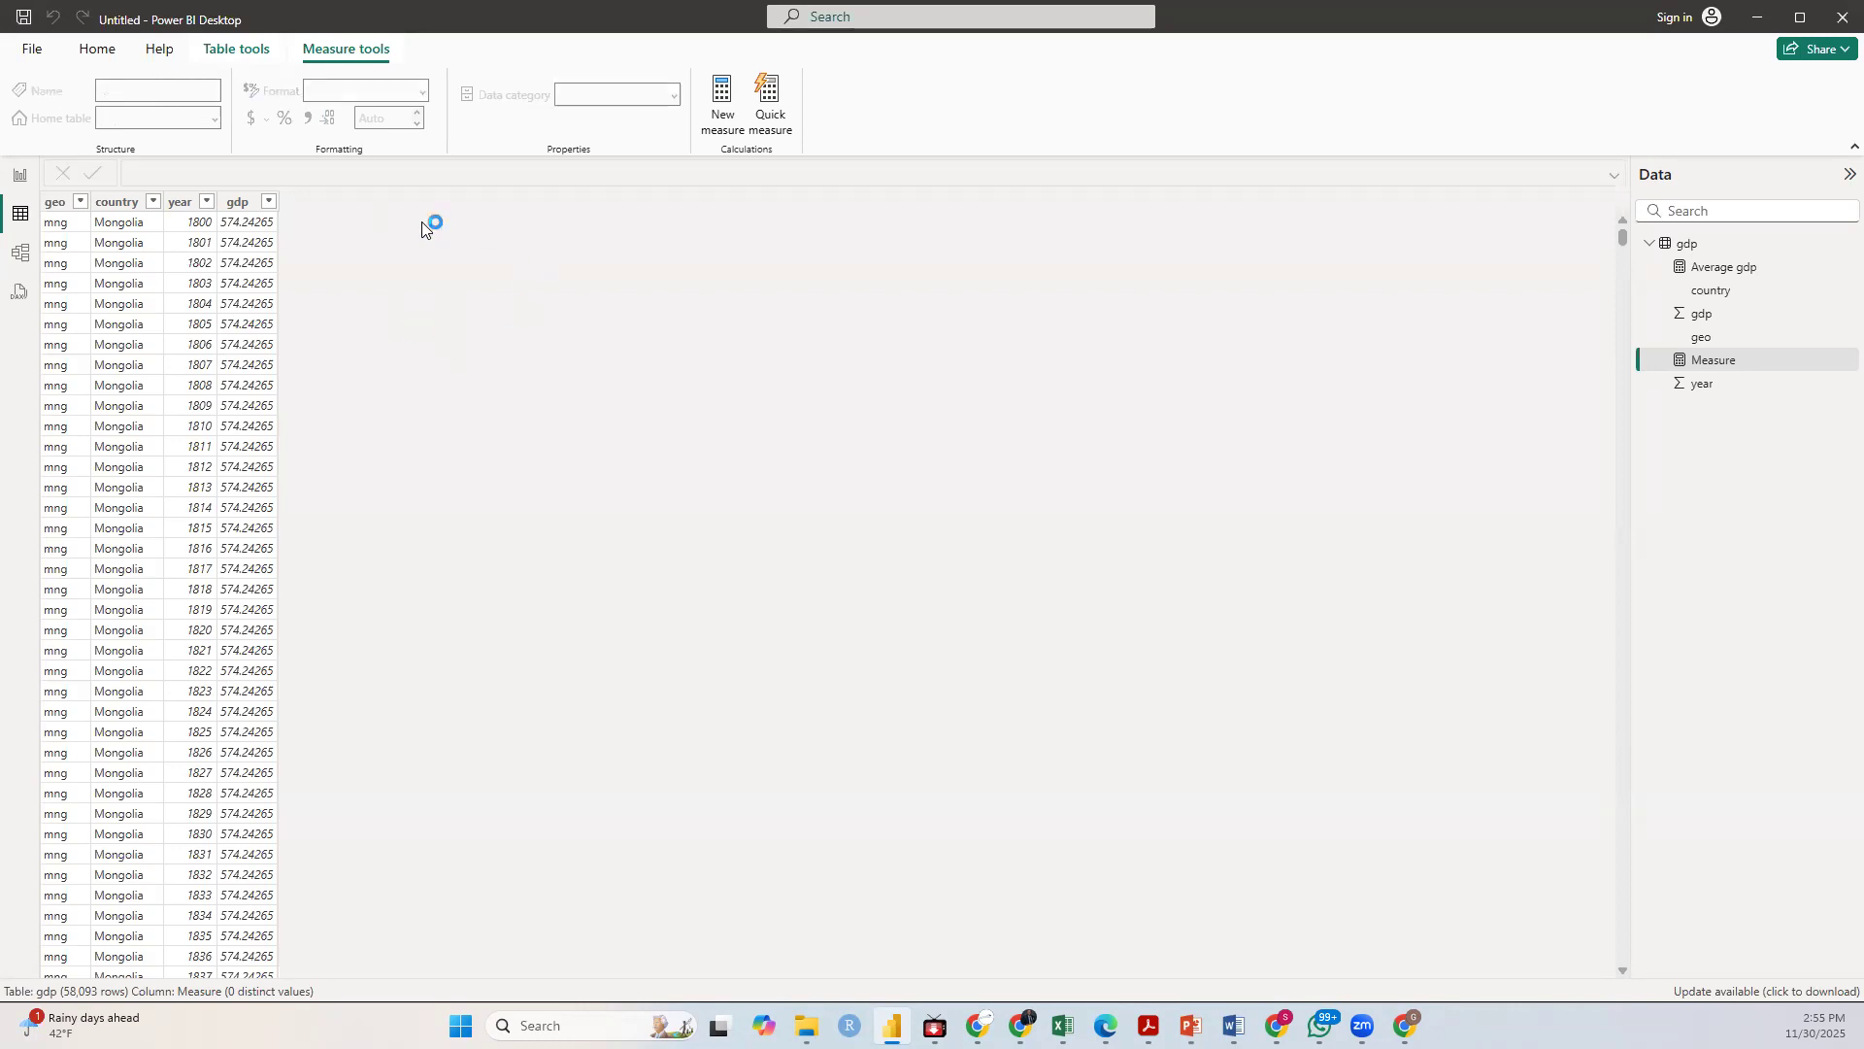
{"action": "left_click", "coordinate": [100, 50]}
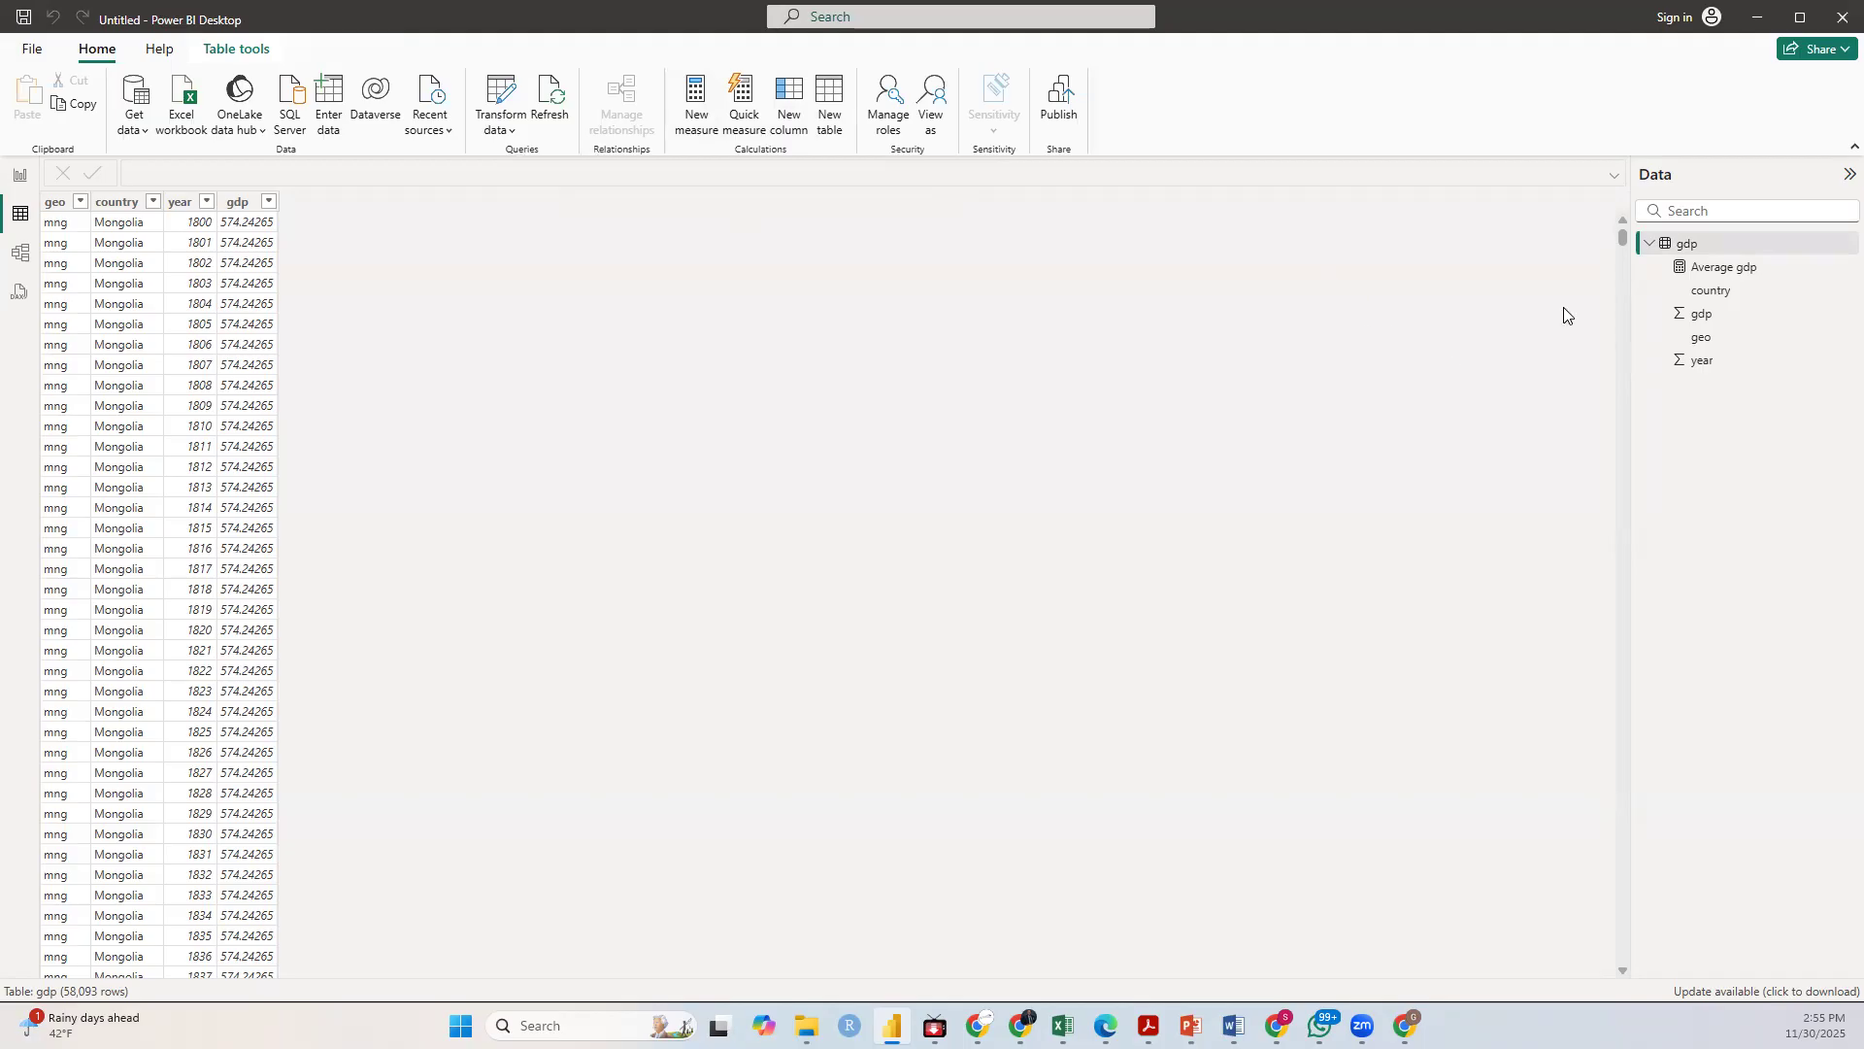
Step: Create a new measure in the gdp table from the copied formula, Countries represented=DISTINCTCOUNT(gdp[country])
{"action": "right_click", "coordinate": [1718, 239]}
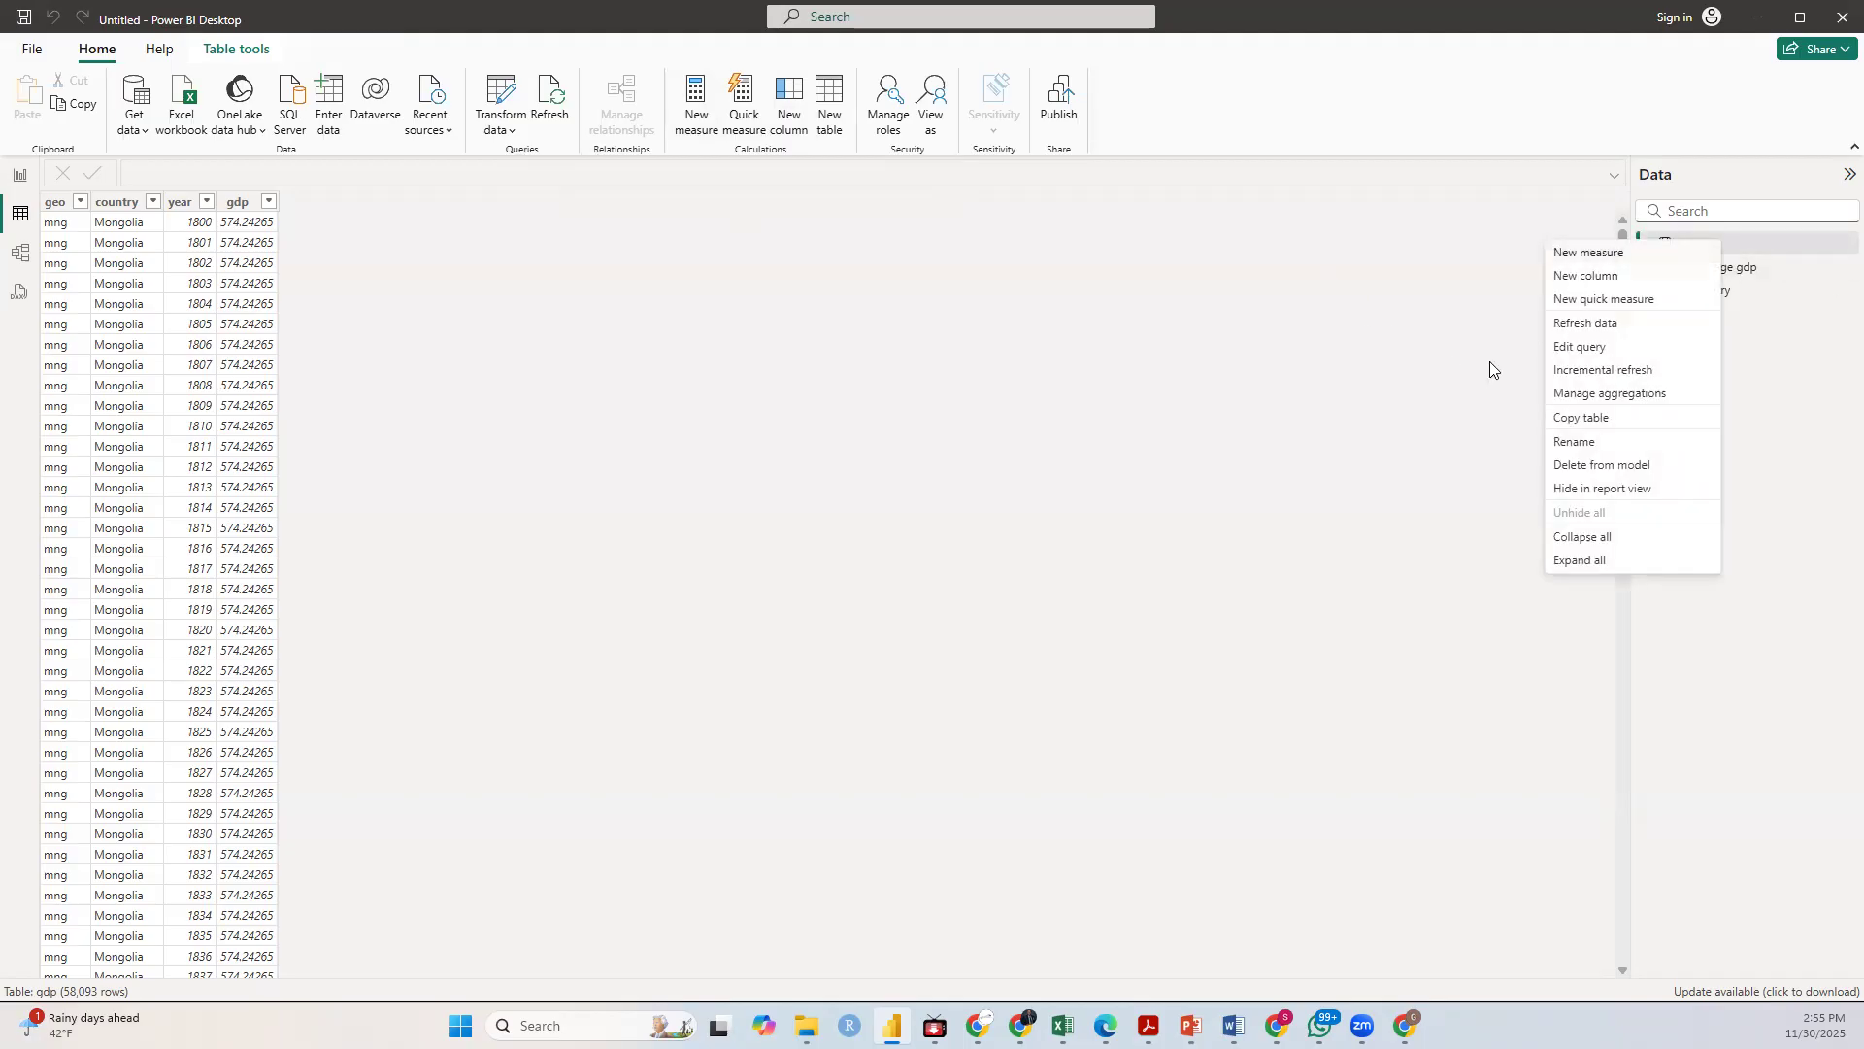
{"action": "left_click", "coordinate": [697, 115]}
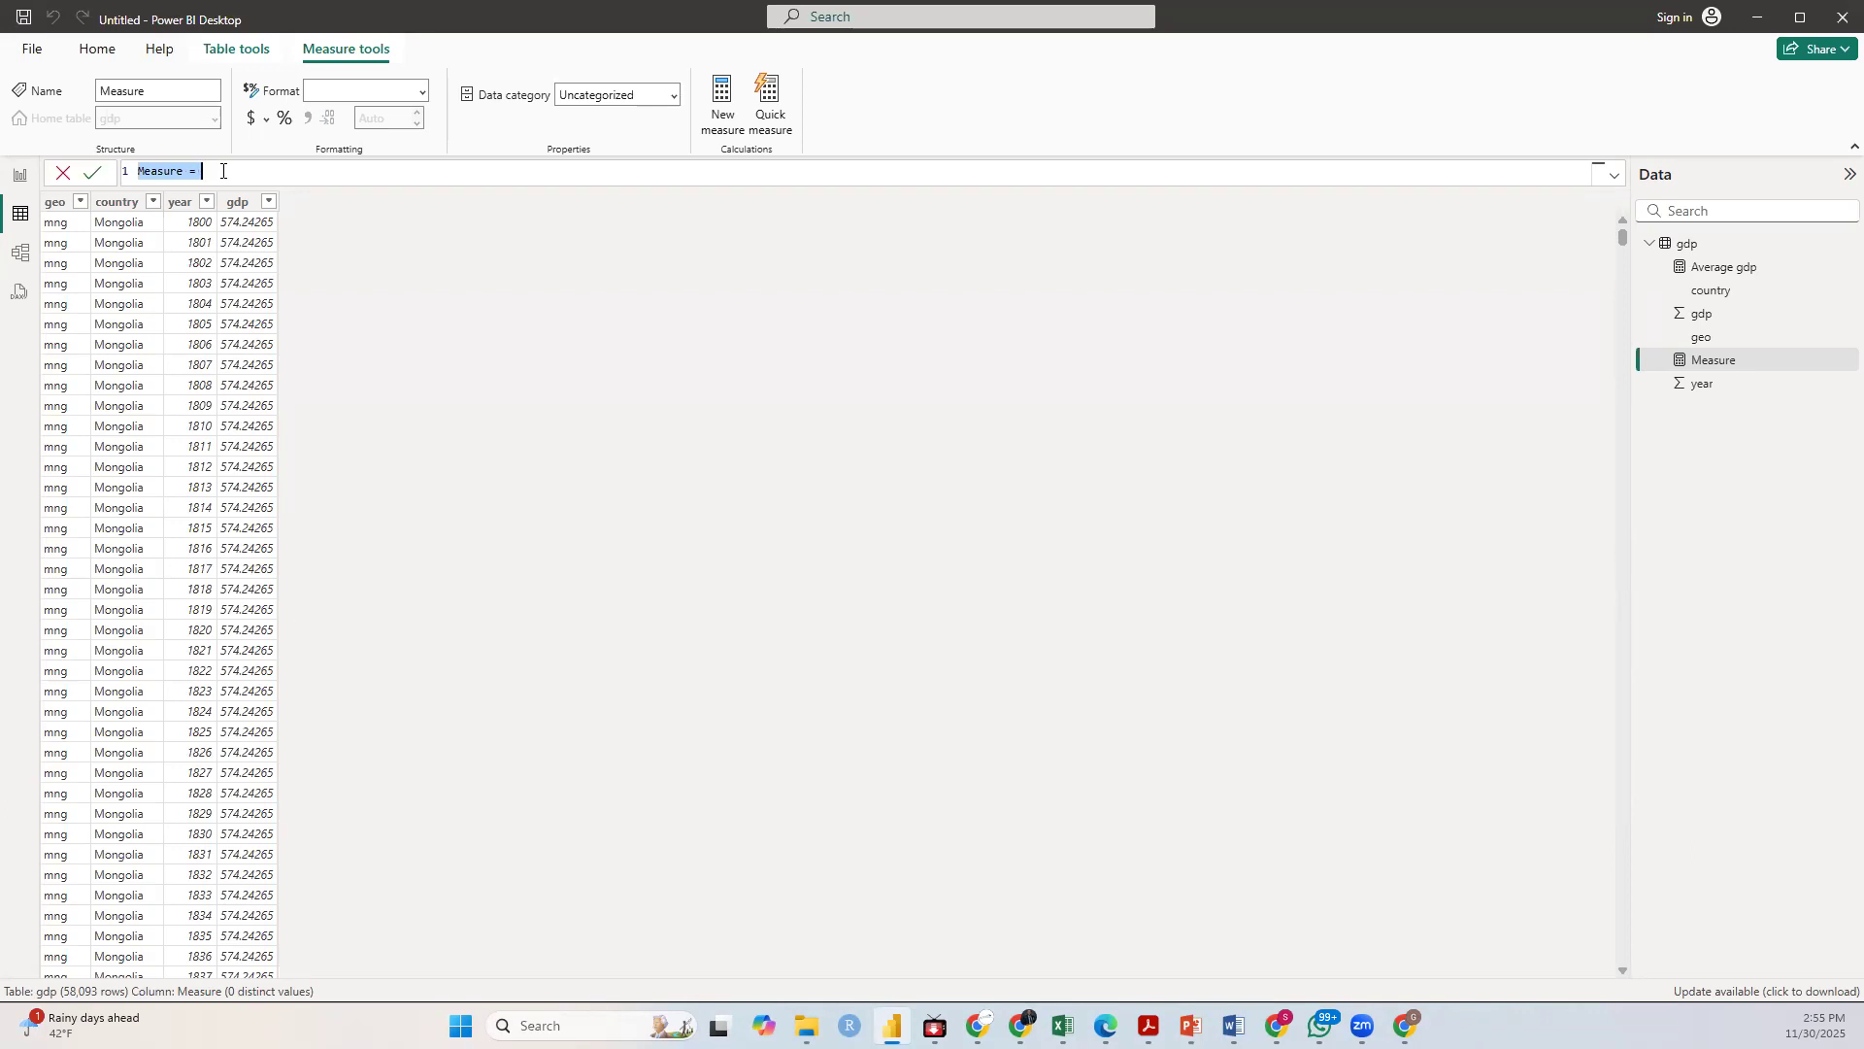
{"action": "key", "text": "ctrl+v"}
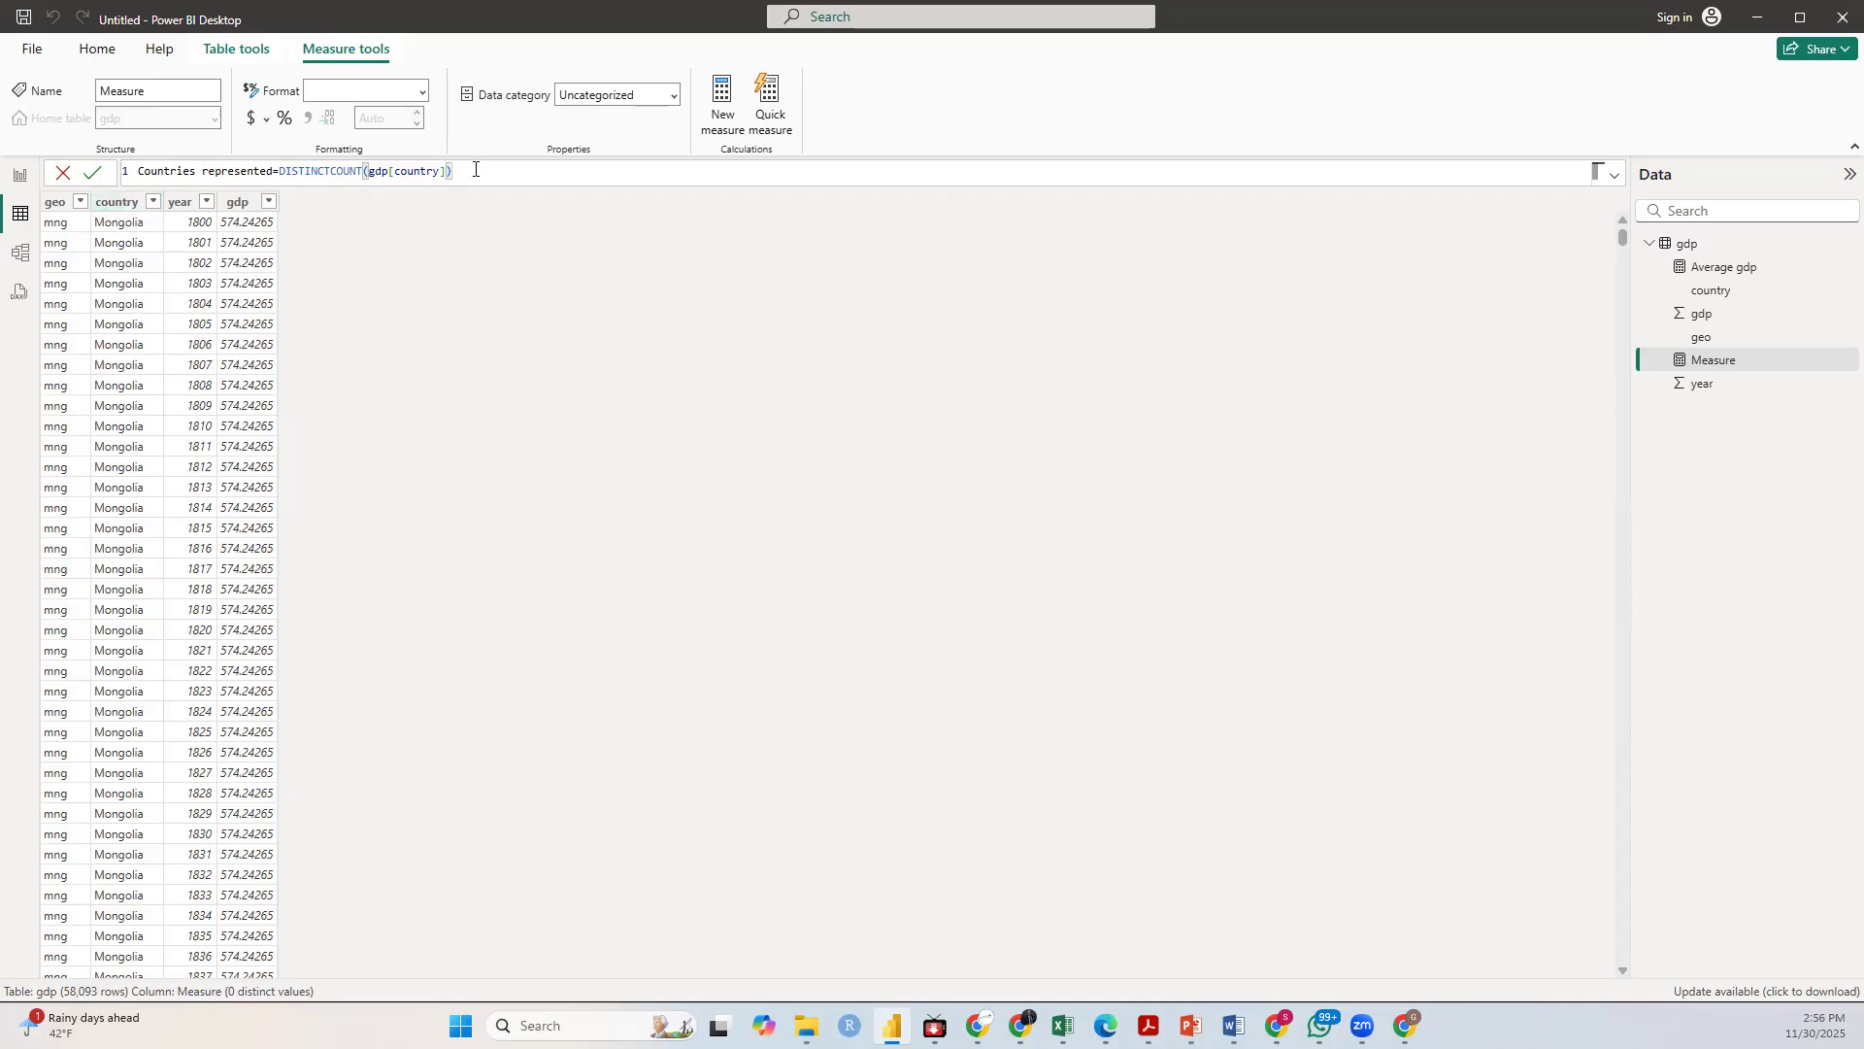
{"action": "key", "text": "Return"}
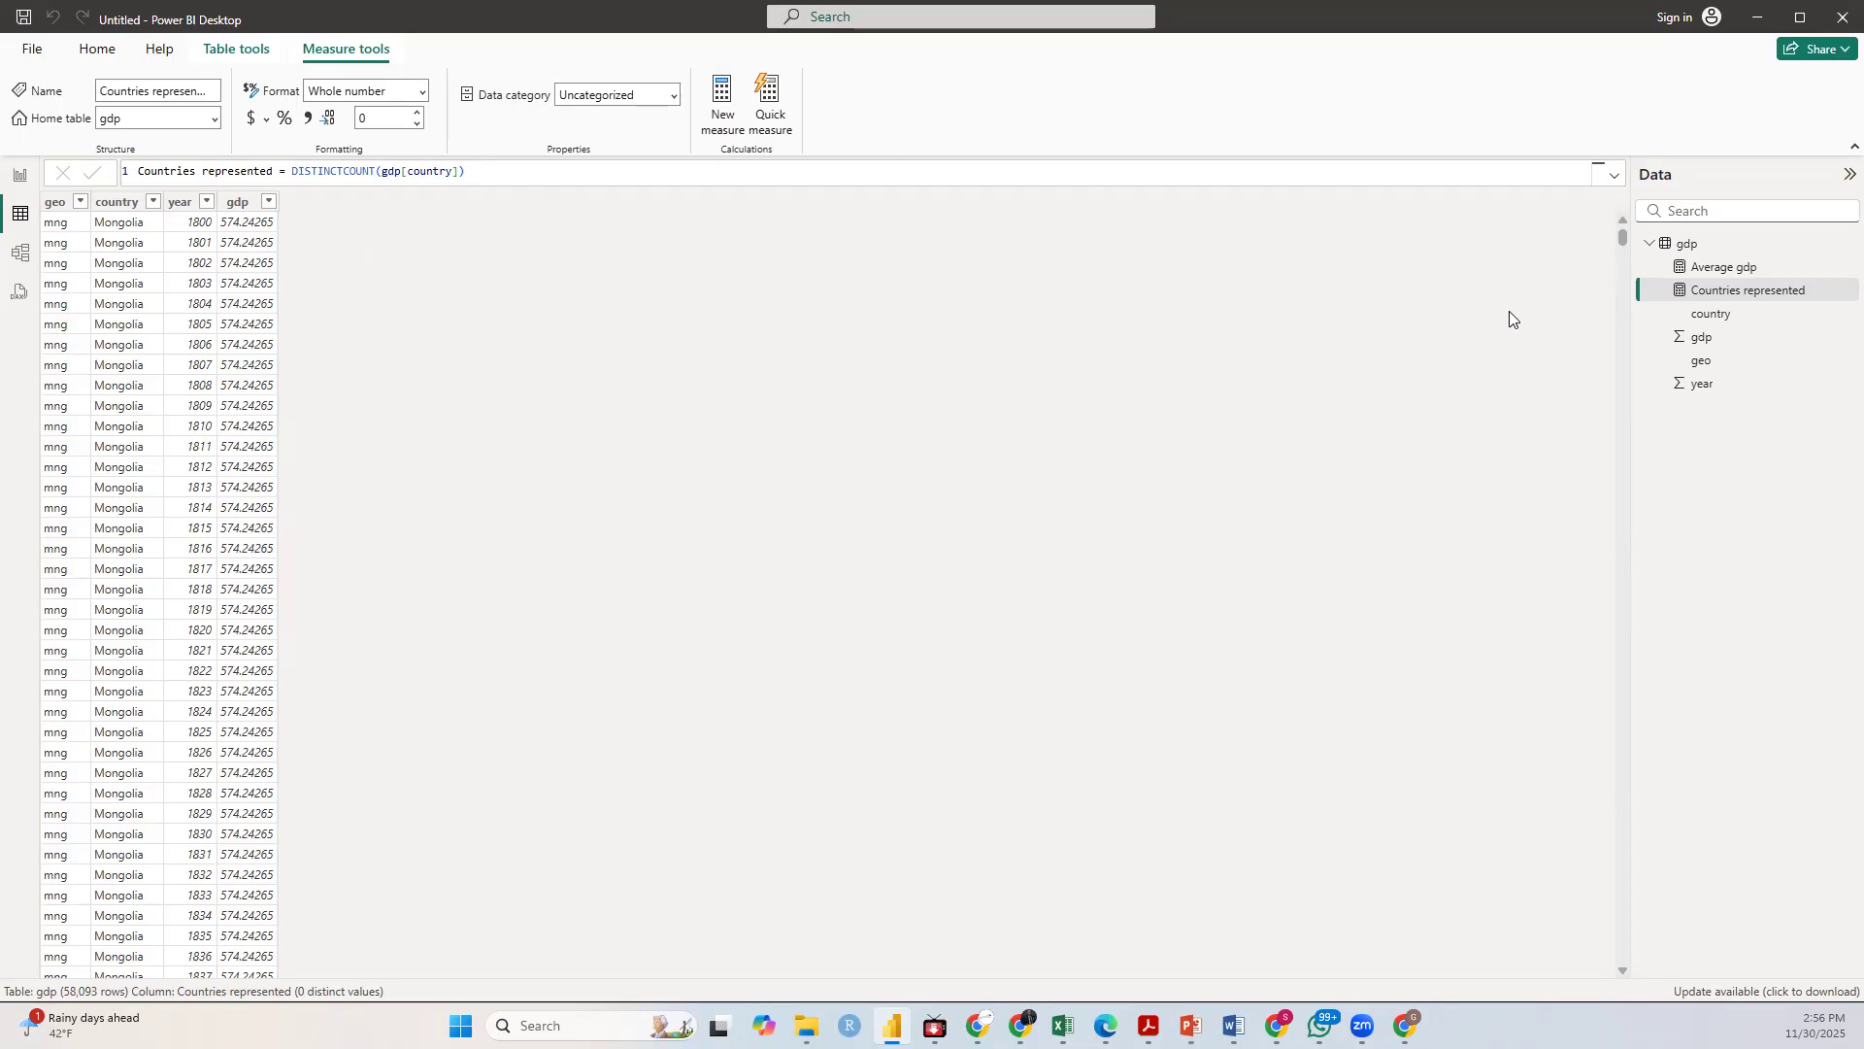
Step: Set the format of the Average gdp measure to Currency
{"action": "left_click", "coordinate": [1713, 275]}
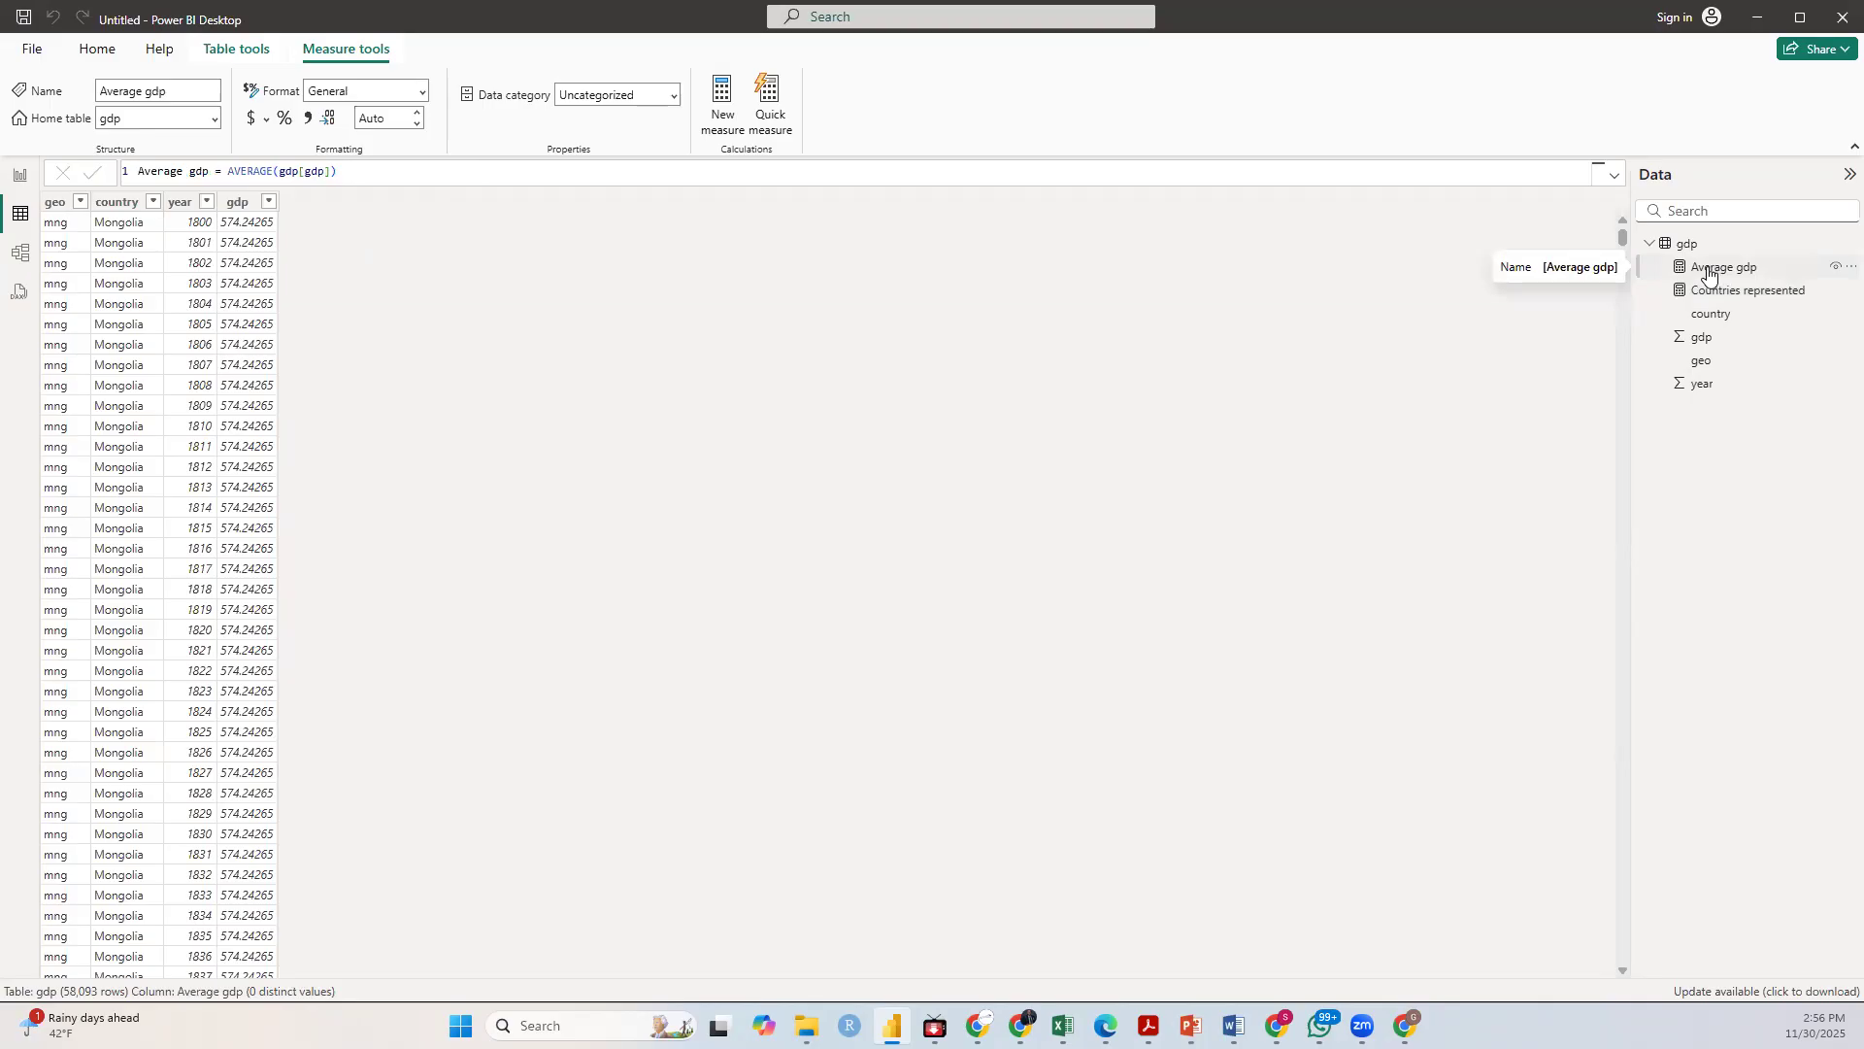
{"action": "left_click", "coordinate": [423, 94]}
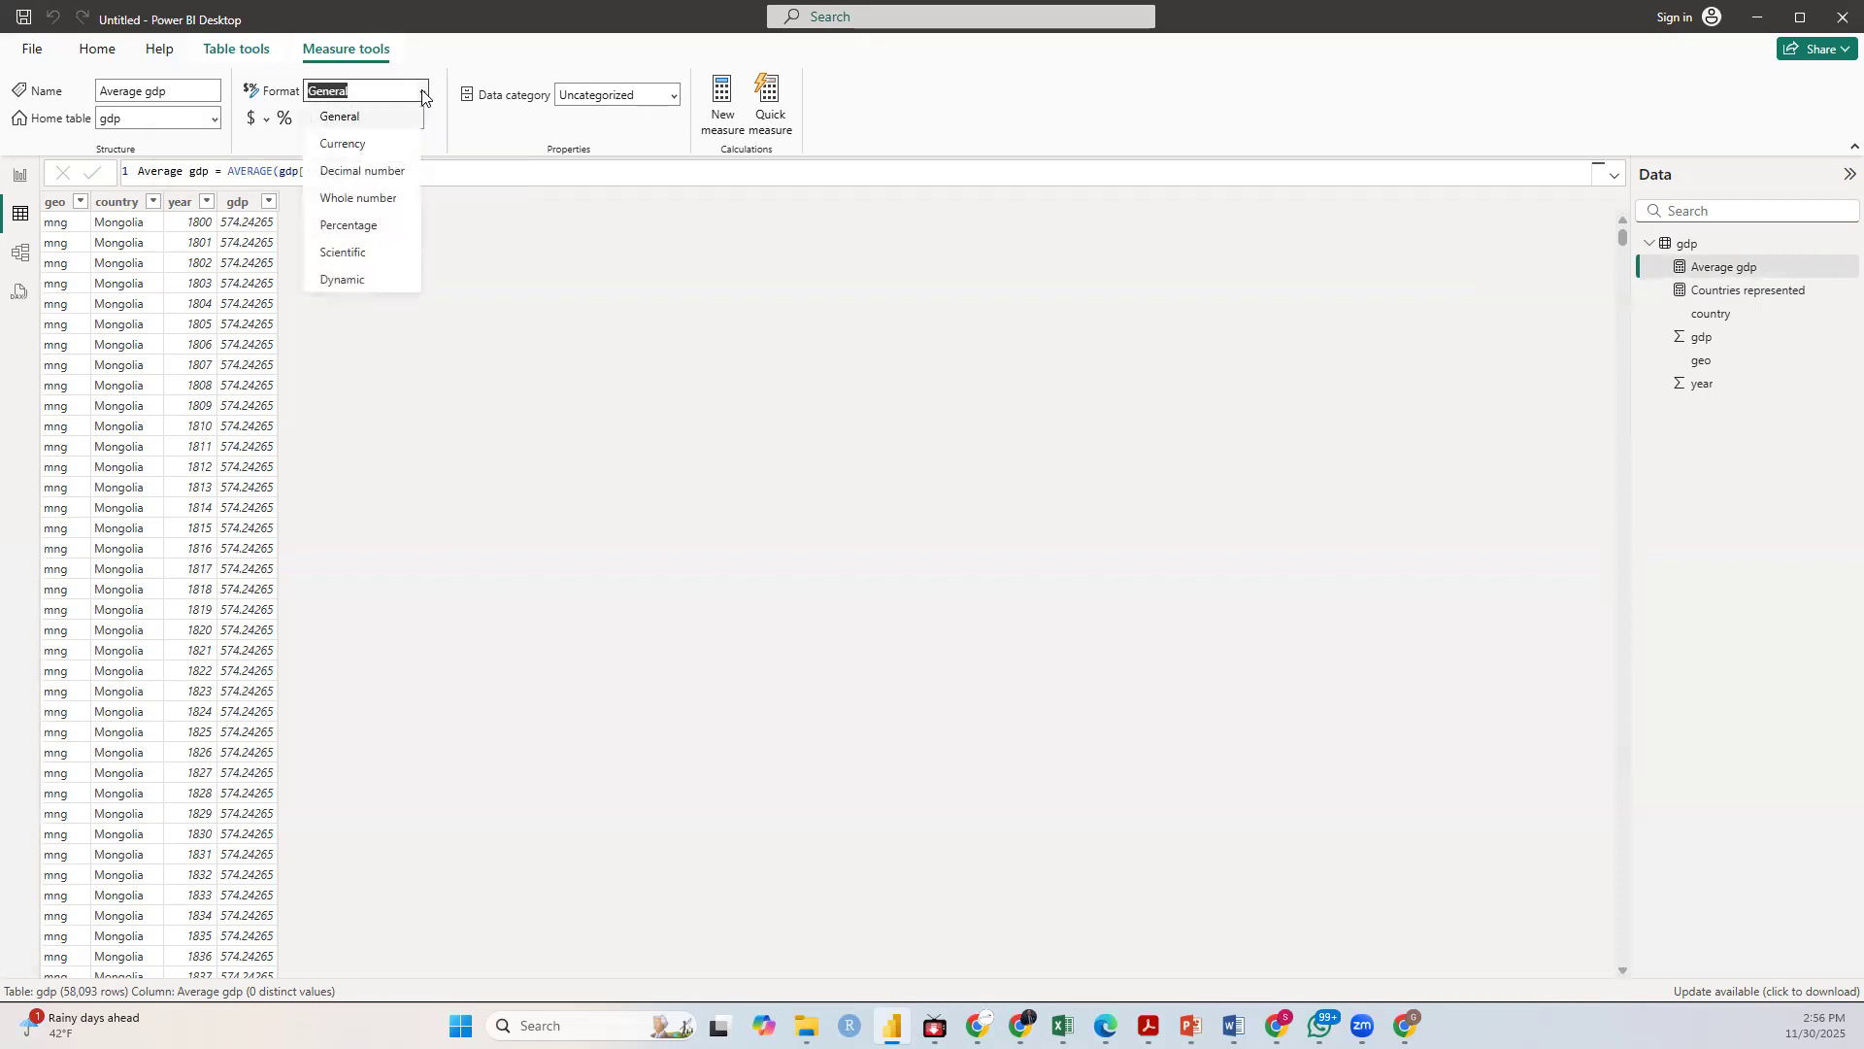
{"action": "left_click", "coordinate": [340, 145]}
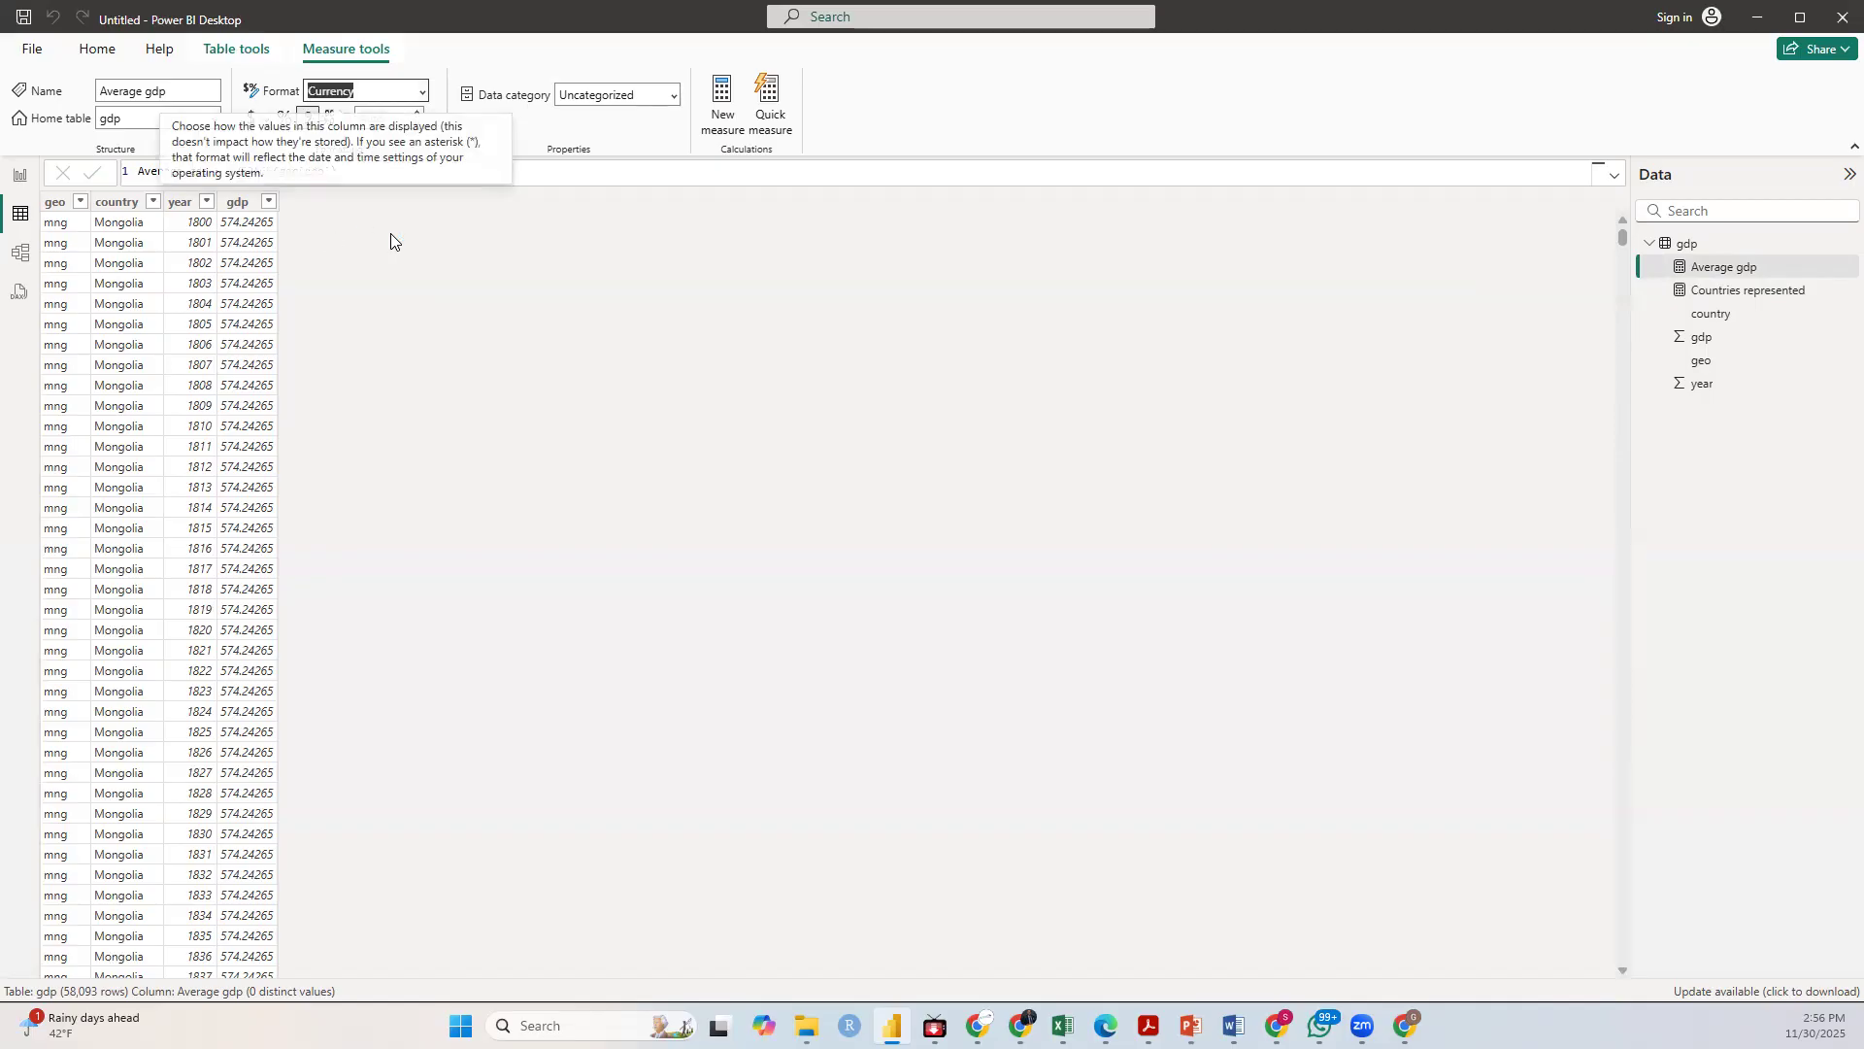
{"action": "left_click", "coordinate": [468, 253]}
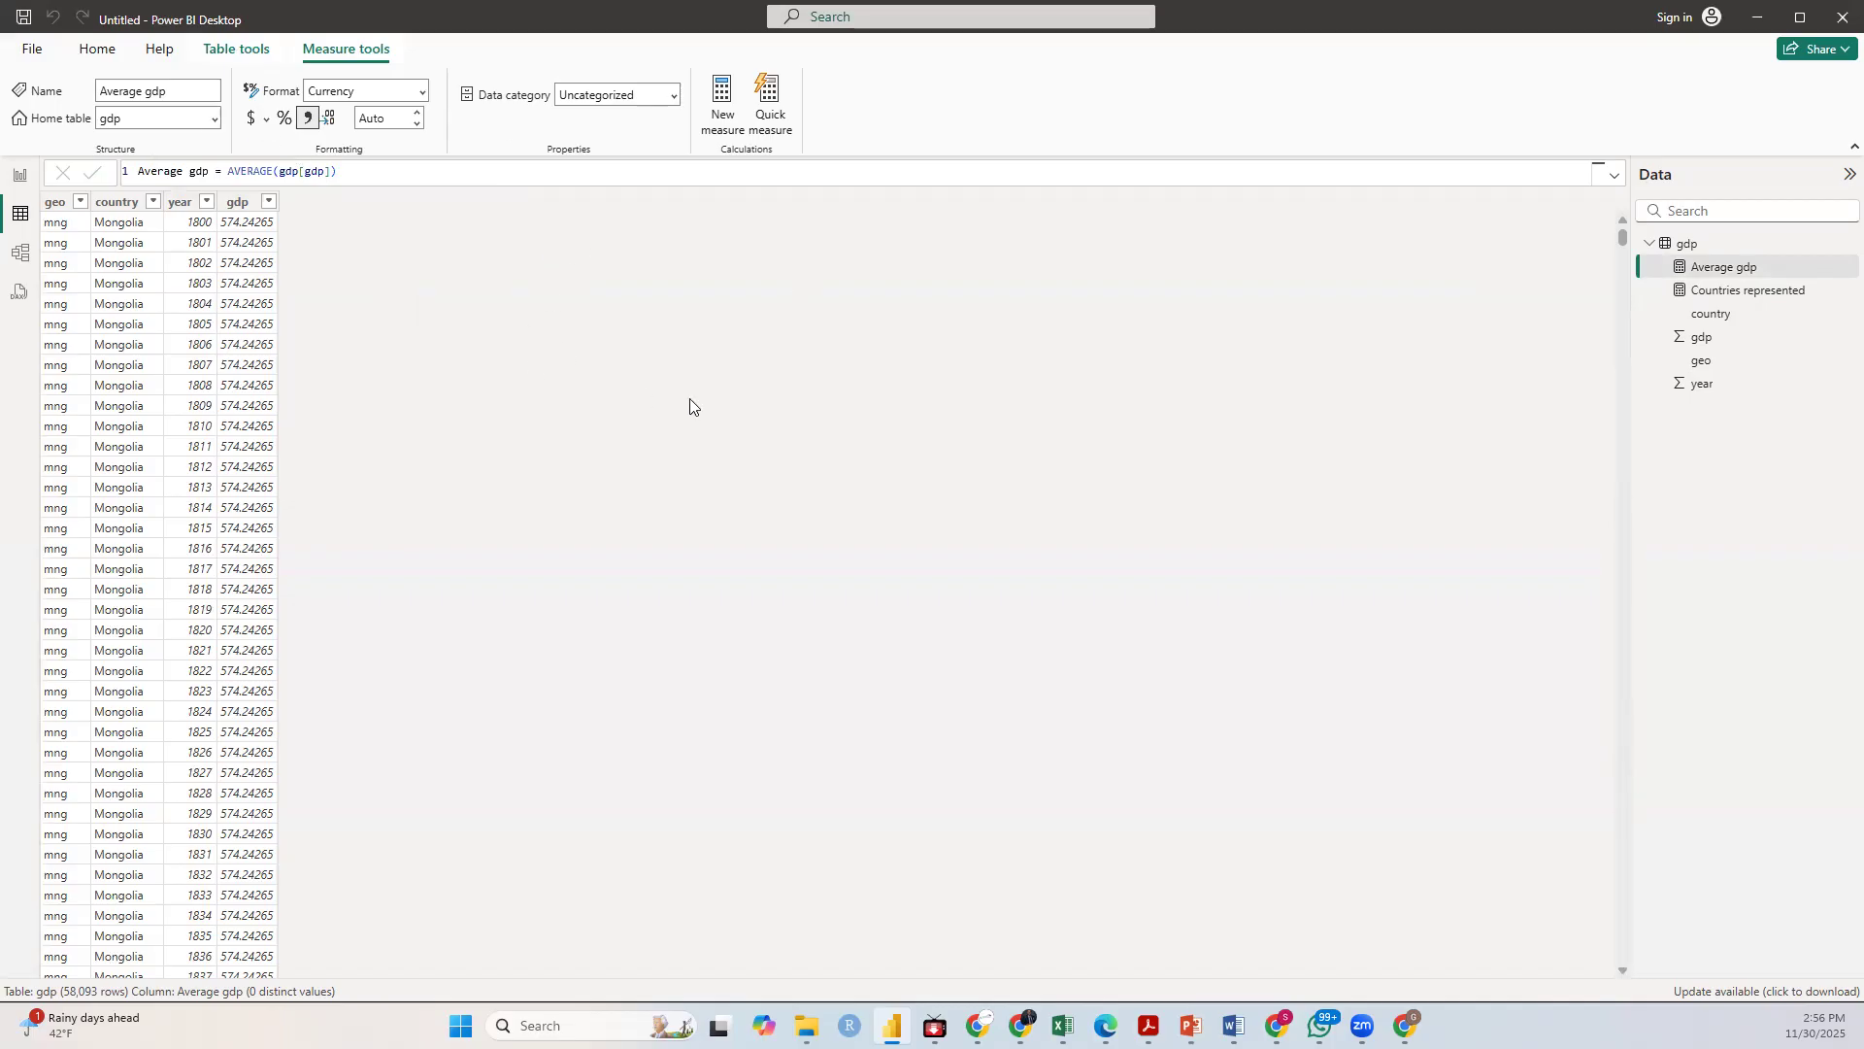
Step: Add a thin full-width text box along the report page's upper edge reading "TREND ANALYSIS OF COUNTRY GDP FROM 1800 TO 2100"
{"action": "left_click", "coordinate": [22, 179]}
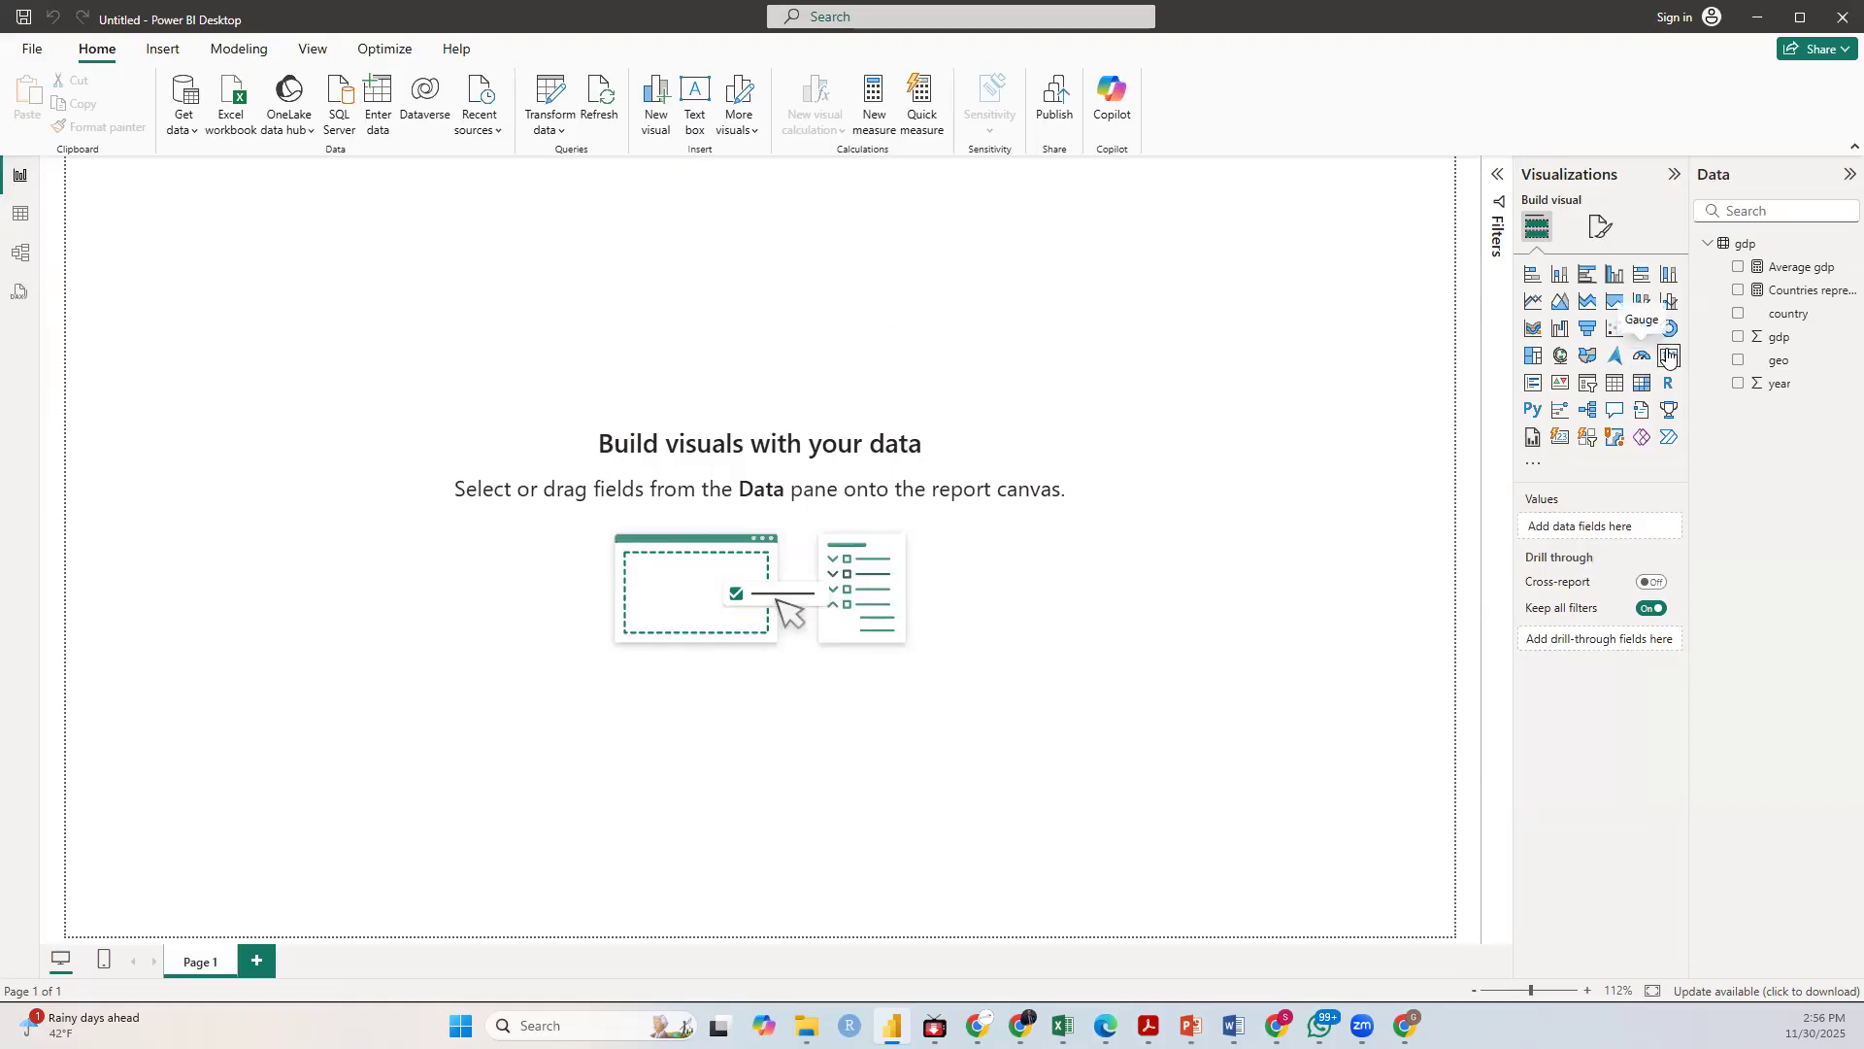
{"action": "left_click", "coordinate": [693, 108]}
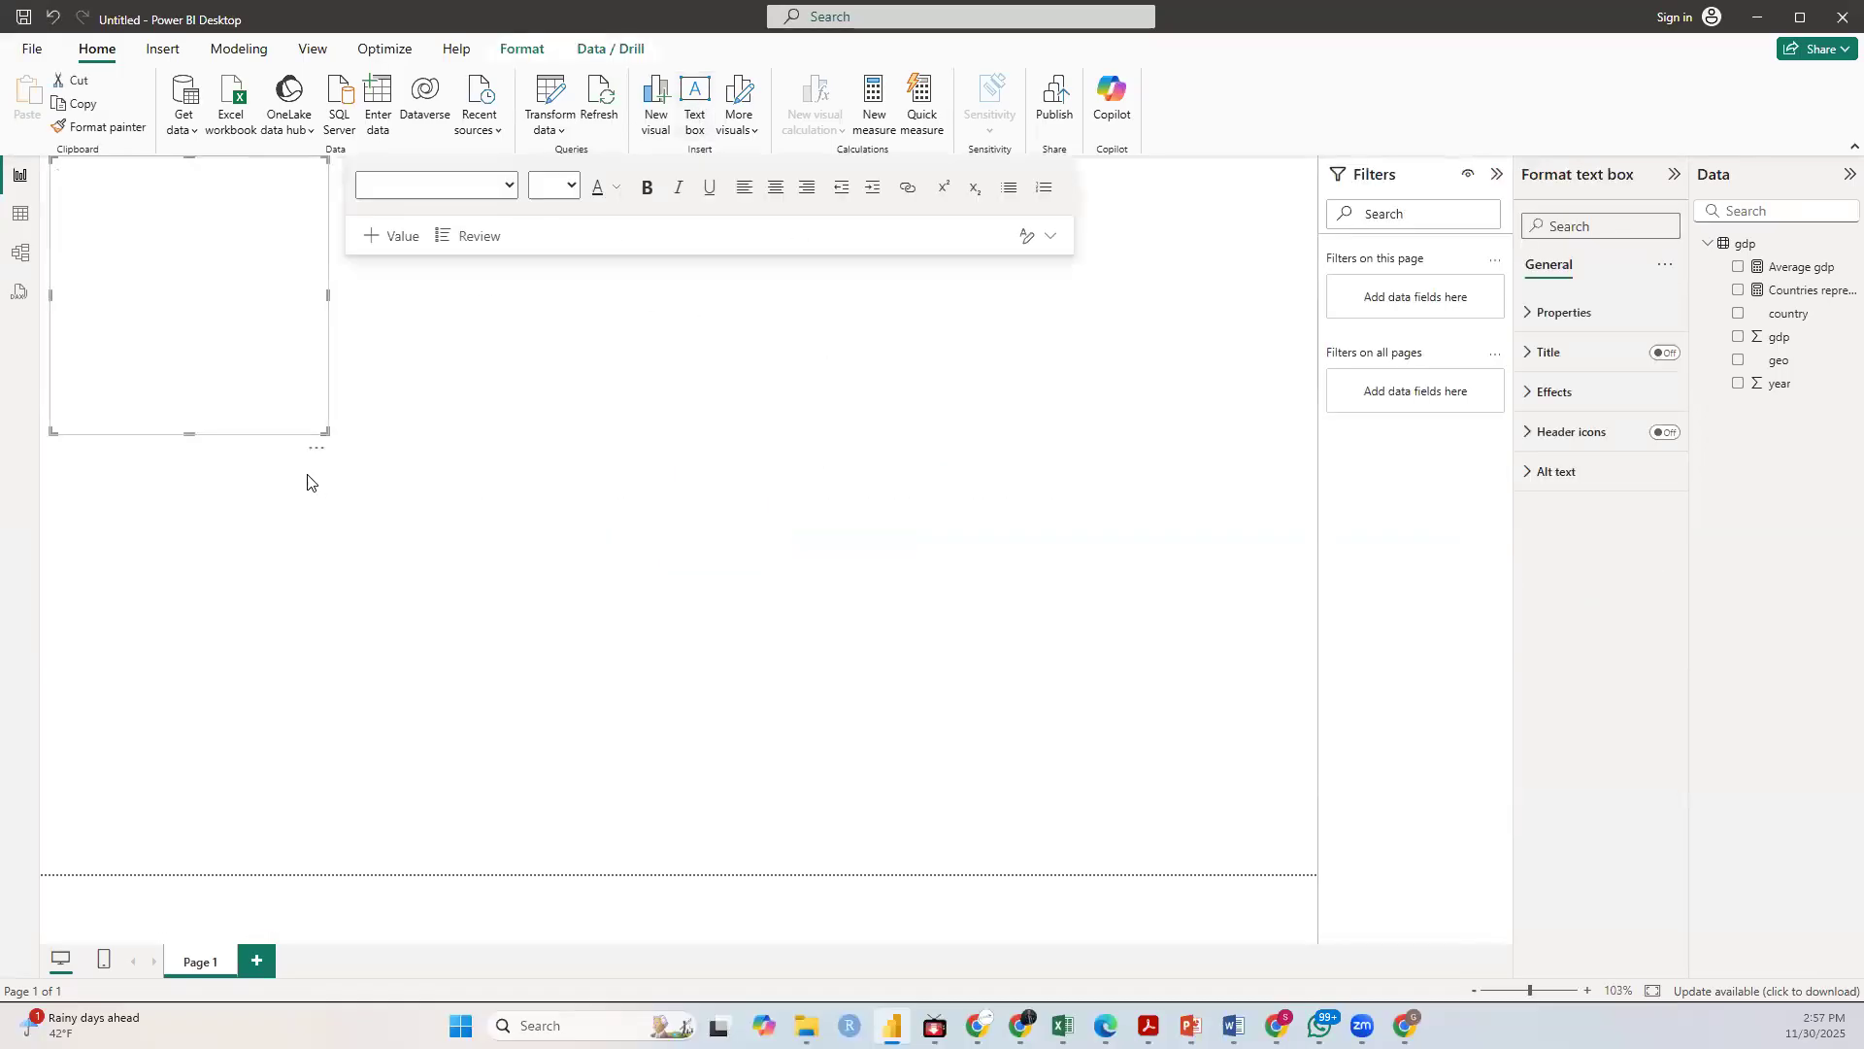
{"action": "left_click_drag", "start_coordinate": [326, 432], "coordinate": [1313, 207]}
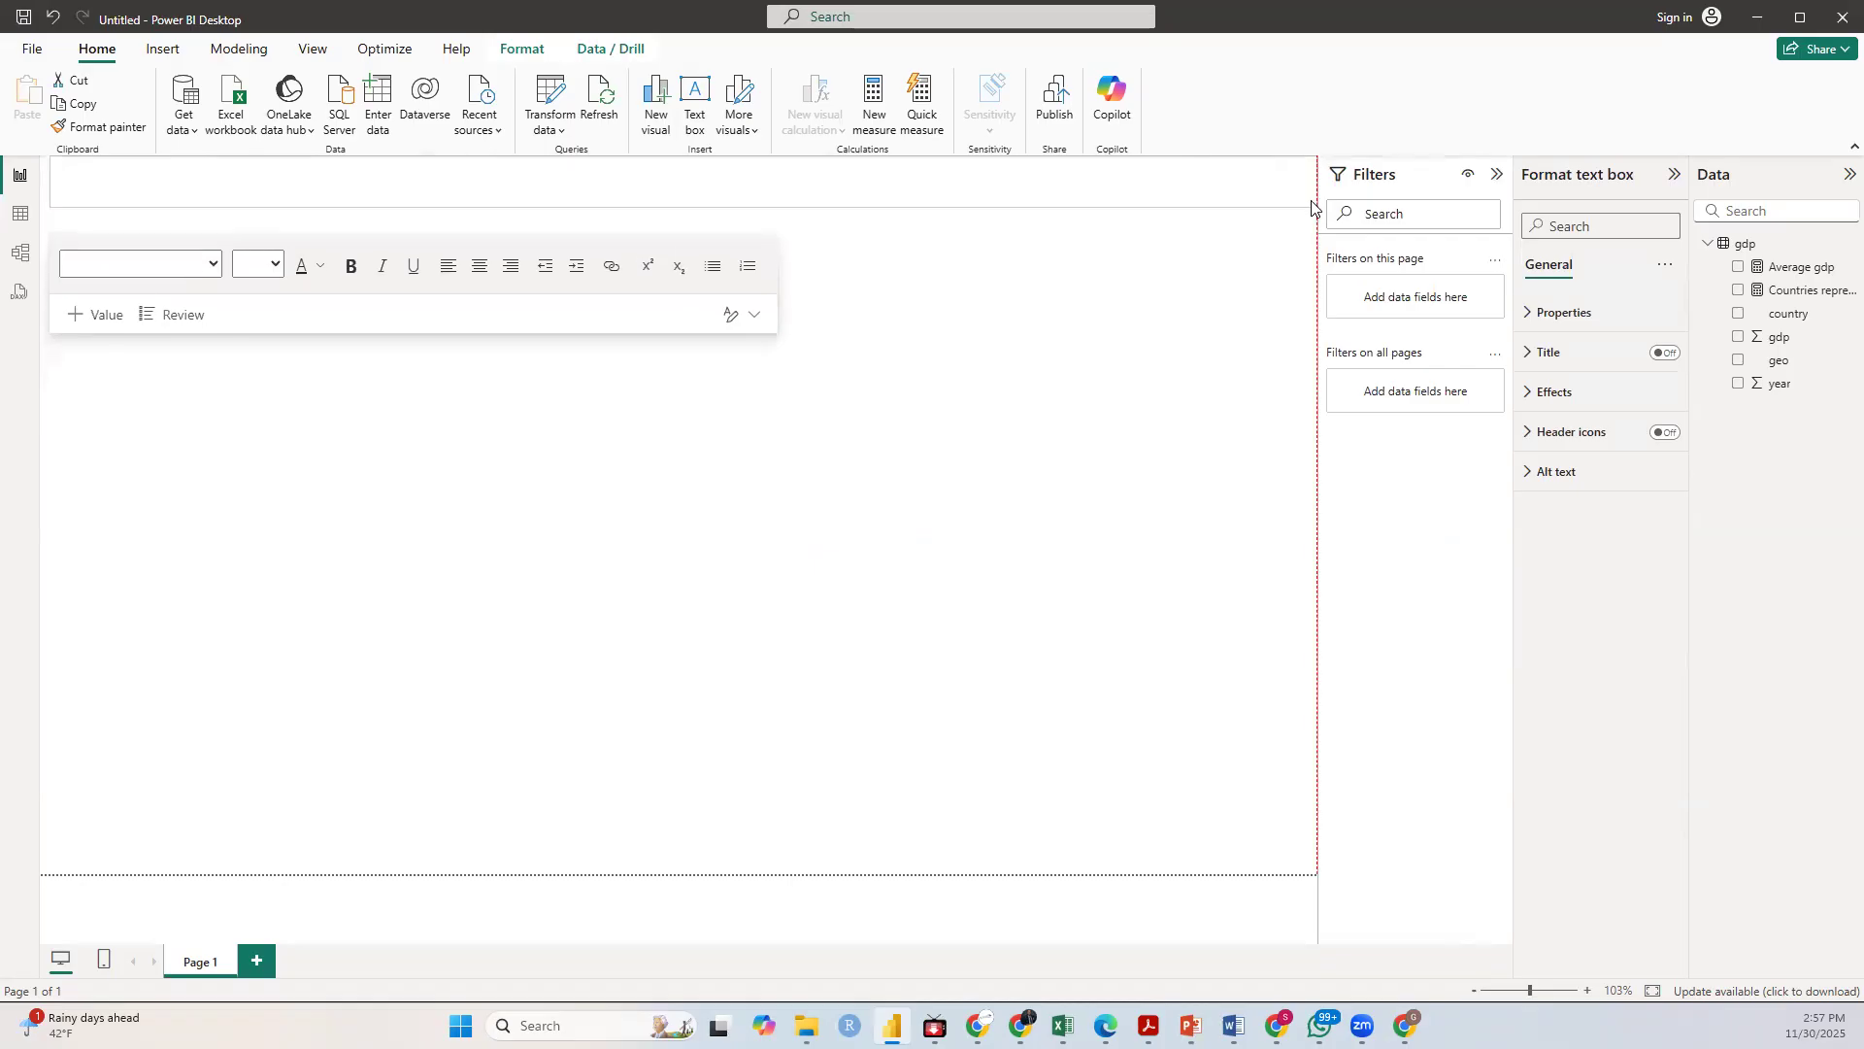
{"action": "left_click", "coordinate": [225, 173]}
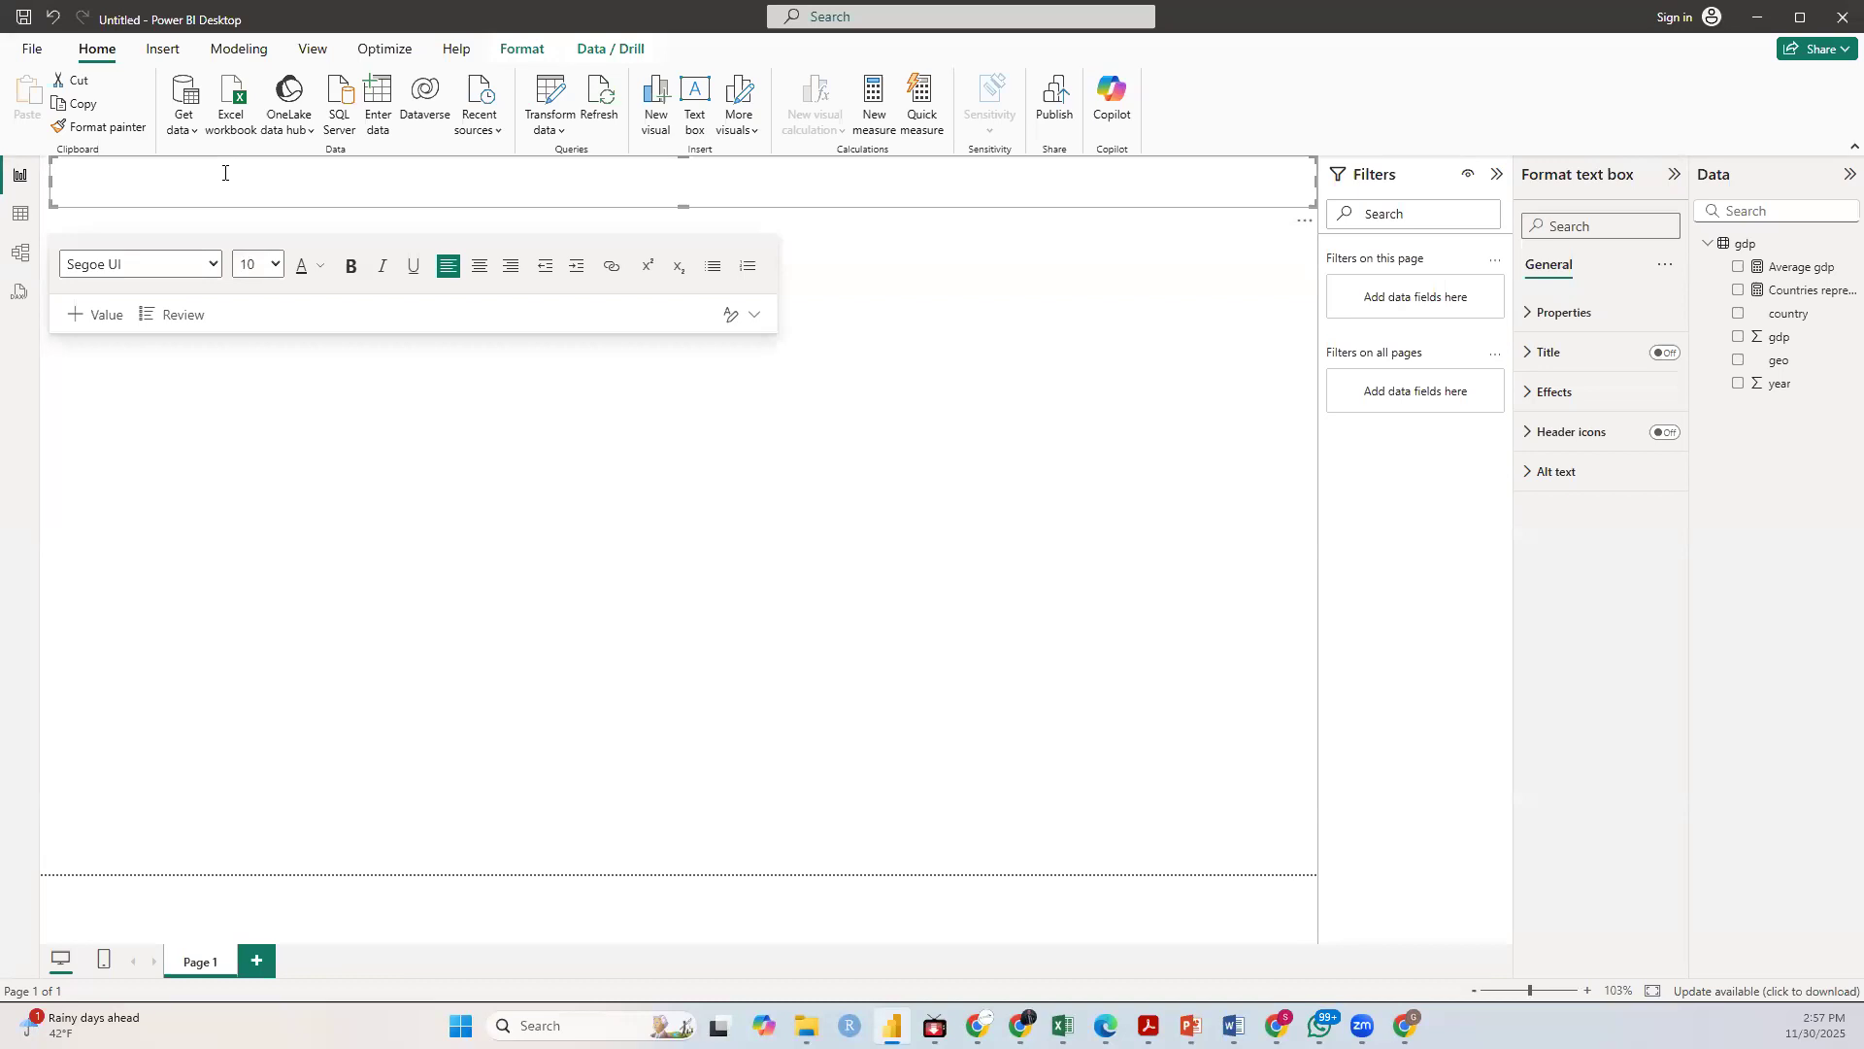
{"action": "type", "text": "TREND ANALYSIS OF COUNTRY GDP FROM 1800 TO 2100"}
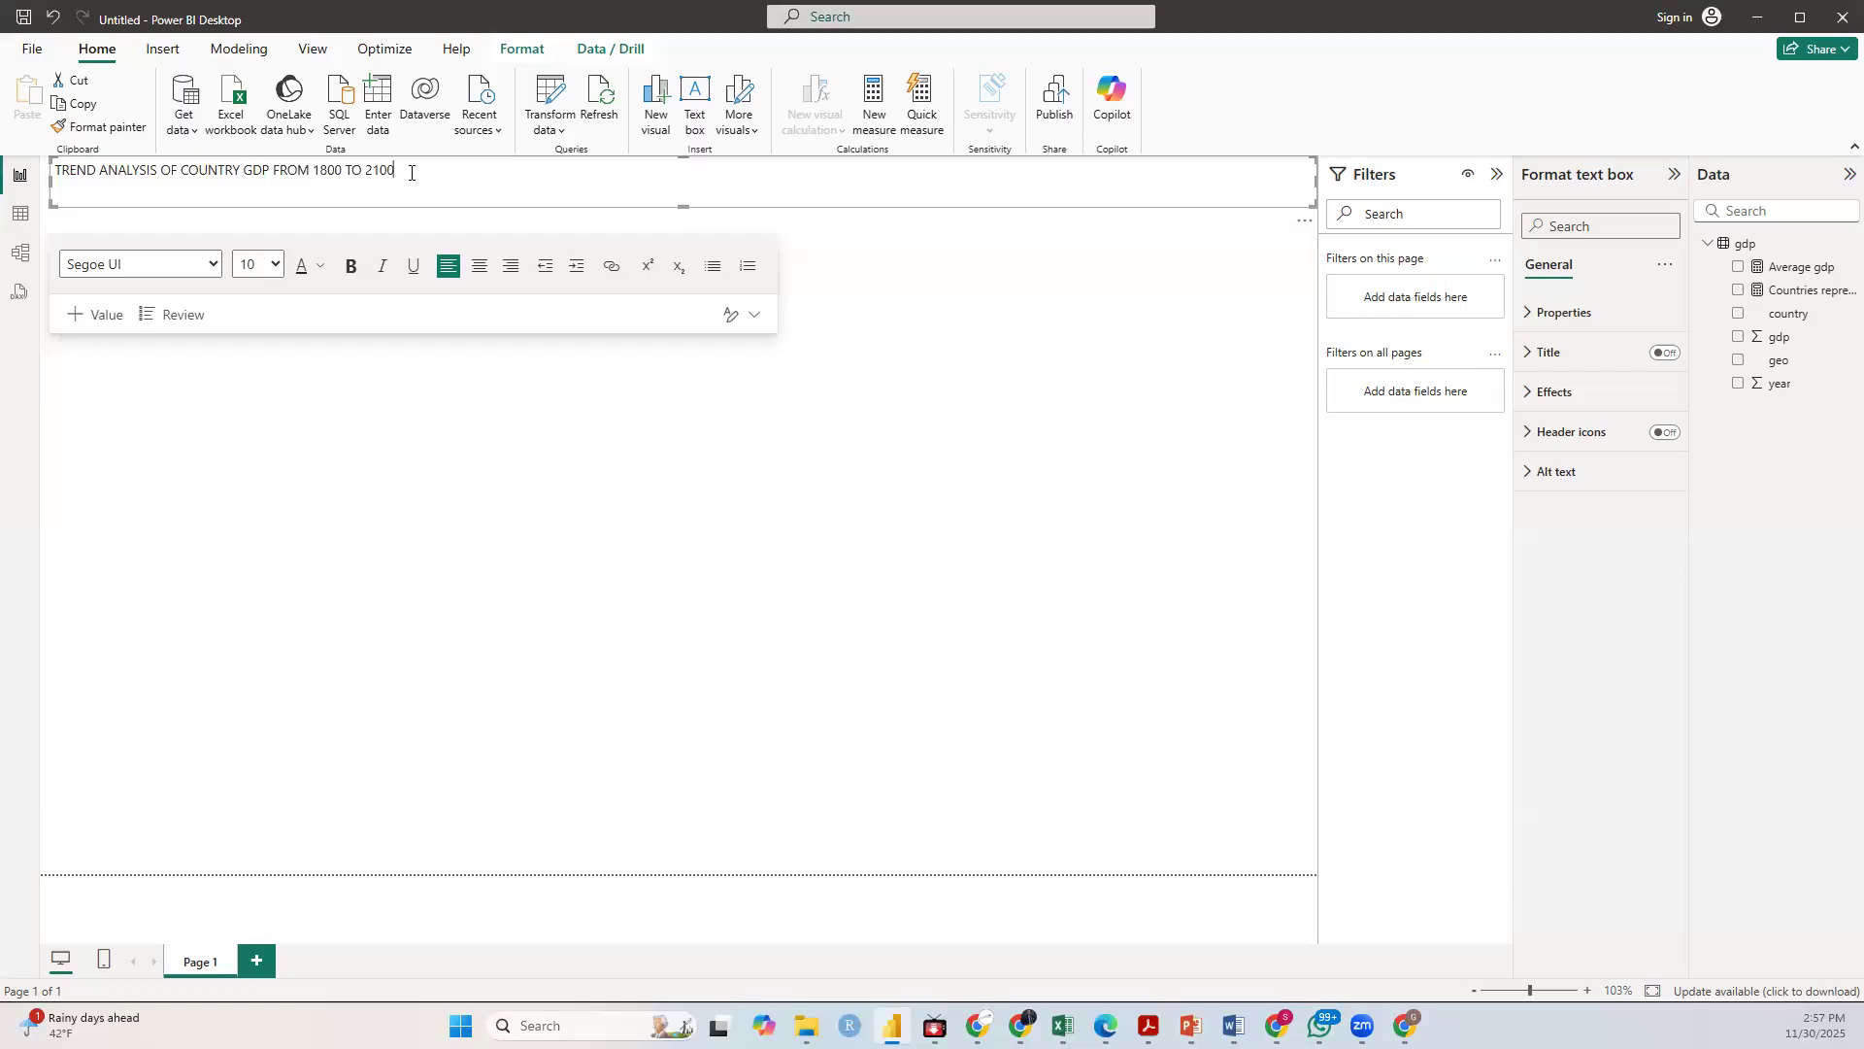
Step: Format the report title text as size 20, bold and centred
{"action": "left_click_drag", "start_coordinate": [398, 171], "coordinate": [55, 171]}
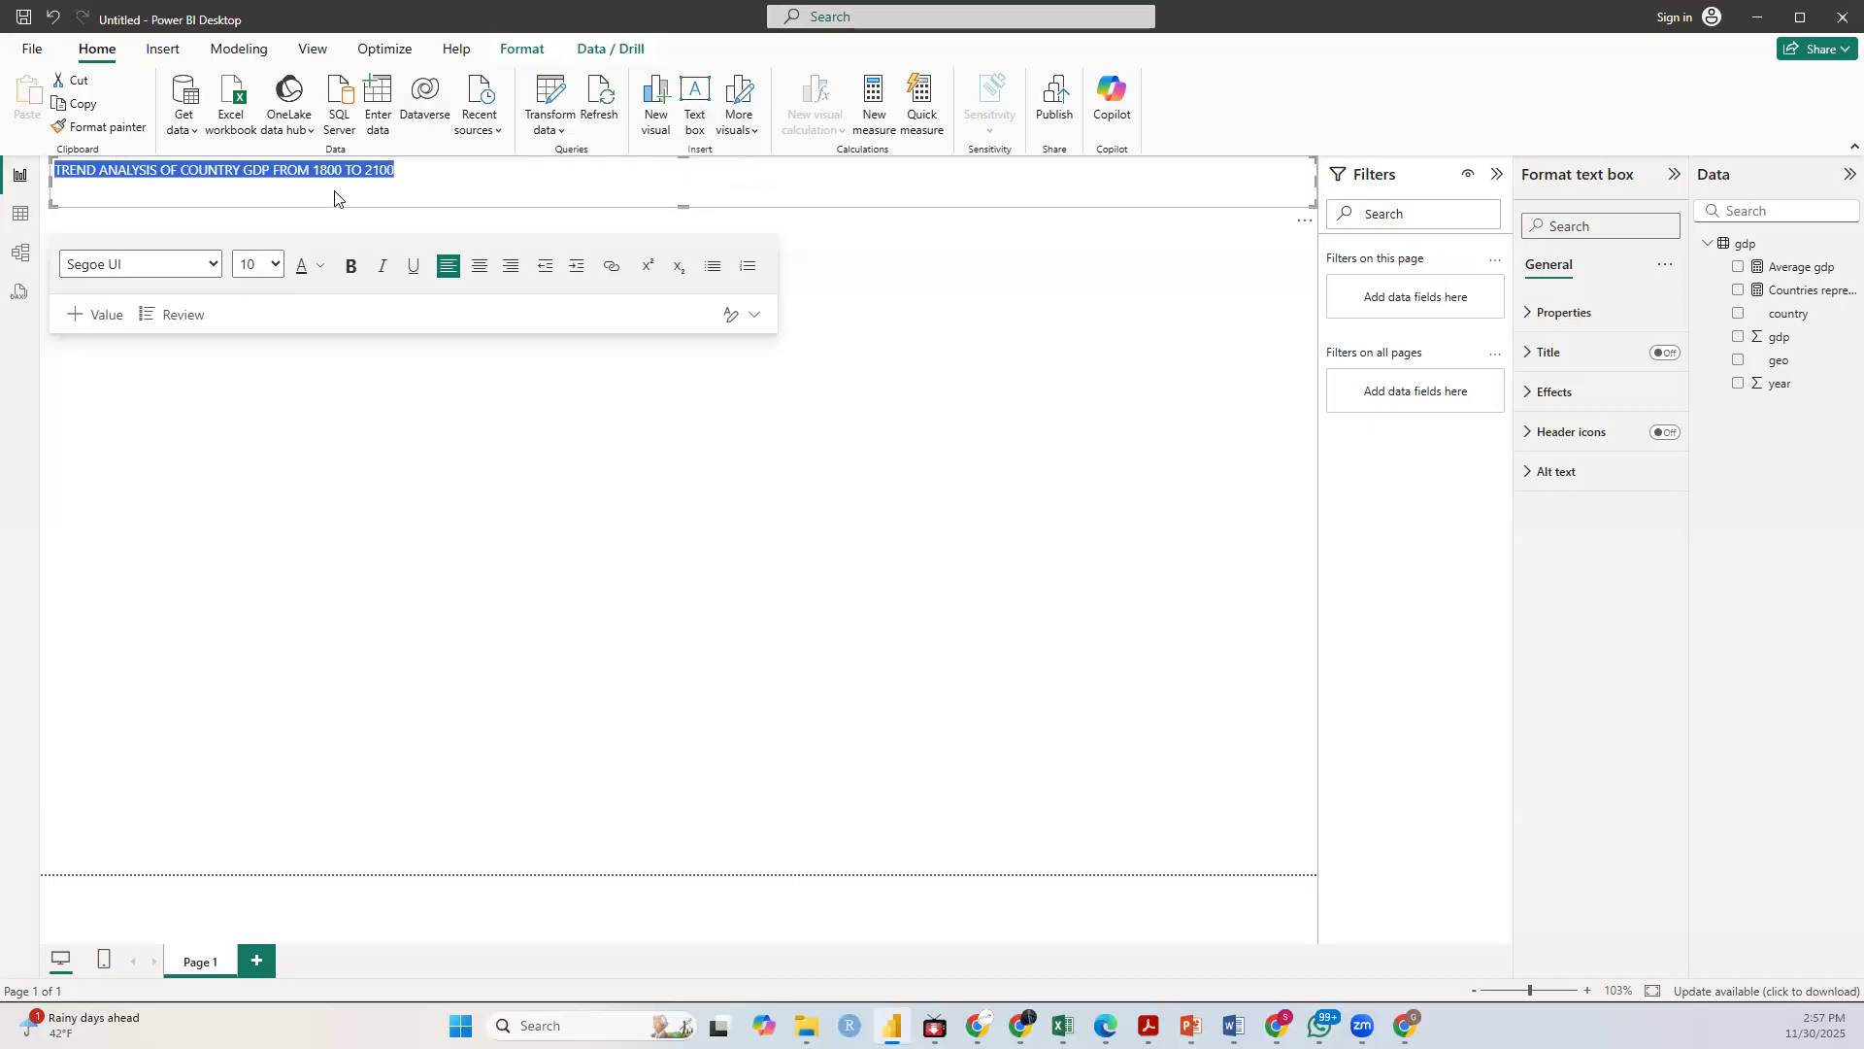
{"action": "left_click", "coordinate": [274, 264]}
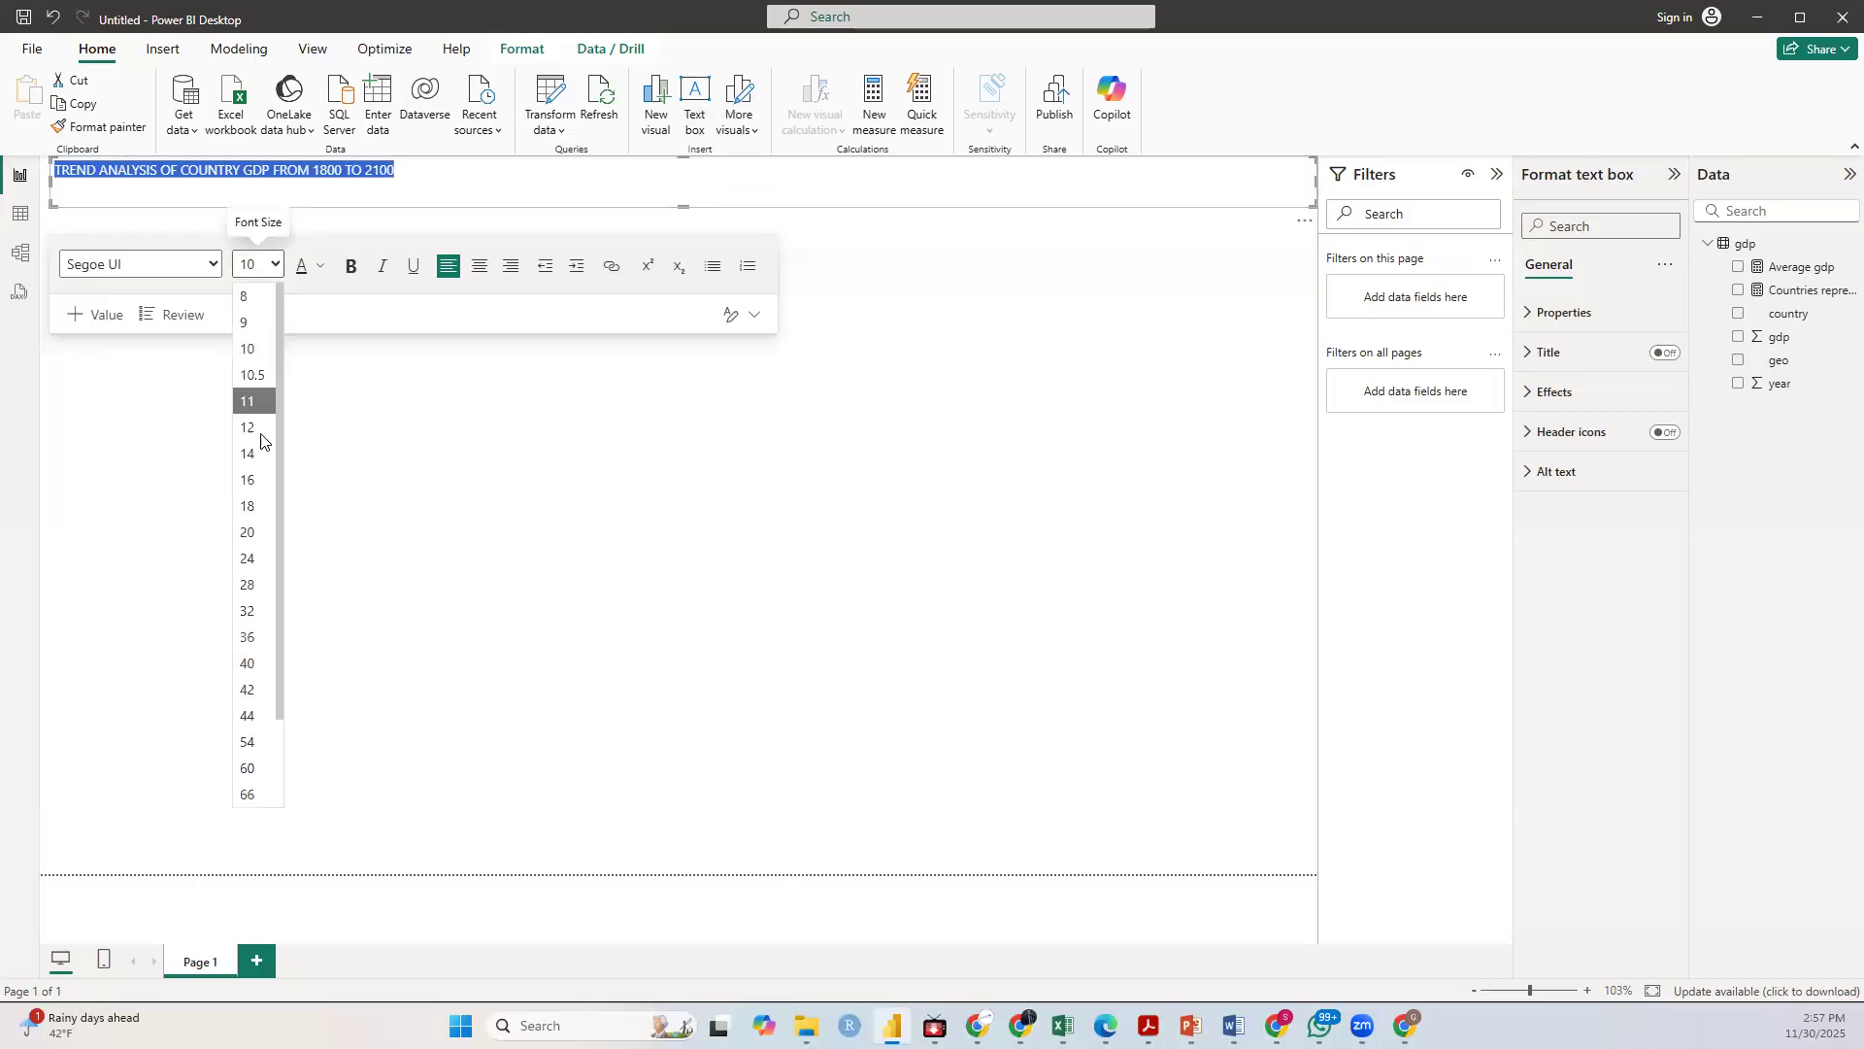
{"action": "left_click", "coordinate": [251, 532]}
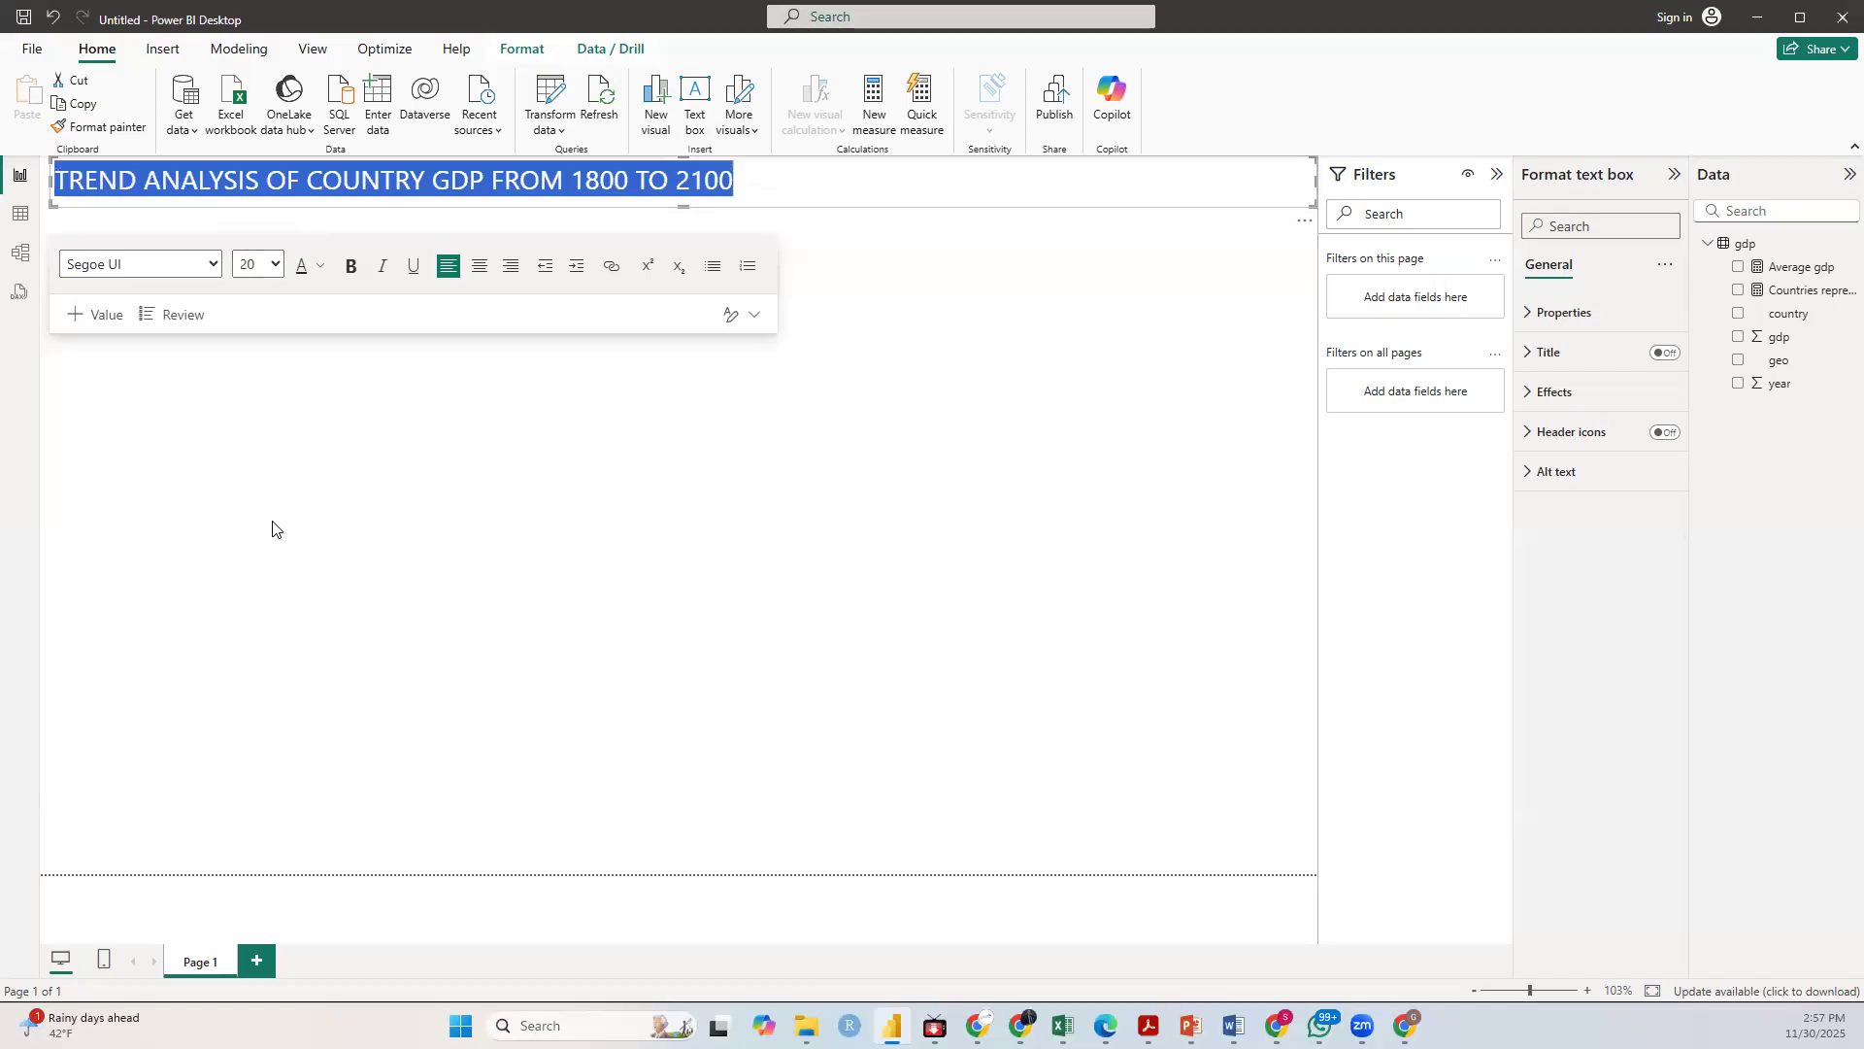
{"action": "left_click", "coordinate": [347, 268]}
{"action": "left_click", "coordinate": [481, 274]}
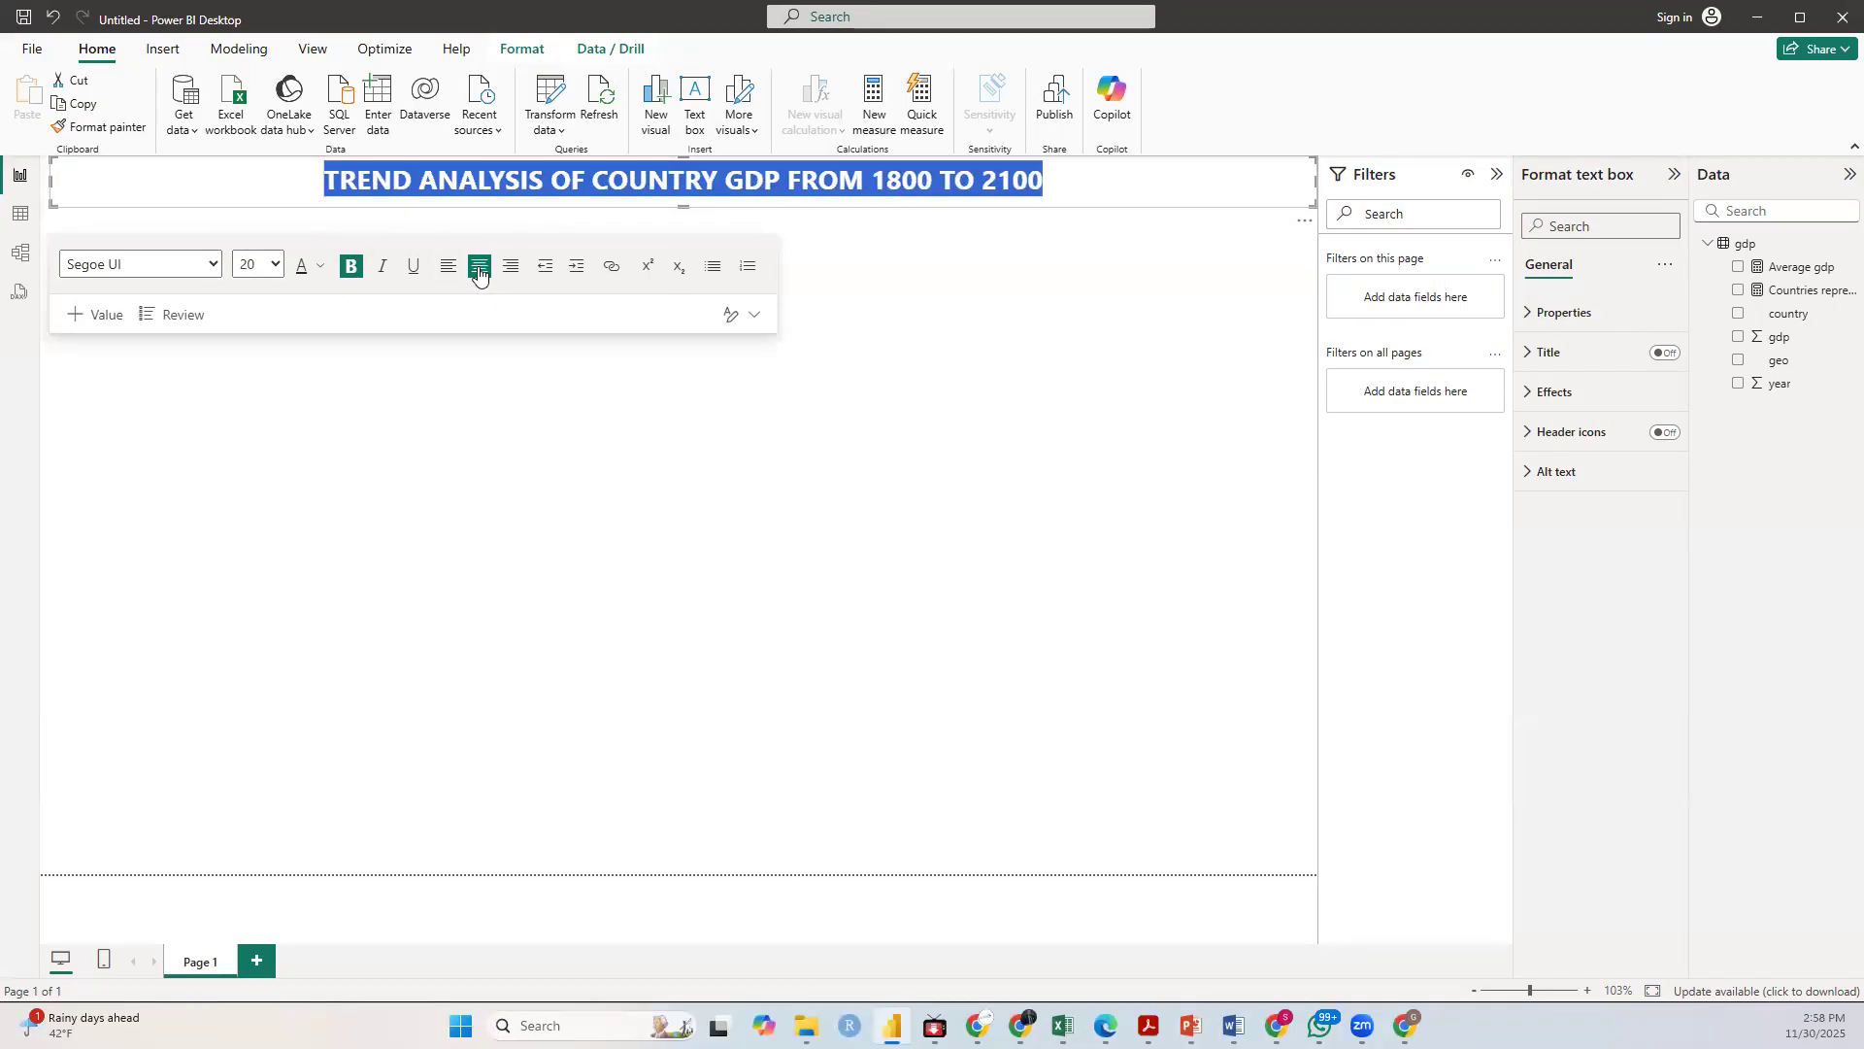
Step: Add a small card visual below the left part of the report title showing the Average gdp measure
{"action": "left_click", "coordinate": [920, 362]}
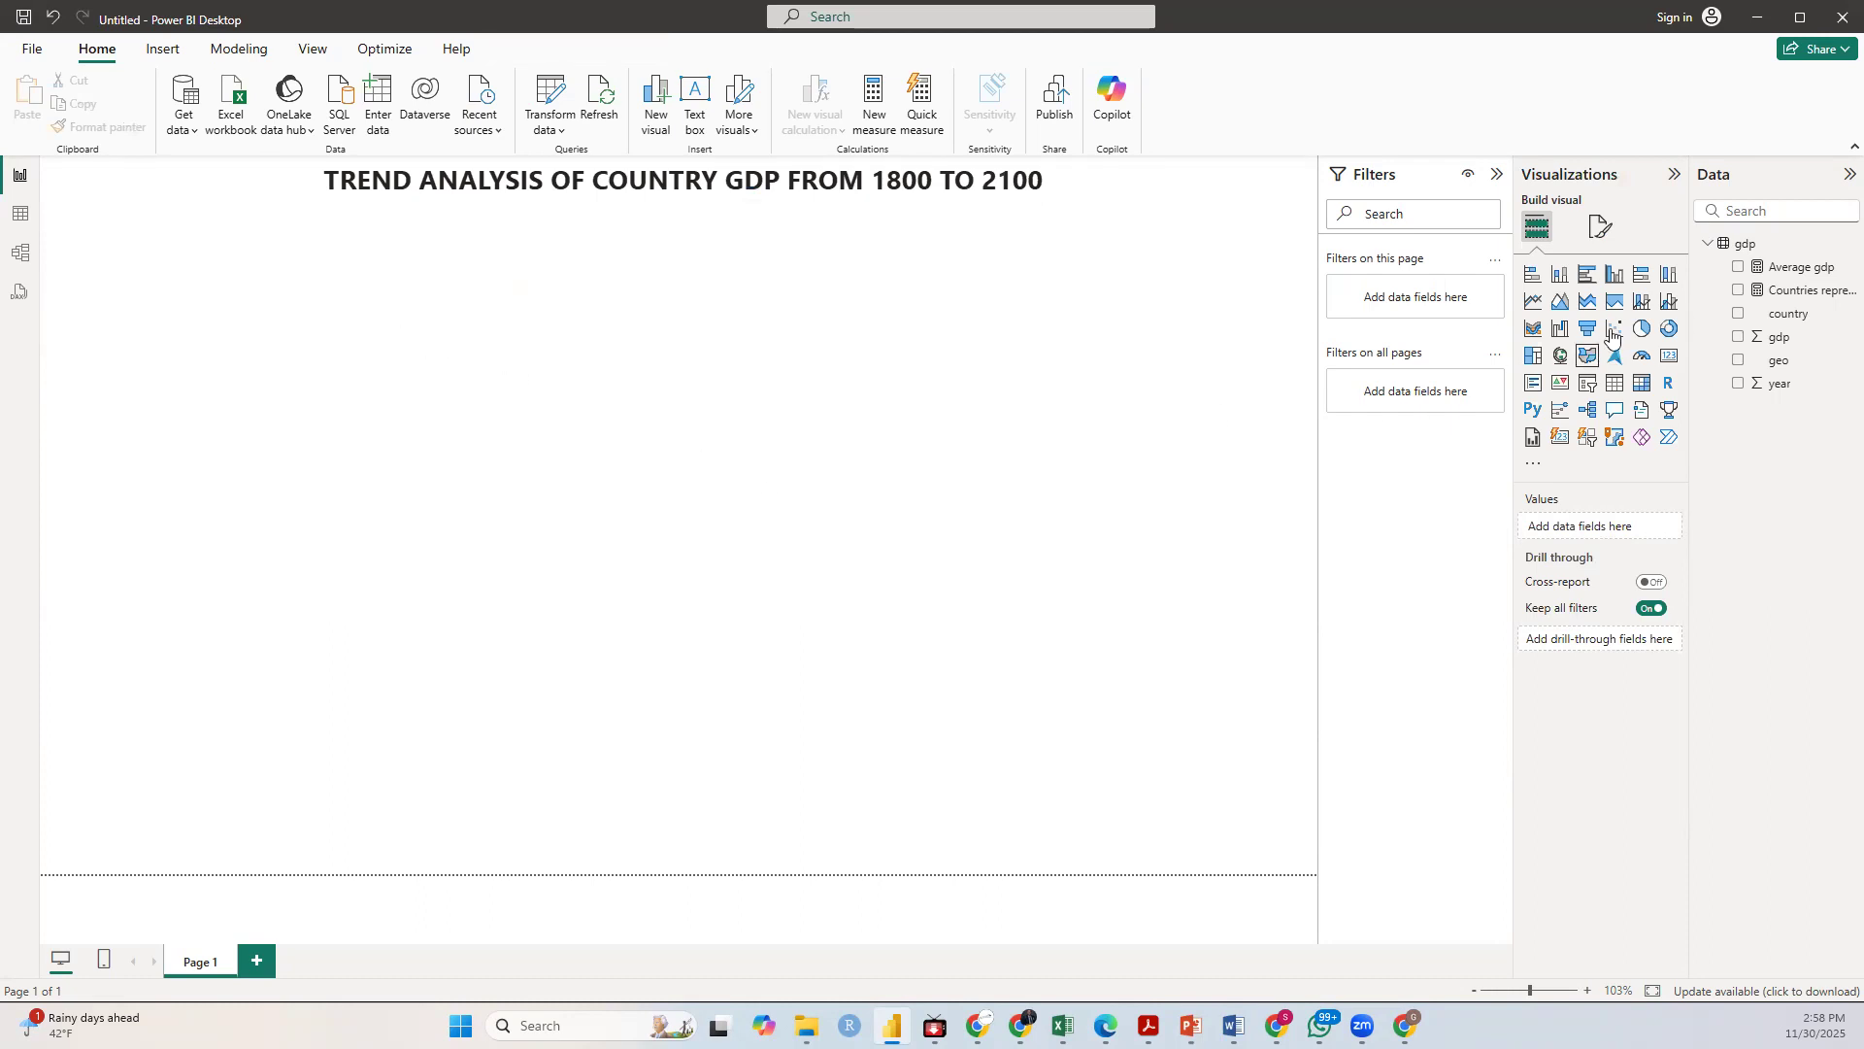
{"action": "left_click", "coordinate": [1668, 357]}
{"action": "left_click_drag", "start_coordinate": [1315, 470], "coordinate": [277, 473]}
{"action": "left_click_drag", "start_coordinate": [182, 420], "coordinate": [340, 334]}
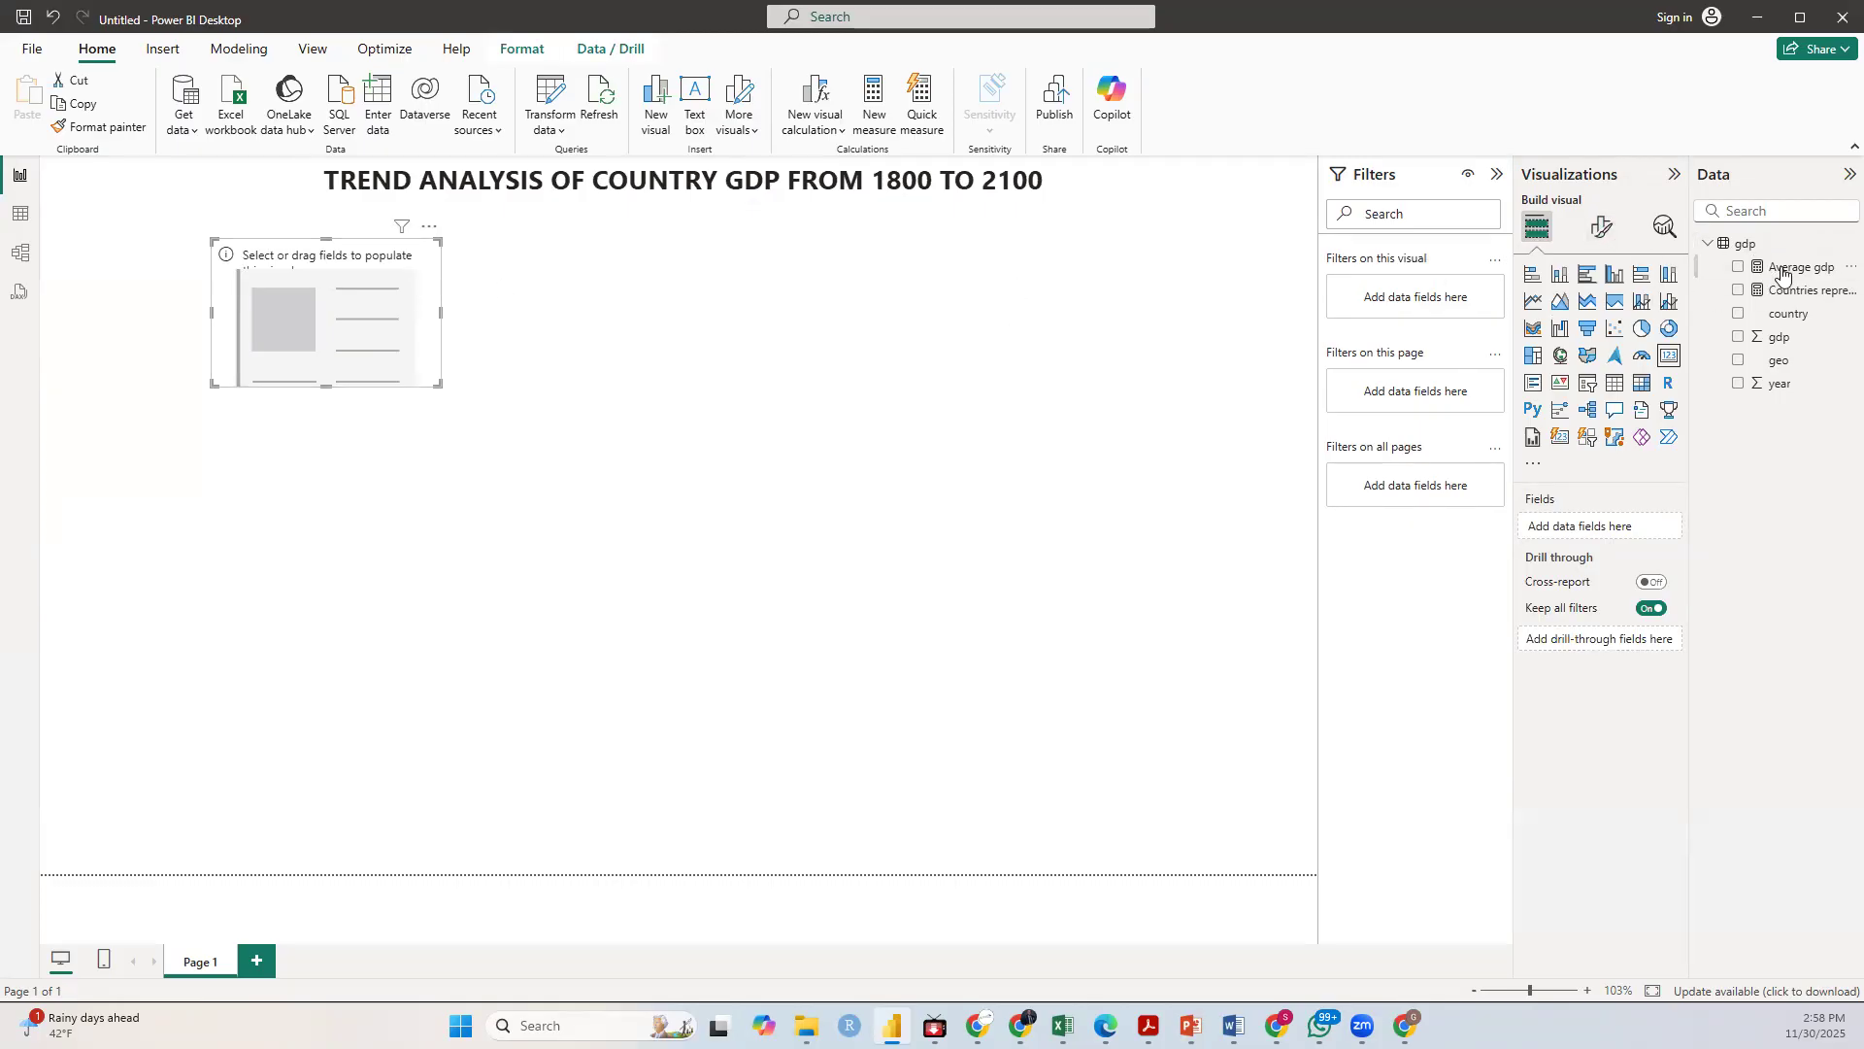
{"action": "left_click_drag", "start_coordinate": [1791, 275], "coordinate": [1621, 536]}
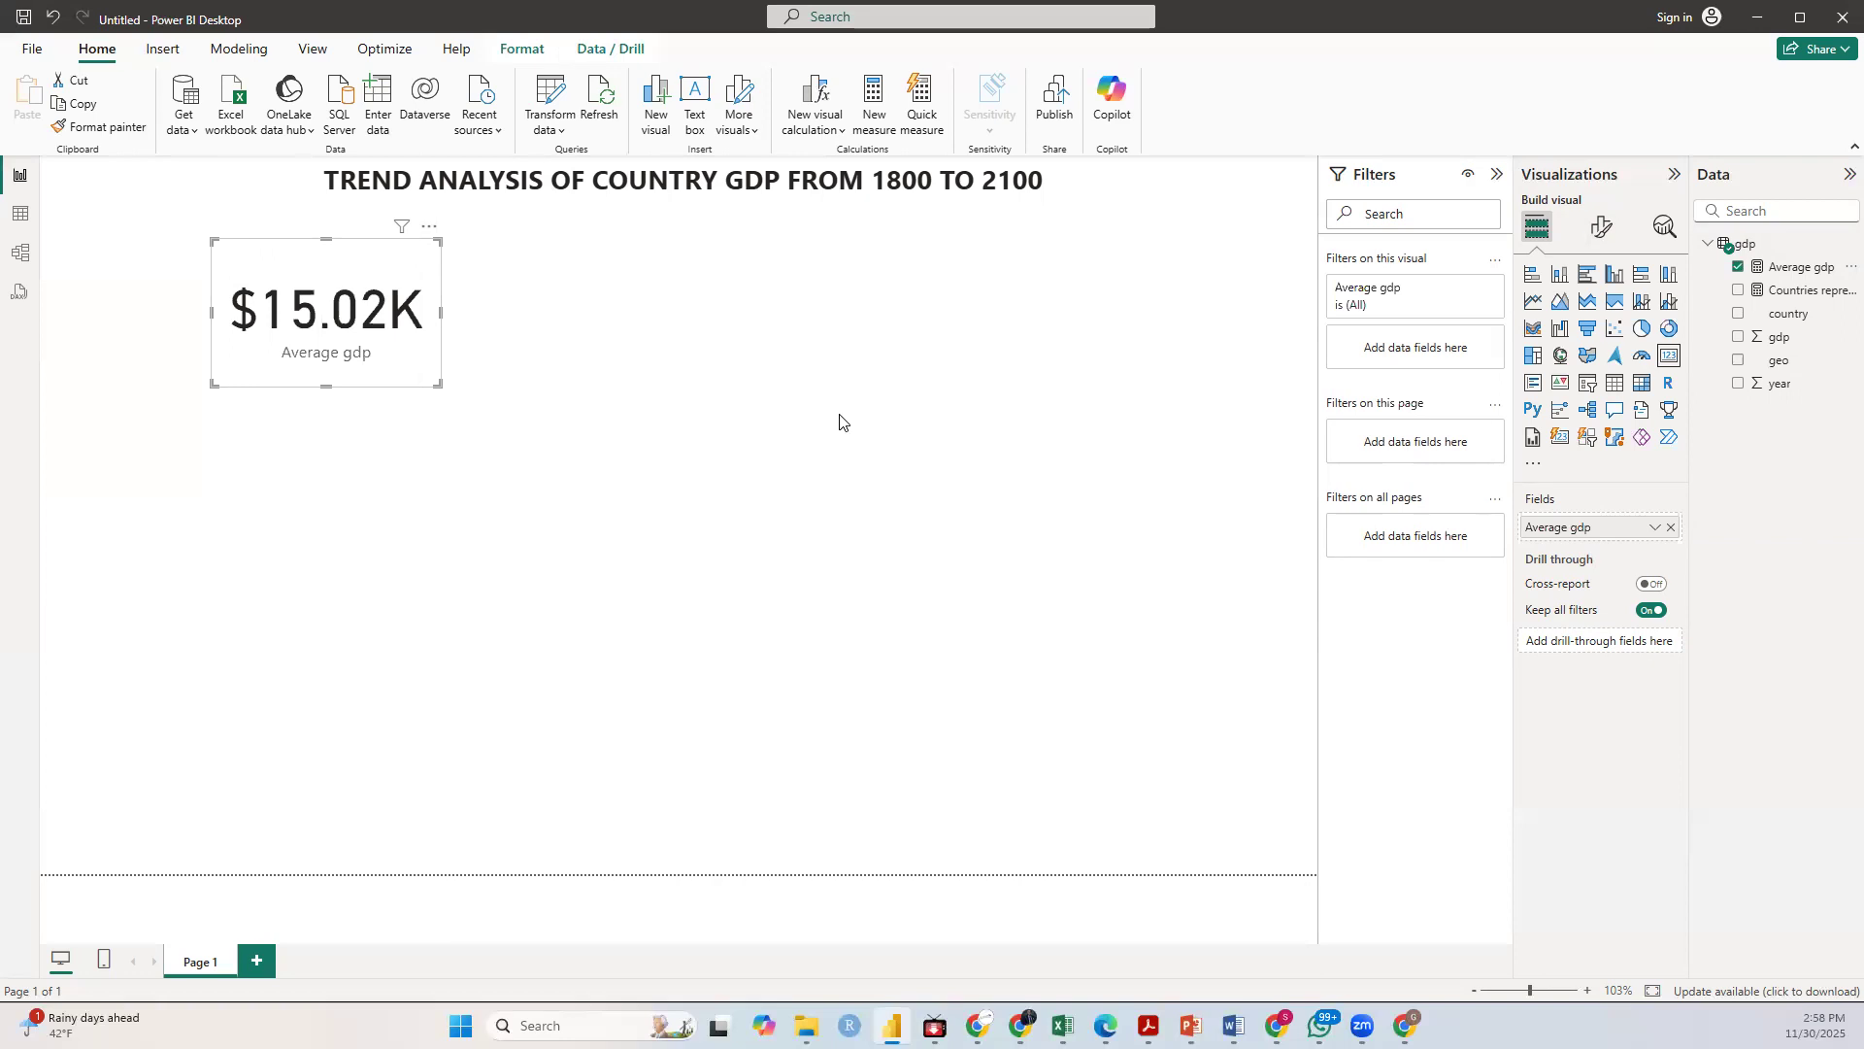
Step: Turn on the Average gdp card's title and set its text to "AVERAGE GDP"
{"action": "left_click", "coordinate": [1602, 231]}
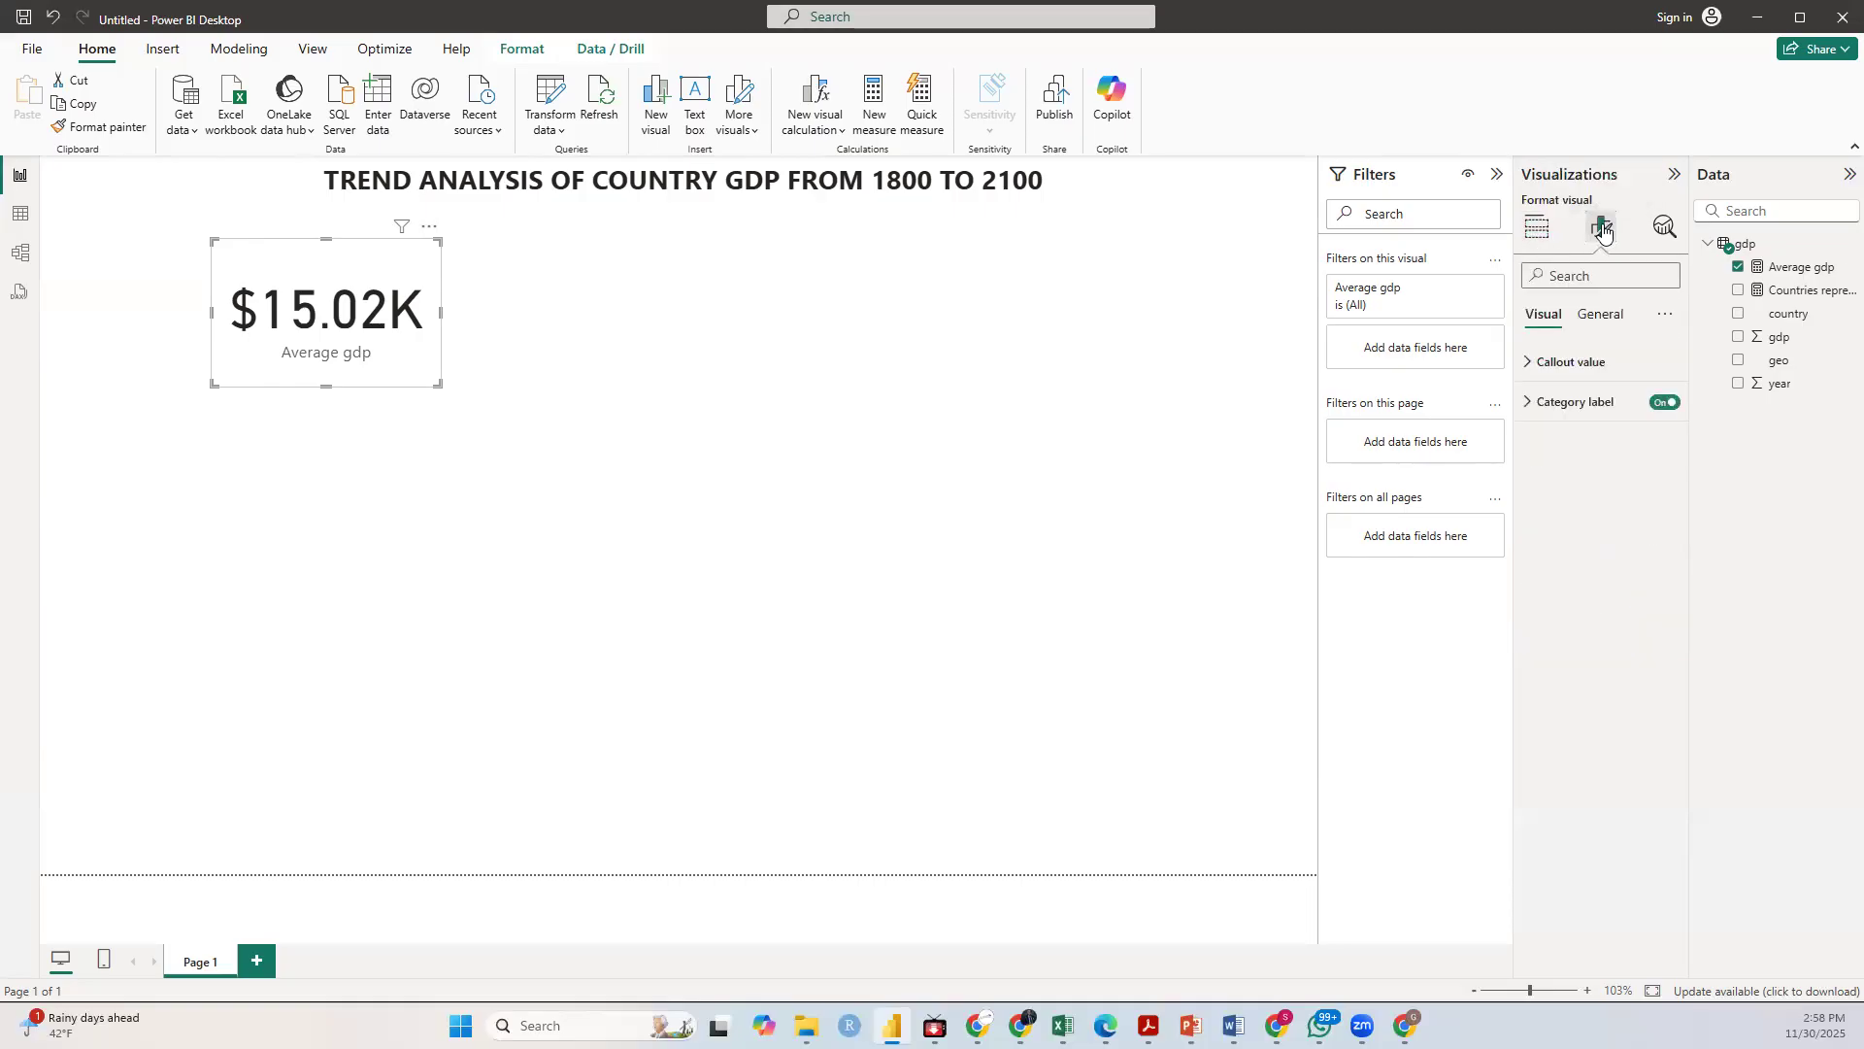
{"action": "left_click", "coordinate": [1600, 316]}
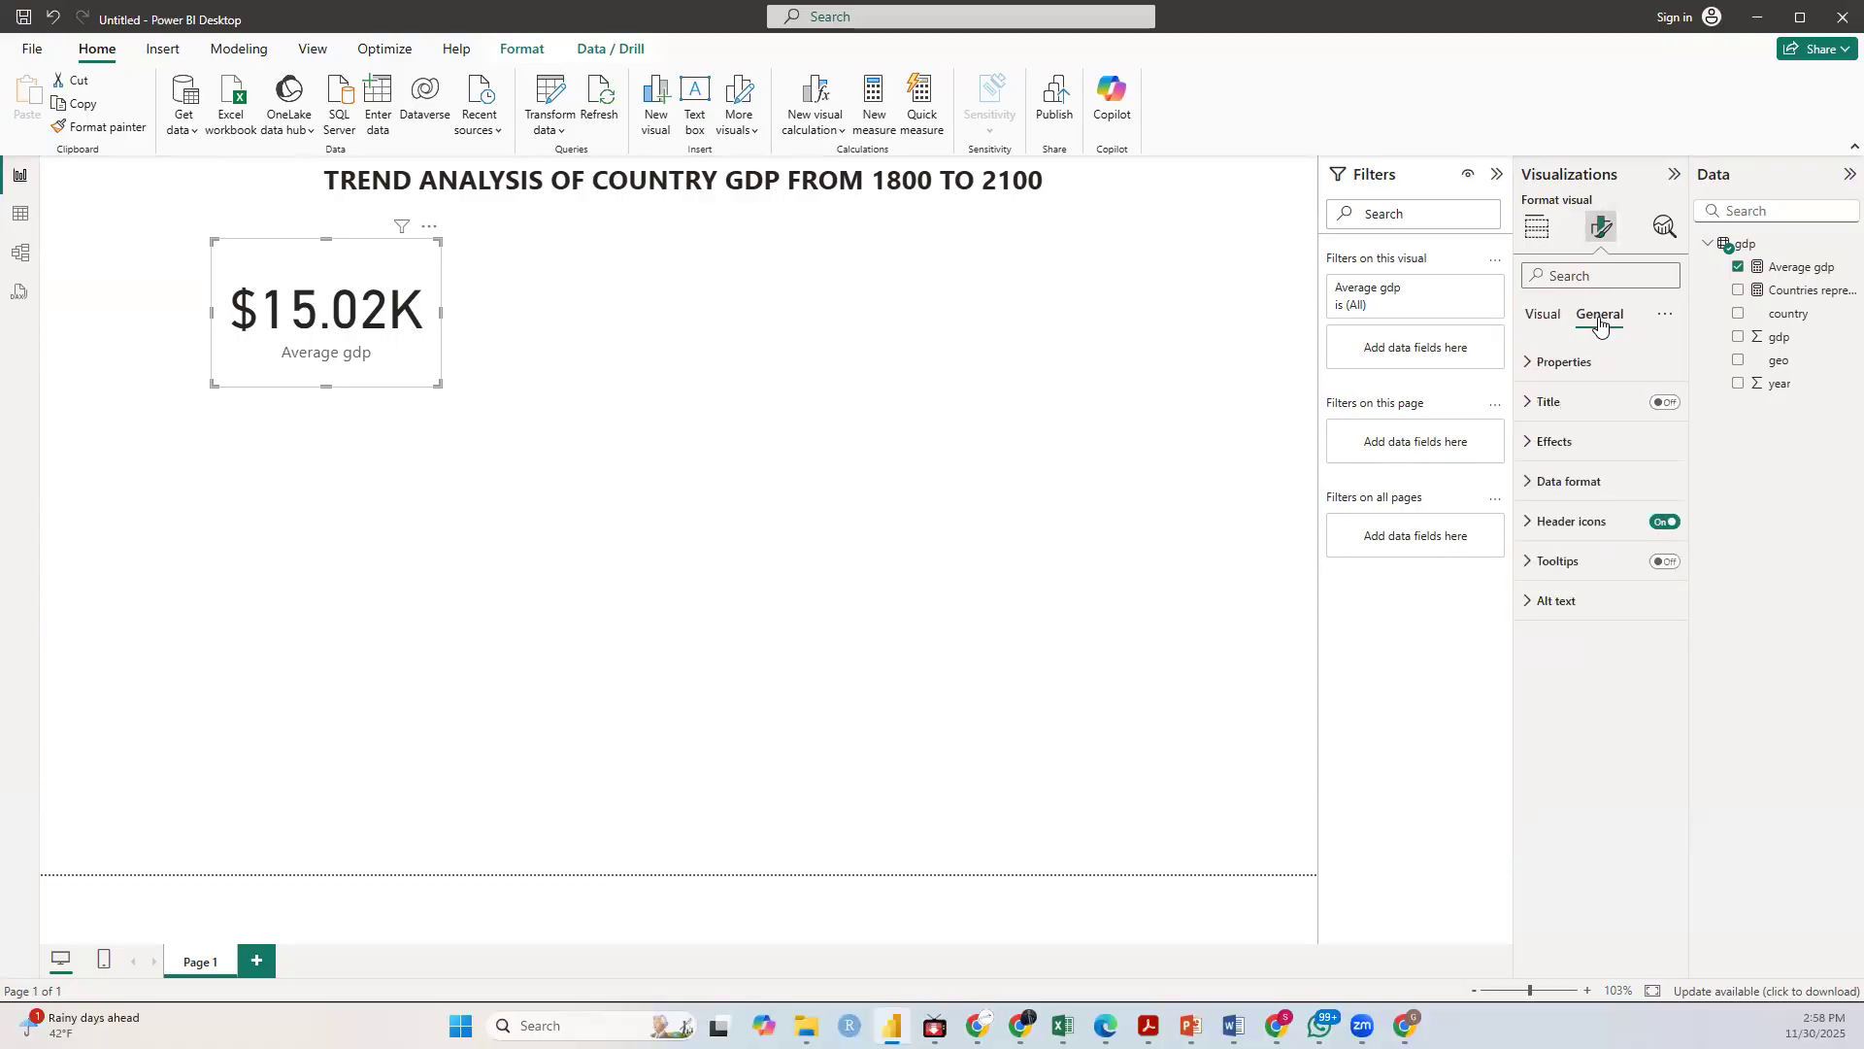
{"action": "left_click", "coordinate": [1665, 404]}
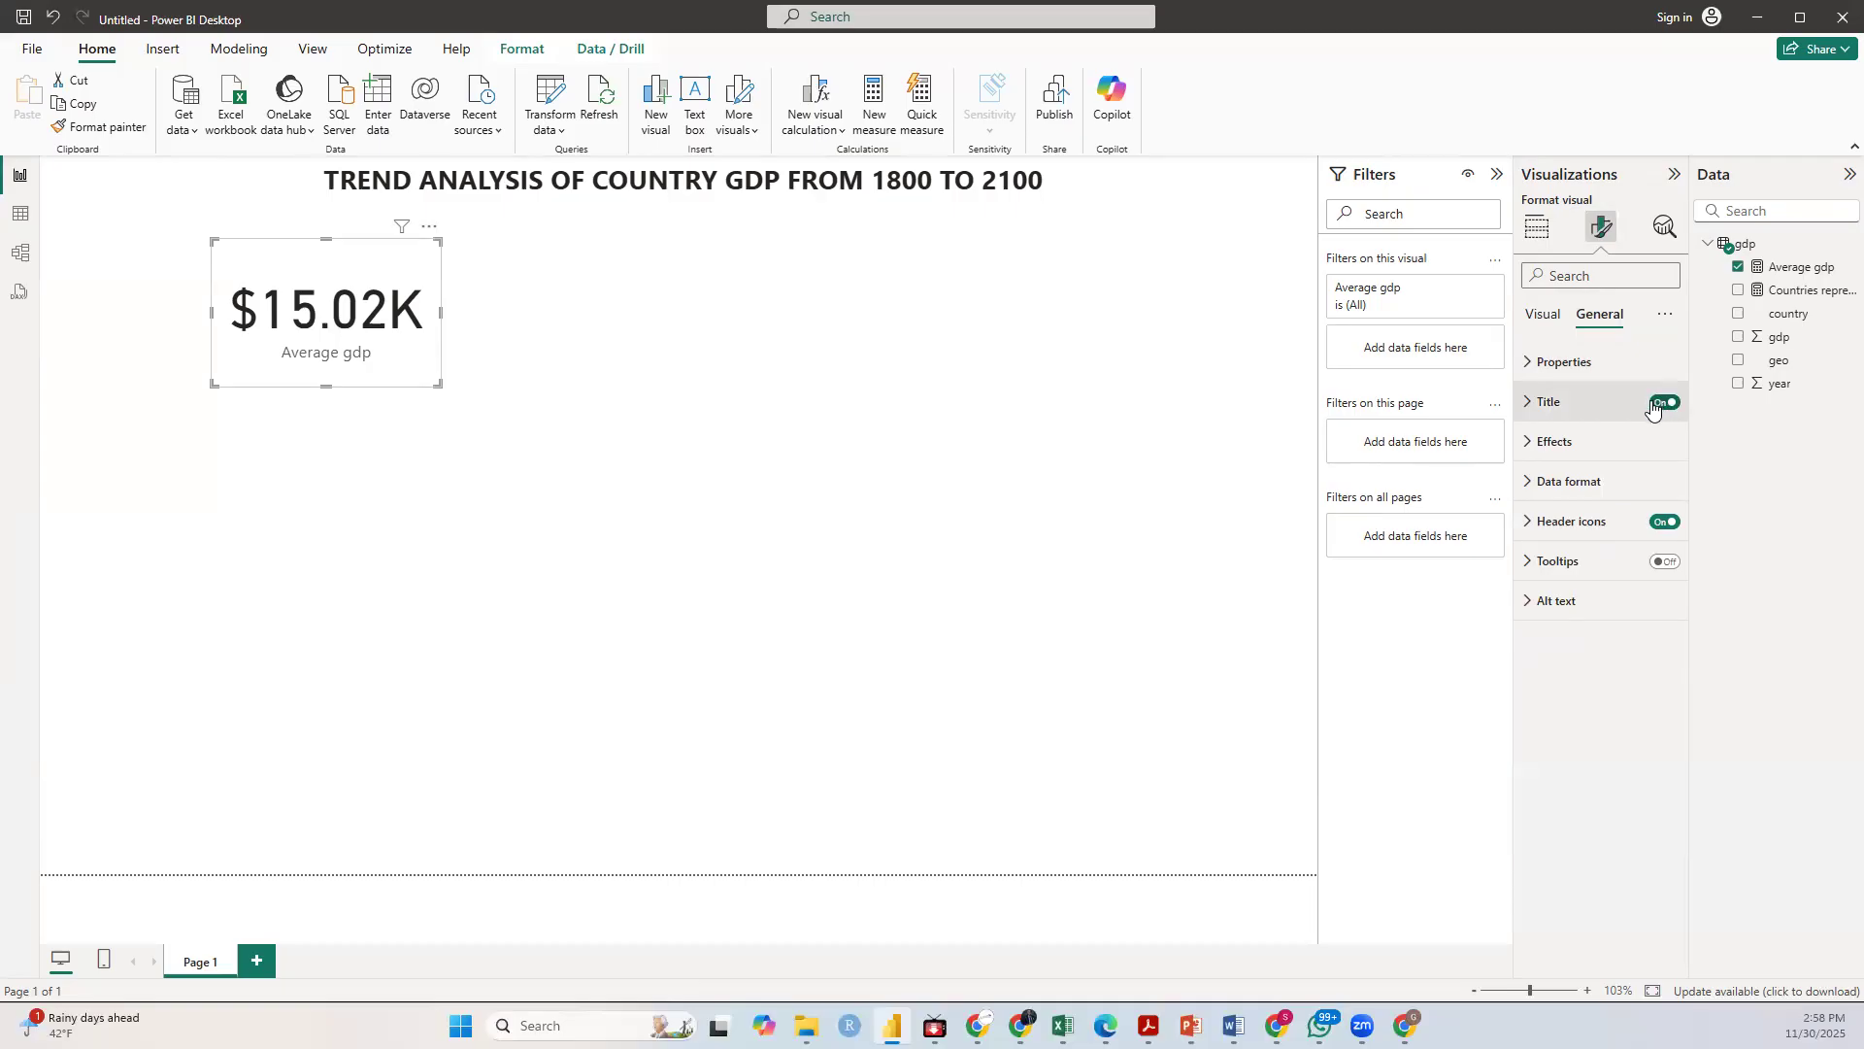
{"action": "left_click", "coordinate": [1565, 404]}
{"action": "left_click", "coordinate": [1558, 494]}
{"action": "type", "text": "A"}
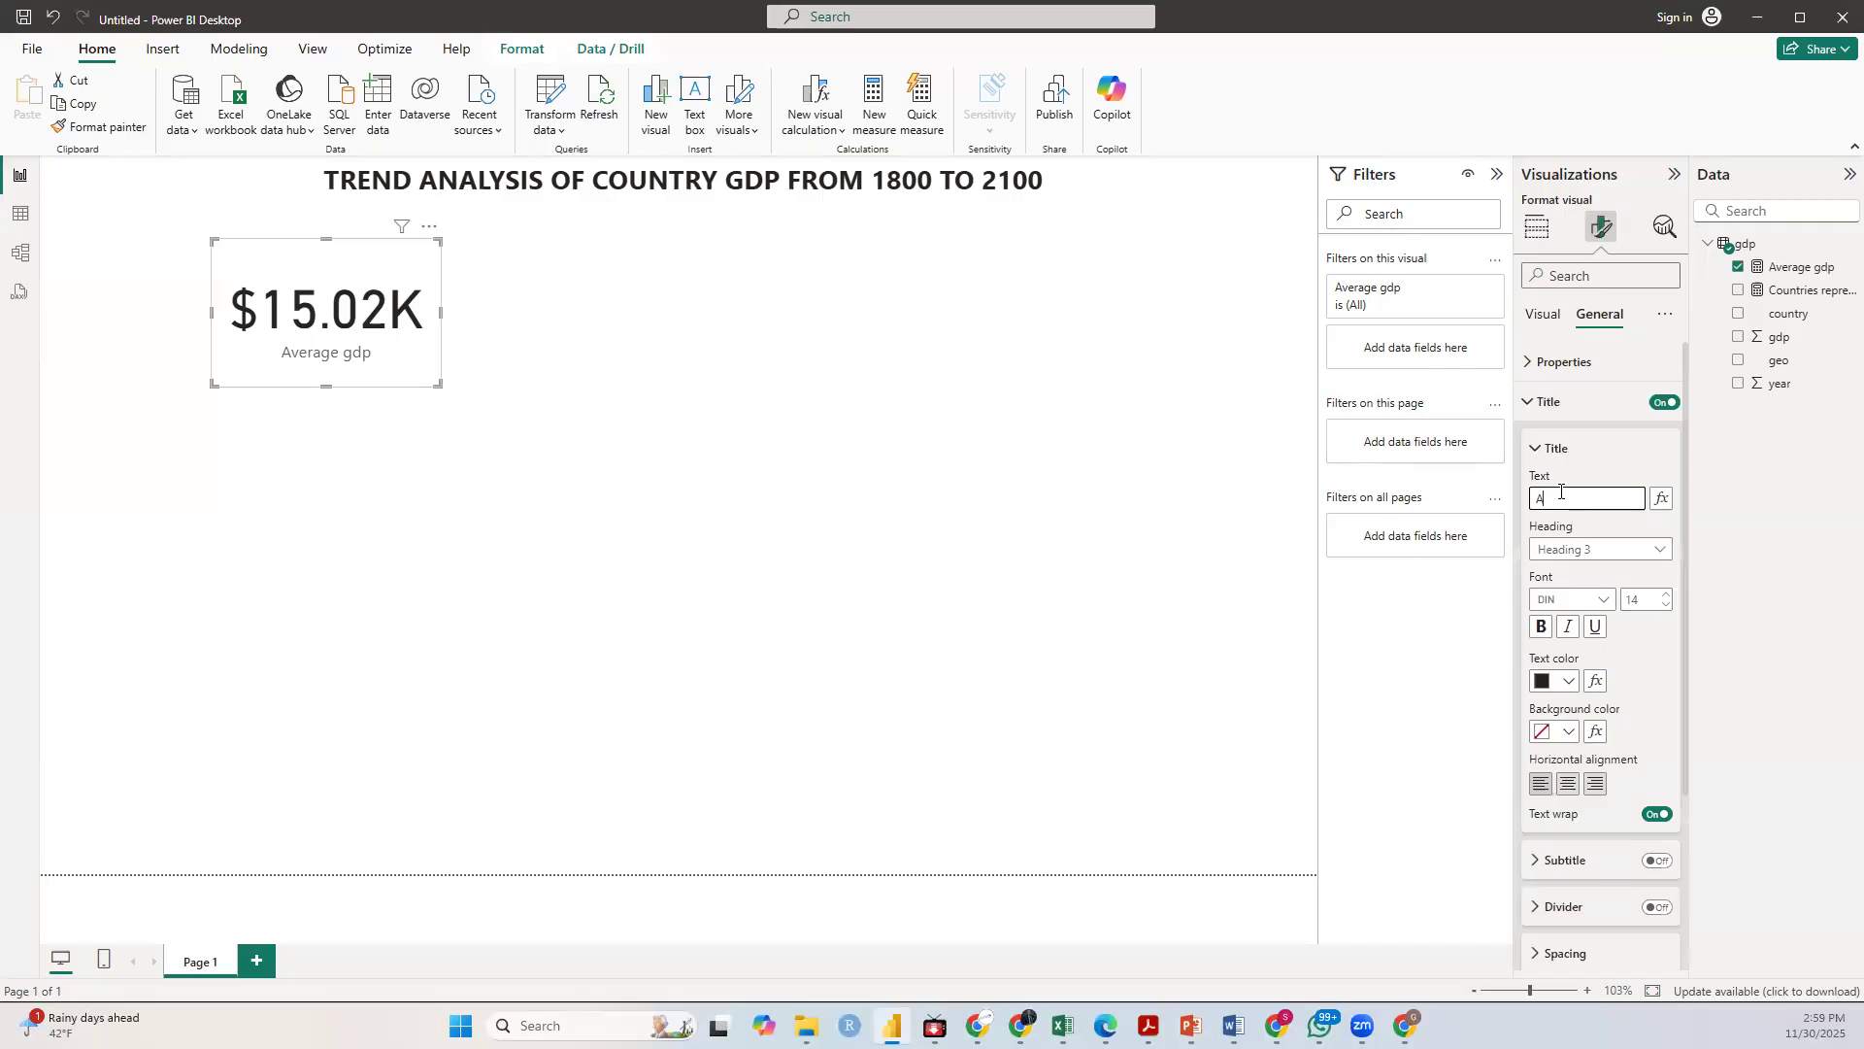
{"action": "type", "text": "VERA"}
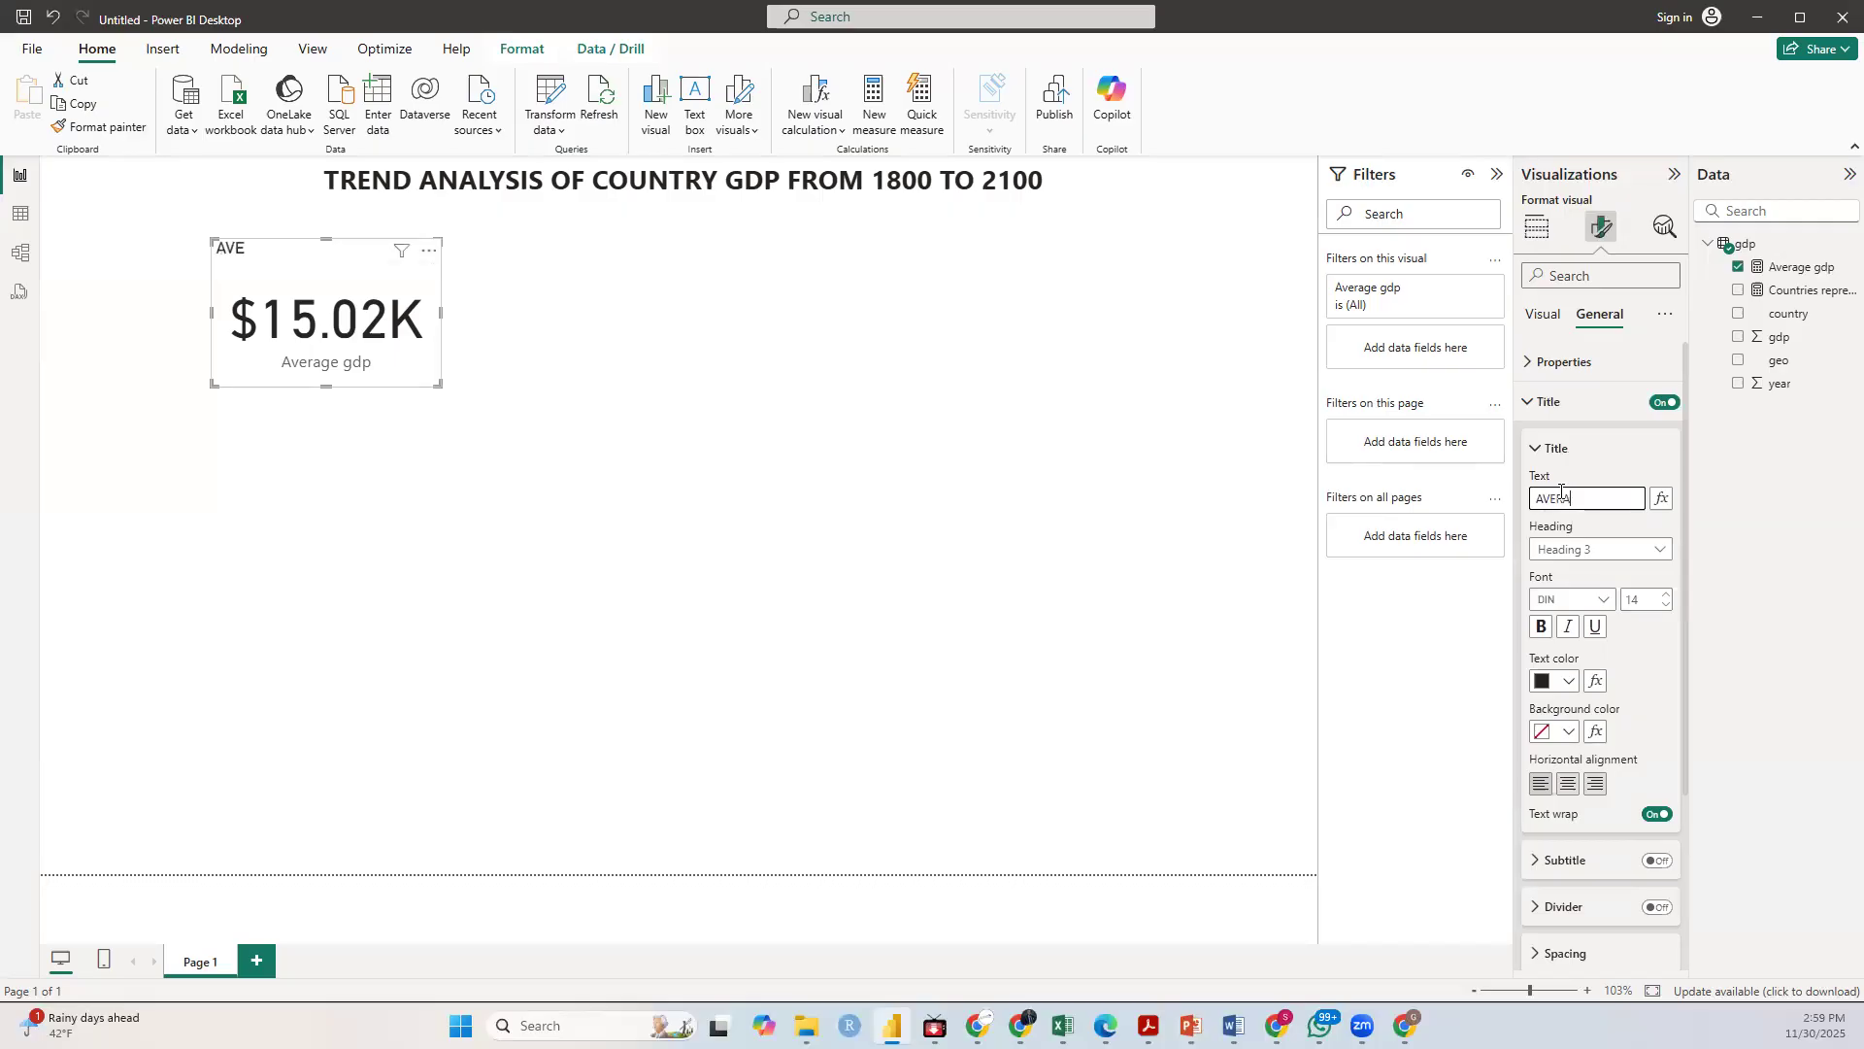
{"action": "type", "text": "GE GDP"}
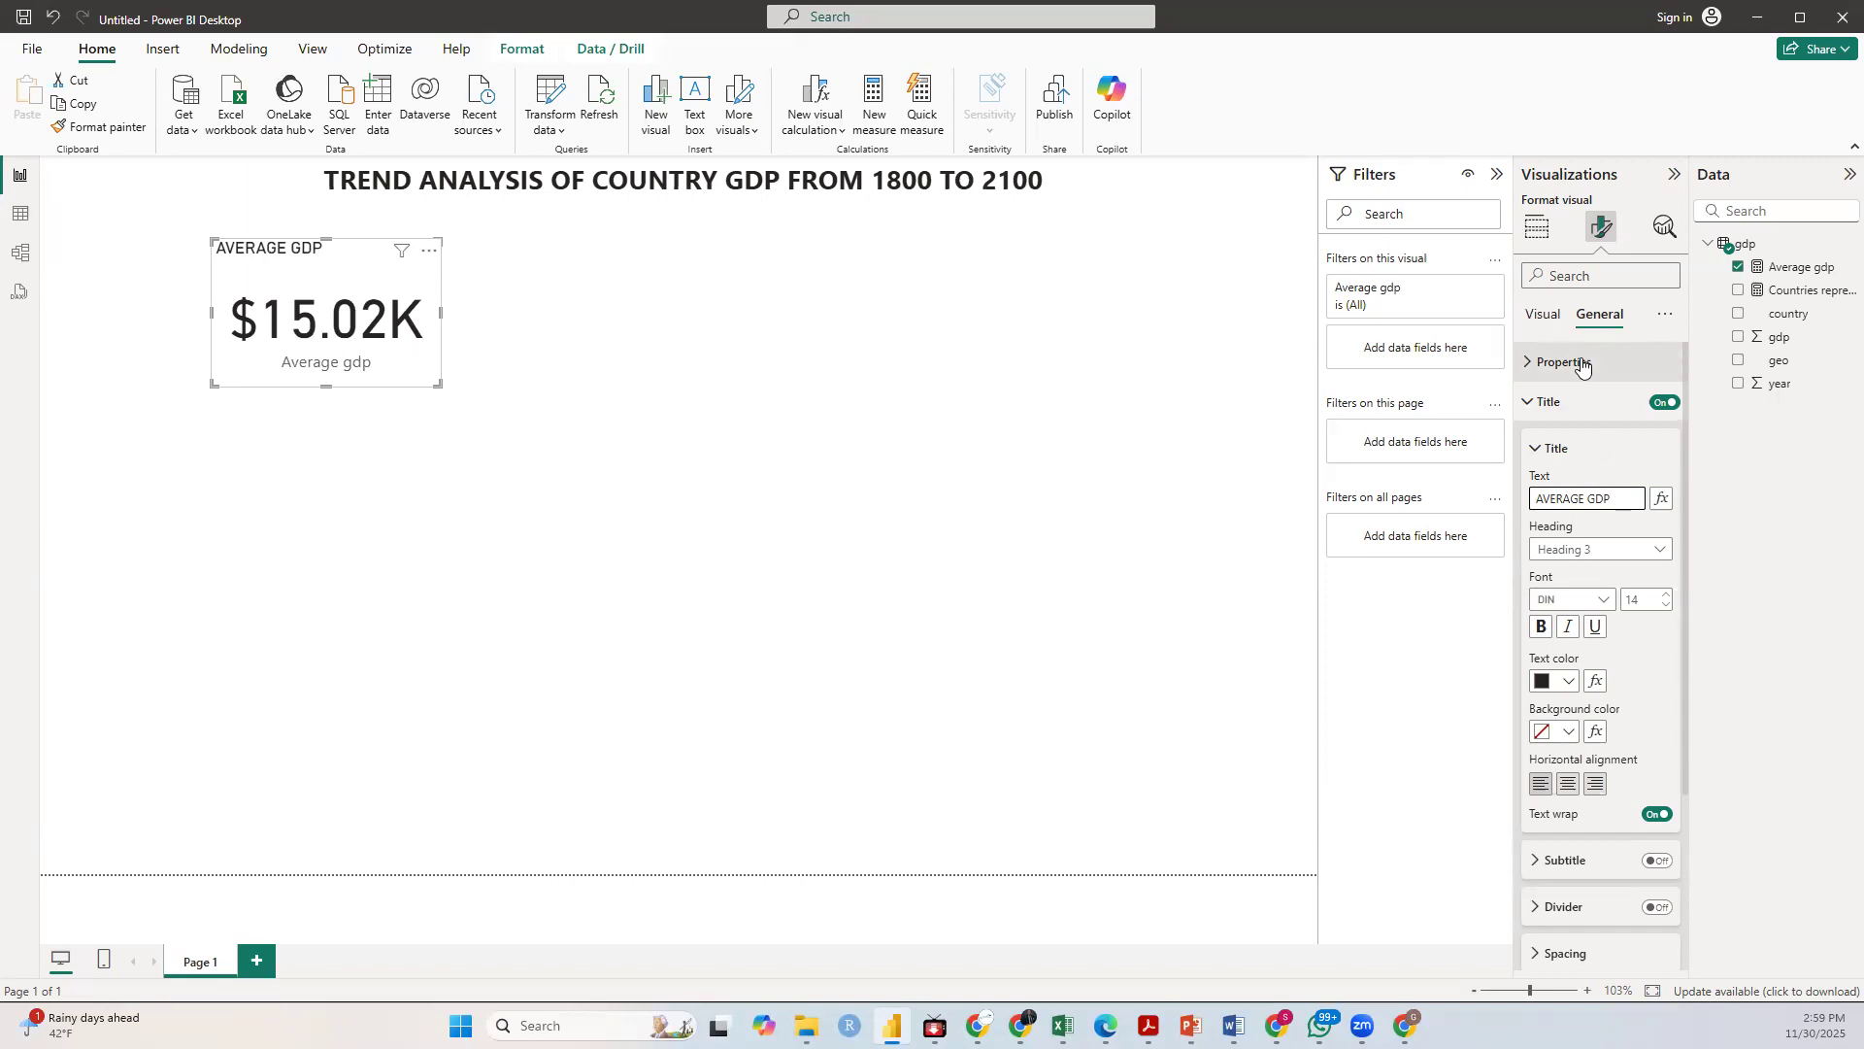
Step: Turn off the card's category label and shrink the card to fit its title and value
{"action": "left_click", "coordinate": [1545, 321]}
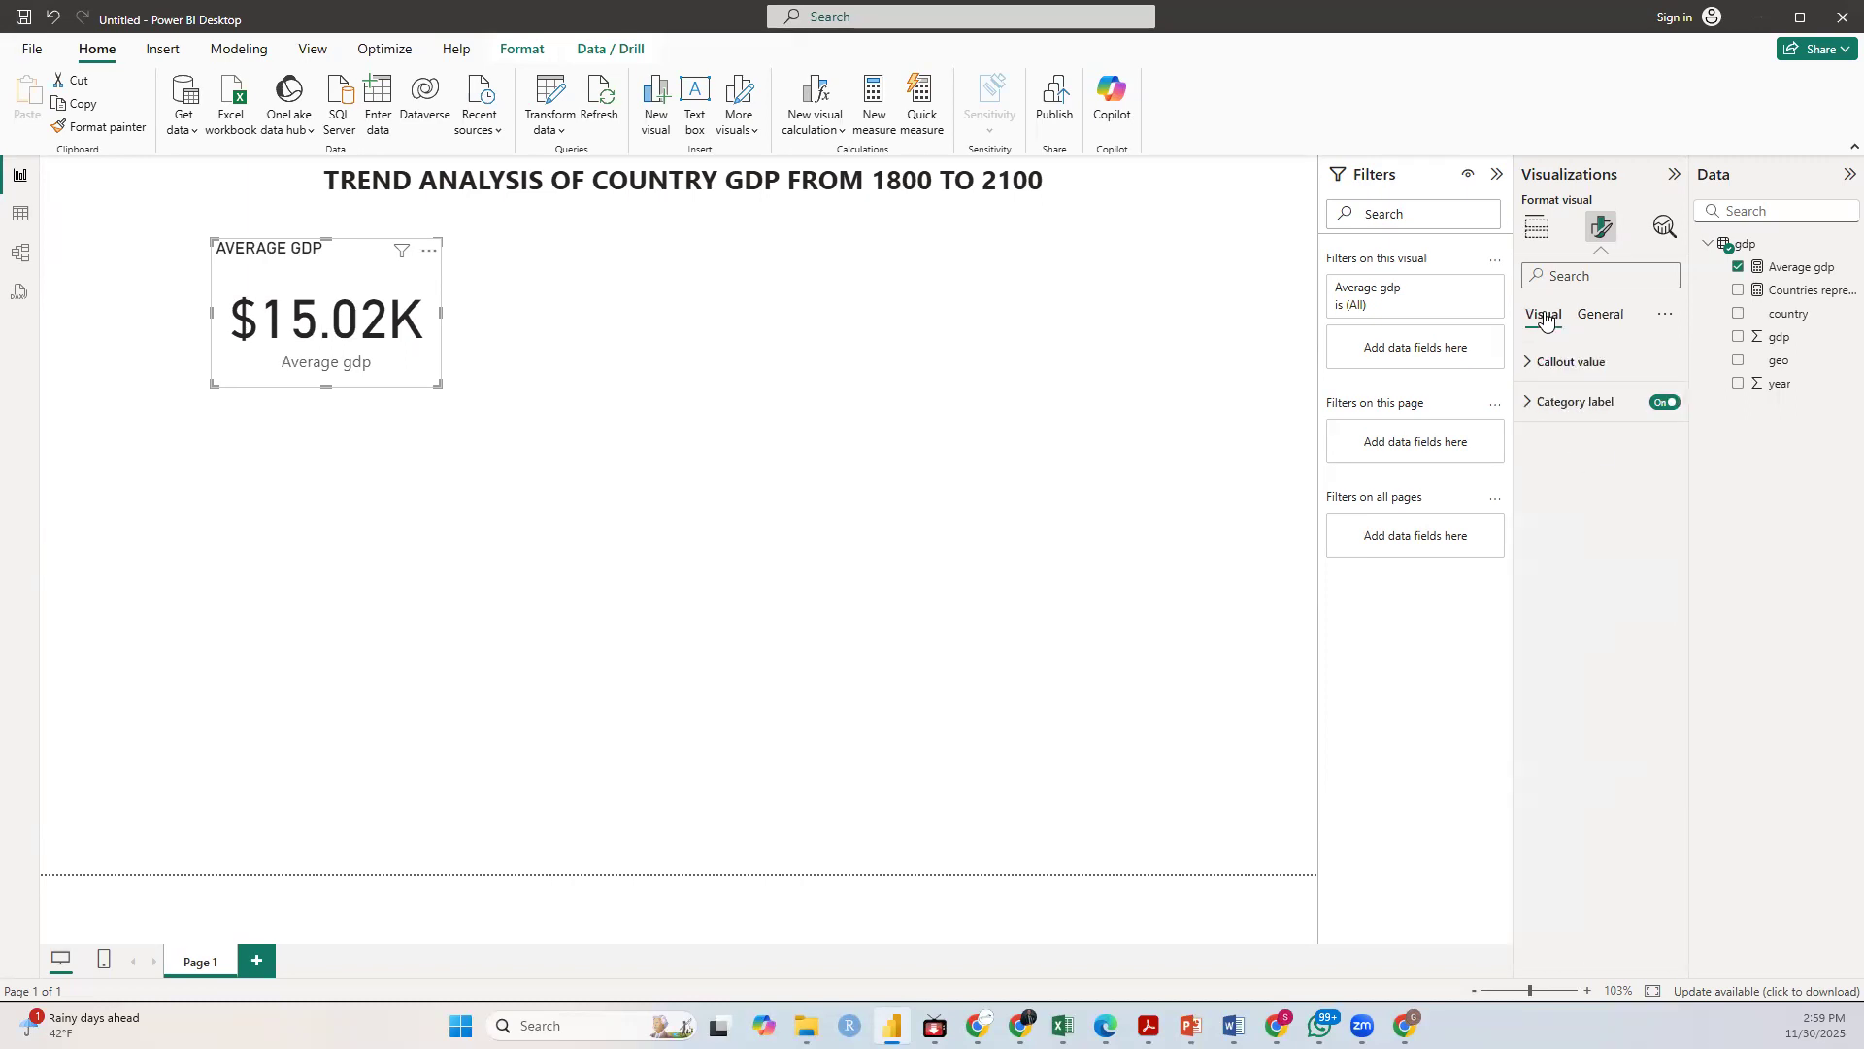
{"action": "left_click", "coordinate": [1663, 403]}
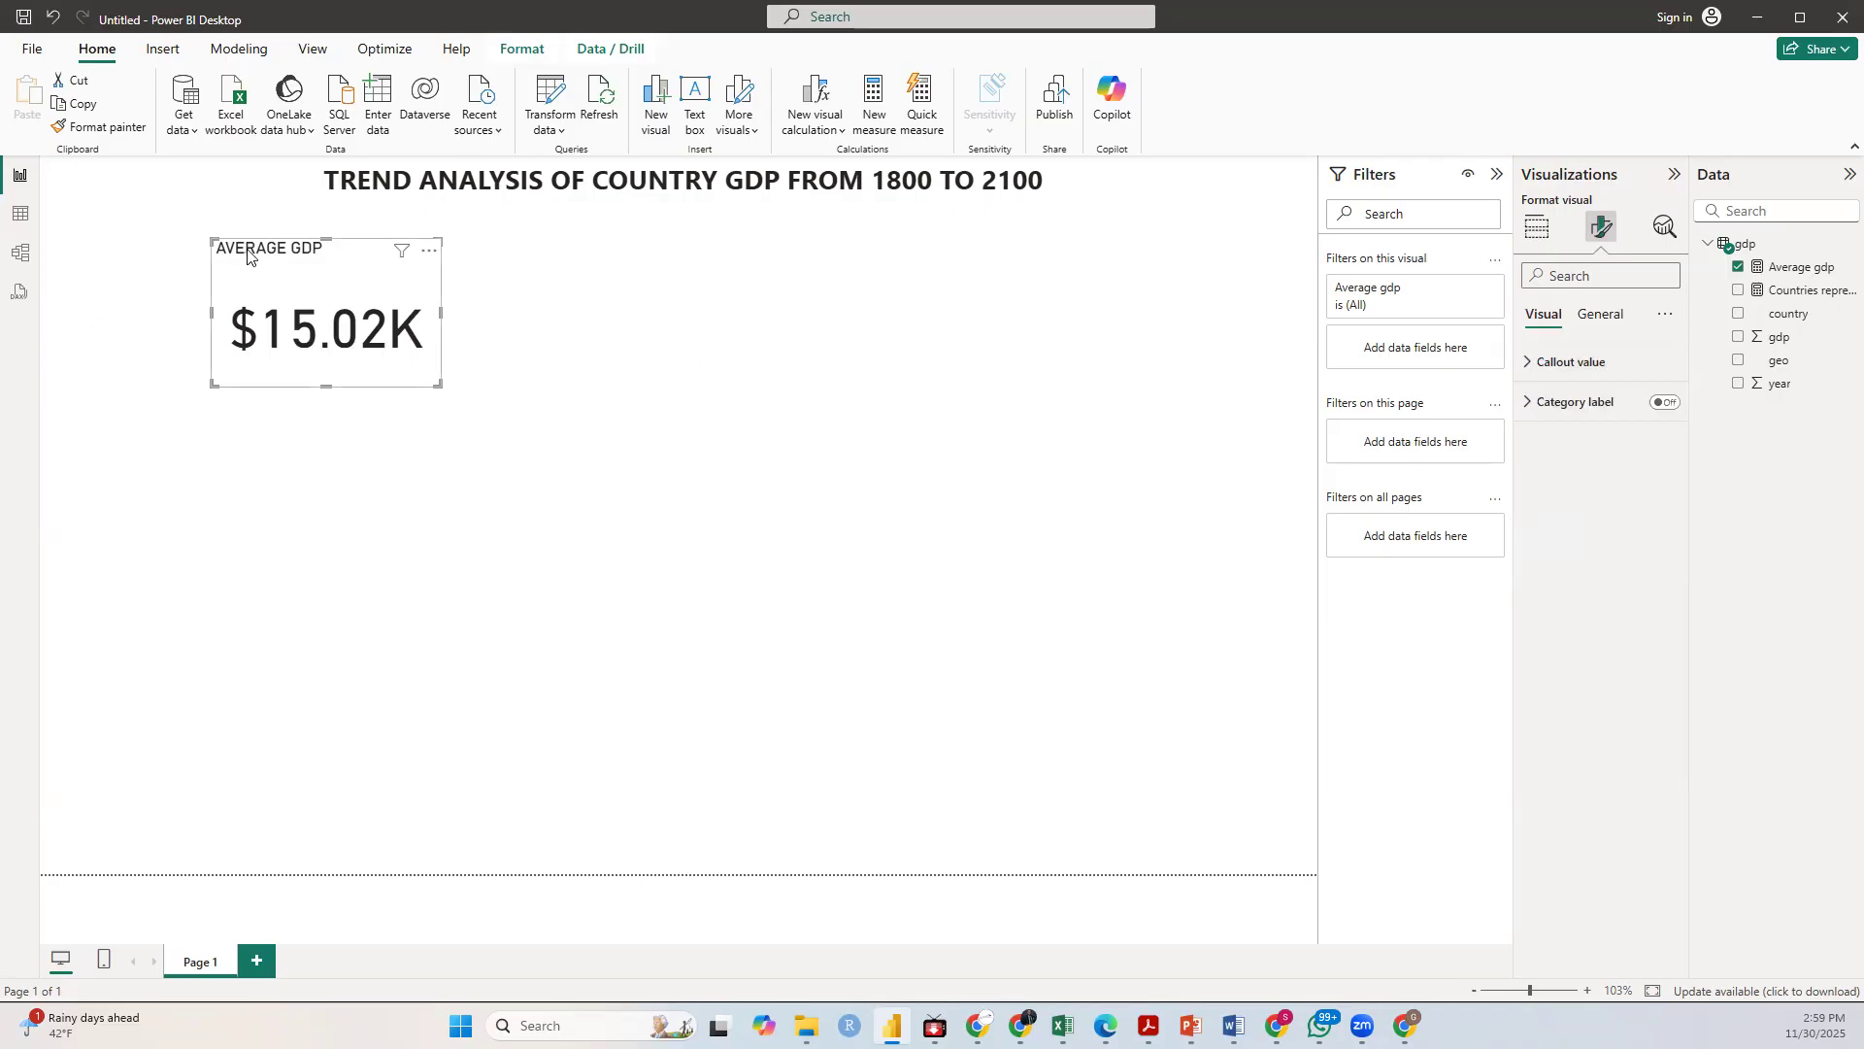
{"action": "left_click_drag", "start_coordinate": [439, 385], "coordinate": [428, 341]}
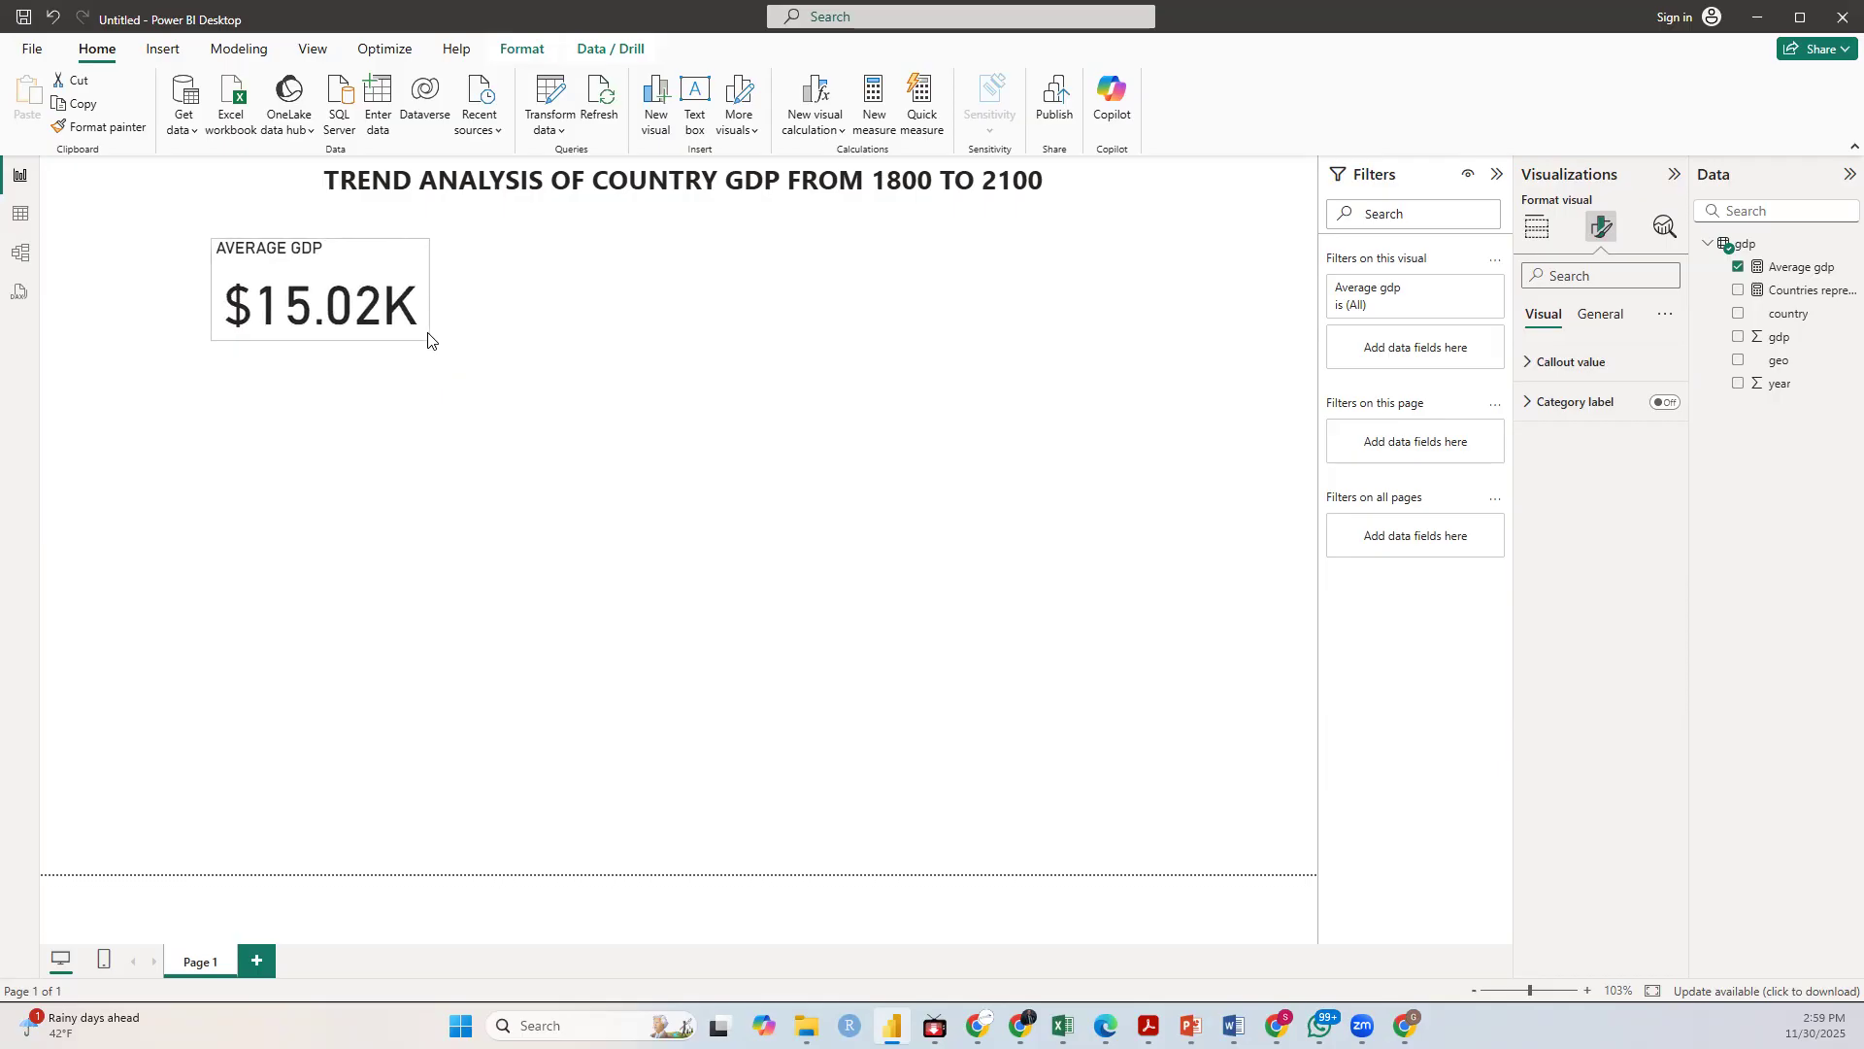
Step: Format the AVERAGE GDP card title as centred, bold, in the Segoe UI Semibold font
{"action": "left_click", "coordinate": [1602, 316]}
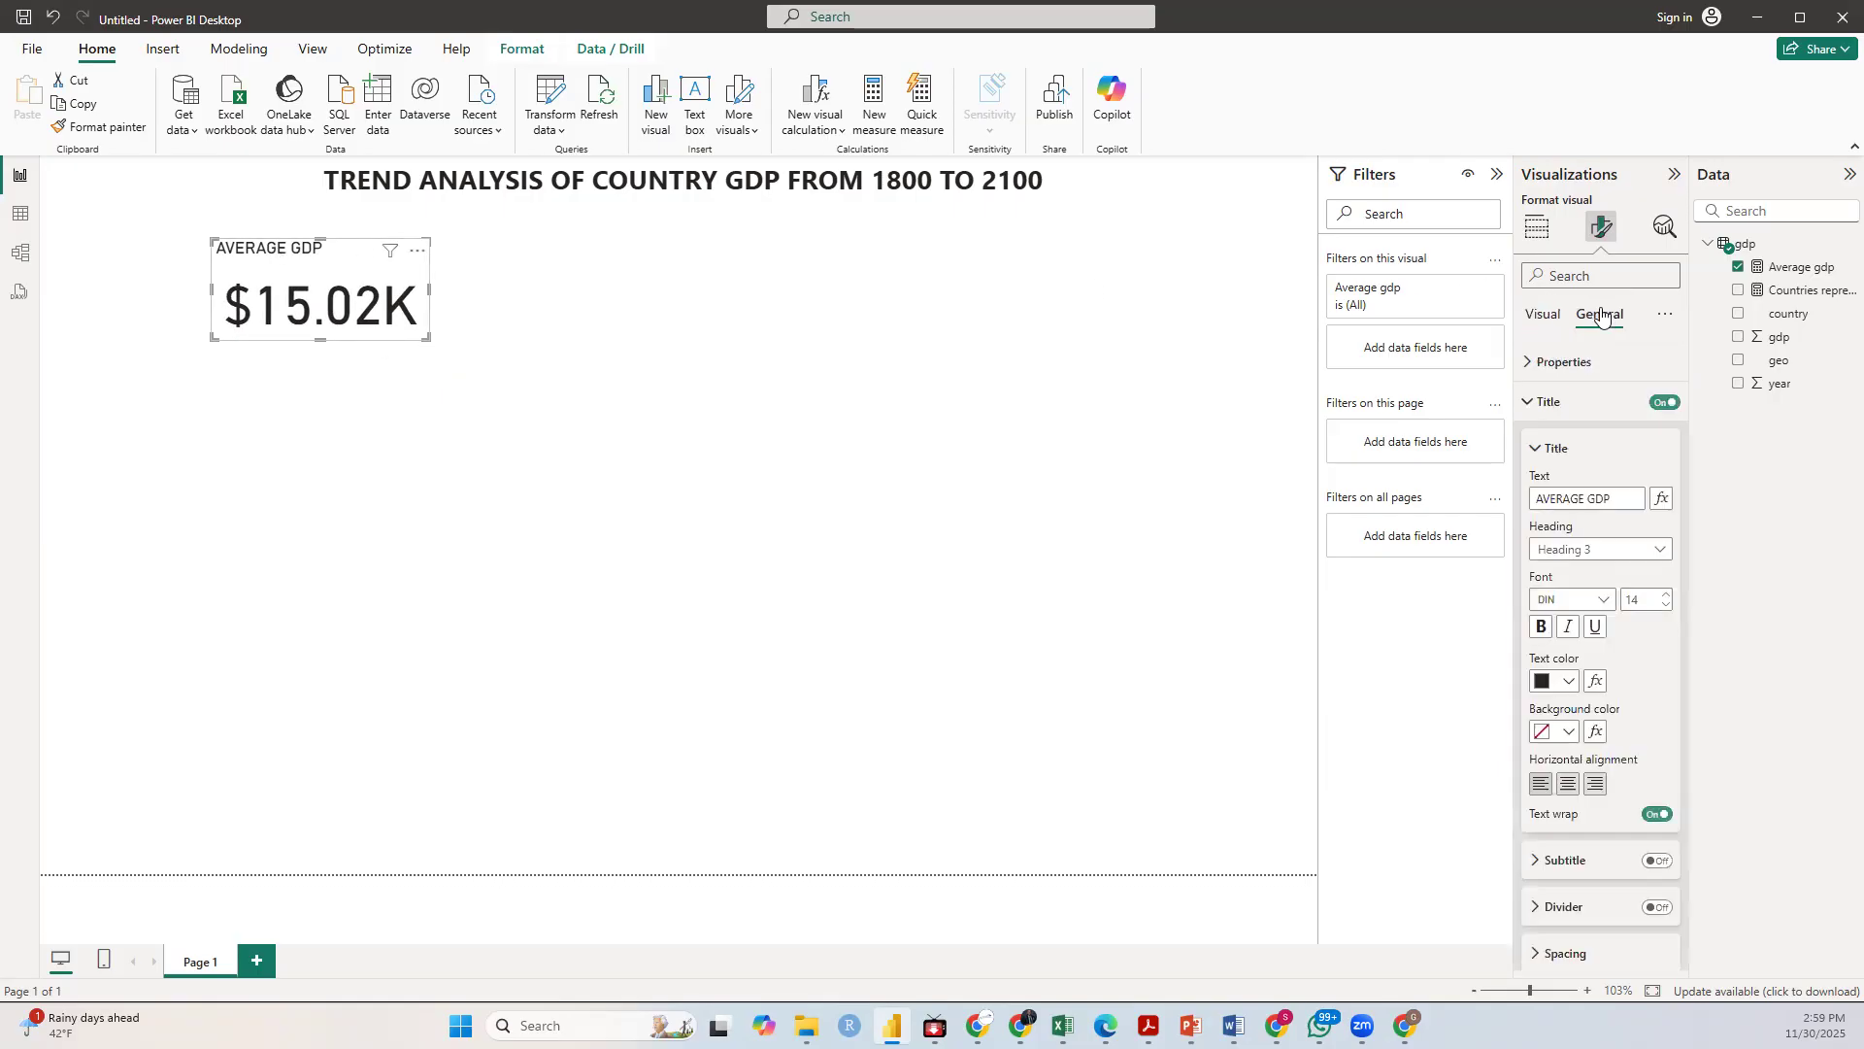
{"action": "left_click", "coordinate": [1569, 788]}
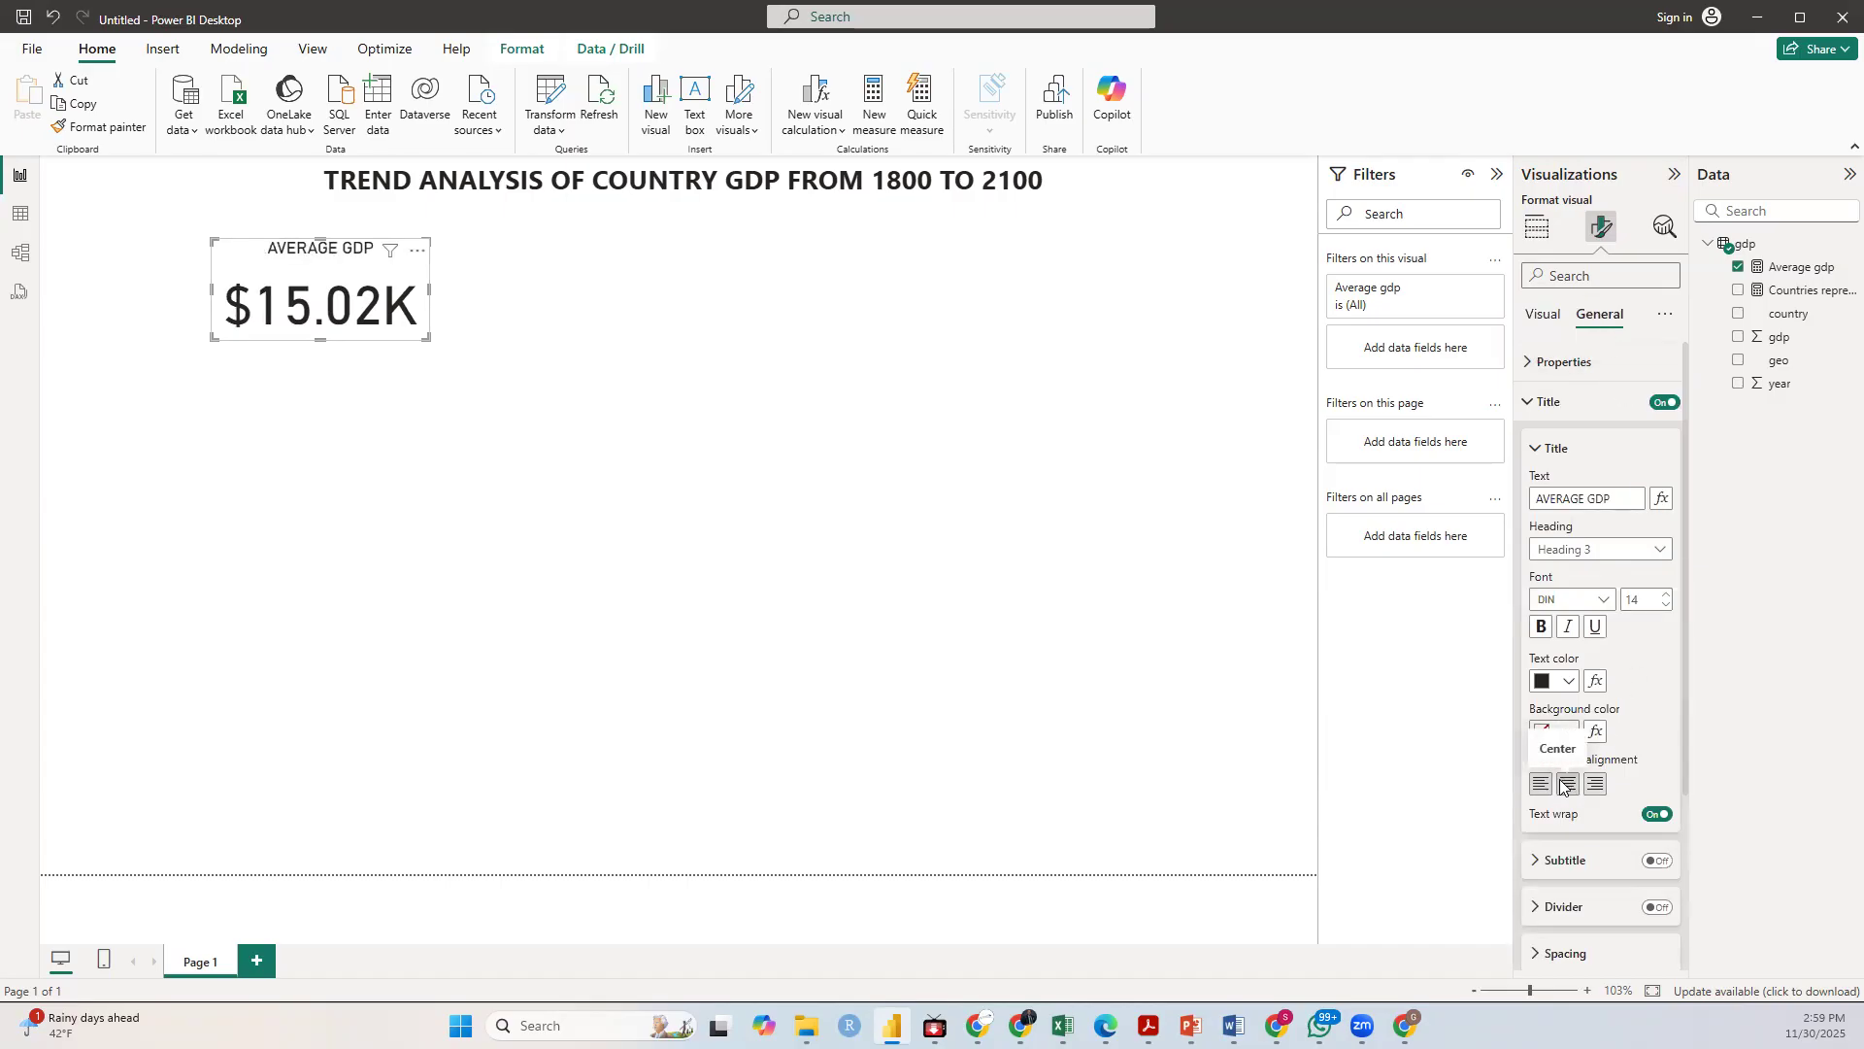
{"action": "left_click", "coordinate": [1601, 602]}
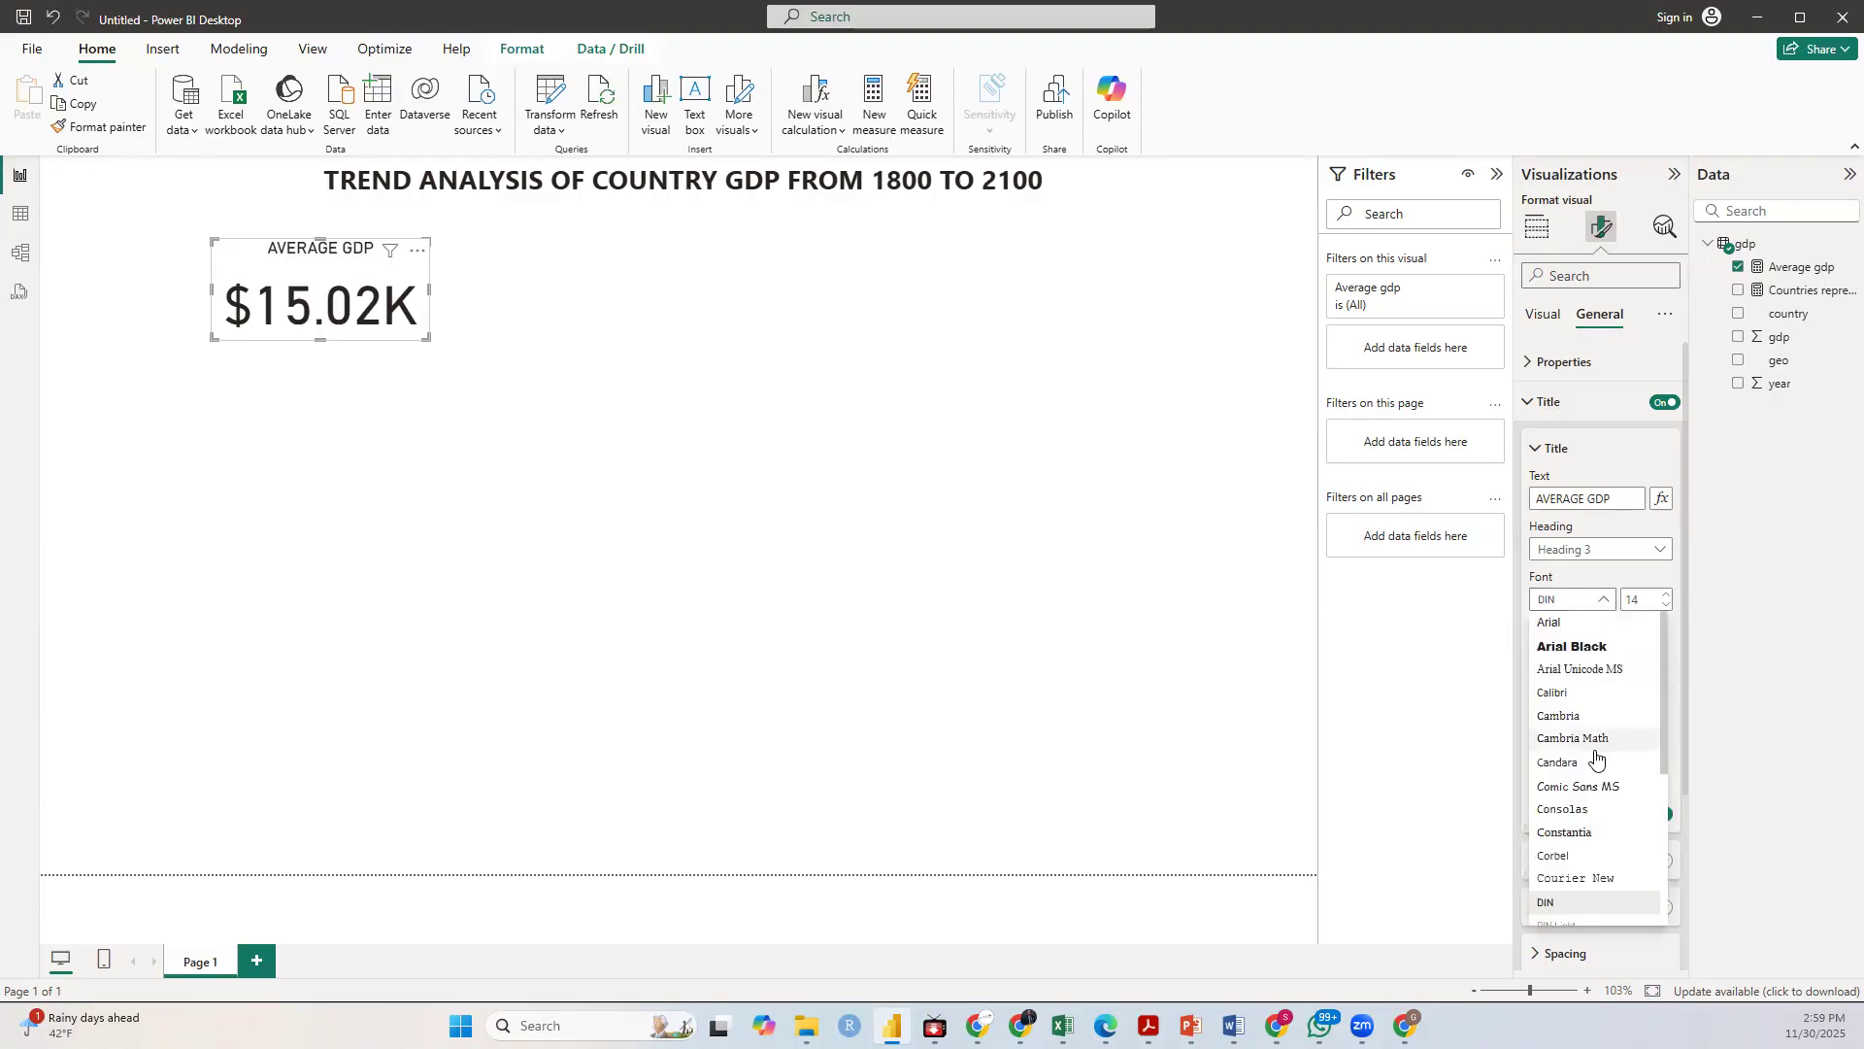
{"action": "scroll", "coordinate": [1595, 767], "scroll_direction": "down", "scroll_amount": 5}
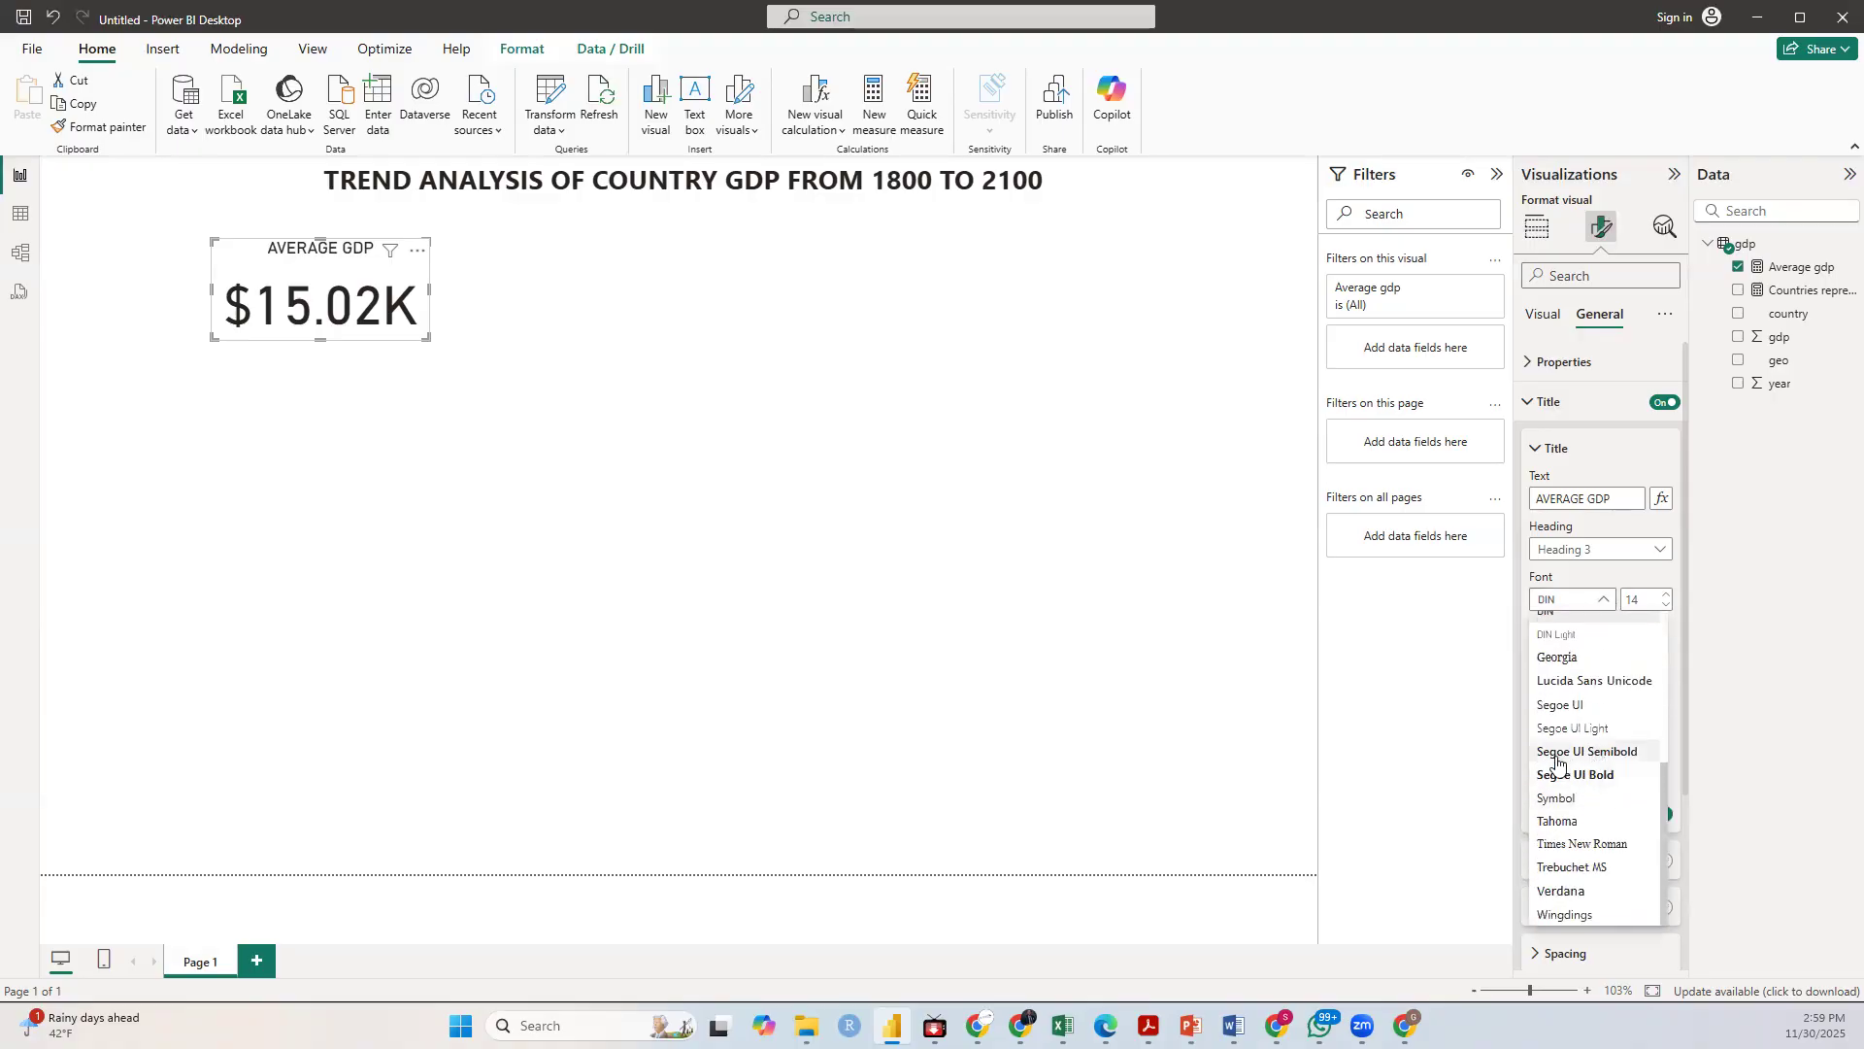
{"action": "left_click", "coordinate": [1557, 754]}
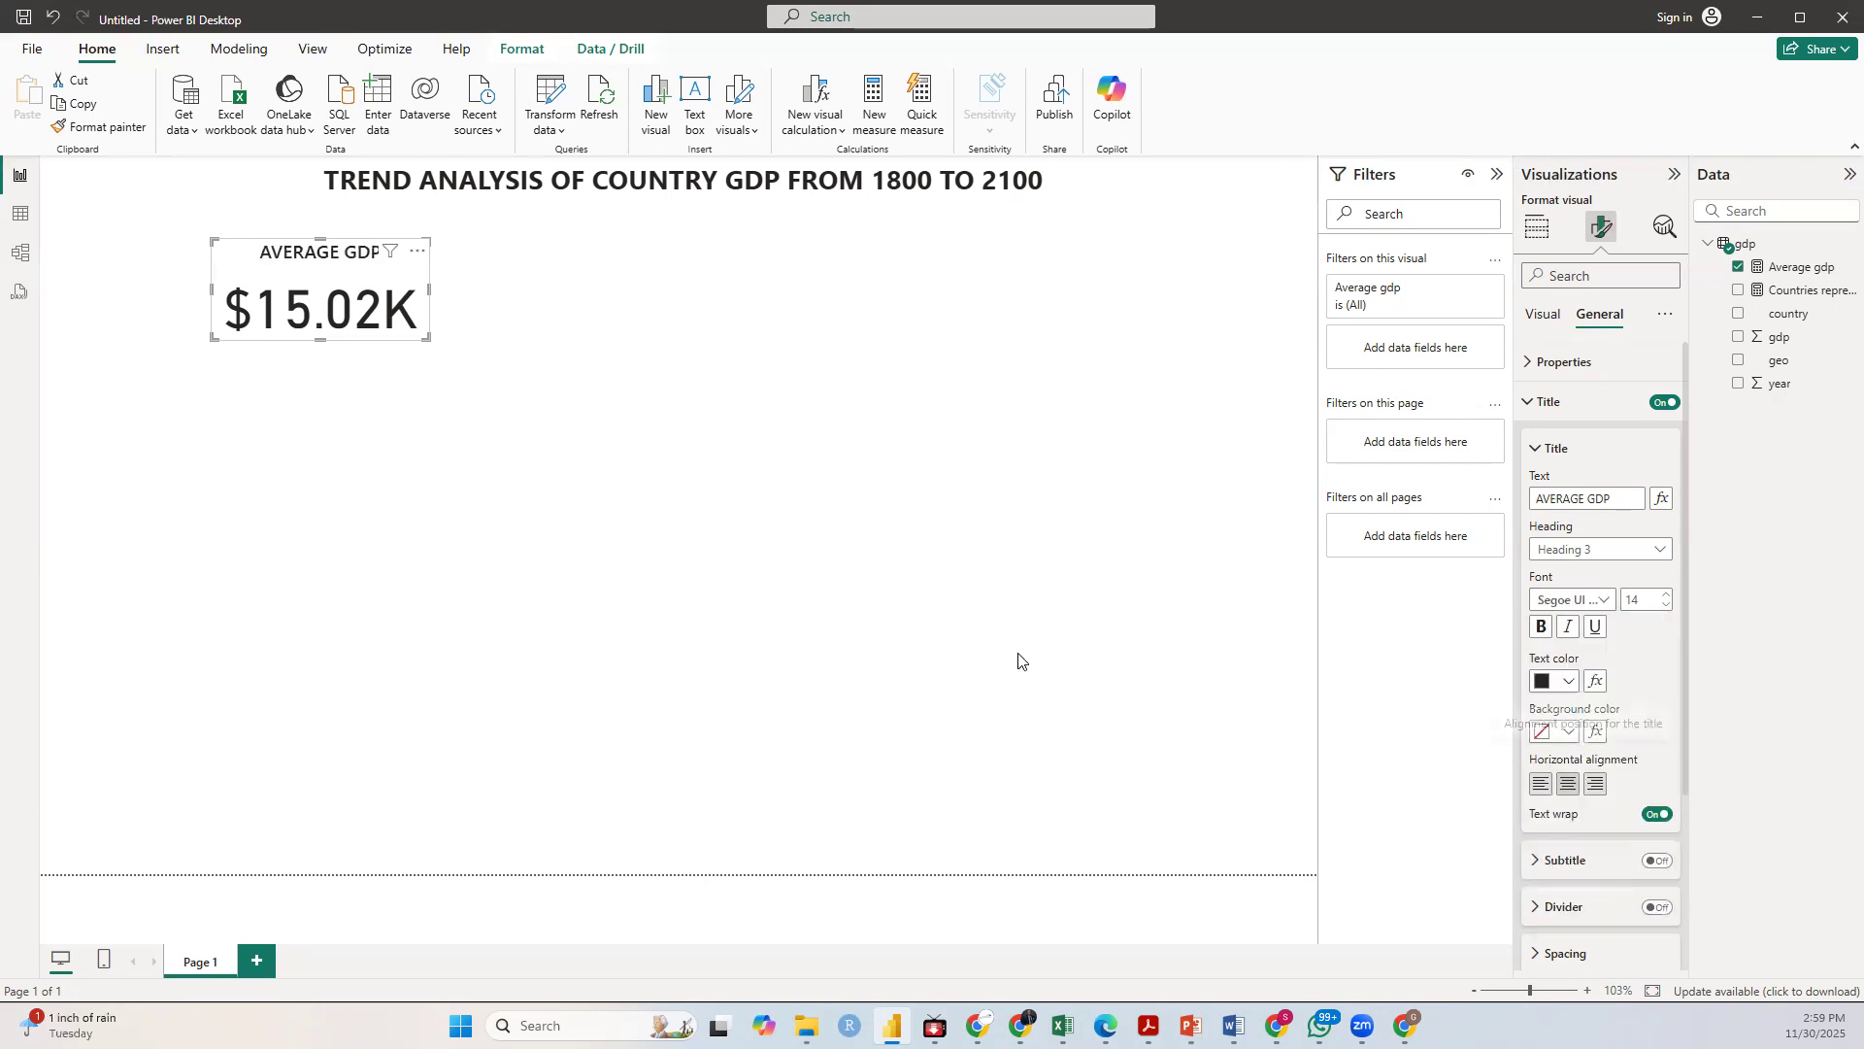
{"action": "left_click", "coordinate": [1542, 629]}
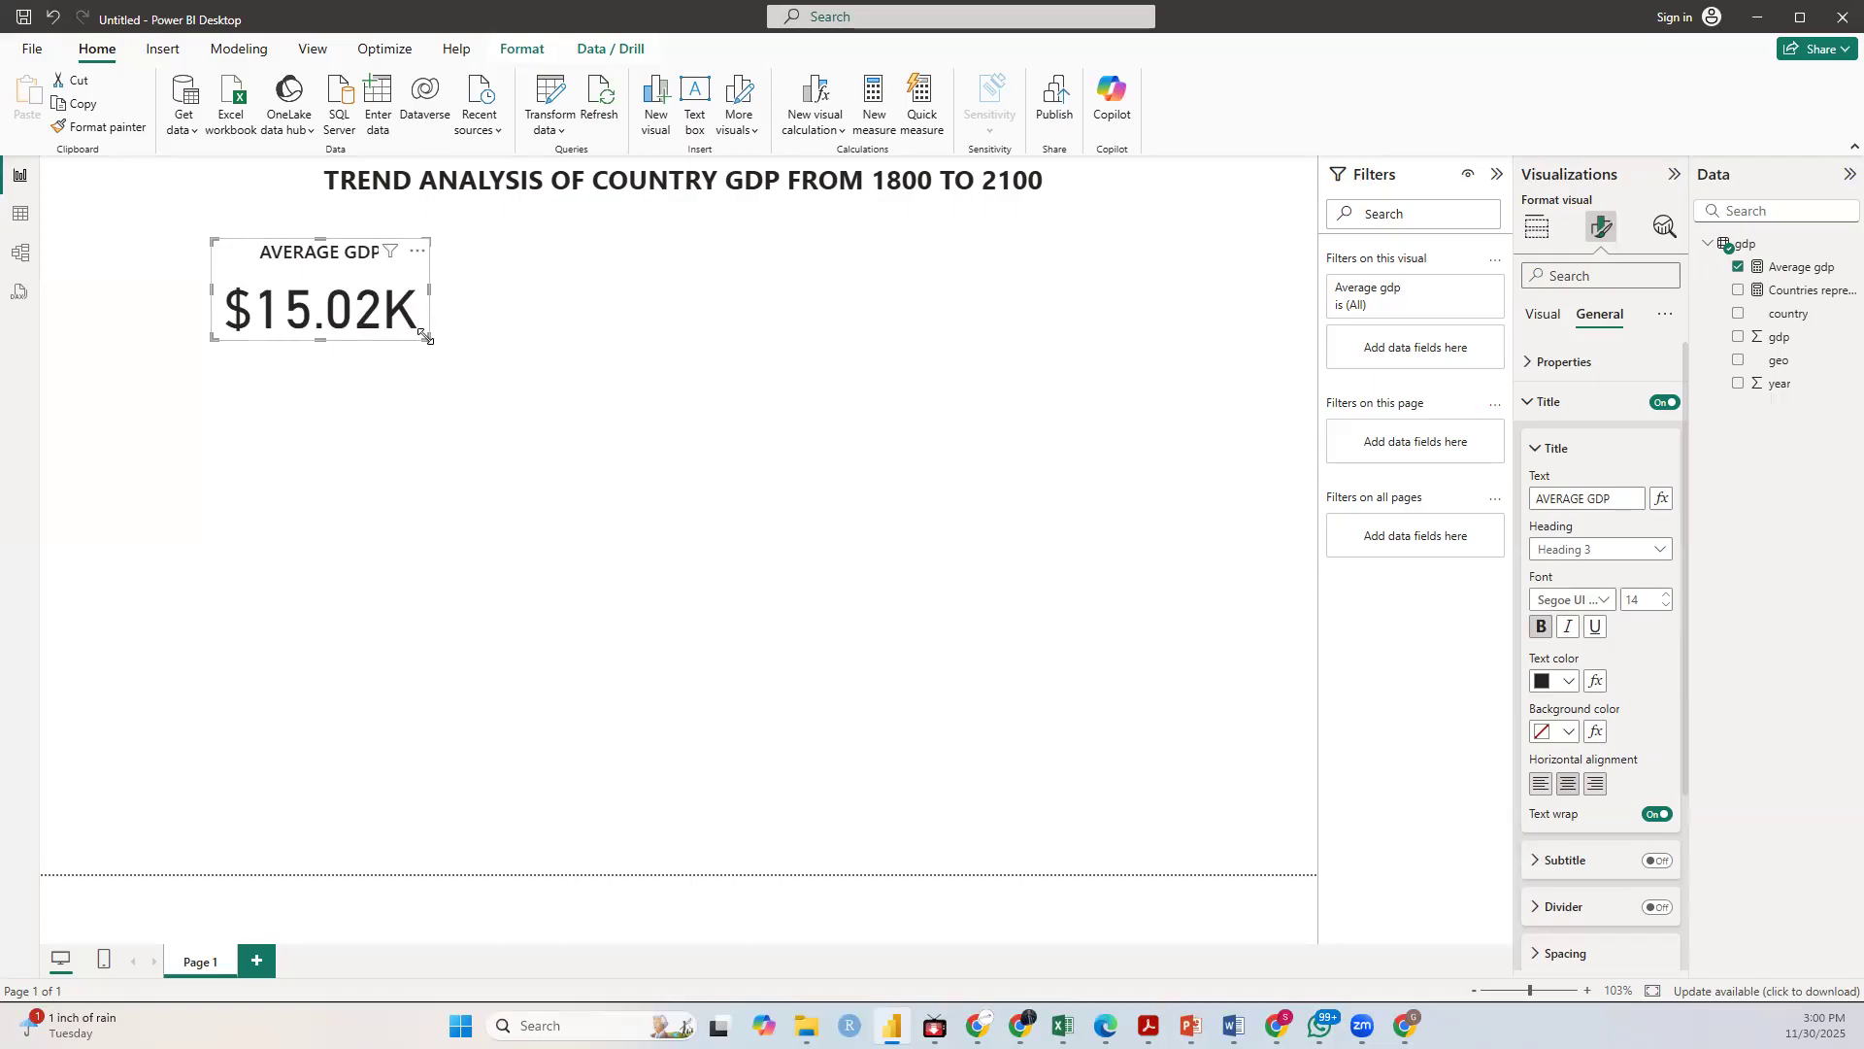
{"action": "left_click", "coordinate": [573, 352]}
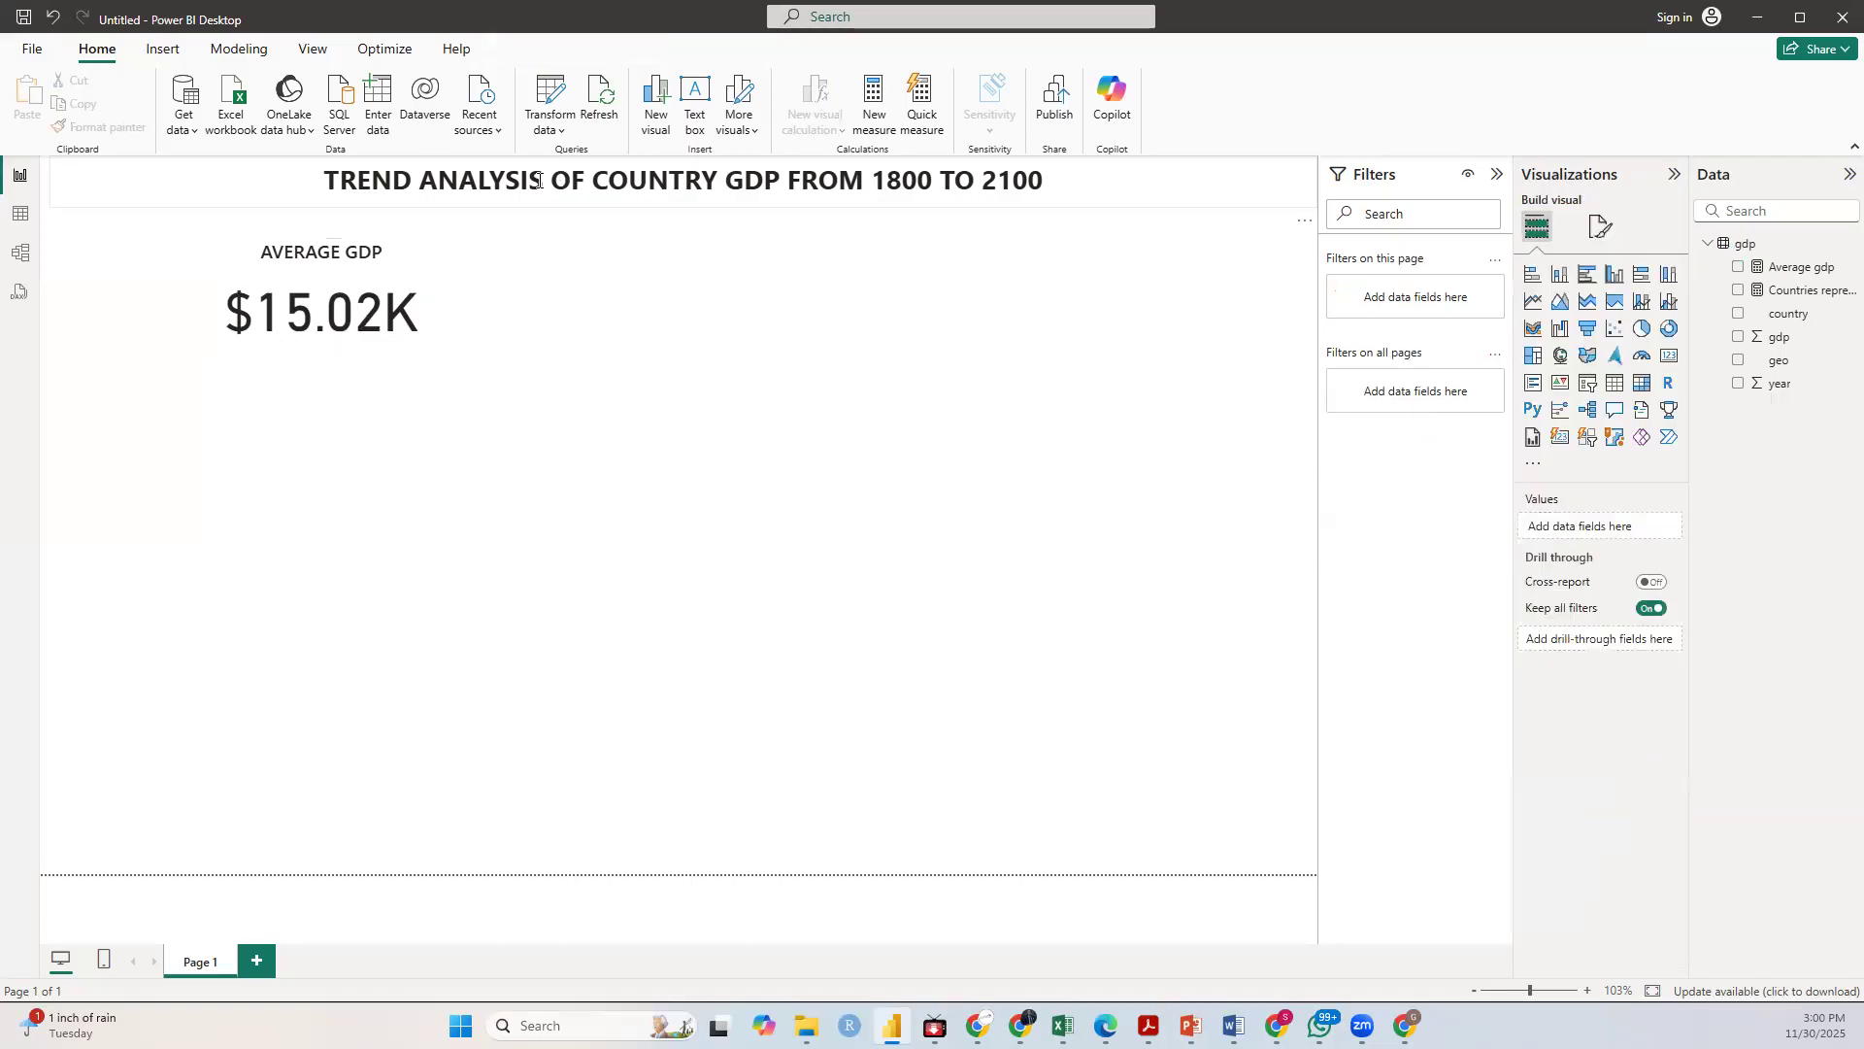
Step: Review the report title's text formatting and the available format options of the Average gdp measure
{"action": "left_click", "coordinate": [539, 180]}
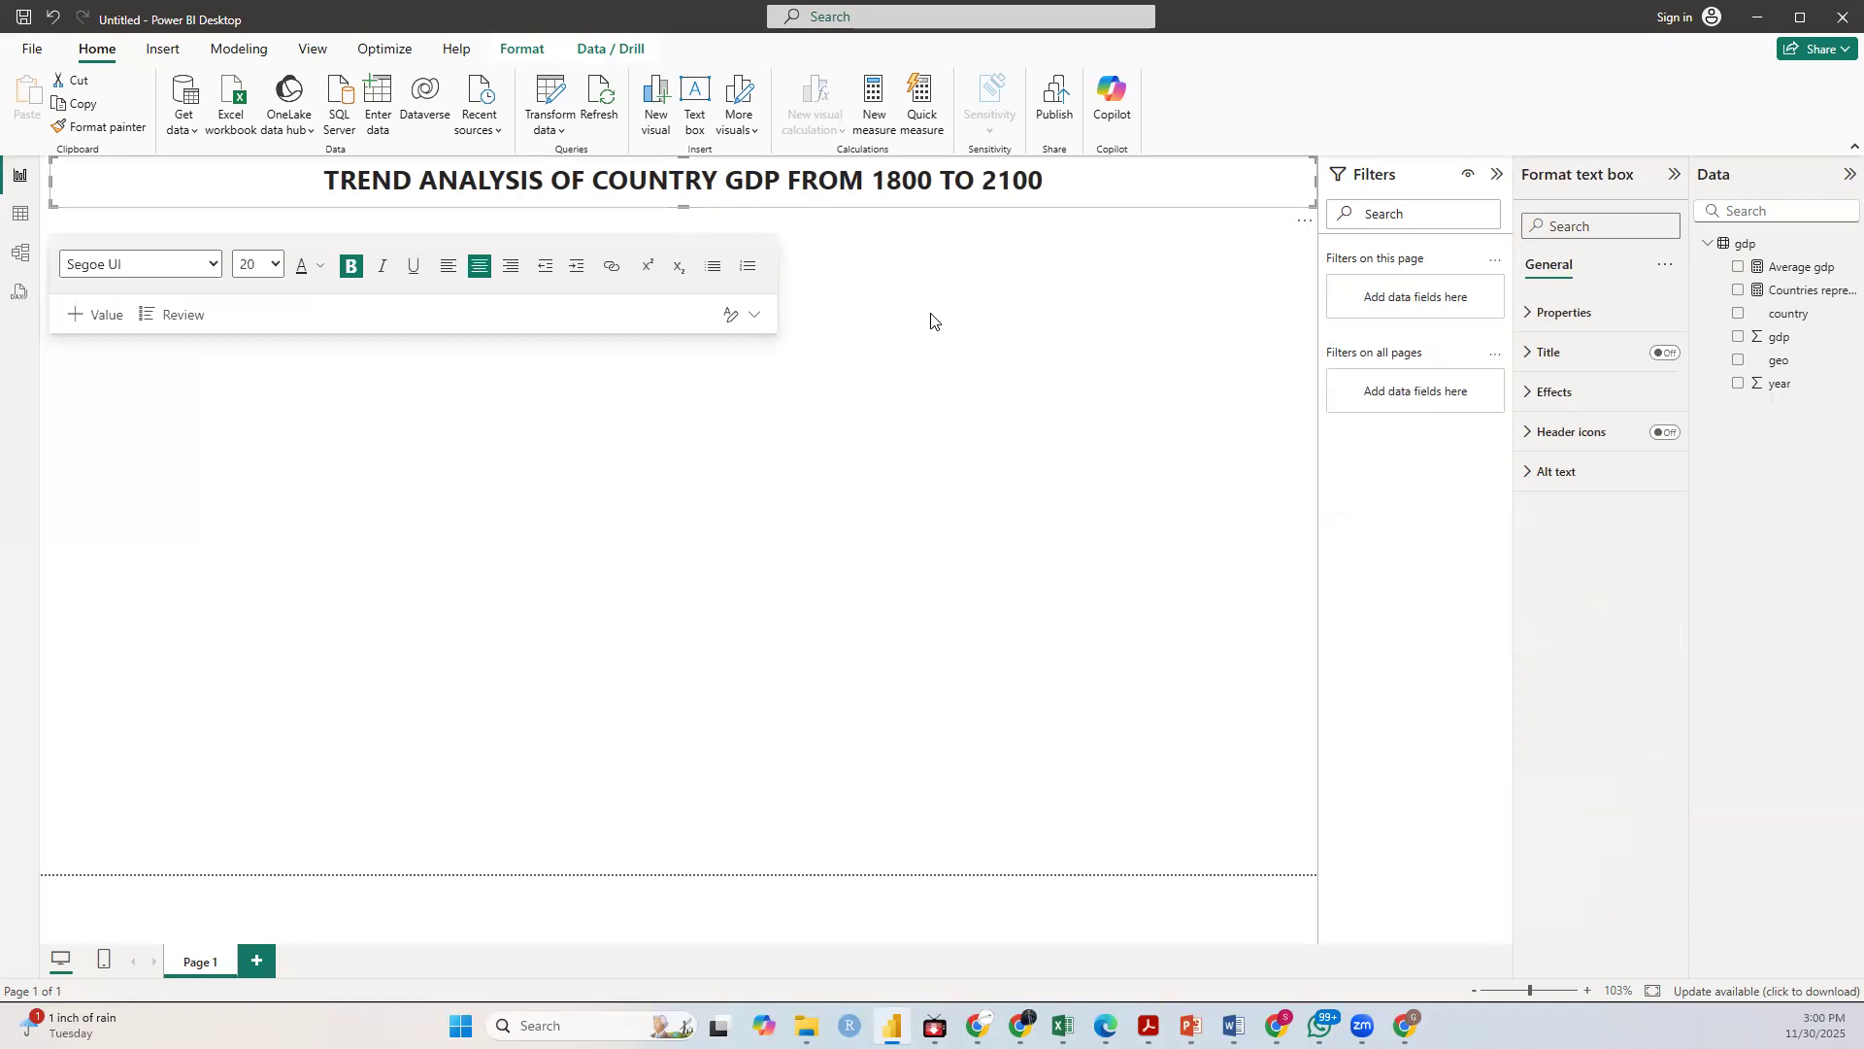
{"action": "left_click", "coordinate": [578, 254]}
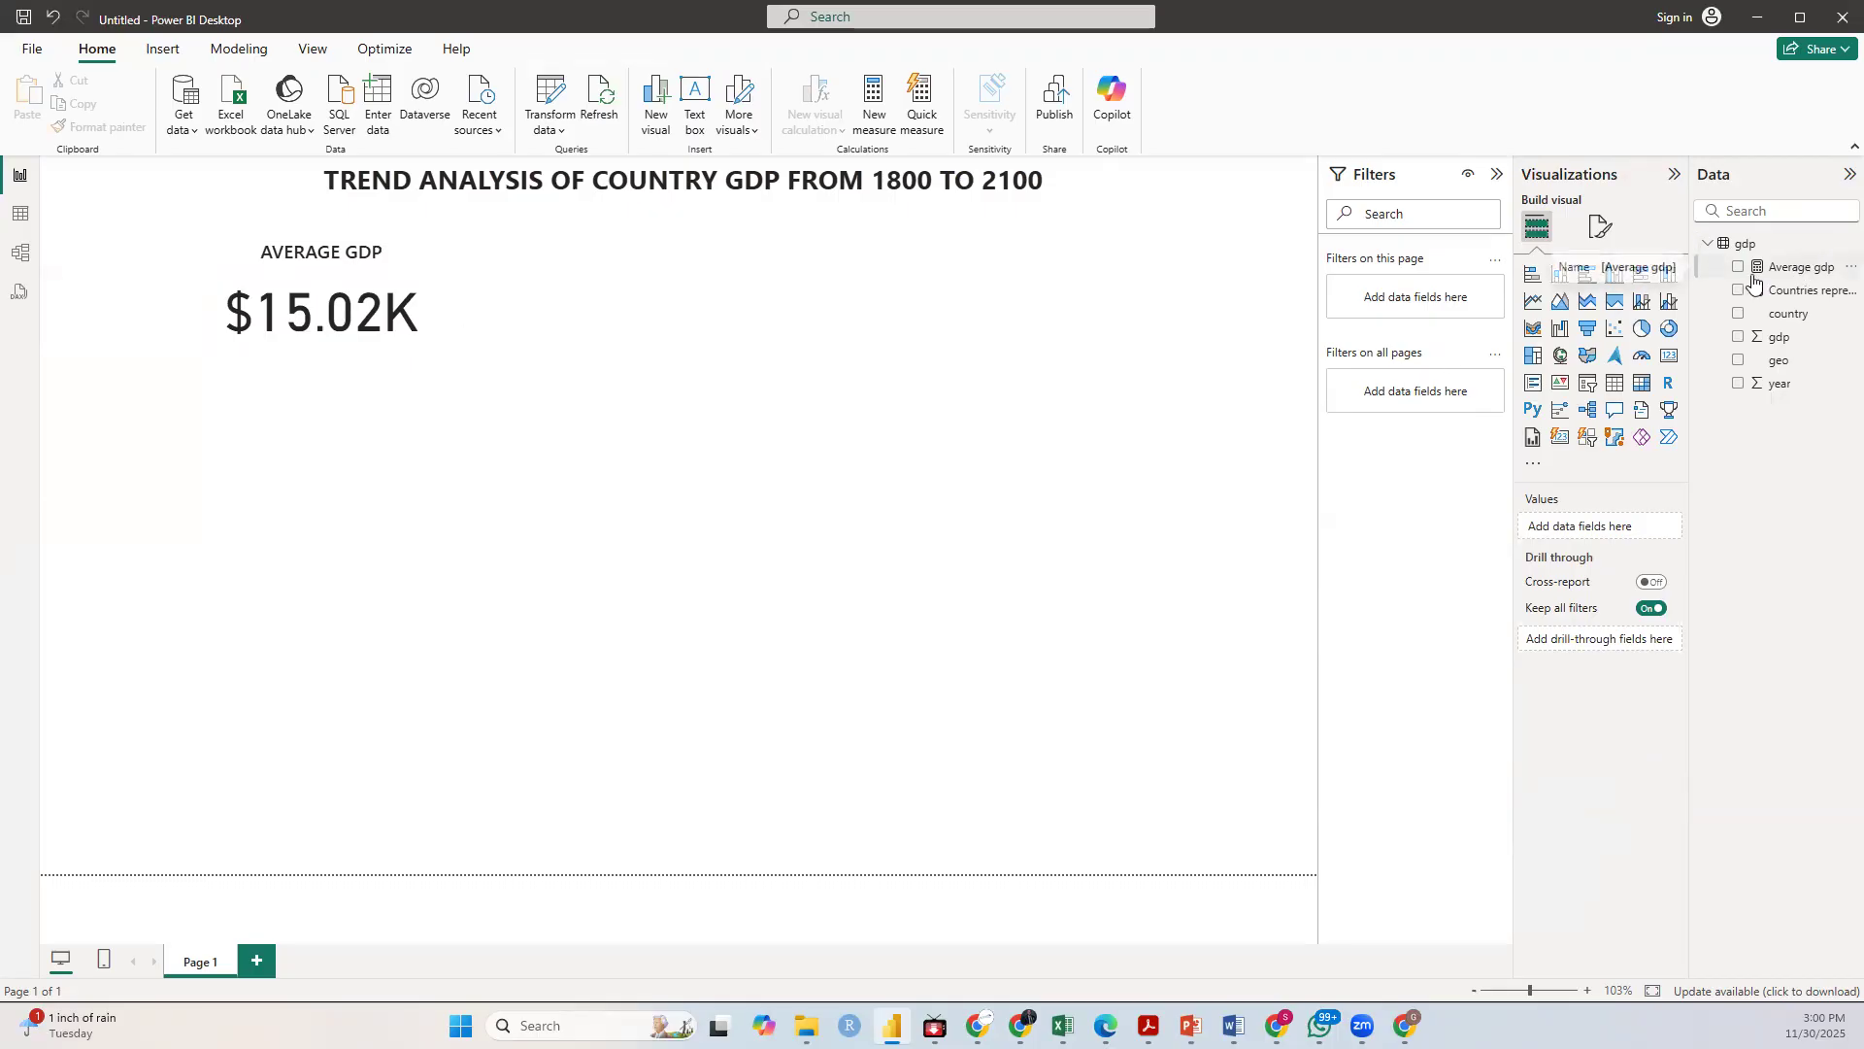
{"action": "left_click", "coordinate": [408, 346]}
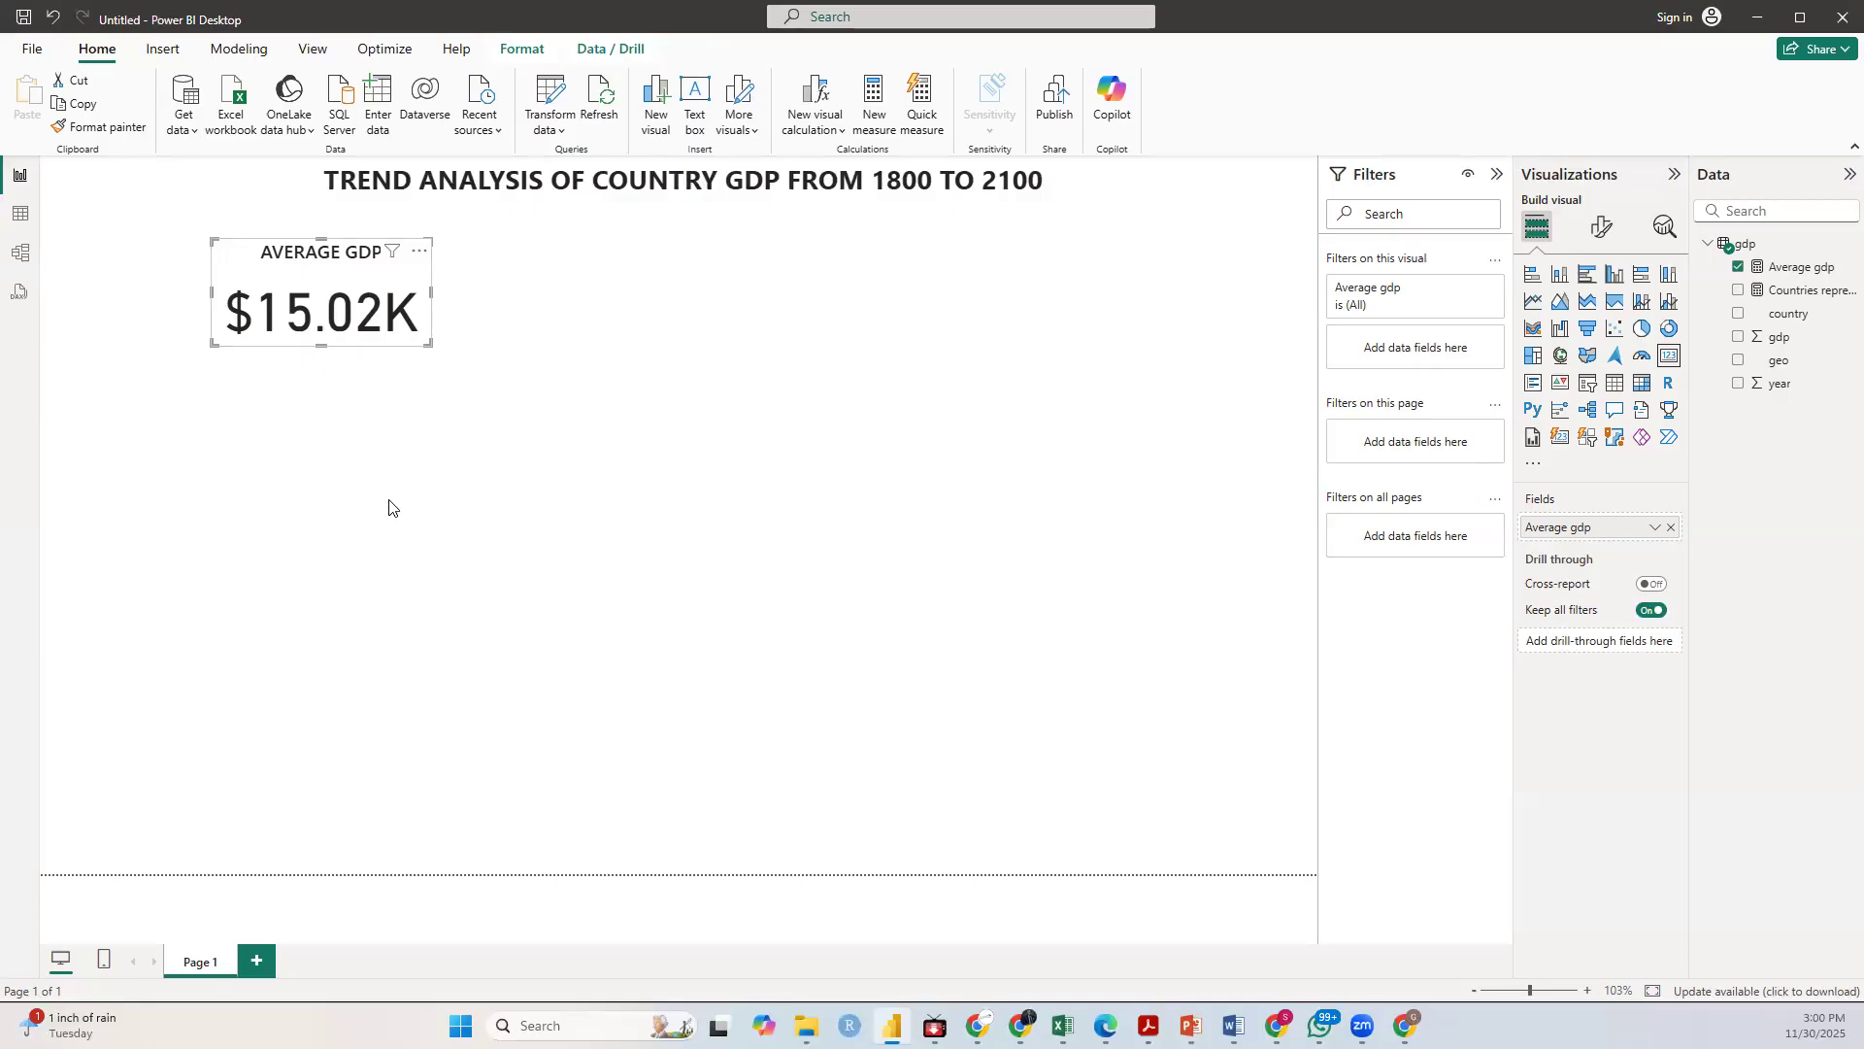
{"action": "left_click", "coordinate": [1804, 276]}
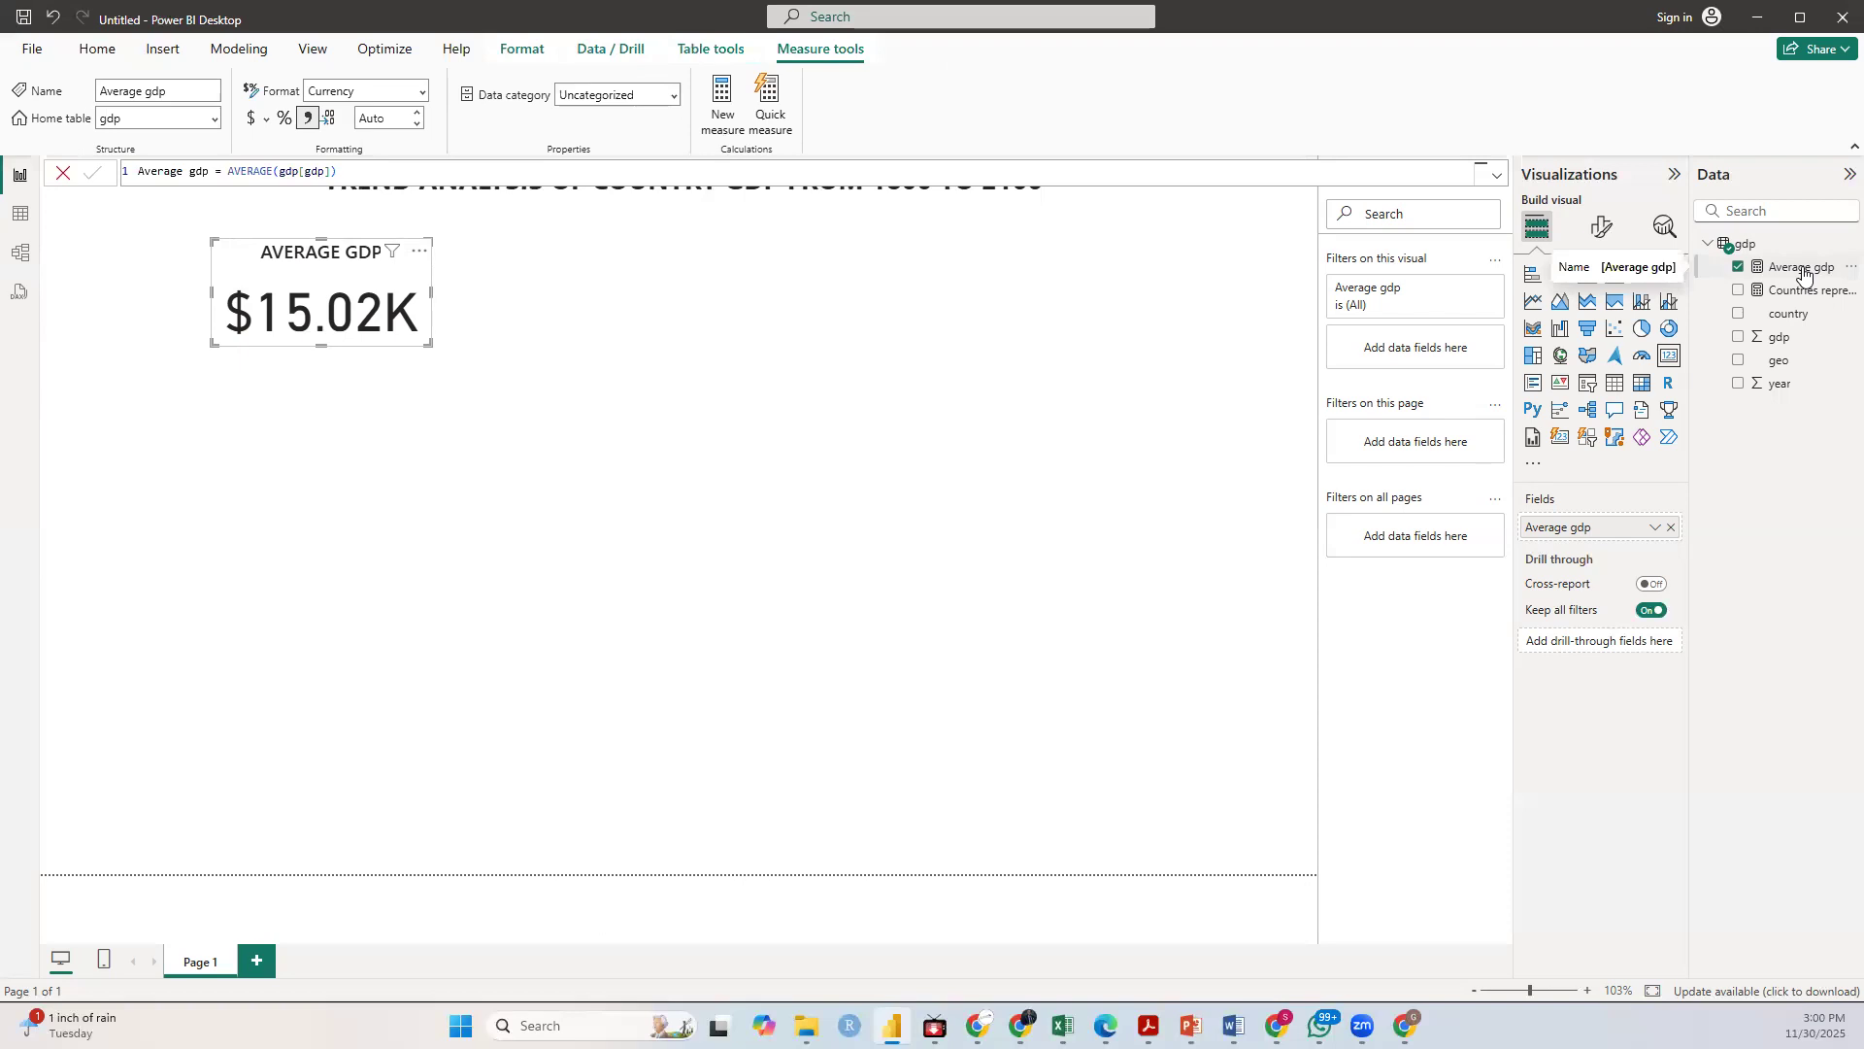
{"action": "left_click", "coordinate": [422, 94]}
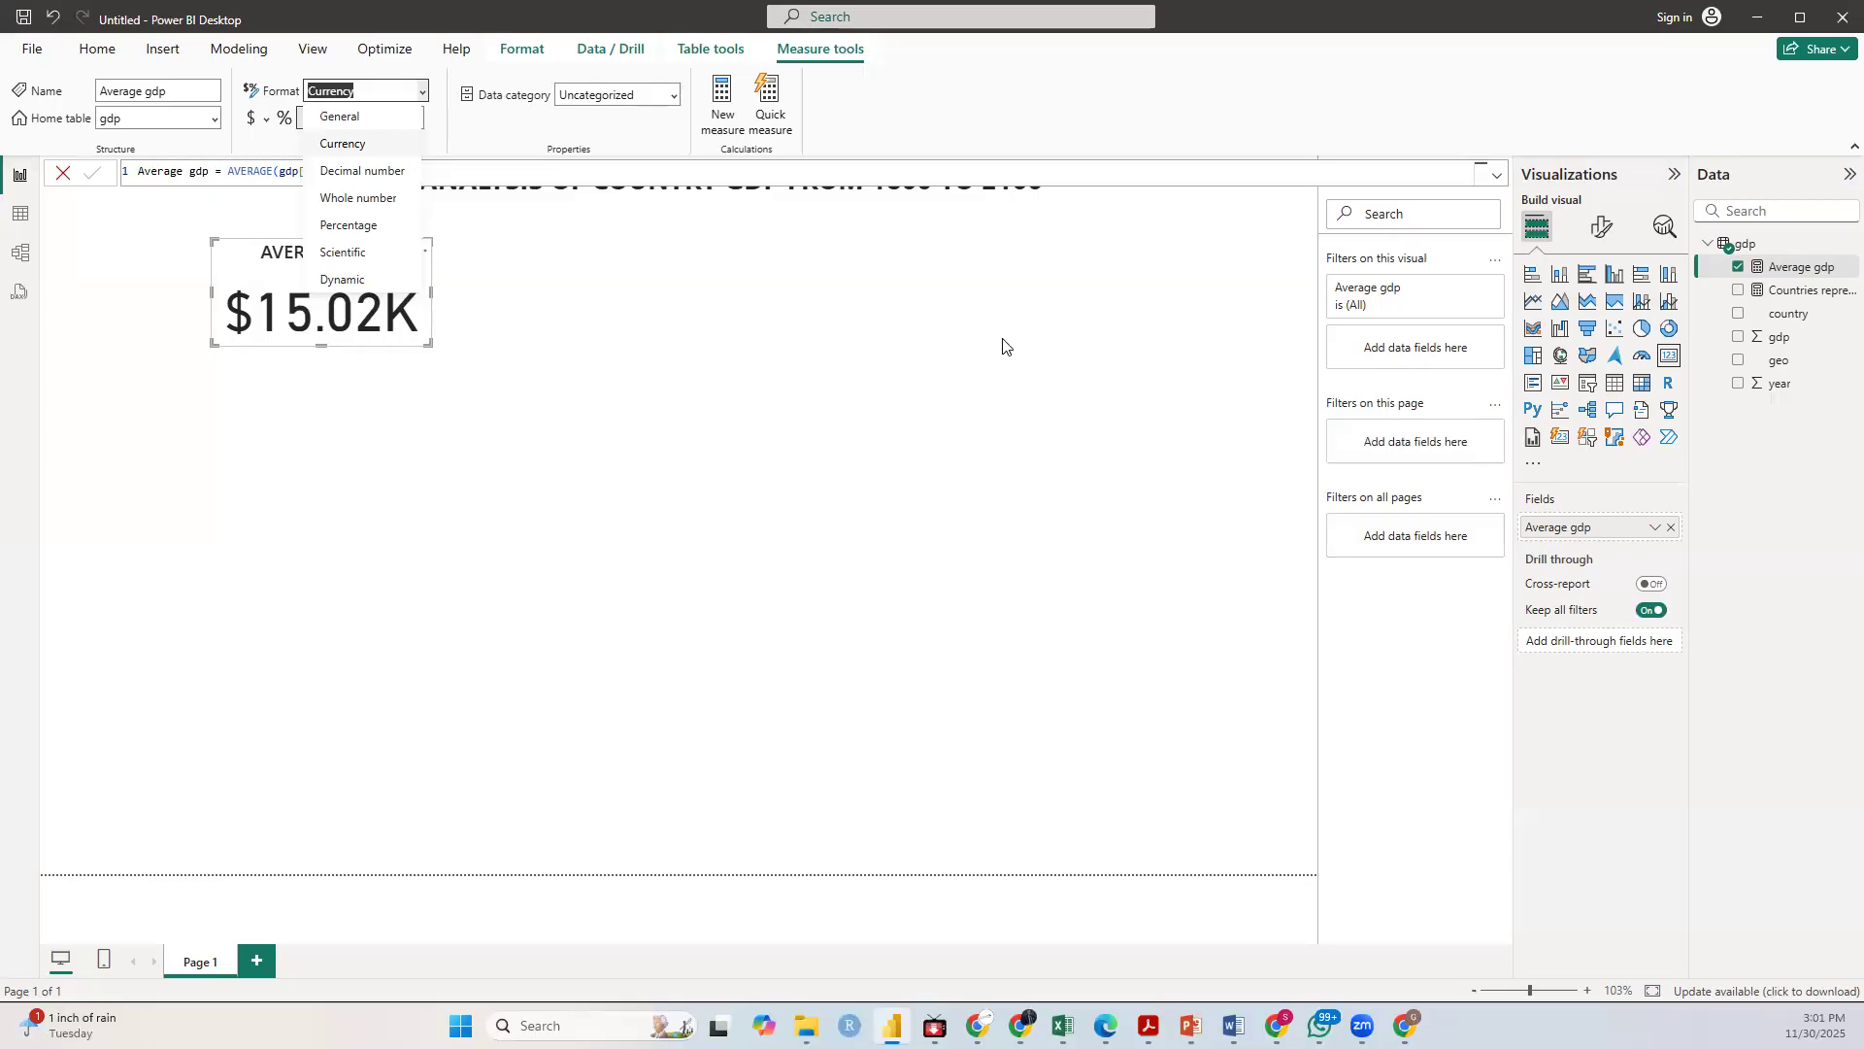
{"action": "left_click", "coordinate": [744, 338]}
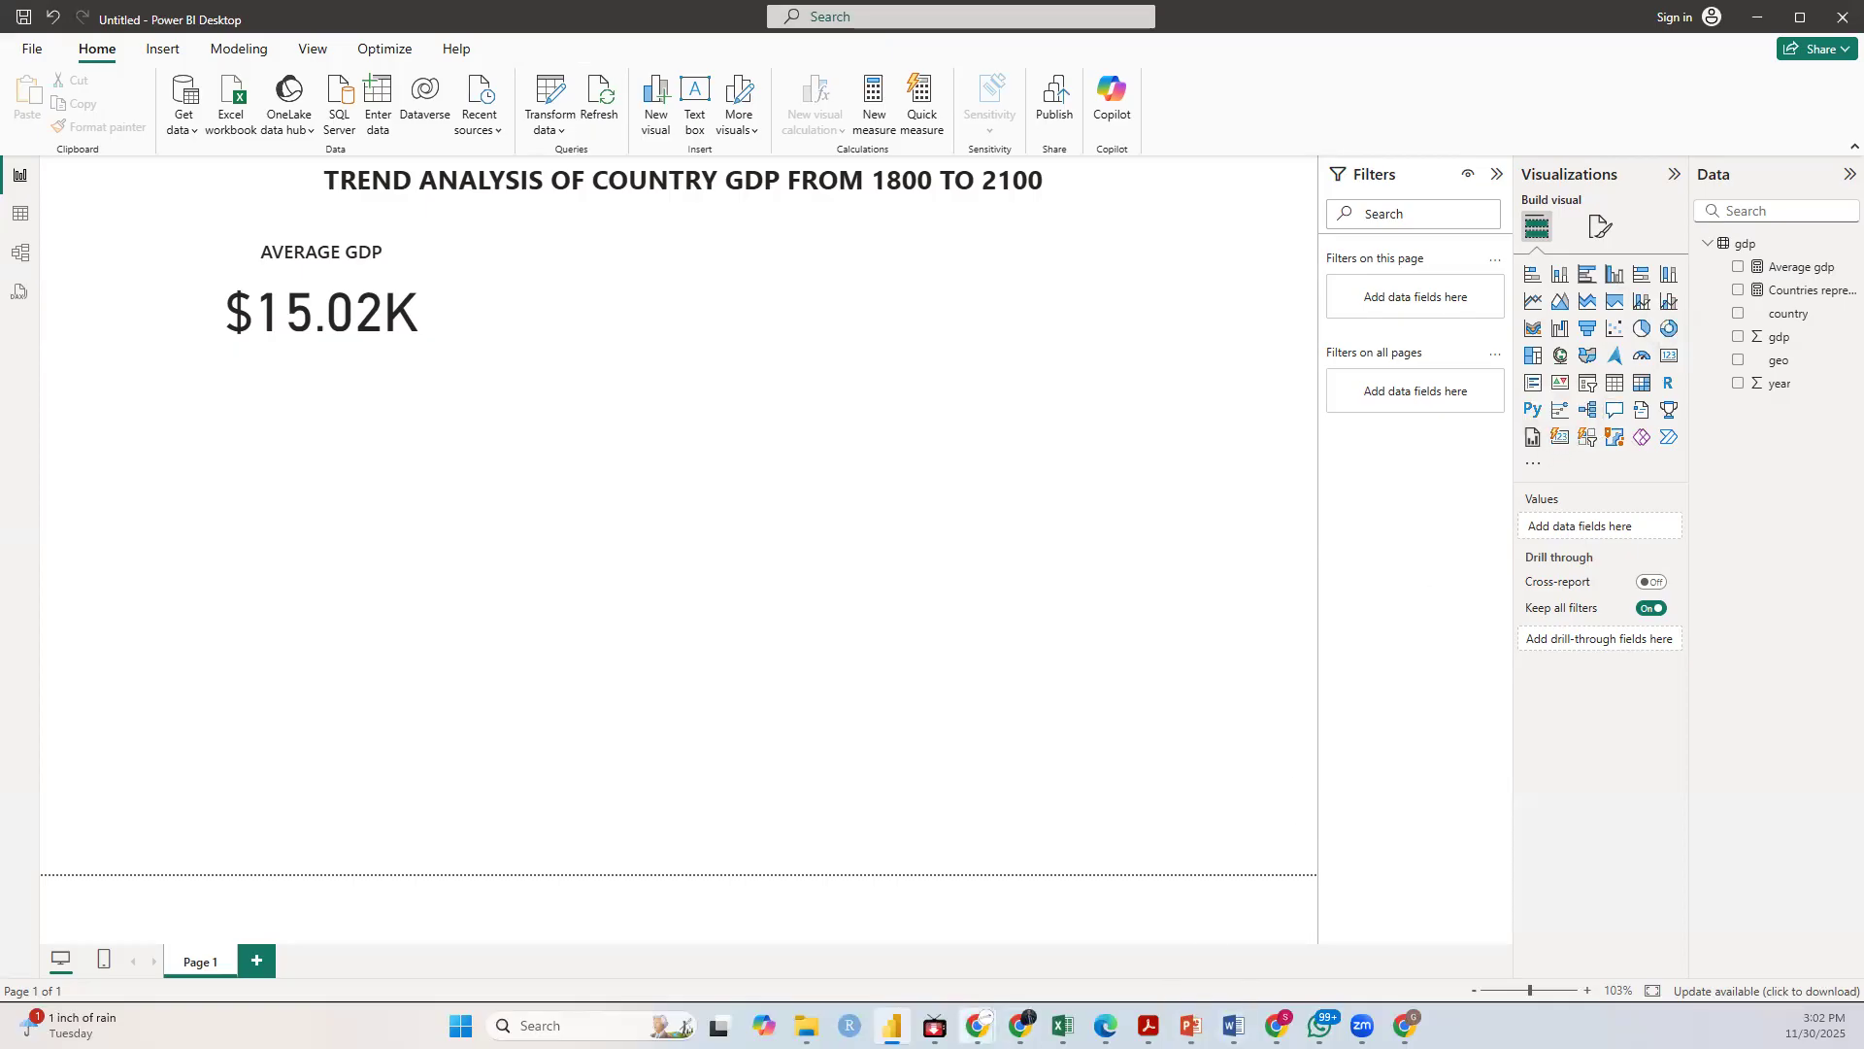
Step: Switch to Chrome to view the Power BI get started documentation on Microsoft Learn, and return to Power BI Desktop
{"action": "mouse_move", "coordinate": [978, 1025]}
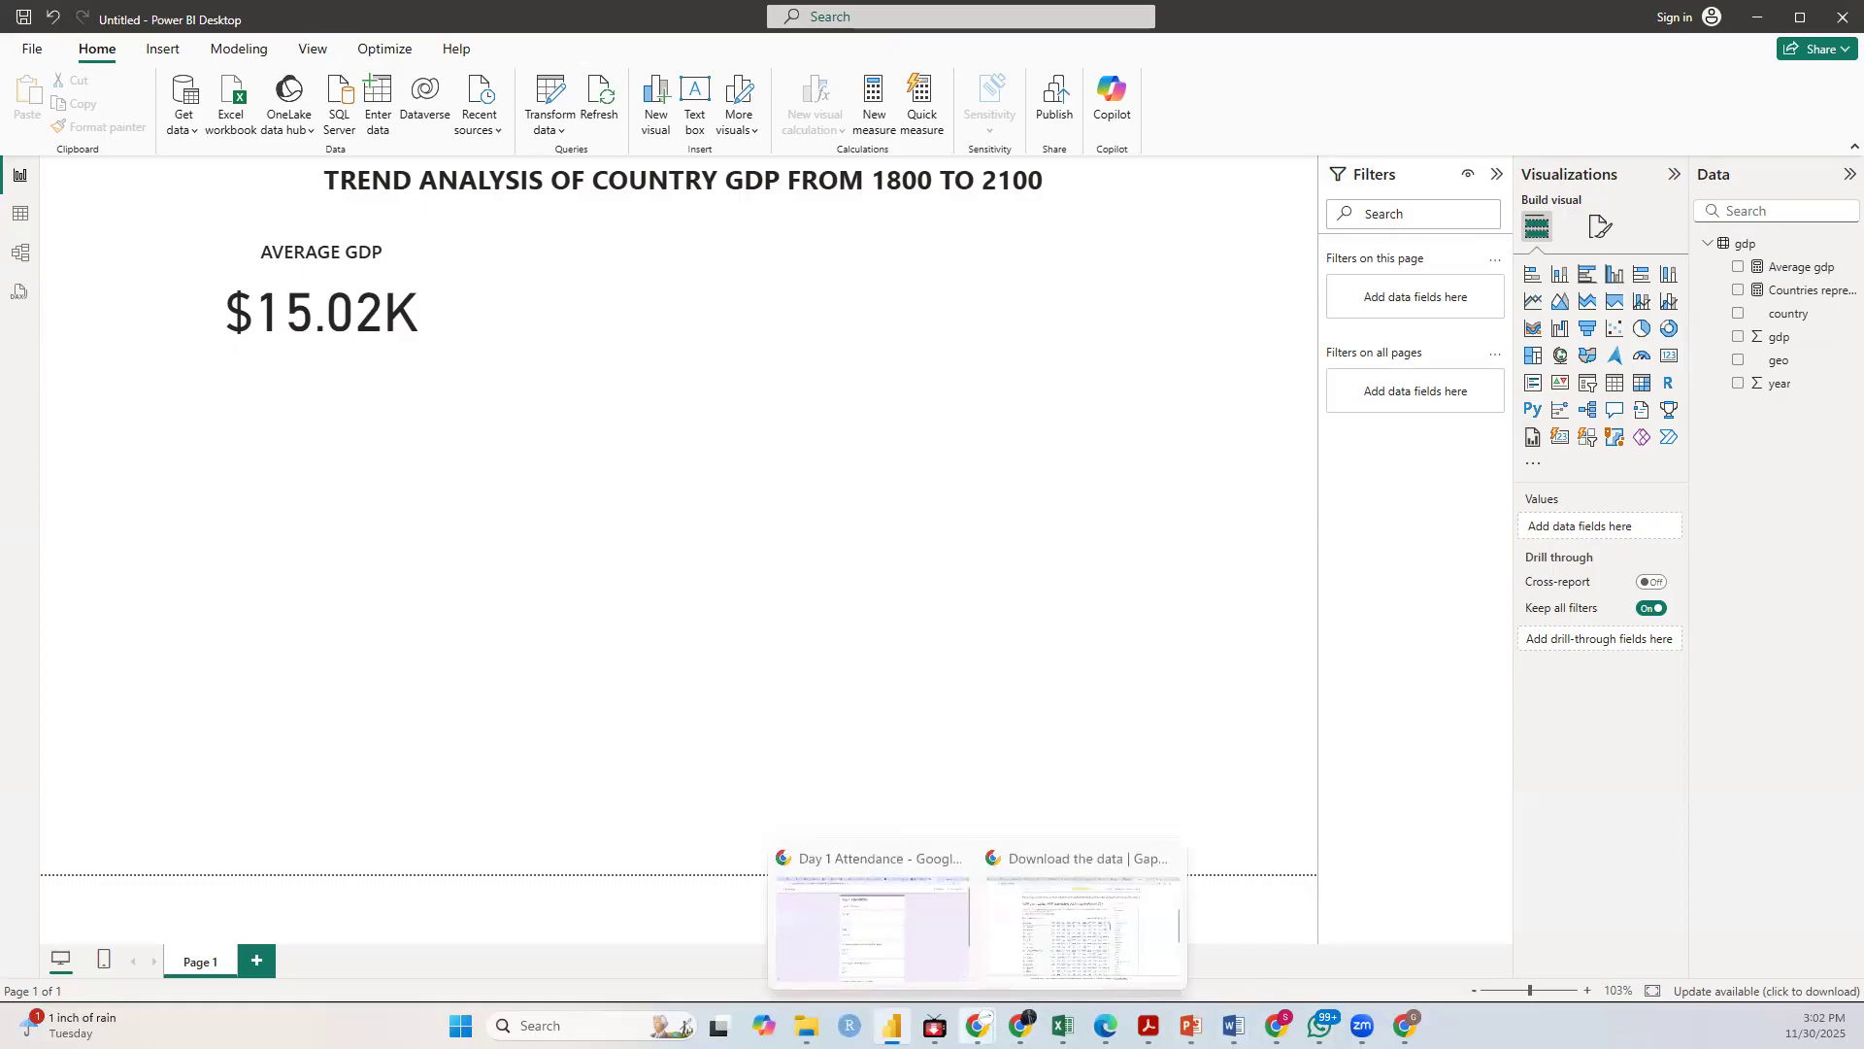
{"action": "left_click", "coordinate": [1029, 981]}
{"action": "left_click", "coordinate": [522, 14]}
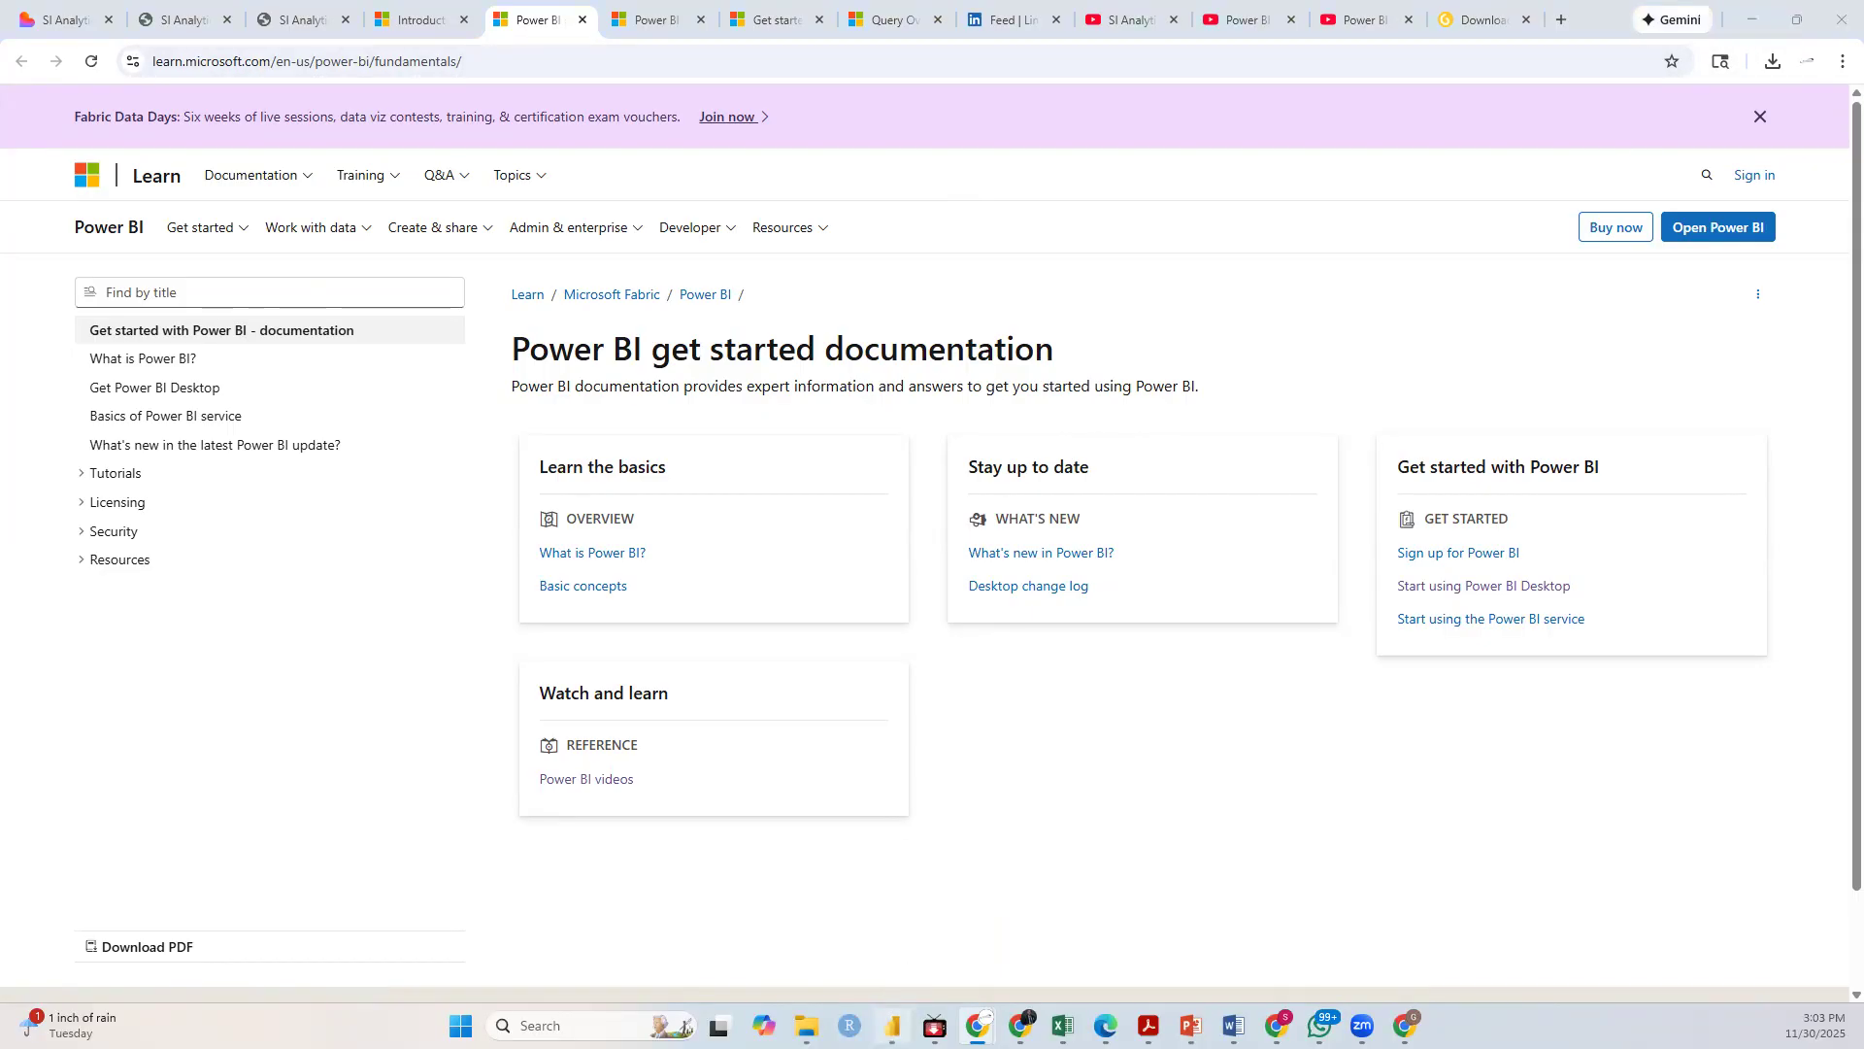
{"action": "left_click", "coordinate": [892, 1025]}
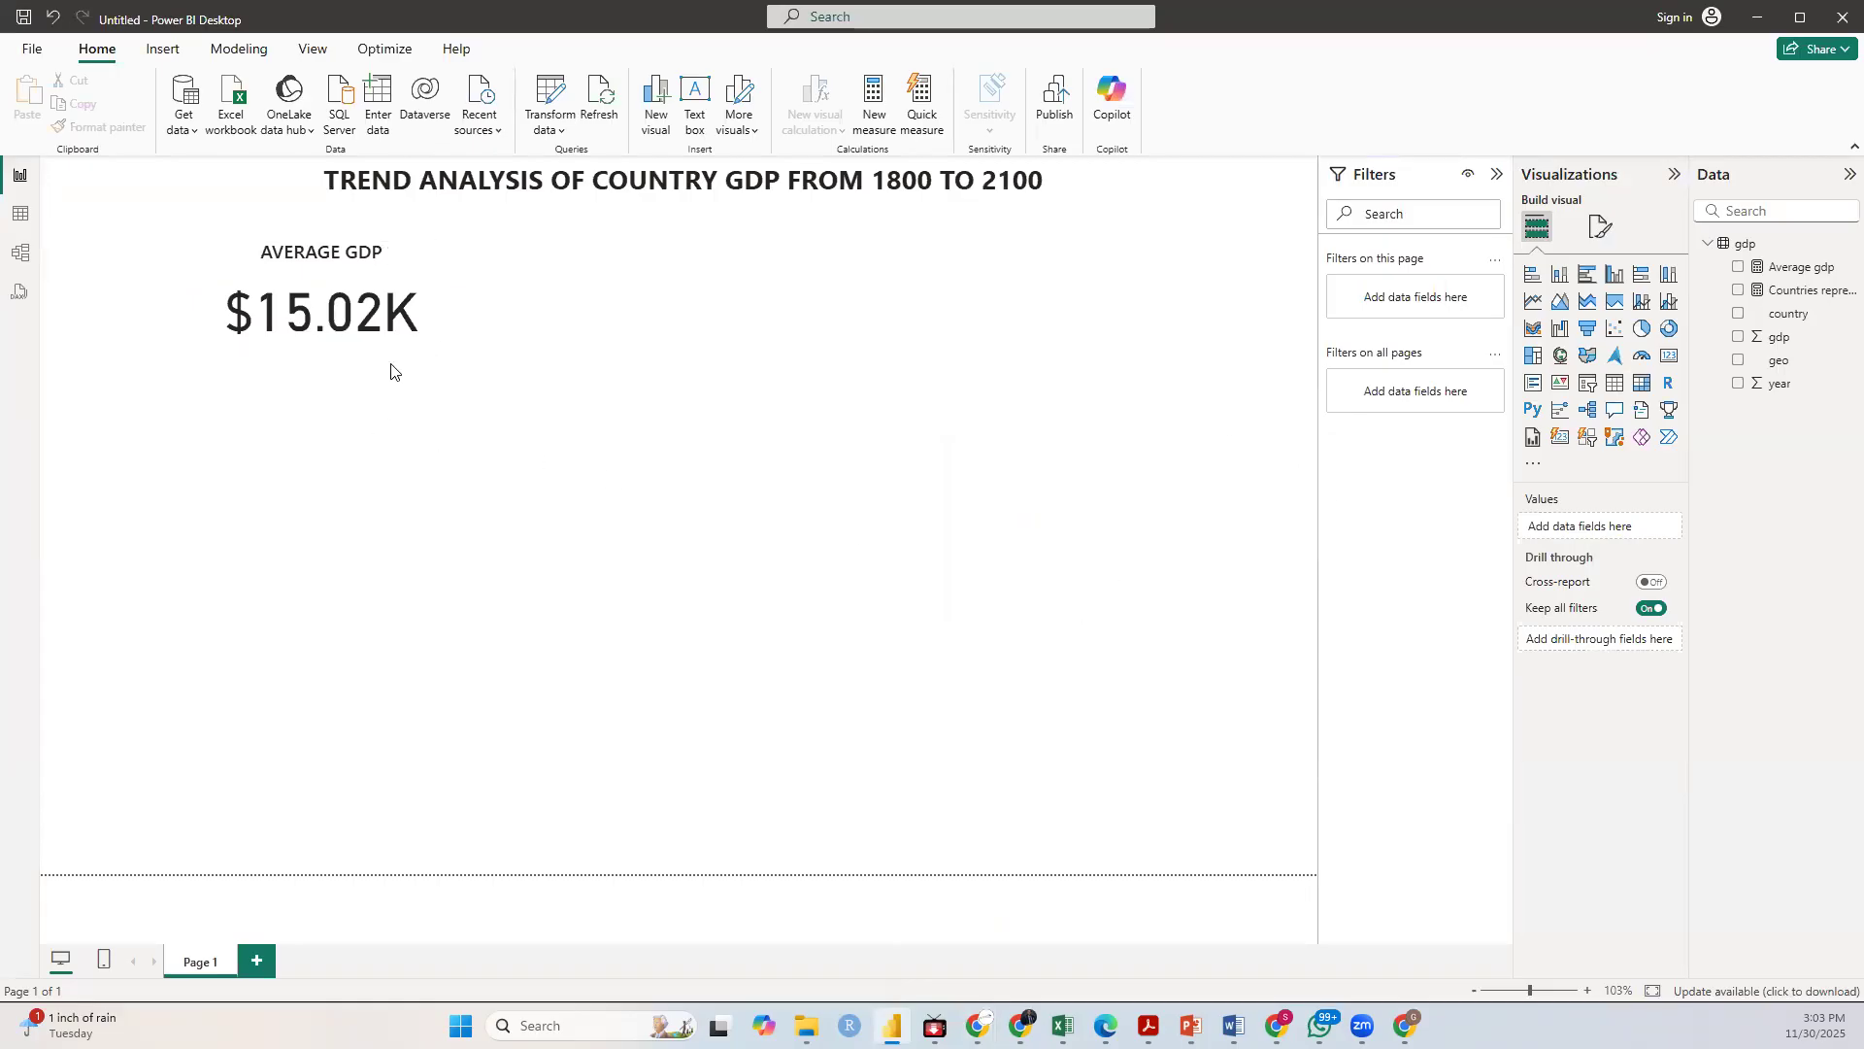
Step: Inspect the formula of the Average gdp measure behind the card
{"action": "left_click", "coordinate": [1798, 272]}
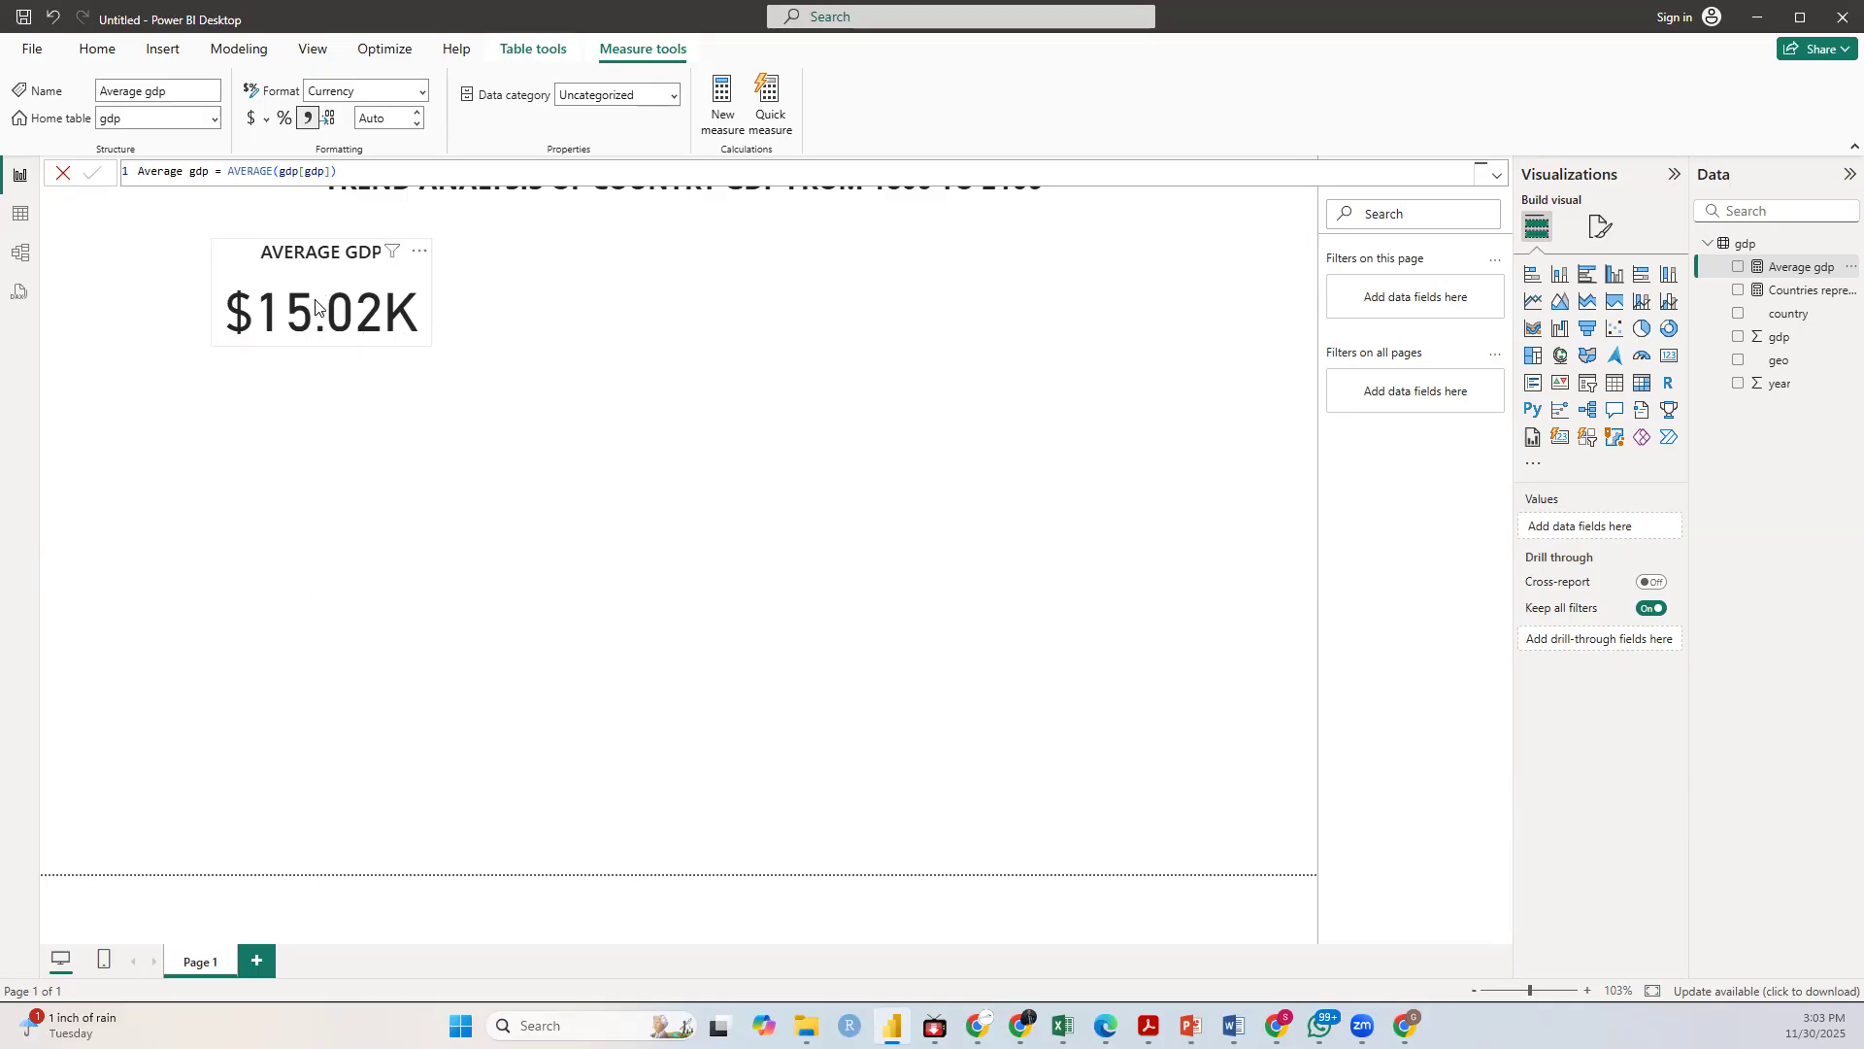
{"action": "left_click", "coordinate": [333, 171]}
{"action": "left_click", "coordinate": [493, 343]}
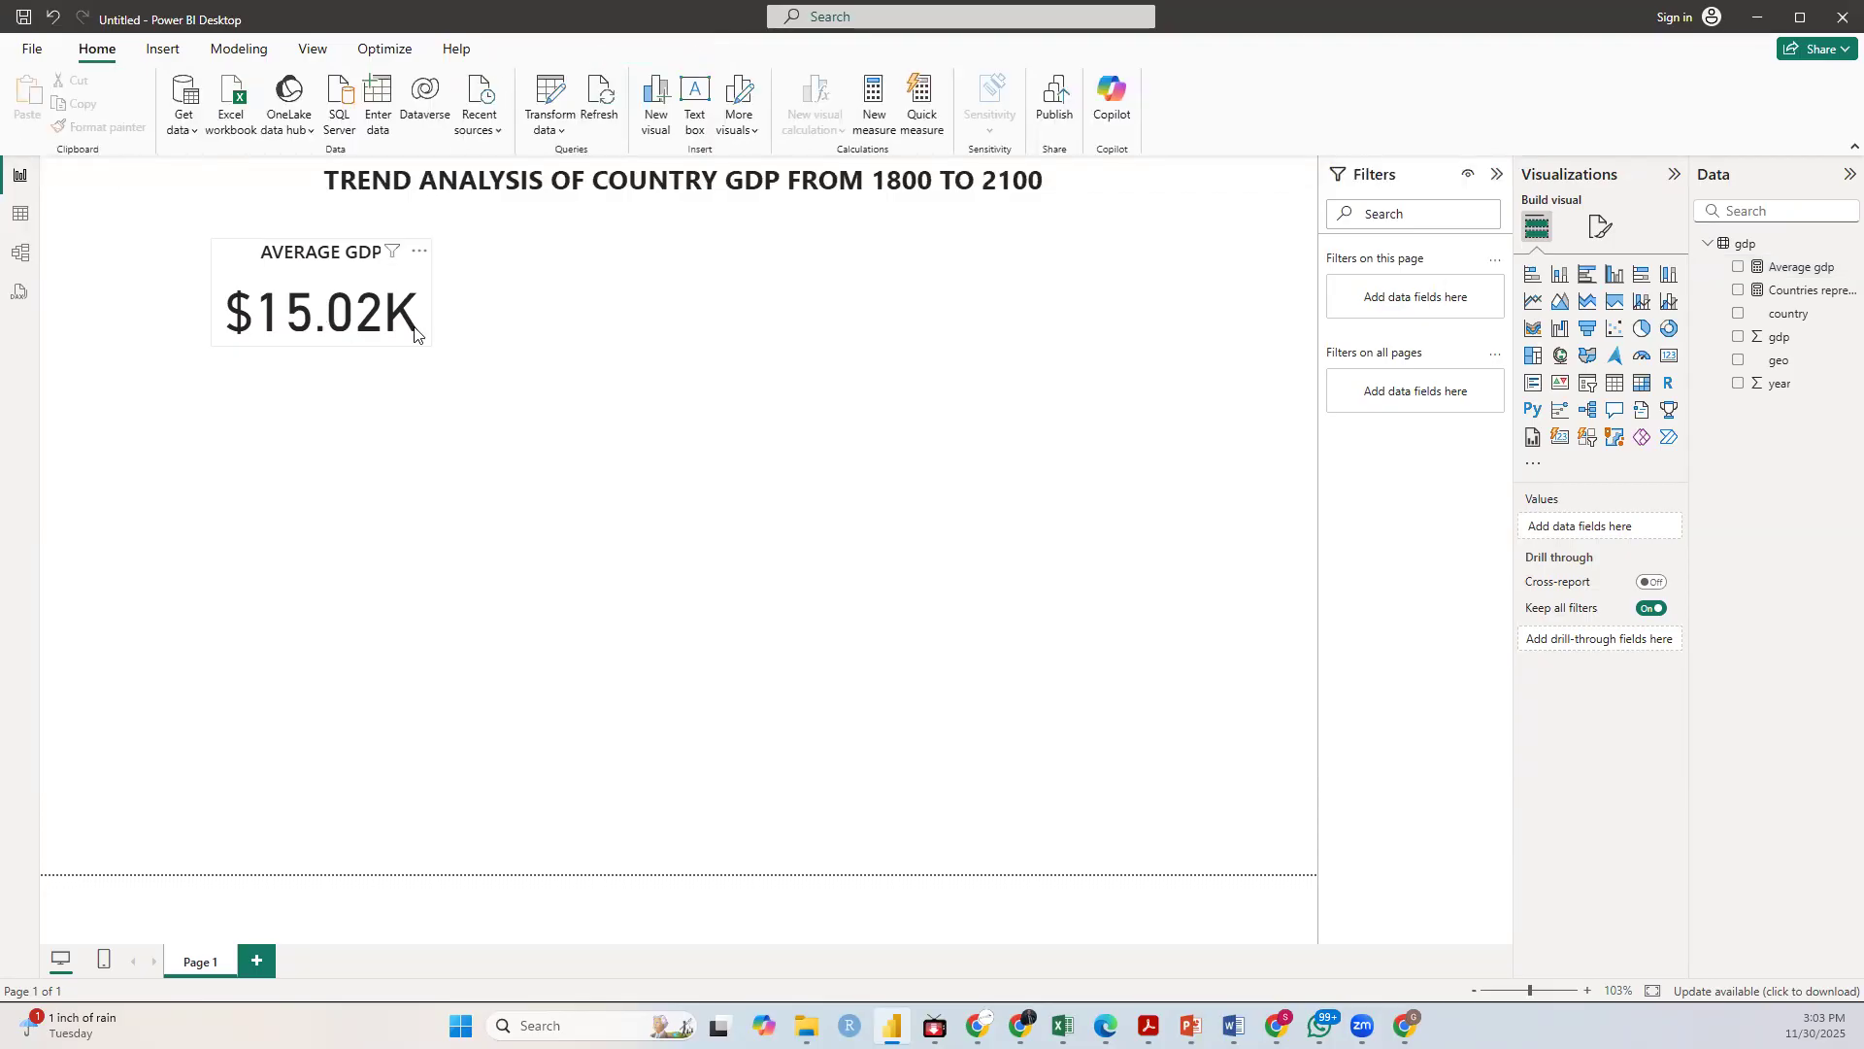
Step: Try black, blue and purple as the background colour of the AVERAGE GDP card
{"action": "left_click", "coordinate": [377, 335]}
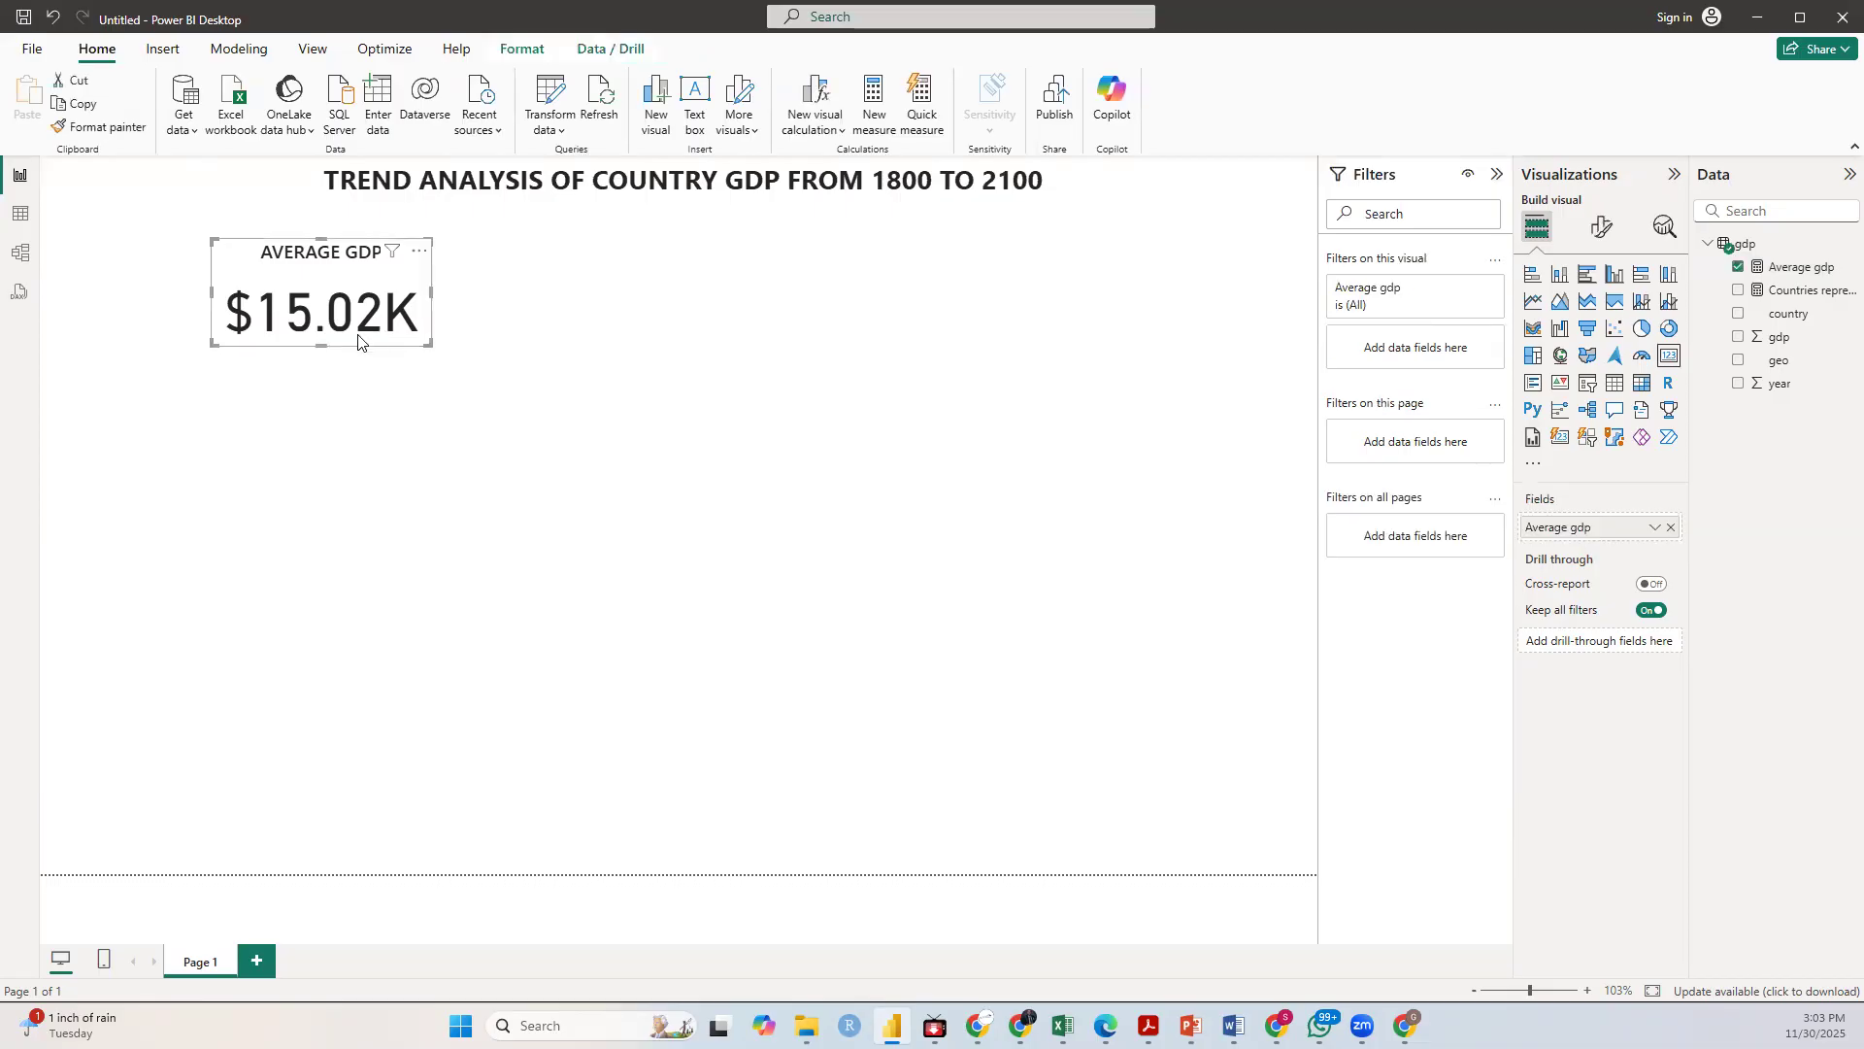
{"action": "left_click", "coordinate": [1604, 227]}
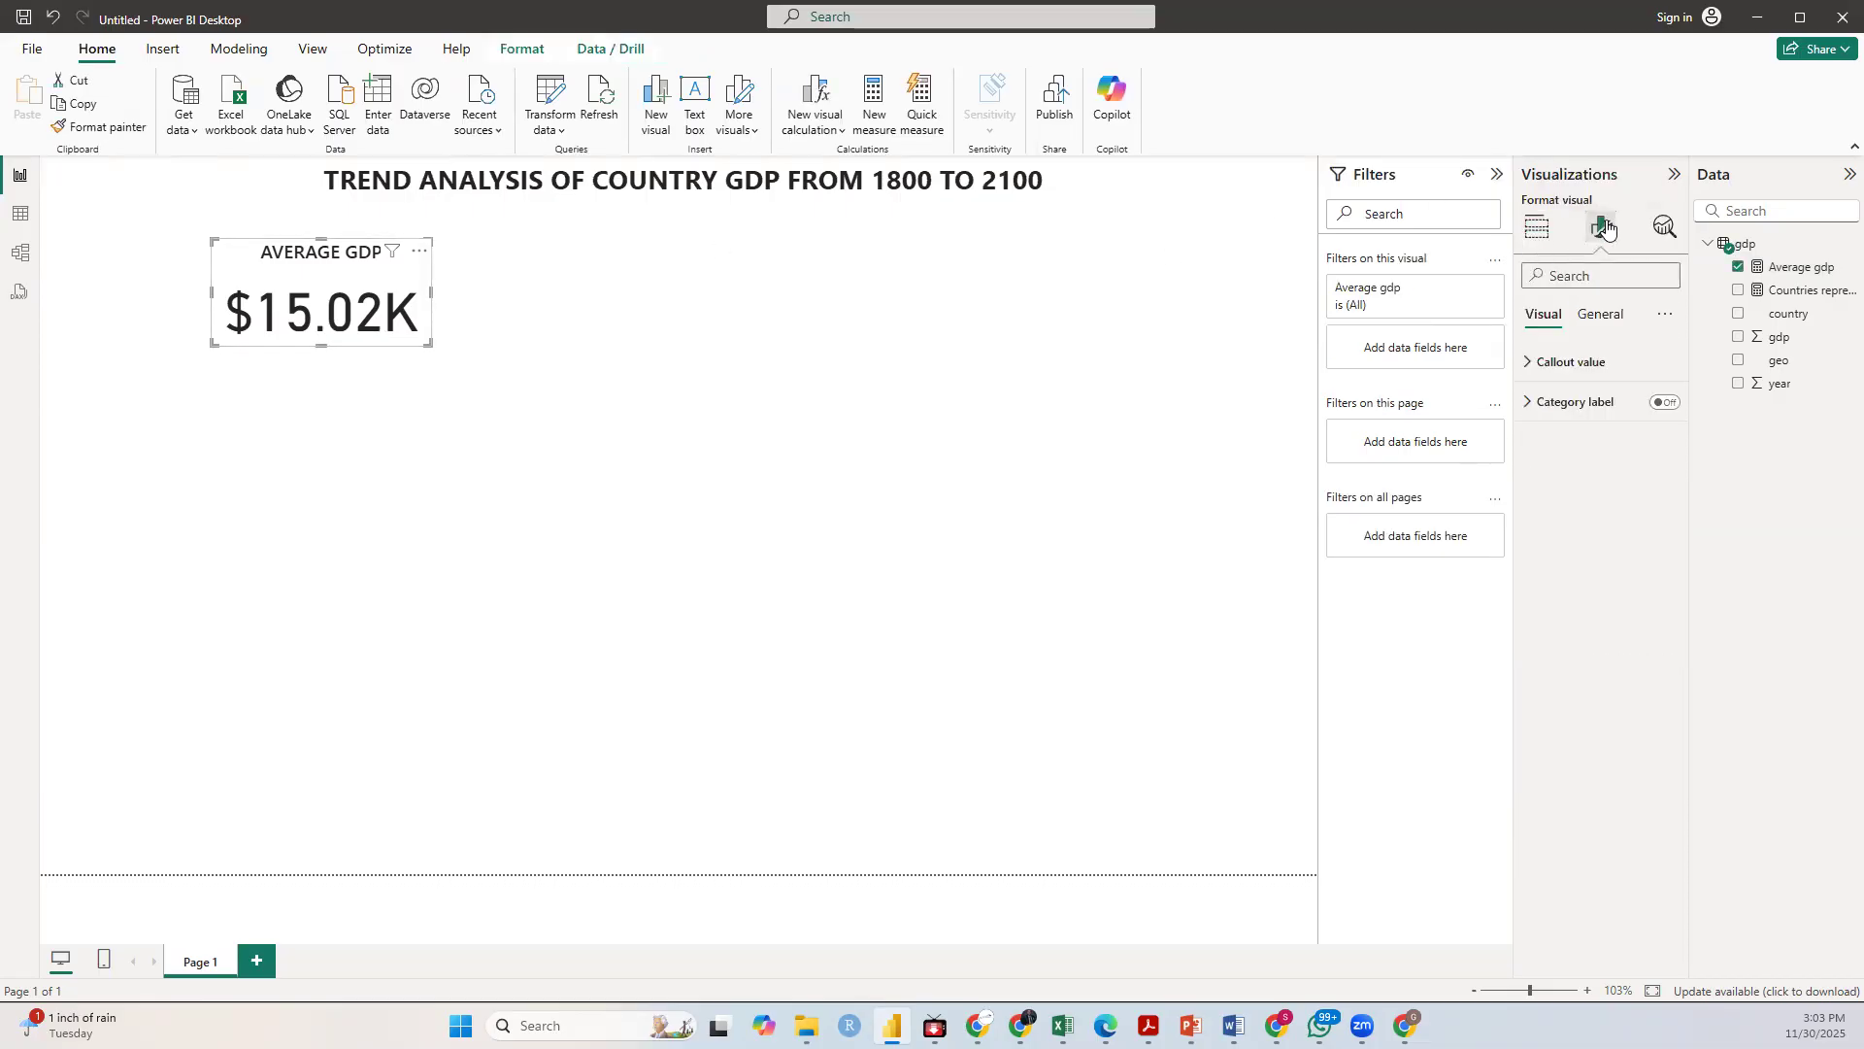
{"action": "left_click", "coordinate": [1592, 321]}
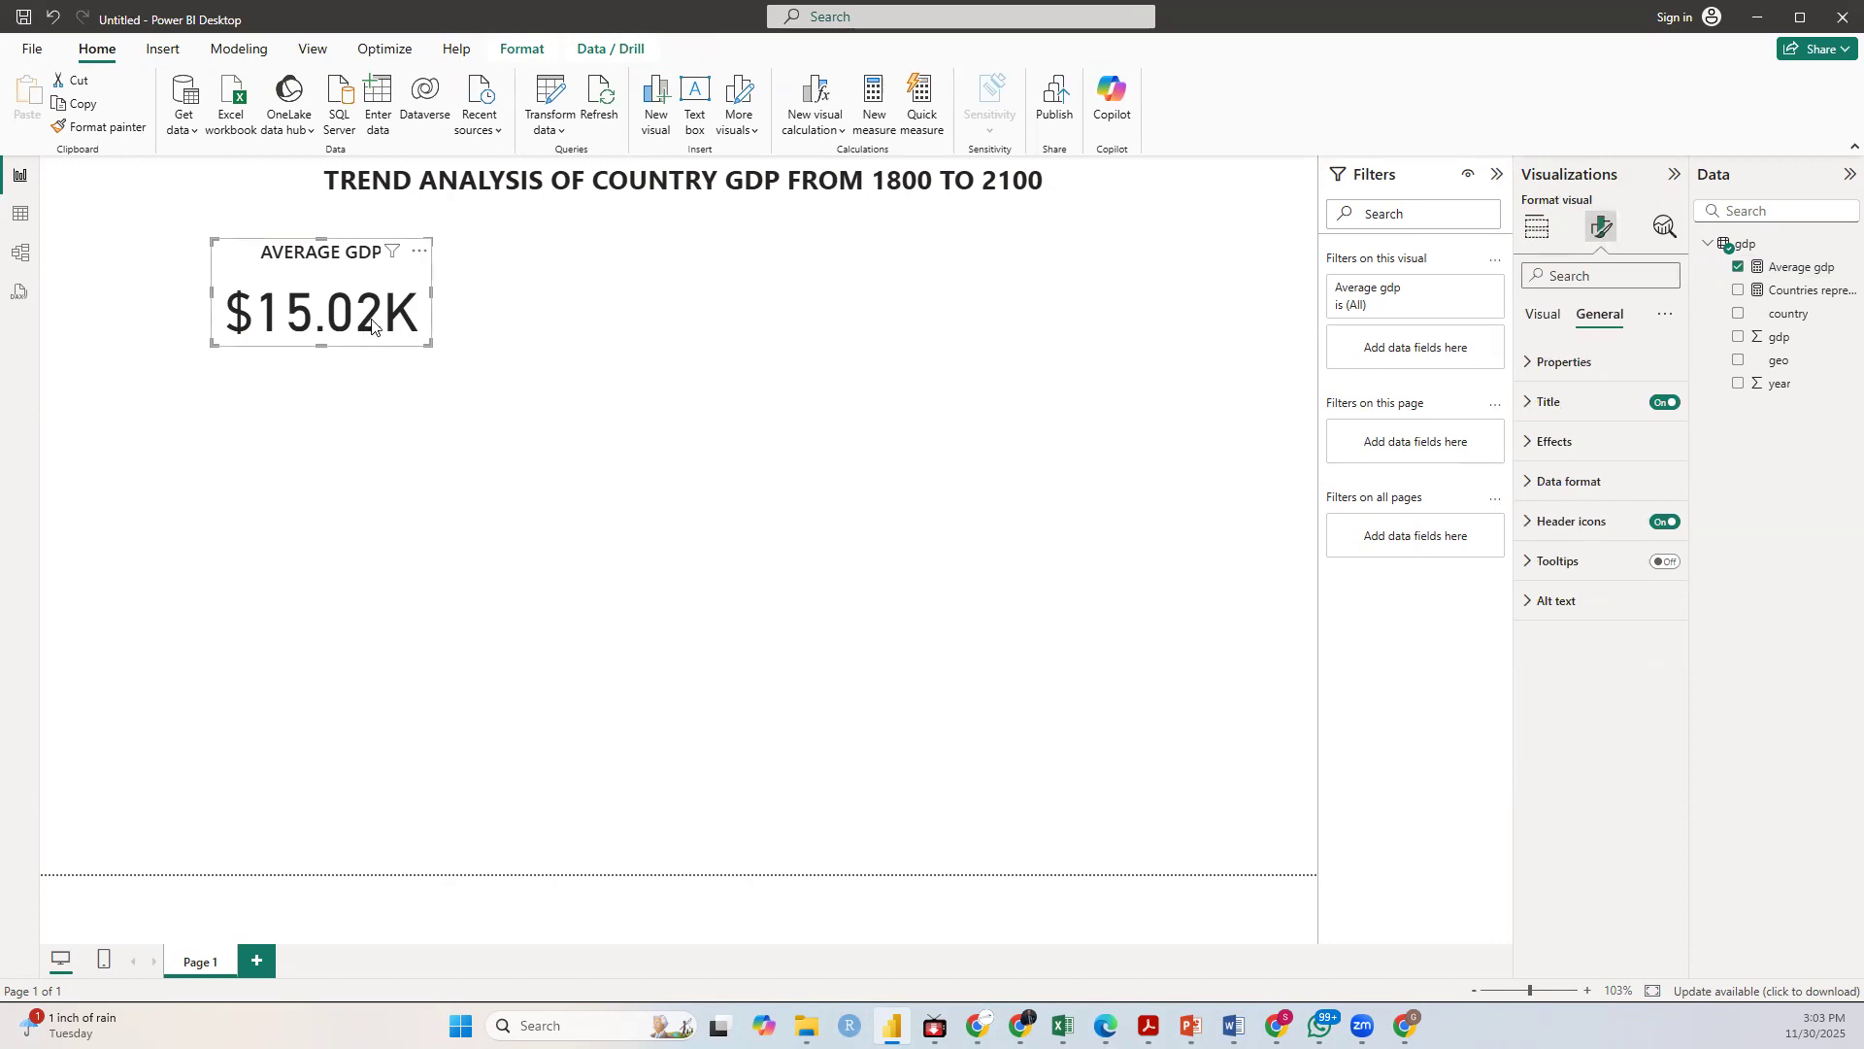
{"action": "left_click", "coordinate": [1539, 444]}
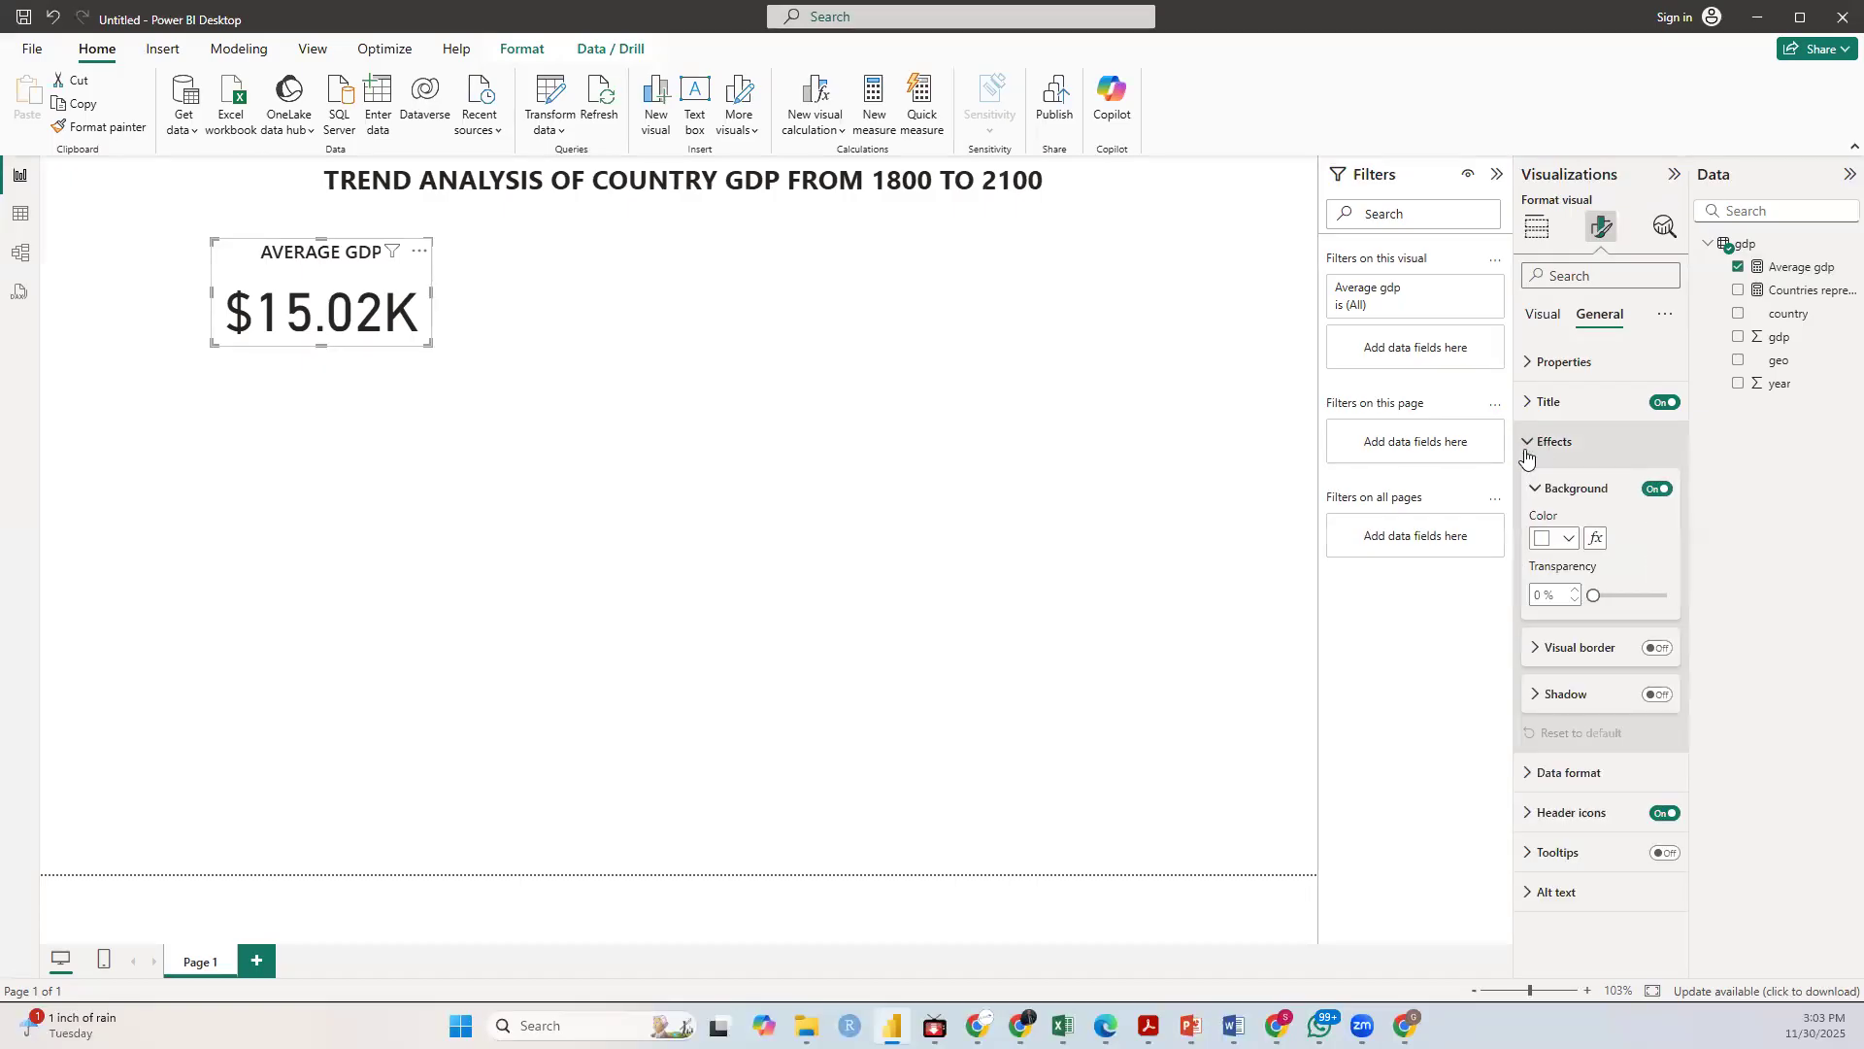
{"action": "left_click", "coordinate": [1565, 540]}
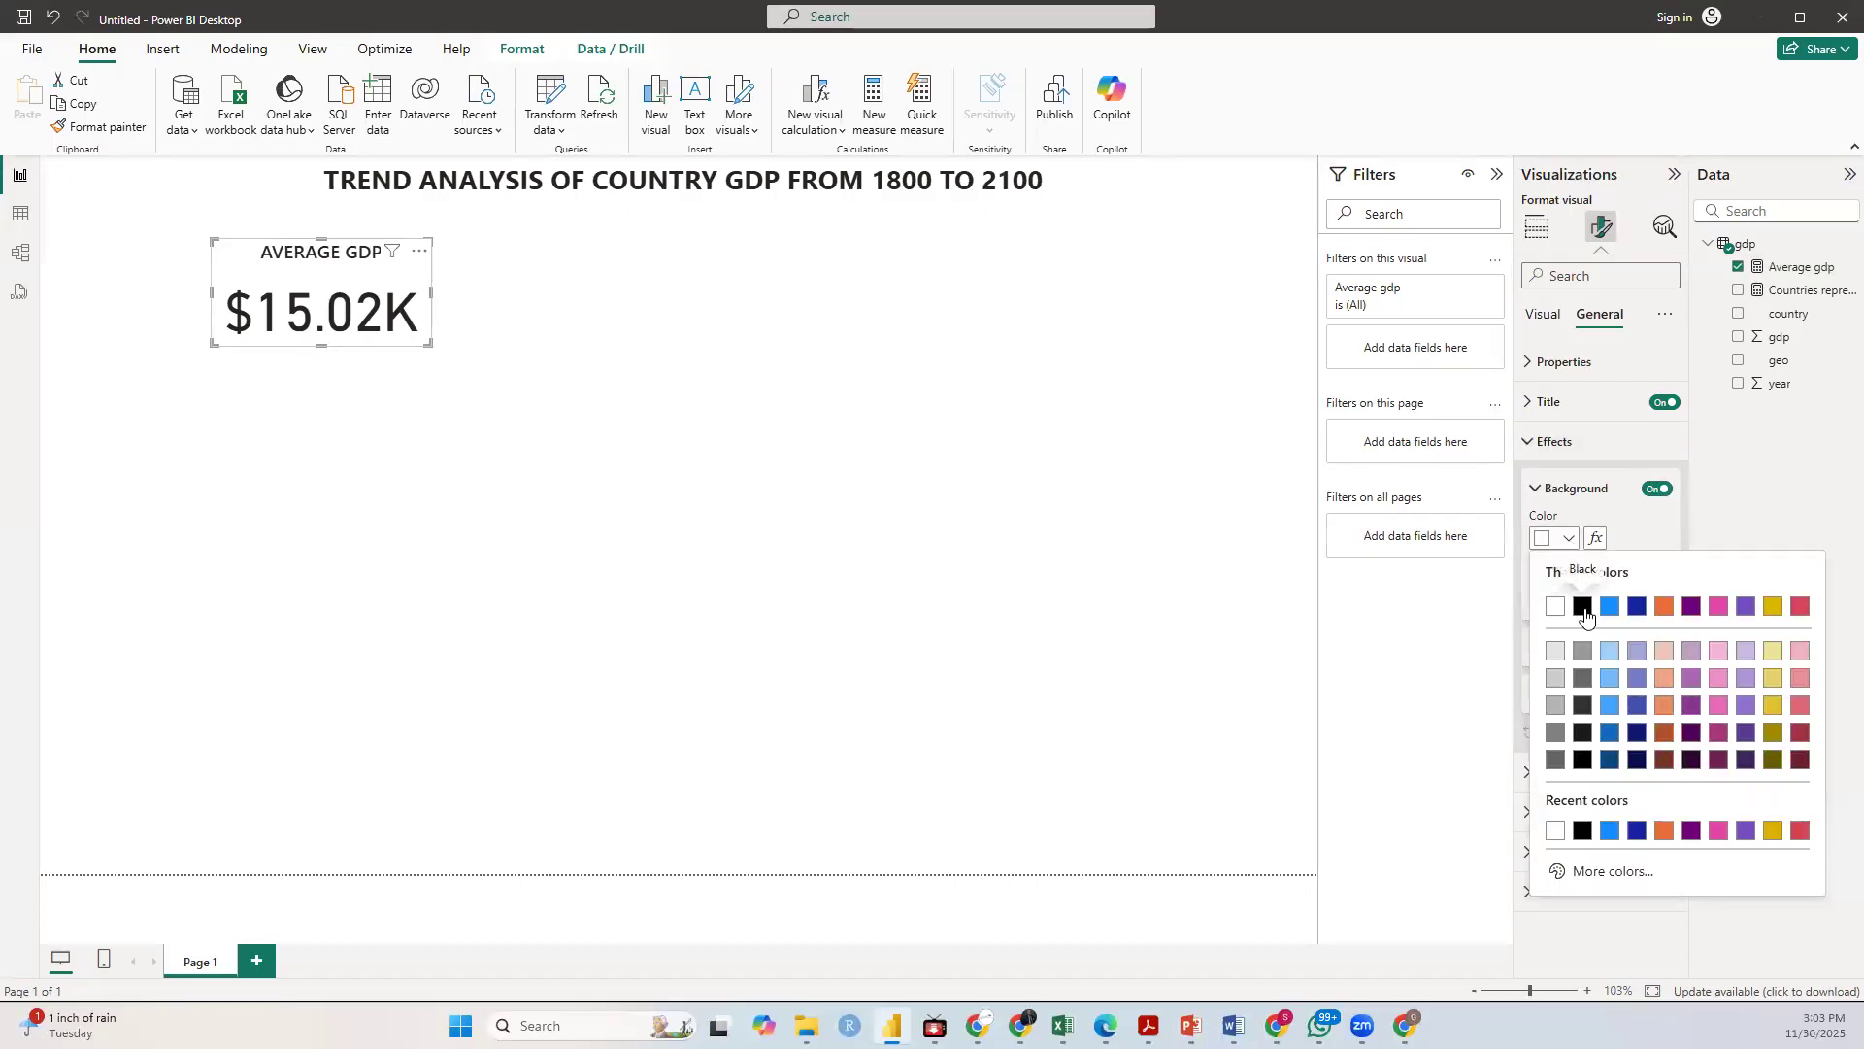
{"action": "left_click", "coordinate": [1581, 608]}
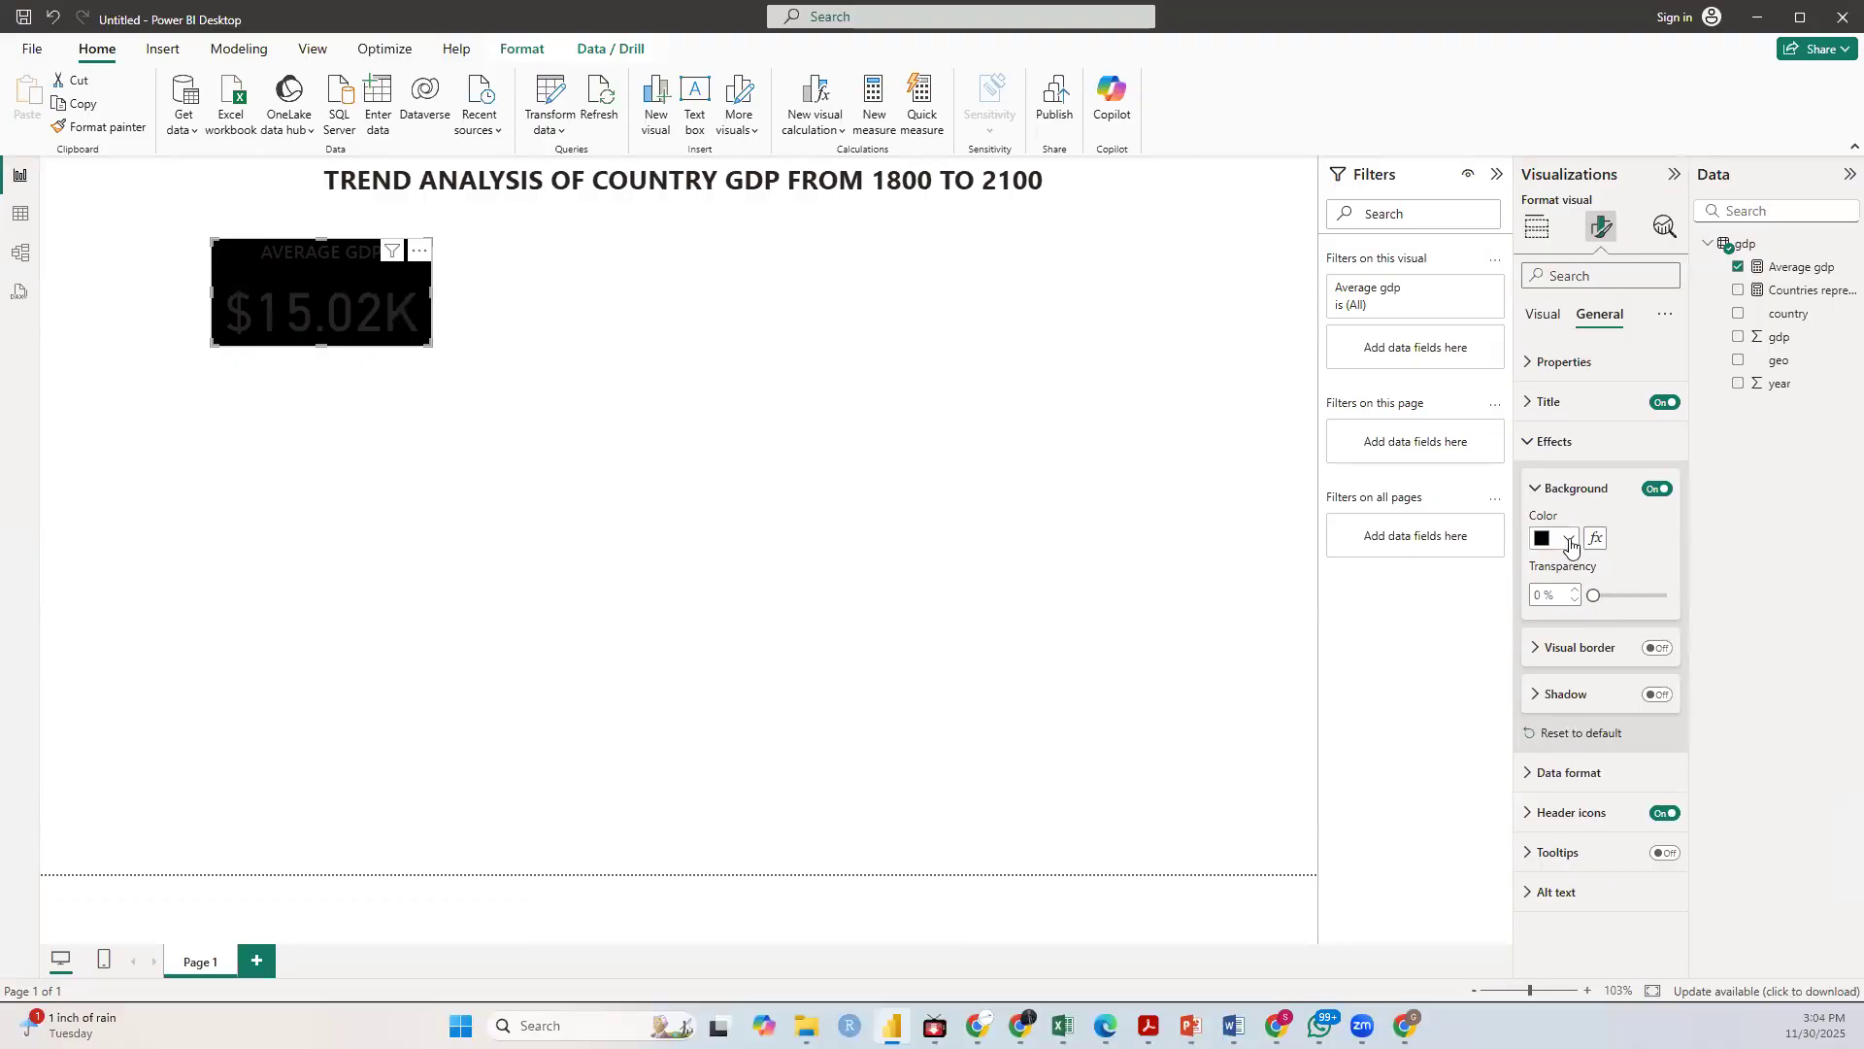
{"action": "left_click", "coordinate": [1567, 539]}
{"action": "left_click", "coordinate": [1619, 608]}
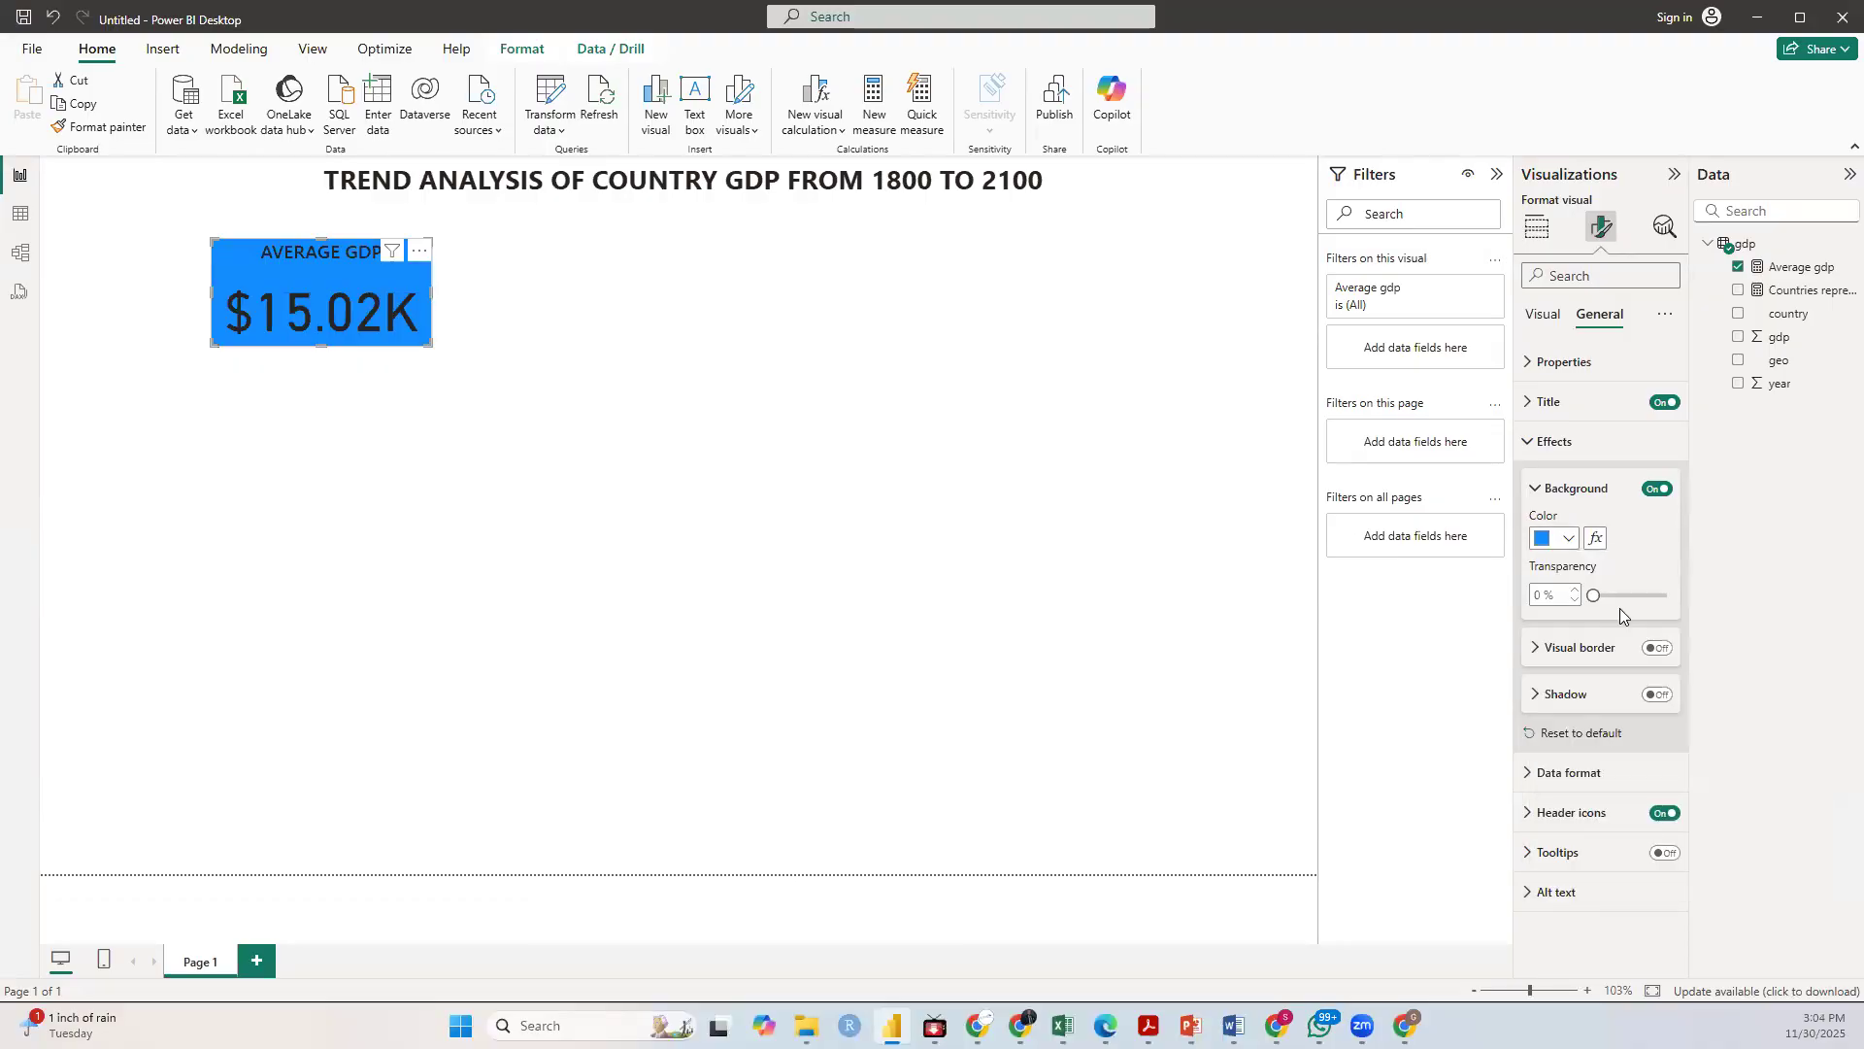
{"action": "left_click", "coordinate": [1565, 539]}
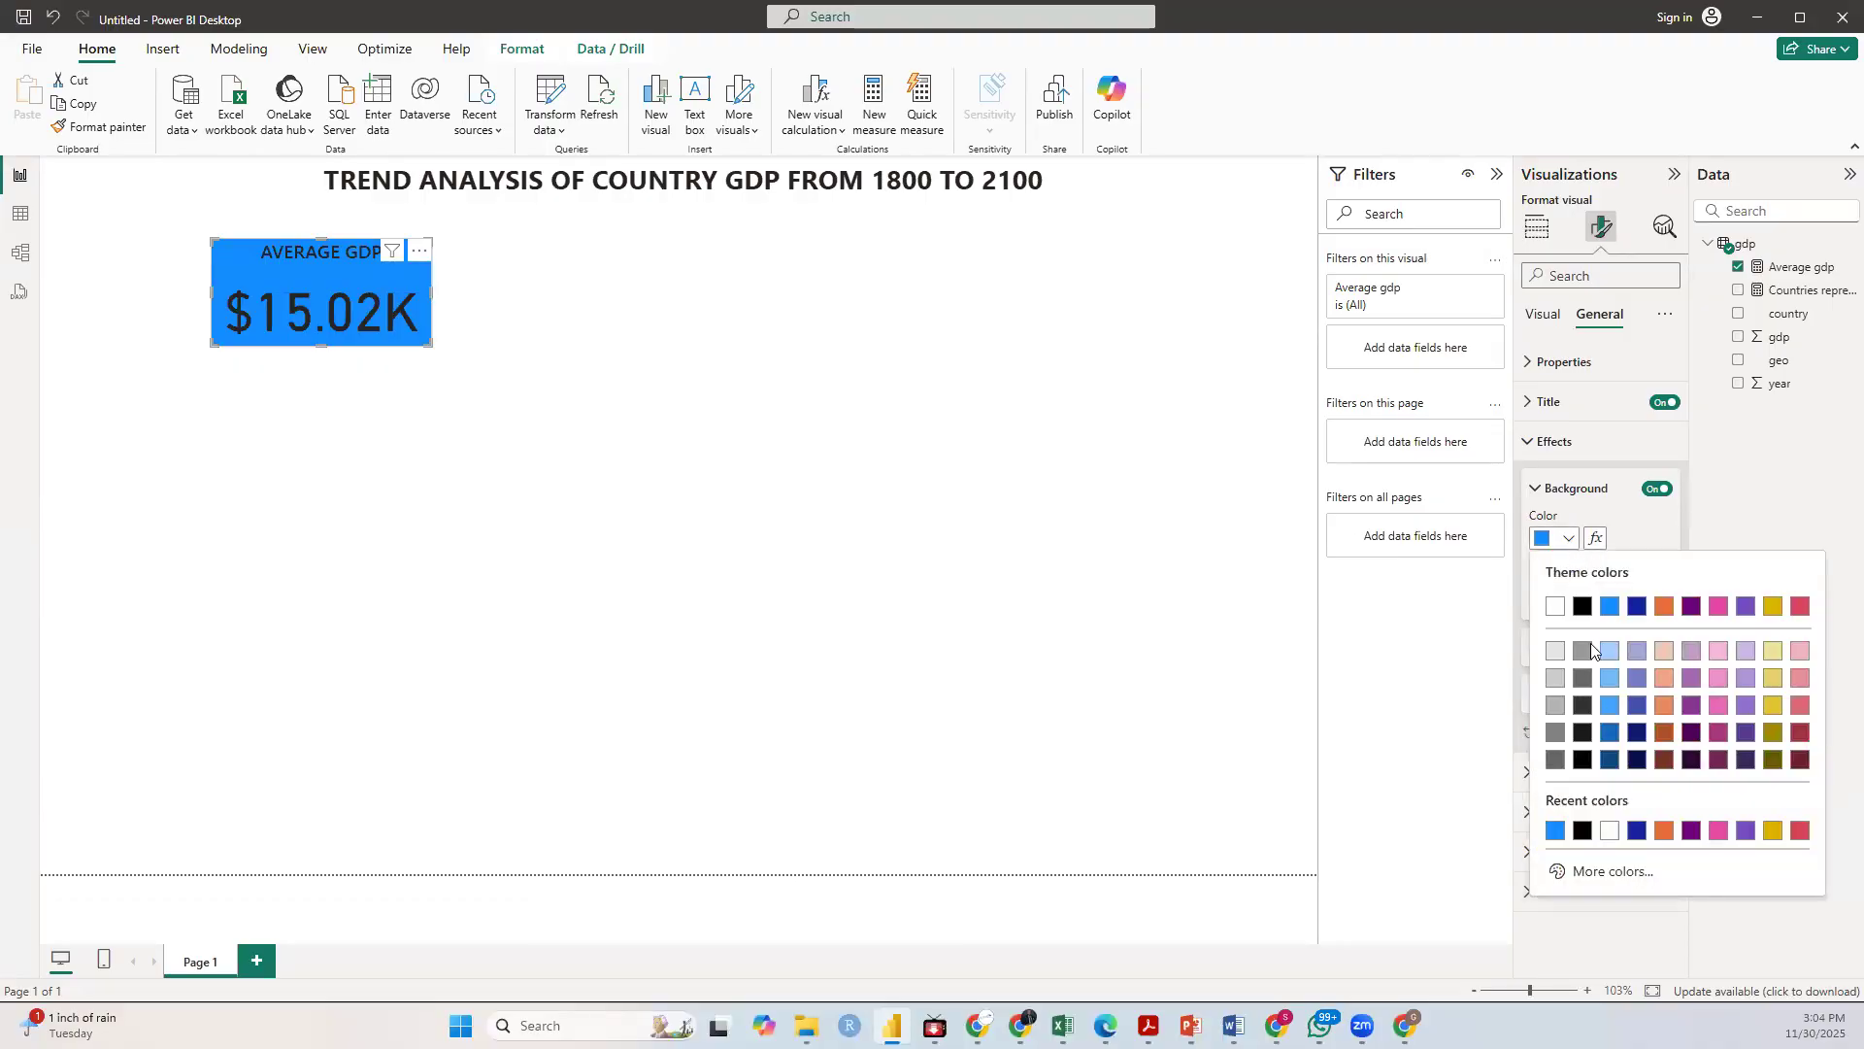
{"action": "left_click", "coordinate": [1557, 831]}
{"action": "left_click", "coordinate": [1566, 539]}
{"action": "left_click", "coordinate": [1692, 830]}
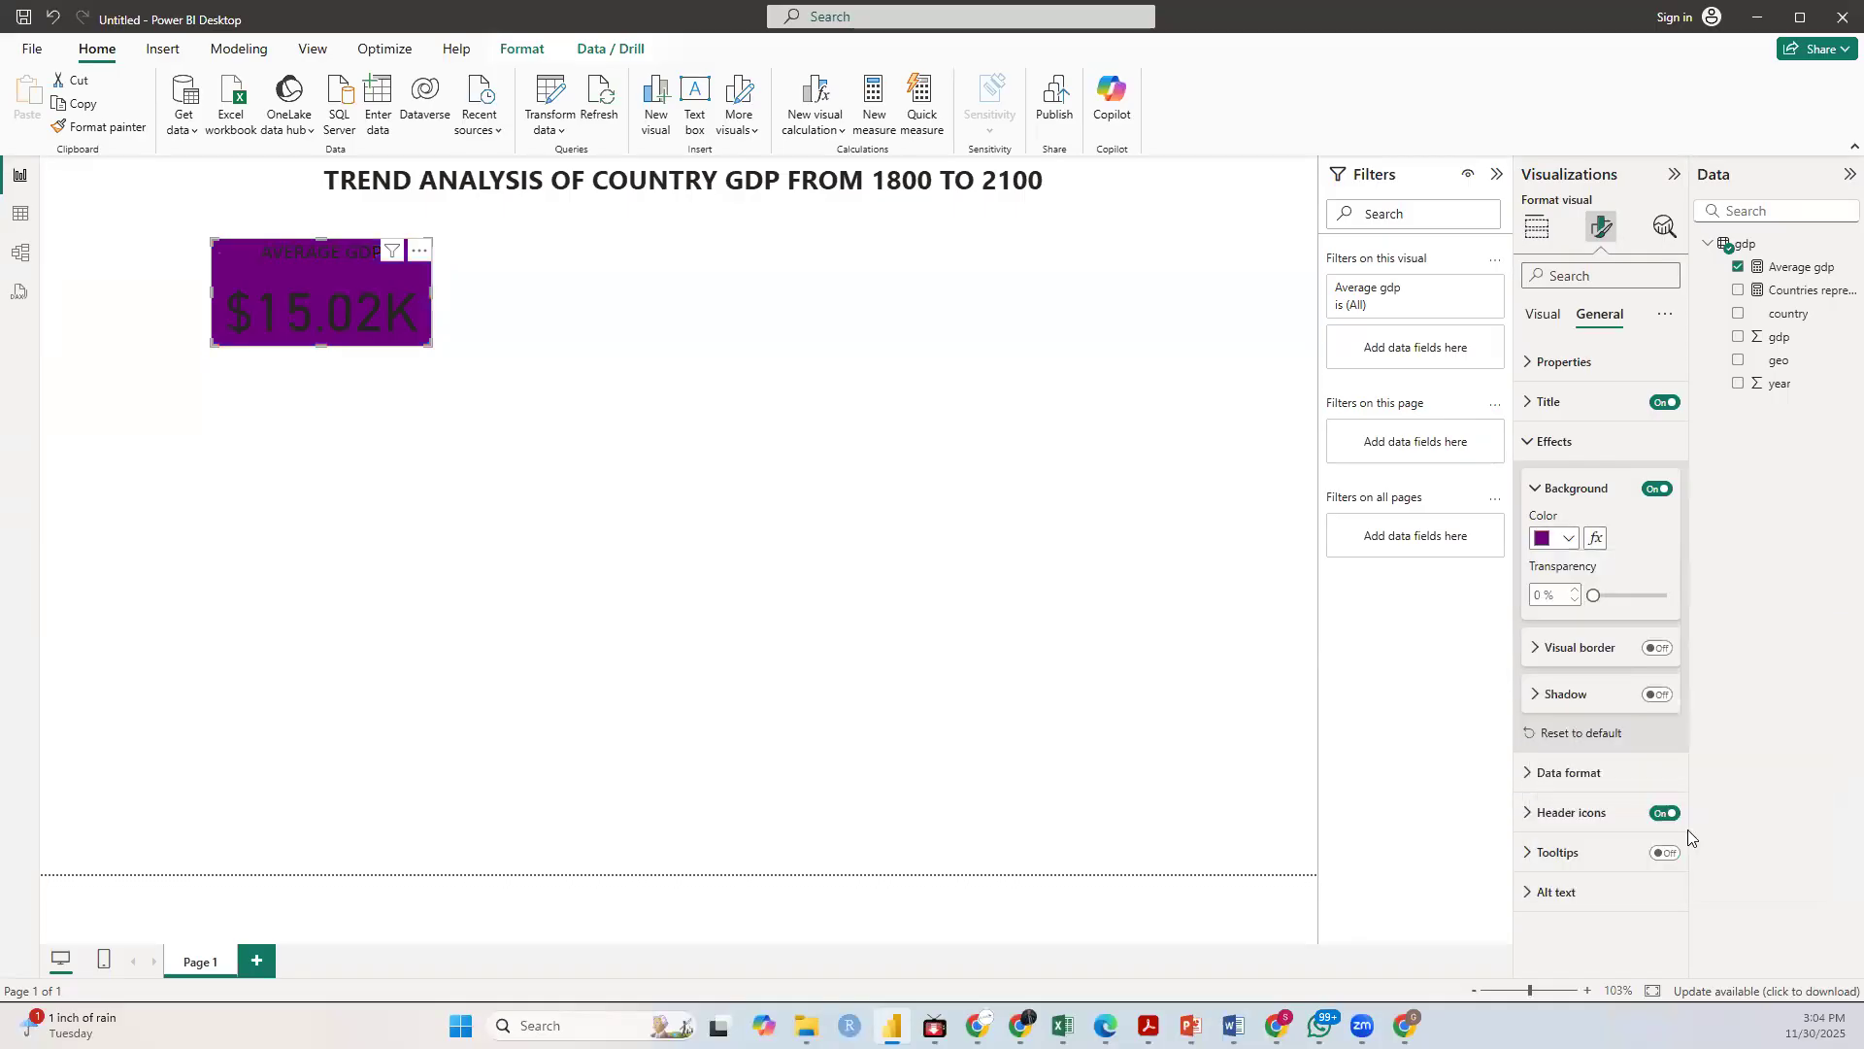
Step: Restore the AVERAGE GDP card's background colour to white
{"action": "left_click", "coordinate": [1569, 539]}
{"action": "left_click", "coordinate": [1554, 609]}
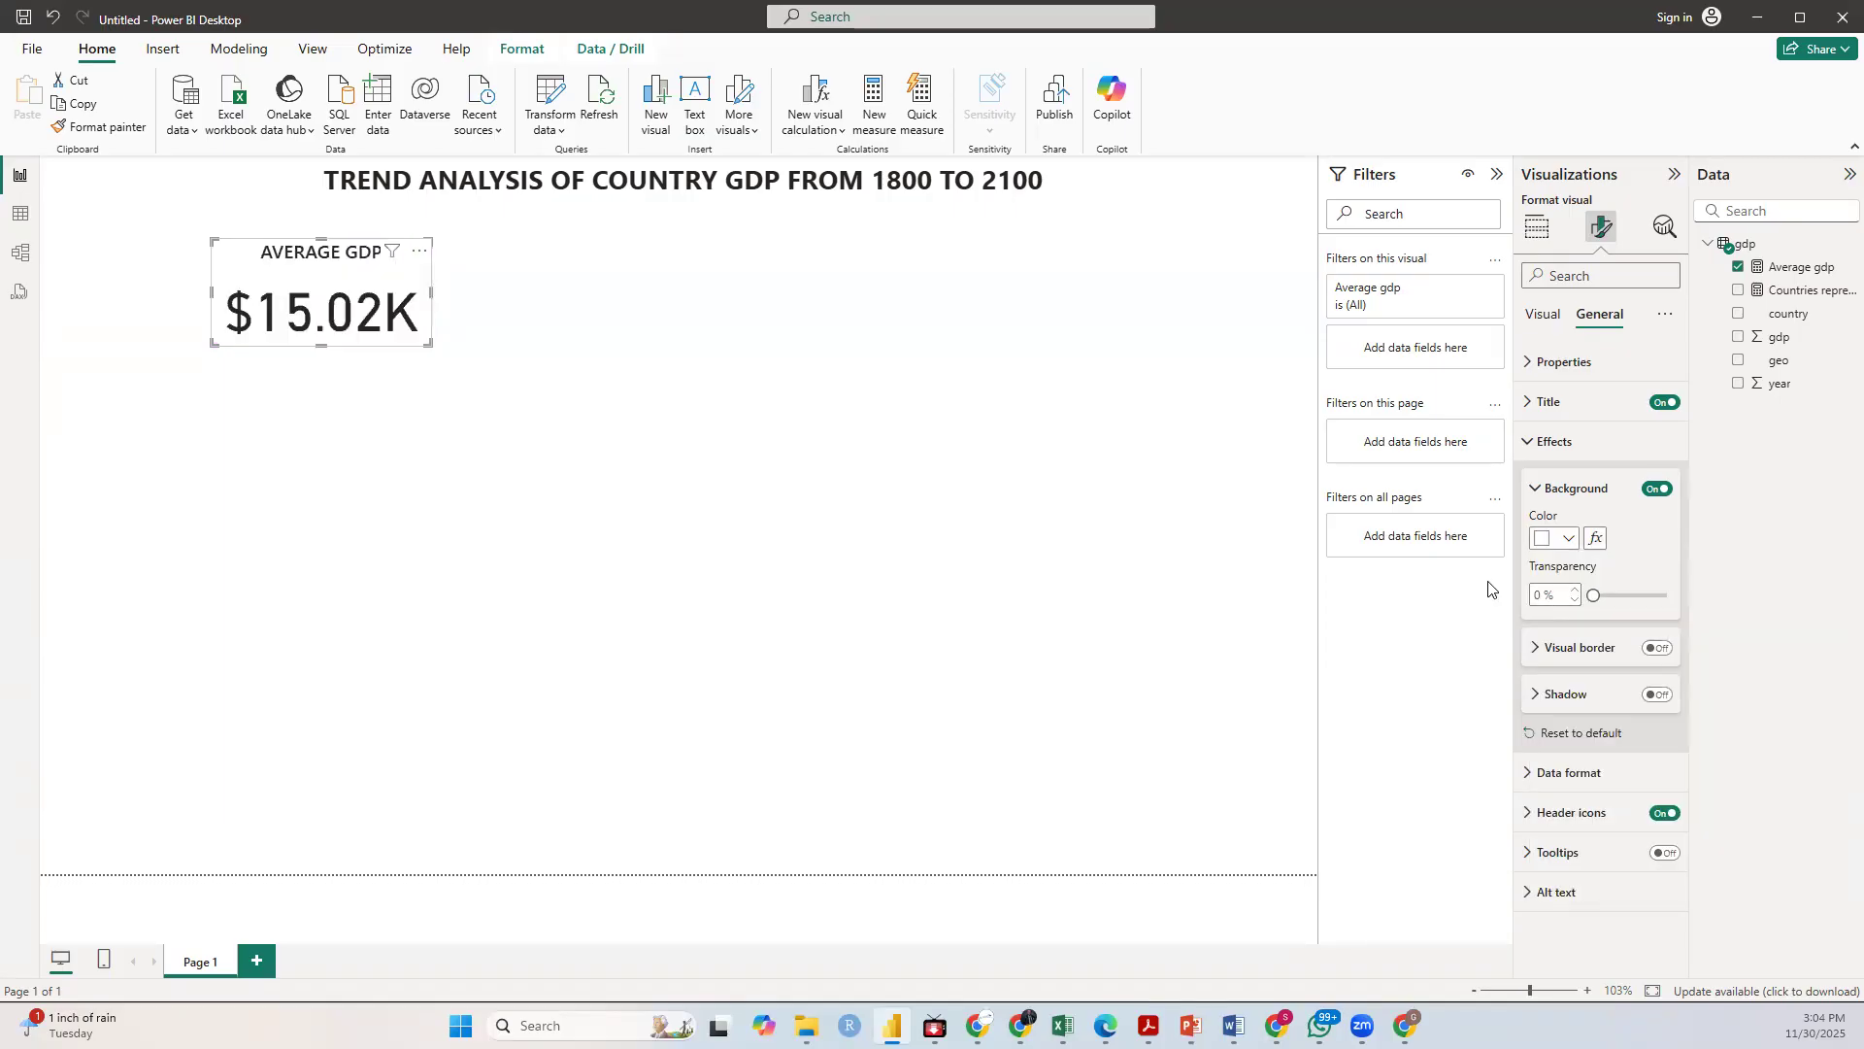
{"action": "left_click", "coordinate": [1539, 489]}
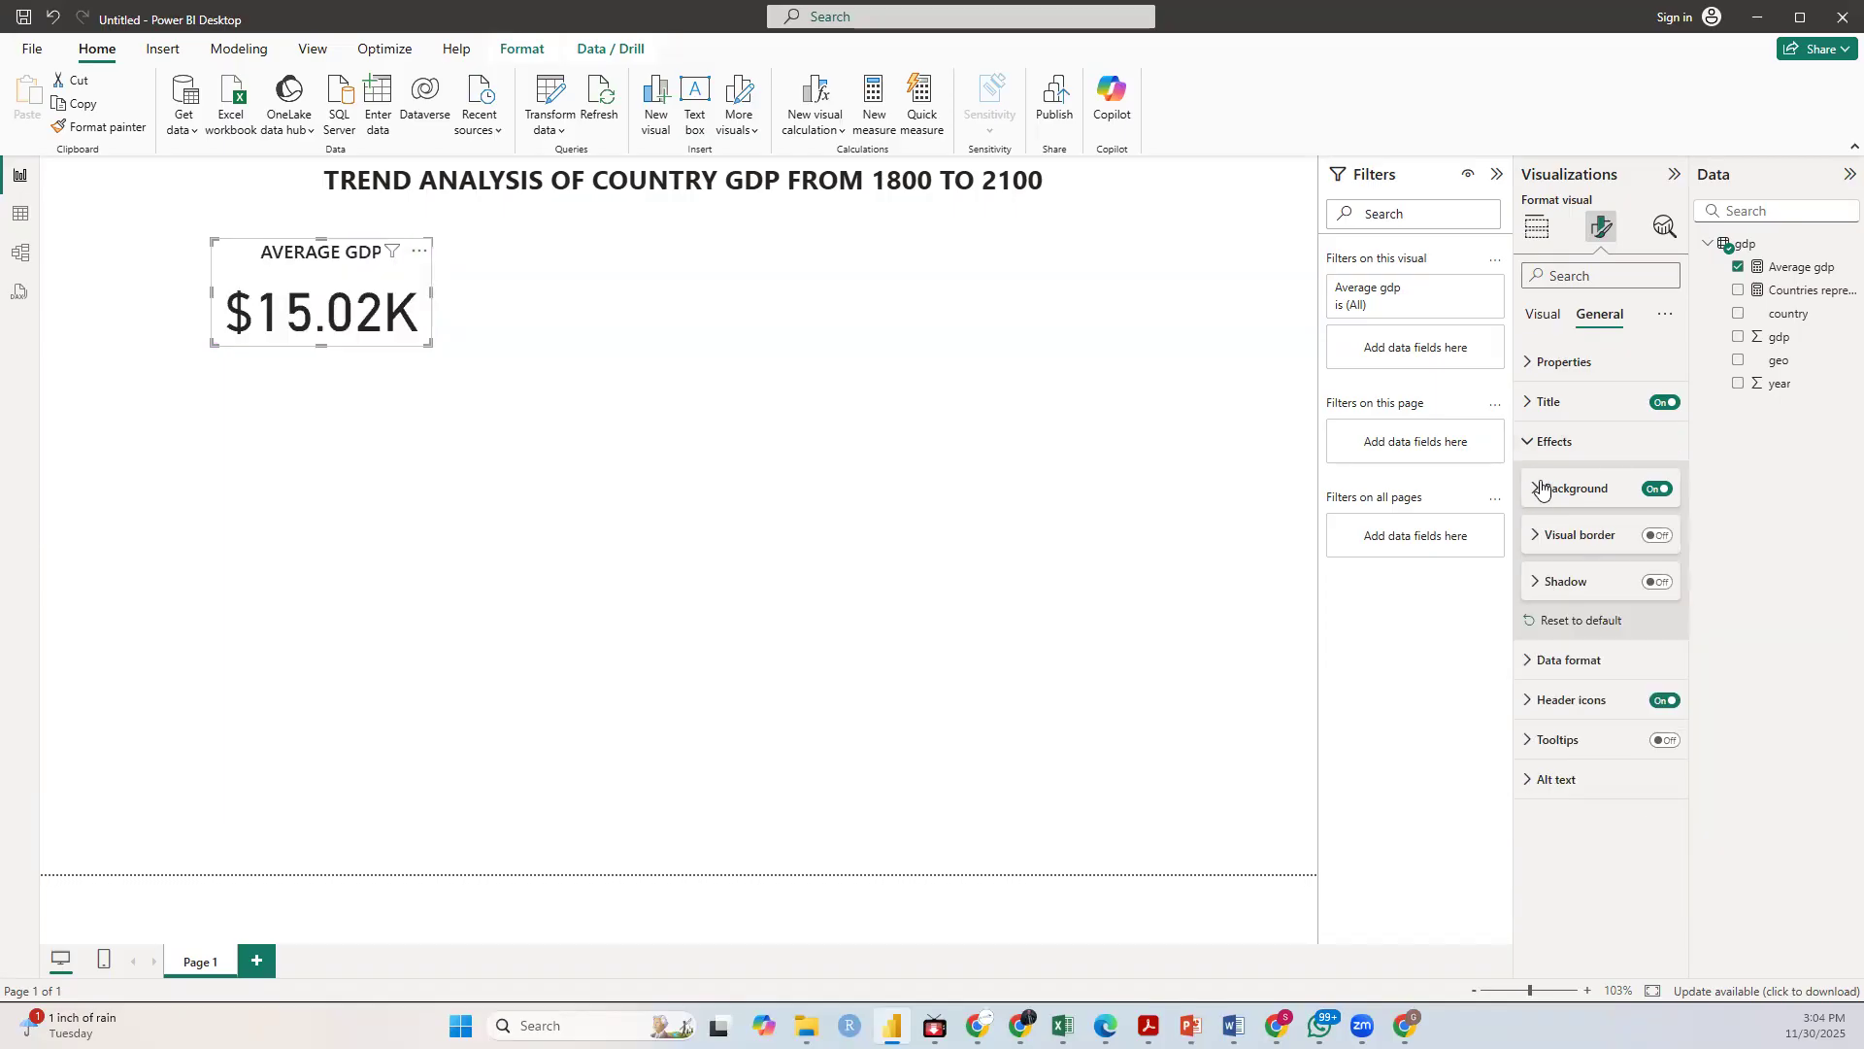
Step: Try blue and purple for the AVERAGE GDP card's callout value colour and settle on black
{"action": "left_click", "coordinate": [1544, 316]}
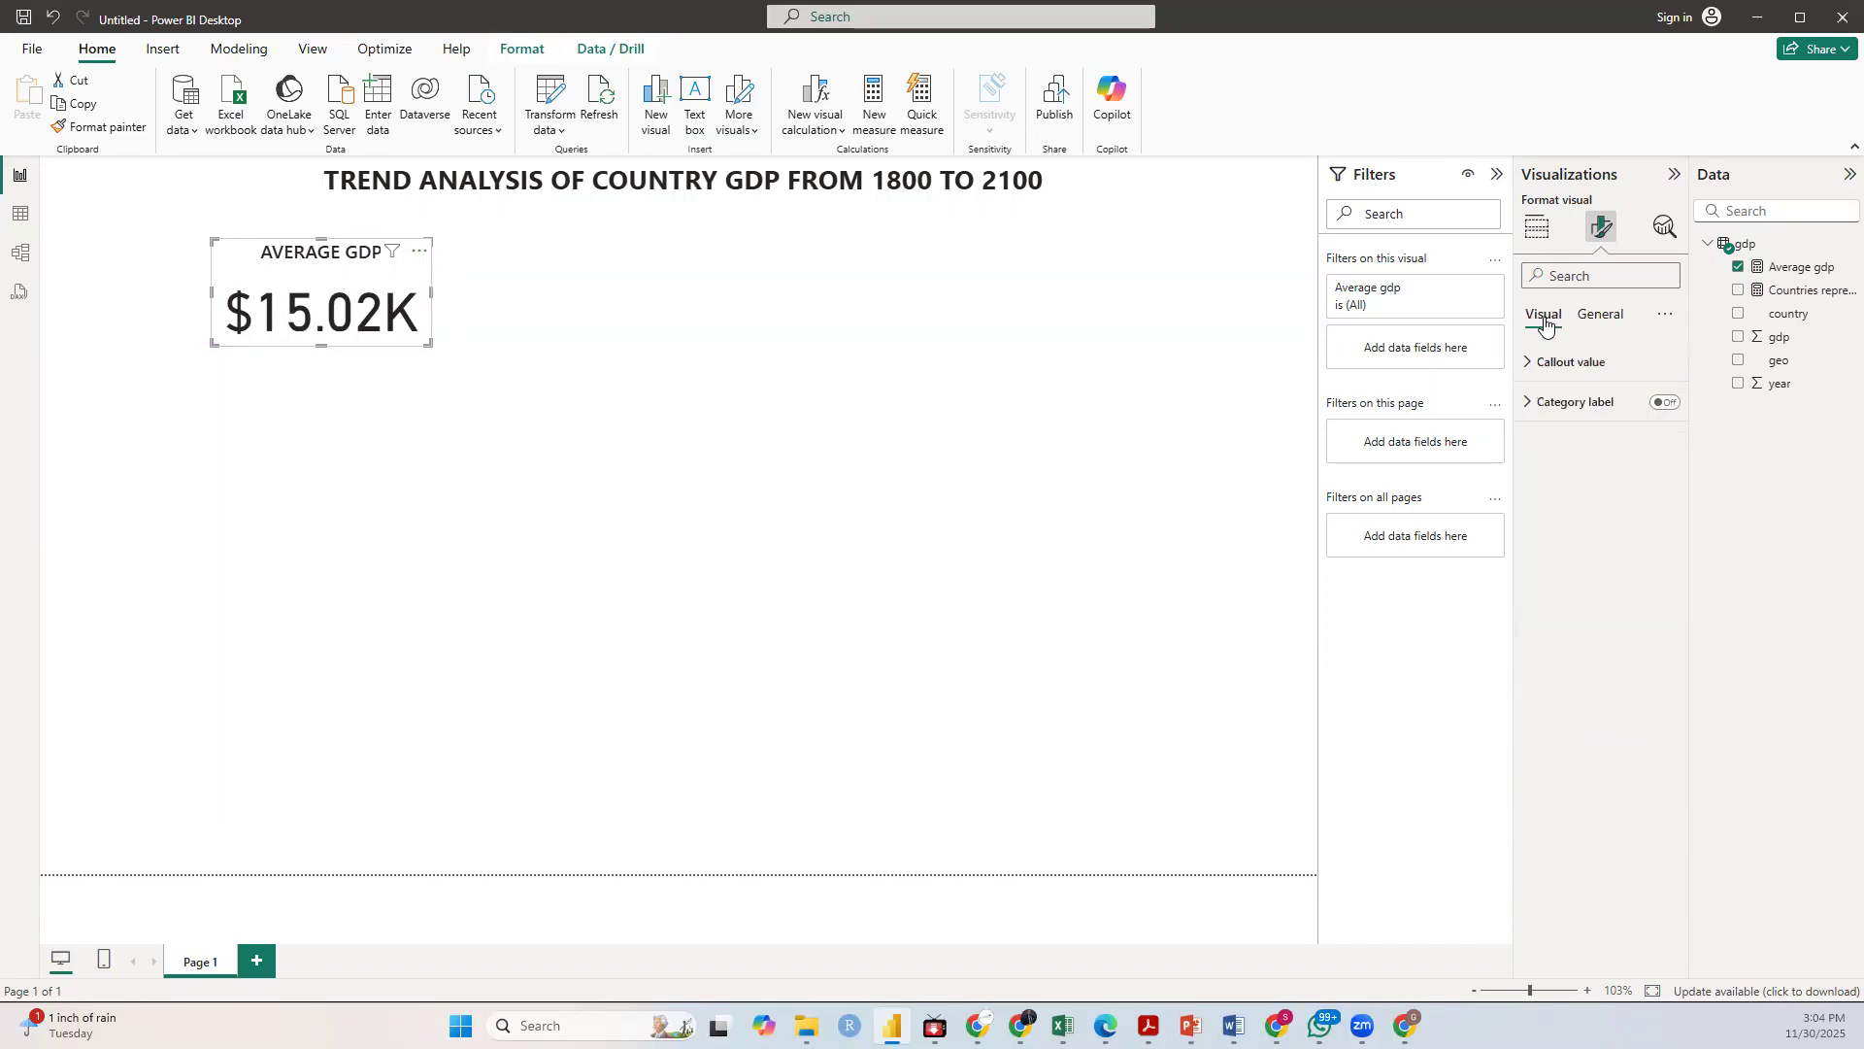
{"action": "left_click", "coordinate": [1551, 364]}
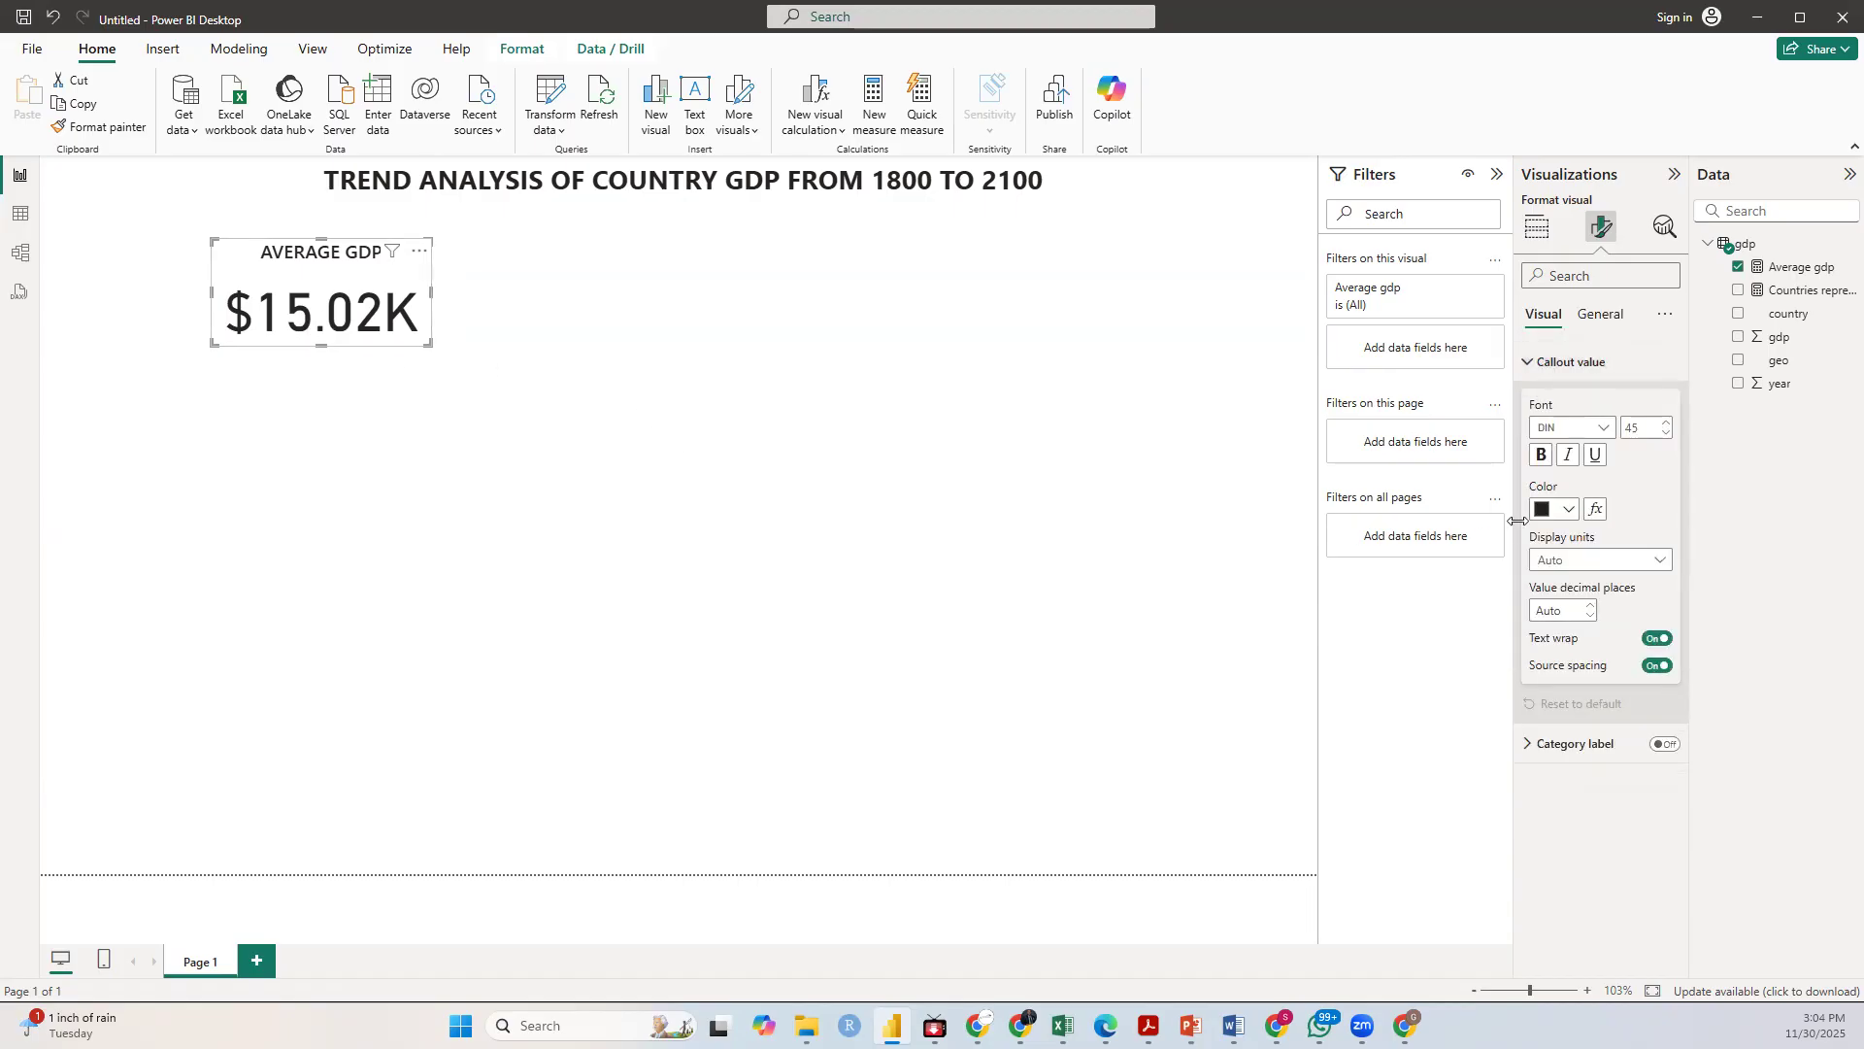
{"action": "left_click", "coordinate": [1559, 510]}
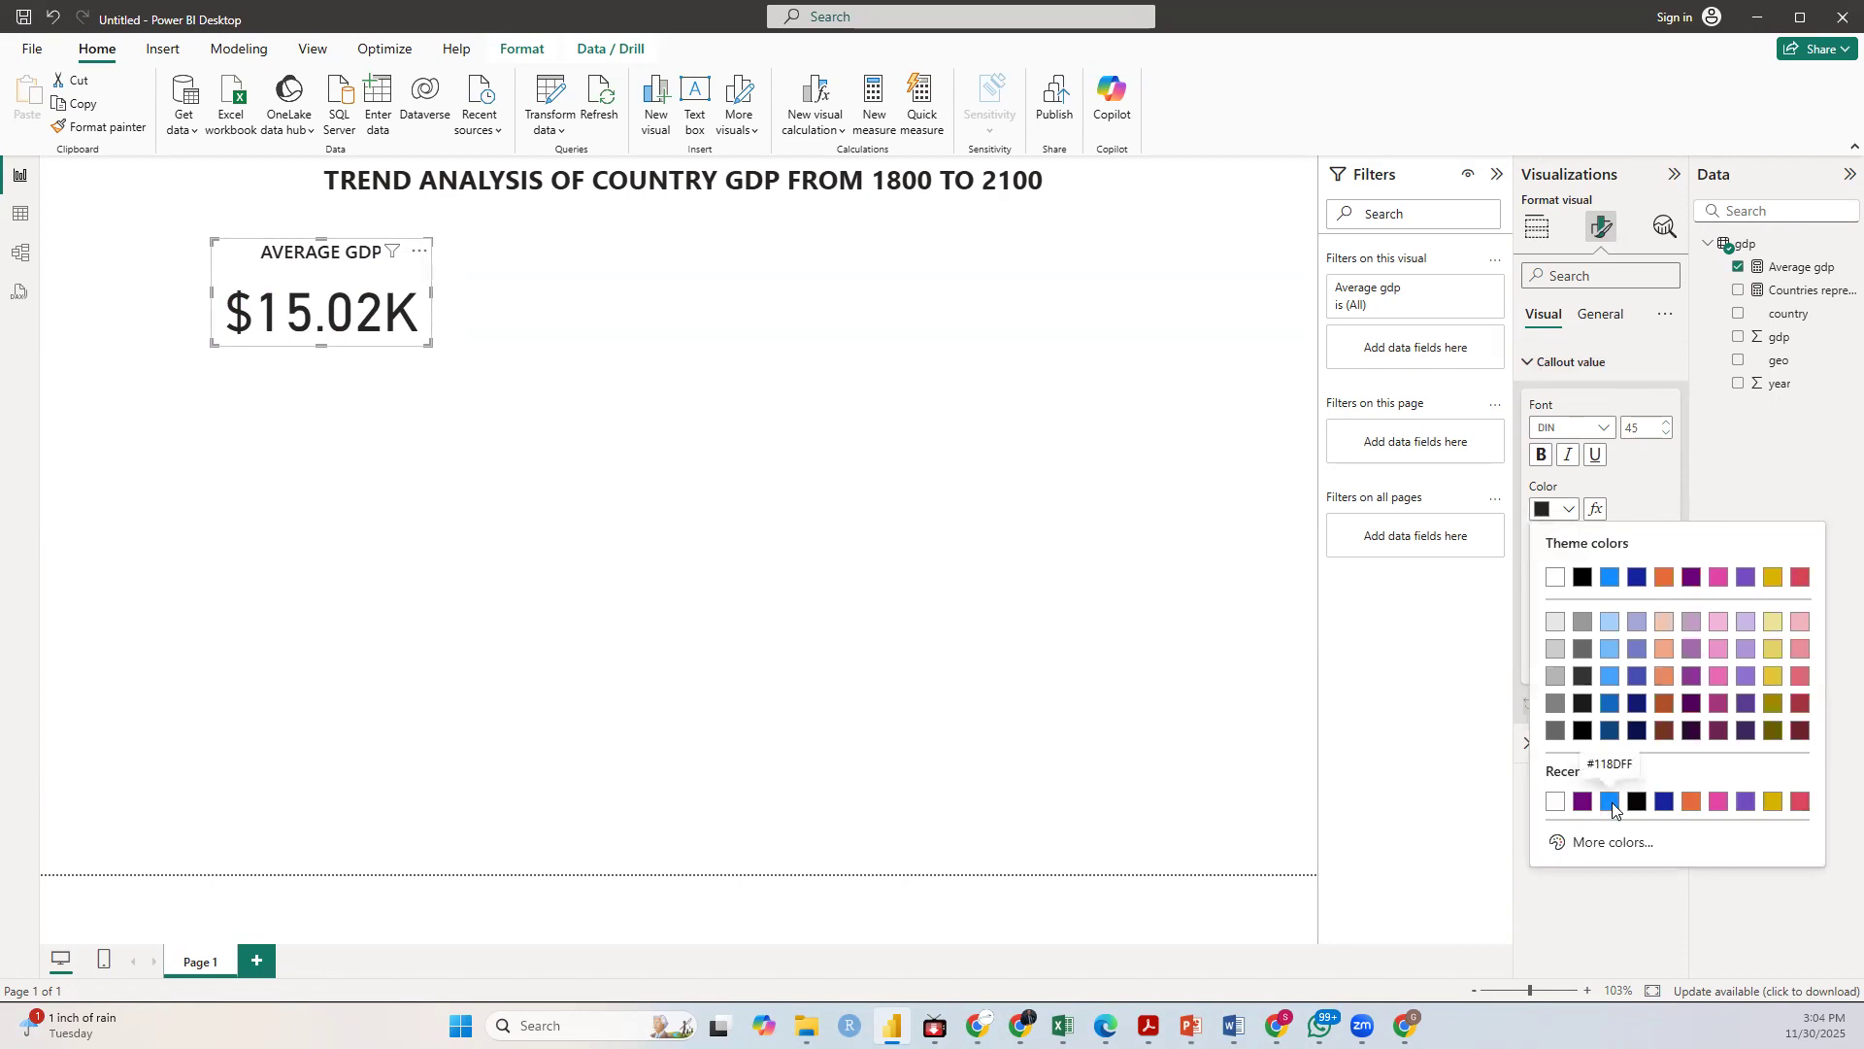
{"action": "left_click", "coordinate": [1612, 802]}
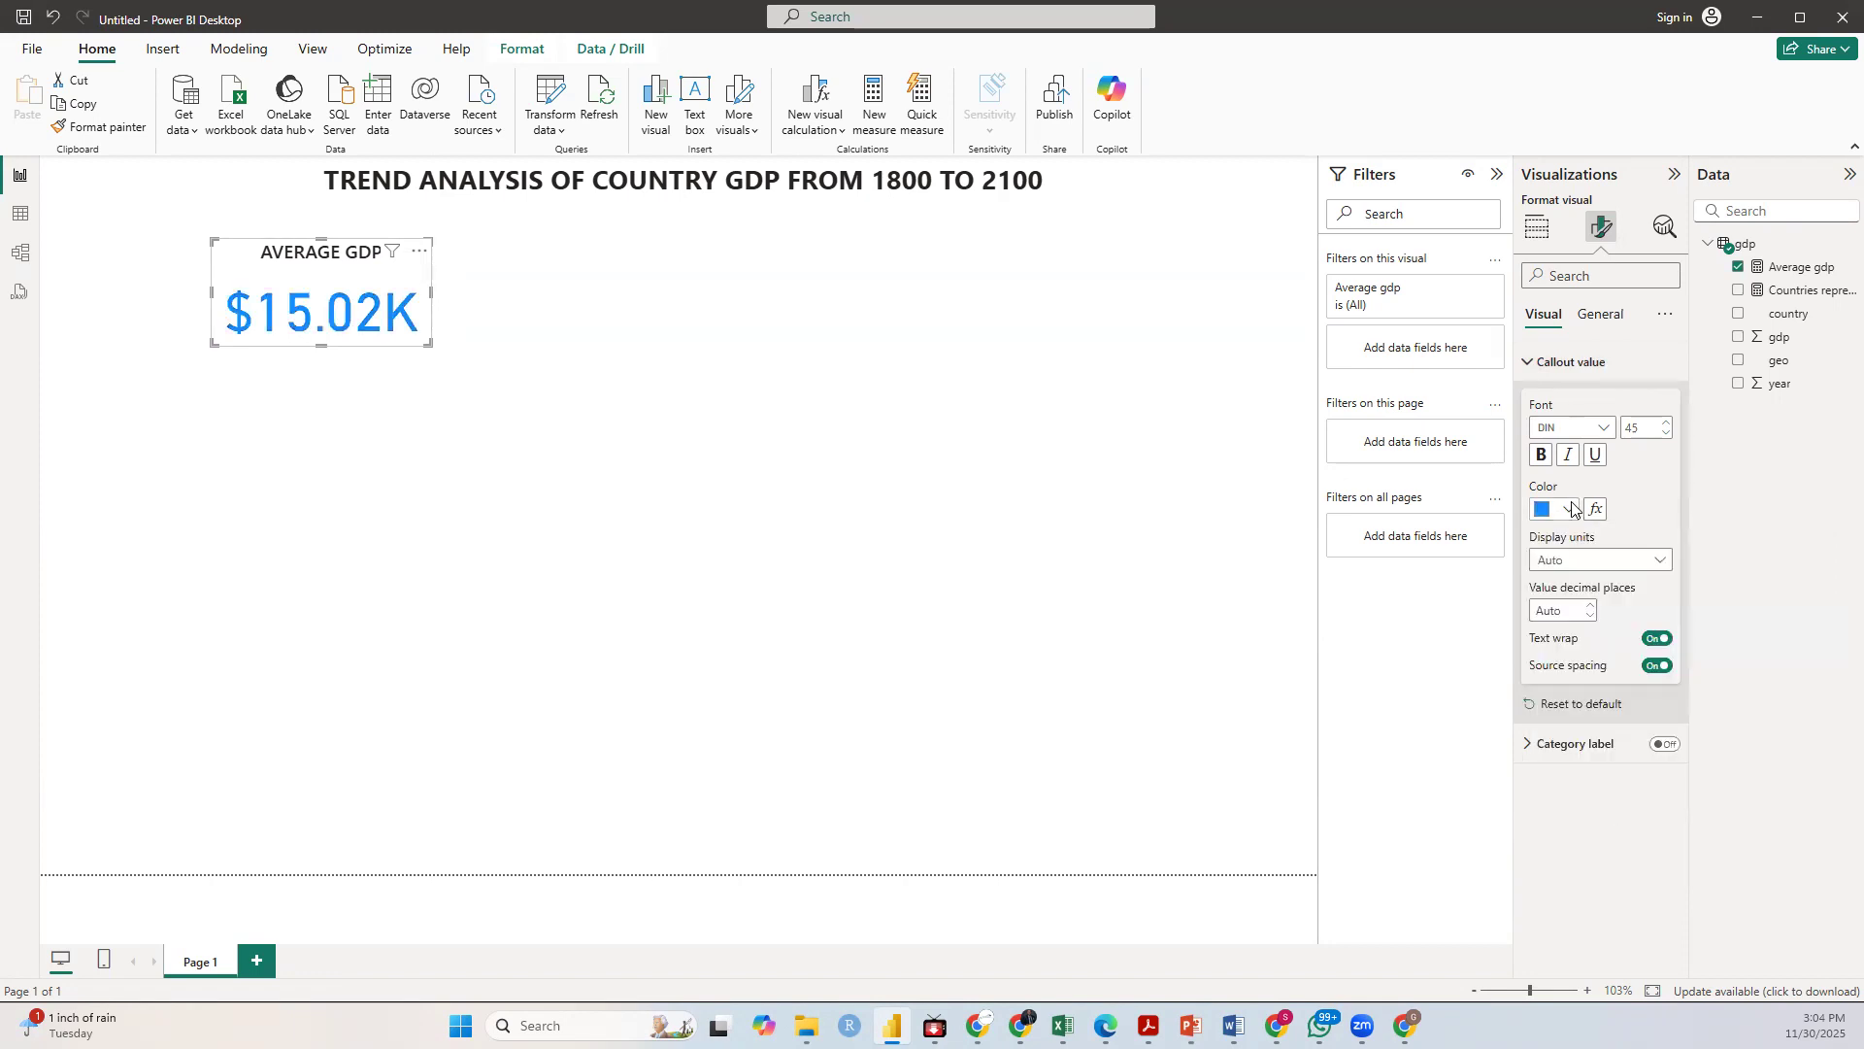
{"action": "left_click", "coordinate": [1565, 510]}
{"action": "left_click", "coordinate": [1609, 802]}
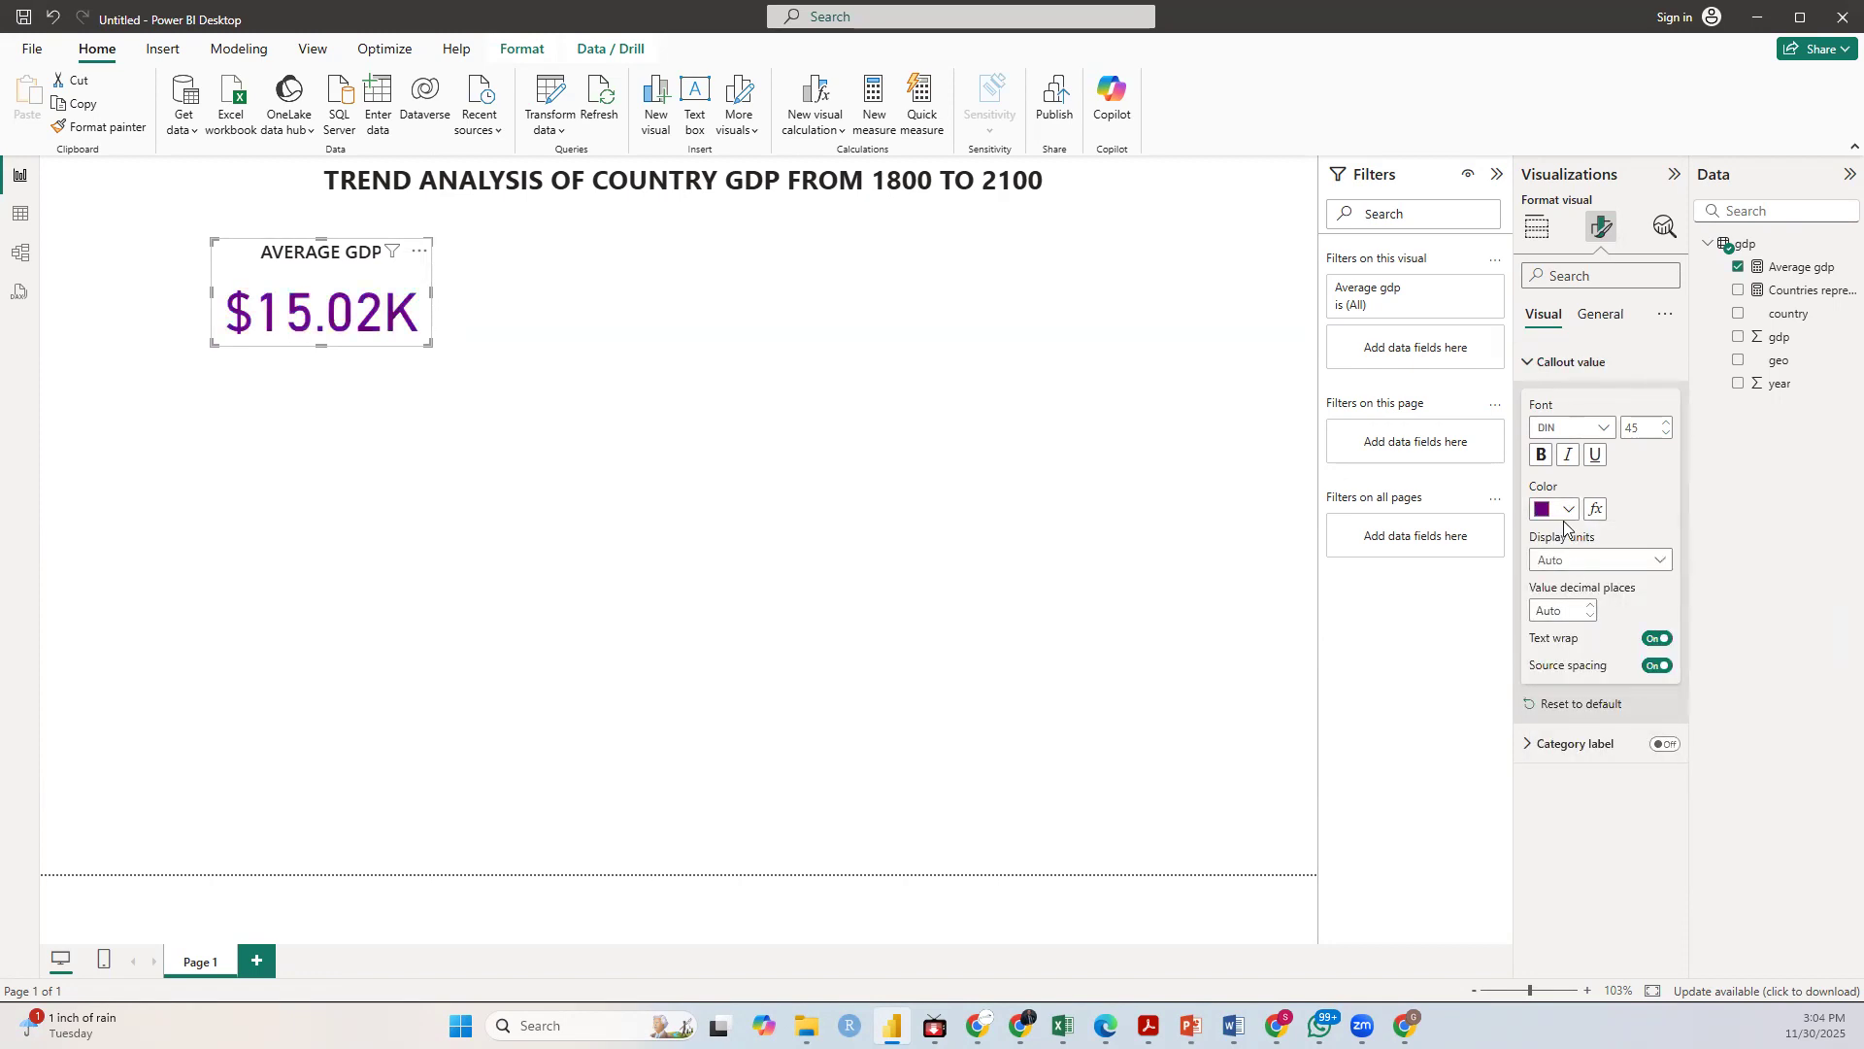
{"action": "left_click", "coordinate": [1564, 510]}
{"action": "left_click", "coordinate": [1583, 802]}
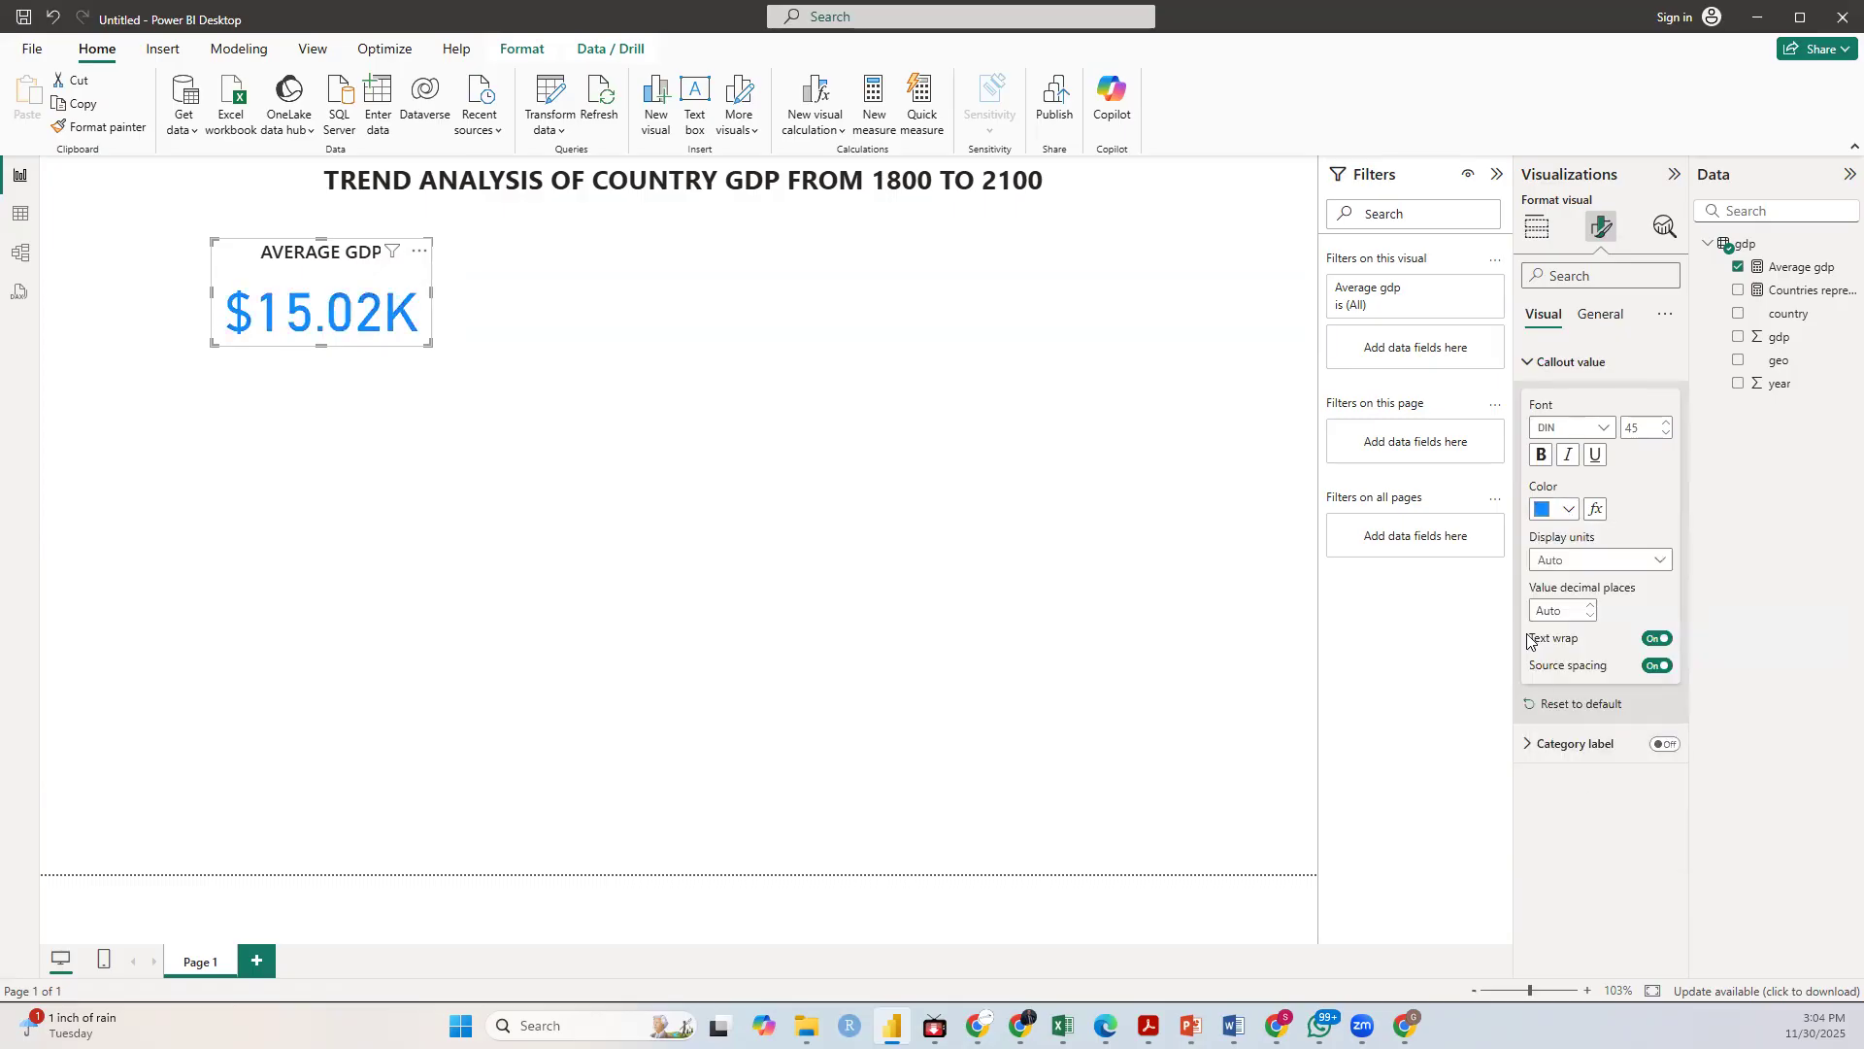
{"action": "left_click", "coordinate": [1568, 512]}
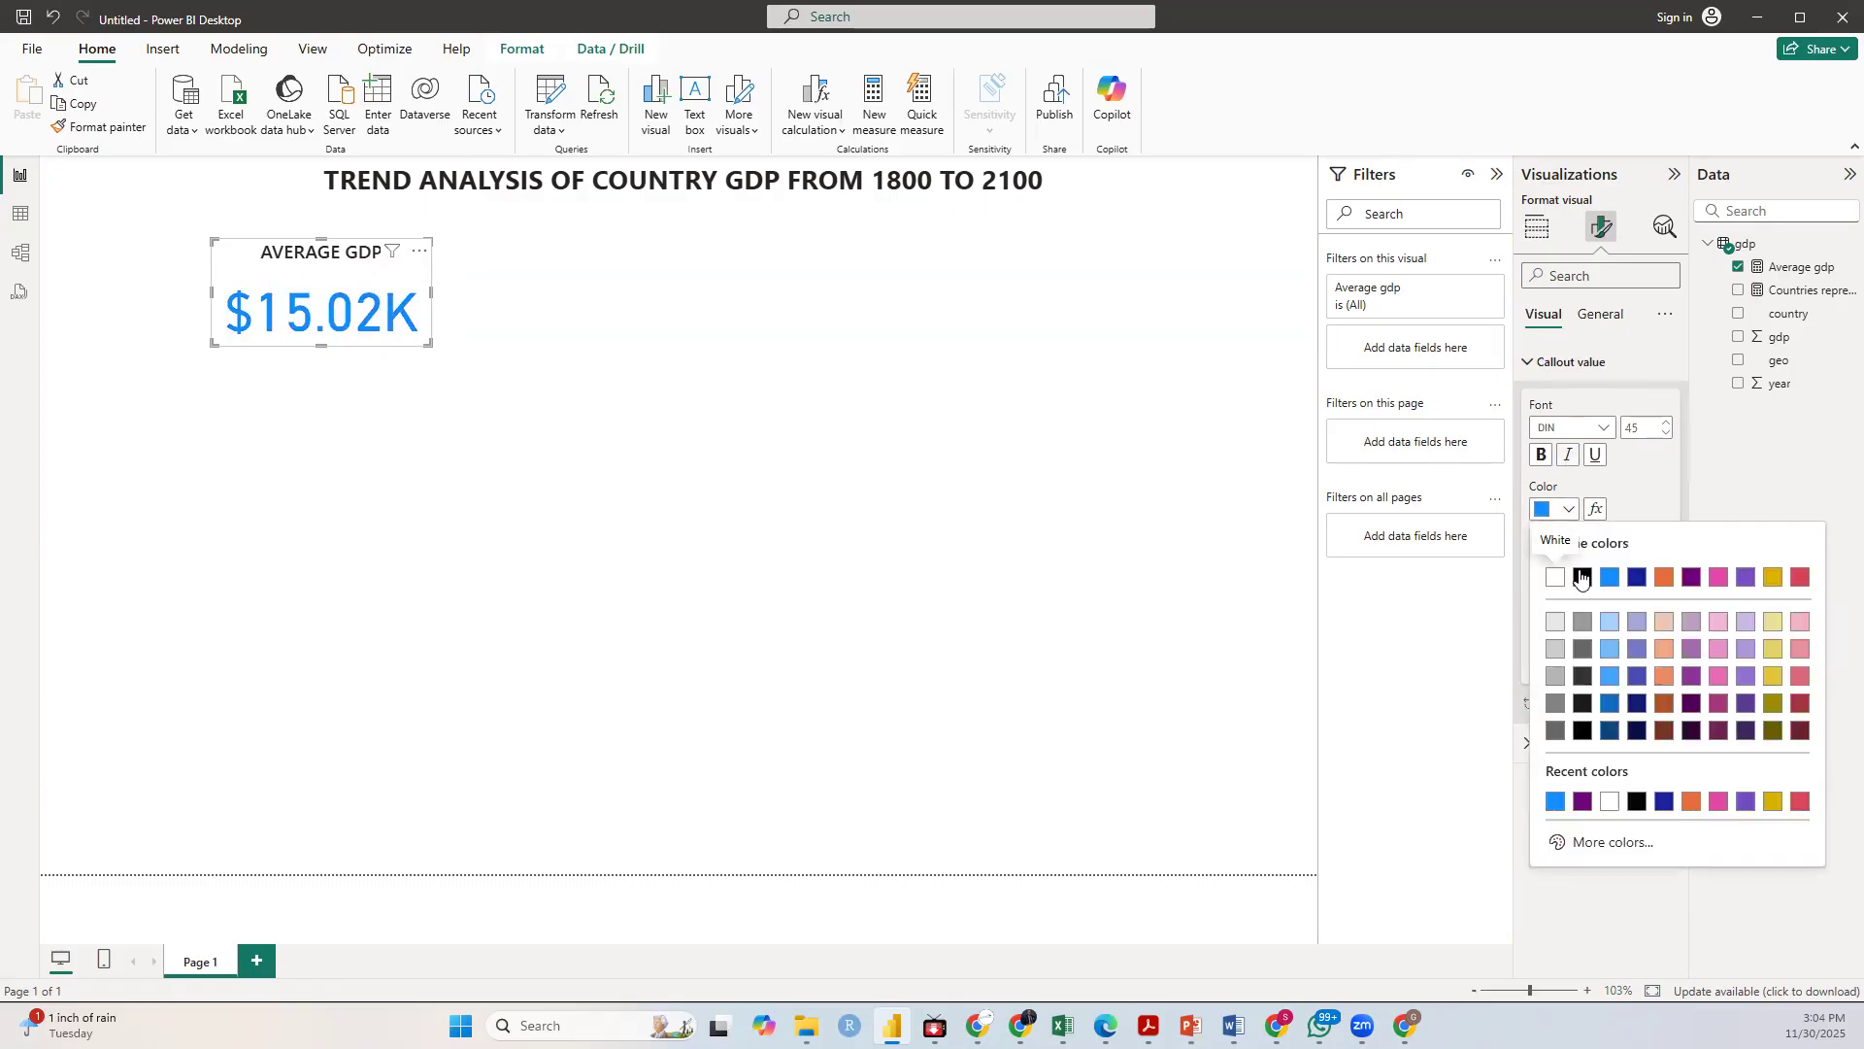
{"action": "left_click", "coordinate": [1565, 579]}
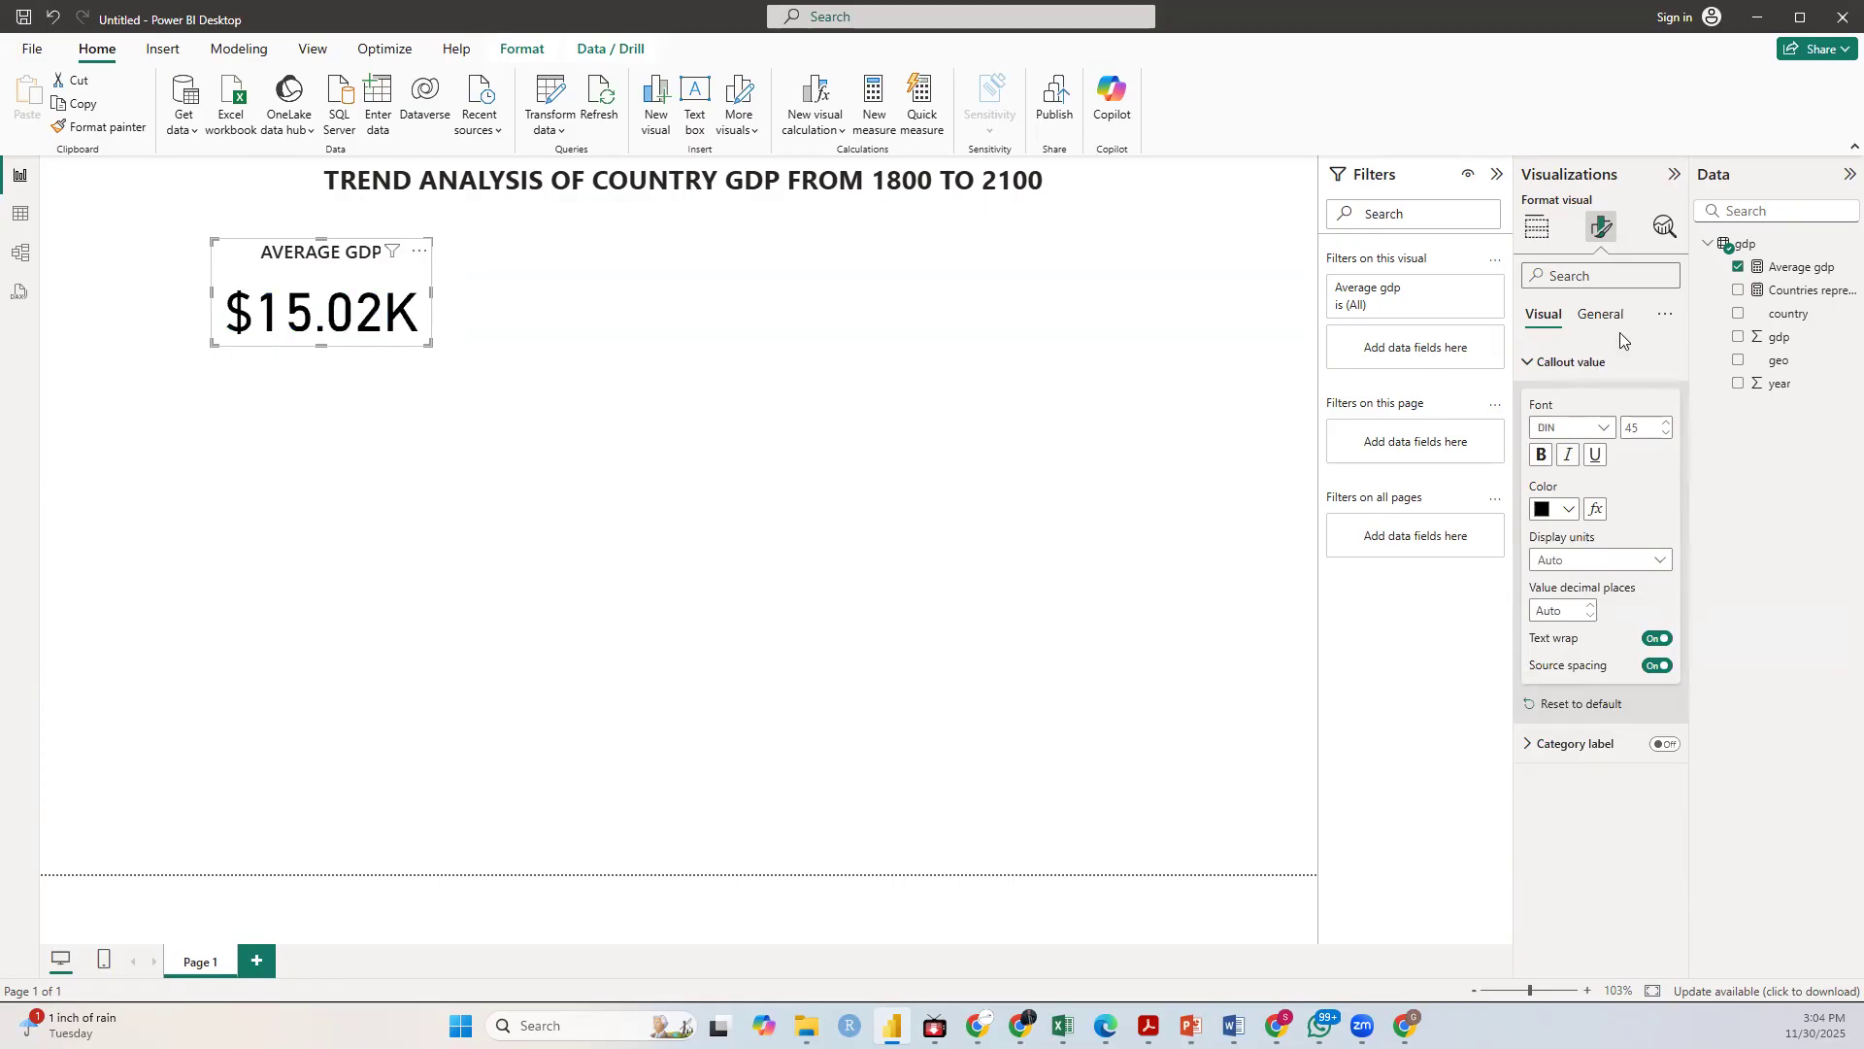
Step: Turn on the visual border of the AVERAGE GDP card and deselect the card to view it
{"action": "left_click", "coordinate": [1600, 314]}
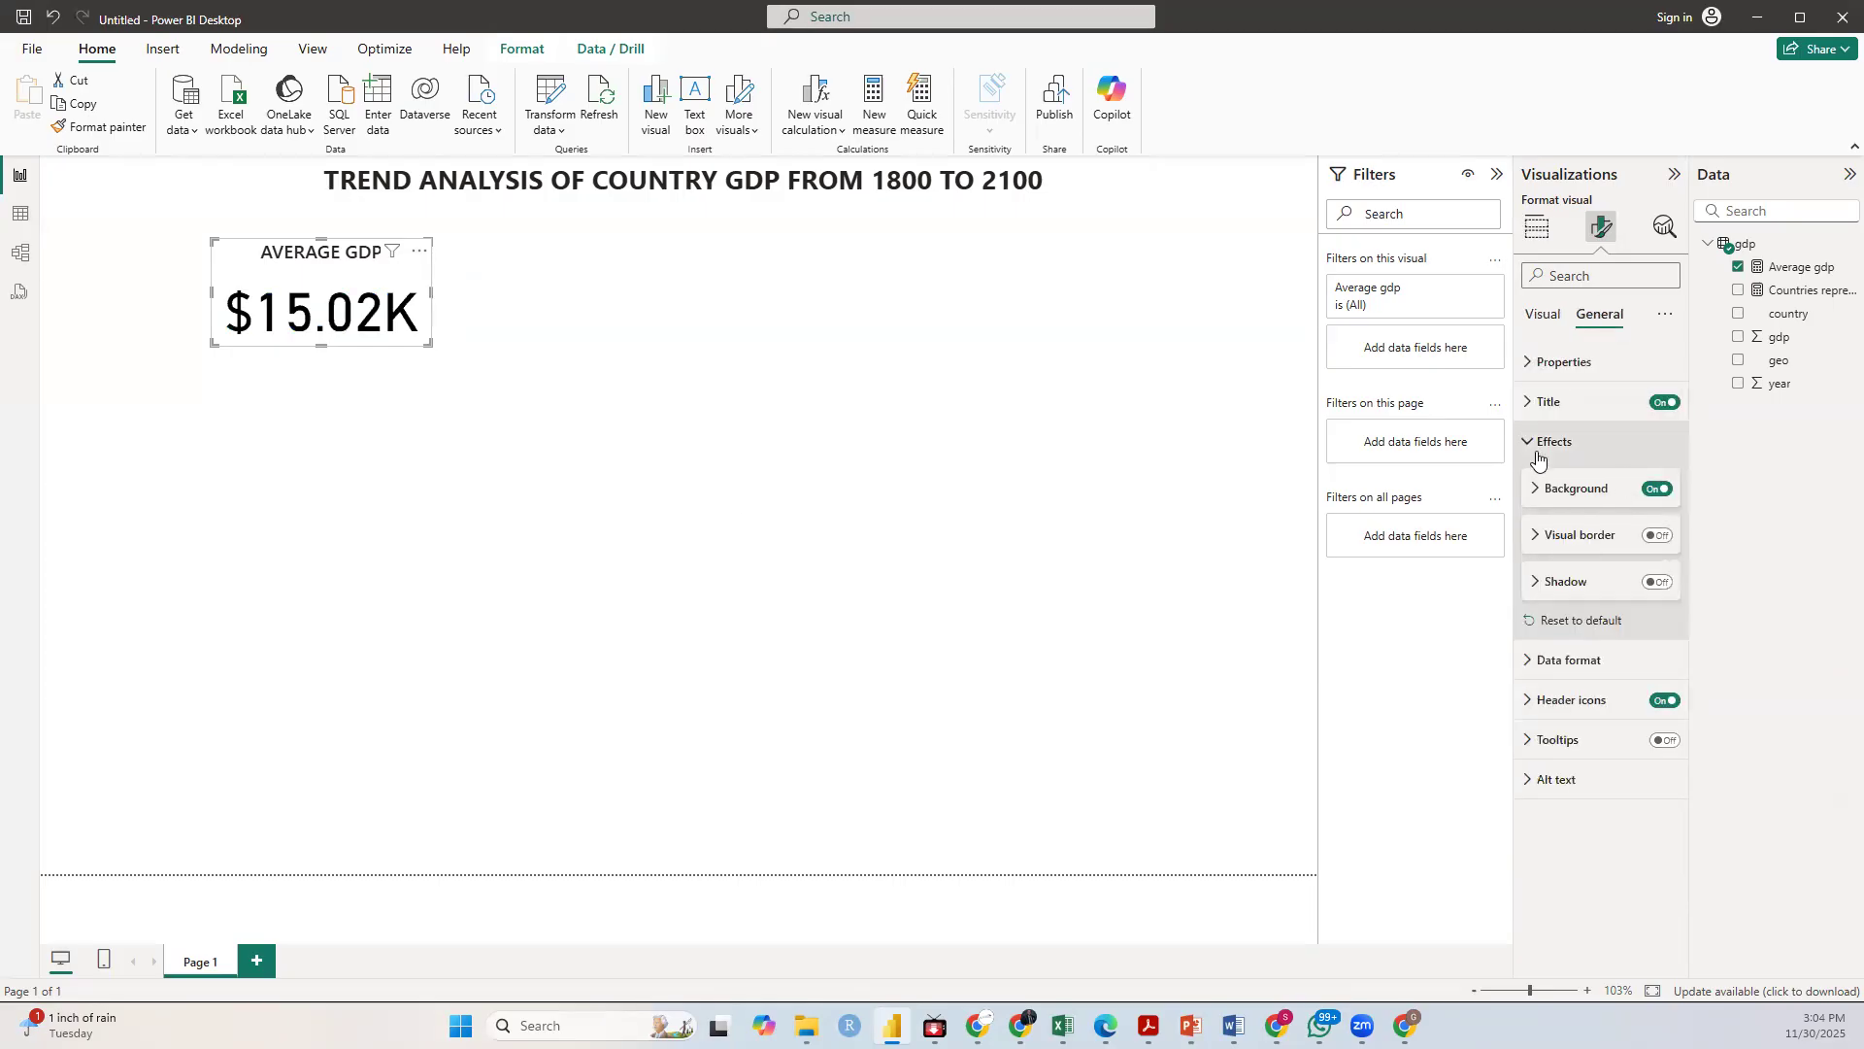
{"action": "left_click", "coordinate": [1533, 537]}
{"action": "left_click", "coordinate": [1657, 537]}
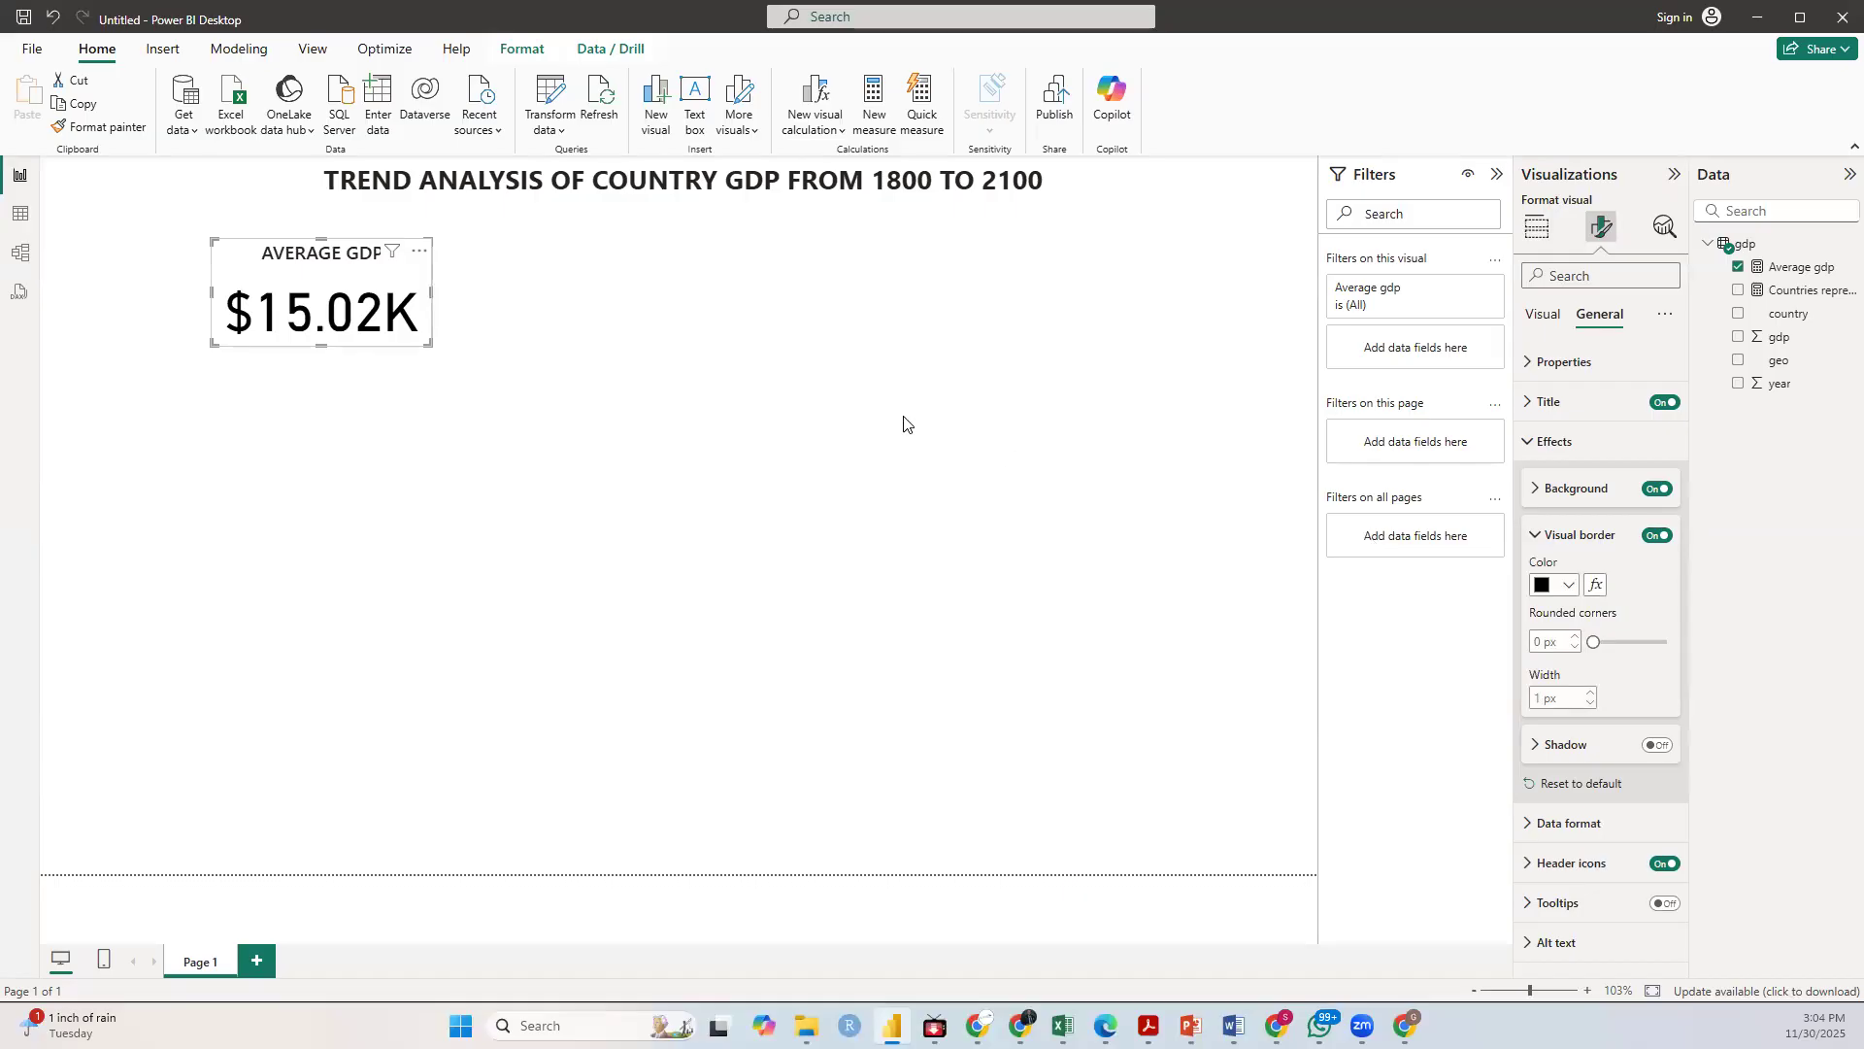
{"action": "left_click", "coordinate": [916, 475]}
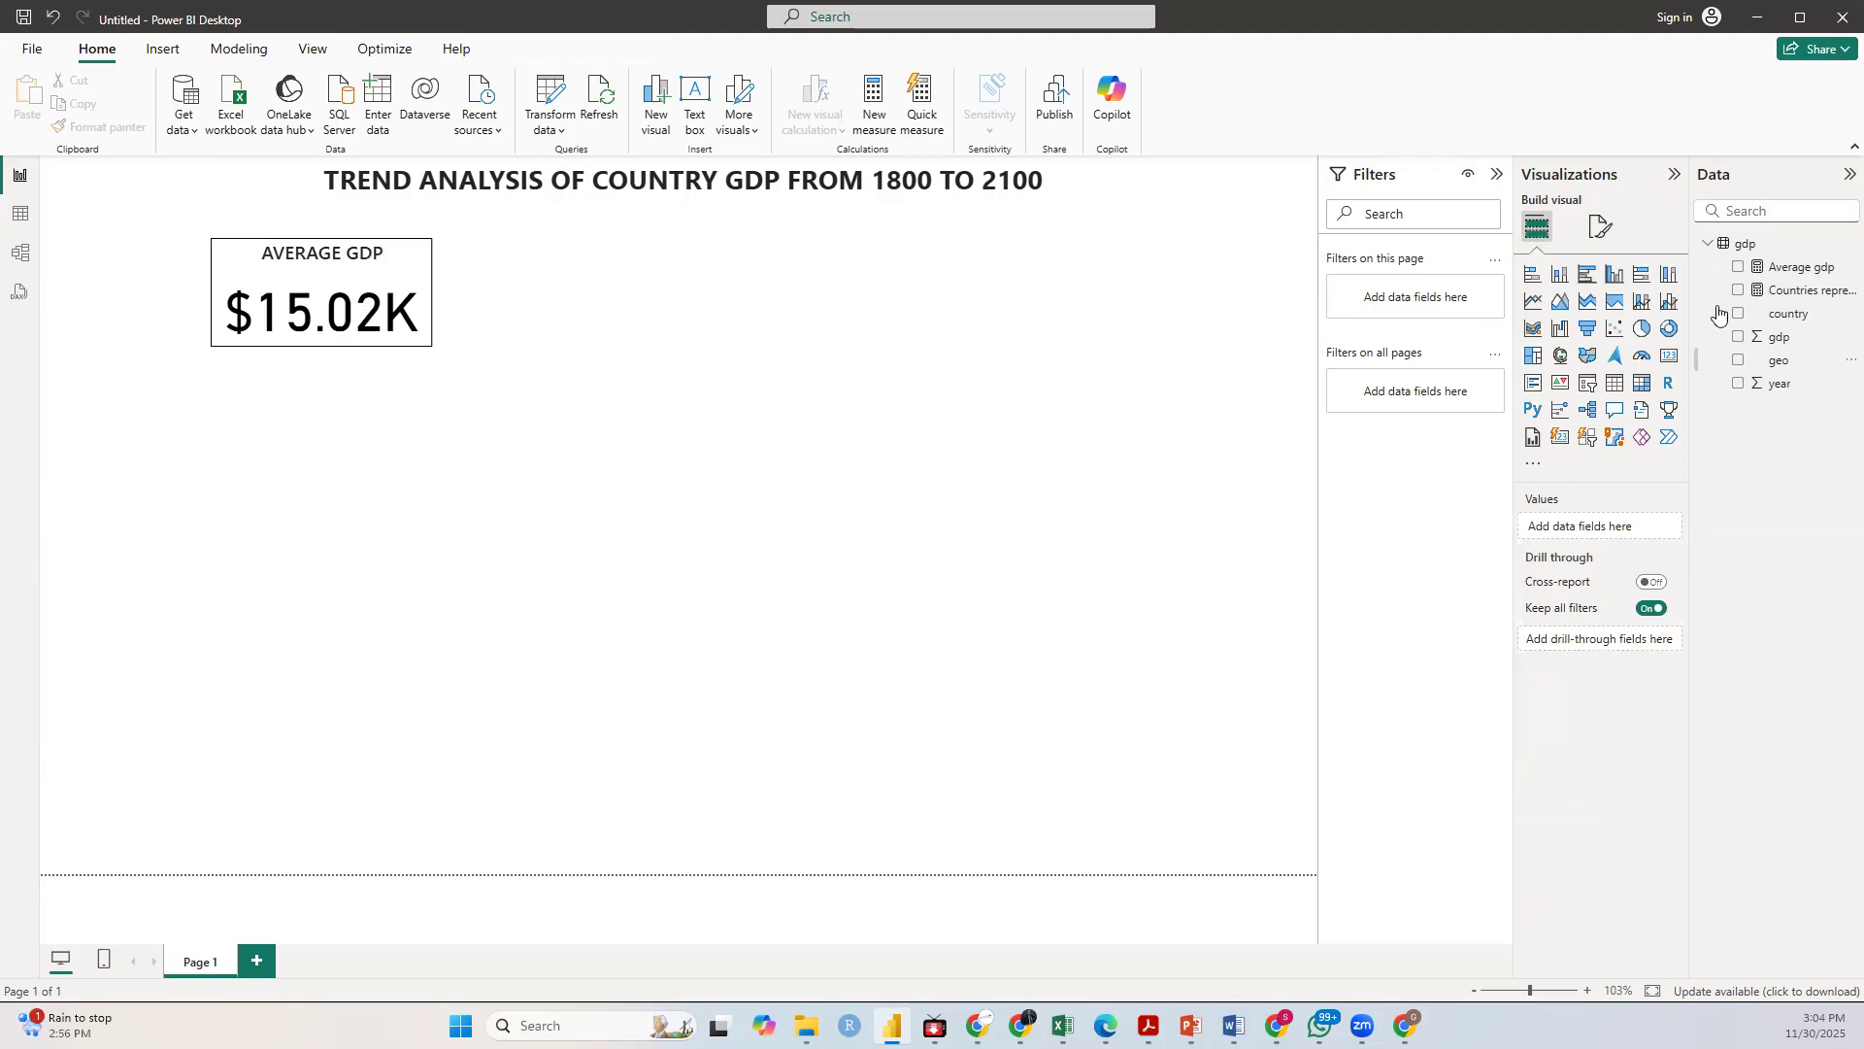
Step: Turn on the shadow effect for the AVERAGE GDP card and show its shadow options
{"action": "left_click", "coordinate": [384, 303]}
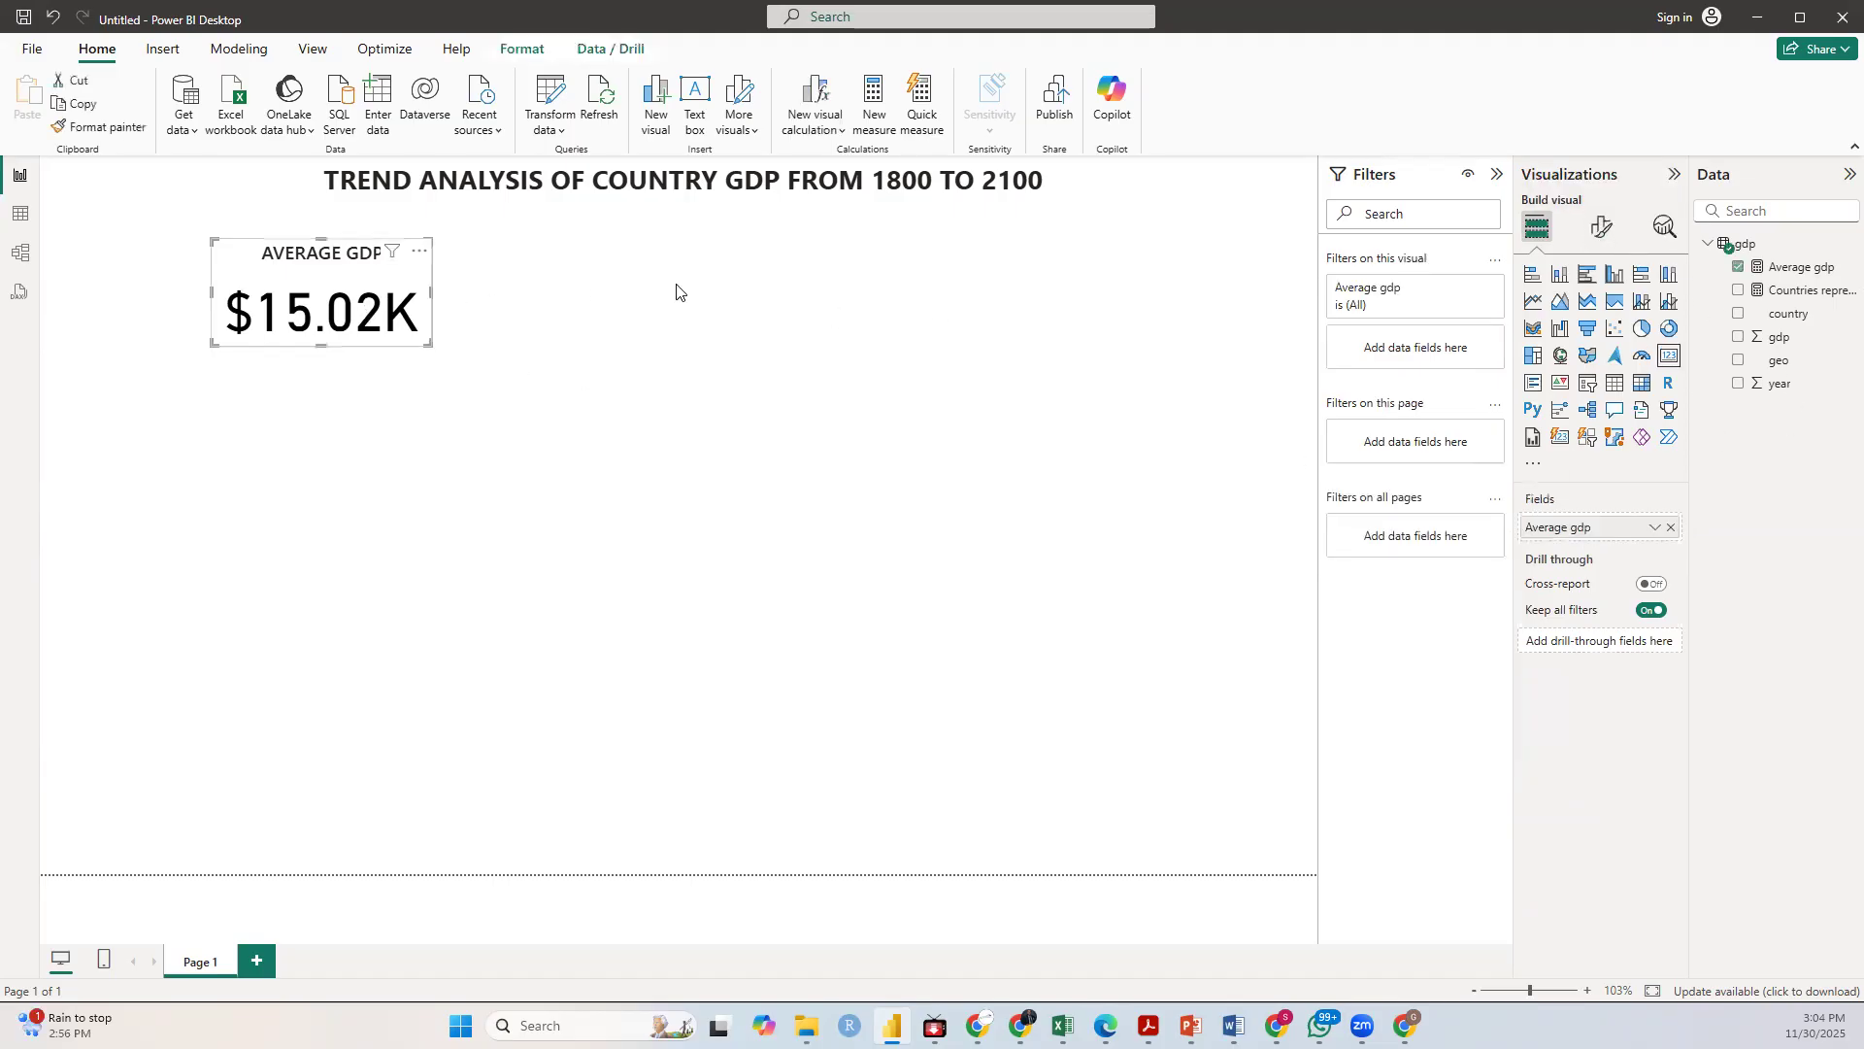
{"action": "left_click", "coordinate": [1605, 229]}
{"action": "left_click", "coordinate": [1598, 315]}
{"action": "left_click", "coordinate": [1559, 442]}
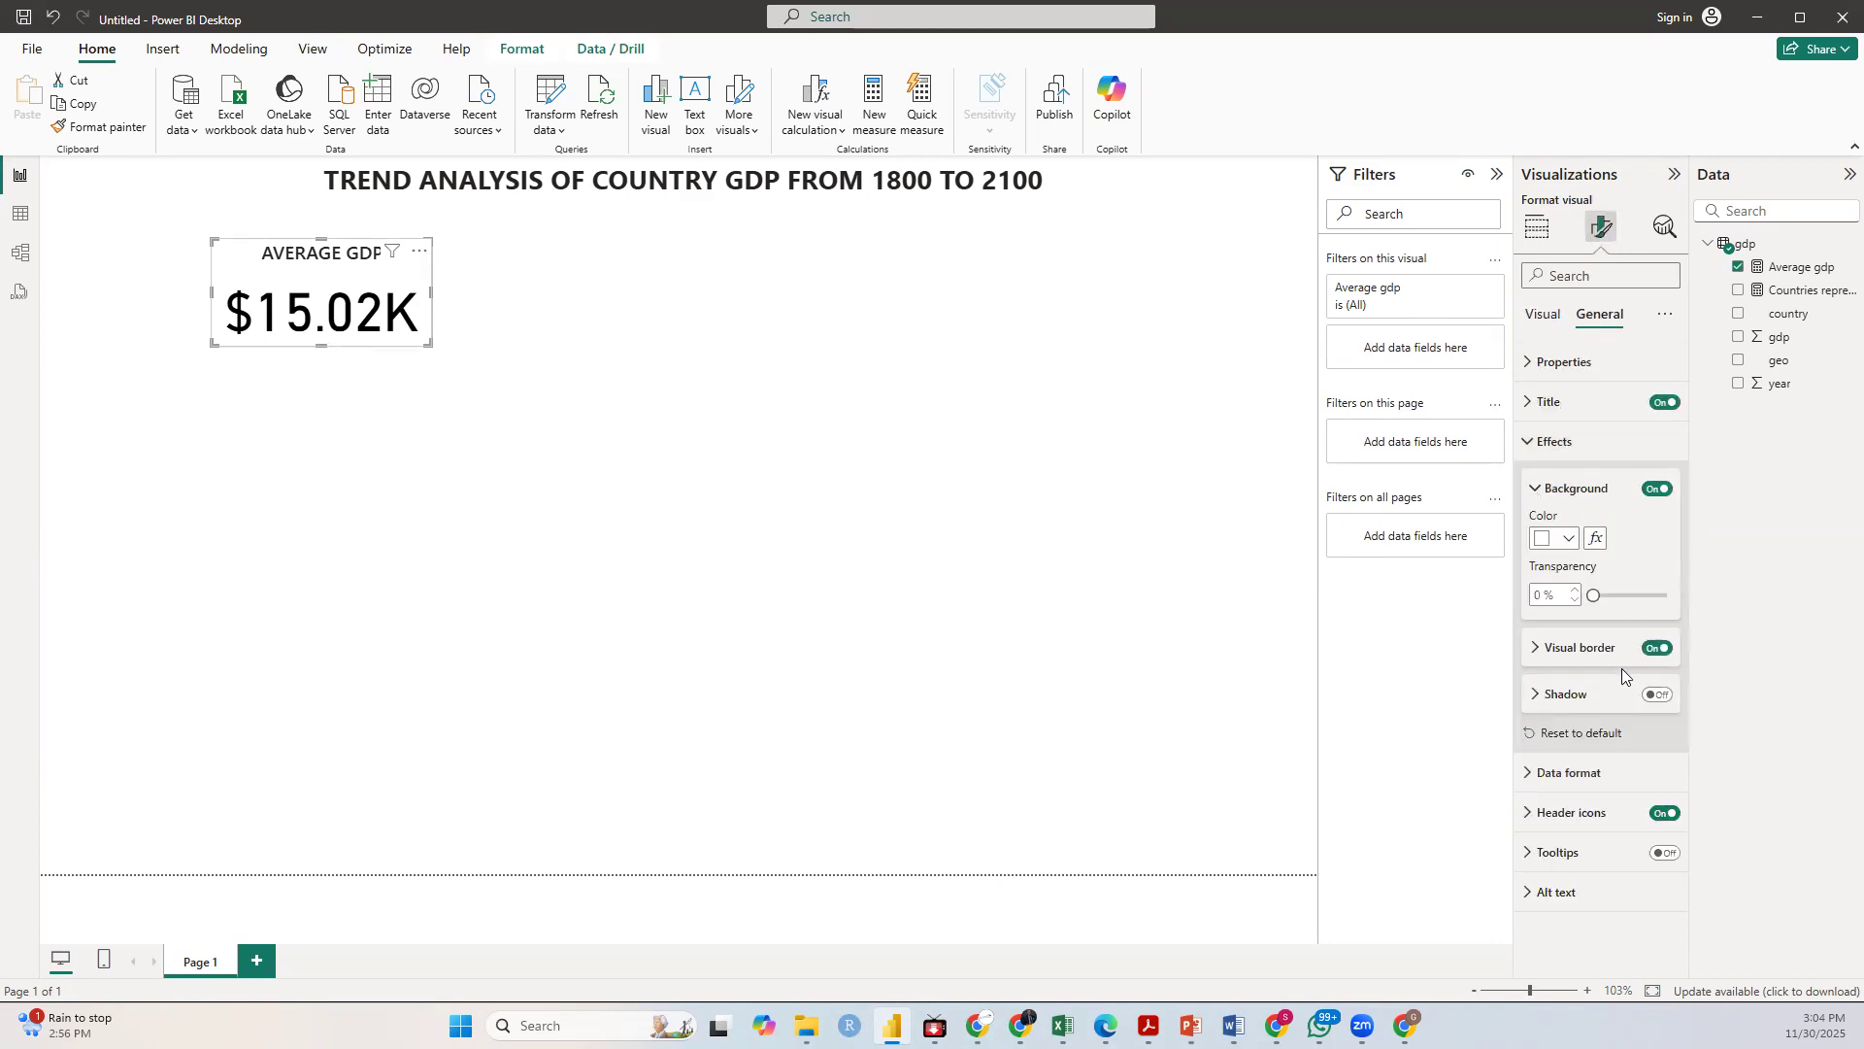
{"action": "left_click", "coordinate": [1545, 658]}
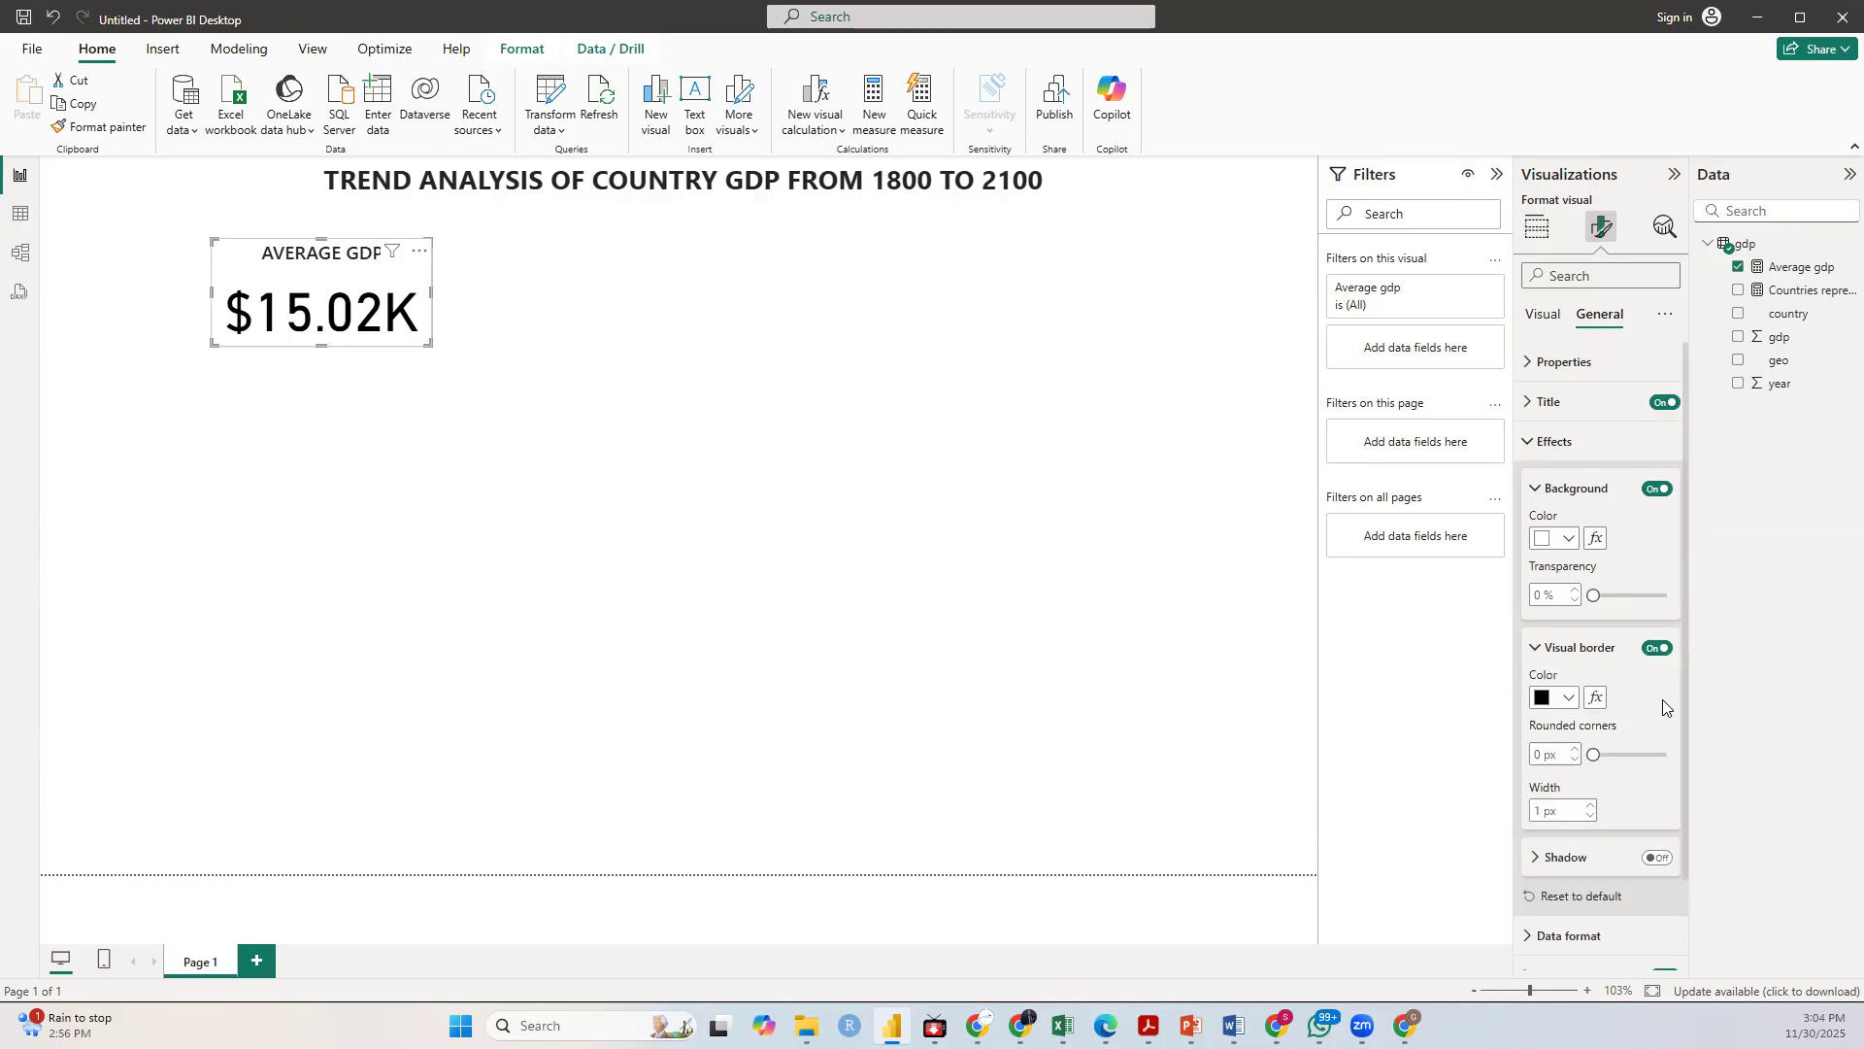
{"action": "scroll", "coordinate": [1662, 709], "scroll_direction": "down", "scroll_amount": 2}
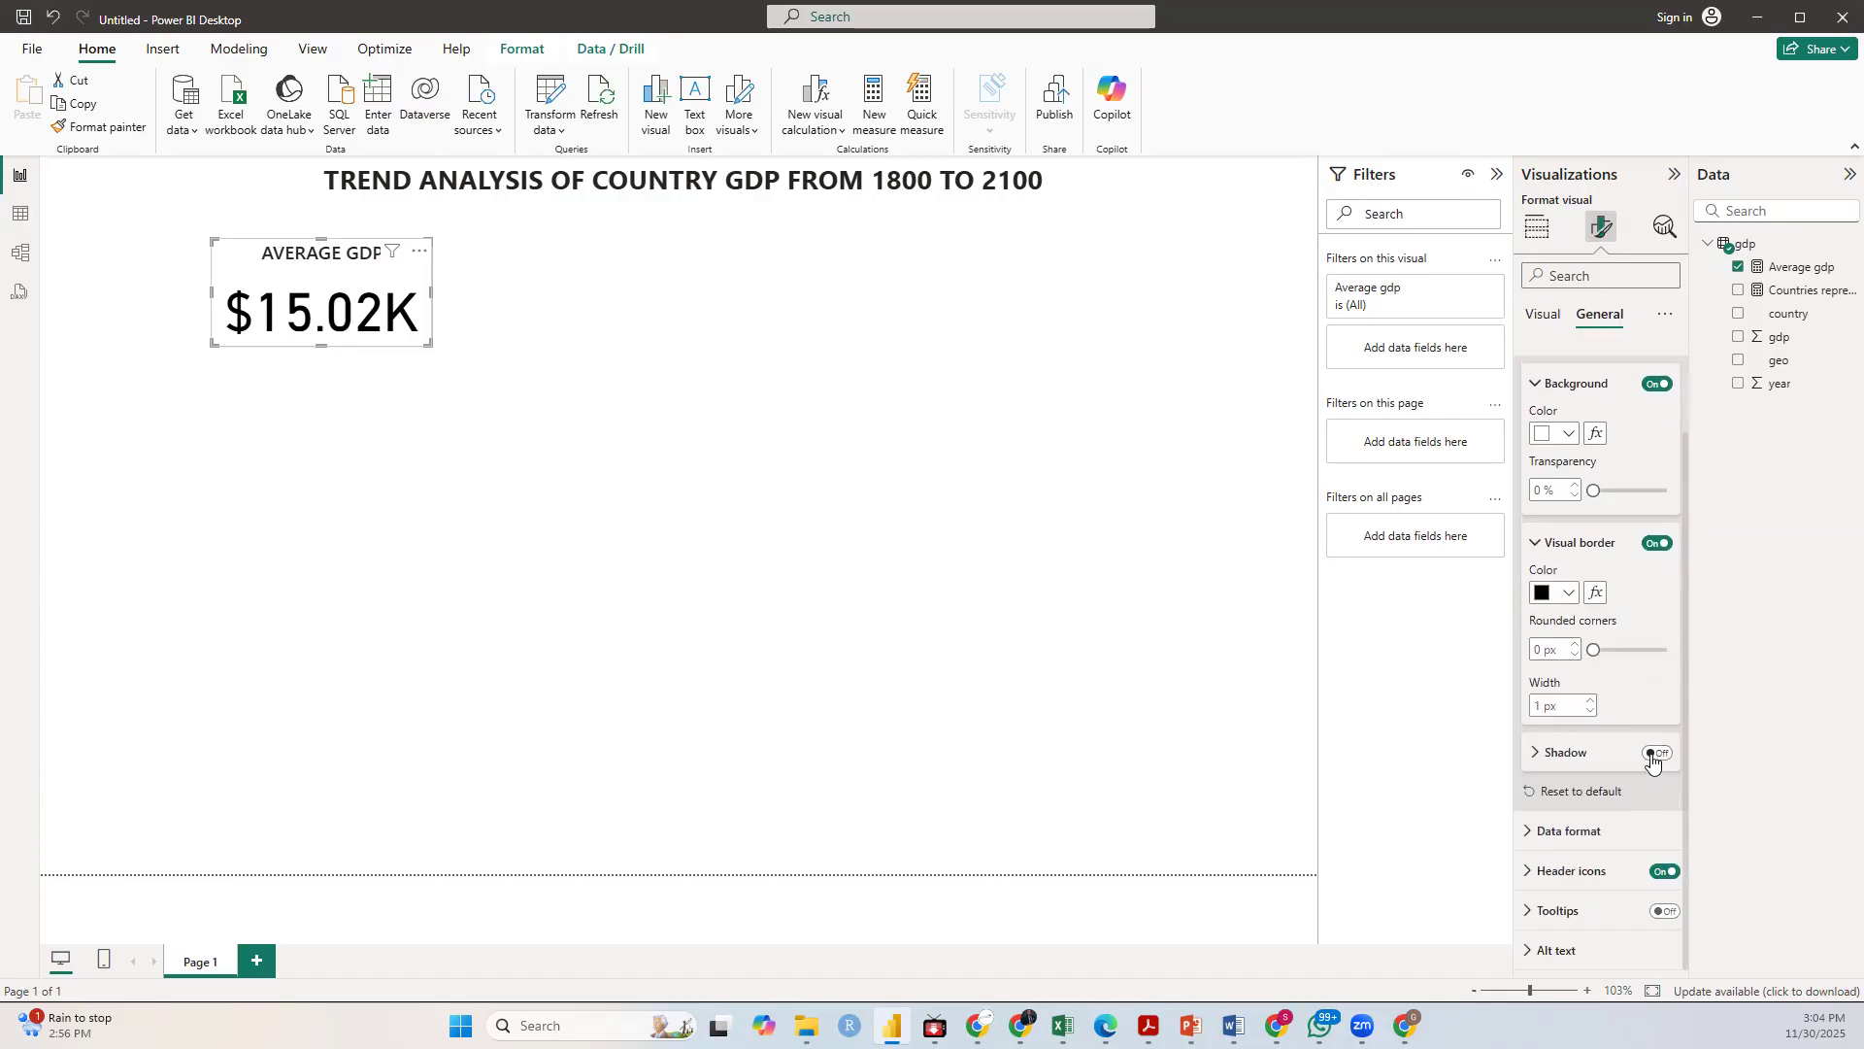
{"action": "left_click", "coordinate": [1652, 764]}
{"action": "left_click", "coordinate": [1542, 755]}
{"action": "scroll", "coordinate": [1674, 794], "scroll_direction": "down", "scroll_amount": 2}
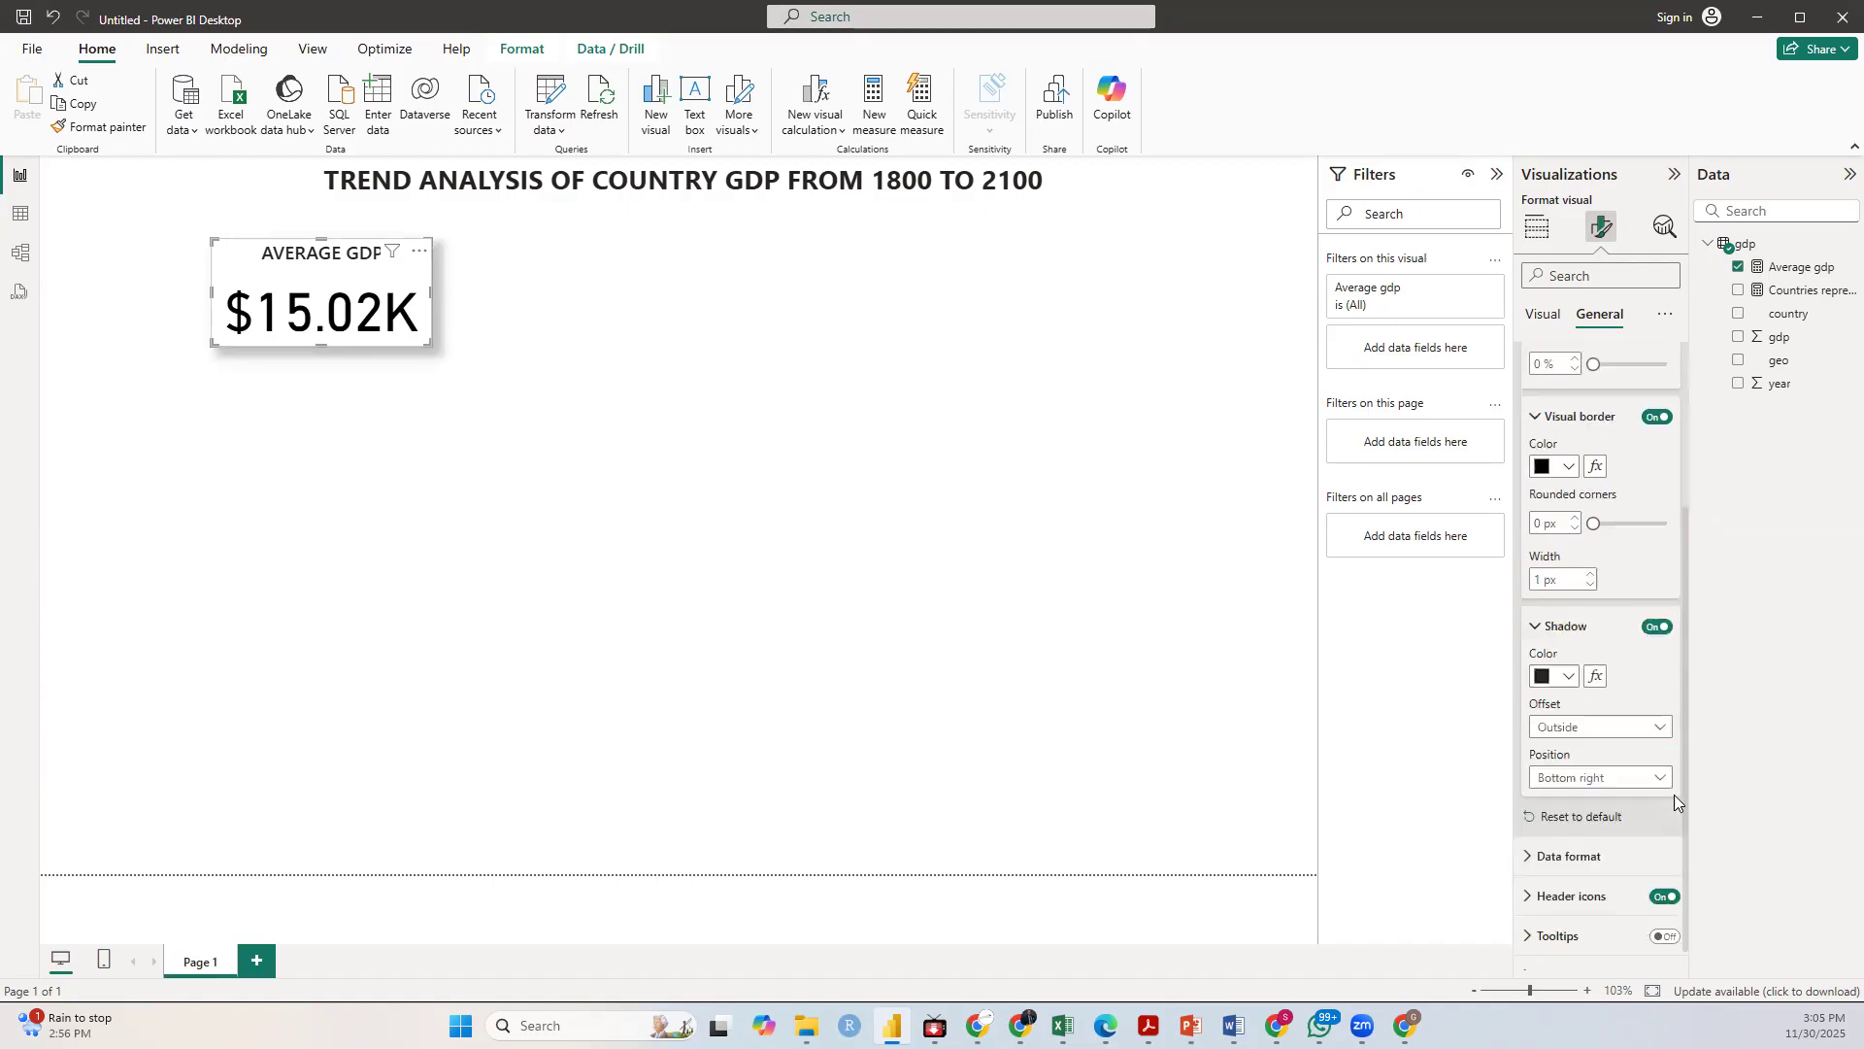
Step: Try the Inside offset for the card's shadow and return it to Outside
{"action": "left_click", "coordinate": [1608, 708]}
{"action": "left_click", "coordinate": [1573, 731]}
{"action": "left_click", "coordinate": [1576, 708]}
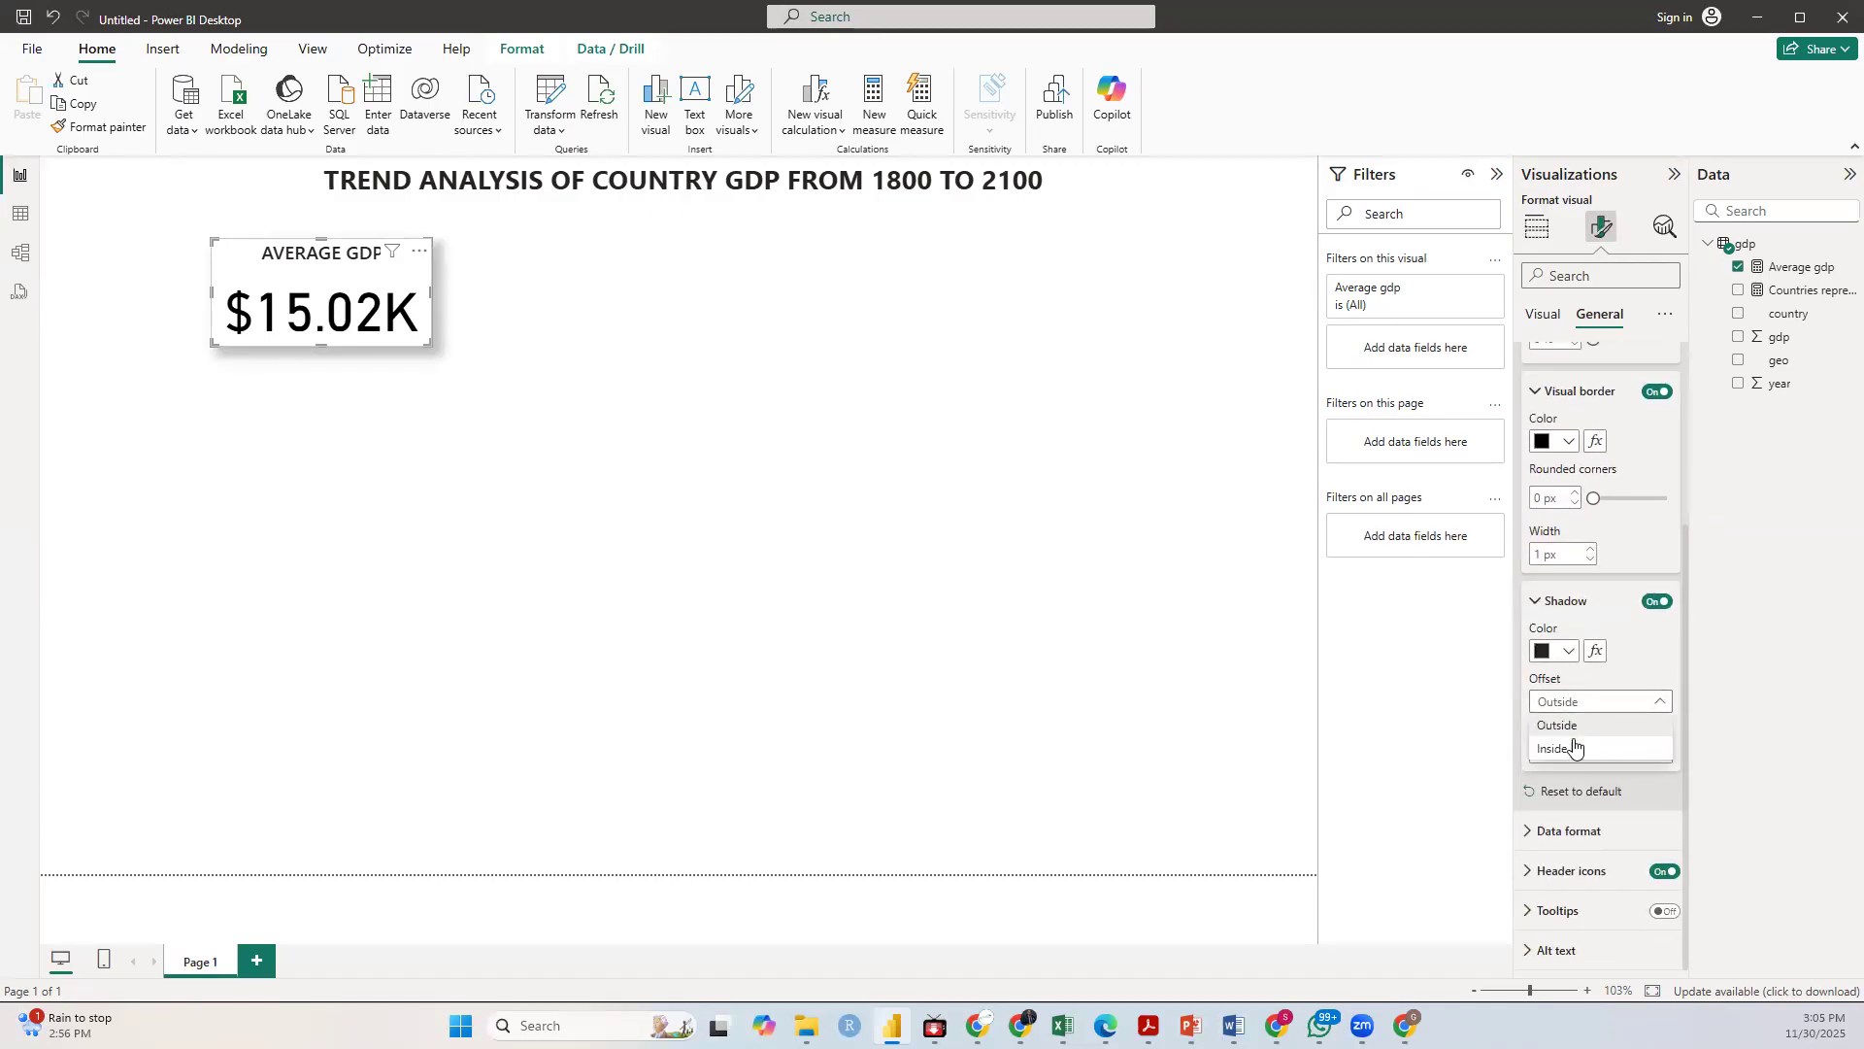
{"action": "left_click", "coordinate": [1576, 748]}
{"action": "left_click", "coordinate": [1576, 708]}
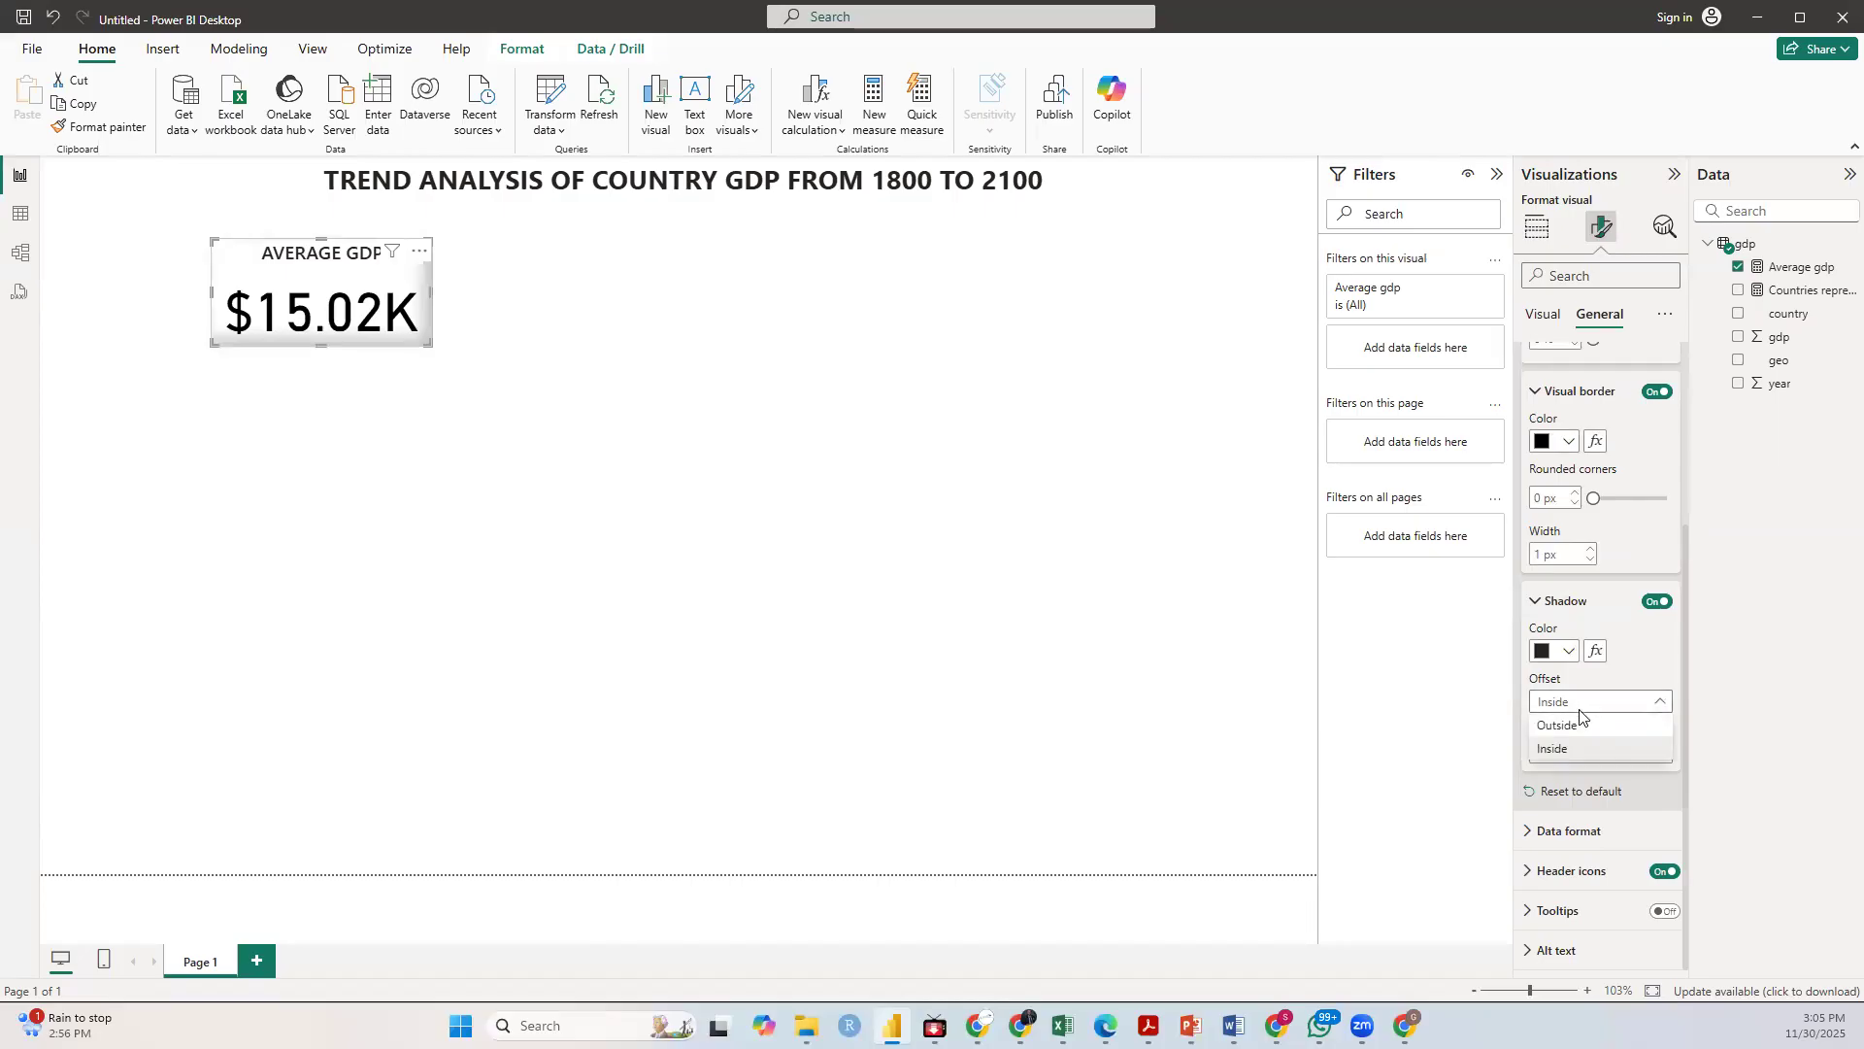
{"action": "left_click", "coordinate": [1574, 731]}
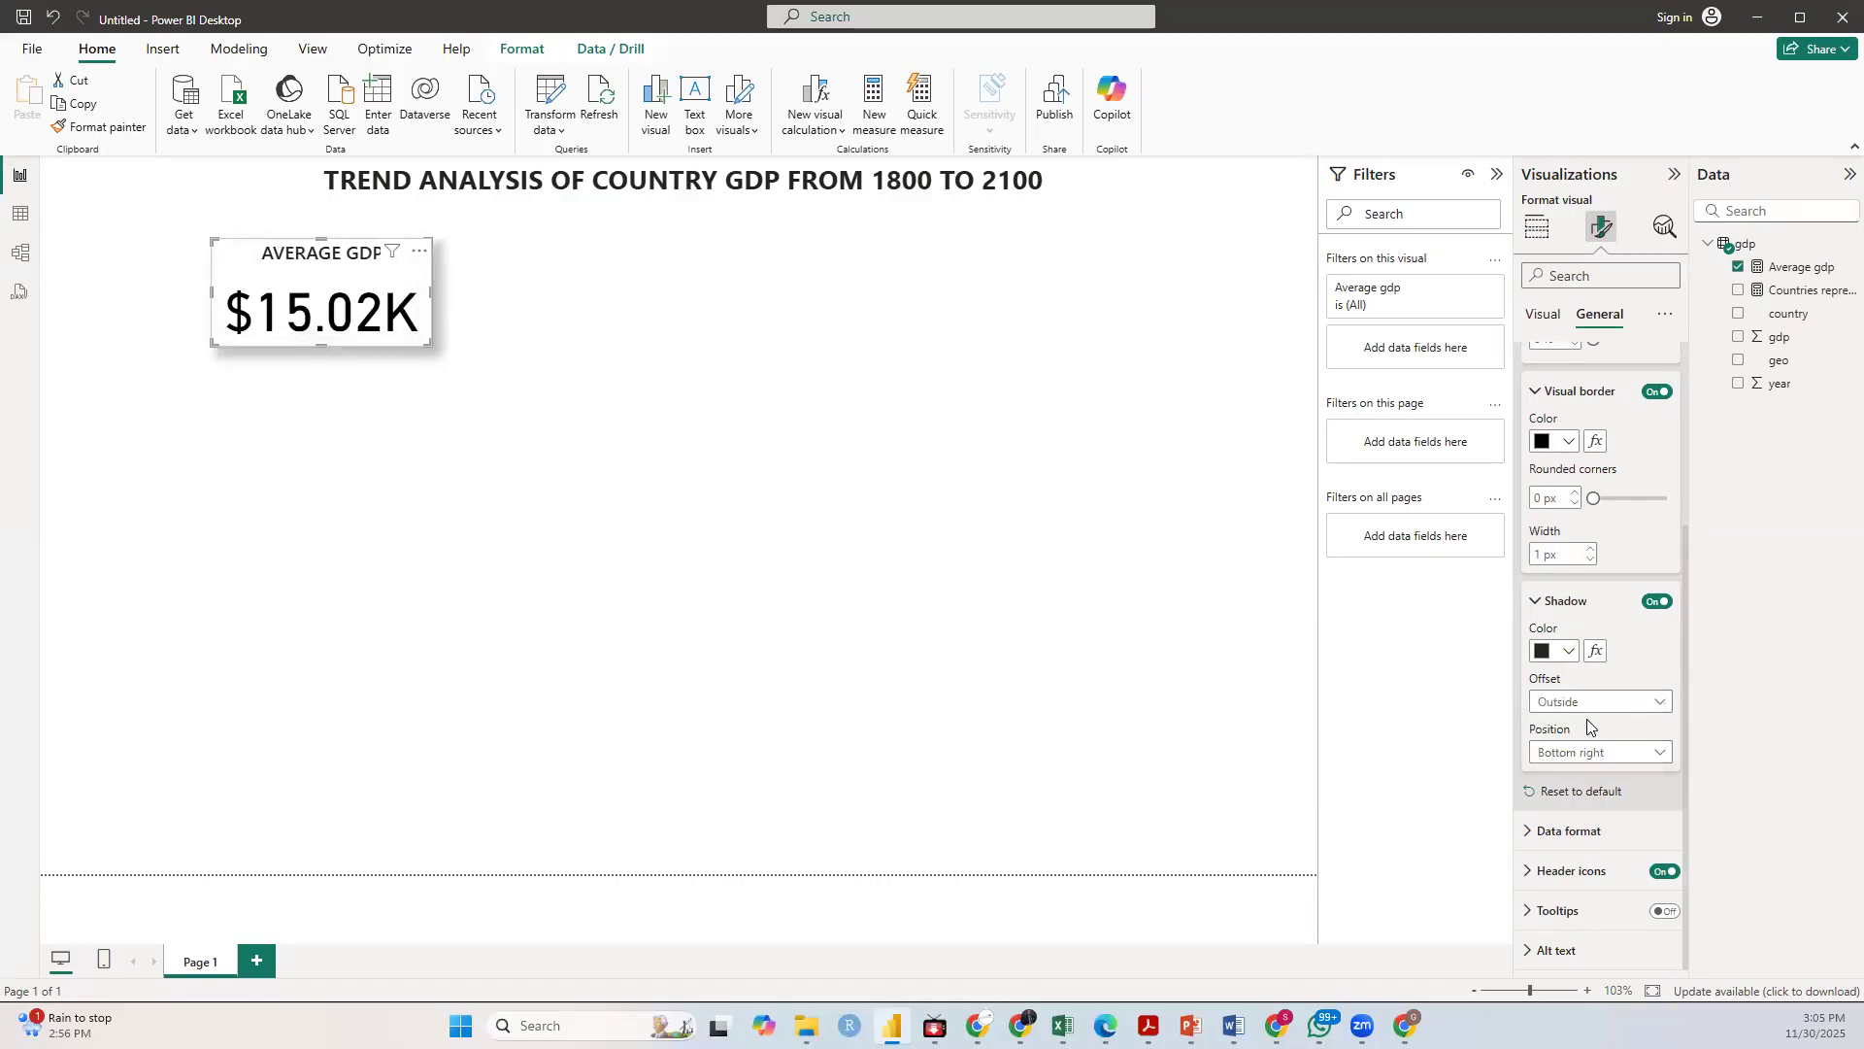
Step: Review the AVERAGE GDP card's callout value, category label and effects settings
{"action": "left_click", "coordinate": [1546, 317]}
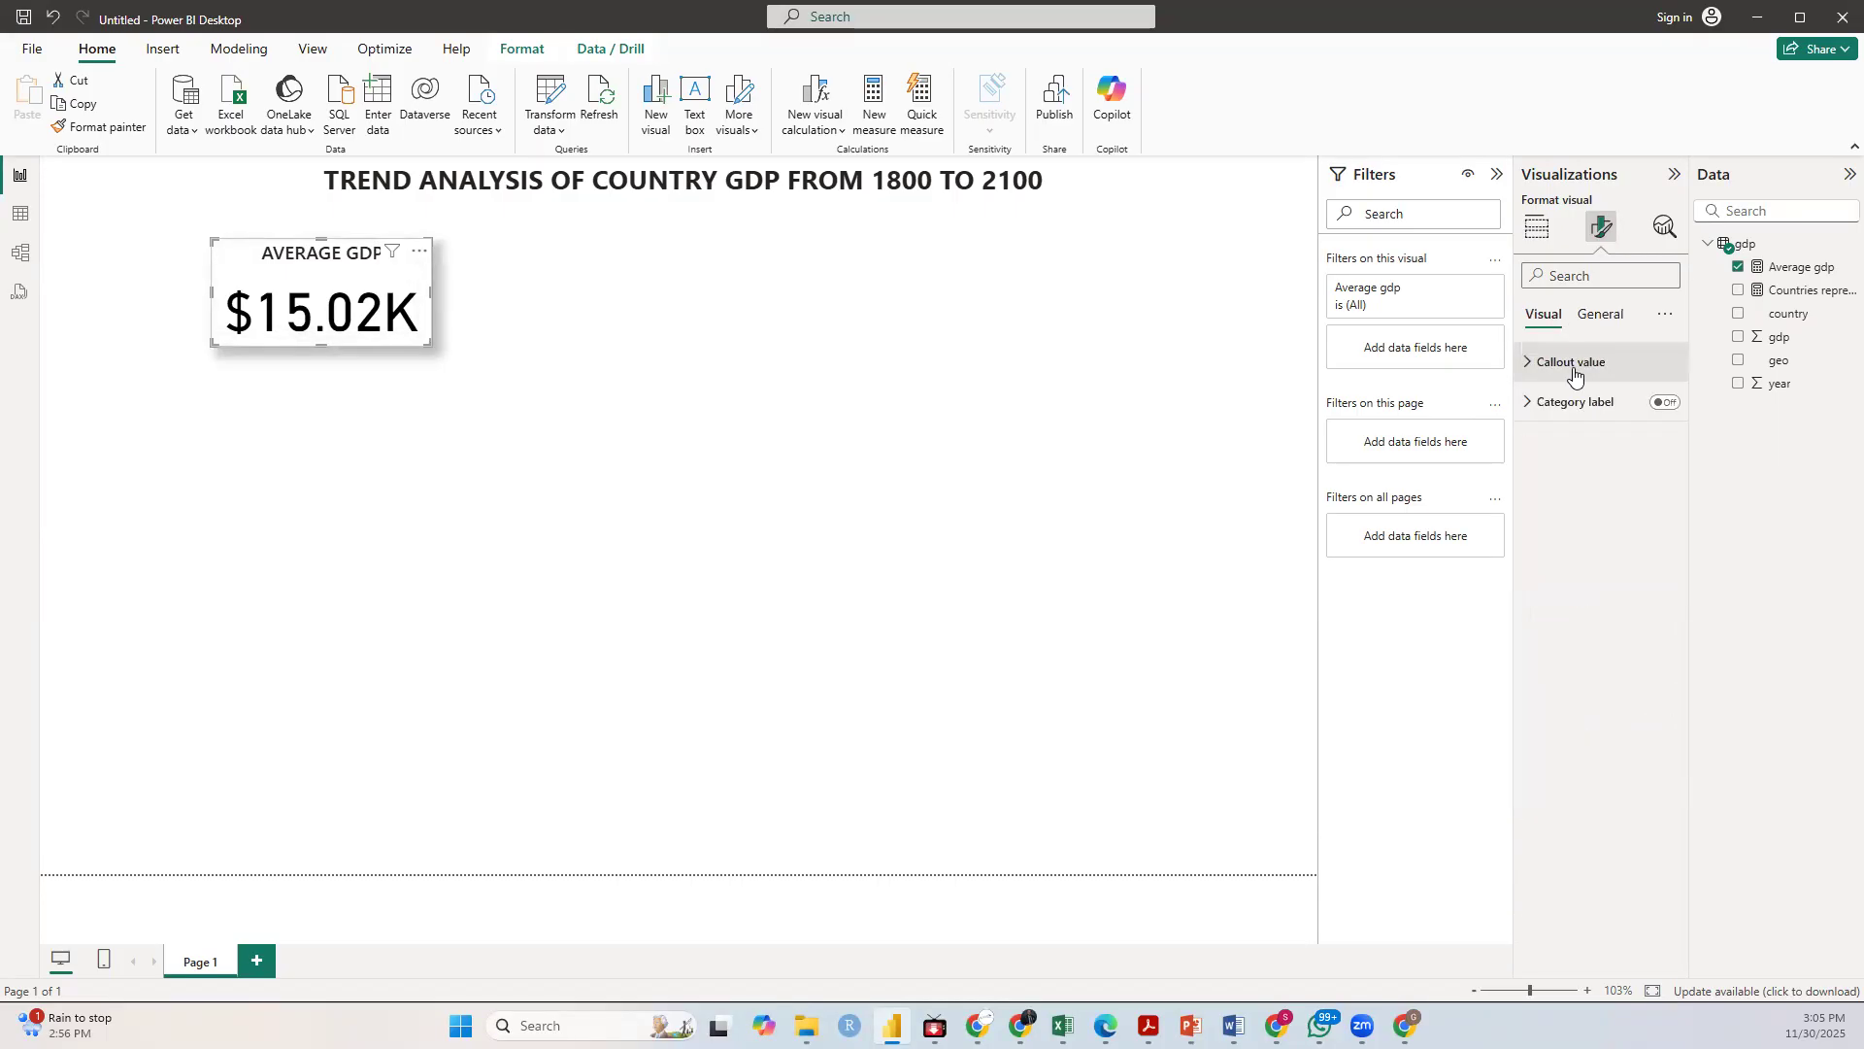
{"action": "left_click", "coordinate": [1572, 365]}
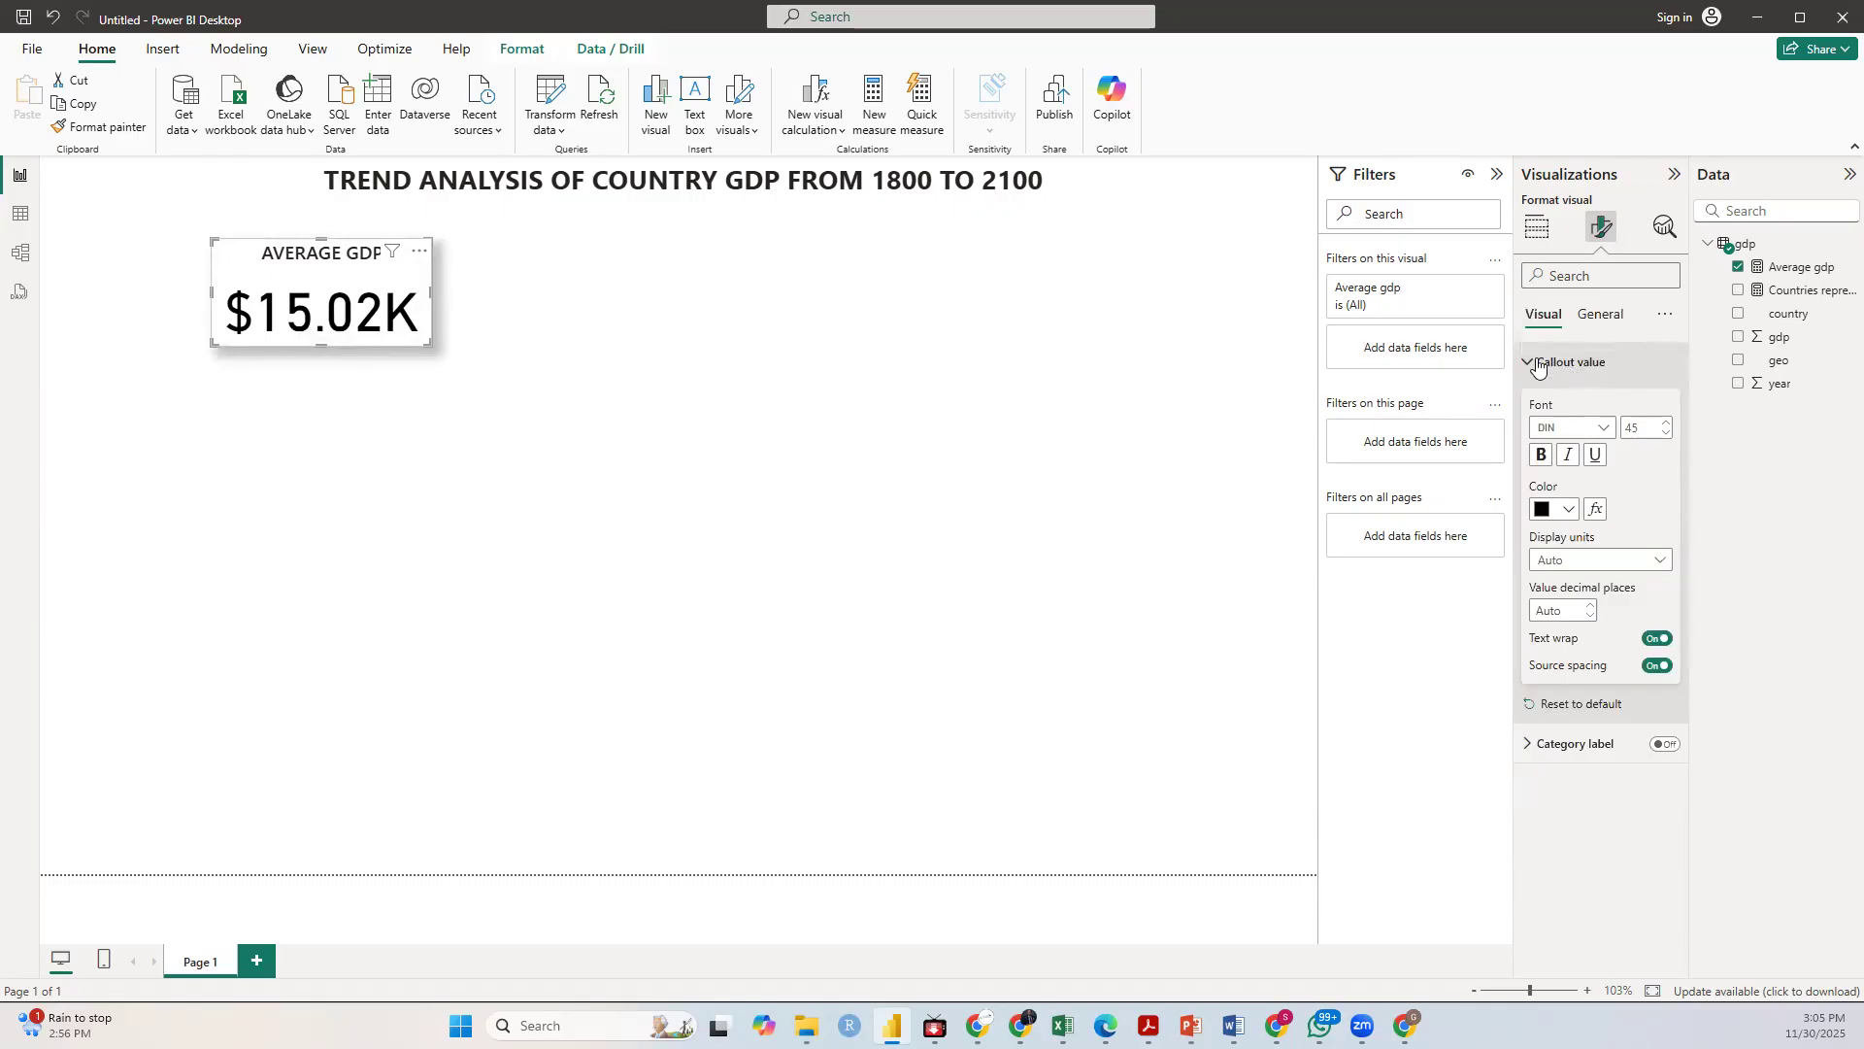
{"action": "left_click", "coordinate": [1544, 363]}
{"action": "left_click", "coordinate": [1544, 413]}
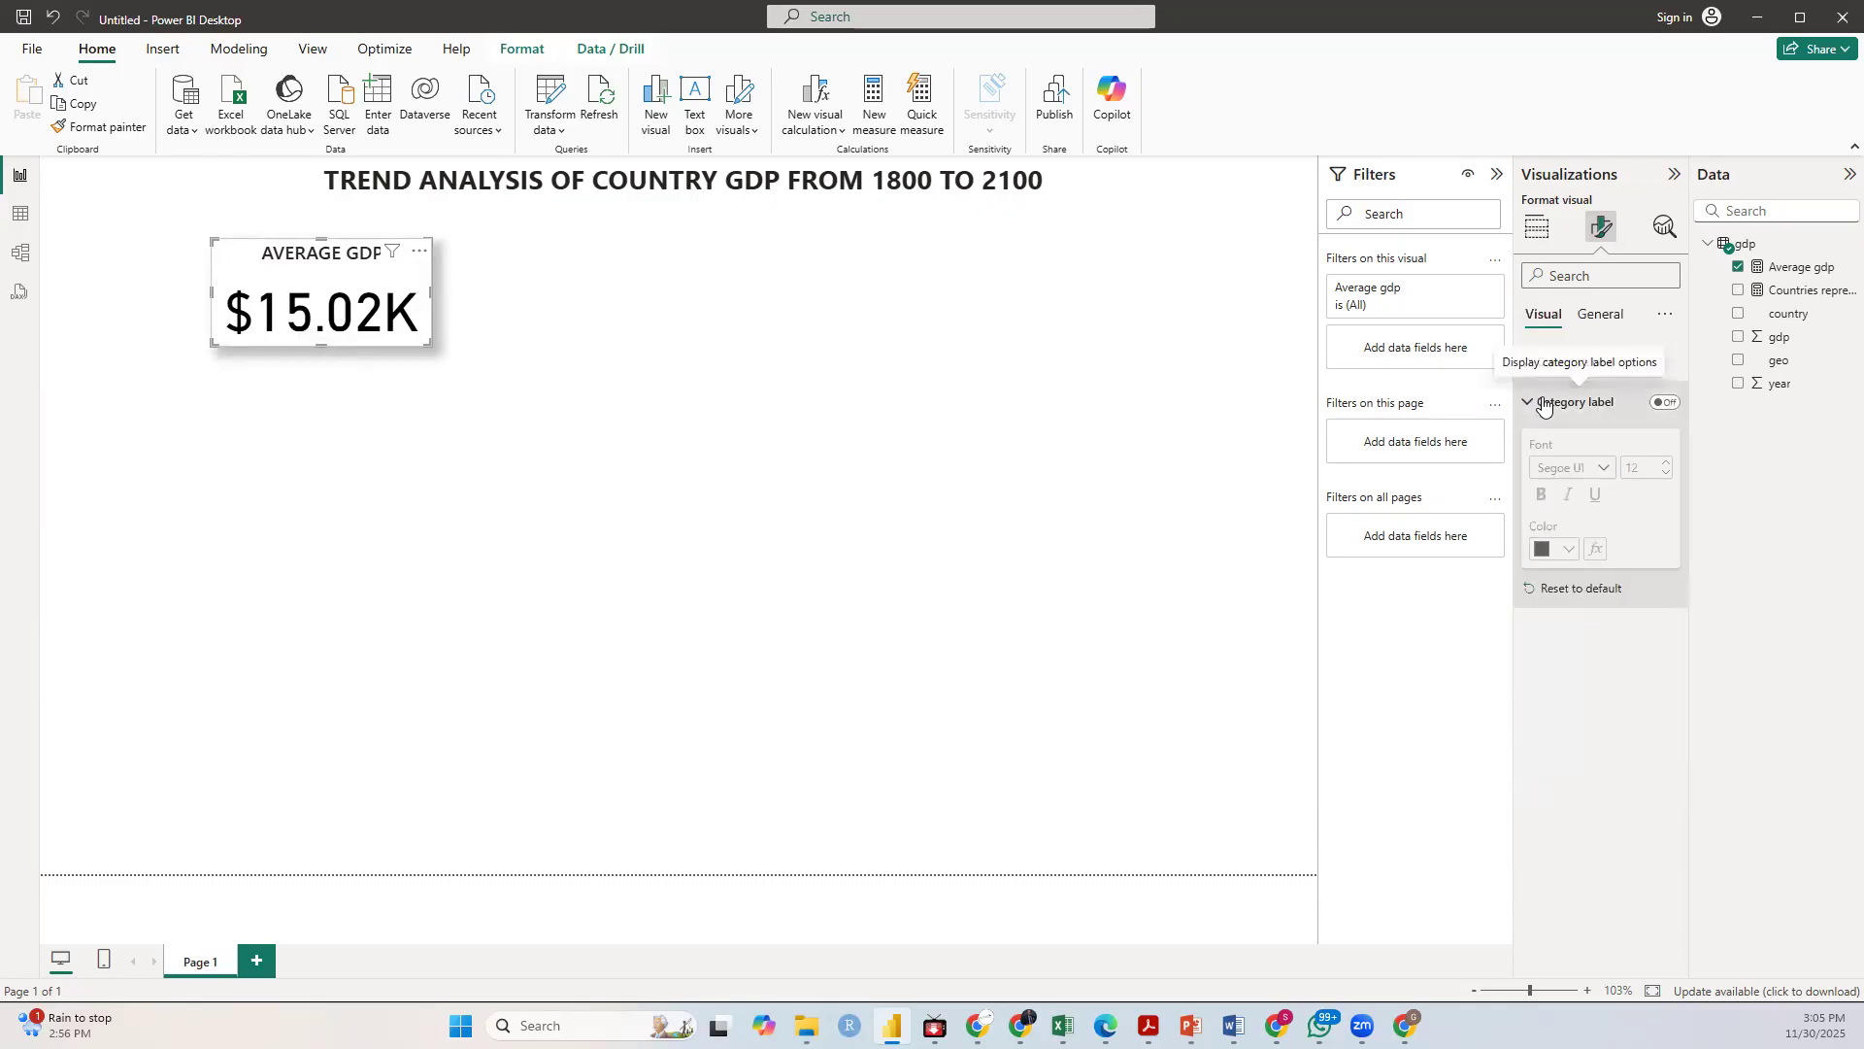
{"action": "left_click", "coordinate": [1542, 404]}
{"action": "left_click", "coordinate": [1600, 316]}
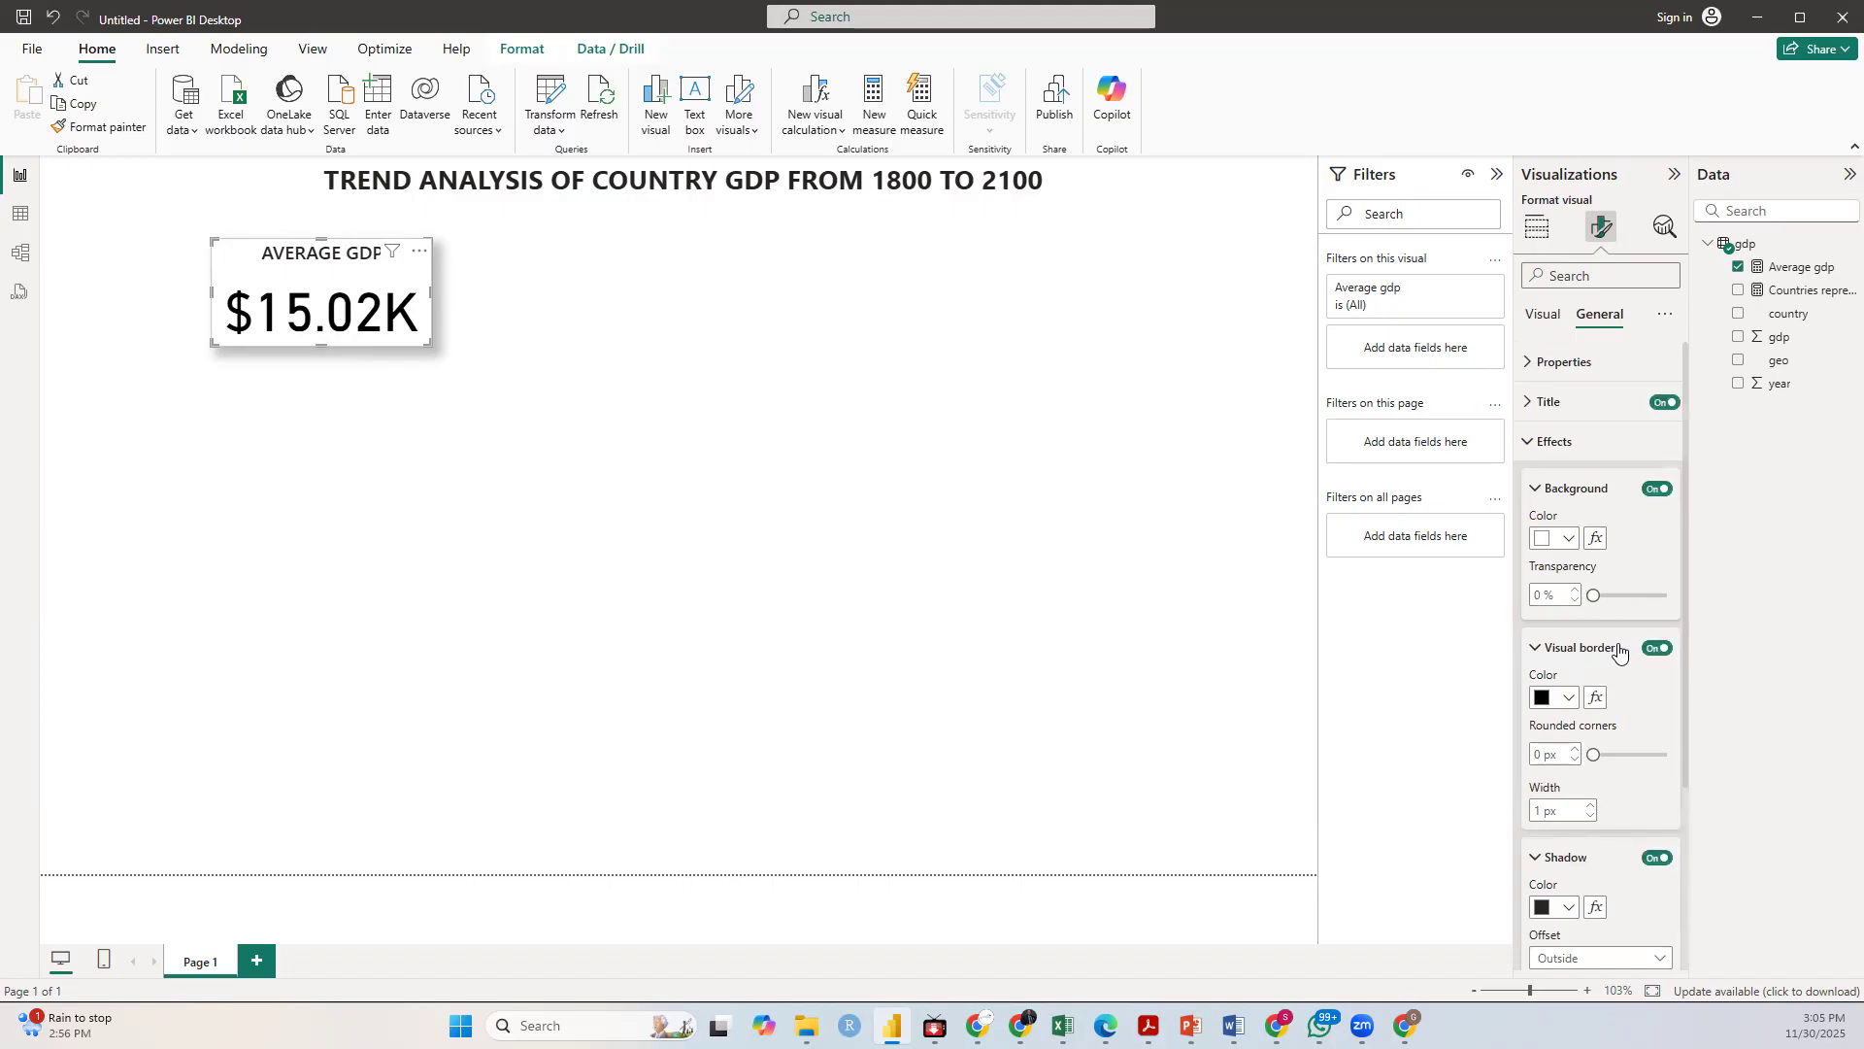
{"action": "scroll", "coordinate": [1611, 631], "scroll_direction": "down", "scroll_amount": 1}
{"action": "left_click", "coordinate": [1539, 394]}
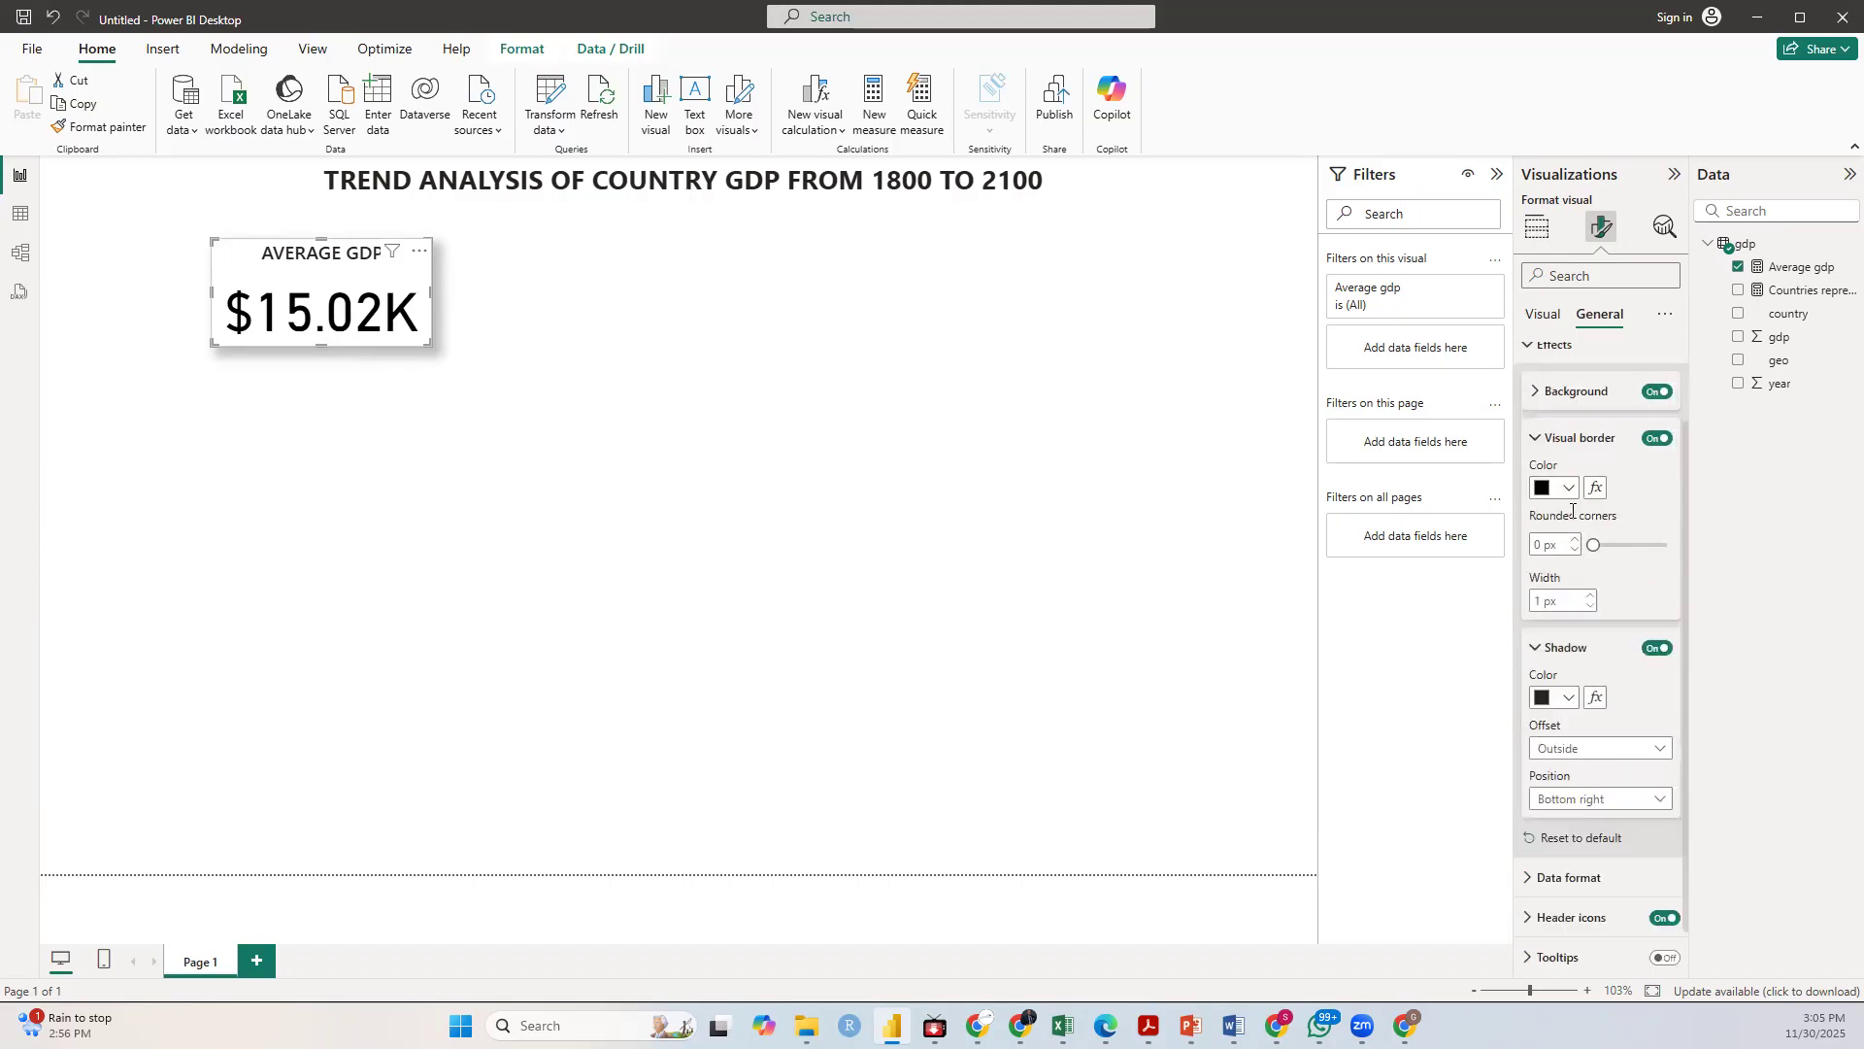
Step: Look over the AVERAGE GDP card's background and visual border options, then collapse its effects subsections
{"action": "left_click", "coordinate": [1539, 438]}
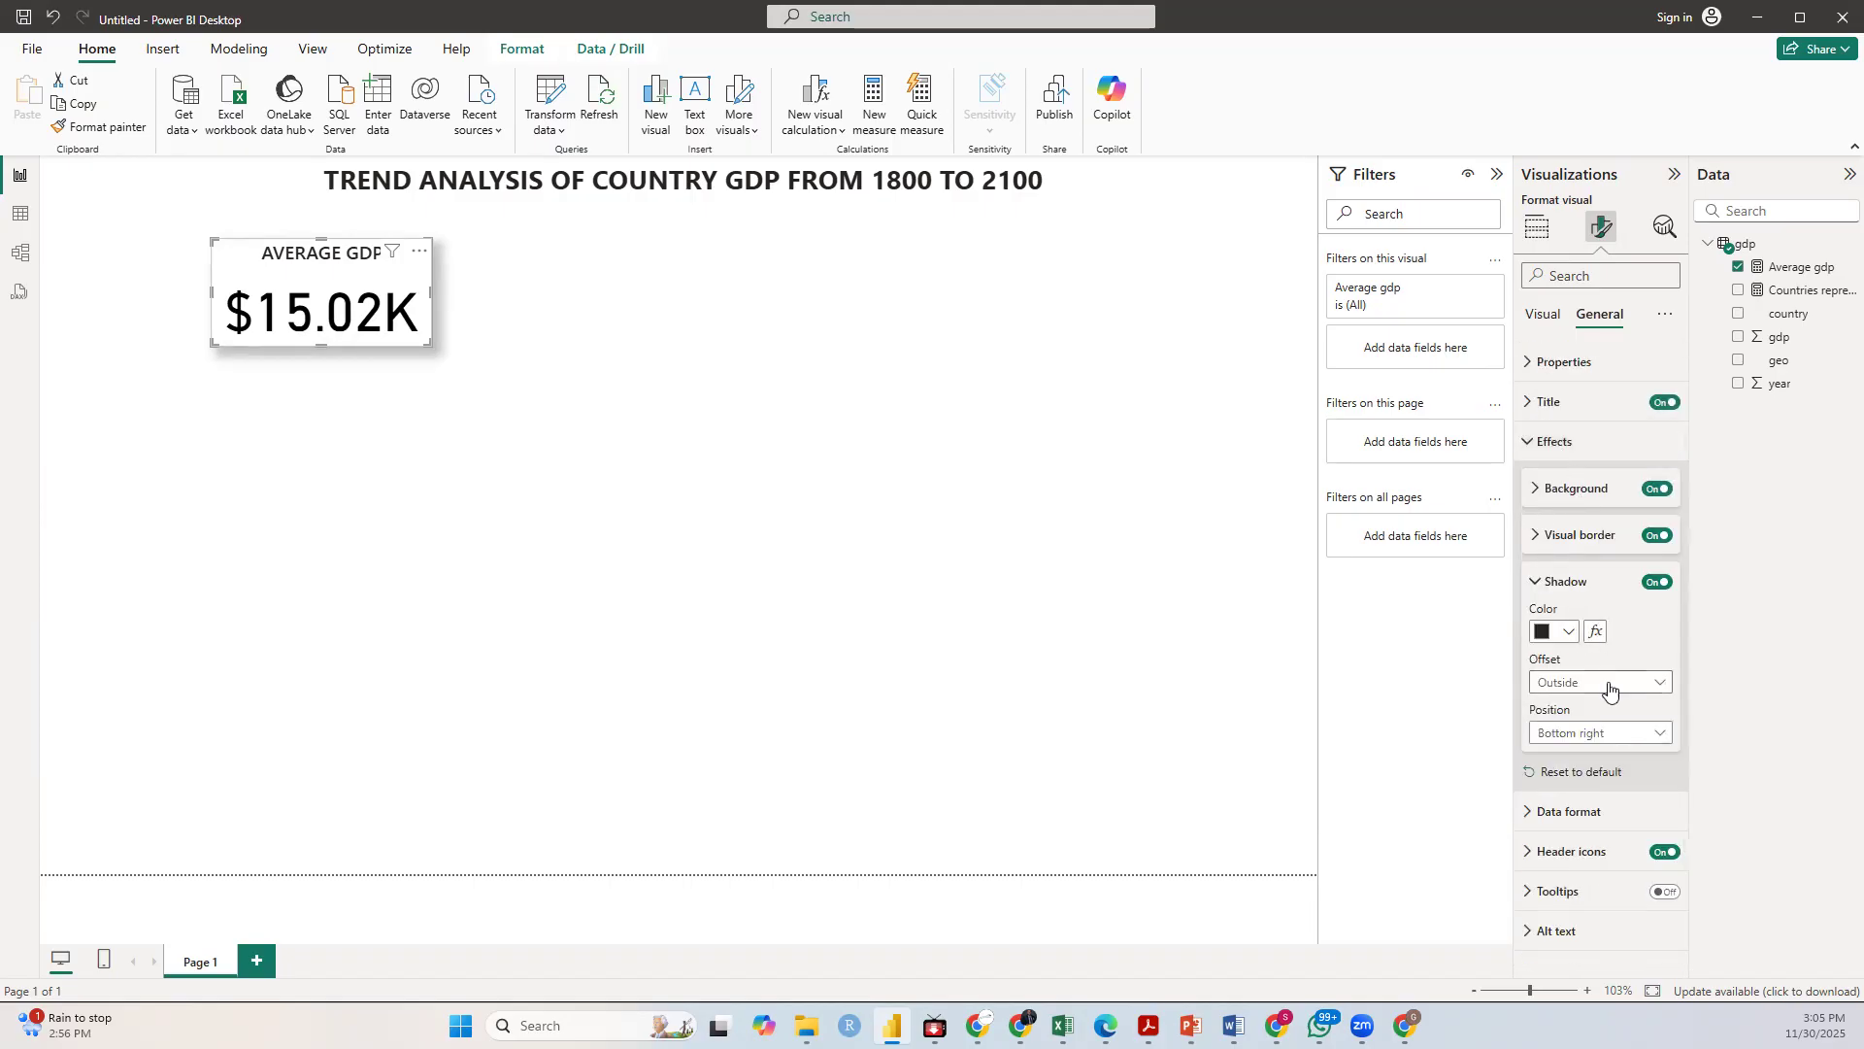
{"action": "left_click", "coordinate": [1536, 583]}
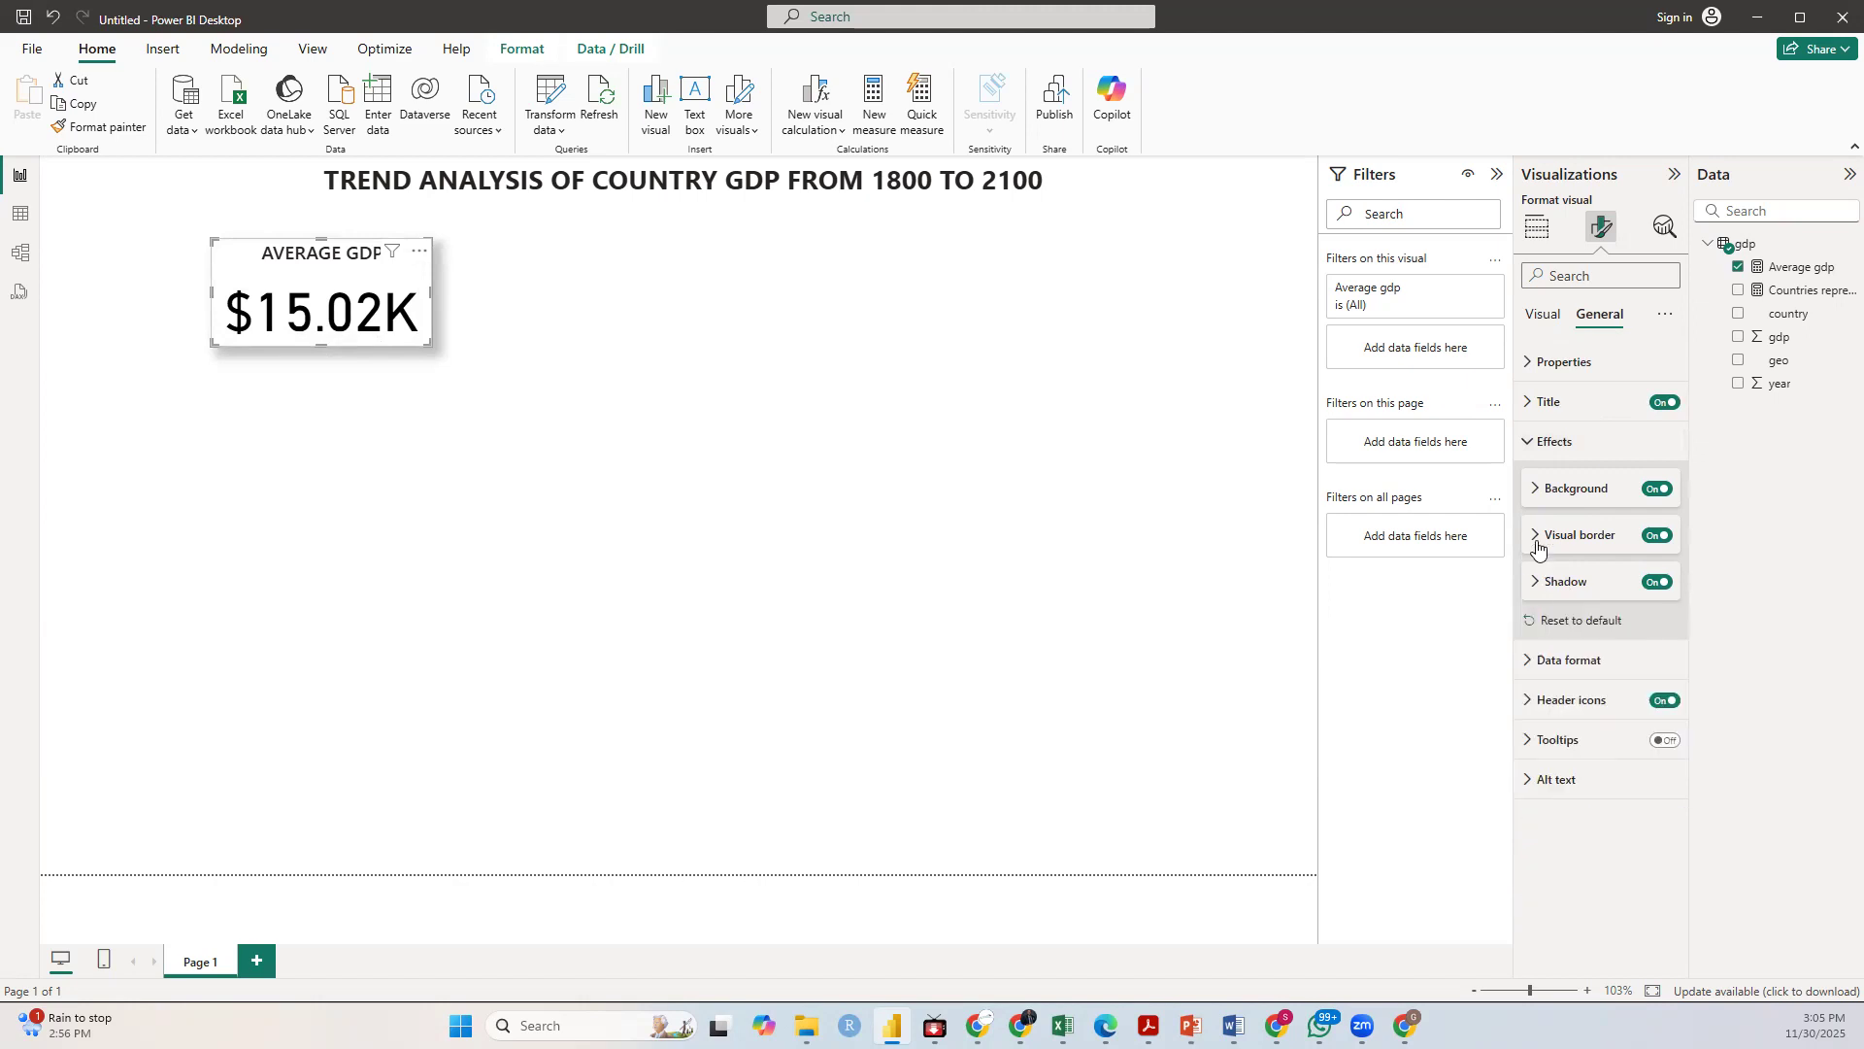
{"action": "left_click", "coordinate": [1538, 537]}
{"action": "left_click", "coordinate": [1541, 493]}
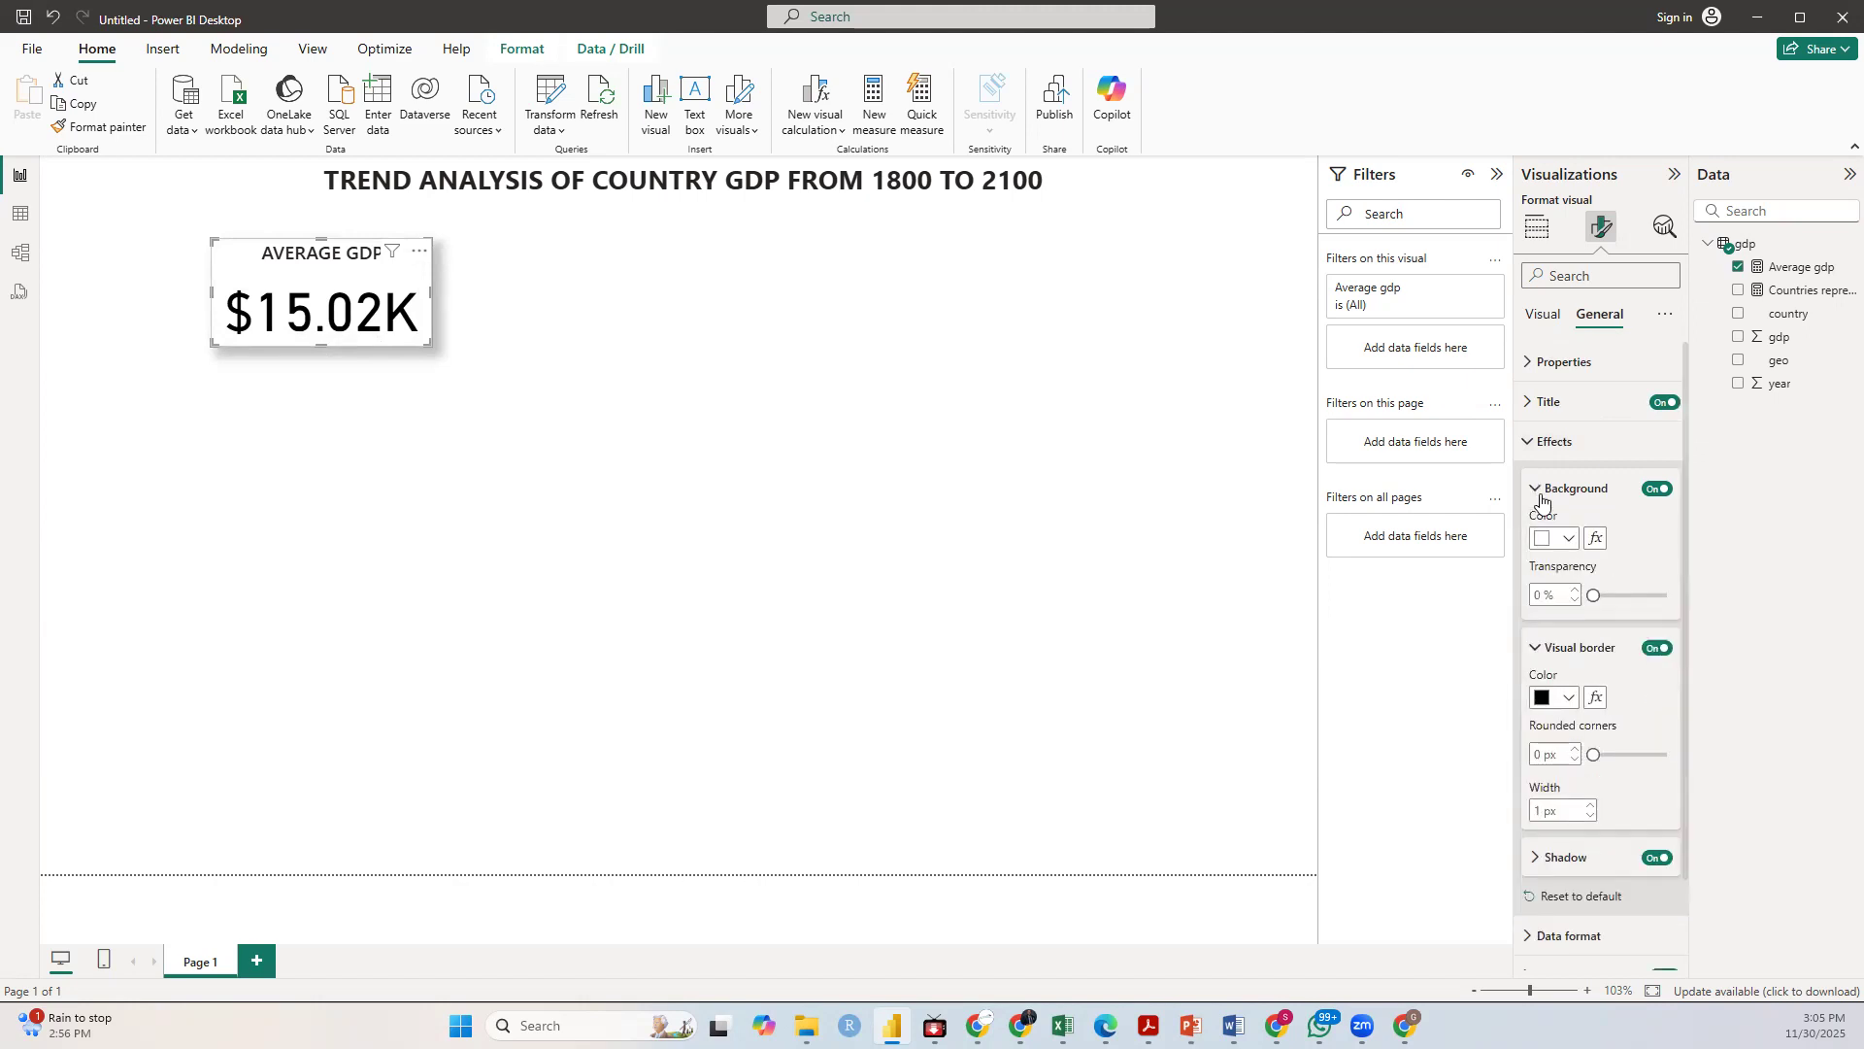
{"action": "left_click", "coordinate": [1537, 490]}
{"action": "left_click", "coordinate": [1536, 535]}
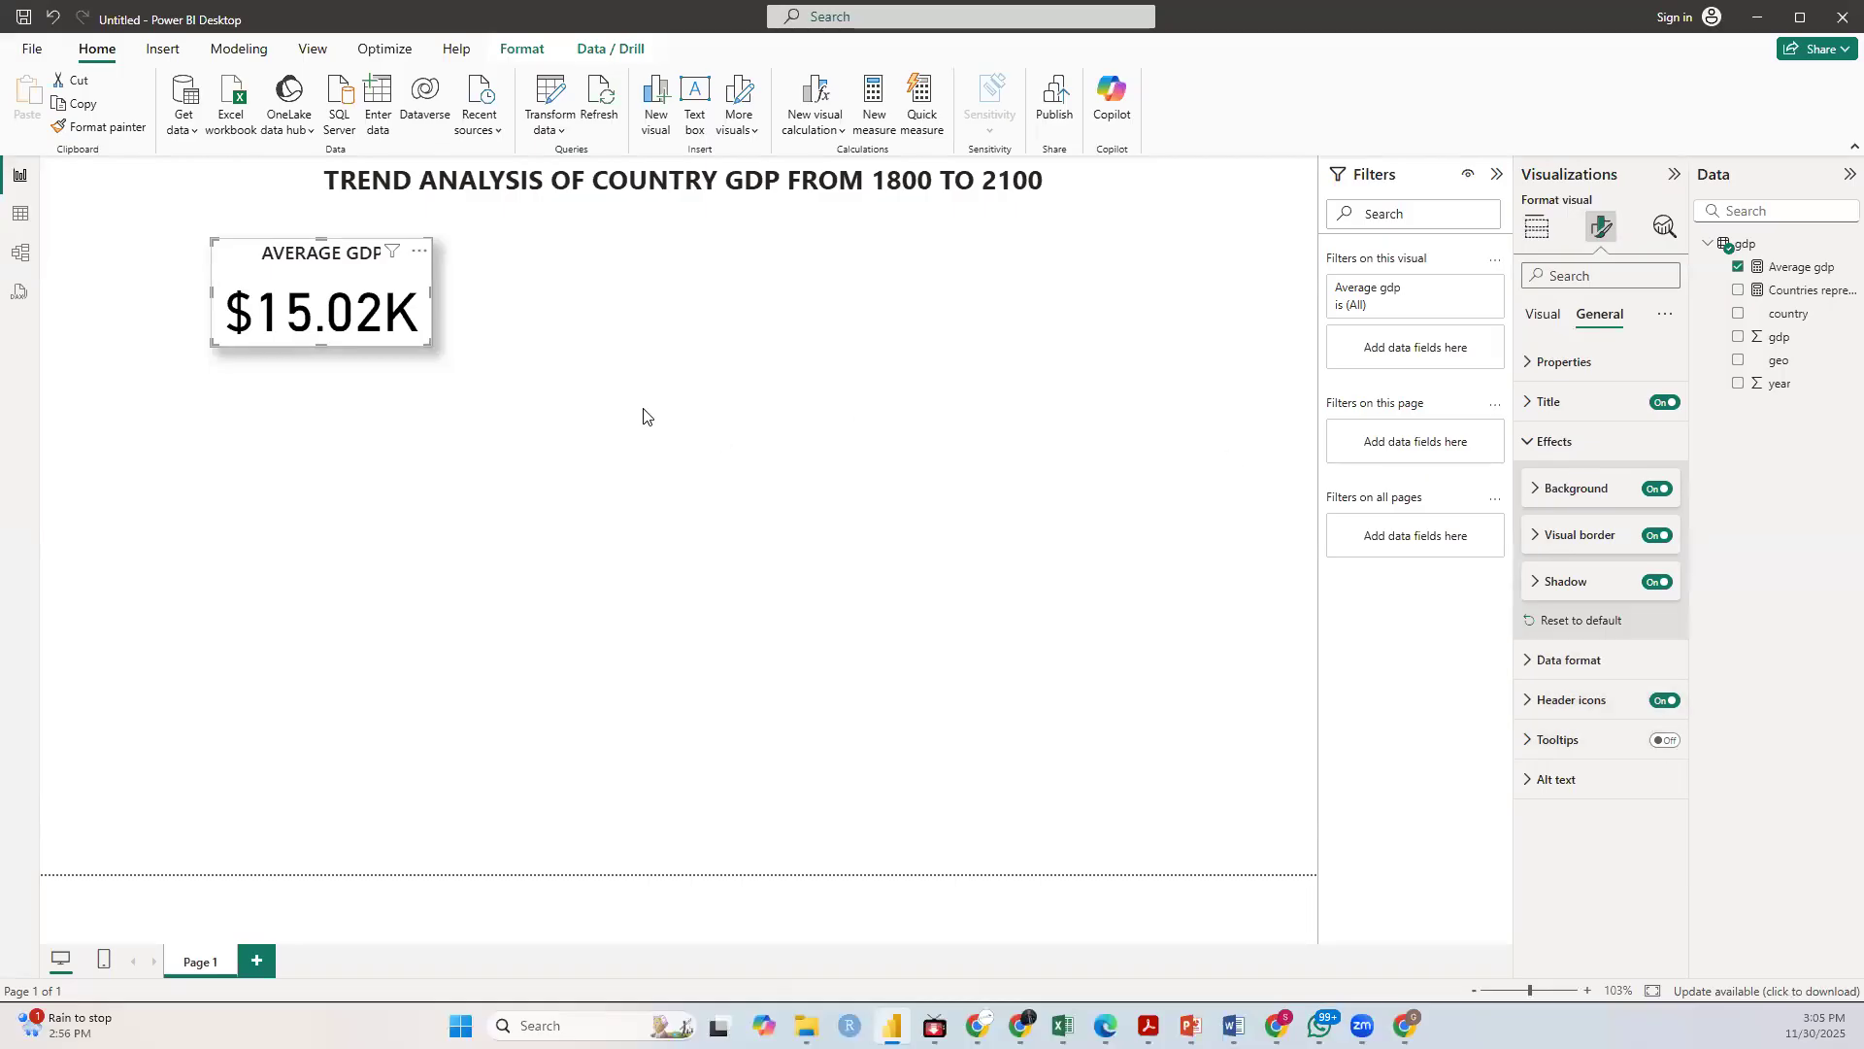
Step: Duplicate the AVERAGE GDP card and place the copy directly beside the original, aligned in the same row
{"action": "left_click", "coordinate": [463, 381]}
{"action": "left_click", "coordinate": [397, 330]}
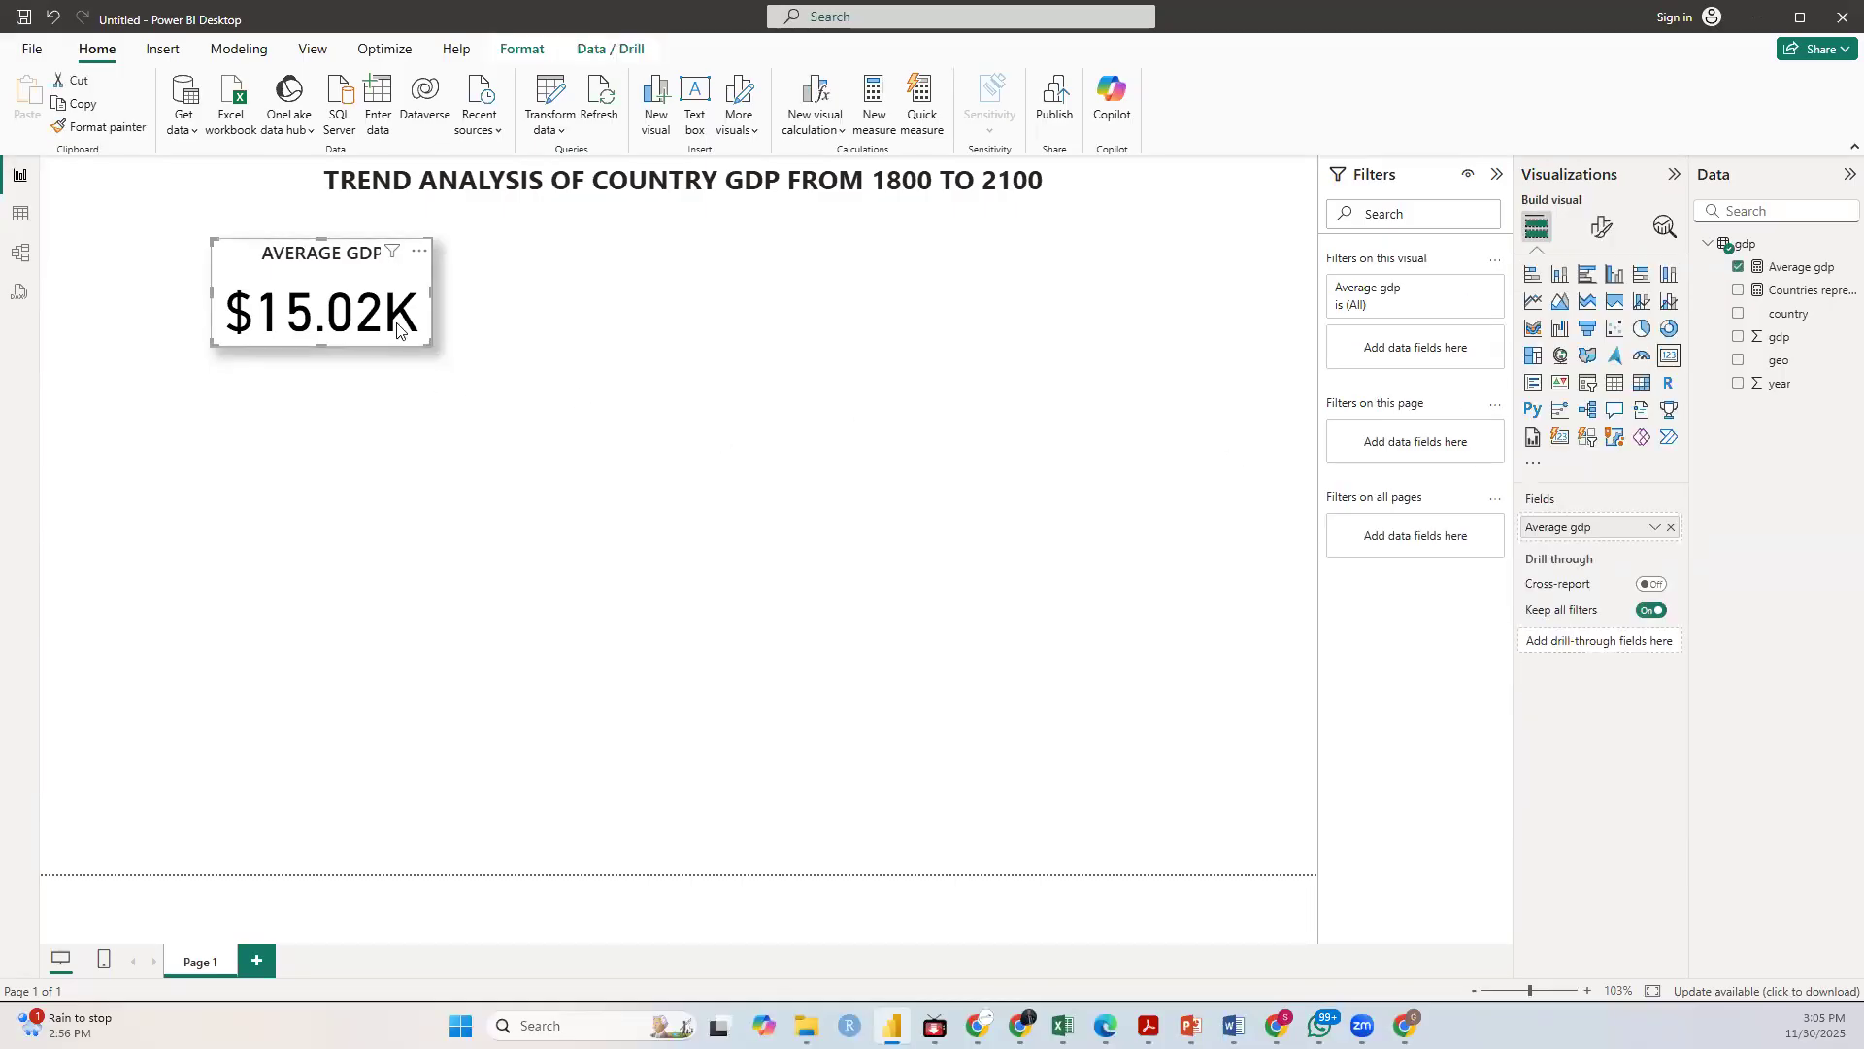
{"action": "right_click", "coordinate": [396, 331]}
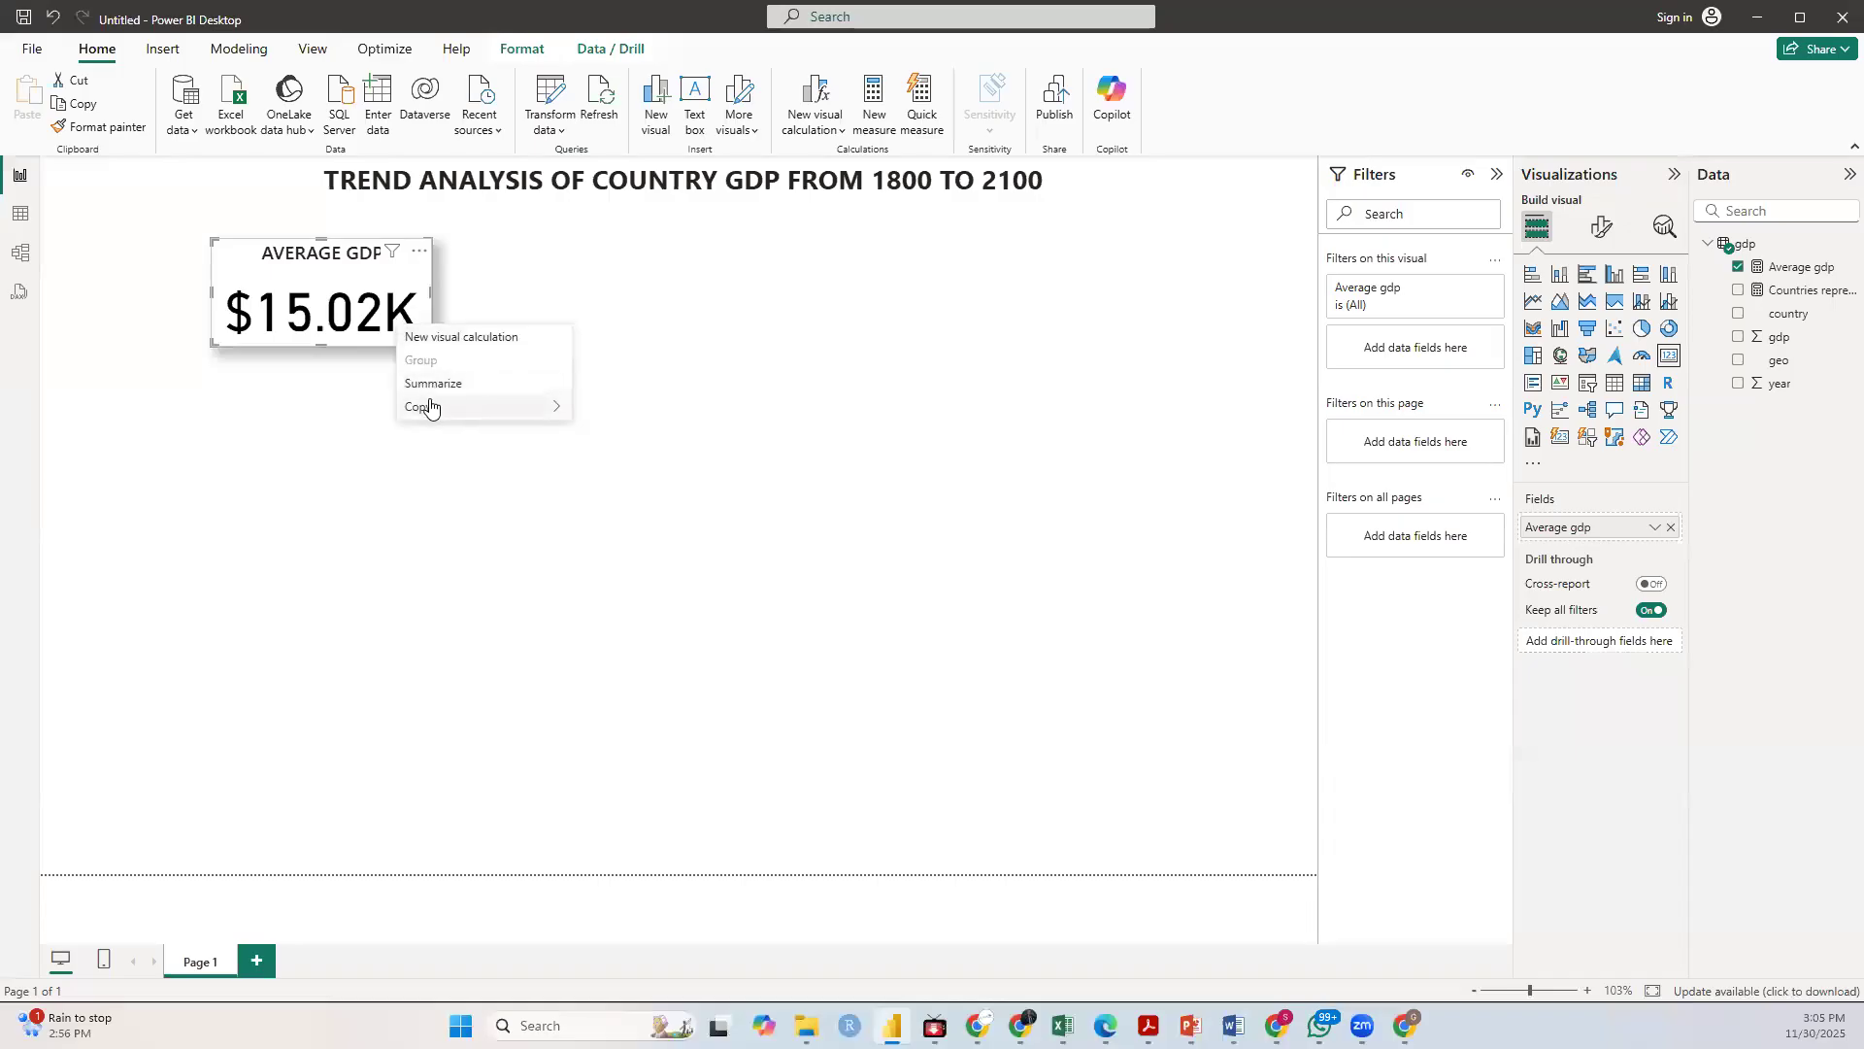
{"action": "right_click", "coordinate": [359, 318]}
{"action": "mouse_move", "coordinate": [427, 398]}
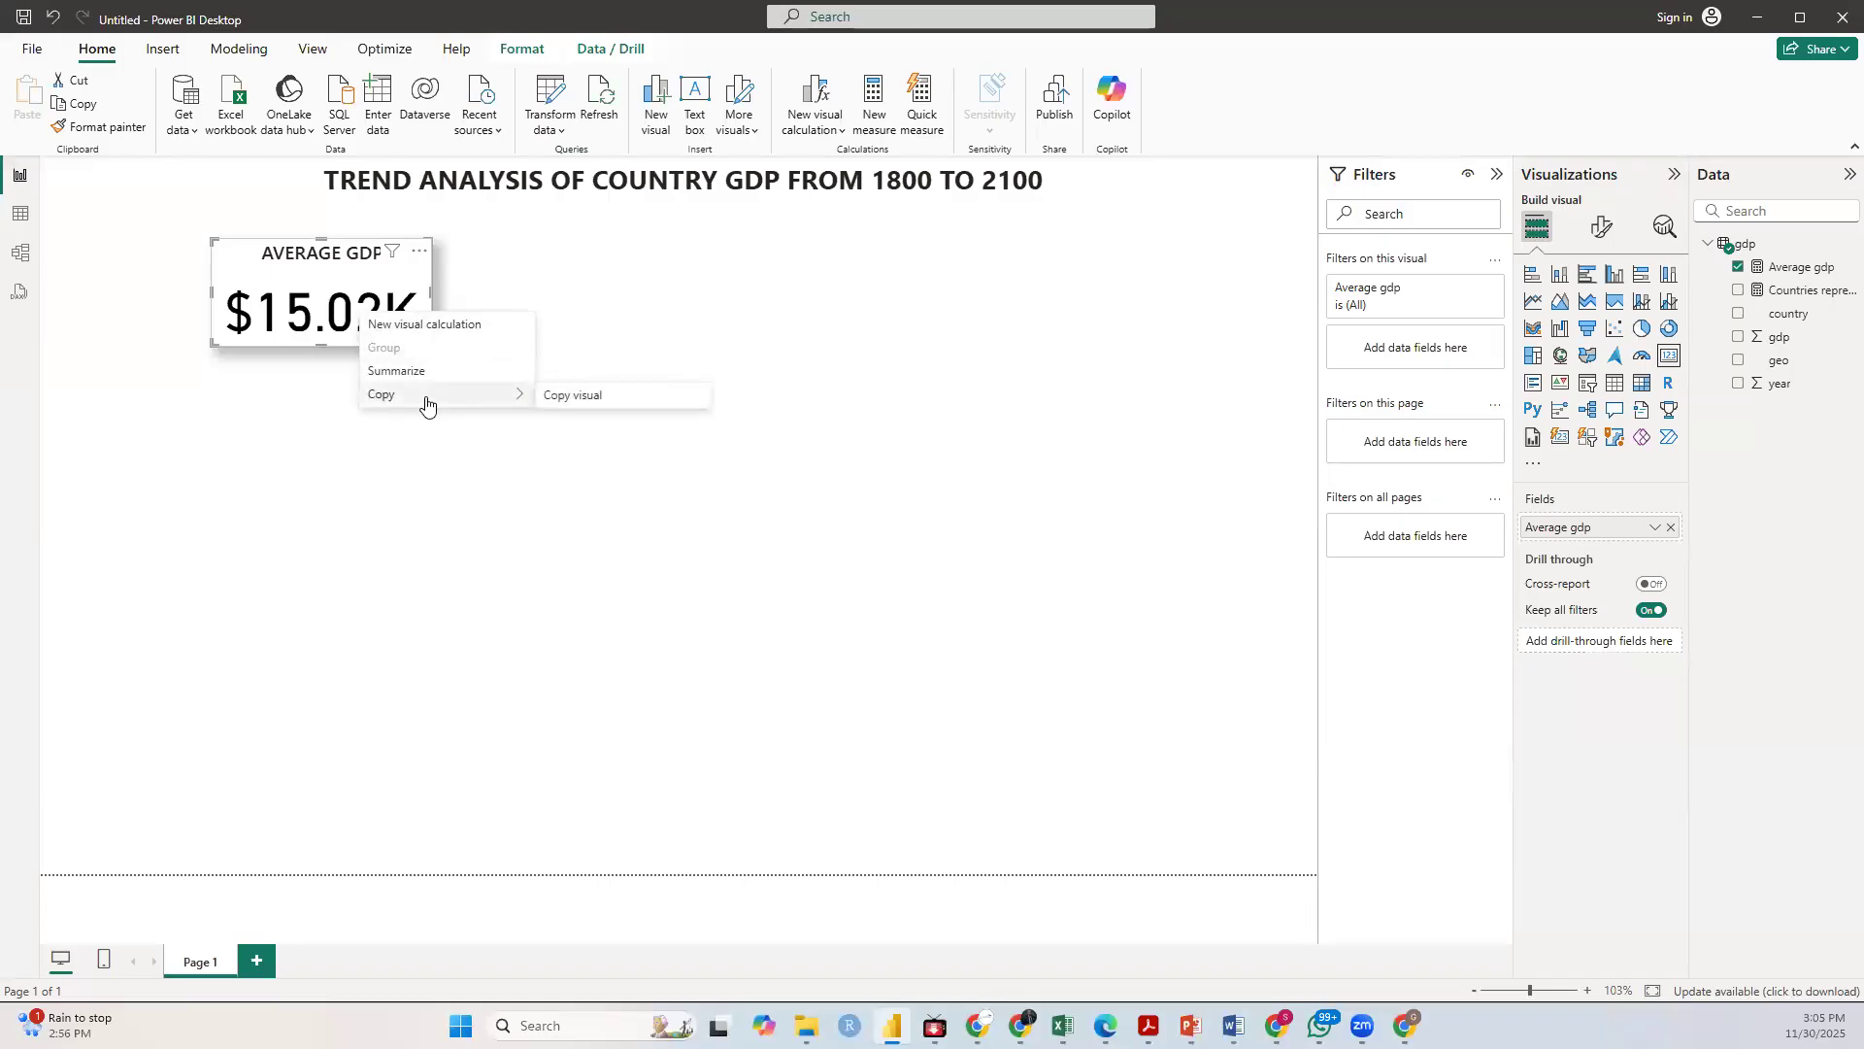
{"action": "left_click", "coordinate": [577, 406]}
{"action": "left_click", "coordinate": [601, 400]}
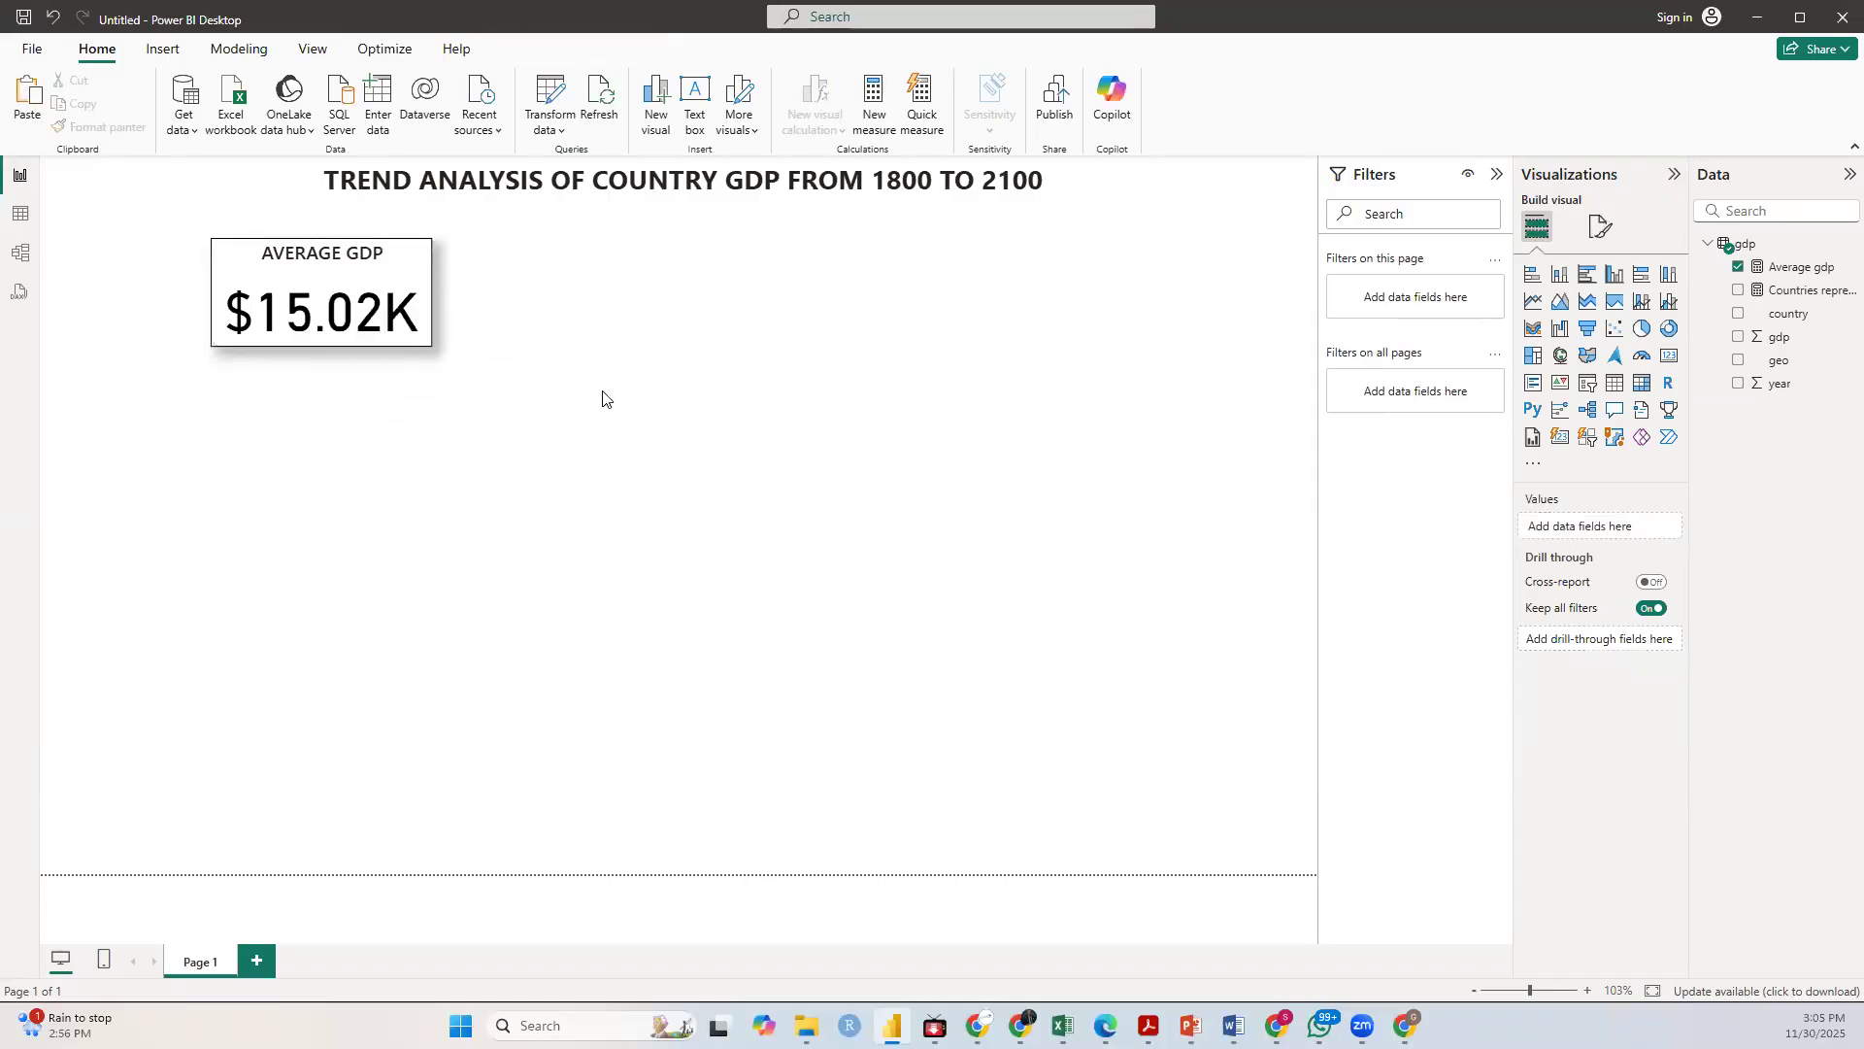
{"action": "key", "text": "ctrl+v"}
{"action": "left_click_drag", "start_coordinate": [336, 315], "coordinate": [582, 315]}
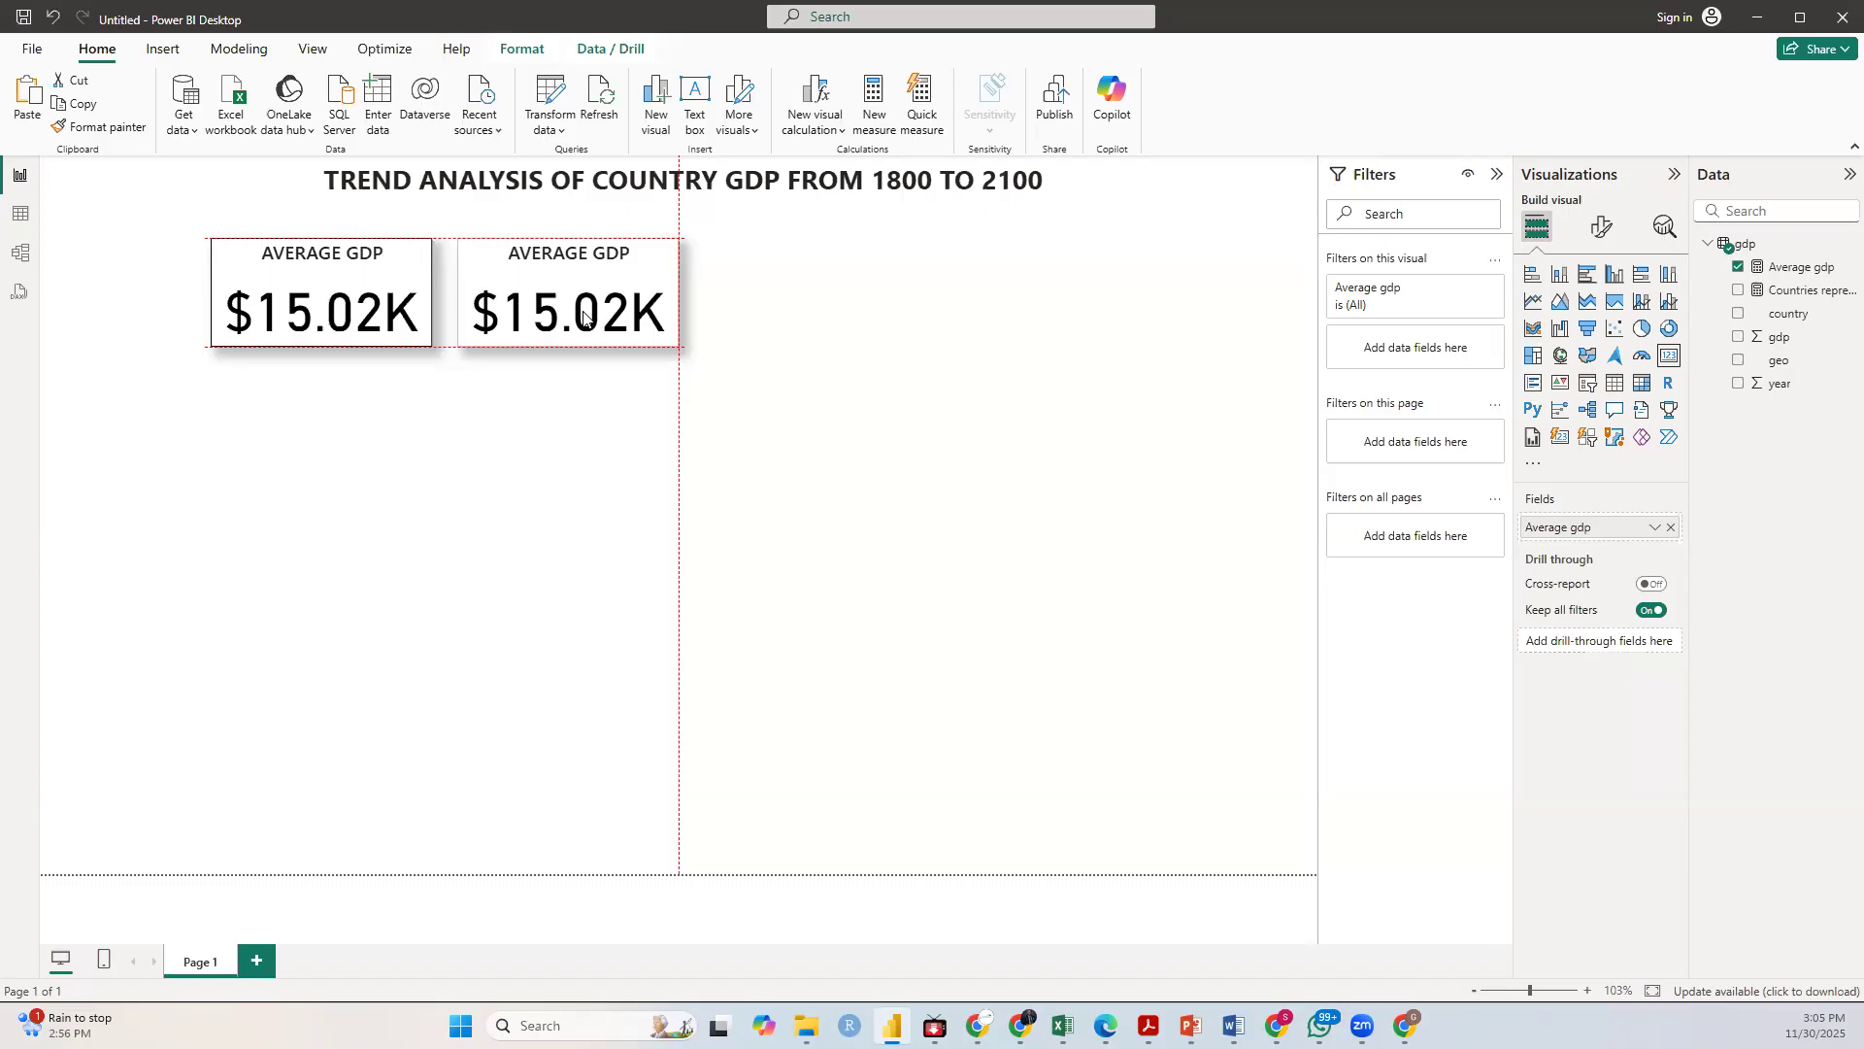
{"action": "left_click_drag", "start_coordinate": [583, 316], "coordinate": [583, 316]}
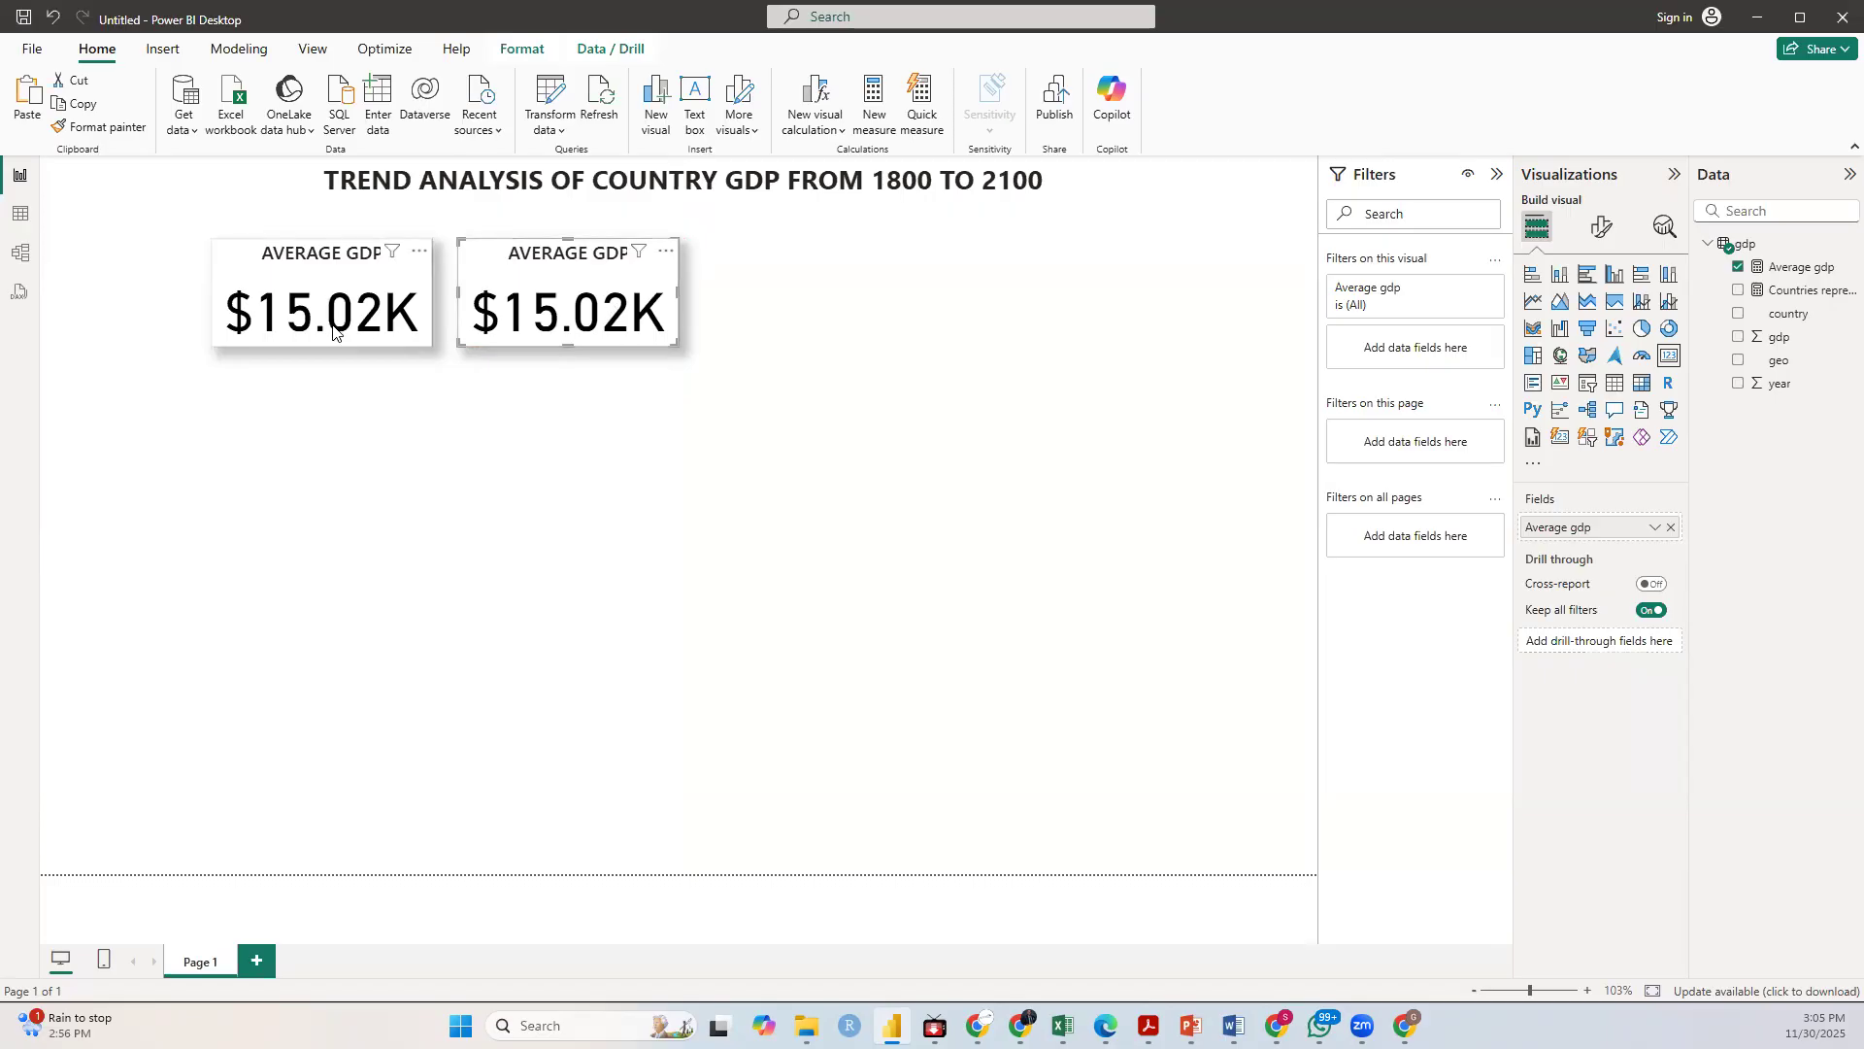
Step: Paste two more copies of the AVERAGE GDP card and line them up to complete a row of four cards
{"action": "right_click", "coordinate": [545, 316]}
{"action": "mouse_move", "coordinate": [611, 392]}
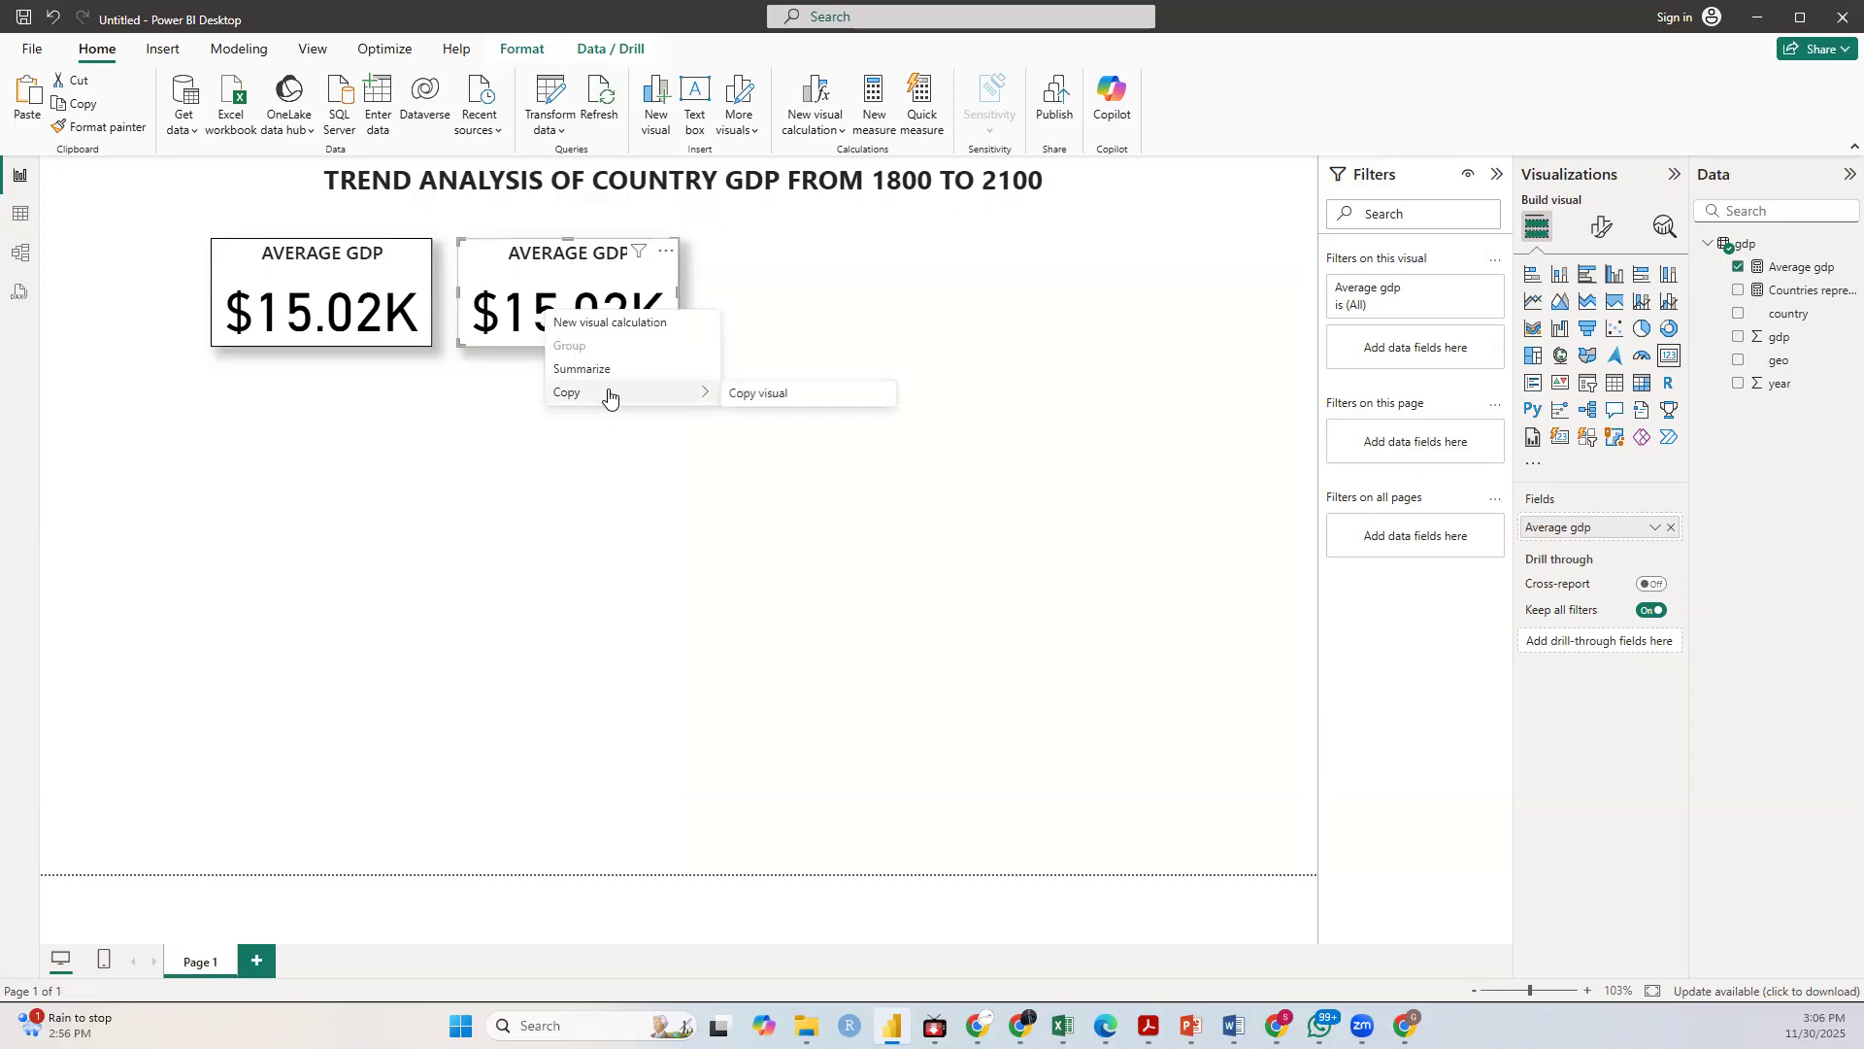
{"action": "left_click", "coordinate": [757, 402]}
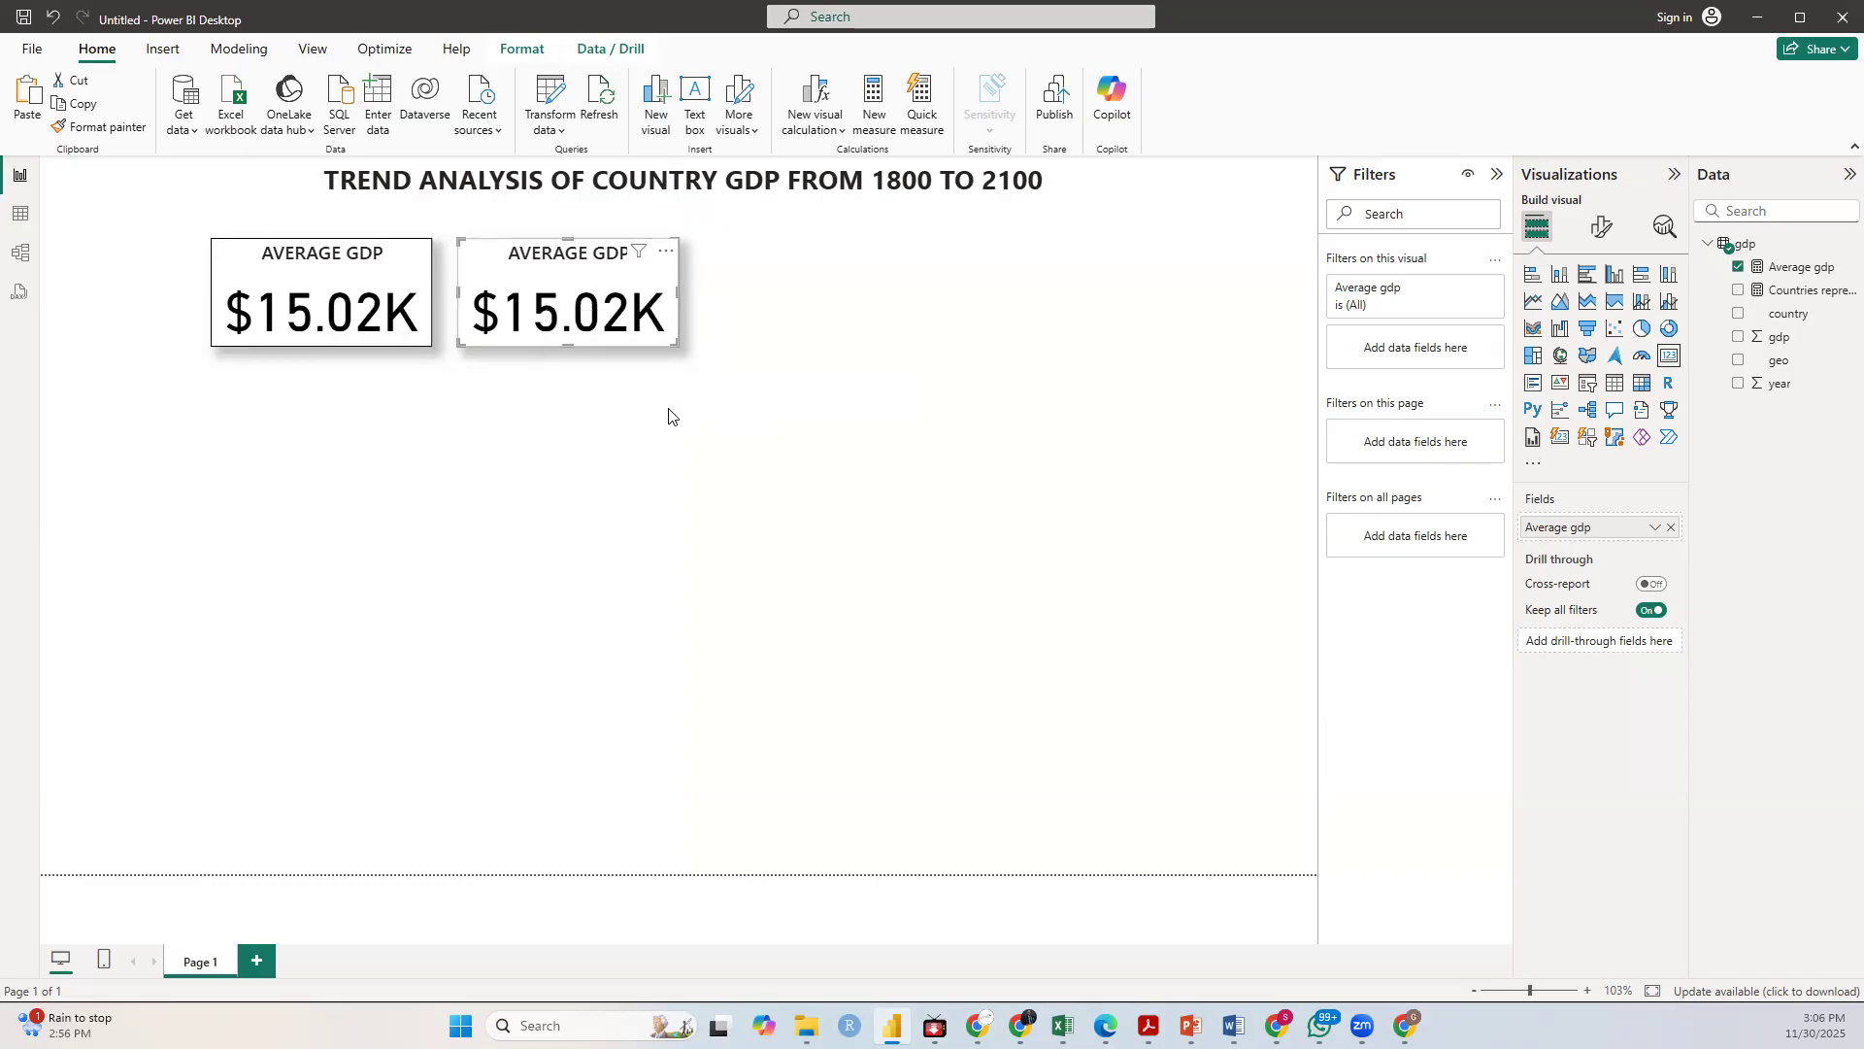
{"action": "key", "text": "ctrl+v"}
{"action": "left_click_drag", "start_coordinate": [565, 329], "coordinate": [801, 325]}
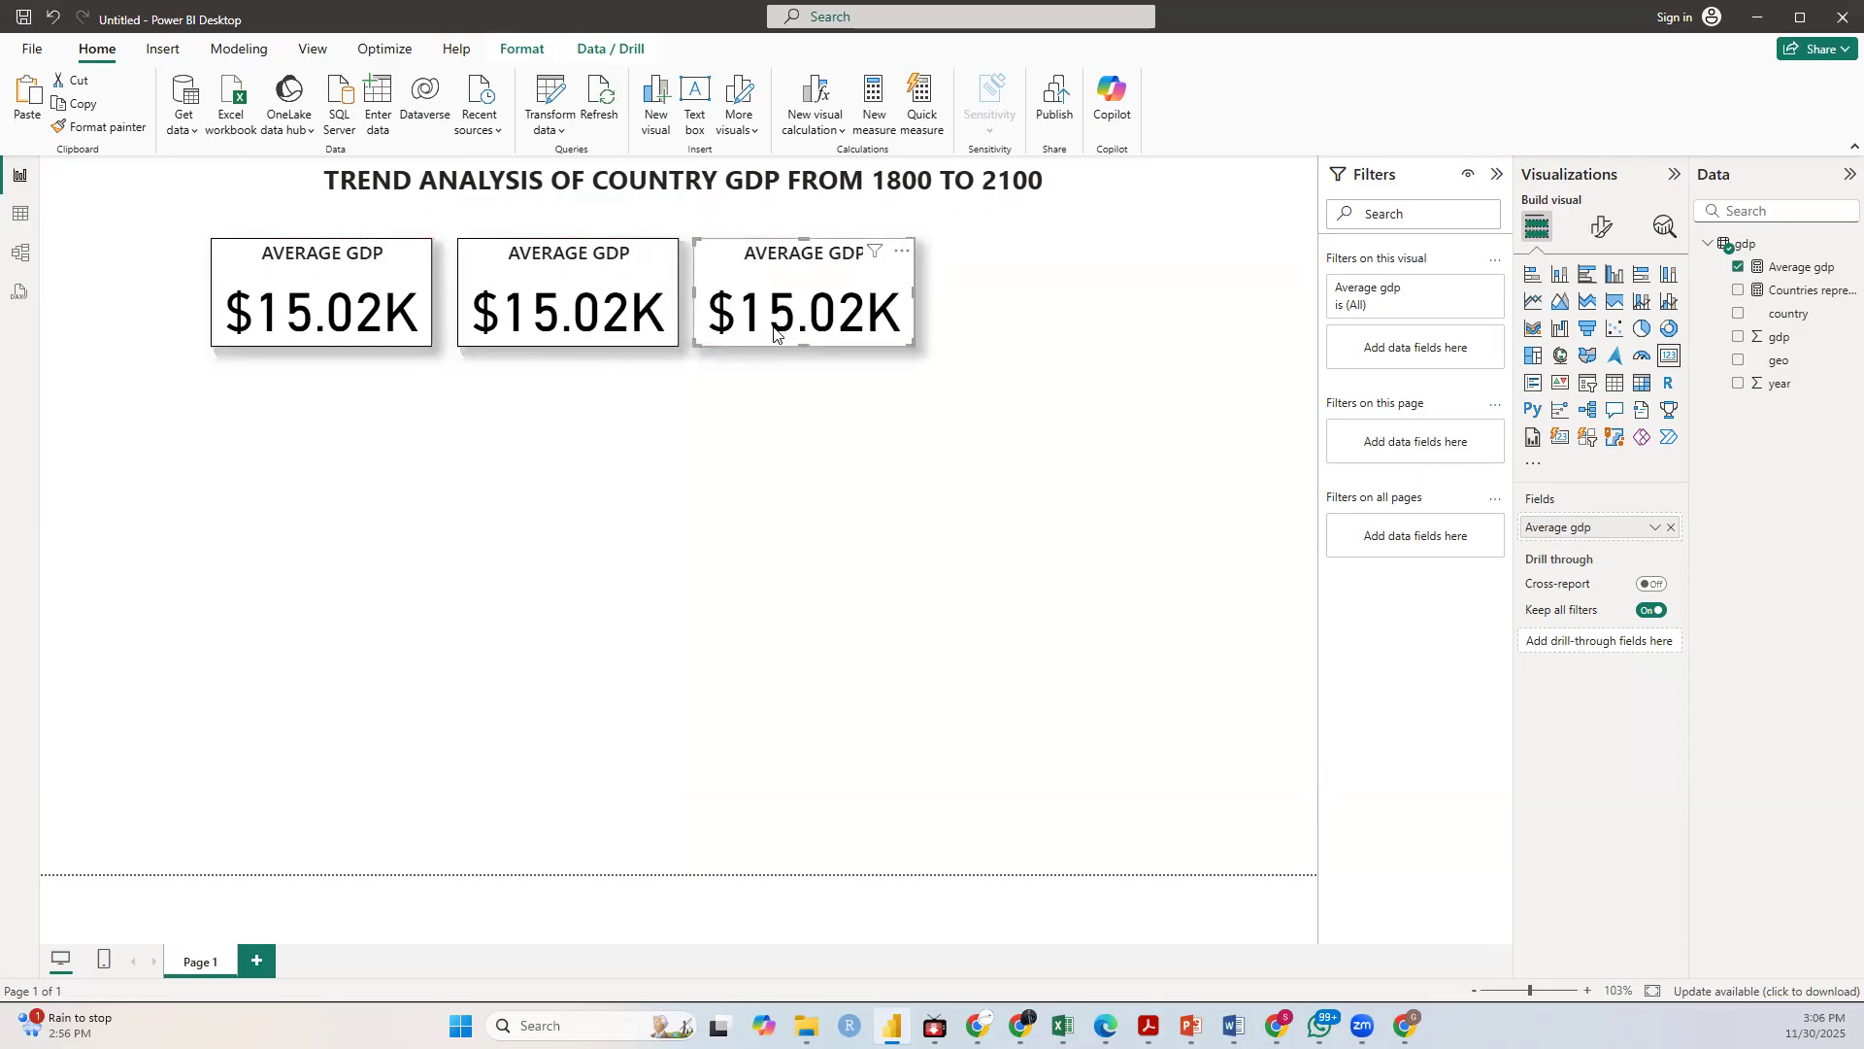
{"action": "key", "text": "ctrl+v"}
{"action": "left_click_drag", "start_coordinate": [542, 307], "coordinate": [1012, 308]}
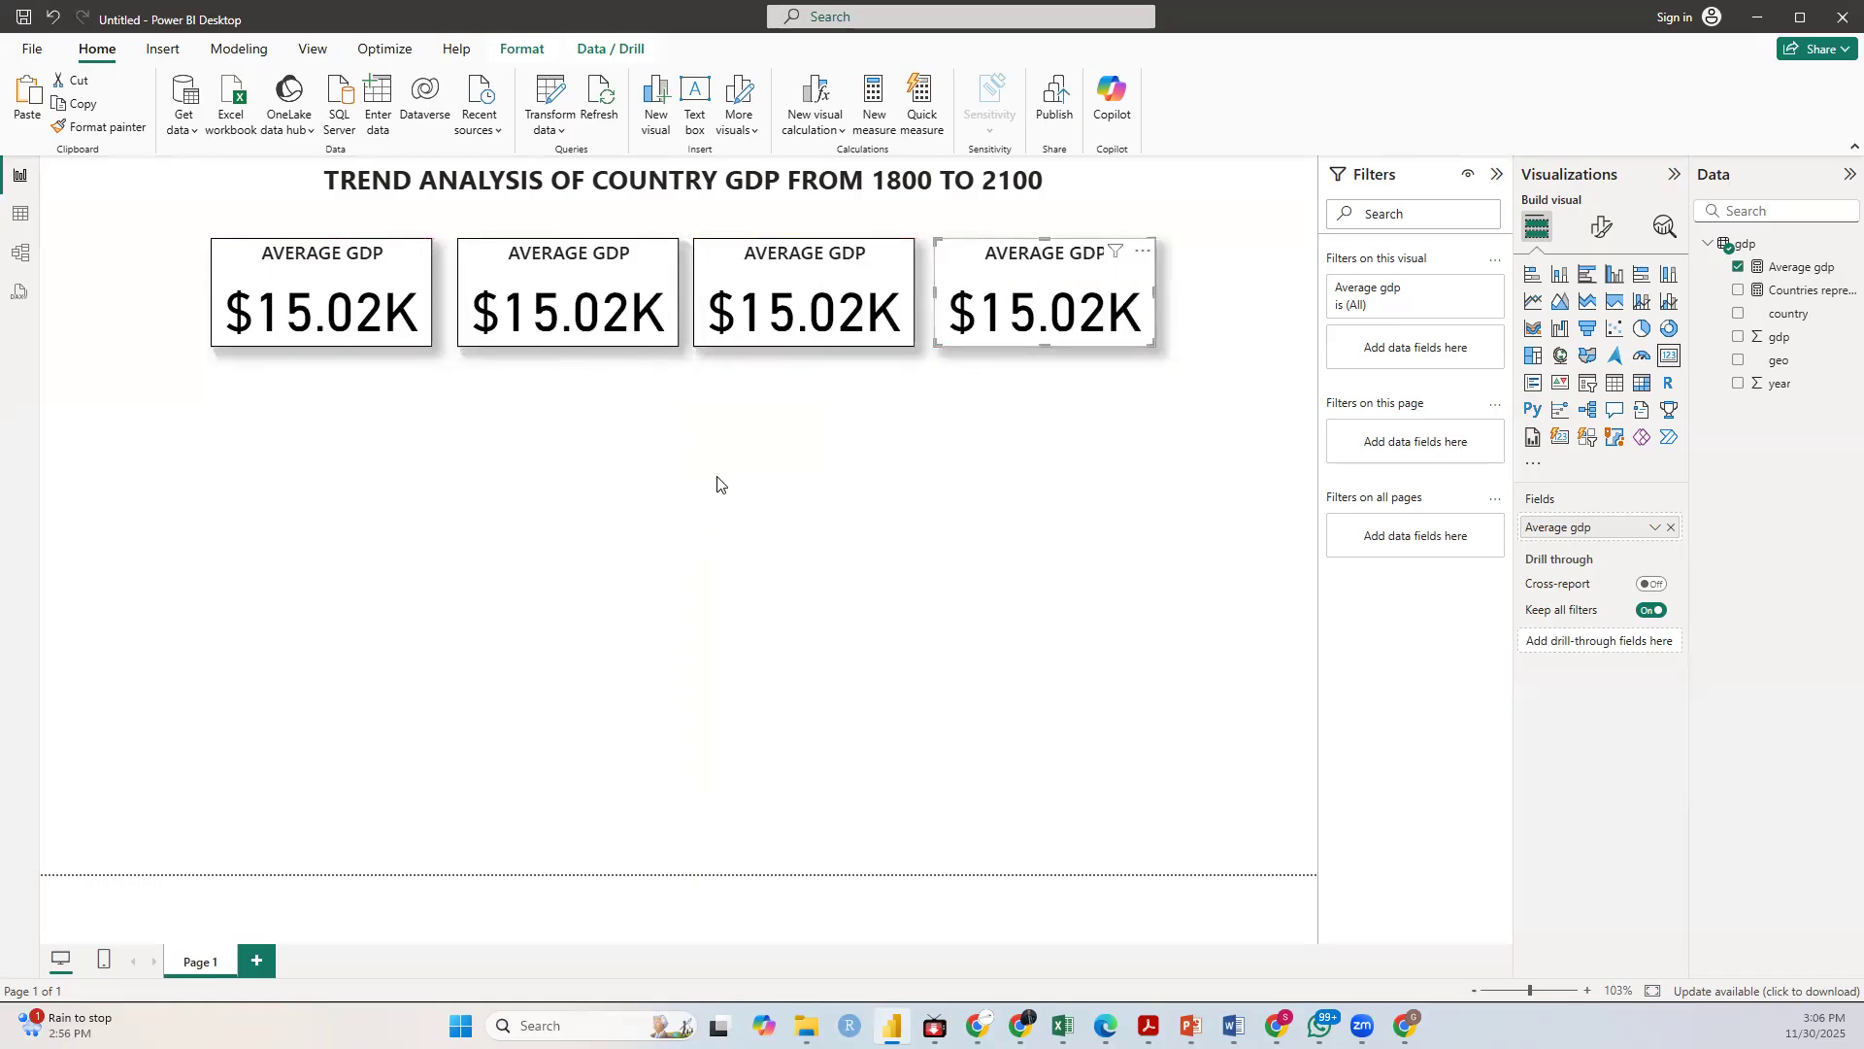
{"action": "left_click", "coordinate": [455, 486]}
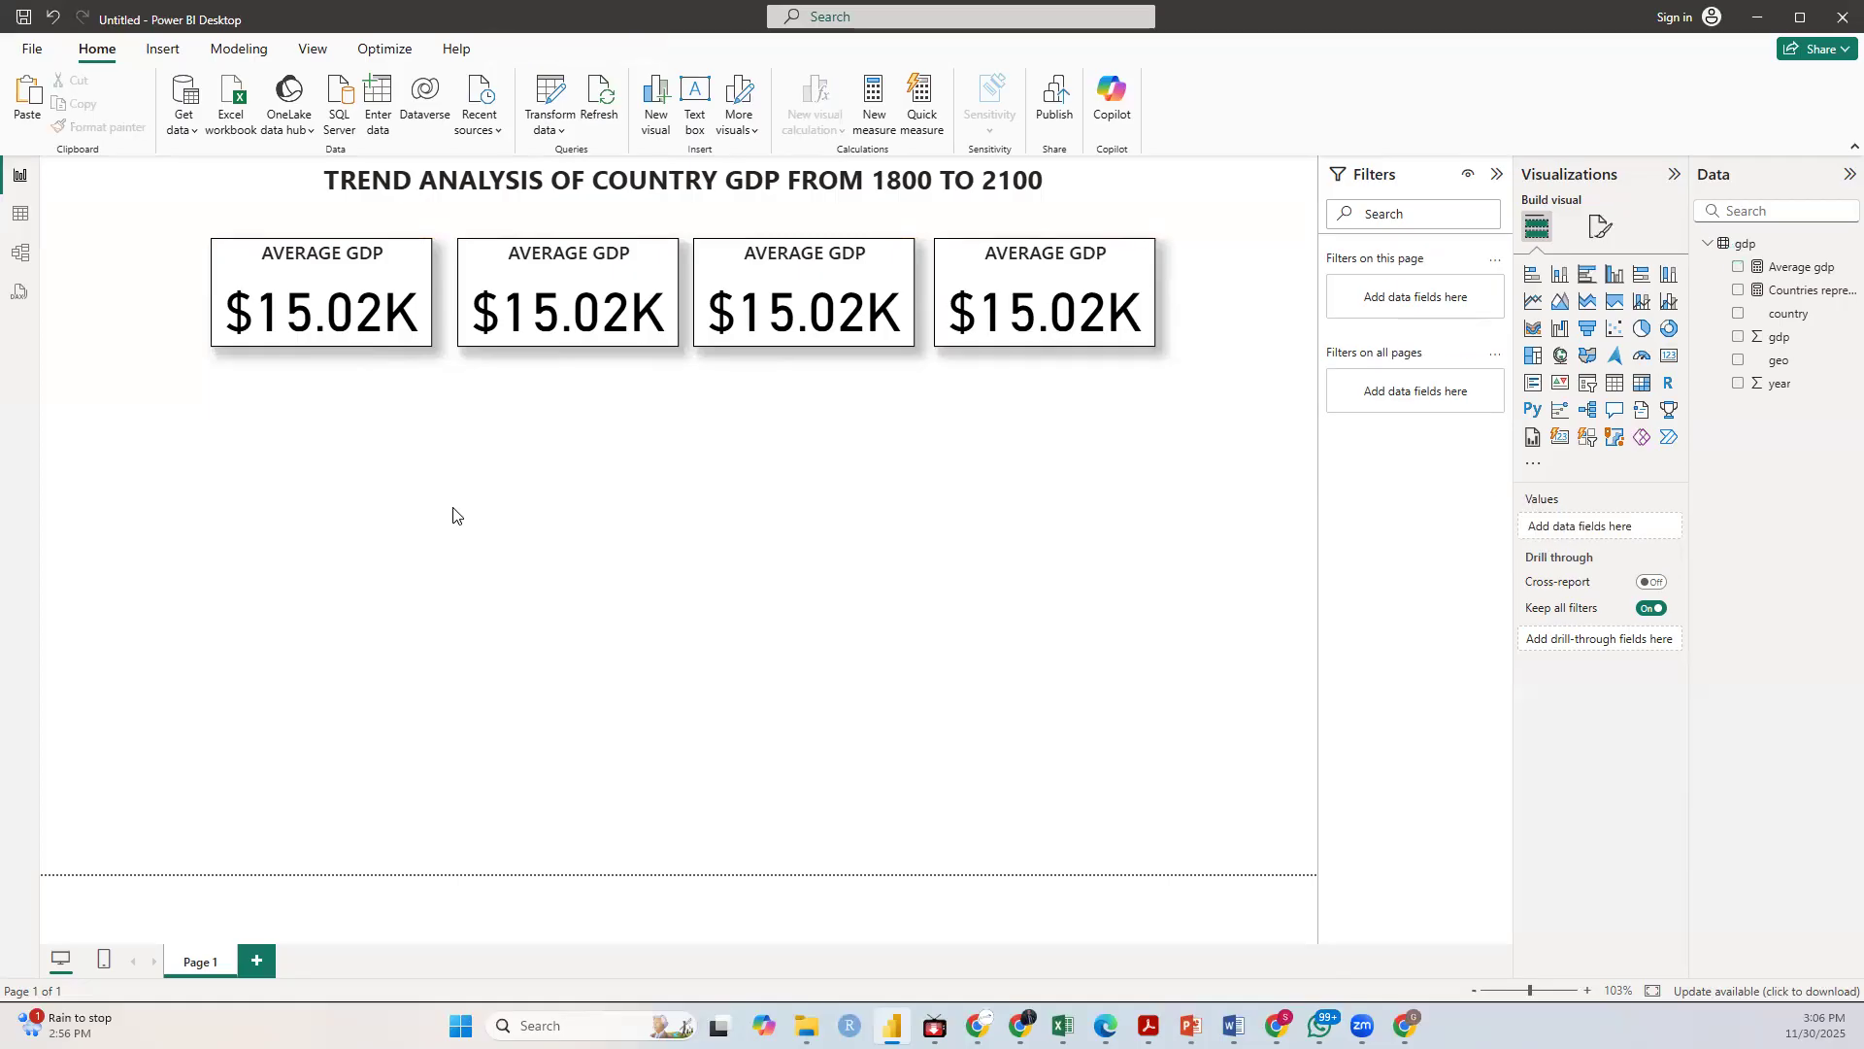
Step: Replace the measure in the second card with Countries represented
{"action": "left_click", "coordinate": [556, 280]}
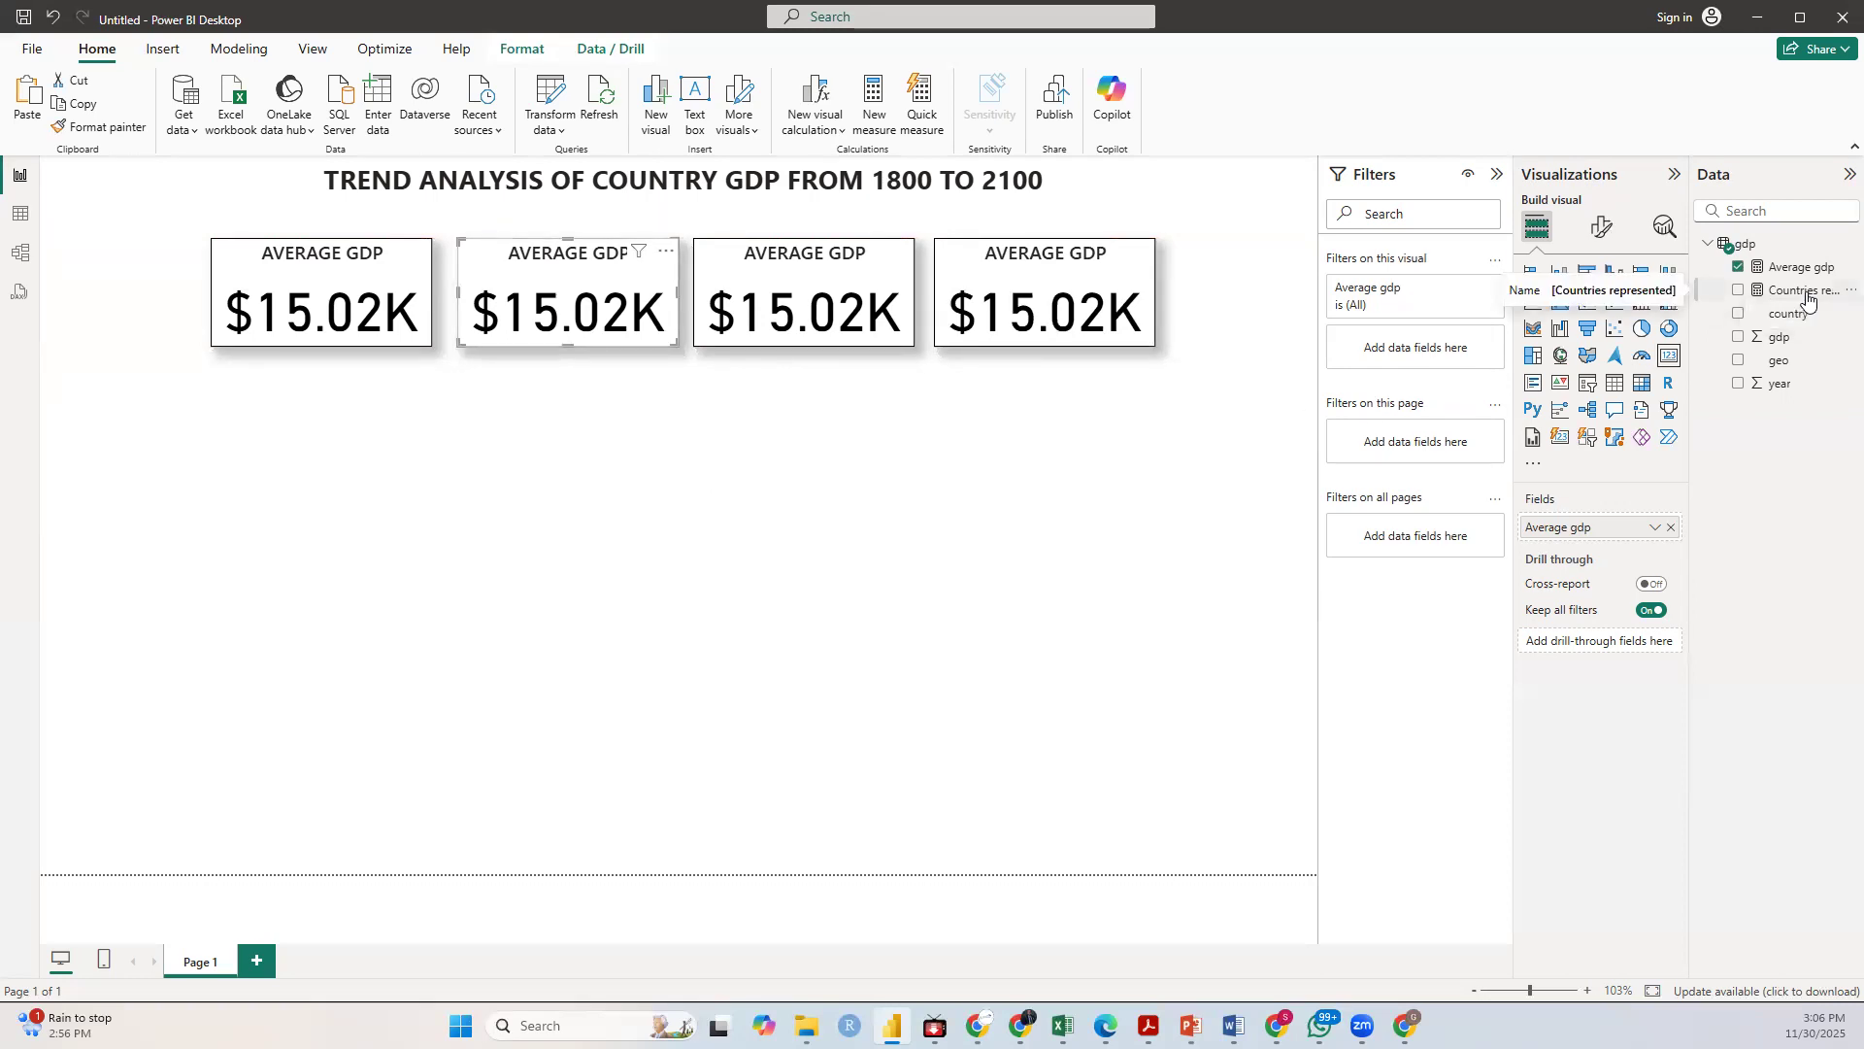
{"action": "left_click_drag", "start_coordinate": [1808, 299], "coordinate": [1641, 540]}
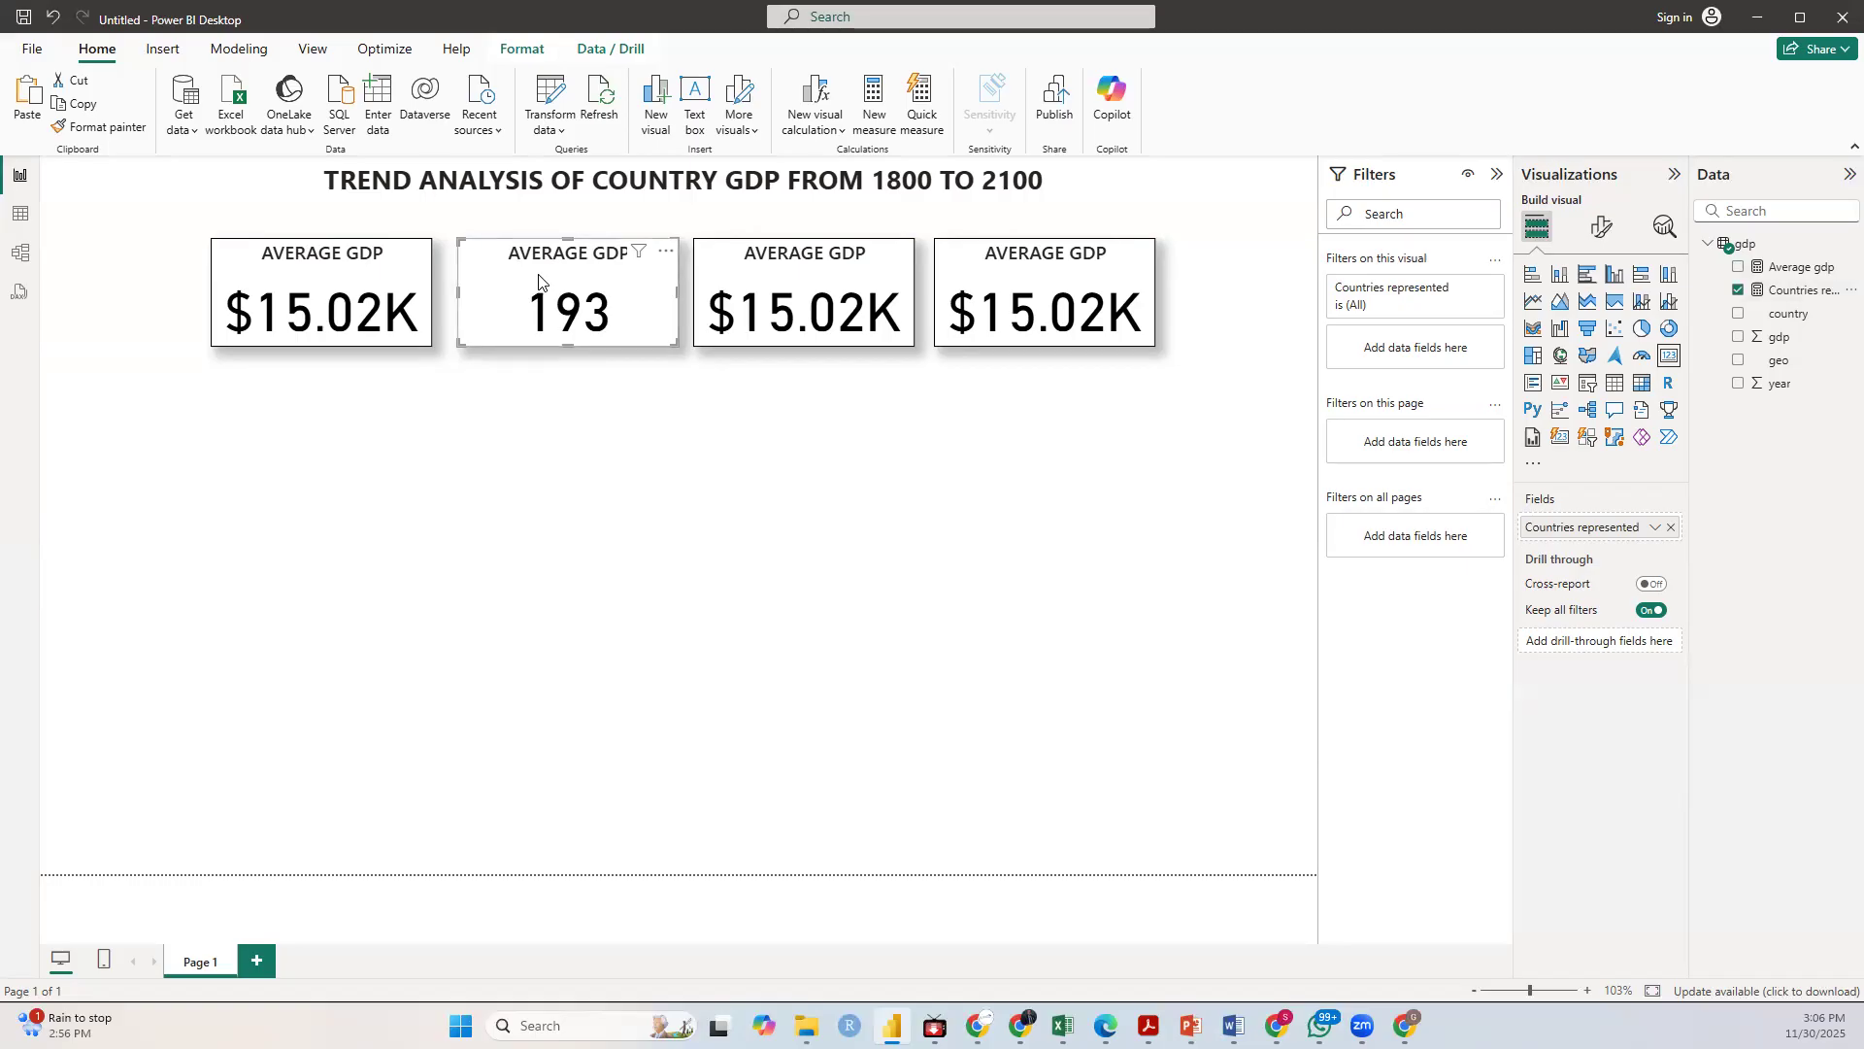
Step: Change the second card's title to COUNTRIES REPRESENTED and set the title font size to 13
{"action": "left_click", "coordinate": [1602, 227]}
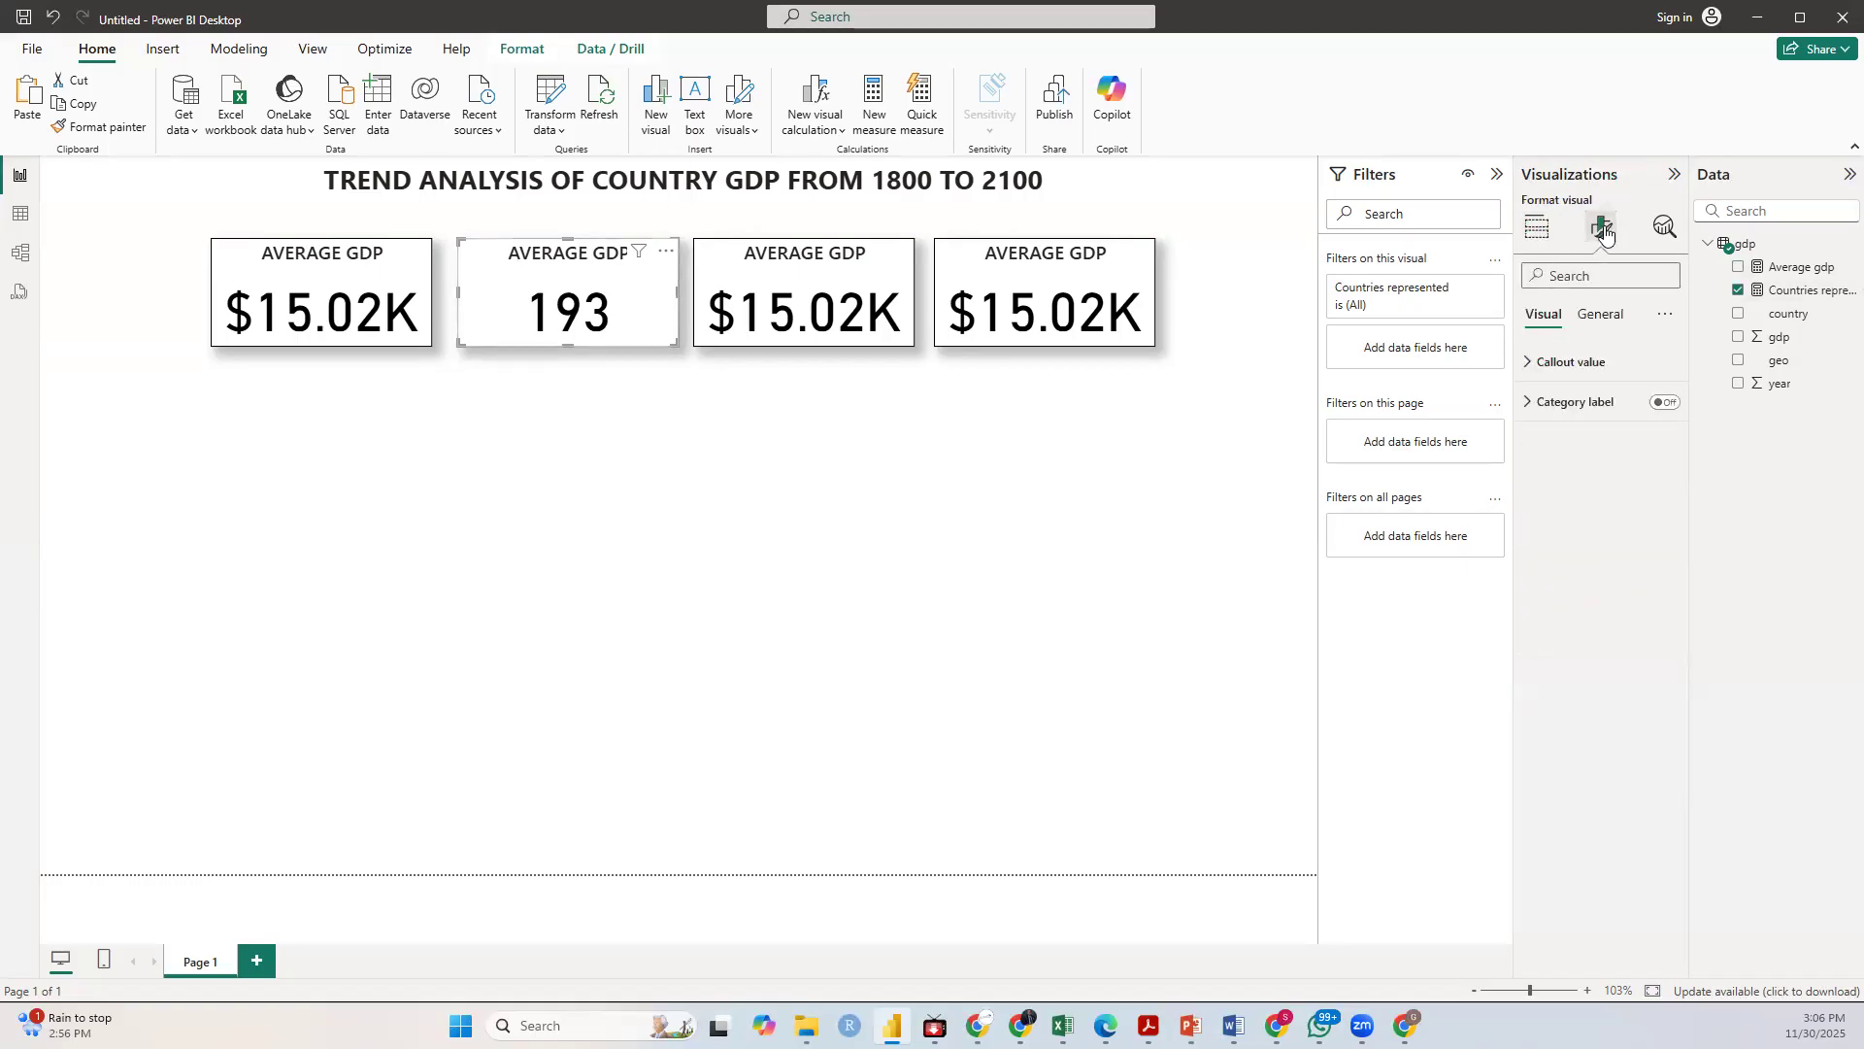
{"action": "left_click", "coordinate": [1600, 317]}
{"action": "left_click", "coordinate": [1583, 411]}
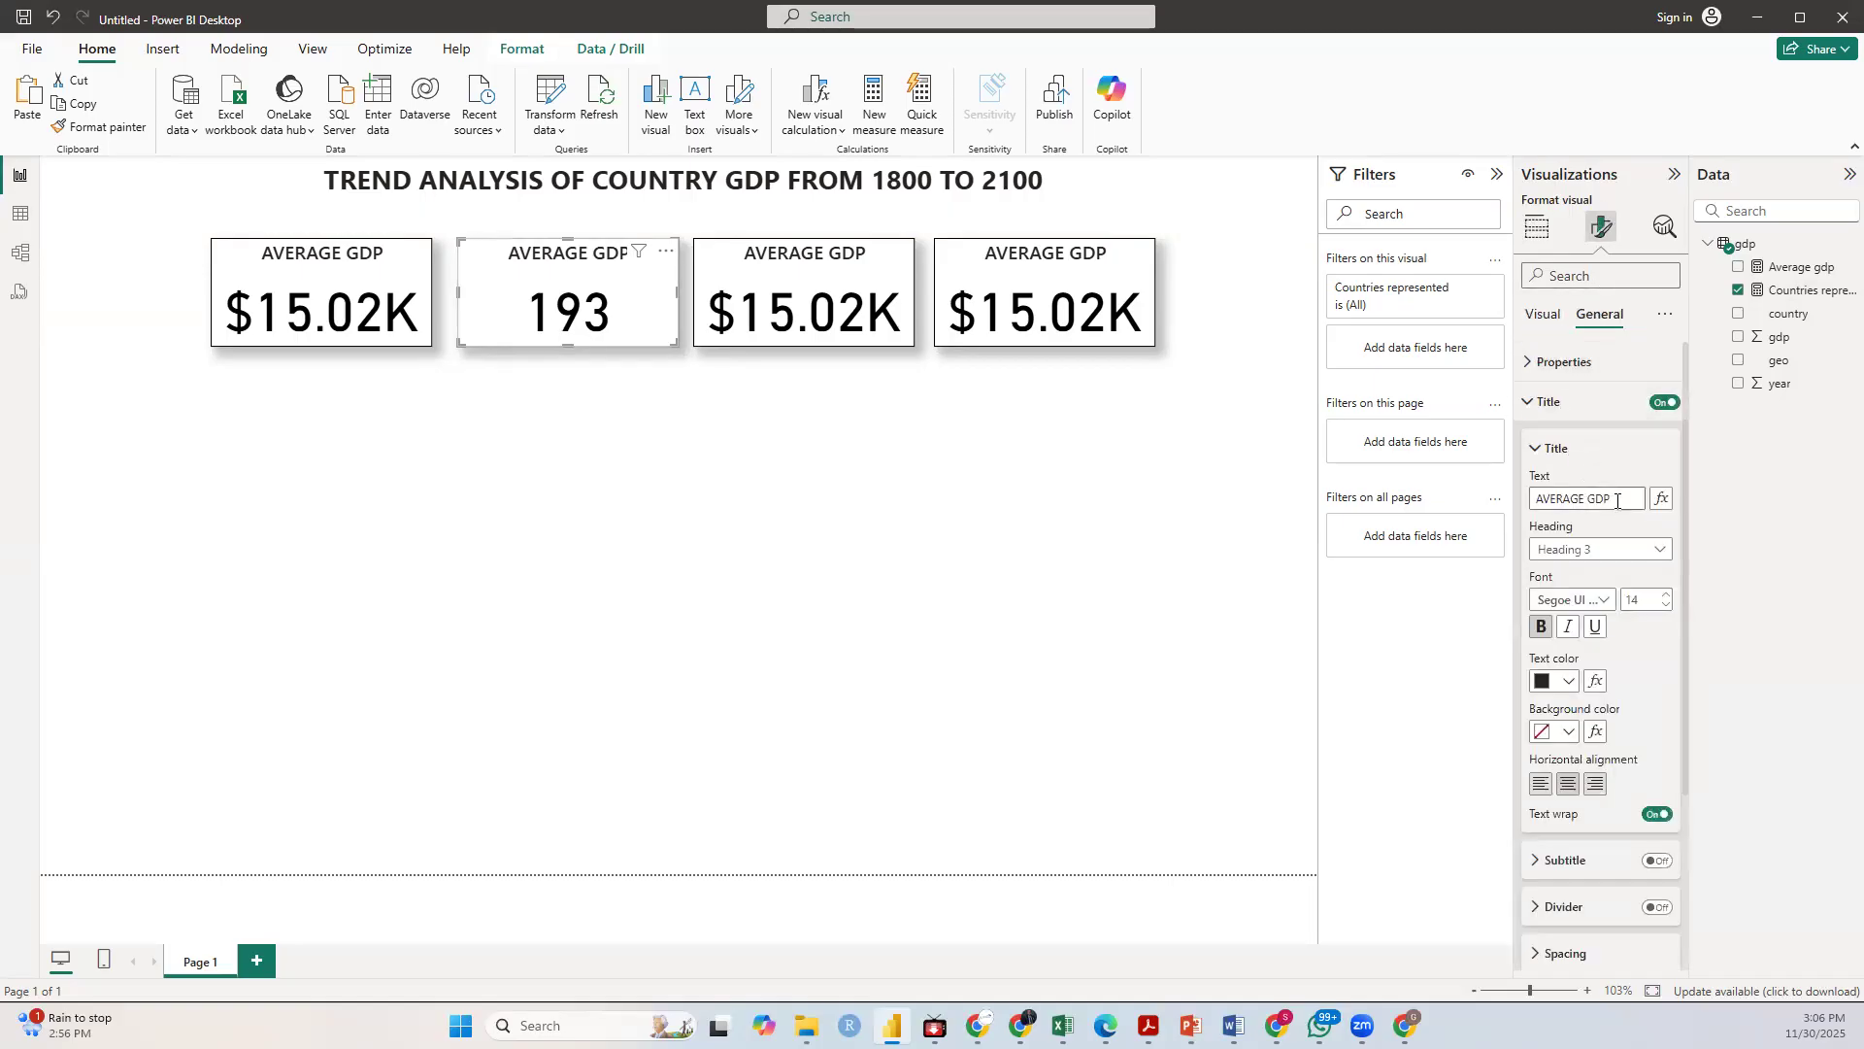
{"action": "left_click_drag", "start_coordinate": [1612, 499], "coordinate": [1540, 500]}
{"action": "type", "text": "COUNTRIES REPRESENTED"}
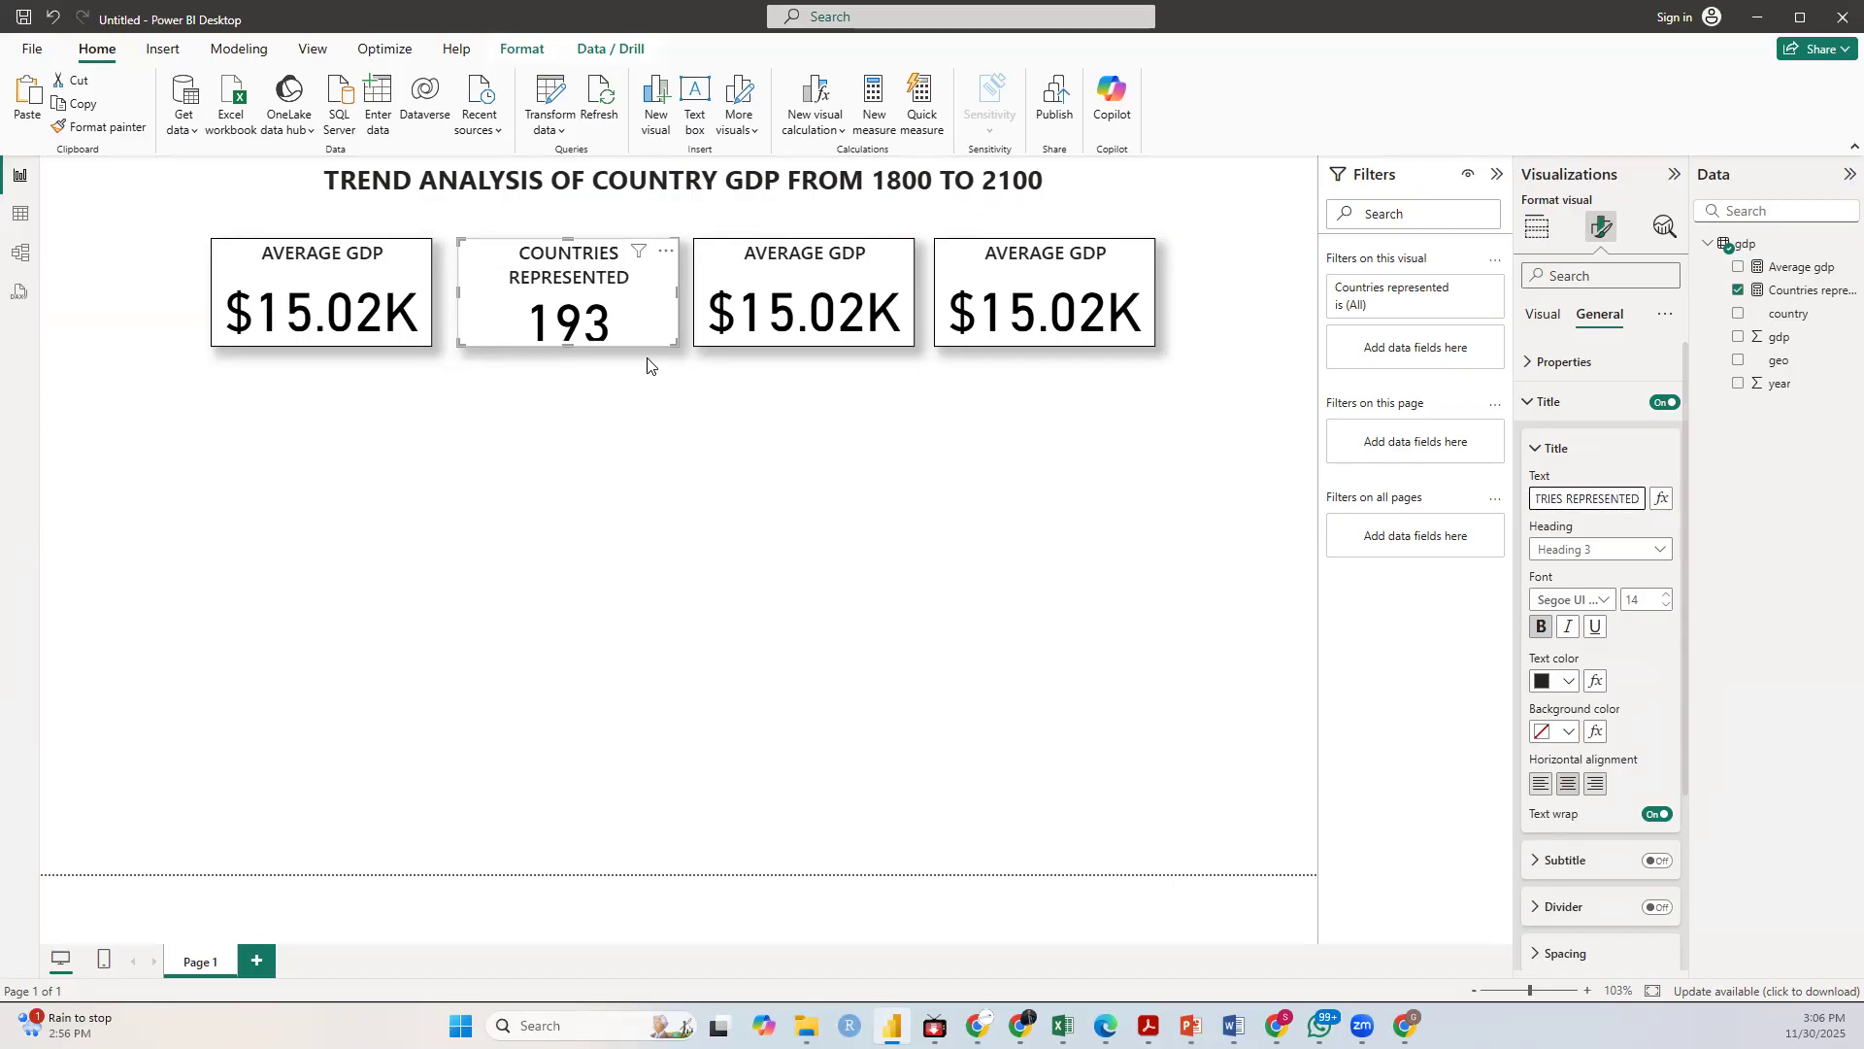
{"action": "left_click", "coordinate": [1665, 606]}
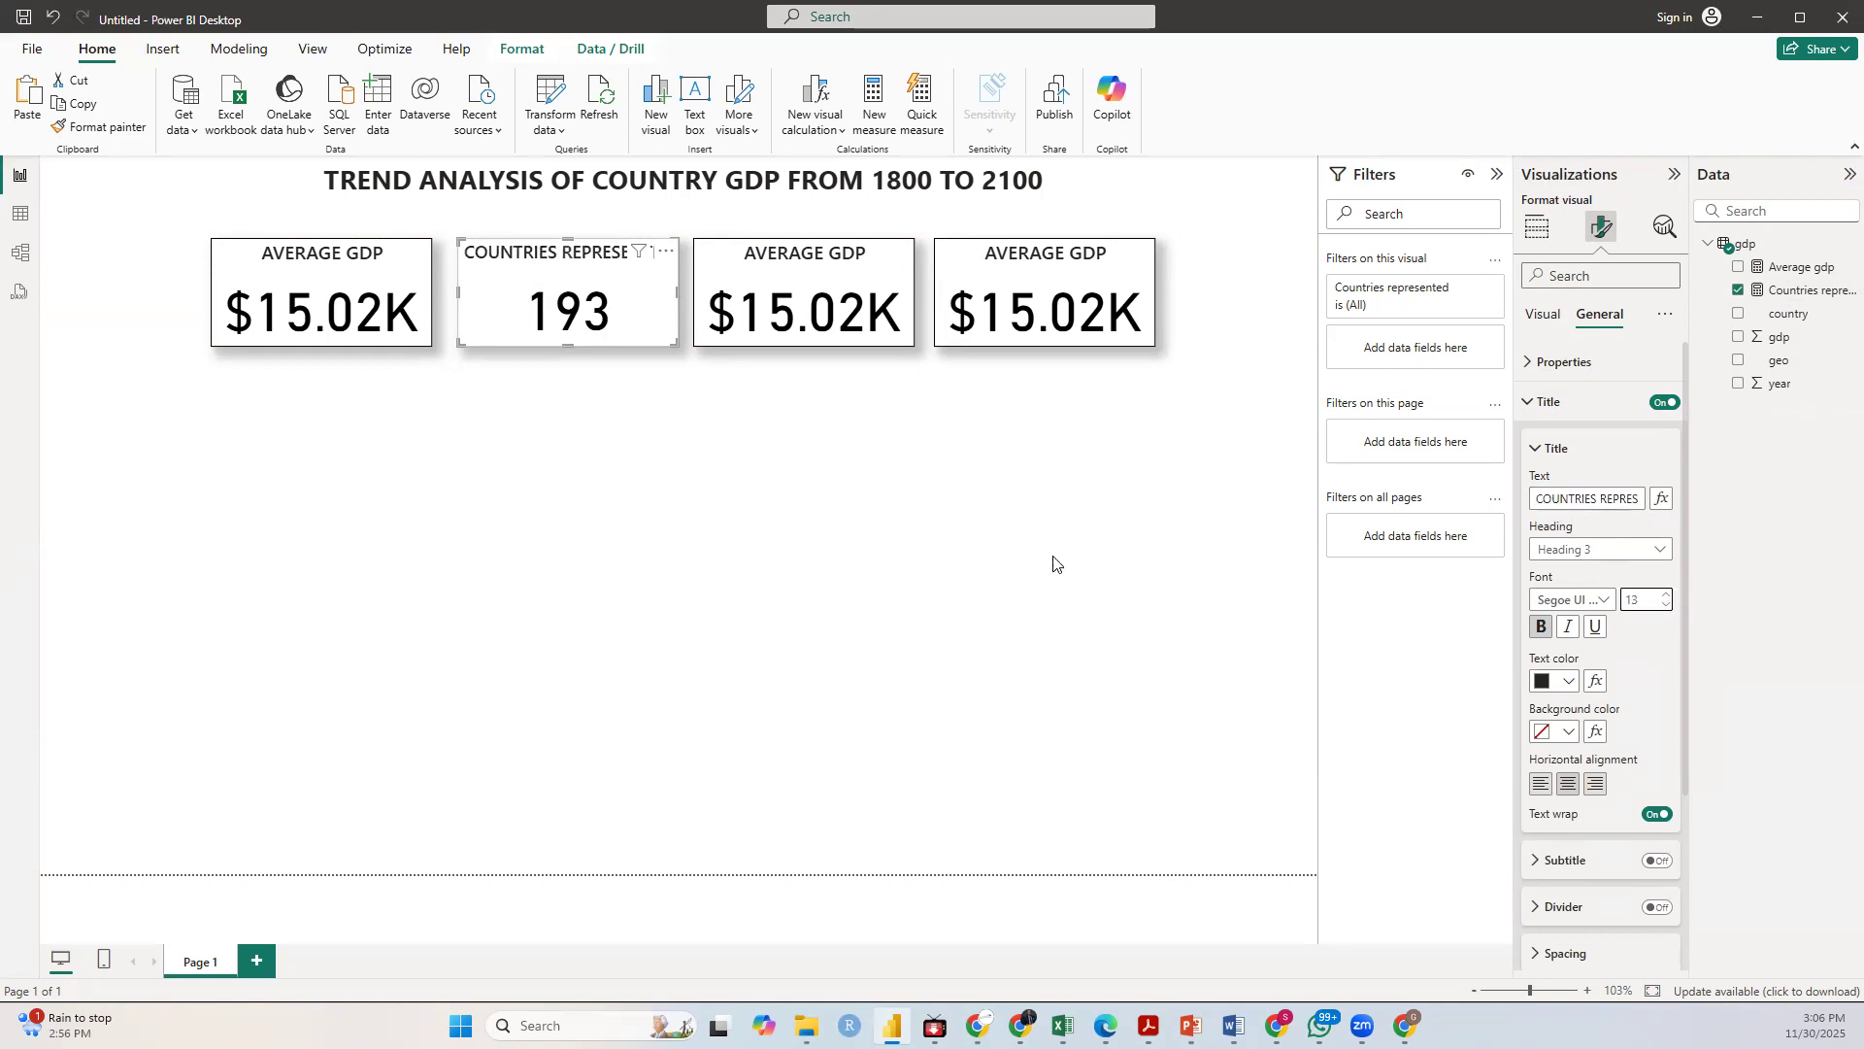
{"action": "left_click", "coordinate": [524, 460]}
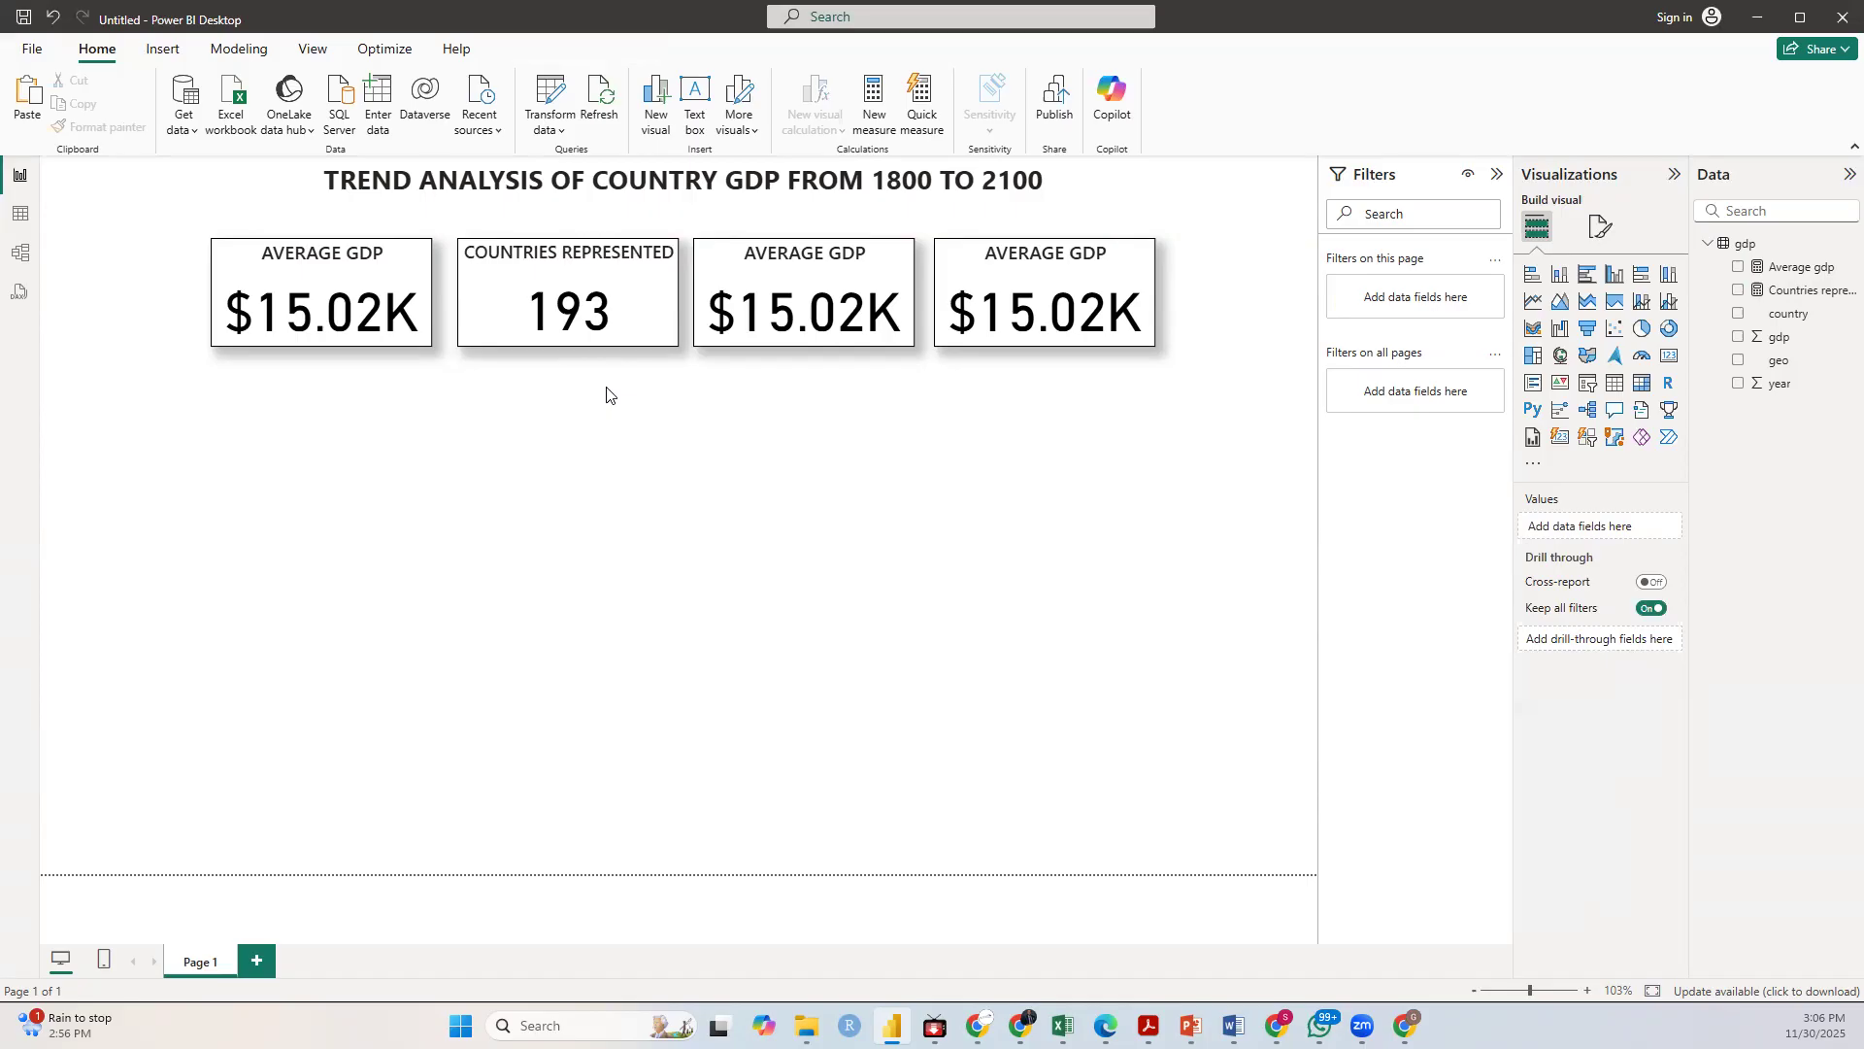
Step: Review the COUNTRIES REPRESENTED card's effects and size properties, then deselect the card
{"action": "left_click", "coordinate": [610, 299]}
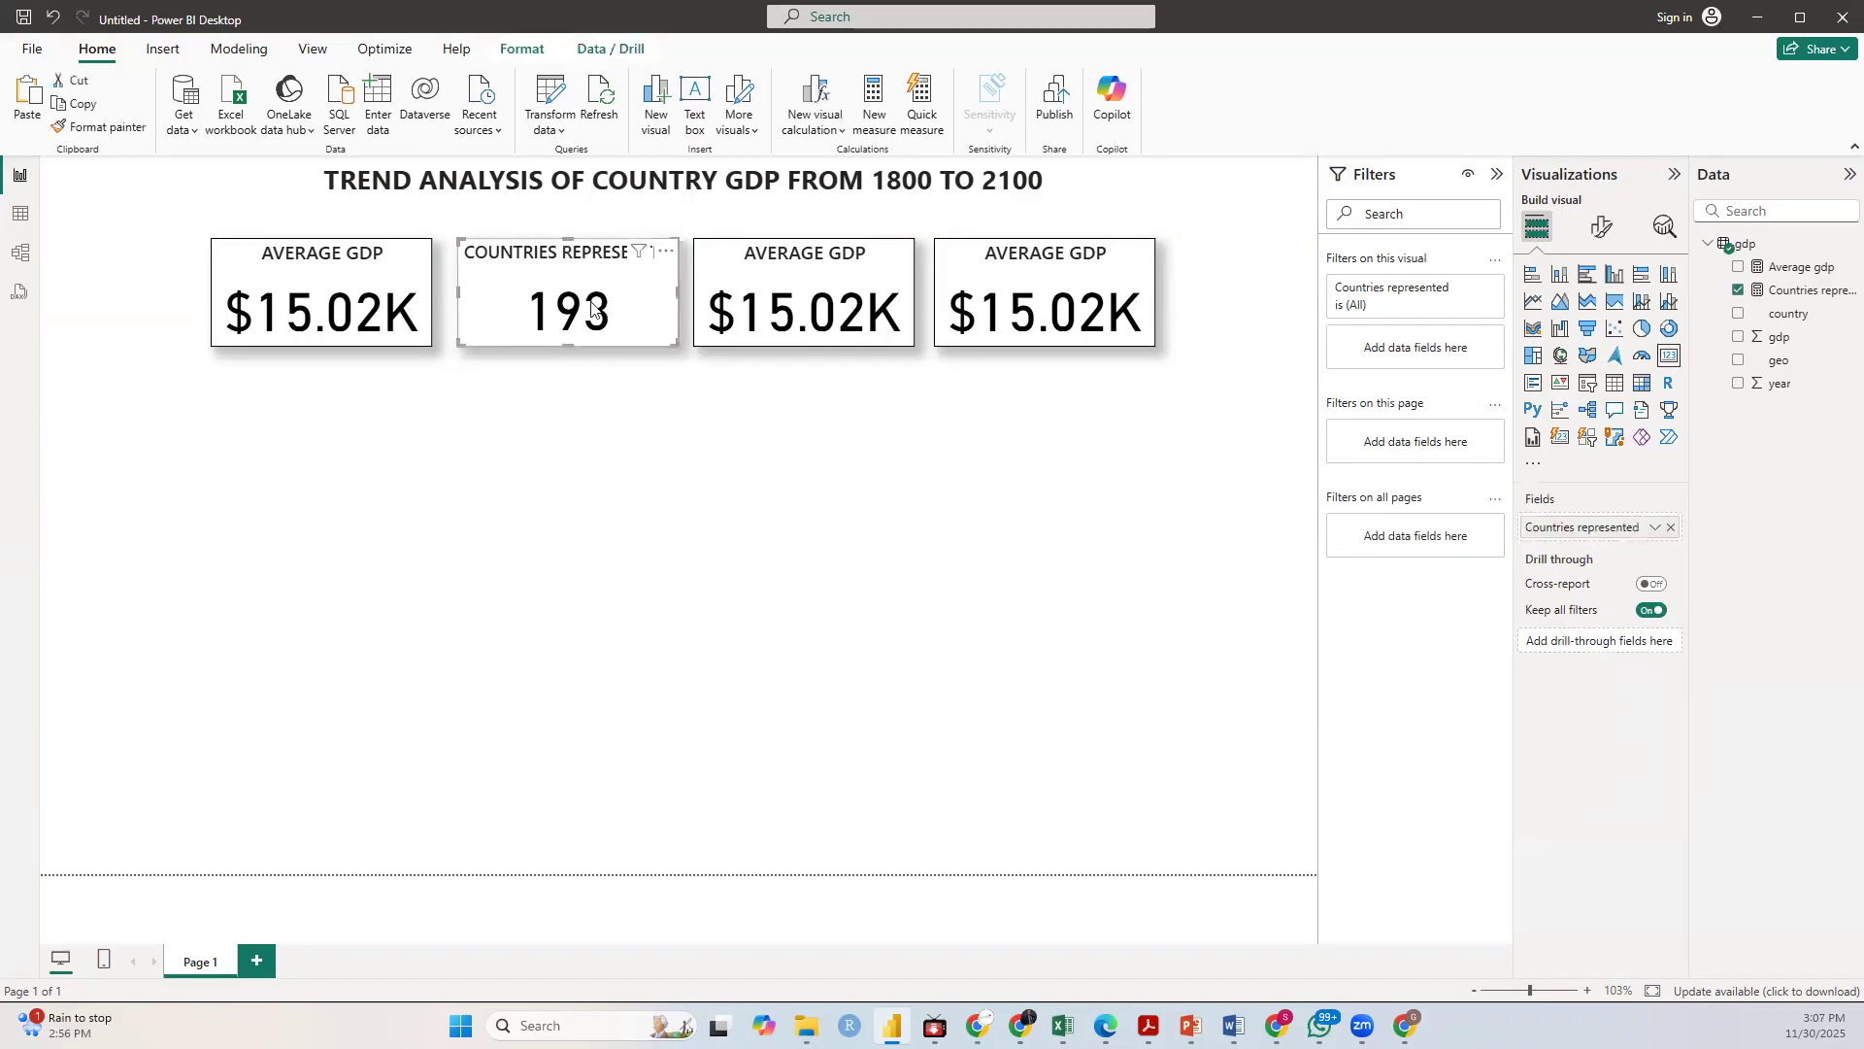
{"action": "left_click", "coordinate": [1602, 231]}
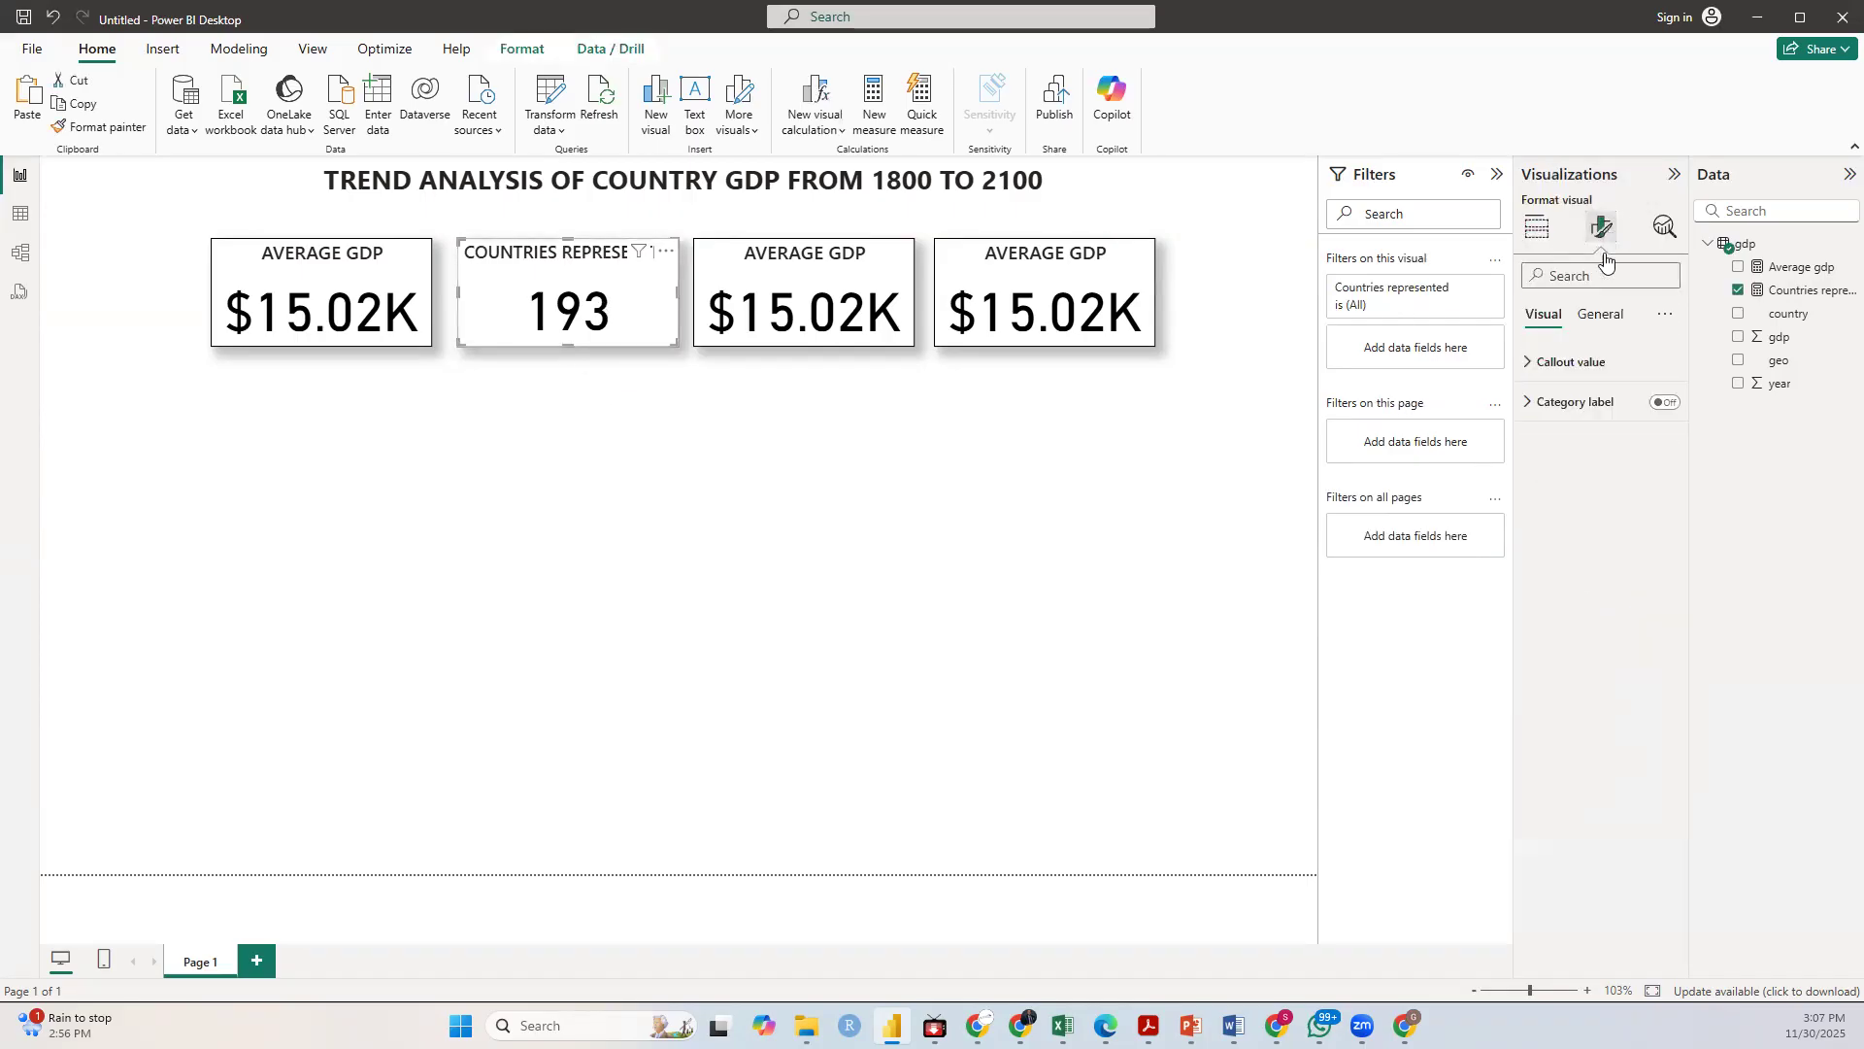
{"action": "left_click", "coordinate": [1600, 314]}
{"action": "left_click", "coordinate": [1551, 439]}
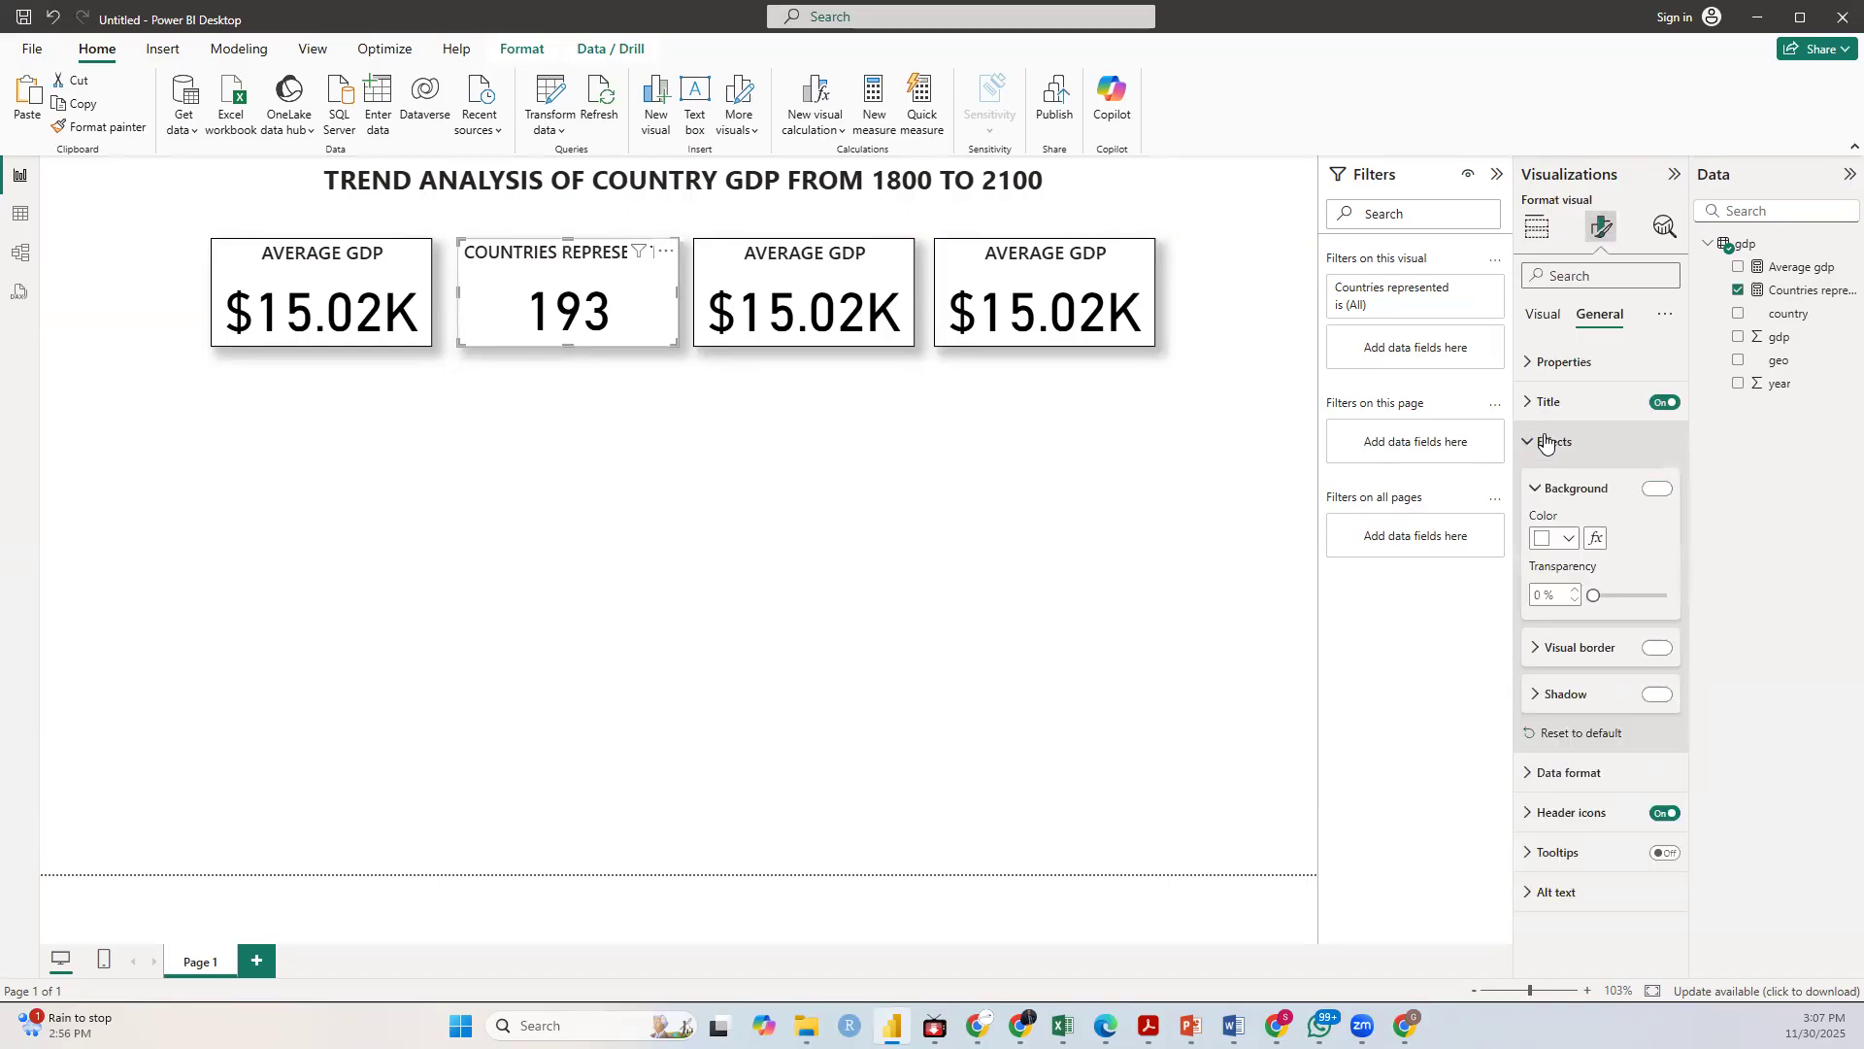
{"action": "left_click", "coordinate": [1545, 441]}
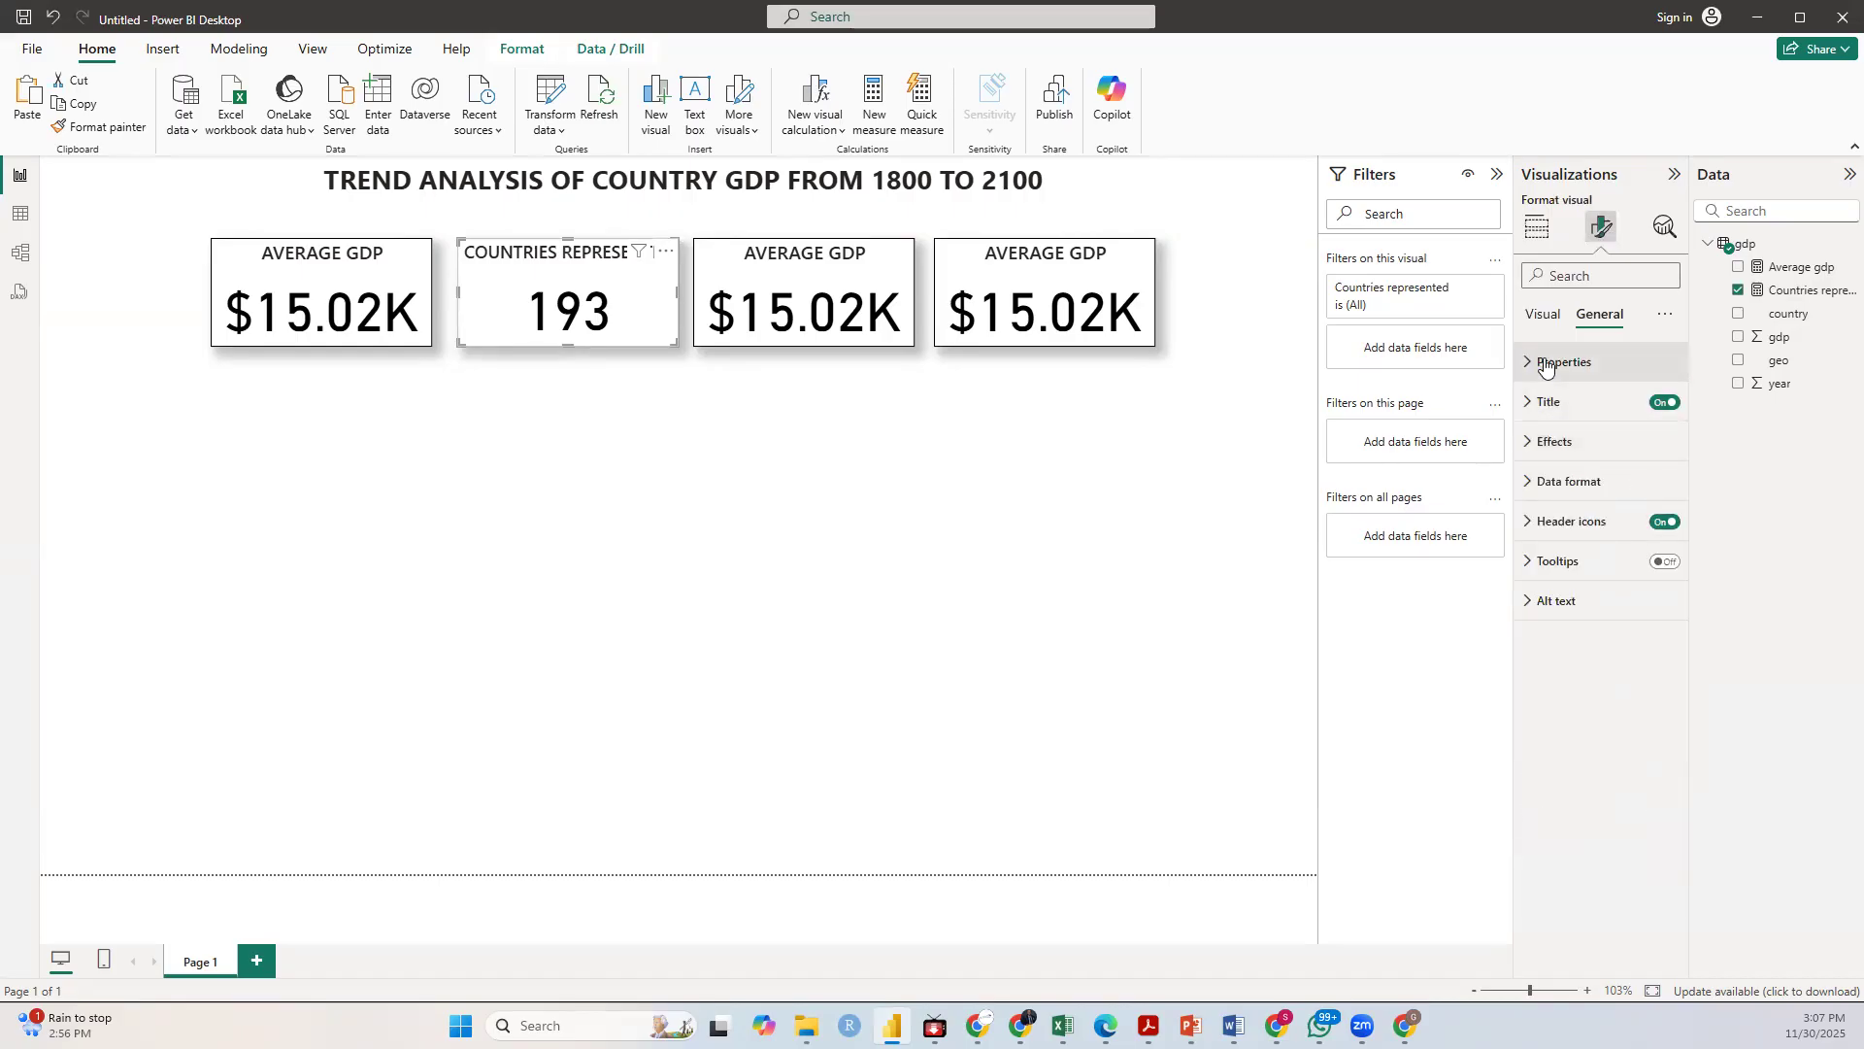
{"action": "left_click", "coordinate": [1558, 361]}
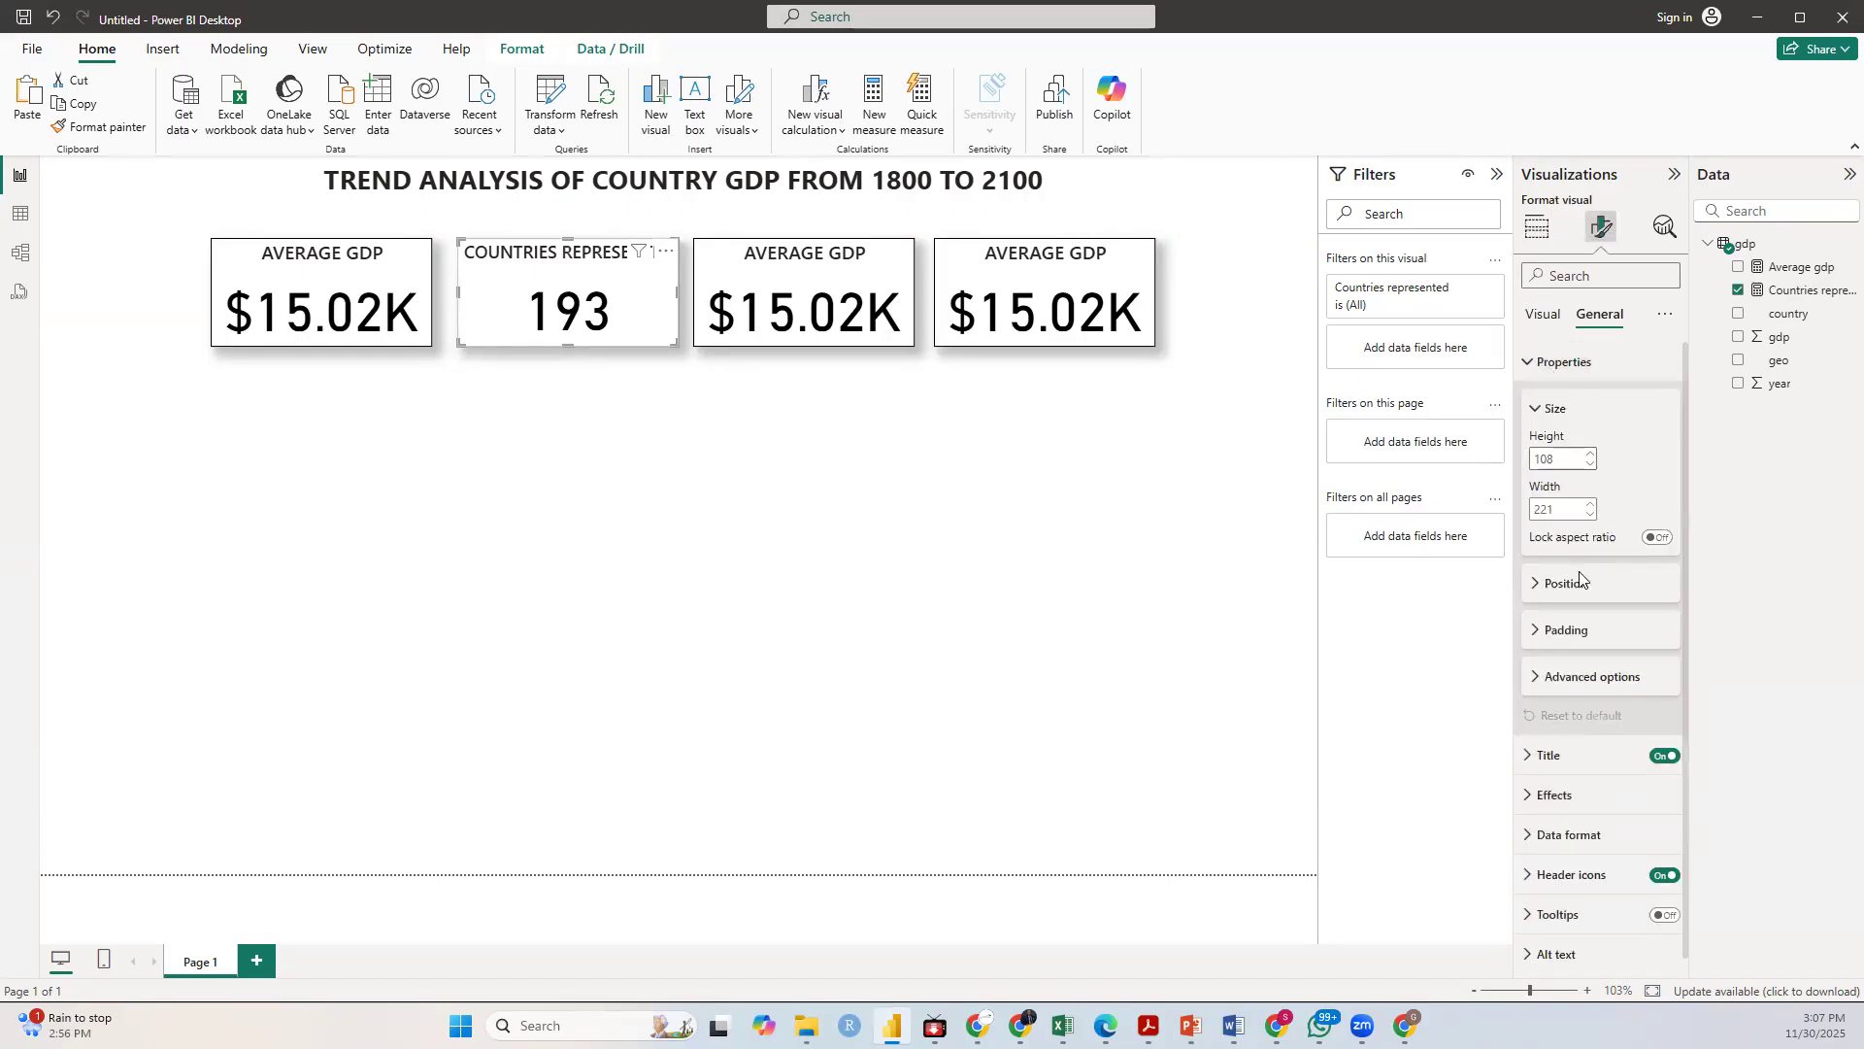
{"action": "left_click", "coordinate": [1543, 406]}
{"action": "left_click", "coordinate": [1542, 362]}
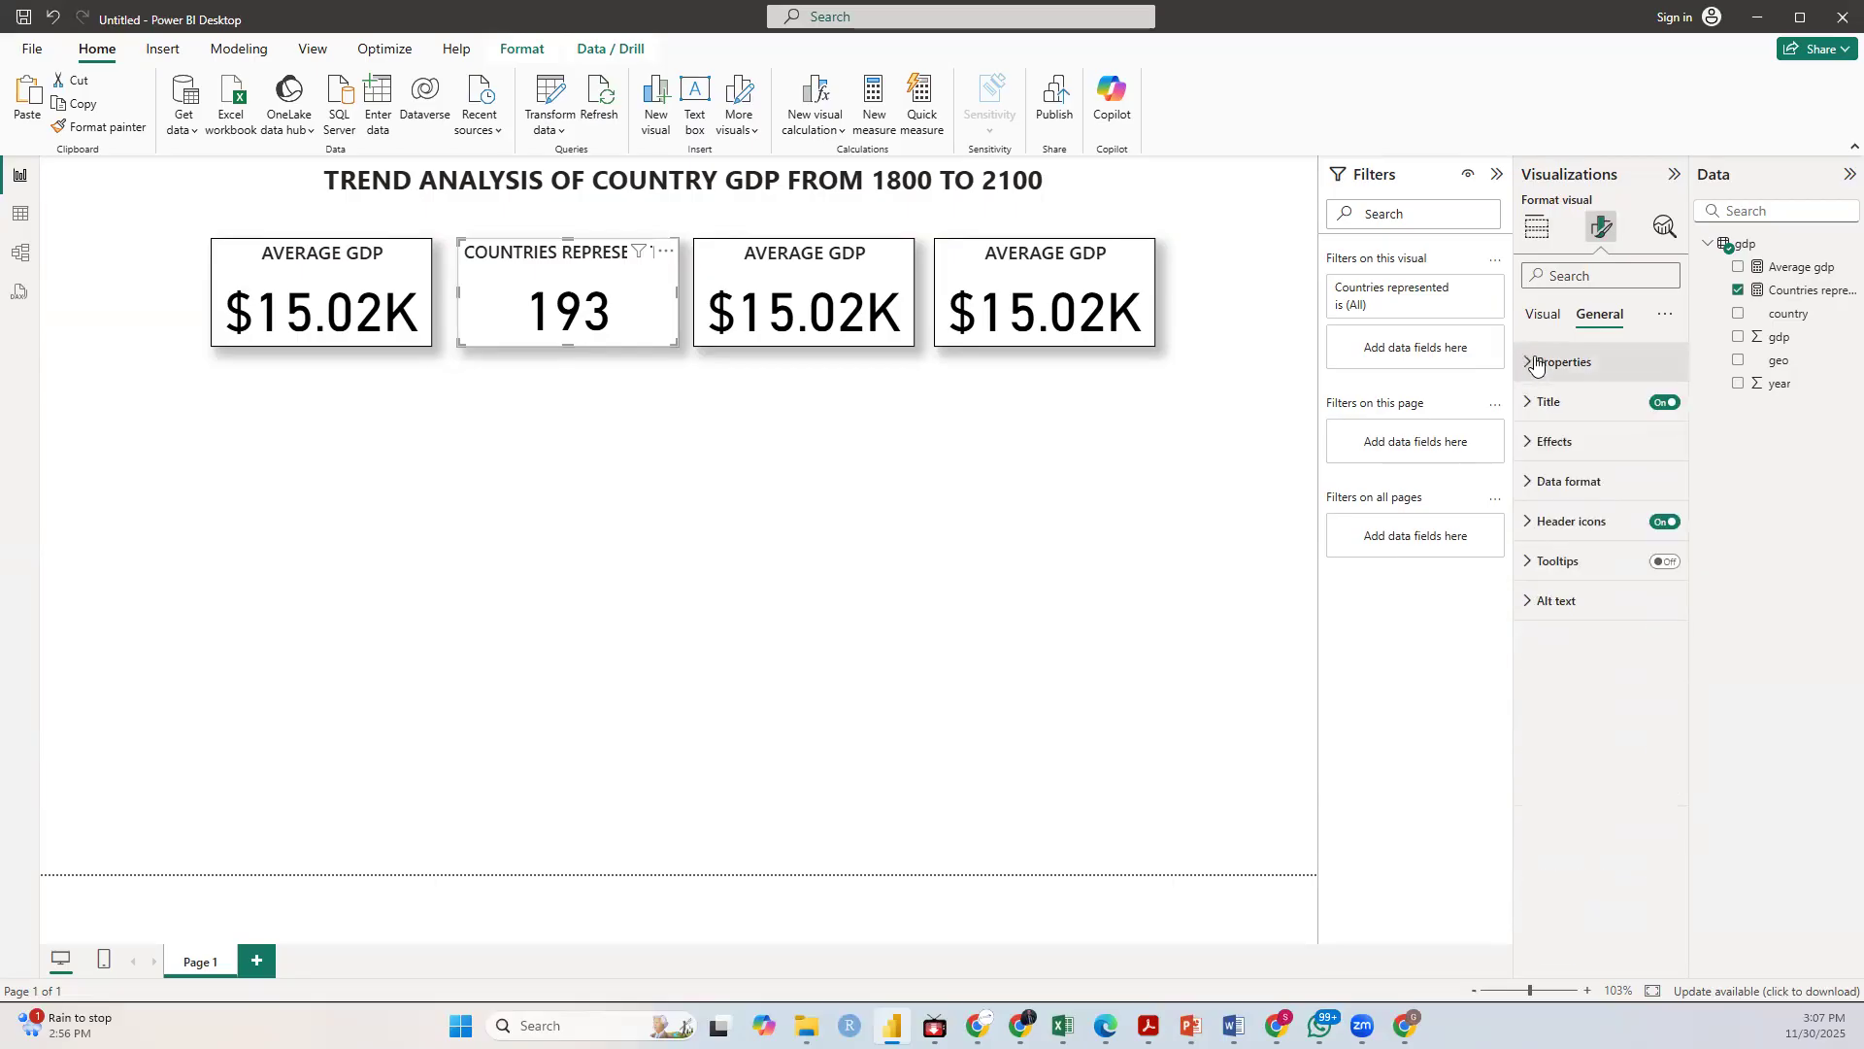
{"action": "left_click", "coordinate": [1544, 313]}
{"action": "left_click", "coordinate": [921, 510]}
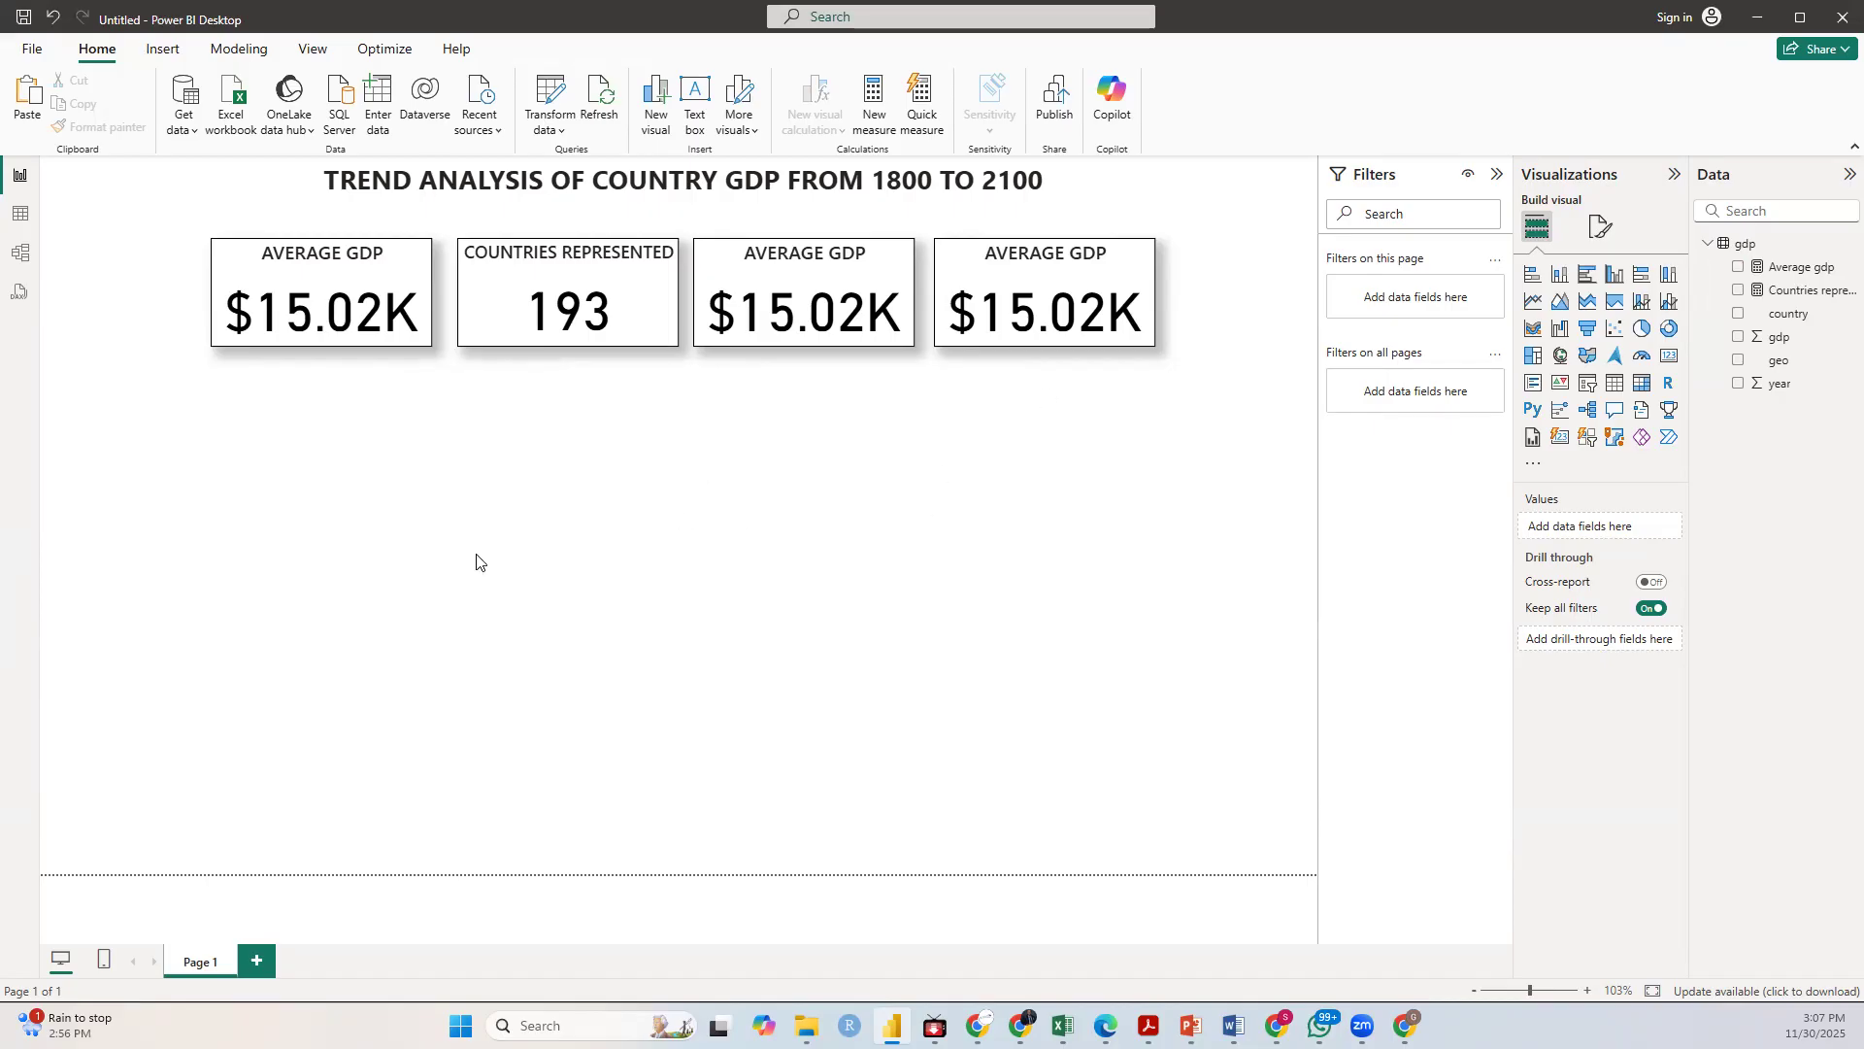
Step: Add a slicer for the country field below the row of cards, along the page's left edge
{"action": "left_click", "coordinate": [1590, 385]}
{"action": "left_click_drag", "start_coordinate": [1311, 604], "coordinate": [386, 643]}
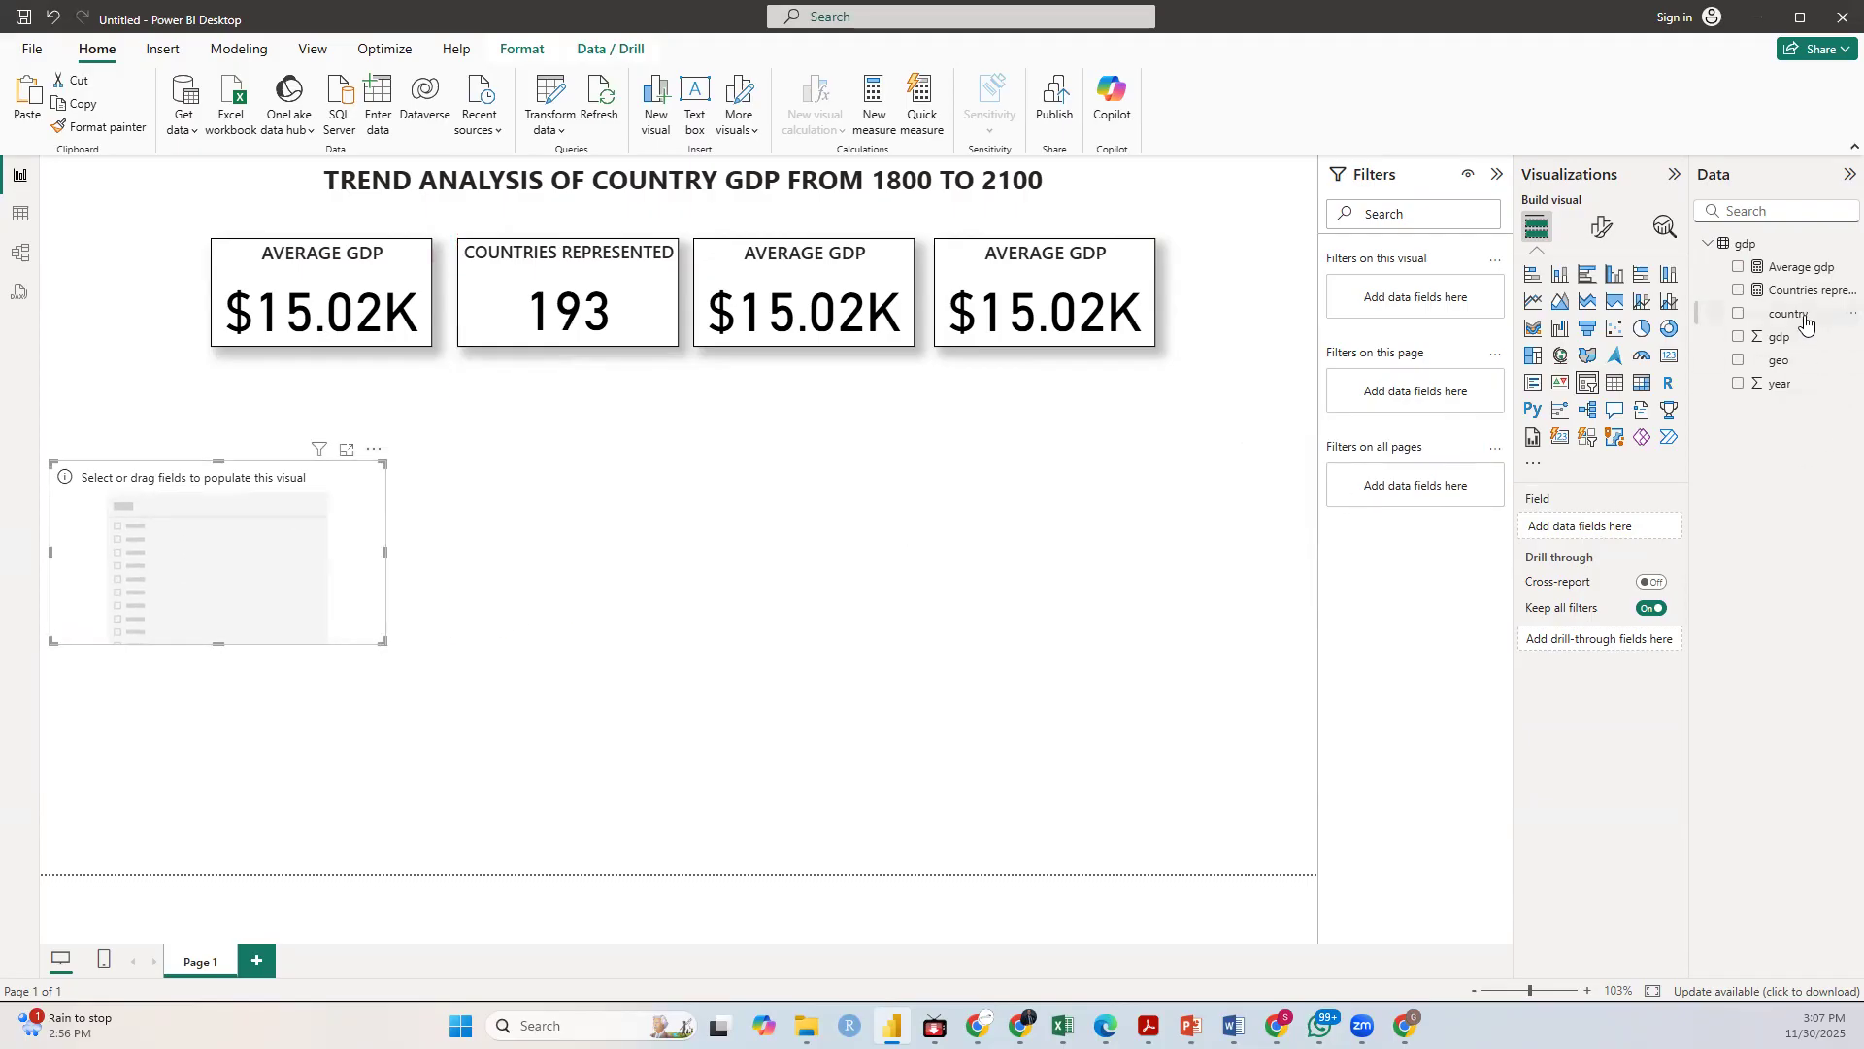
{"action": "left_click_drag", "start_coordinate": [1806, 322], "coordinate": [1637, 530]}
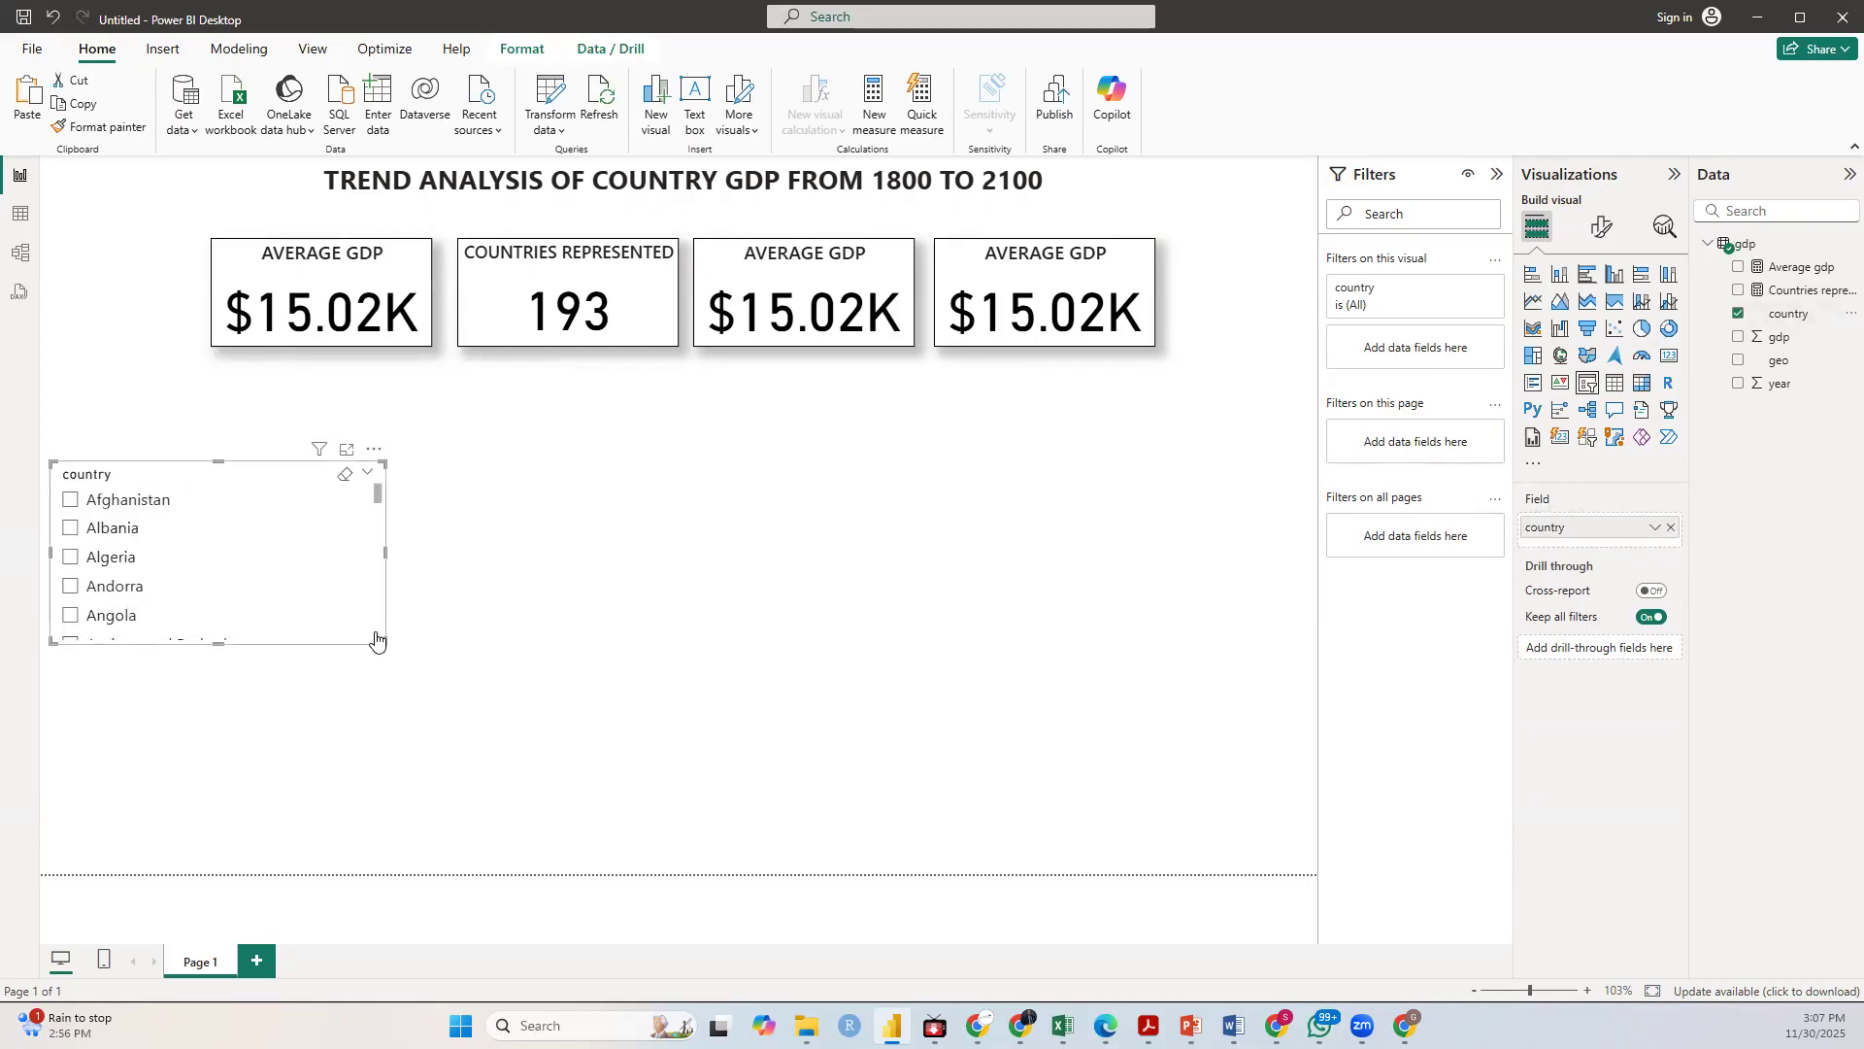
Step: Examine the country slicer's general and visual format settings, including the available slicer styles
{"action": "left_click", "coordinate": [1602, 228]}
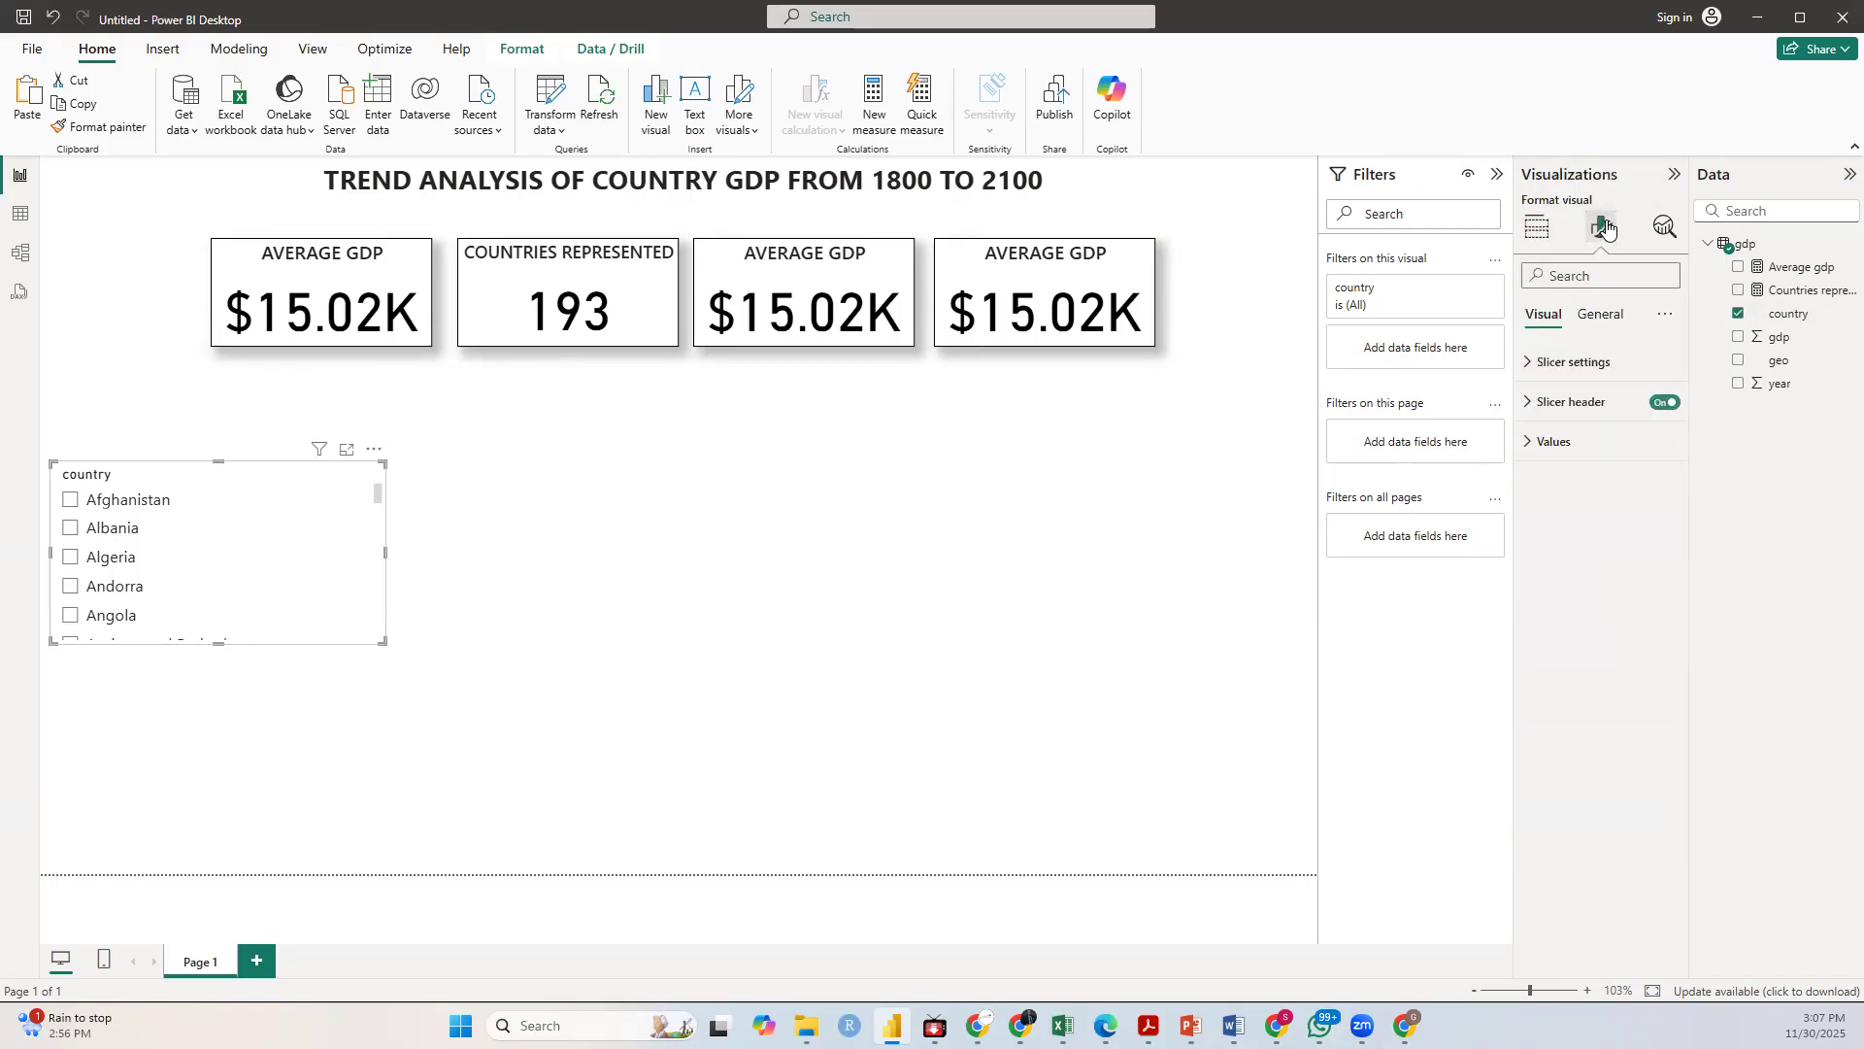
{"action": "left_click", "coordinate": [1599, 321]}
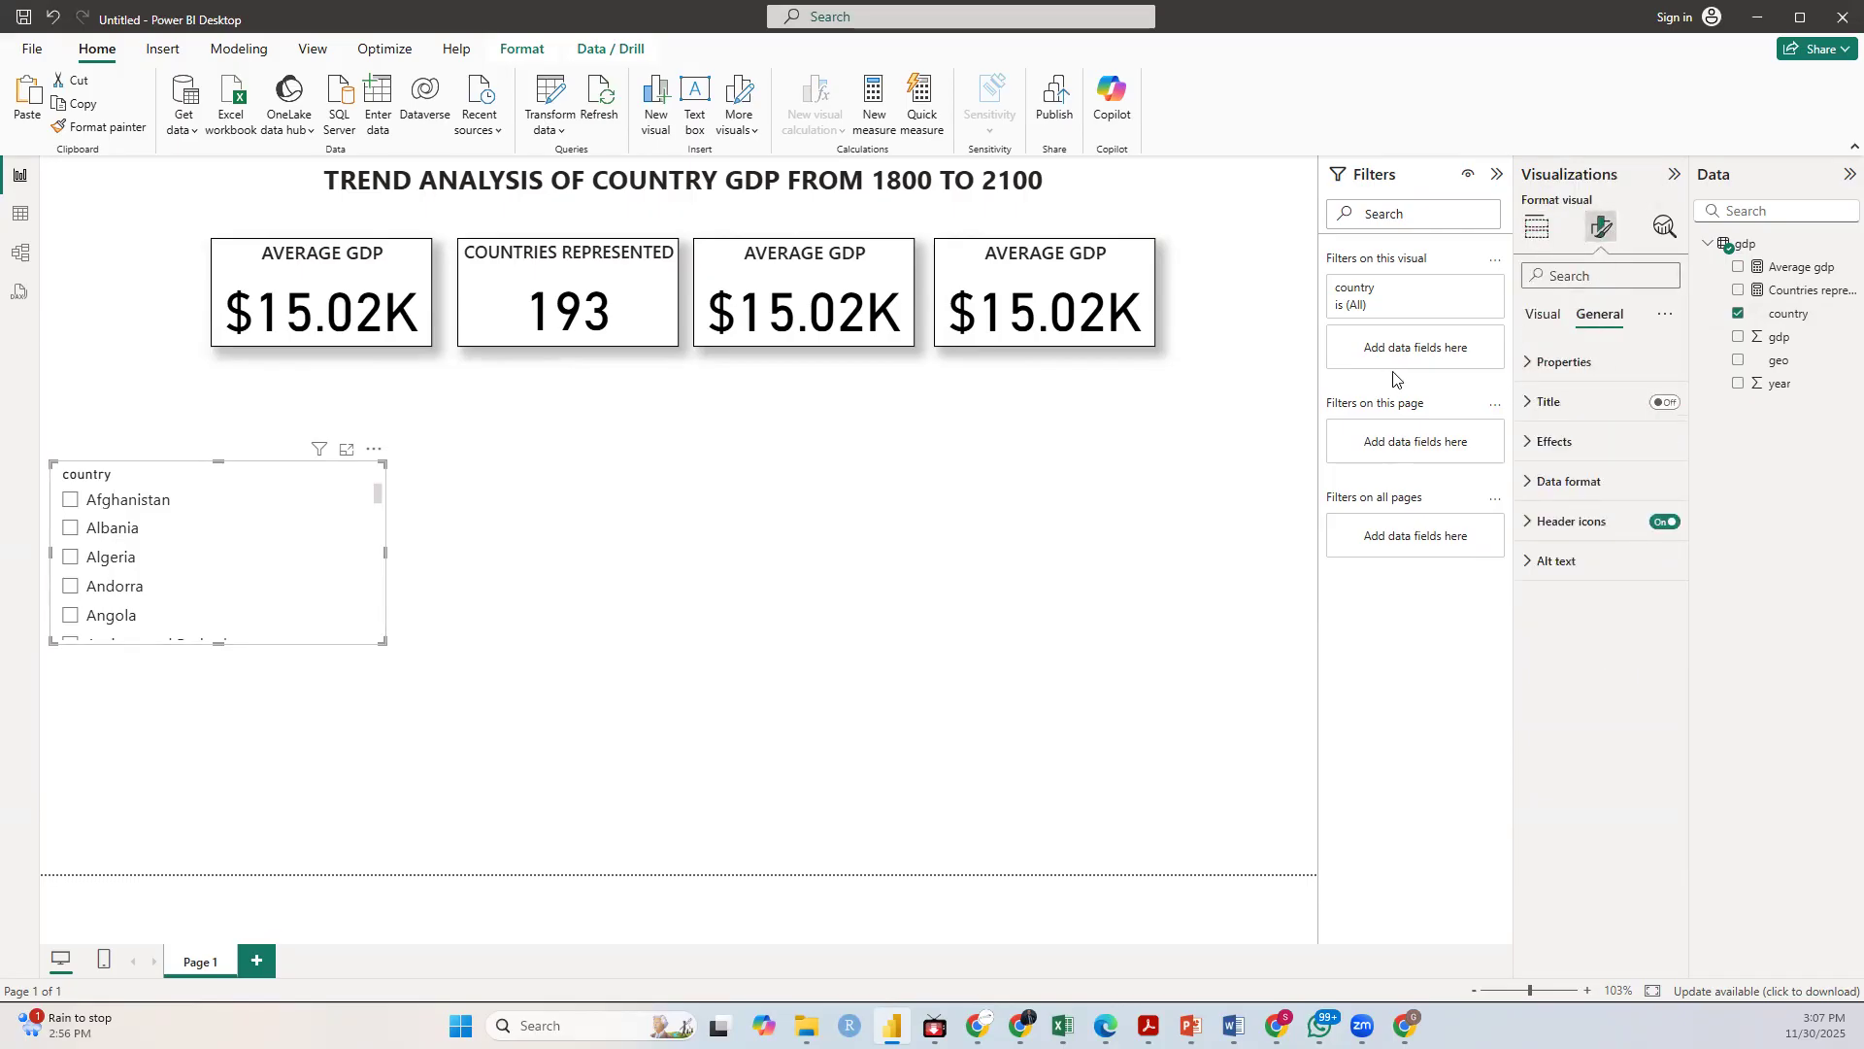
{"action": "left_click", "coordinate": [1550, 319]}
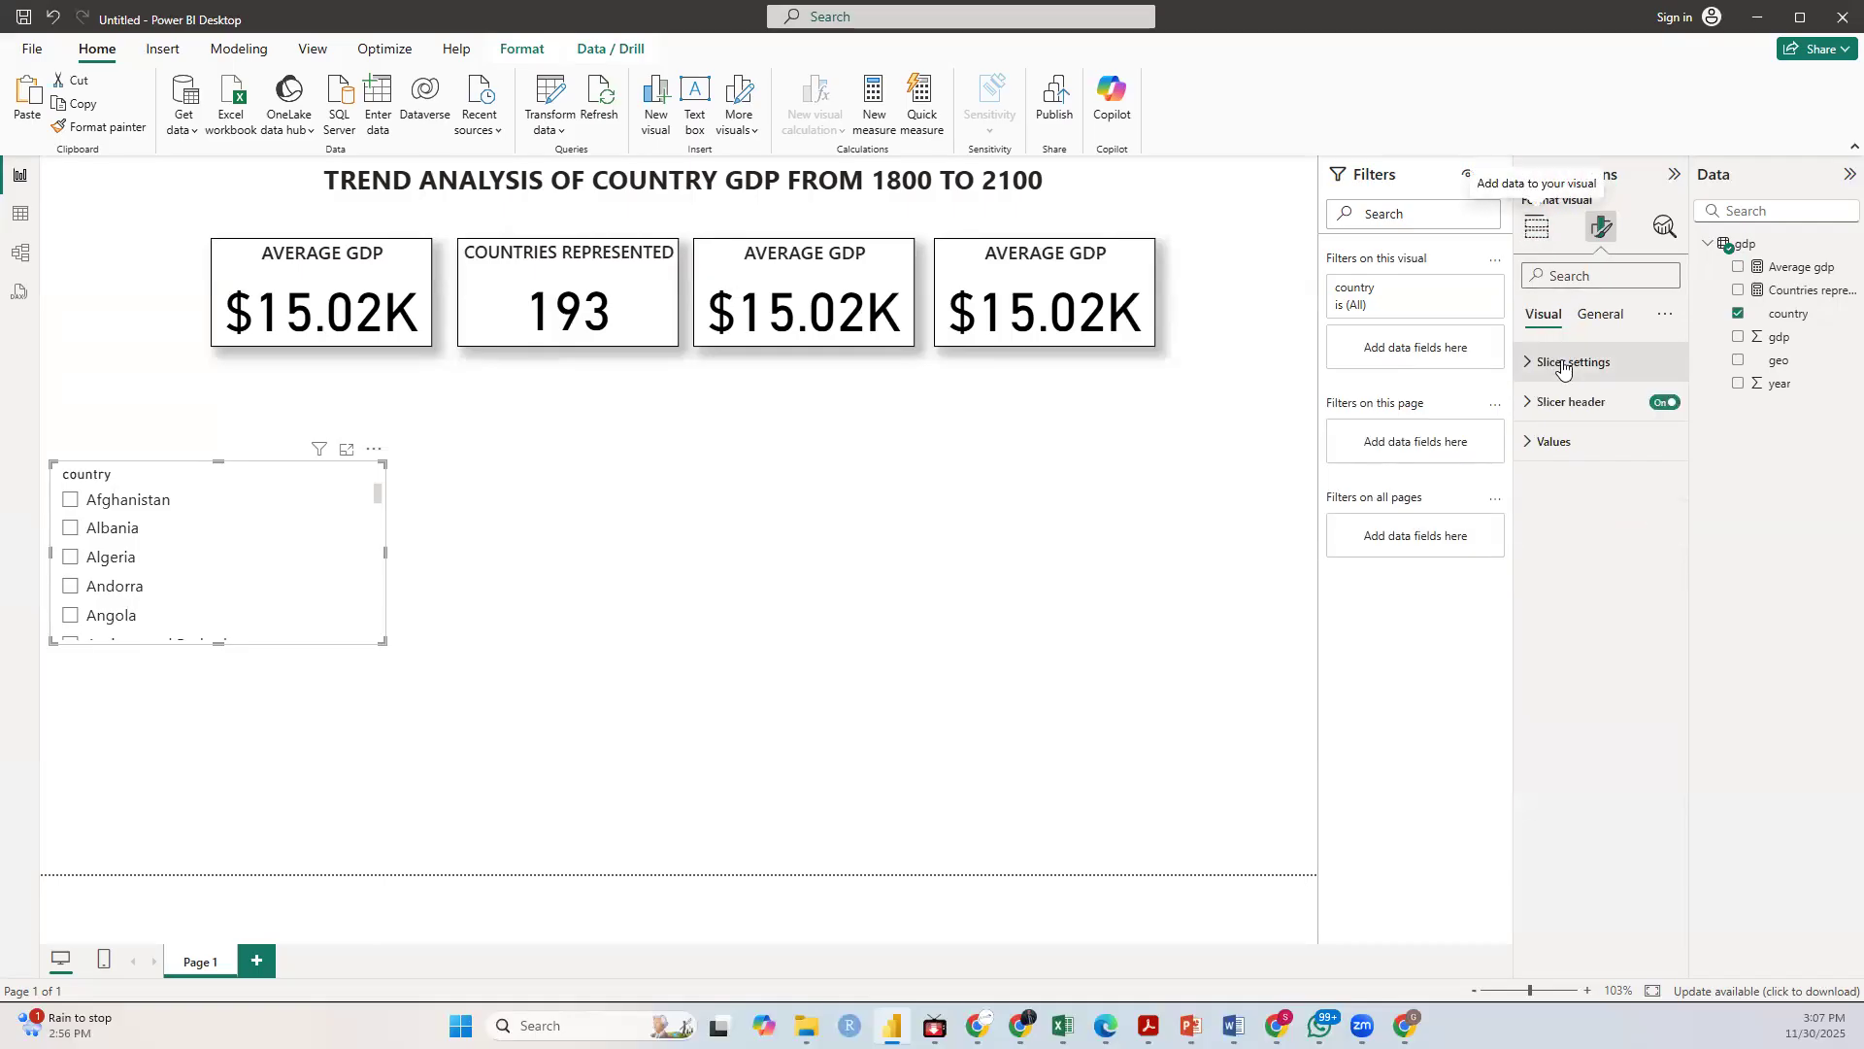
{"action": "left_click", "coordinate": [1563, 364]}
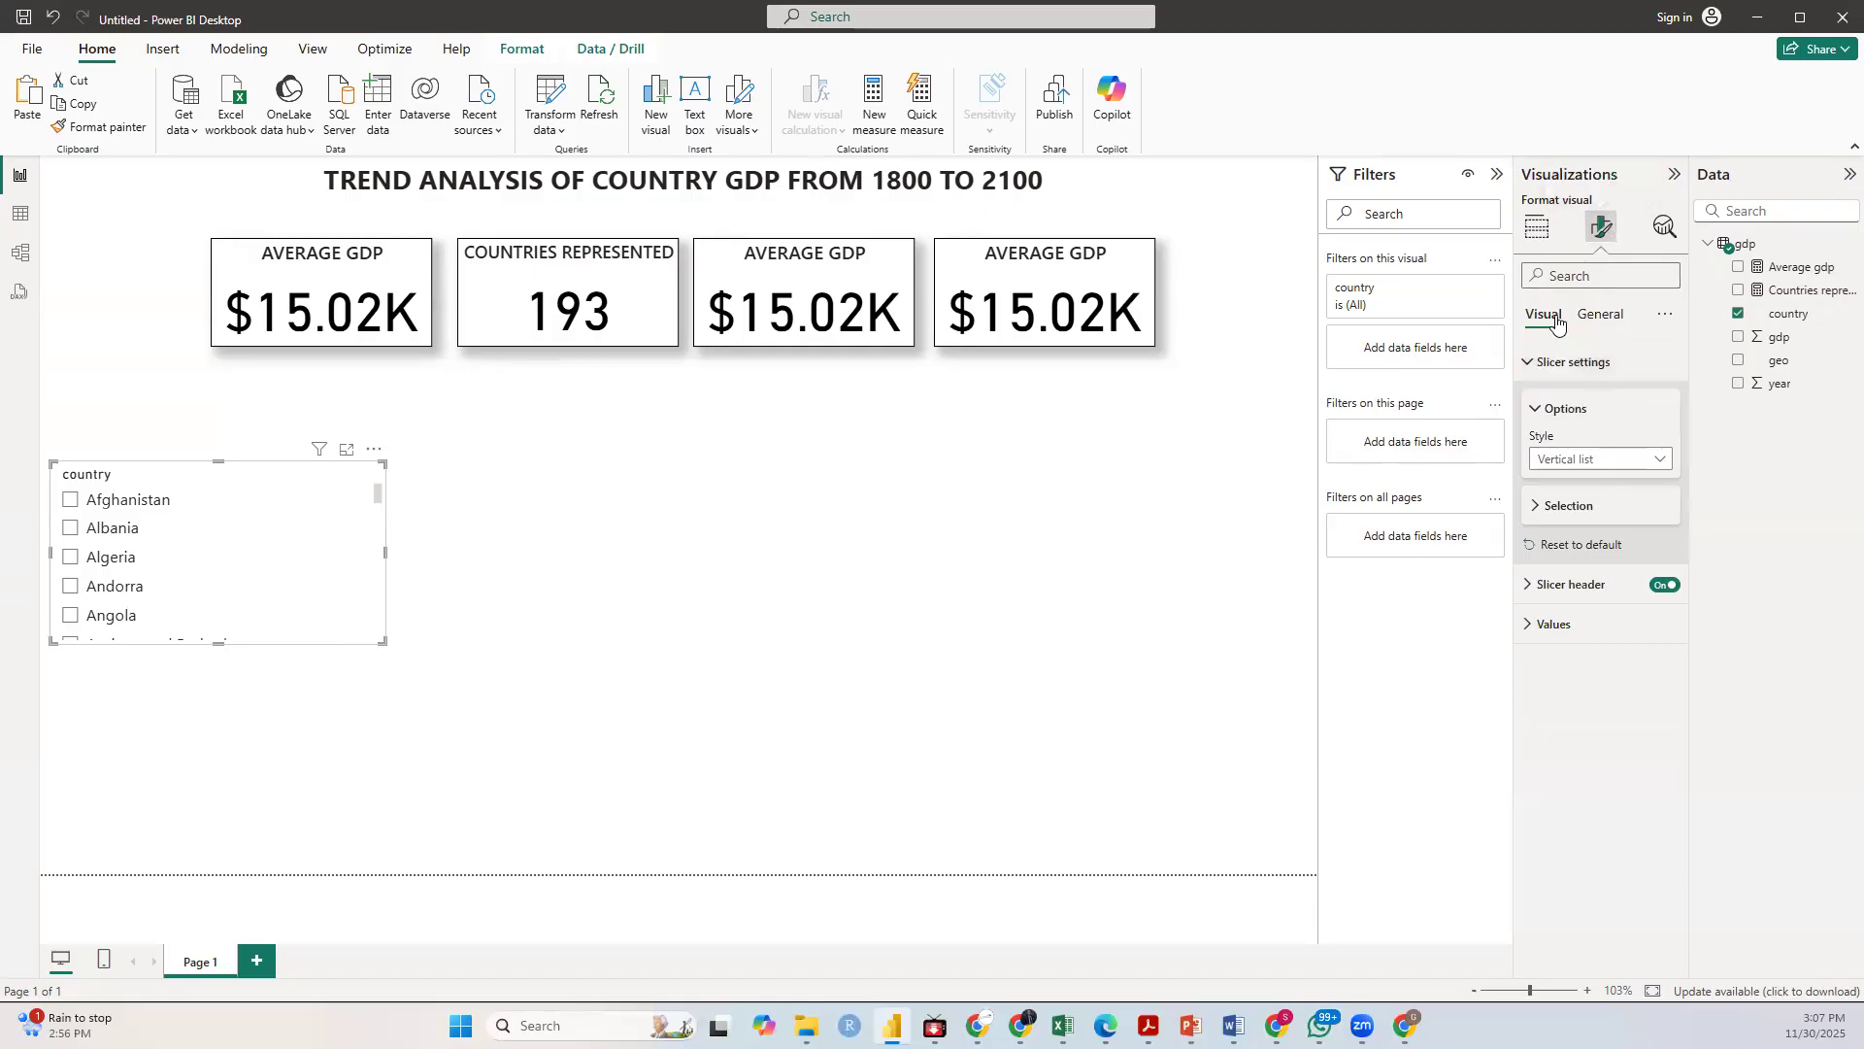
{"action": "left_click", "coordinate": [1660, 459]}
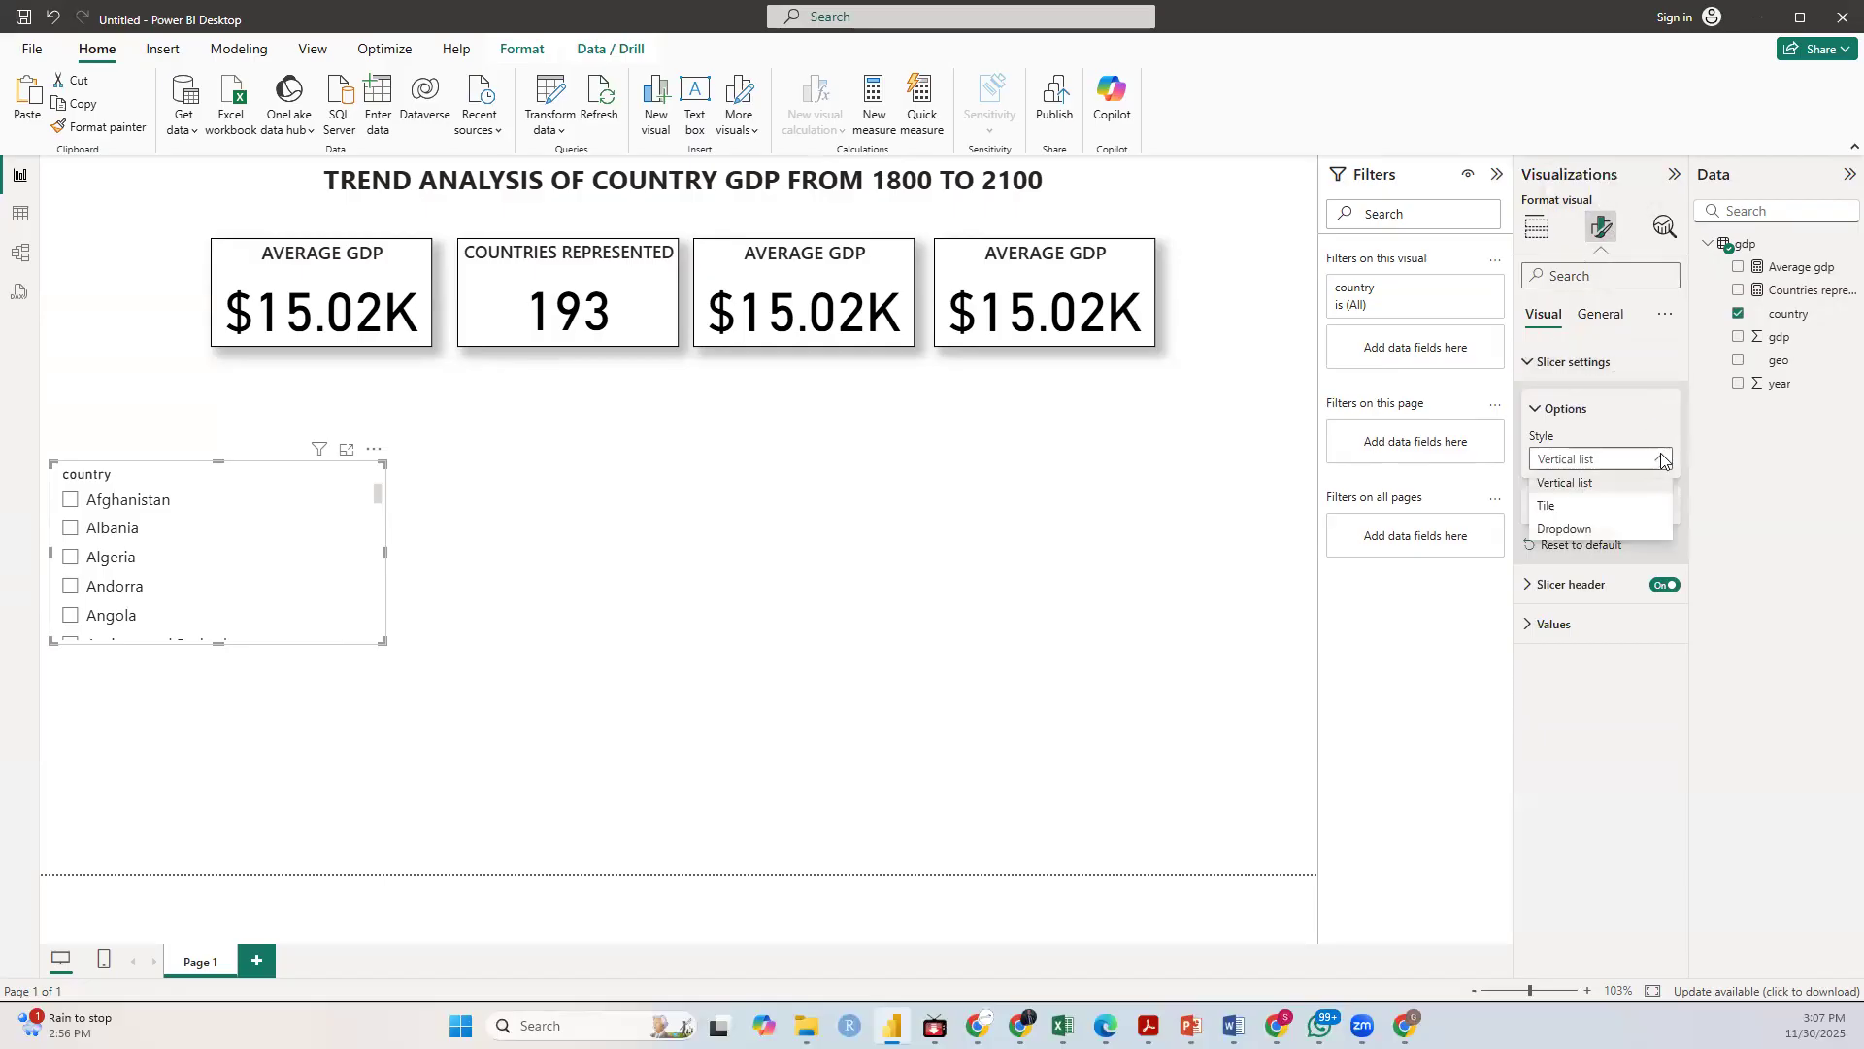
{"action": "left_click", "coordinate": [377, 500]}
{"action": "mouse_move", "coordinate": [377, 500]}
{"action": "left_mouse_down"}
{"action": "mouse_move", "coordinate": [379, 626]}
{"action": "mouse_move", "coordinate": [379, 494]}
{"action": "left_mouse_up"}
{"action": "left_click", "coordinate": [1594, 462]}
{"action": "left_click", "coordinate": [587, 621]}
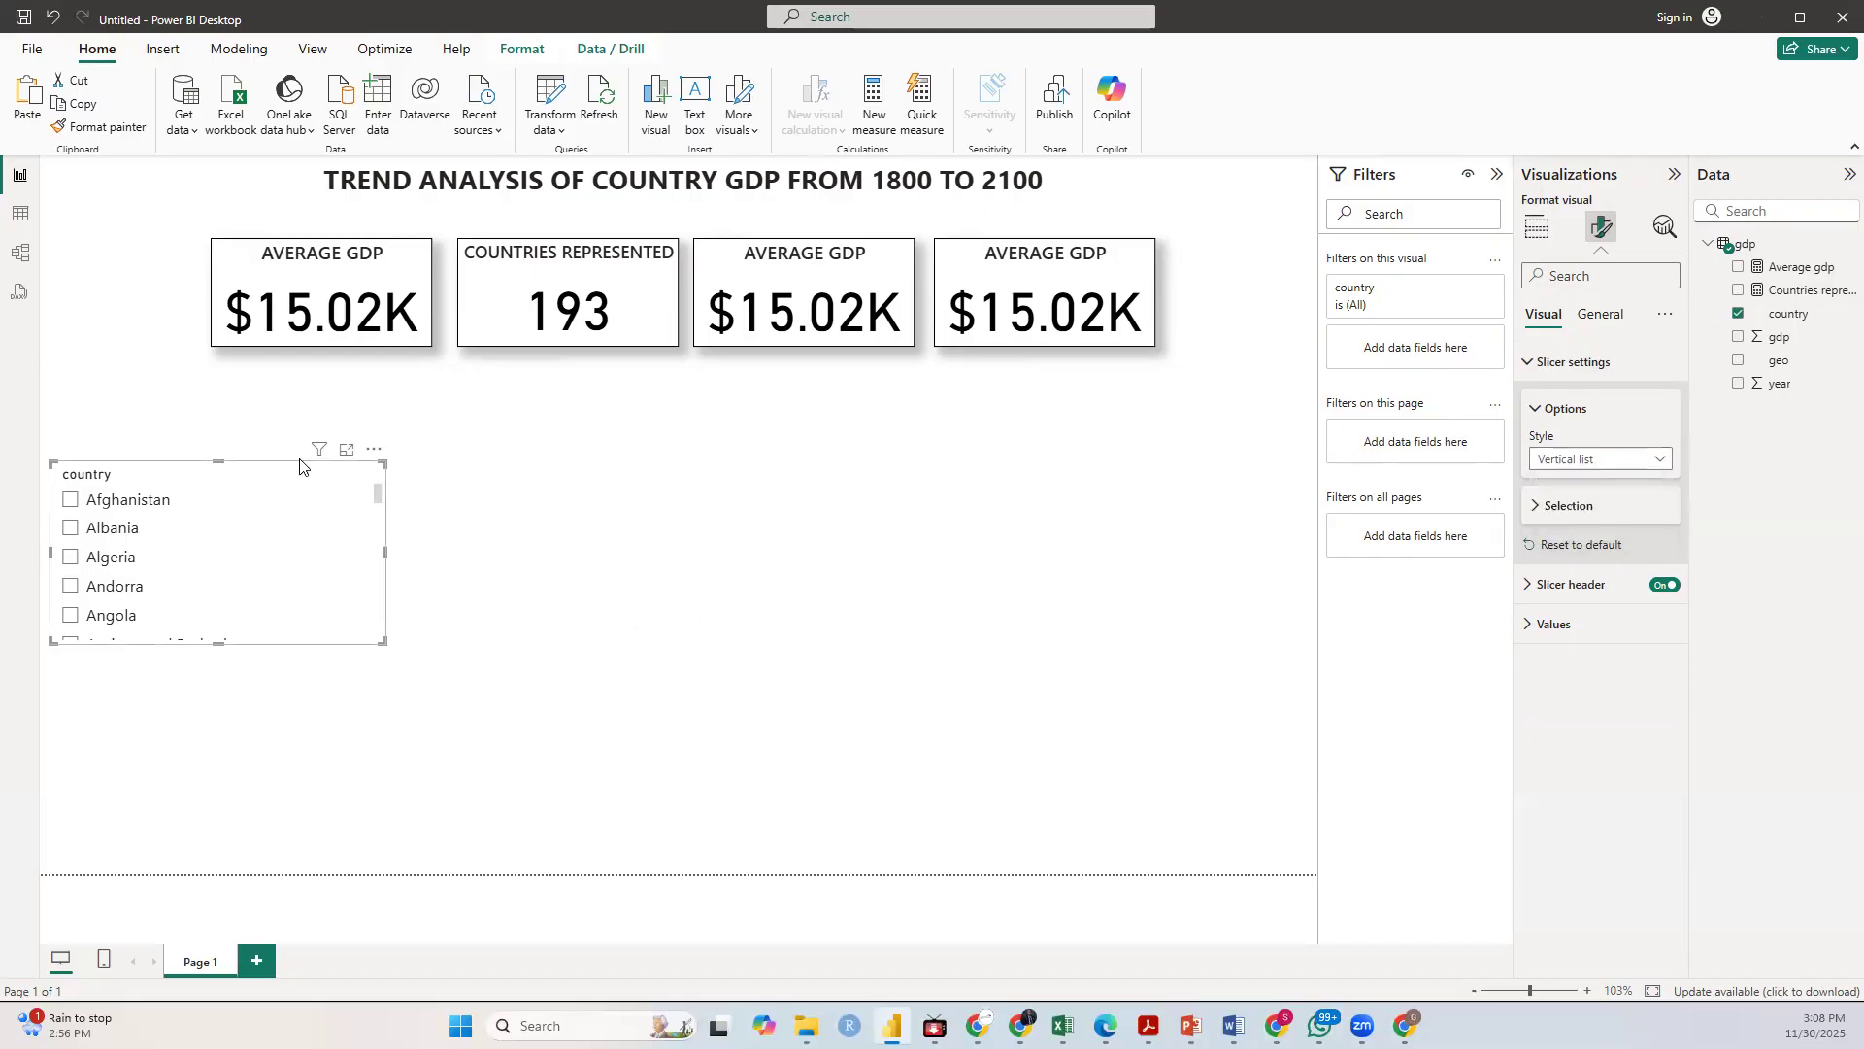
Step: Remove the country slicer from the page and leave no visual selected
{"action": "left_click", "coordinate": [374, 448]}
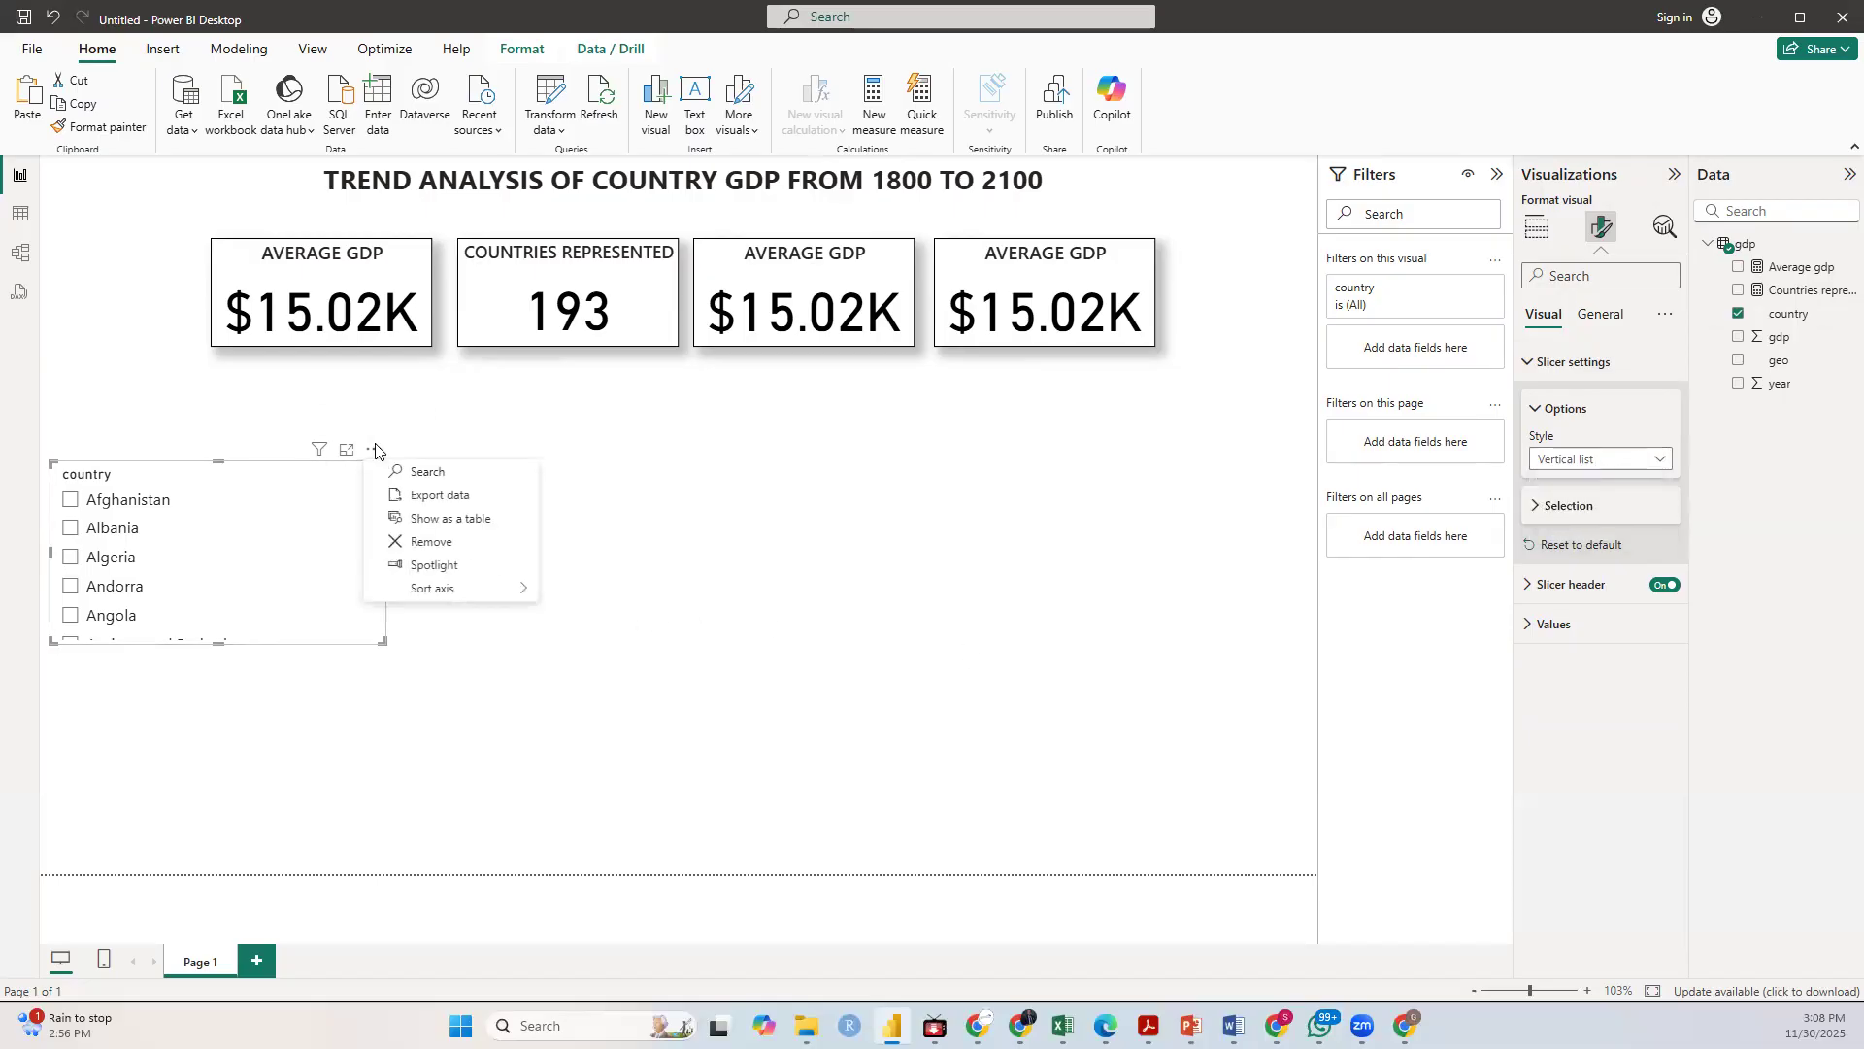
{"action": "left_click", "coordinate": [422, 544]}
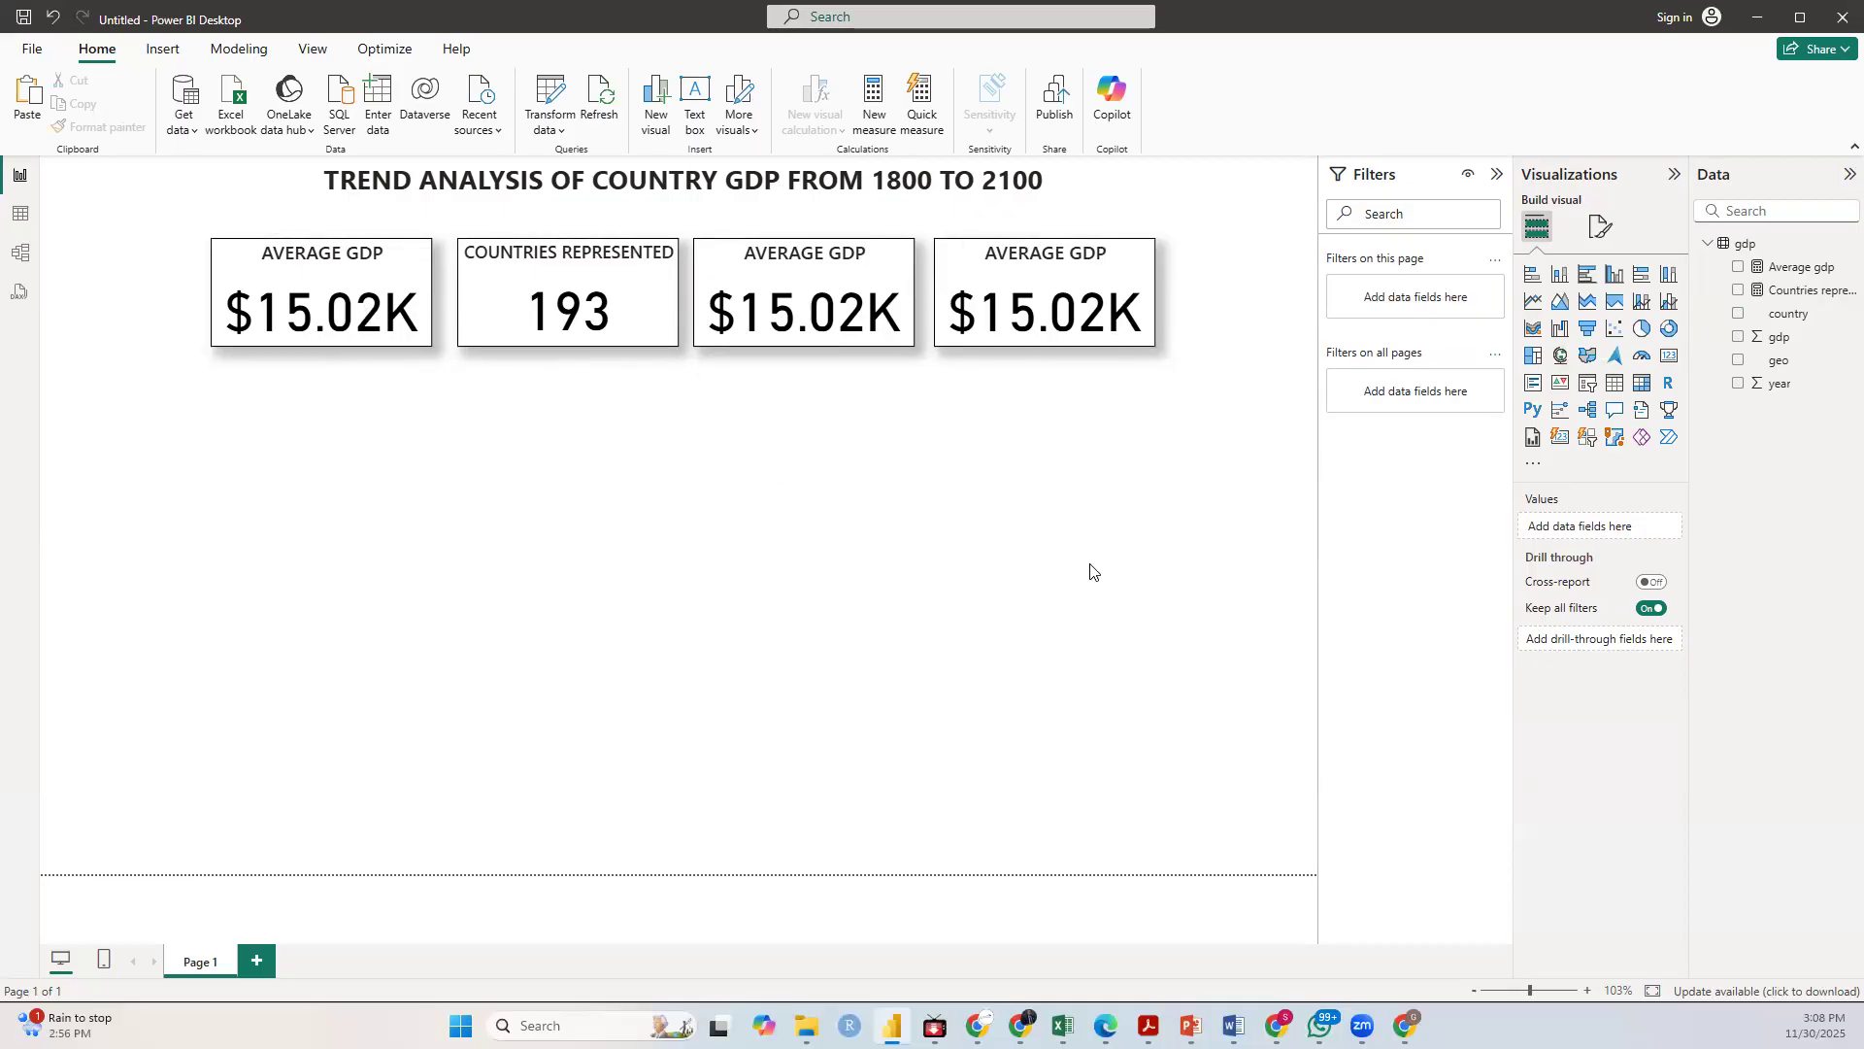
{"action": "left_click", "coordinate": [1079, 335]}
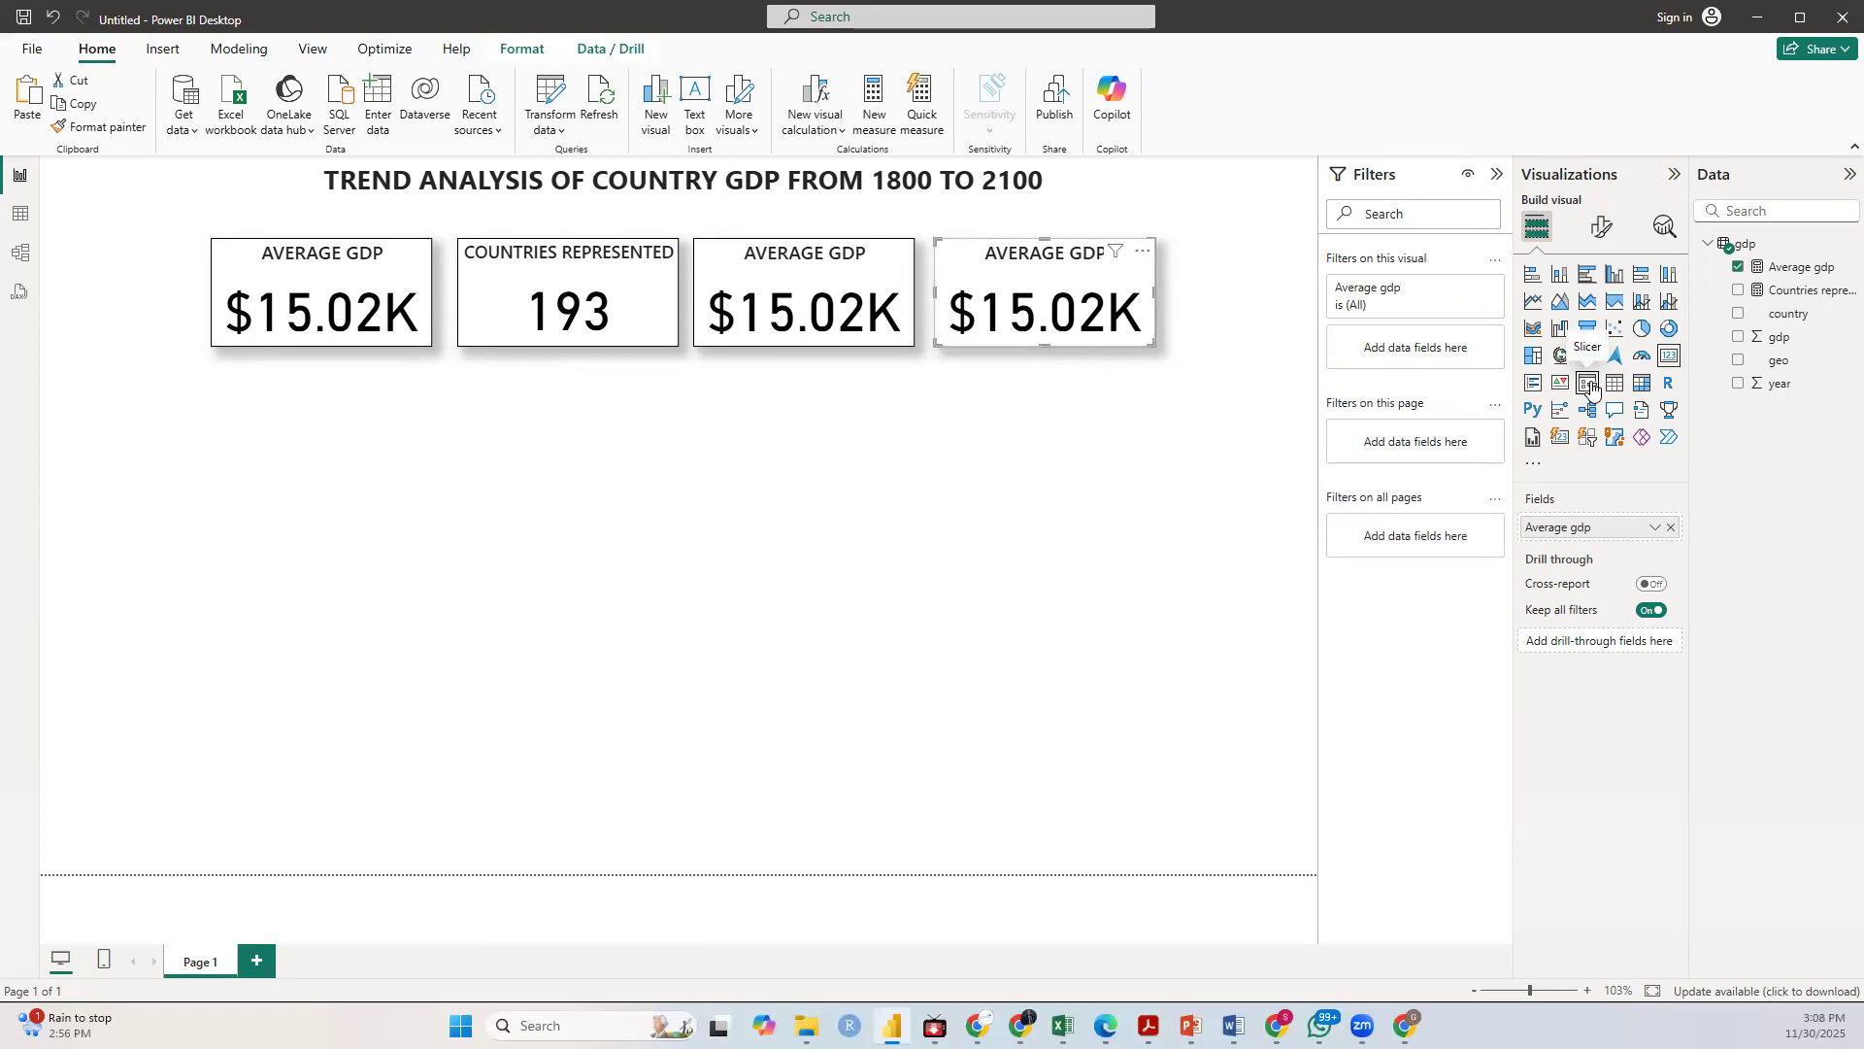
{"action": "left_click", "coordinate": [1116, 464]}
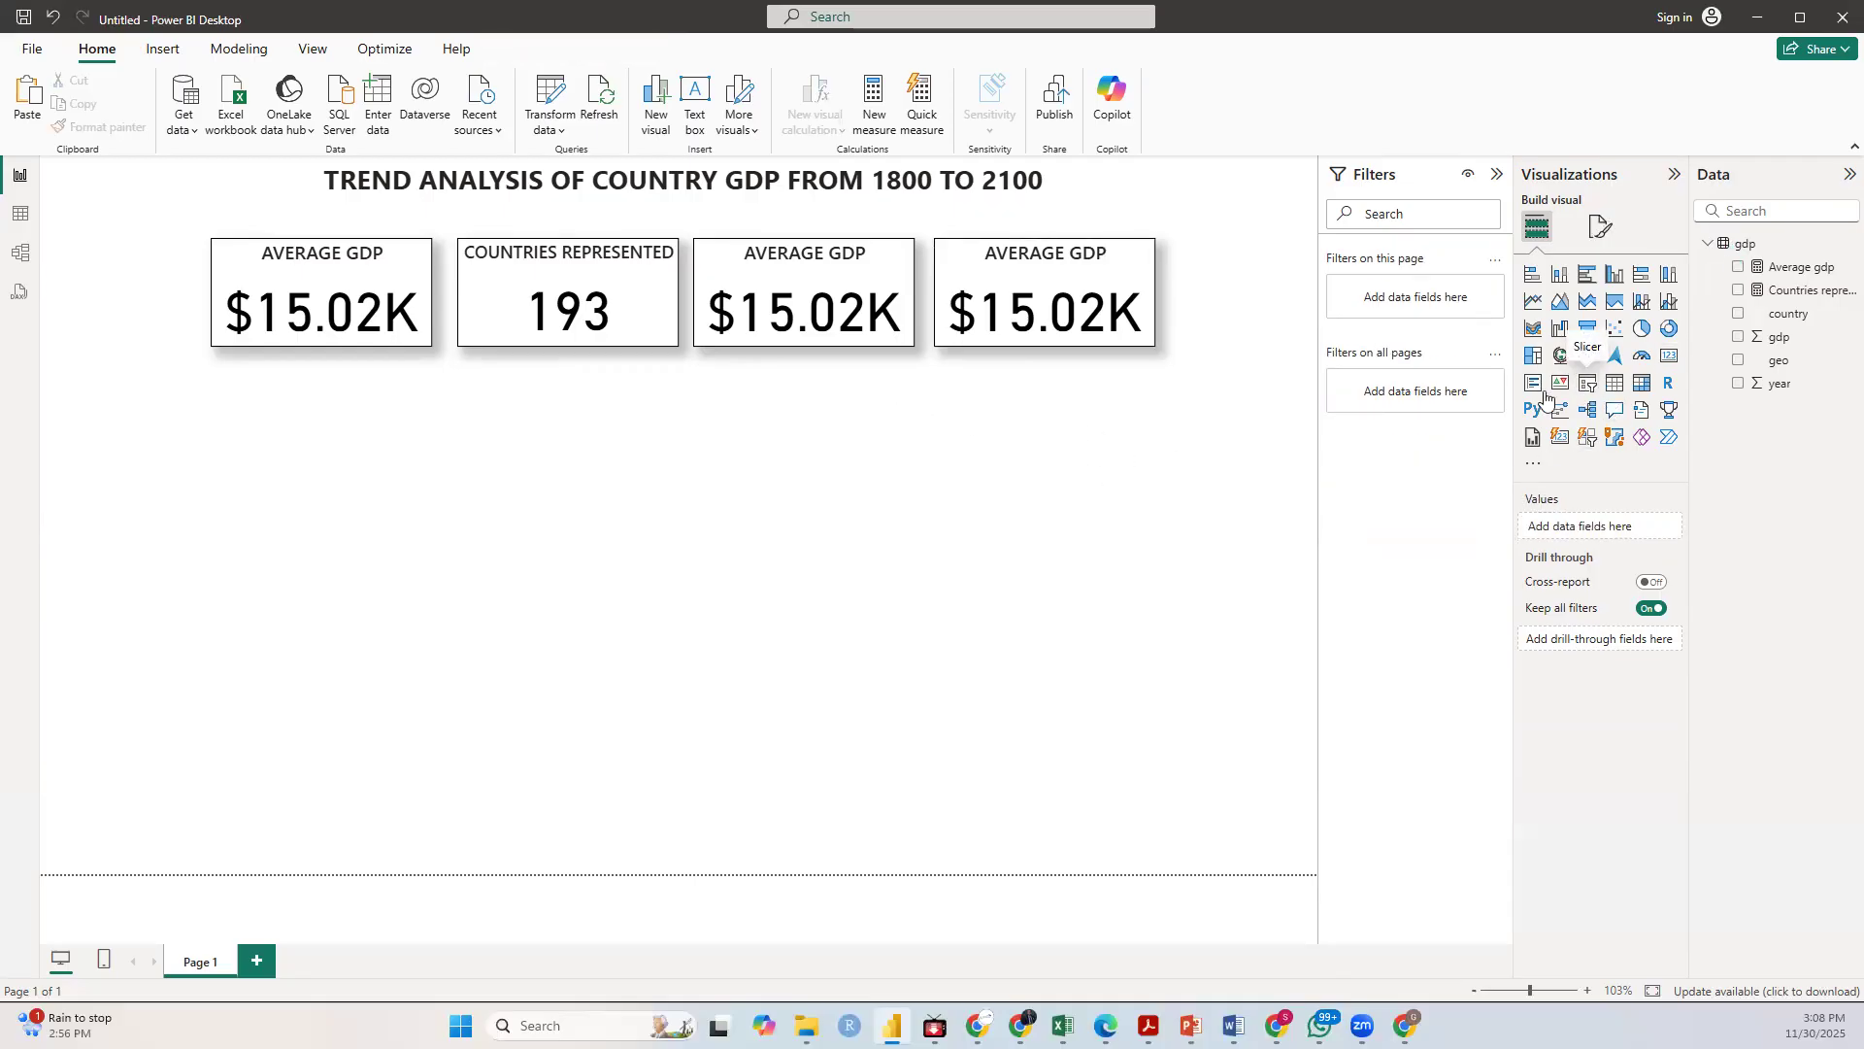
Step: Add a new slicer for the country field, make it narrower and taller, and place it just below the cards at the page's left edge
{"action": "left_click", "coordinate": [1588, 382]}
{"action": "left_click_drag", "start_coordinate": [1311, 604], "coordinate": [384, 617]}
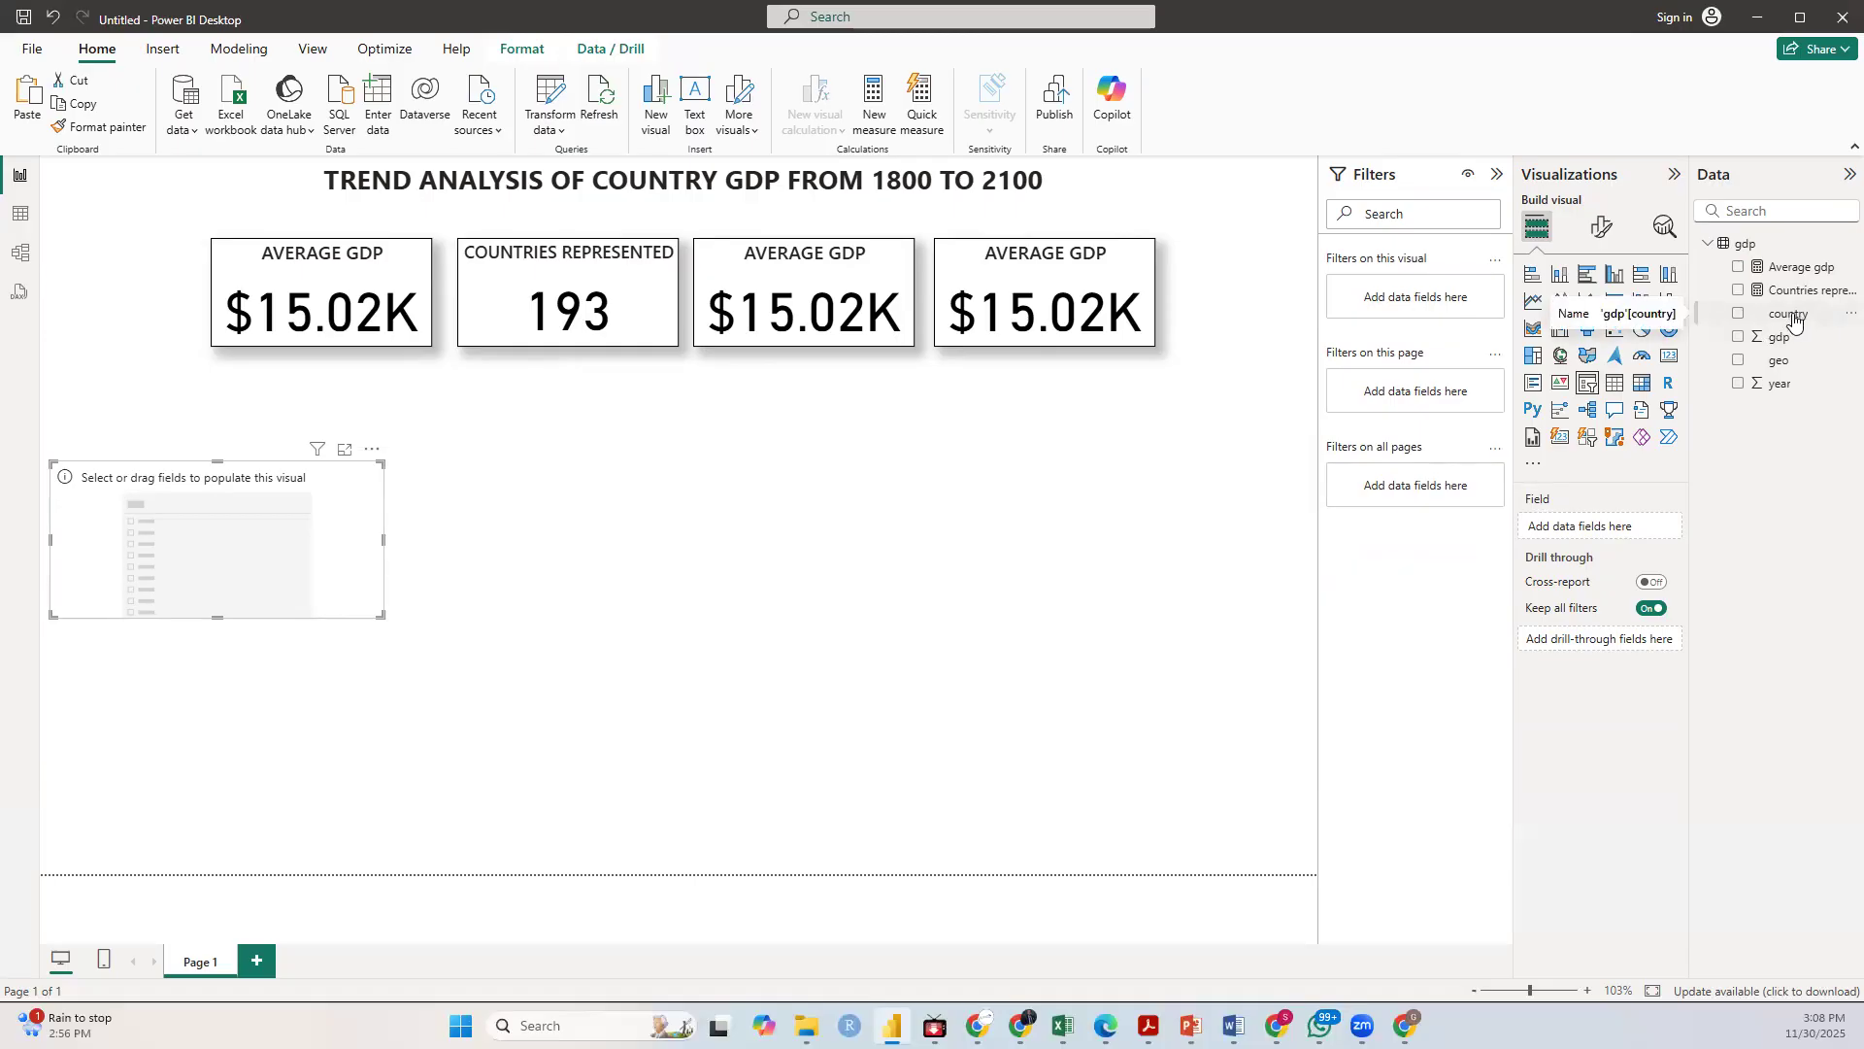
{"action": "left_click_drag", "start_coordinate": [1794, 322], "coordinate": [1621, 533]}
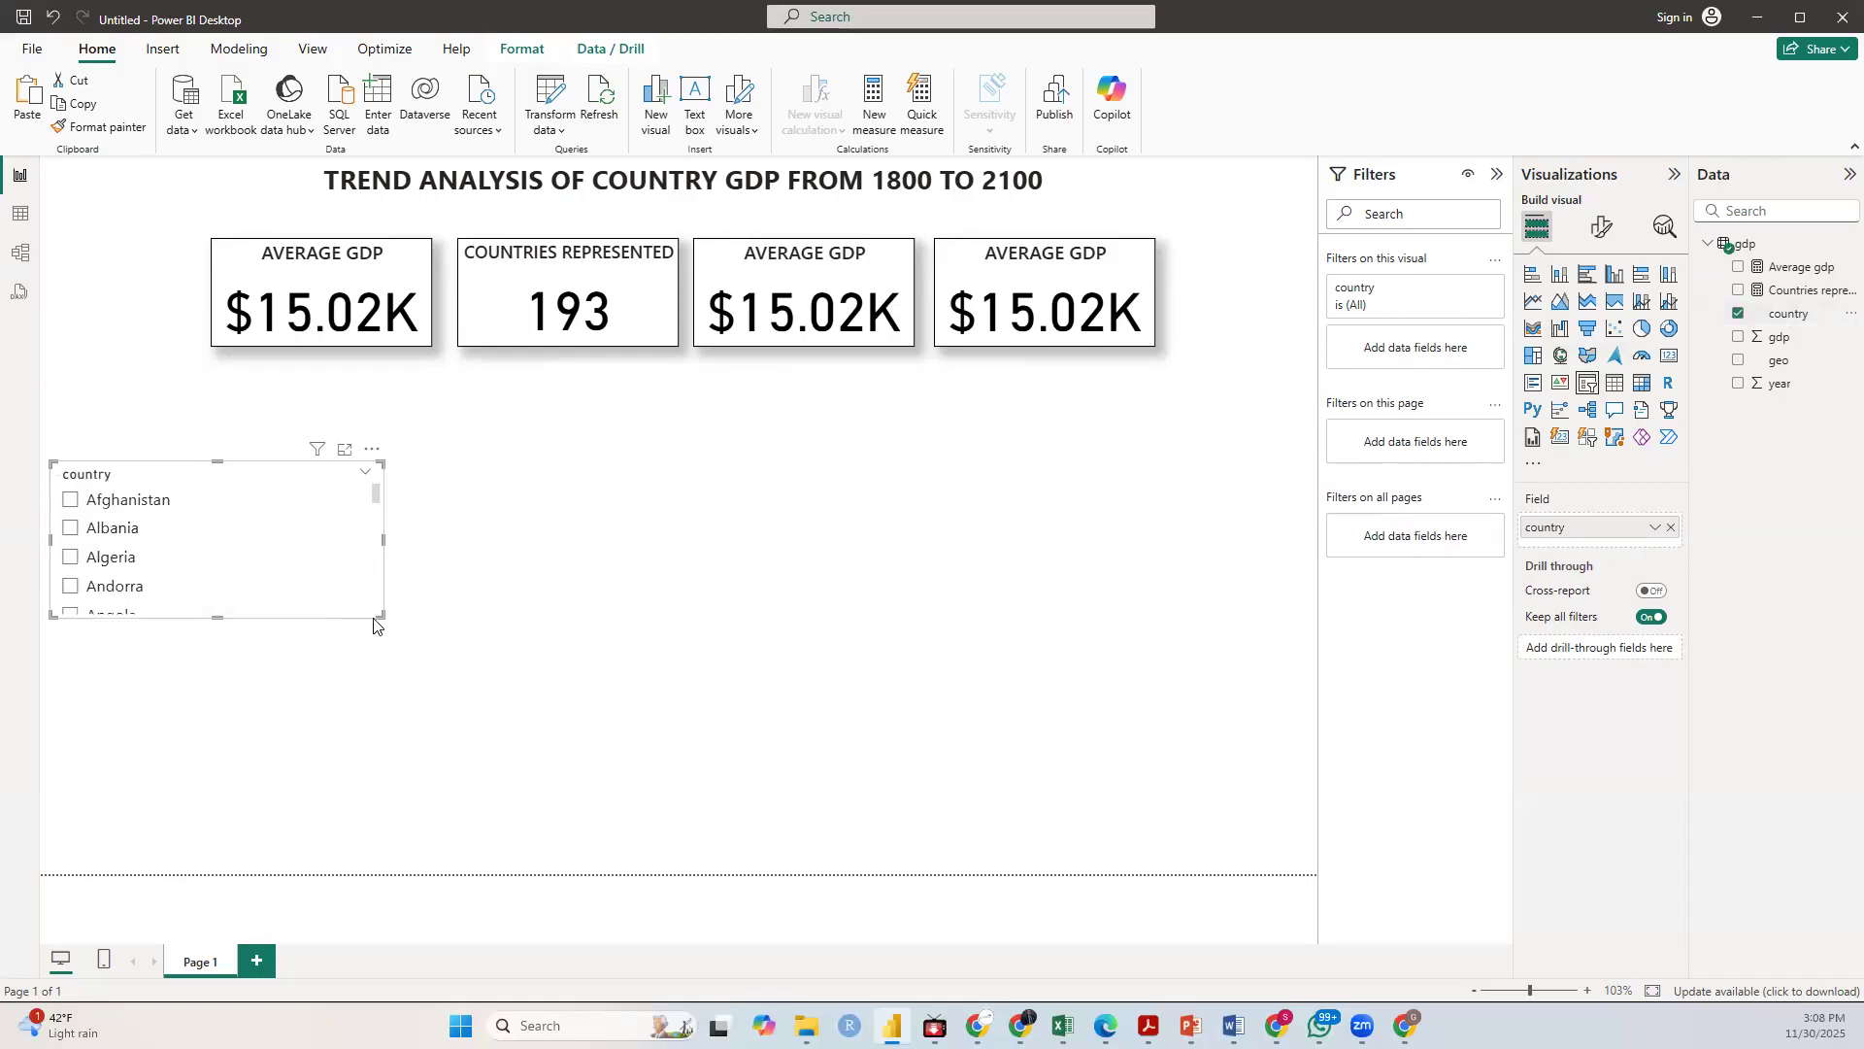
{"action": "left_click_drag", "start_coordinate": [381, 615], "coordinate": [304, 811]}
{"action": "left_click_drag", "start_coordinate": [84, 470], "coordinate": [75, 392]}
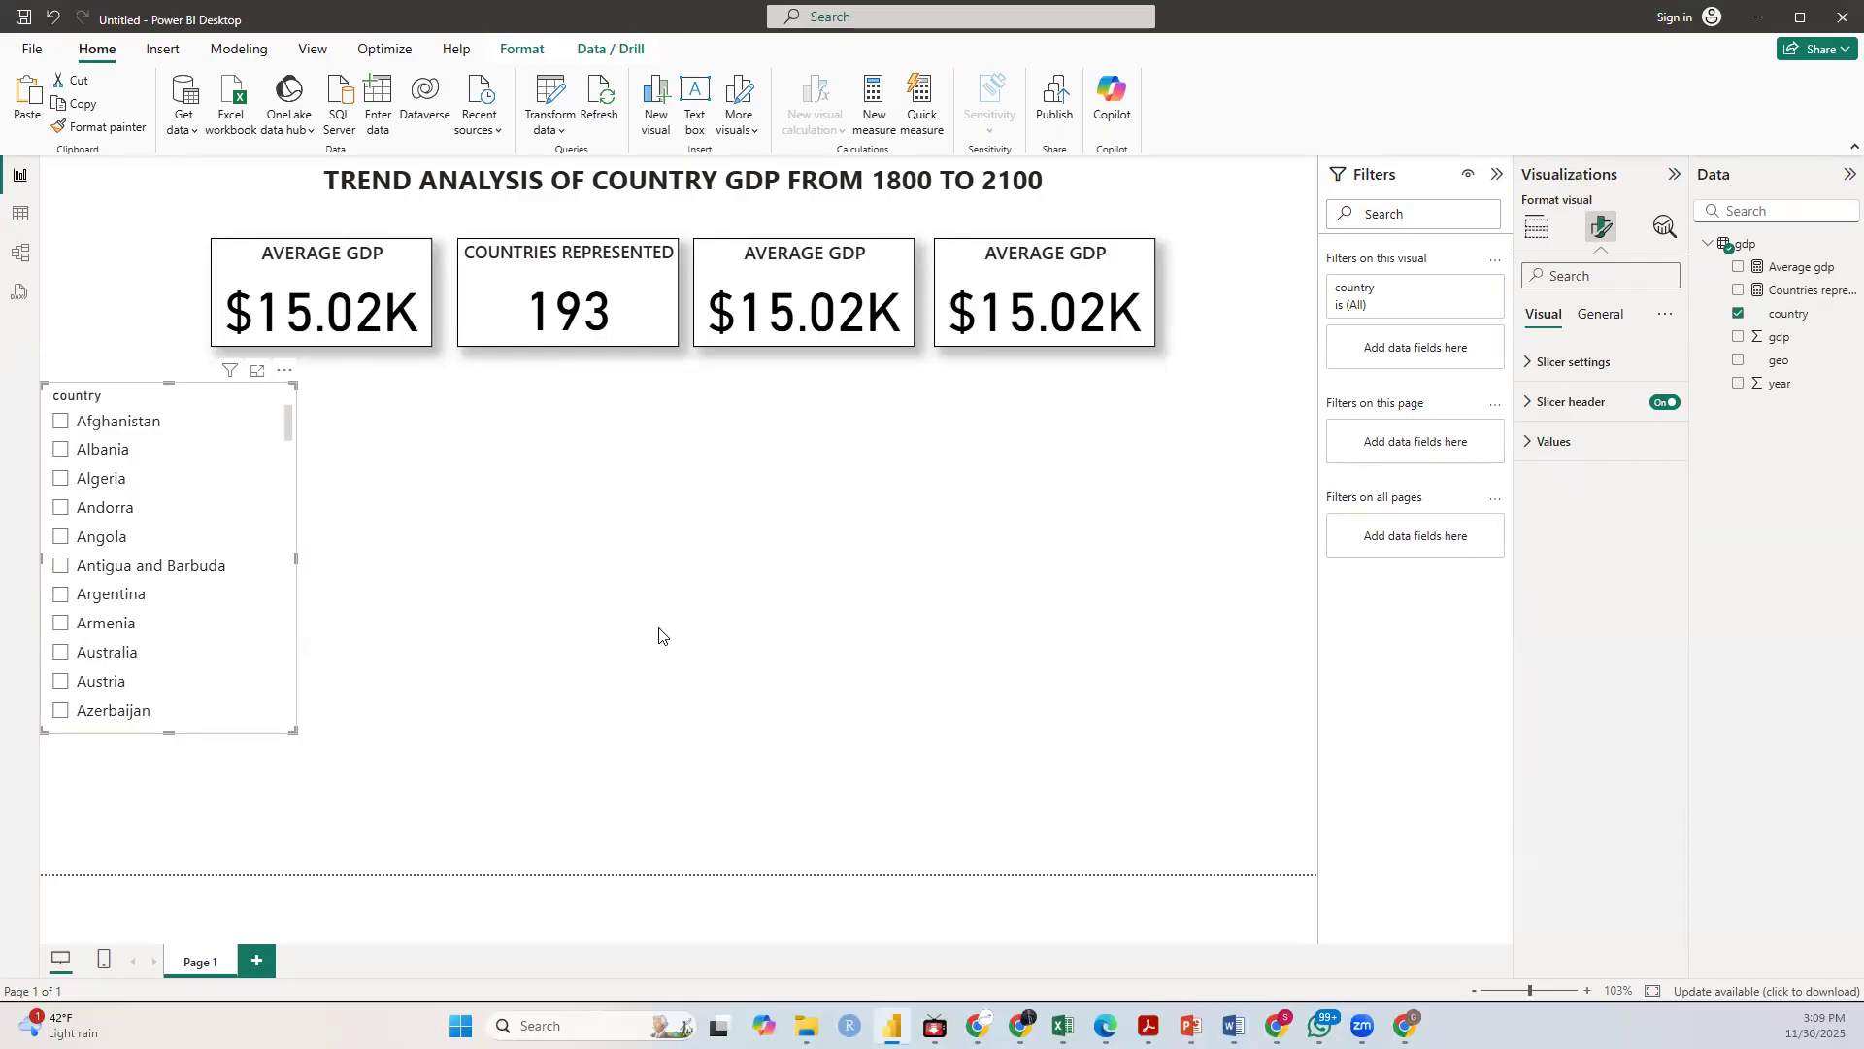
Step: Set the country slicer's style to Dropdown and shrink its height to fit the single selection box
{"action": "mouse_move", "coordinate": [286, 413]}
{"action": "left_mouse_down"}
{"action": "mouse_move", "coordinate": [271, 558]}
{"action": "mouse_move", "coordinate": [282, 414]}
{"action": "left_mouse_up"}
{"action": "left_click", "coordinate": [1574, 367]}
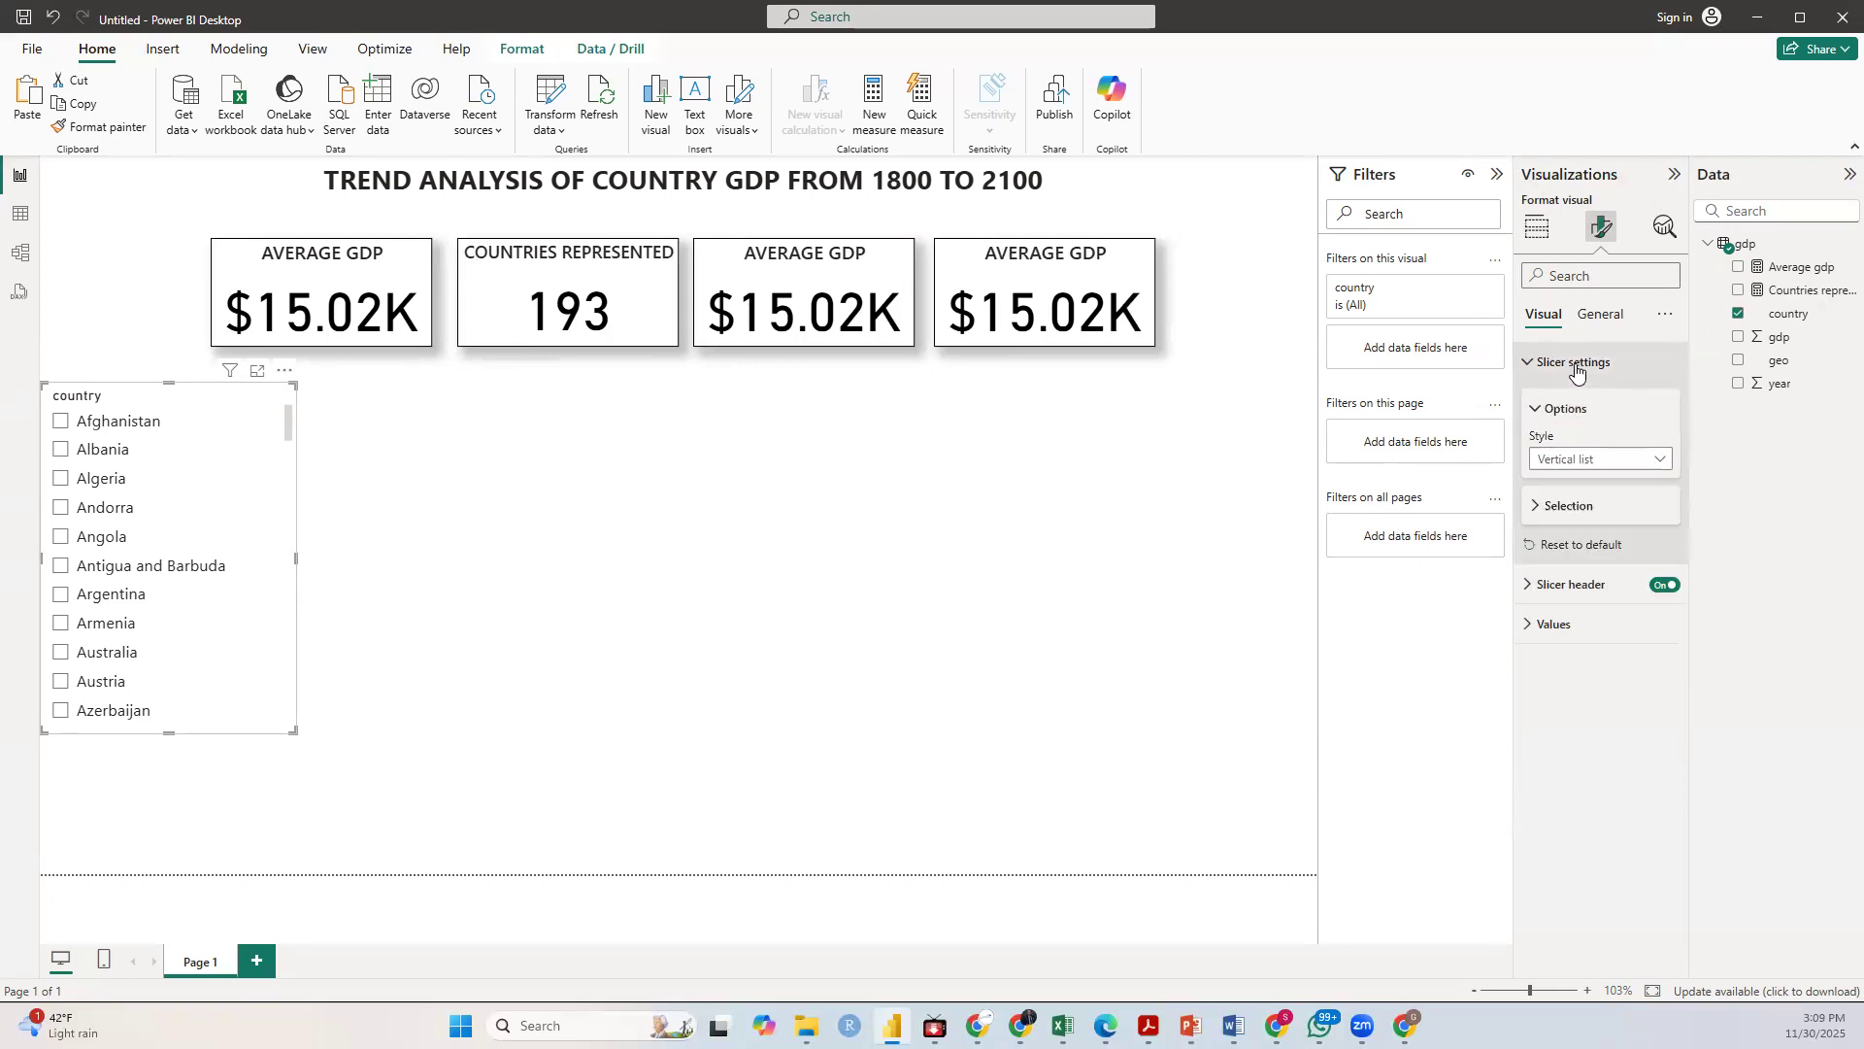
{"action": "left_click", "coordinate": [1588, 461]}
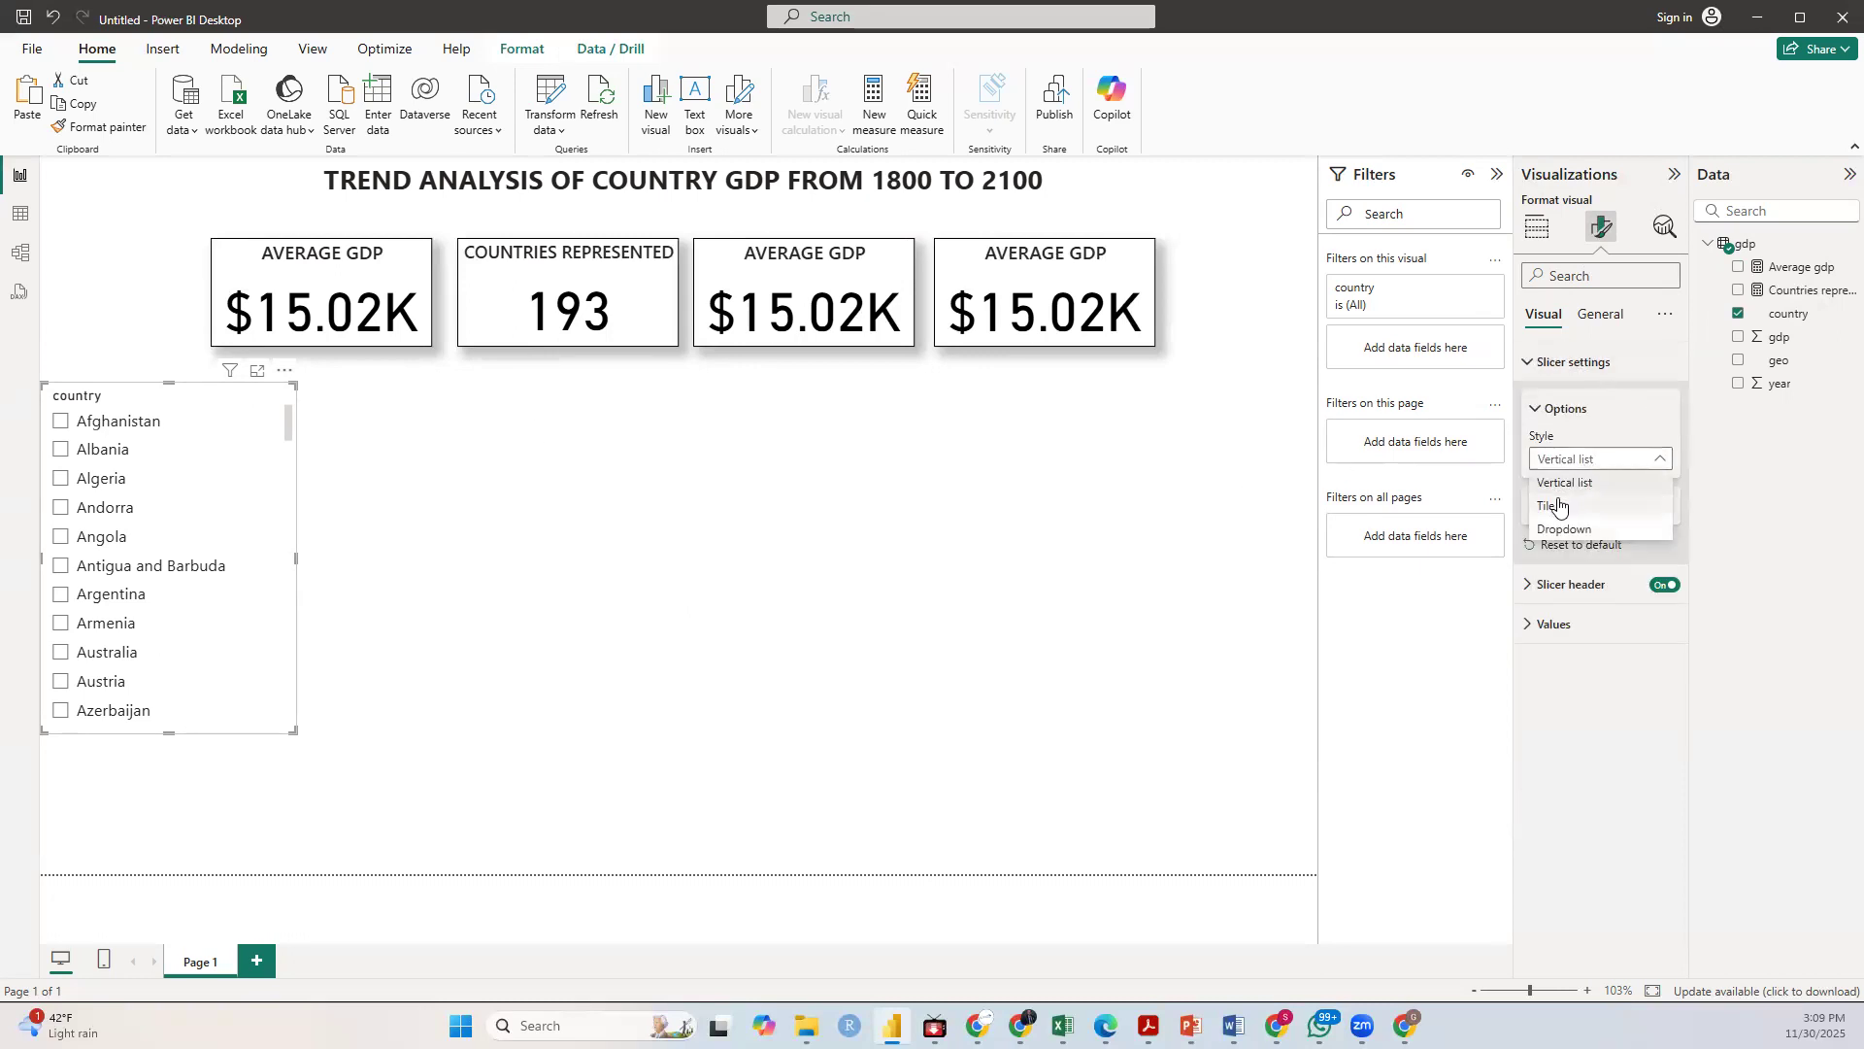
{"action": "left_click", "coordinate": [1564, 531]}
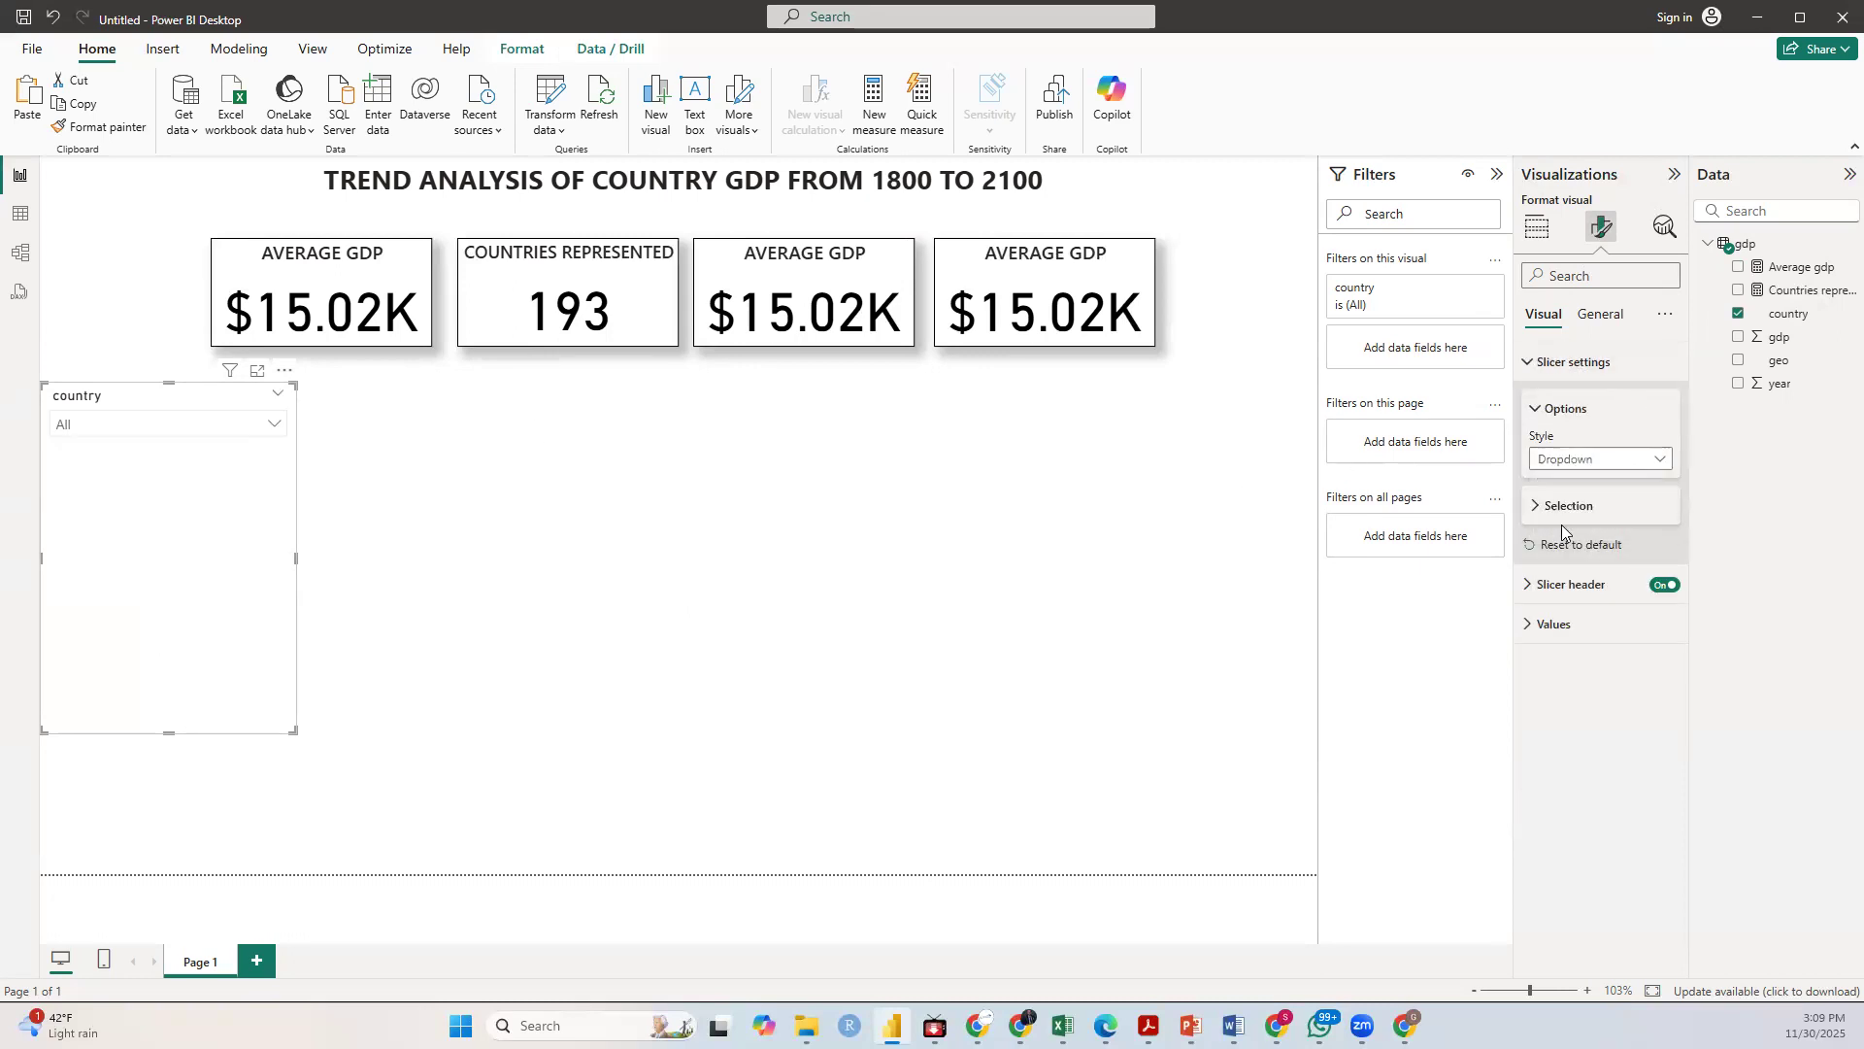
{"action": "left_click", "coordinate": [273, 427]}
{"action": "left_click_drag", "start_coordinate": [294, 731], "coordinate": [295, 467]}
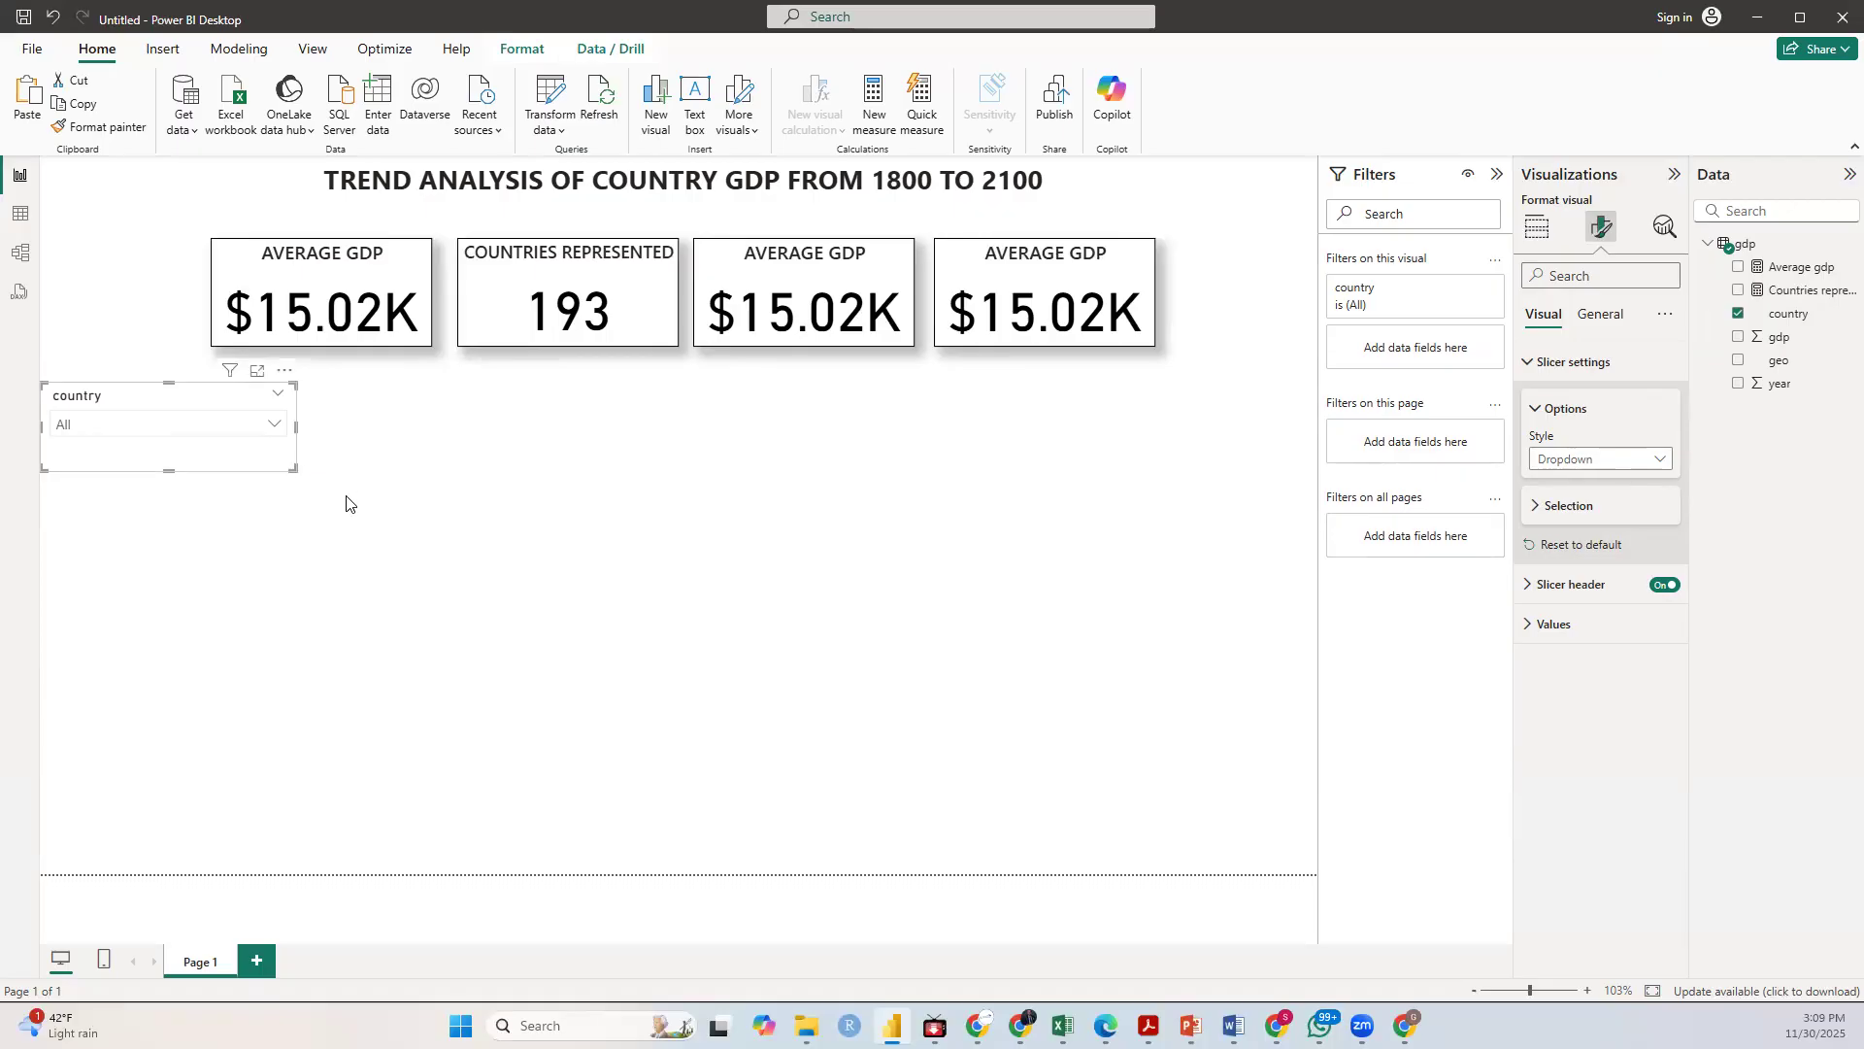
Step: Try the Tile style on the country slicer and enlarge it to fill the area below the cards
{"action": "left_click", "coordinate": [1615, 459]}
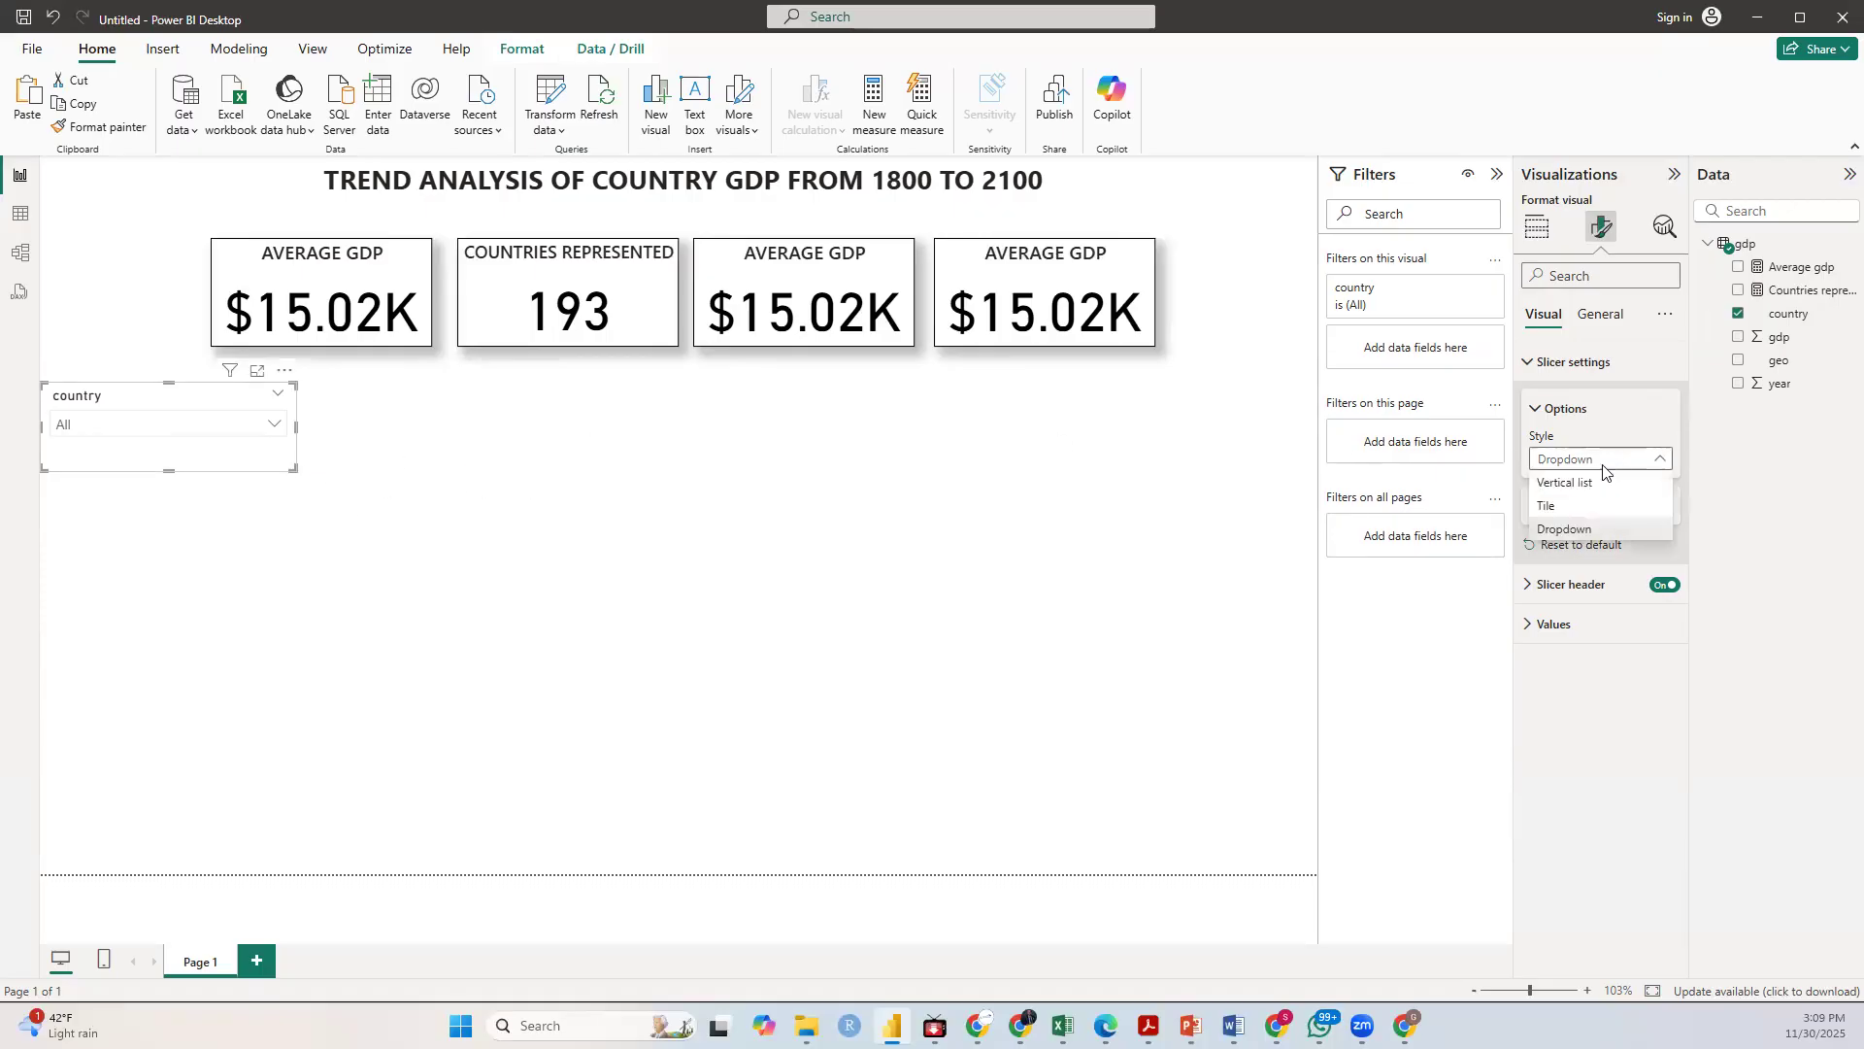
{"action": "left_click", "coordinate": [1583, 511]}
{"action": "left_click_drag", "start_coordinate": [296, 469], "coordinate": [1287, 833]}
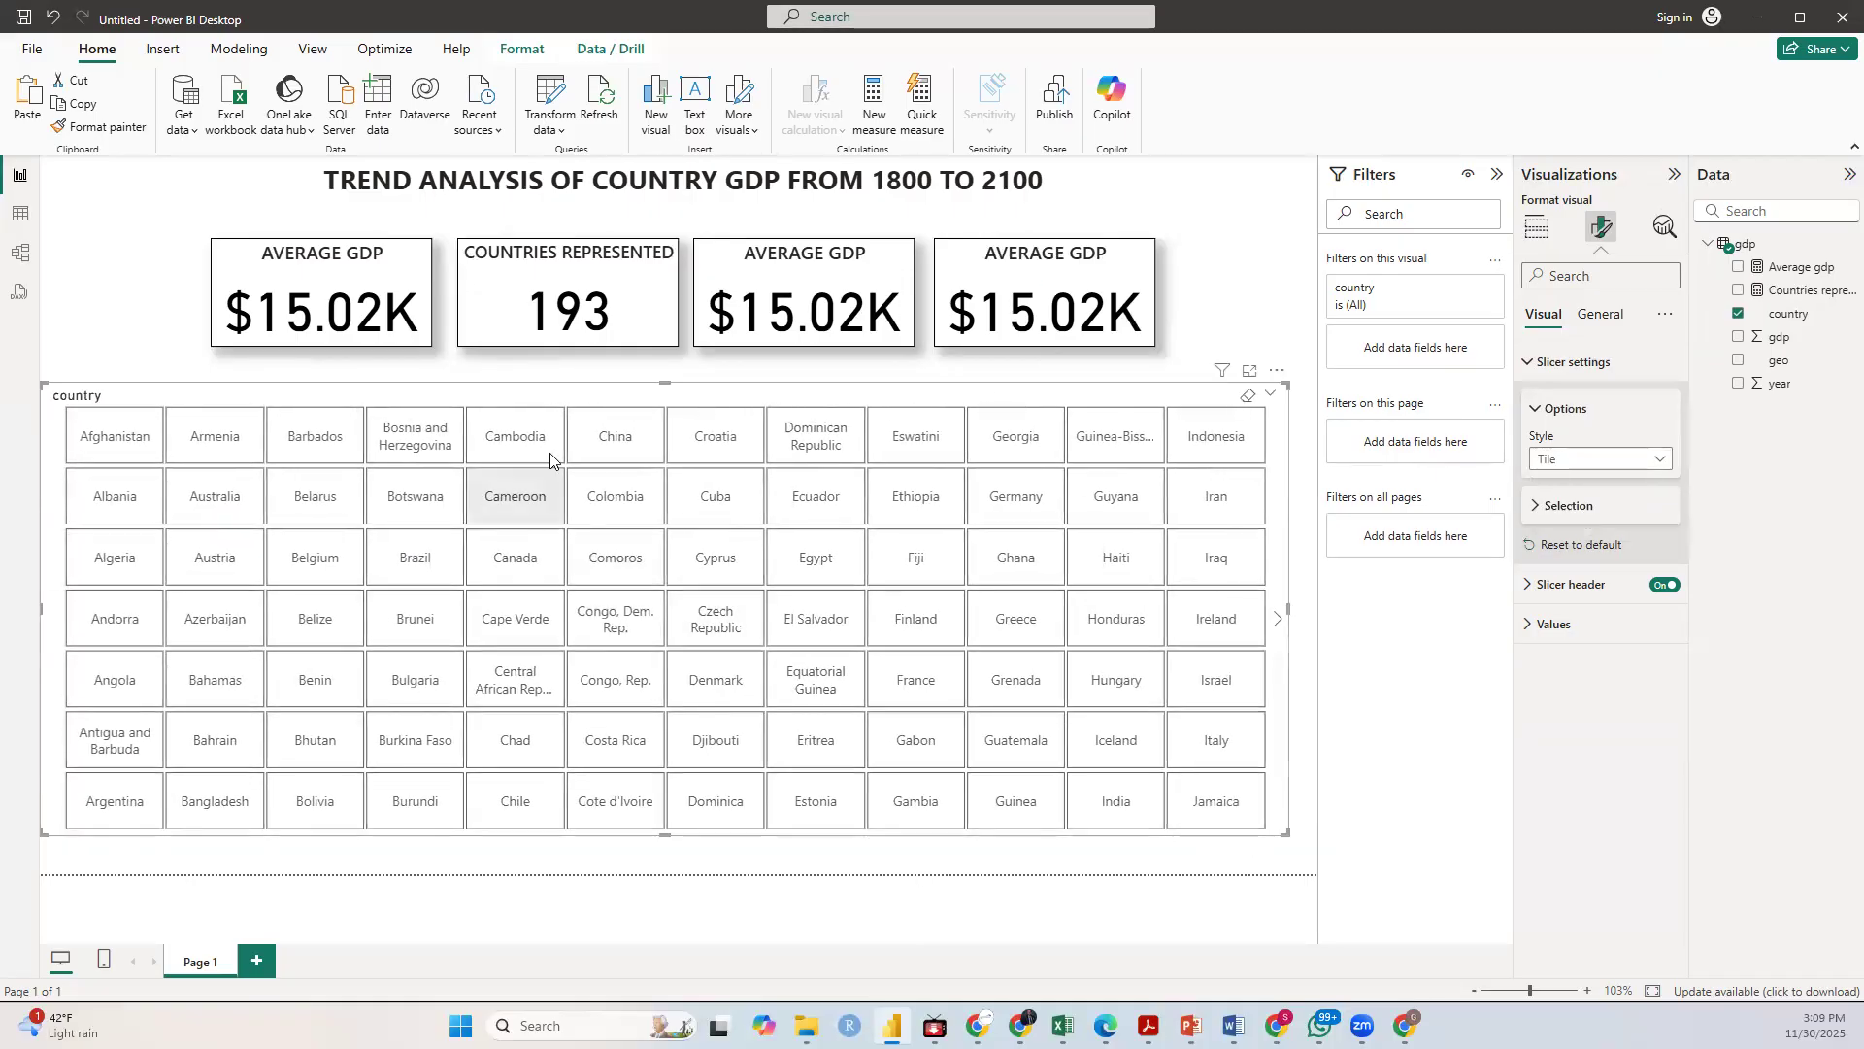
Step: Filter the cards by several country tiles in turn, including China, Botswana and Afghanistan, ending with Croatia
{"action": "left_click", "coordinate": [601, 438]}
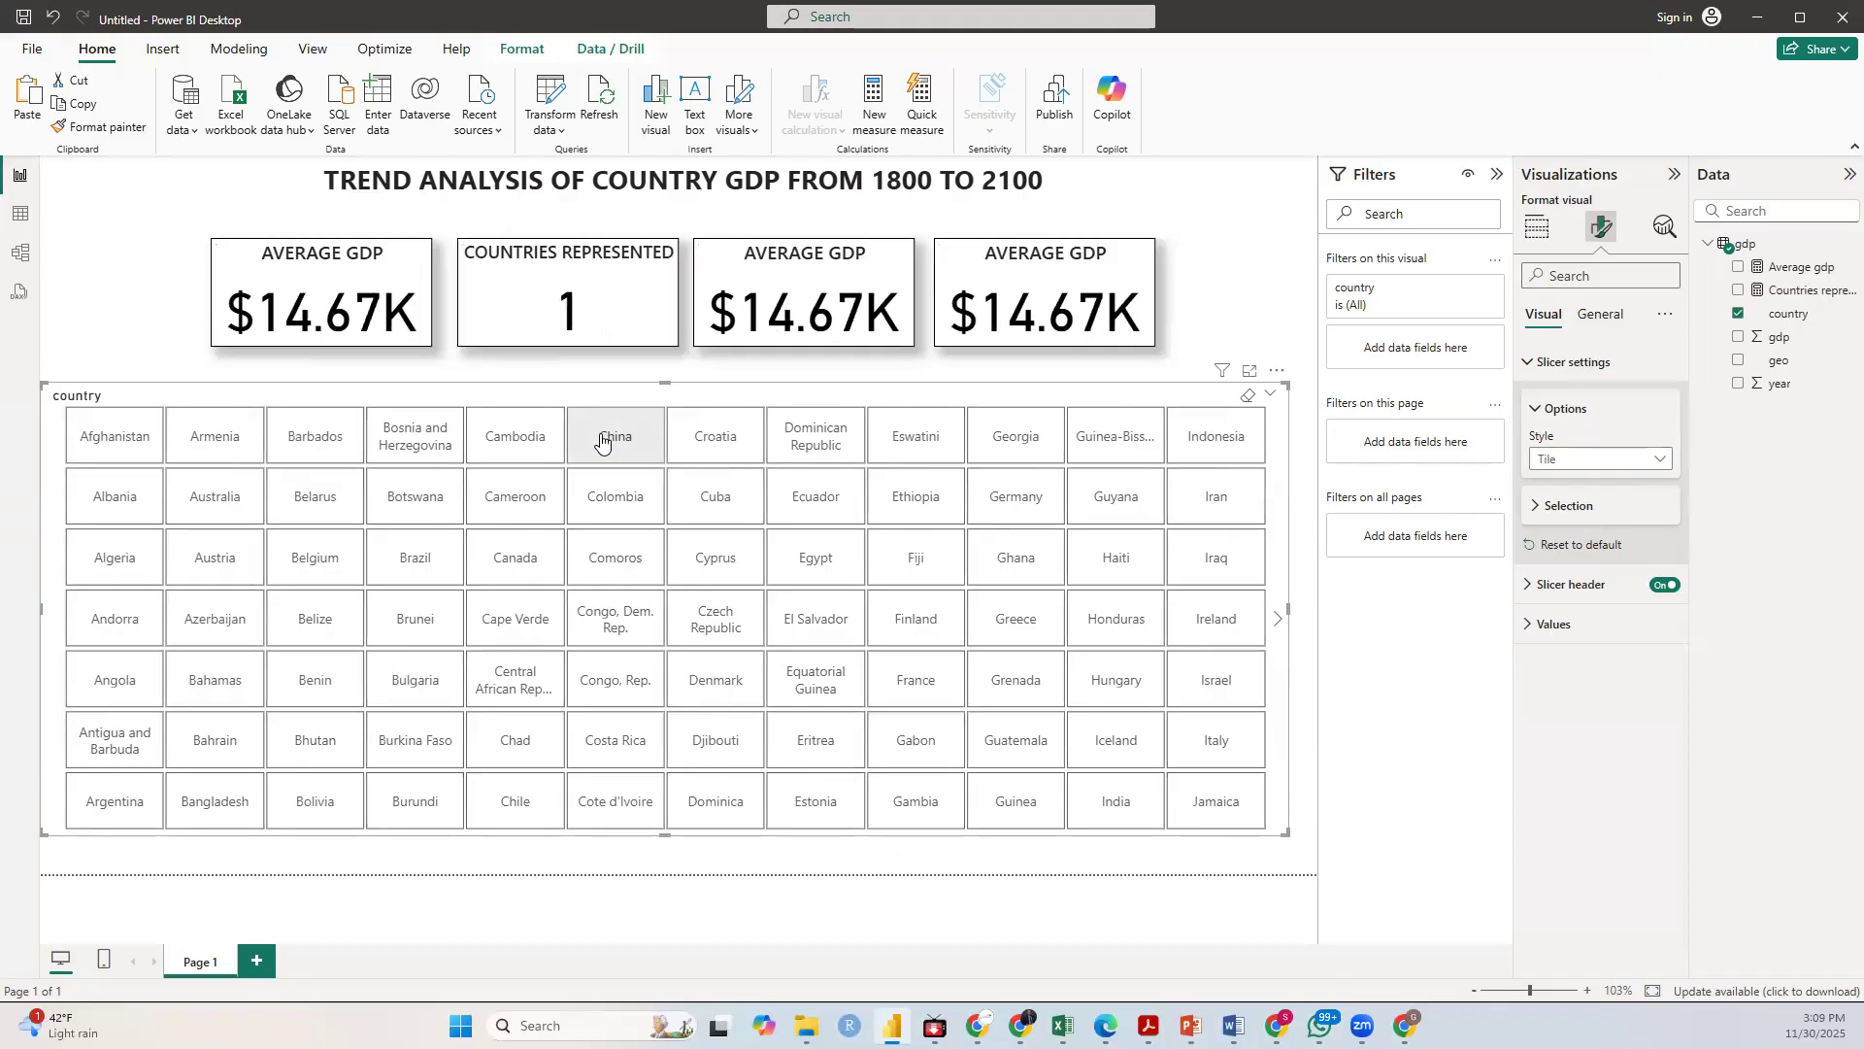
{"action": "left_click", "coordinate": [719, 437]}
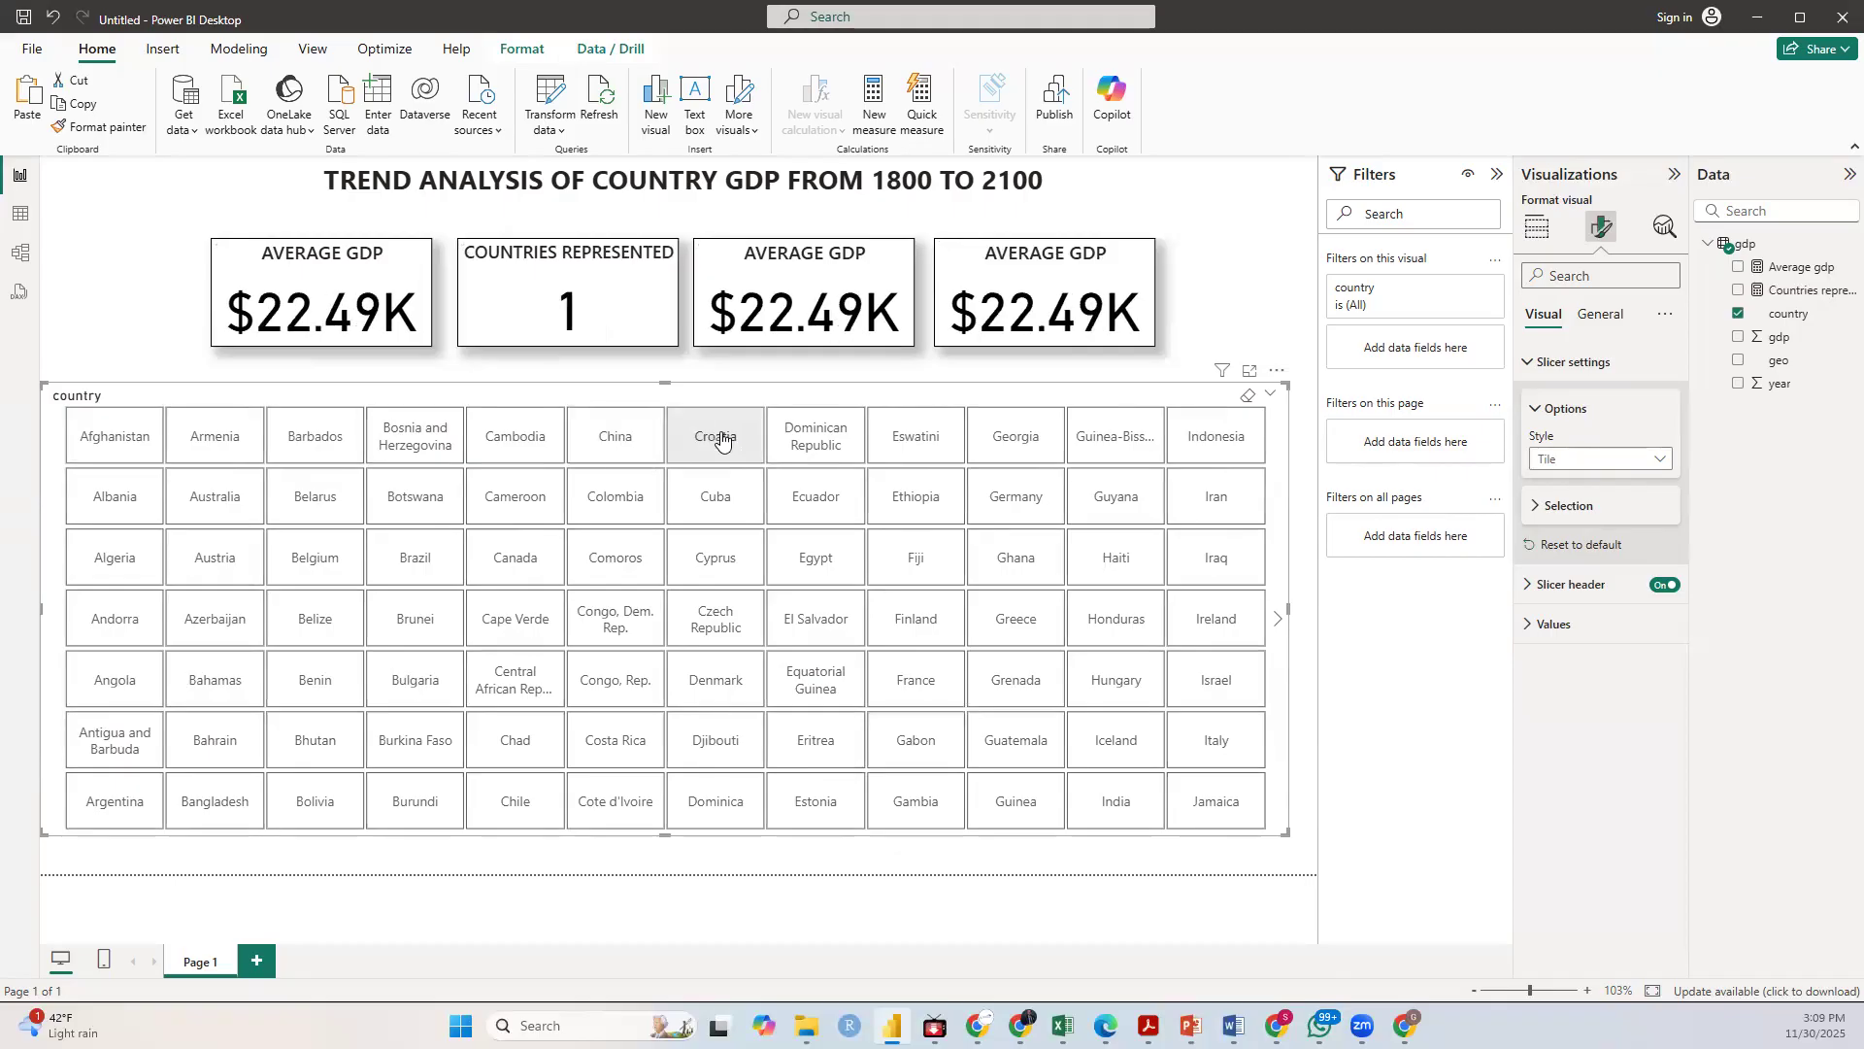
{"action": "left_click", "coordinate": [525, 502]}
{"action": "left_click", "coordinate": [416, 497]}
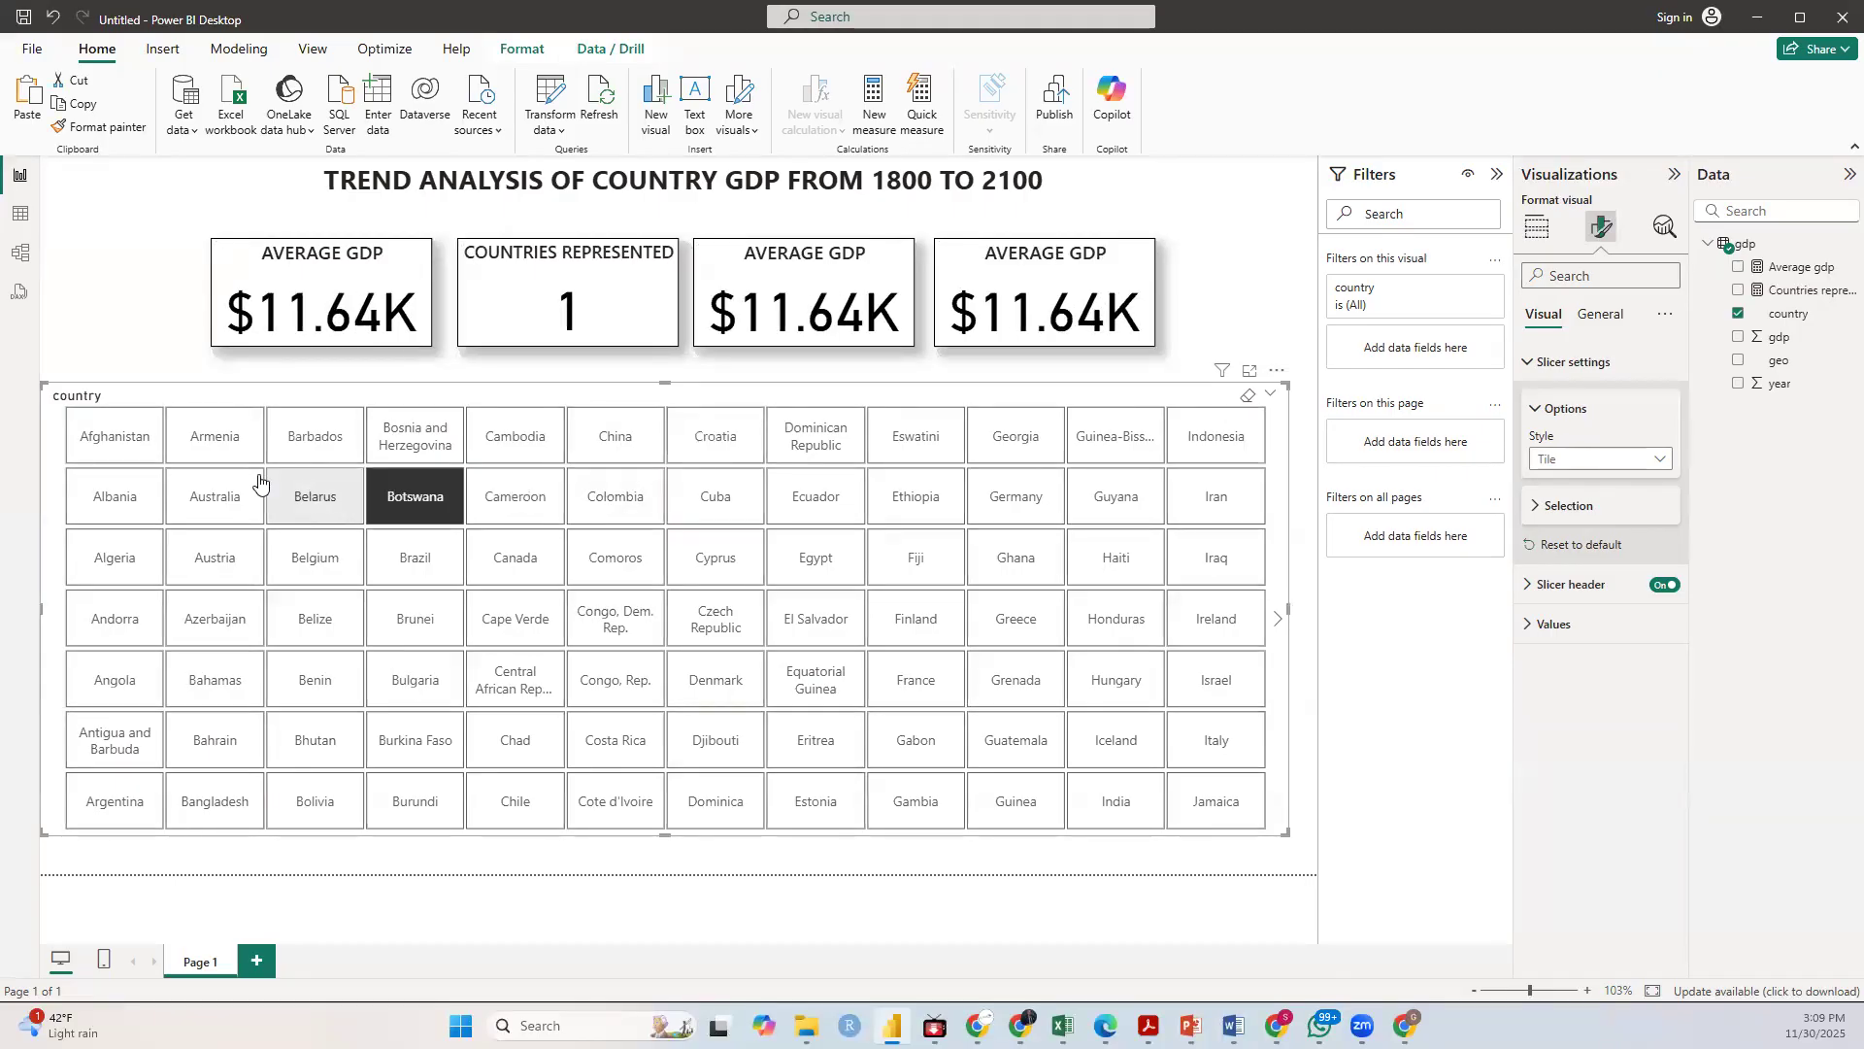
{"action": "left_click", "coordinate": [189, 438]}
{"action": "left_click", "coordinate": [126, 436]}
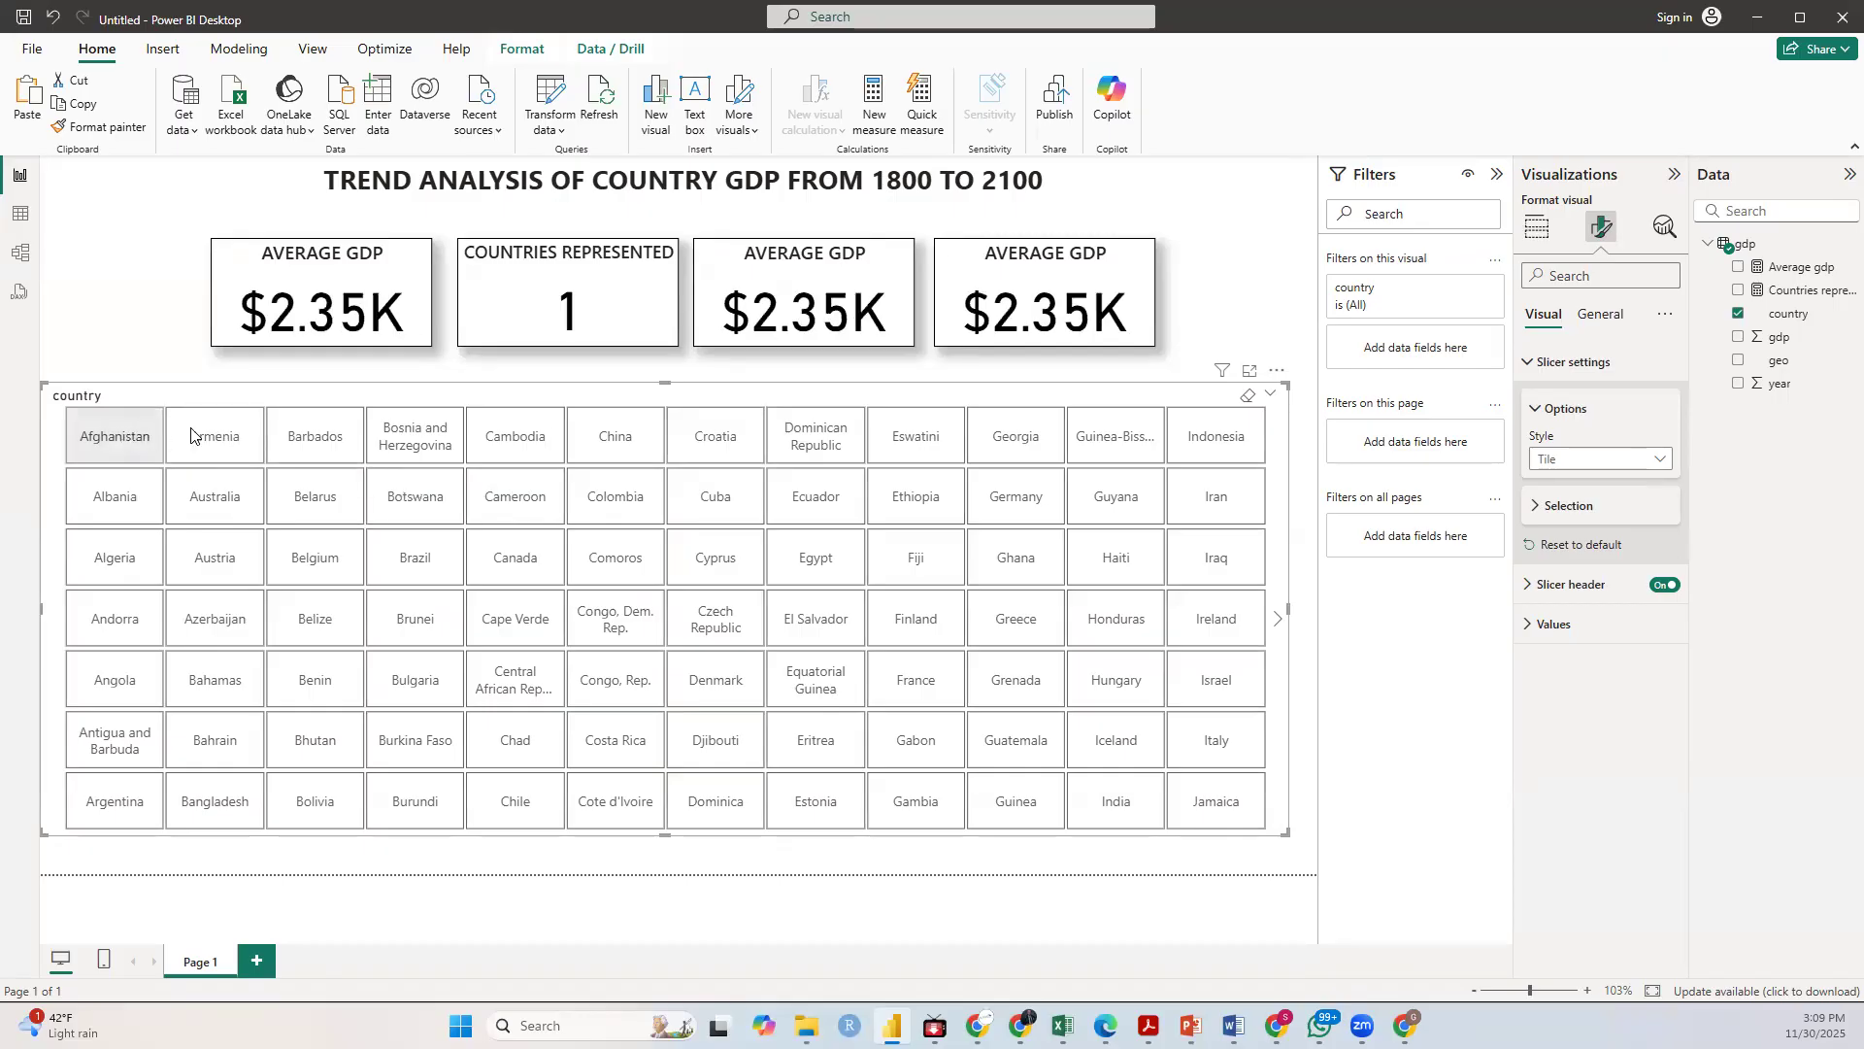
{"action": "left_click", "coordinate": [597, 435]}
{"action": "left_click", "coordinate": [715, 436]}
Step: Switch the country slicer back to the Dropdown style and shrink it to a small box below the first card
{"action": "left_click_drag", "start_coordinate": [1286, 827], "coordinate": [1295, 852]}
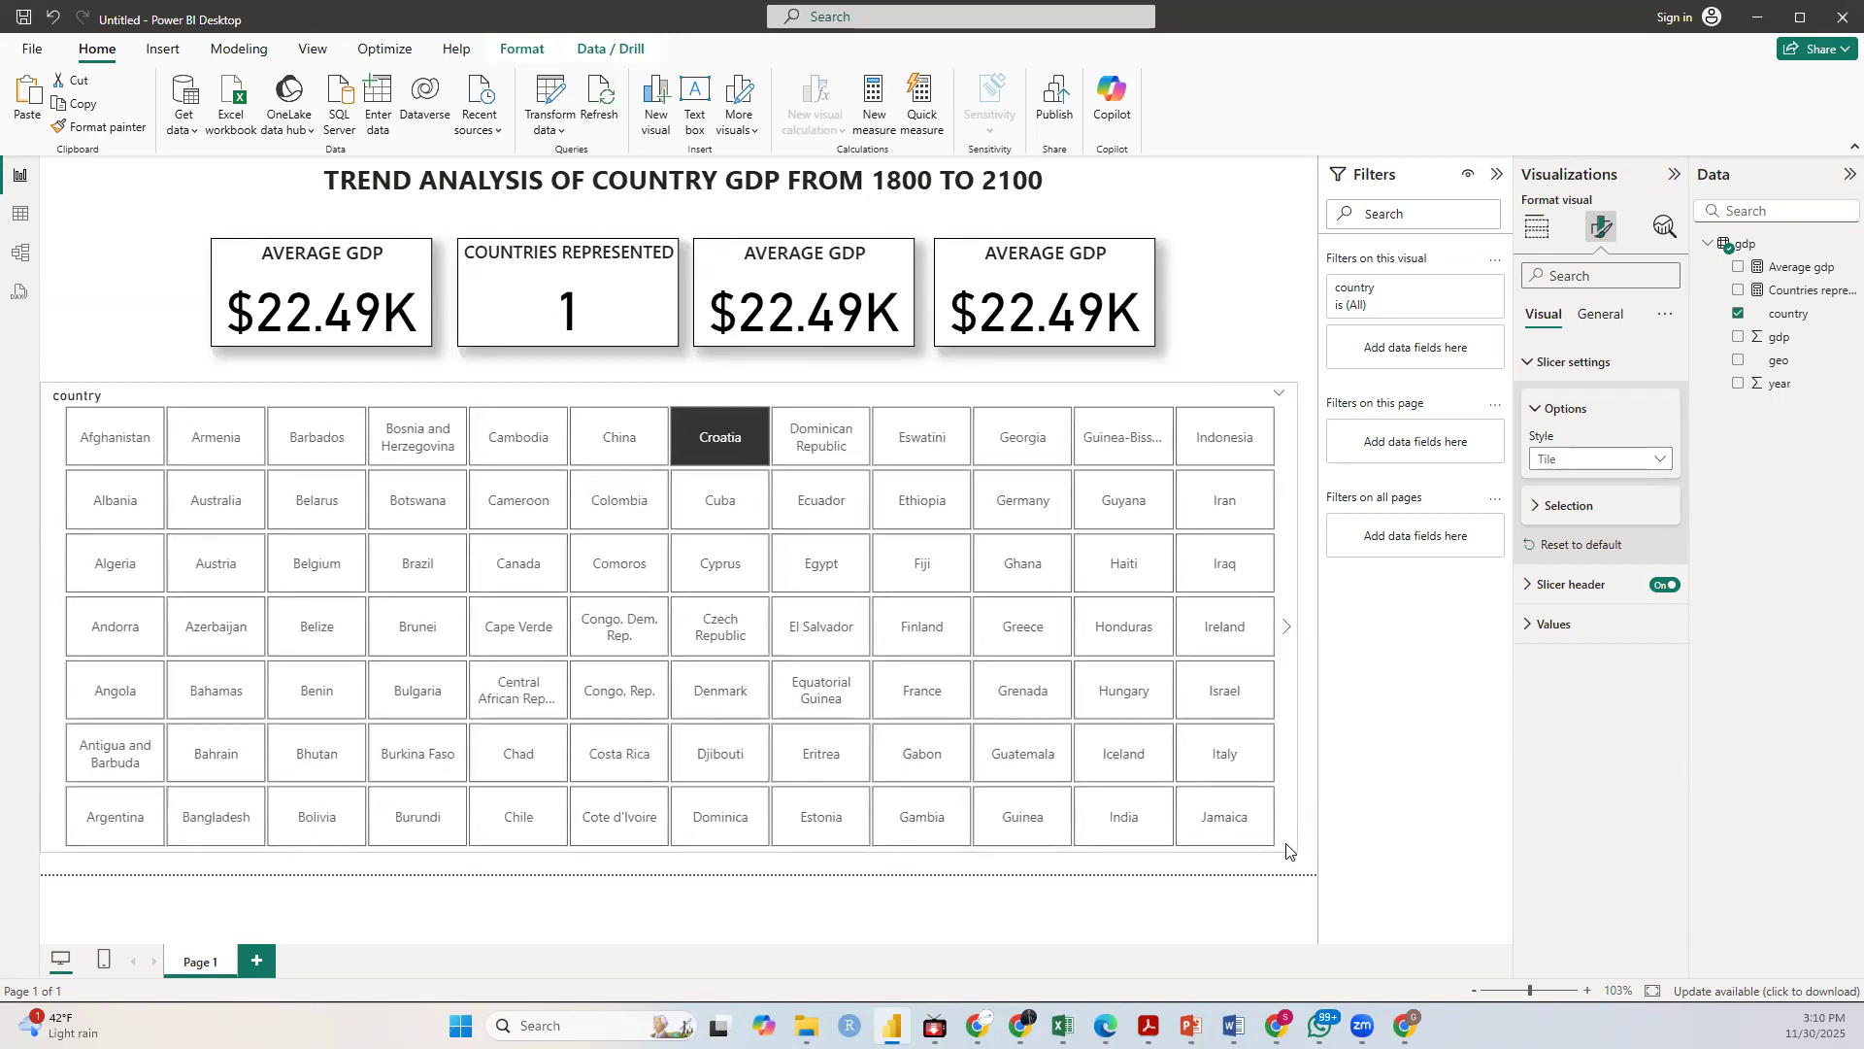
{"action": "left_click", "coordinate": [1649, 458]}
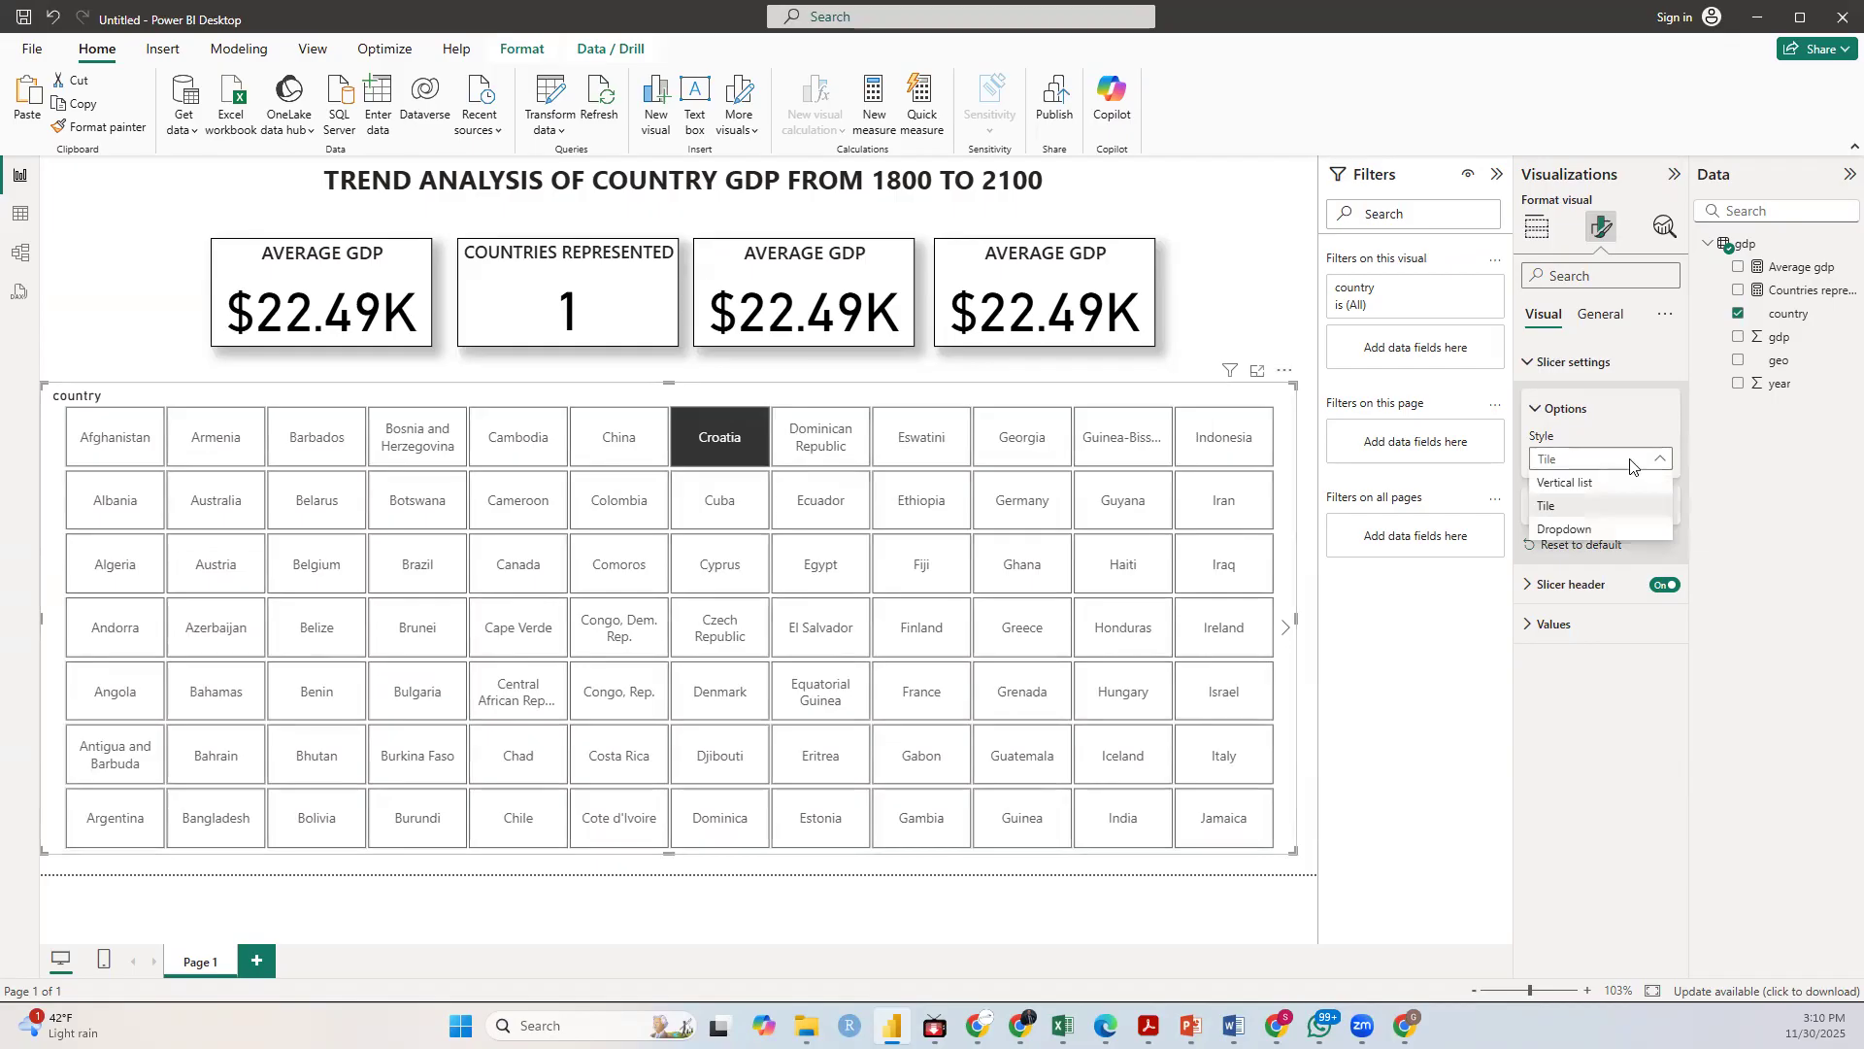
{"action": "left_click", "coordinate": [1565, 530]}
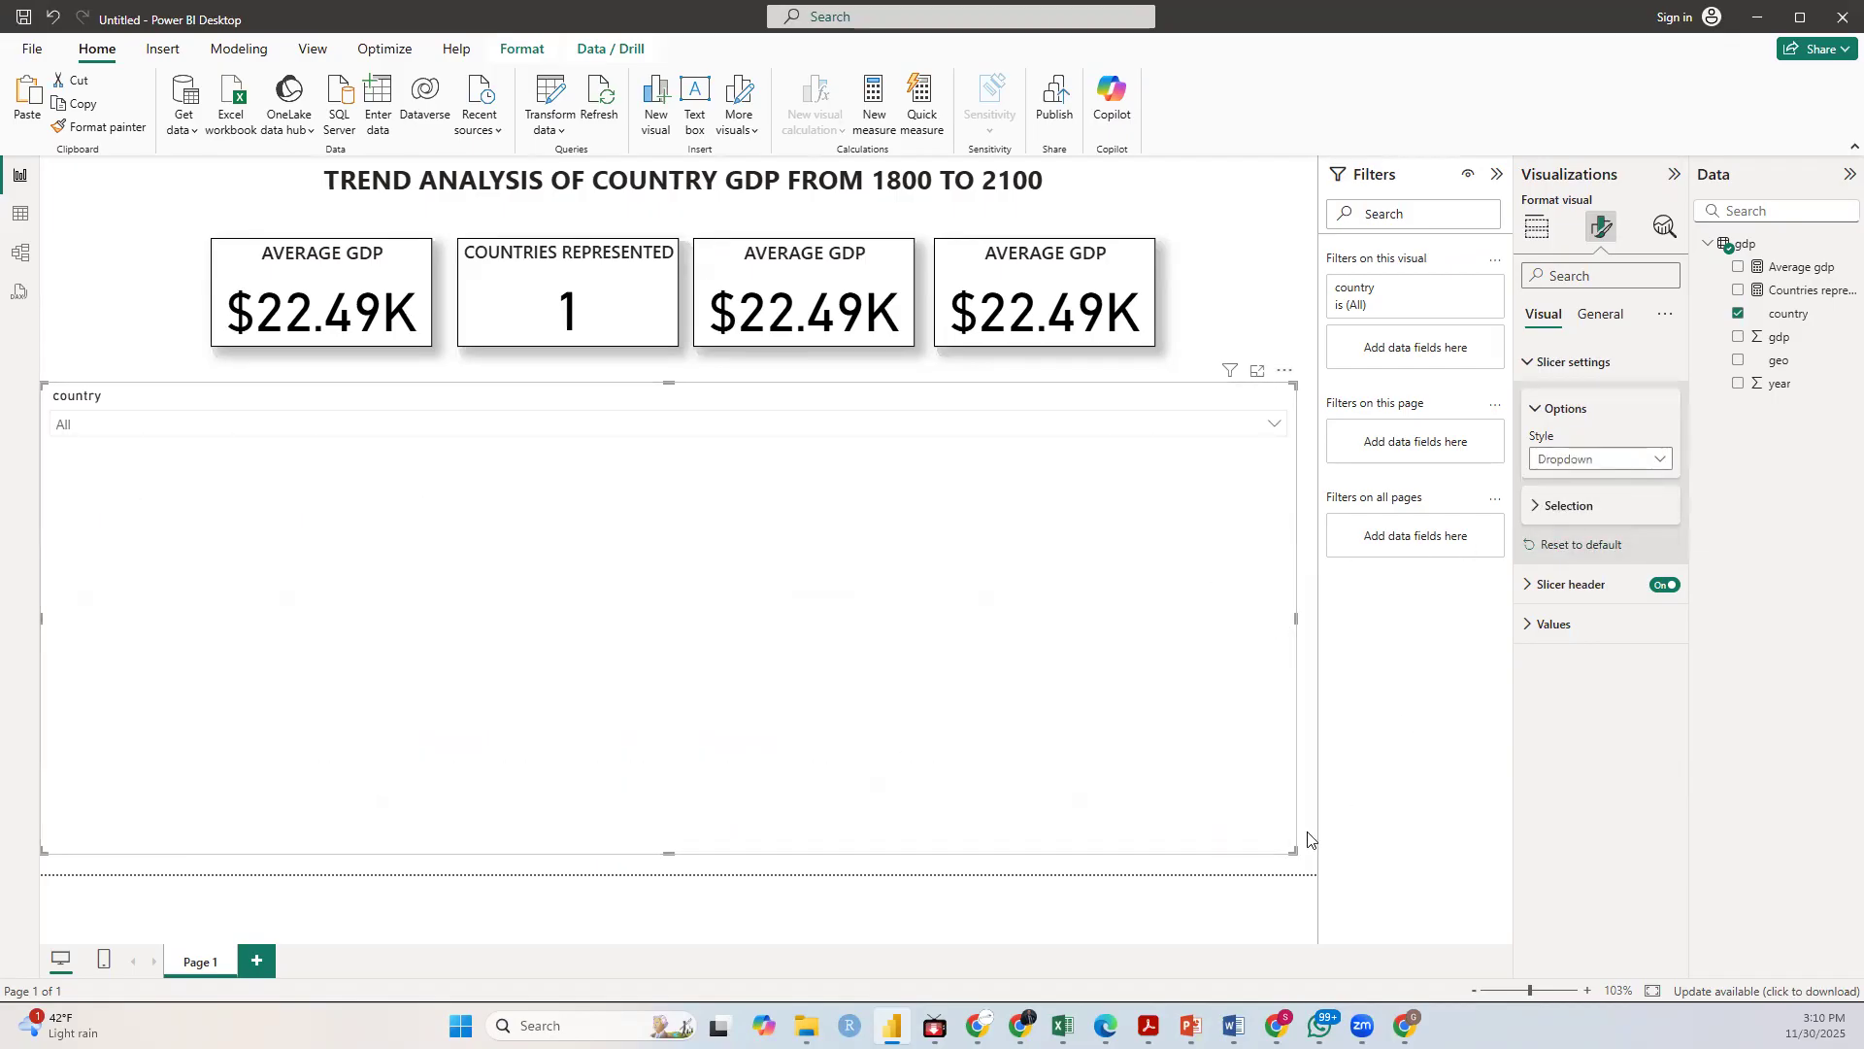
{"action": "left_click_drag", "start_coordinate": [1293, 850], "coordinate": [239, 475]}
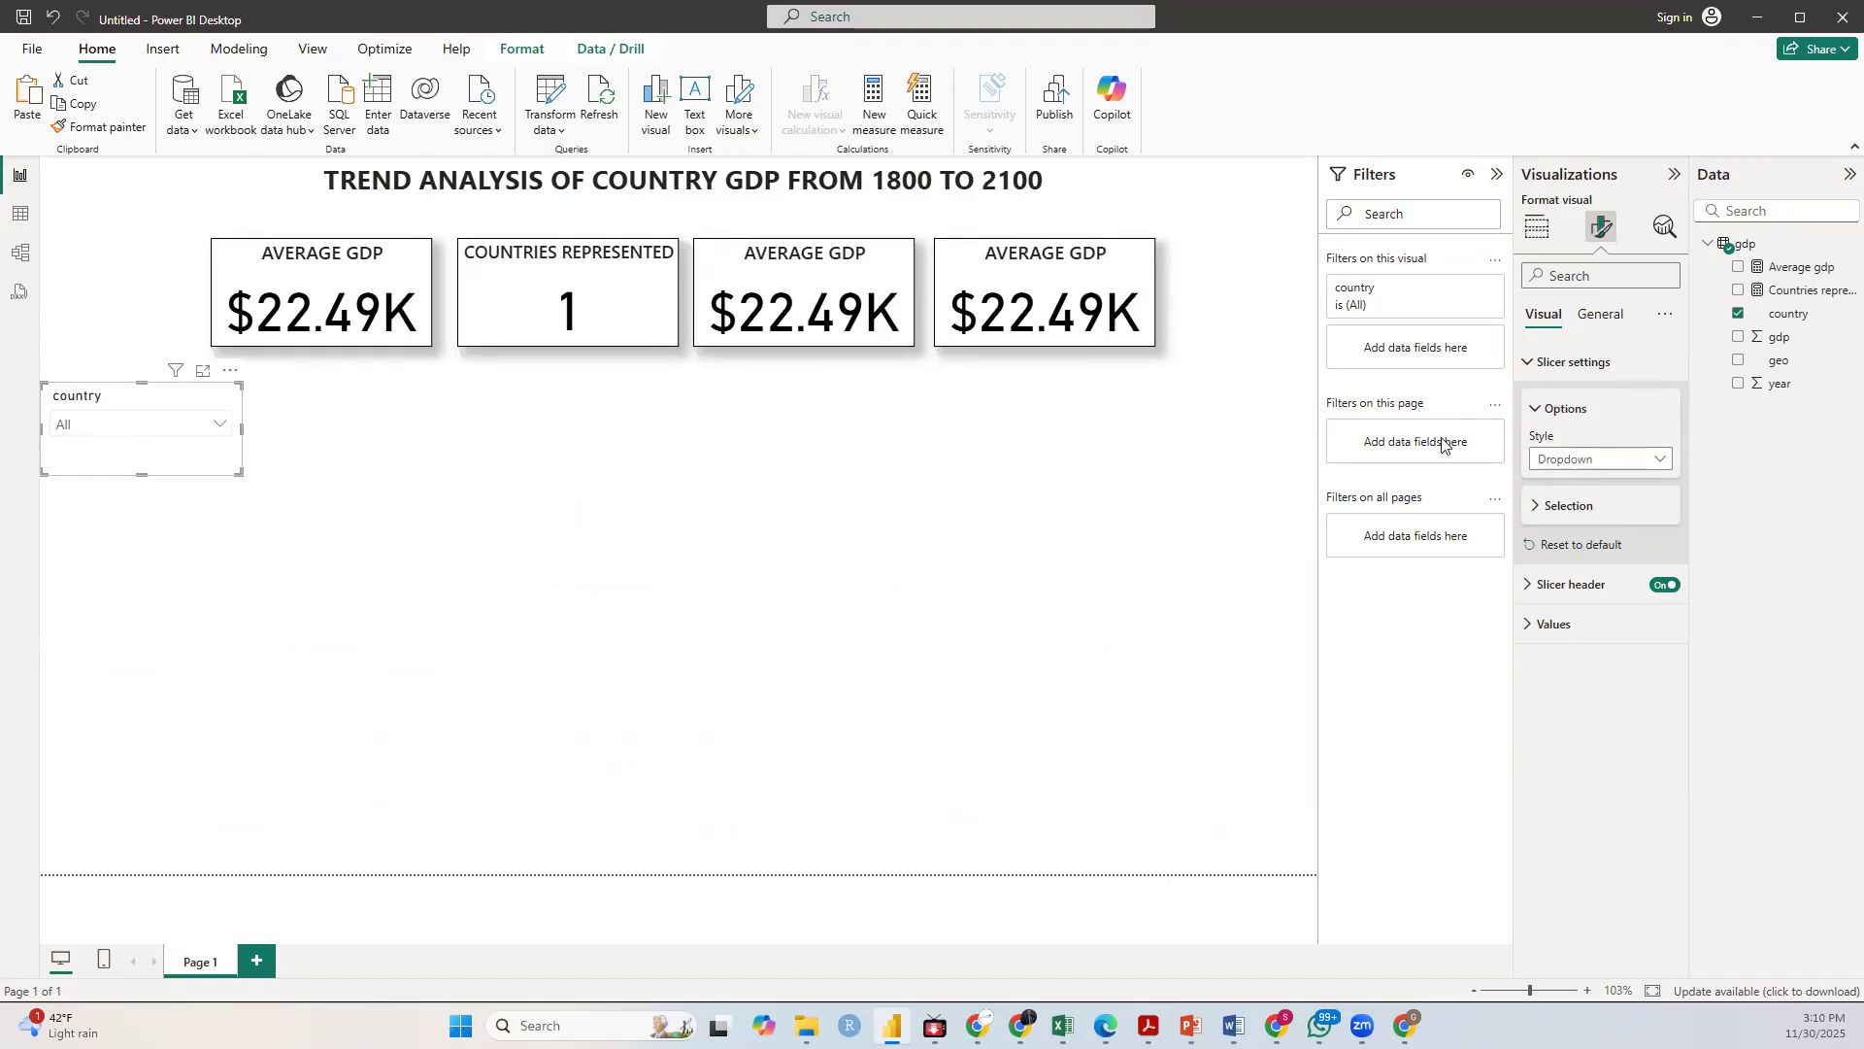
Step: Turn off the country slicer's built-in header
{"action": "left_click", "coordinate": [1540, 408]}
{"action": "left_click", "coordinate": [1595, 317]}
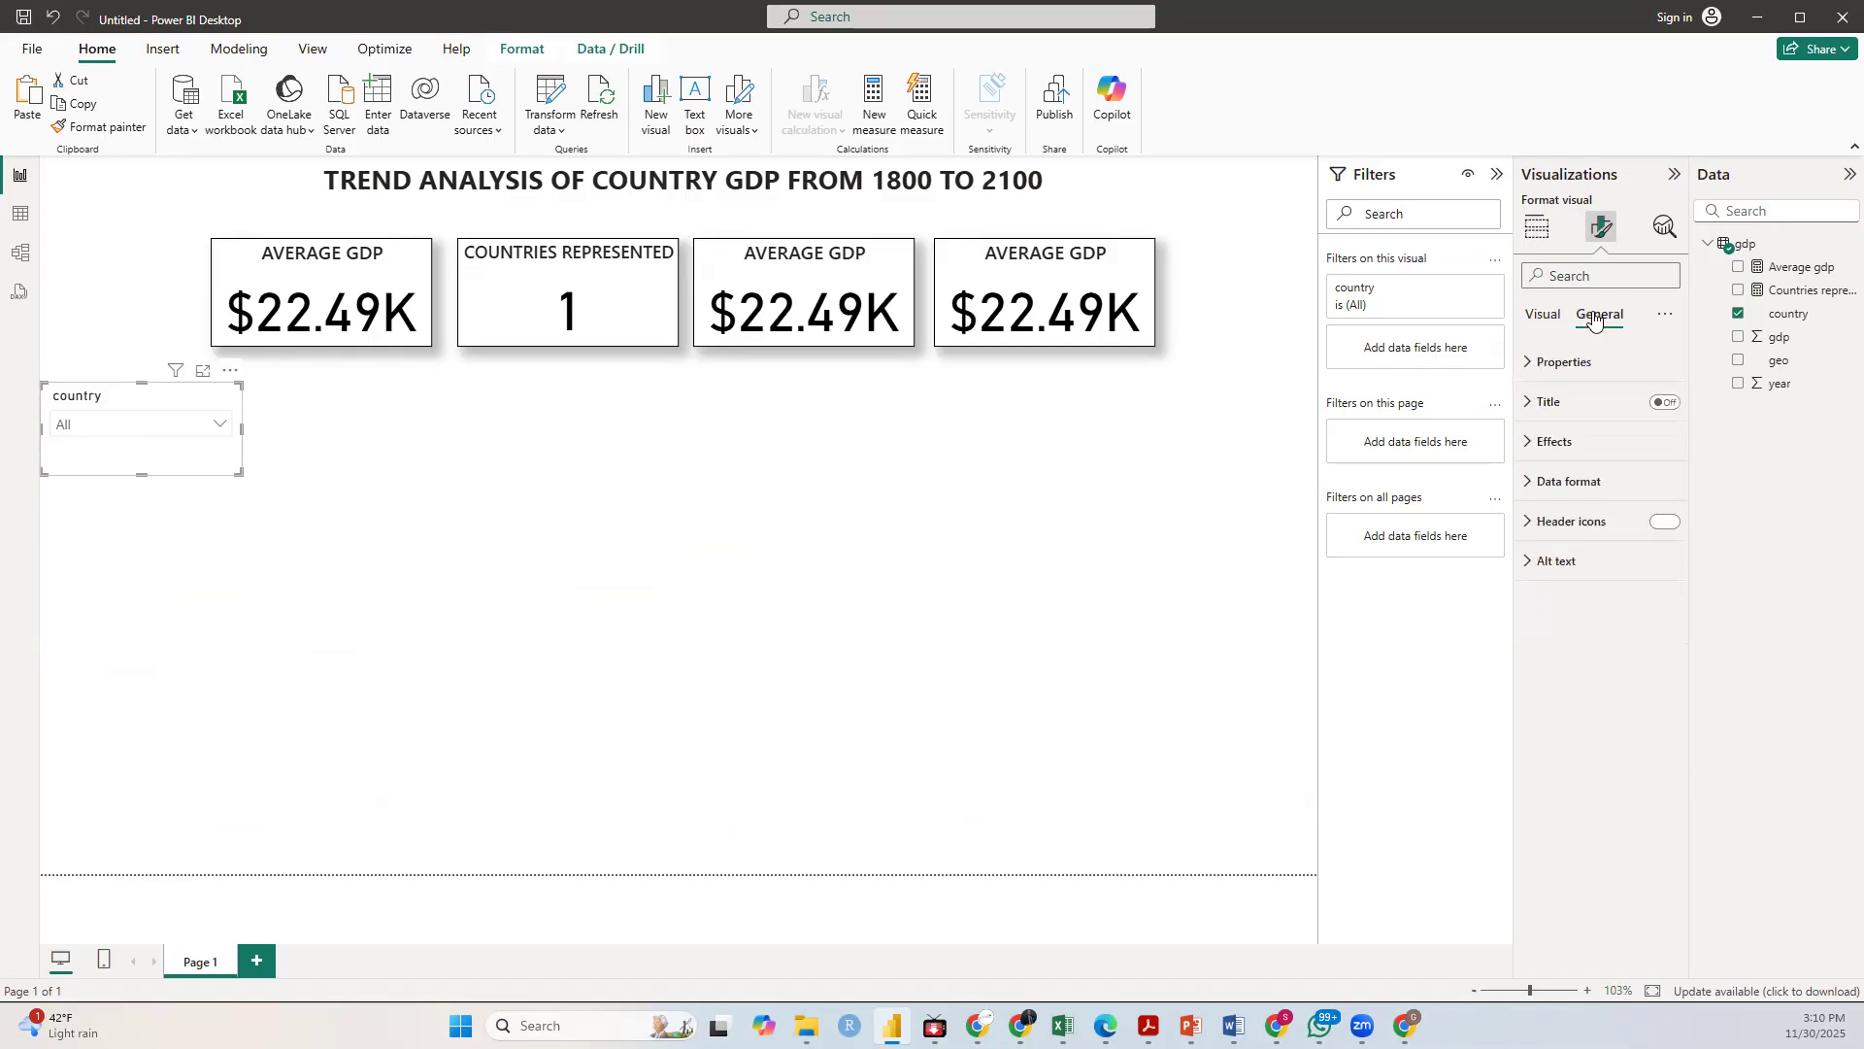
{"action": "left_click", "coordinate": [1541, 316]}
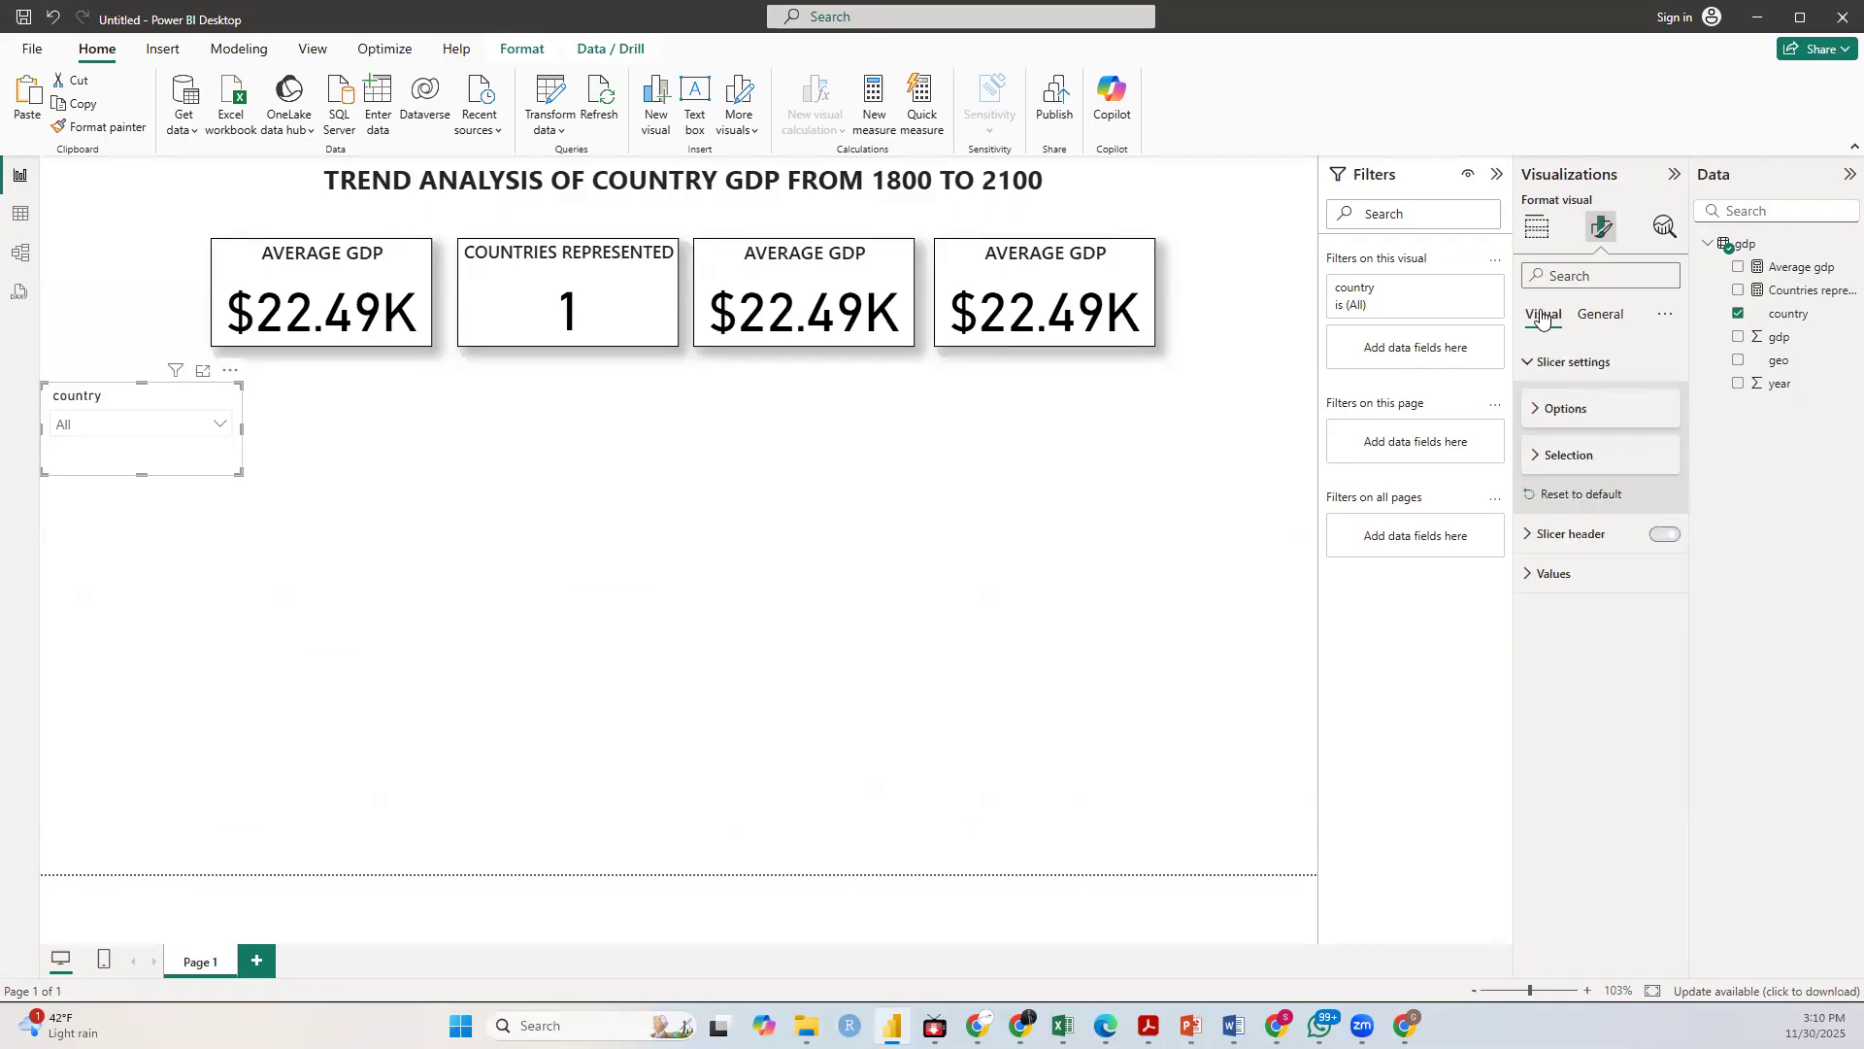
{"action": "left_click", "coordinate": [1539, 231]}
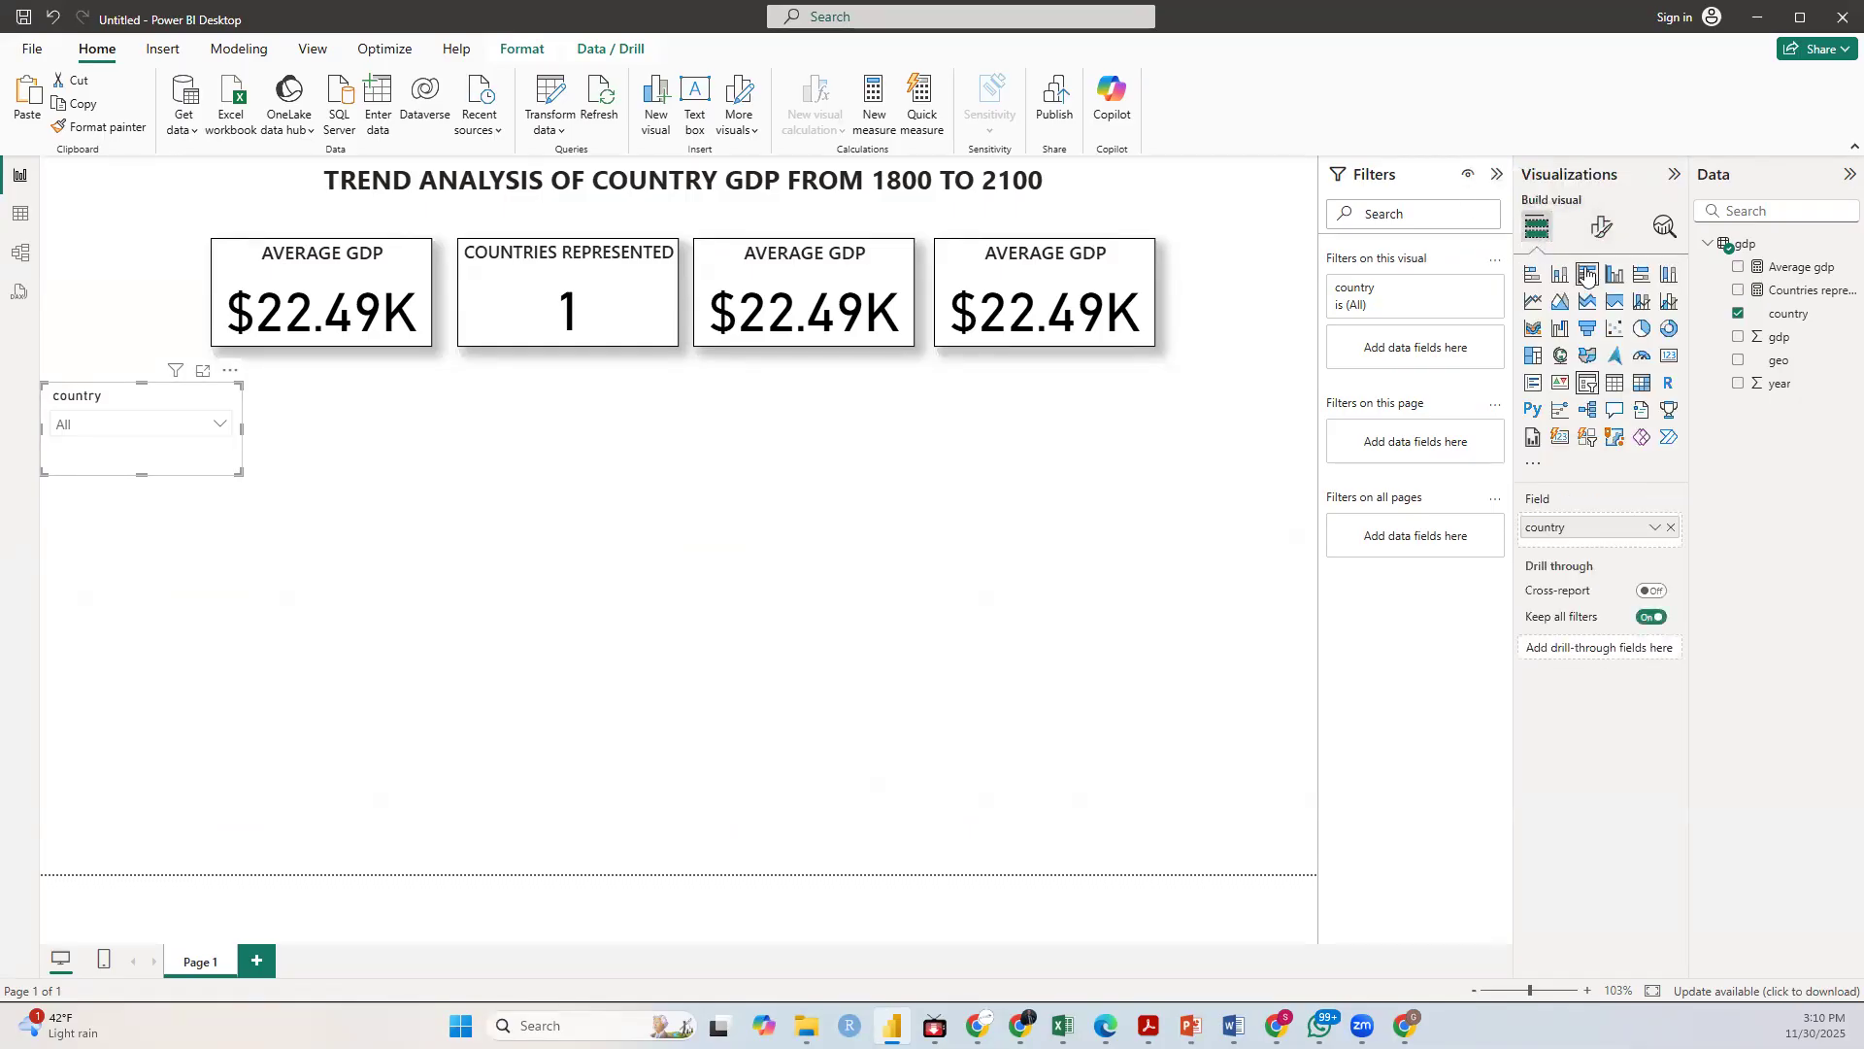
{"action": "left_click", "coordinate": [1601, 227]}
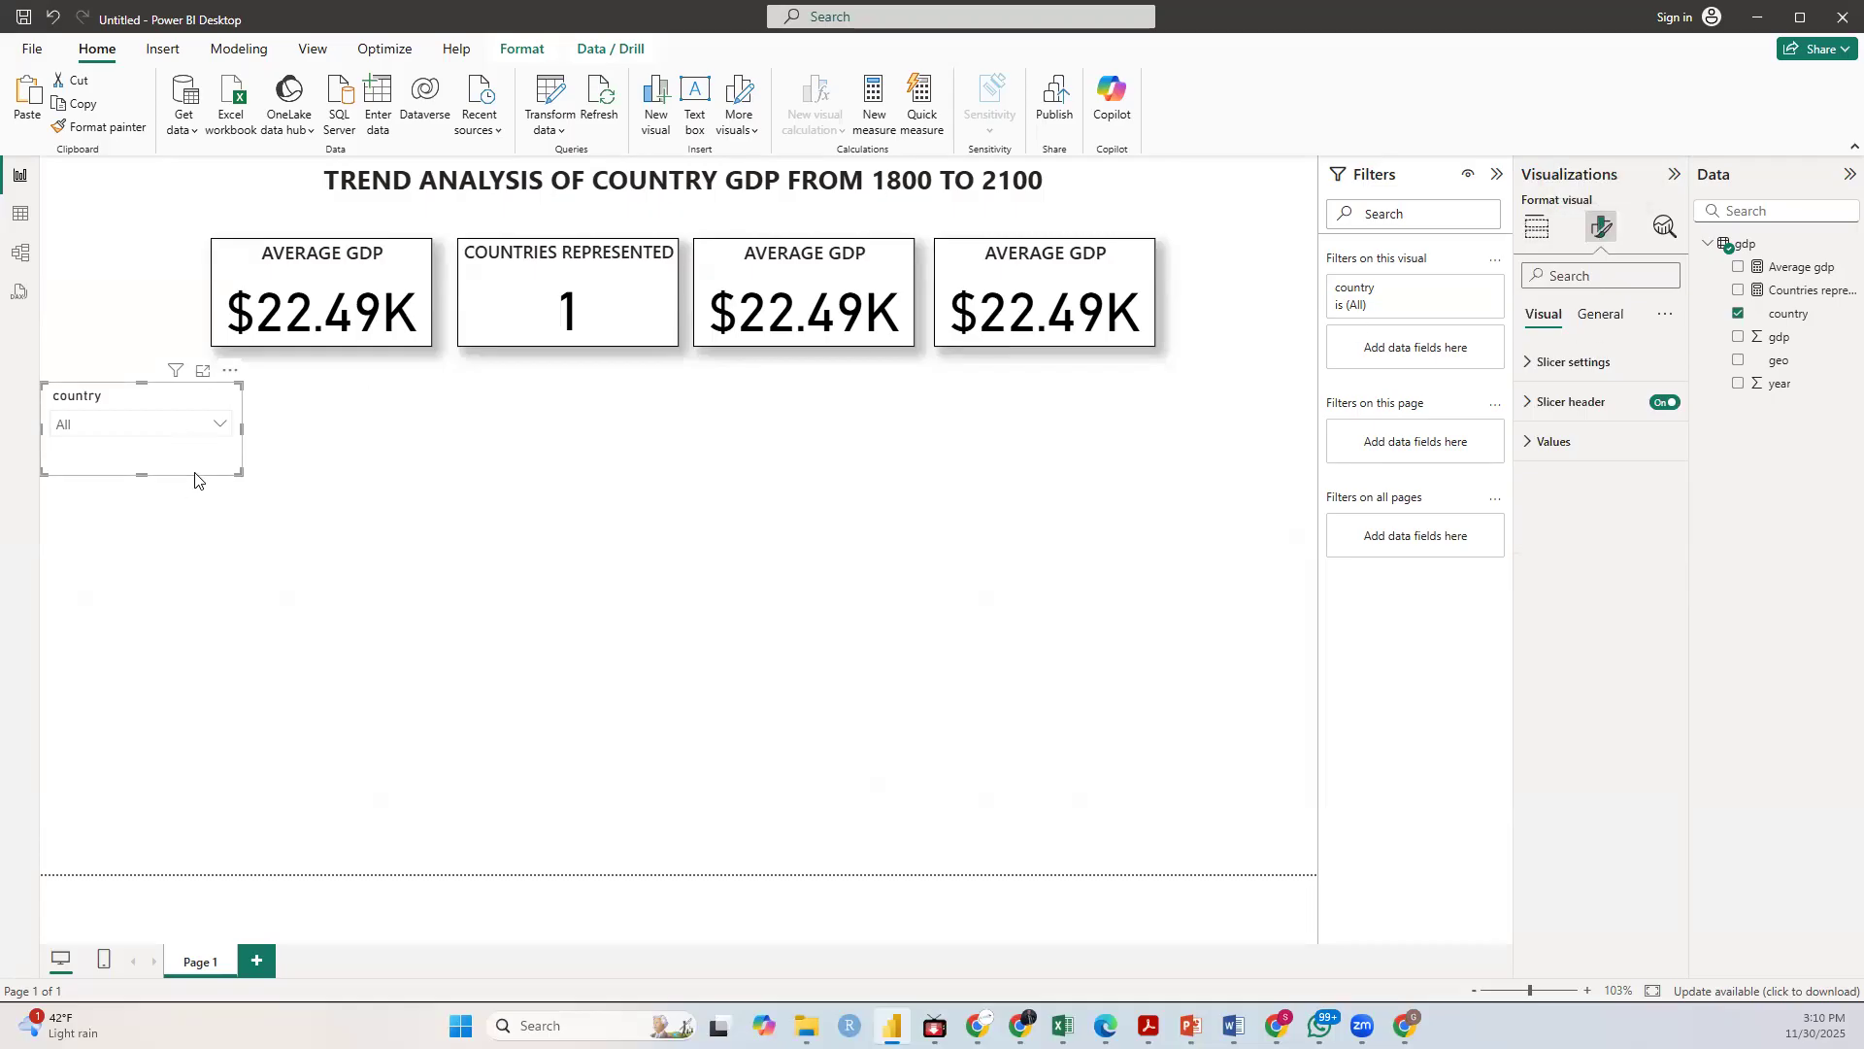
{"action": "left_click", "coordinate": [1667, 406]}
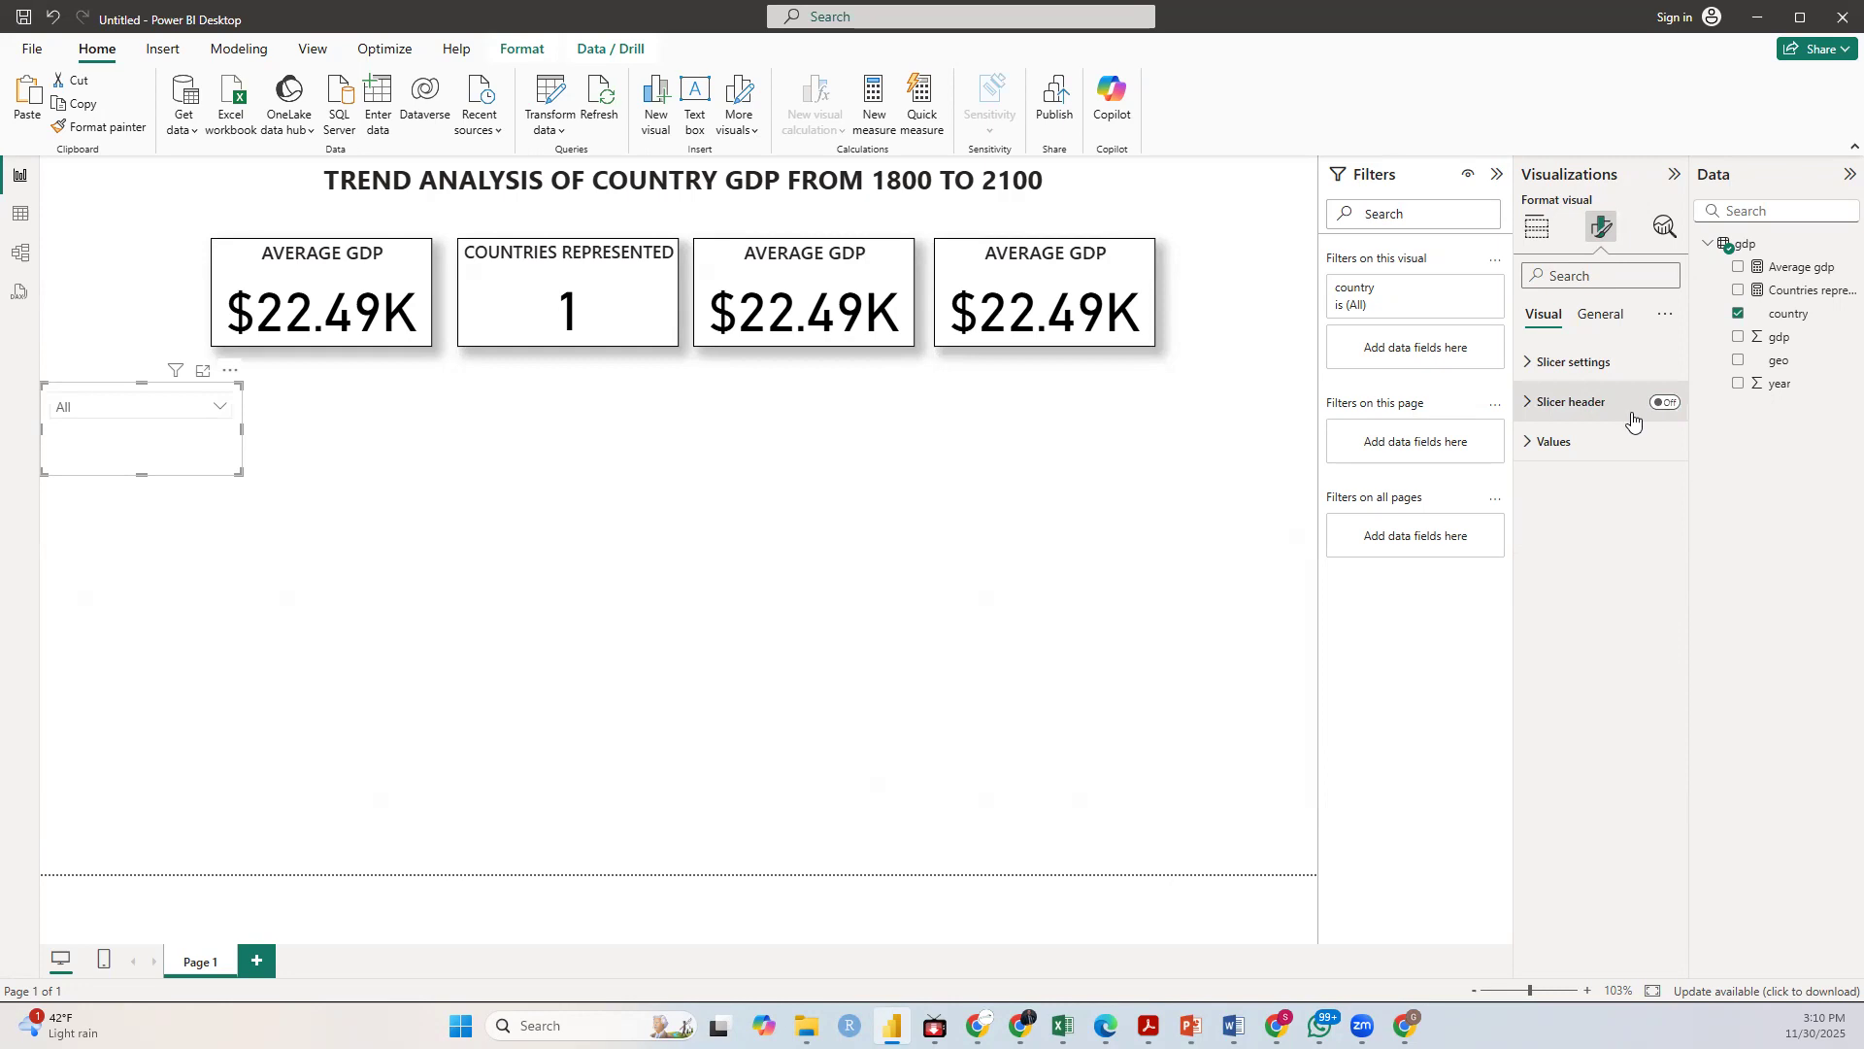
Step: Turn on the slicer's title with the text COUNTRY, and deselect the slicer
{"action": "left_click", "coordinate": [1608, 320]}
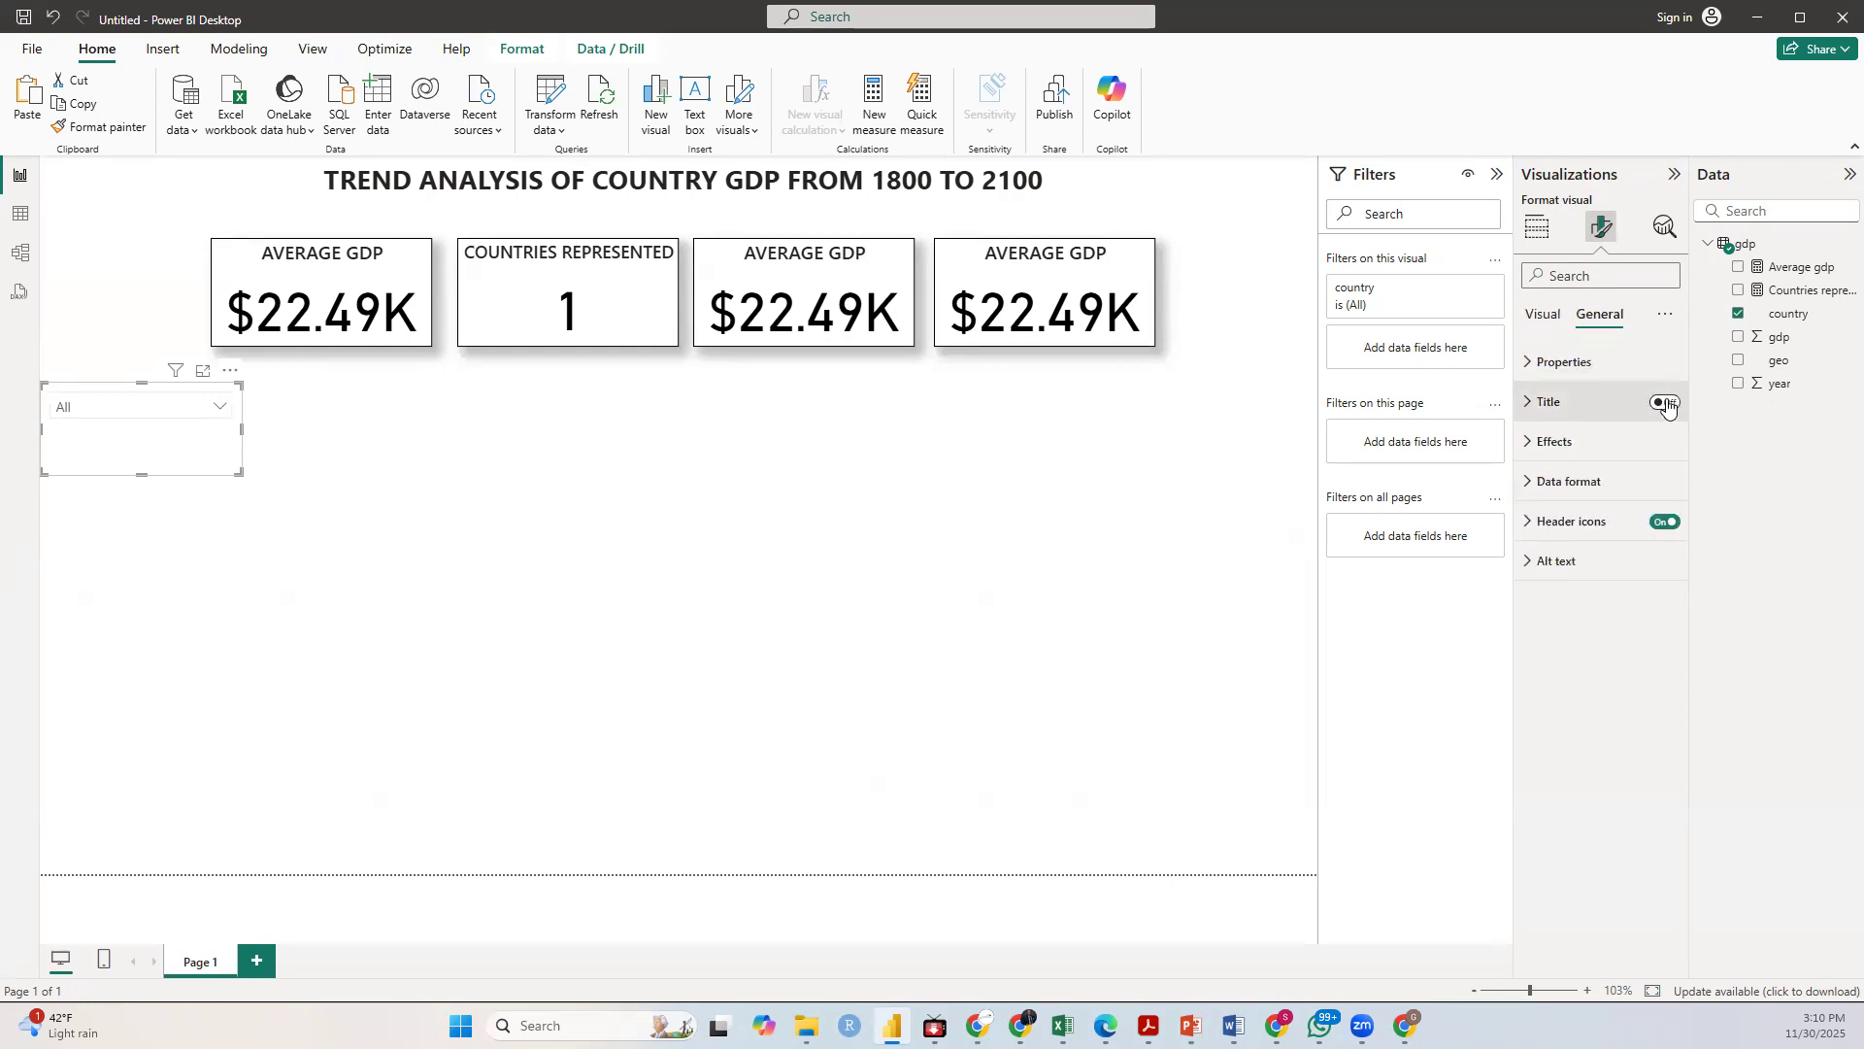
{"action": "left_click", "coordinate": [1546, 408]}
{"action": "left_click", "coordinate": [1561, 497]}
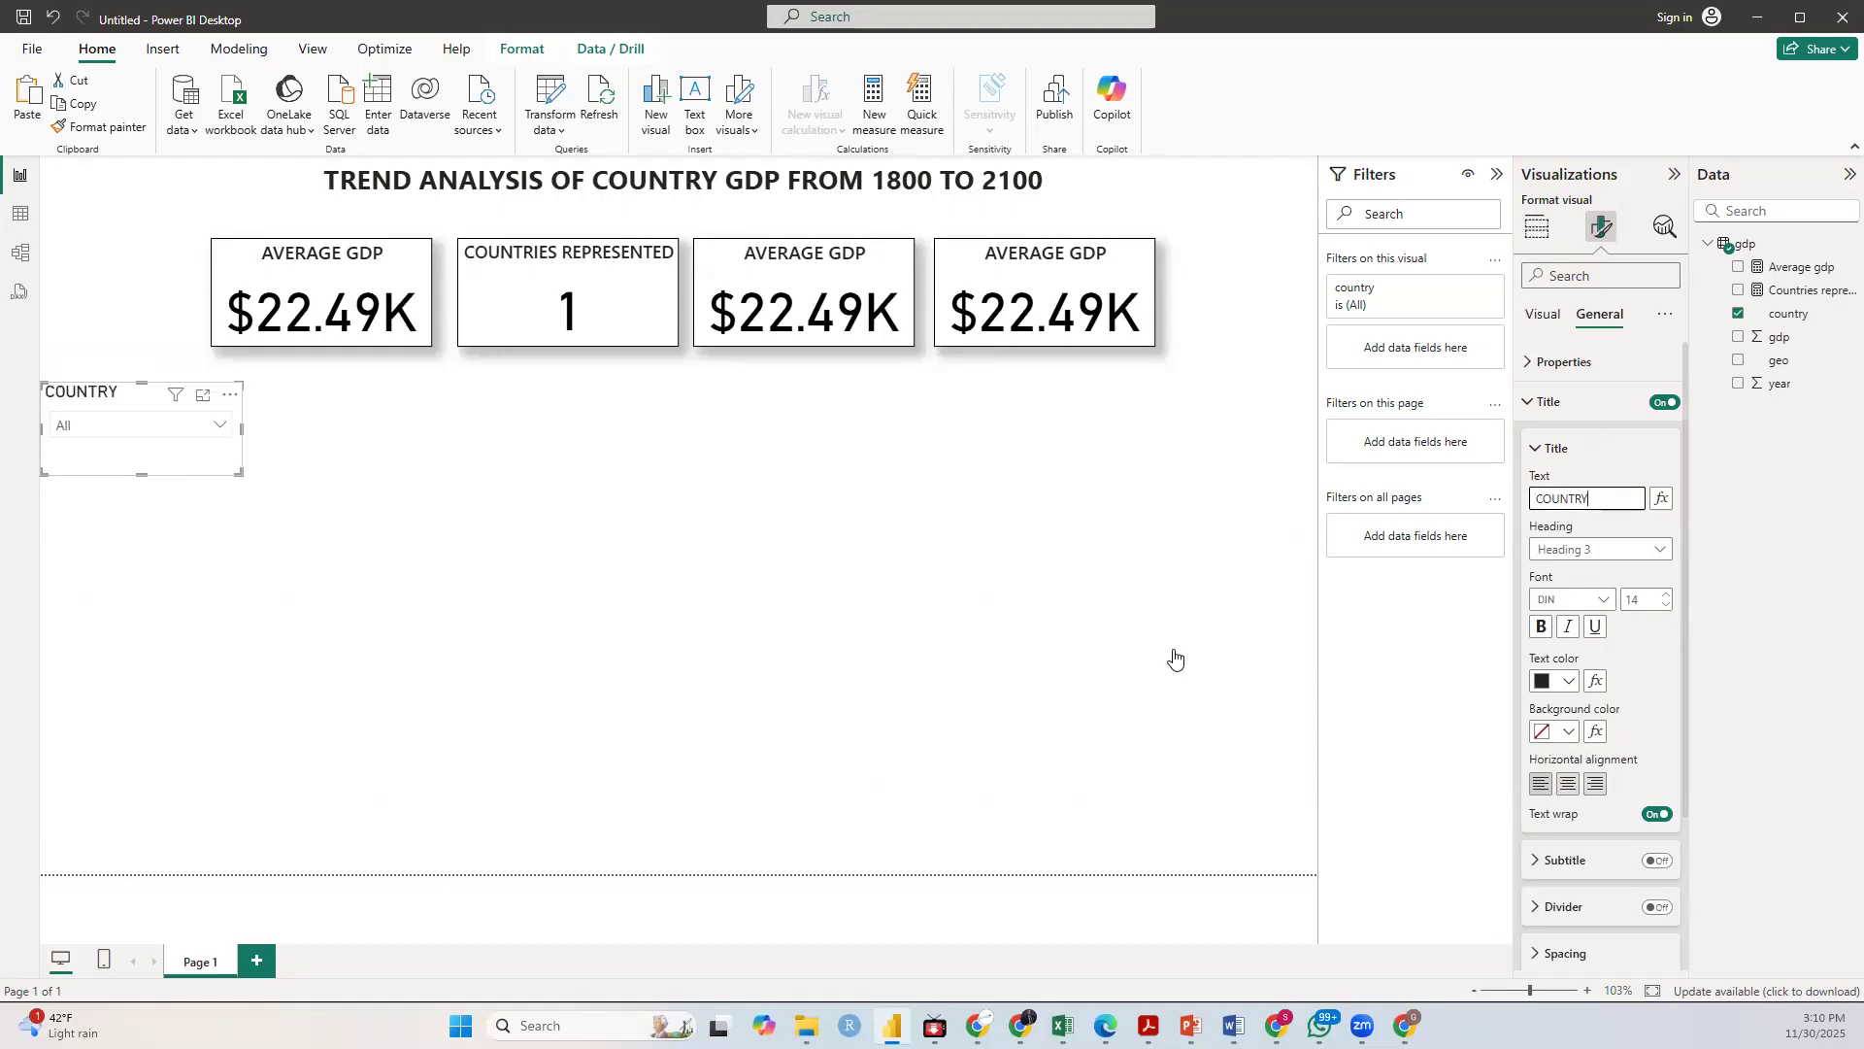
{"action": "left_click", "coordinate": [594, 522]}
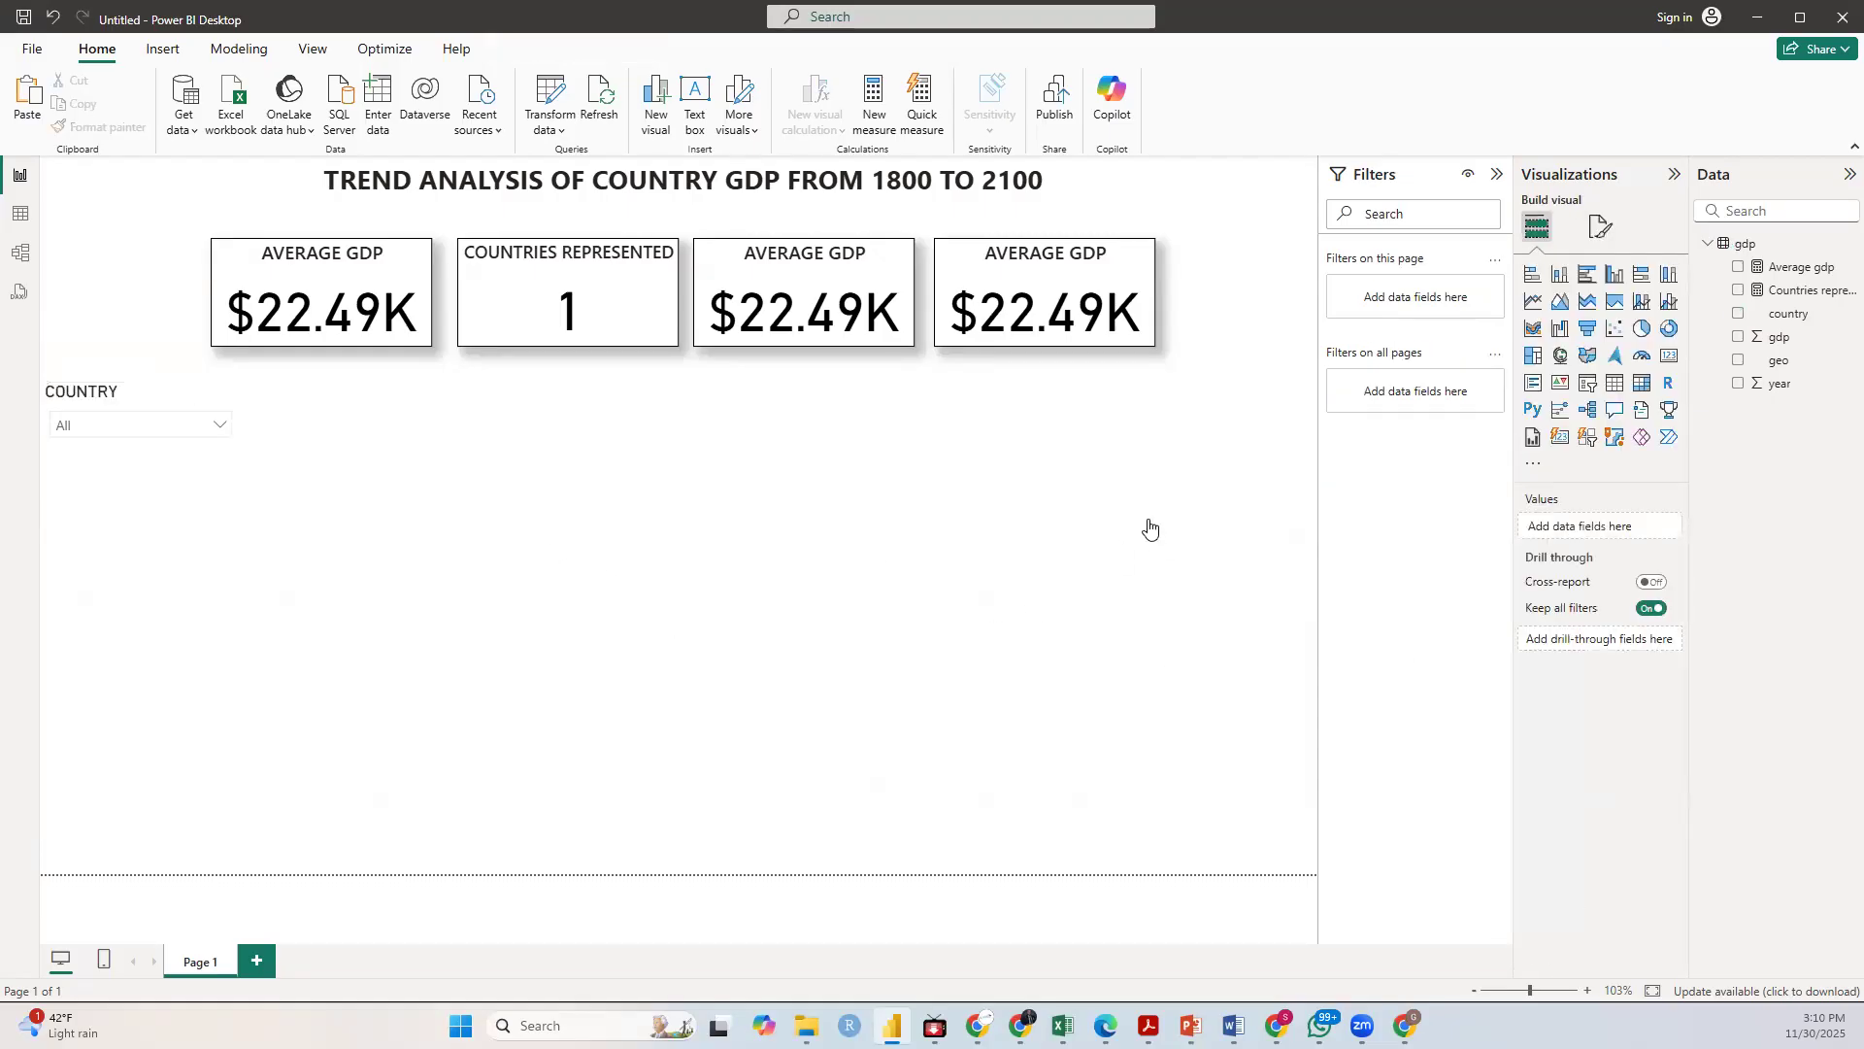
Step: Change the font of the country slicer's title to a heavier Segoe UI font
{"action": "left_click", "coordinate": [86, 414]}
{"action": "left_click", "coordinate": [1602, 227]}
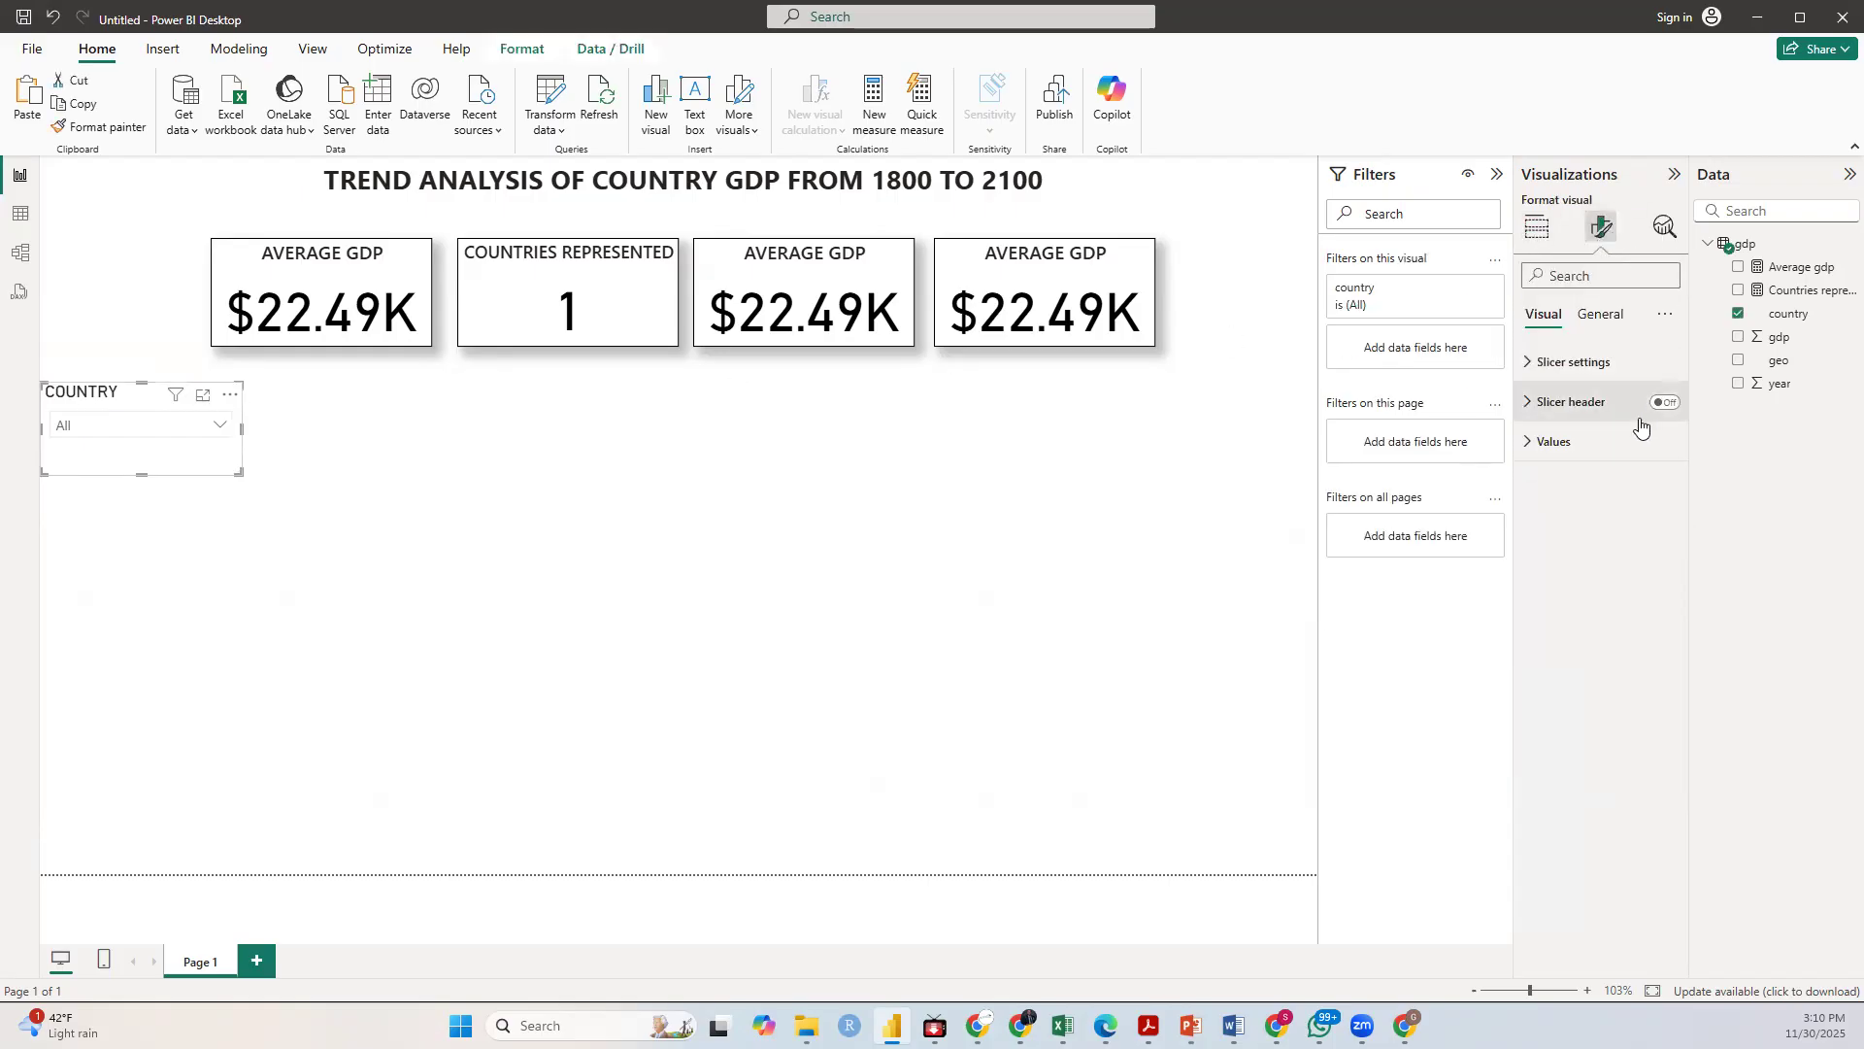
{"action": "left_click", "coordinate": [1594, 402]}
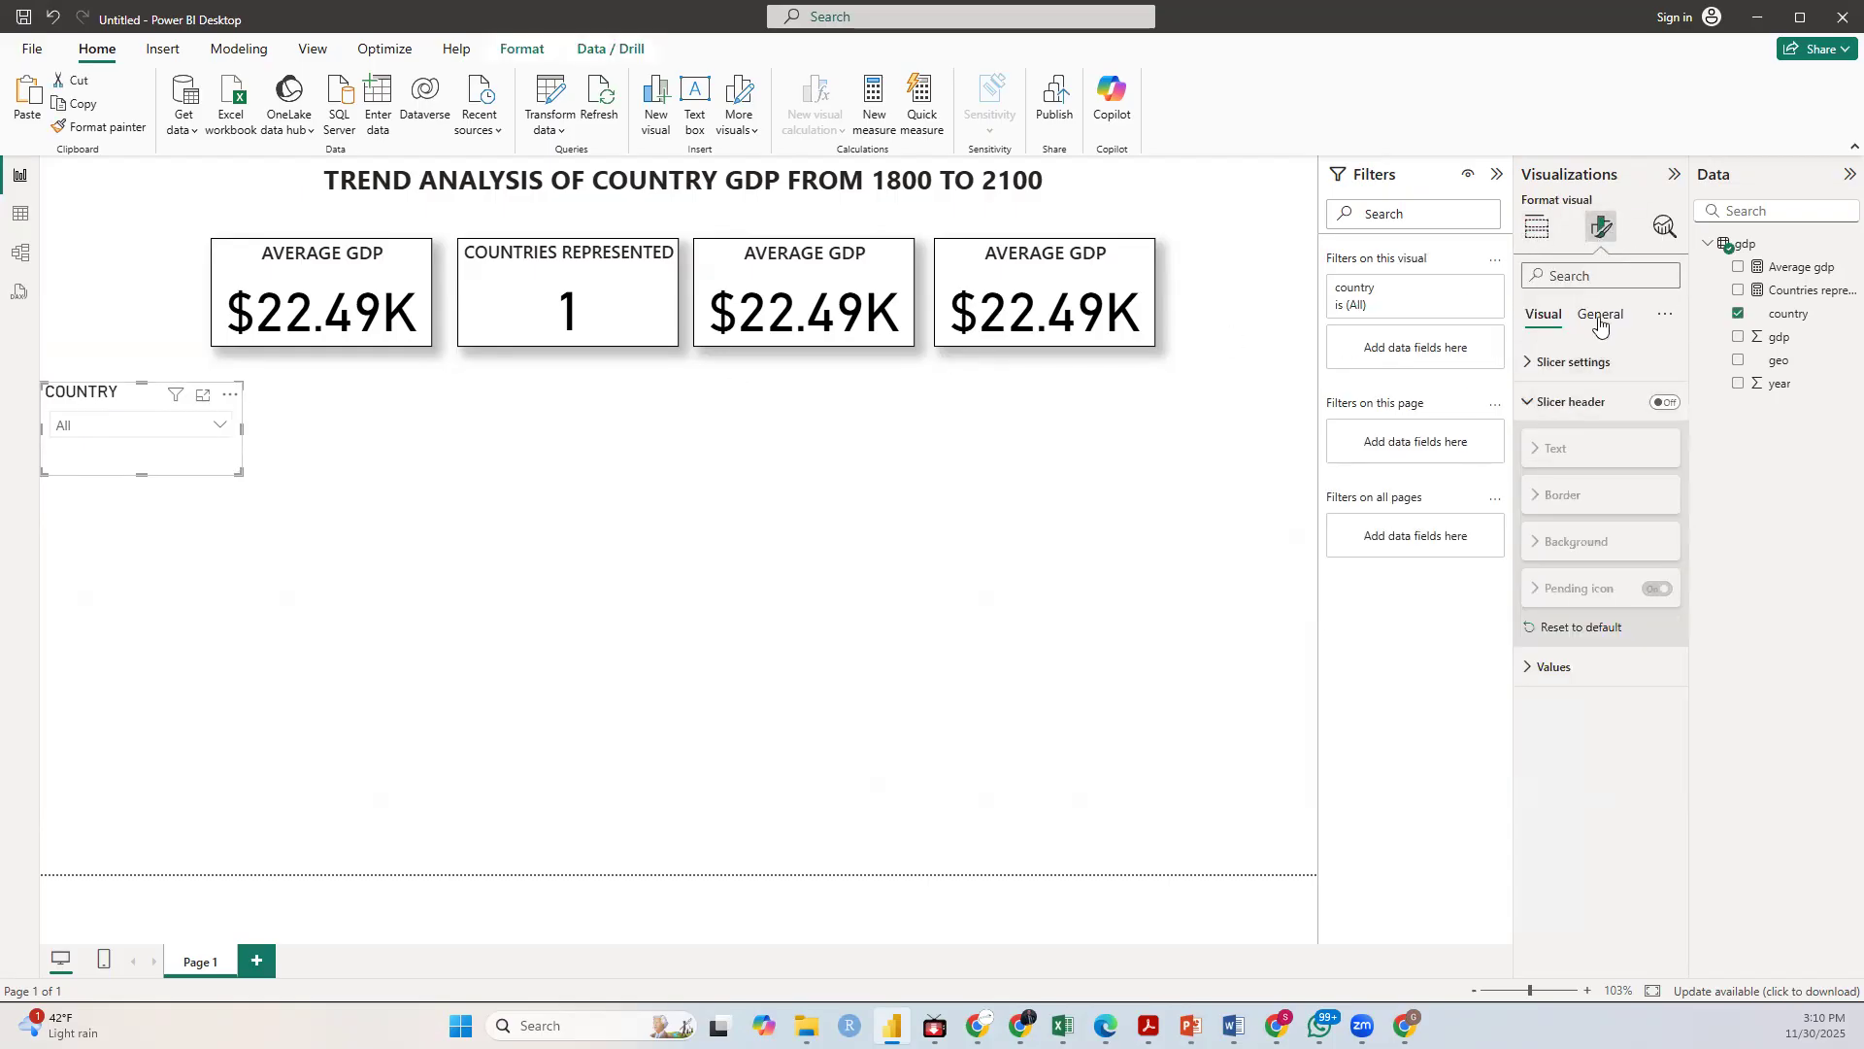
{"action": "left_click", "coordinate": [1600, 321]}
{"action": "left_click", "coordinate": [1574, 402]}
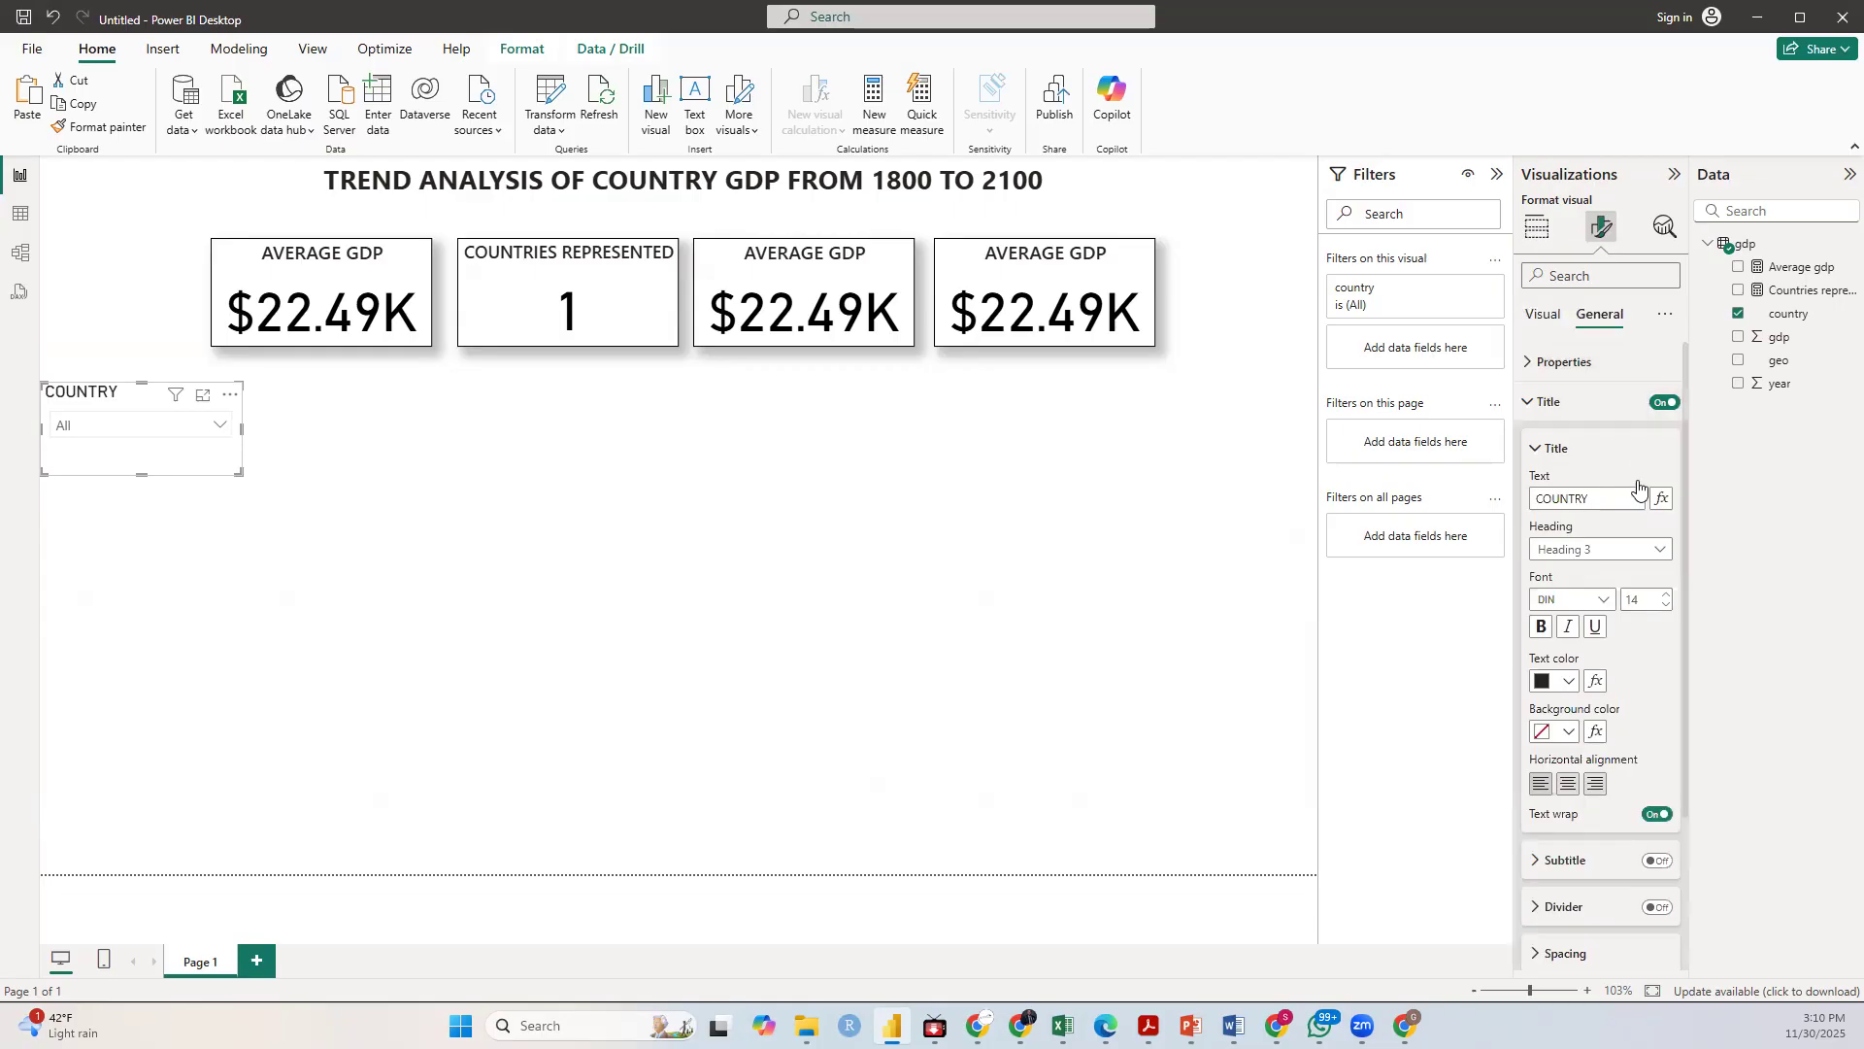
{"action": "left_click", "coordinate": [1569, 684]}
{"action": "left_click", "coordinate": [1567, 684]}
{"action": "left_click", "coordinate": [1546, 599]}
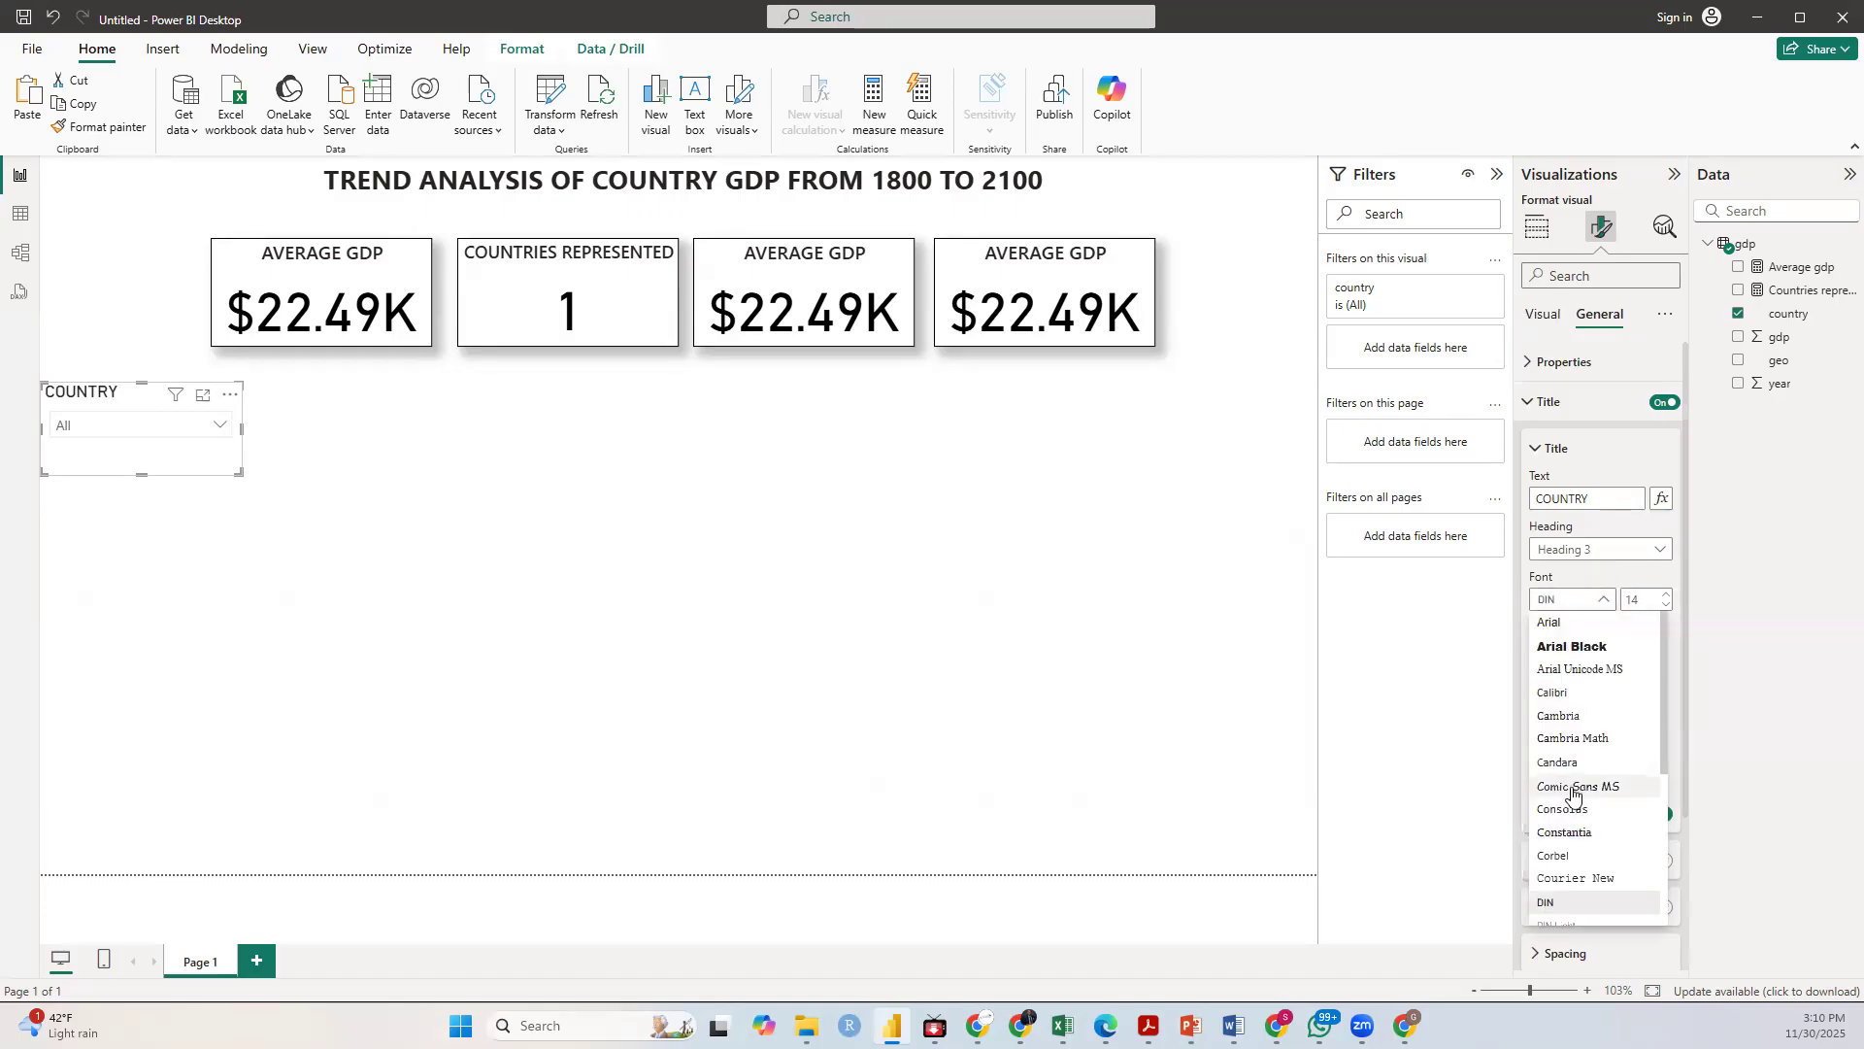
{"action": "scroll", "coordinate": [1579, 804], "scroll_direction": "down", "scroll_amount": 3}
{"action": "left_click", "coordinate": [1597, 751]}
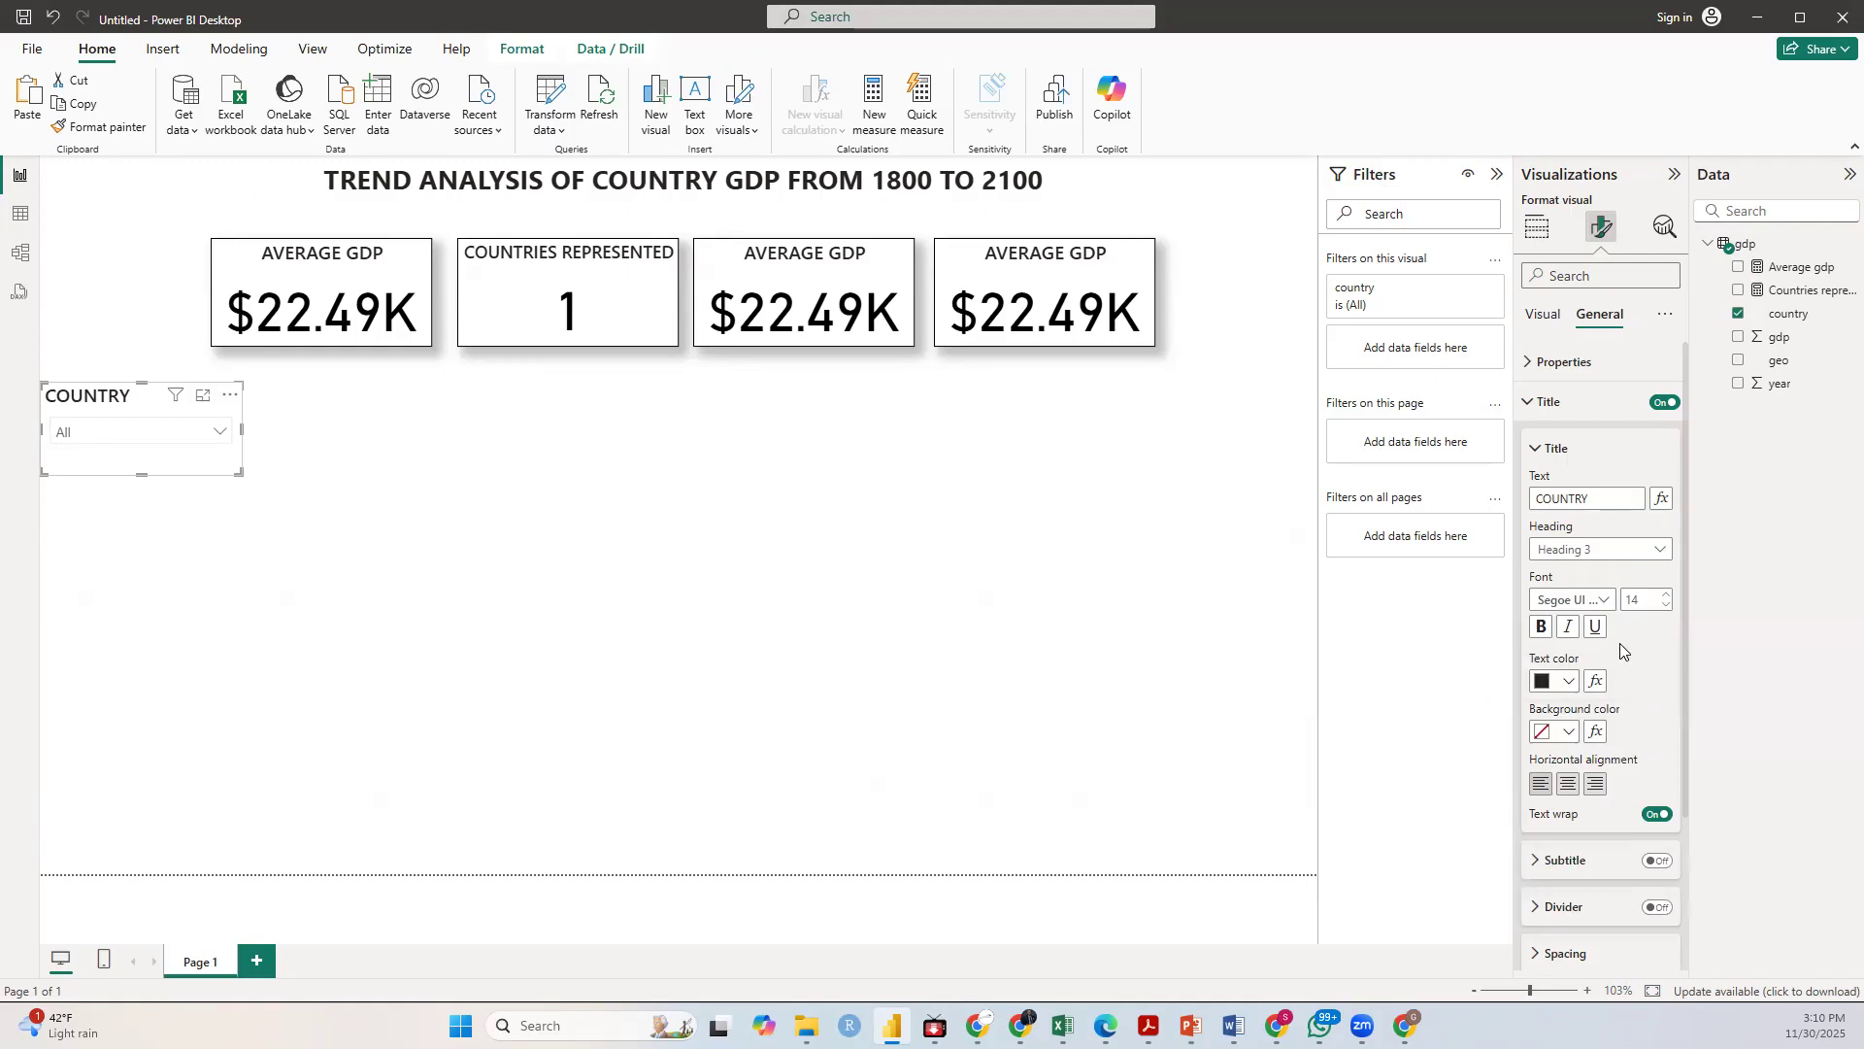
Step: Make the slicer's COUNTRY title bold and black, and shrink the slicer box slightly
{"action": "left_click", "coordinate": [1667, 593]}
{"action": "left_click", "coordinate": [1666, 604]}
{"action": "left_click", "coordinate": [1568, 680]}
{"action": "left_click", "coordinate": [1608, 600]}
{"action": "left_click", "coordinate": [1568, 680]}
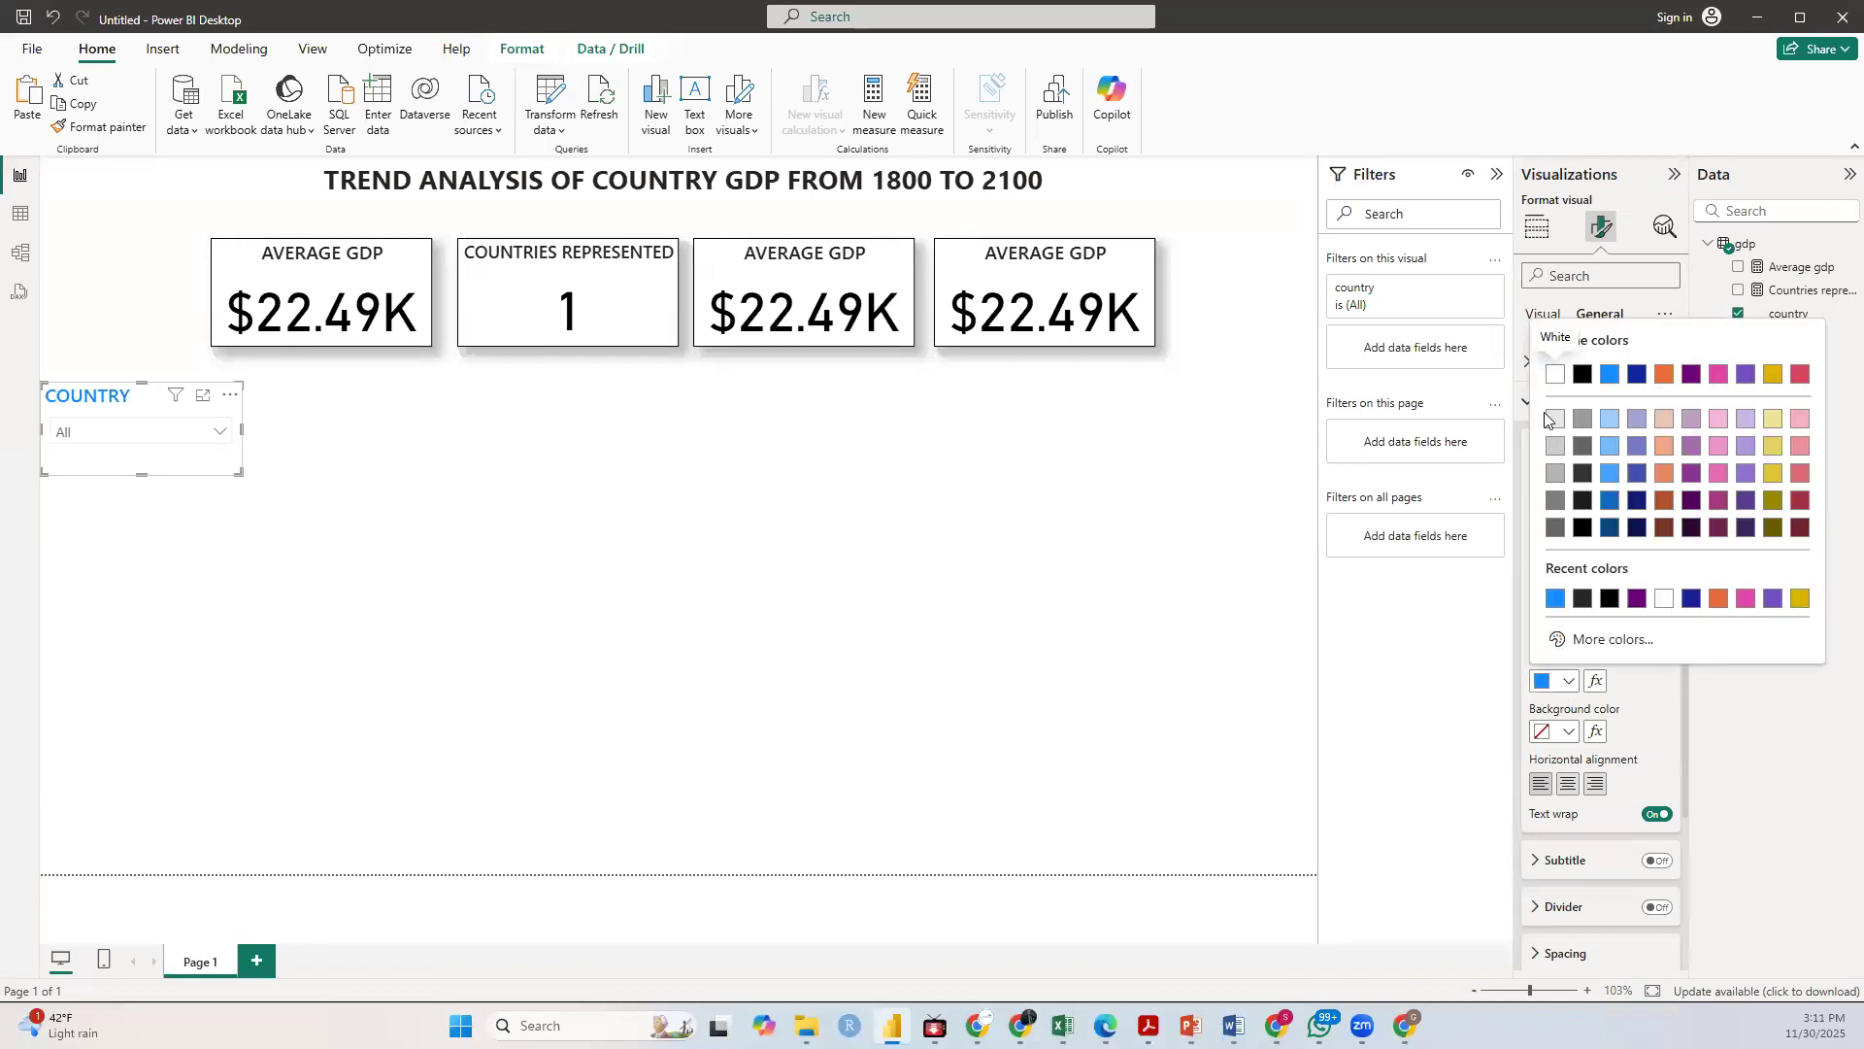
{"action": "left_click", "coordinate": [1582, 374]}
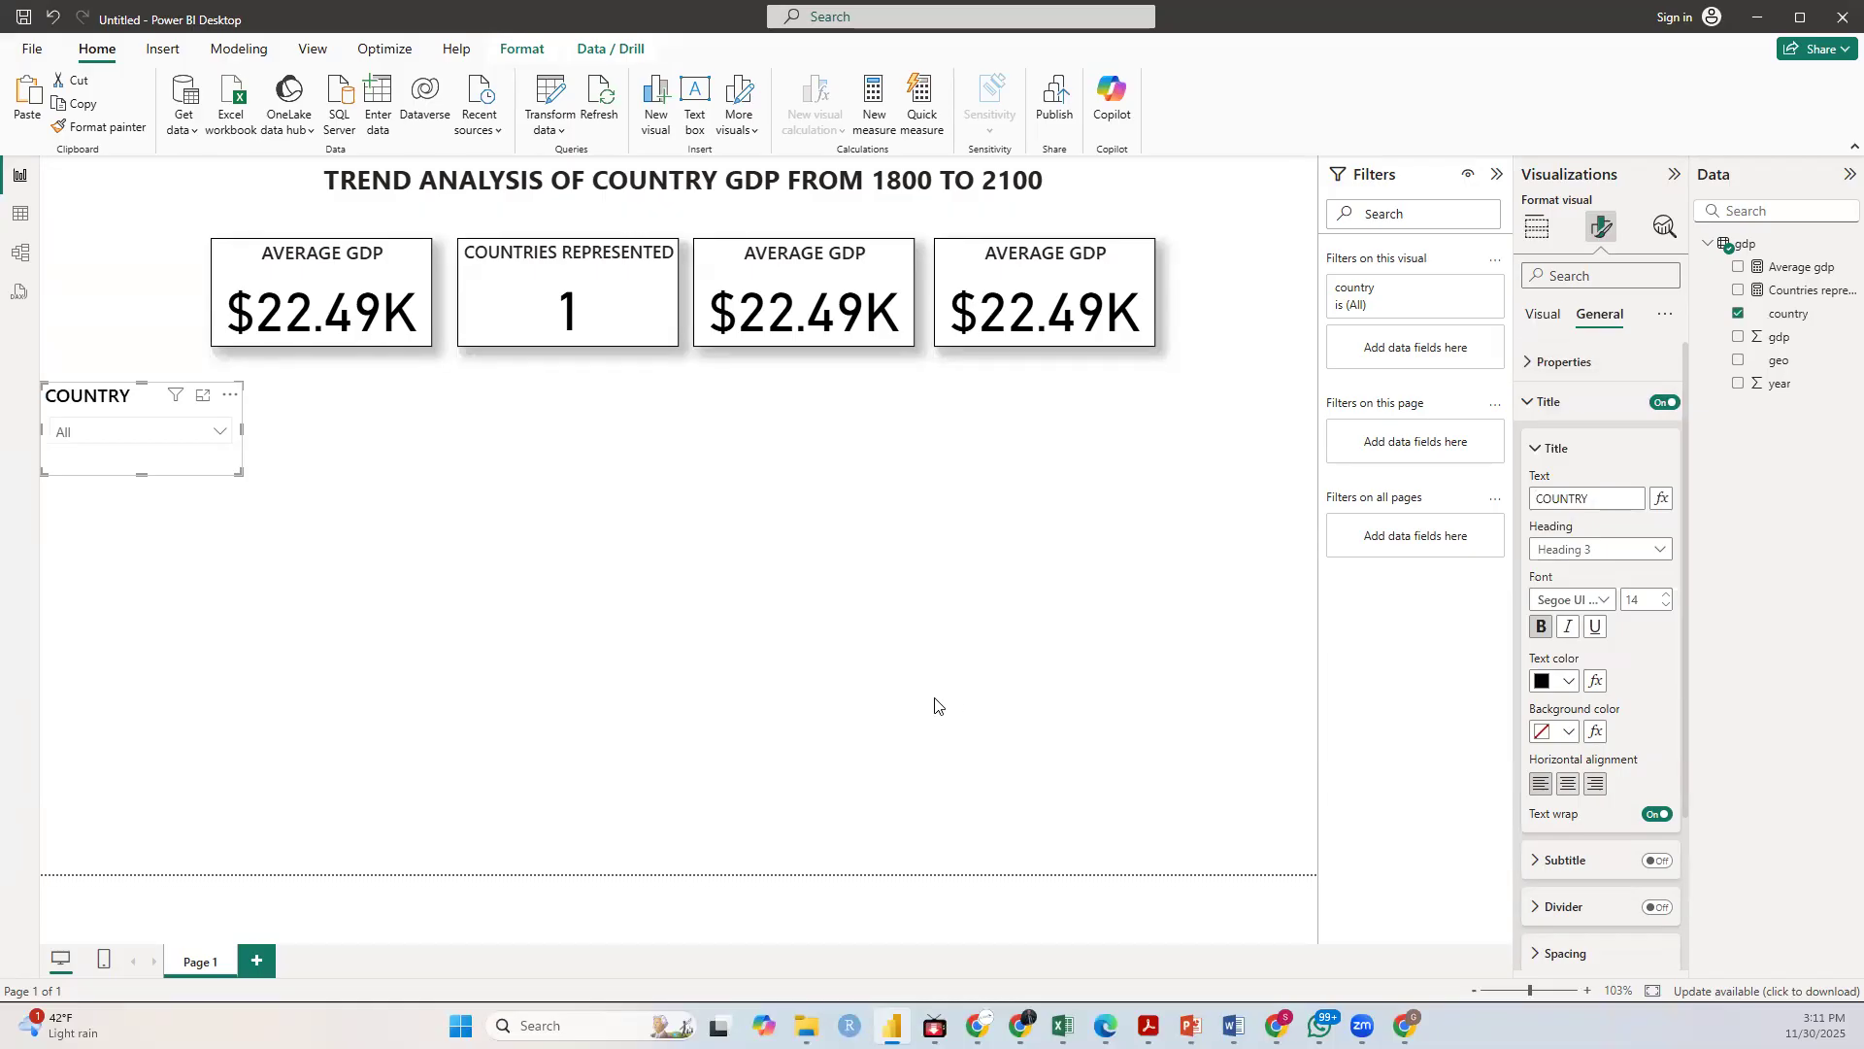
{"action": "left_click", "coordinate": [801, 640]}
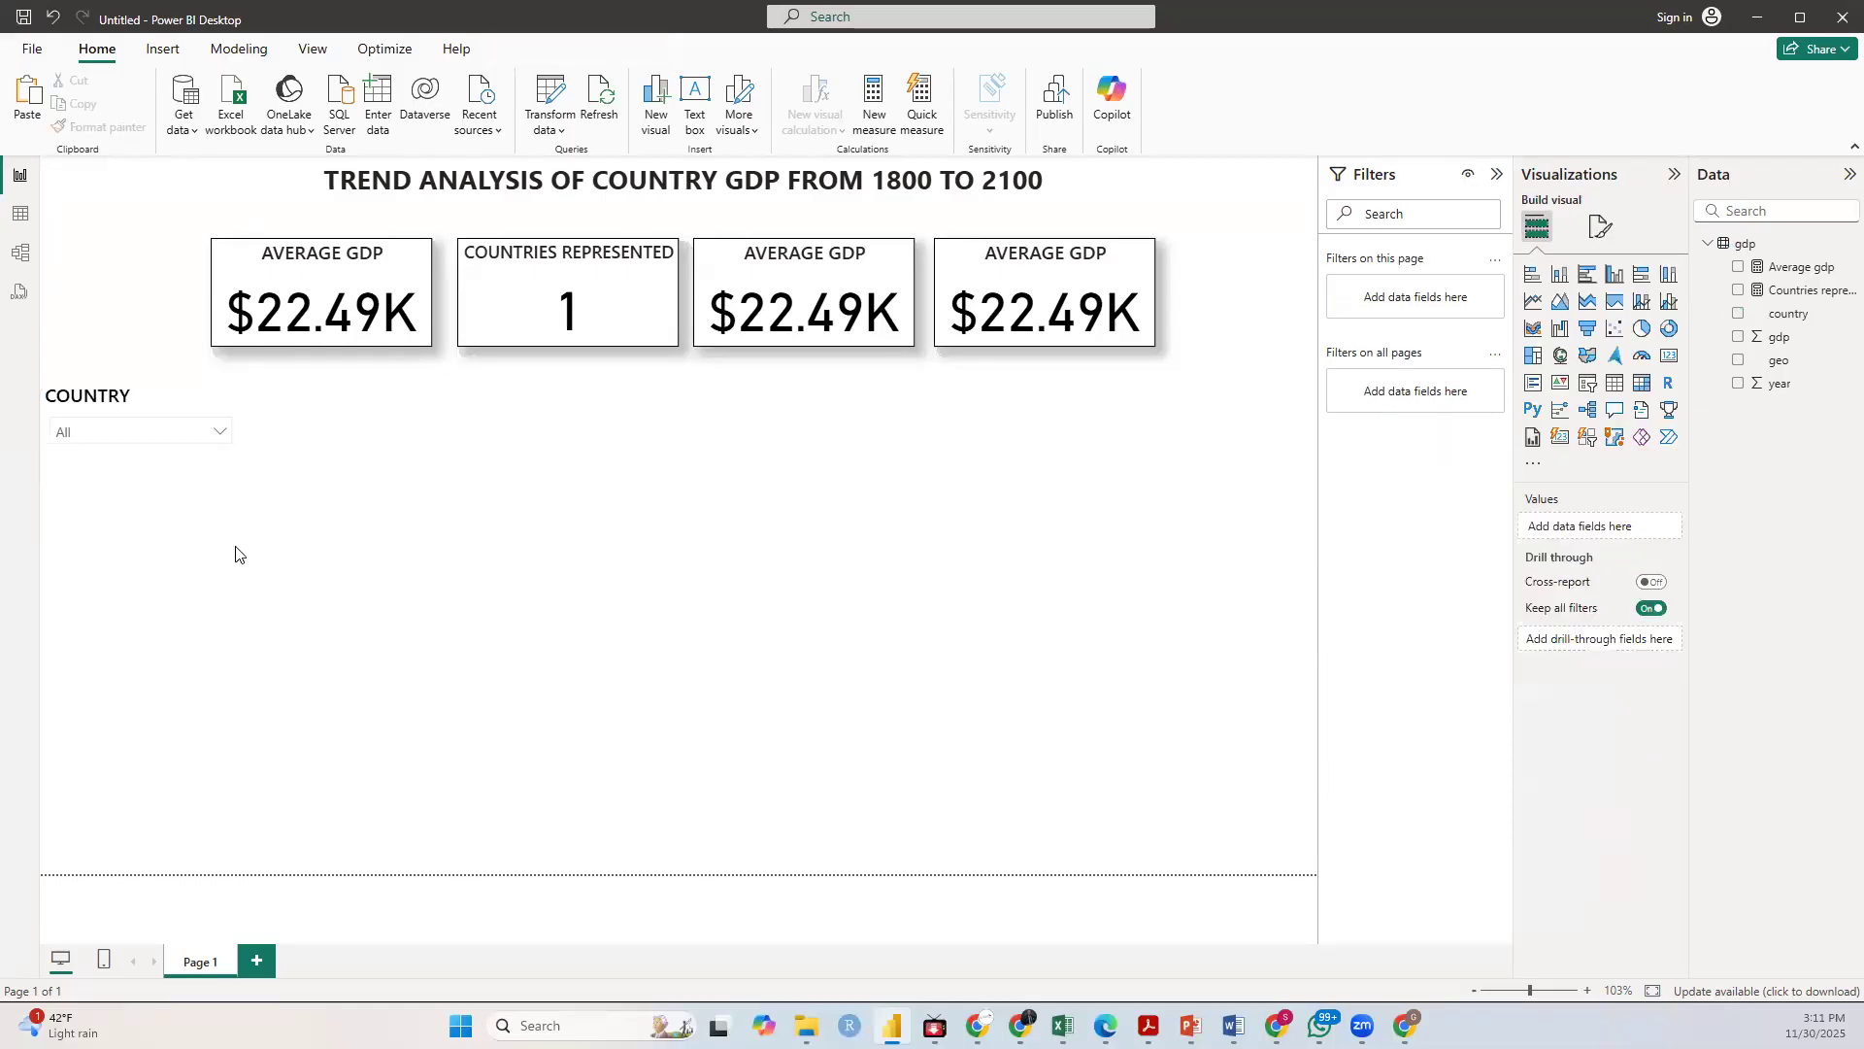
{"action": "left_click_drag", "start_coordinate": [246, 478], "coordinate": [226, 472]}
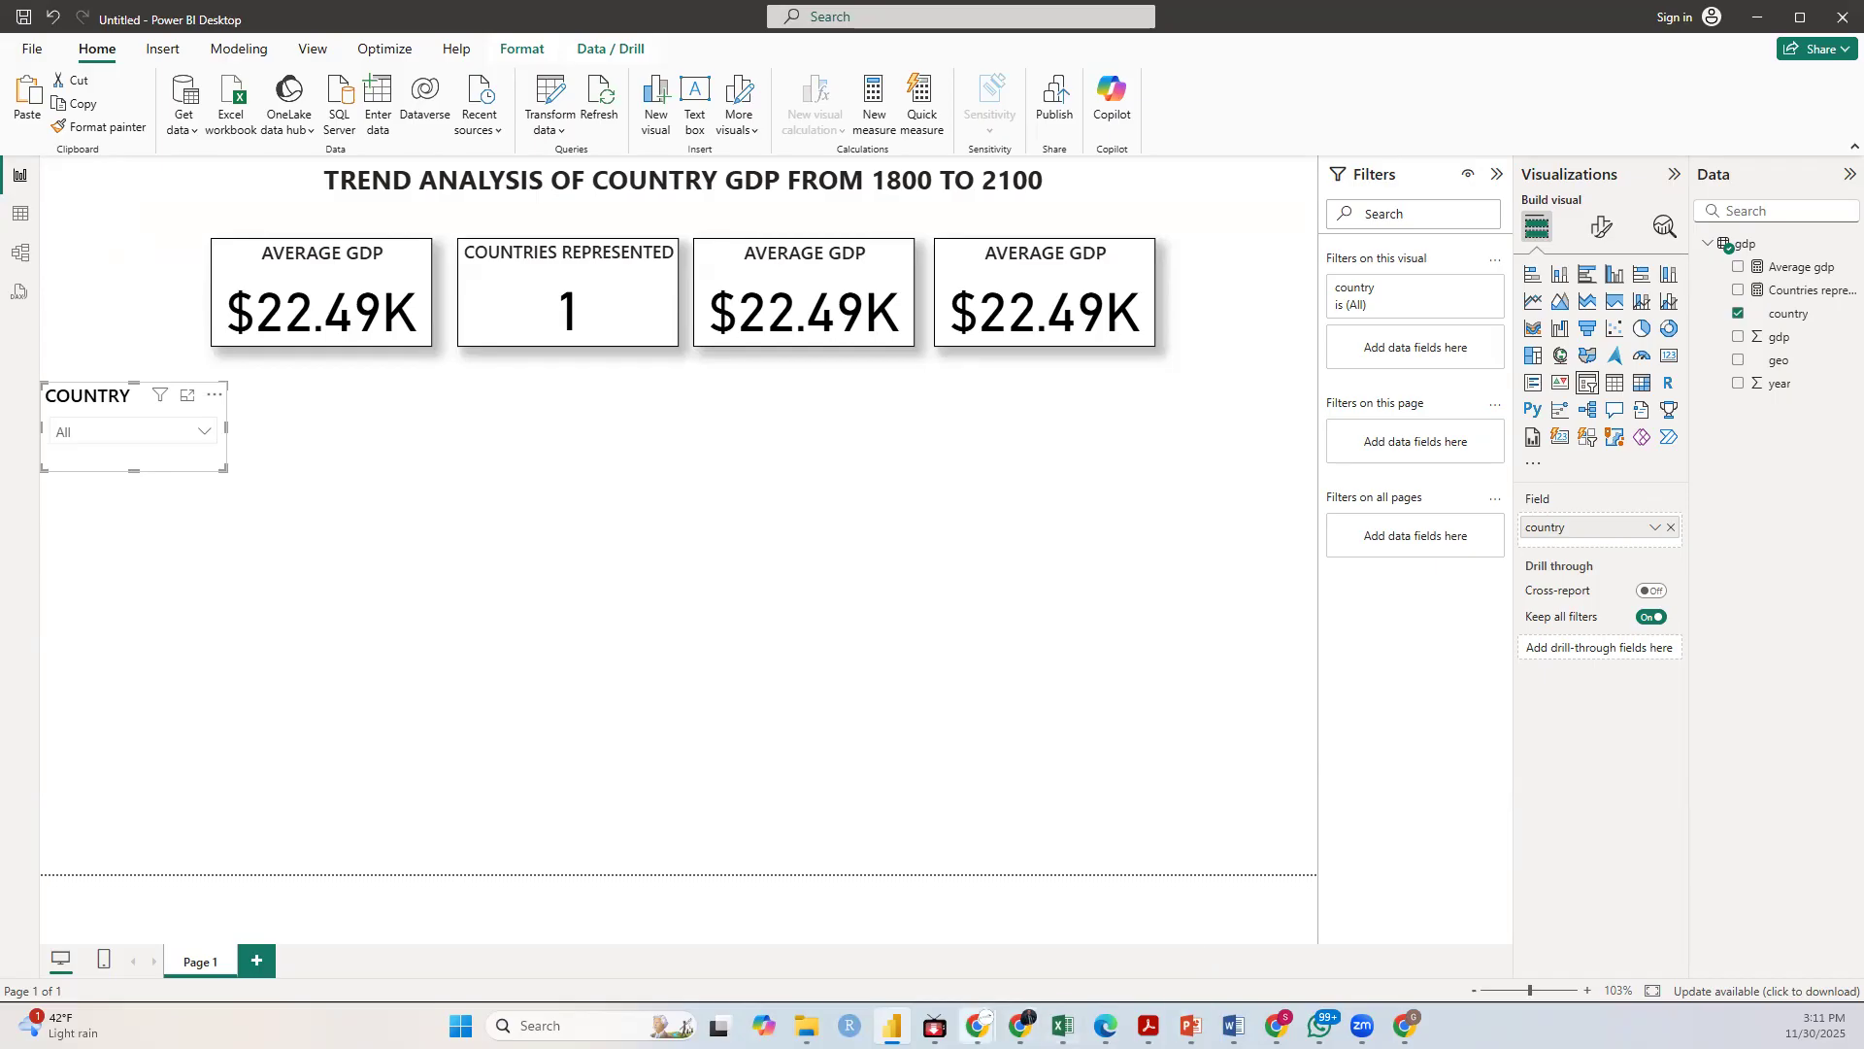
Step: Switch to Chrome and run a Google image search for "power bi dashboard" in a new tab
{"action": "mouse_move", "coordinate": [979, 1025]}
{"action": "left_click", "coordinate": [1078, 949]}
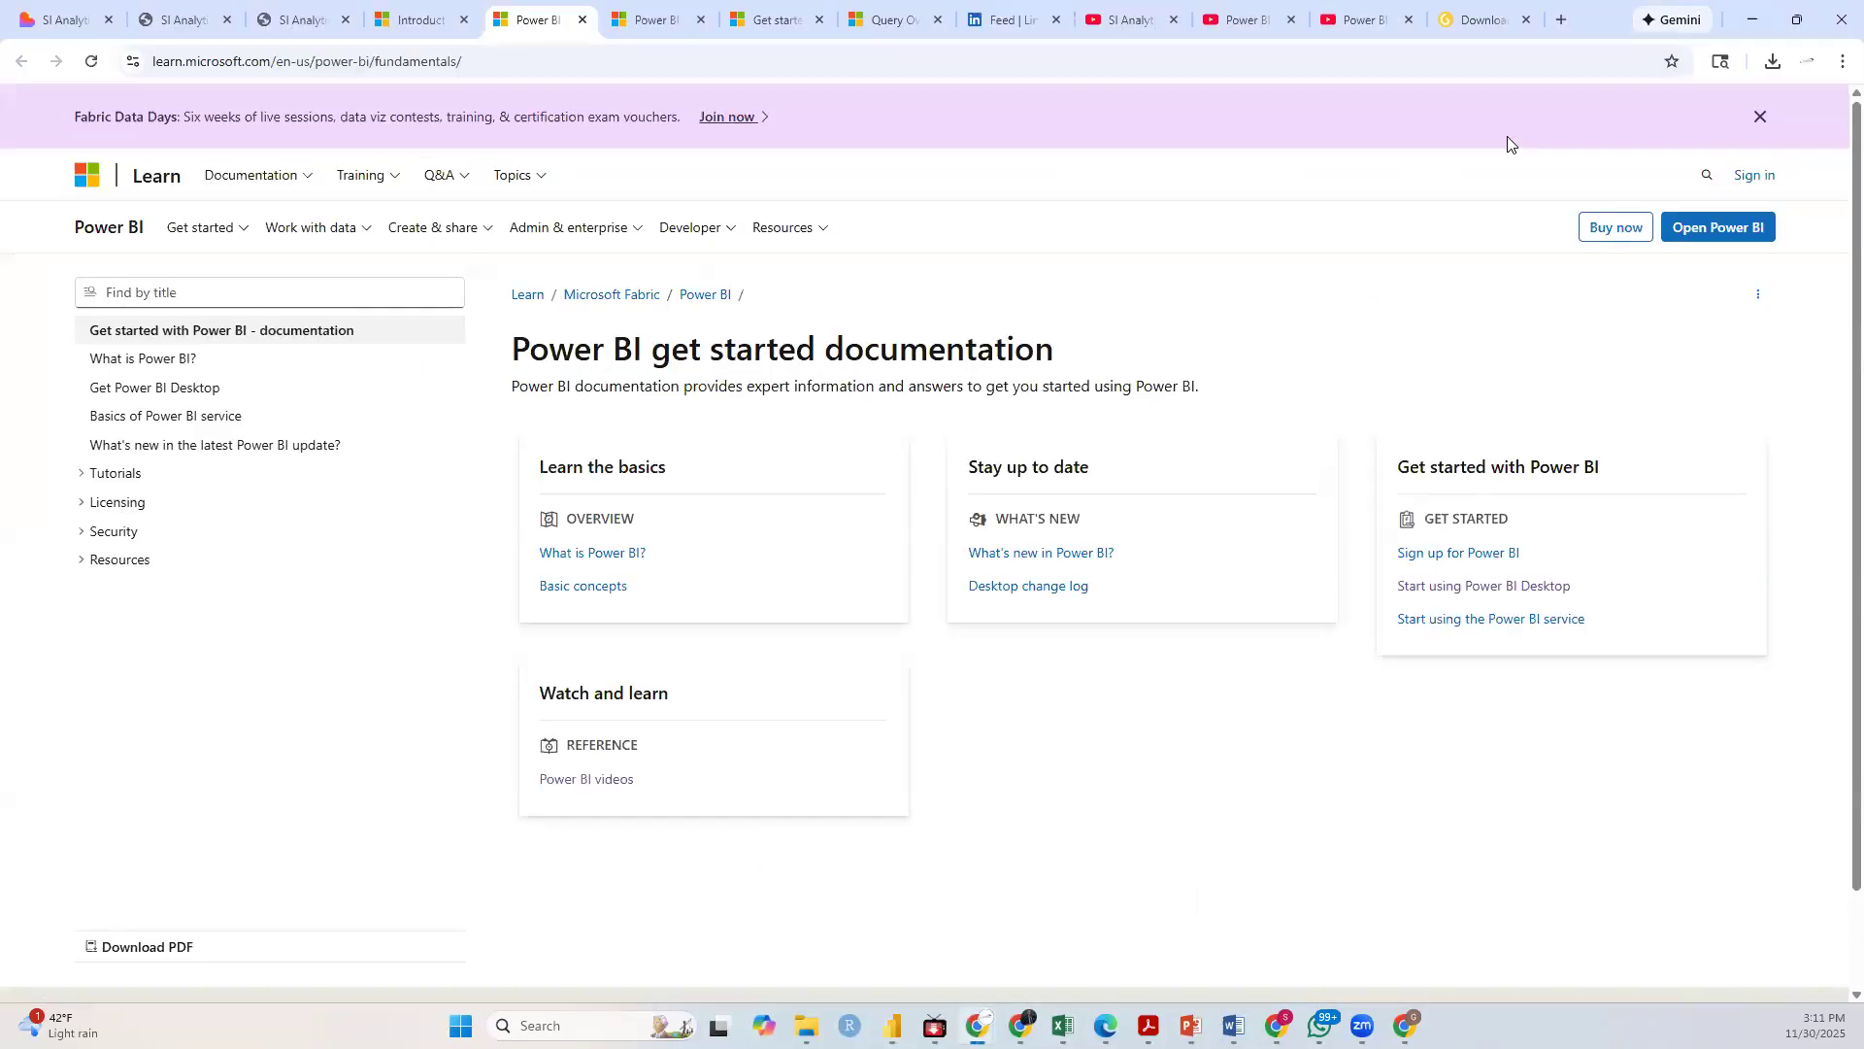
{"action": "left_click", "coordinate": [1560, 19]}
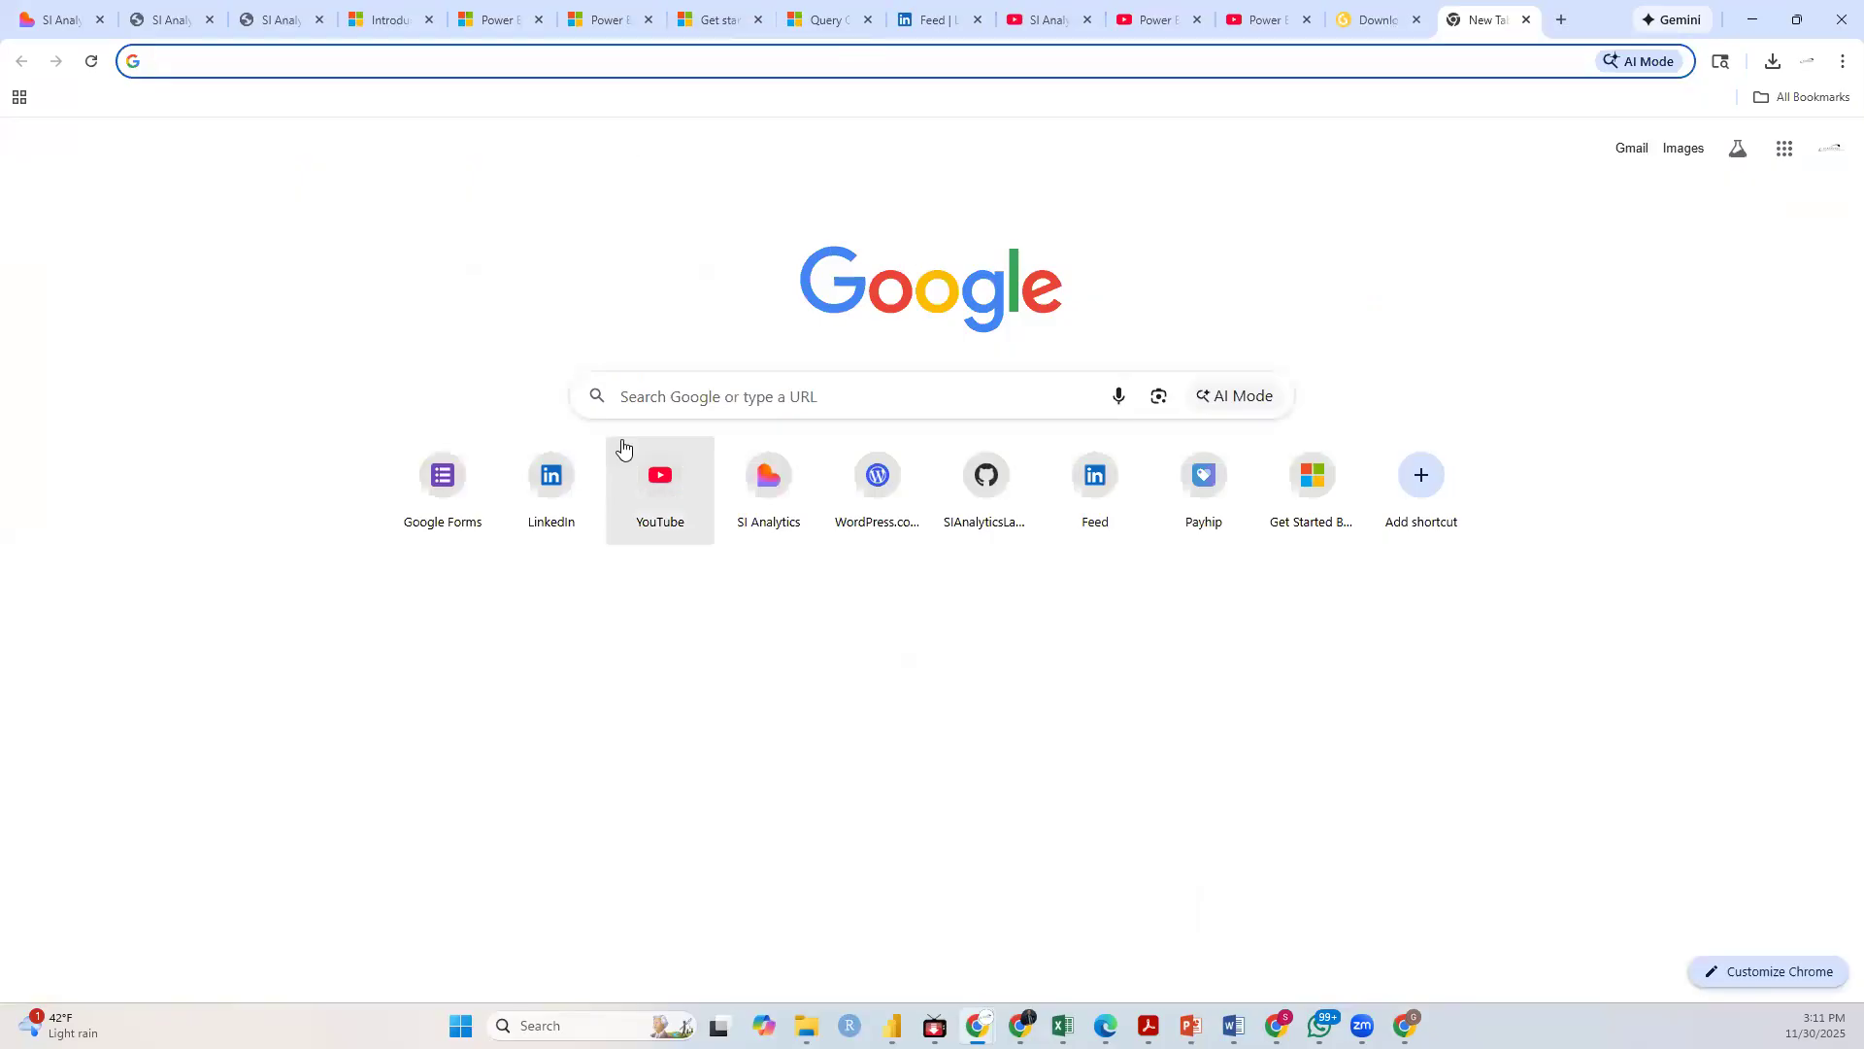
{"action": "left_click", "coordinate": [649, 396]}
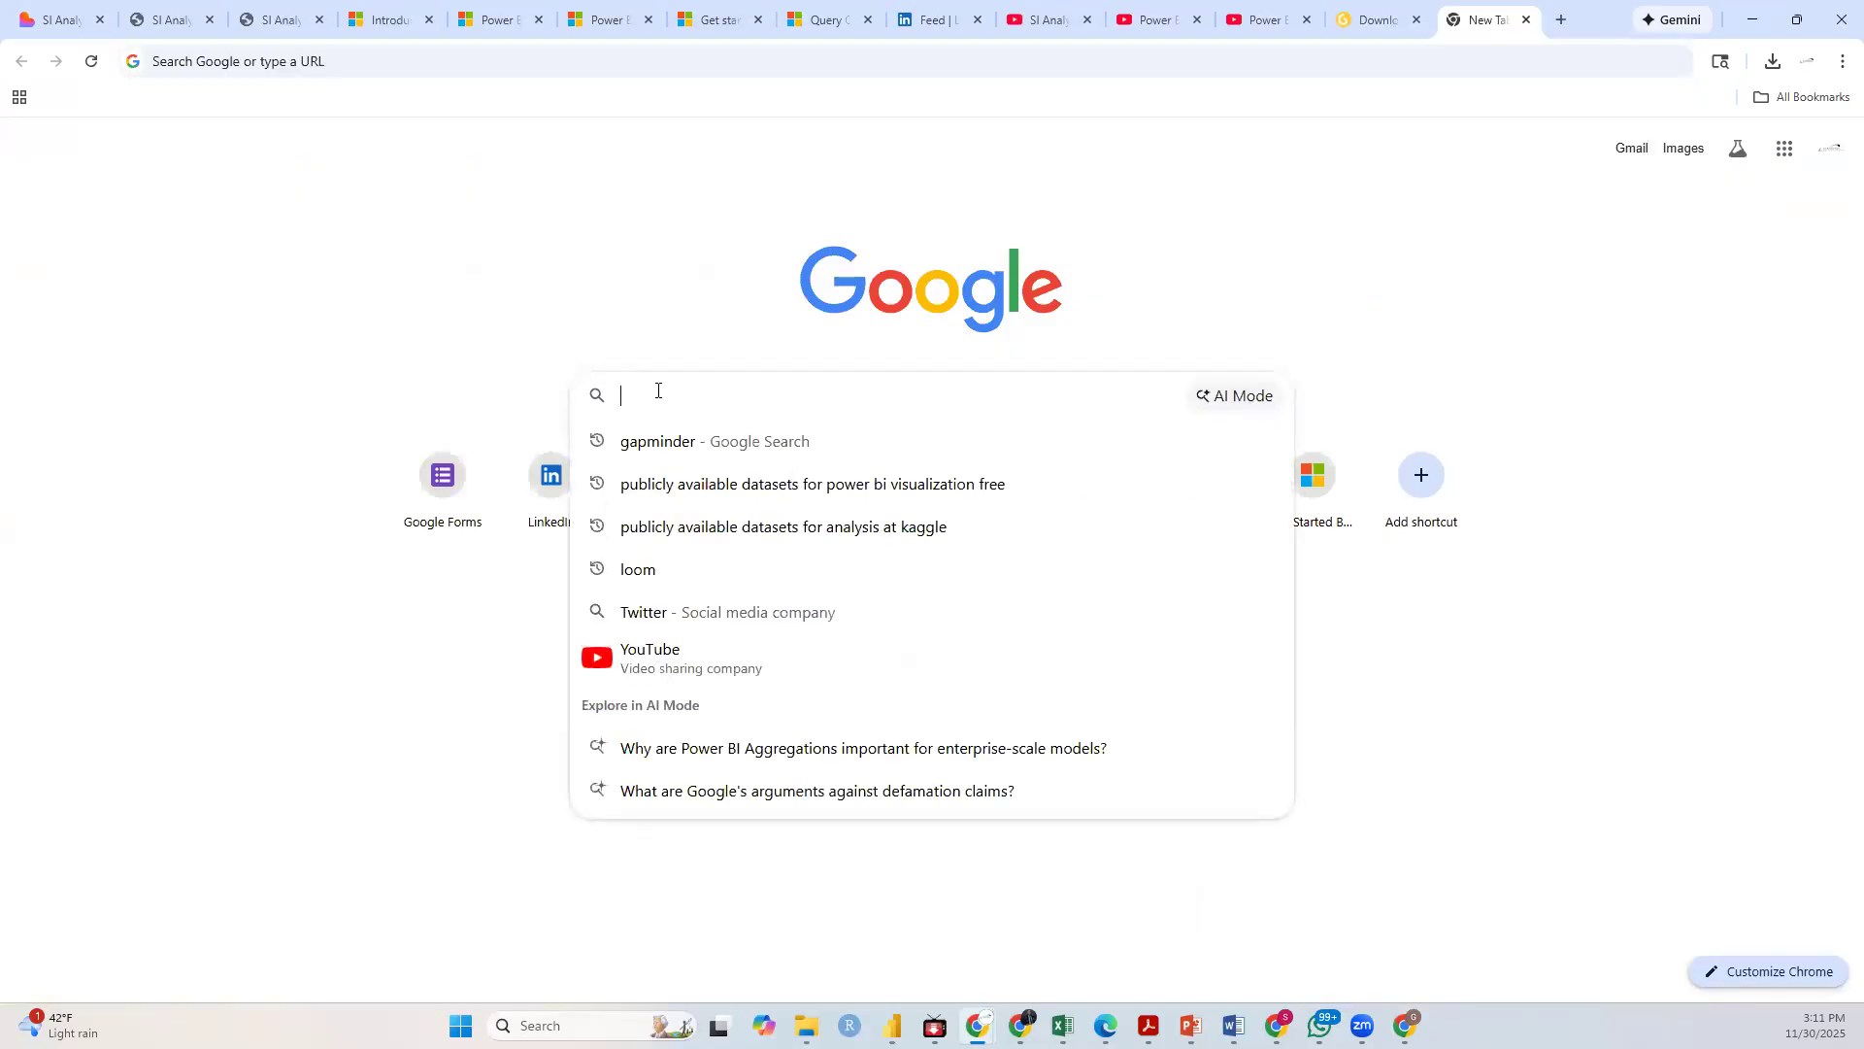
{"action": "type", "text": "Powe"}
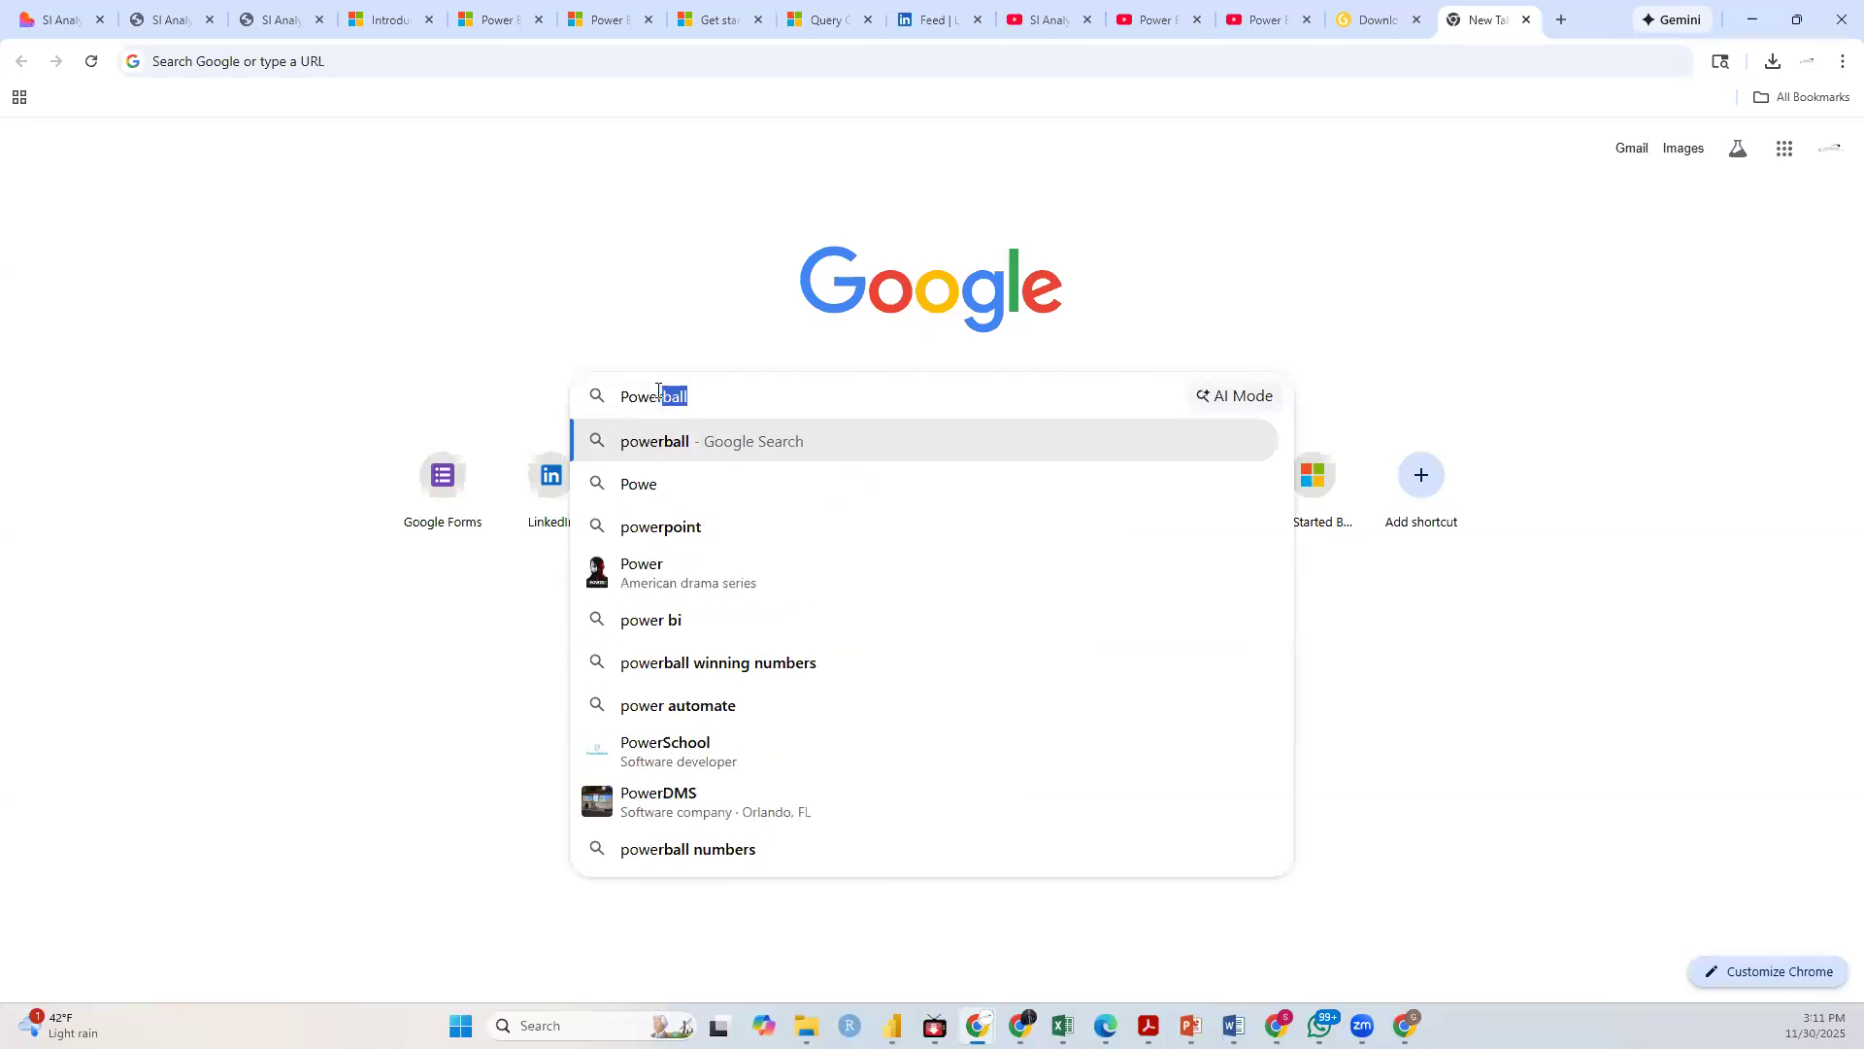
{"action": "type", "text": "r Bi das"}
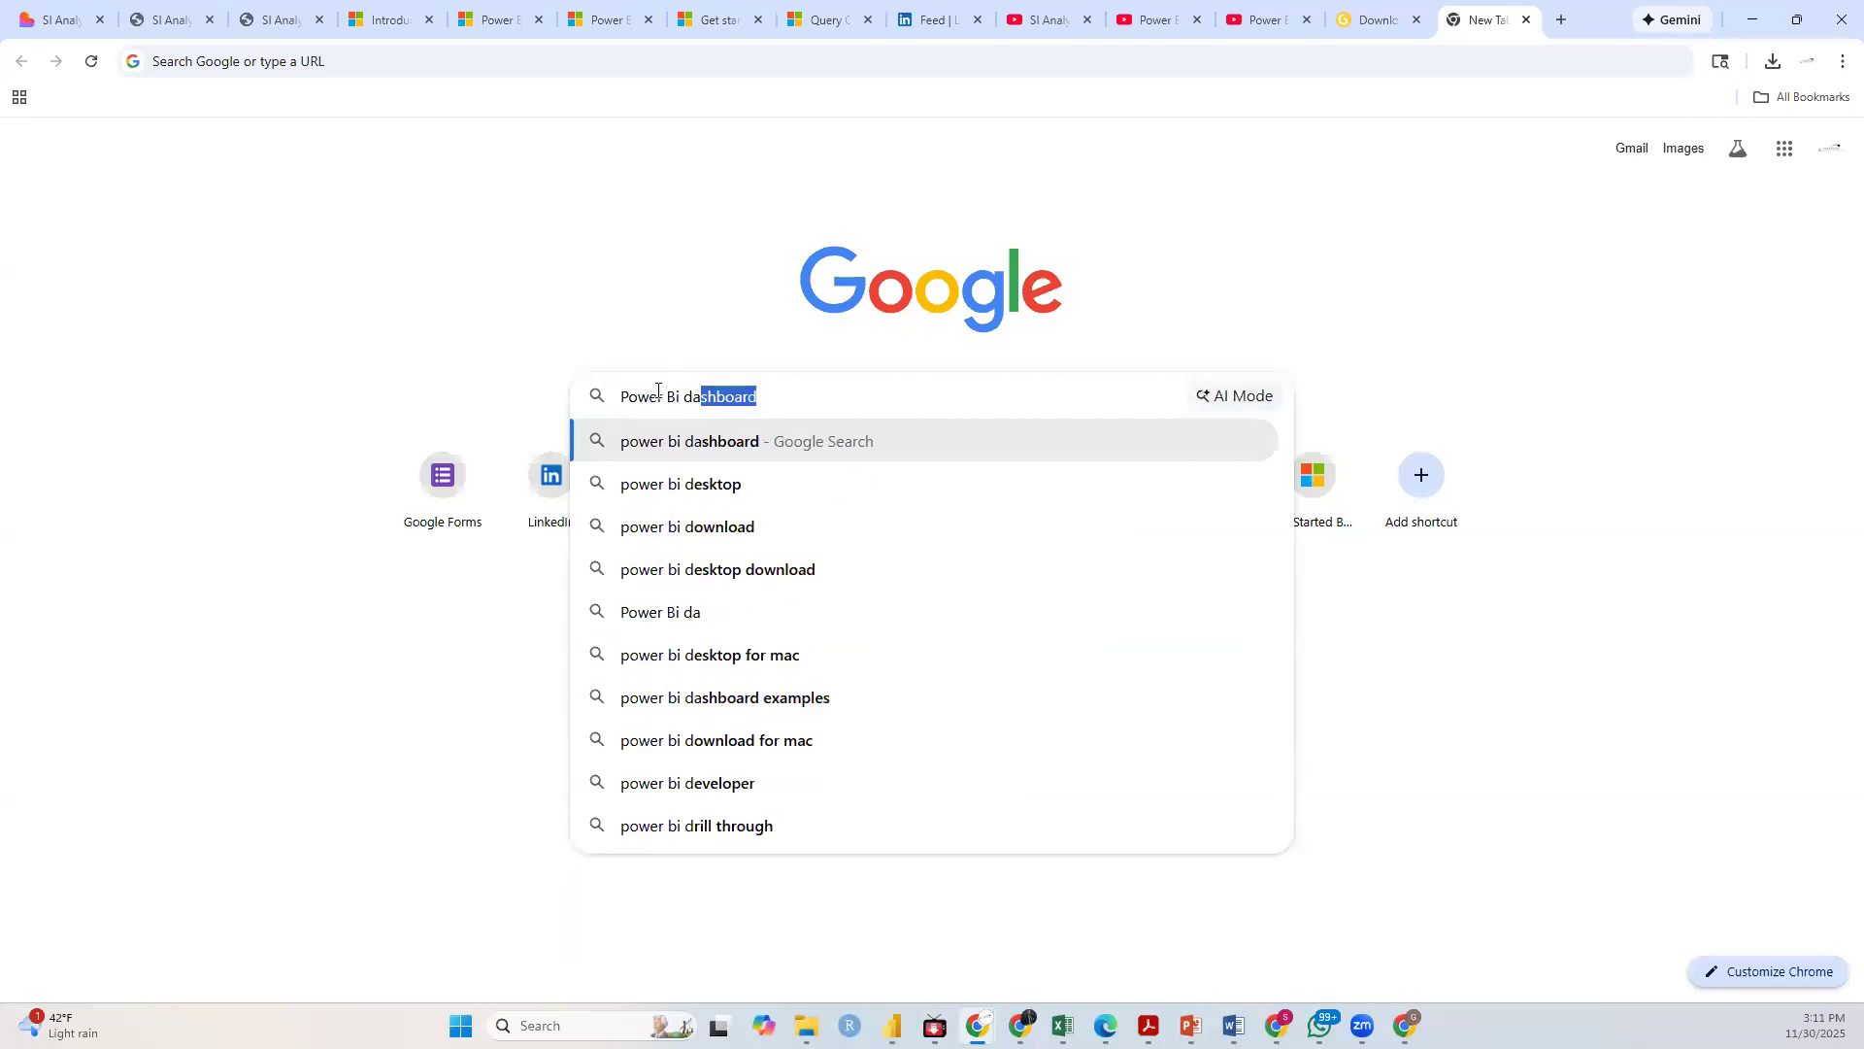
{"action": "key", "text": "Return"}
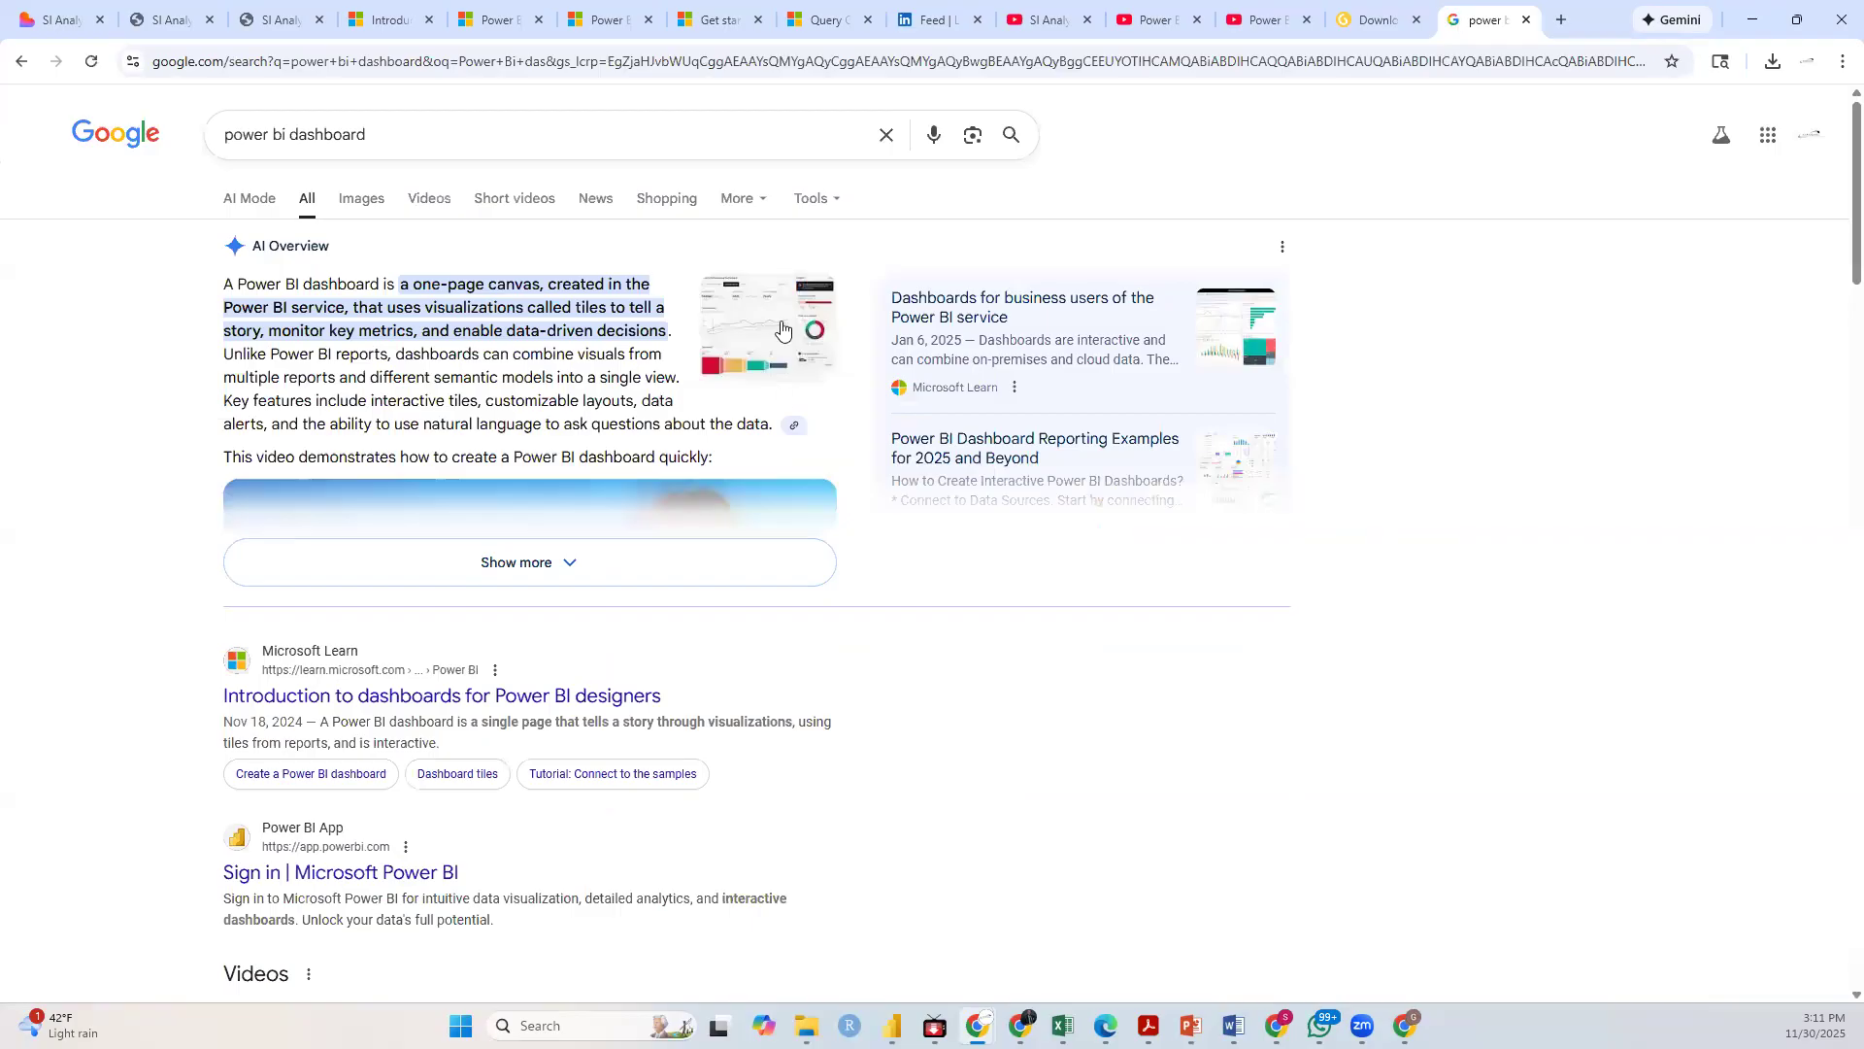
{"action": "left_click", "coordinate": [359, 205]}
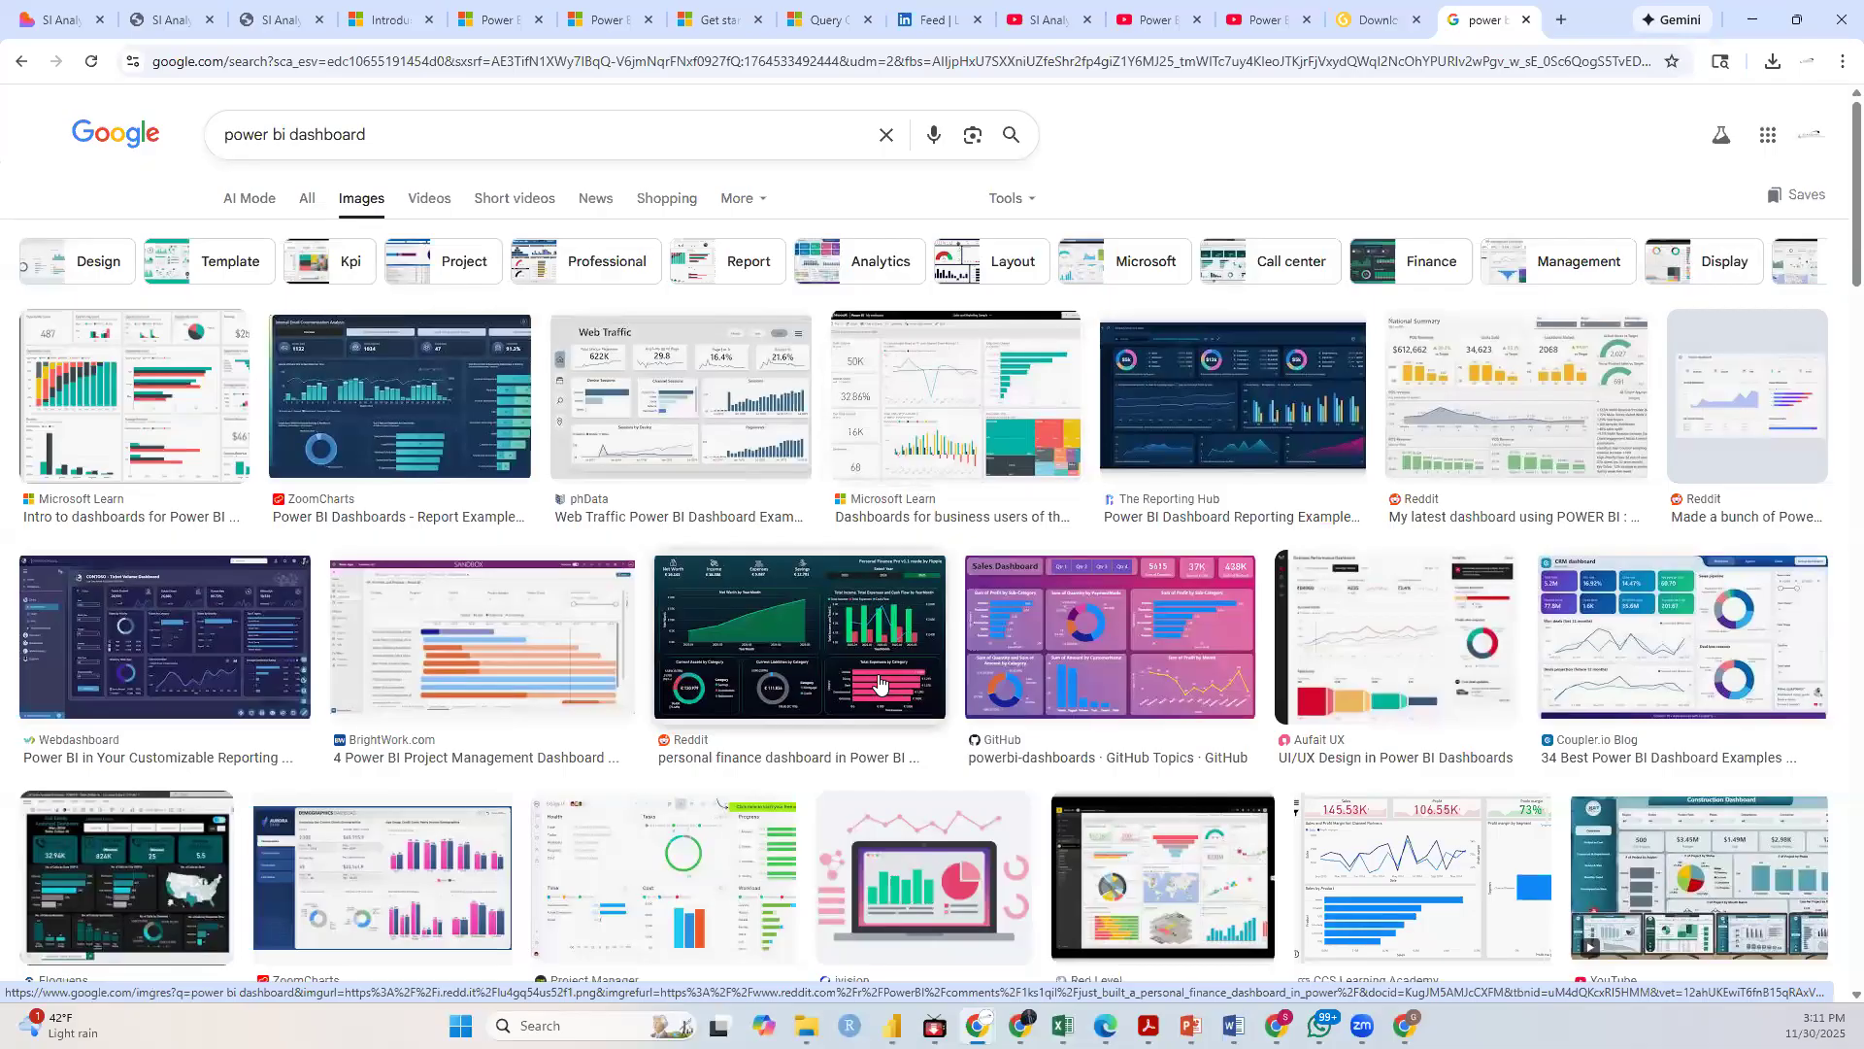
Step: Preview the personal finance, ZoomCharts email communication and phData web traffic dashboards among the image results
{"action": "left_click", "coordinate": [851, 679]}
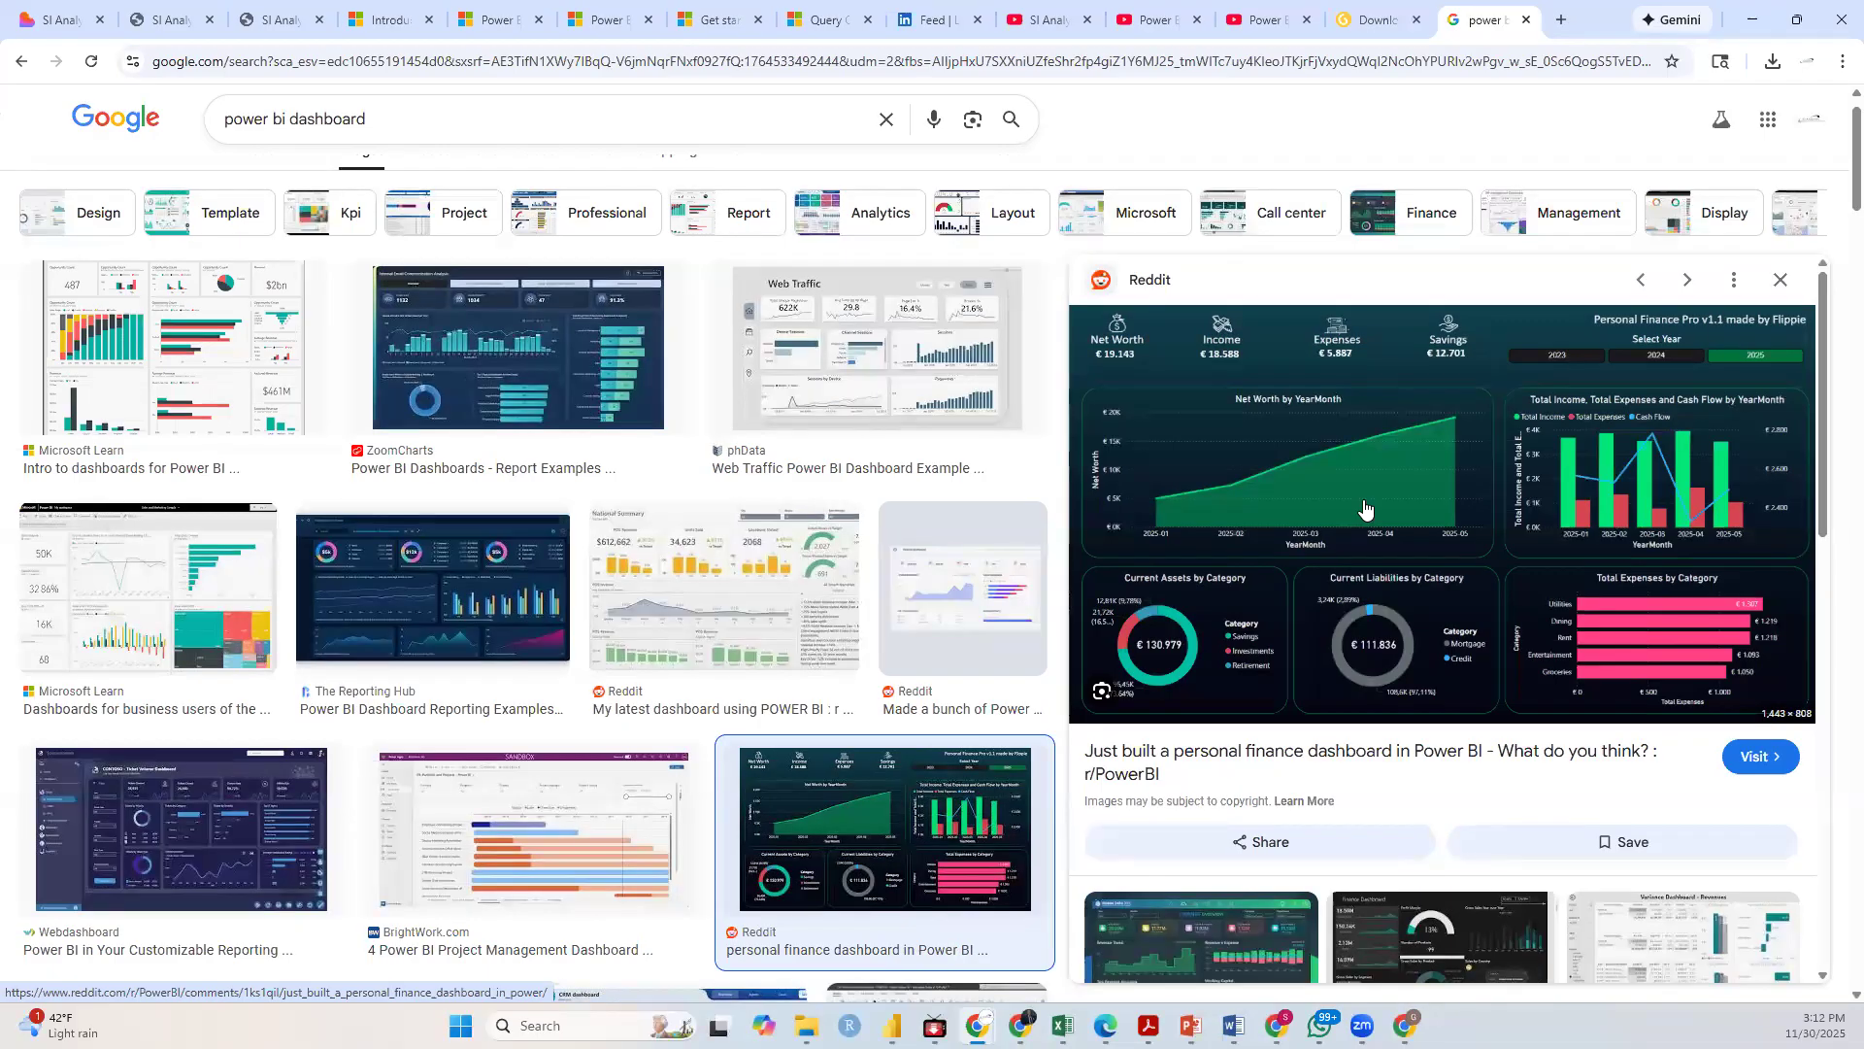
{"action": "scroll", "coordinate": [1332, 550], "scroll_direction": "down", "scroll_amount": 1}
{"action": "scroll", "coordinate": [1332, 549], "scroll_direction": "down", "scroll_amount": 10}
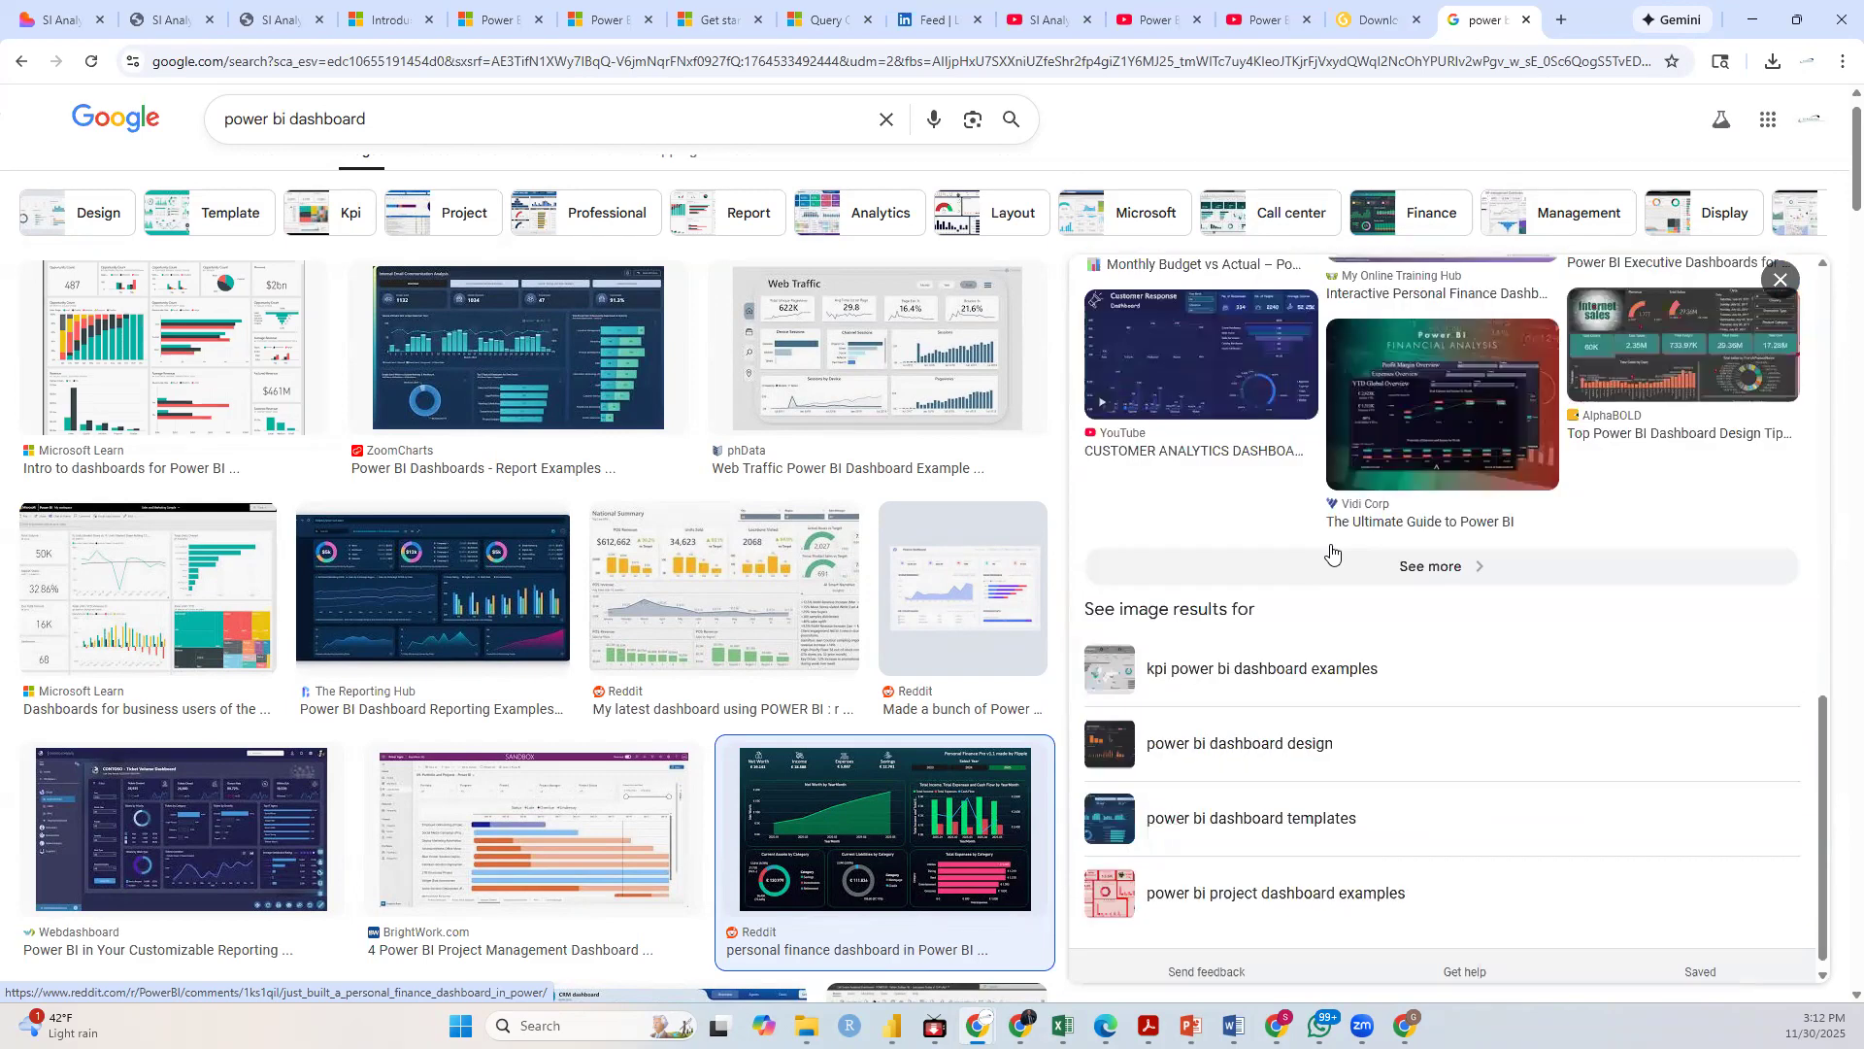
{"action": "left_click", "coordinate": [531, 402]}
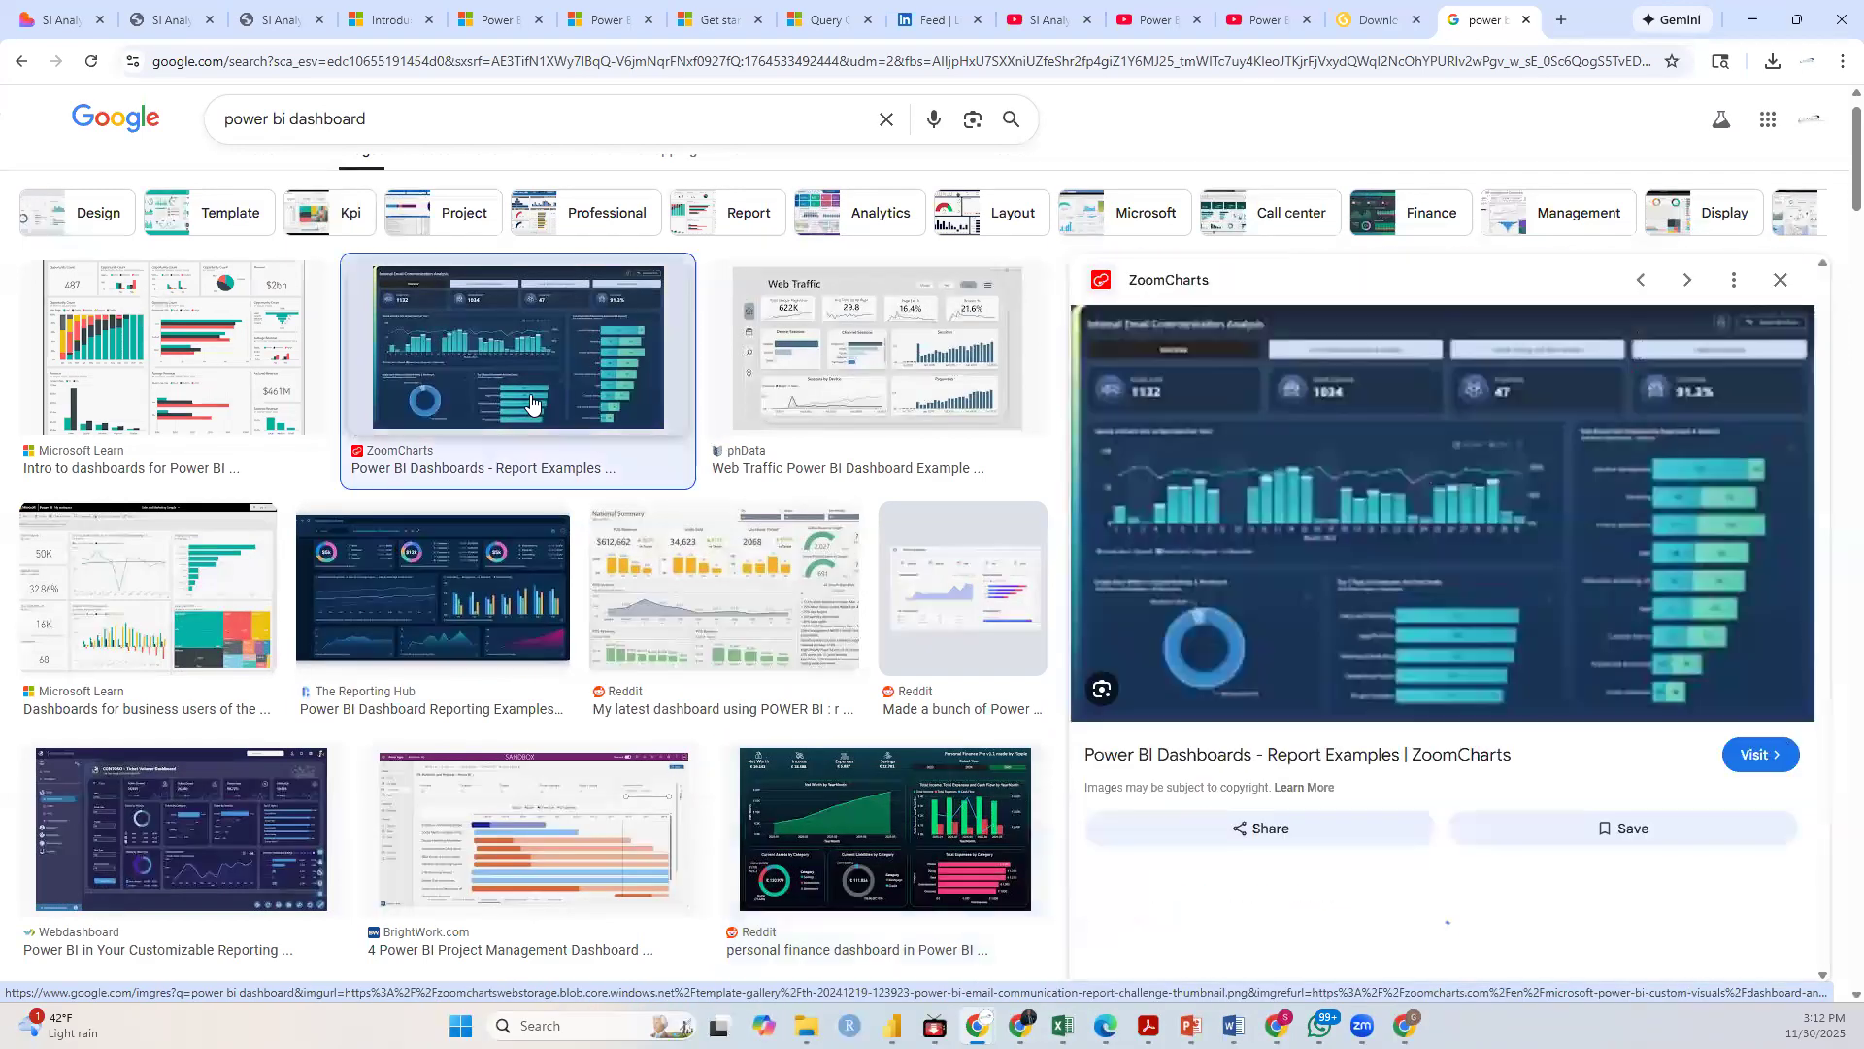
{"action": "left_click", "coordinate": [924, 367]}
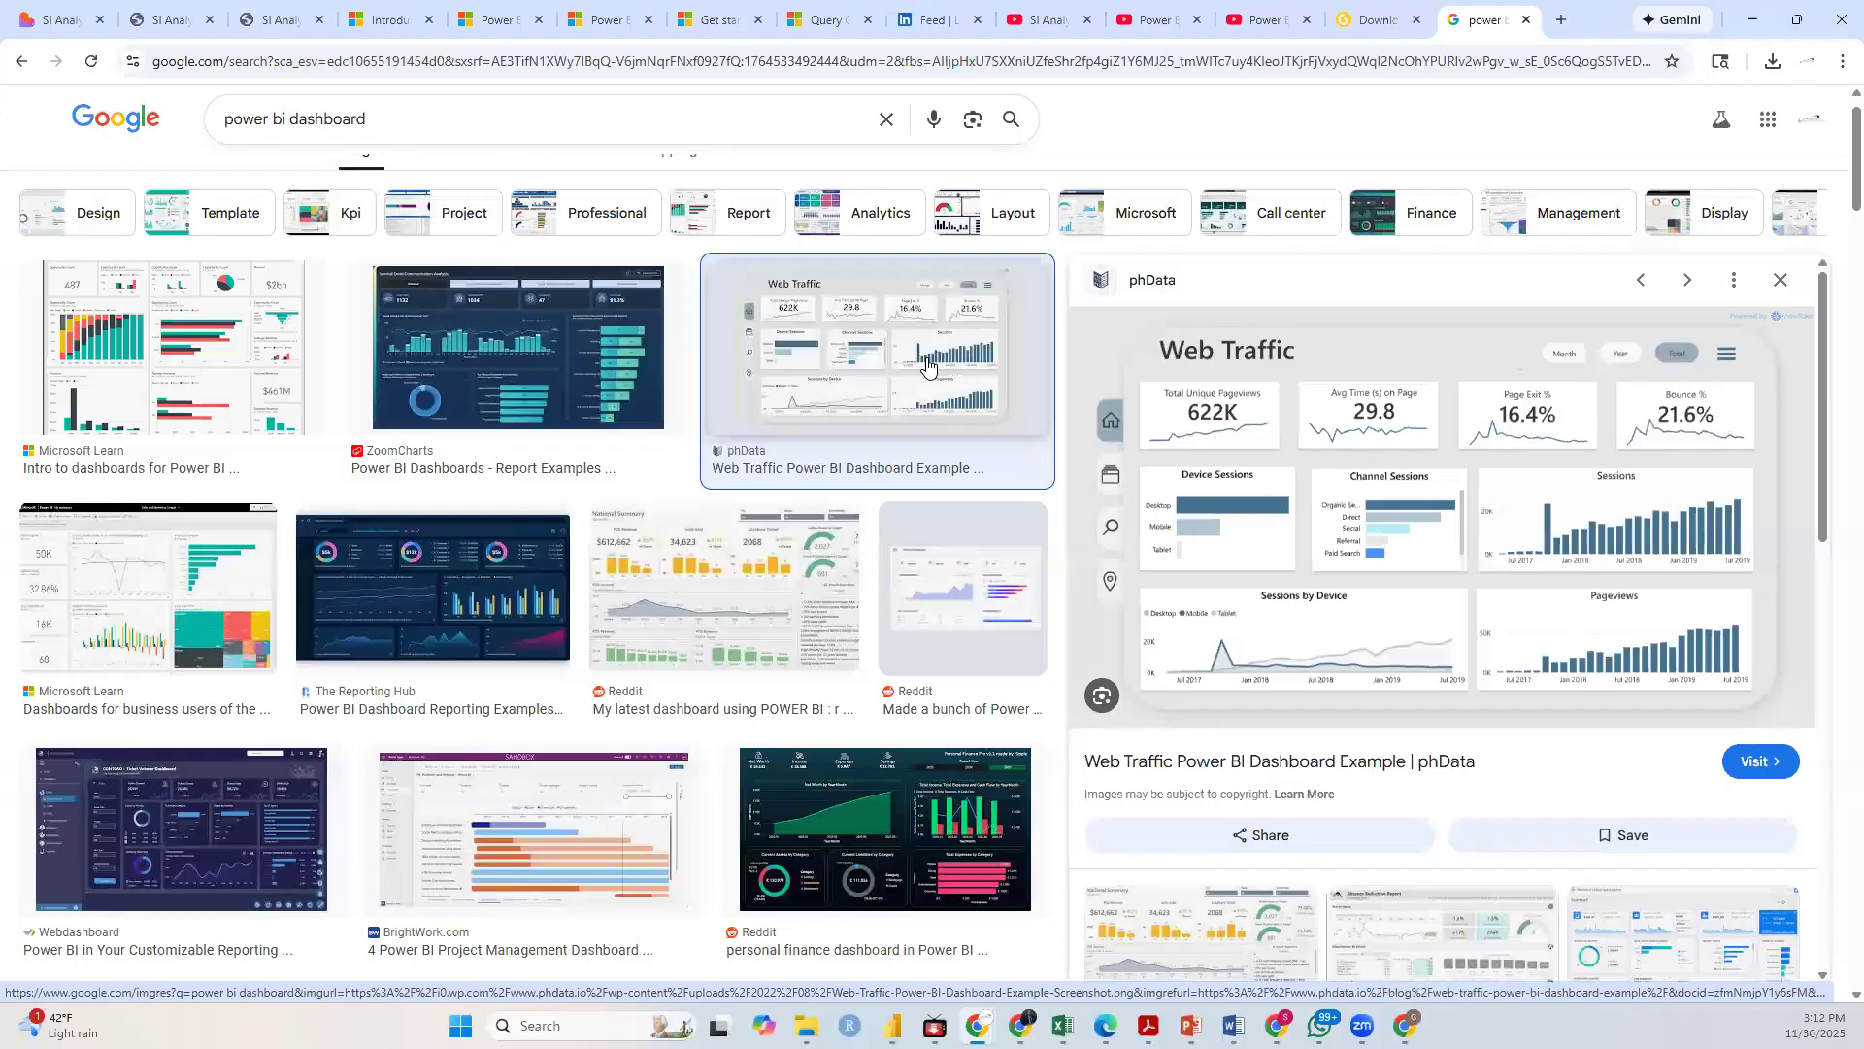
{"action": "left_click", "coordinate": [683, 344]}
{"action": "scroll", "coordinate": [453, 609], "scroll_direction": "down", "scroll_amount": 4}
{"action": "scroll", "coordinate": [453, 610], "scroll_direction": "down", "scroll_amount": 8}
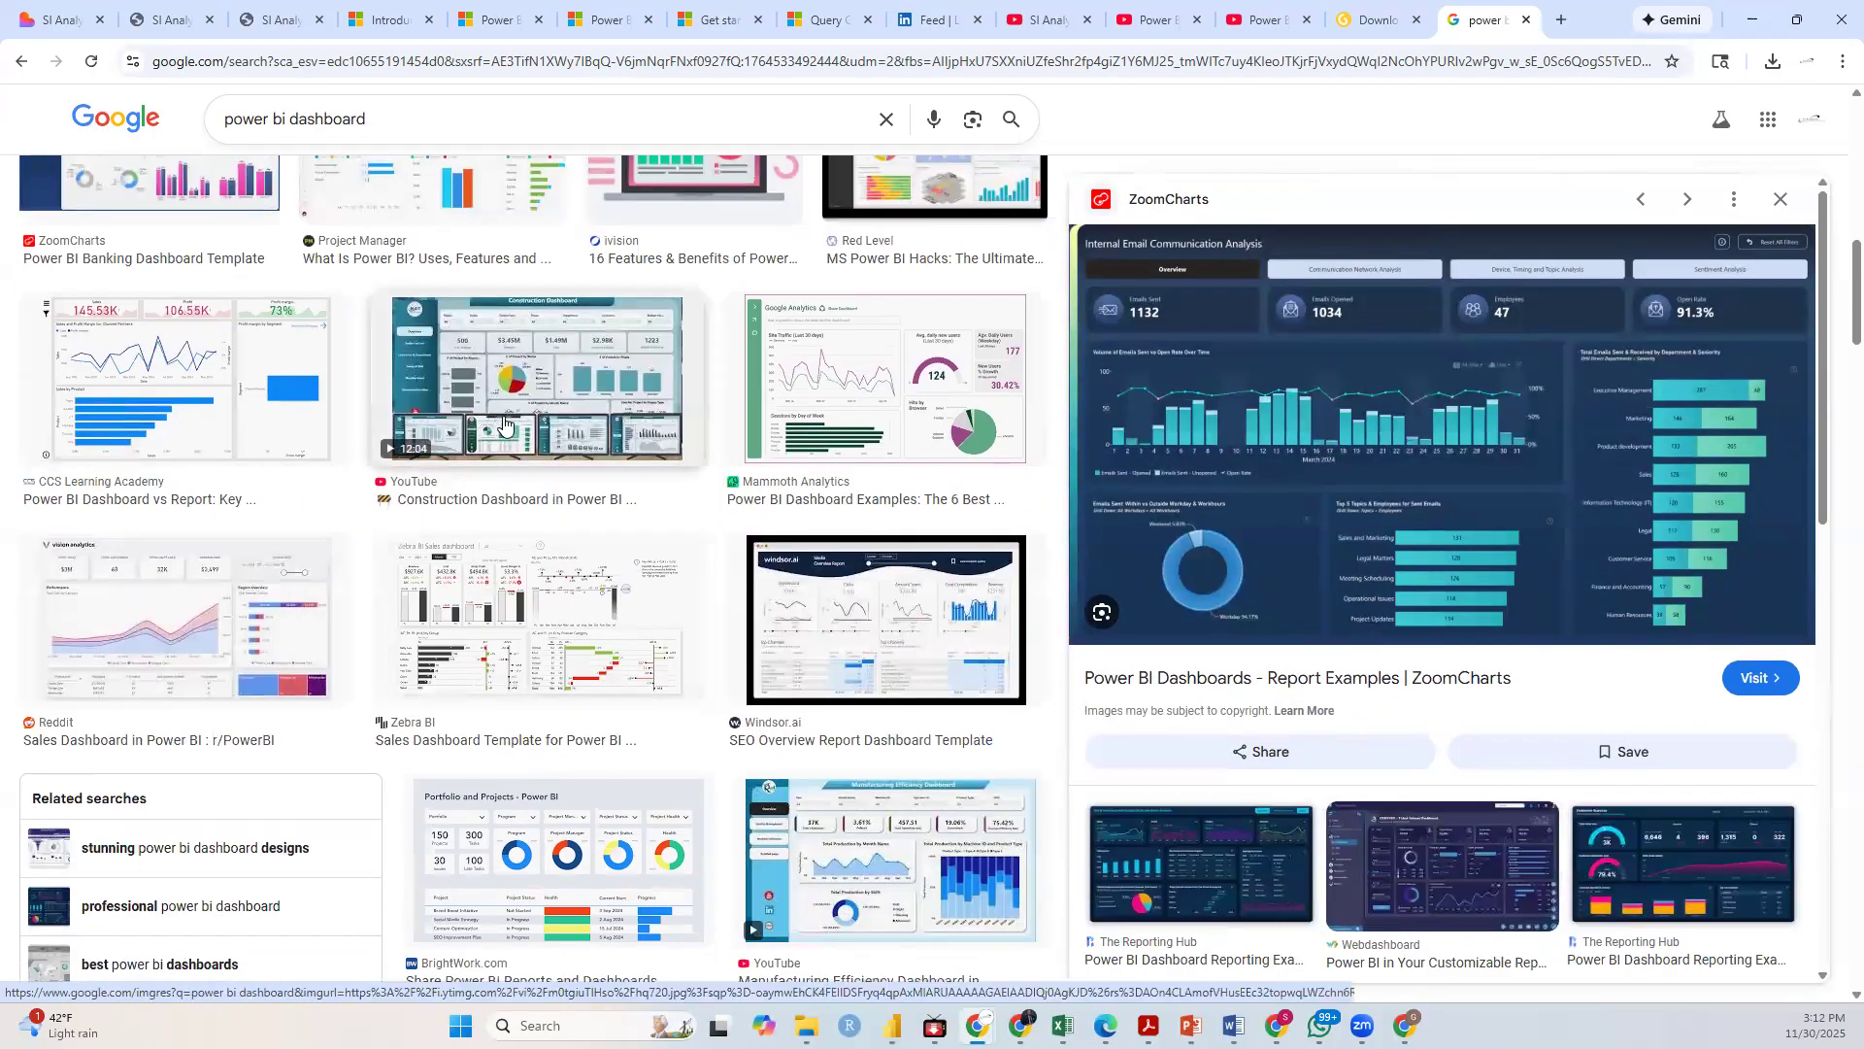
Step: Preview the construction, manufacturing efficiency, BrightWork portfolio and Microsoft Learn dashboard examples
{"action": "left_click", "coordinate": [504, 423]}
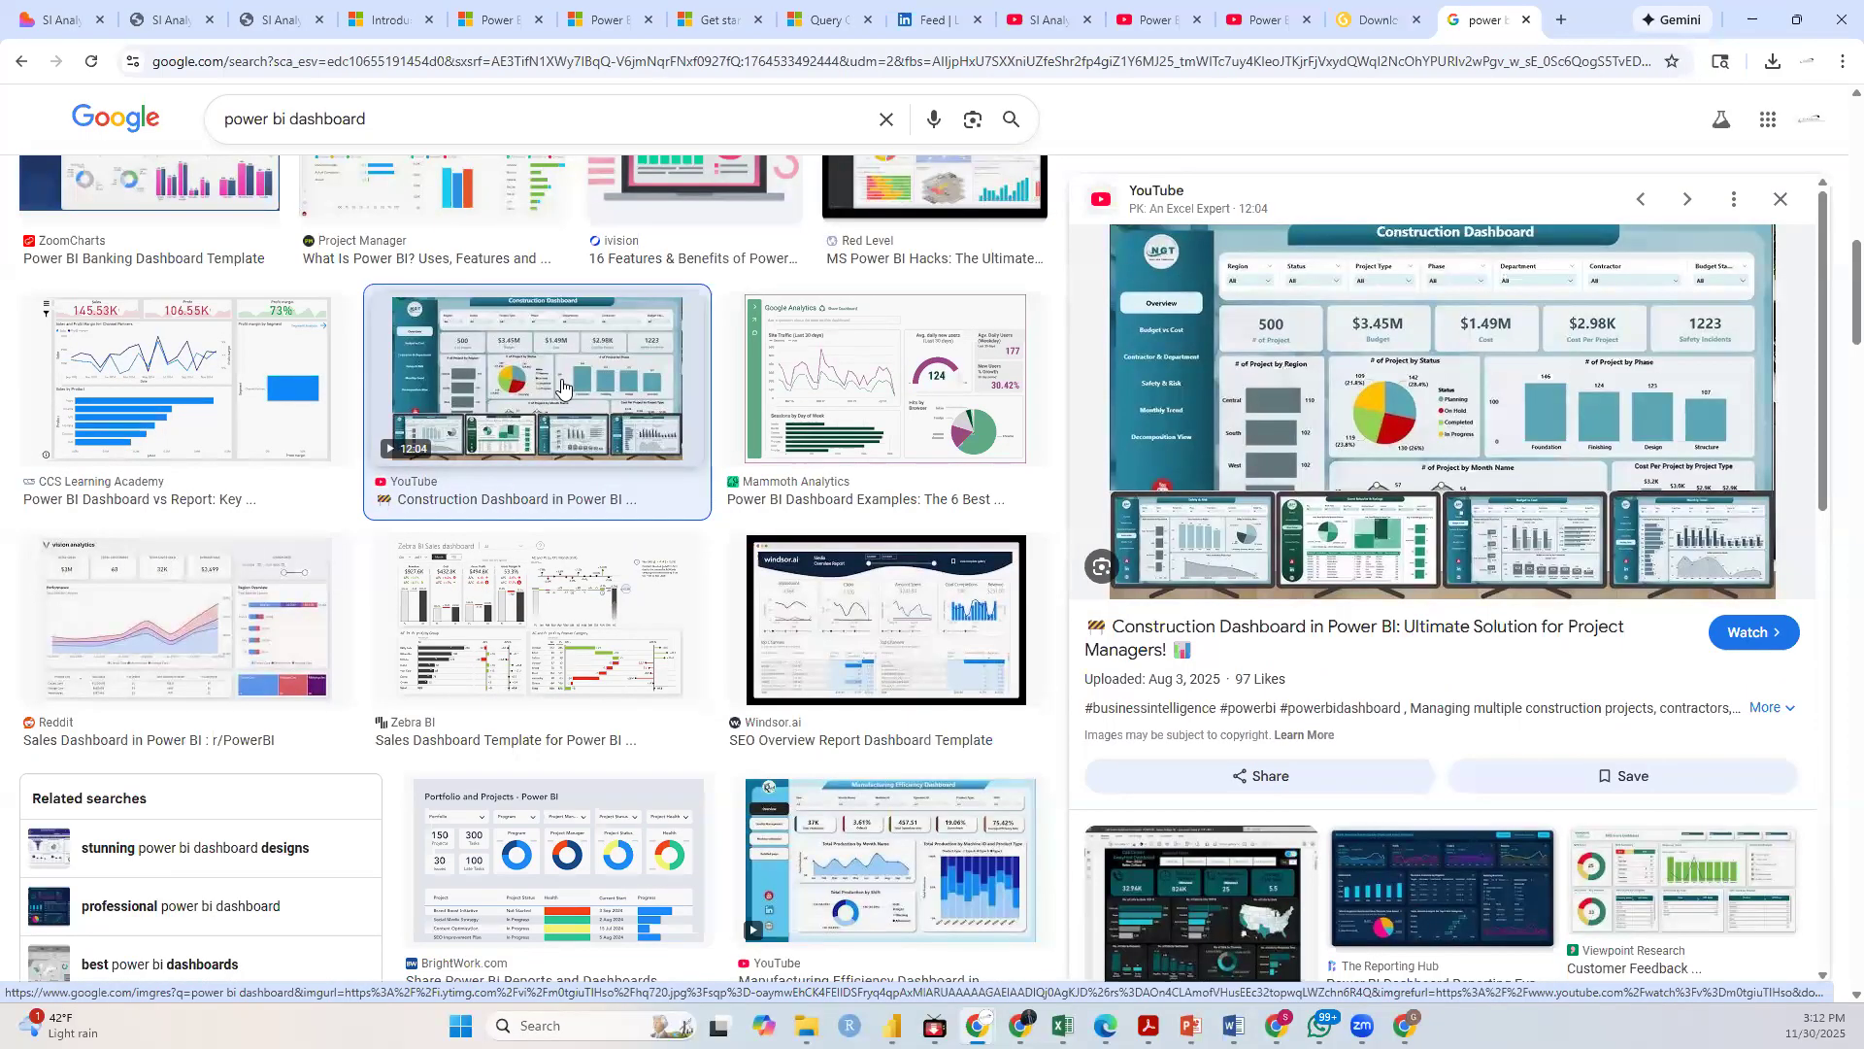
{"action": "scroll", "coordinate": [941, 622], "scroll_direction": "down", "scroll_amount": 3}
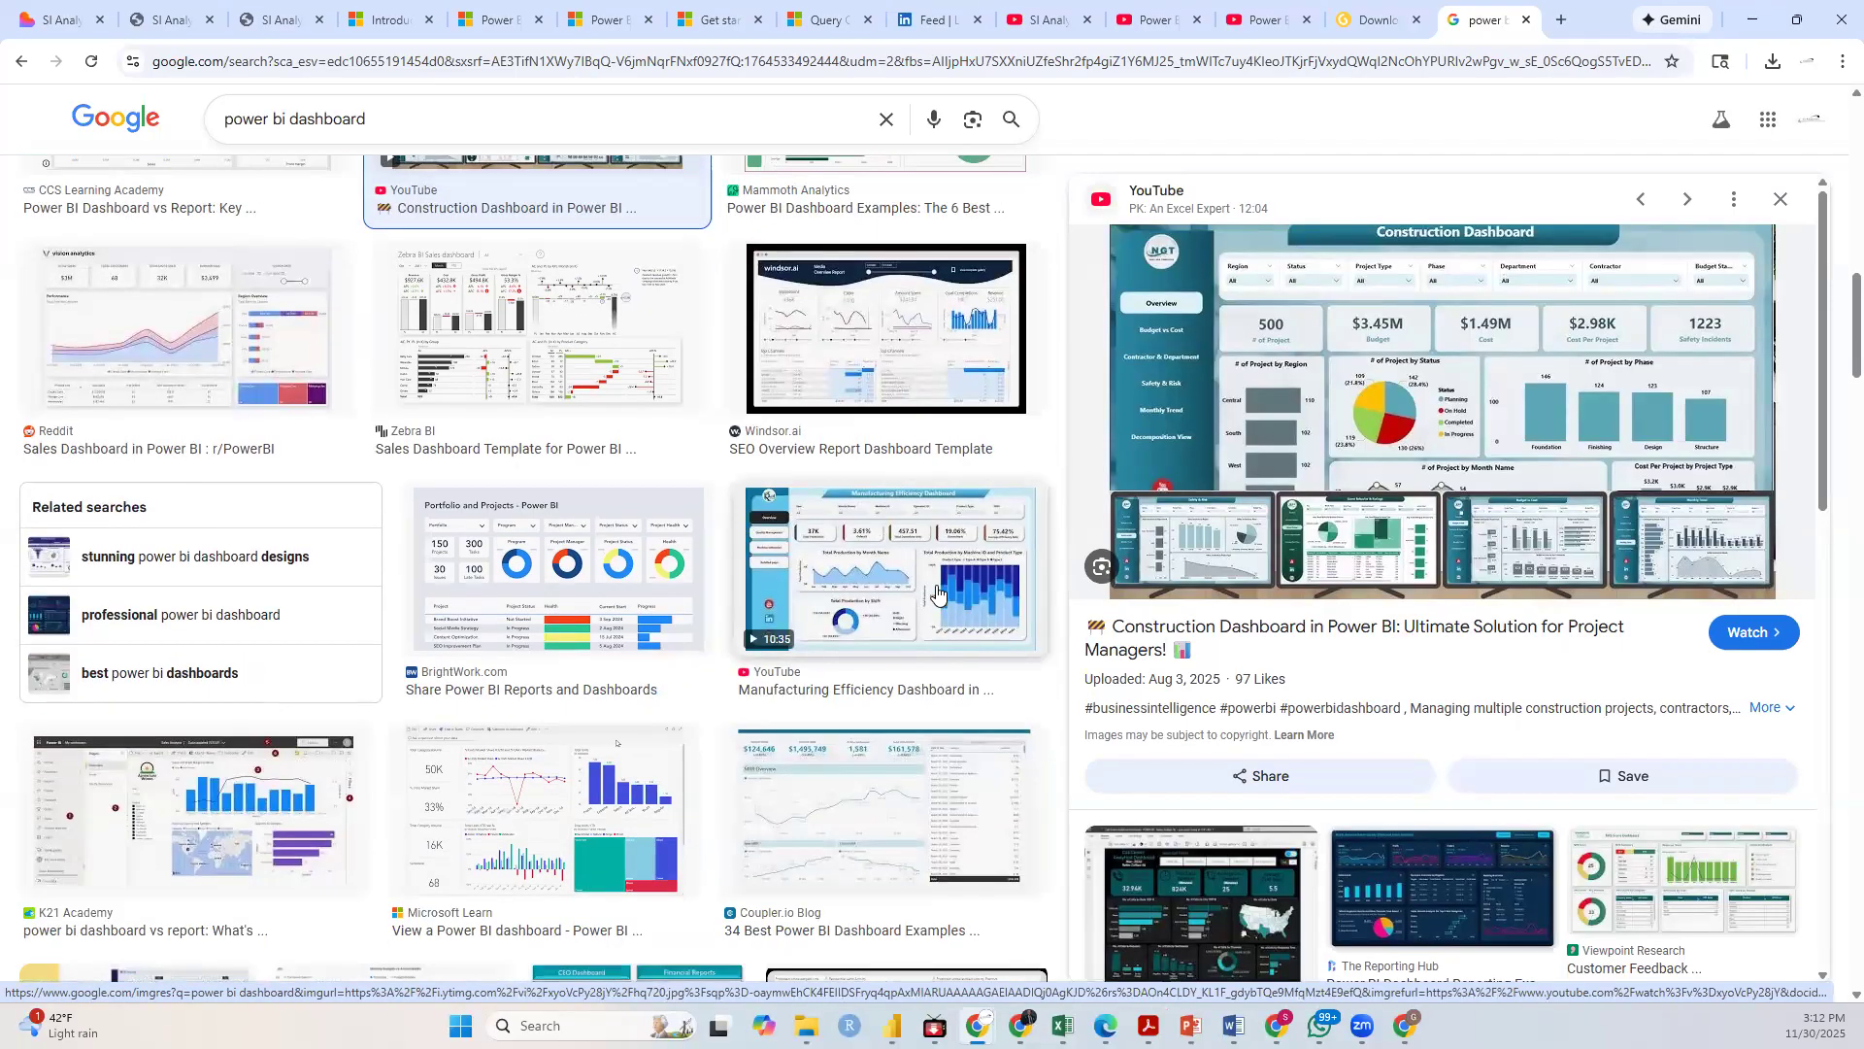
{"action": "left_click", "coordinate": [938, 591]}
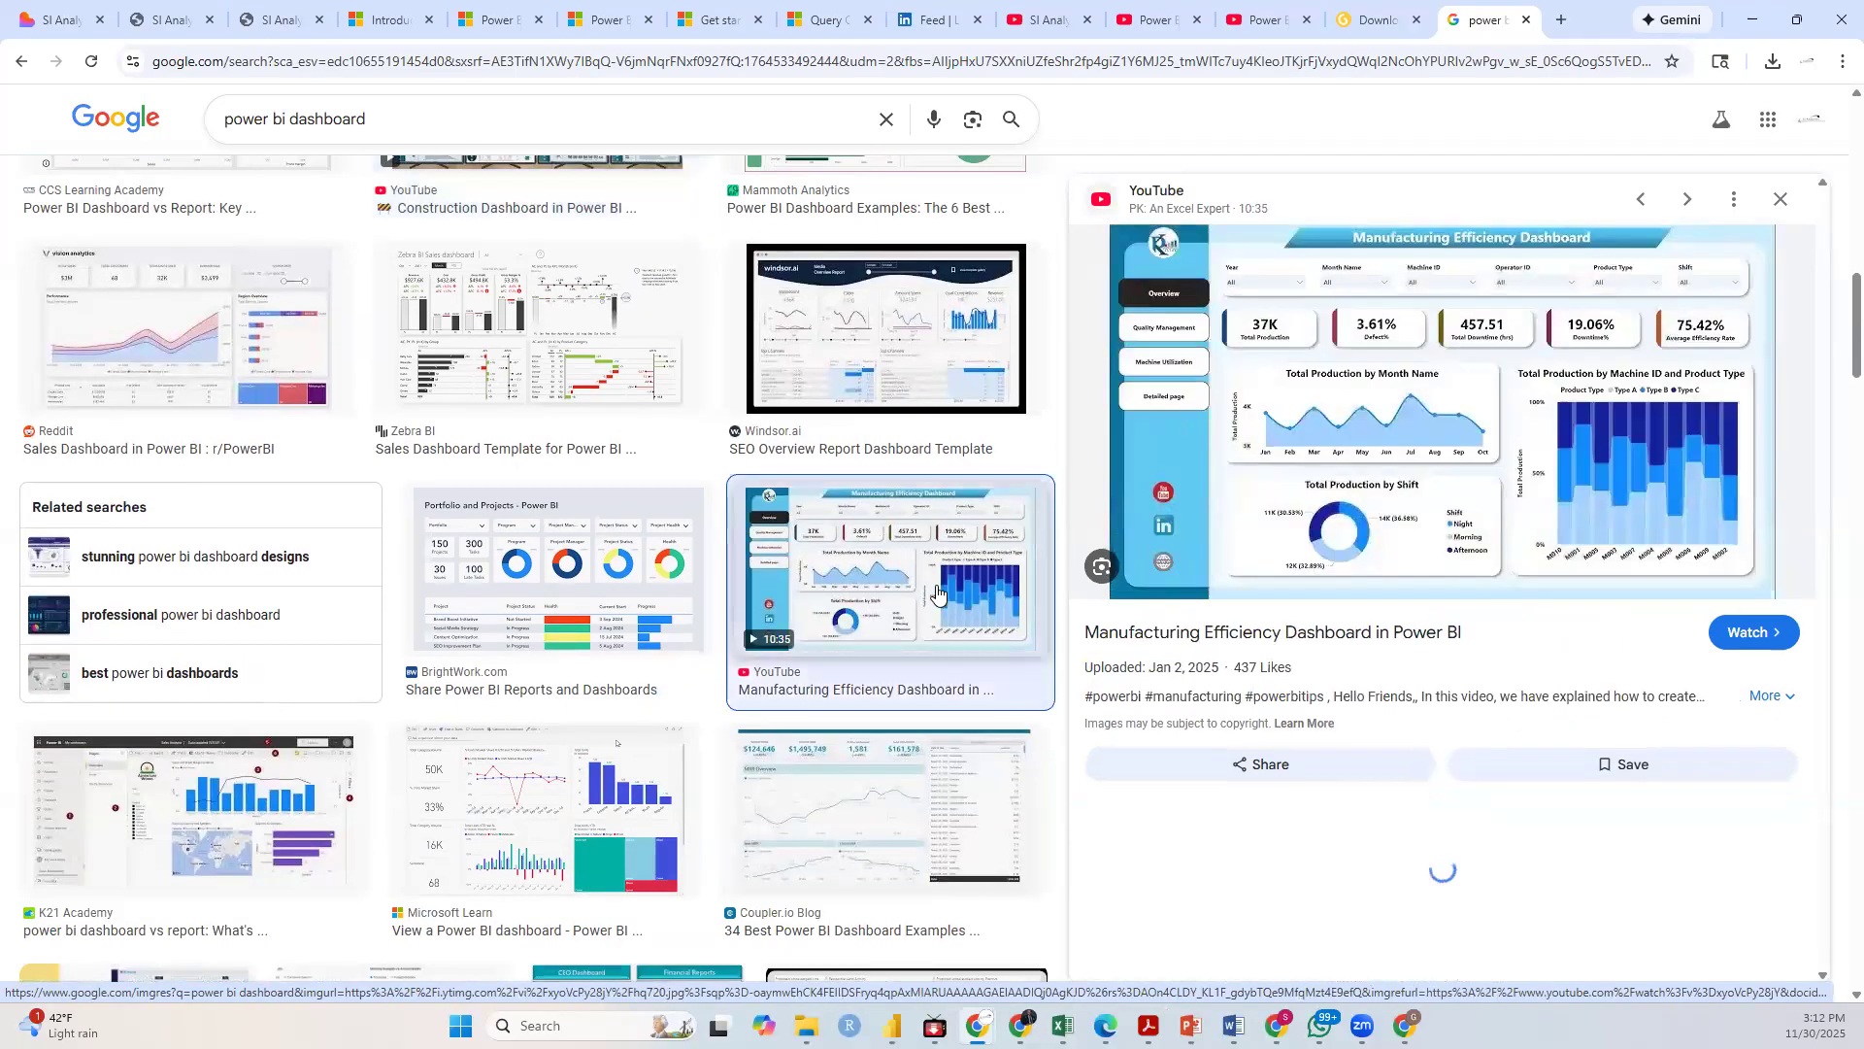
{"action": "left_click", "coordinate": [547, 622]}
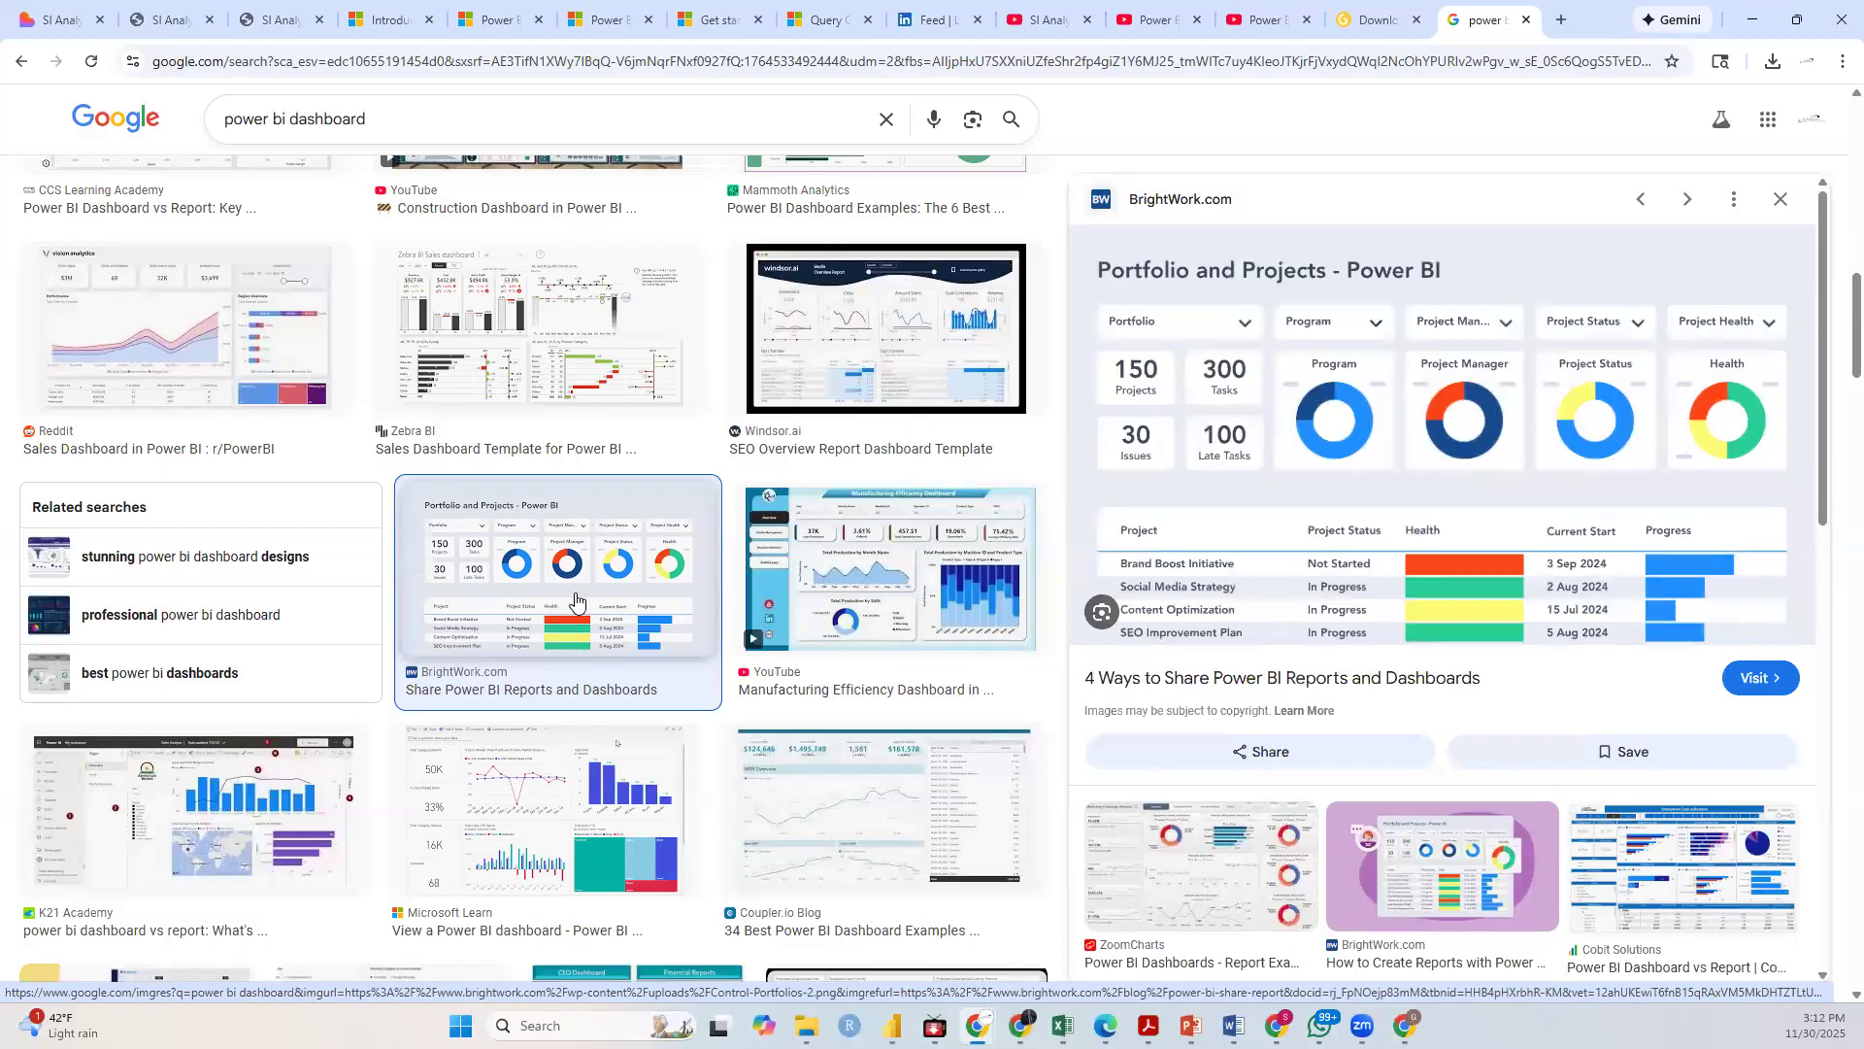
{"action": "left_click", "coordinate": [574, 723]}
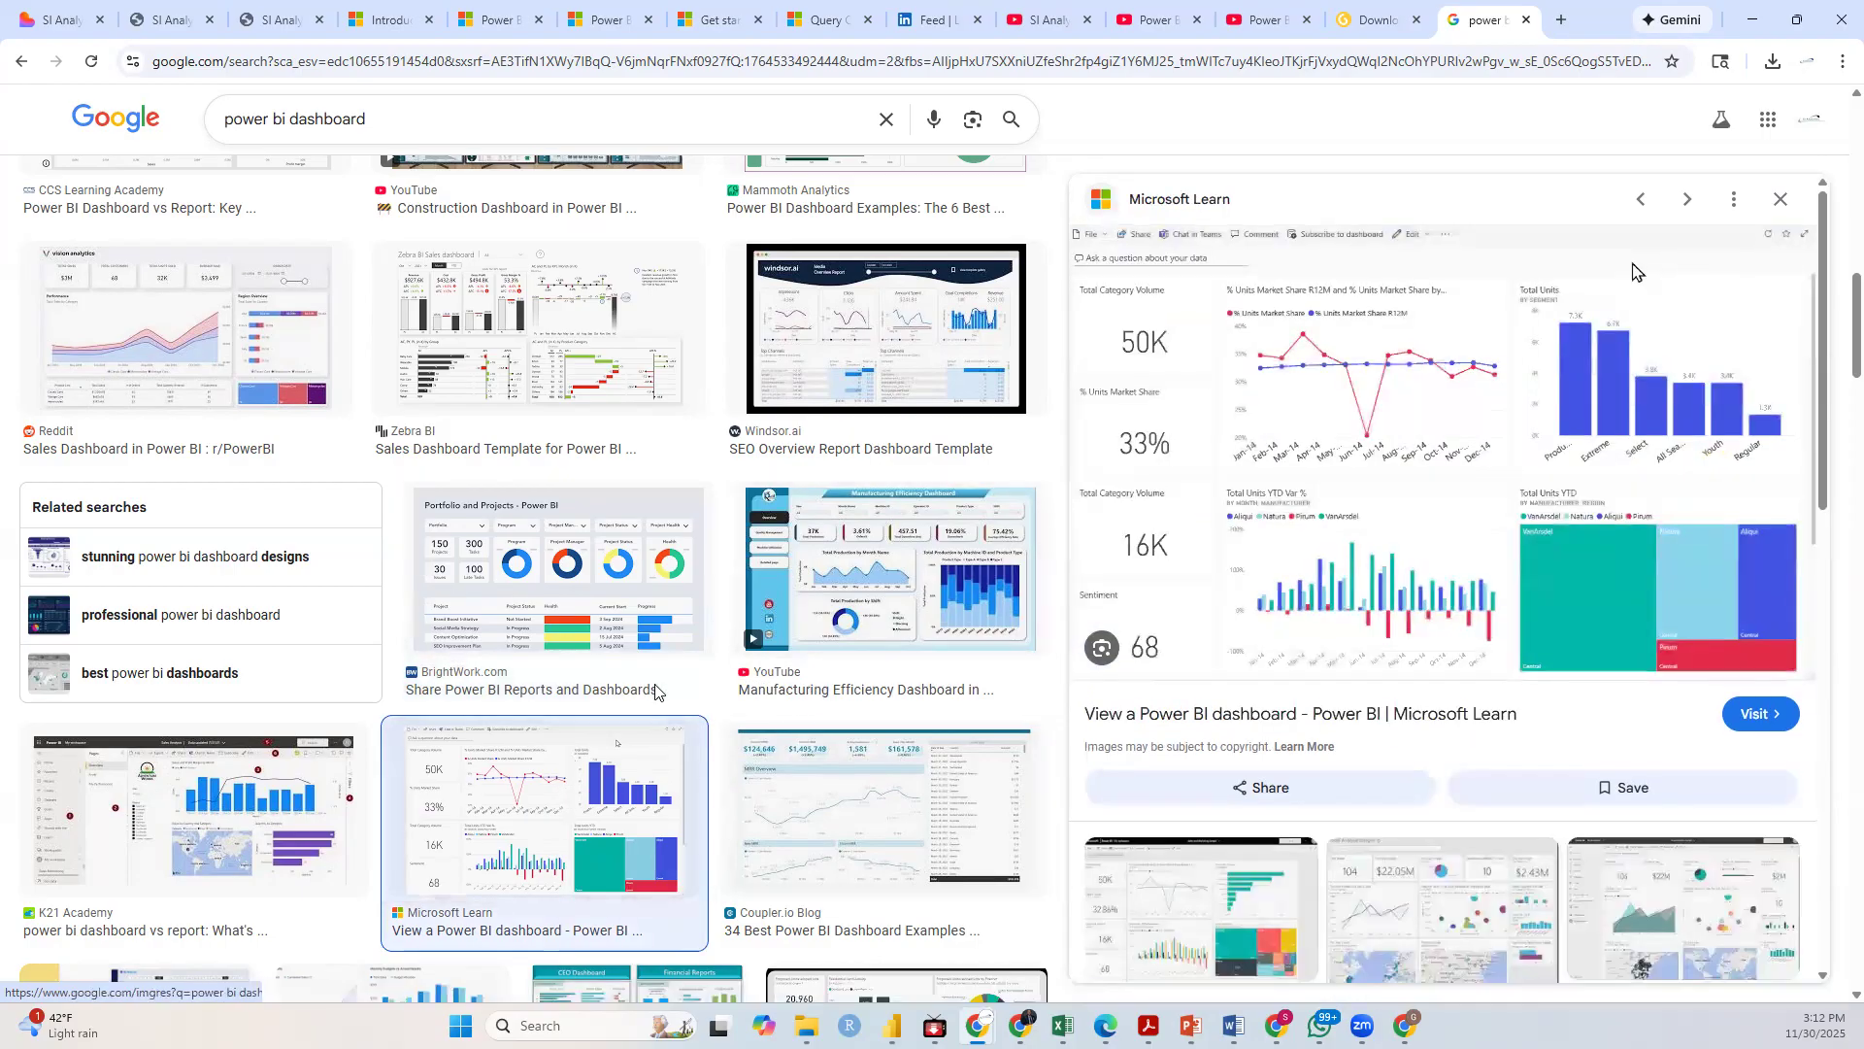
Step: Preview the Eloquens HR analysis dashboard example, and return to the report in Power BI Desktop
{"action": "scroll", "coordinate": [680, 709], "scroll_direction": "down", "scroll_amount": 5}
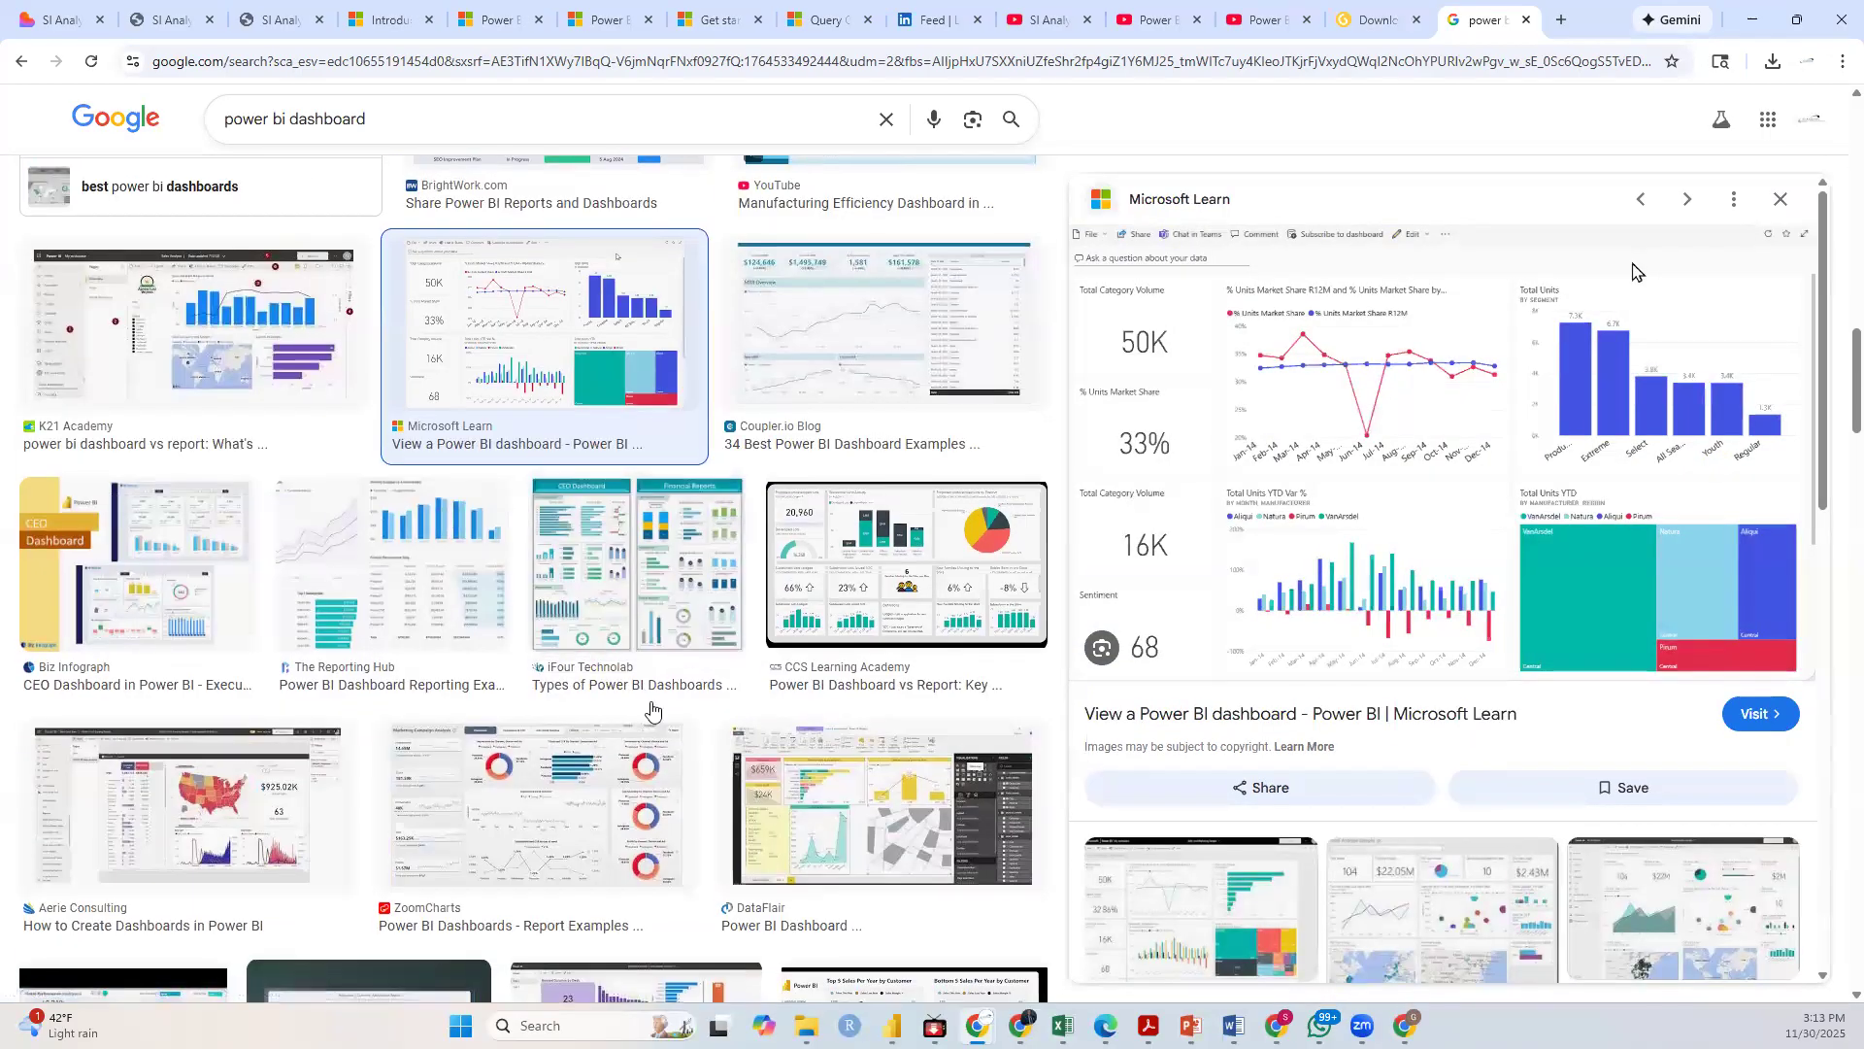
{"action": "scroll", "coordinate": [636, 715], "scroll_direction": "down", "scroll_amount": 4}
{"action": "scroll", "coordinate": [560, 560], "scroll_direction": "down", "scroll_amount": 3}
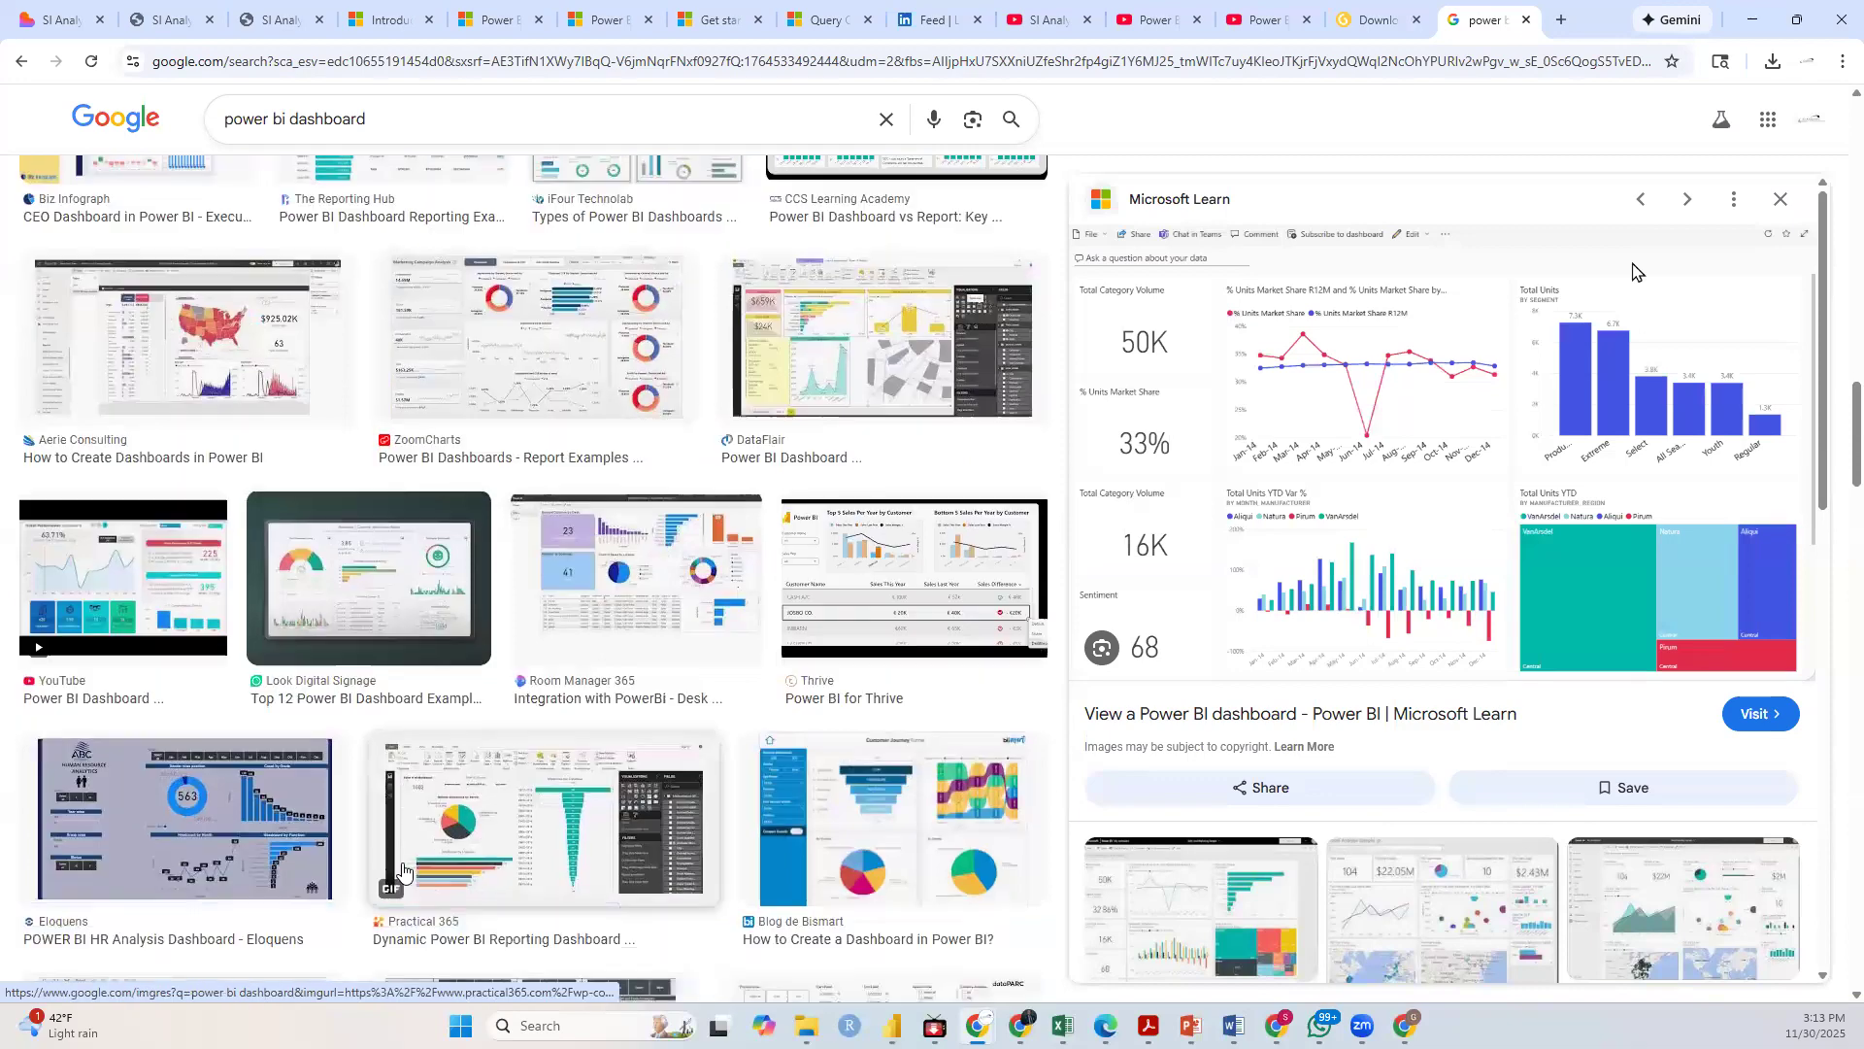
{"action": "left_click", "coordinate": [212, 660]}
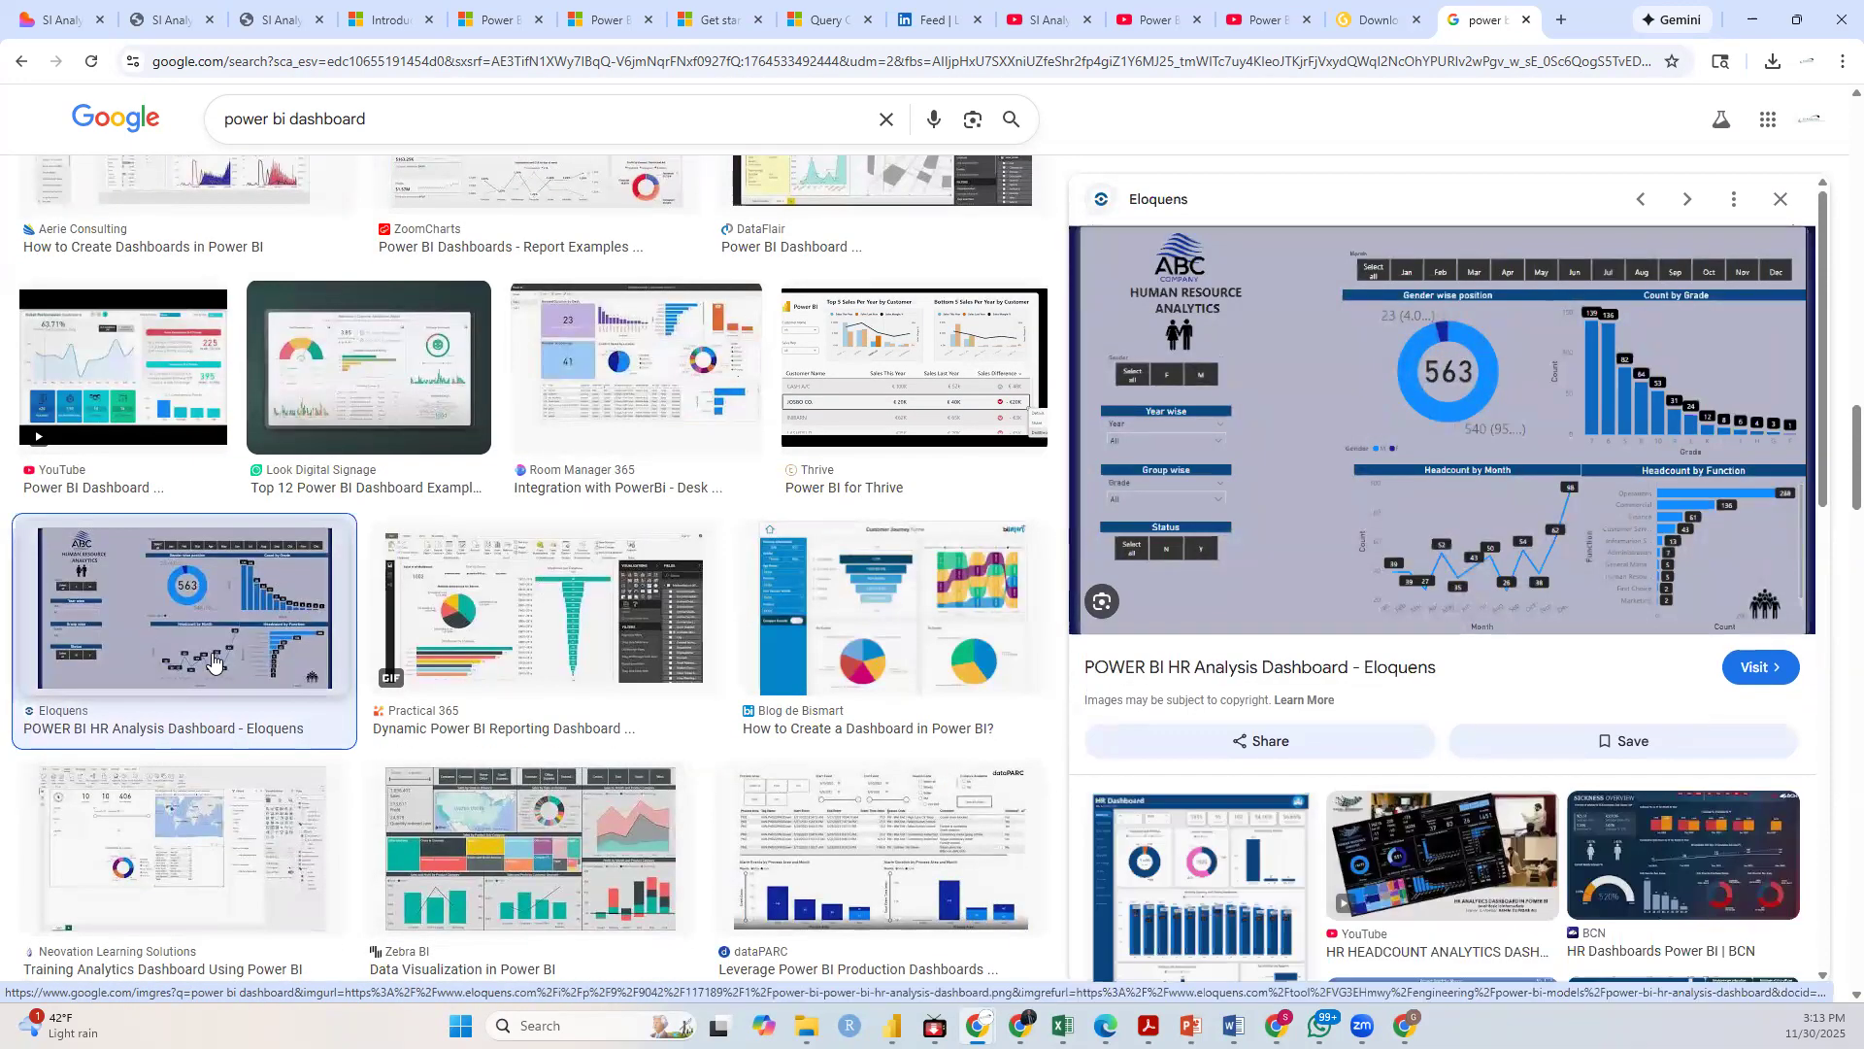
{"action": "left_click", "coordinate": [1753, 19]}
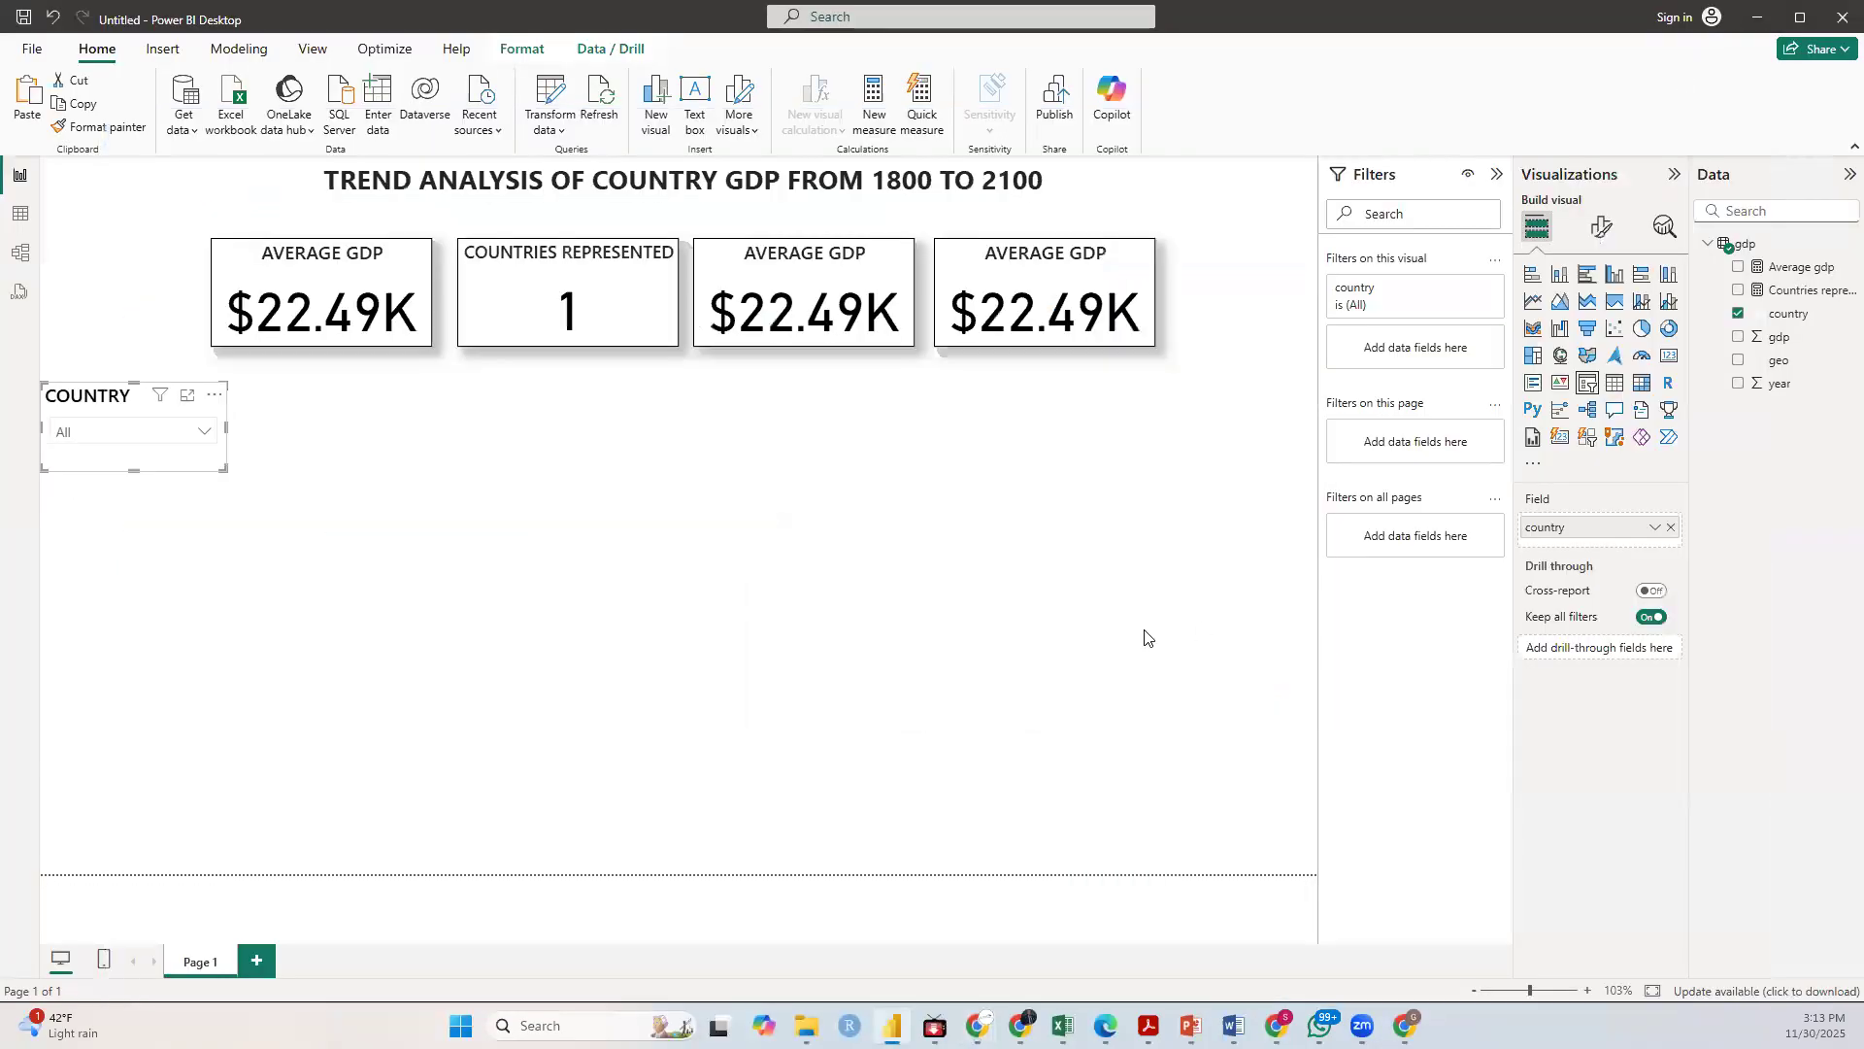
Step: Enable the "Select all" option in the country slicer's selection settings
{"action": "left_click", "coordinate": [202, 432]}
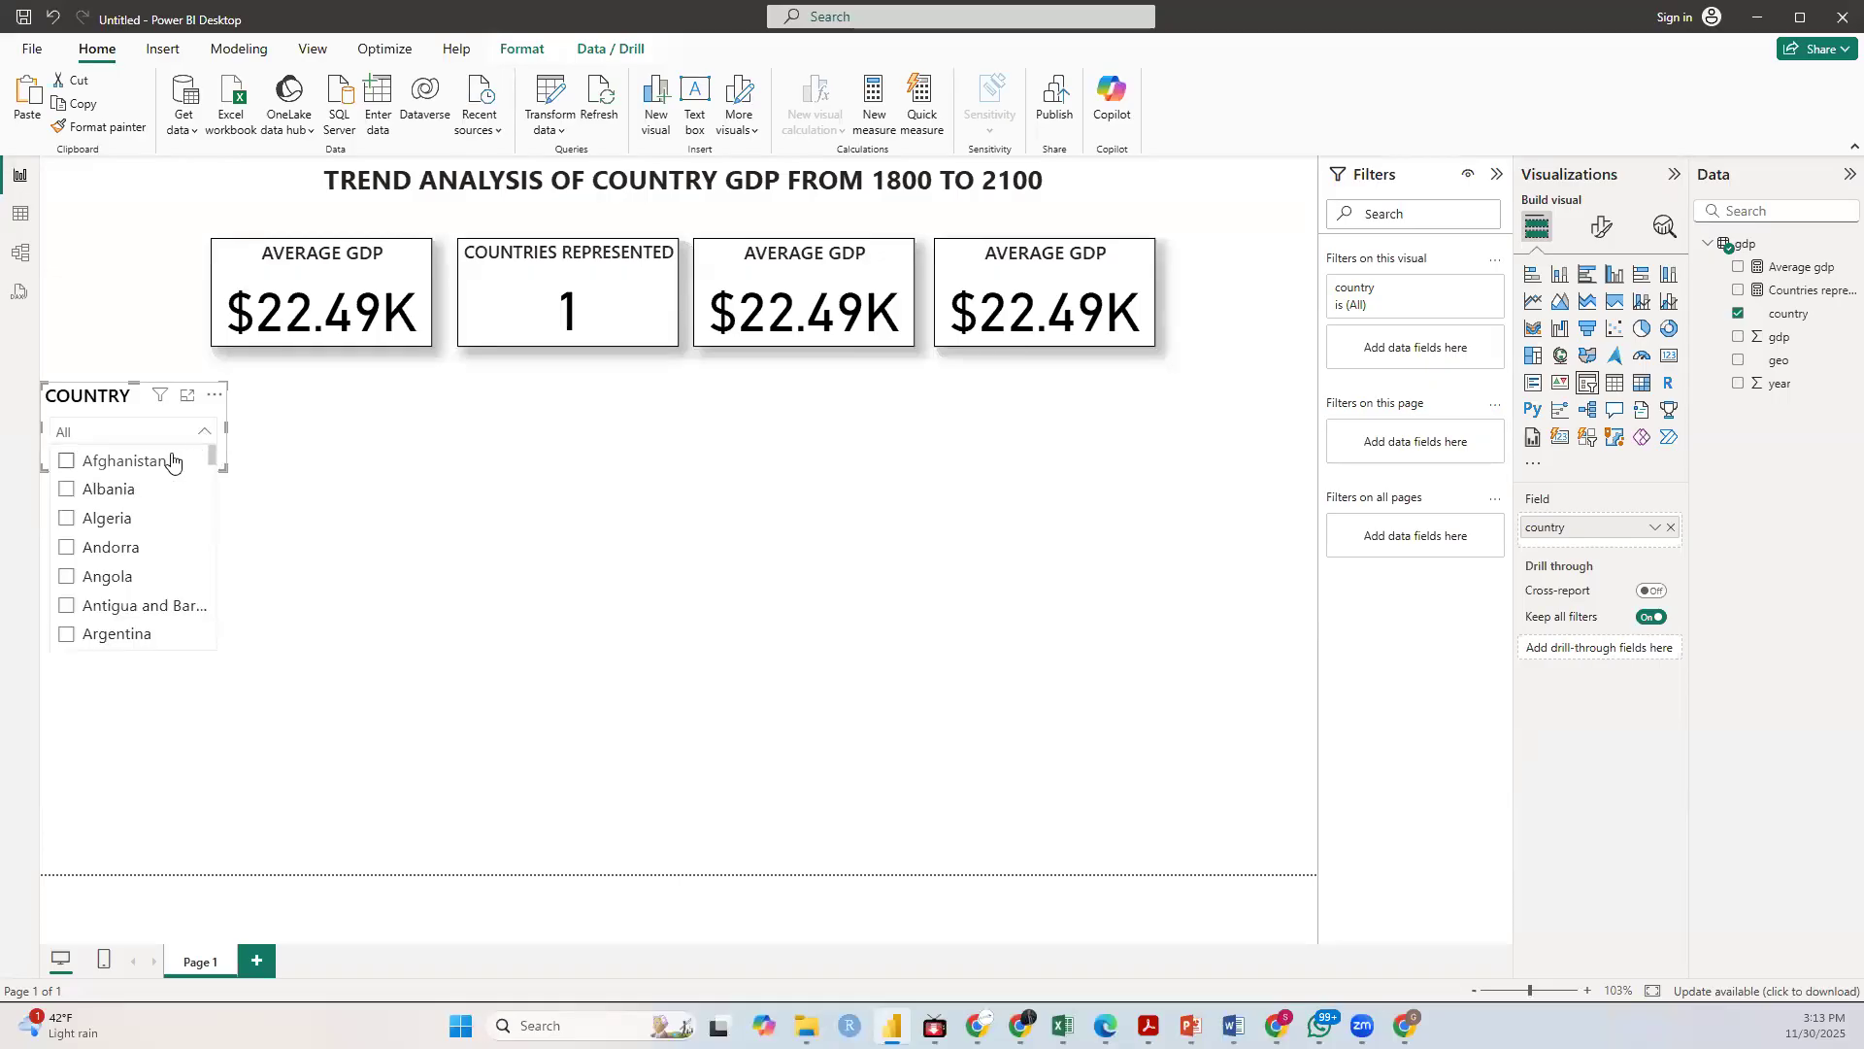
{"action": "left_click", "coordinate": [205, 429]}
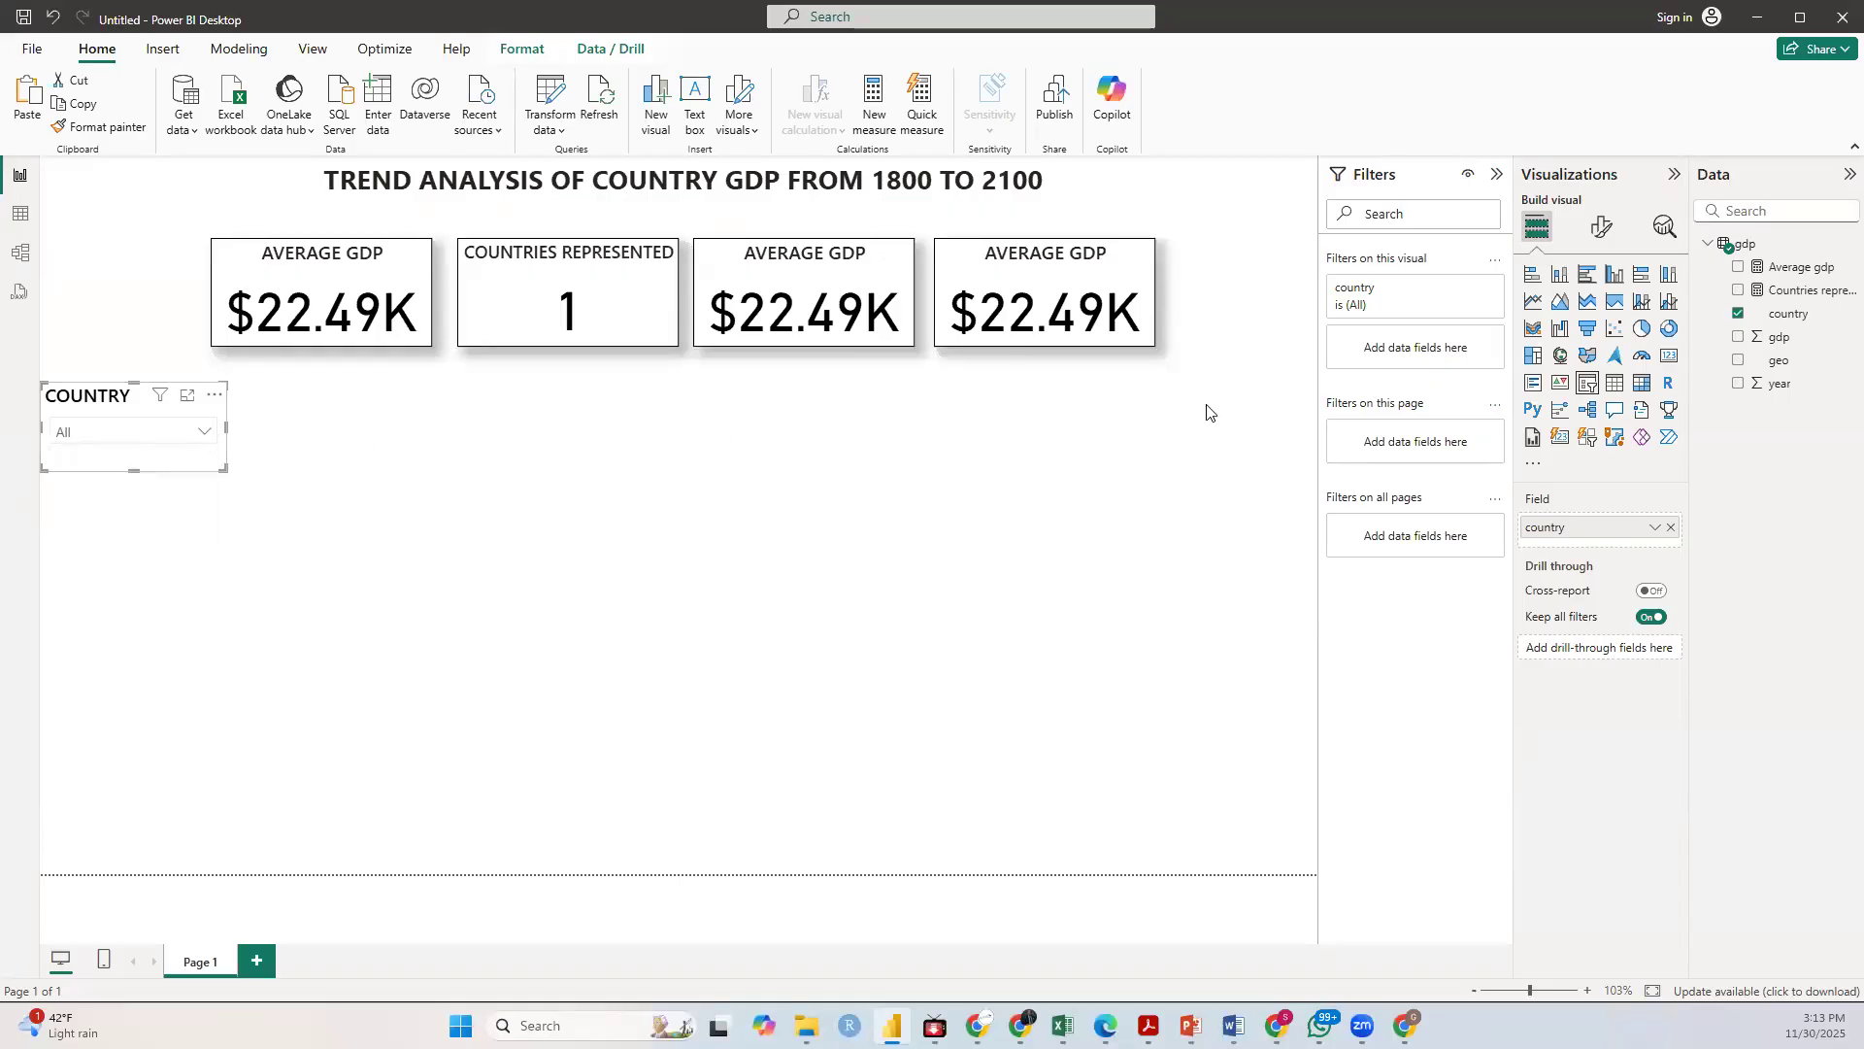
{"action": "left_click", "coordinate": [1603, 229]}
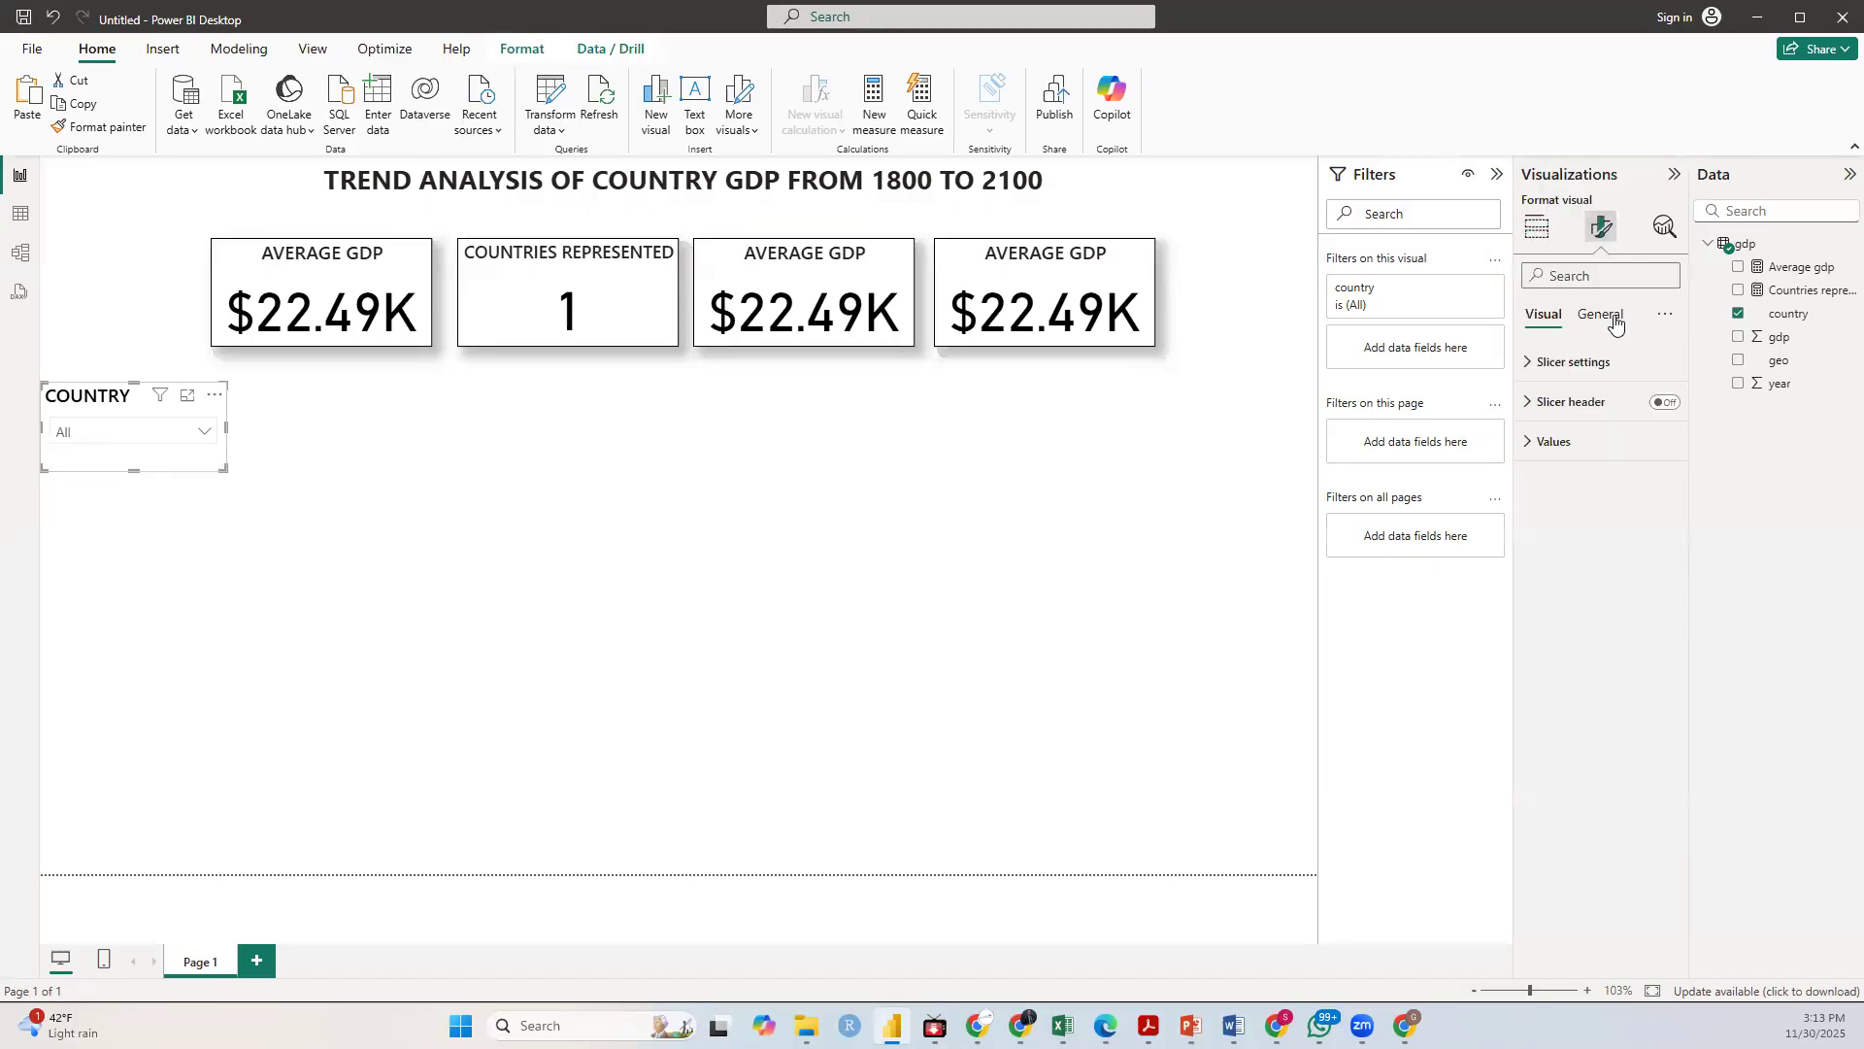
{"action": "left_click", "coordinate": [1612, 322]}
{"action": "left_click", "coordinate": [1550, 316]}
{"action": "left_click", "coordinate": [1622, 362]}
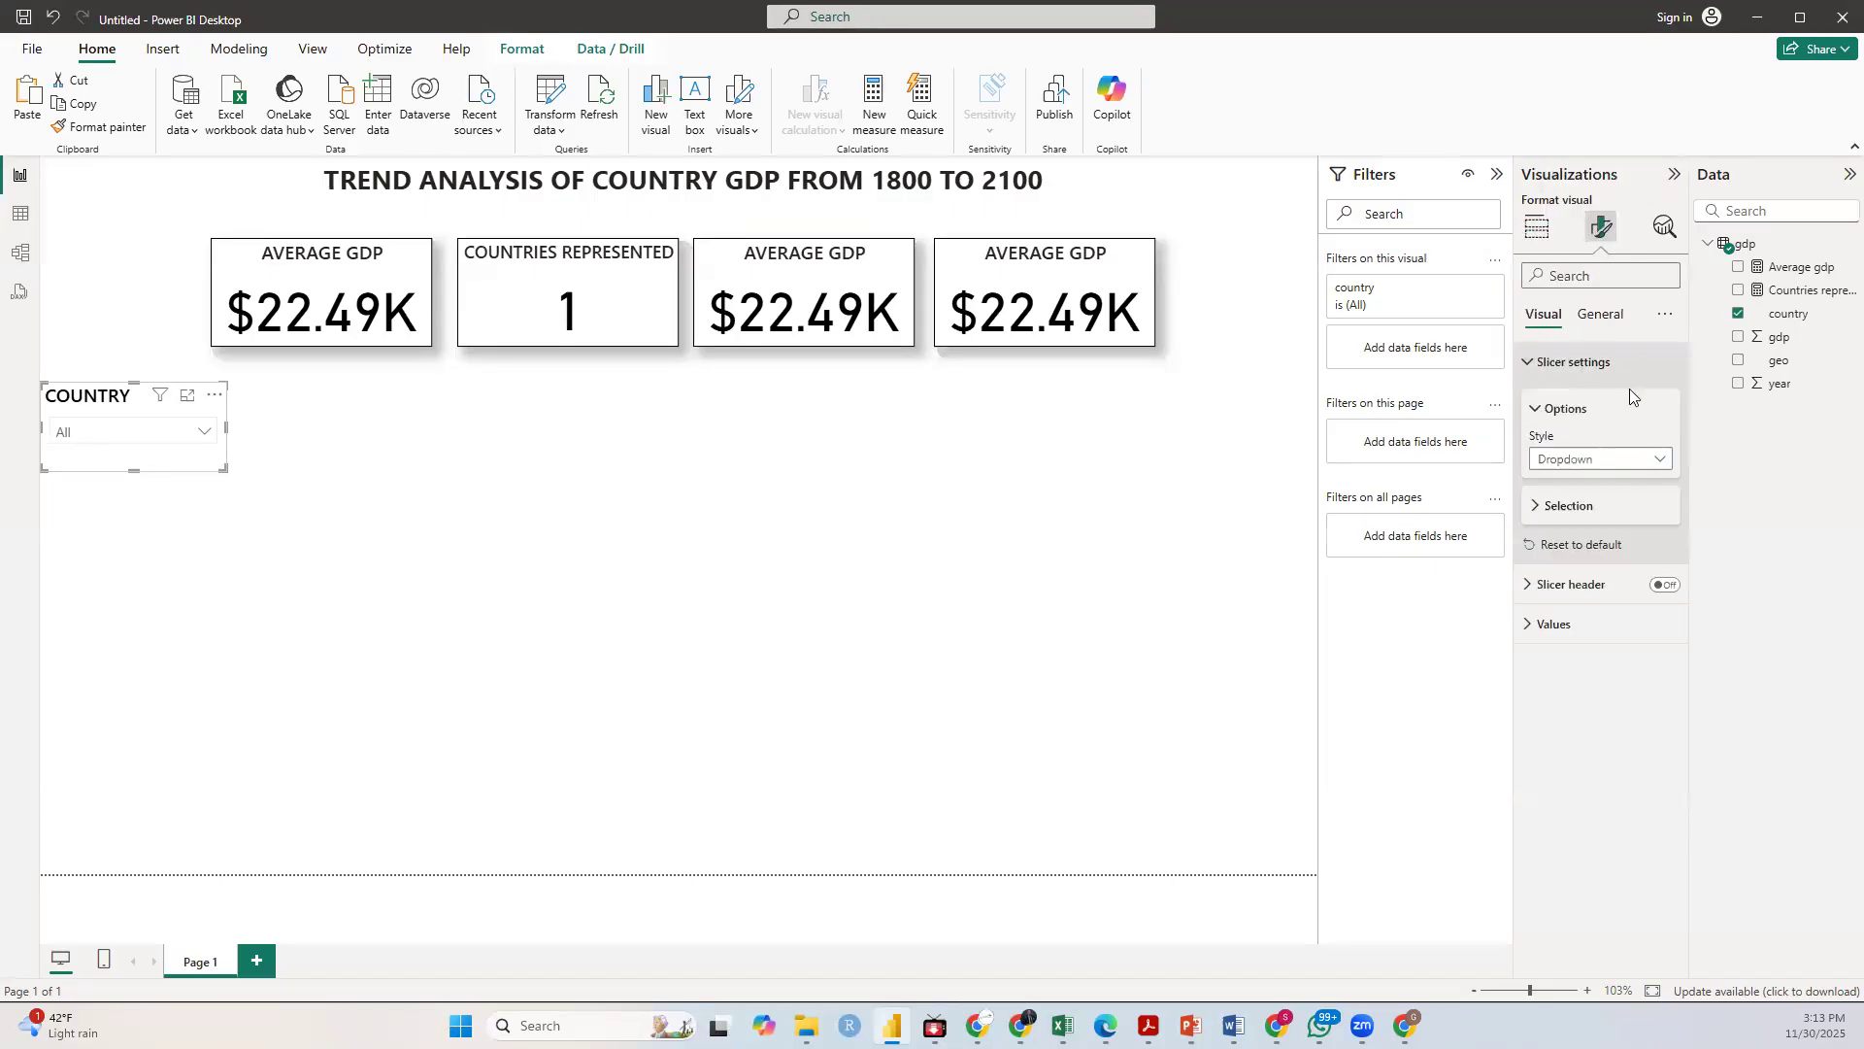
{"action": "left_click", "coordinate": [1592, 510]}
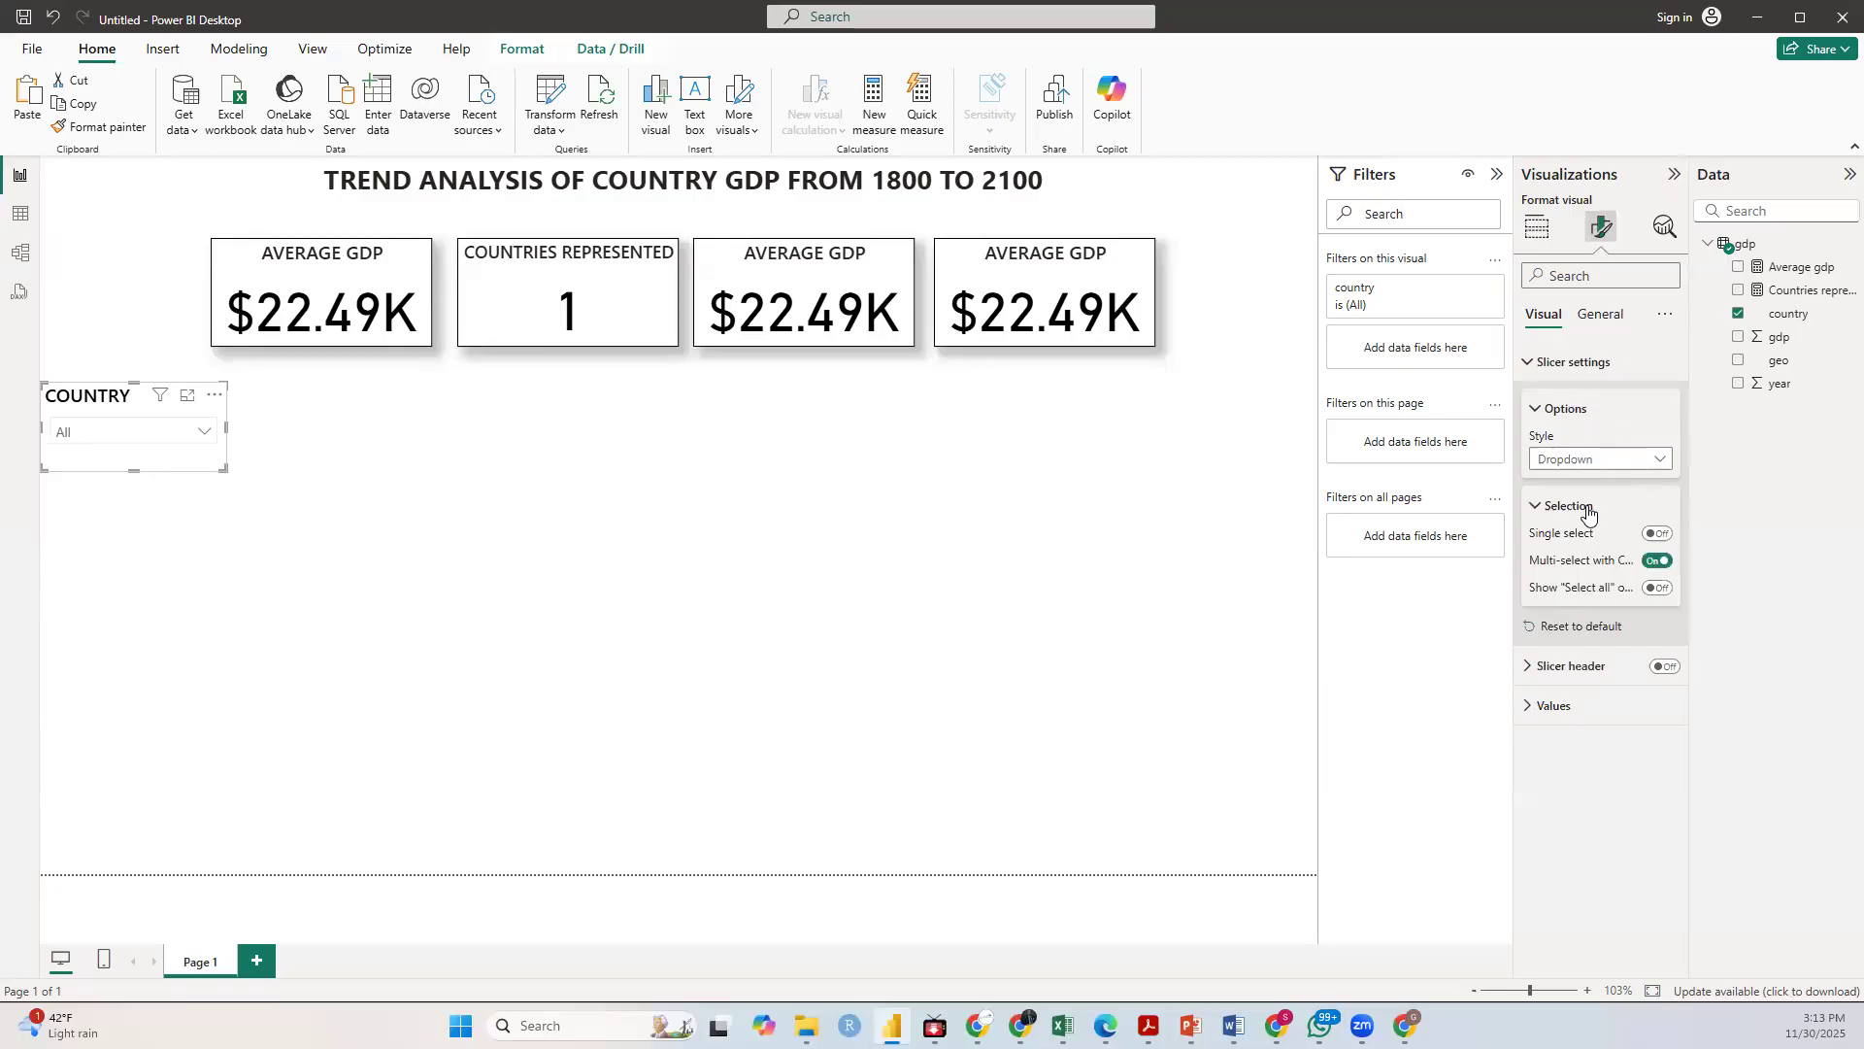
{"action": "left_click", "coordinate": [1657, 589]}
Step: Test the country slicer with Select all and with Afghanistan alone, and clear the selection so that all countries apply
{"action": "left_click", "coordinate": [207, 435]}
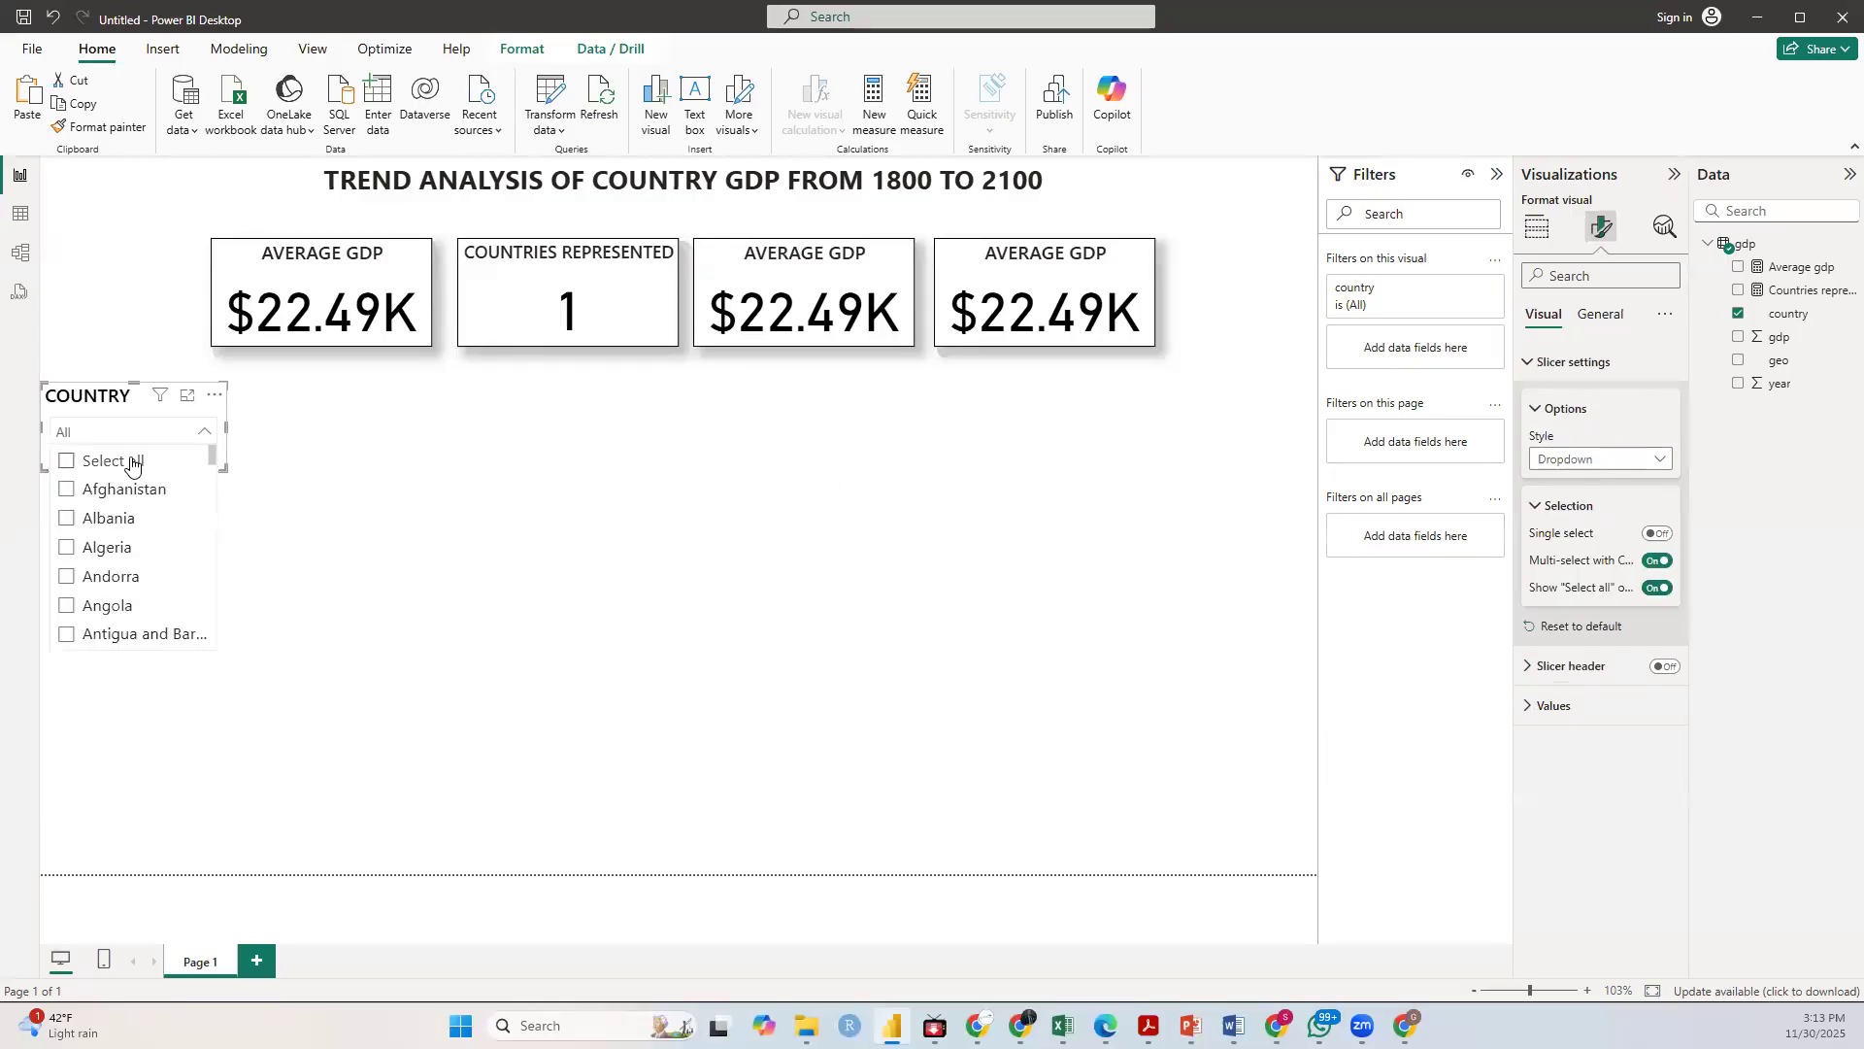
{"action": "left_click", "coordinate": [70, 466]}
{"action": "left_click", "coordinate": [70, 466]}
{"action": "left_click", "coordinate": [68, 492]}
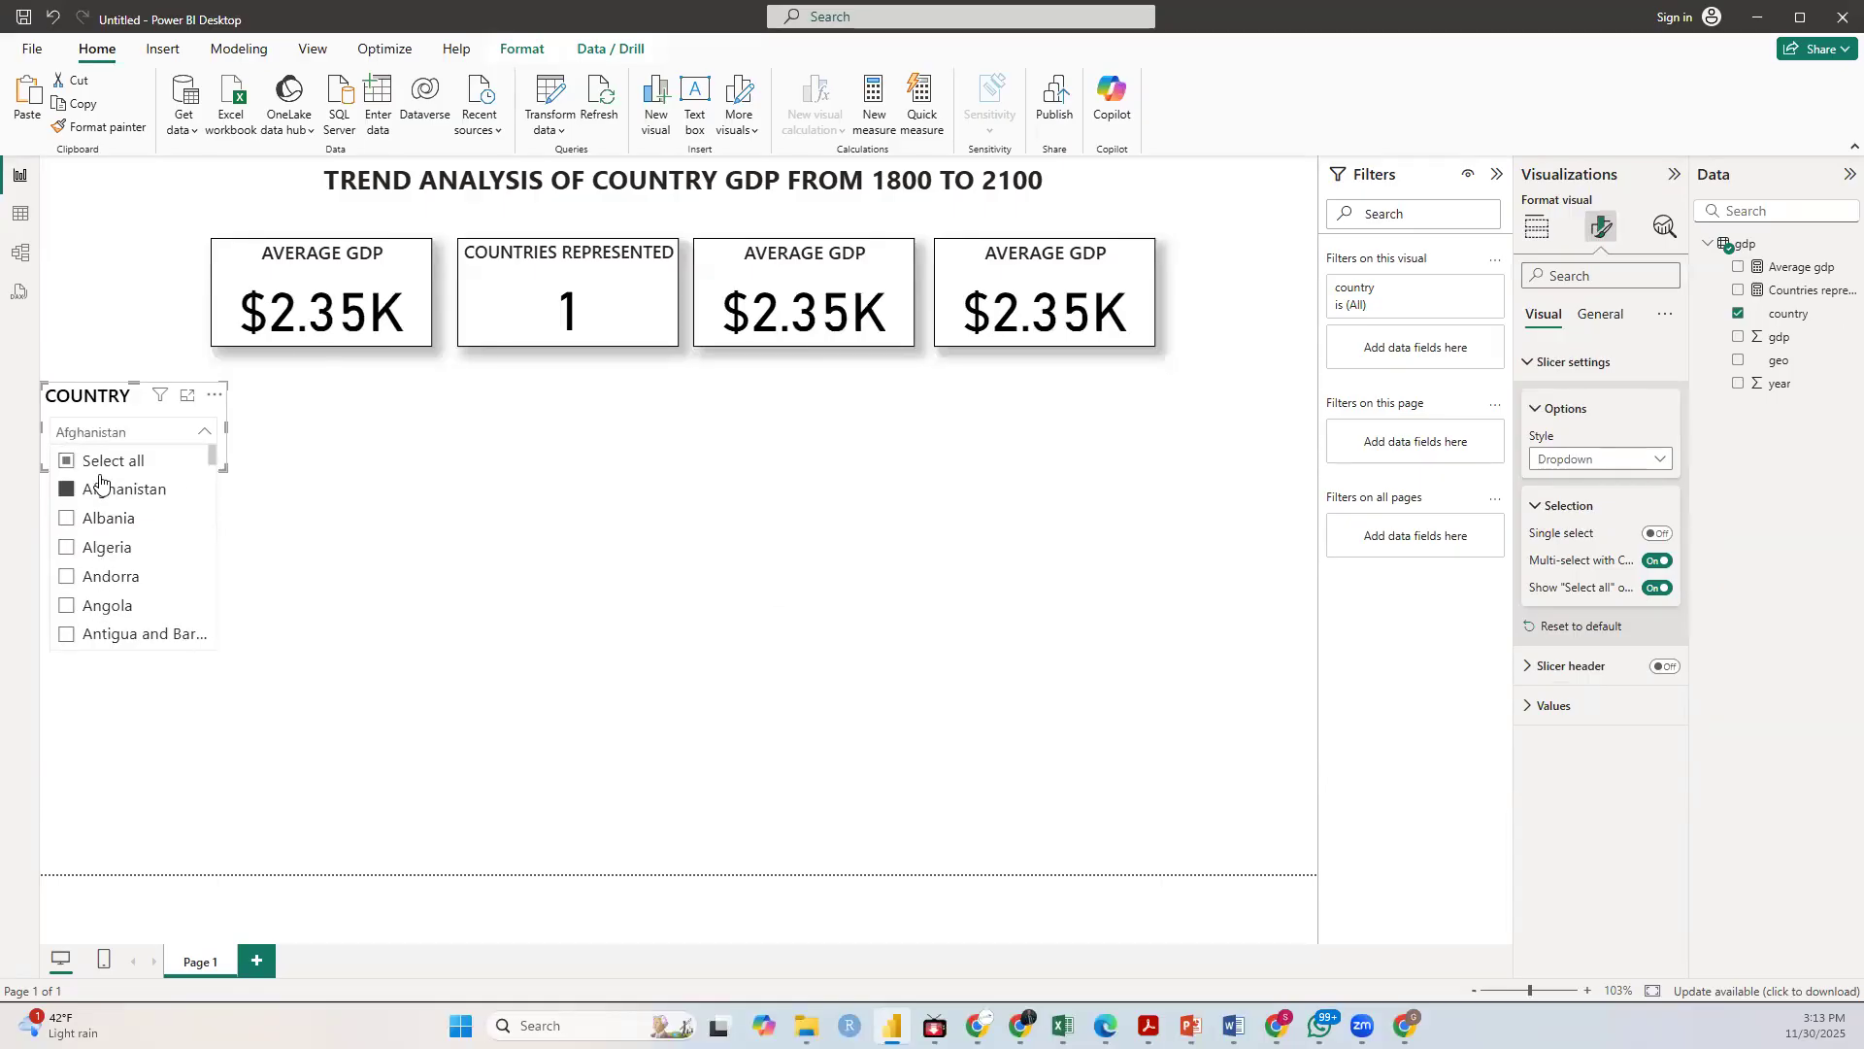
{"action": "left_click", "coordinate": [67, 461]}
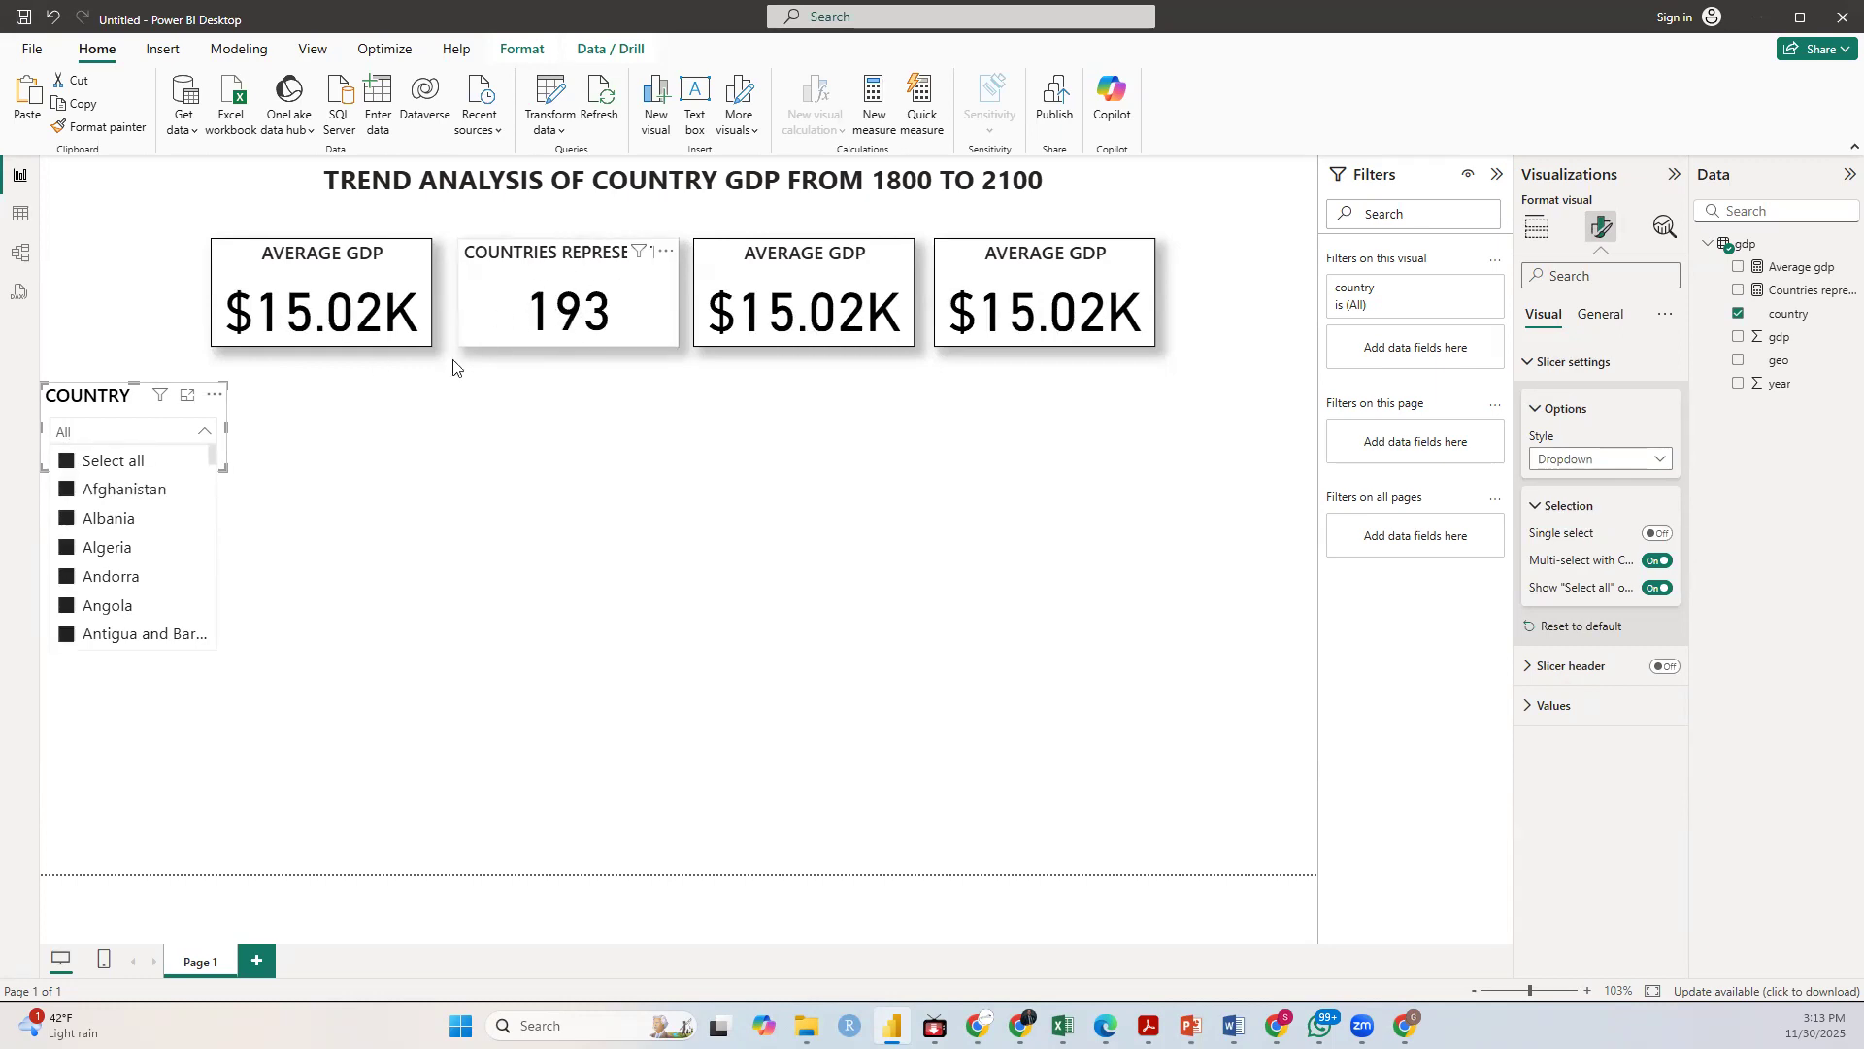
{"action": "left_click", "coordinate": [67, 461]}
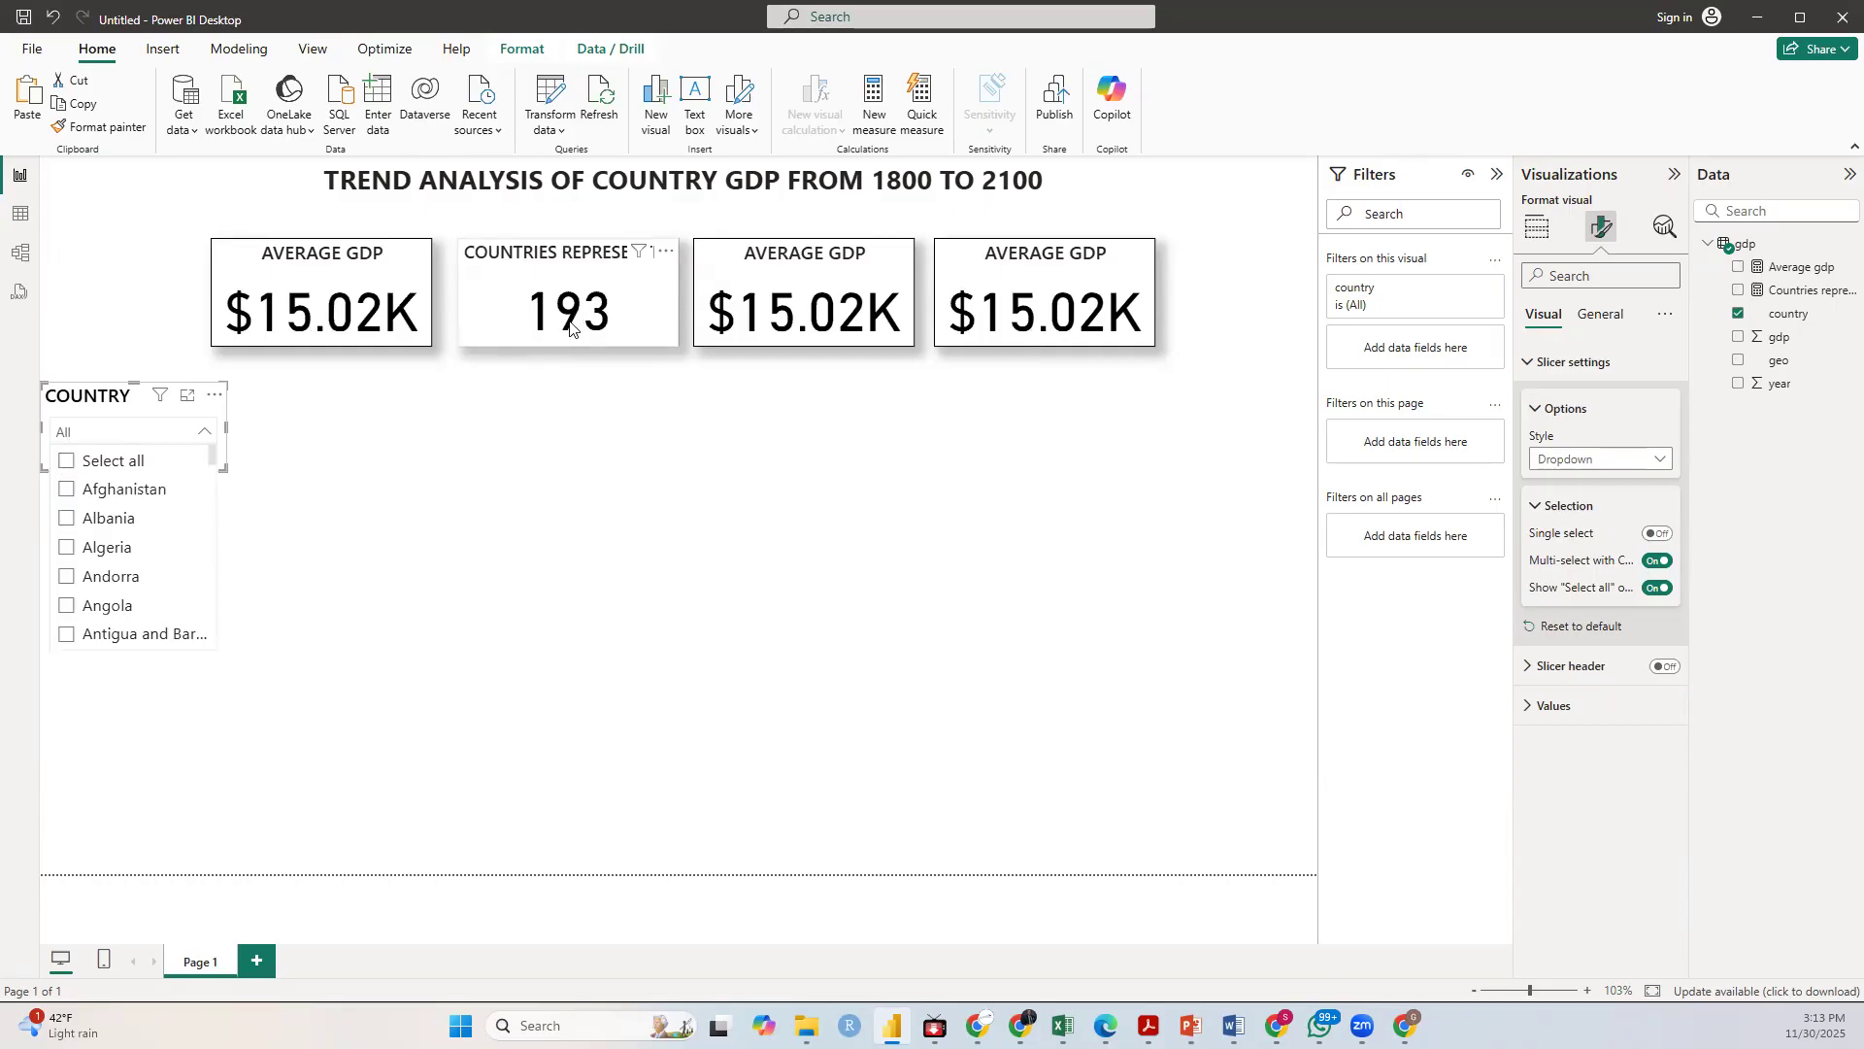
Step: Filter the cards by Algeria, Andorra, Angola and Albania in the country slicer, and clear each country again
{"action": "left_click", "coordinate": [68, 550]}
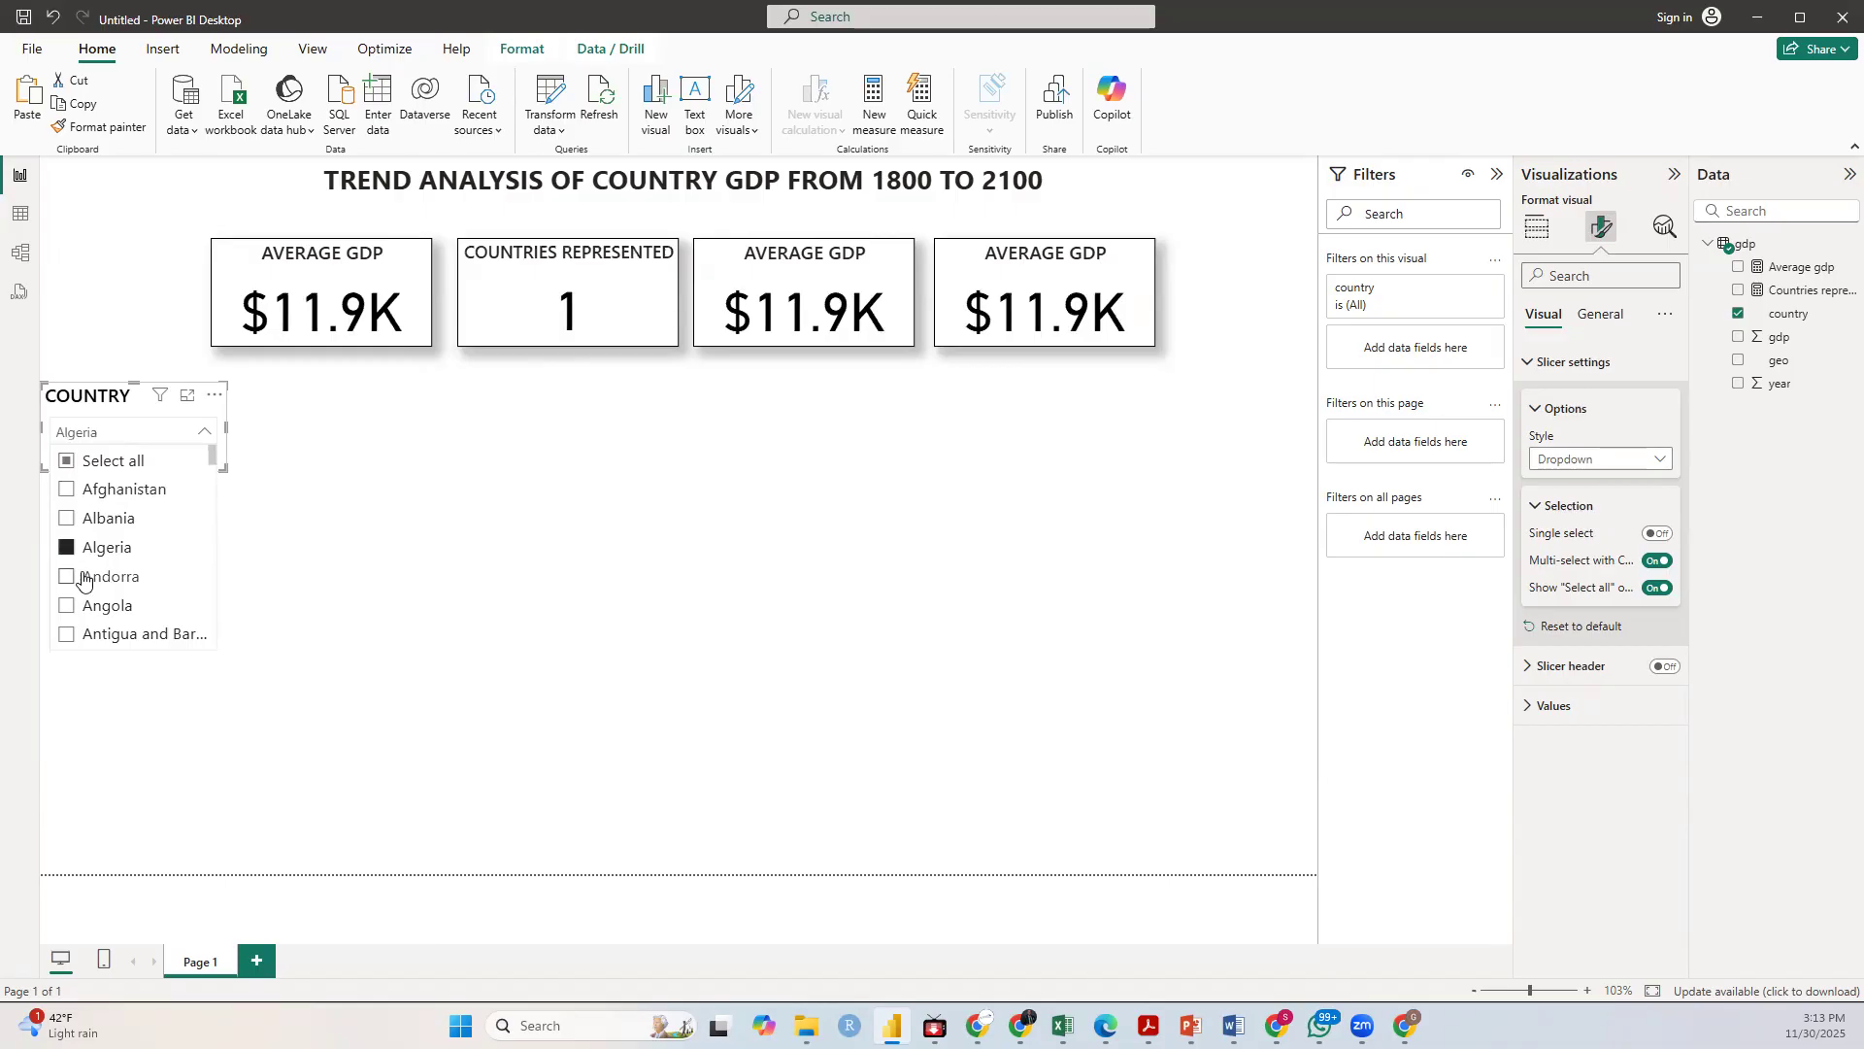
{"action": "left_click", "coordinate": [82, 581]}
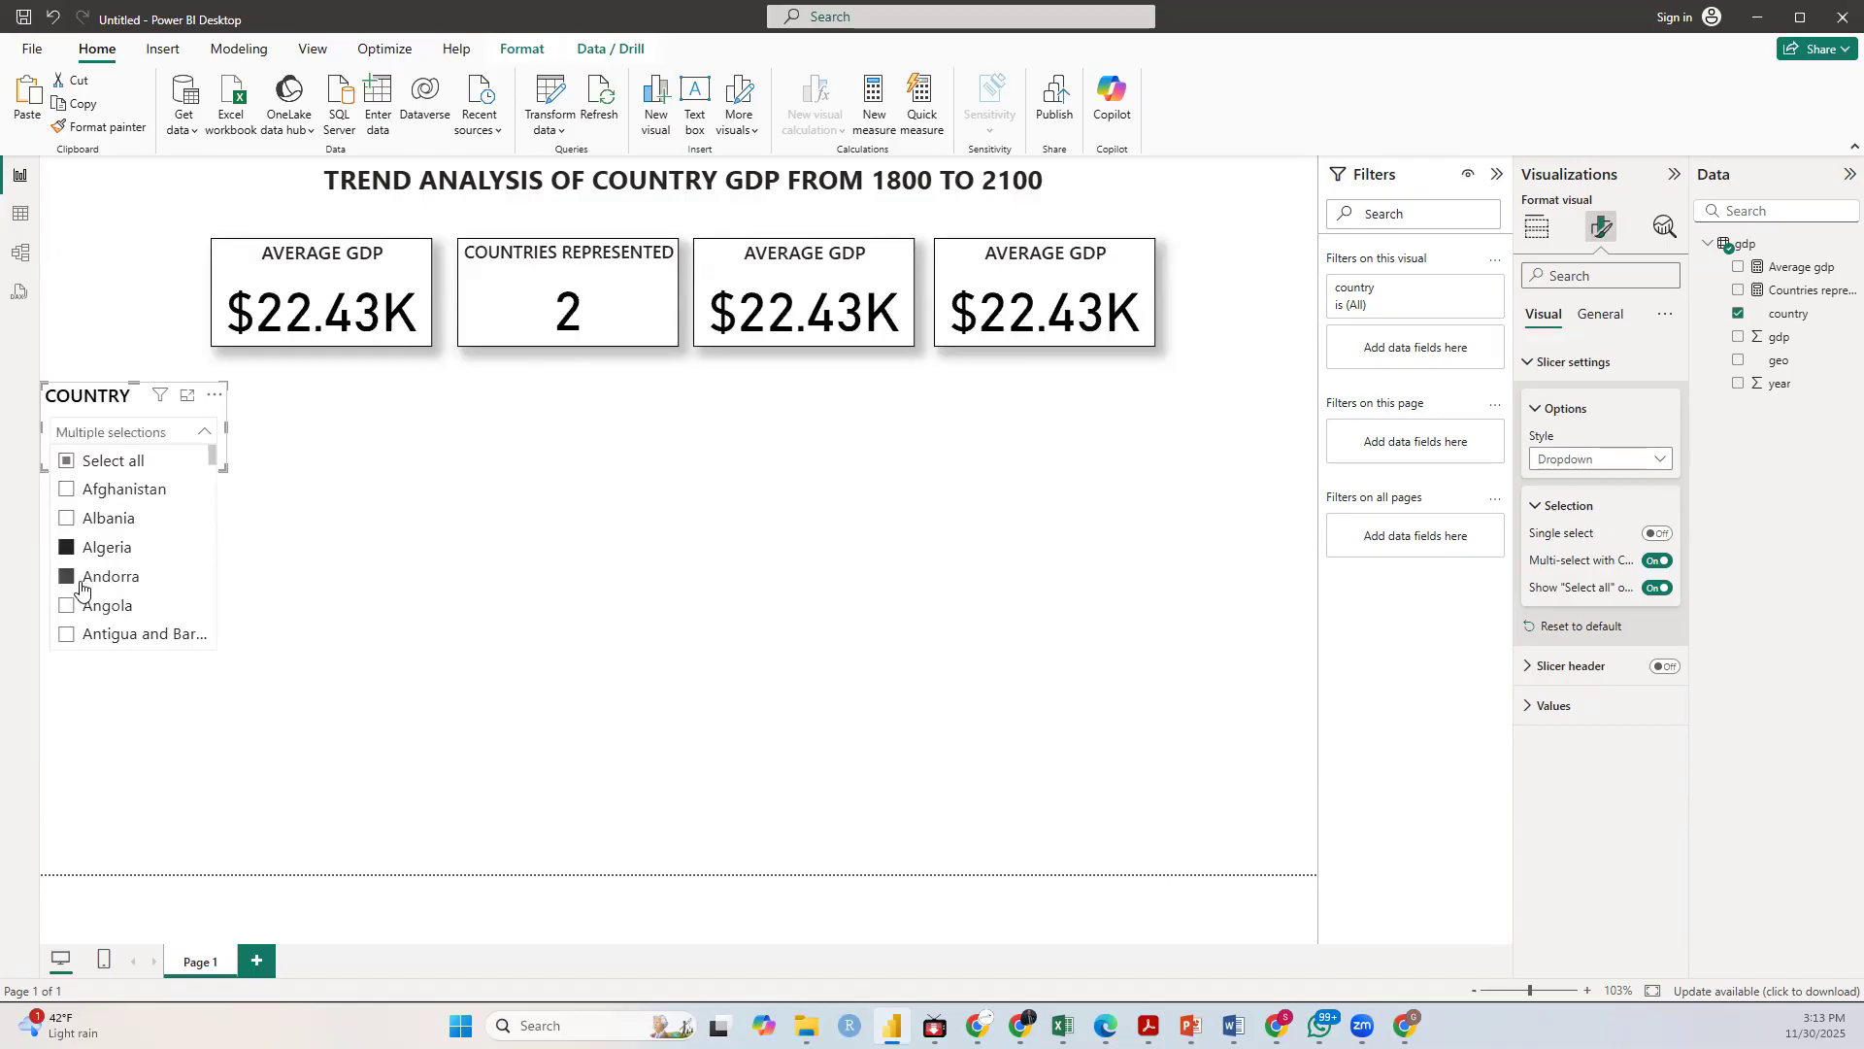
{"action": "left_click", "coordinate": [67, 608]}
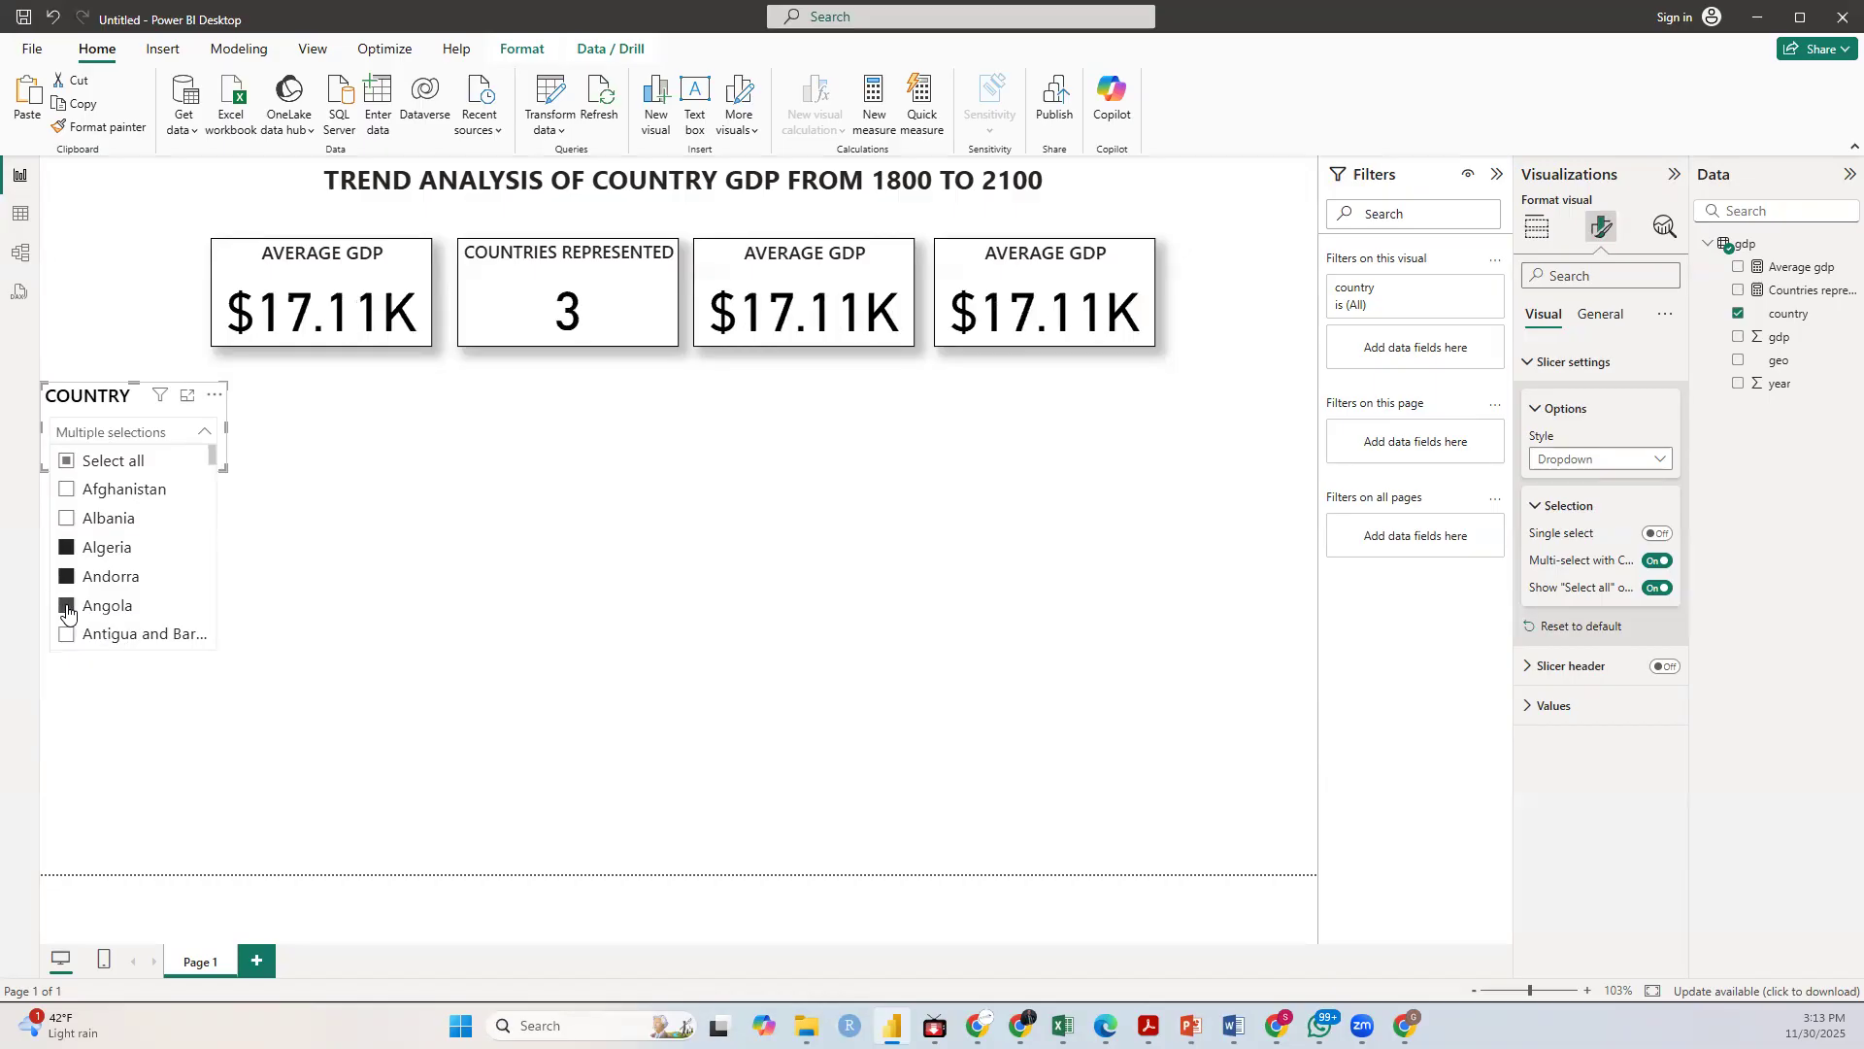
{"action": "left_click", "coordinate": [67, 520]}
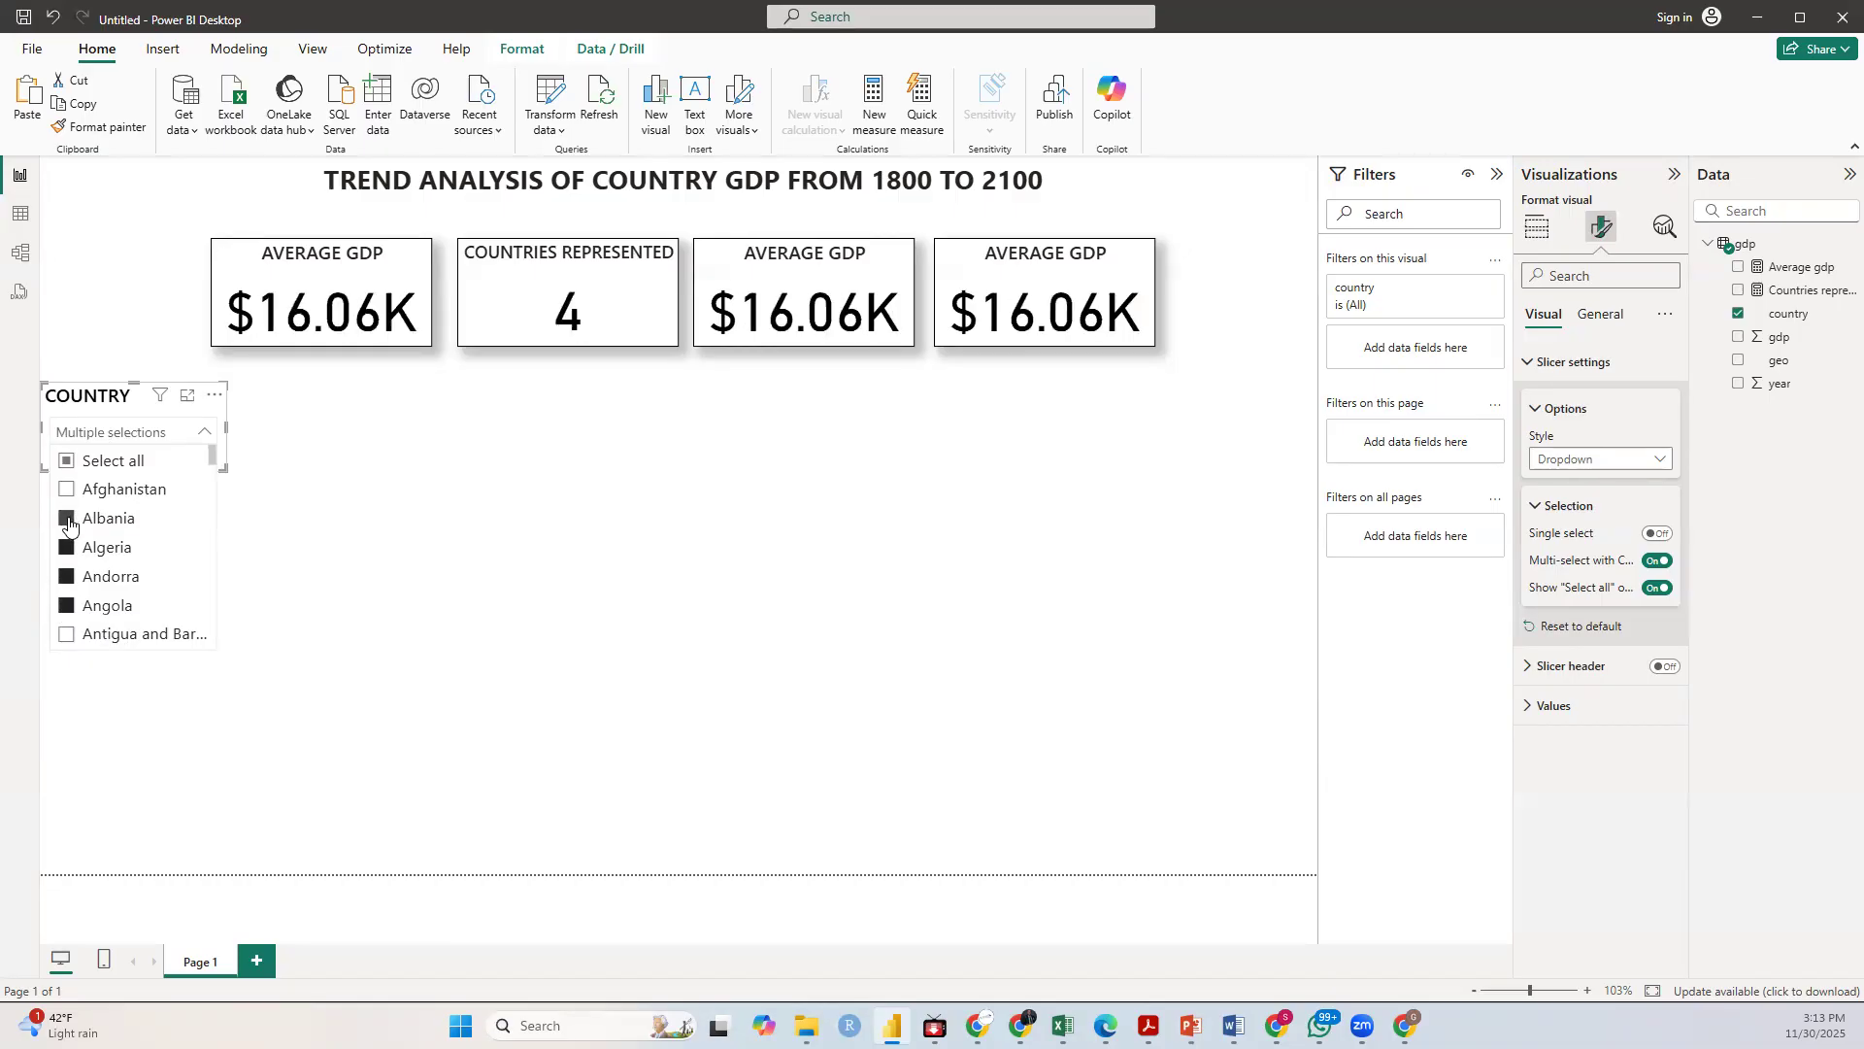
{"action": "left_click", "coordinate": [67, 522]}
{"action": "left_click", "coordinate": [67, 550]}
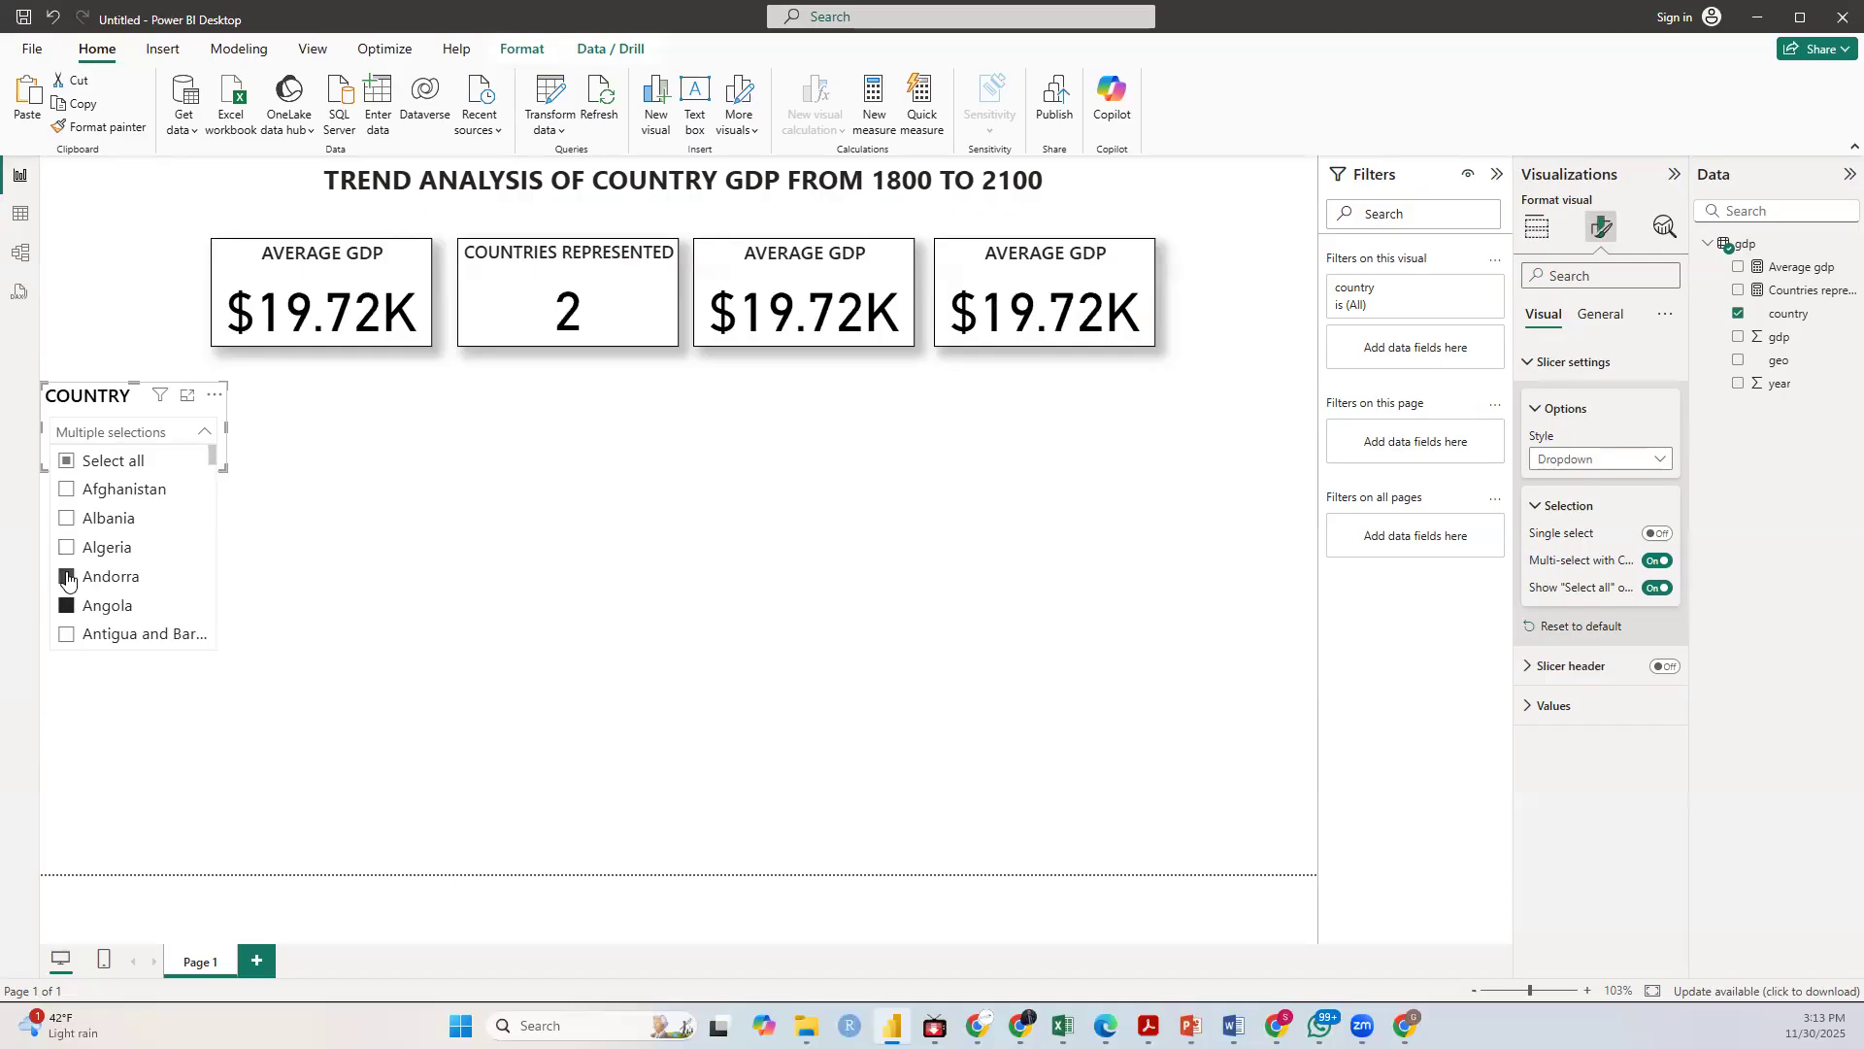
{"action": "left_click", "coordinate": [67, 579]}
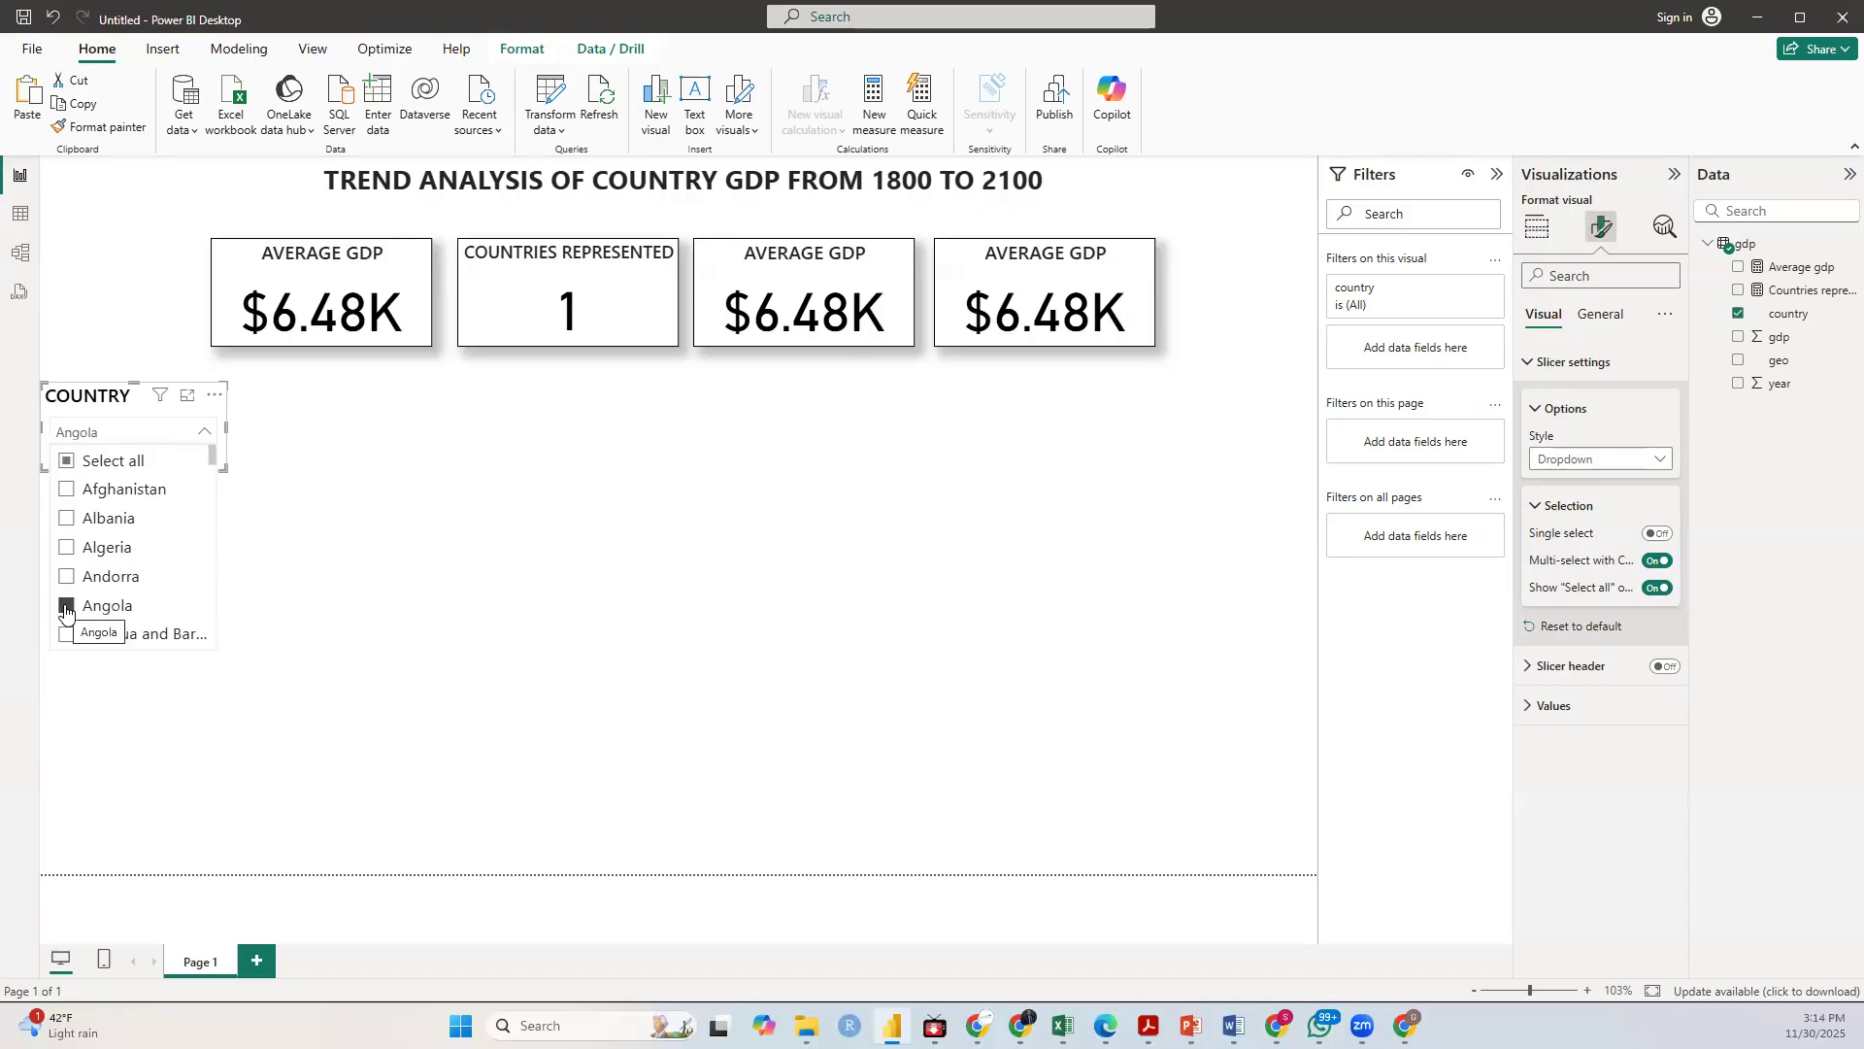
{"action": "left_click", "coordinate": [65, 608]}
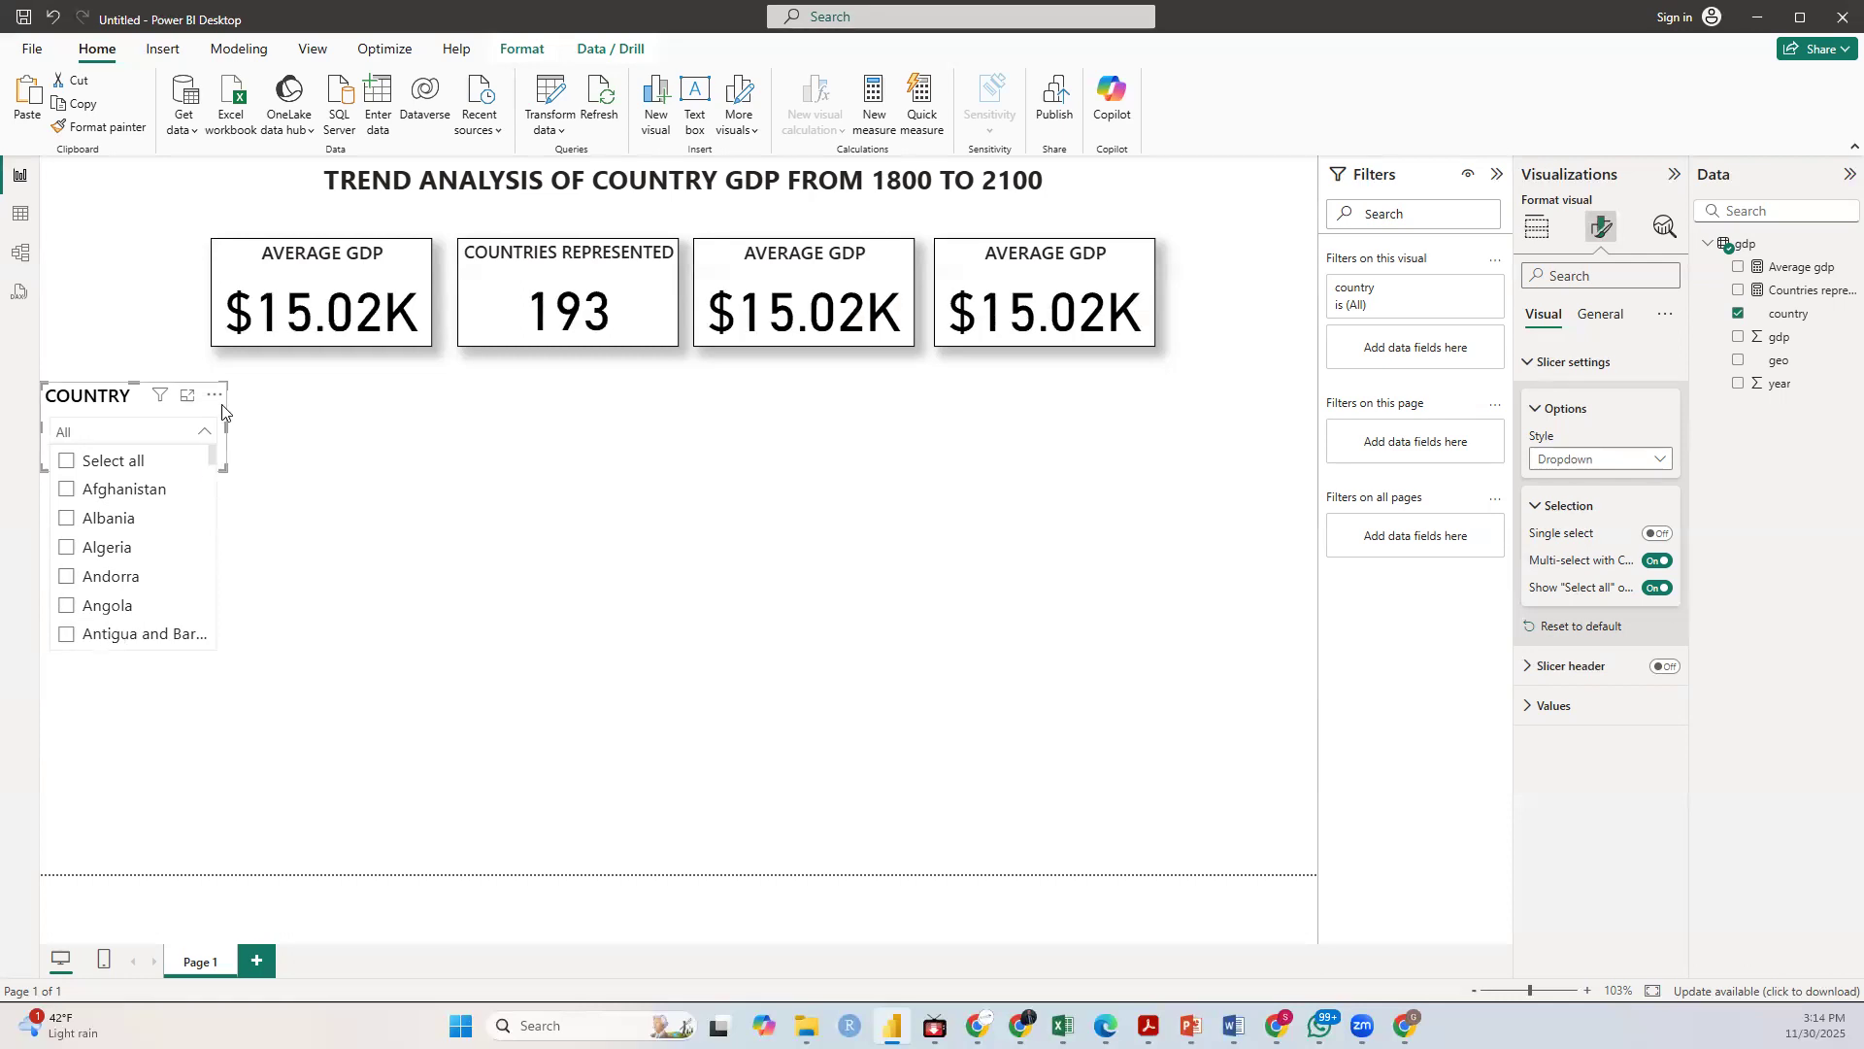
{"action": "left_click", "coordinate": [316, 540]}
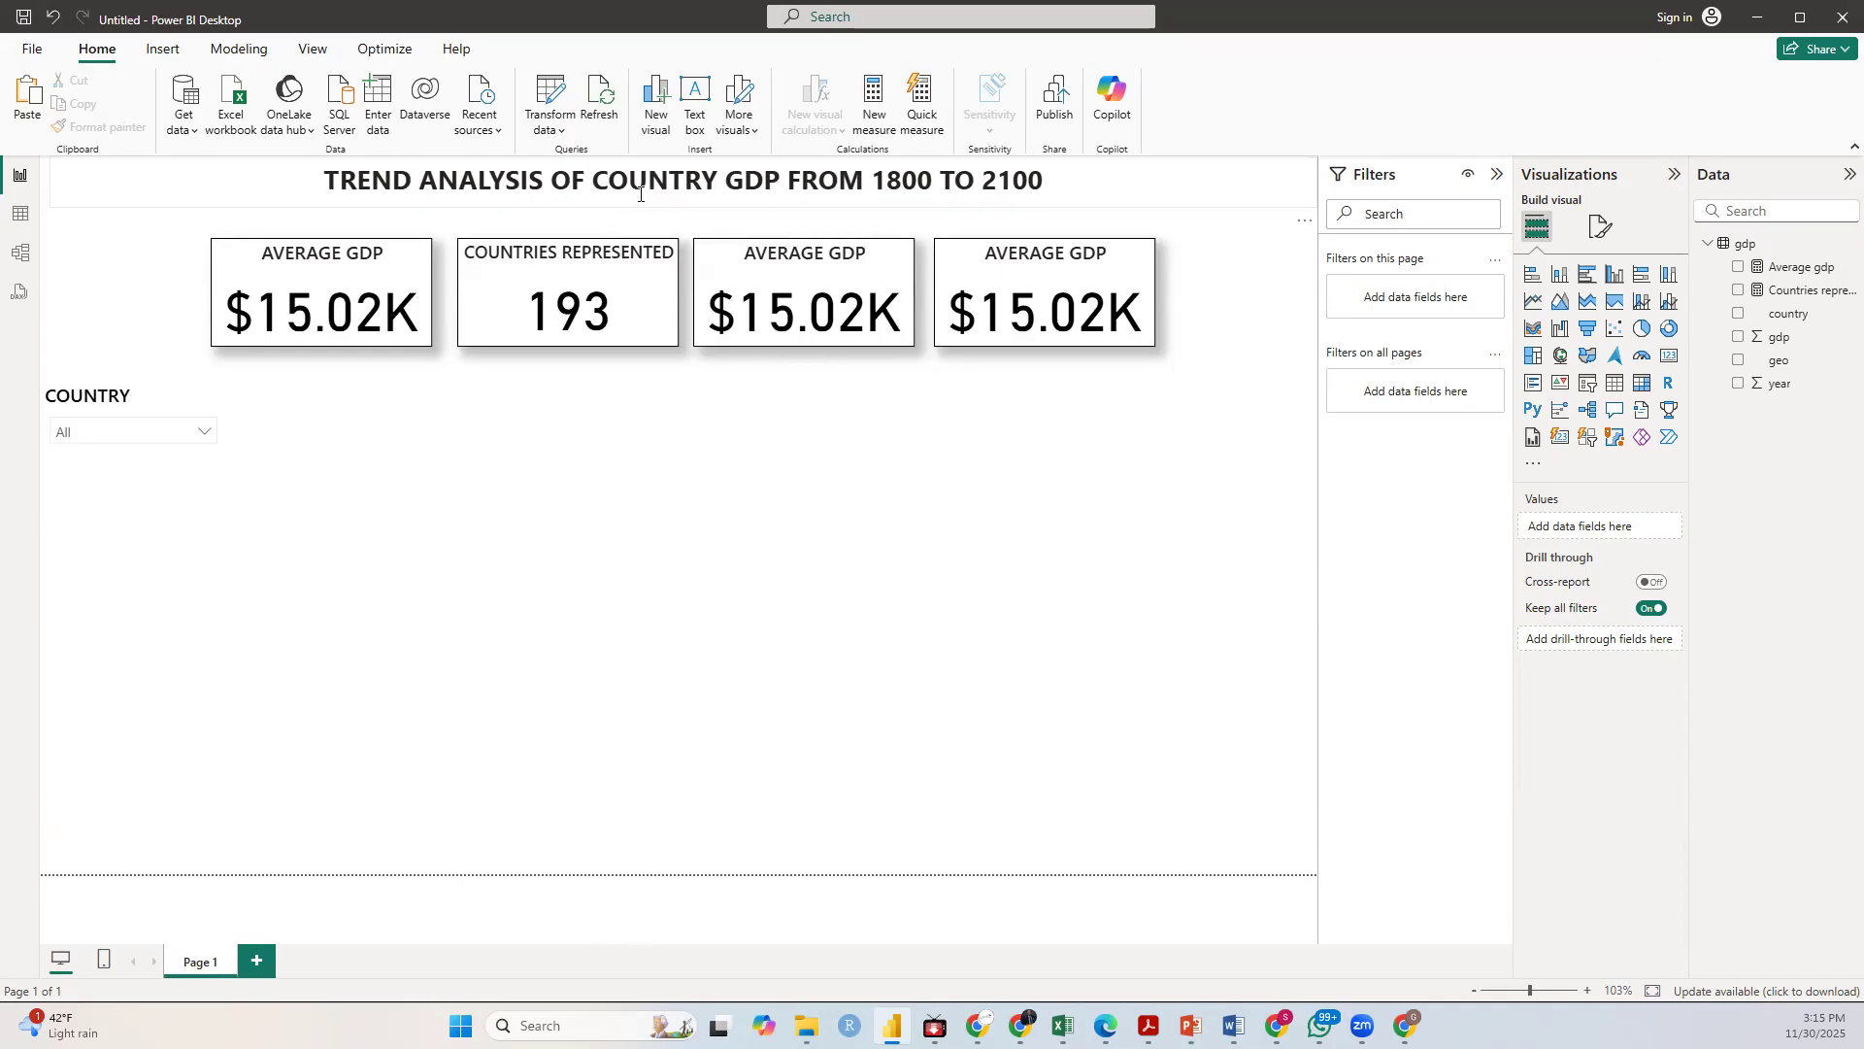
{"action": "left_click", "coordinate": [605, 195]}
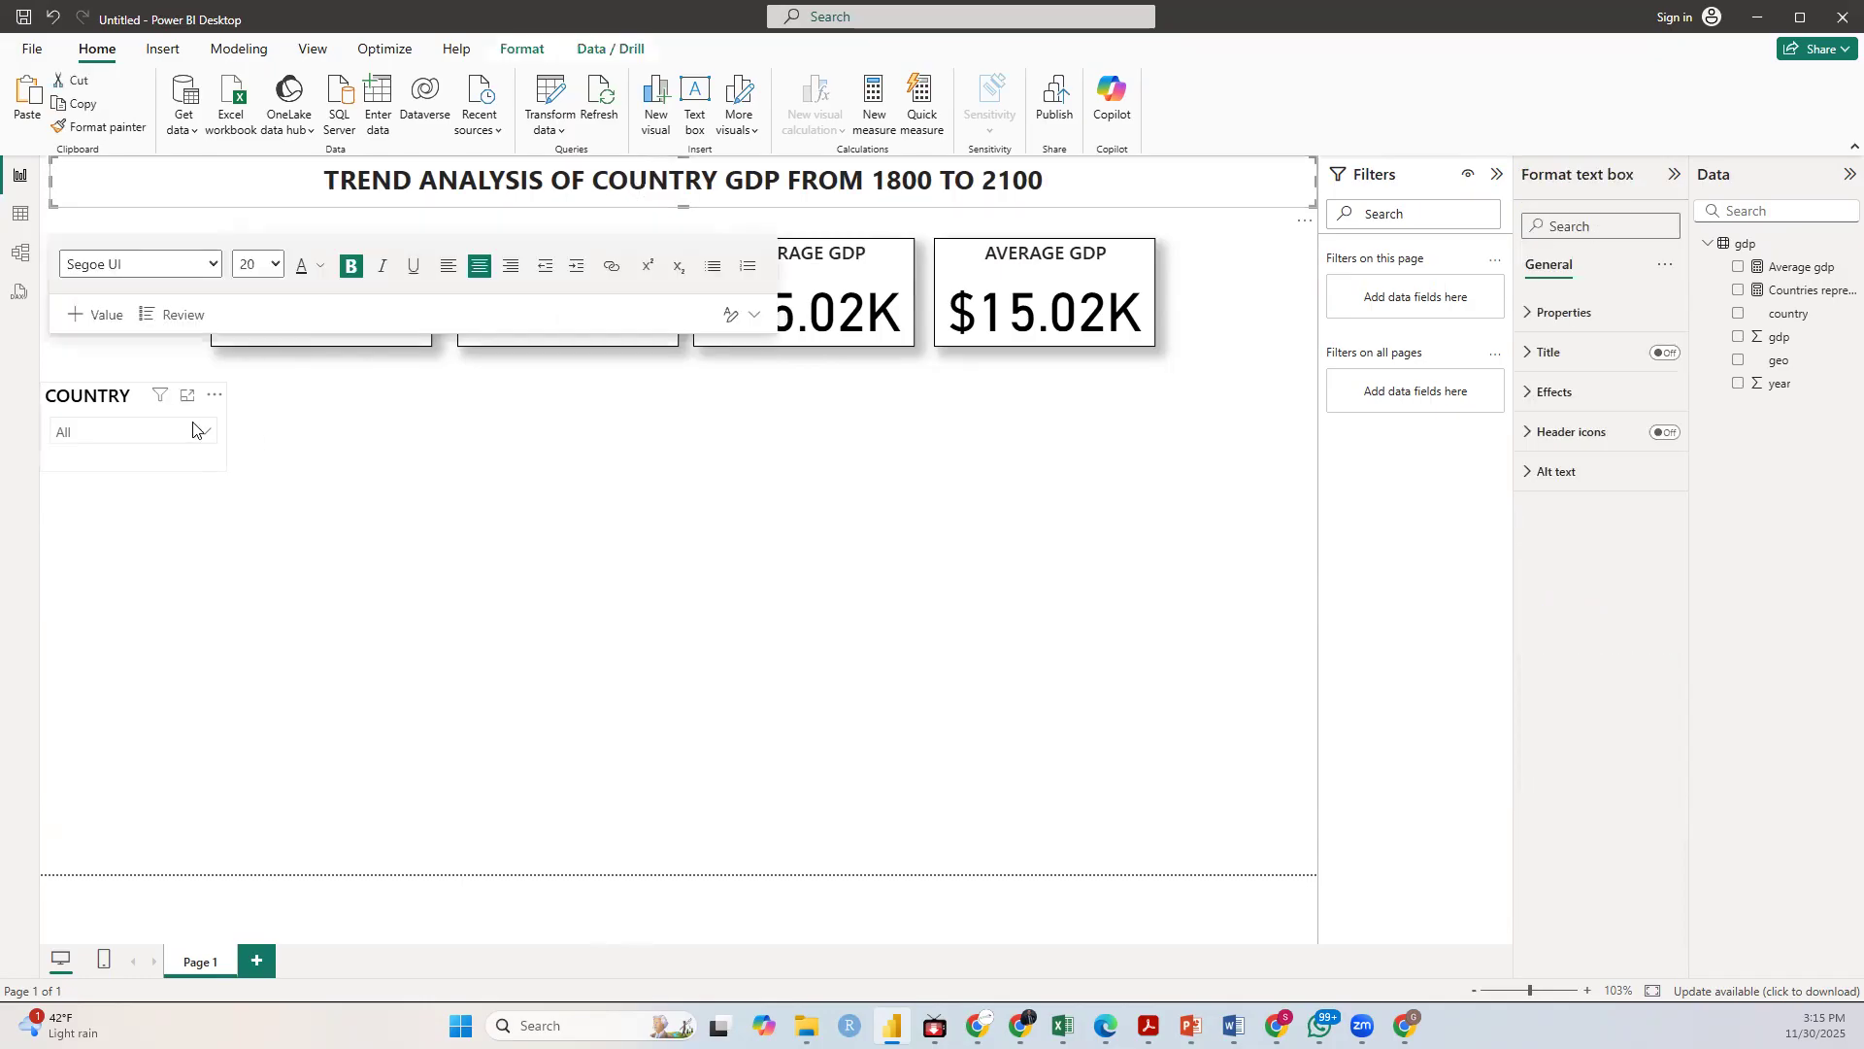
{"action": "left_click", "coordinate": [107, 409]}
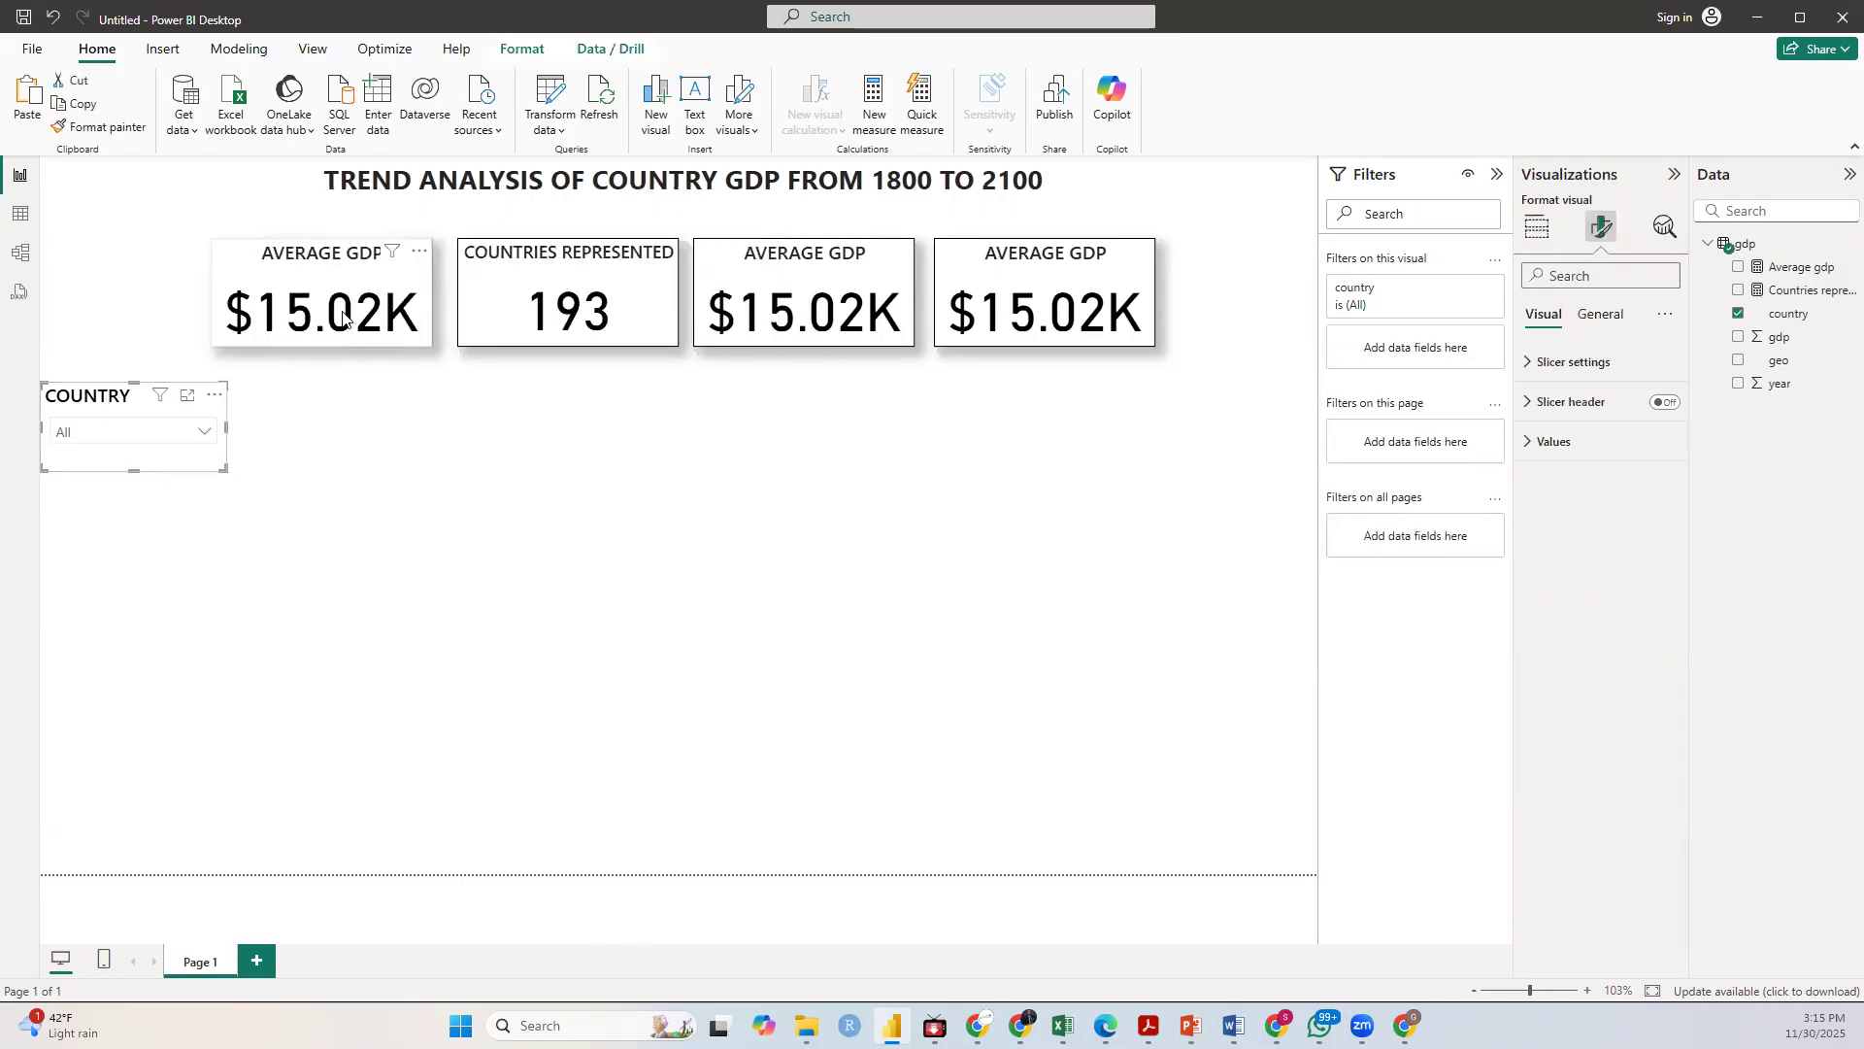
{"action": "left_click", "coordinate": [514, 310]}
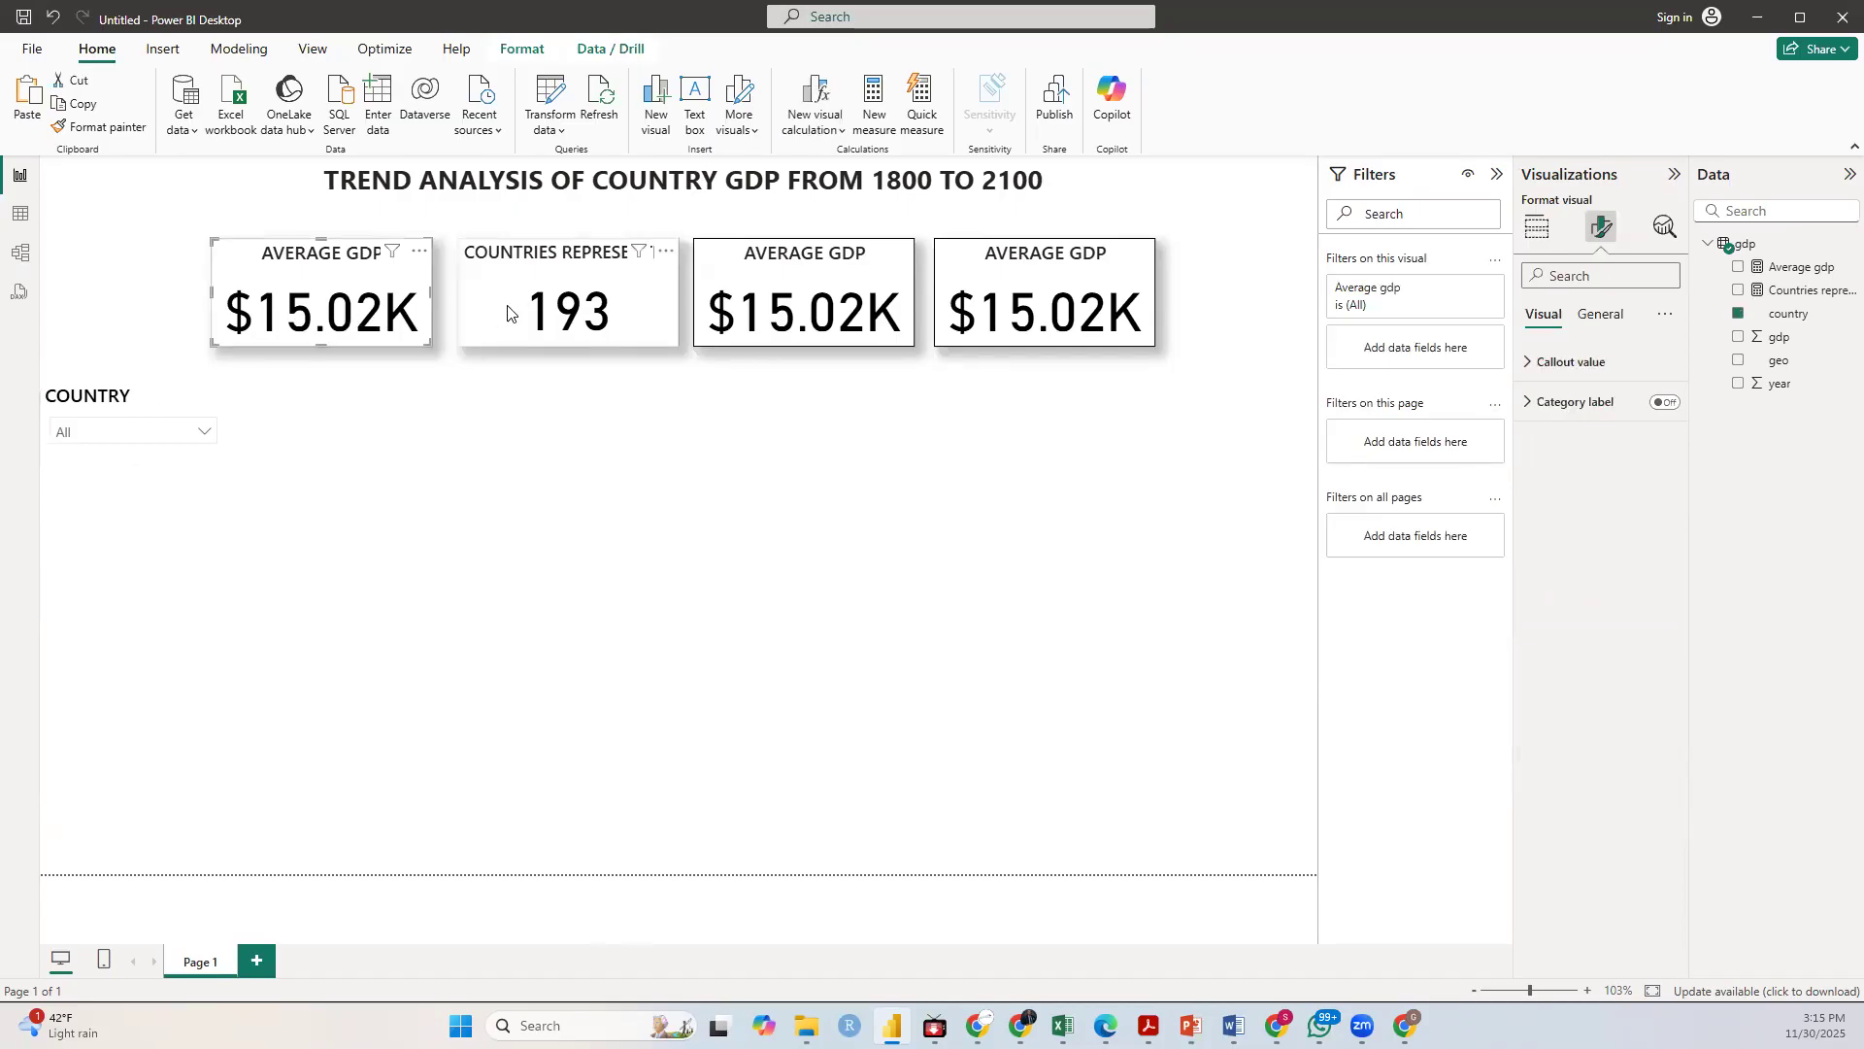
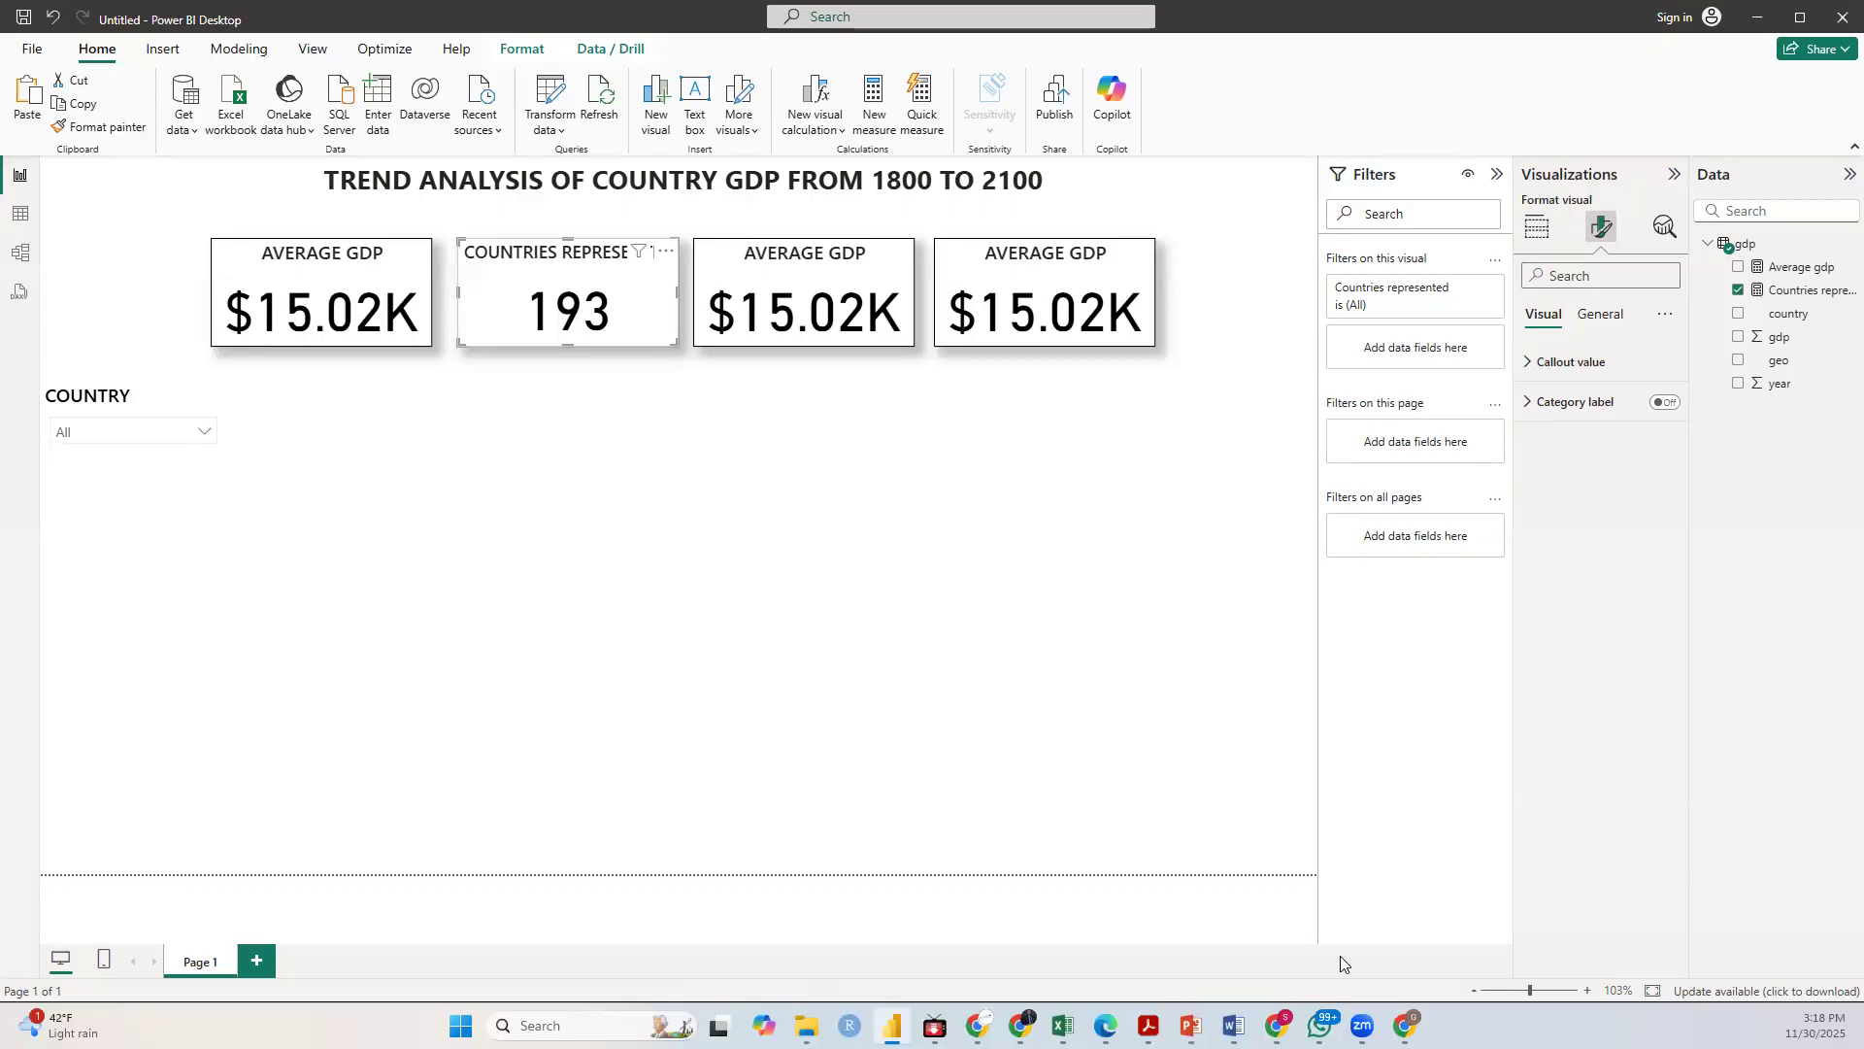
{"action": "left_click", "coordinate": [1282, 423]}
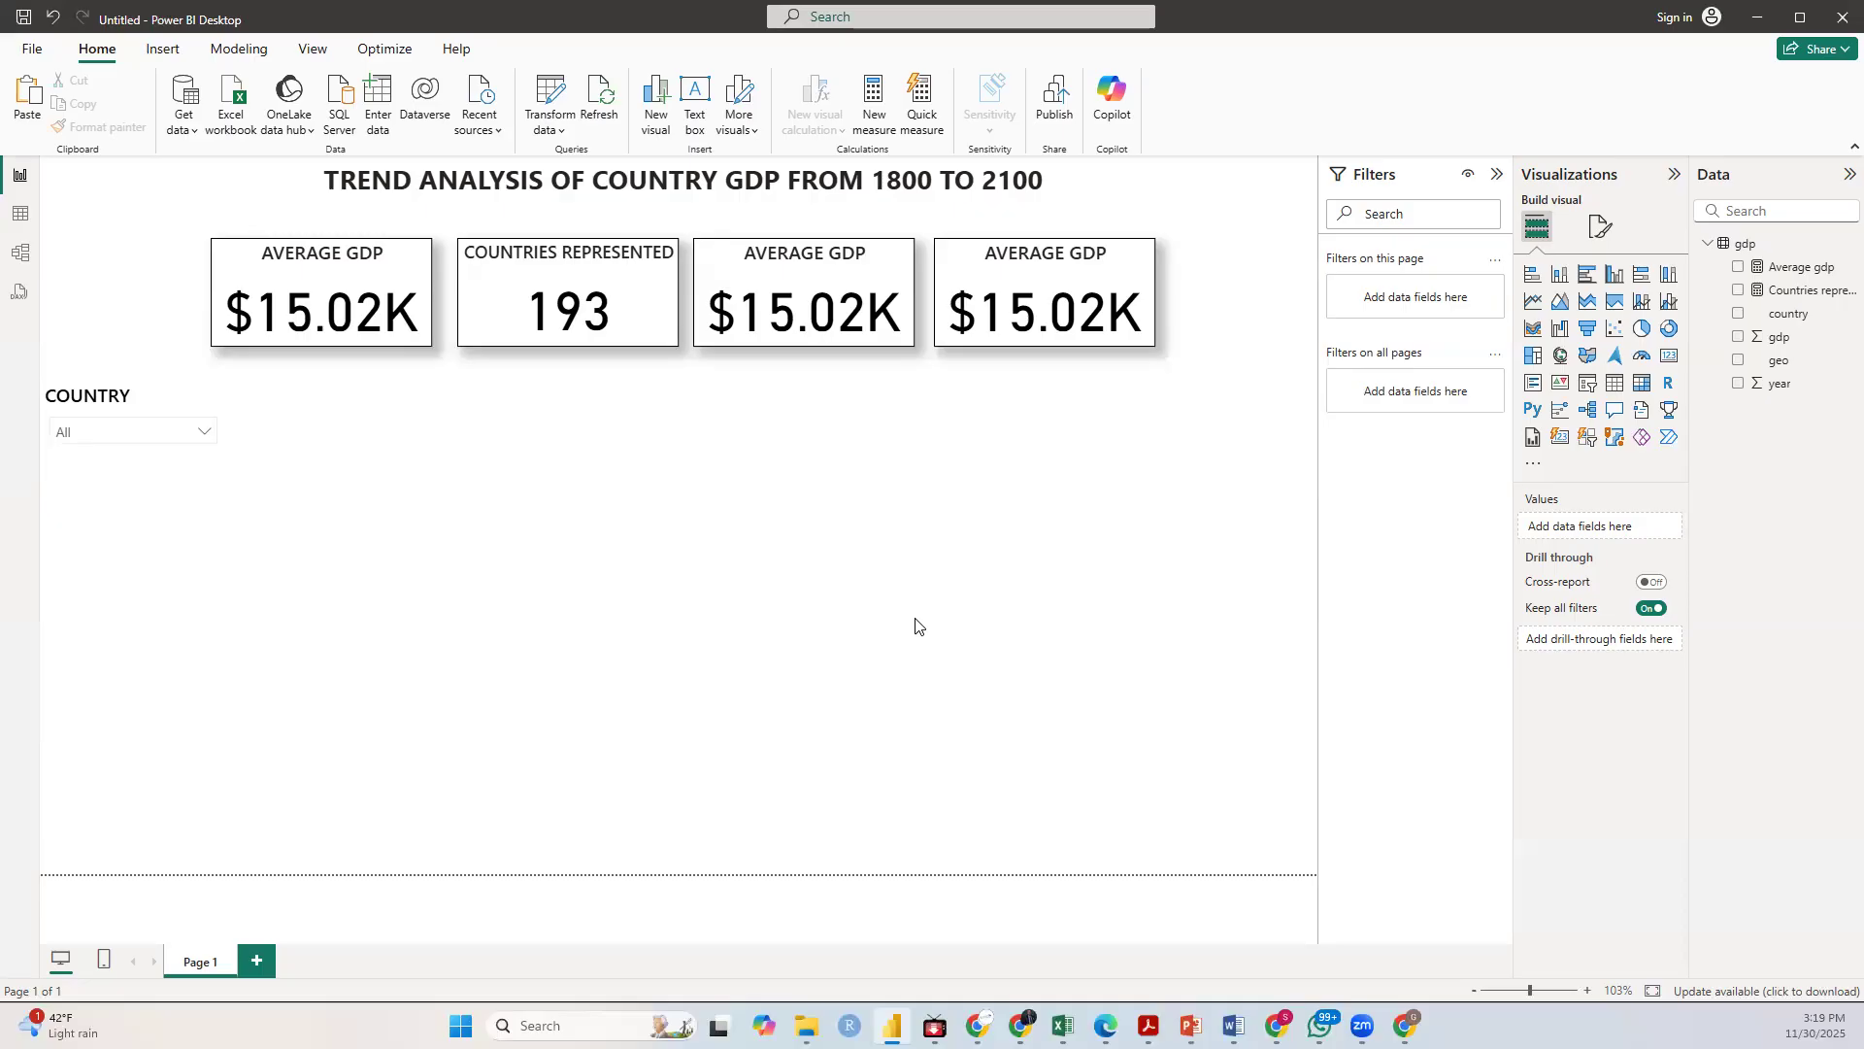
Step: Shift the four cards right along their row and place the country slicer in the freed space beside the first card
{"action": "left_click_drag", "start_coordinate": [970, 251], "coordinate": [1125, 244]}
{"action": "left_click_drag", "start_coordinate": [844, 250], "coordinate": [965, 254]}
{"action": "left_click_drag", "start_coordinate": [565, 249], "coordinate": [707, 245]}
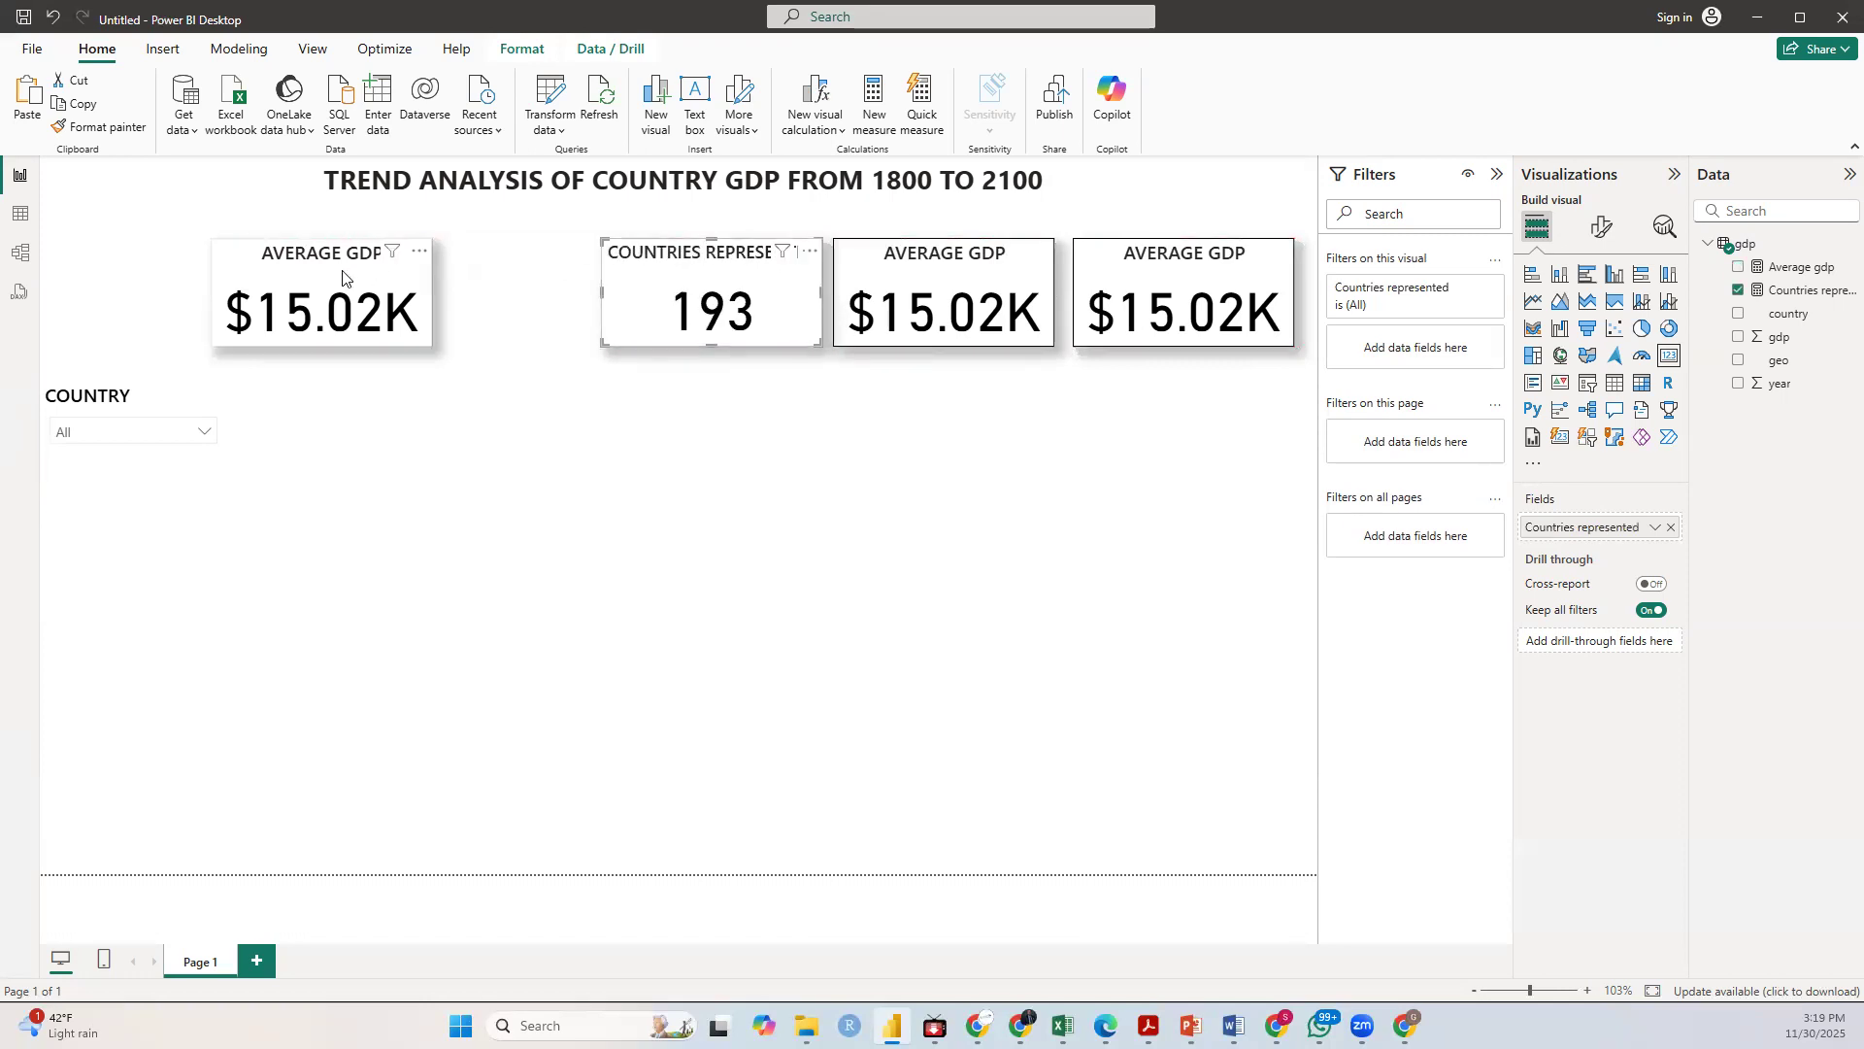
{"action": "left_click_drag", "start_coordinate": [345, 258], "coordinate": [486, 260]}
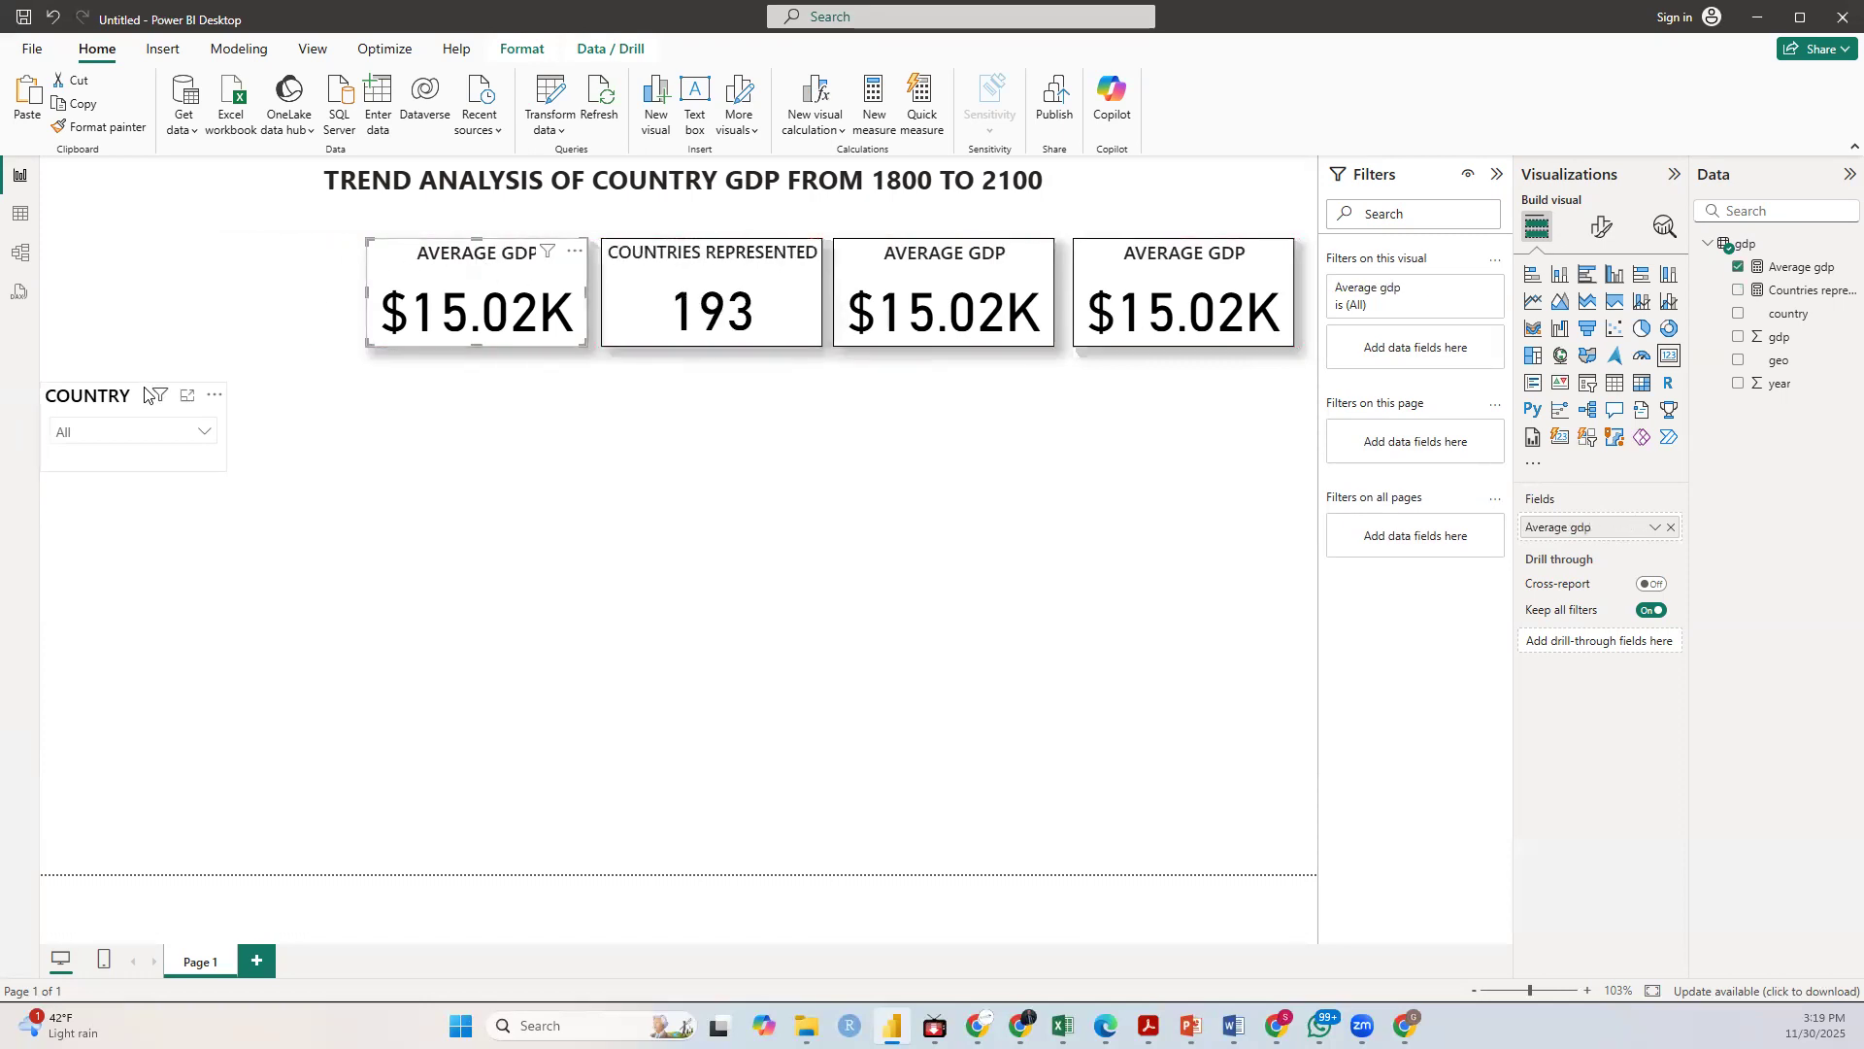
{"action": "left_click_drag", "start_coordinate": [124, 384], "coordinate": [134, 236]}
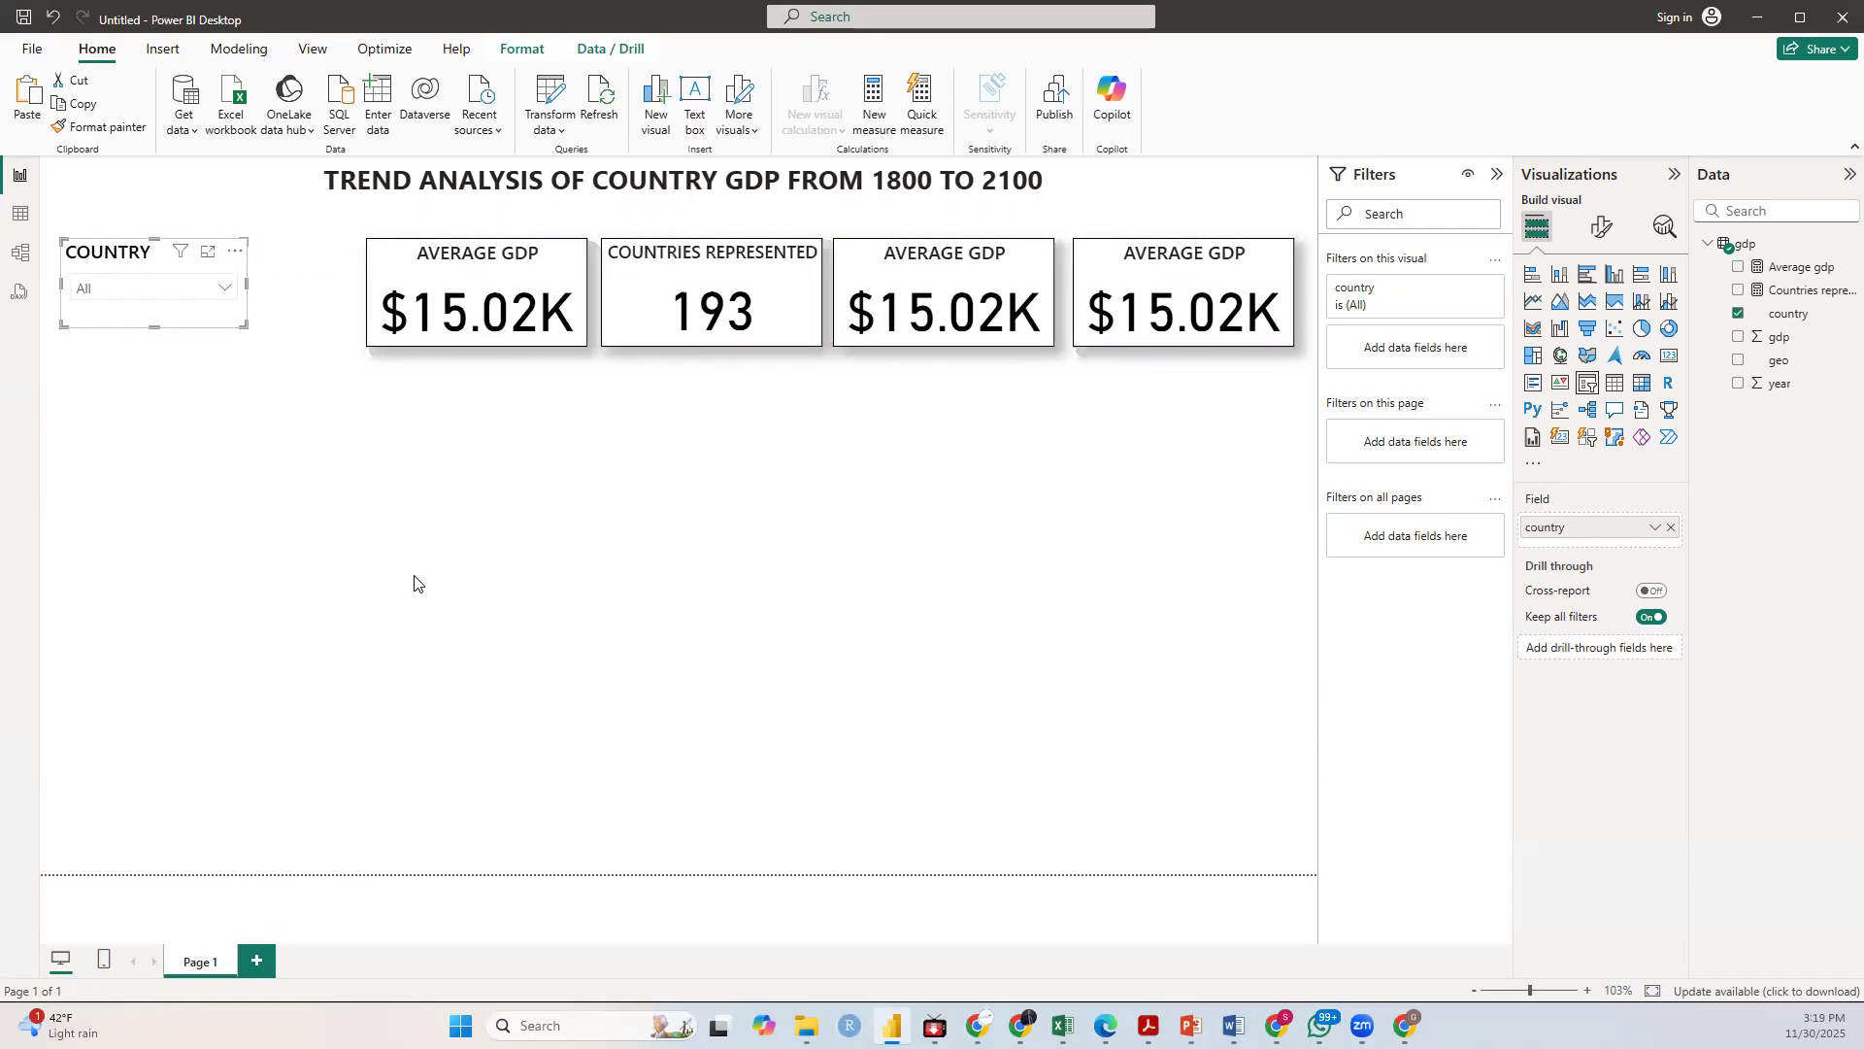
{"action": "left_click", "coordinate": [602, 618]}
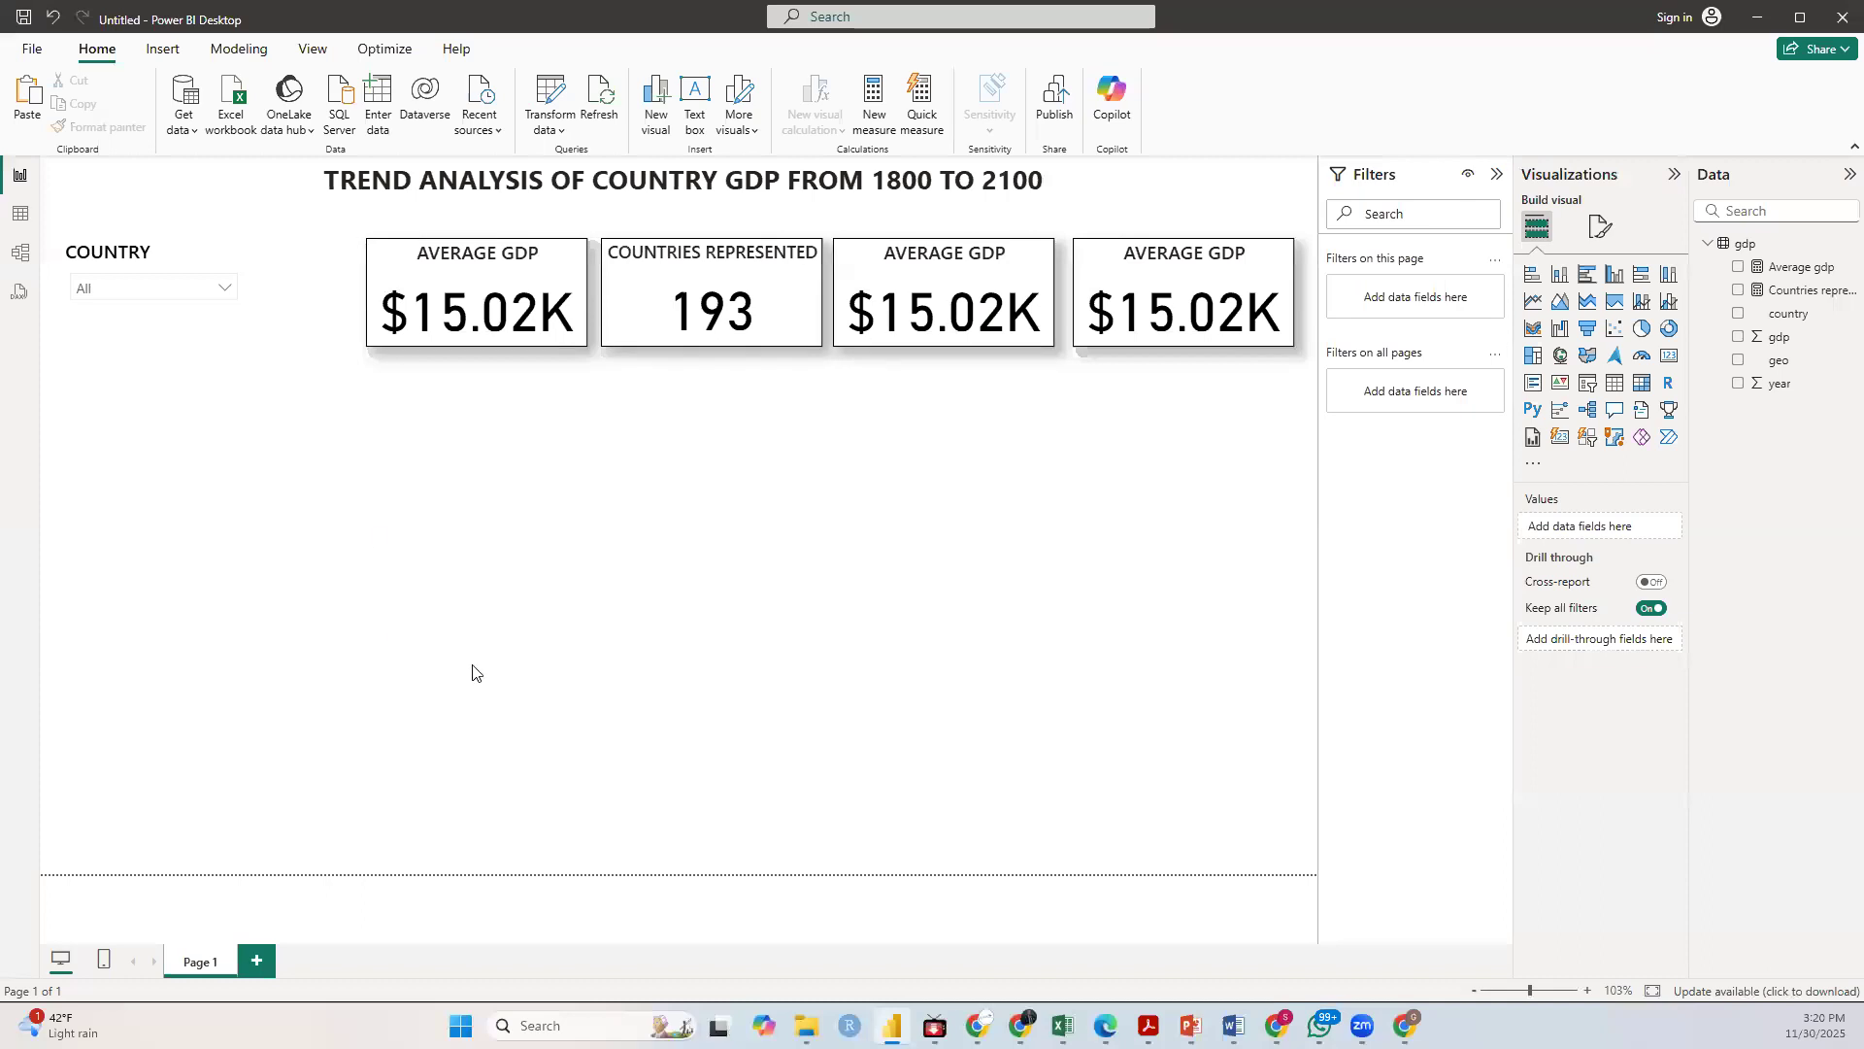
Step: Add a wide line chart below the cards with year on the X-axis and Average gdp on the Y-axis
{"action": "left_click", "coordinate": [1533, 305]}
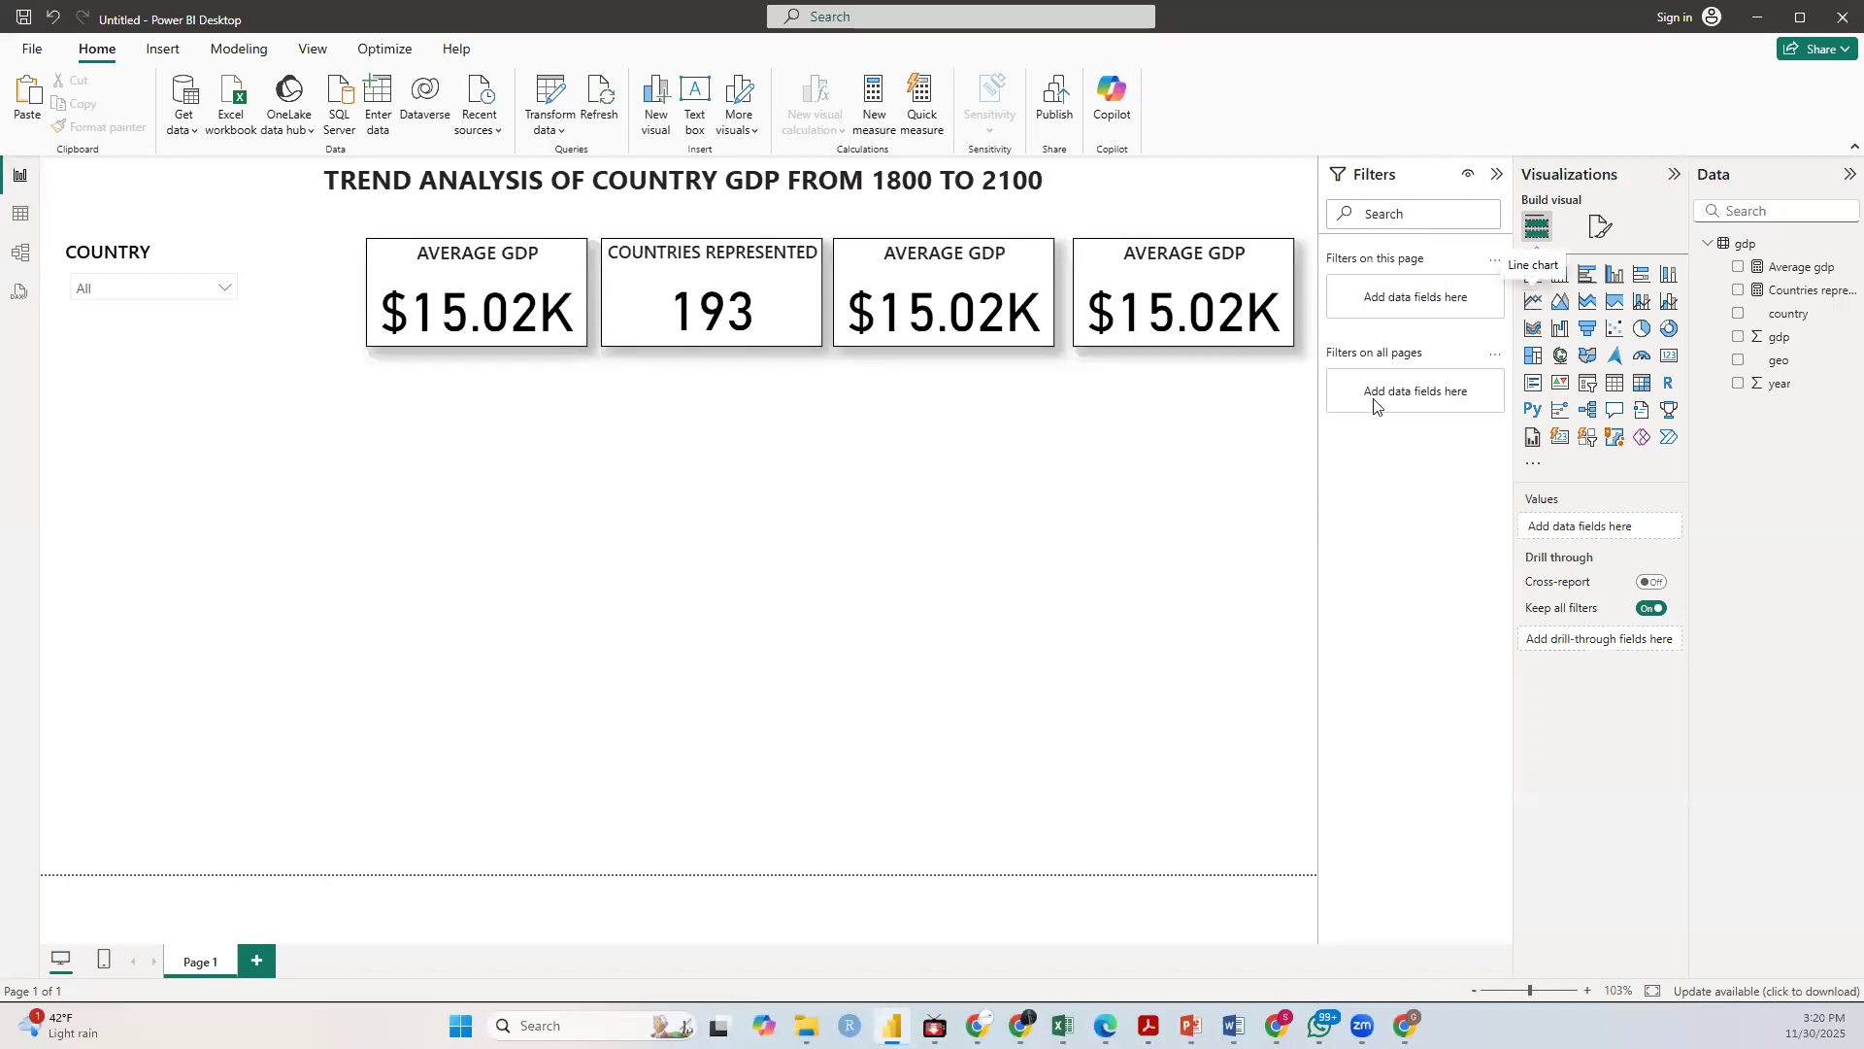
{"action": "left_click_drag", "start_coordinate": [146, 544], "coordinate": [1204, 715]}
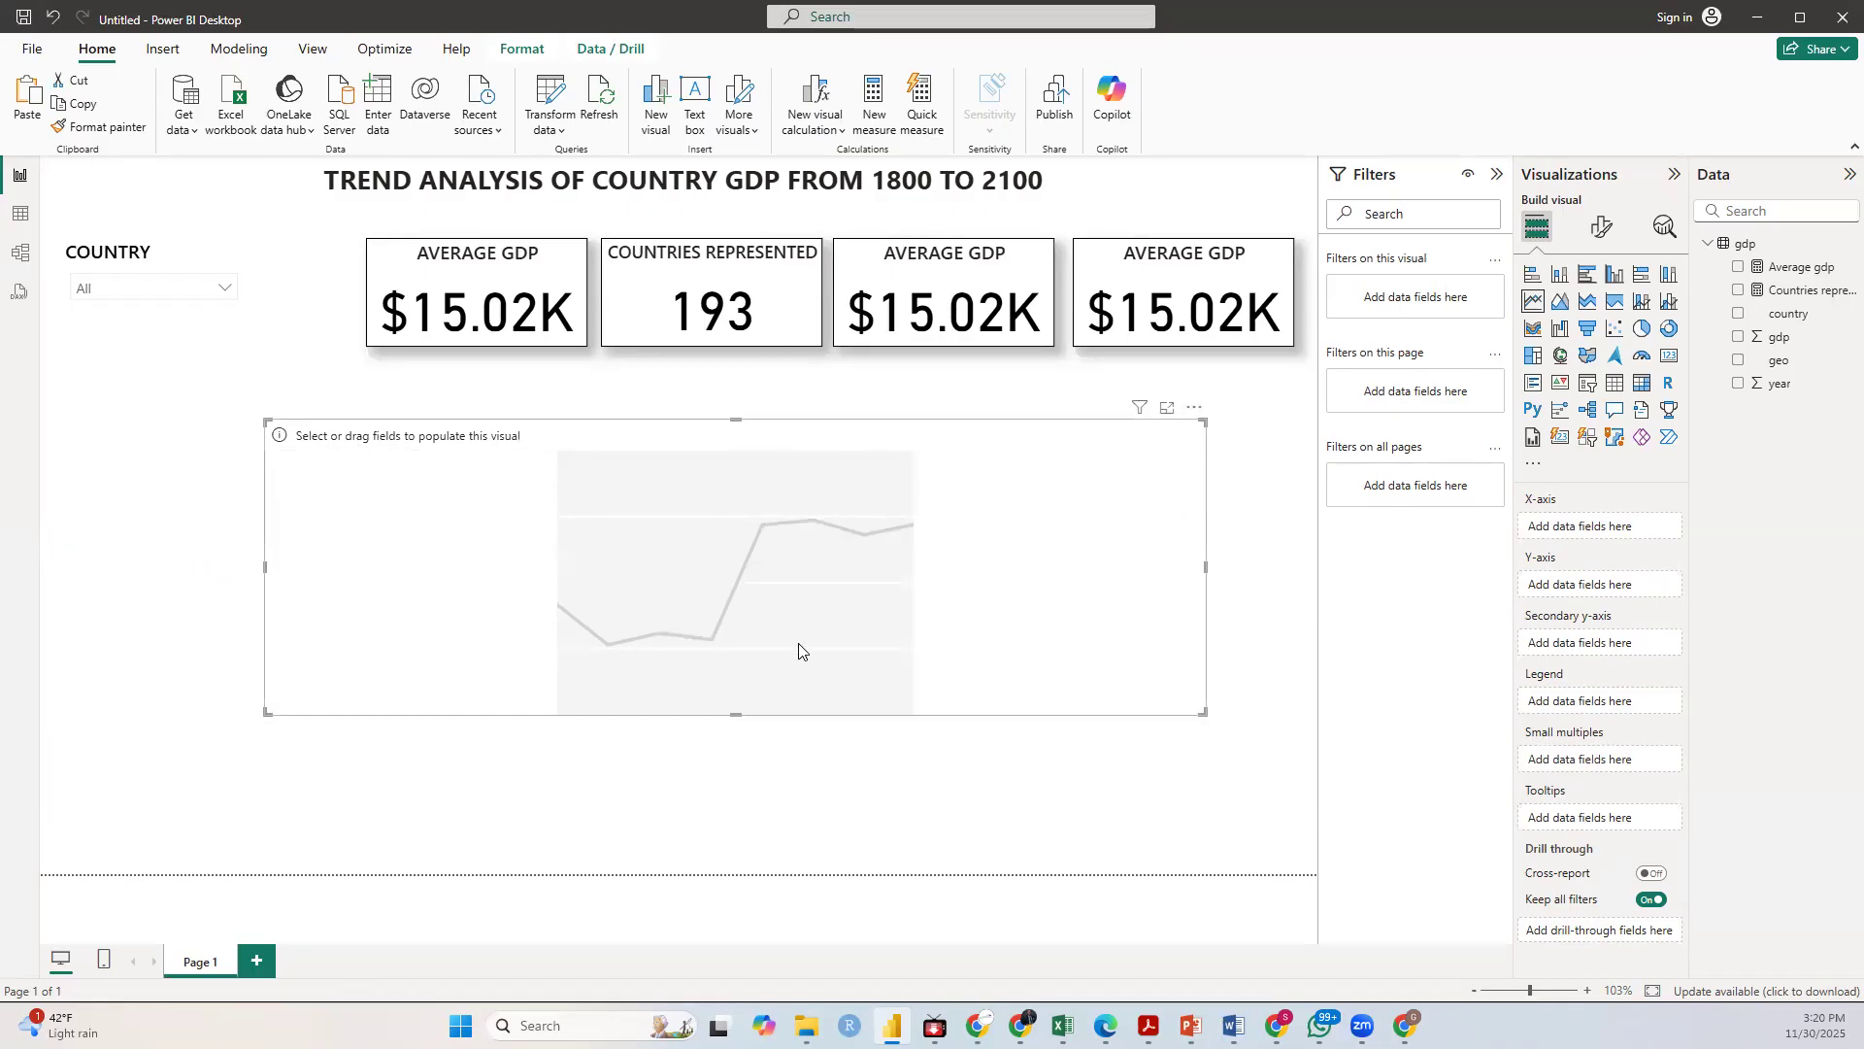
{"action": "left_click_drag", "start_coordinate": [1773, 392], "coordinate": [1612, 532]}
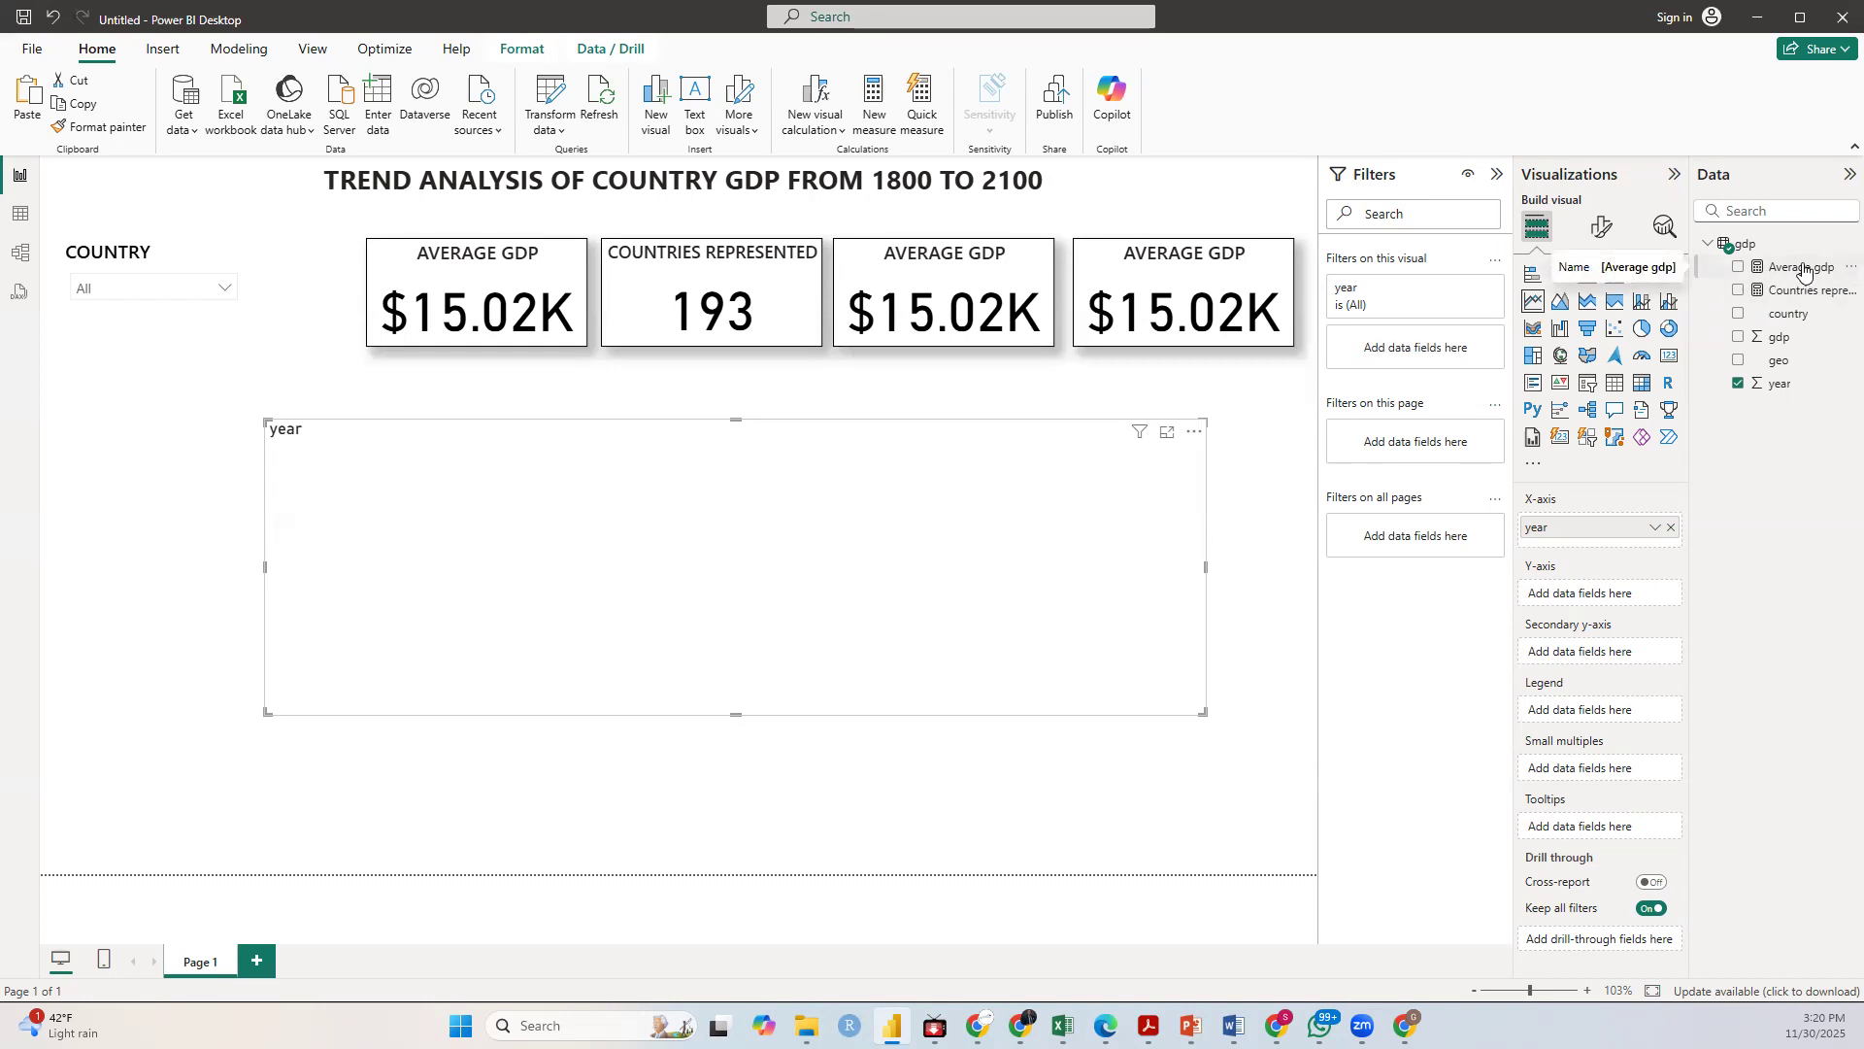
{"action": "left_click_drag", "start_coordinate": [1804, 272], "coordinate": [1651, 596]}
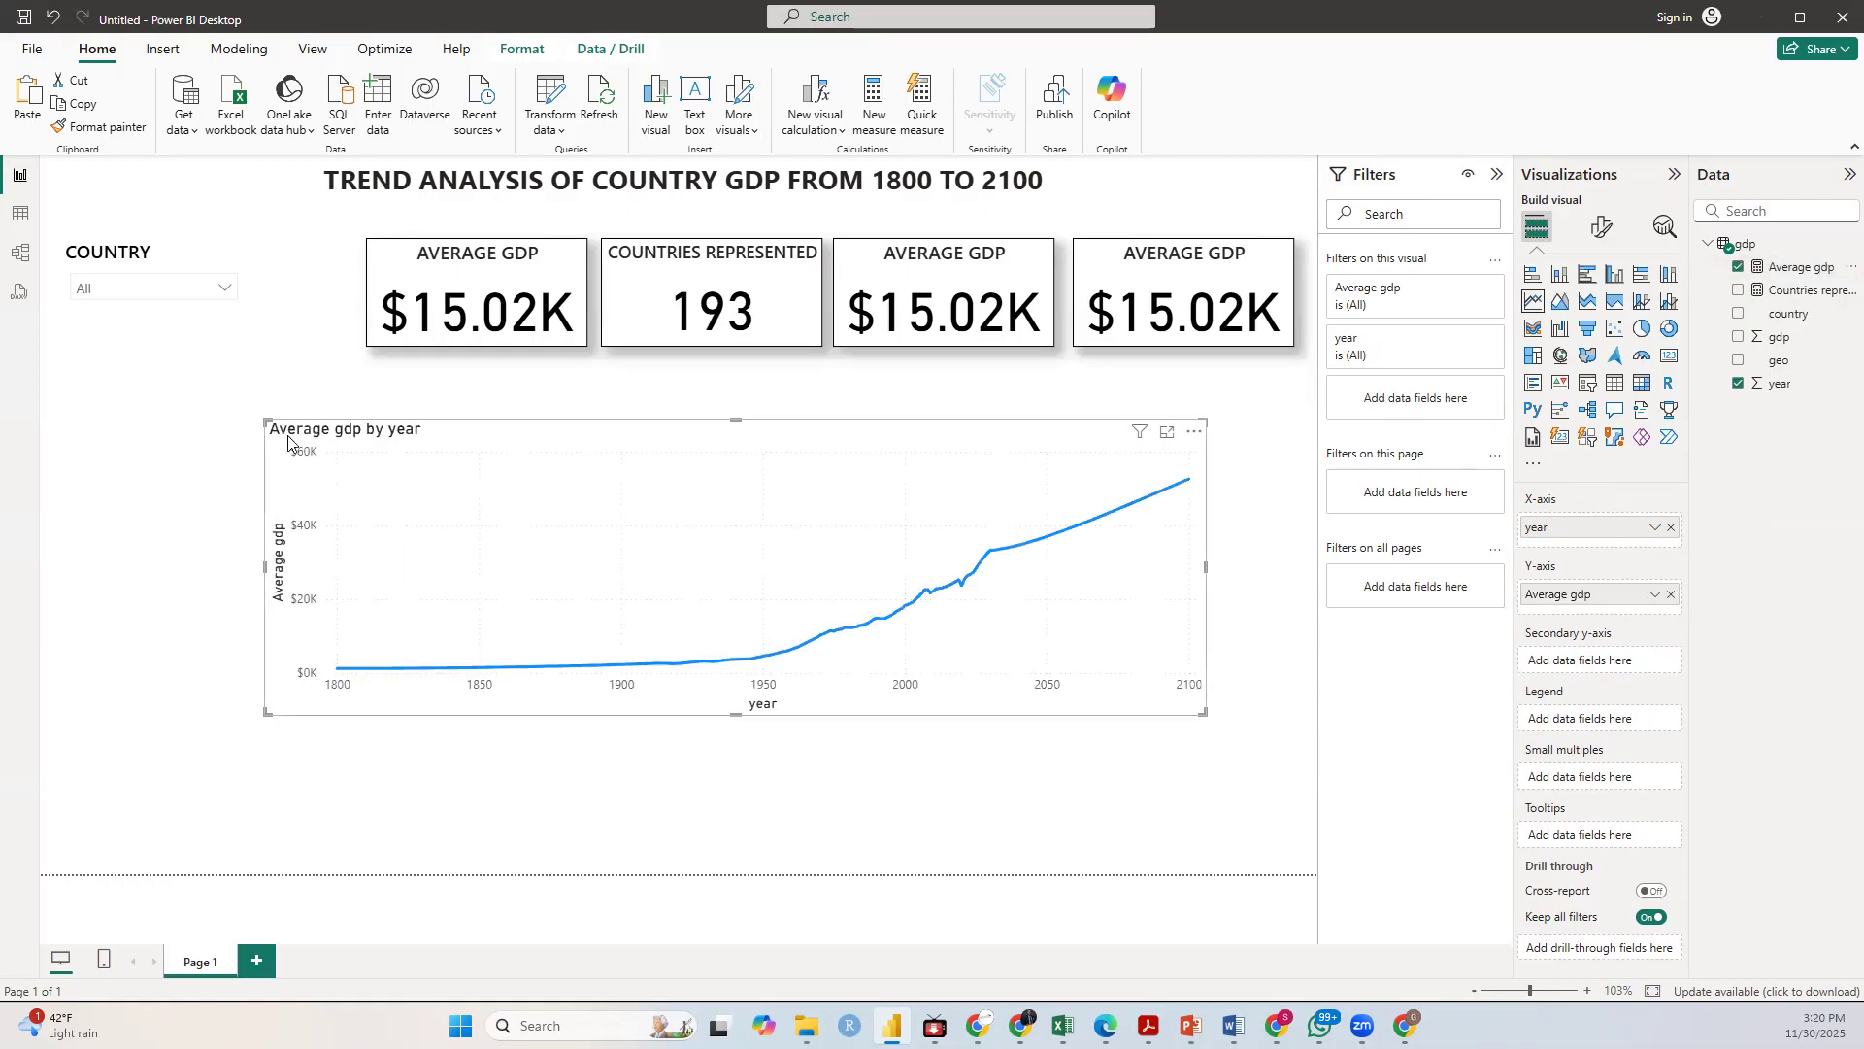
Step: Enlarge the line chart to nearly the full page width just below the cards, and delete it
{"action": "left_click_drag", "start_coordinate": [264, 419], "coordinate": [70, 412]}
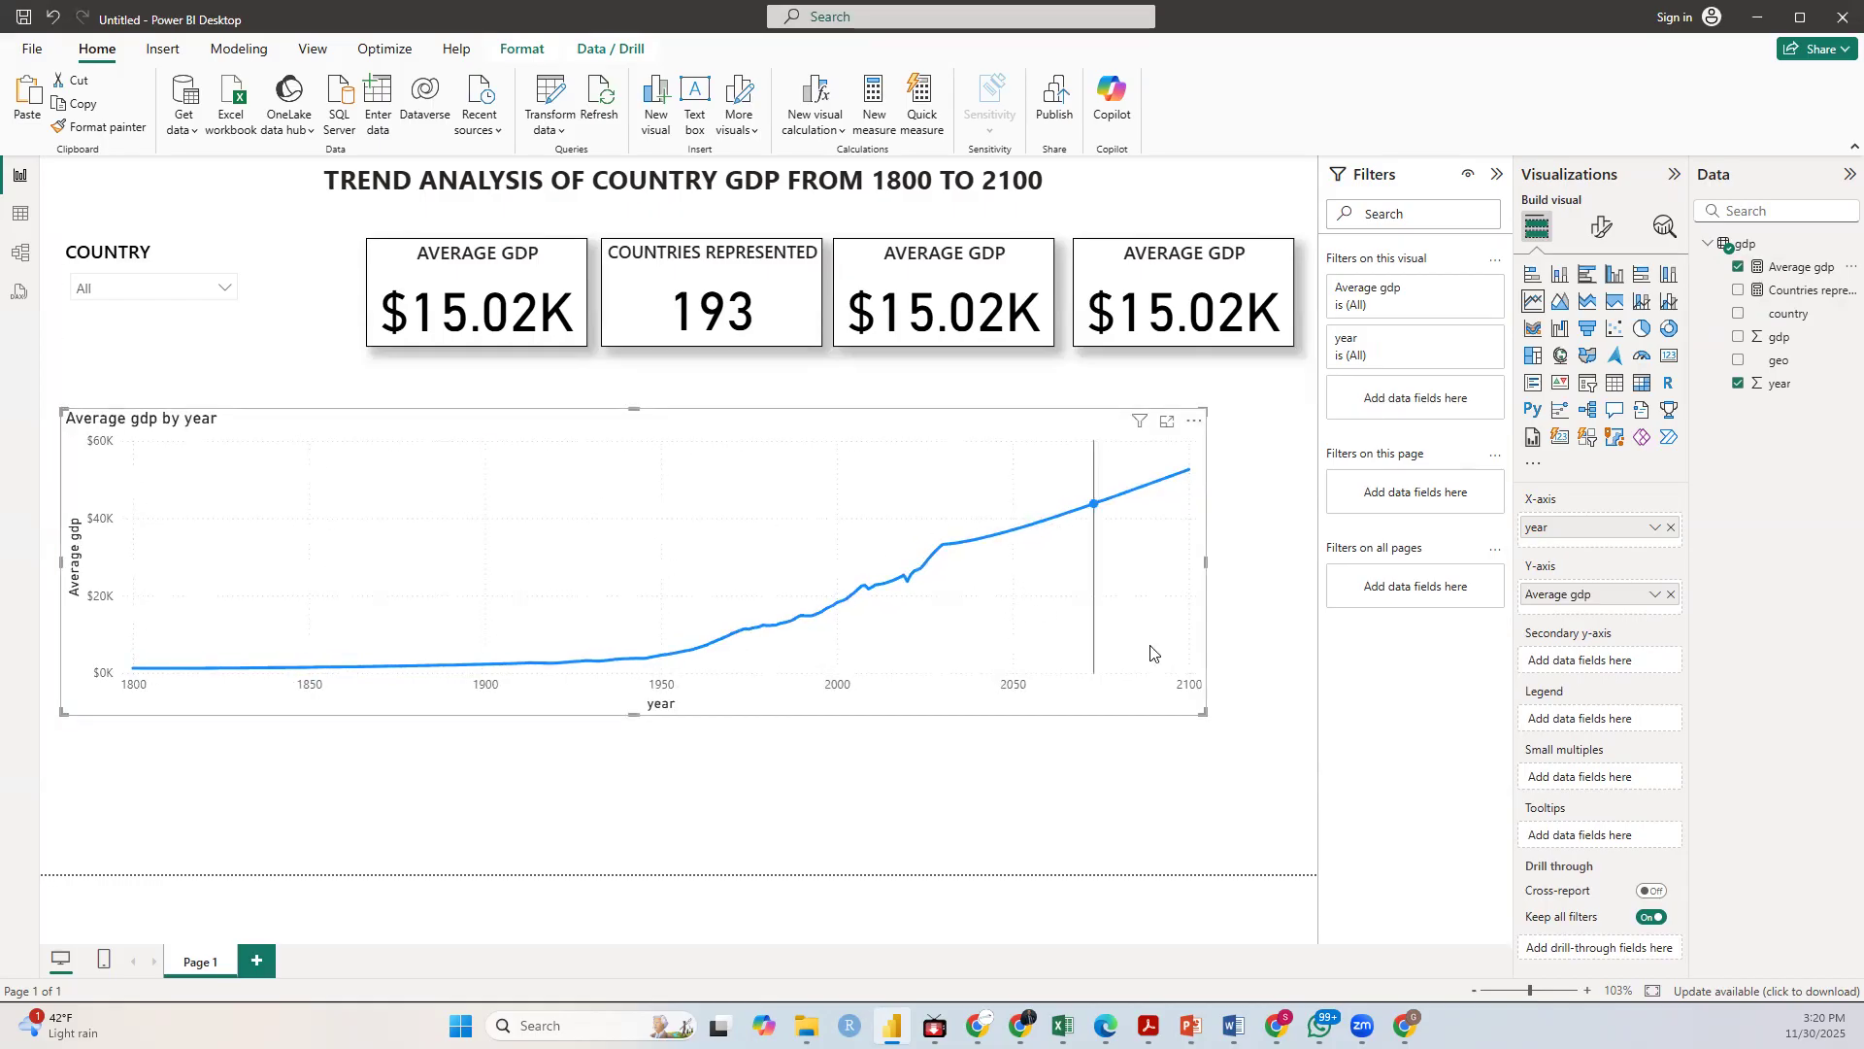
{"action": "left_click_drag", "start_coordinate": [1206, 715], "coordinate": [1299, 740]}
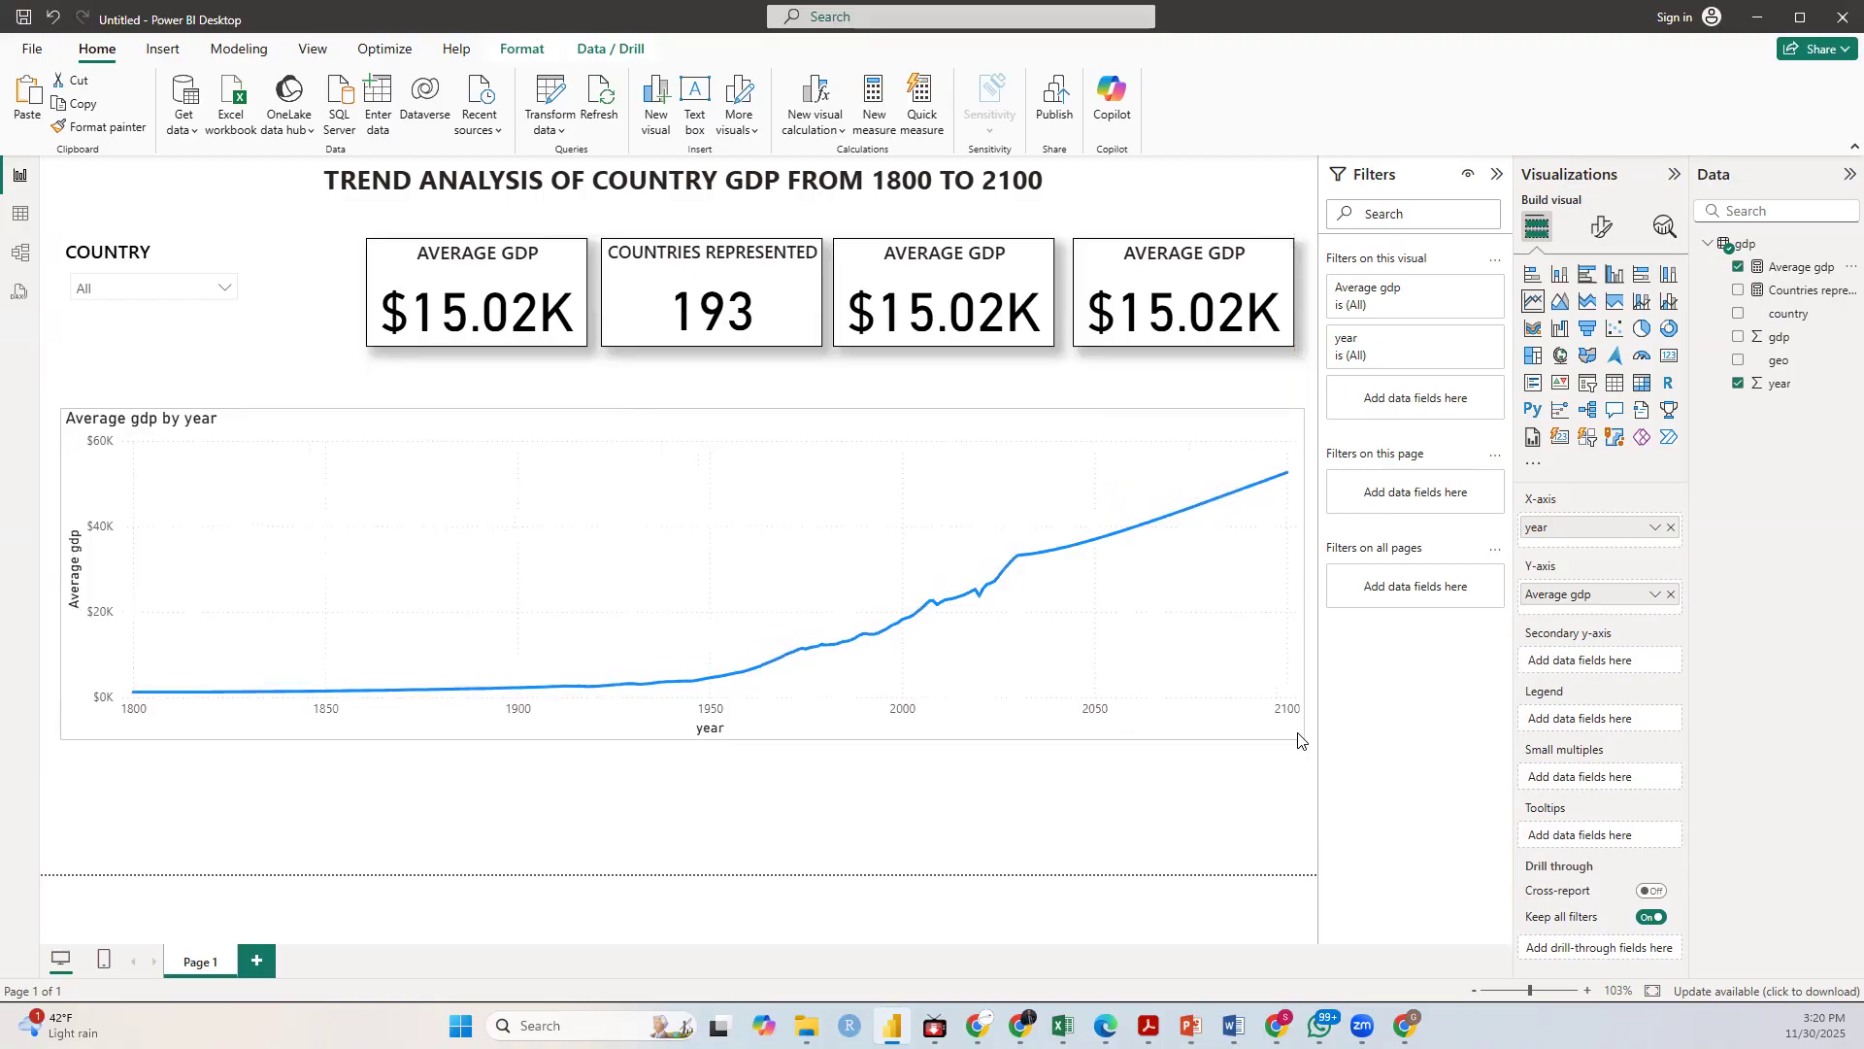
{"action": "left_click_drag", "start_coordinate": [60, 409], "coordinate": [46, 372]}
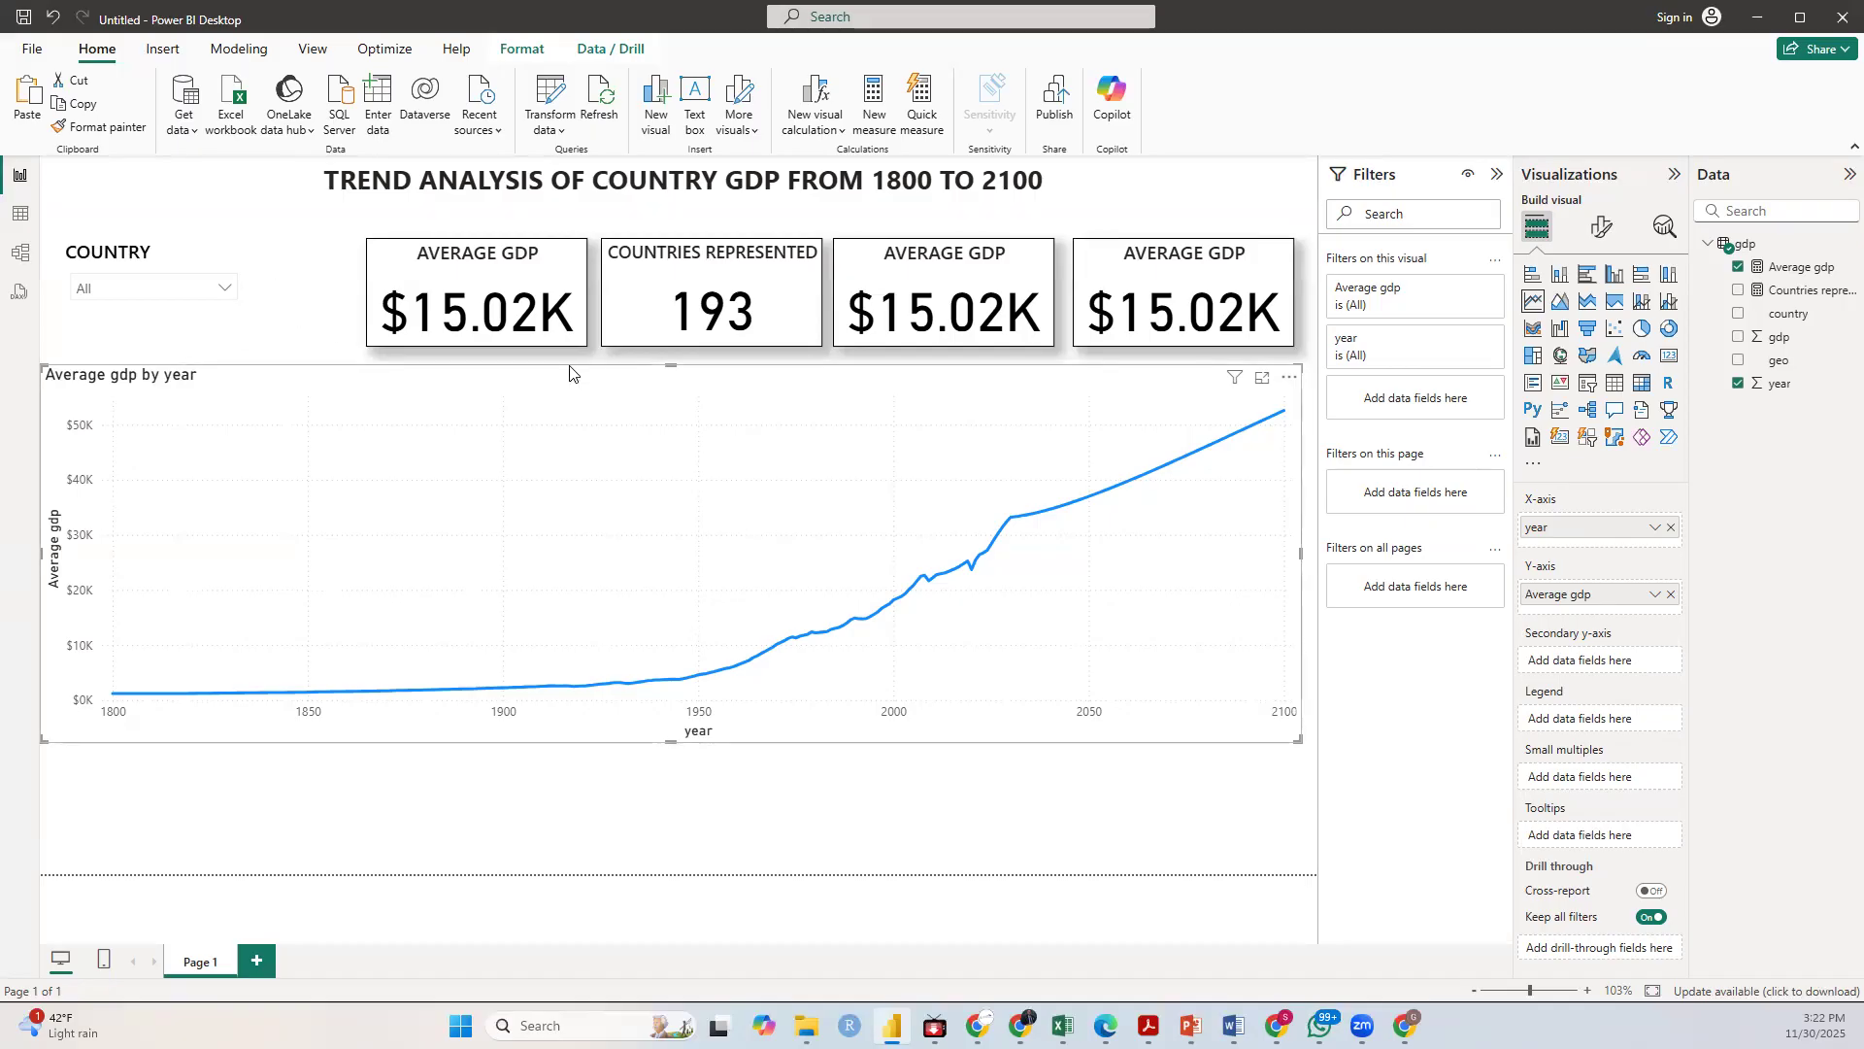
{"action": "key", "text": "Delete"}
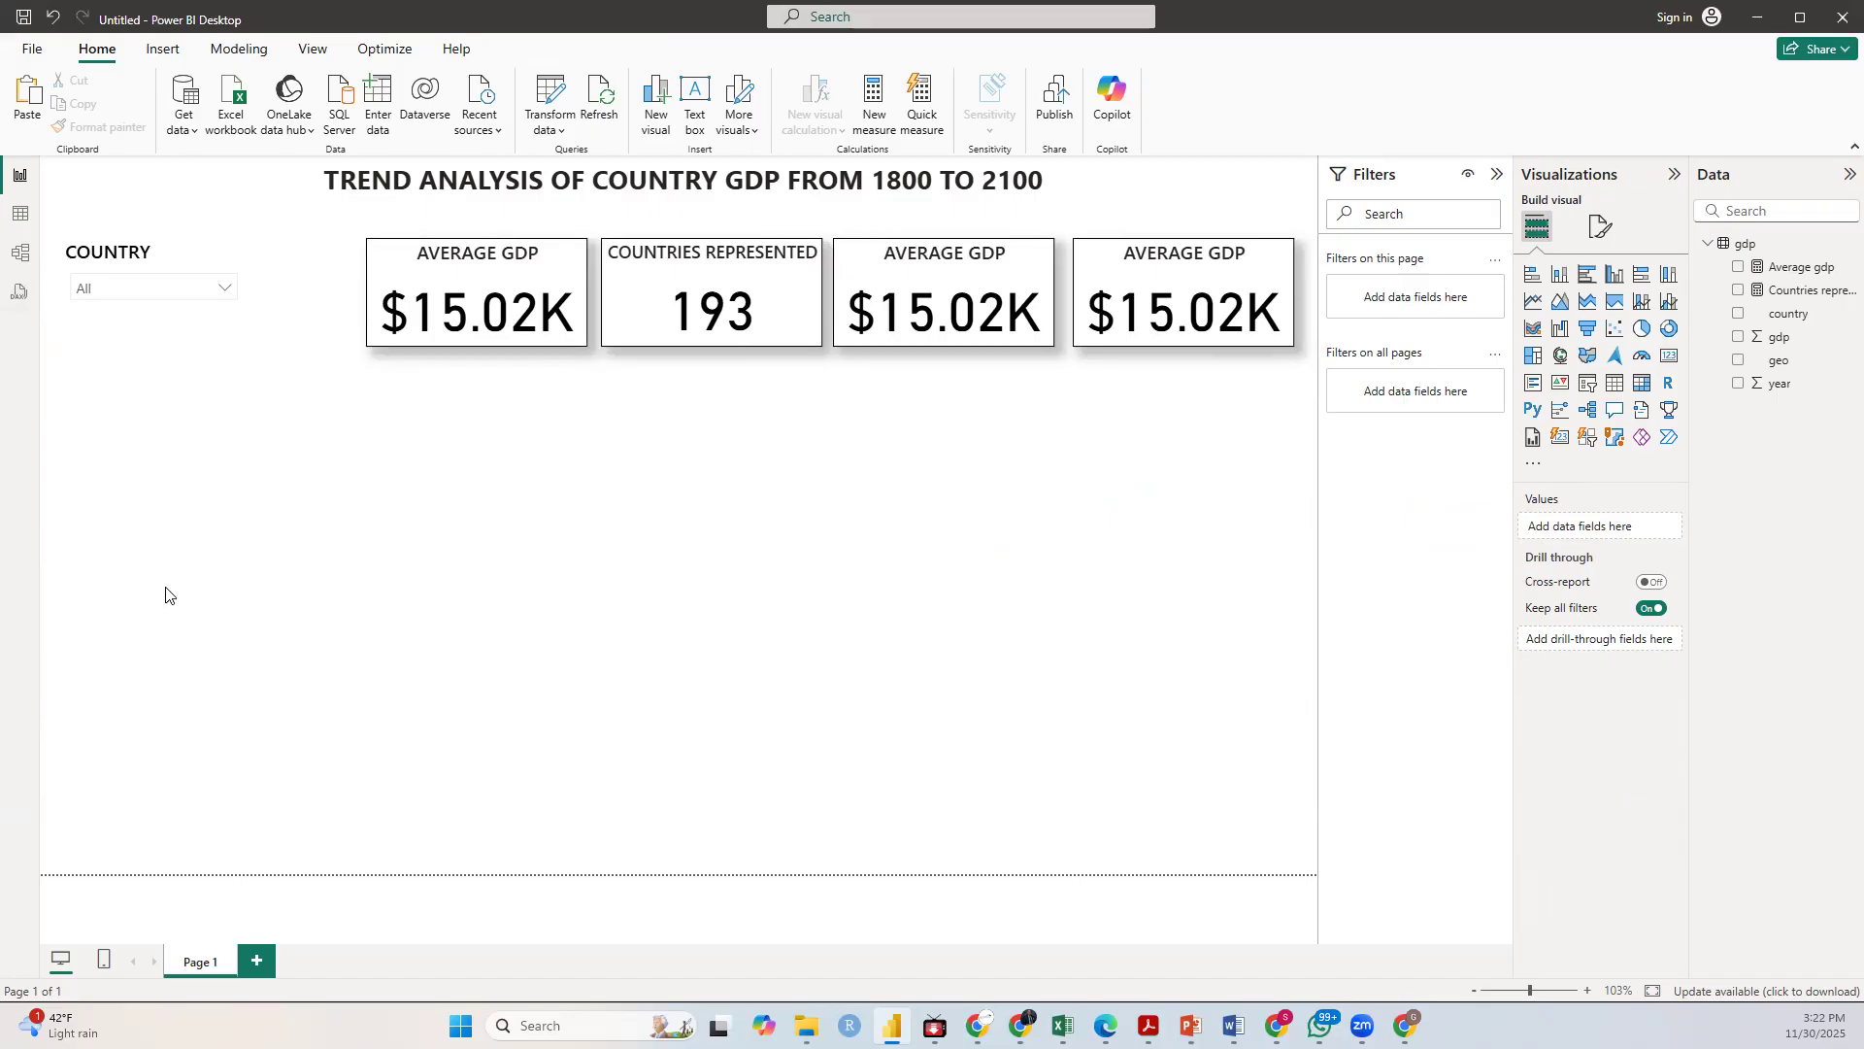
Step: Add a wide line chart below the cards with year on the X-axis and Average gdp on the Y-axis
{"action": "left_click", "coordinate": [1533, 303]}
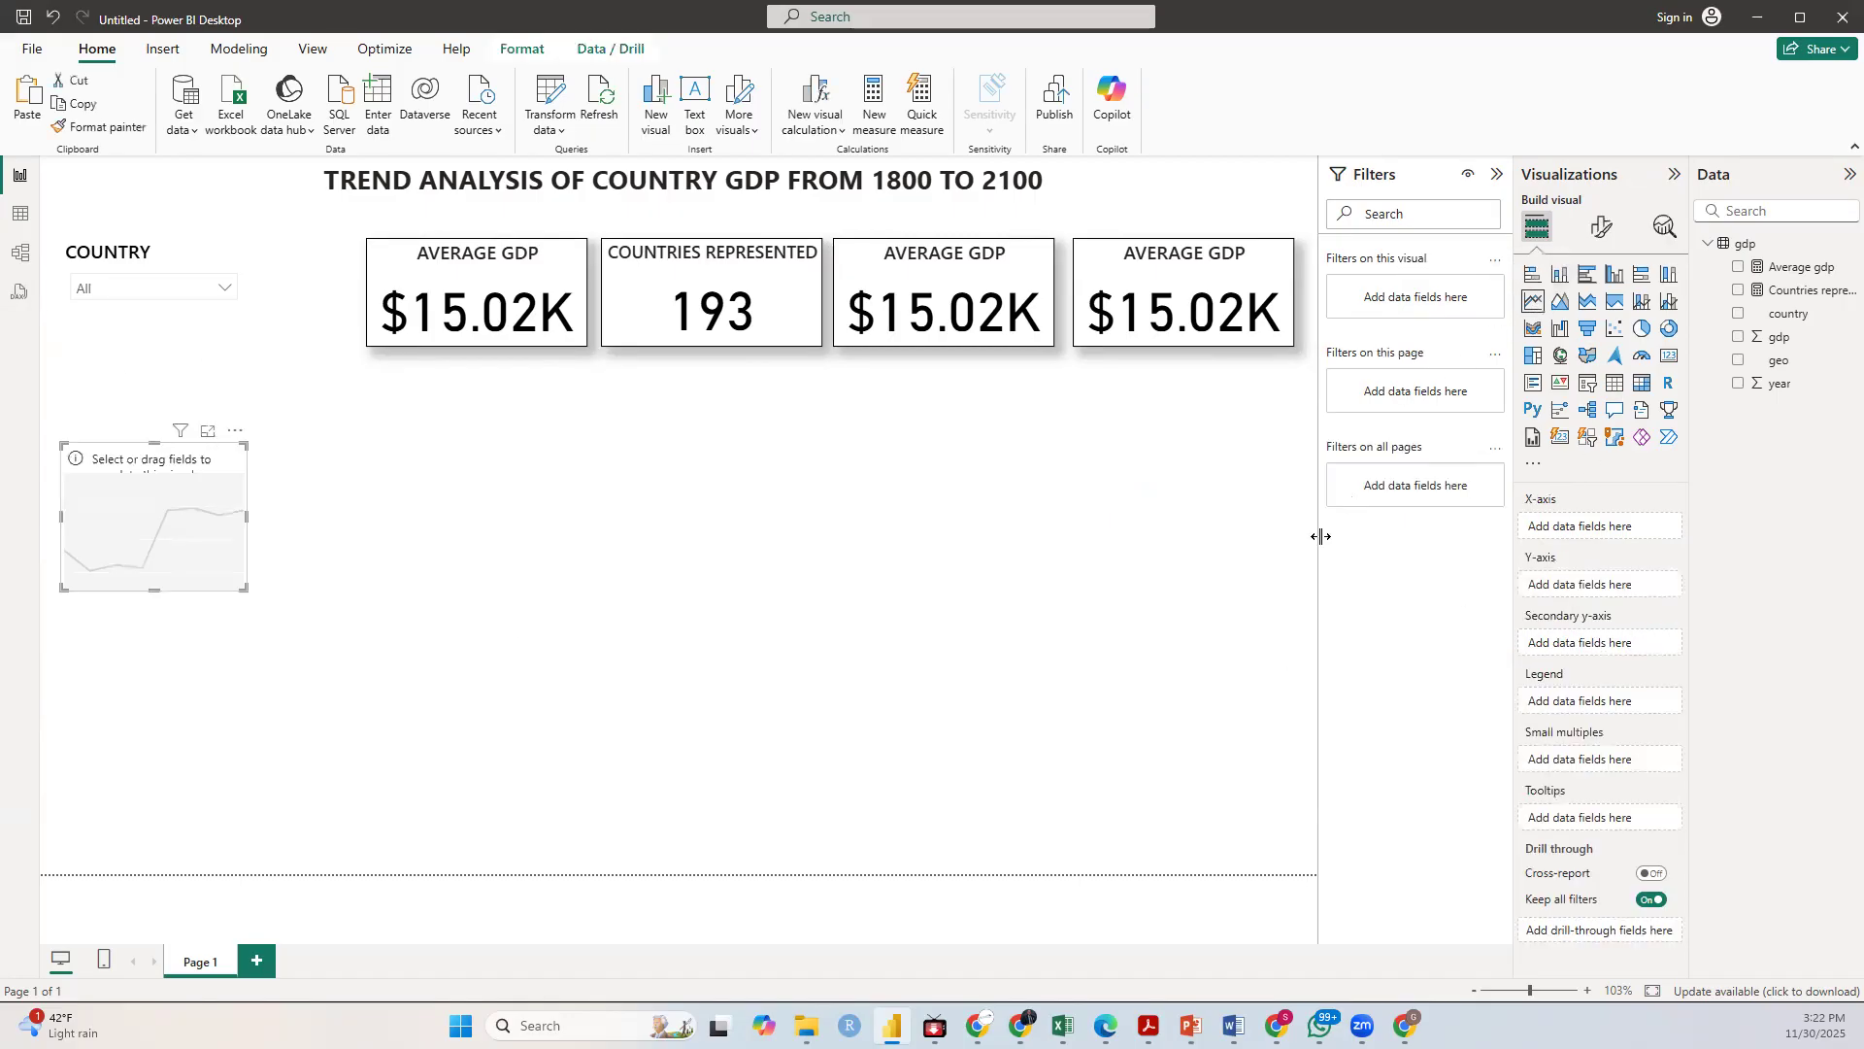
{"action": "left_click_drag", "start_coordinate": [243, 586], "coordinate": [1026, 730]}
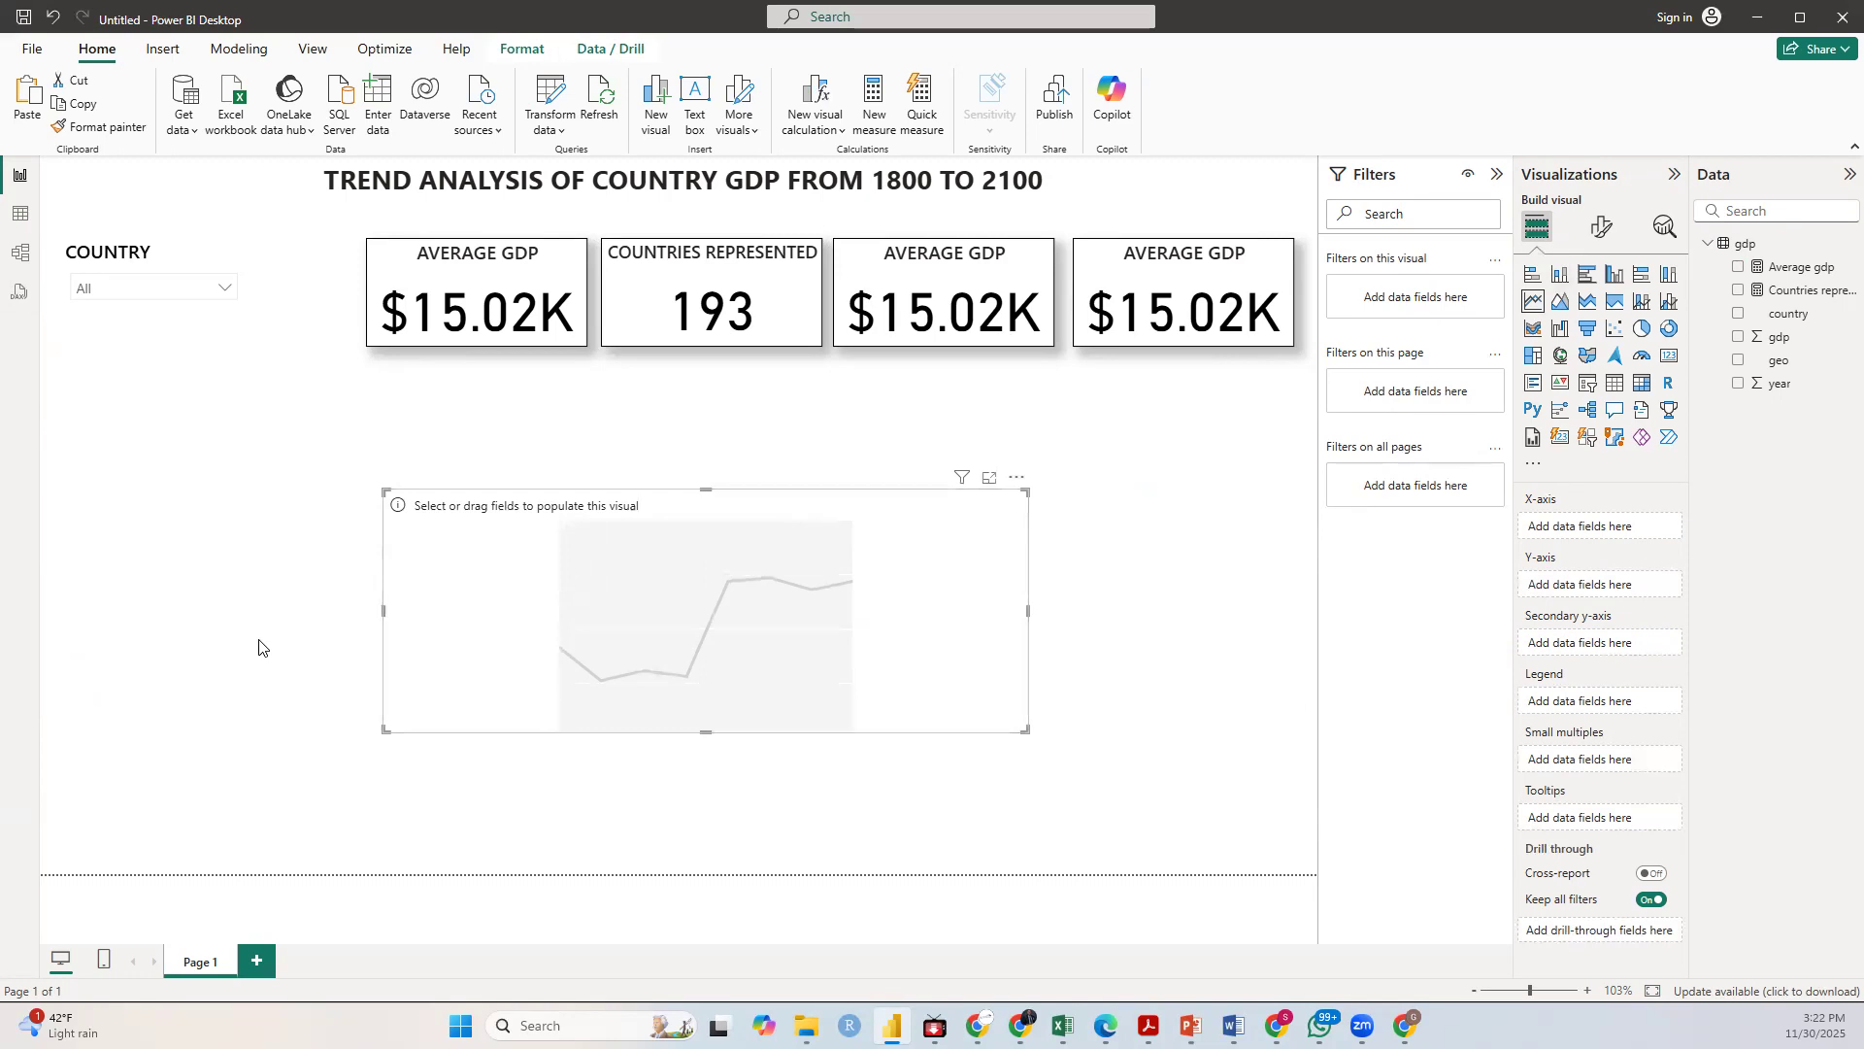
{"action": "left_click_drag", "start_coordinate": [385, 492], "coordinate": [335, 438]}
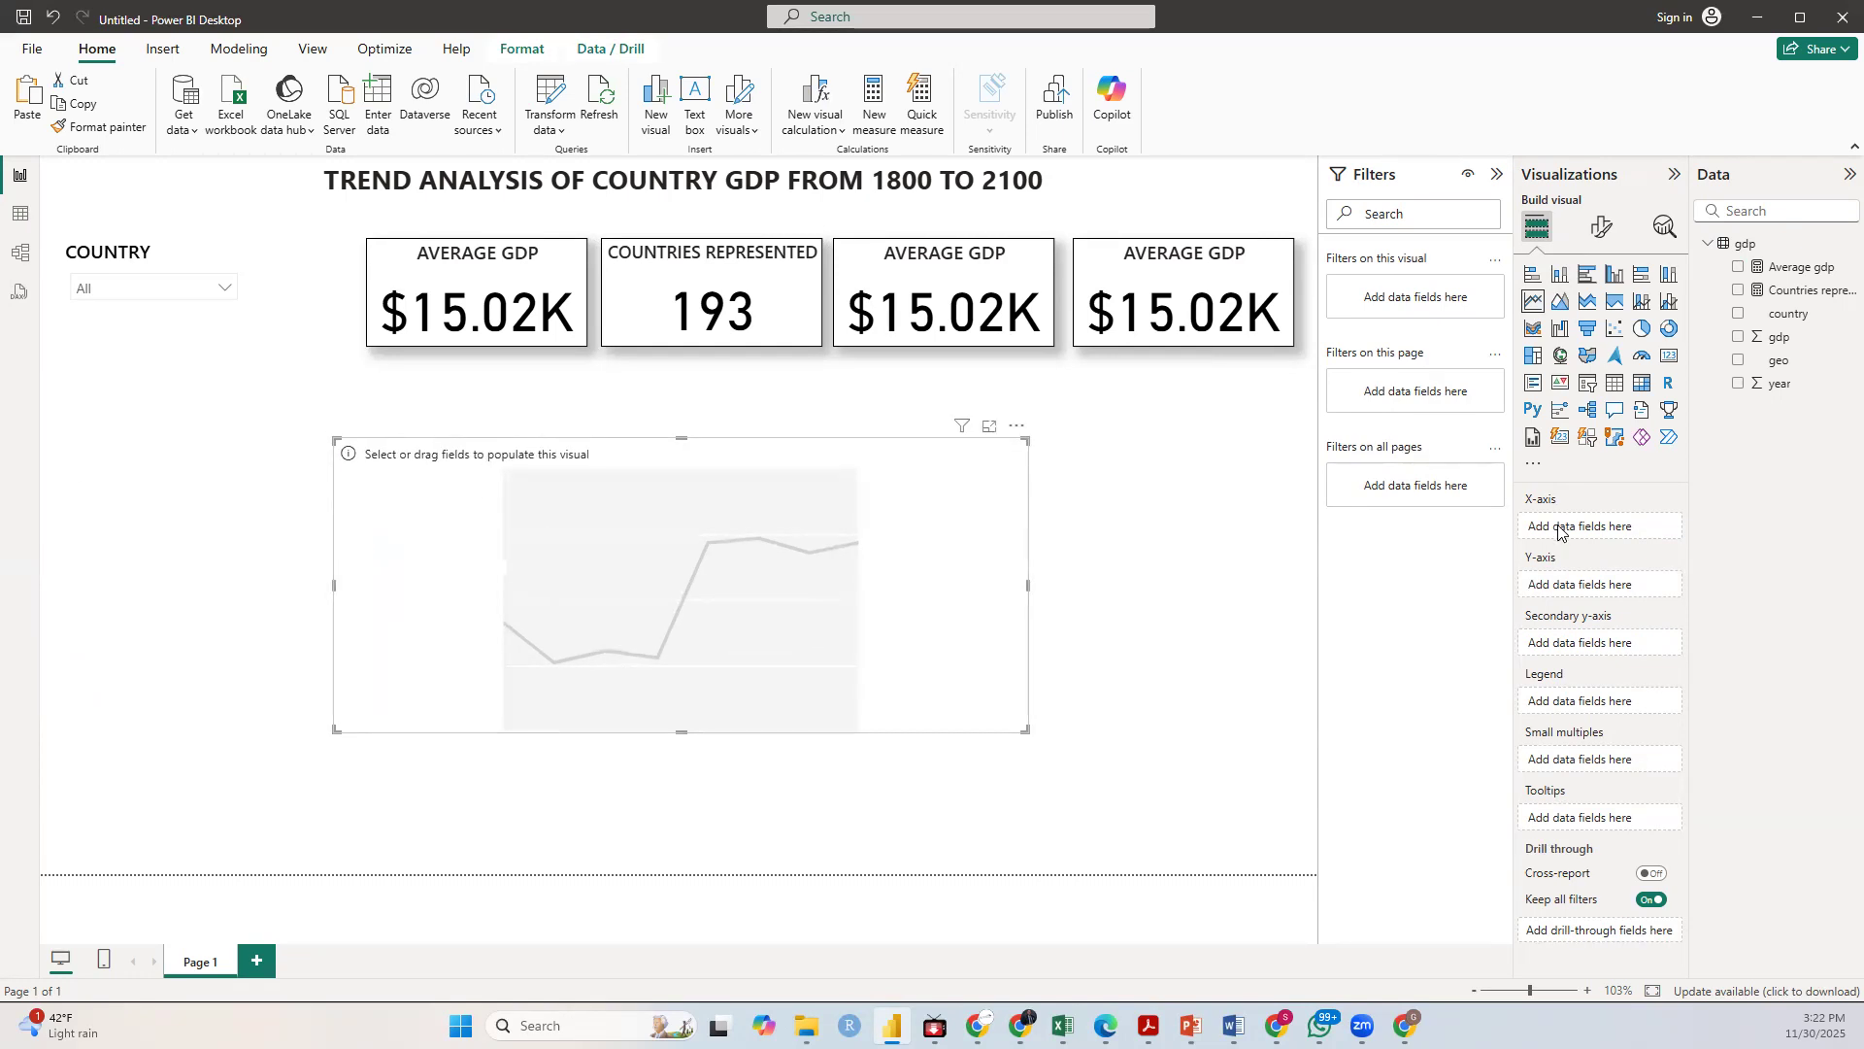
{"action": "left_click_drag", "start_coordinate": [1779, 386], "coordinate": [1602, 529]}
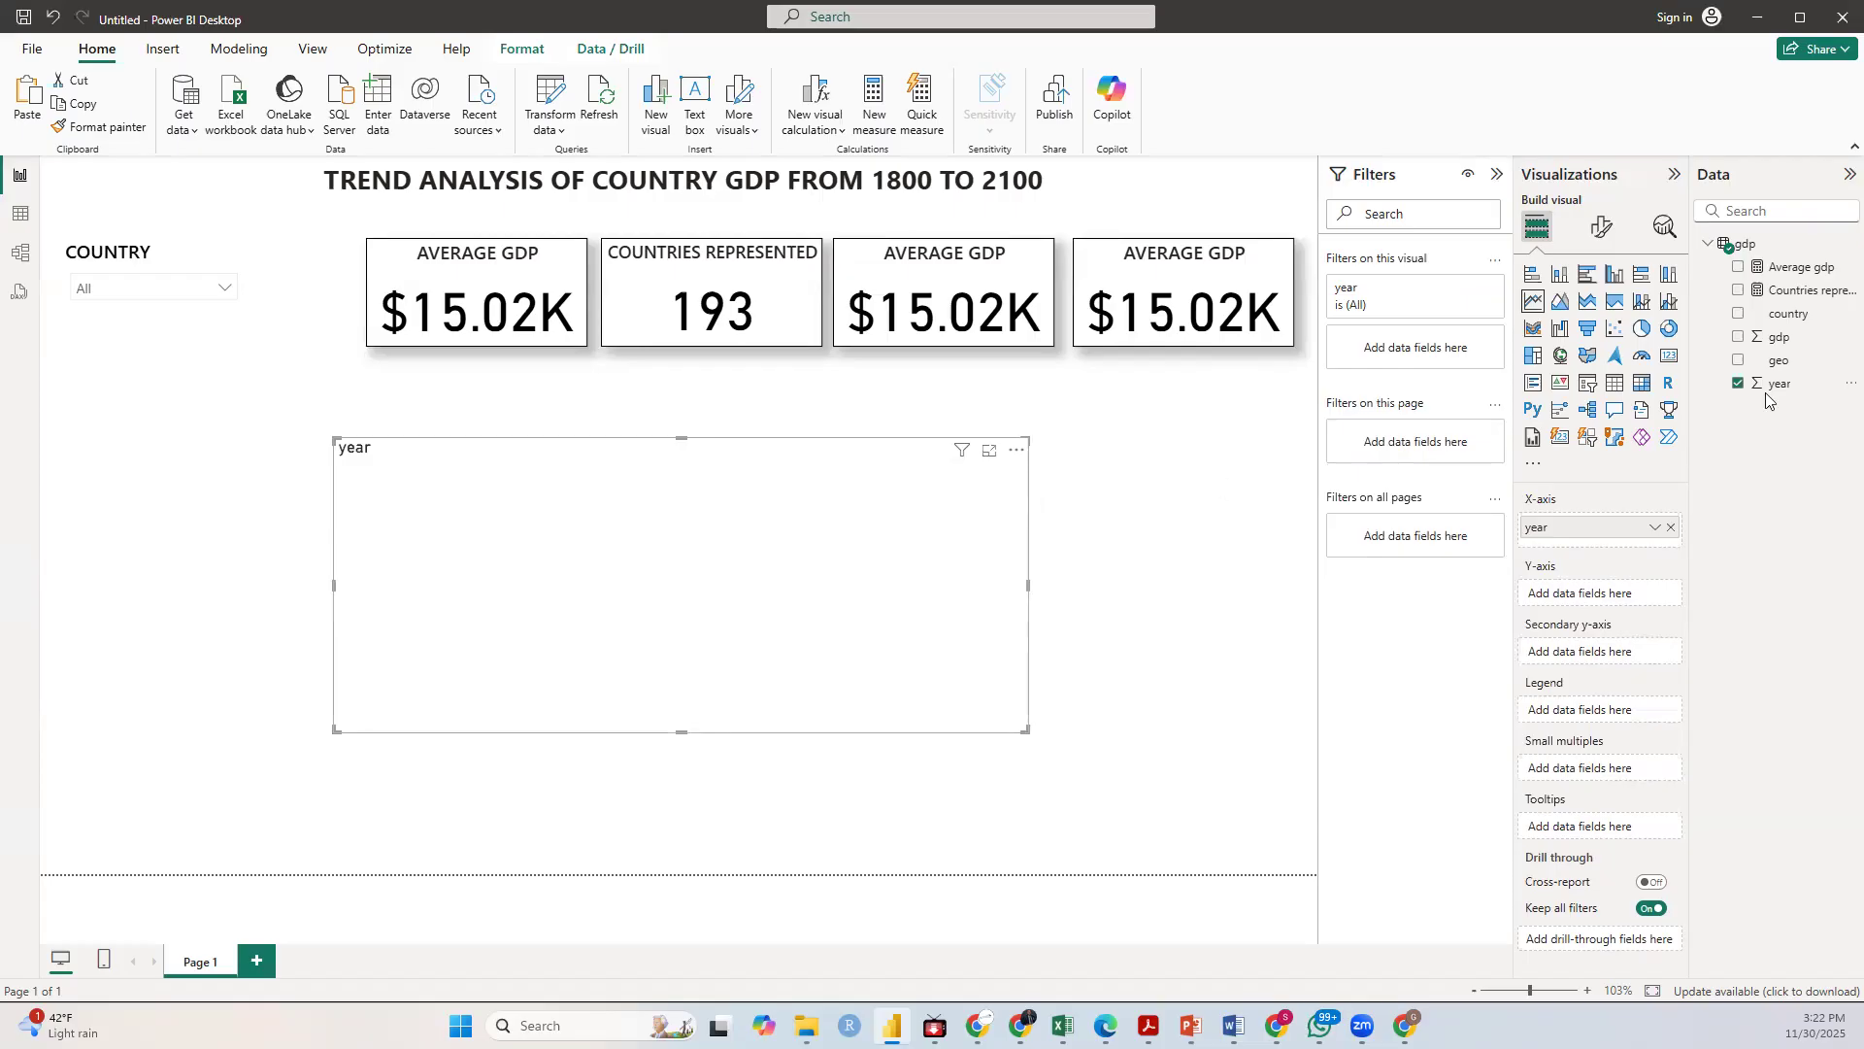
{"action": "left_click_drag", "start_coordinate": [1811, 272], "coordinate": [1650, 595]}
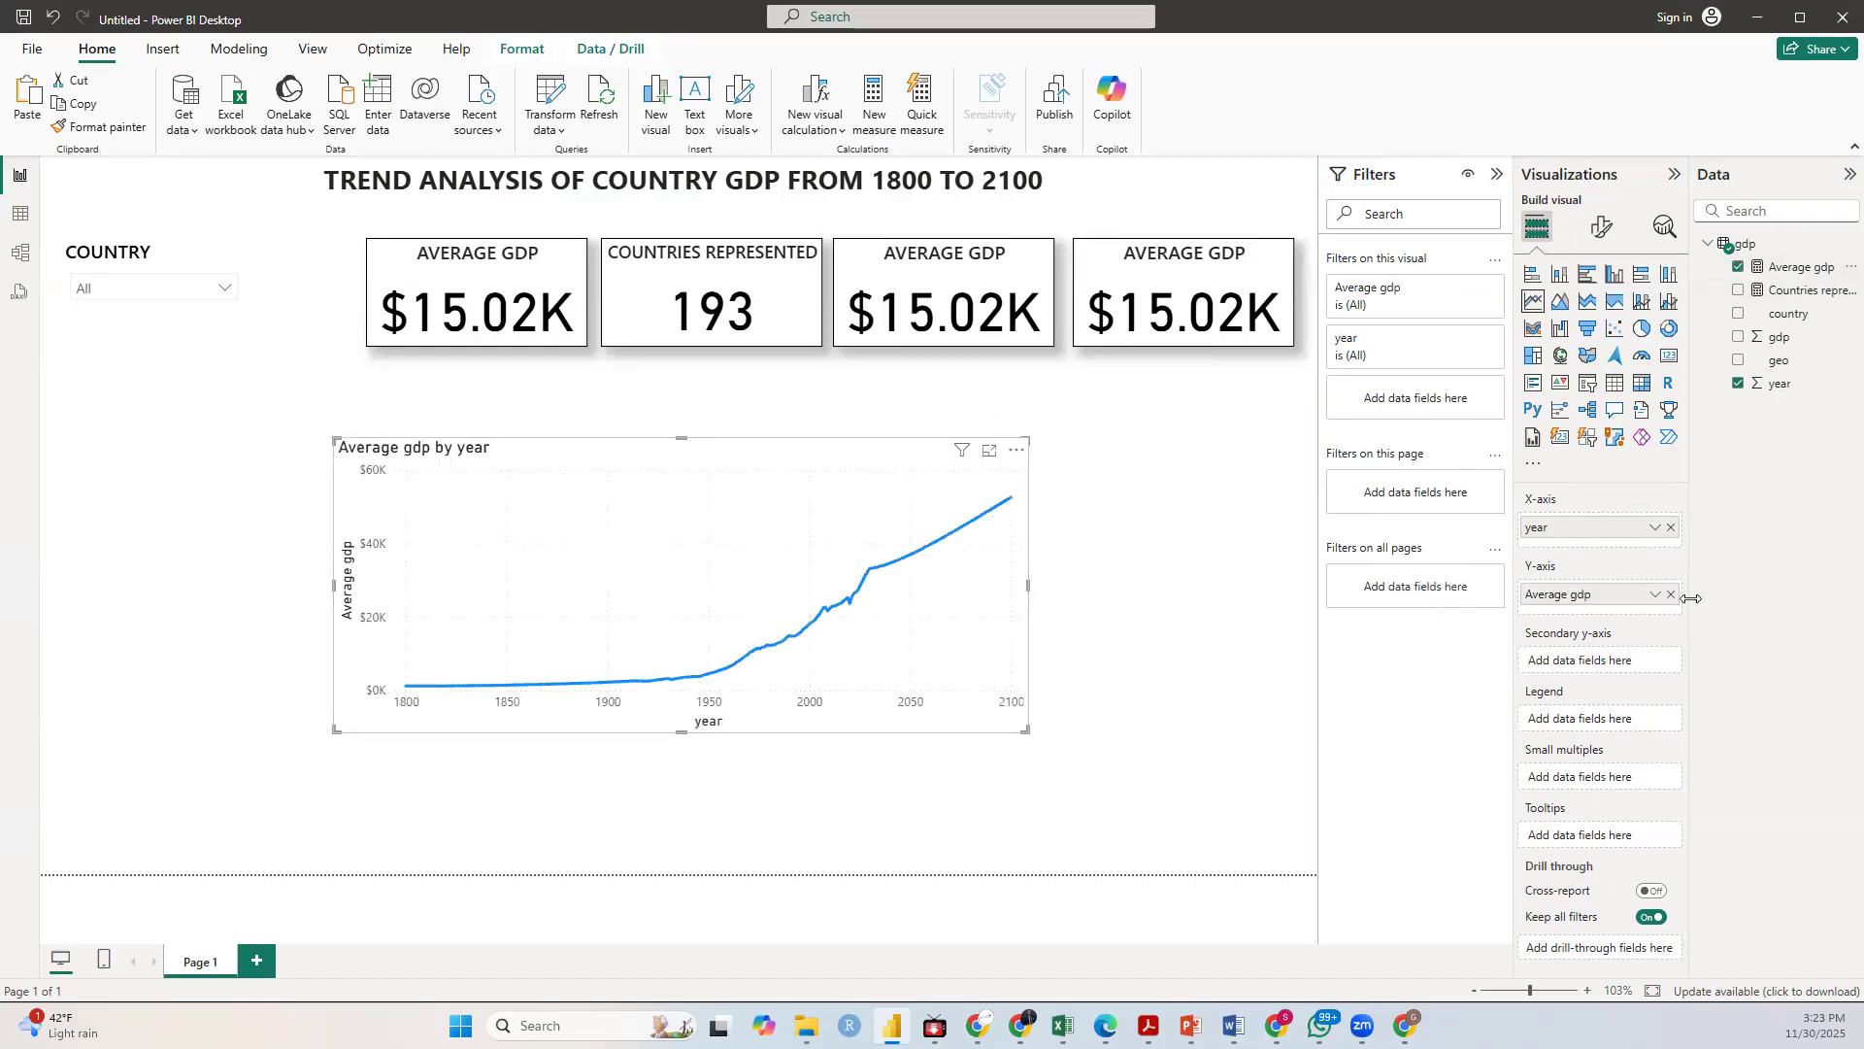
Step: Move and enlarge the line chart to span nearly the full page width in the space beneath the slicer and cards
{"action": "left_click_drag", "start_coordinate": [444, 450], "coordinate": [157, 437]}
{"action": "left_click_drag", "start_coordinate": [773, 716], "coordinate": [1293, 851]}
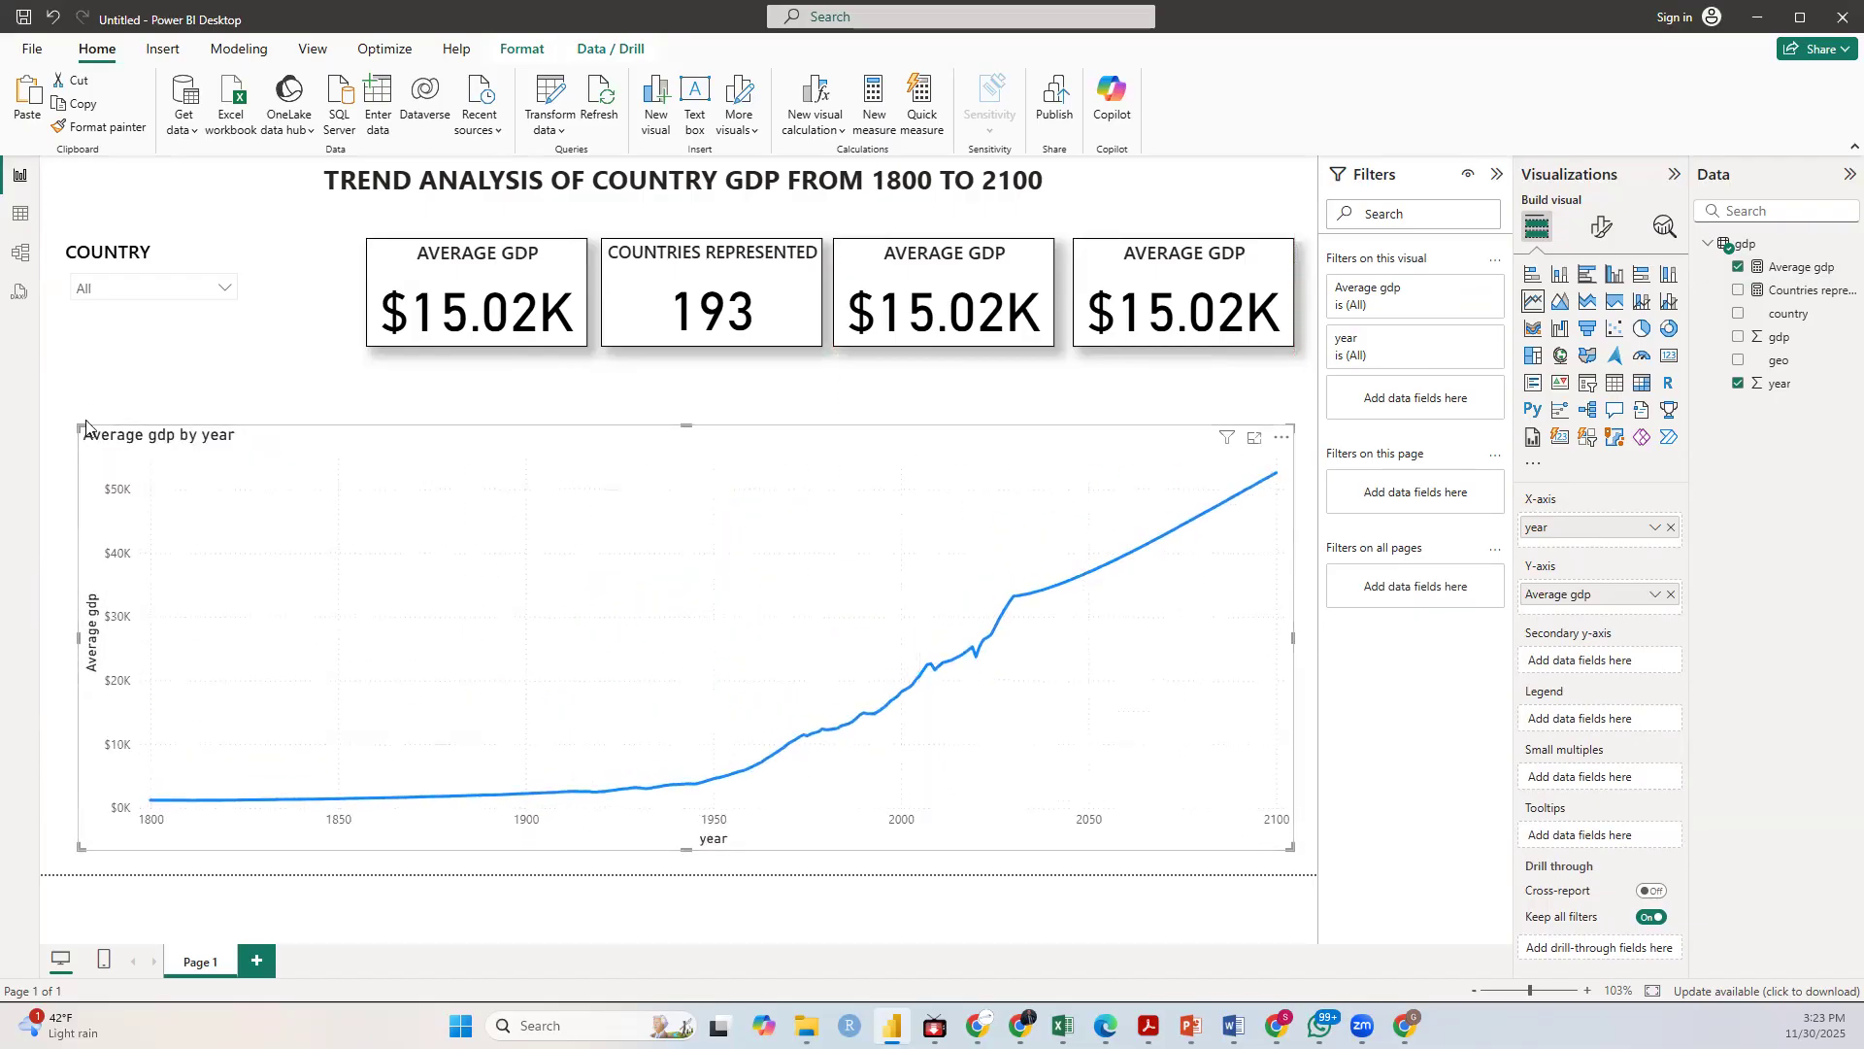
{"action": "left_click_drag", "start_coordinate": [79, 424], "coordinate": [56, 428]}
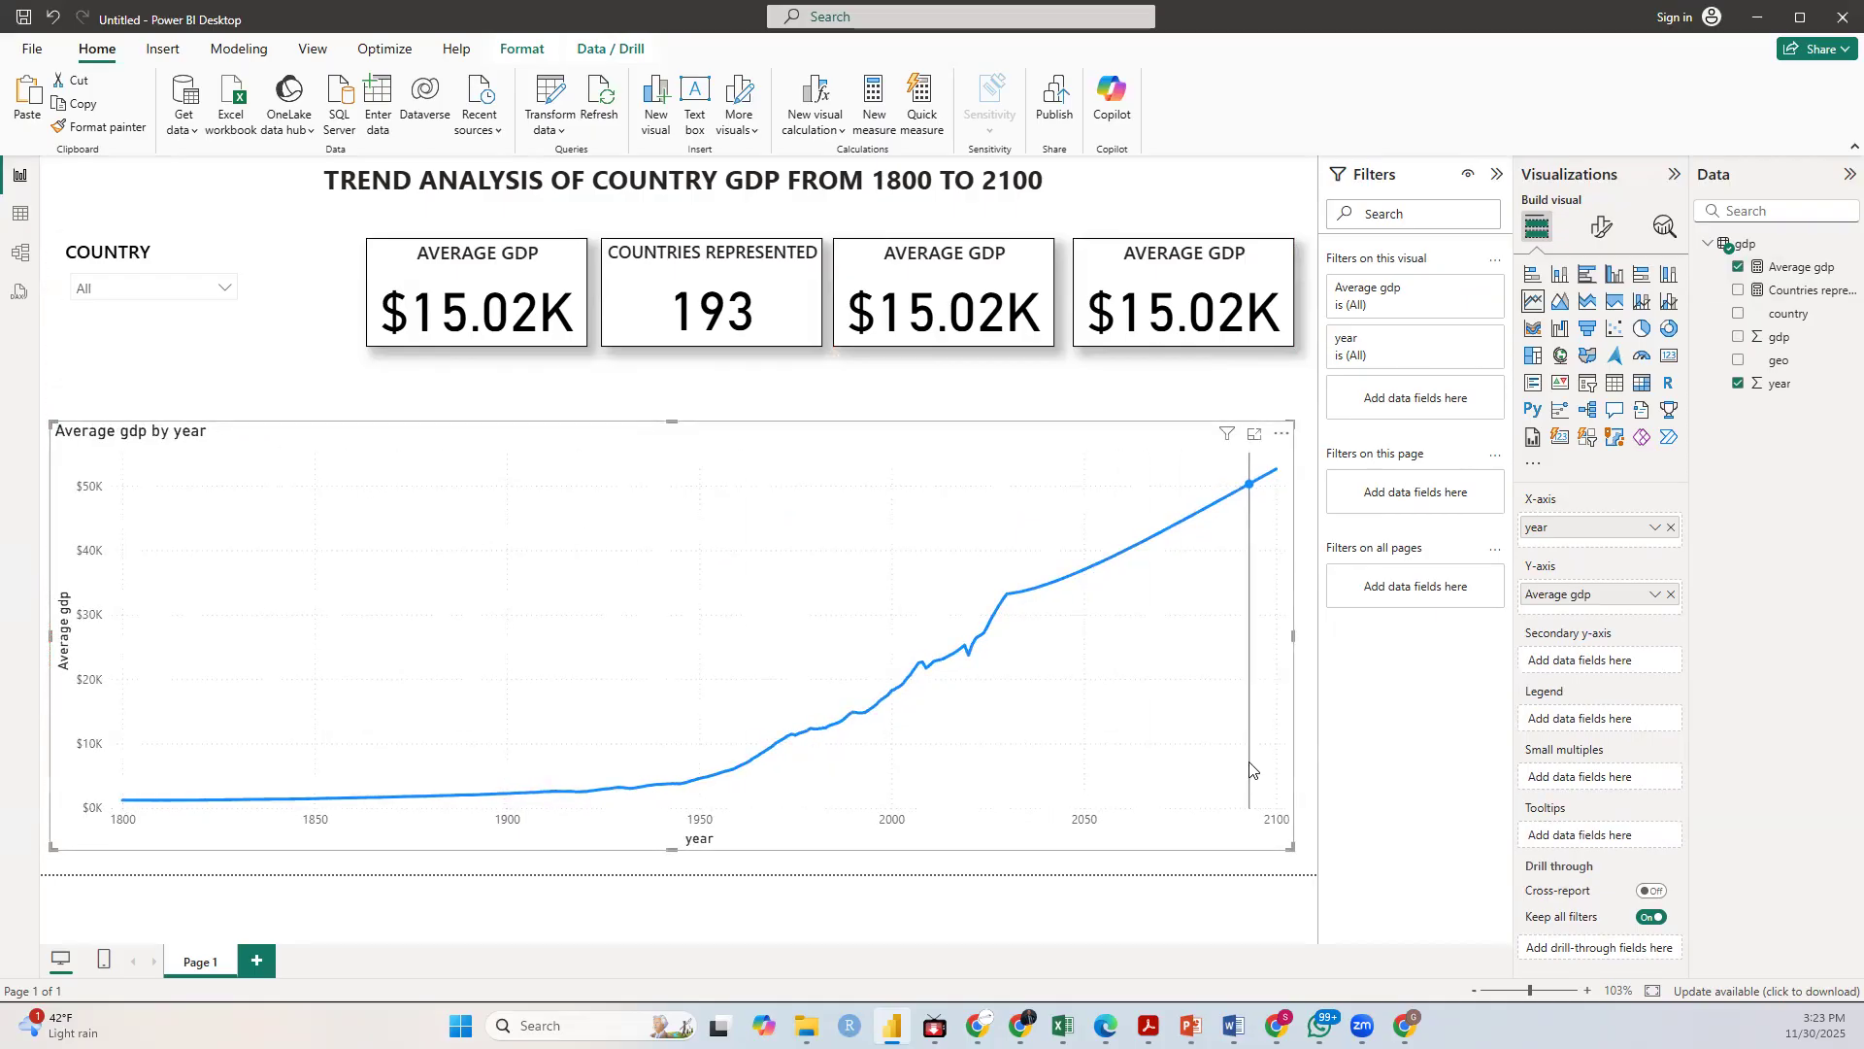
Step: Filter the report by Algeria in the country slicer, and switch the selection to Malawi
{"action": "left_click", "coordinate": [224, 290]}
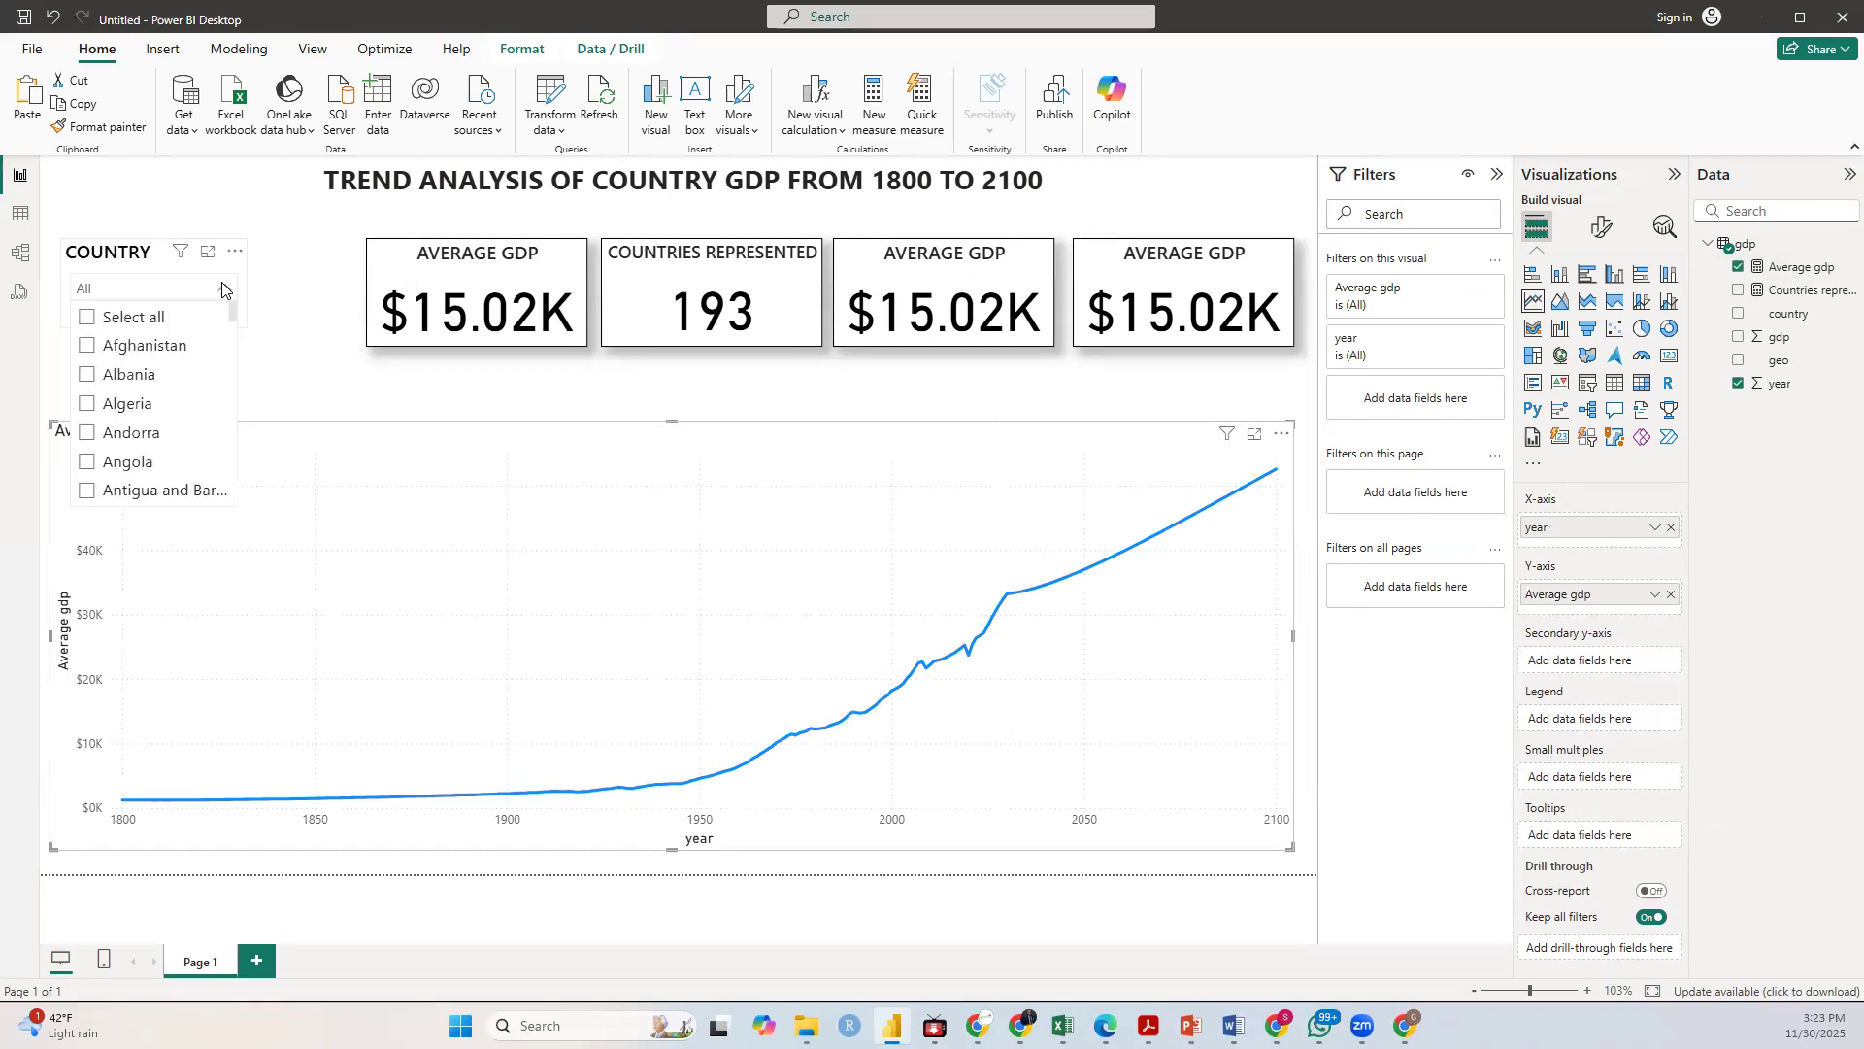
{"action": "left_click", "coordinate": [95, 404]}
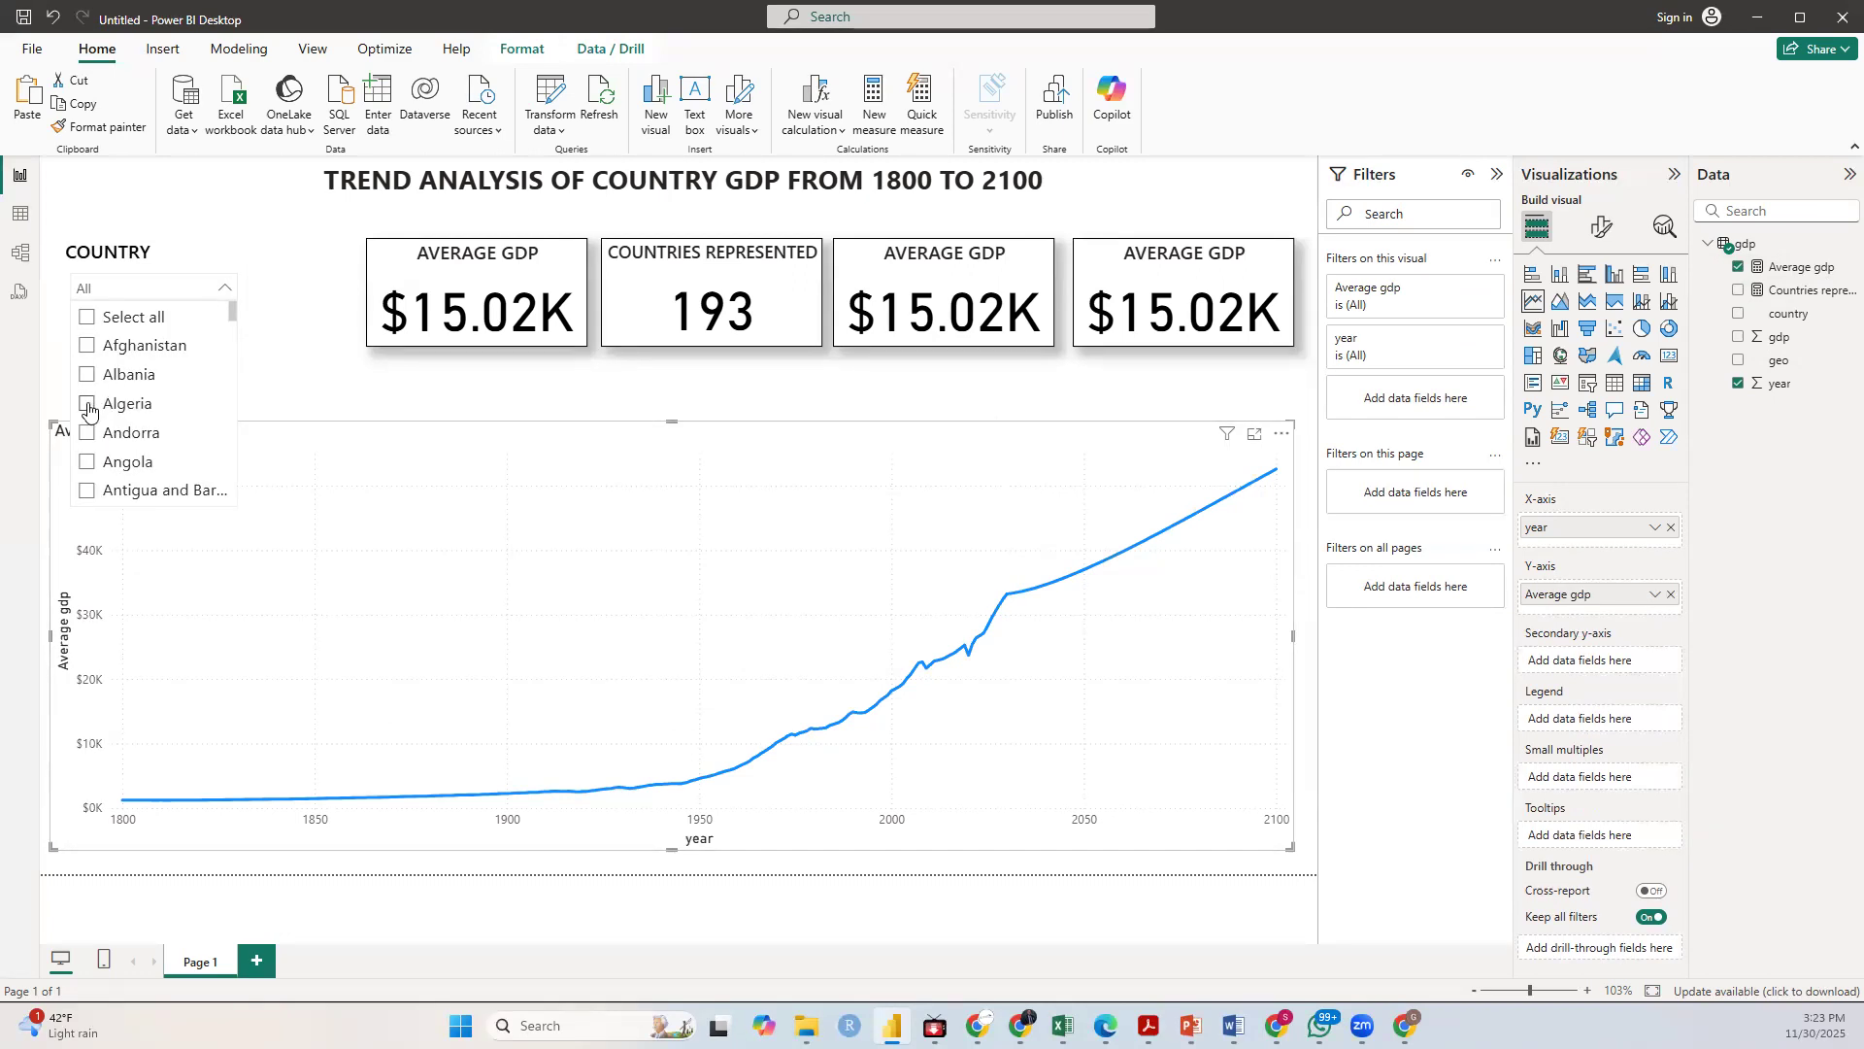
{"action": "left_click", "coordinate": [284, 339]}
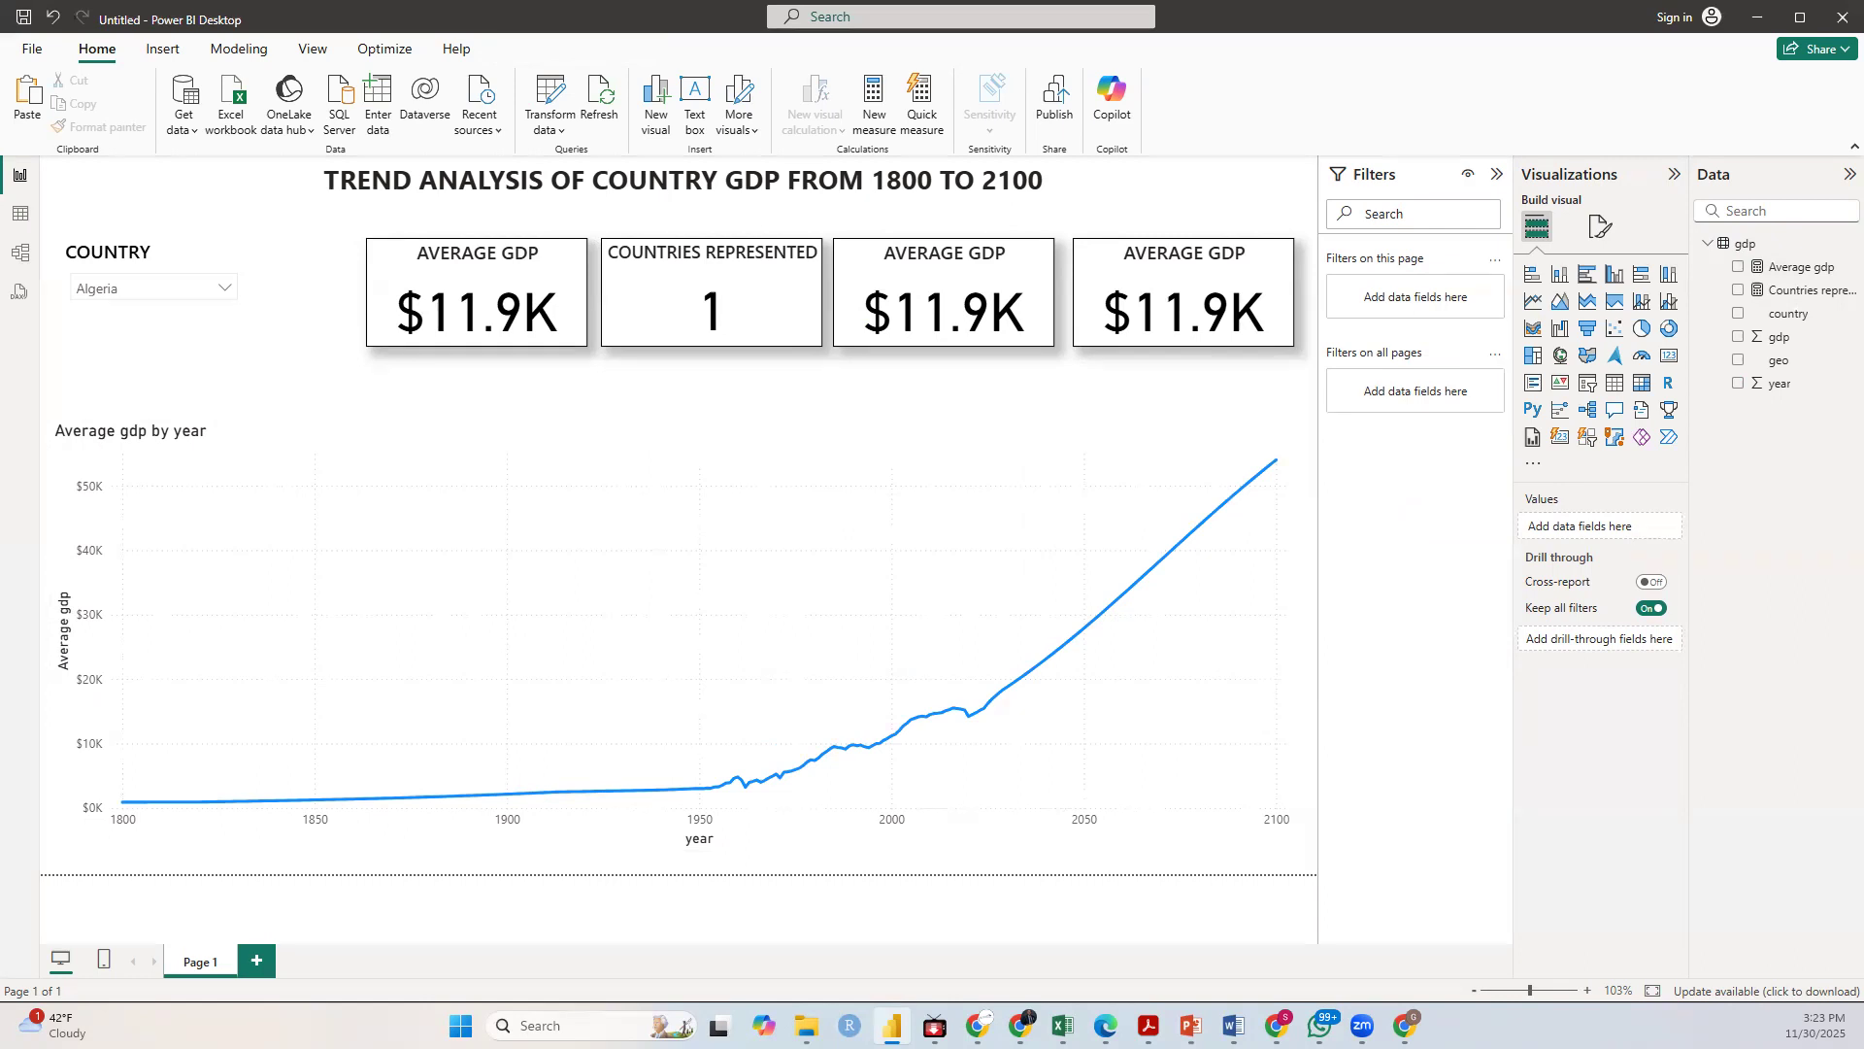
{"action": "left_click", "coordinate": [213, 288]}
{"action": "left_click_drag", "start_coordinate": [233, 311], "coordinate": [224, 408]}
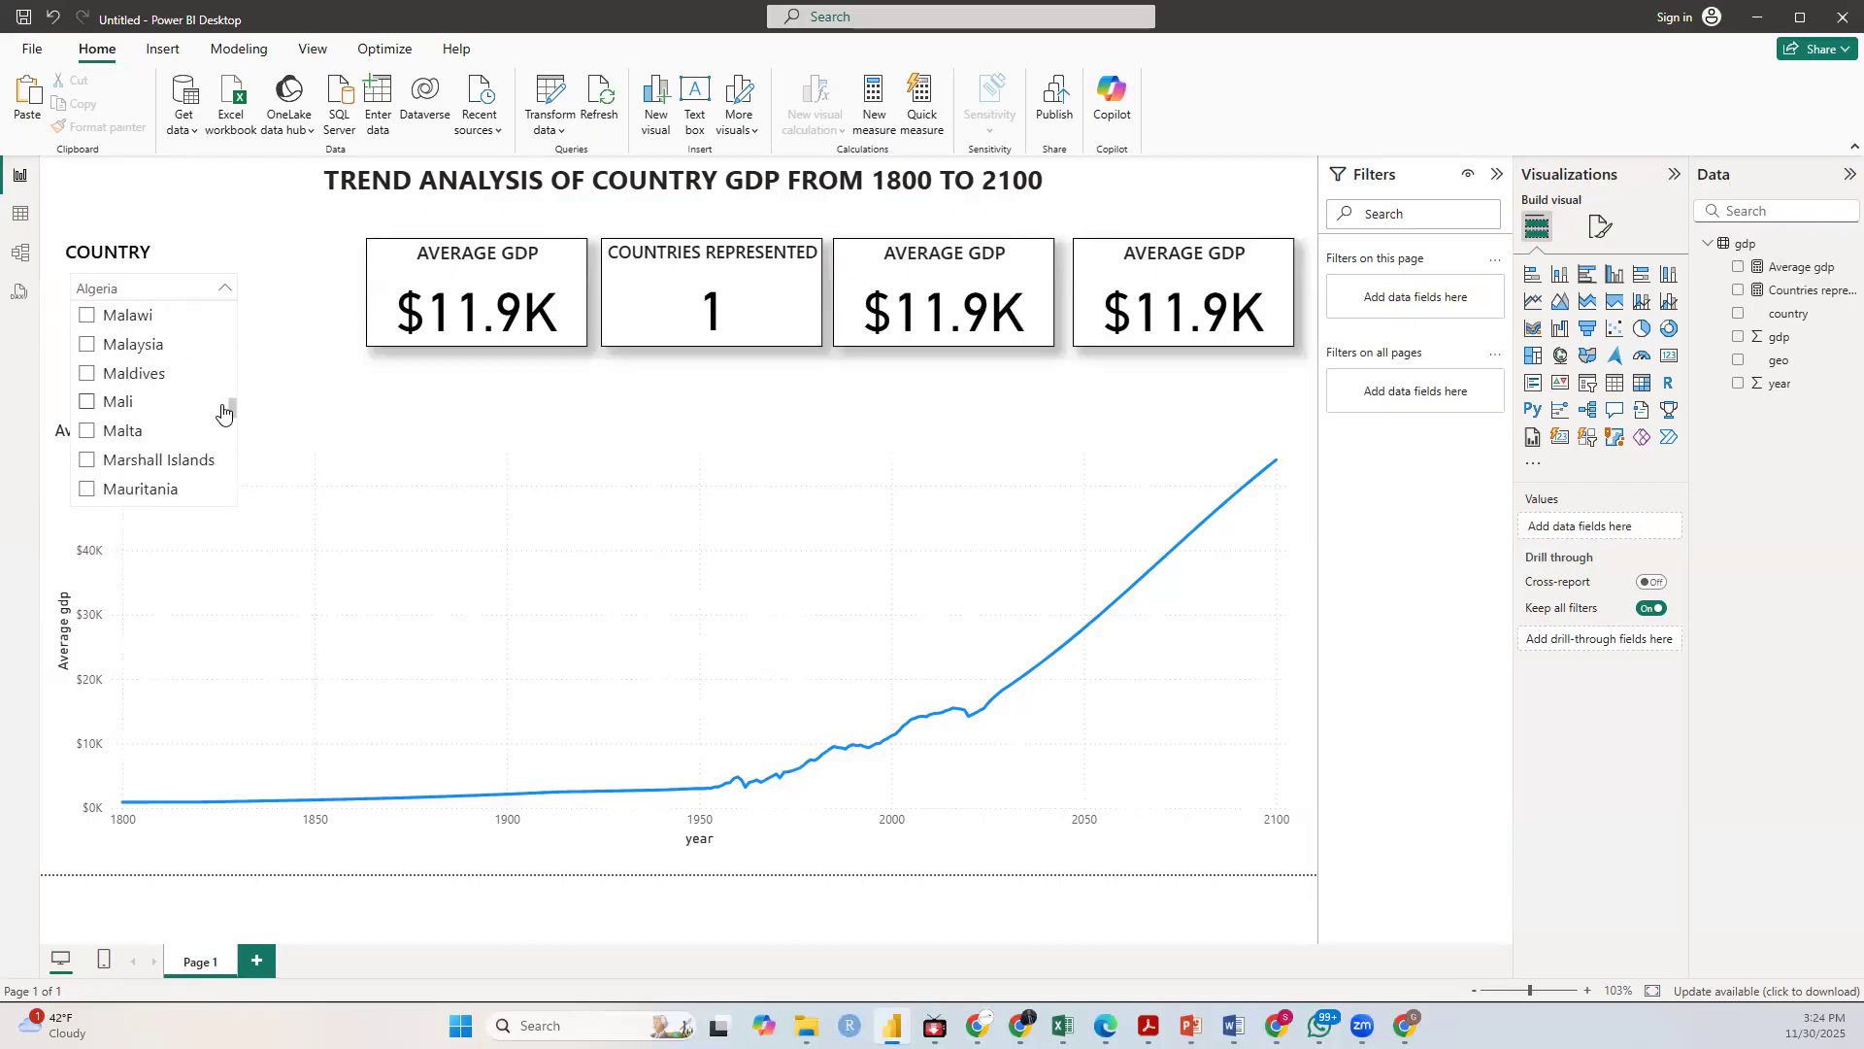
{"action": "left_click", "coordinate": [87, 317]}
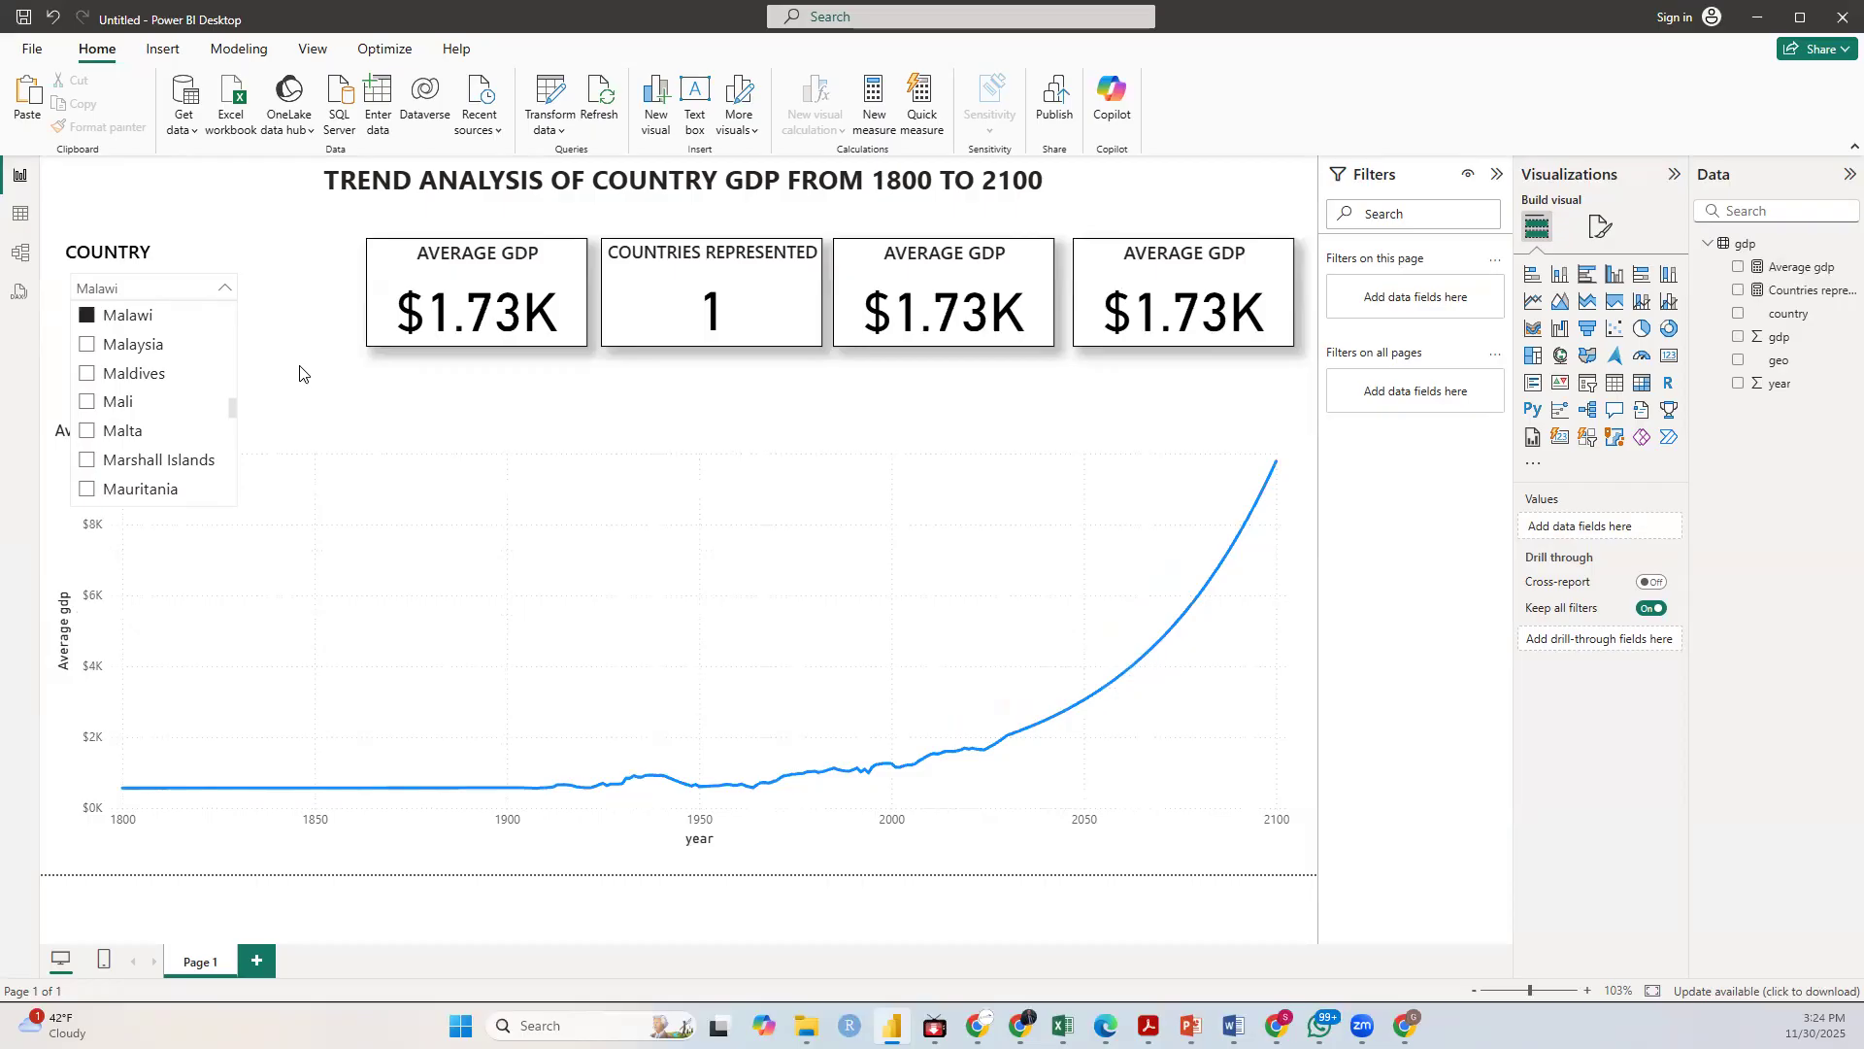
Step: Switch the country slicer selection to Nigeria, and from there to Australia
{"action": "scroll", "coordinate": [236, 408], "scroll_direction": "up", "scroll_amount": 2}
{"action": "left_click_drag", "start_coordinate": [235, 408], "coordinate": [238, 433]}
{"action": "left_click", "coordinate": [86, 454]}
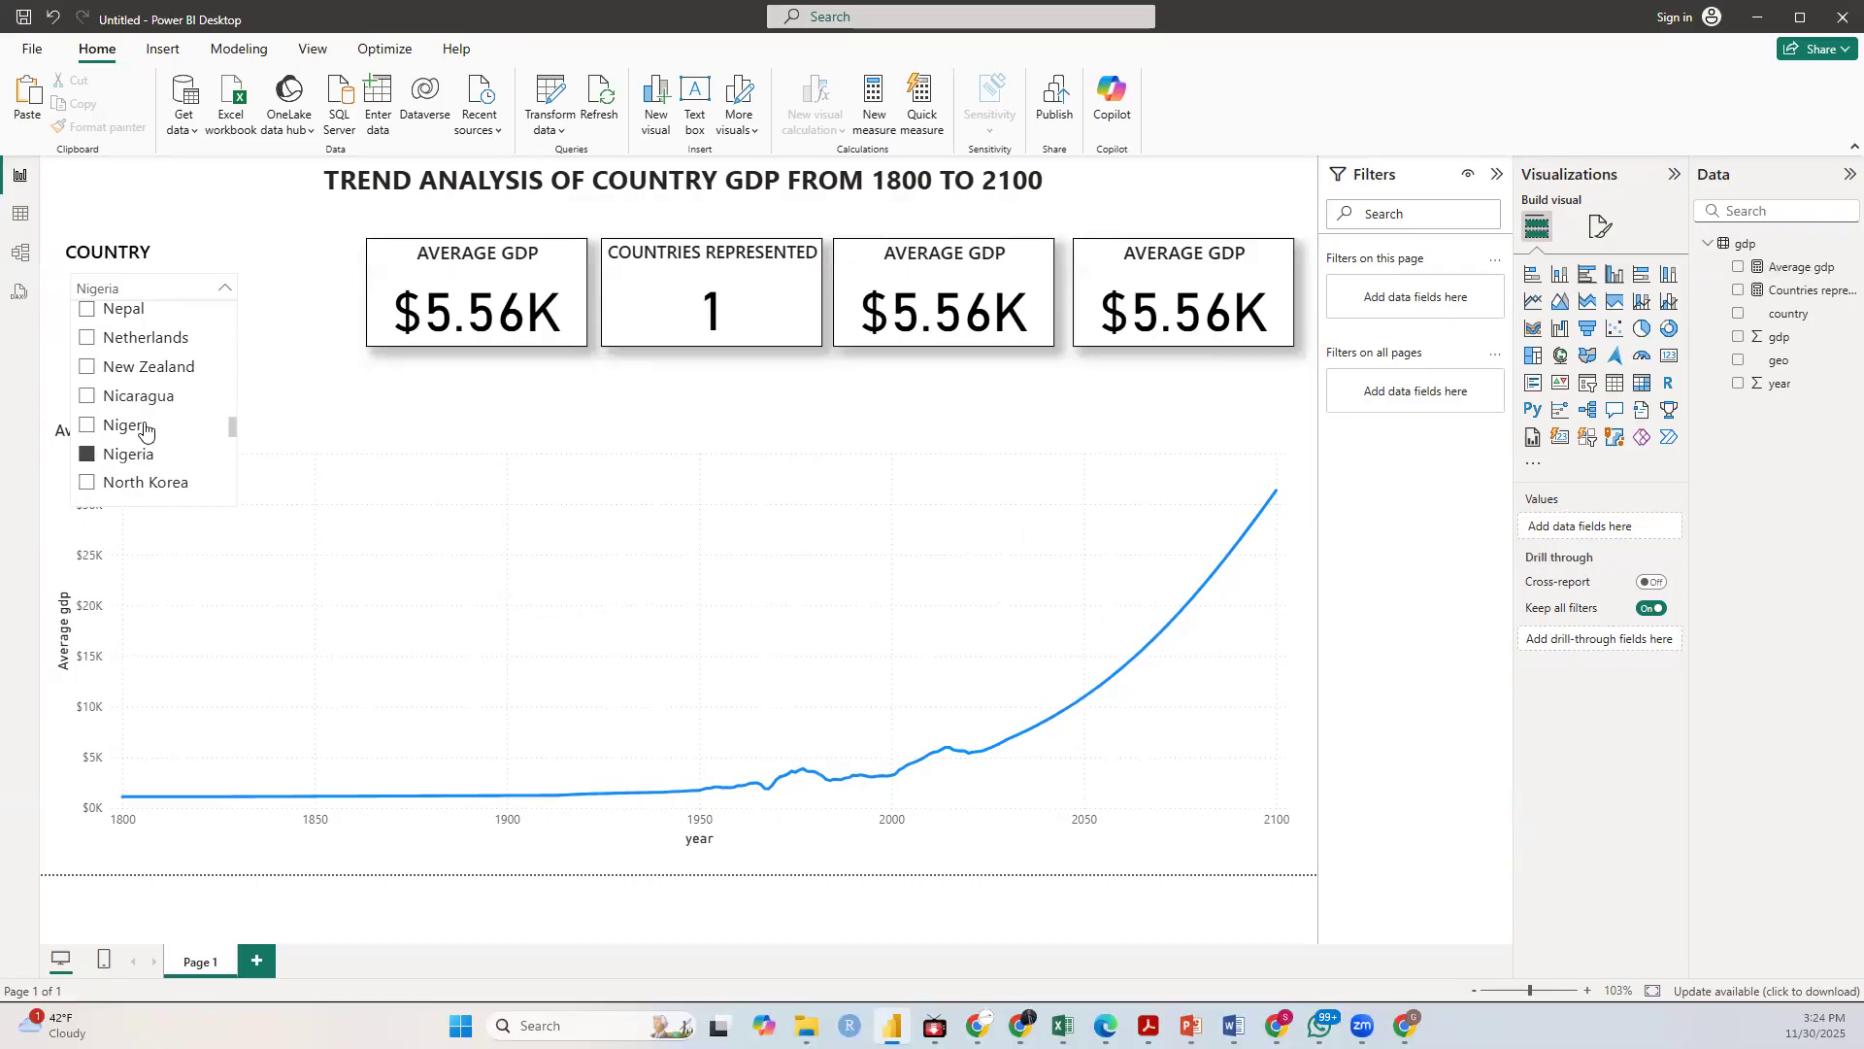
{"action": "mouse_move", "coordinate": [233, 430]}
{"action": "left_mouse_down"}
{"action": "mouse_move", "coordinate": [234, 366]}
{"action": "mouse_move", "coordinate": [240, 501]}
{"action": "mouse_move", "coordinate": [242, 428]}
{"action": "left_mouse_up"}
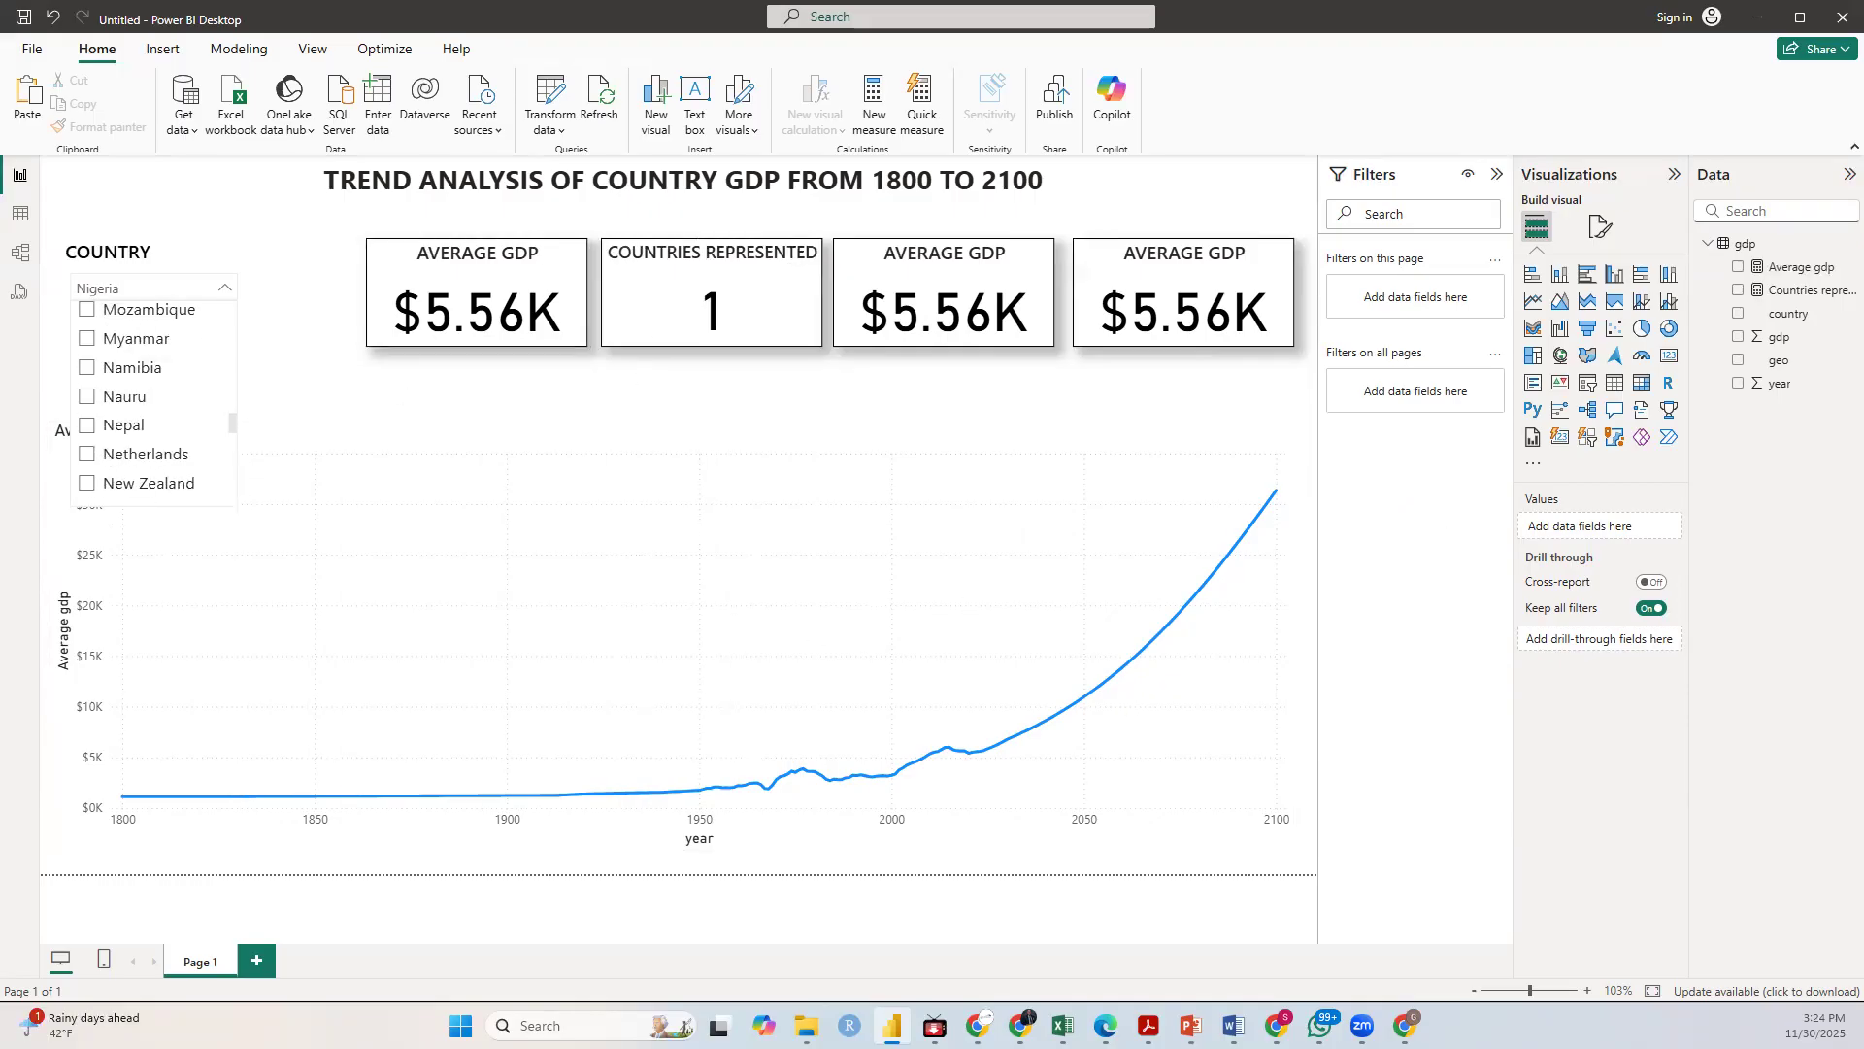
{"action": "scroll", "coordinate": [229, 417], "scroll_direction": "up", "scroll_amount": 10}
{"action": "scroll", "coordinate": [222, 364], "scroll_direction": "up", "scroll_amount": 10}
{"action": "scroll", "coordinate": [161, 427], "scroll_direction": "down", "scroll_amount": 2}
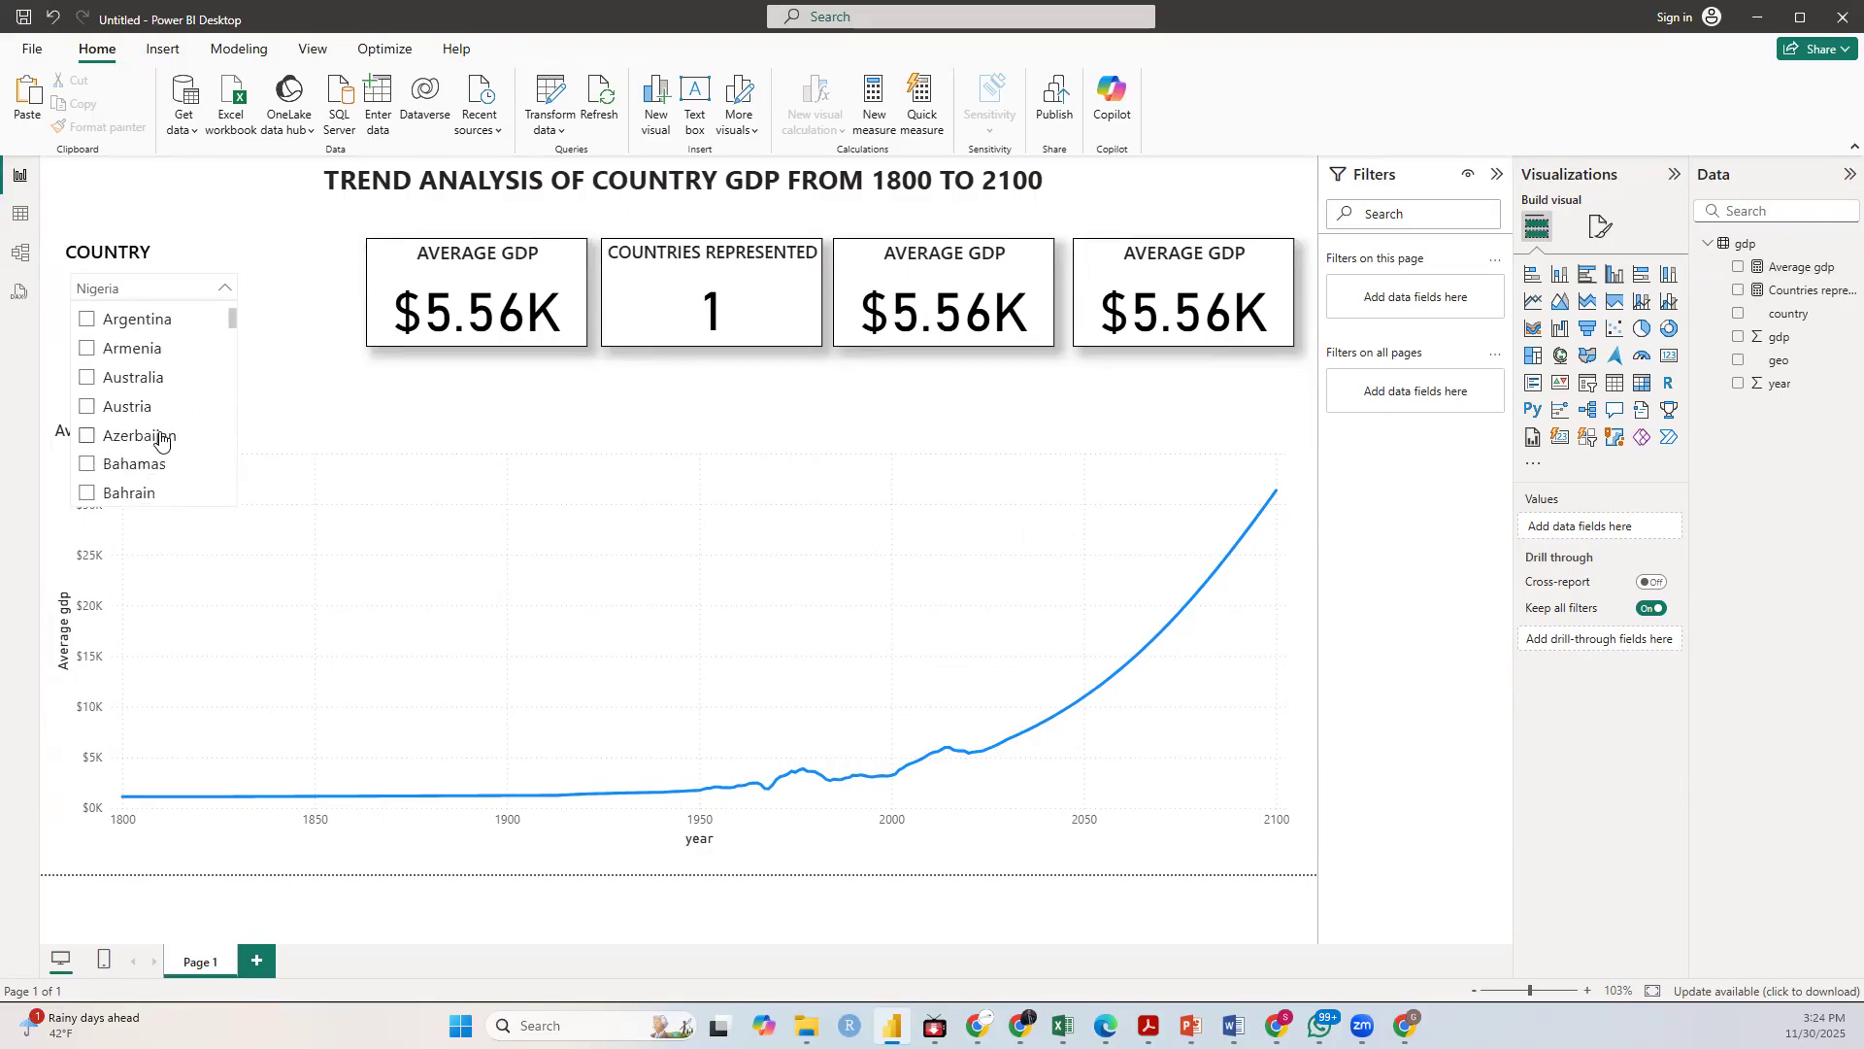
{"action": "left_click", "coordinate": [89, 378]}
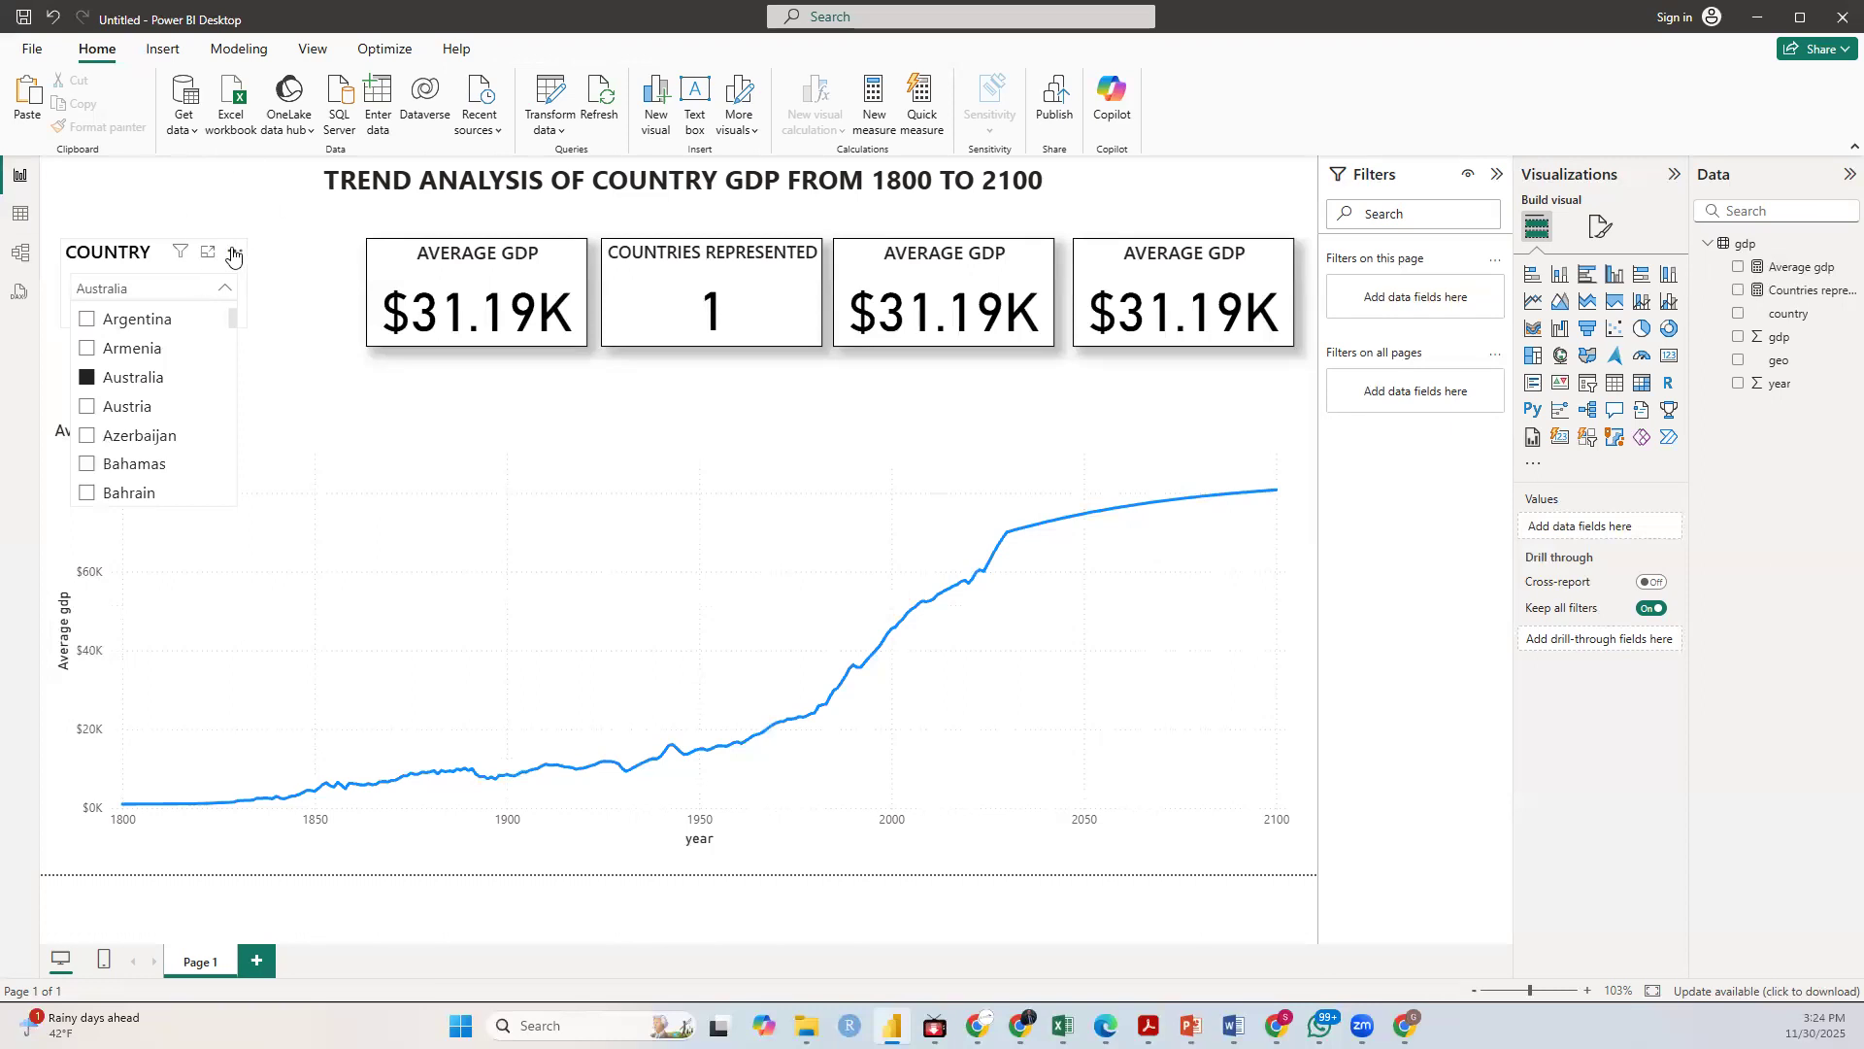
Step: Enable search in the country slicer, and use it to find and select UK
{"action": "left_click", "coordinate": [232, 254]}
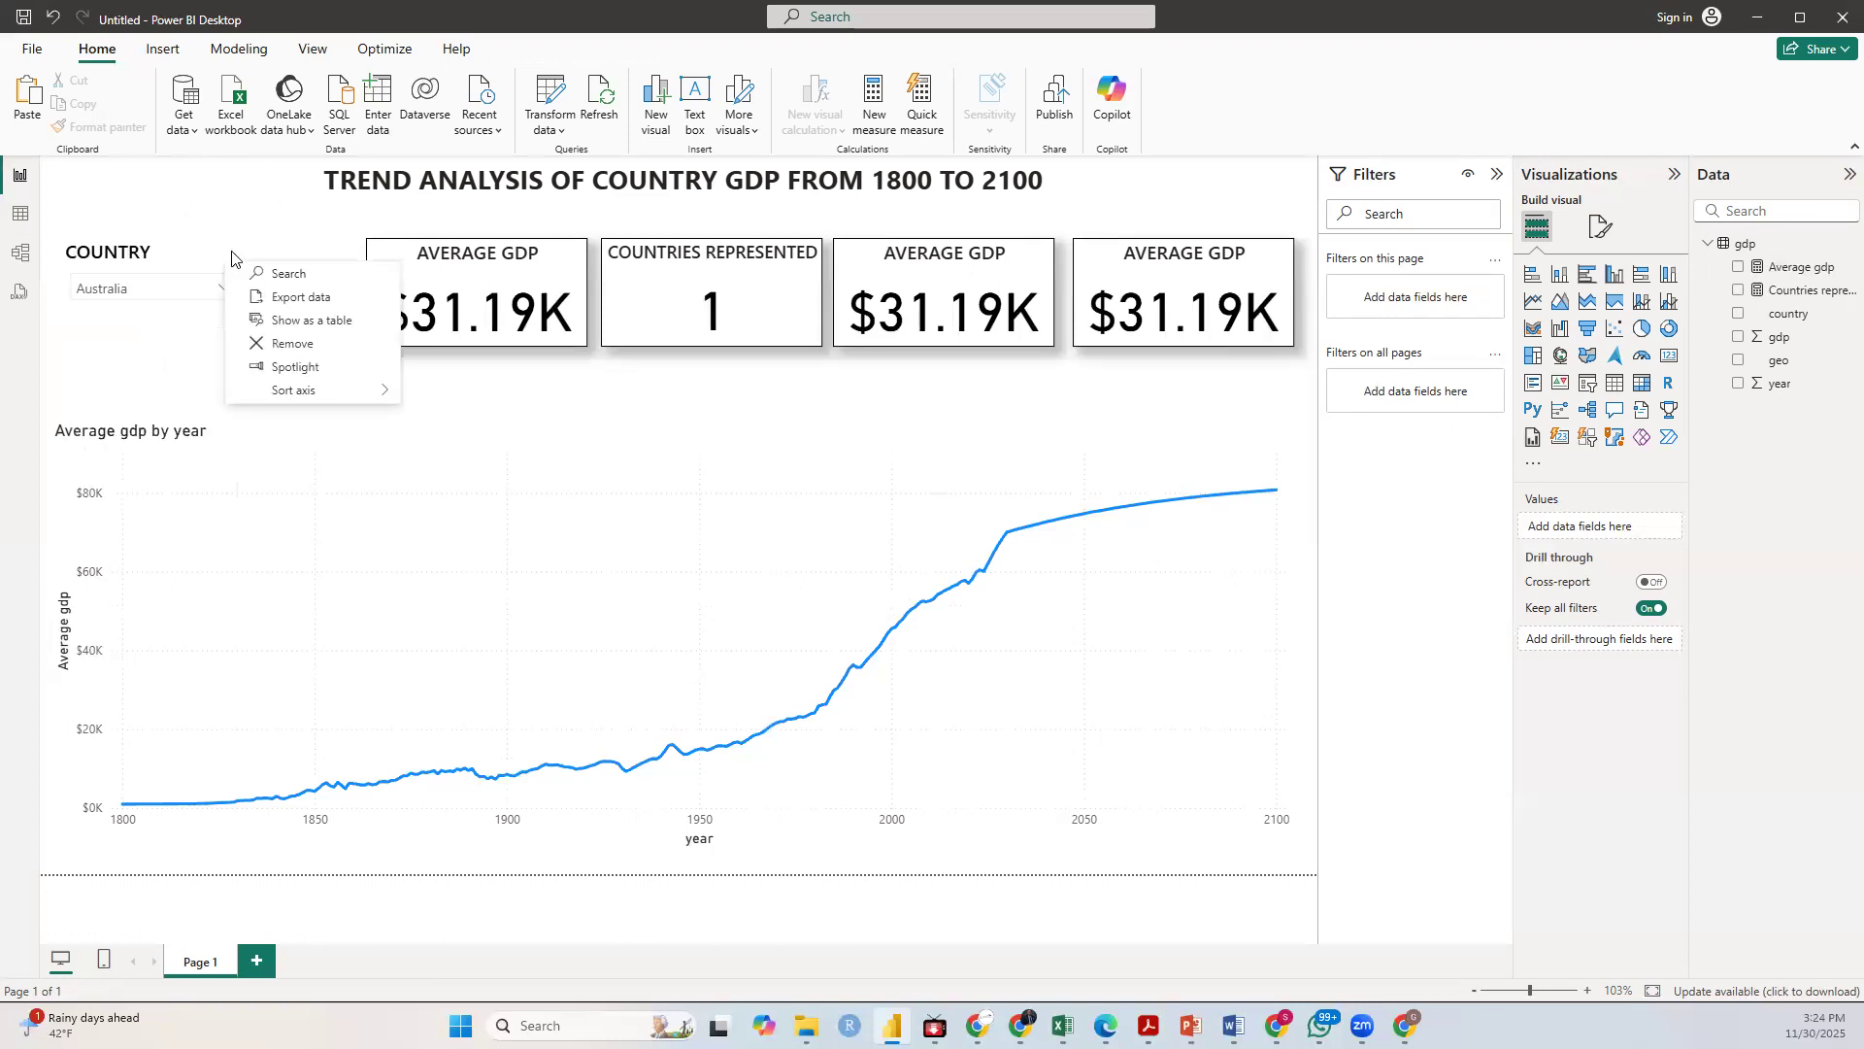
{"action": "left_click", "coordinate": [256, 274]}
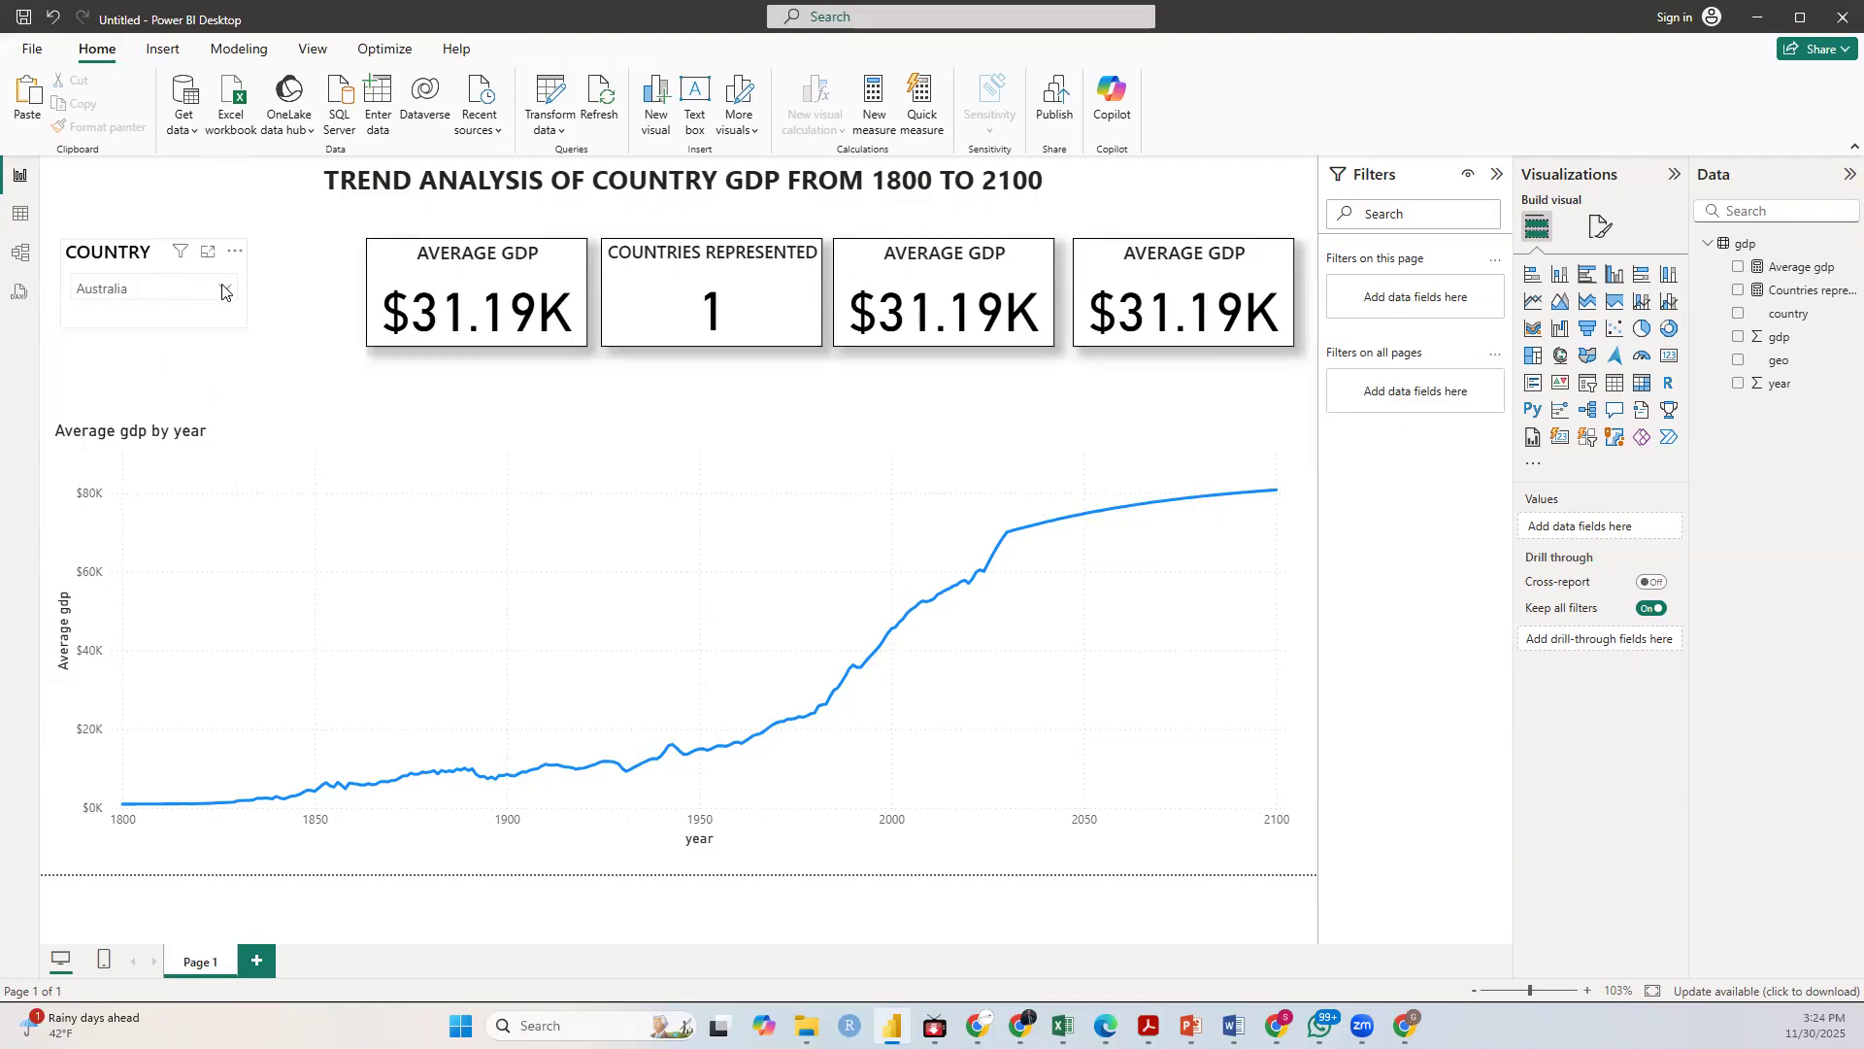
{"action": "left_click", "coordinate": [223, 291]}
{"action": "left_click", "coordinate": [109, 314]}
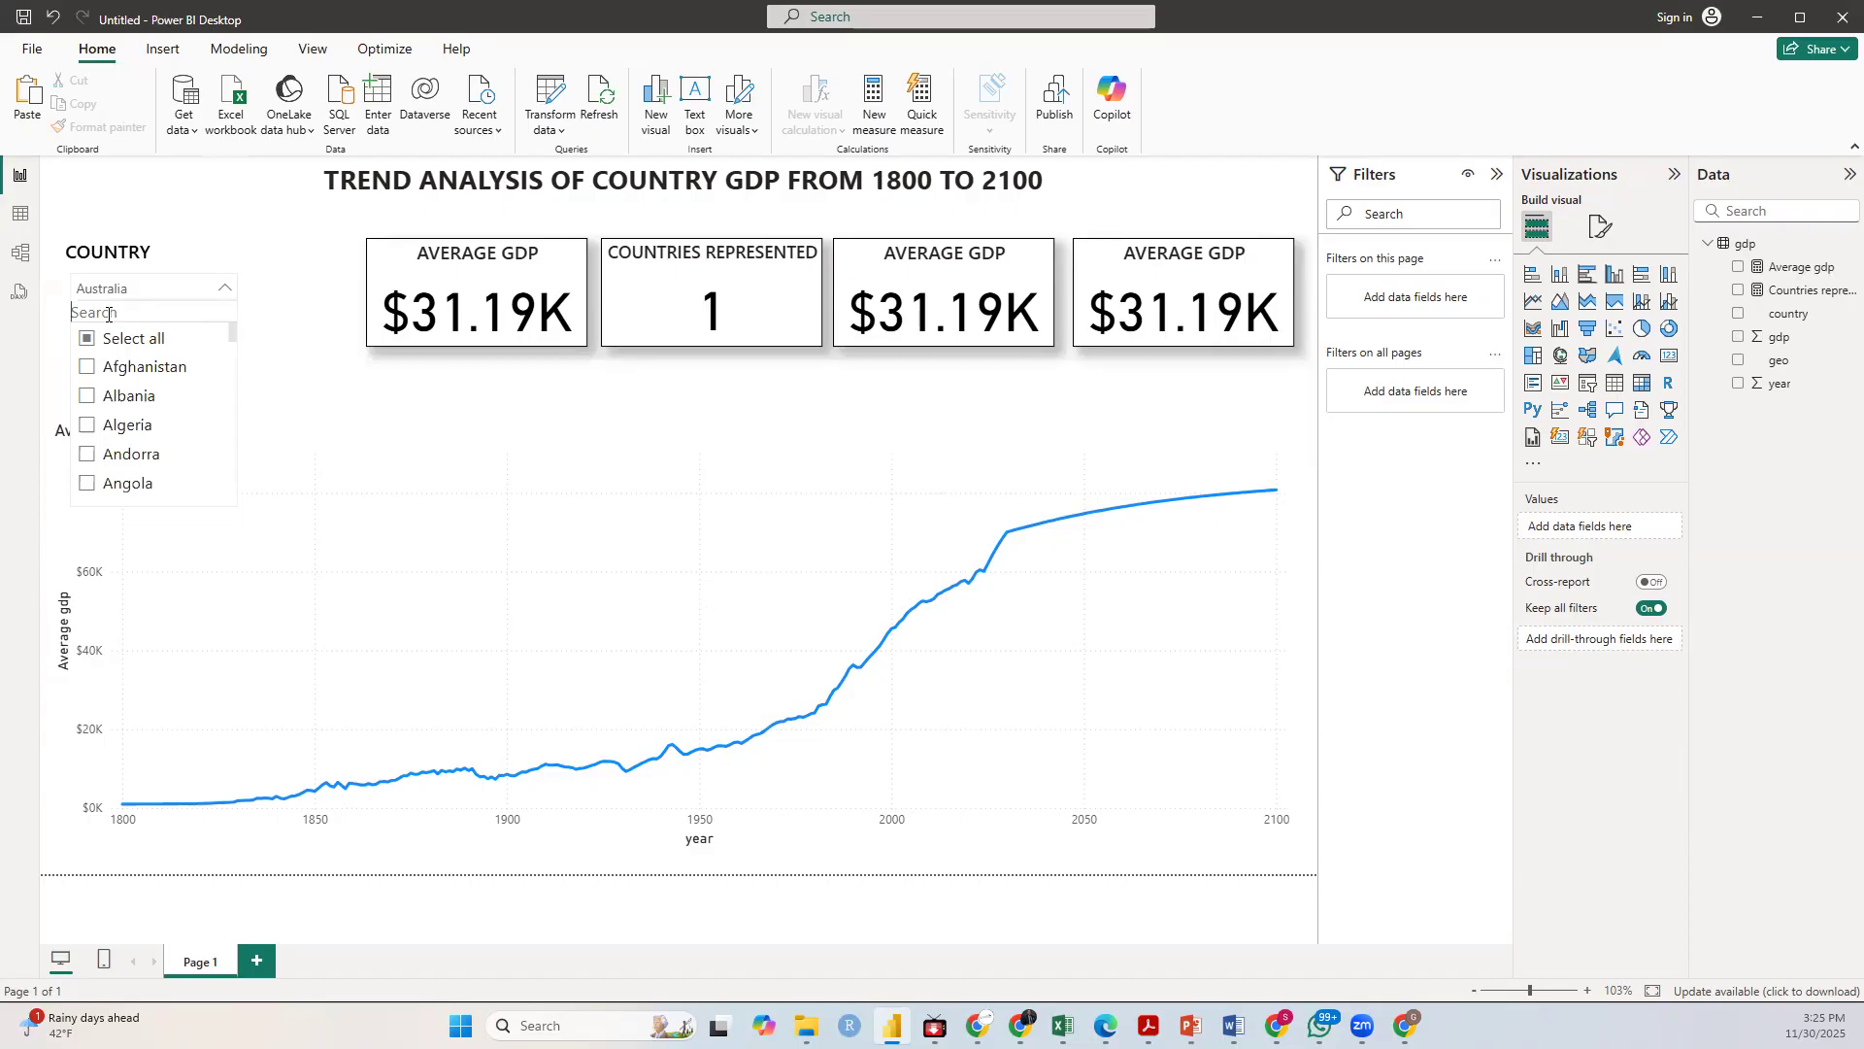
{"action": "type", "text": "UK"}
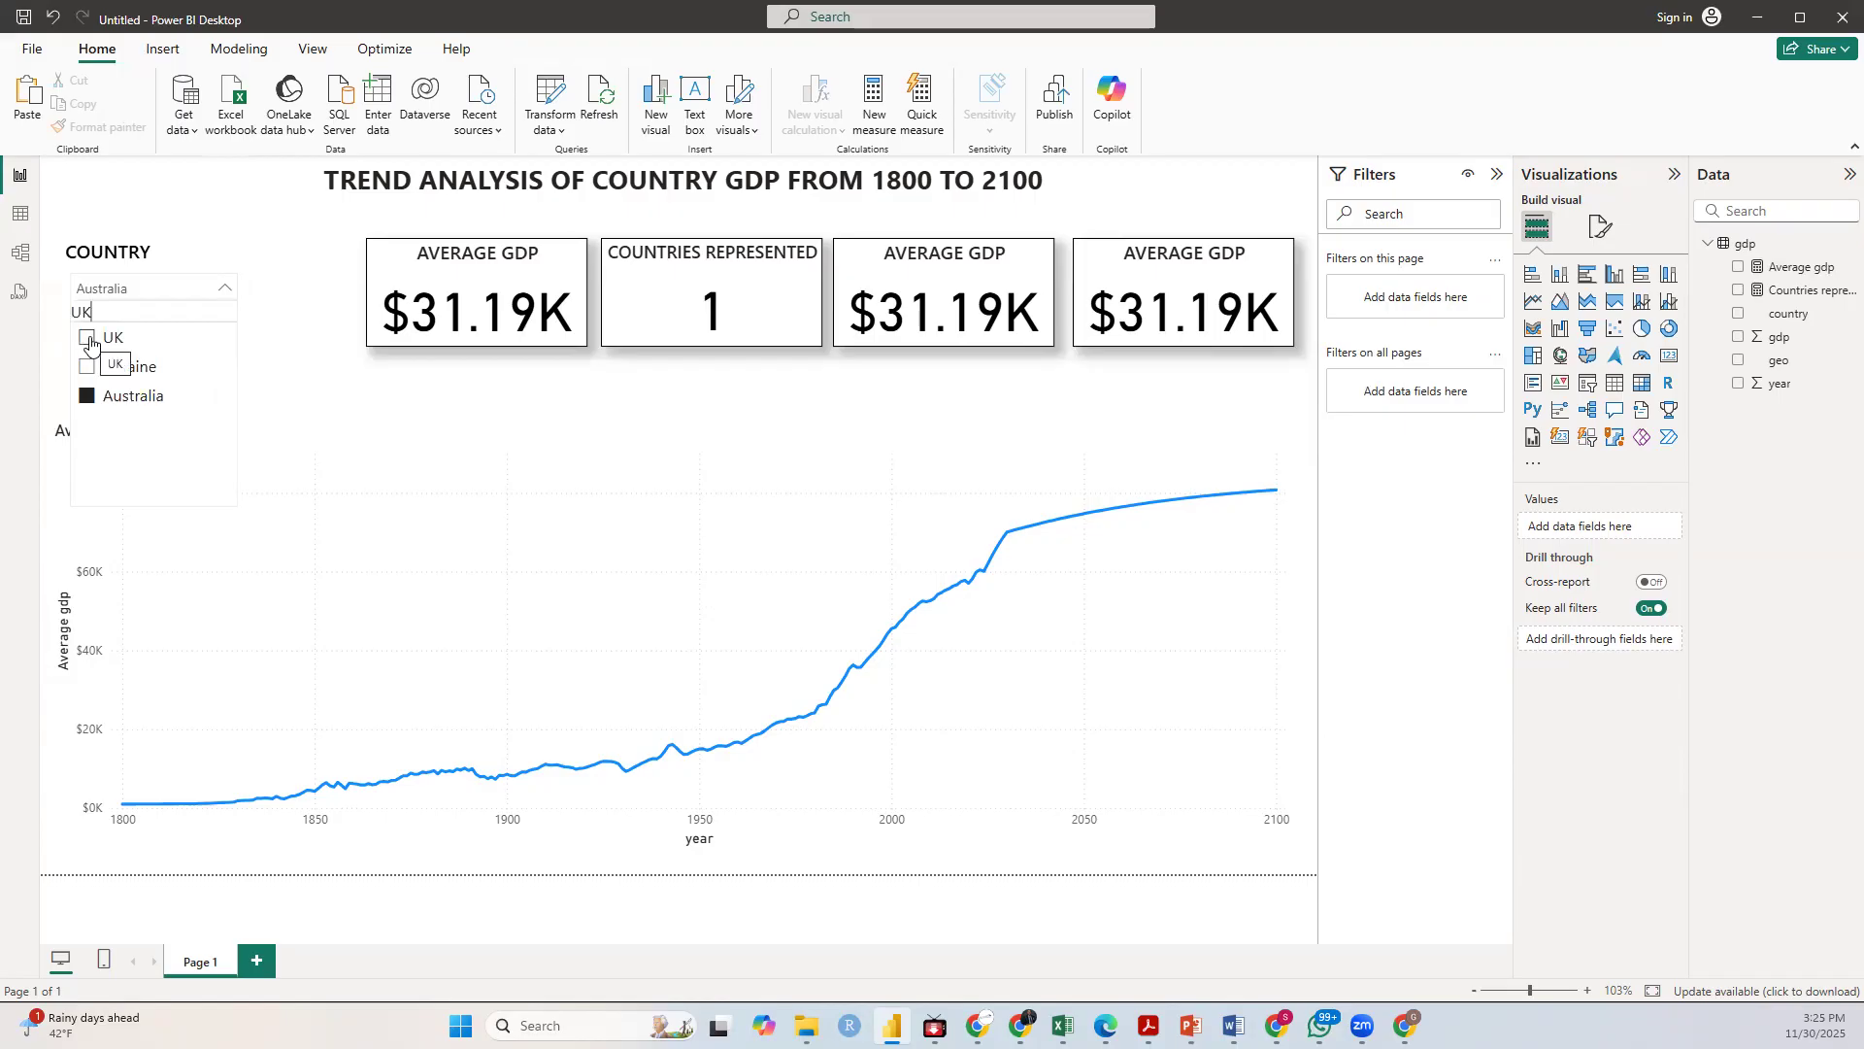
{"action": "left_click", "coordinate": [87, 339]}
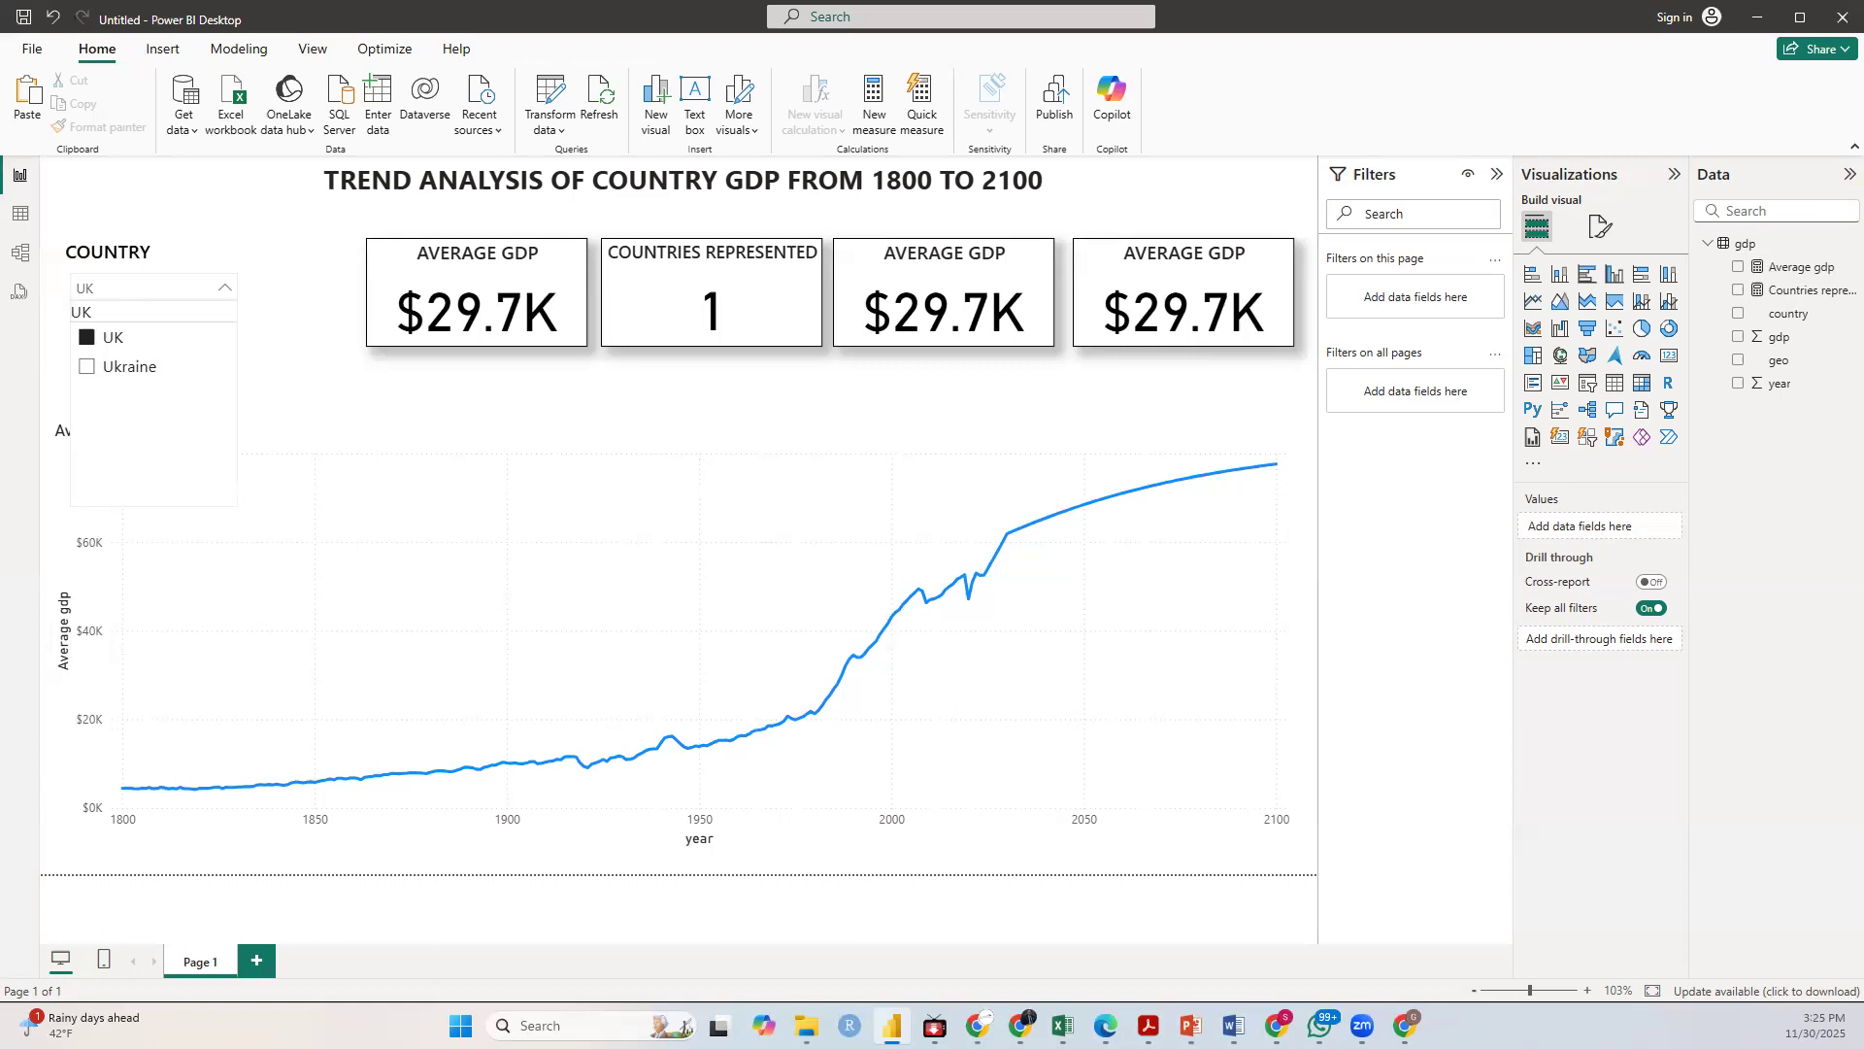
Step: Search the country slicer for "Cana" and filter the report by Canada
{"action": "left_click_drag", "start_coordinate": [96, 314], "coordinate": [75, 310]}
{"action": "type", "text": "Cana"}
{"action": "left_click", "coordinate": [86, 338]}
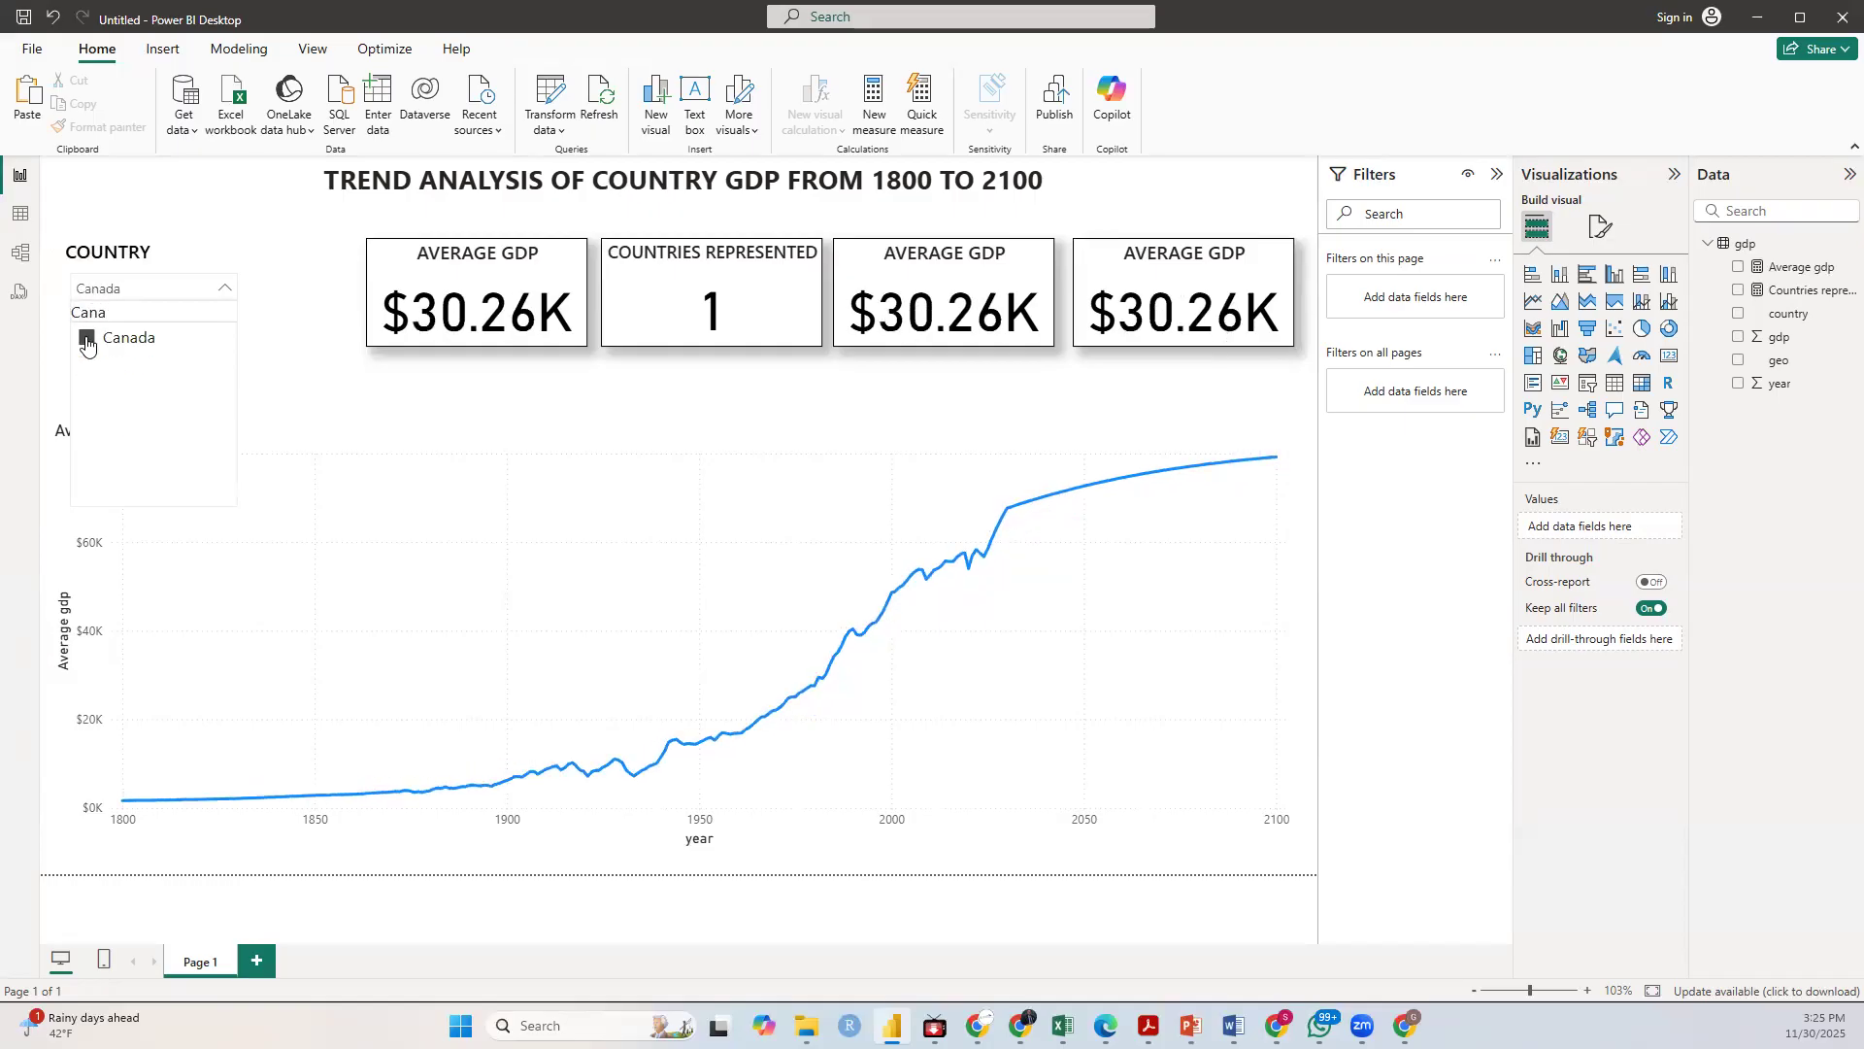
Step: Search the country slicer for "USA", filter the report by USA, and close the country list
{"action": "left_click_drag", "start_coordinate": [117, 312], "coordinate": [61, 312]}
{"action": "type", "text": "USA"}
{"action": "left_click", "coordinate": [87, 338]}
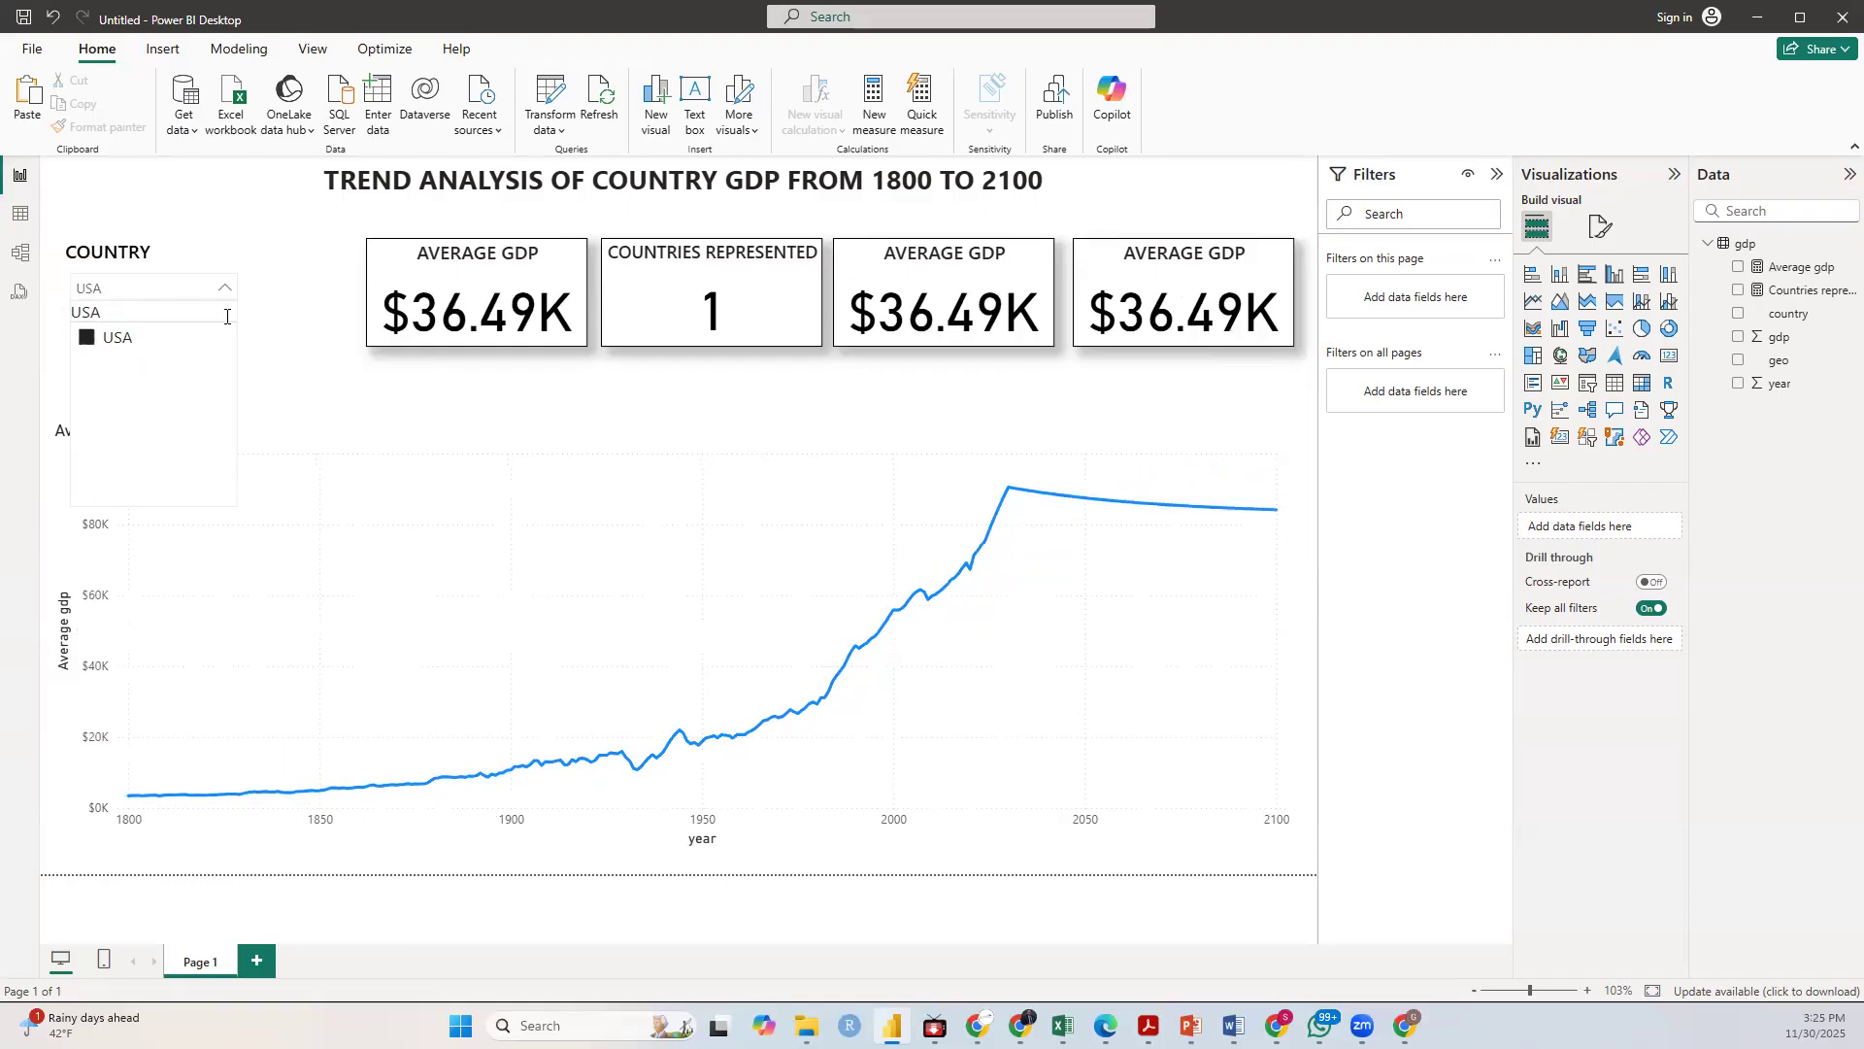
{"action": "left_click", "coordinate": [297, 348]}
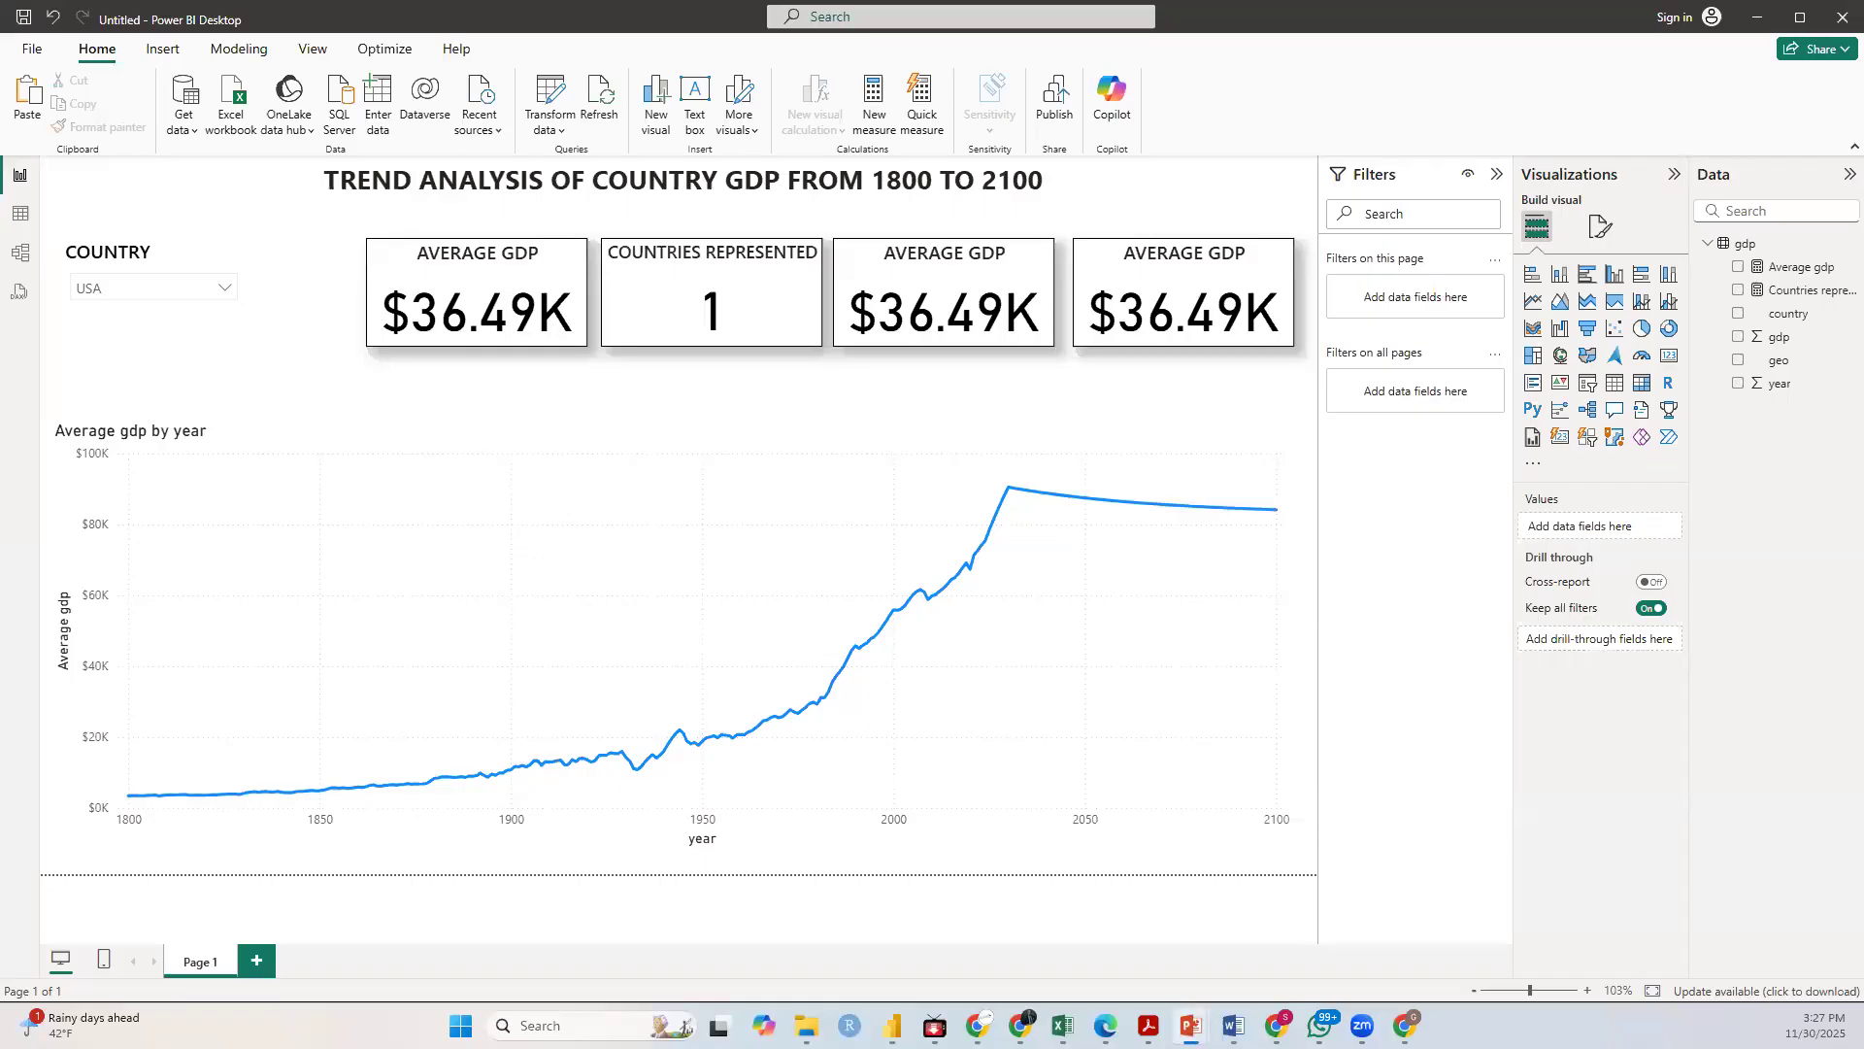
{"action": "key", "text": "Right"}
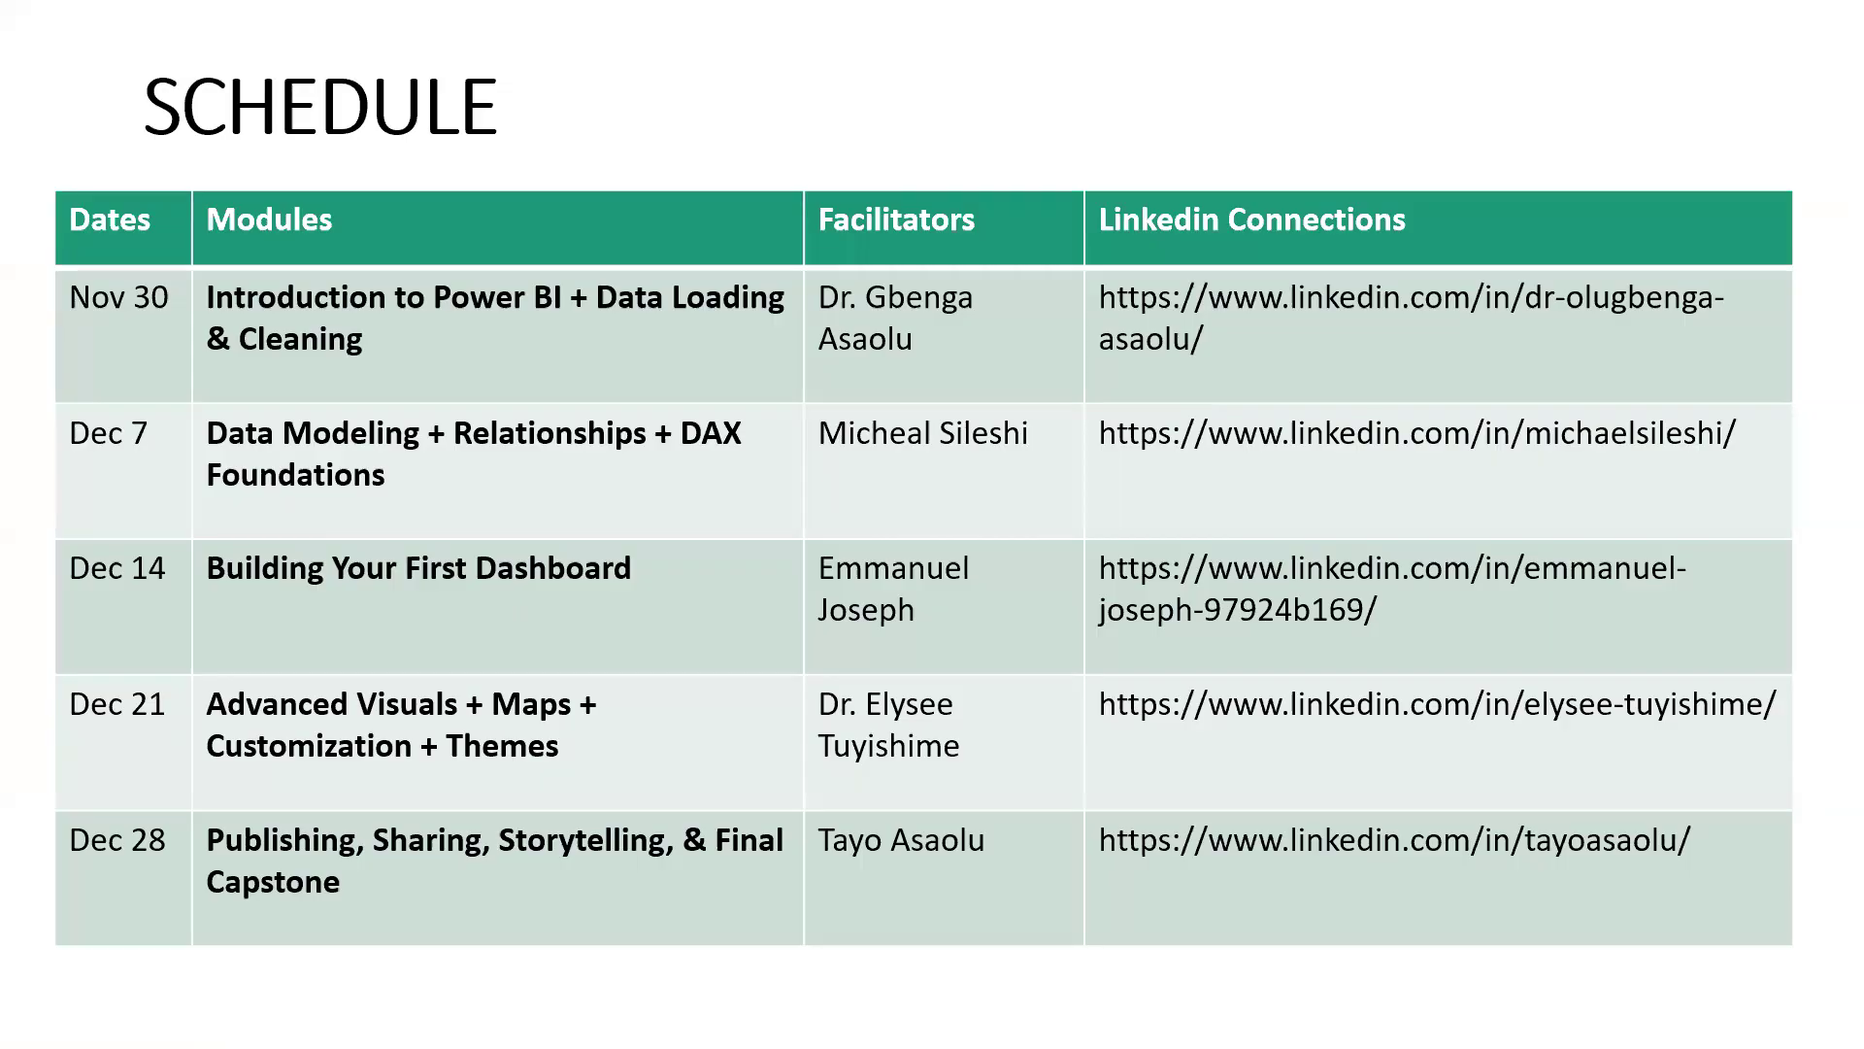